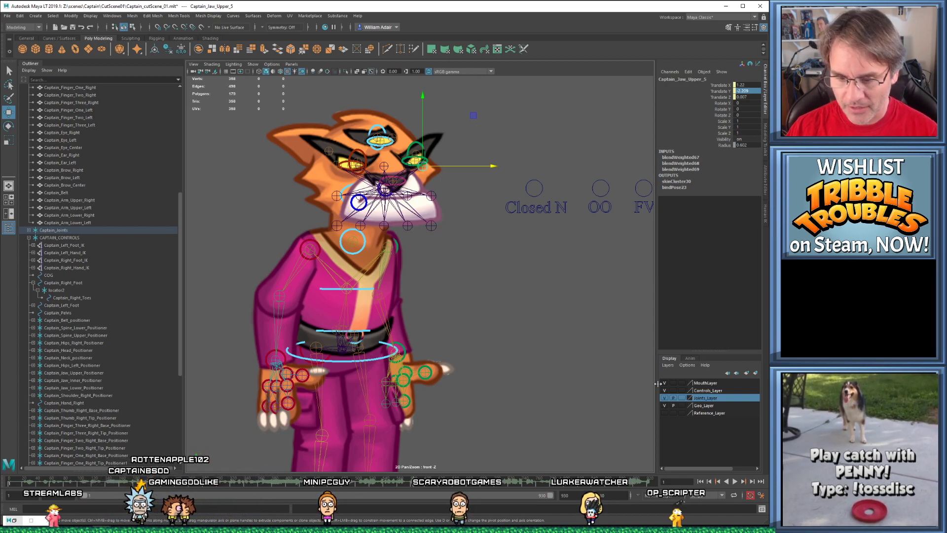
# Hide the Joints_Layer so only the character's artwork and control curves show, with the whole figure in view
pyautogui.click(664, 398)
pyautogui.scroll(-4, 508, 356)
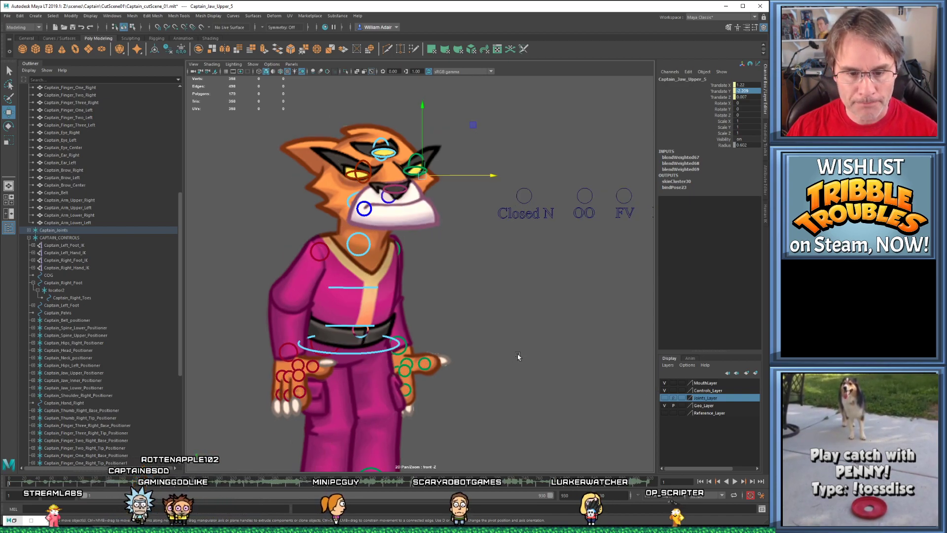
pyautogui.scroll(-1, 458, 349)
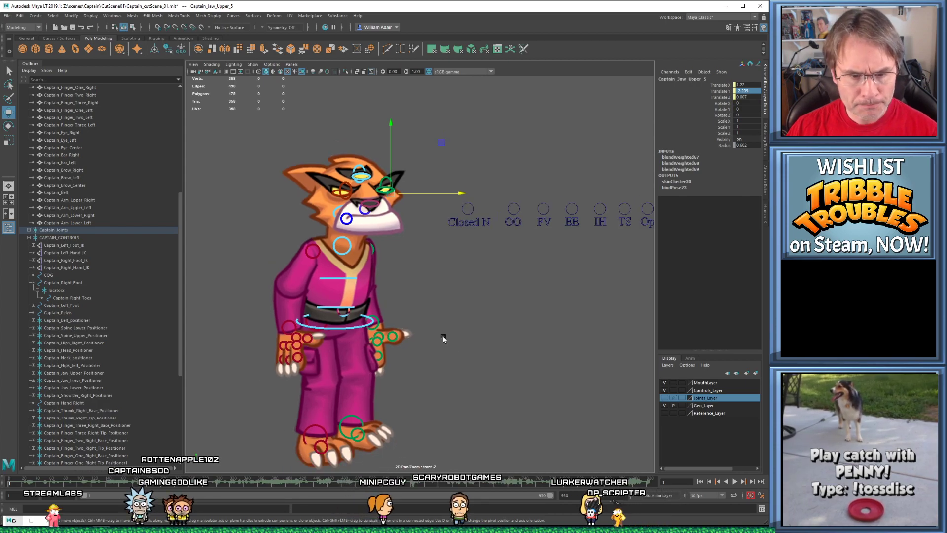
pyautogui.scroll(2, 429, 322)
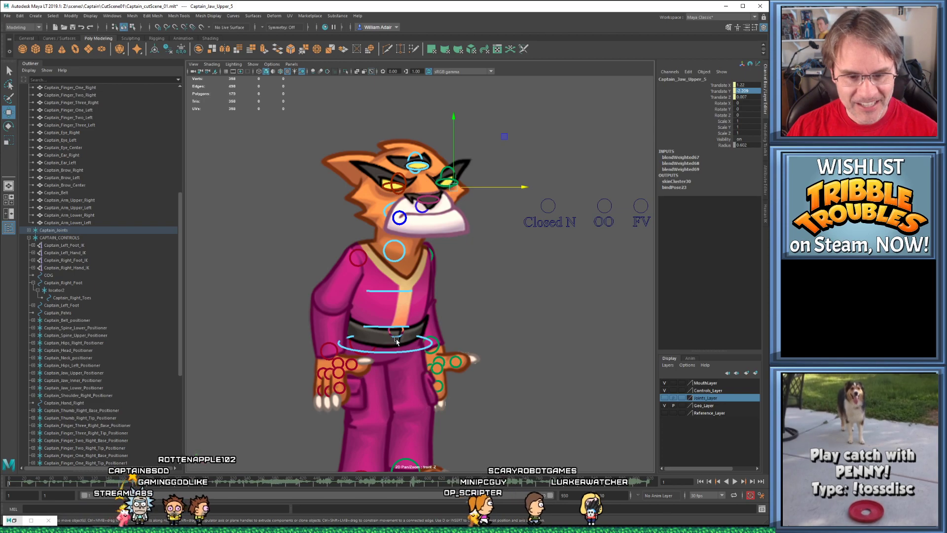
pyautogui.keyDown('alt'); pyautogui.moveTo(462, 362); pyautogui.dragTo(456, 330, button='middle'); pyautogui.keyUp('alt')
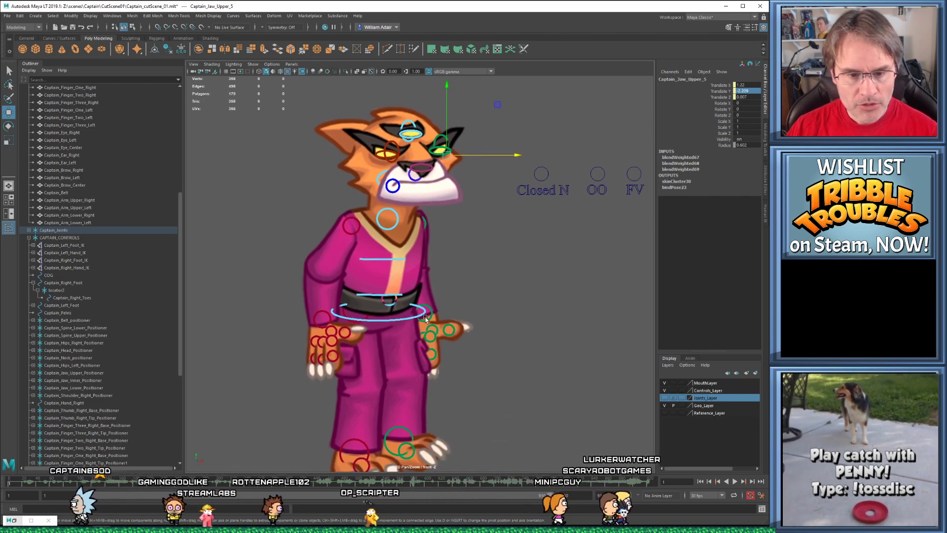
# Try rotating the Captain_Spine_Lower control at the belt, and undo the rotation
pyautogui.click(378, 295)
pyautogui.press('e')
pyautogui.moveTo(447, 314); pyautogui.dragTo(433, 268)
pyautogui.hotkey('ctrl', 'z')
pyautogui.press('w')
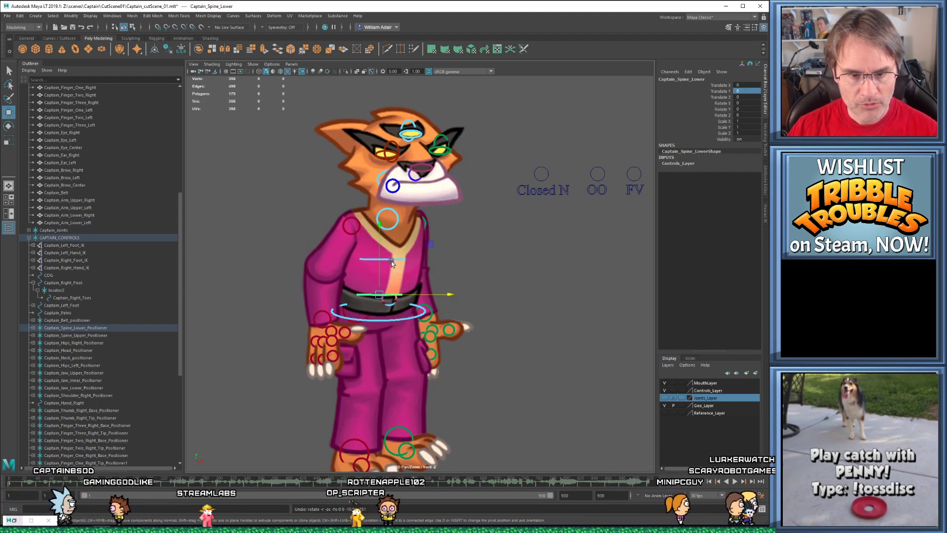
# Try bending the torso forward by rotating the Captain_Spine_Upper control about 34 degrees, and undo the rotation
pyautogui.click(392, 259)
pyautogui.press('e')
pyautogui.scroll(2, 436, 237)
pyautogui.moveTo(434, 228); pyautogui.dragTo(437, 265)
pyautogui.hotkey('ctrl', 'z')
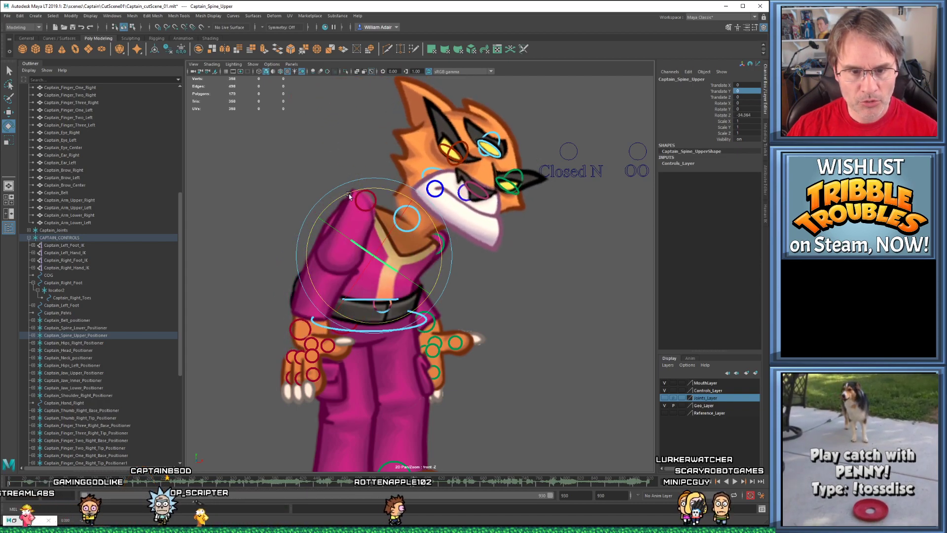
pyautogui.hotkey('ctrl', 'z')
pyautogui.press('w')
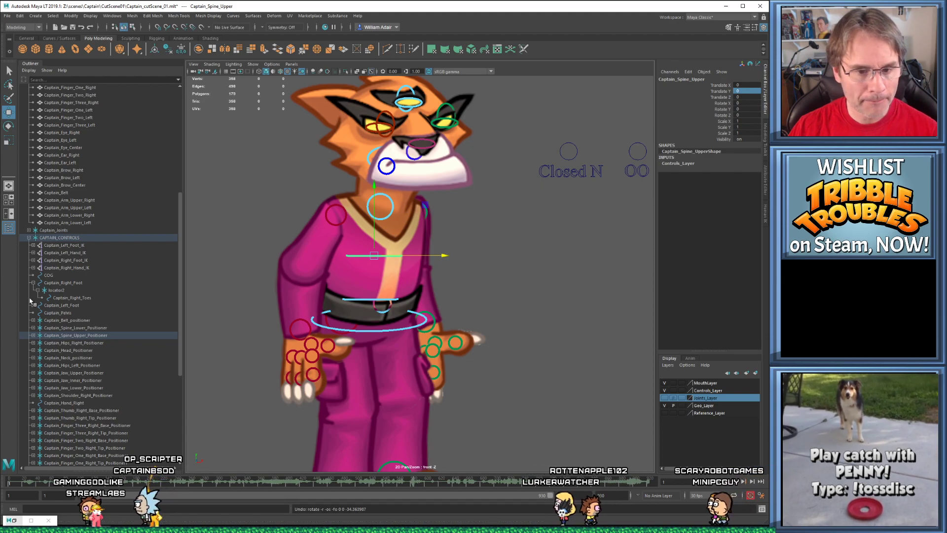
# Try moving the right hand's wrist control up and away from the body, undo the move, and clear the selection
pyautogui.click(298, 318)
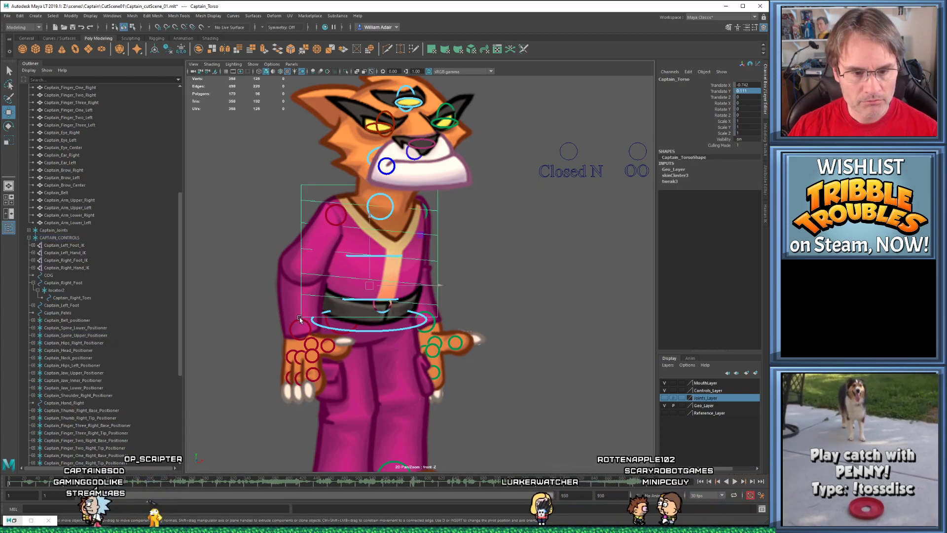
pyautogui.click(293, 323)
pyautogui.moveTo(293, 323); pyautogui.dragTo(222, 268)
pyautogui.hotkey('ctrl', 'z')
pyautogui.click(427, 328)
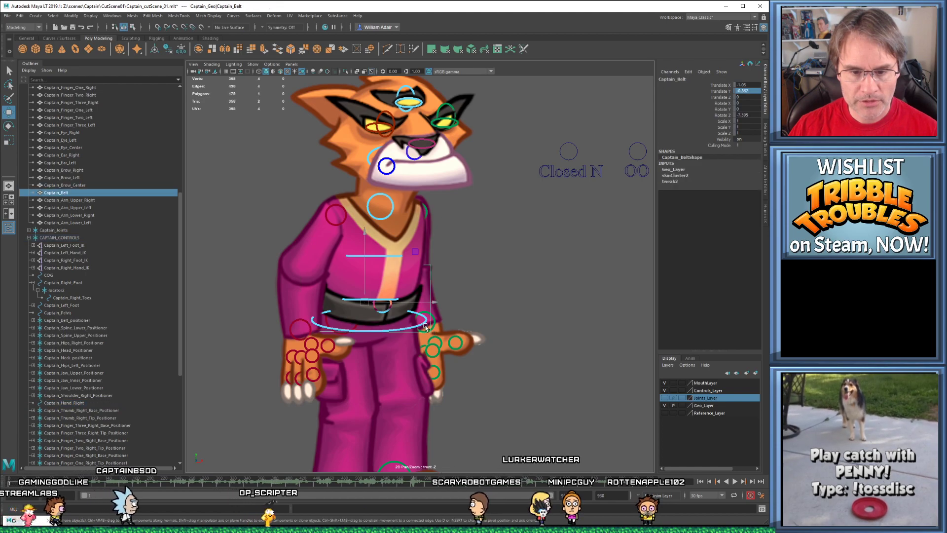
pyautogui.click(427, 329)
pyautogui.click(432, 281)
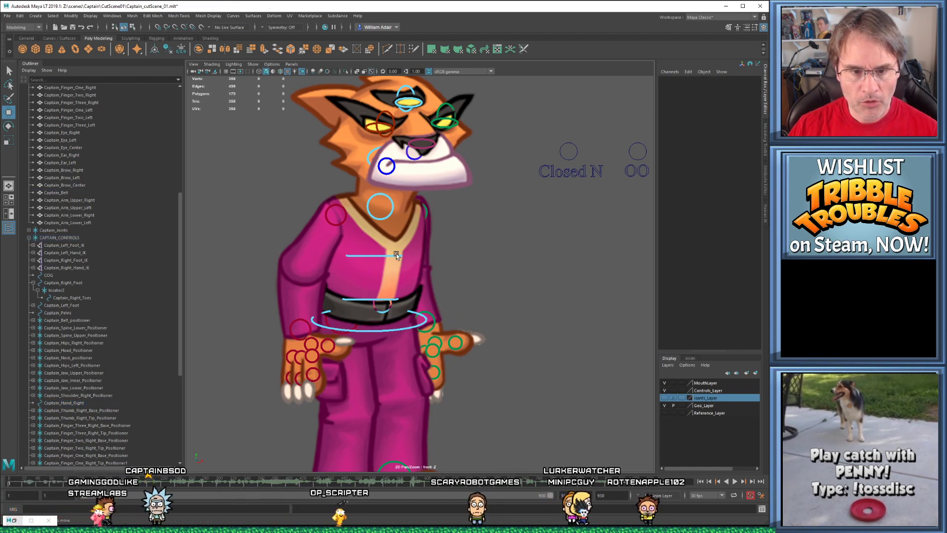
# Try moving the Captain_Shoulder_Right control slightly, and undo the move
pyautogui.click(336, 212)
pyautogui.moveTo(337, 215)
pyautogui.mouseDown()
pyautogui.moveTo(333, 201)
pyautogui.moveTo(367, 208)
pyautogui.moveTo(320, 233)
pyautogui.moveTo(355, 229)
pyautogui.moveTo(318, 227)
pyautogui.moveTo(330, 220)
pyautogui.mouseUp()
pyautogui.hotkey('ctrl', 'z')
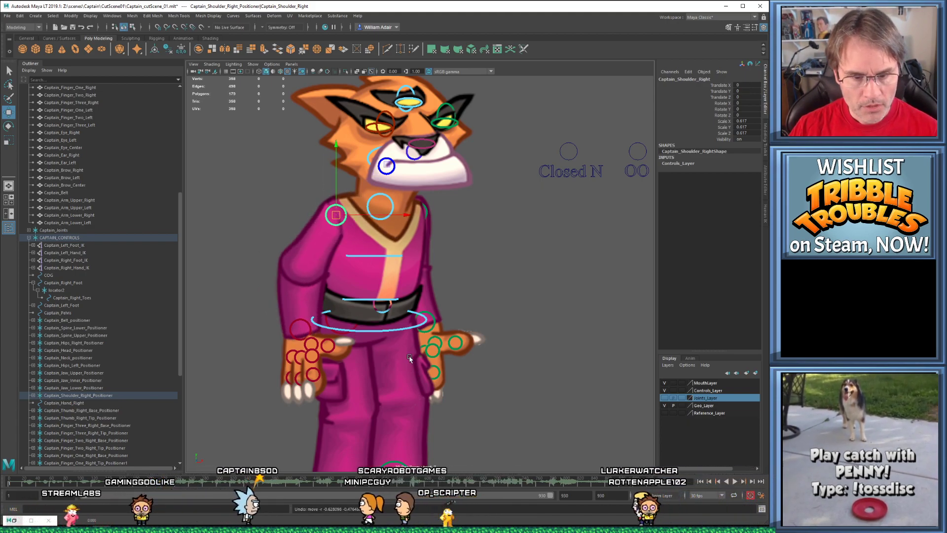
# Try lifting the Captain_Right_Foot control upward to bend the leg, and undo the move
pyautogui.scroll(-4, 355, 335)
pyautogui.click(360, 376)
pyautogui.moveTo(360, 377); pyautogui.dragTo(372, 344)
pyautogui.hotkey('ctrl', 'z')
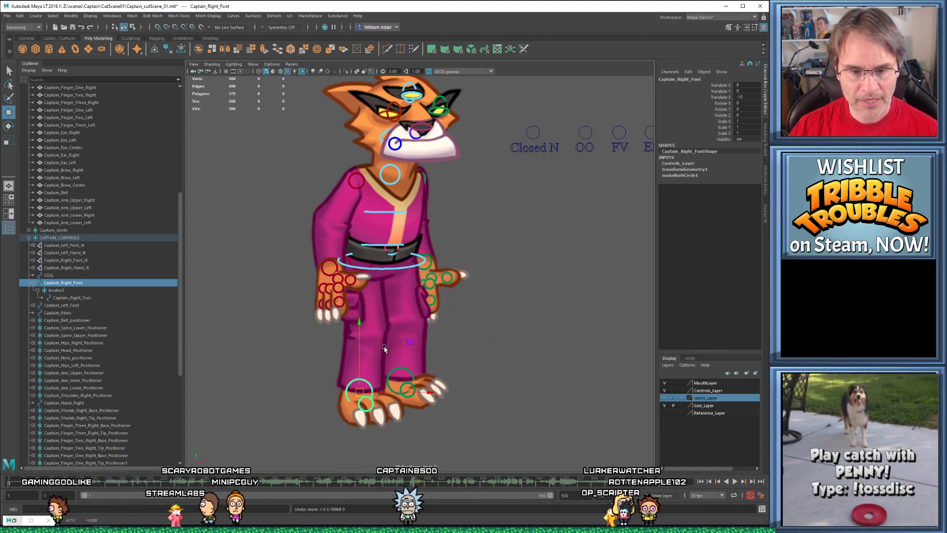
# Examine the depth spacing of the character's flat body parts from several perspective angles, and return to the front view
pyautogui.press('space')
pyautogui.moveTo(496, 336); pyautogui.dragTo(495, 318)
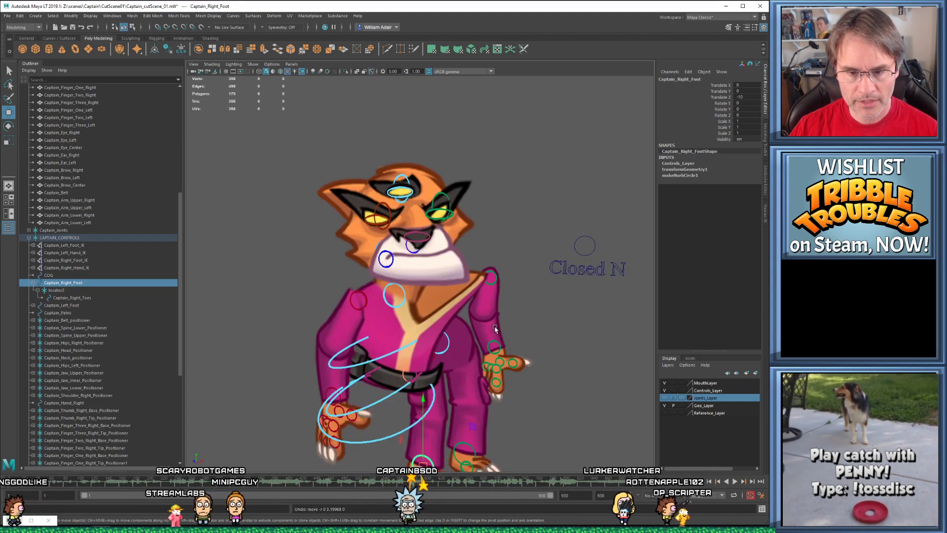
pyautogui.keyDown('alt'); pyautogui.moveTo(512, 353); pyautogui.dragTo(501, 272); pyautogui.keyUp('alt')
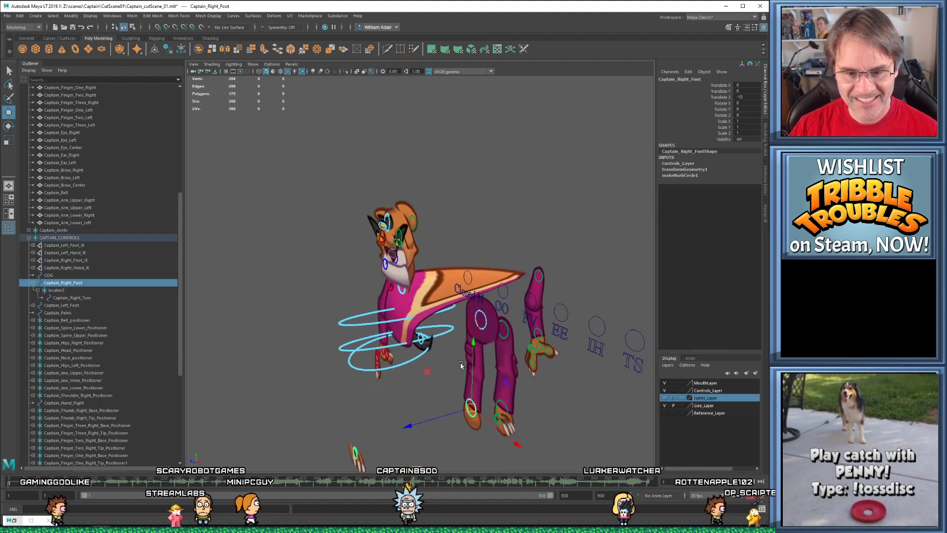
pyautogui.keyDown('alt'); pyautogui.moveTo(536, 324); pyautogui.dragTo(436, 389); pyautogui.keyUp('alt')
pyautogui.press('space')
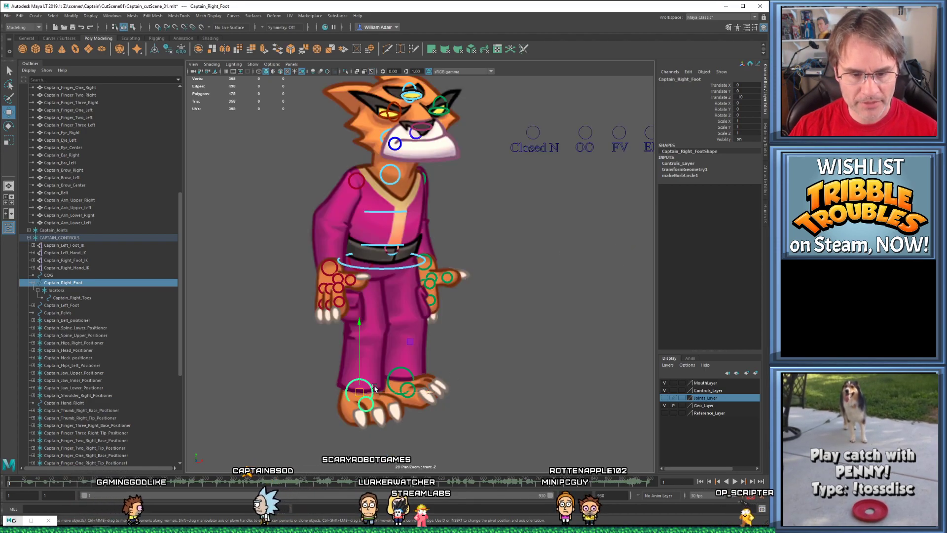
# Try moving the Captain_Right_Foot control diagonally up and across the other leg, and undo the move
pyautogui.moveTo(353, 395); pyautogui.dragTo(424, 342)
pyautogui.hotkey('ctrl', 'z')
pyautogui.moveTo(492, 383)
pyautogui.keyDown('alt'); pyautogui.mouseDown(button='middle')
pyautogui.moveTo(488, 402)
pyautogui.moveTo(478, 372)
pyautogui.mouseUp(button='middle'); pyautogui.keyUp('alt')
pyautogui.scroll(-1, 488, 401)
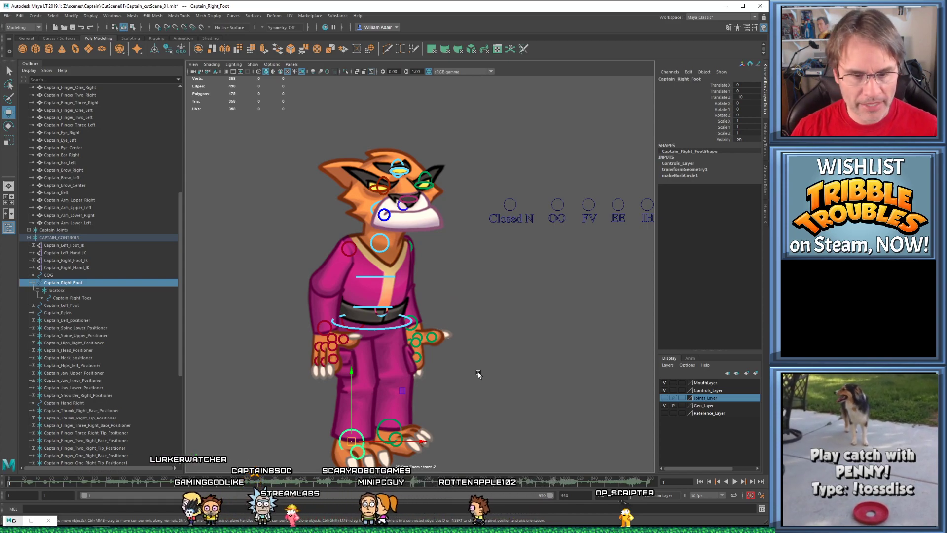
# Try curling the right hand's third finger by rotating its tip control about 71 degrees, and undo it
pyautogui.scroll(6, 368, 293)
pyautogui.keyDown('alt'); pyautogui.moveTo(239, 457); pyautogui.dragTo(354, 367, button='middle'); pyautogui.keyUp('alt')
pyautogui.scroll(4, 354, 367)
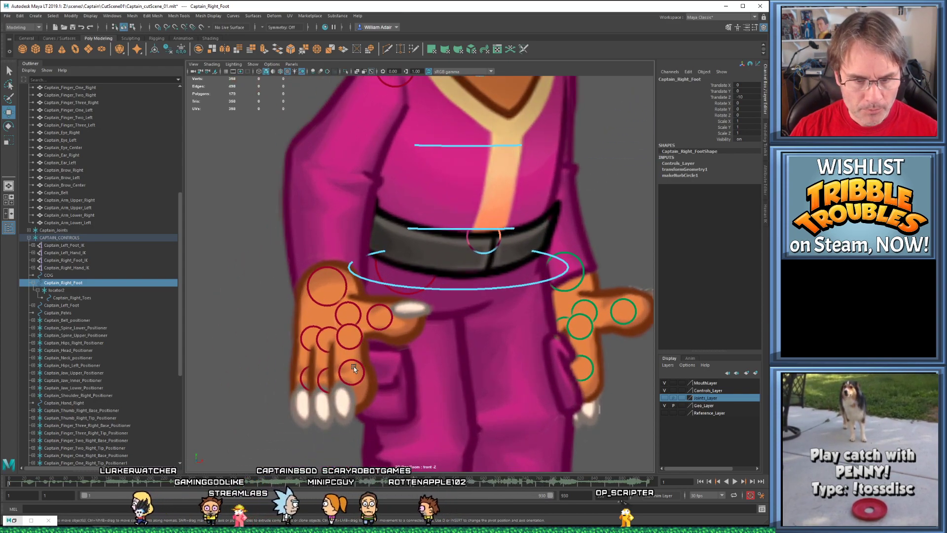
pyautogui.click(355, 361)
pyautogui.press('e')
pyautogui.moveTo(388, 428); pyautogui.dragTo(417, 365)
pyautogui.press('w')
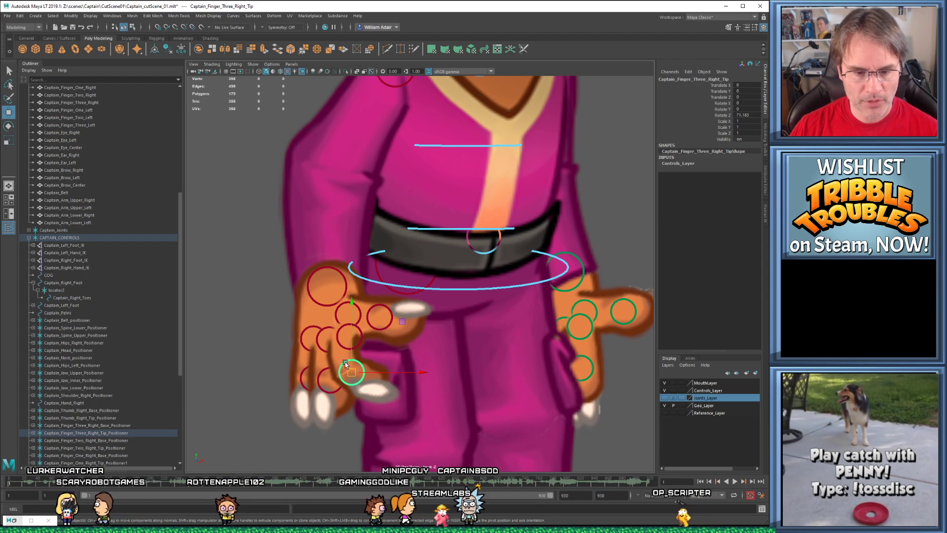
pyautogui.press('e')
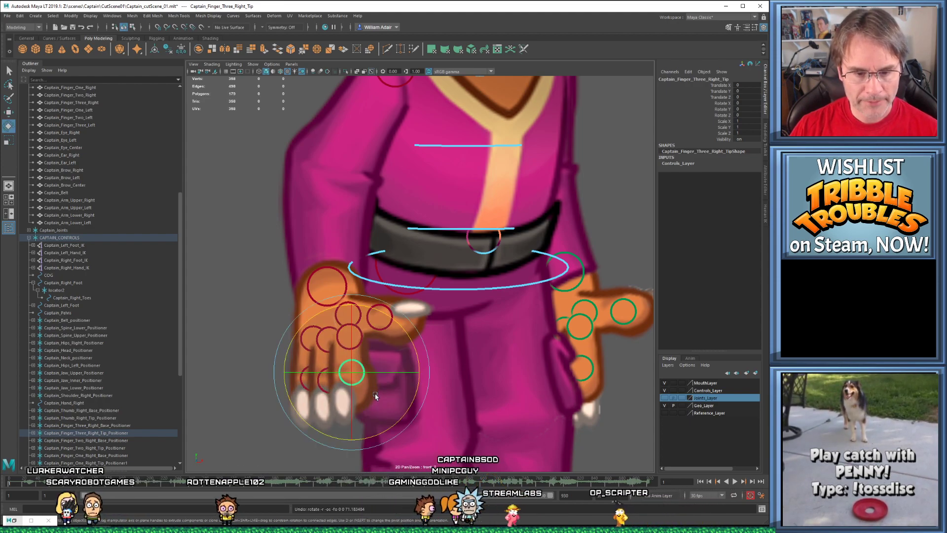
# Repeat the curl of the Captain_Finger_Three_Right_Tip control at close and wider zoom, undoing each rotation
pyautogui.moveTo(390, 426); pyautogui.dragTo(411, 365)
pyautogui.hotkey('ctrl', 'z')
pyautogui.scroll(-3, 411, 366)
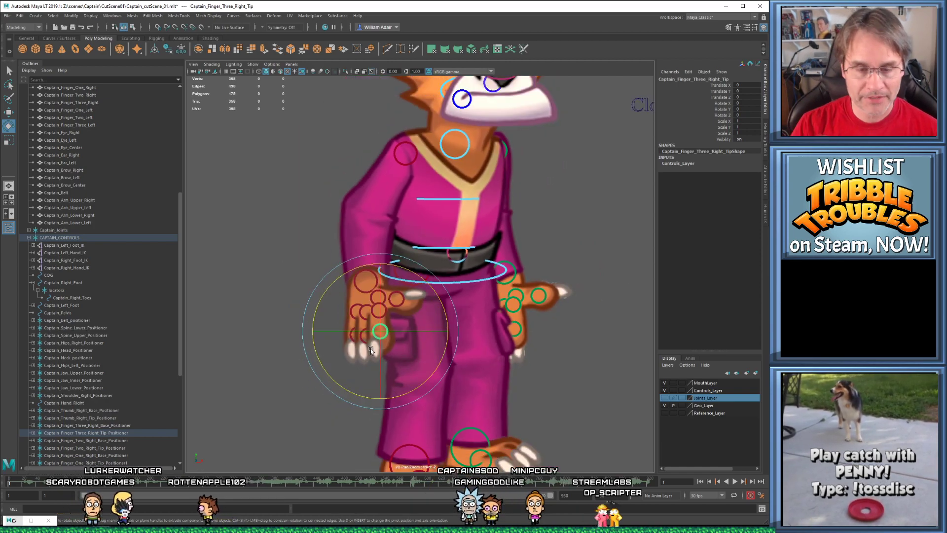
pyautogui.moveTo(406, 392); pyautogui.dragTo(444, 332)
pyautogui.hotkey('ctrl', 'z')
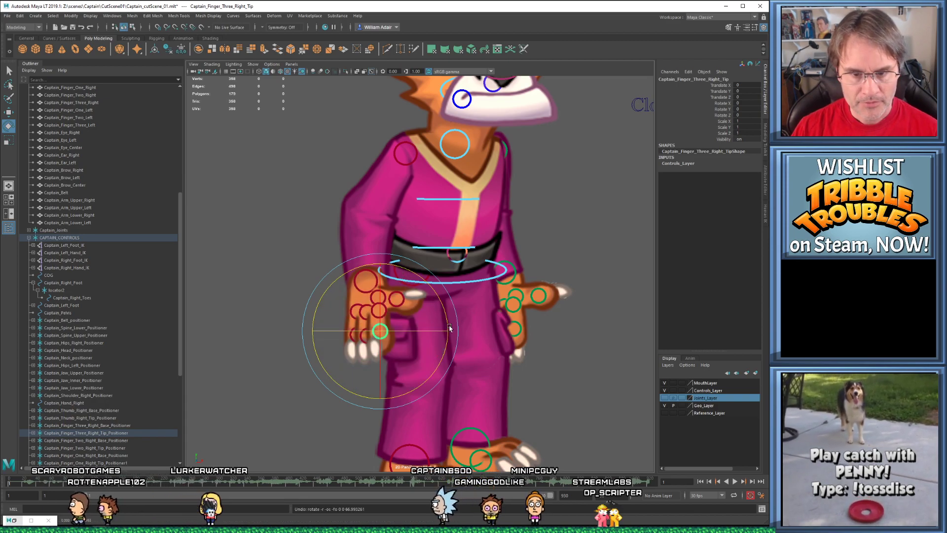
# Try moving the COG control around the character's waist, and undo the move
pyautogui.keyDown('alt'); pyautogui.moveTo(479, 271); pyautogui.dragTo(428, 356, button='middle'); pyautogui.keyUp('alt')
pyautogui.scroll(-2, 427, 356)
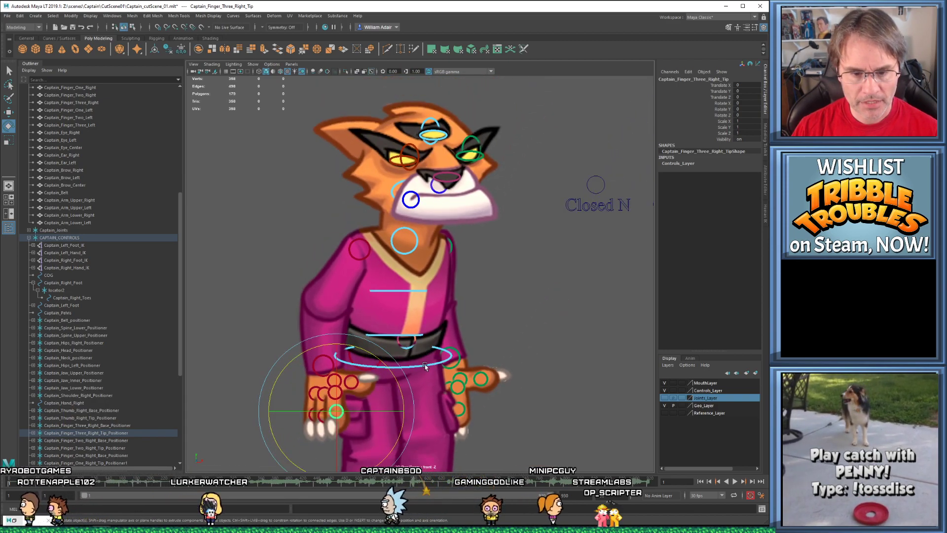
pyautogui.click(422, 369)
pyautogui.press('w')
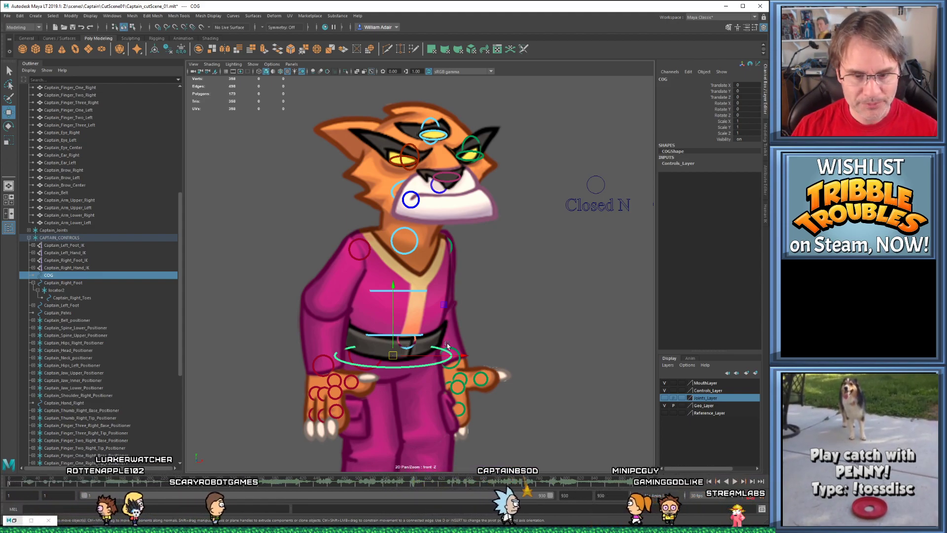
pyautogui.scroll(-3, 445, 348)
pyautogui.scroll(-1, 447, 303)
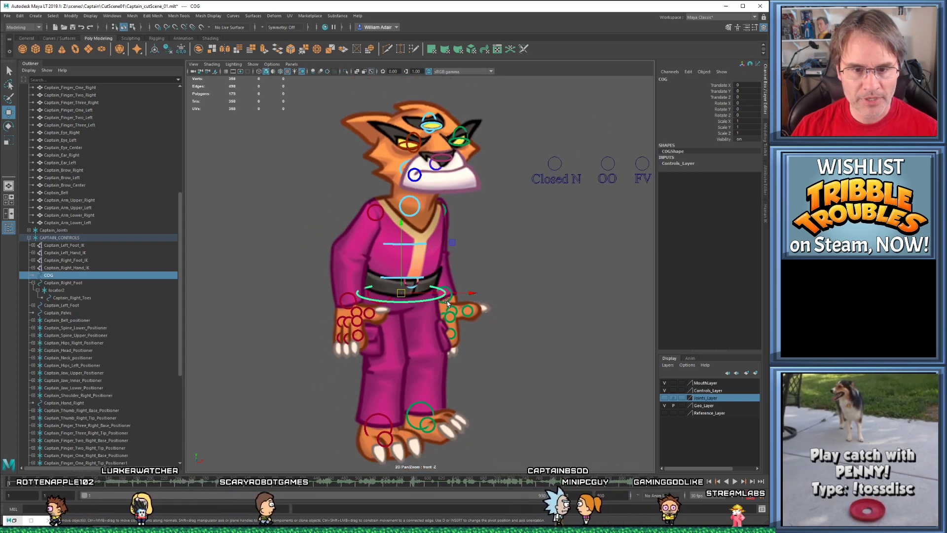
pyautogui.keyDown('alt'); pyautogui.moveTo(447, 302); pyautogui.dragTo(443, 306, button='middle'); pyautogui.keyUp('alt')
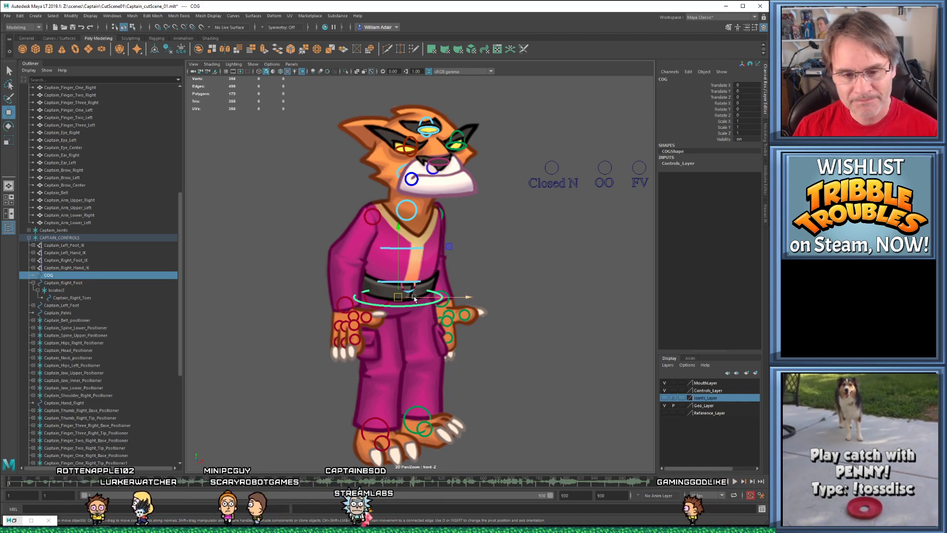
pyautogui.moveTo(399, 301)
pyautogui.mouseDown()
pyautogui.moveTo(401, 316)
pyautogui.moveTo(377, 320)
pyautogui.moveTo(379, 290)
pyautogui.moveTo(402, 301)
pyautogui.mouseUp()
pyautogui.hotkey('ctrl', 'z')
# Select the Captain_Jaw_Lower geometry on the face and show the Joints_Layer
pyautogui.keyDown('alt'); pyautogui.moveTo(505, 258); pyautogui.dragTo(438, 330, button='middle'); pyautogui.keyUp('alt')
pyautogui.scroll(5, 363, 301)
pyautogui.keyDown('alt'); pyautogui.moveTo(359, 252); pyautogui.dragTo(475, 295, button='middle'); pyautogui.keyUp('alt')
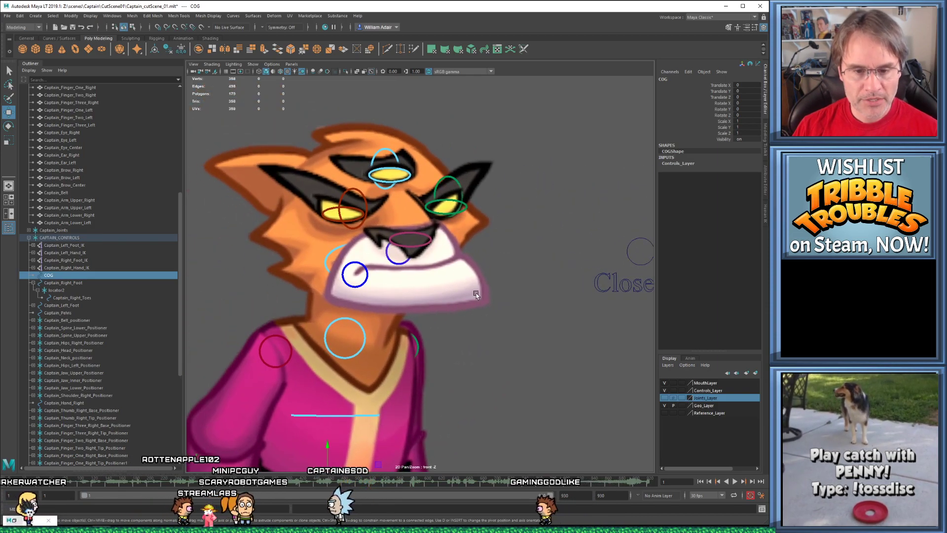
pyautogui.click(469, 298)
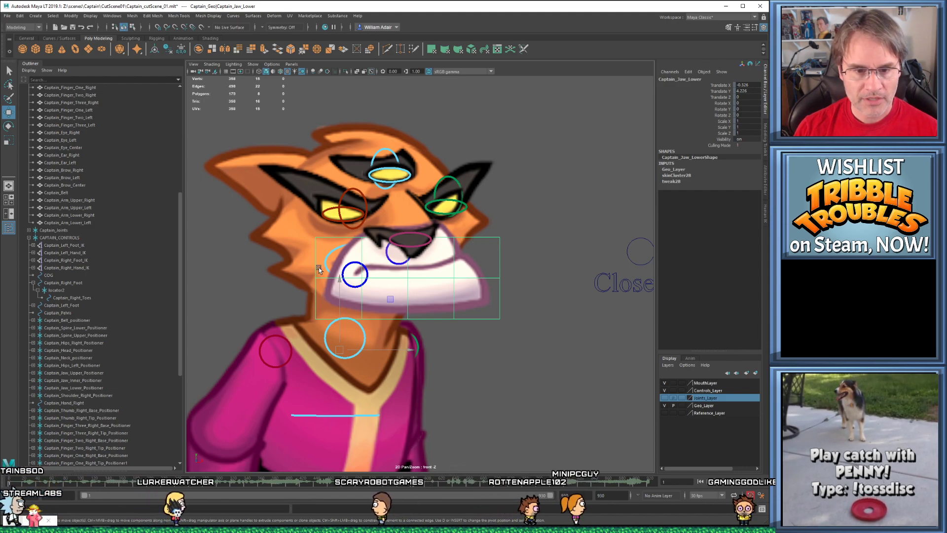
pyautogui.click(664, 397)
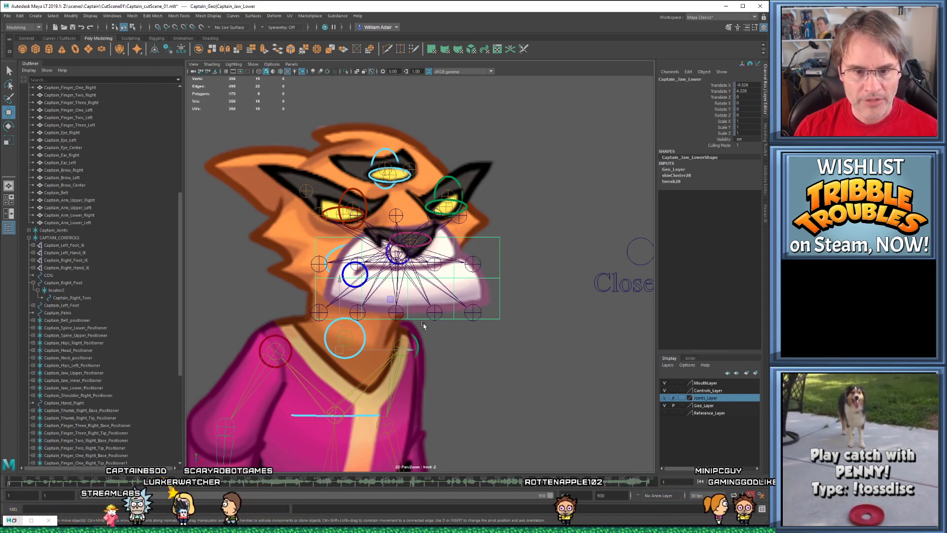
# Collapse the Captain_Geo and CAPTAIN_CONTROLS groups in the scene hierarchy and expand Captain_Joints
pyautogui.scroll(-5, 93, 253)
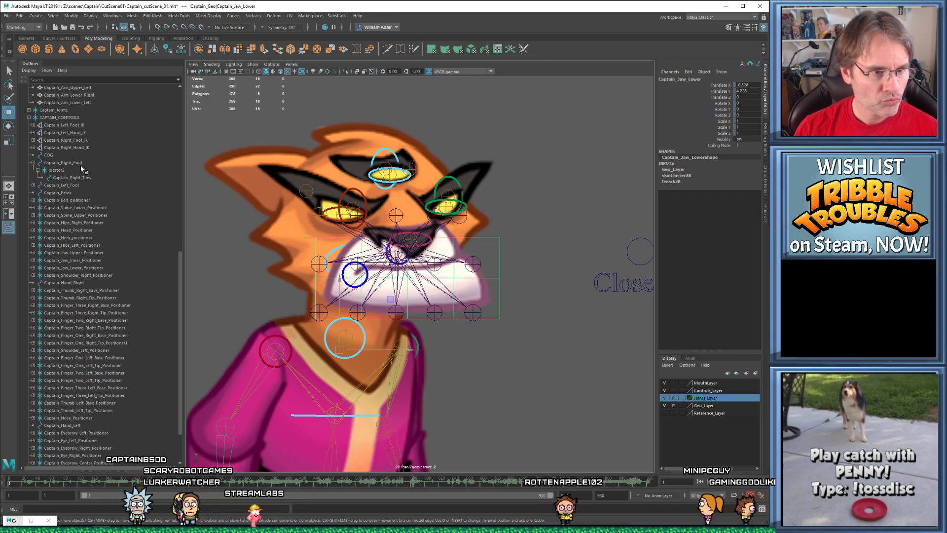
pyautogui.scroll(-3, 83, 175)
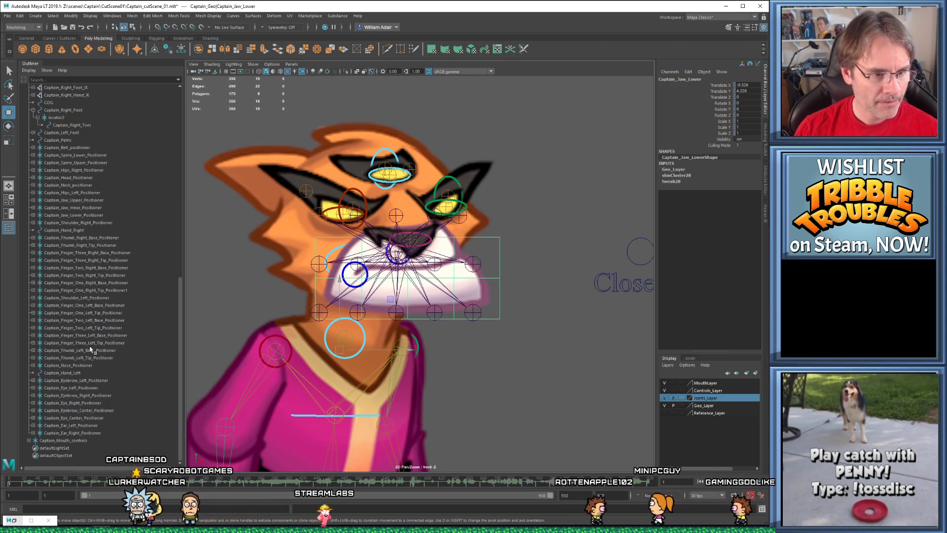
pyautogui.scroll(15, 87, 316)
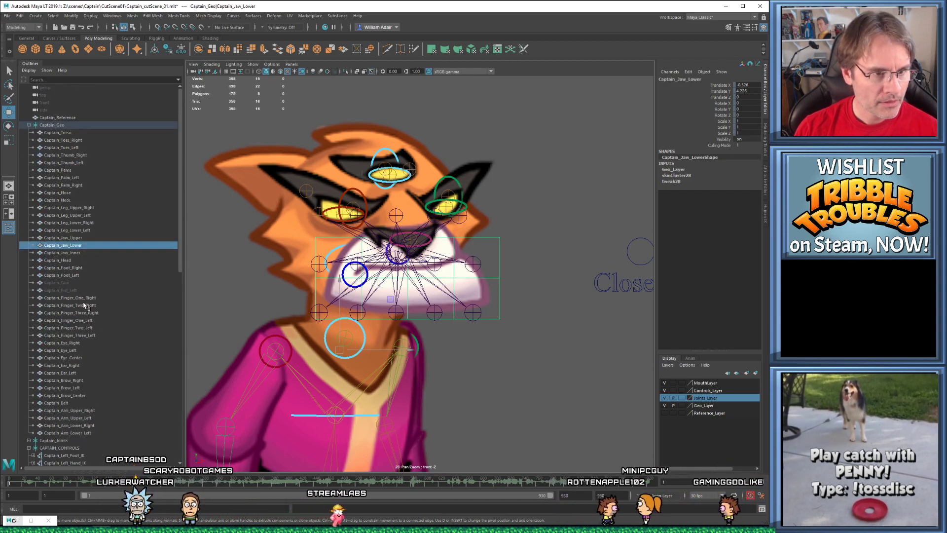
pyautogui.click(29, 125)
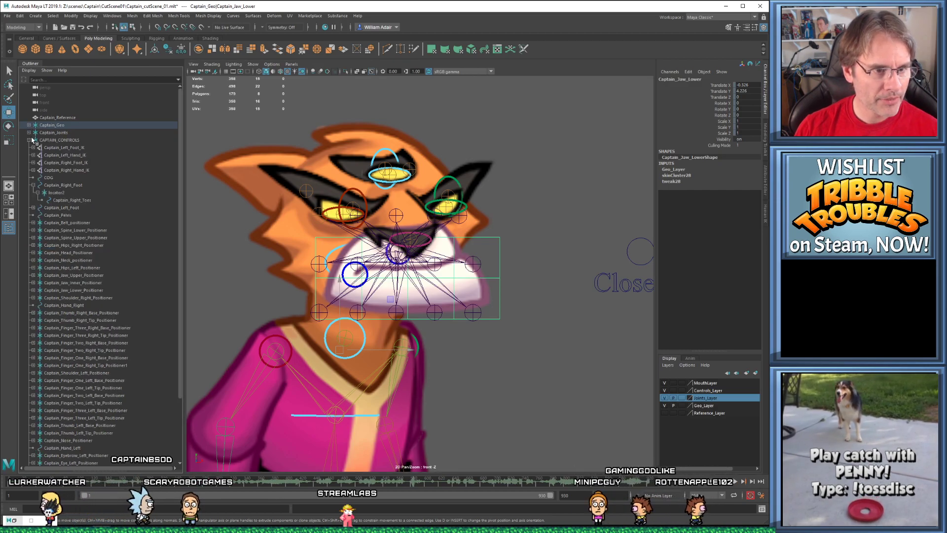
pyautogui.click(29, 140)
pyautogui.click(28, 133)
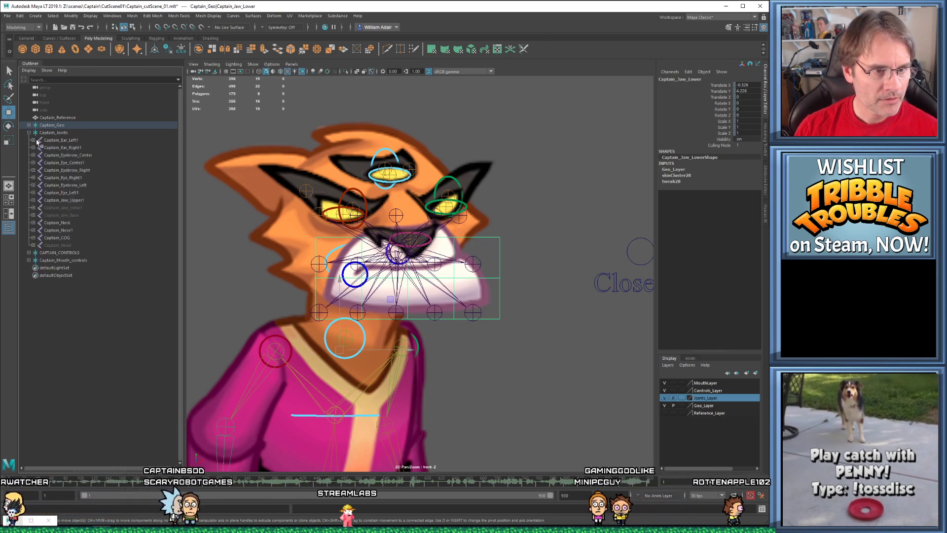
# Turn off the visibility of the Captain_Jaw_Upper1 joint by setting it to 0
pyautogui.click(64, 200)
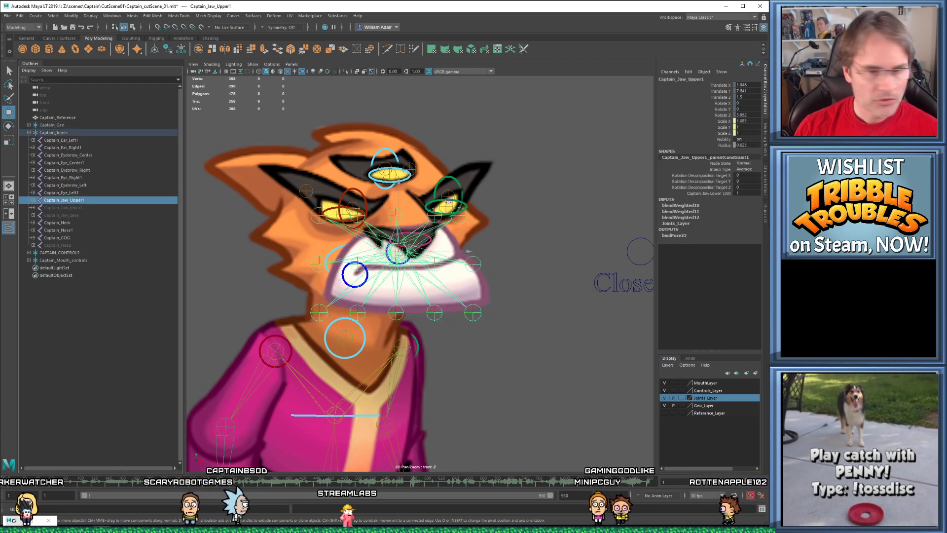
pyautogui.click(746, 140)
pyautogui.write('0')
pyautogui.press('Return')
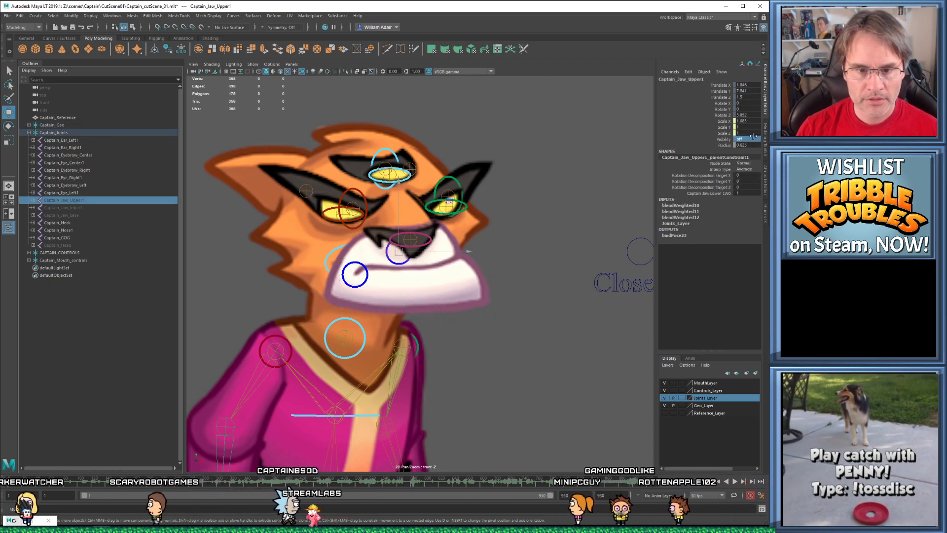
# Turn on the visibility of the Captain_Jaw_Base joint by setting it to 1
pyautogui.click(61, 215)
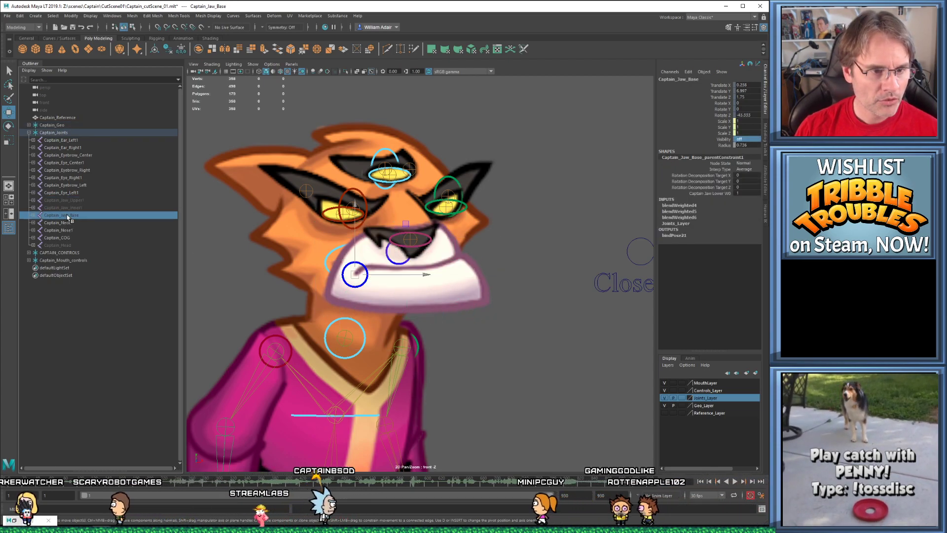
pyautogui.click(754, 139)
pyautogui.write('1')
pyautogui.press('Return')
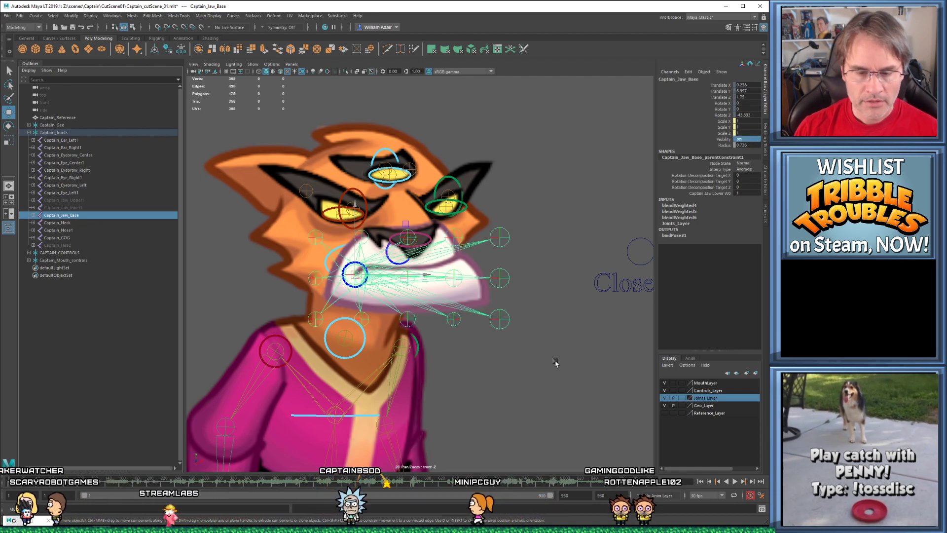
# Select the Captain_Jaw_Lower geometry and examine how the mouth joints are laid out around it
pyautogui.click(477, 301)
pyautogui.scroll(3, 479, 306)
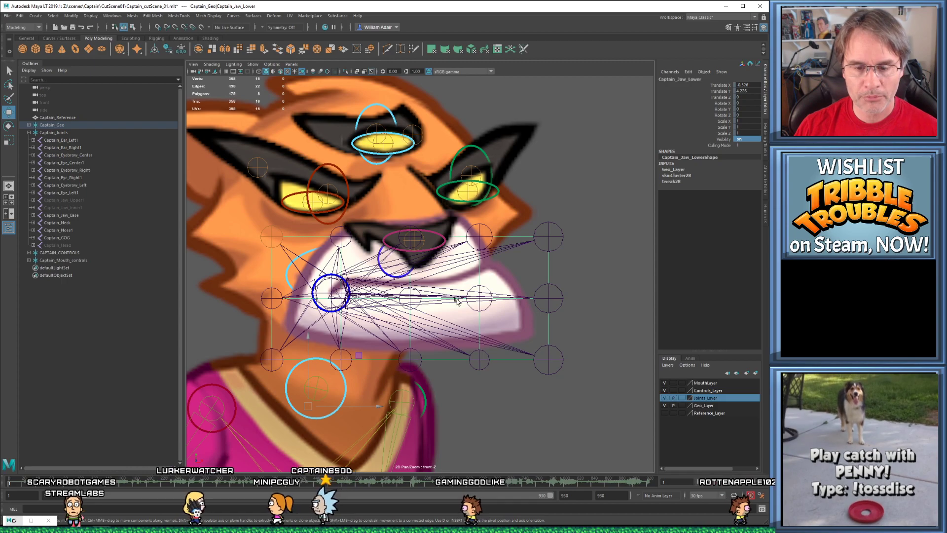
pyautogui.scroll(-4, 452, 309)
pyautogui.keyDown('alt'); pyautogui.moveTo(552, 343); pyautogui.dragTo(482, 346, button='middle'); pyautogui.keyUp('alt')
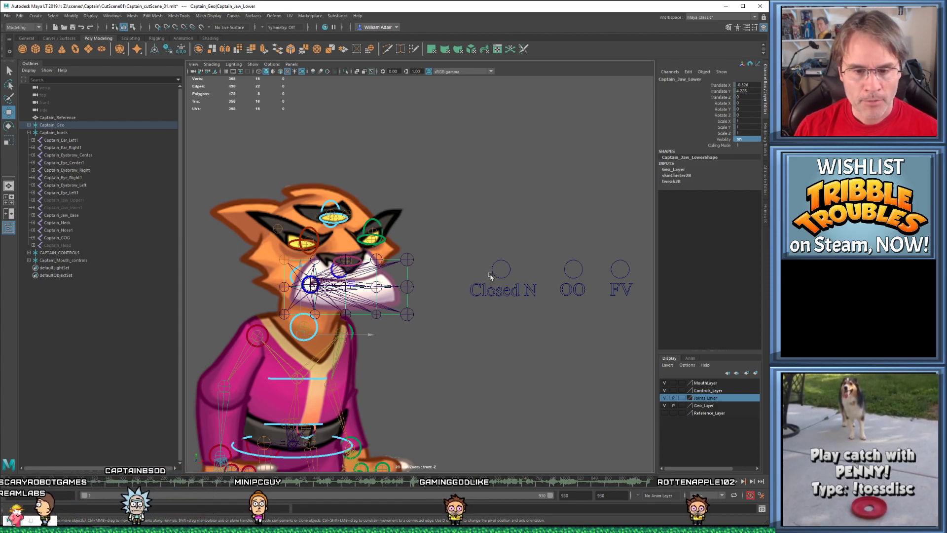
pyautogui.keyDown('alt'); pyautogui.moveTo(404, 367); pyautogui.dragTo(412, 361, button='middle'); pyautogui.keyUp('alt')
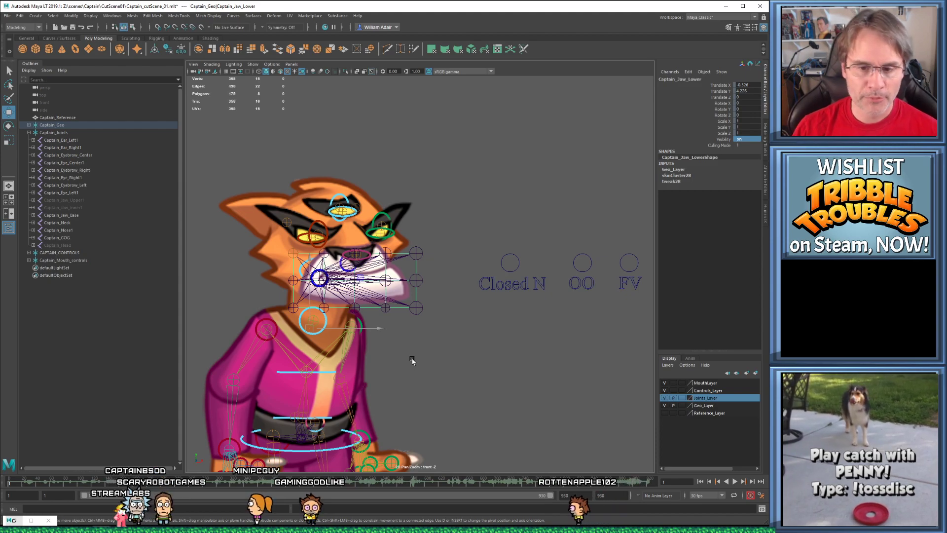
# Try the Closed N mouth pose control by moving it vertically and returning it to its rest position
pyautogui.click(513, 257)
pyautogui.moveTo(513, 265)
pyautogui.mouseDown()
pyautogui.moveTo(513, 212)
pyautogui.moveTo(513, 257)
pyautogui.mouseUp()
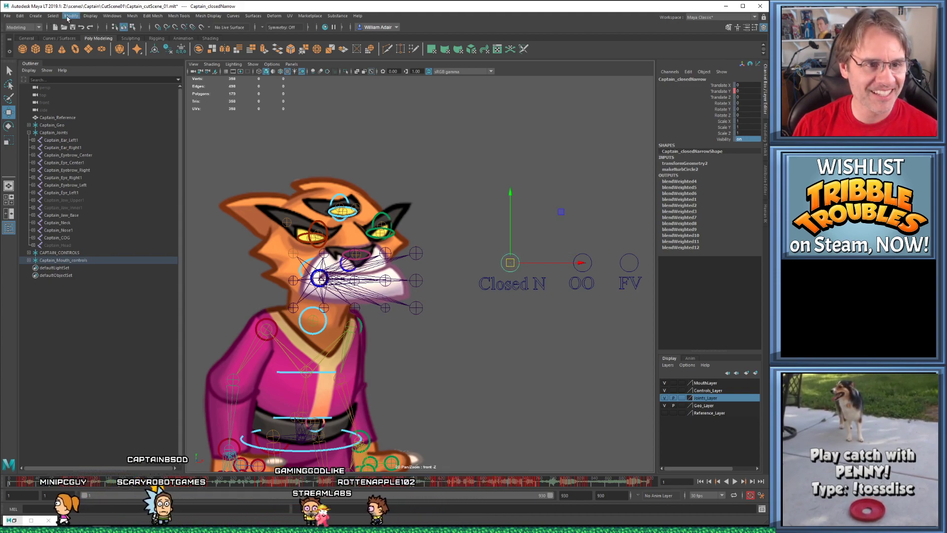
pyautogui.click(36, 16)
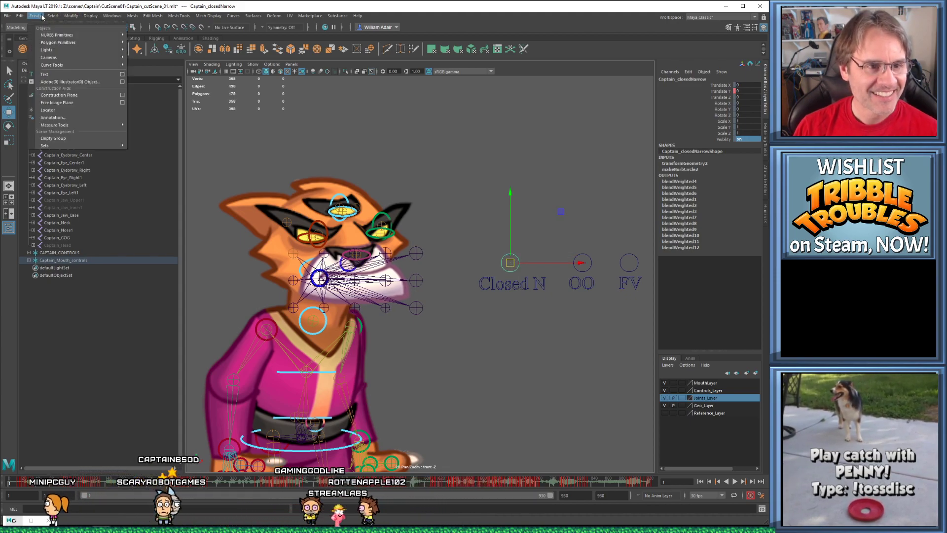
pyautogui.click(131, 10)
pyautogui.moveTo(512, 265)
pyautogui.mouseDown()
pyautogui.moveTo(511, 173)
pyautogui.moveTo(520, 163)
pyautogui.moveTo(518, 277)
pyautogui.mouseUp()
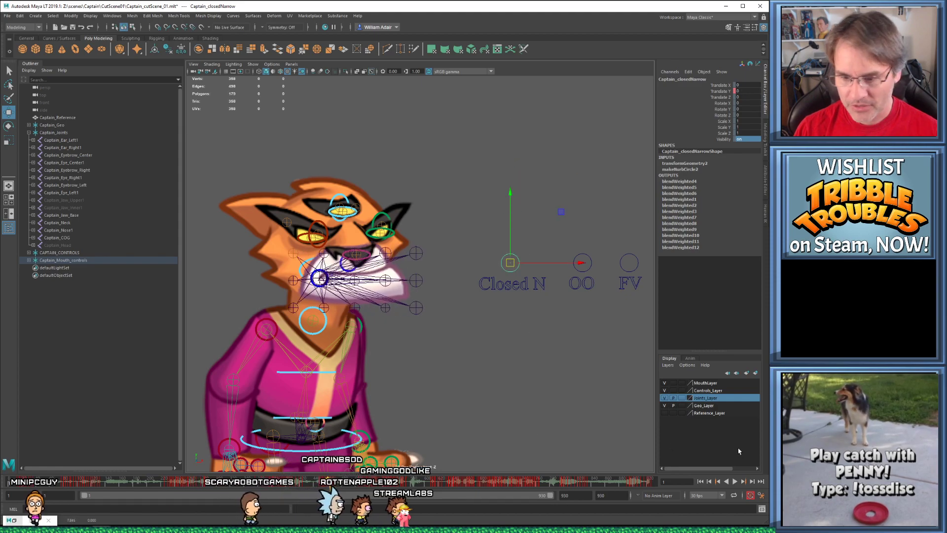
# Hide the Joints_Layer and Controls_Layer, and test the Closed N mouth pose on the unobstructed character
pyautogui.click(664, 397)
pyautogui.click(665, 390)
pyautogui.moveTo(513, 265)
pyautogui.mouseDown()
pyautogui.moveTo(511, 173)
pyautogui.moveTo(529, 261)
pyautogui.mouseUp()
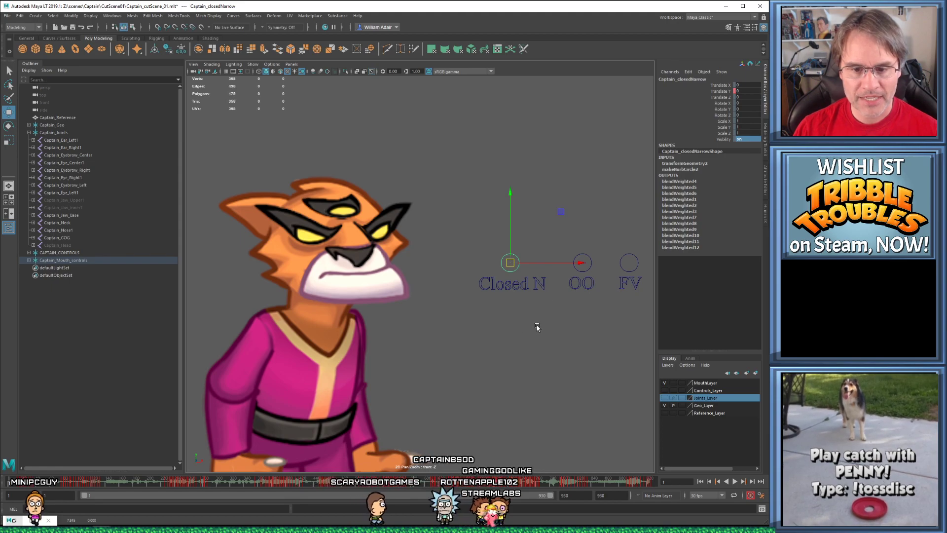
# Try the OO mouth pose control and return it to its rest position
pyautogui.keyDown('alt'); pyautogui.moveTo(538, 329); pyautogui.dragTo(480, 258, button='middle'); pyautogui.keyUp('alt')
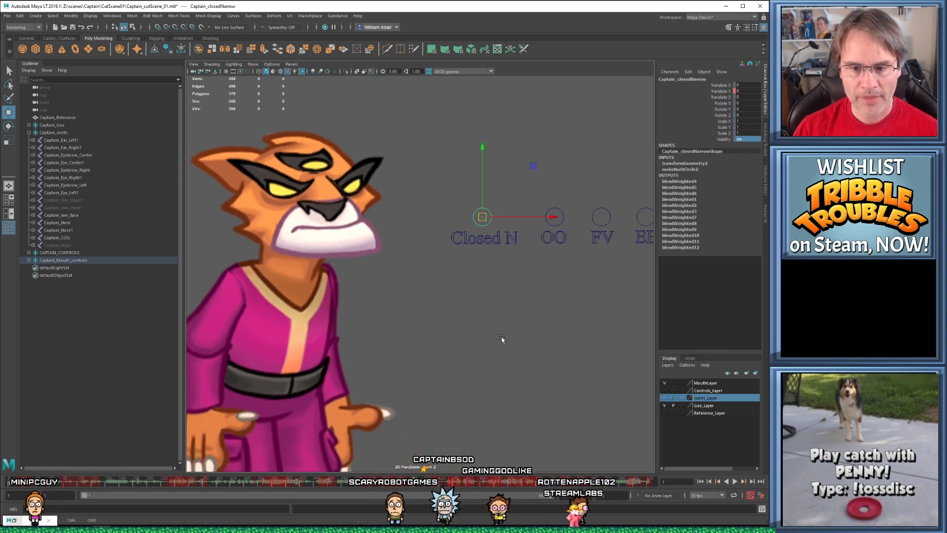
pyautogui.click(557, 219)
pyautogui.moveTo(558, 218); pyautogui.dragTo(551, 272)
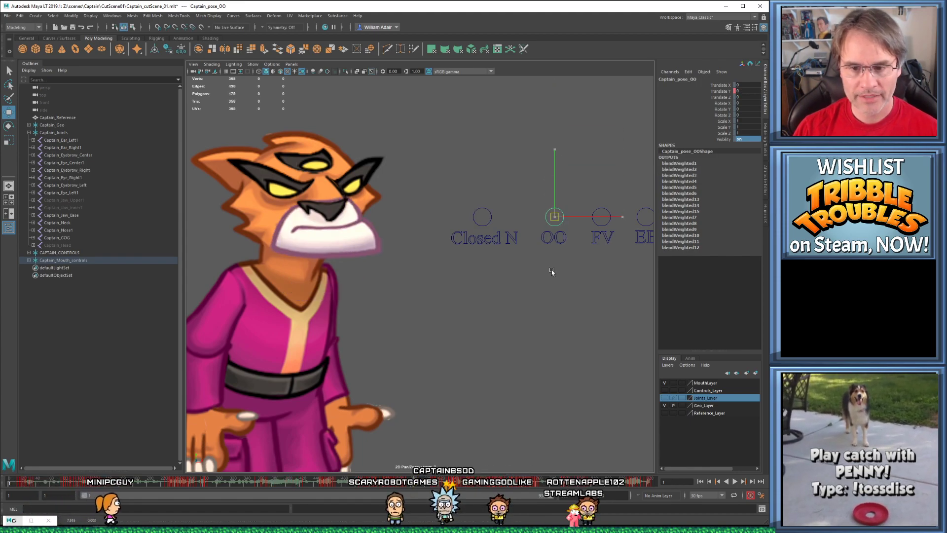
# Try the FV mouth pose by raising its control to Translate Y 1 and returning it to 0
pyautogui.click(588, 184)
pyautogui.click(602, 213)
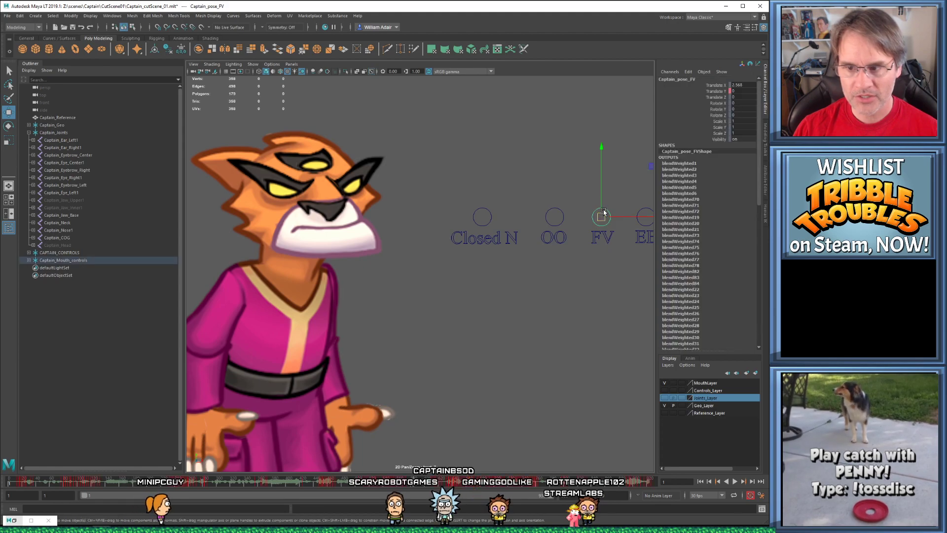
pyautogui.keyDown('alt'); pyautogui.moveTo(508, 305); pyautogui.dragTo(494, 327, button='middle'); pyautogui.keyUp('alt')
pyautogui.scroll(-1, 493, 325)
pyautogui.scroll(1, 513, 324)
pyautogui.moveTo(586, 247); pyautogui.dragTo(584, 131)
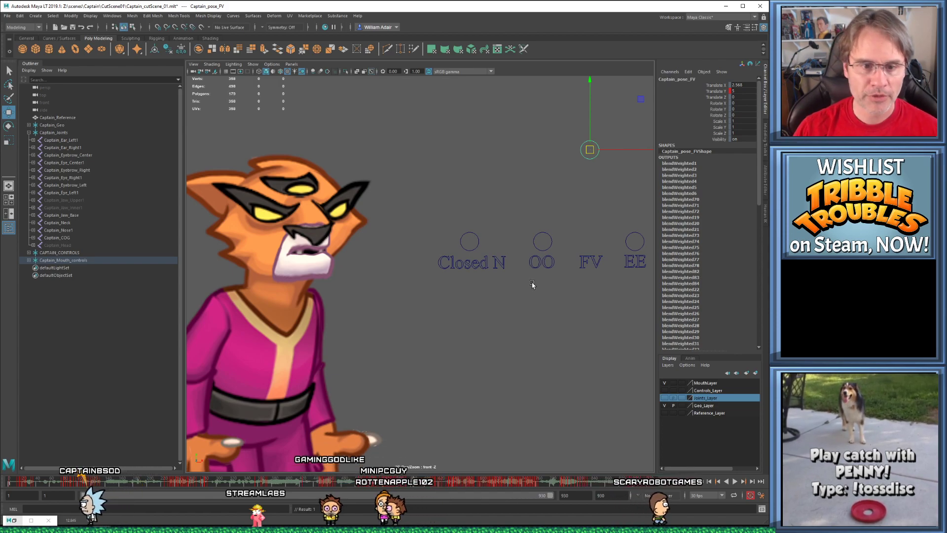
pyautogui.moveTo(592, 146); pyautogui.dragTo(592, 304)
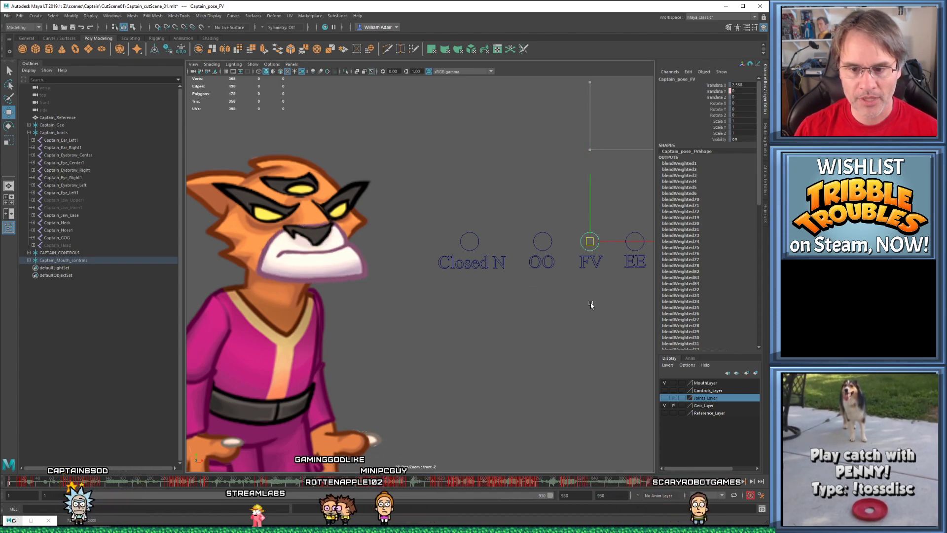
# Try the EE mouth pose control and return it to its rest position
pyautogui.keyDown('alt'); pyautogui.moveTo(588, 315); pyautogui.dragTo(526, 311, button='middle'); pyautogui.keyUp('alt')
pyautogui.scroll(-1, 527, 310)
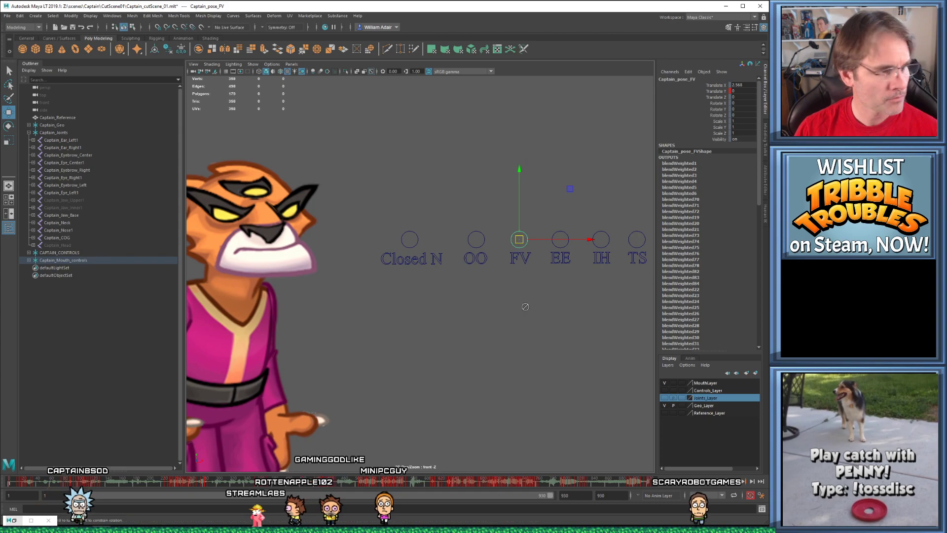
pyautogui.click(561, 204)
pyautogui.click(559, 228)
pyautogui.moveTo(559, 228); pyautogui.dragTo(567, 302)
# Try the IH mouth pose control and the EE control again, returning both to their rest positions
pyautogui.keyDown('alt'); pyautogui.moveTo(575, 297); pyautogui.dragTo(599, 292, button='middle'); pyautogui.keyUp('alt')
pyautogui.click(597, 213)
pyautogui.click(614, 231)
pyautogui.moveTo(610, 235)
pyautogui.mouseDown()
pyautogui.moveTo(606, 155)
pyautogui.moveTo(609, 234)
pyautogui.mouseUp()
pyautogui.click(570, 234)
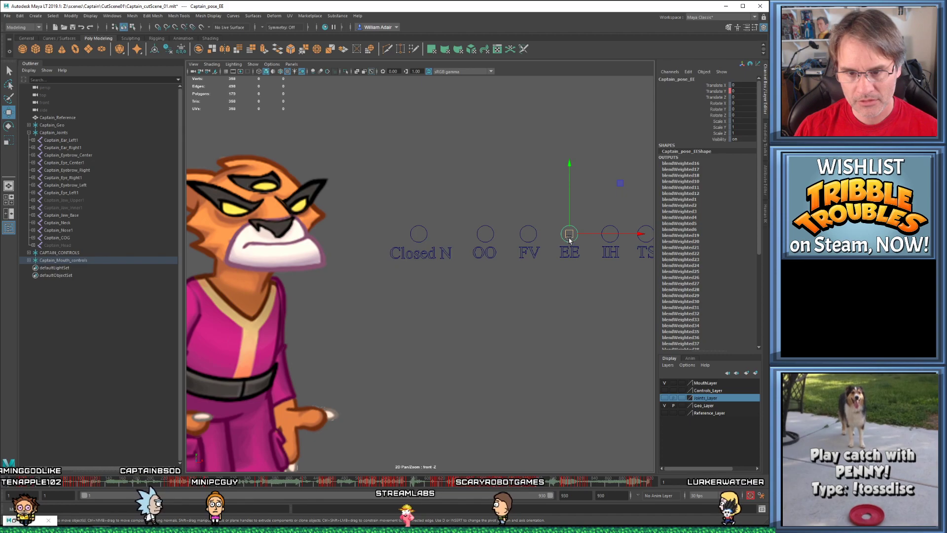
pyautogui.moveTo(563, 240); pyautogui.dragTo(611, 234)
# Try the TS mouth pose control and return it to its rest position
pyautogui.scroll(-1, 572, 305)
pyautogui.click(616, 191)
pyautogui.click(611, 235)
pyautogui.moveTo(611, 235); pyautogui.dragTo(615, 311)
pyautogui.scroll(-1, 590, 306)
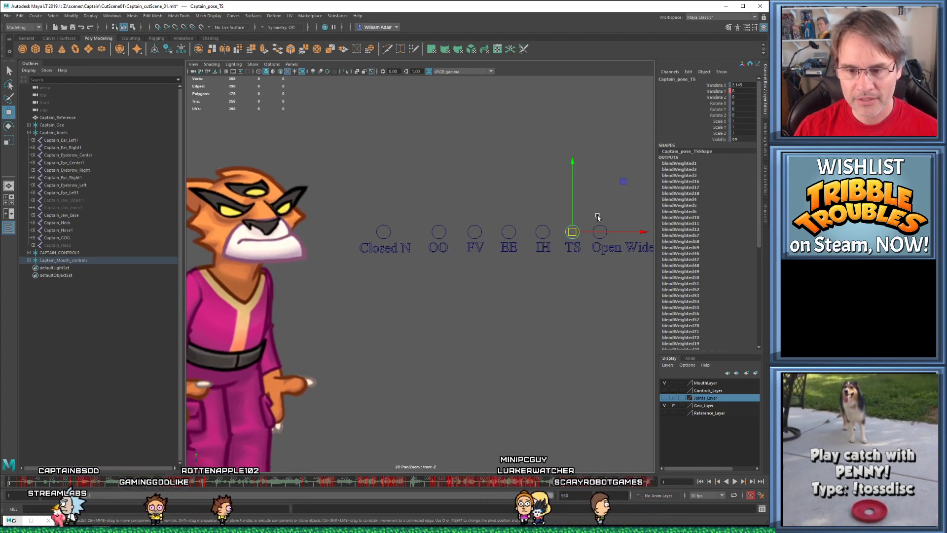
# Try the Open Wide mouth pose control, return it to its rest position and clear the selection
pyautogui.click(599, 221)
pyautogui.click(600, 230)
pyautogui.moveTo(599, 231); pyautogui.dragTo(601, 355)
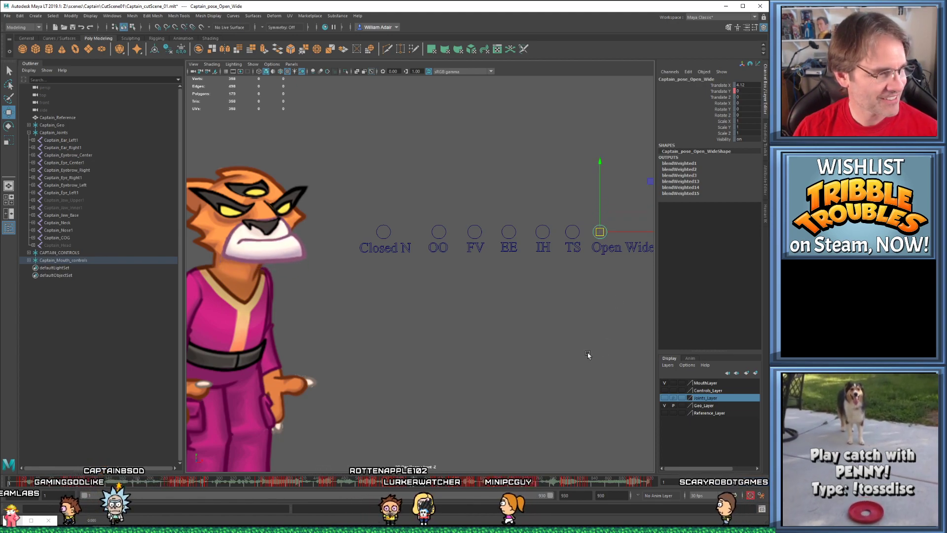
pyautogui.click(588, 354)
pyautogui.keyDown('alt'); pyautogui.moveTo(588, 353); pyautogui.dragTo(600, 346, button='middle'); pyautogui.keyUp('alt')
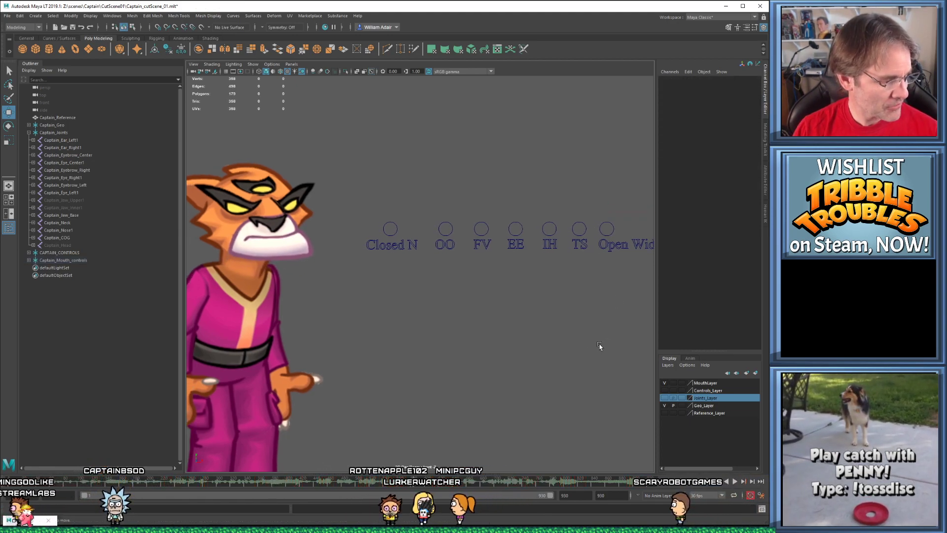
# Play the scene's timeline with the whole character in view, and stop the playback
pyautogui.scroll(-2, 585, 348)
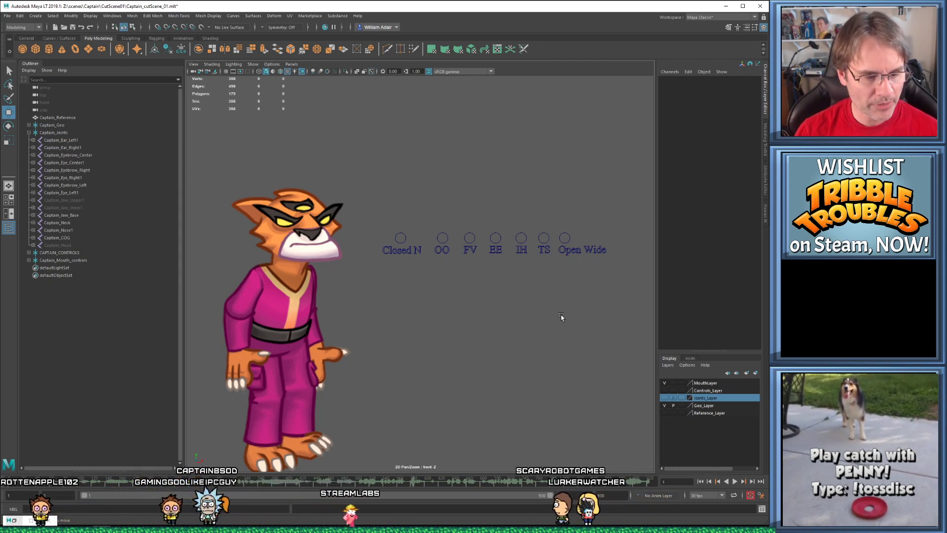
pyautogui.hotkey('alt', 'v')
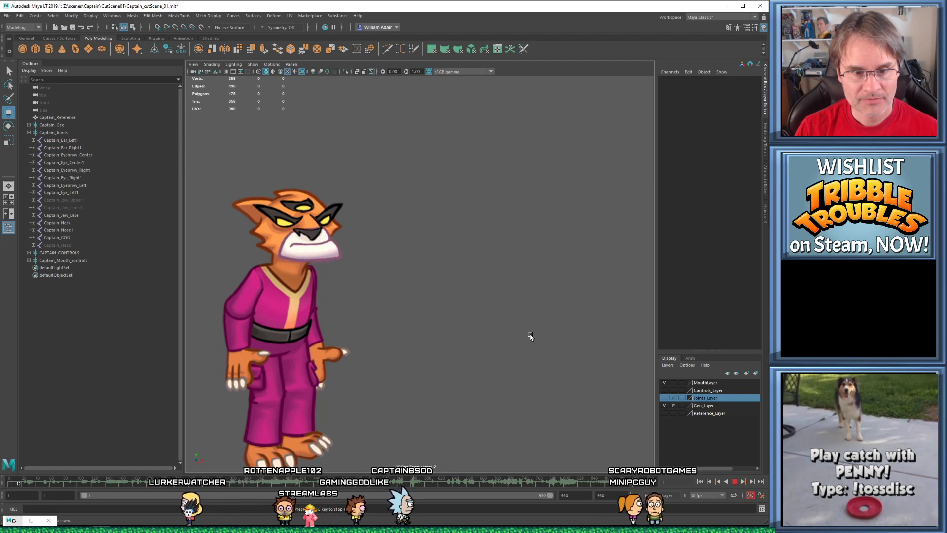
pyautogui.press('Escape')
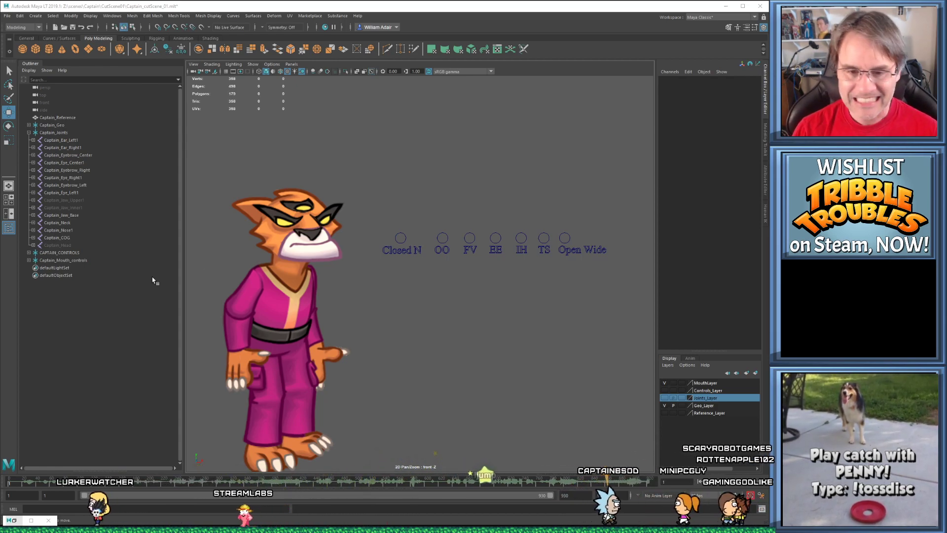
# Select the row of mouth pose controls from Closed N to Open Wide together, and clear the selection
pyautogui.moveTo(387, 225); pyautogui.dragTo(589, 247)
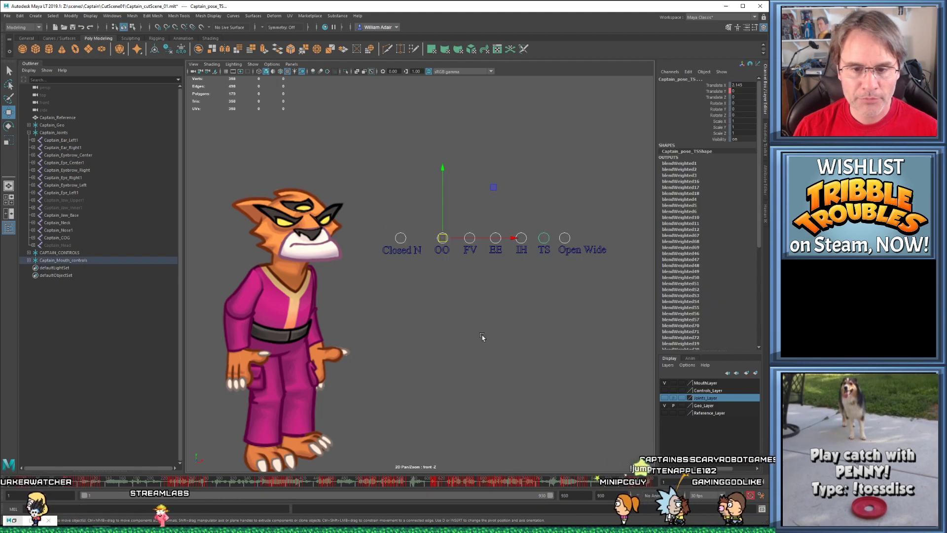
pyautogui.click(436, 365)
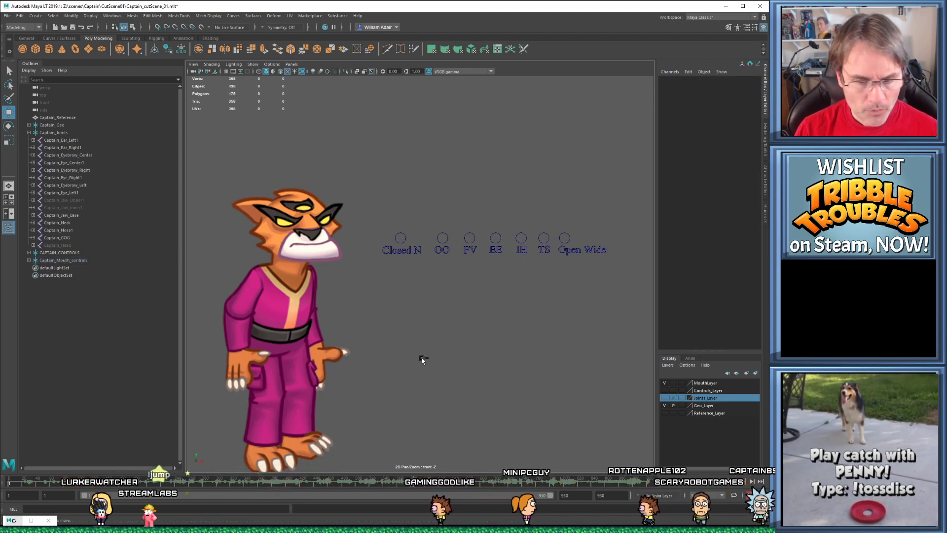
pyautogui.press('w')
pyautogui.scroll(-2, 434, 343)
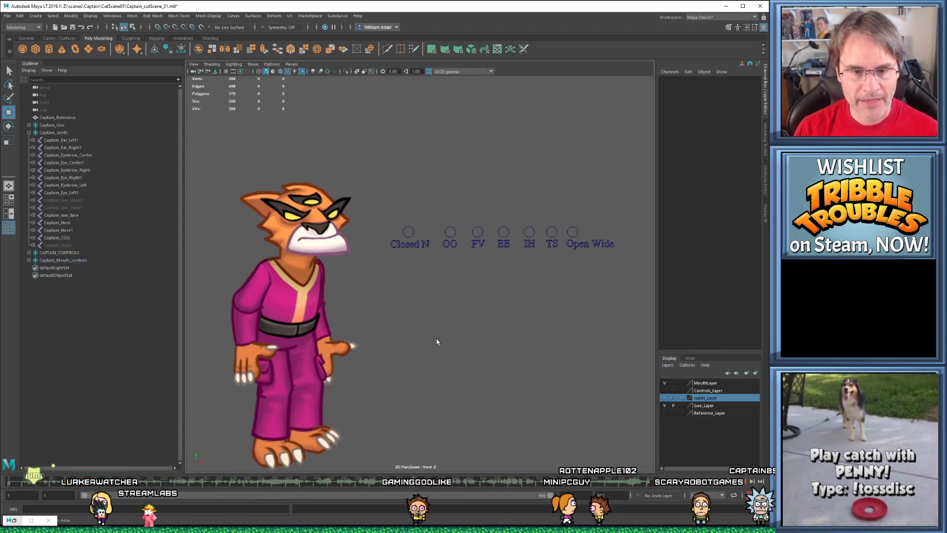
pyautogui.keyDown('alt'); pyautogui.moveTo(434, 344); pyautogui.dragTo(407, 349, button='middle'); pyautogui.keyUp('alt')
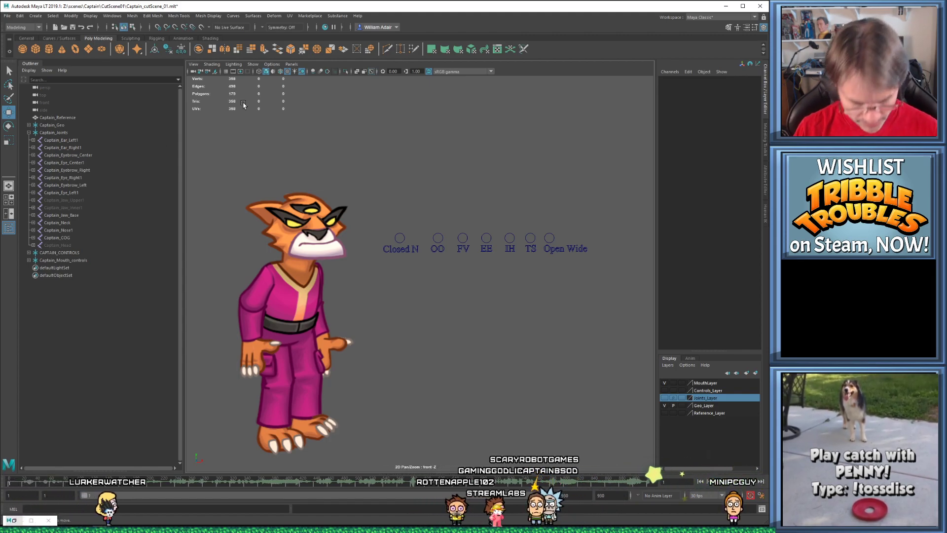
# Start saving the scene under a new name and create and open a CutScene02 folder inside Z:\scenes\Captain
pyautogui.hotkey('ctrl', 'shift', 's')
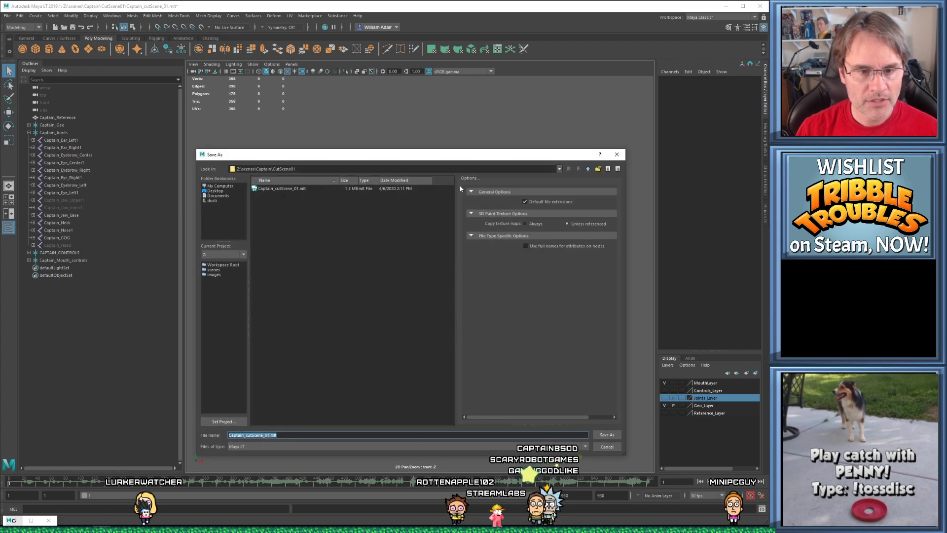
pyautogui.rightClick(304, 234)
pyautogui.click(328, 246)
pyautogui.write('CutScene')
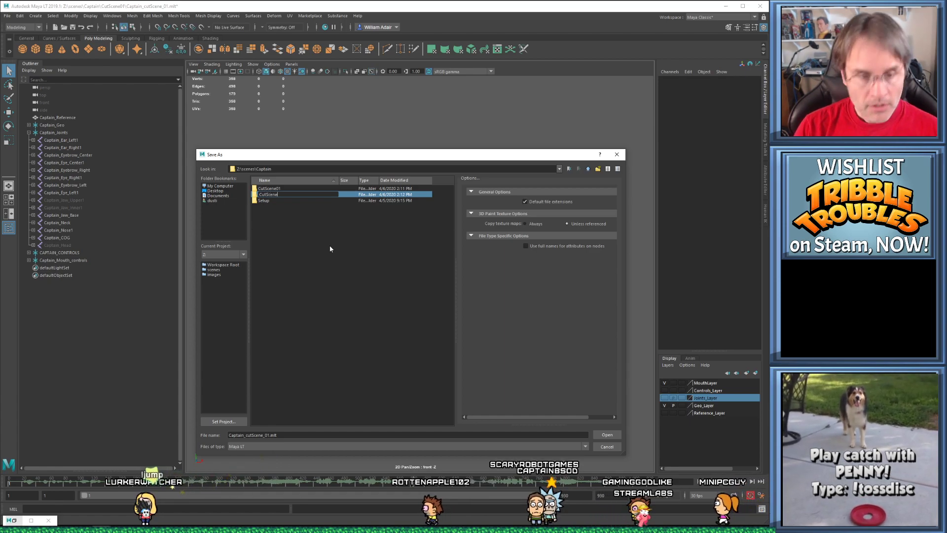
pyautogui.write('02')
pyautogui.press('Return')
pyautogui.press('Return')
# Save the scene in the CutScene02 folder as Captain_cutScene02_01.mlt
pyautogui.click(271, 435)
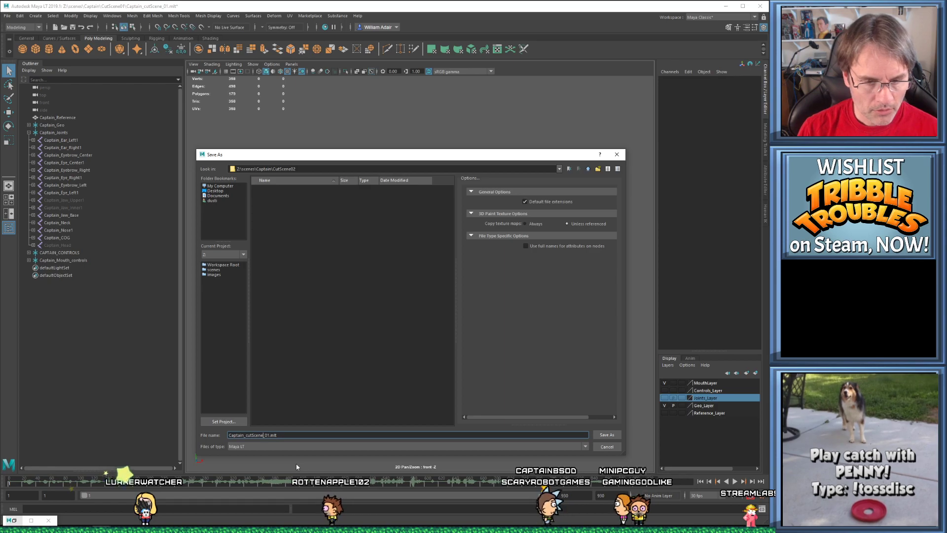
pyautogui.write('02')
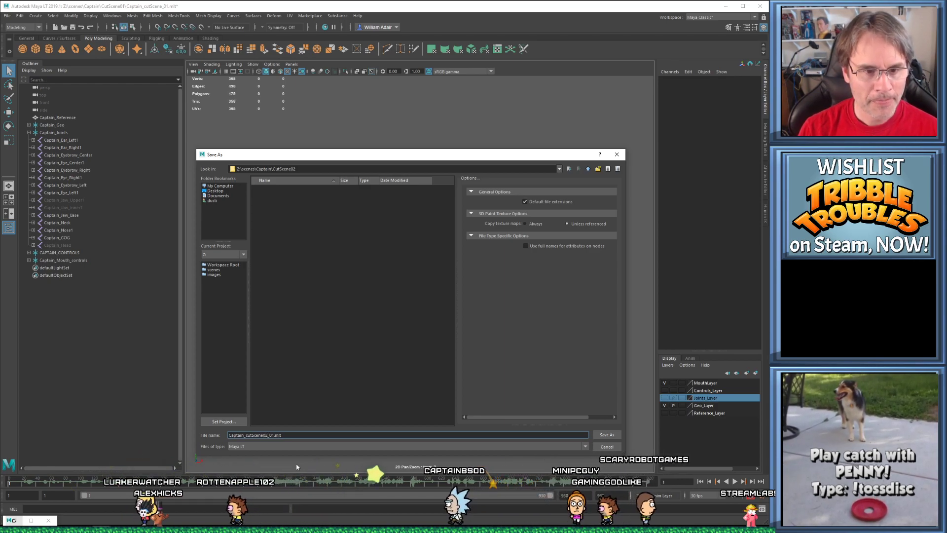
pyautogui.press('Return')
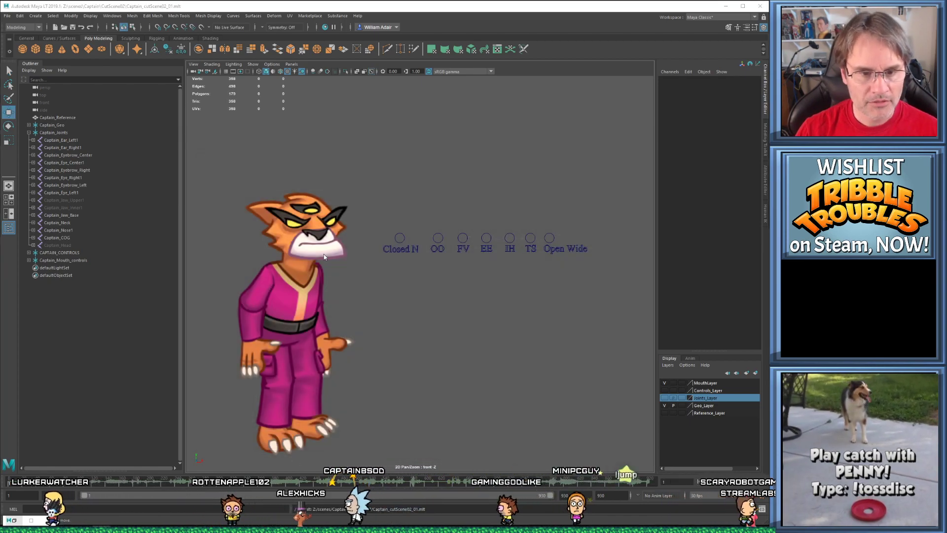
# In the CutScene01 folder, rename Captain_cutScene_01.mlt as Captain_cutScene01_01.mlt and leave the save dialog without saving
pyautogui.hotkey('ctrl', 'shift', 's')
pyautogui.click(588, 169)
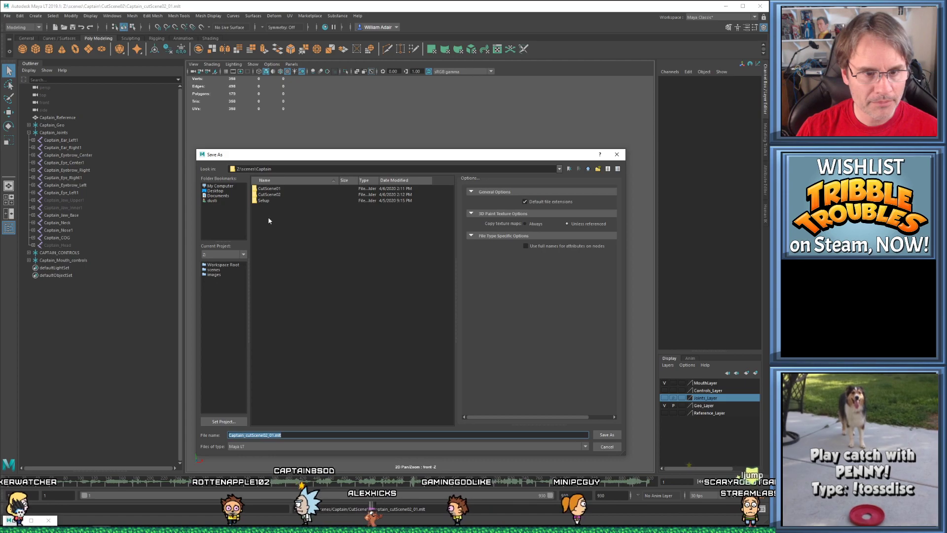
pyautogui.doubleClick(267, 189)
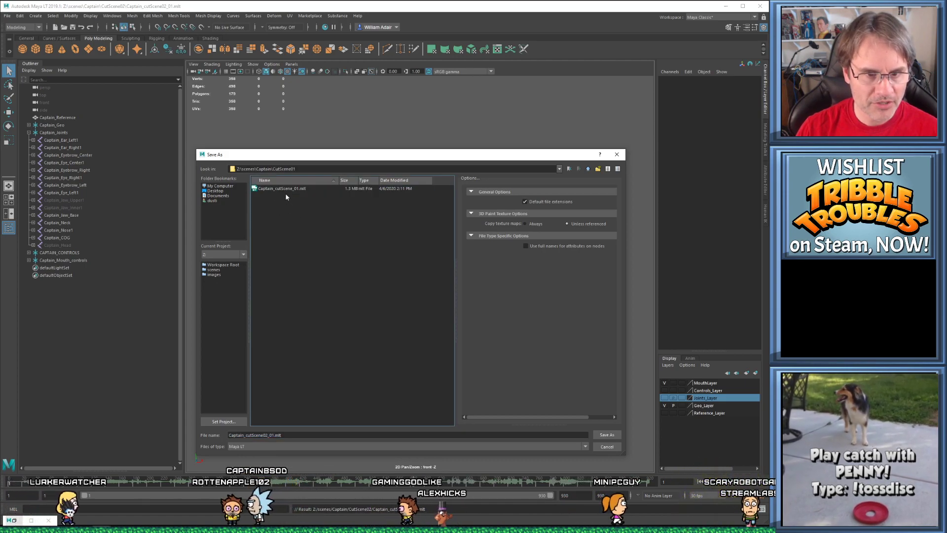
pyautogui.doubleClick(284, 190)
pyautogui.press('Escape')
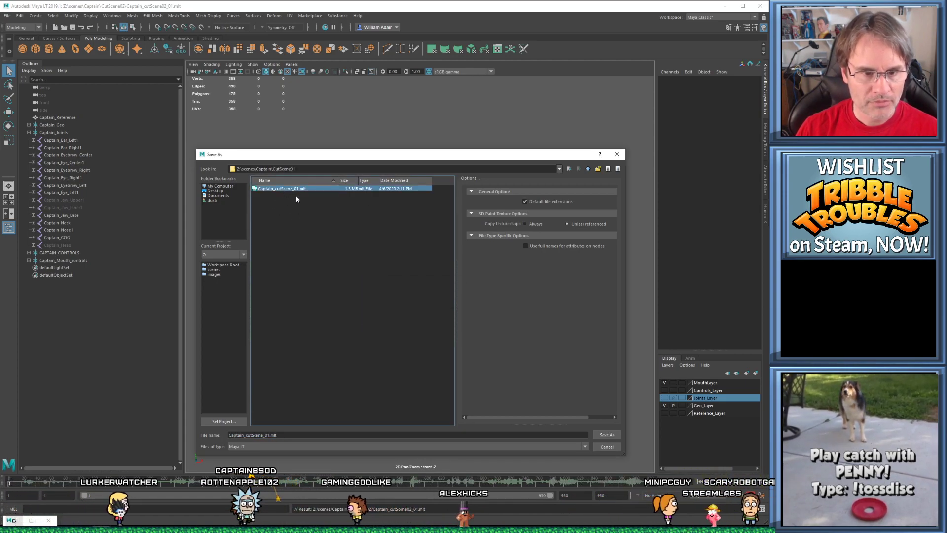
pyautogui.click(289, 190)
pyautogui.click(293, 189)
pyautogui.write('01')
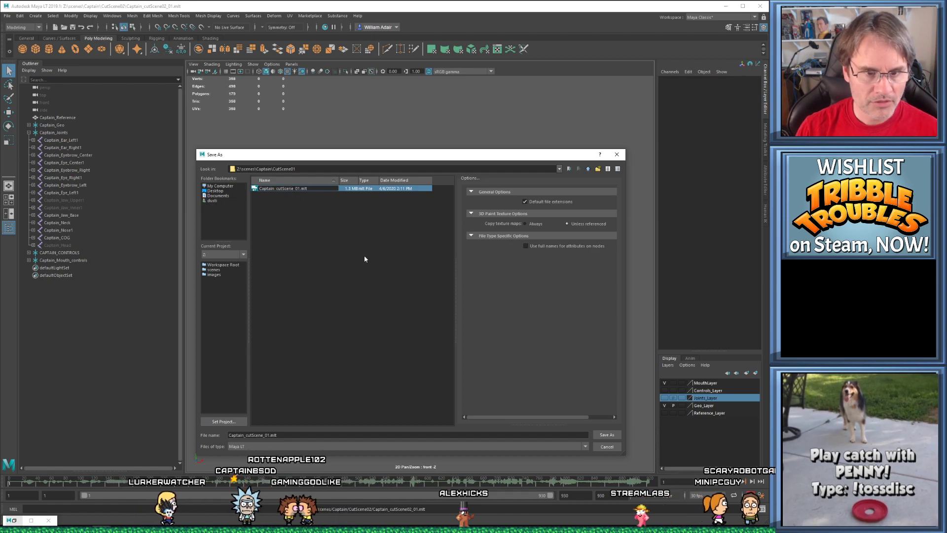
pyautogui.press('Return')
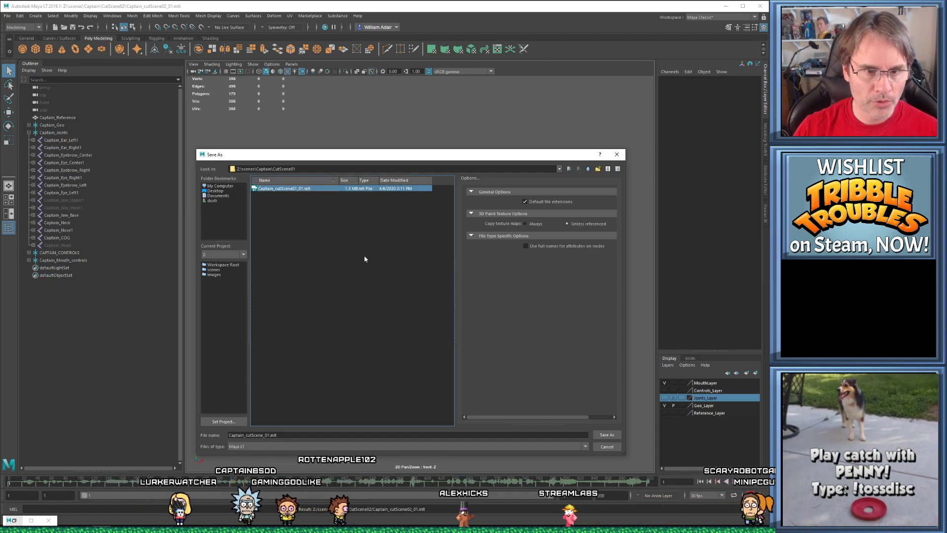
pyautogui.press('Escape')
pyautogui.press('w')
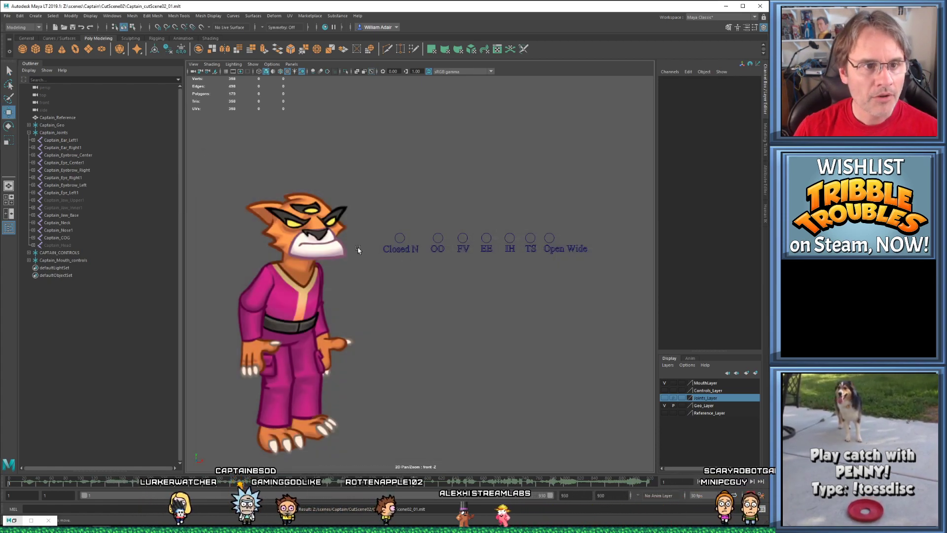
# Select all mouth pose controls from Closed N to Open Wide and delete their keys across the whole timeline
pyautogui.scroll(-1, 370, 262)
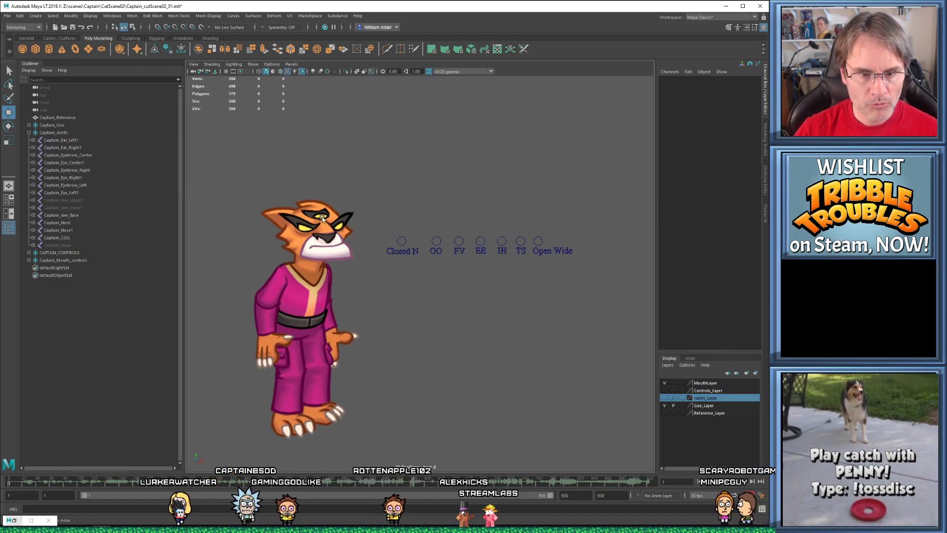
pyautogui.moveTo(388, 218); pyautogui.dragTo(574, 254)
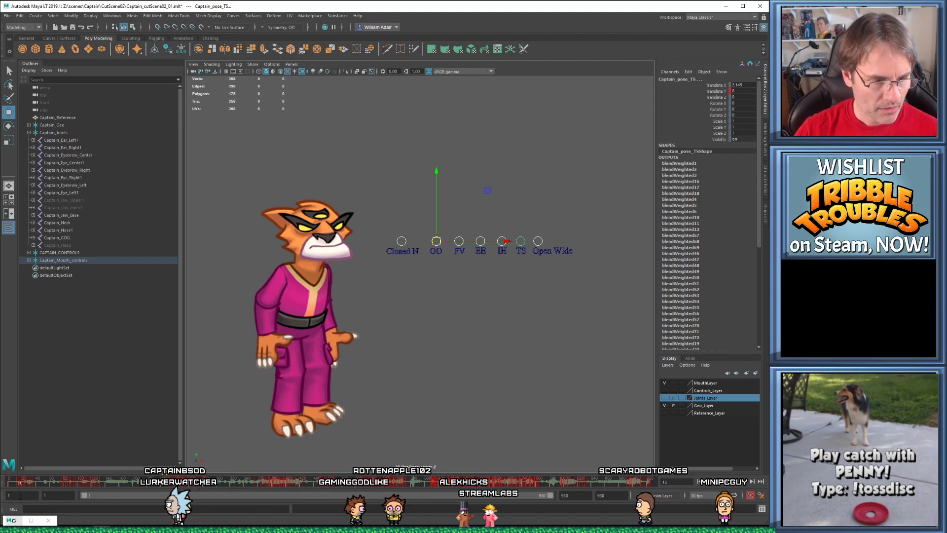
pyautogui.moveTo(13, 483); pyautogui.dragTo(469, 482)
pyautogui.rightClick(469, 481)
pyautogui.click(491, 393)
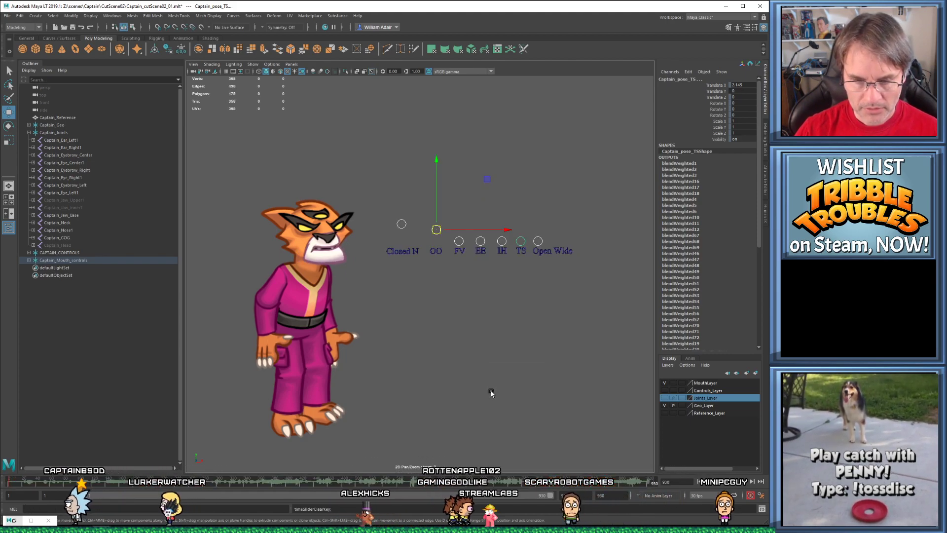
pyautogui.rightClick(37, 480)
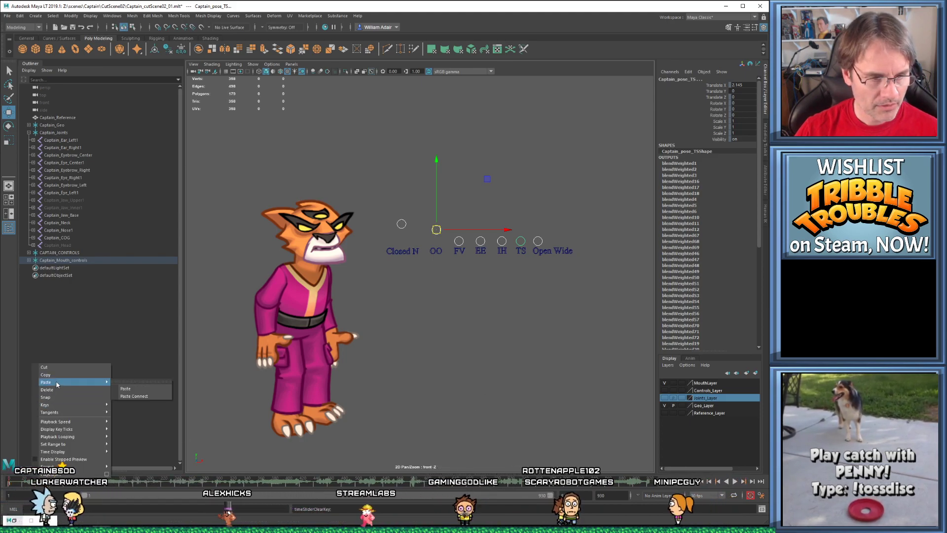
pyautogui.click(55, 389)
# Reset Translate Y to 0 on all the mouth pose controls and clear the selection
pyautogui.click(398, 158)
pyautogui.moveTo(398, 157); pyautogui.dragTo(555, 243)
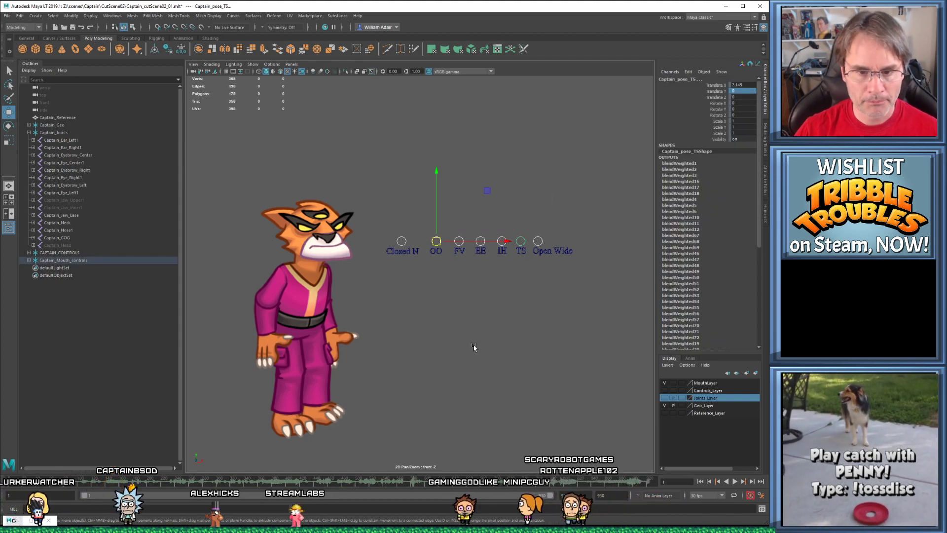
pyautogui.click(443, 335)
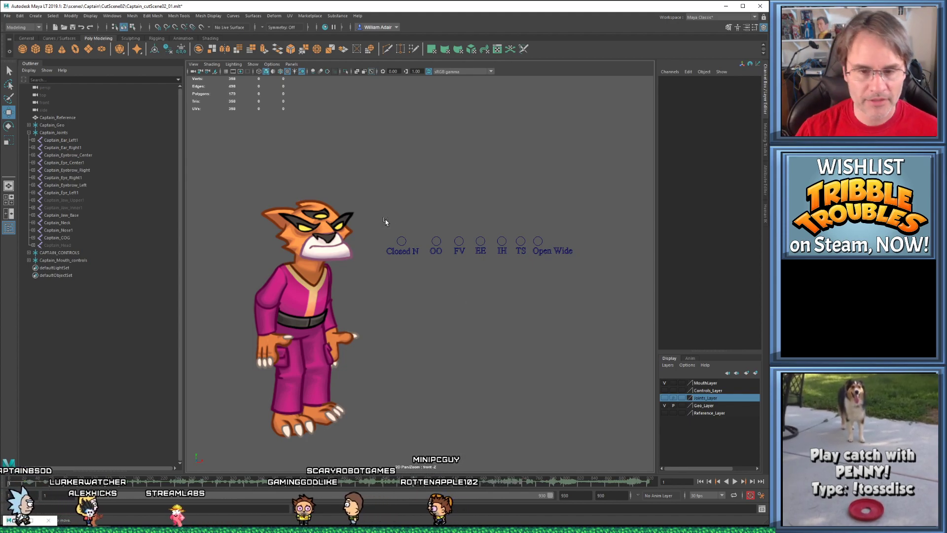
# Select the Closed N control, switch to the Animation menu set, and open the Set Driven Key window beside the character
pyautogui.click(403, 241)
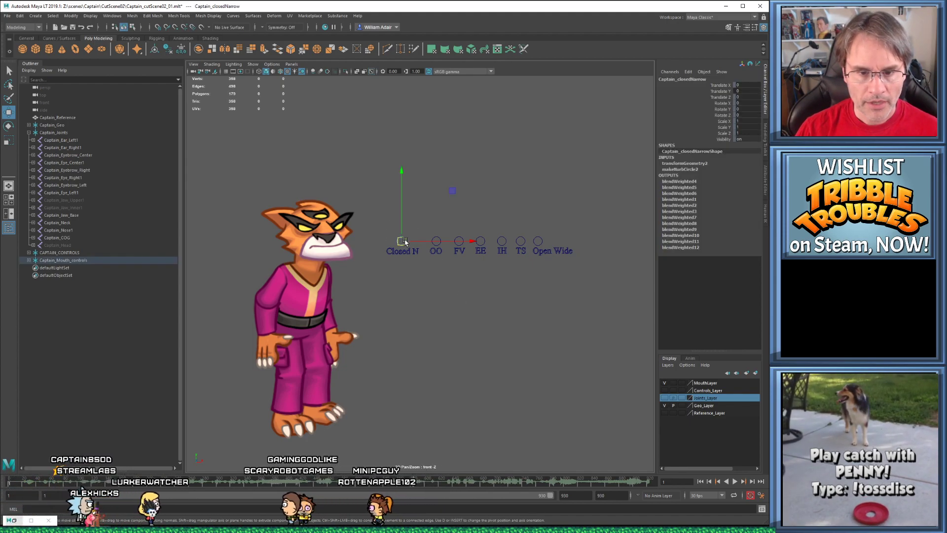
pyautogui.click(19, 16)
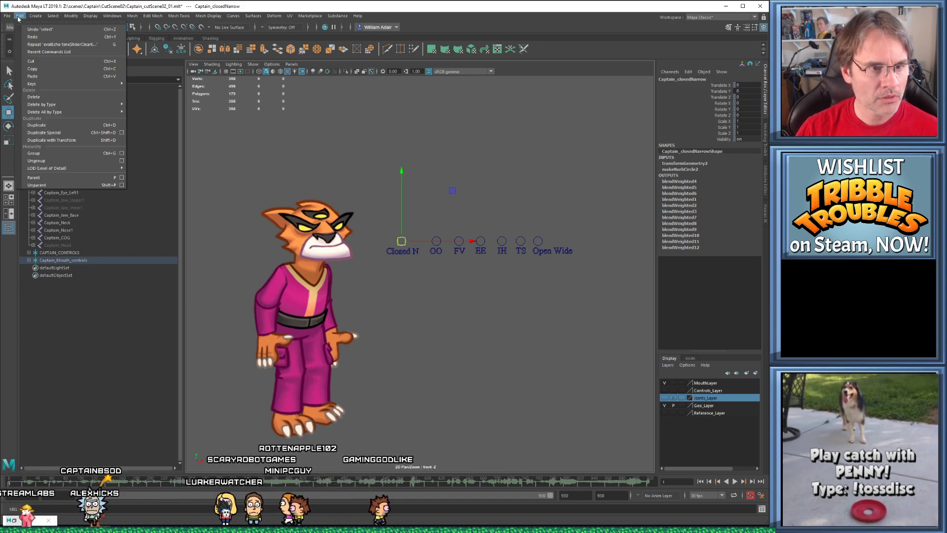
pyautogui.moveTo(89, 17)
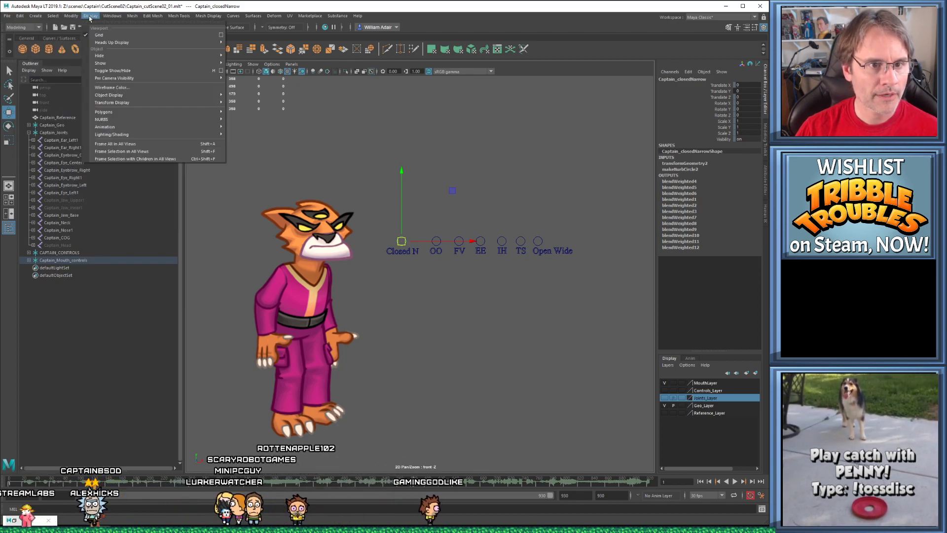
pyautogui.moveTo(60, 18)
pyautogui.click(30, 27)
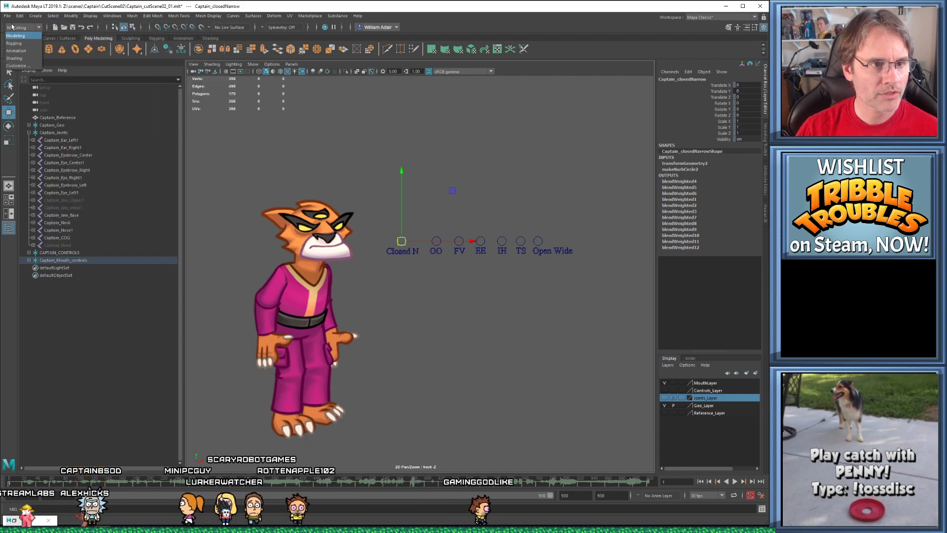
pyautogui.click(17, 51)
pyautogui.click(130, 16)
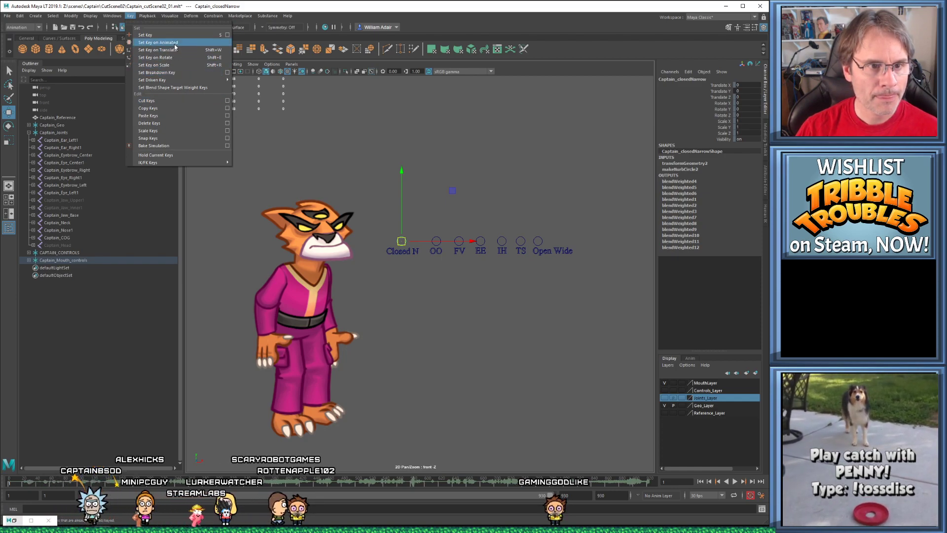
pyautogui.moveTo(216, 81)
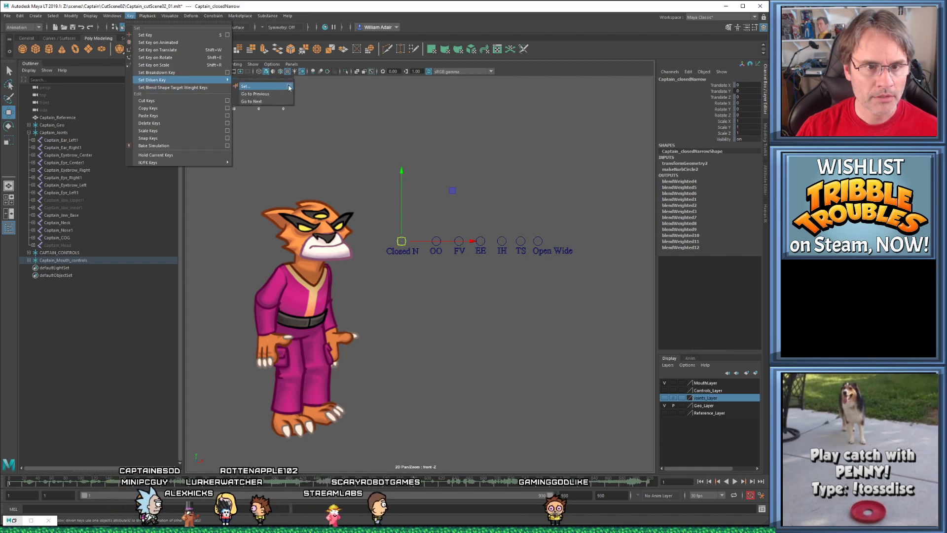
pyautogui.click(273, 86)
pyautogui.moveTo(767, 306); pyautogui.dragTo(632, 266)
# Load the Closed N control as the driver in the Set Driven Key window
pyautogui.click(452, 190)
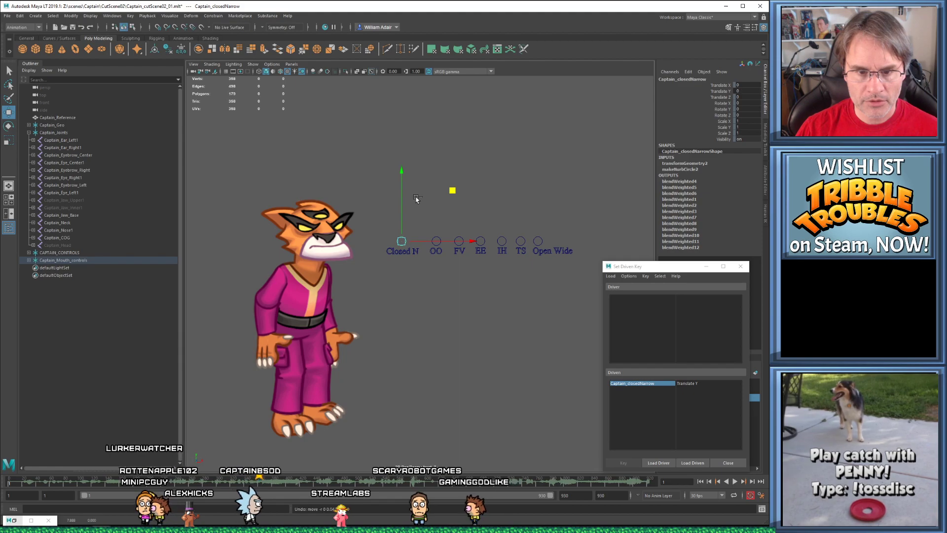
pyautogui.moveTo(421, 214); pyautogui.dragTo(405, 243)
pyautogui.click(655, 463)
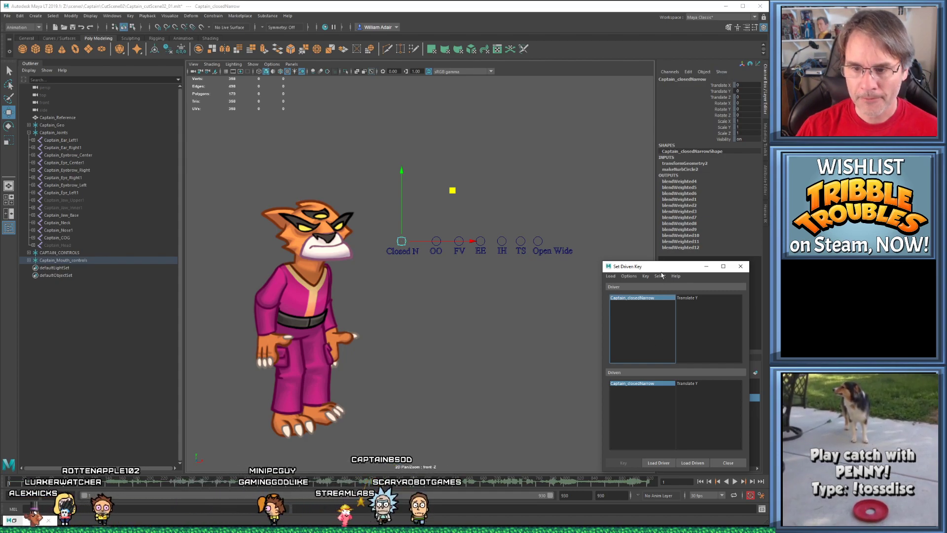
pyautogui.click(402, 231)
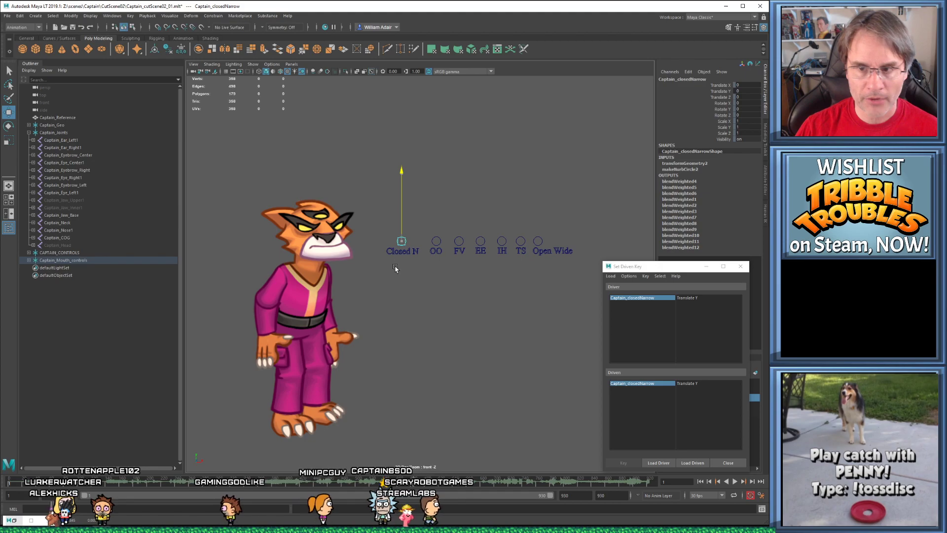
# Show the translate limit settings of the Closed N control's transform node to examine its Translate Y range
pyautogui.click(766, 175)
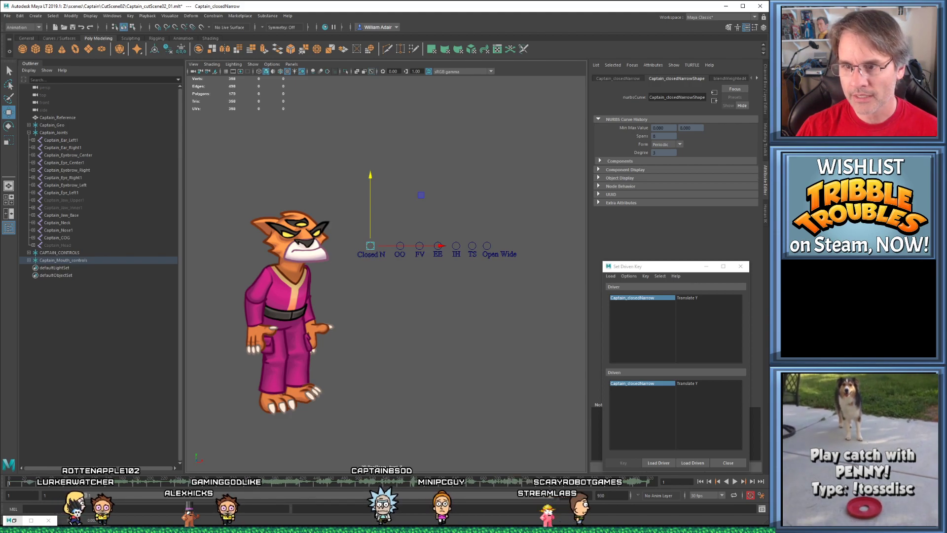
pyautogui.click(628, 78)
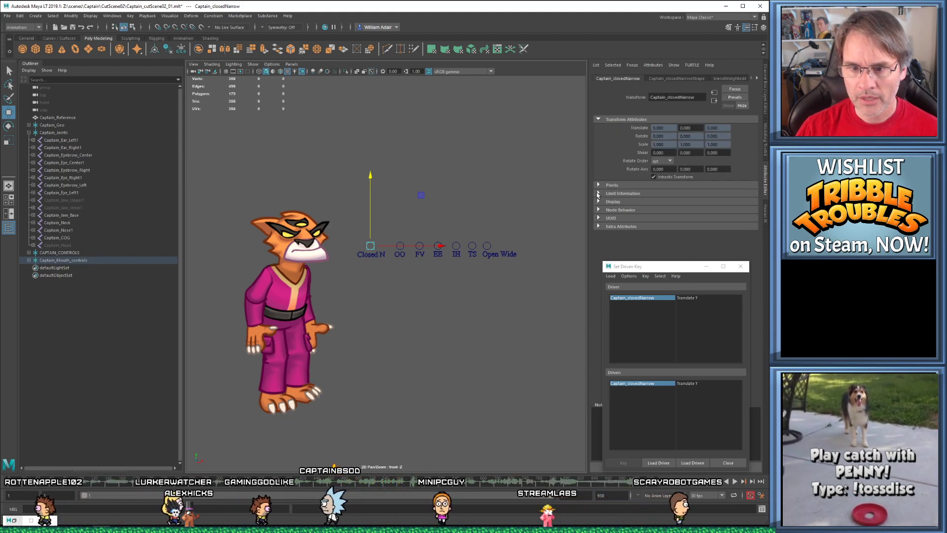
pyautogui.click(612, 193)
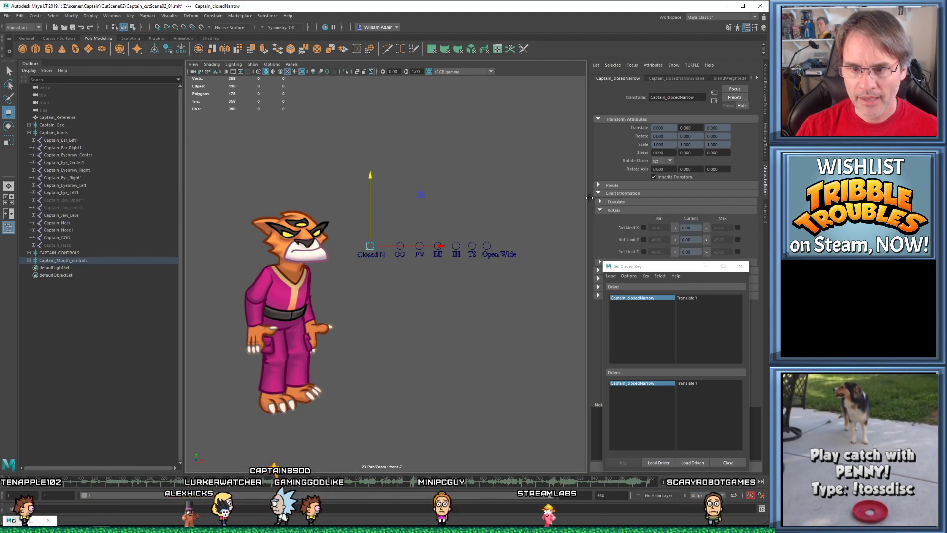
pyautogui.click(724, 210)
pyautogui.click(720, 202)
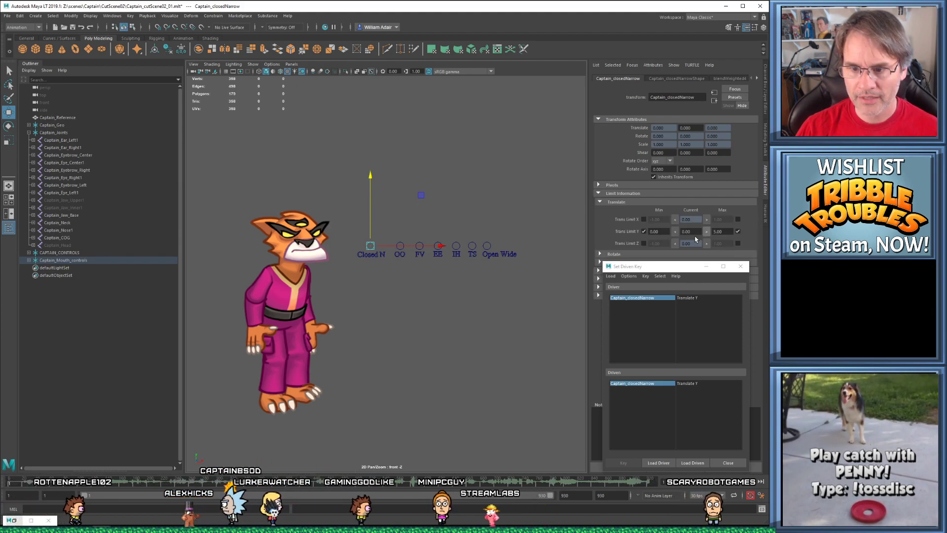
# Test the Closed N control's vertical travel between its limits of 0 and 5, and return it to 0
pyautogui.moveTo(370, 246); pyautogui.dragTo(368, 292)
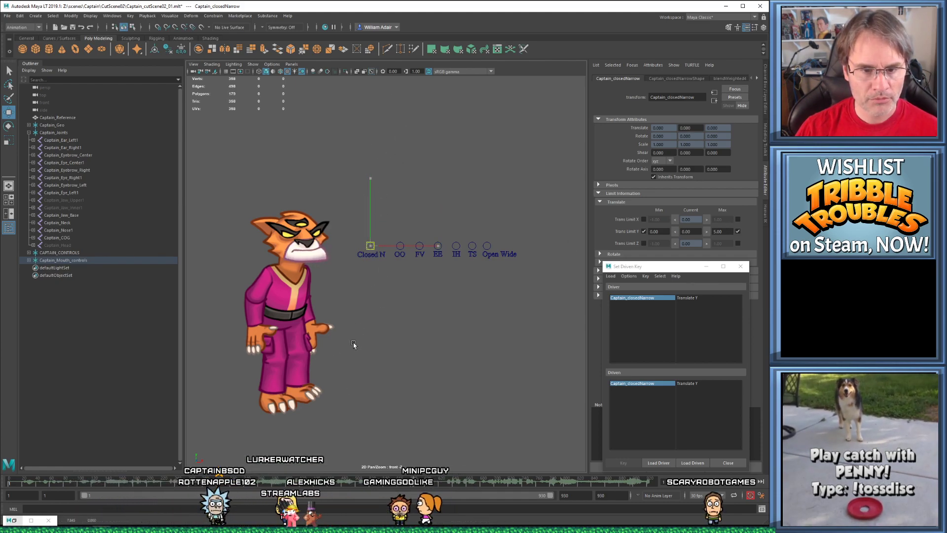
pyautogui.moveTo(386, 179); pyautogui.dragTo(368, 211)
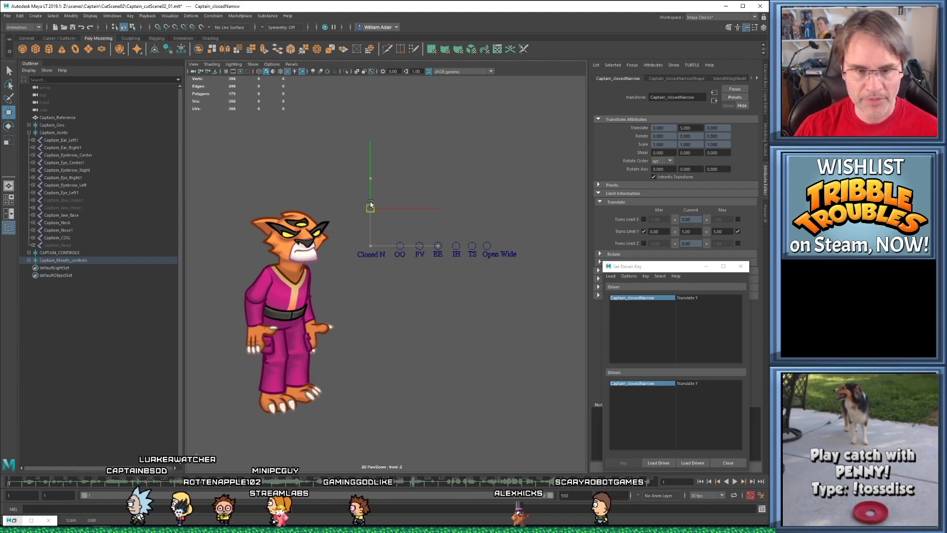
pyautogui.moveTo(382, 175); pyautogui.dragTo(364, 384)
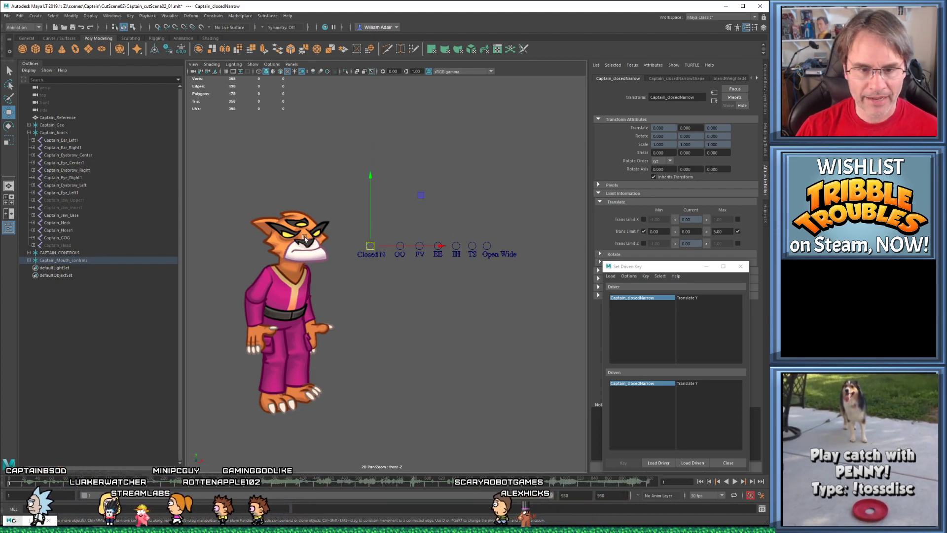
# Choose Translate Y of Captain_closedNarrow as the driver attribute, with the channel values shown again and the Set Driven Key window moved clear of them
pyautogui.click(764, 95)
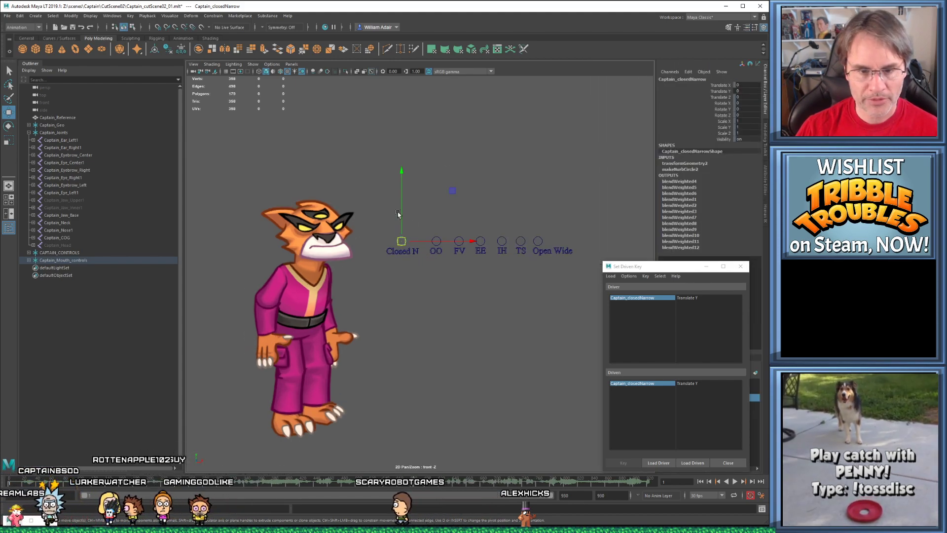
pyautogui.click(684, 297)
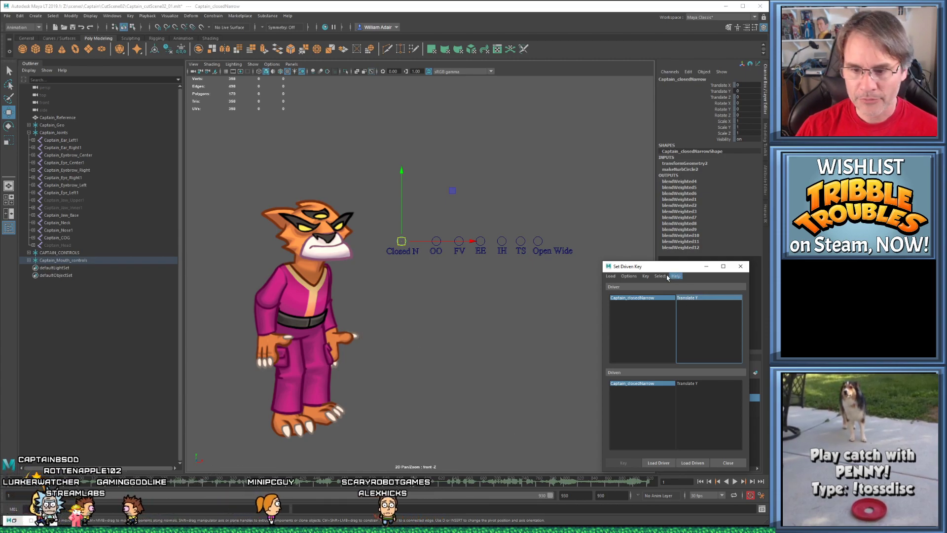
pyautogui.moveTo(652, 268); pyautogui.dragTo(558, 266)
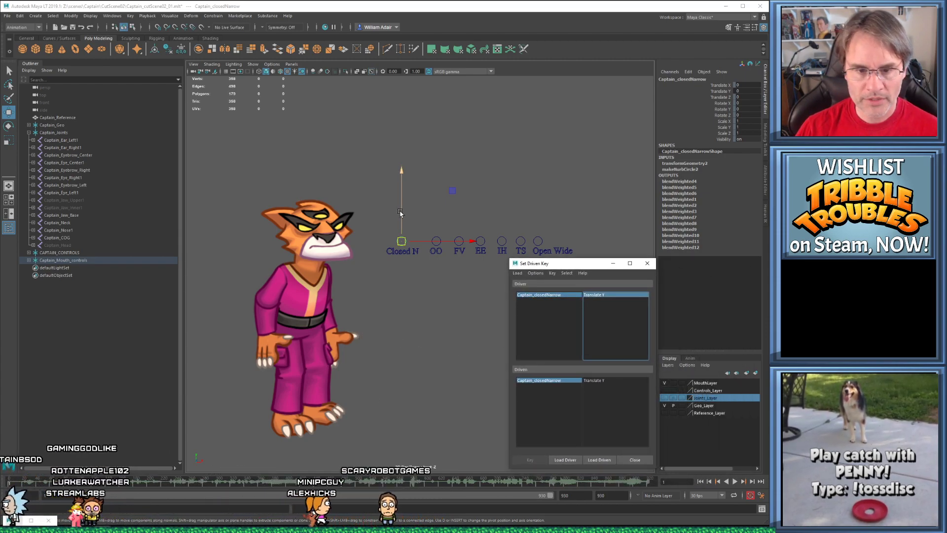
pyautogui.moveTo(401, 241); pyautogui.dragTo(391, 302)
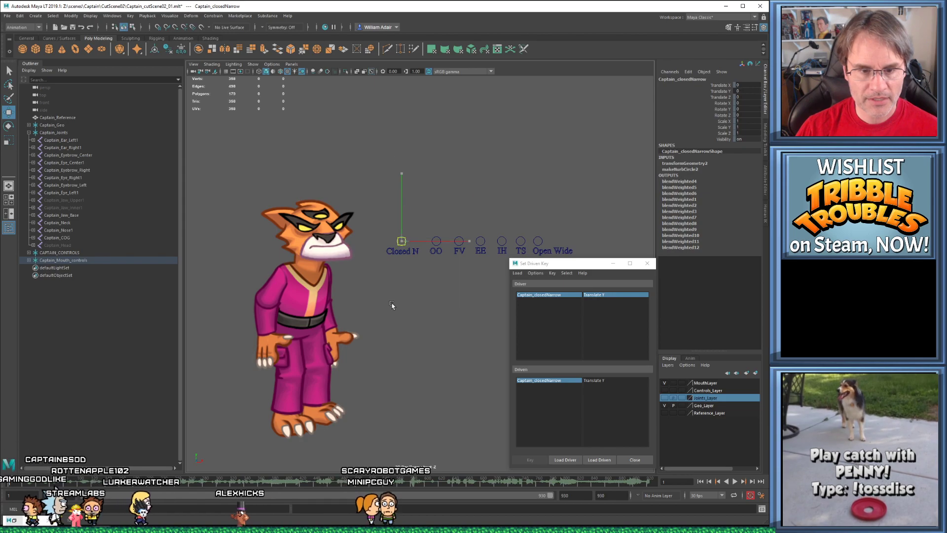
# Show Controls_Layer, select the lower jaw control to check its channels, and raise the Closed N control to Translate Y 5
pyautogui.click(665, 390)
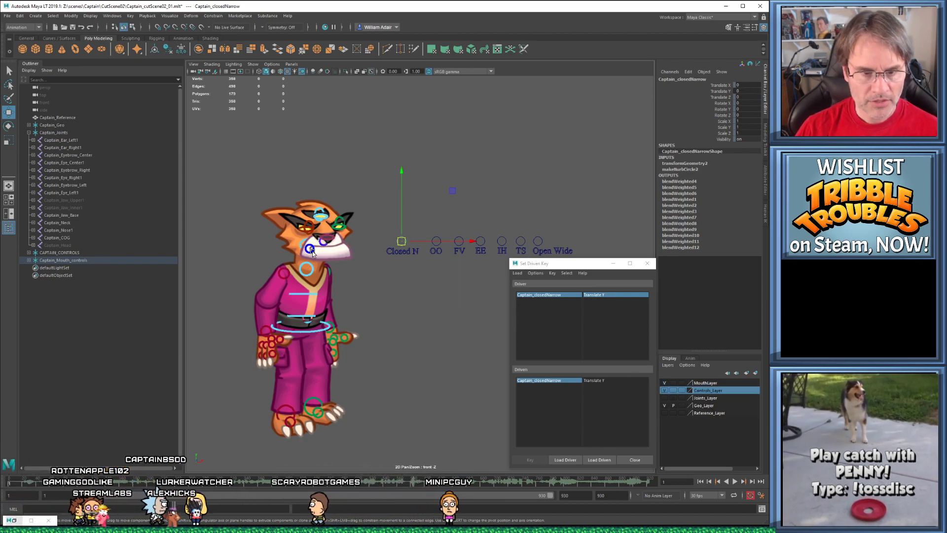
pyautogui.click(311, 249)
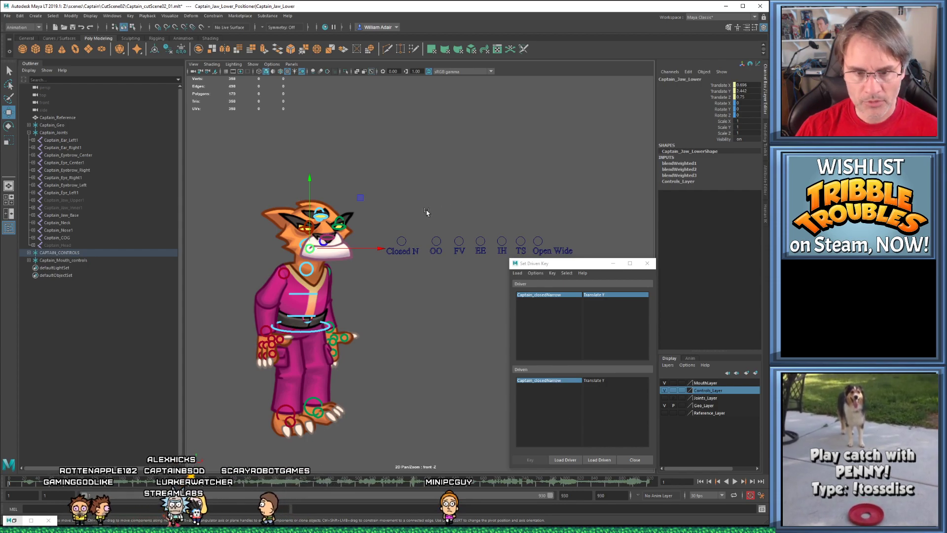
pyautogui.moveTo(403, 241); pyautogui.dragTo(405, 241)
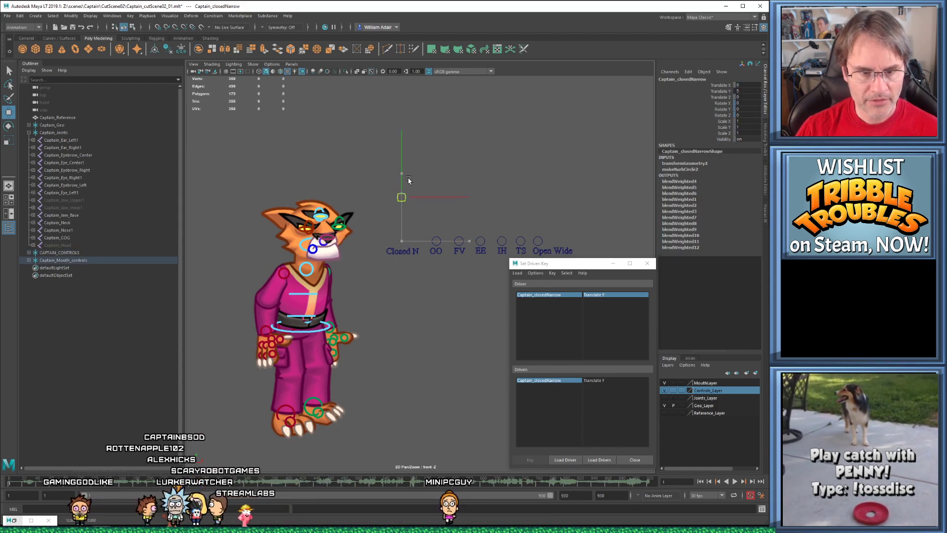
# Load the lower jaw control Captain_Jaw_Lower as the driven object and select its Translate X, Y and Z attributes
pyautogui.click(310, 250)
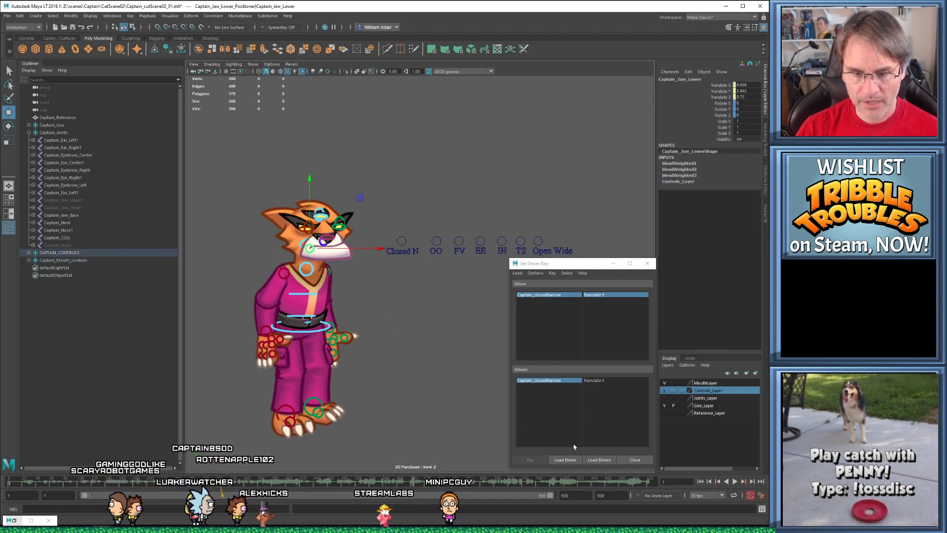
pyautogui.click(601, 460)
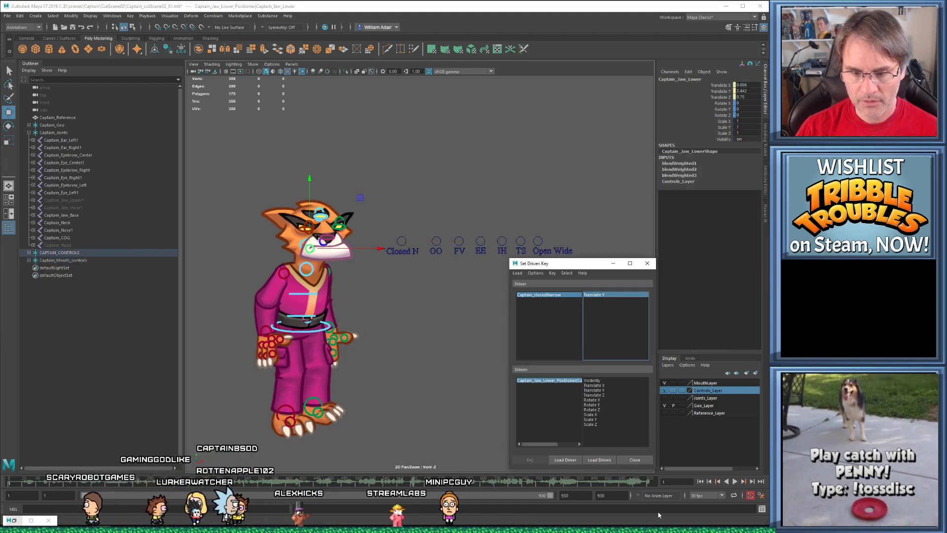
pyautogui.click(599, 385)
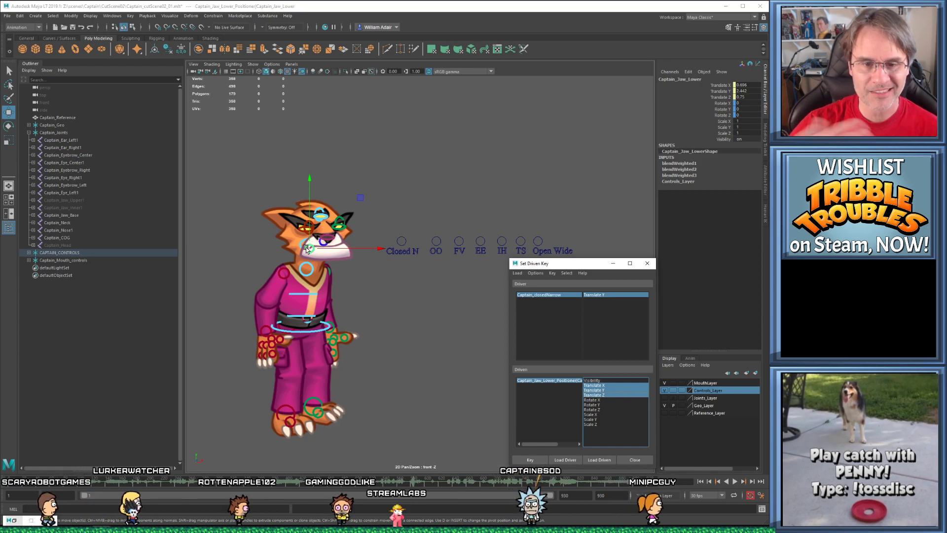
# Test the Closed N control's travel, leaving it at Translate Y 5, and close the Set Driven Key window
pyautogui.click(402, 241)
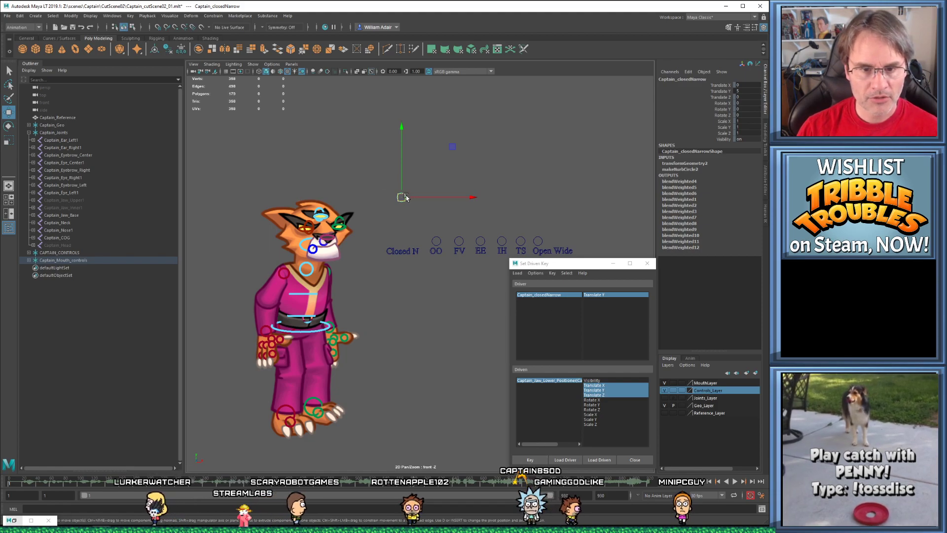
pyautogui.moveTo(401, 163); pyautogui.dragTo(402, 305)
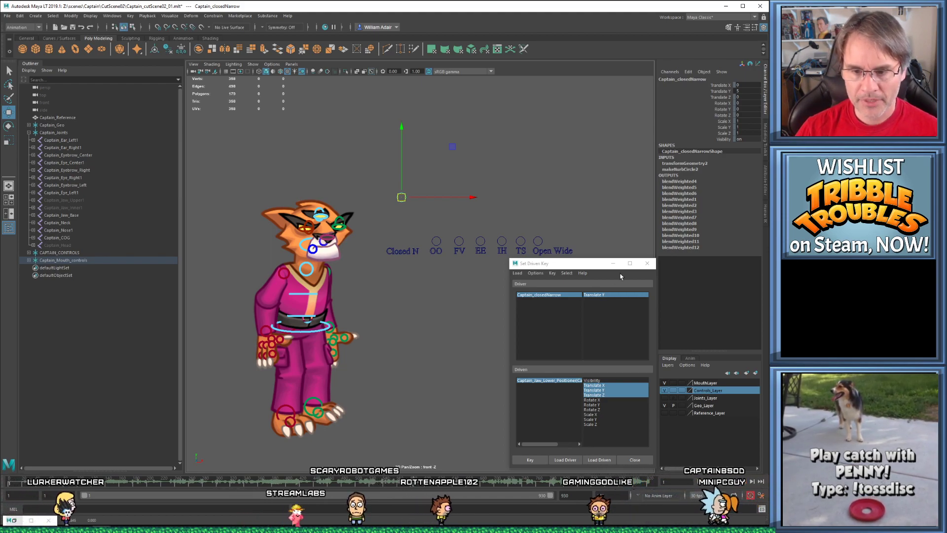
pyautogui.click(647, 263)
# Show Joints_Layer and examine the joints around the Captain's mouth up close
pyautogui.click(665, 398)
pyautogui.scroll(5, 340, 264)
pyautogui.keyDown('alt'); pyautogui.moveTo(334, 246); pyautogui.dragTo(594, 331, button='middle'); pyautogui.keyUp('alt')
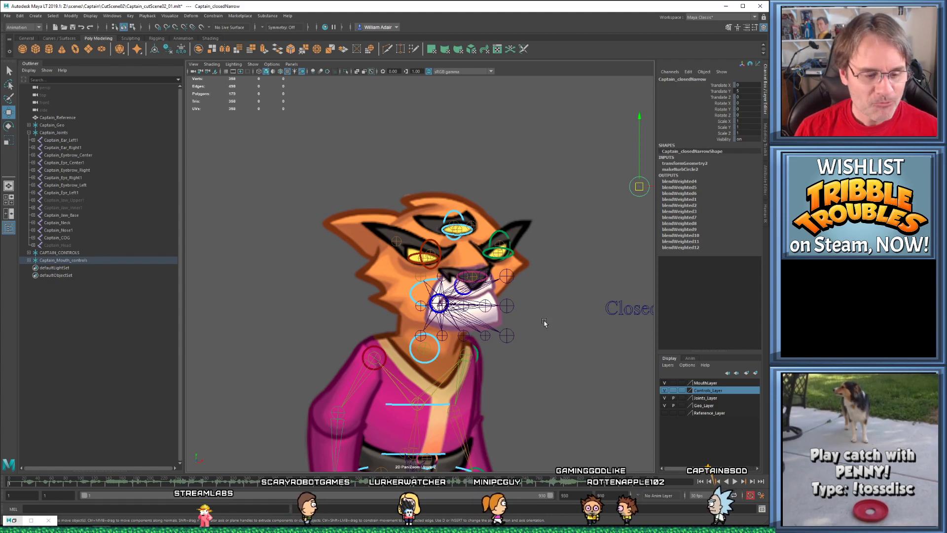
pyautogui.scroll(-1, 547, 371)
pyautogui.scroll(-4, 547, 371)
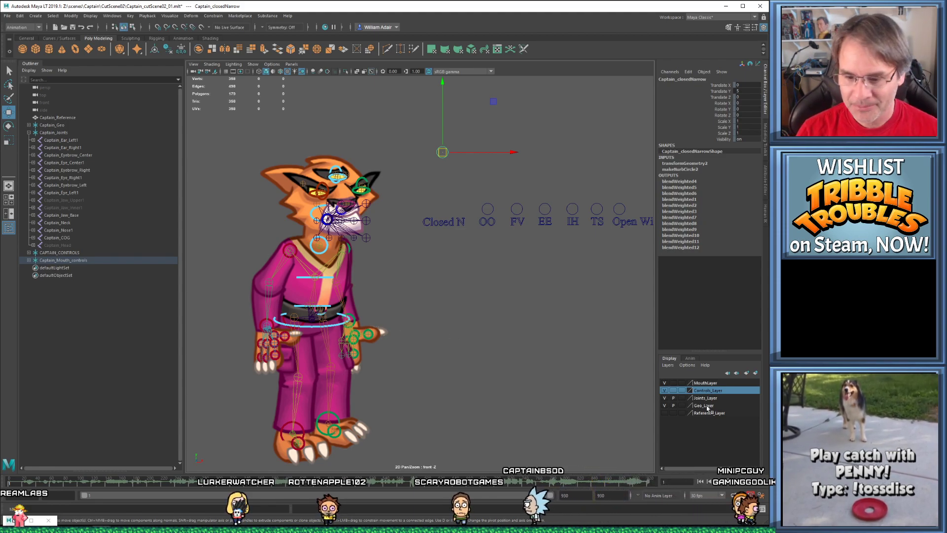
# Hide Controls_Layer and Joints_Layer, and return the Closed N control to Translate Y 0
pyautogui.click(665, 391)
pyautogui.click(665, 397)
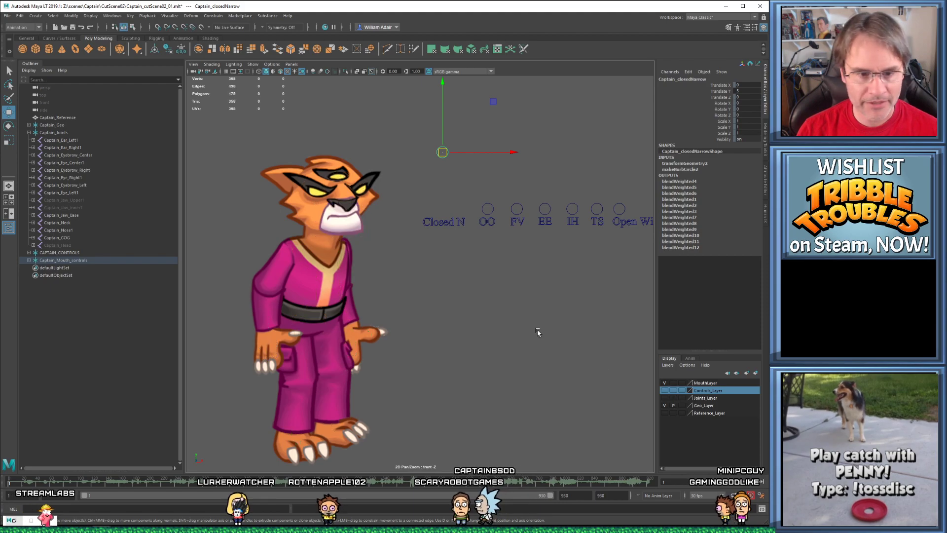
pyautogui.scroll(-1, 518, 311)
pyautogui.moveTo(439, 173); pyautogui.dragTo(441, 297)
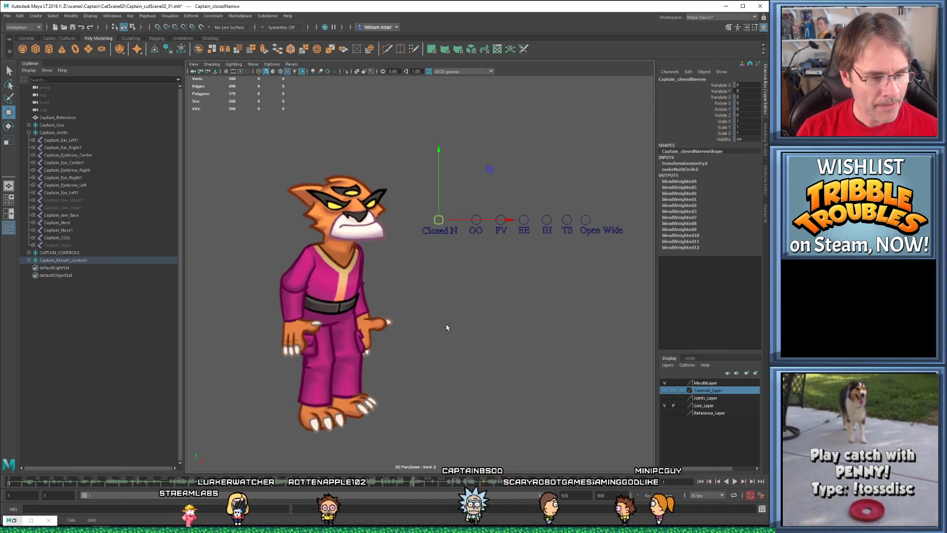
# Frame the Captain beside the mouth controls and save the scene
pyautogui.scroll(1, 451, 348)
pyautogui.keyDown('alt'); pyautogui.moveTo(451, 348); pyautogui.dragTo(475, 324, button='middle'); pyautogui.keyUp('alt')
pyautogui.hotkey('ctrl', 's')
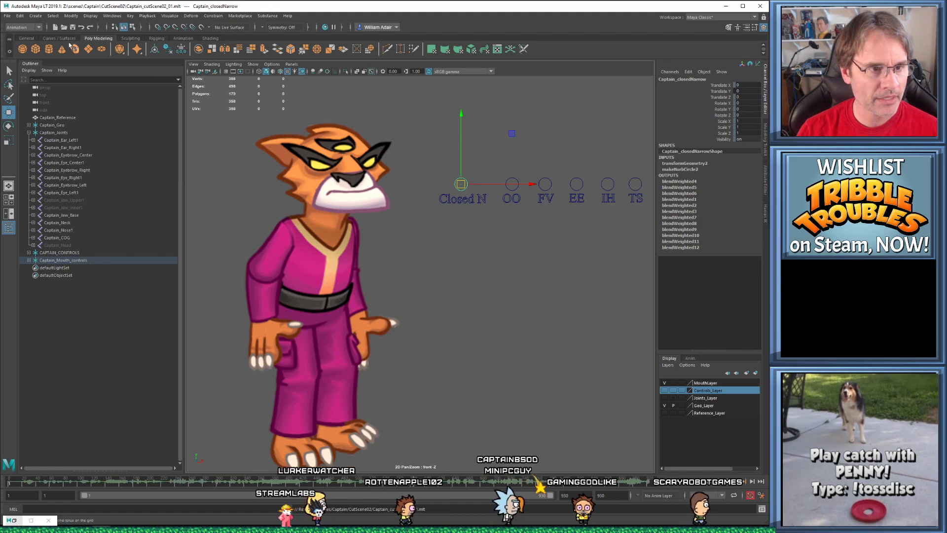
pyautogui.click(8, 16)
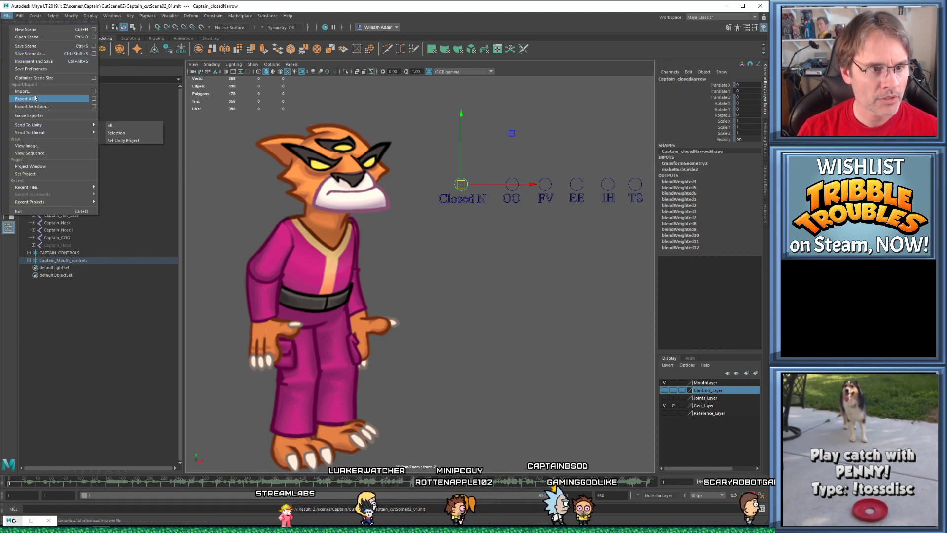
pyautogui.click(93, 92)
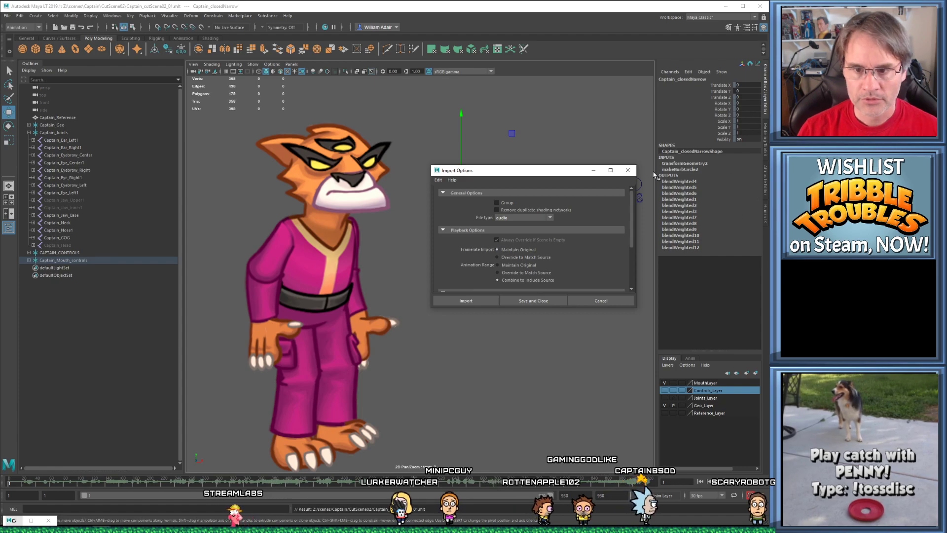
pyautogui.click(628, 170)
# Import the CutScene 02 dialogue-only WAV file from the Desktop into the scene
pyautogui.click(7, 16)
pyautogui.click(27, 91)
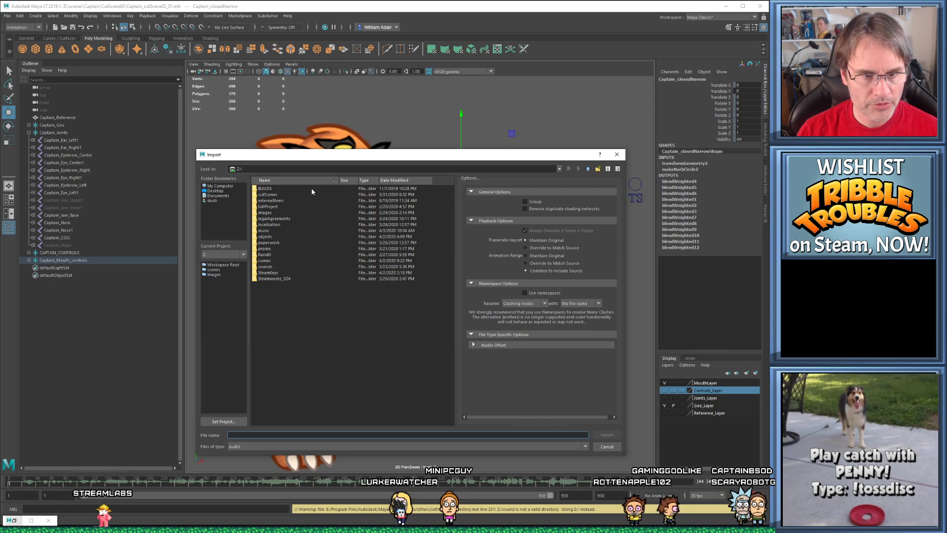
pyautogui.click(217, 191)
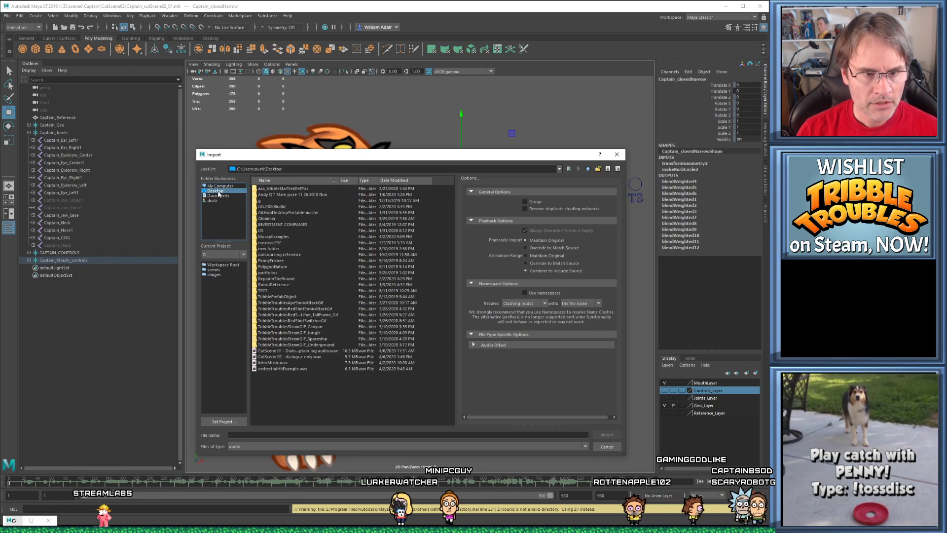
pyautogui.doubleClick(296, 357)
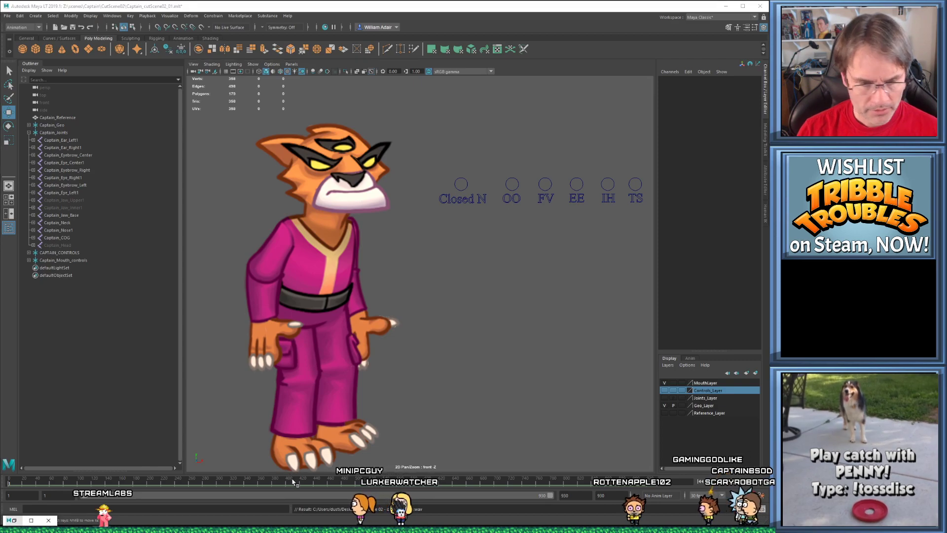
# Play the timeline briefly, and show the audio attributes of the CutScene_01 dialogue sound
pyautogui.hotkey('alt', 'v')
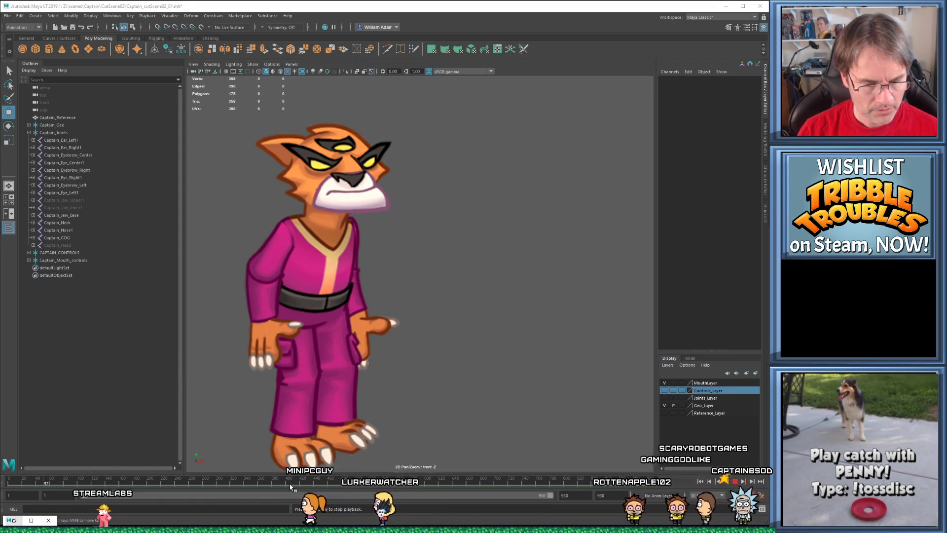
pyautogui.press('Escape')
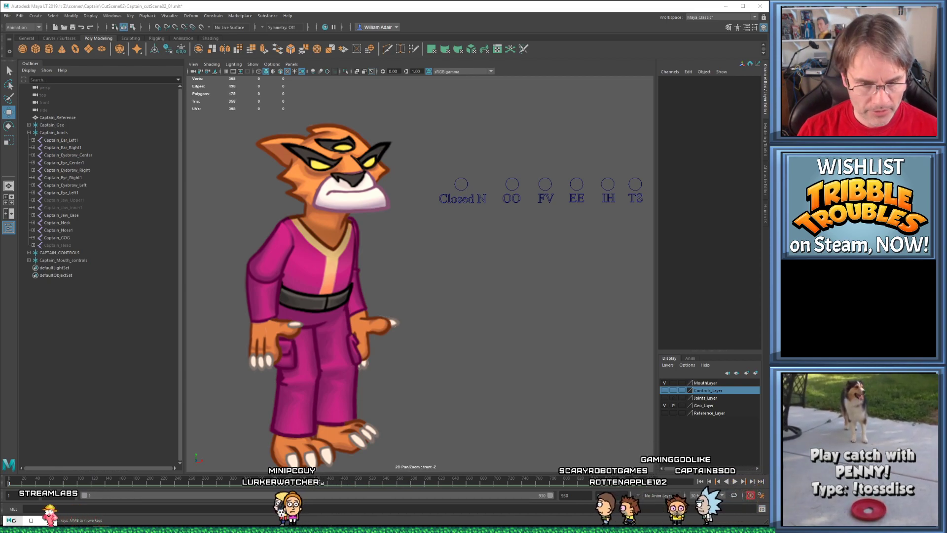
pyautogui.rightClick(320, 480)
pyautogui.moveTo(355, 465)
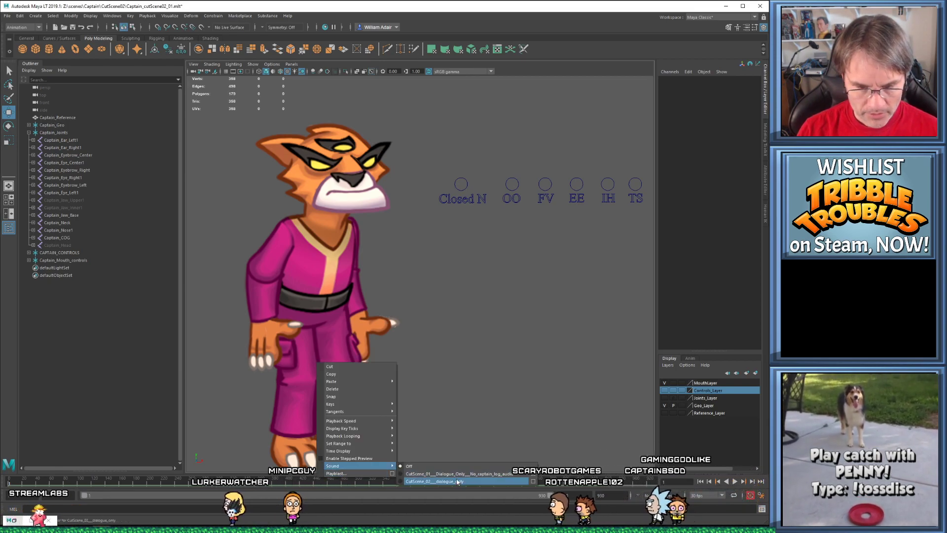
pyautogui.click(533, 474)
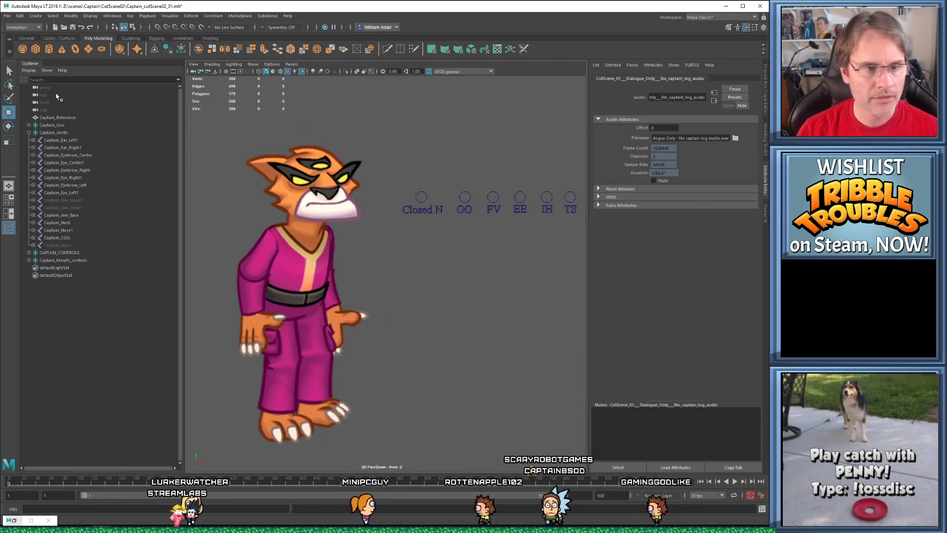
# Set the timeline sound to the CutScene_02 dialogue-only audio and play it back to listen to the dialogue
pyautogui.rightClick(205, 486)
pyautogui.moveTo(257, 471)
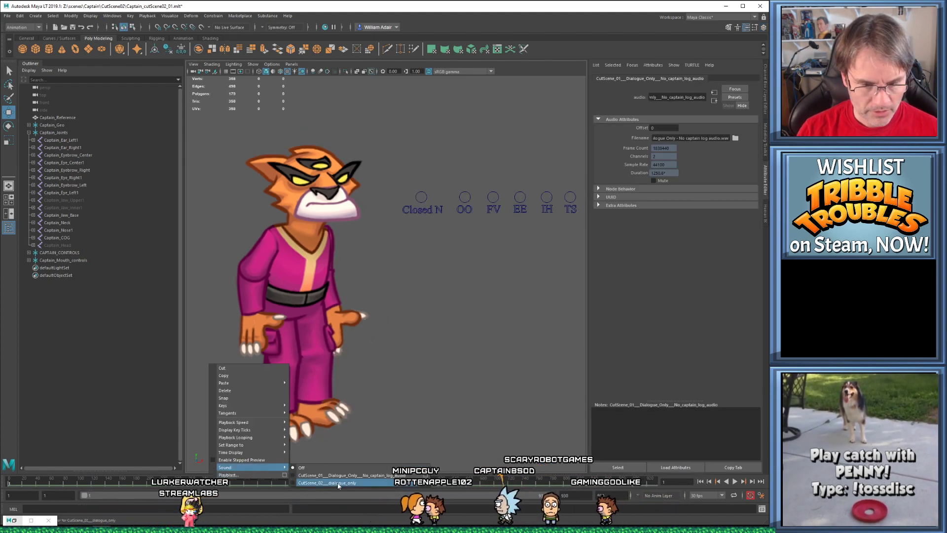
pyautogui.click(338, 485)
pyautogui.hotkey('alt', 'v')
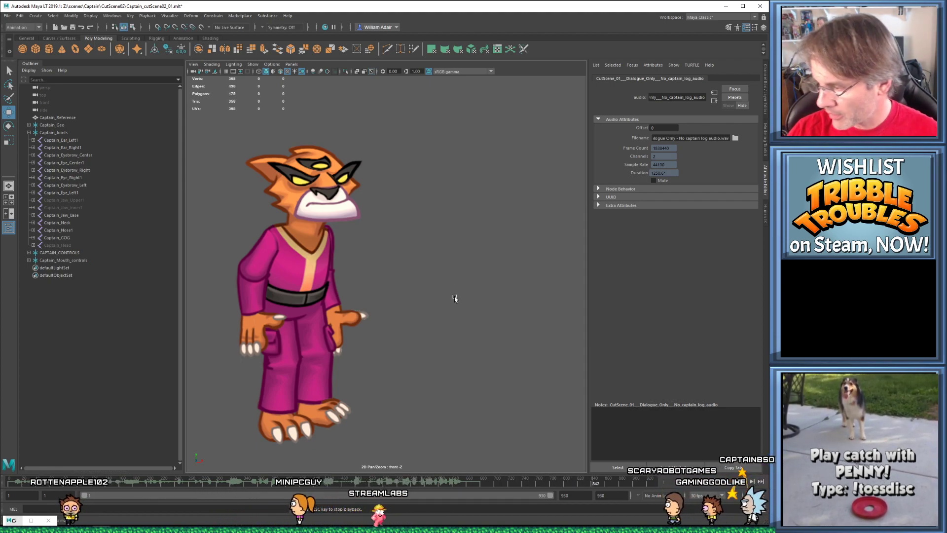
pyautogui.press('Escape')
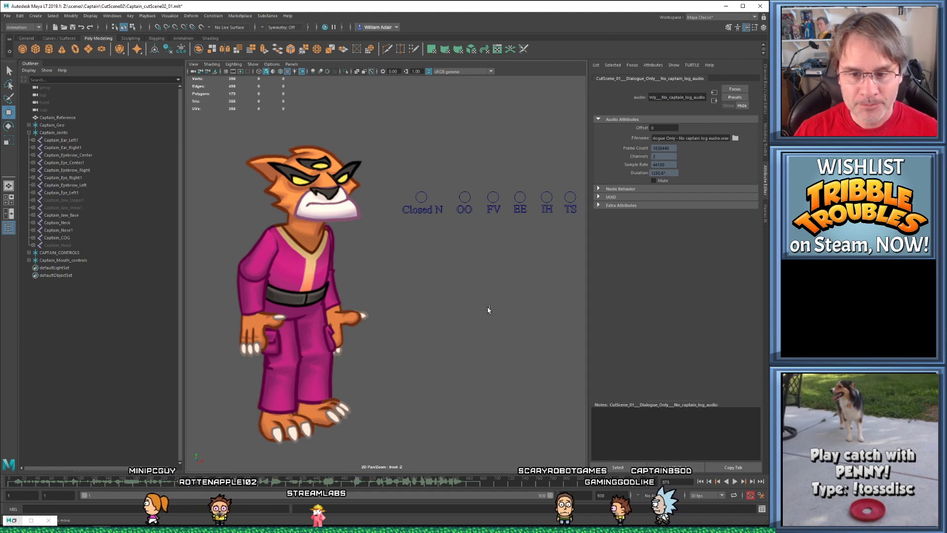
# Show the channel values and display layers again, and replay the dialogue from the first frame
pyautogui.scroll(-3, 464, 338)
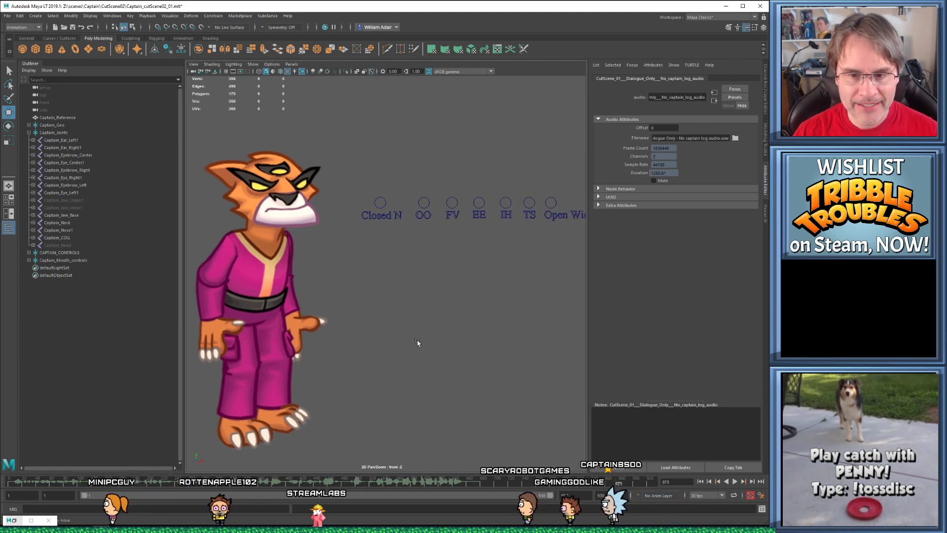
pyautogui.click(766, 86)
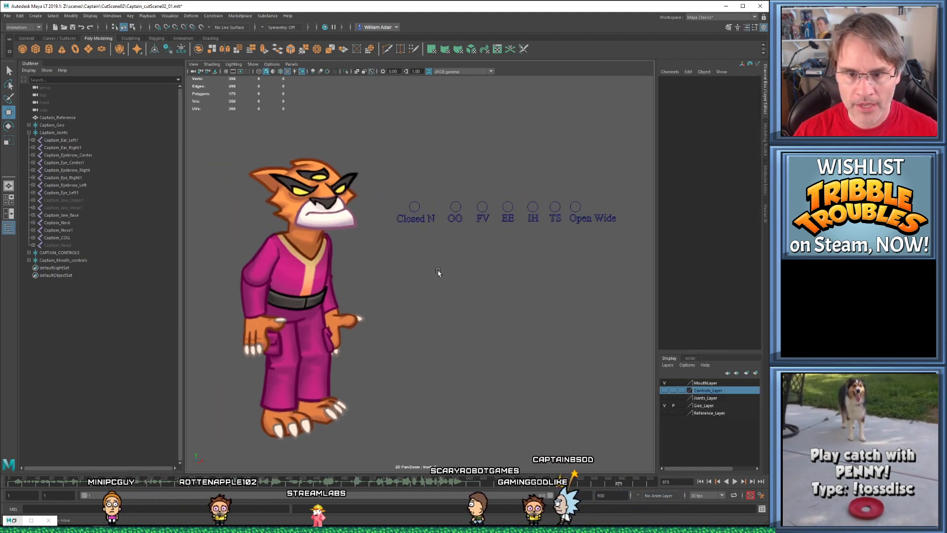
pyautogui.keyDown('alt'); pyautogui.moveTo(438, 270); pyautogui.dragTo(427, 264, button='middle'); pyautogui.keyUp('alt')
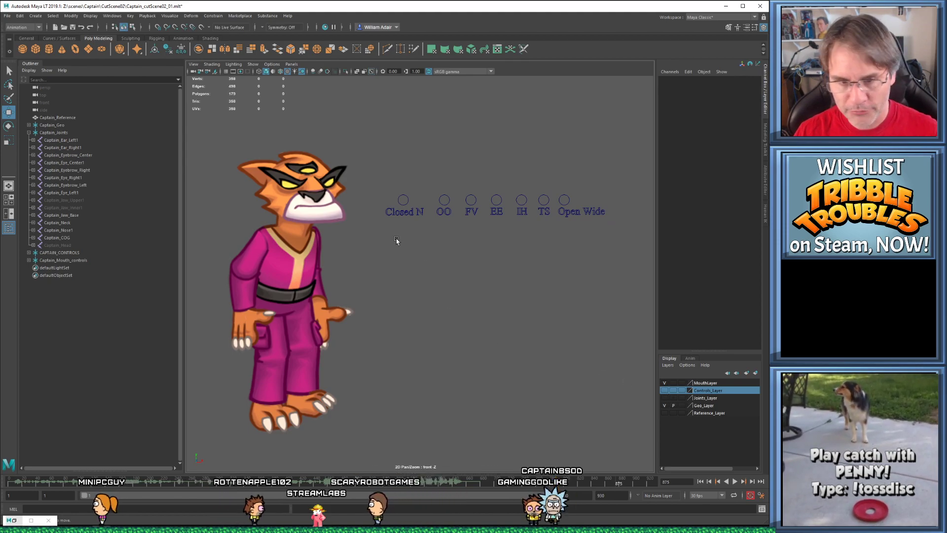
pyautogui.hotkey('alt', 'shift', 'v')
pyautogui.hotkey('alt', 'v')
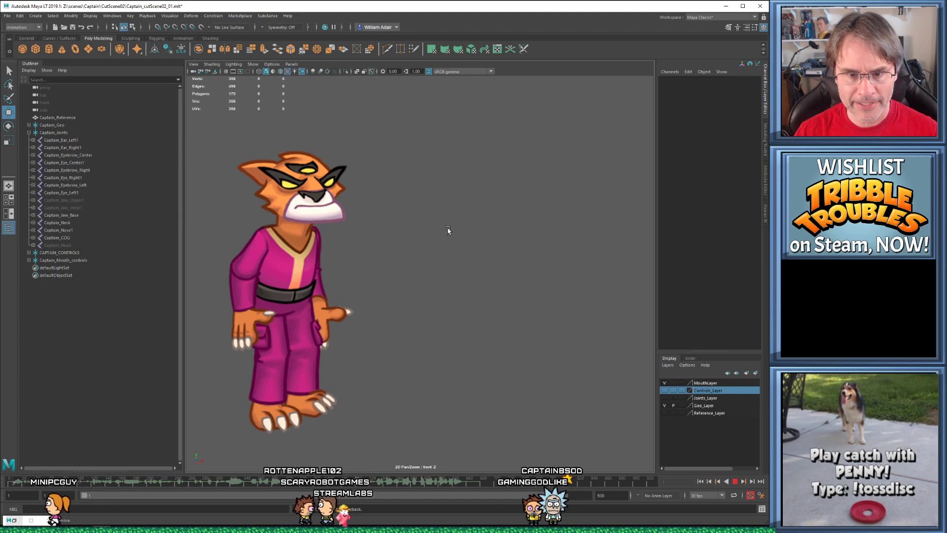
pyautogui.hotkey('alt', 'v')
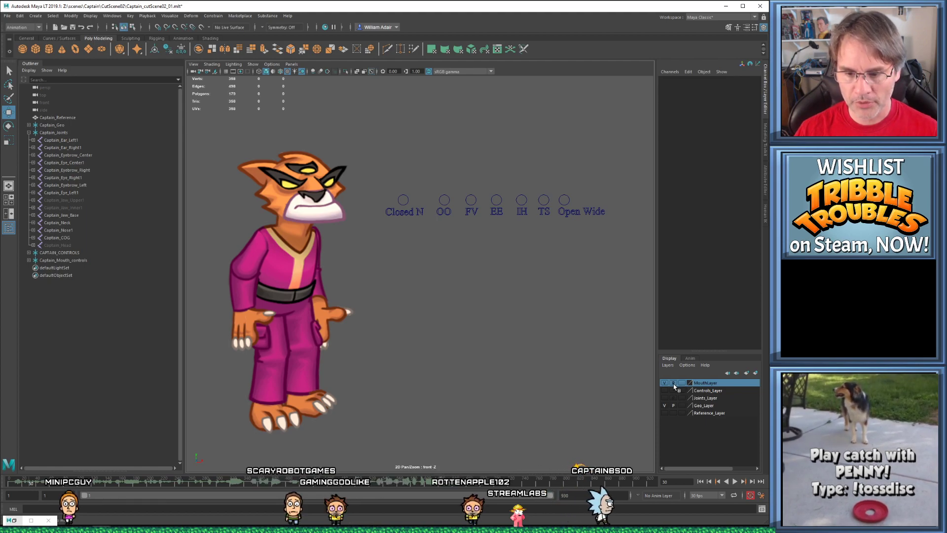
# Play the opening of the dialogue again and stop at frame 84, keeping the Captain and mouth controls in view
pyautogui.hotkey('alt', 'v')
pyautogui.press('Escape')
pyautogui.scroll(2, 427, 285)
pyautogui.keyDown('alt'); pyautogui.moveTo(434, 273); pyautogui.dragTo(456, 327, button='middle'); pyautogui.keyUp('alt')
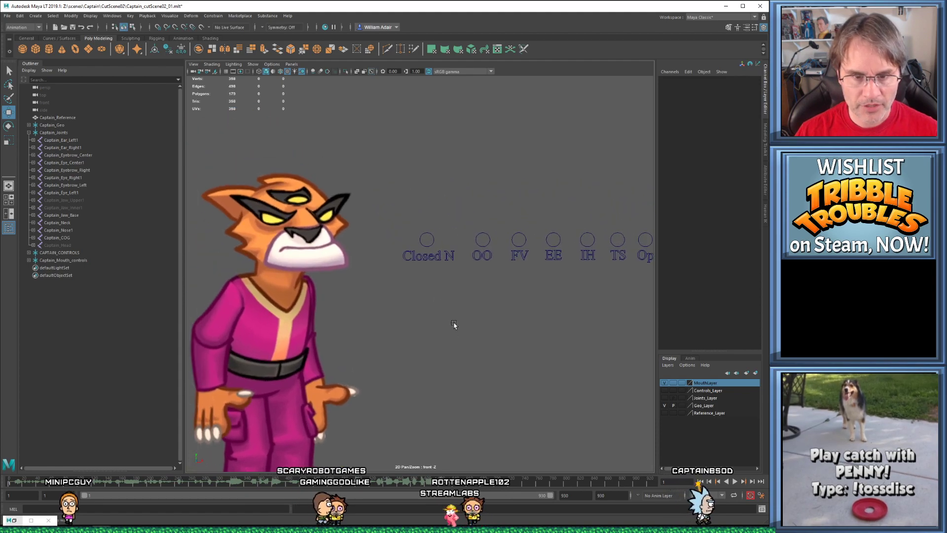
pyautogui.scroll(-2, 451, 293)
pyautogui.hotkey('alt', 'v')
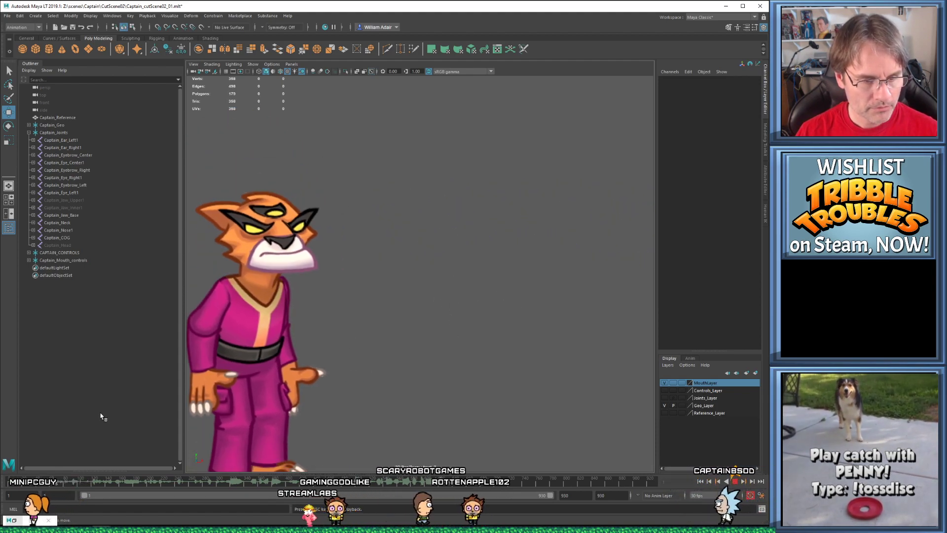
pyautogui.press('Escape')
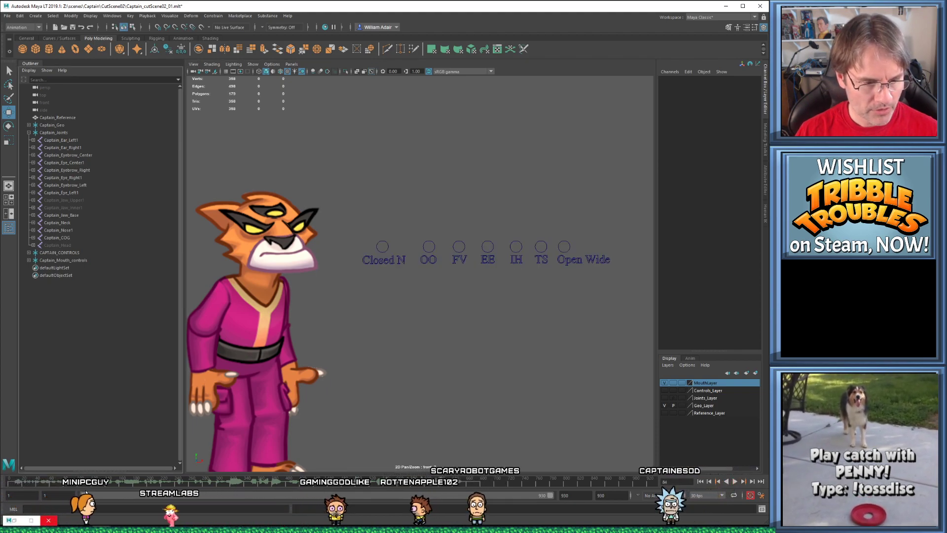
# Narrow the playback range to frames 62 to 217 and play the dialogue from its start
pyautogui.moveTo(84, 497); pyautogui.dragTo(114, 499)
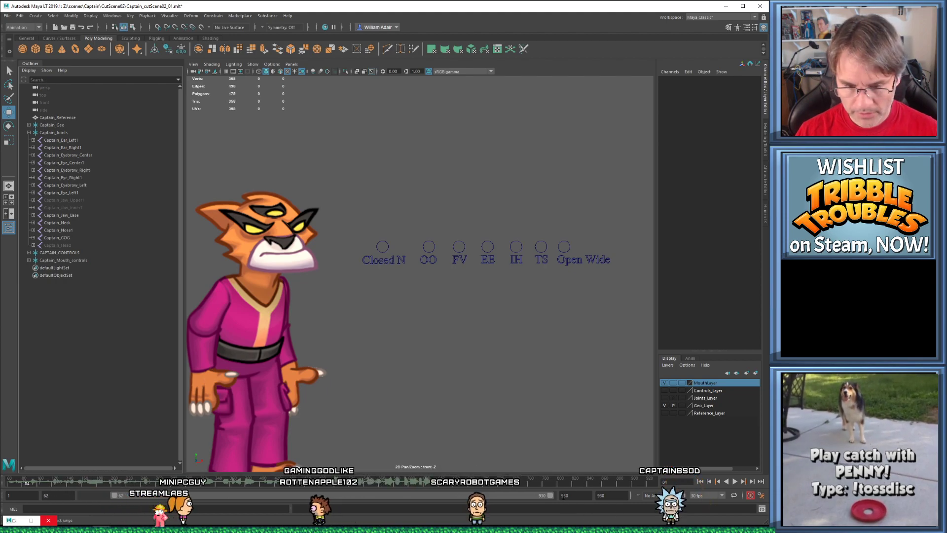
pyautogui.moveTo(551, 497); pyautogui.dragTo(186, 499)
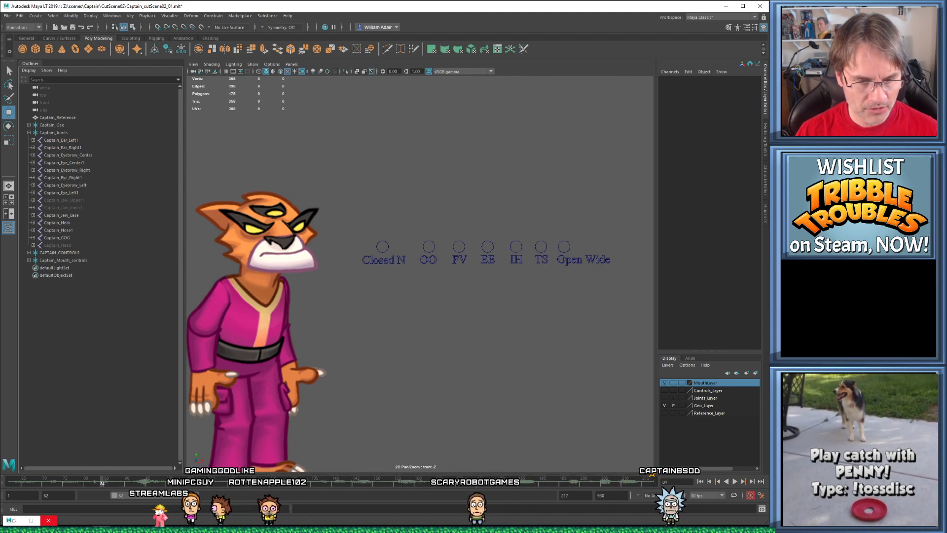
pyautogui.moveTo(101, 479); pyautogui.dragTo(10, 481)
pyautogui.hotkey('alt', 'v')
pyautogui.hotkey('alt', 'v')
# Locate the spoken line at frame 82, select all seven mouth controls from Closed N to Open Wide, and key their Translate Y
pyautogui.click(90, 482)
pyautogui.moveTo(91, 482); pyautogui.dragTo(94, 482)
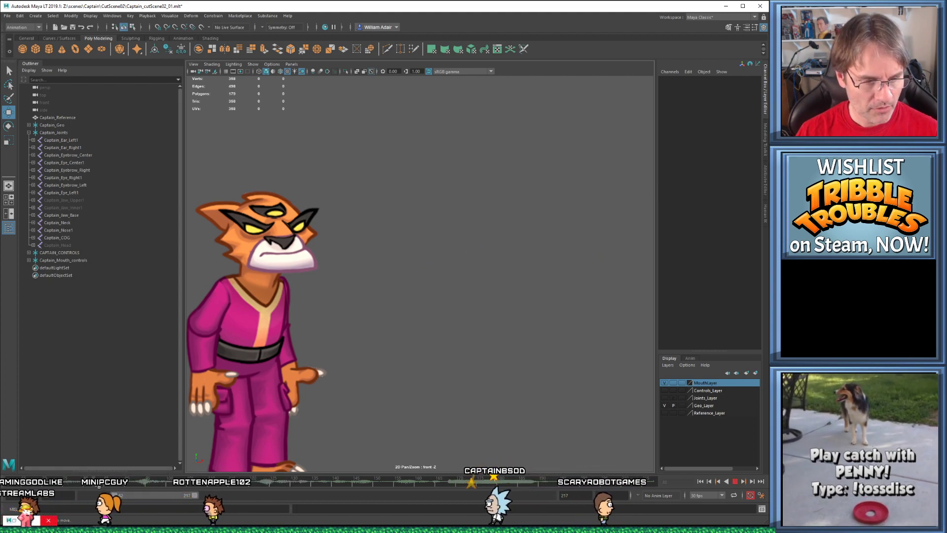
pyautogui.moveTo(371, 225); pyautogui.dragTo(595, 246)
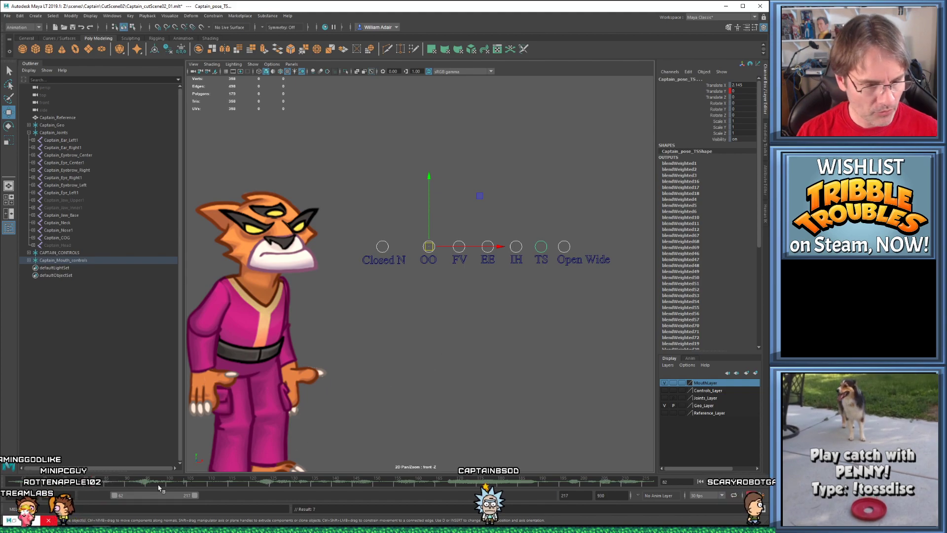
pyautogui.hotkey('alt', ',')
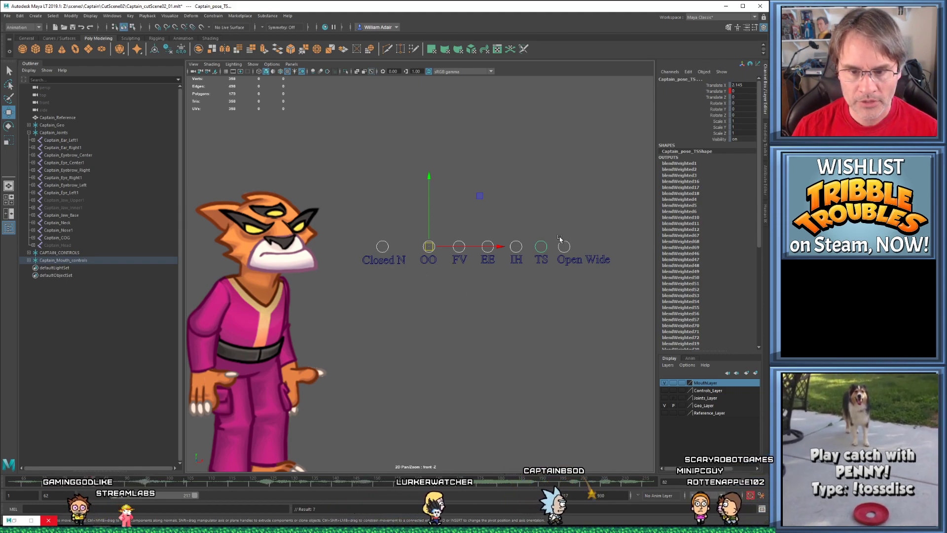
# Key the TS mouth pose at Translate Y 3.519 on frame 82, and all seven mouth controls at 0 on frame 77
pyautogui.moveTo(542, 245); pyautogui.dragTo(565, 176)
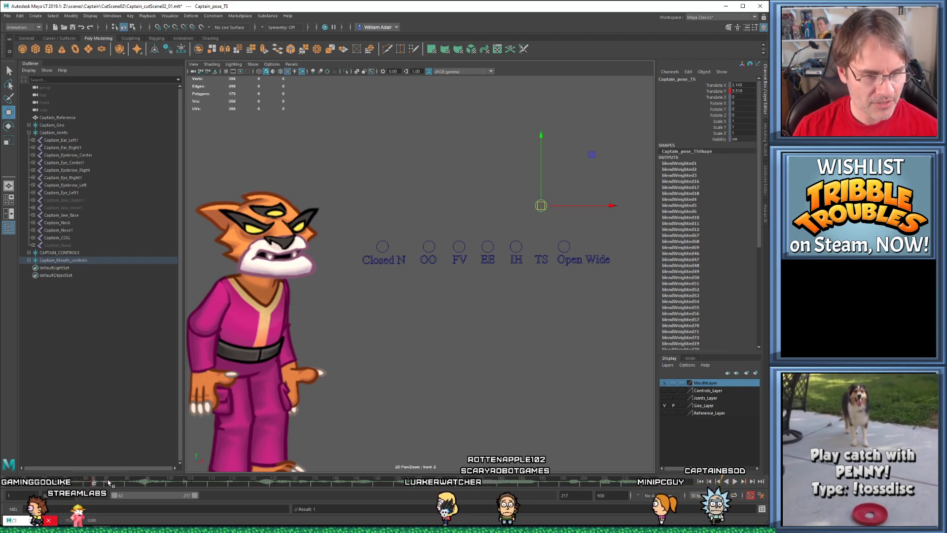
pyautogui.moveTo(370, 160); pyautogui.dragTo(578, 248)
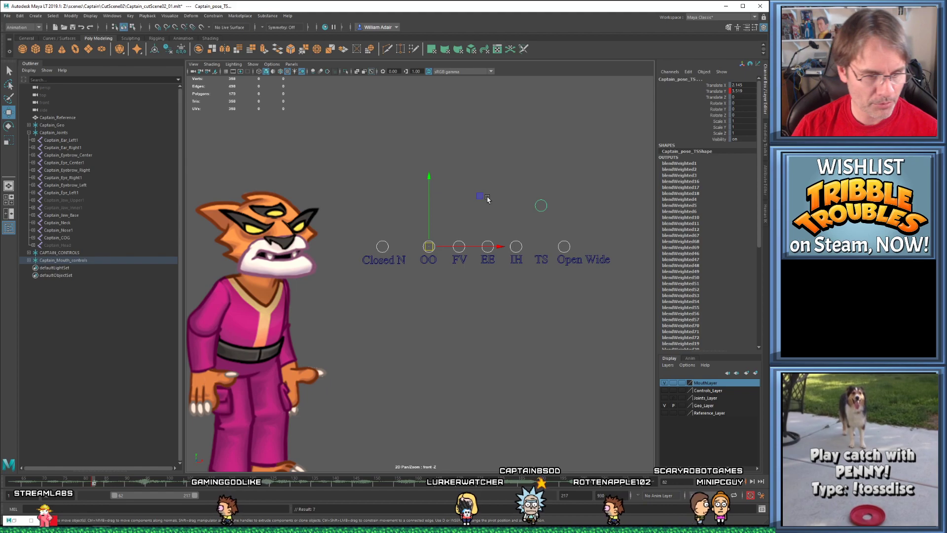
pyautogui.click(90, 486)
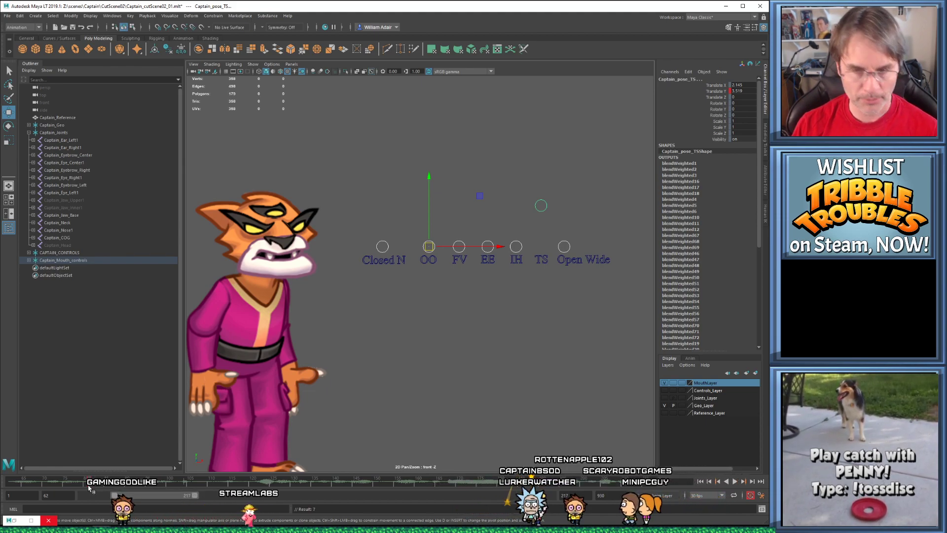
pyautogui.moveTo(89, 486); pyautogui.dragTo(74, 486)
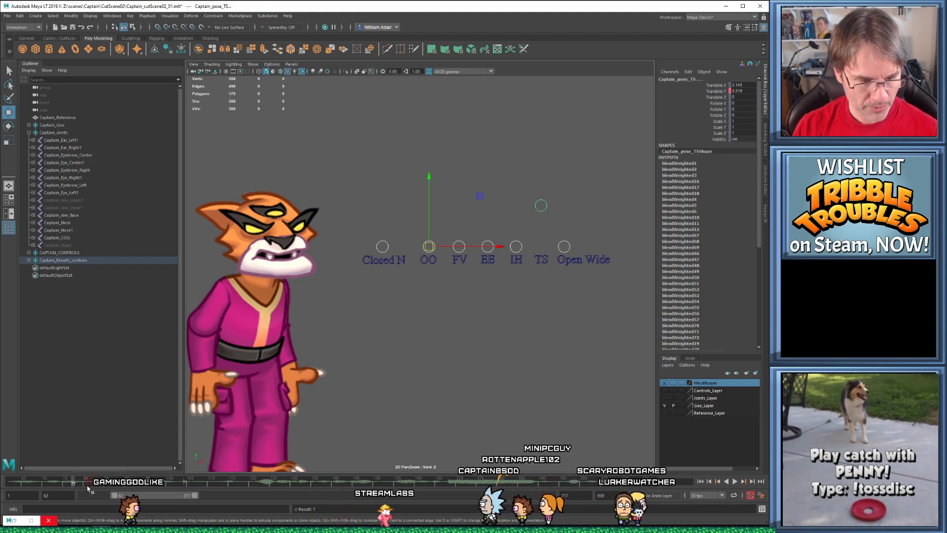
pyautogui.moveTo(529, 193); pyautogui.dragTo(545, 245)
pyautogui.moveTo(353, 206); pyautogui.dragTo(571, 248)
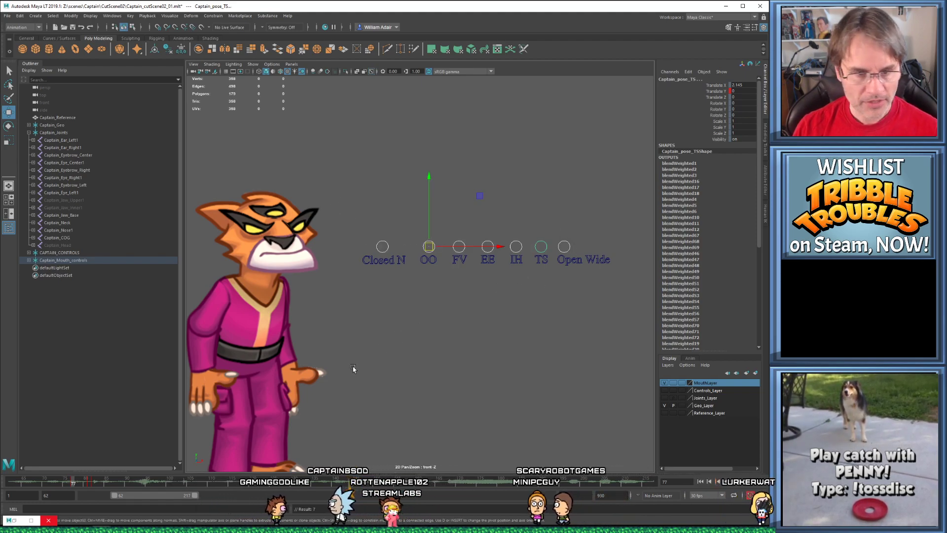
# Play the dialogue several times from around frame 77 to check the first mouth movement against the audio
pyautogui.hotkey('alt', 'v')
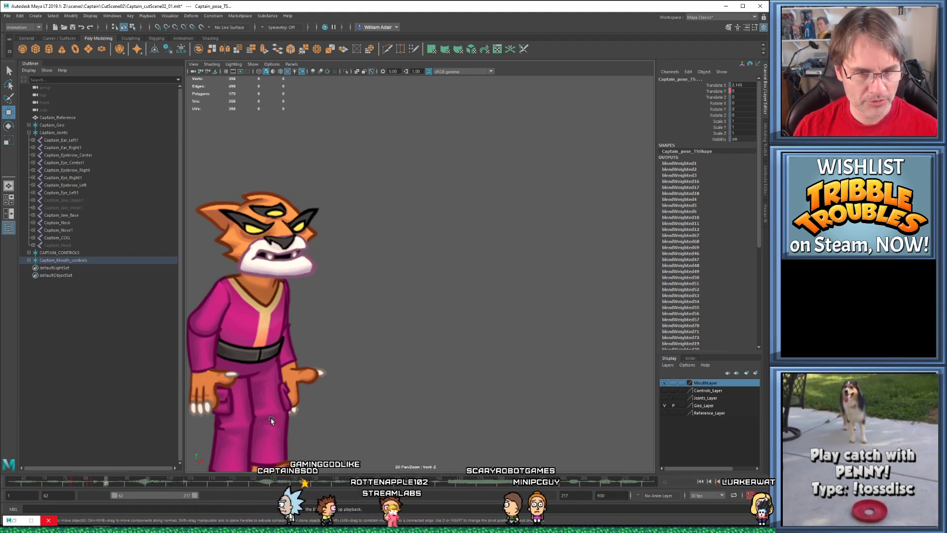
pyautogui.click(75, 481)
pyautogui.hotkey('alt', 'v')
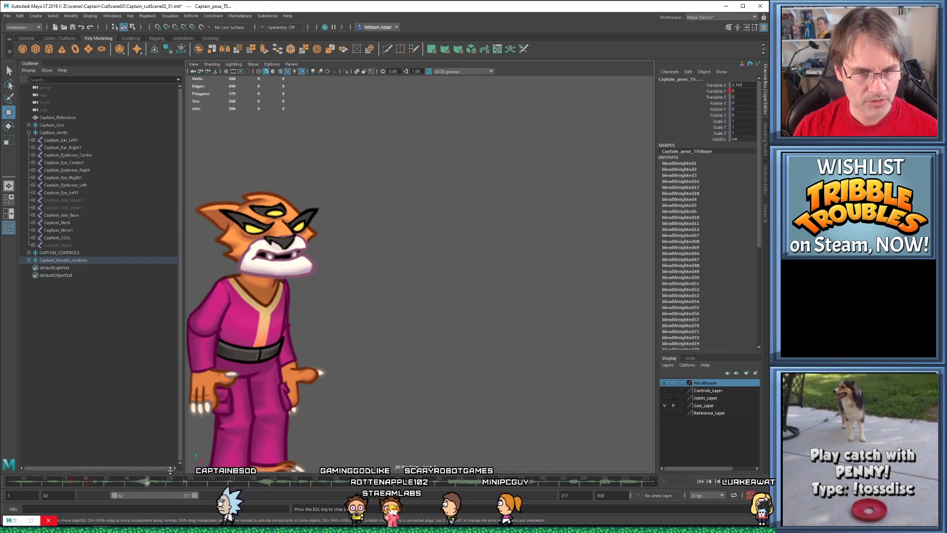
pyautogui.hotkey('alt', 'v')
pyautogui.click(76, 482)
pyautogui.hotkey('alt', 'v')
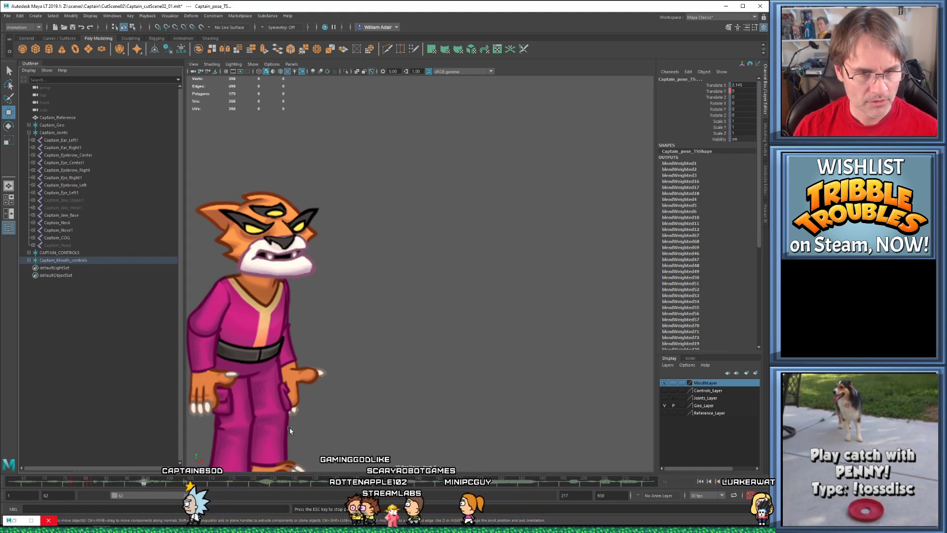
pyautogui.hotkey('alt', 'v')
pyautogui.click(80, 481)
pyautogui.moveTo(80, 483); pyautogui.dragTo(89, 484)
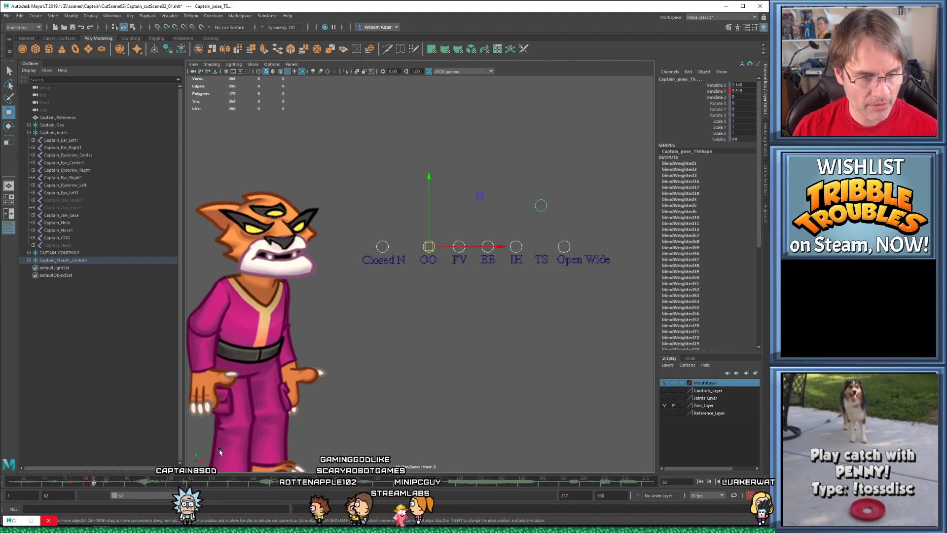
# Select only the TS mouth control at frame 81 and lower its Translate Y to 3.229
pyautogui.click(489, 342)
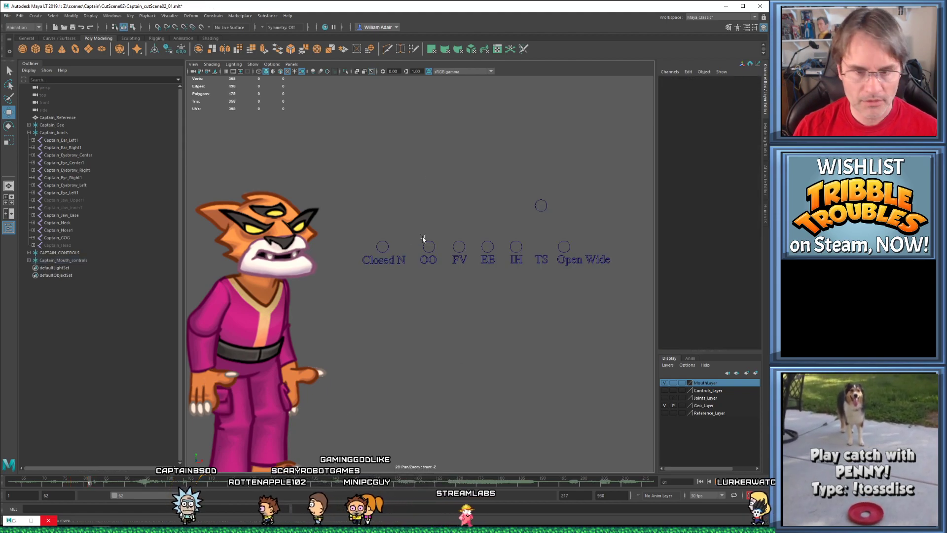
pyautogui.click(536, 202)
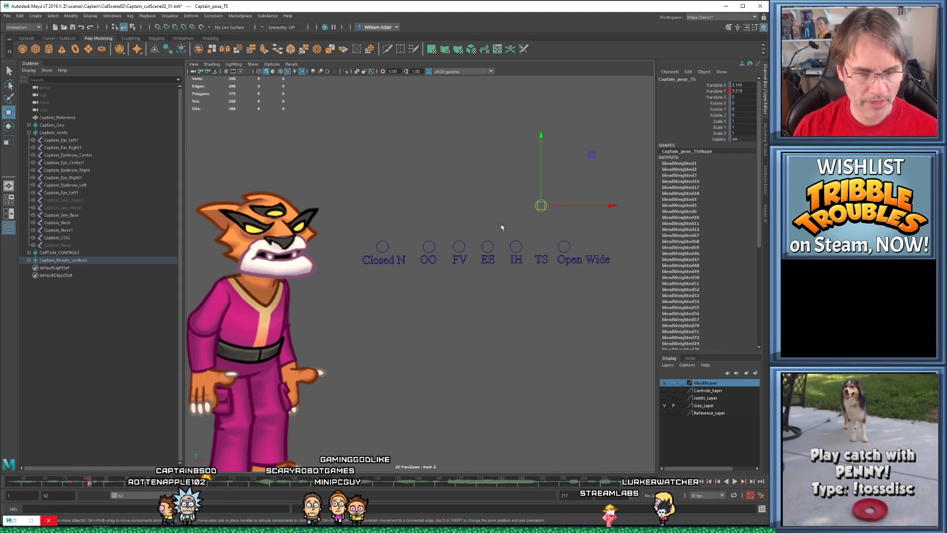
pyautogui.moveTo(542, 182); pyautogui.dragTo(541, 185)
pyautogui.hotkey('alt', '.')
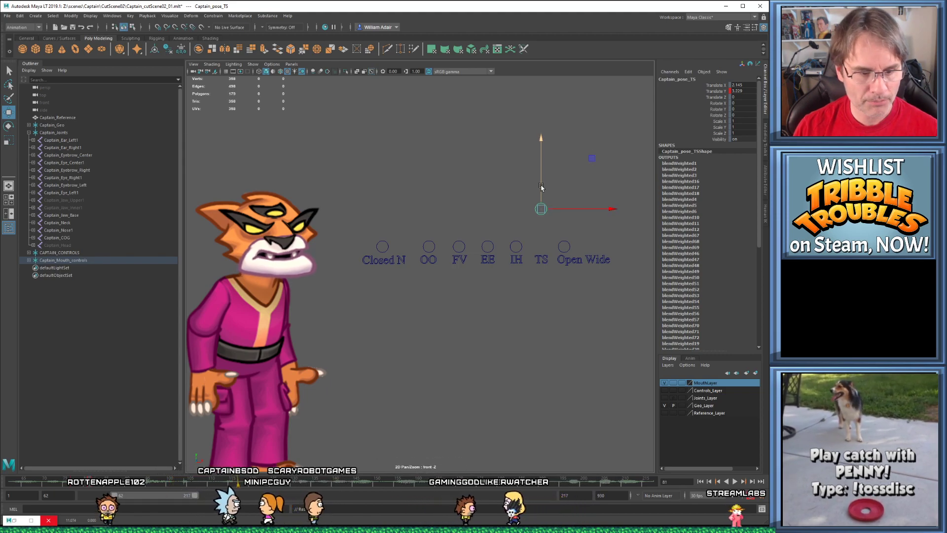
# Raise the TS control's frame 81 key slightly on its Translate Y curve in the Graph Editor, and put the editor away
pyautogui.click(14, 520)
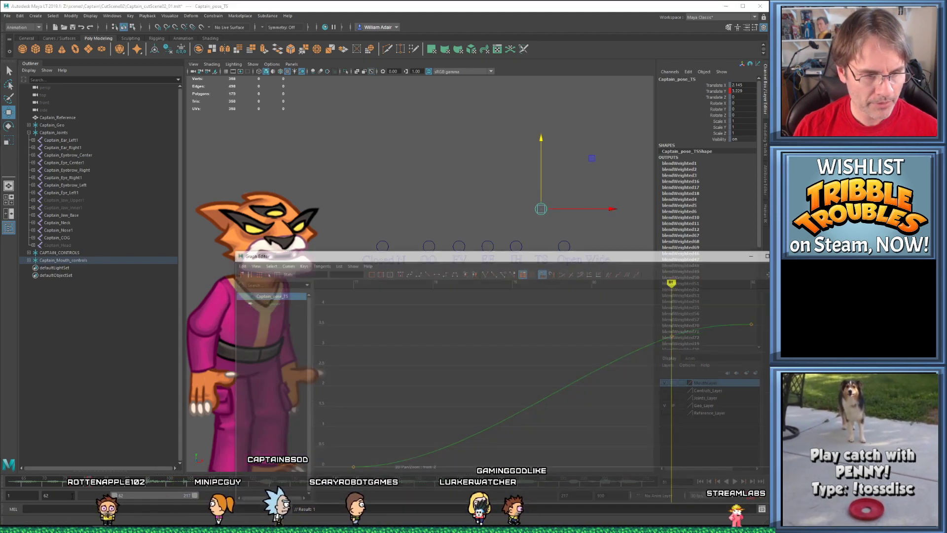
pyautogui.moveTo(630, 227); pyautogui.dragTo(511, 149)
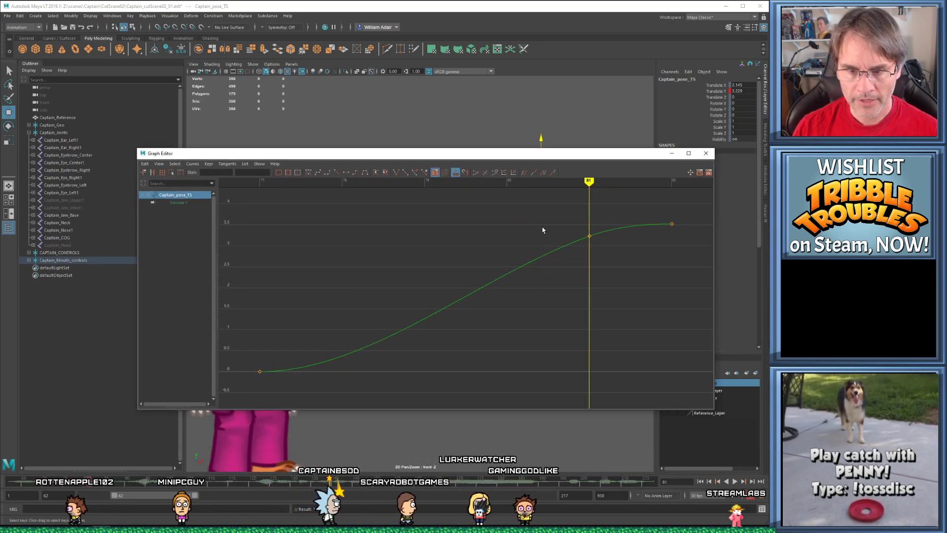
pyautogui.moveTo(558, 221); pyautogui.dragTo(596, 257)
pyautogui.keyDown('shift'); pyautogui.moveTo(596, 264); pyautogui.dragTo(596, 259, button='middle'); pyautogui.keyUp('shift')
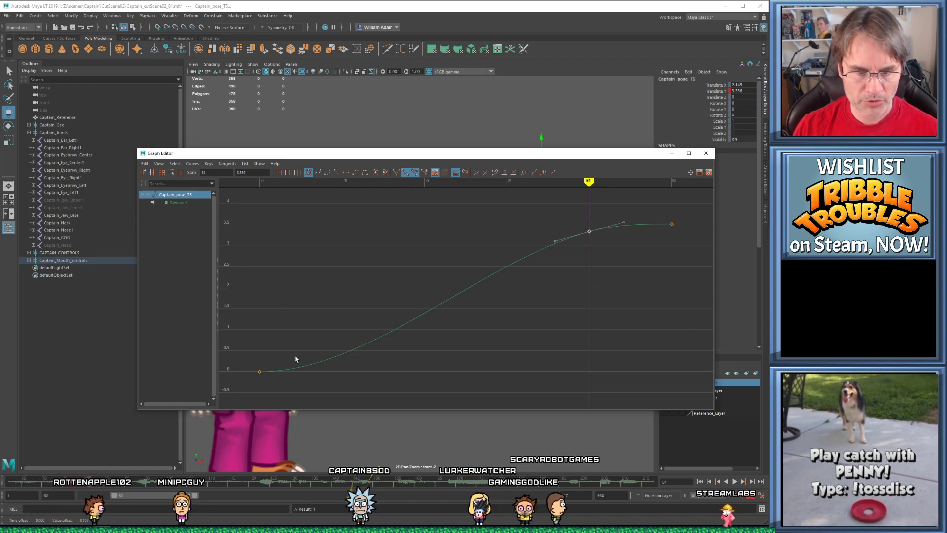
pyautogui.click(670, 154)
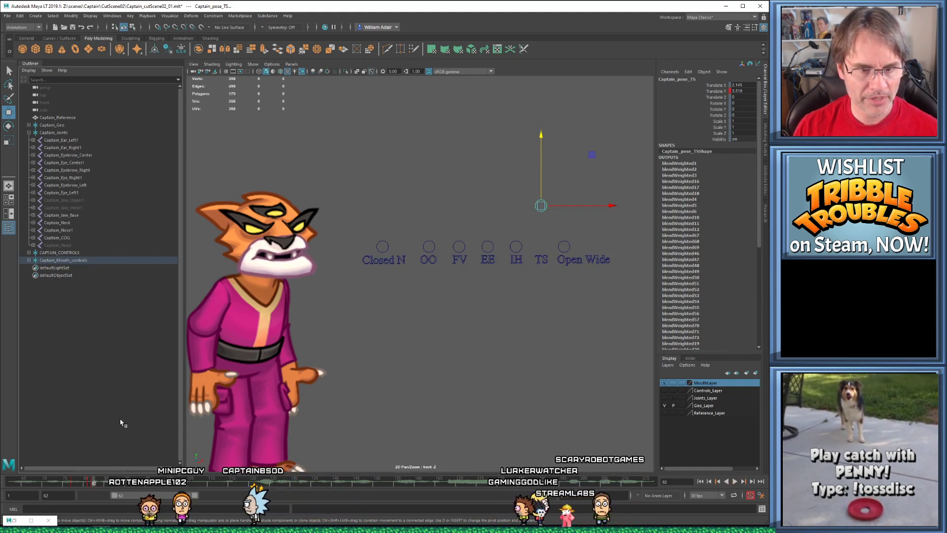
# Hold the TS pose to frame 84 by keying Translate Y on all seven mouth controls there
pyautogui.press('.')
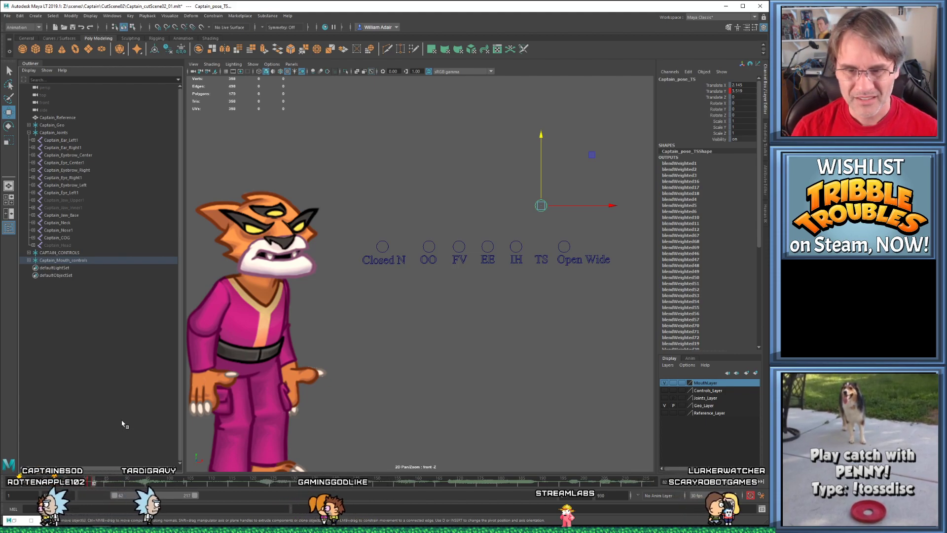
pyautogui.click(99, 484)
pyautogui.moveTo(99, 484); pyautogui.dragTo(102, 484)
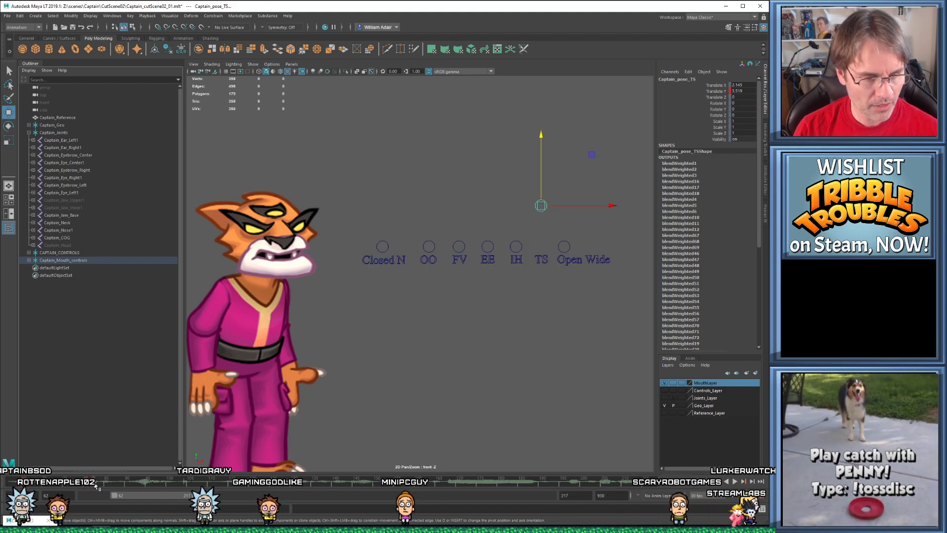
pyautogui.moveTo(359, 147); pyautogui.dragTo(600, 249)
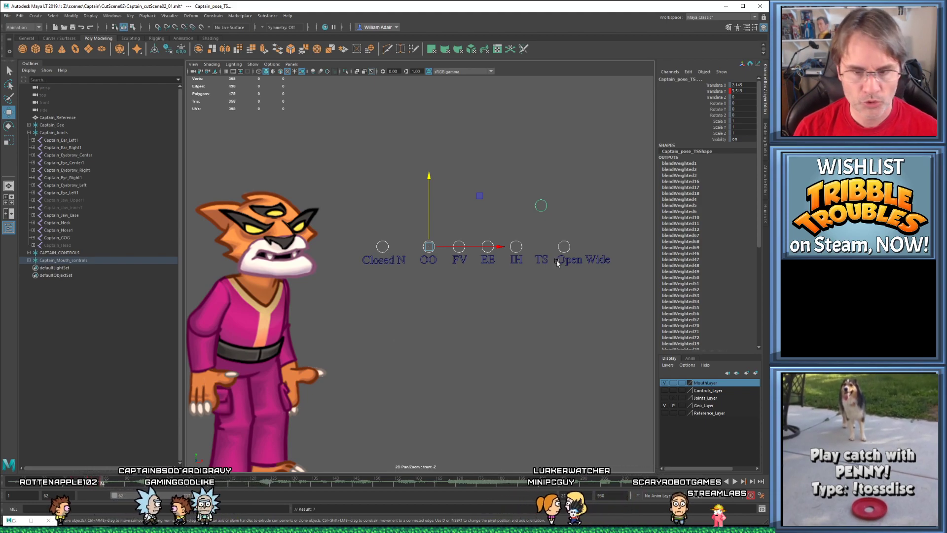
# Check the OO control at frame 84 and return the TS mouth control to Translate Y 0
pyautogui.click(409, 230)
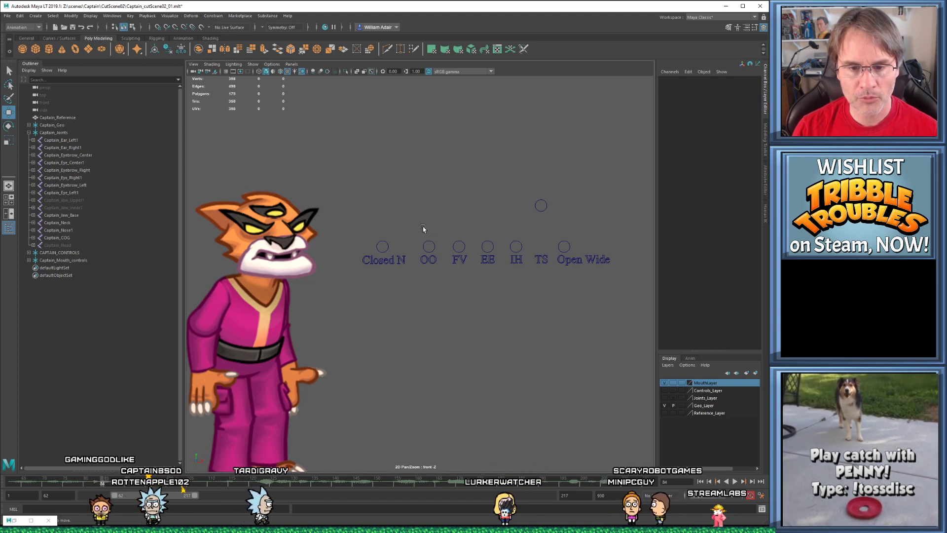
pyautogui.click(429, 247)
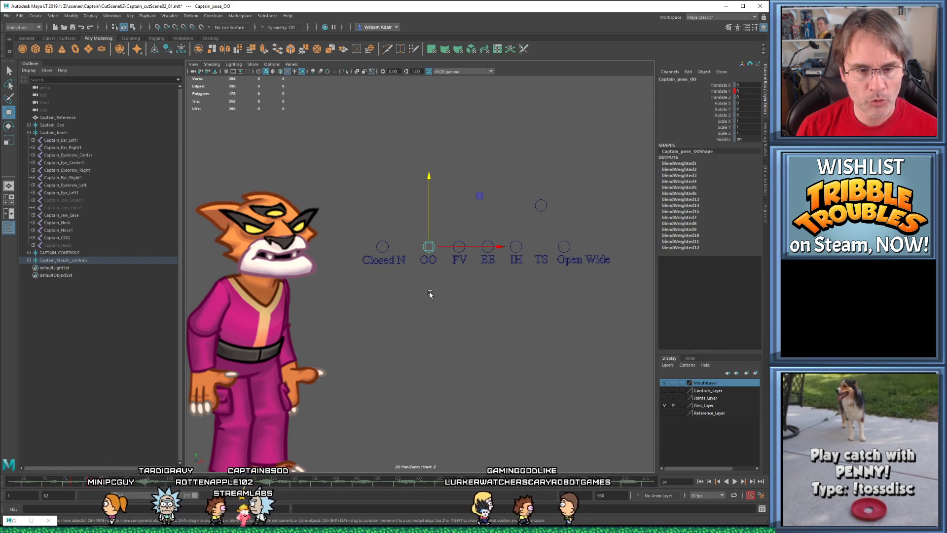
pyautogui.moveTo(424, 253)
pyautogui.mouseDown()
pyautogui.moveTo(432, 179)
pyautogui.moveTo(437, 272)
pyautogui.moveTo(440, 204)
pyautogui.moveTo(442, 213)
pyautogui.moveTo(427, 272)
pyautogui.mouseUp()
pyautogui.click(544, 204)
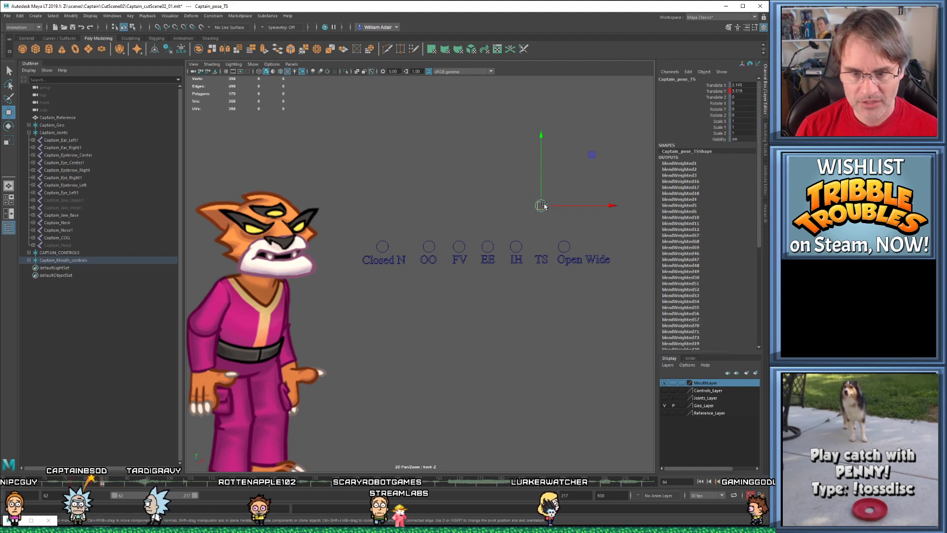
pyautogui.moveTo(541, 206); pyautogui.dragTo(456, 367)
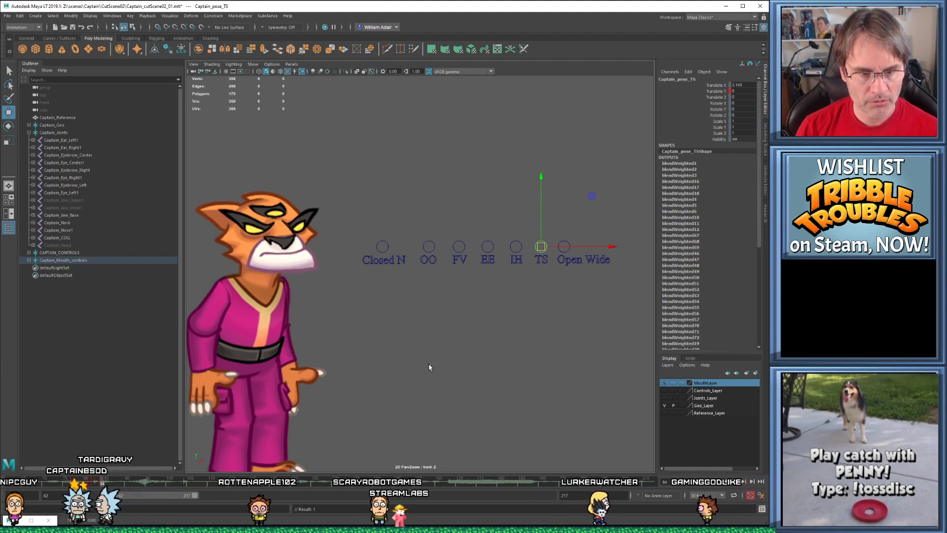
# Leave the OO control at rest and raise the IH mouth control to Translate Y 2.769 at frame 84
pyautogui.click(431, 245)
pyautogui.moveTo(431, 245); pyautogui.dragTo(444, 280)
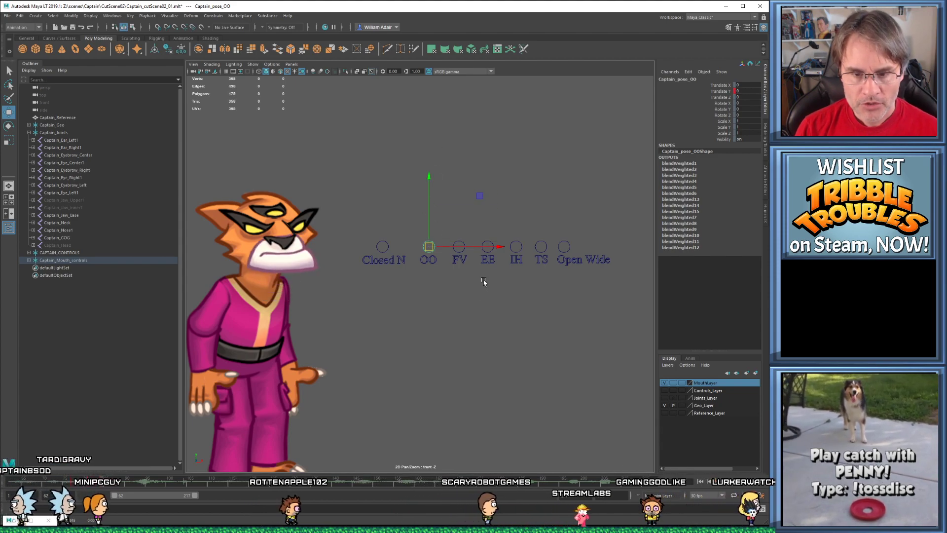
pyautogui.click(516, 247)
pyautogui.moveTo(517, 246); pyautogui.dragTo(520, 217)
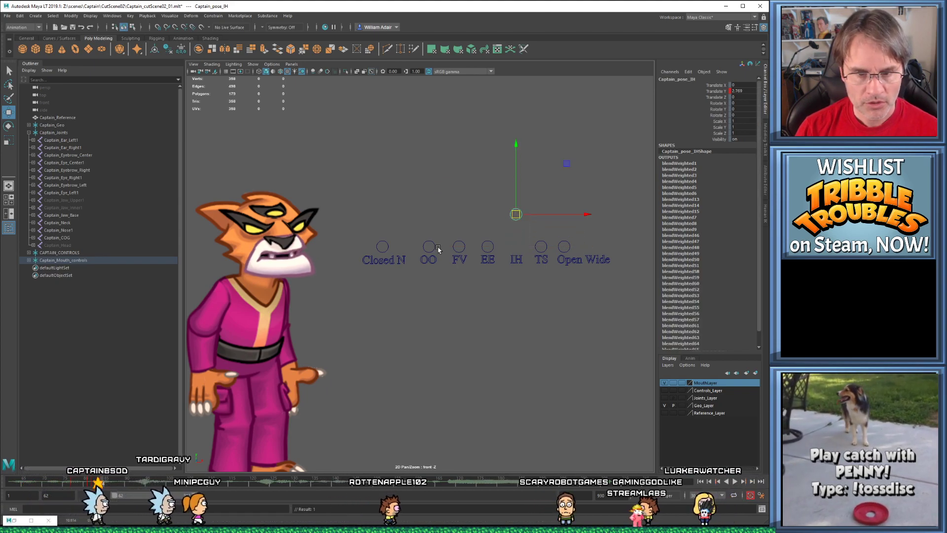
# Step back and forth between the keyed frames from 77 to 84 to compare the mouth shapes
pyautogui.hotkey('alt', ',')
pyautogui.hotkey('alt', '.')
pyautogui.hotkey('alt', ',')
pyautogui.hotkey('alt', ',')
pyautogui.hotkey('alt', '.')
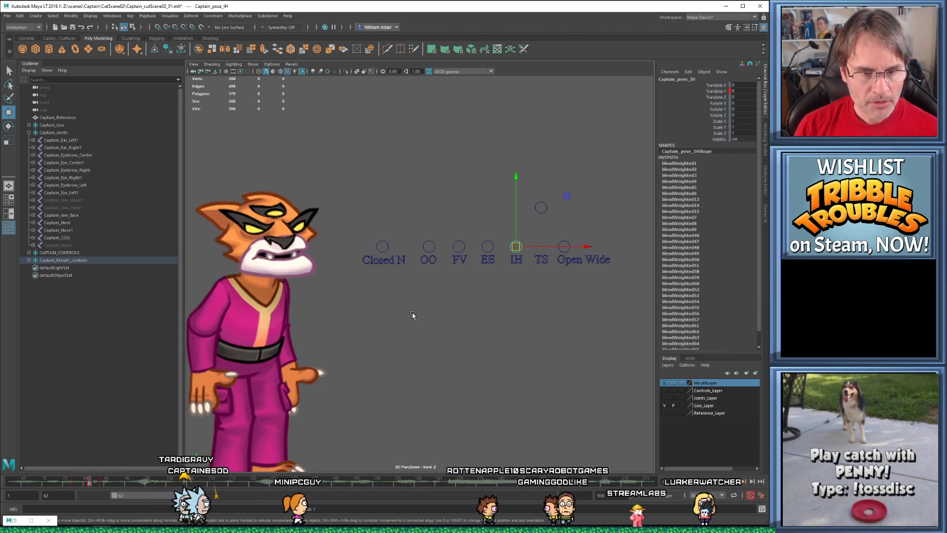
pyautogui.press(',')
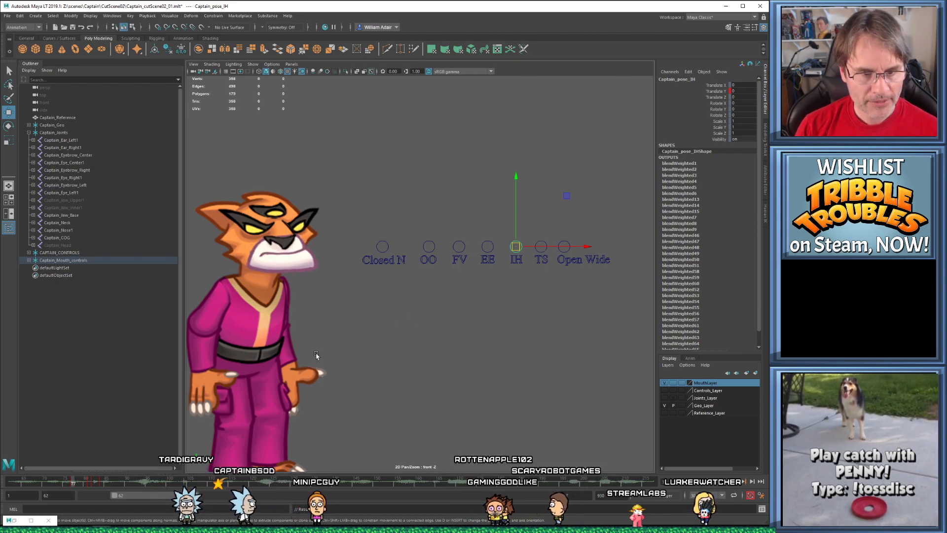
pyautogui.press('.')
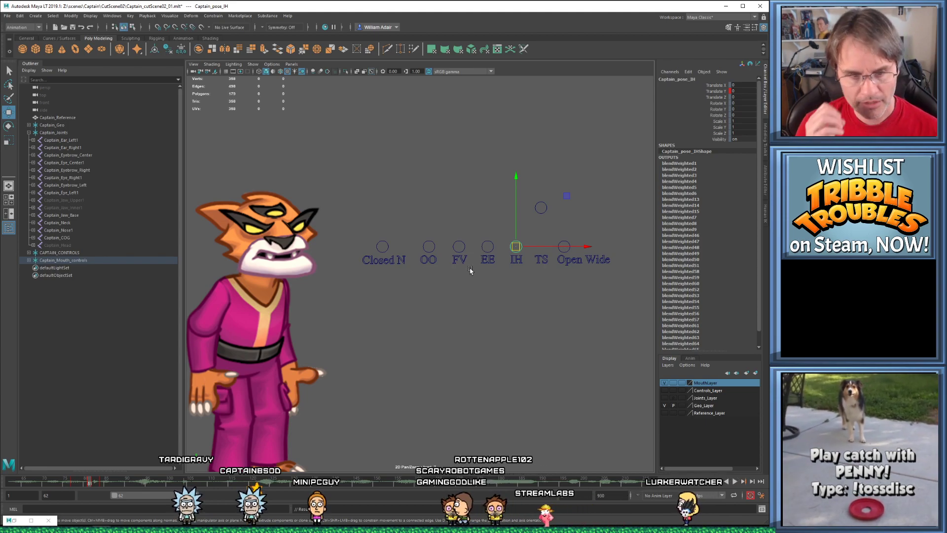
pyautogui.press(',')
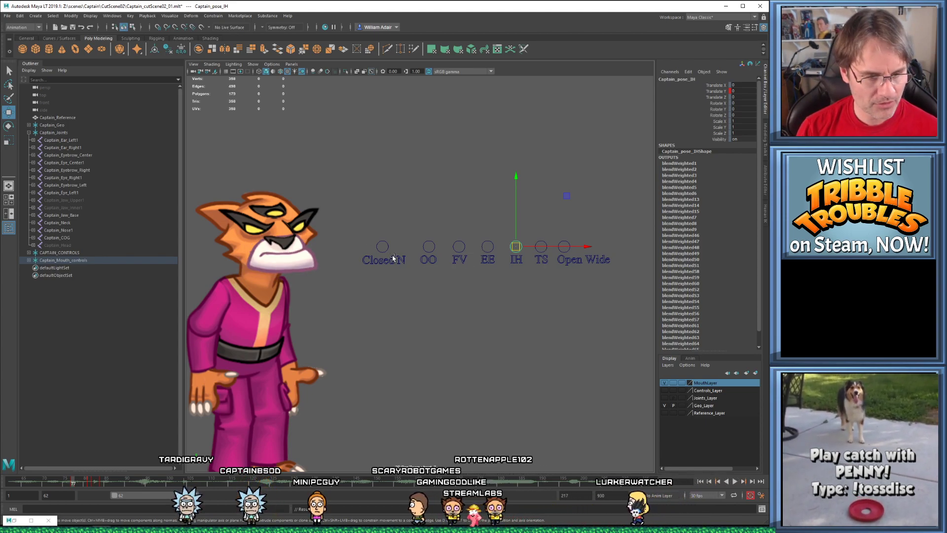
pyautogui.press('.')
# Raise the Closed N mouth control to Translate Y 2.093 at frame 81 and check the neighbouring keys
pyautogui.click(383, 246)
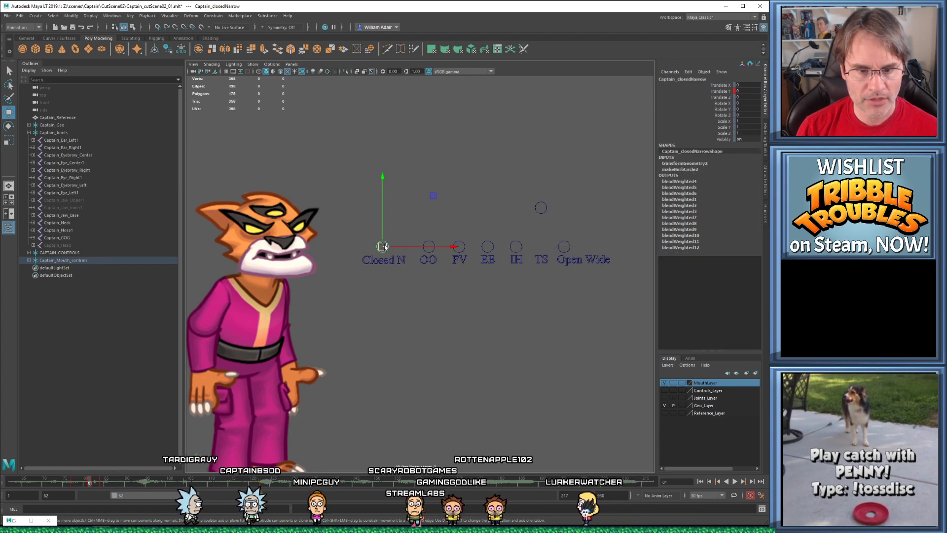
pyautogui.moveTo(385, 246); pyautogui.dragTo(387, 229)
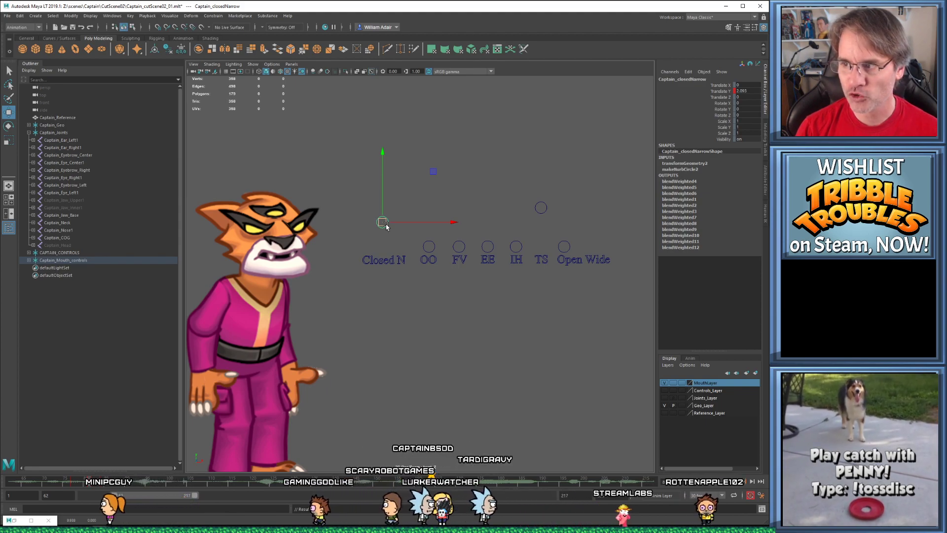
pyautogui.moveTo(385, 225); pyautogui.dragTo(383, 237)
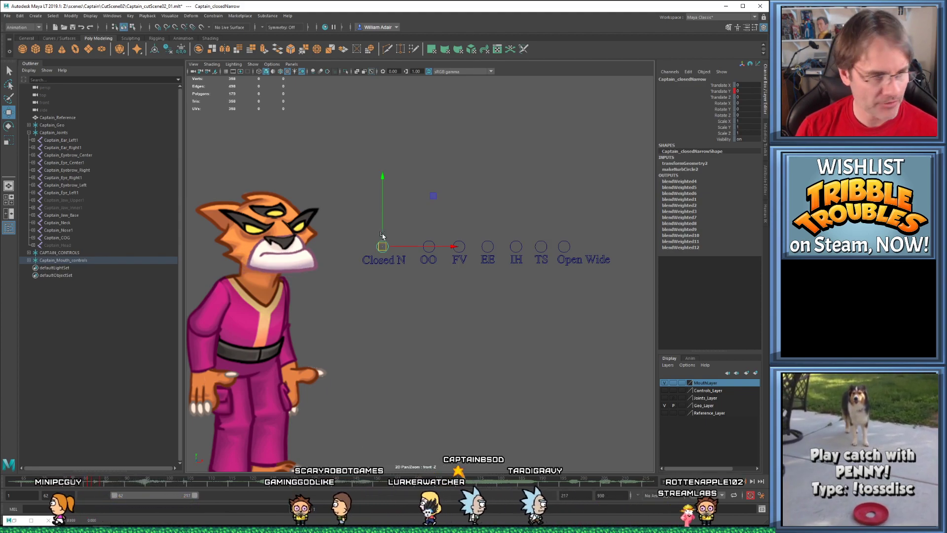
pyautogui.hotkey('ctrl', 'z')
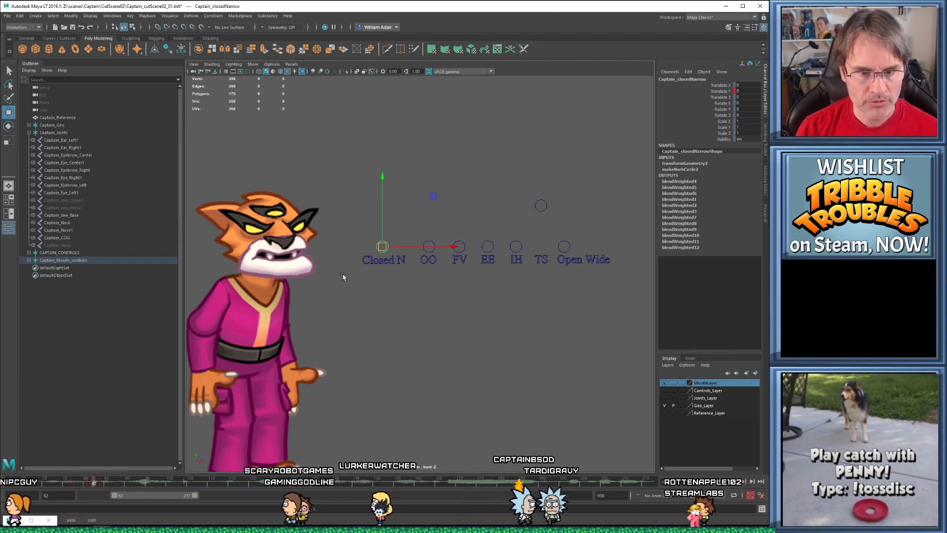
# Raise the Closed N mouth control to Translate Y 2.383 at frame 82, blending it with the TS pose
pyautogui.moveTo(383, 223); pyautogui.dragTo(374, 243)
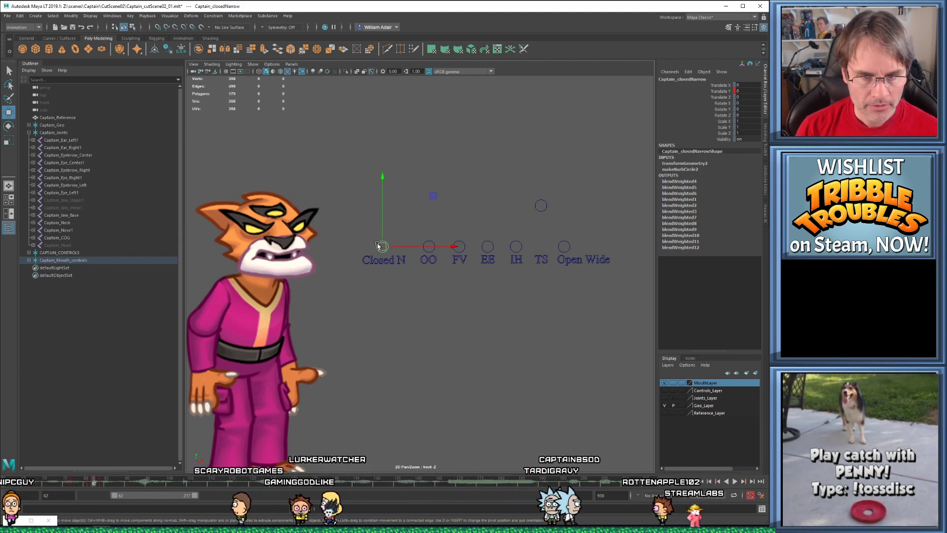
pyautogui.moveTo(94, 483); pyautogui.dragTo(94, 484)
pyautogui.moveTo(378, 216); pyautogui.dragTo(378, 213)
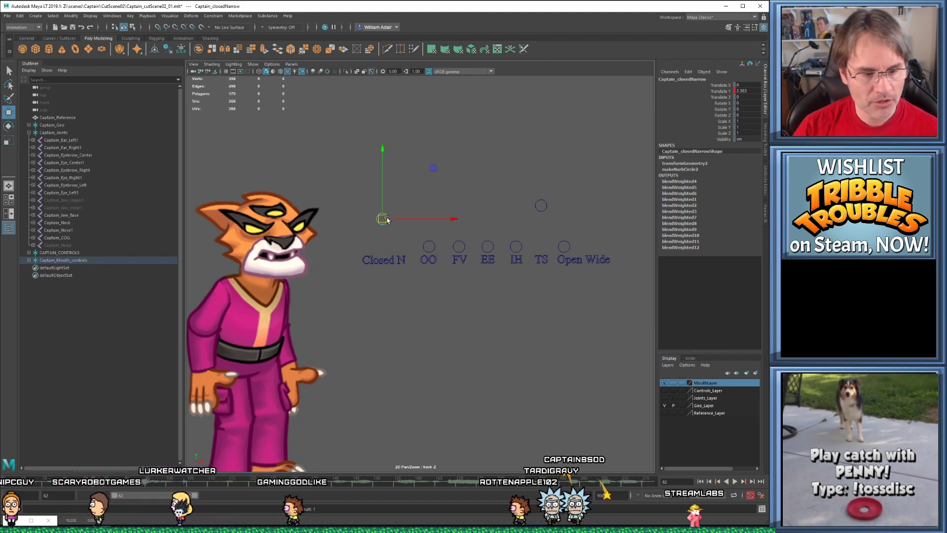
# Raise the IH mouth control past Translate Y 4.2 at frame 84
pyautogui.press('.')
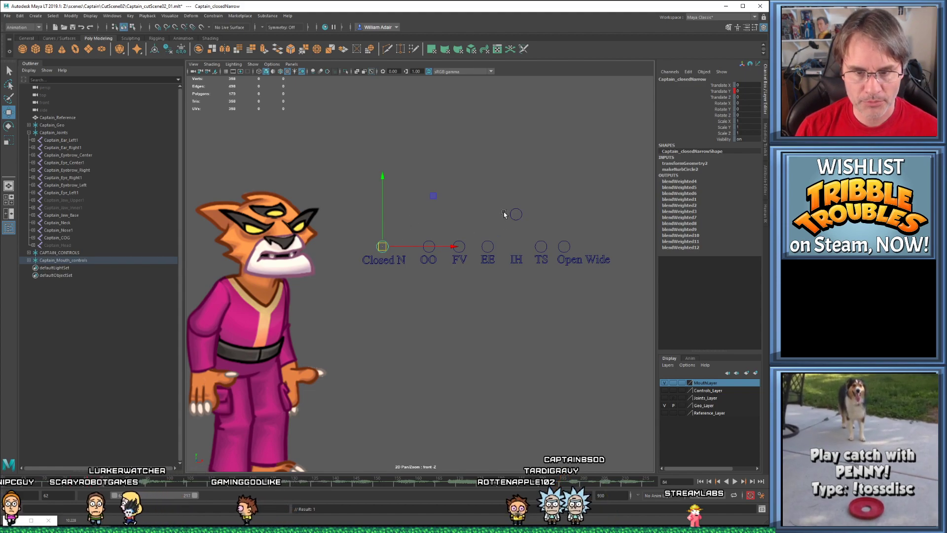
pyautogui.click(516, 220)
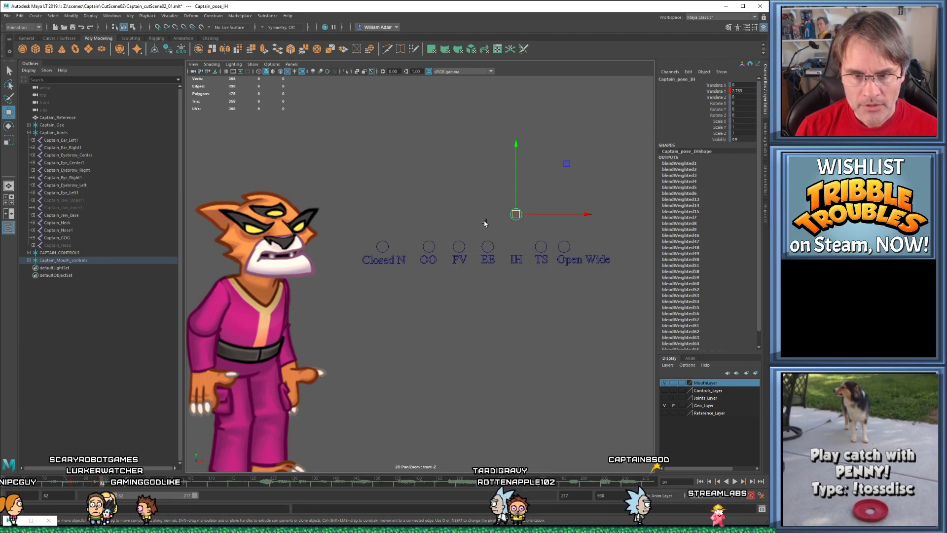
pyautogui.moveTo(517, 218); pyautogui.dragTo(516, 191)
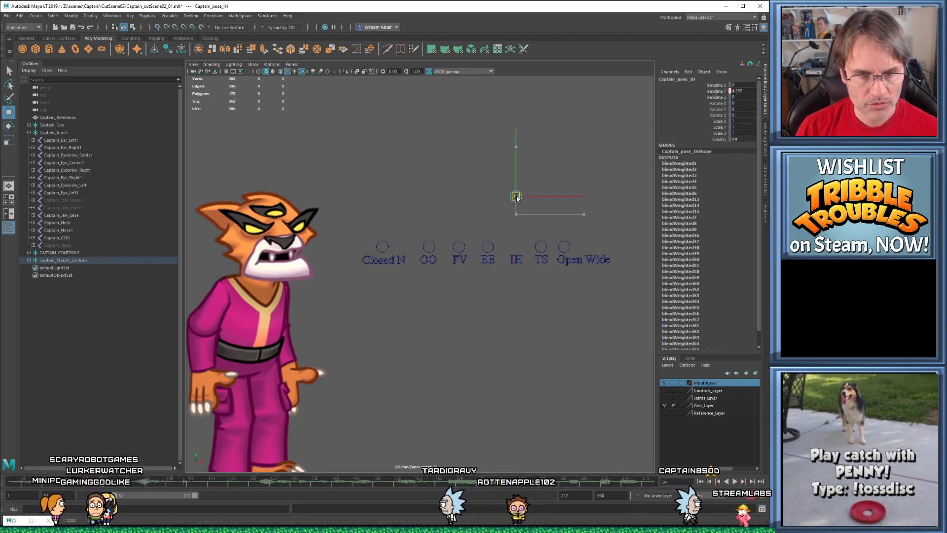
# Raise the Closed N mouth control to Translate Y 1.61 at frame 84 and check the pose in playback
pyautogui.click(355, 239)
pyautogui.click(383, 246)
pyautogui.moveTo(385, 258); pyautogui.dragTo(387, 230)
pyautogui.hotkey('alt', 'v')
pyautogui.hotkey('alt', 'v')
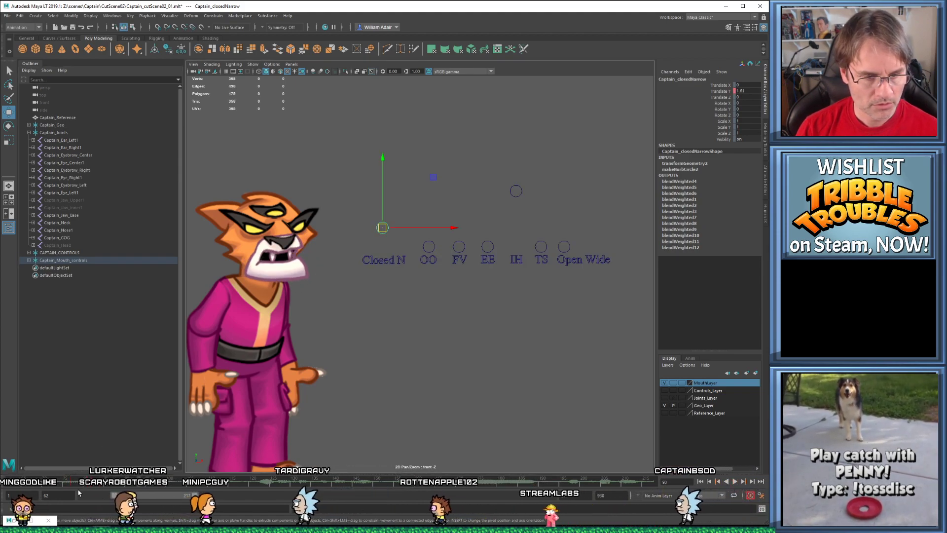
pyautogui.hotkey('alt', '.')
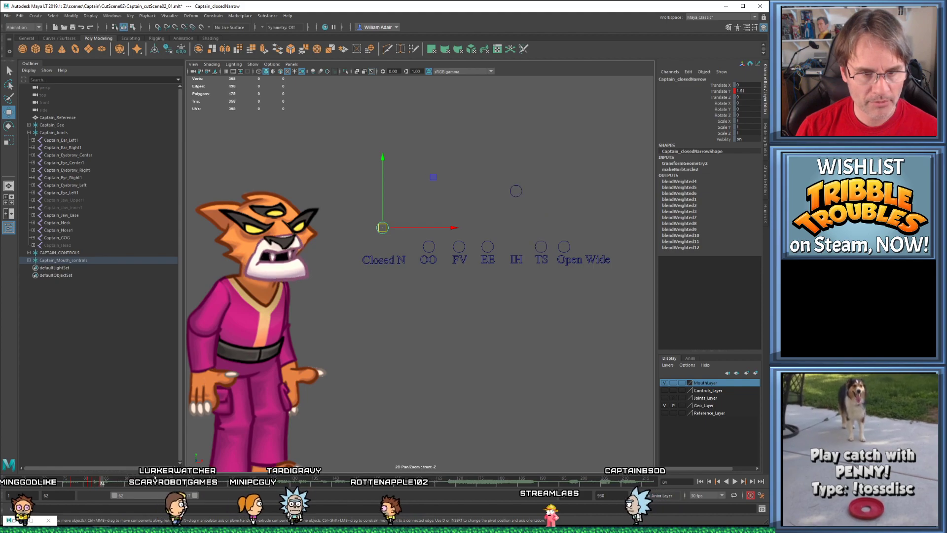
pyautogui.hotkey('alt', '.')
pyautogui.hotkey('alt', '.')
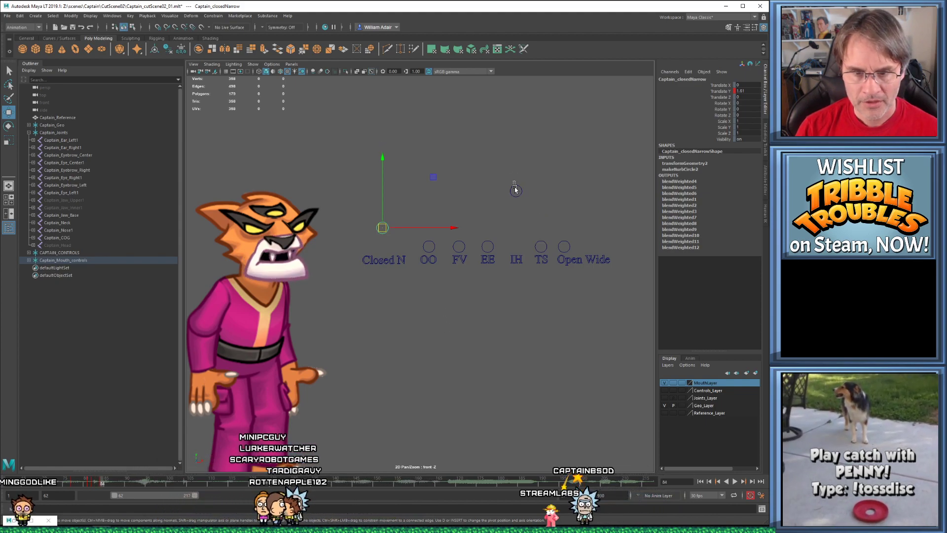
# Return the IH control to rest at frame 84, raise TS slightly and raise Open Wide to Translate Y 1.803
pyautogui.click(513, 184)
pyautogui.moveTo(514, 183); pyautogui.dragTo(565, 226)
pyautogui.click(560, 228)
pyautogui.click(564, 247)
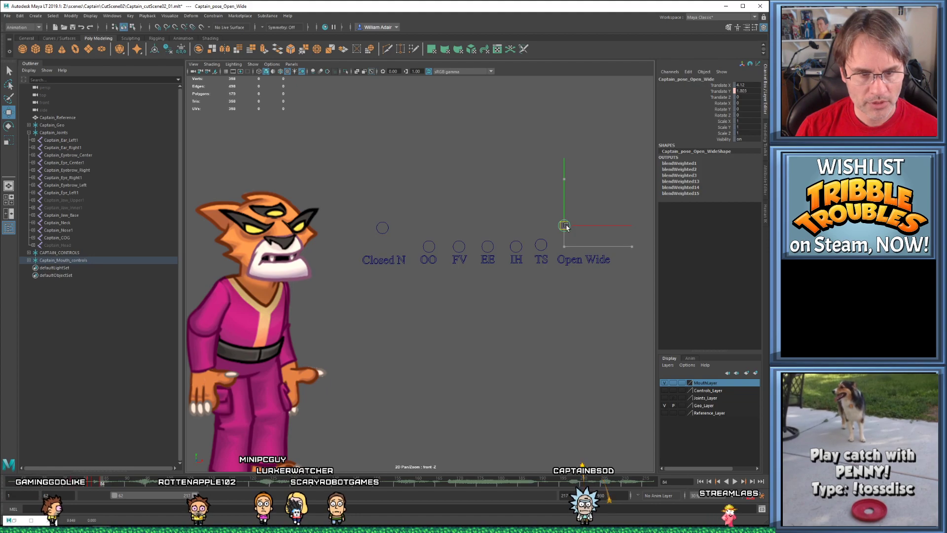
pyautogui.press(',')
pyautogui.press('.')
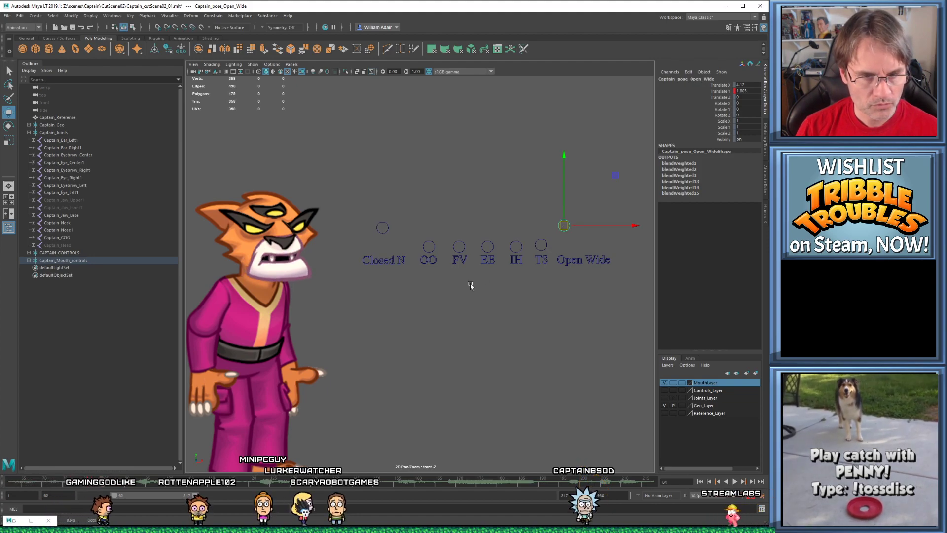
# Raise Open Wide to Translate Y 2.254 and Closed N to 2.19 at frame 84, comparing the result with the neighbouring keys and in playback
pyautogui.moveTo(563, 225); pyautogui.dragTo(566, 219)
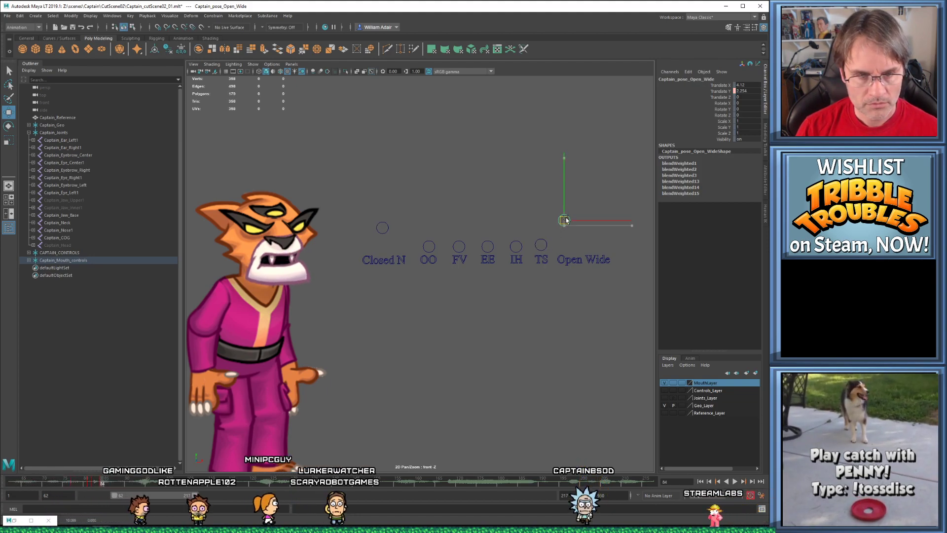
pyautogui.click(383, 227)
pyautogui.moveTo(383, 227); pyautogui.dragTo(385, 224)
pyautogui.press(',')
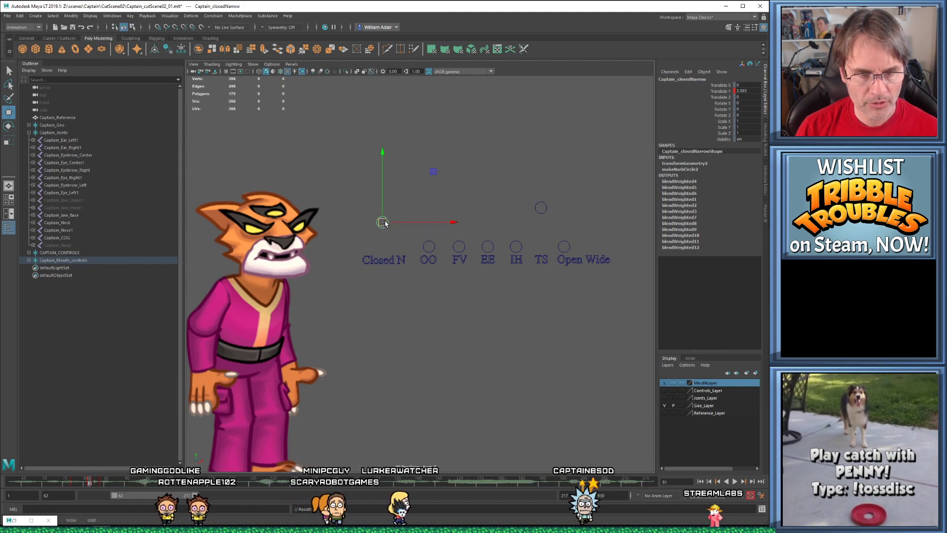
pyautogui.press('.')
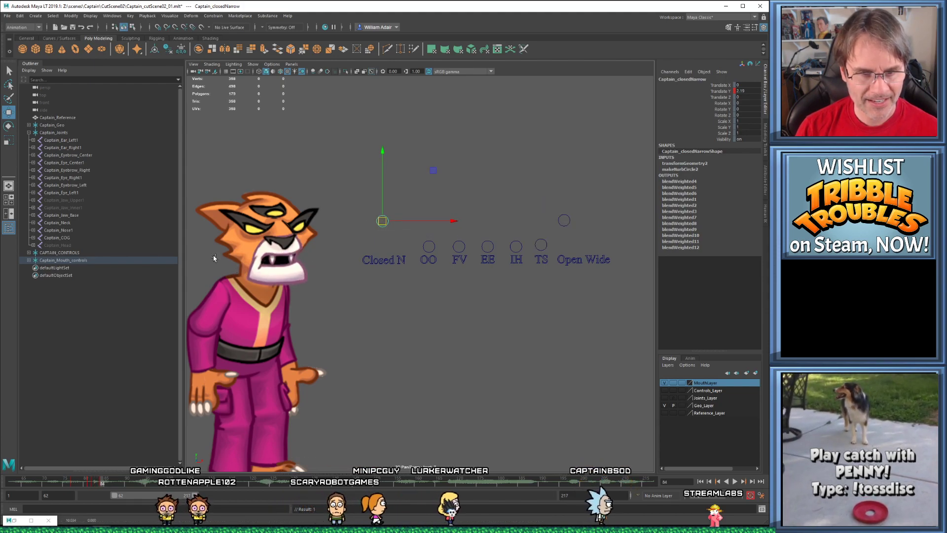
pyautogui.press(',')
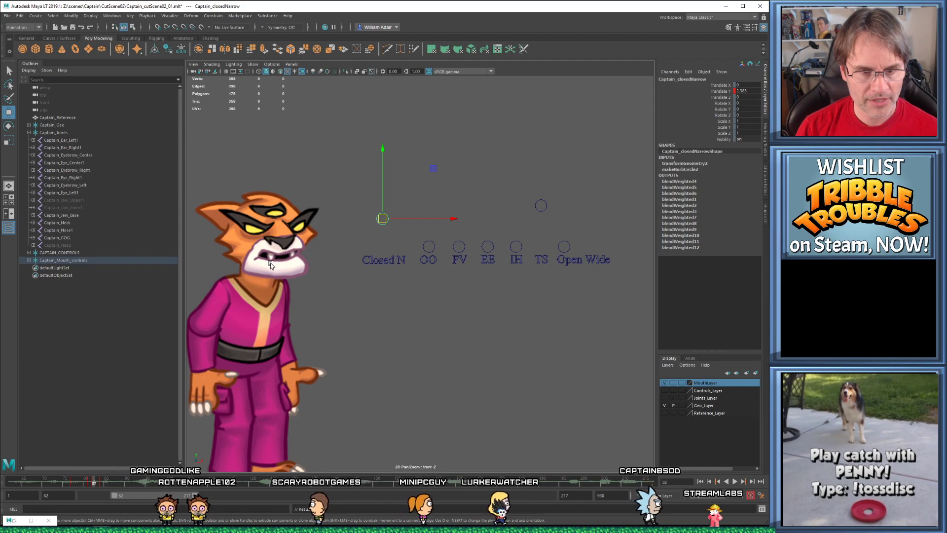
pyautogui.hotkey('alt', 'v')
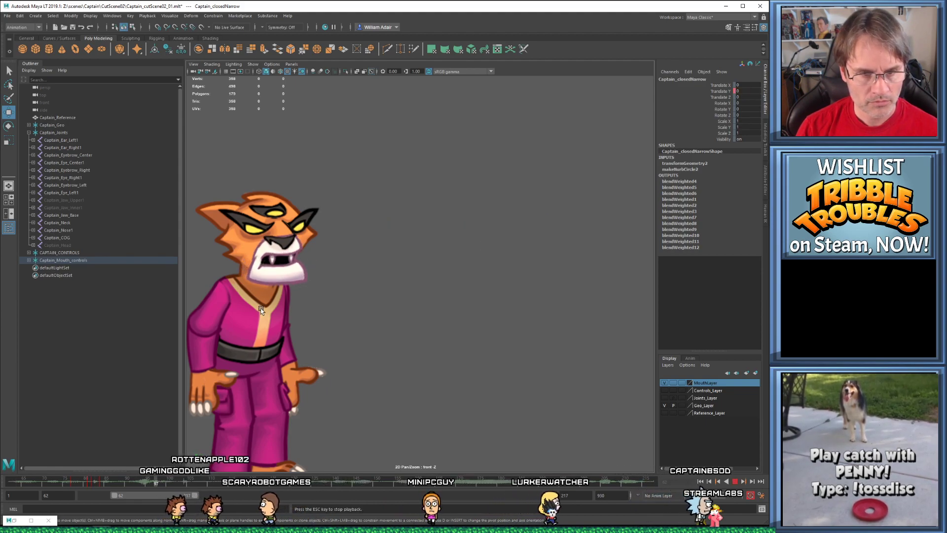
pyautogui.press('Escape')
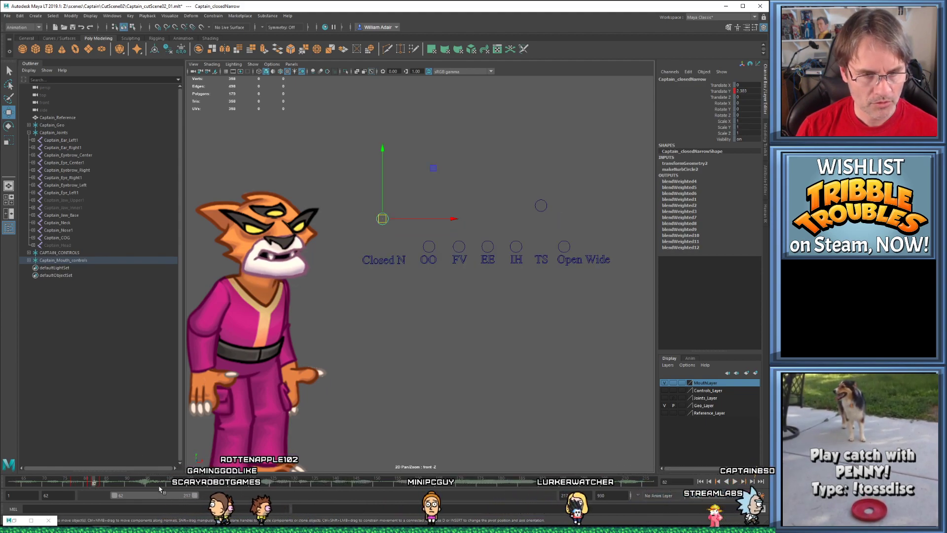
# Move the keys of all mouth controls from frame 84 to frame 85 and play back the line
pyautogui.press('.')
pyautogui.moveTo(94, 482)
pyautogui.mouseDown()
pyautogui.moveTo(110, 484)
pyautogui.moveTo(87, 485)
pyautogui.moveTo(156, 488)
pyautogui.moveTo(102, 483)
pyautogui.mouseUp()
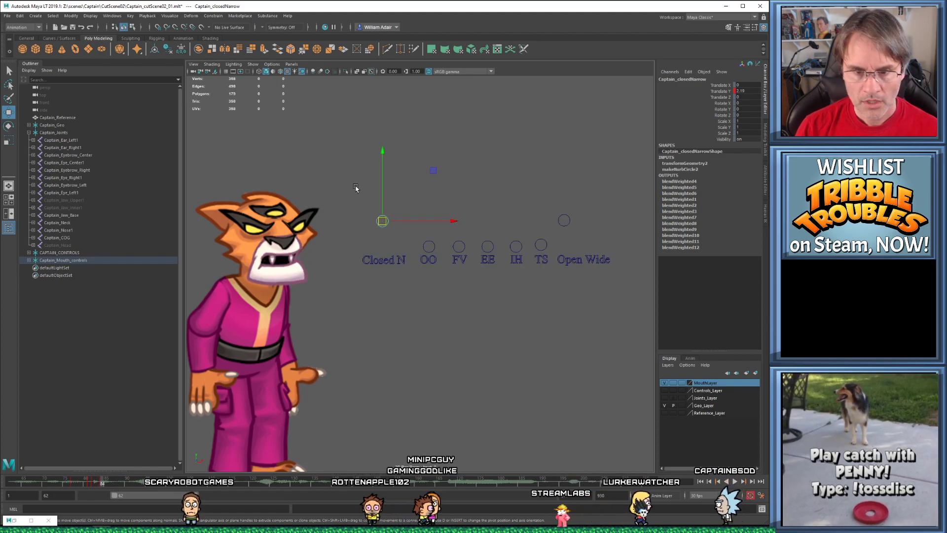
pyautogui.moveTo(601, 249); pyautogui.dragTo(602, 248)
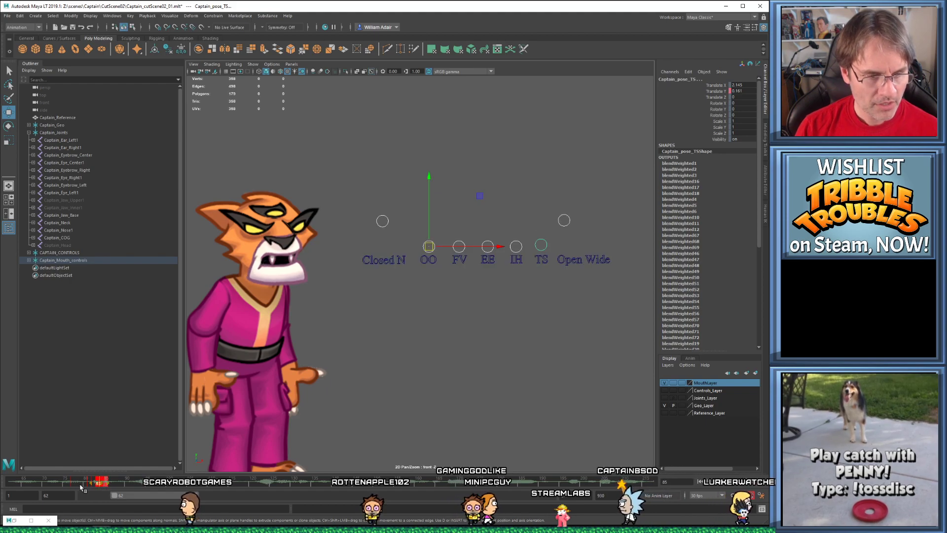
pyautogui.click(73, 485)
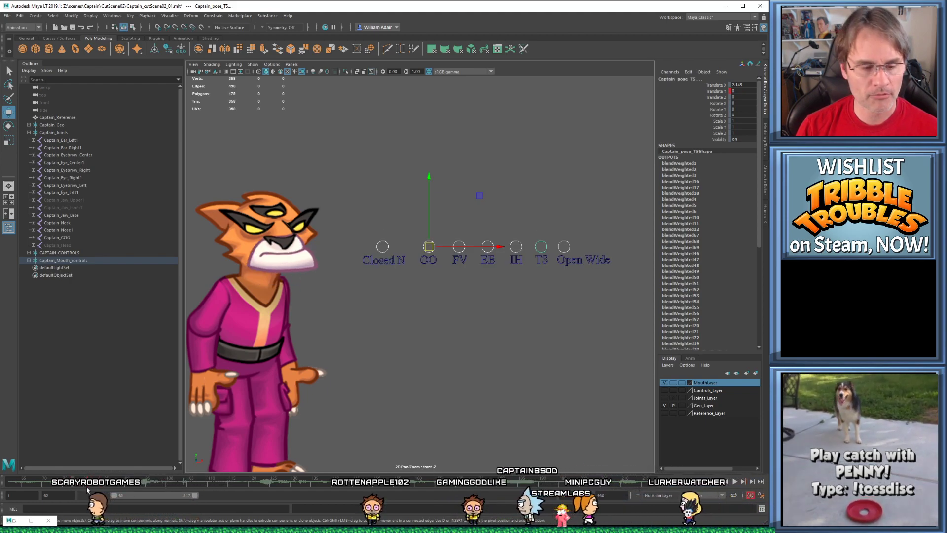
pyautogui.hotkey('alt', 'v')
pyautogui.press('Escape')
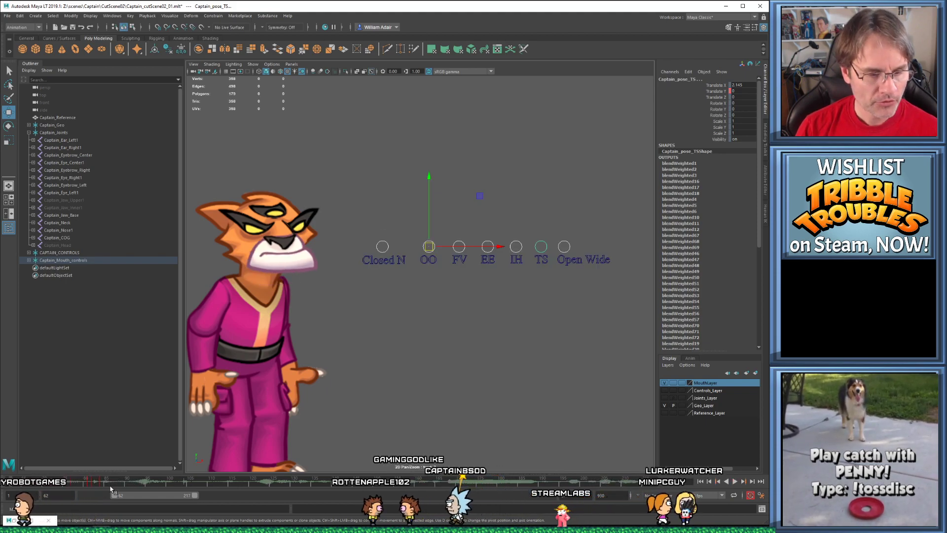
pyautogui.click(106, 485)
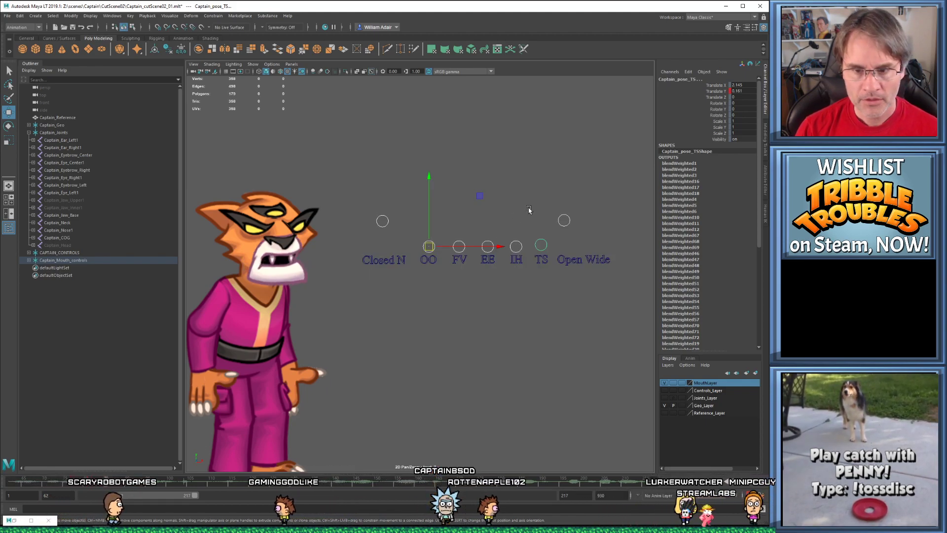
# Lower the Open Wide mouth control to Translate Y 1.771 at frame 85 and compare it with the previous key
pyautogui.click(382, 222)
pyautogui.click(564, 221)
pyautogui.moveTo(564, 221); pyautogui.dragTo(566, 233)
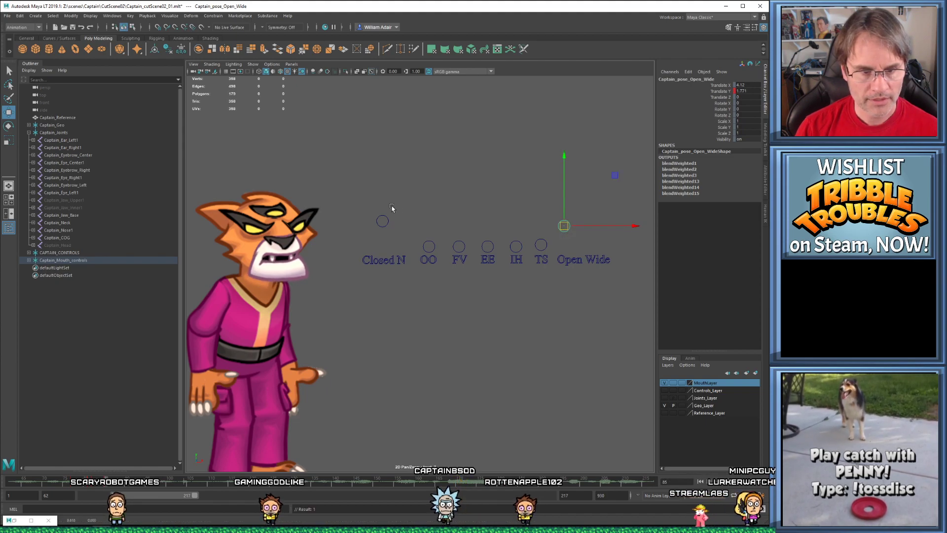
pyautogui.moveTo(388, 232); pyautogui.dragTo(389, 229)
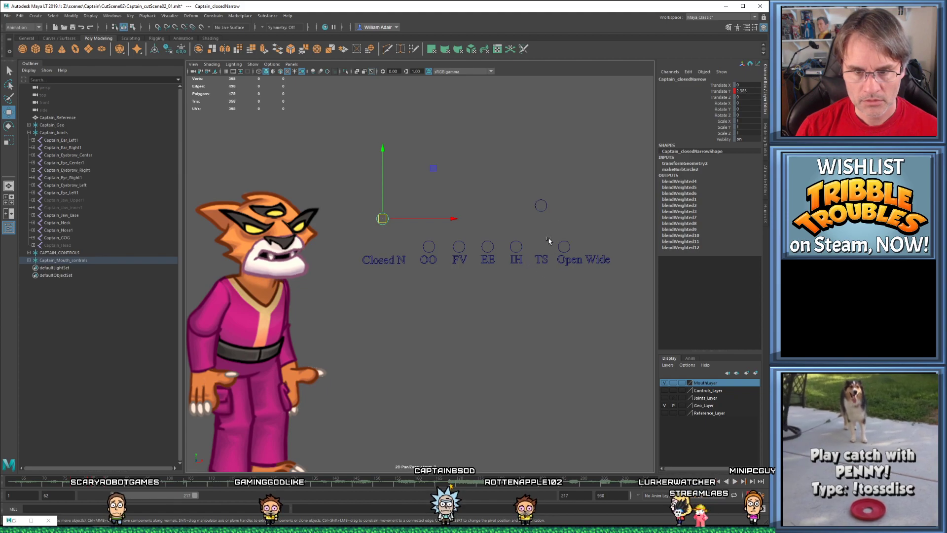
# Raise TS to Translate Y 2.447 and lower Open Wide to 1.481 at frame 85, checking the blend in playback
pyautogui.click(541, 244)
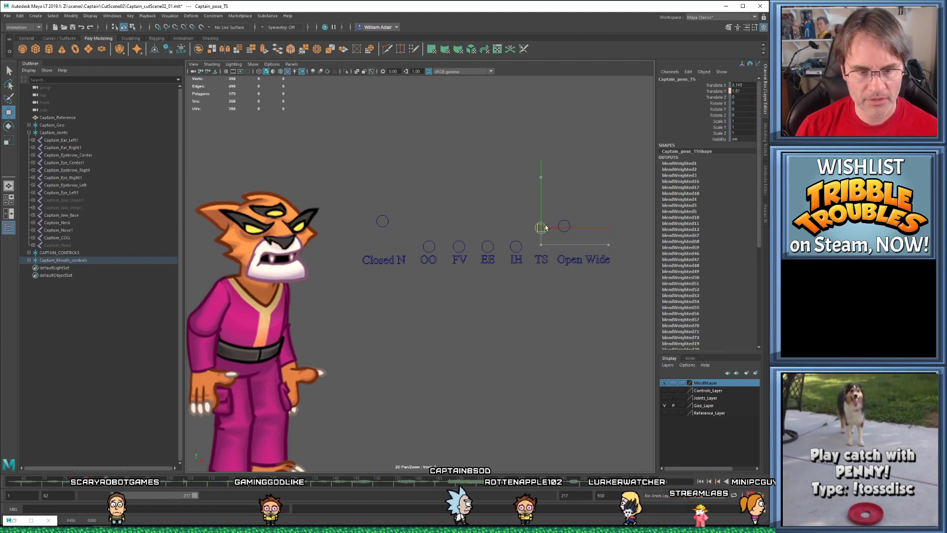
pyautogui.press('.')
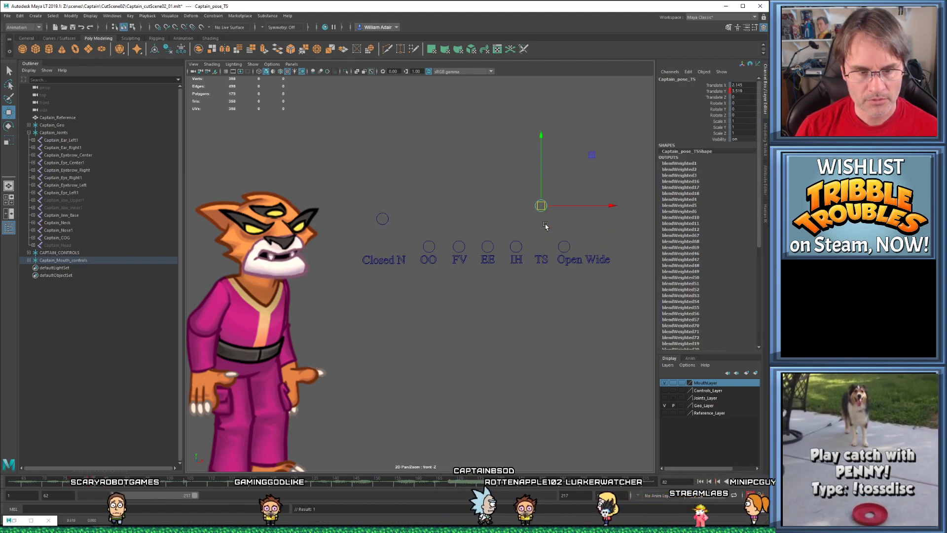
pyautogui.press('.')
pyautogui.moveTo(544, 231); pyautogui.dragTo(566, 229)
pyautogui.click(565, 207)
pyautogui.click(567, 228)
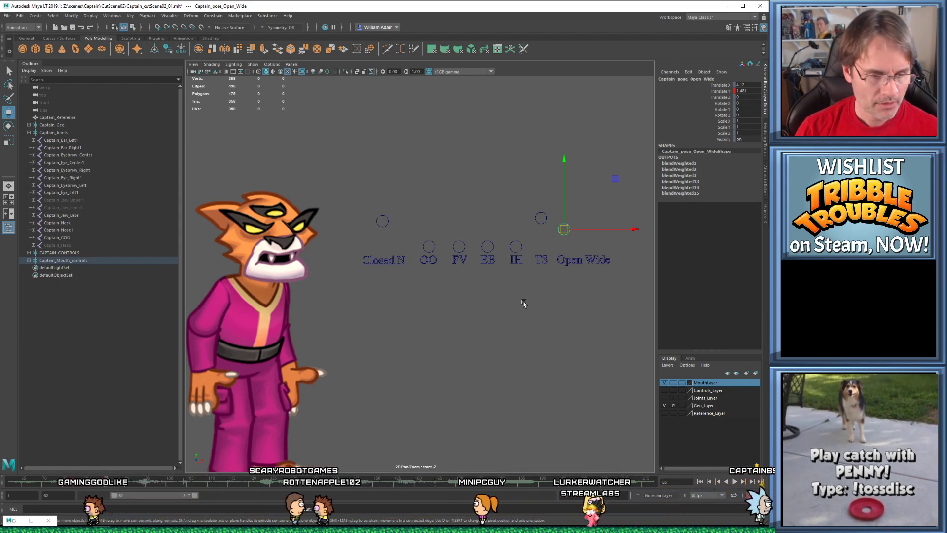
pyautogui.press(',')
pyautogui.press('.')
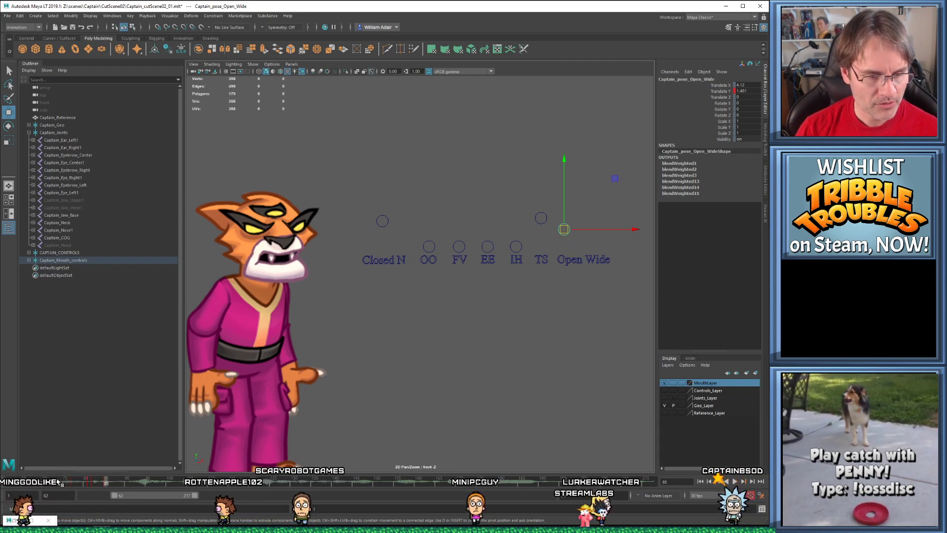
pyautogui.hotkey('alt', 'v')
pyautogui.click(93, 483)
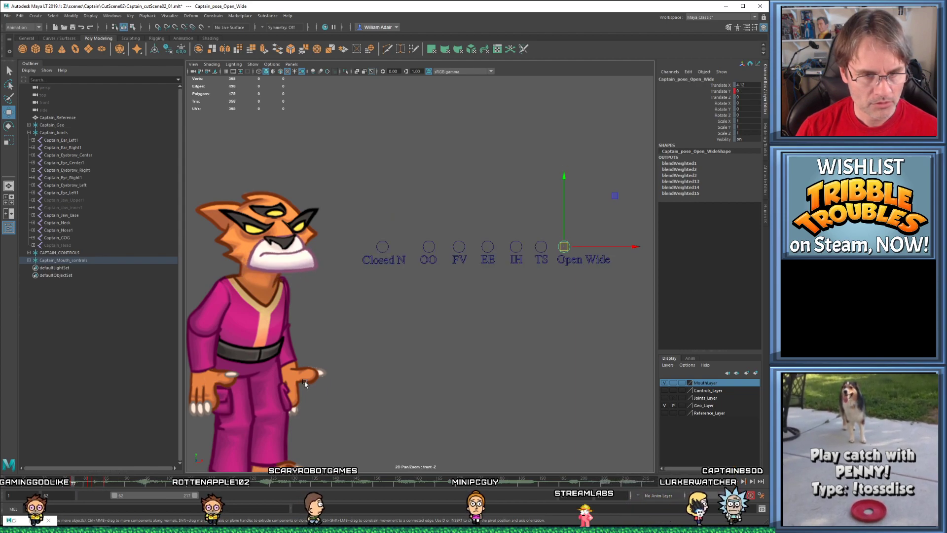
# Examine the Closed N control and mouth shape frame by frame from around frame 81 to frame 85
pyautogui.click(383, 241)
pyautogui.moveTo(383, 250); pyautogui.dragTo(383, 225)
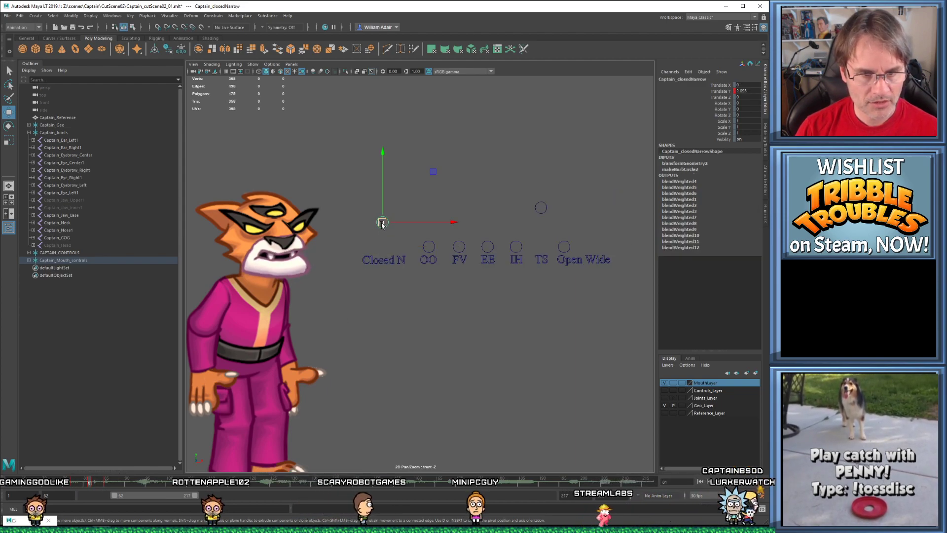
pyautogui.hotkey('alt', ',')
pyautogui.hotkey('alt', '.')
pyautogui.hotkey('alt', '.')
pyautogui.hotkey('alt', '.')
pyautogui.hotkey('alt', '.')
pyautogui.hotkey('alt', '.')
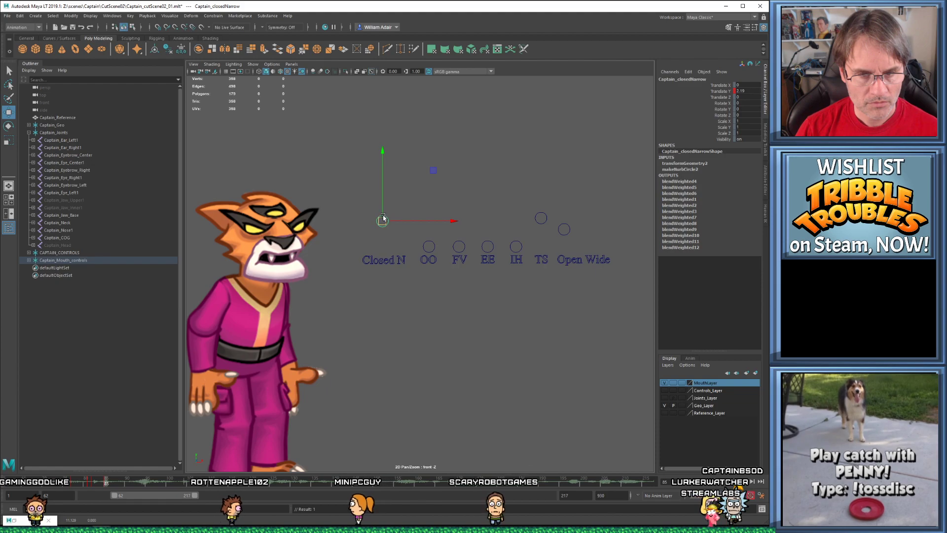
# Raise the Closed N mouth control to Translate Y 2.511 at frame 85 and play back the line
pyautogui.hotkey('alt', ',')
pyautogui.hotkey('alt', ',')
pyautogui.hotkey('alt', ',')
pyautogui.hotkey('alt', 'shift', 'v')
pyautogui.hotkey('alt', 'v')
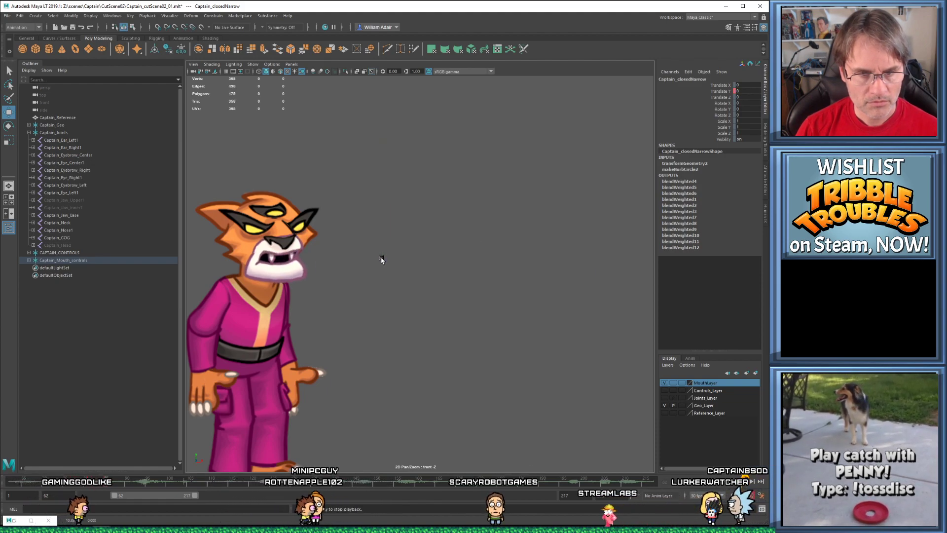
pyautogui.hotkey('alt', 'v')
pyautogui.hotkey('alt', 'v')
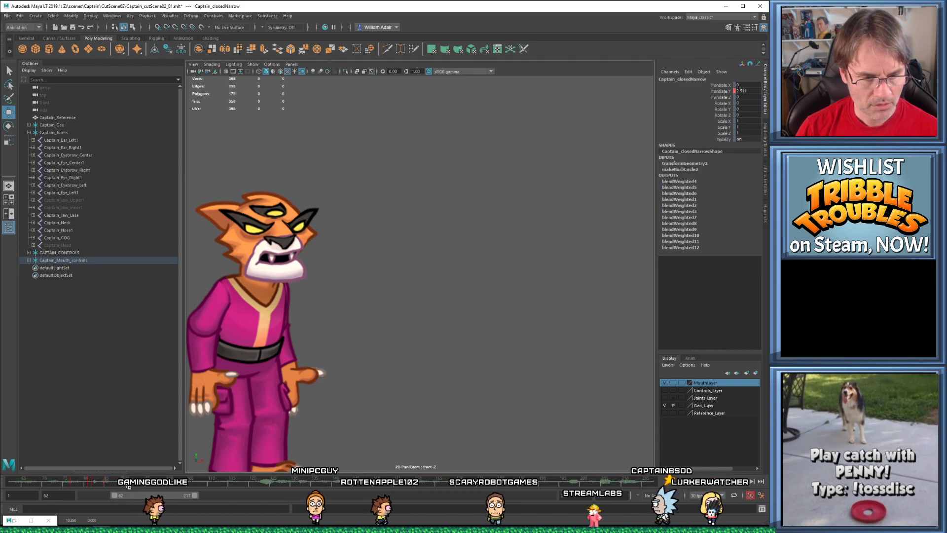
# Key all mouth controls a few frames after 85 and lower the TS control there to Translate Y 1.352
pyautogui.hotkey('alt', 'v')
pyautogui.moveTo(363, 189); pyautogui.dragTo(578, 251)
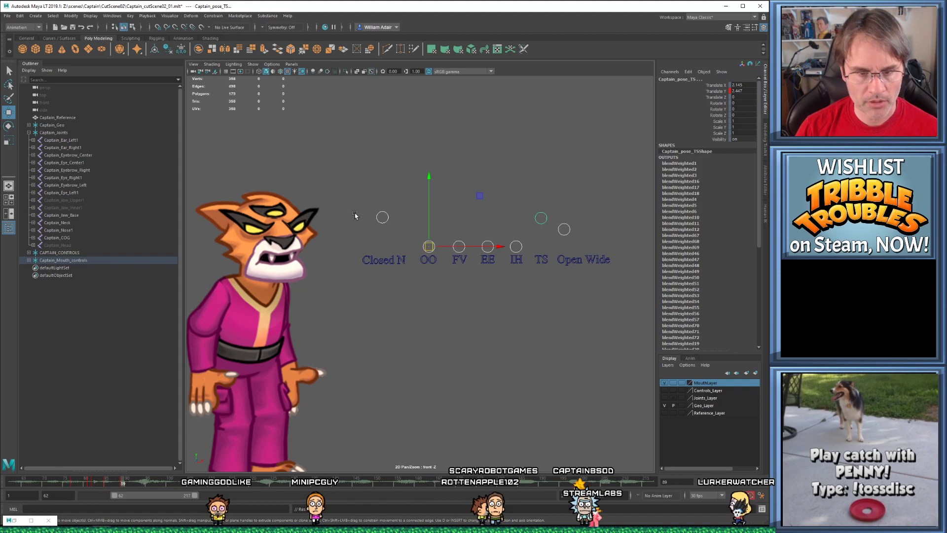
pyautogui.click(545, 219)
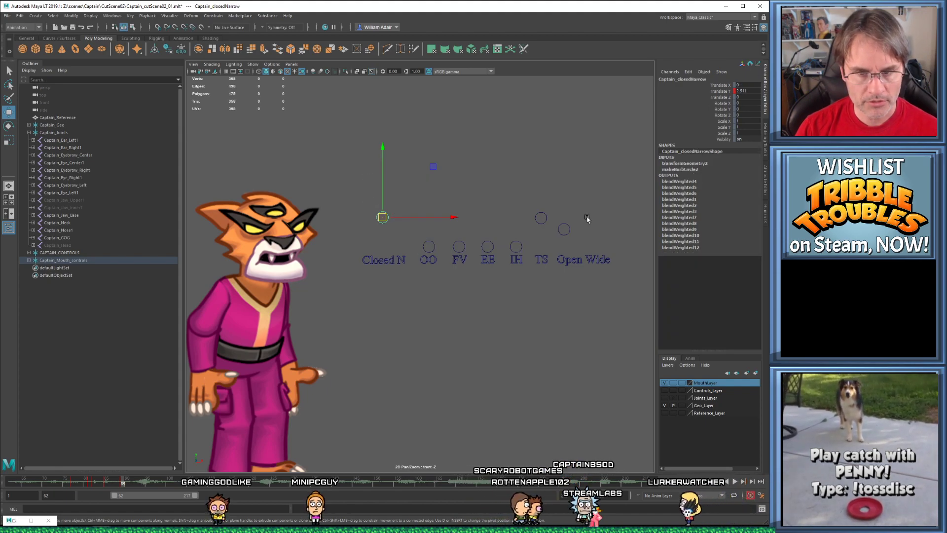
pyautogui.click(542, 230)
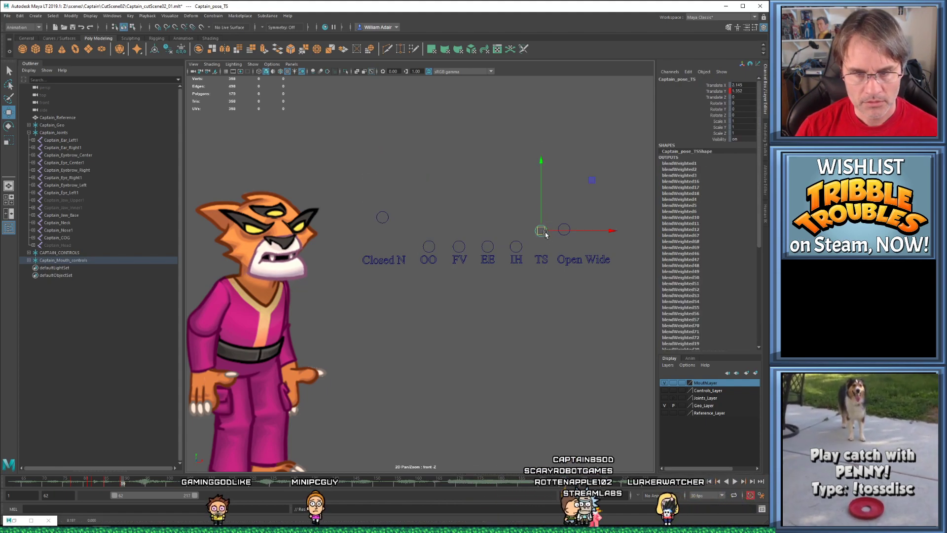
# Raise Open Wide to Translate Y 2.351 in the new pose and compare Closed N with its frame 85 key
pyautogui.click(566, 229)
pyautogui.moveTo(566, 230); pyautogui.dragTo(567, 214)
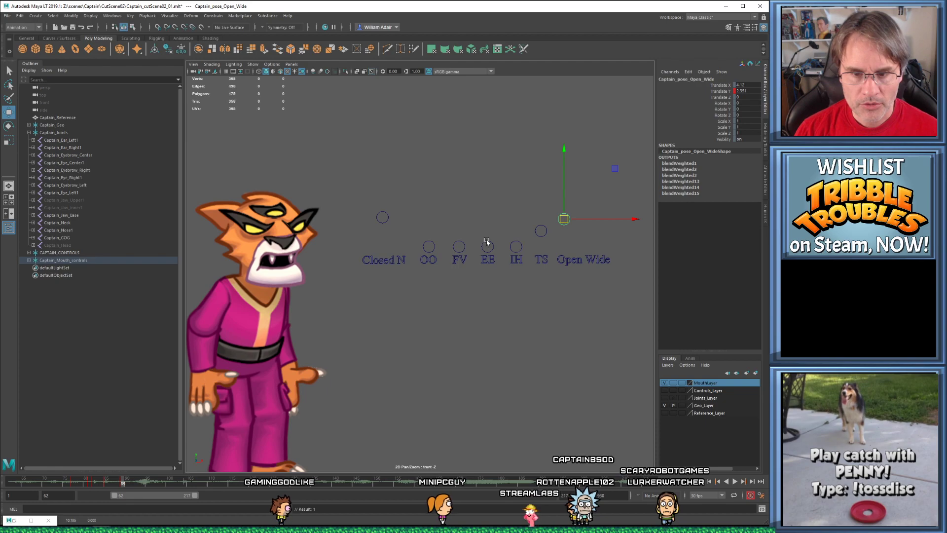
pyautogui.click(382, 217)
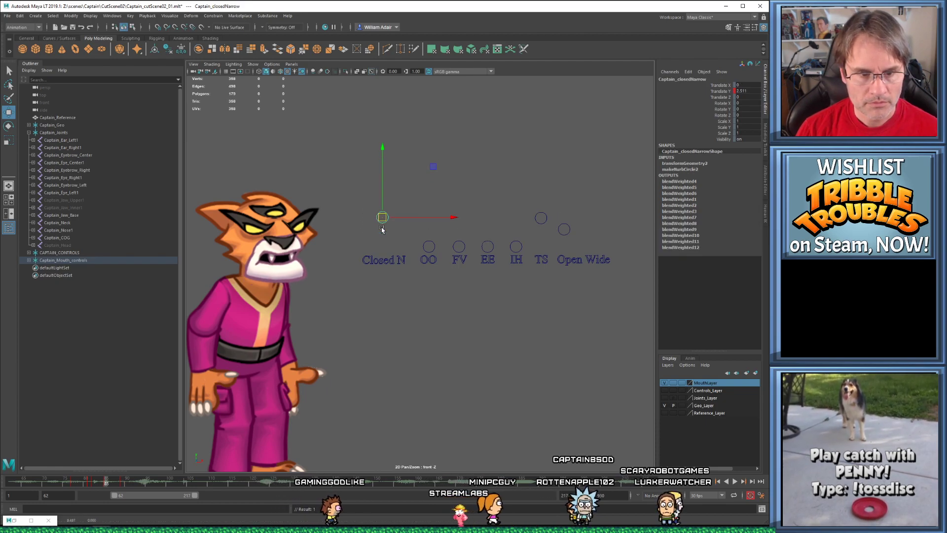
# Play back the line and scrub around frame 85 to examine the timing of the mouth poses
pyautogui.hotkey('alt', 'v')
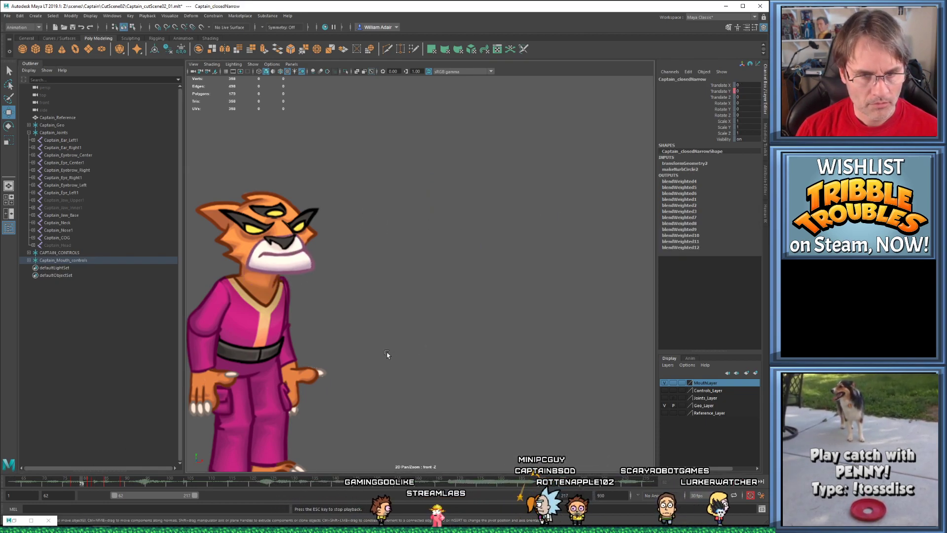
pyautogui.press('Escape')
pyautogui.click(94, 483)
pyautogui.moveTo(96, 485)
pyautogui.mouseDown()
pyautogui.moveTo(123, 488)
pyautogui.moveTo(78, 489)
pyautogui.moveTo(117, 492)
pyautogui.moveTo(107, 490)
pyautogui.mouseUp()
pyautogui.hotkey('alt', 'v')
pyautogui.hotkey('alt', 'v')
# Key all mouth controls with the current pose at frame 84 and hold the same pose at frame 87
pyautogui.moveTo(360, 179); pyautogui.dragTo(626, 267)
pyautogui.moveTo(100, 480); pyautogui.dragTo(153, 483)
pyautogui.hotkey('alt', 'v')
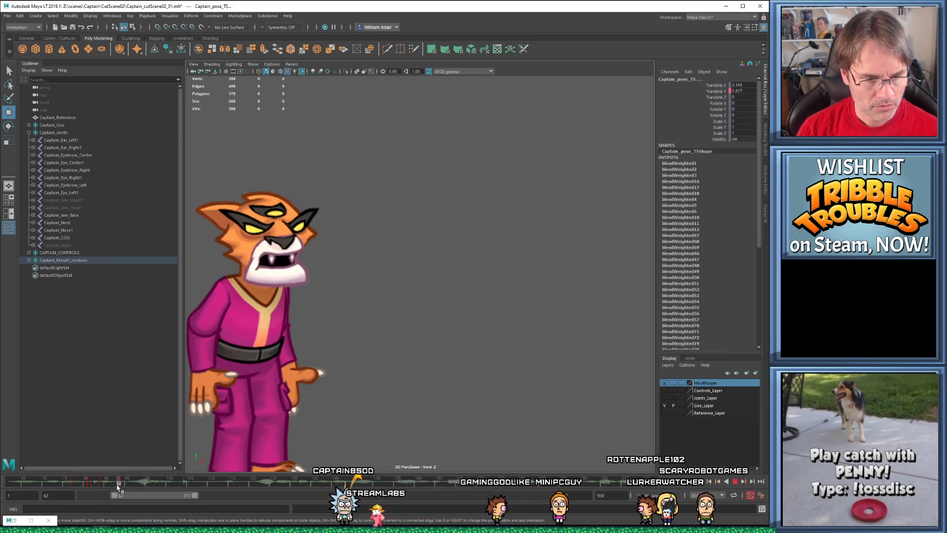
pyautogui.click(101, 486)
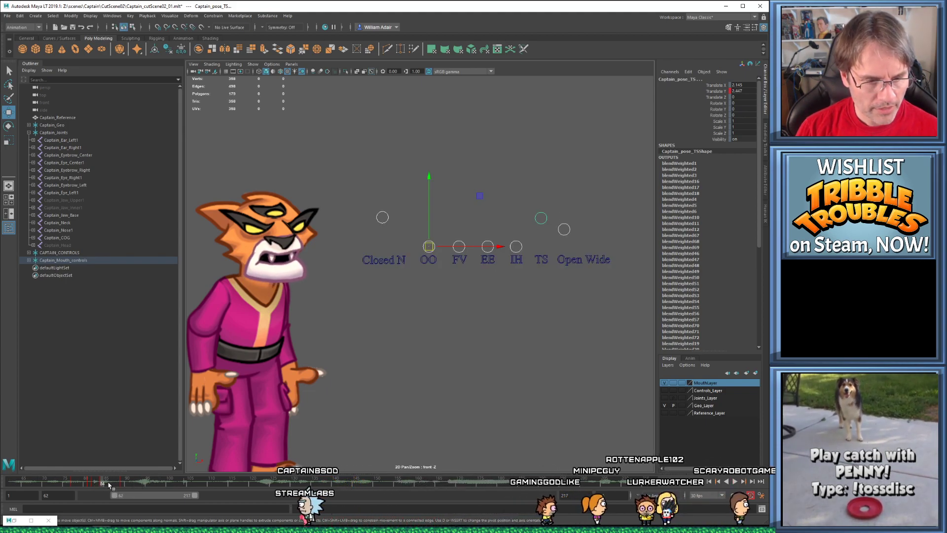
pyautogui.hotkey('ctrl', 'z')
pyautogui.moveTo(98, 480)
pyautogui.mouseDown()
pyautogui.moveTo(131, 482)
pyautogui.moveTo(97, 487)
pyautogui.moveTo(108, 485)
pyautogui.mouseUp()
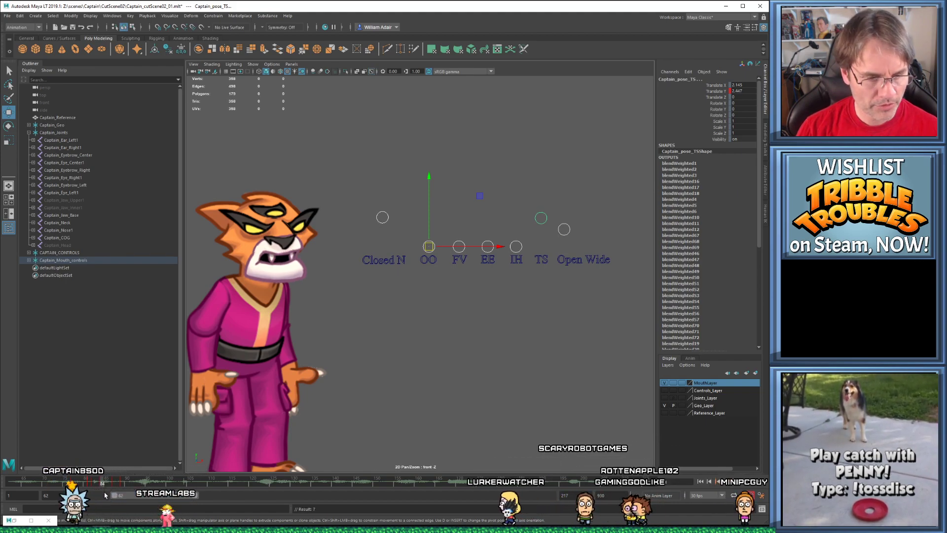
pyautogui.press('.')
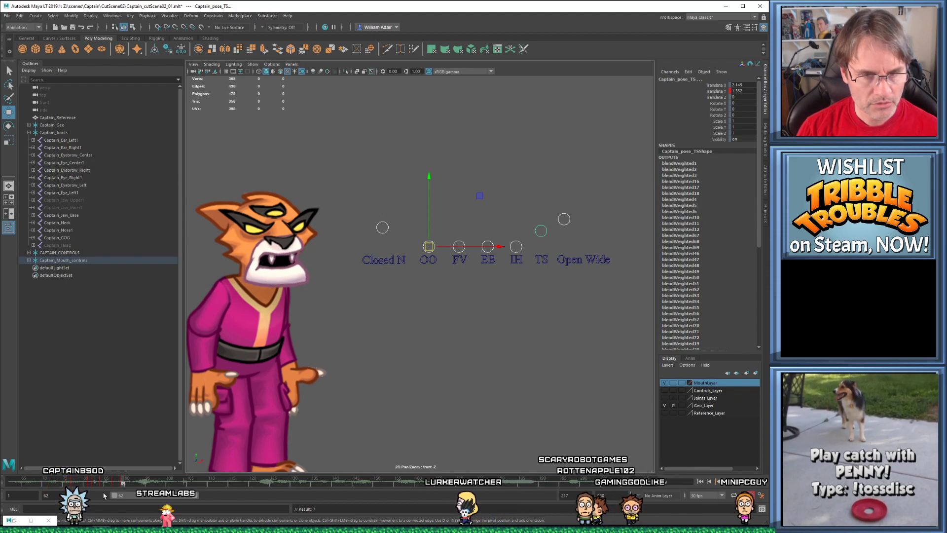
pyautogui.hotkey('alt', 'v')
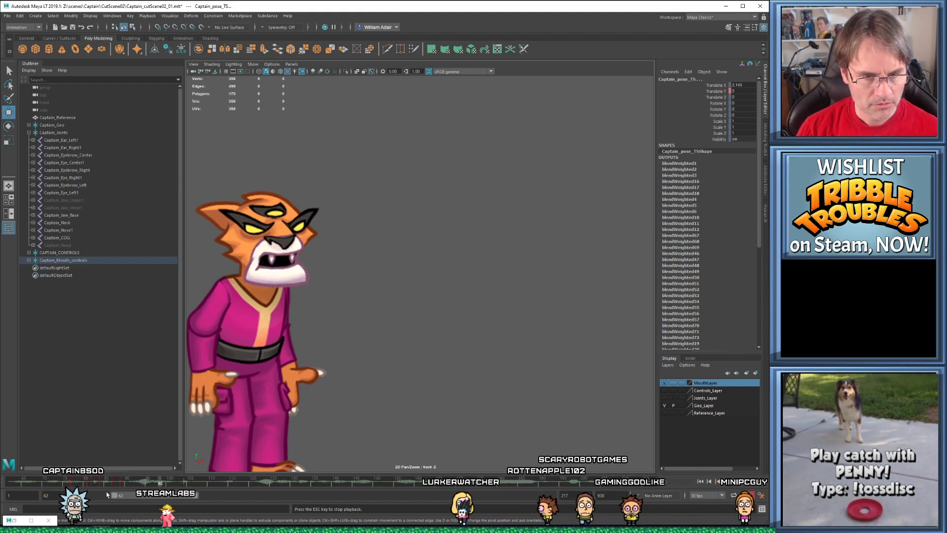
pyautogui.moveTo(71, 488); pyautogui.dragTo(103, 484)
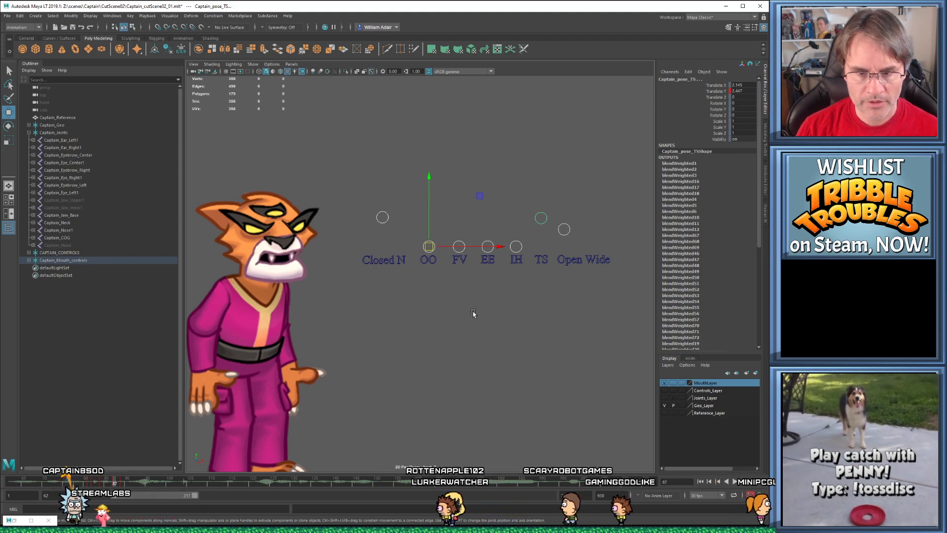
# Raise Closed N to about Translate Y 2.9 at frame 84 and compare the TS and Open Wide keys up to frame 87
pyautogui.press(',')
pyautogui.click(382, 212)
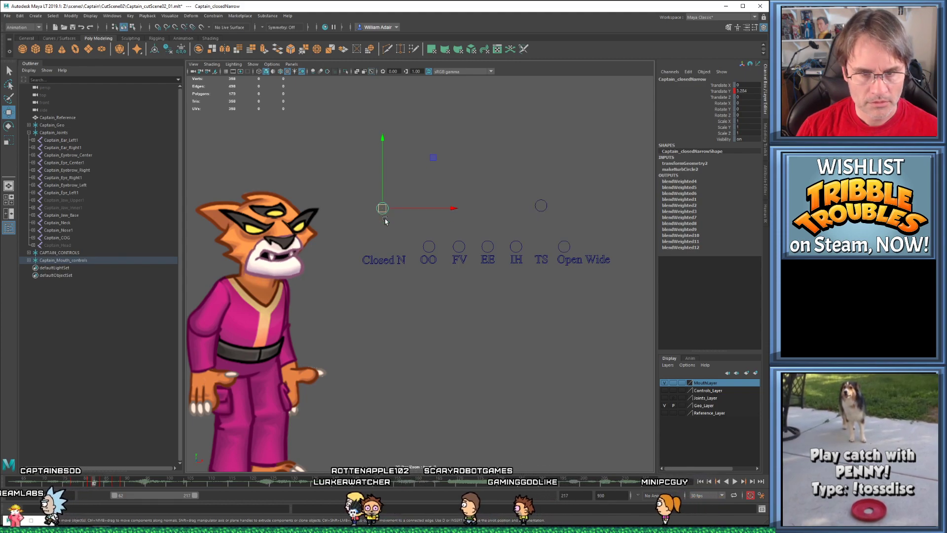
pyautogui.press('.')
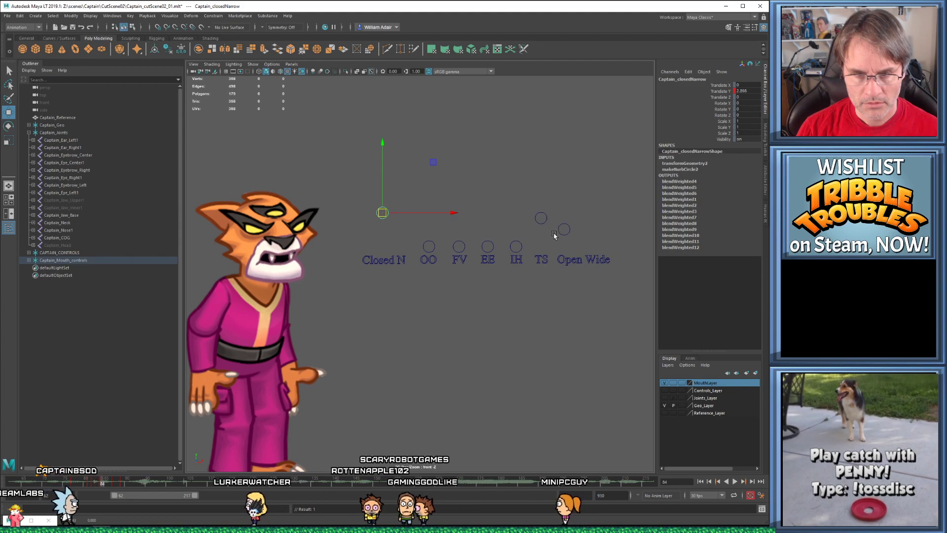
pyautogui.click(542, 218)
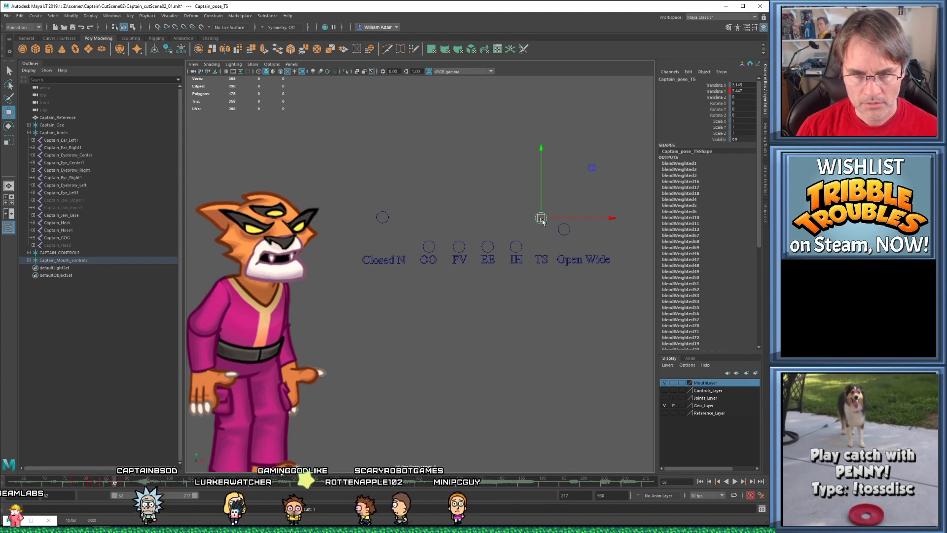
pyautogui.click(568, 234)
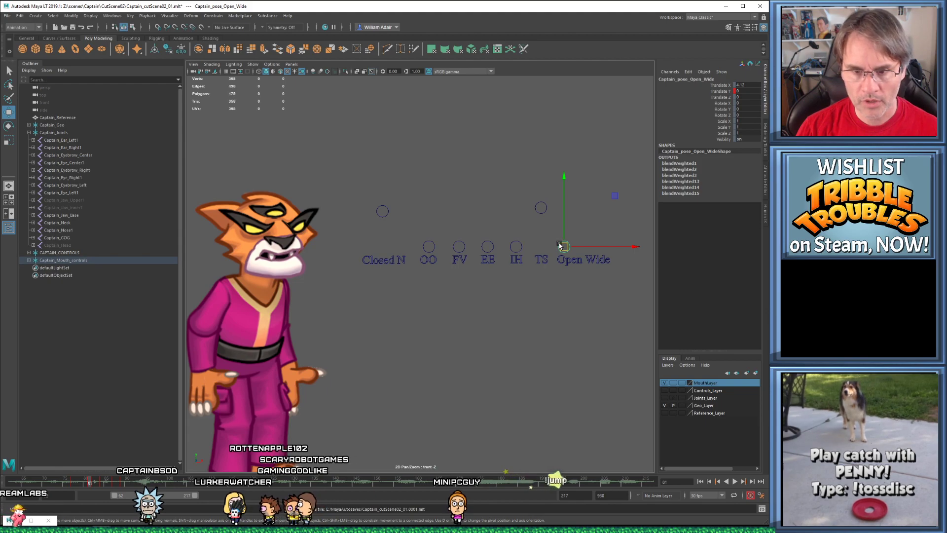
pyautogui.moveTo(564, 231); pyautogui.dragTo(564, 230)
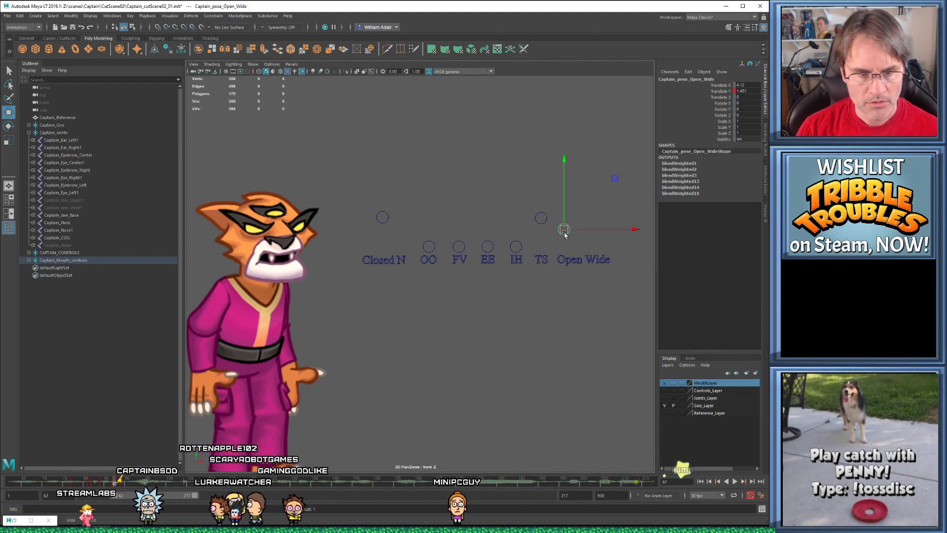
# Play back the line and step back through the mouth keys to frame 81
pyautogui.hotkey('alt', 'shift', 'v')
pyautogui.hotkey('alt', 'v')
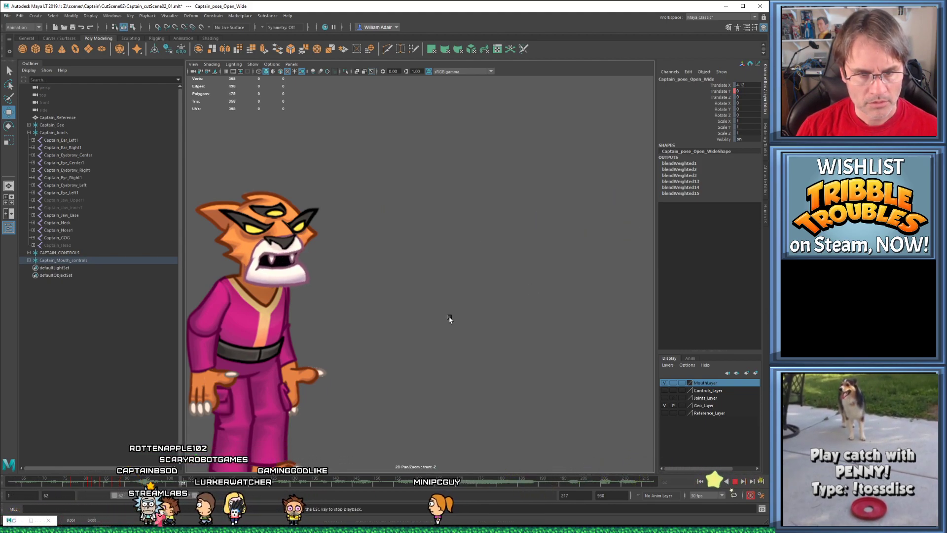
pyautogui.hotkey('alt', 'v')
pyautogui.moveTo(90, 482)
pyautogui.mouseDown()
pyautogui.moveTo(105, 484)
pyautogui.moveTo(40, 485)
pyautogui.moveTo(121, 492)
pyautogui.moveTo(110, 493)
pyautogui.mouseUp()
pyautogui.press('Escape')
pyautogui.press(',')
pyautogui.press(',')
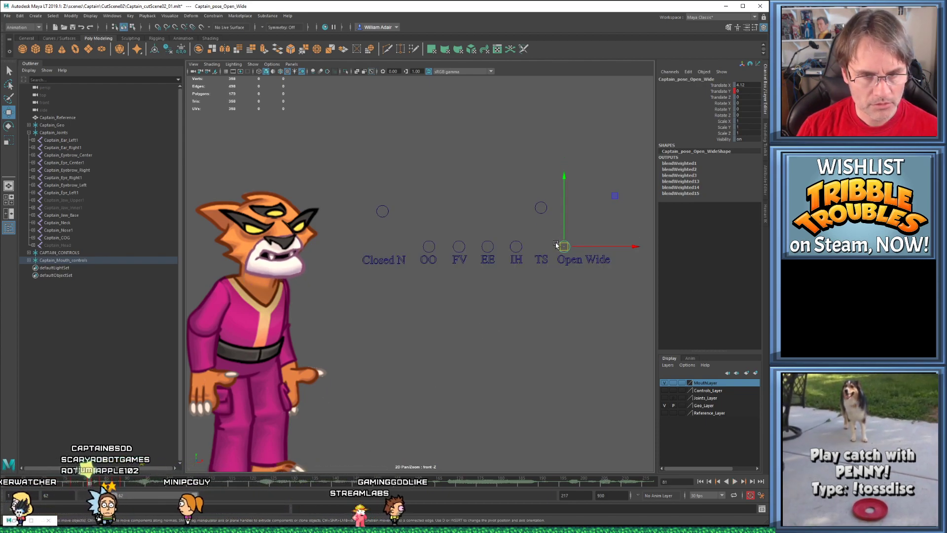
# Lower Open Wide to Translate Y 0.902 at frame 84 and compare the mouth with the frame 82 key
pyautogui.press('.')
pyautogui.press('.')
pyautogui.press('.')
pyautogui.press(',')
pyautogui.press(',')
pyautogui.press('.')
pyautogui.press('.')
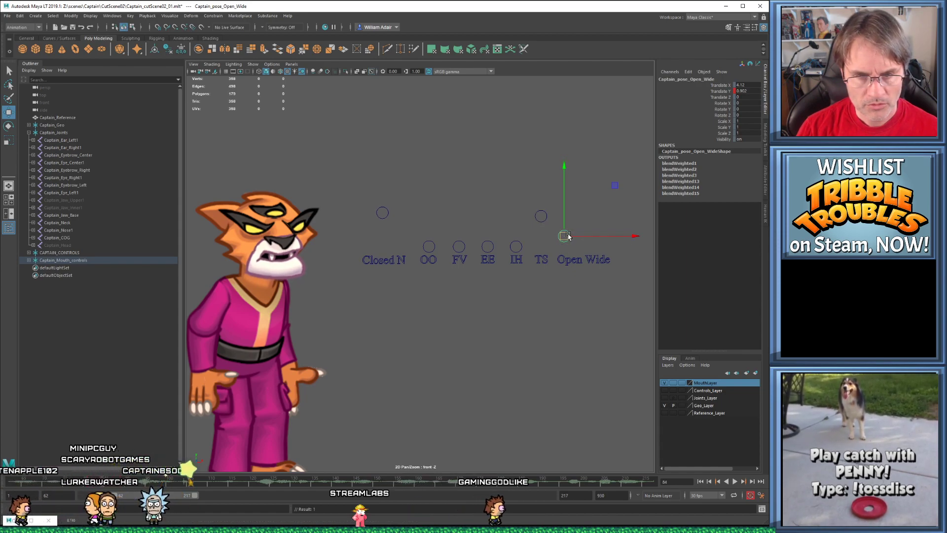
pyautogui.press(',')
pyautogui.press(',')
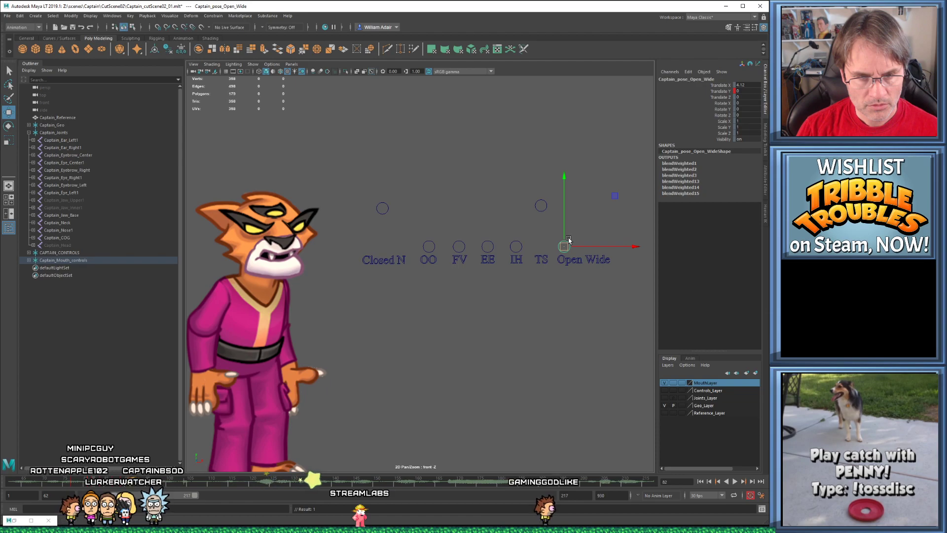
# Lower Open Wide to about Translate Y 0.86 at frame 87 and play back the line
pyautogui.press('.')
pyautogui.press('.')
pyautogui.press('.')
pyautogui.press('.')
pyautogui.press('.')
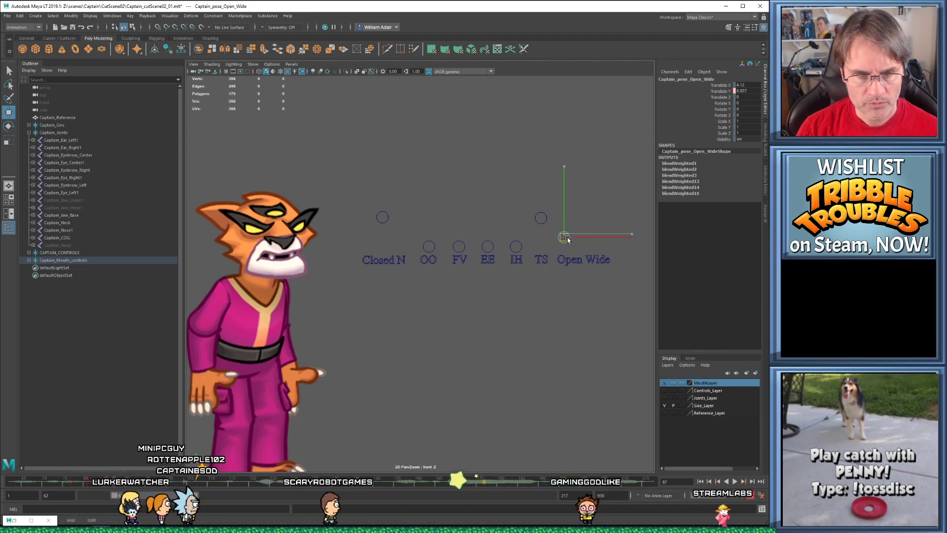
pyautogui.hotkey('alt', 'v')
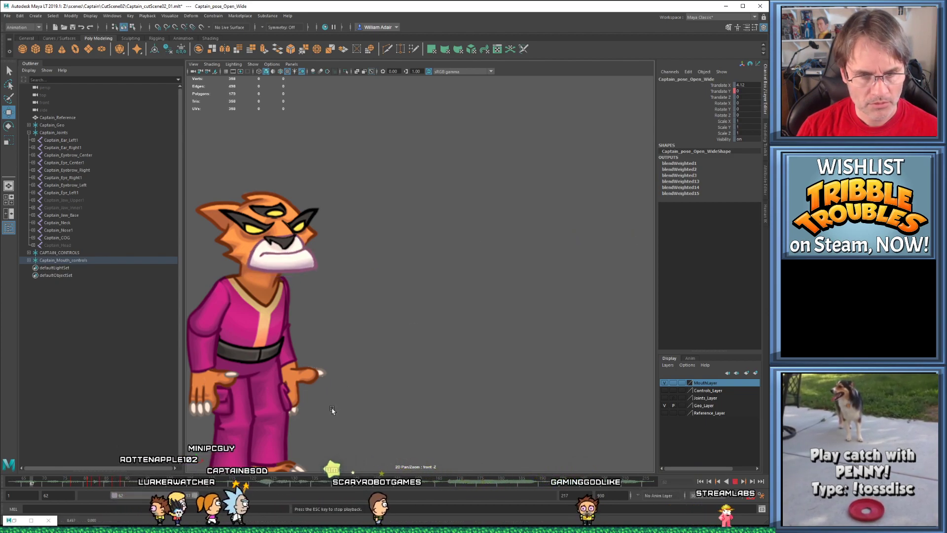
pyautogui.hotkey('alt', 'v')
pyautogui.hotkey('alt', 'shift', 'v')
pyautogui.hotkey('alt', 'v')
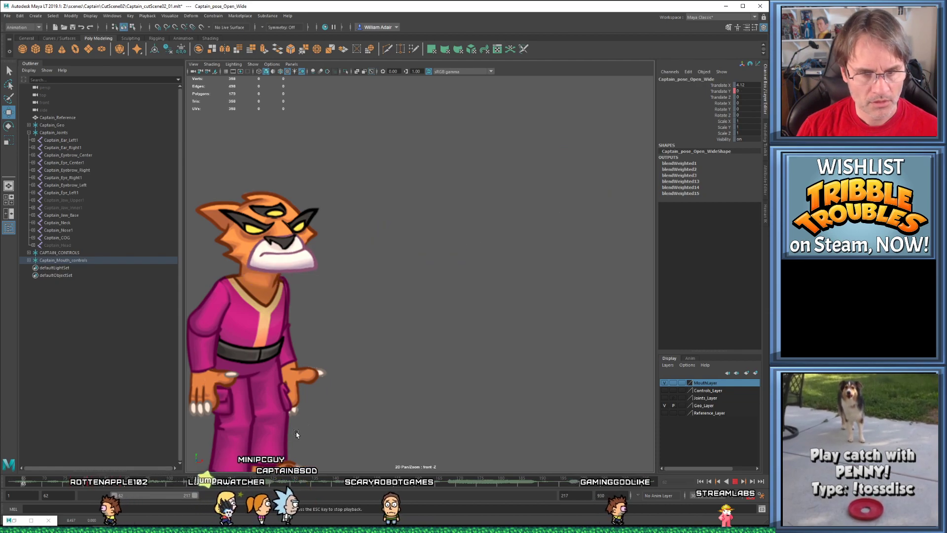
pyautogui.hotkey('alt', 'v')
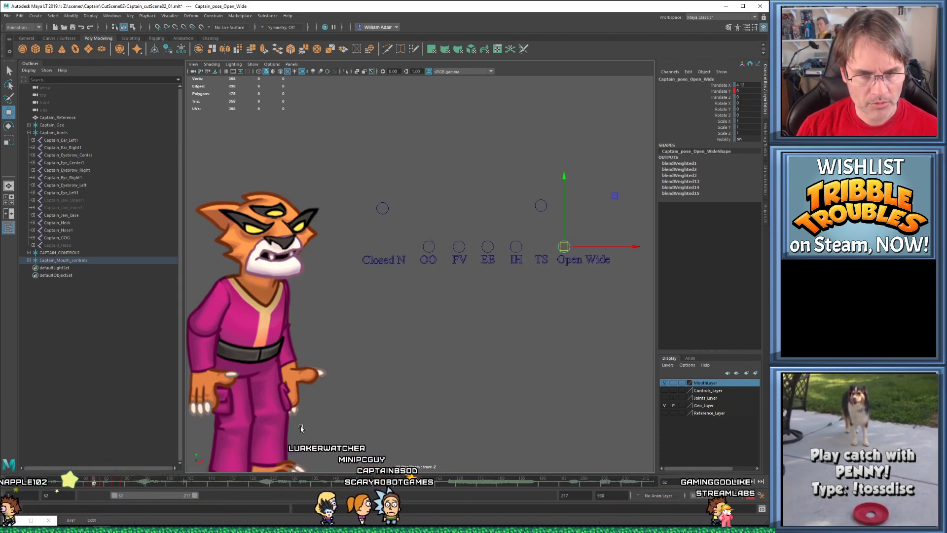
# Raise the TS control to Translate Y 3.027 at frame 84 and play back the line
pyautogui.click(541, 215)
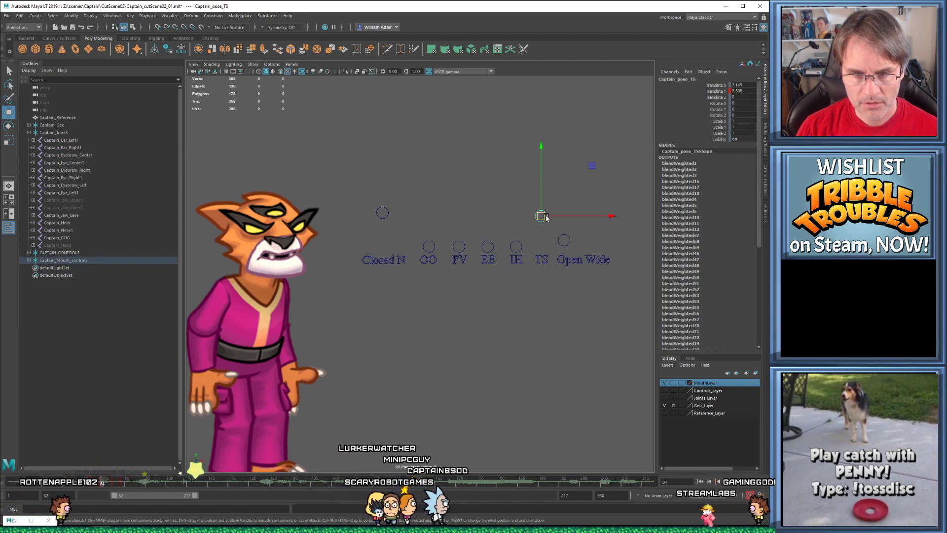
pyautogui.press(',')
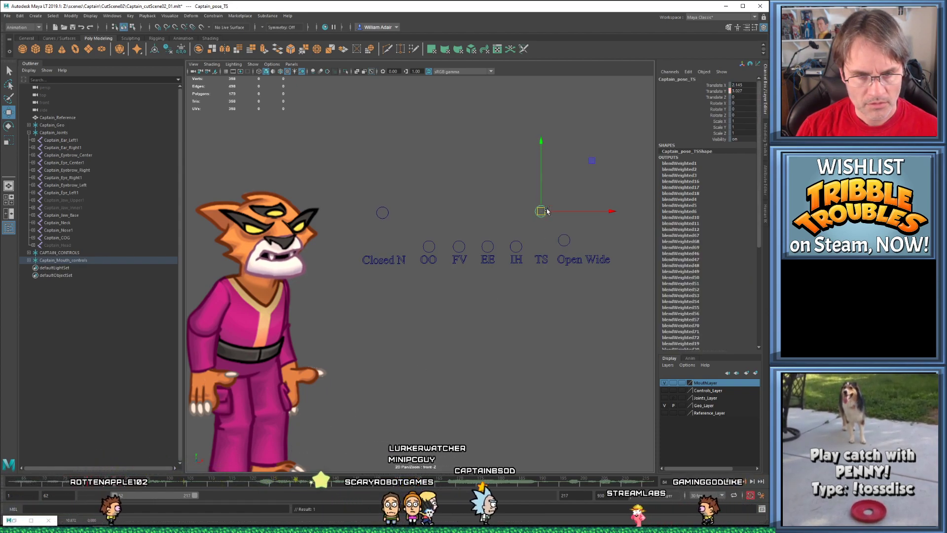
pyautogui.hotkey('alt', 'v')
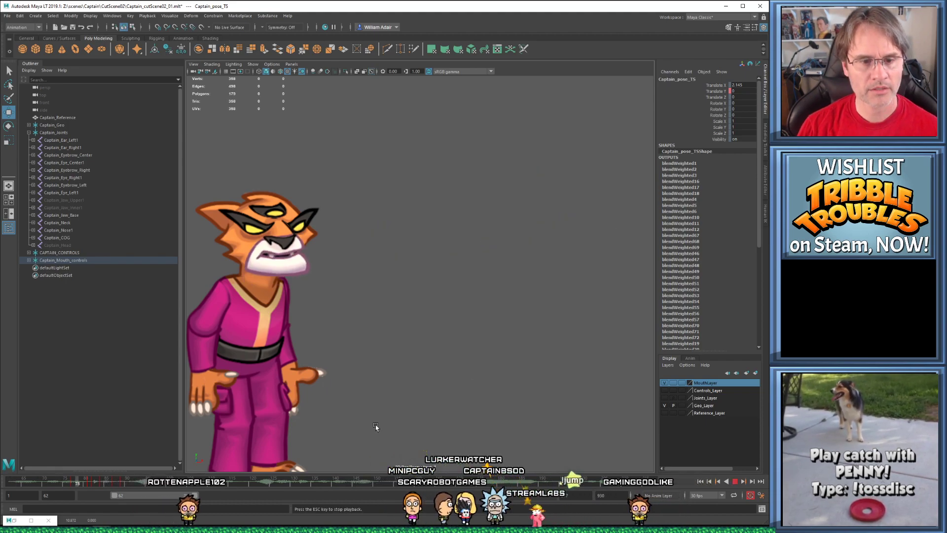
pyautogui.hotkey('alt', 'v')
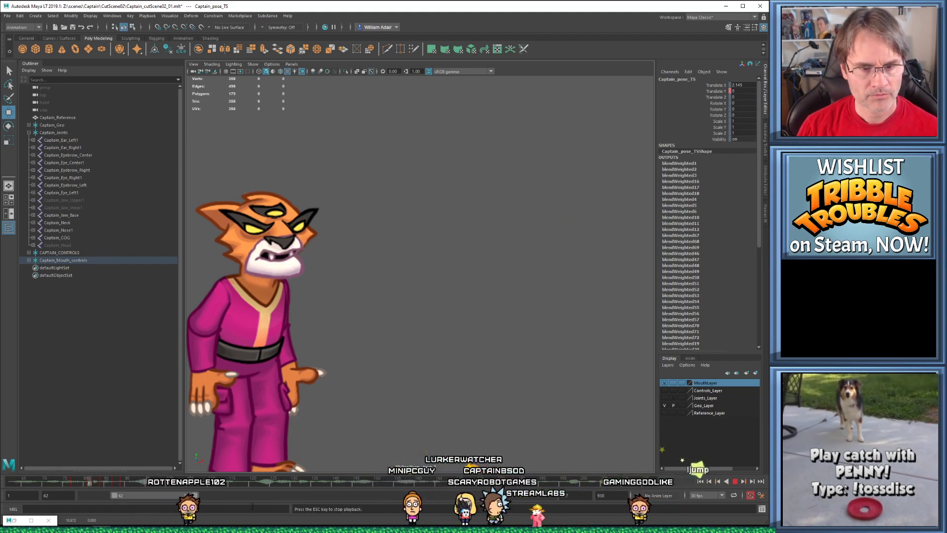
pyautogui.hotkey('alt', 'v')
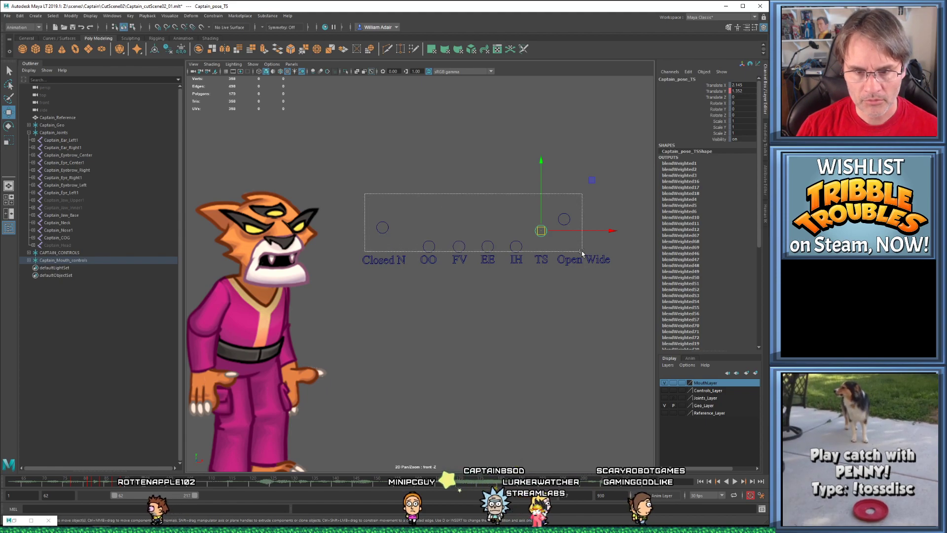
# Widen the mouth at about frame 94 by raising Open Wide to Translate Y 3.123 and lowering Closed N to 0.064
pyautogui.click(572, 281)
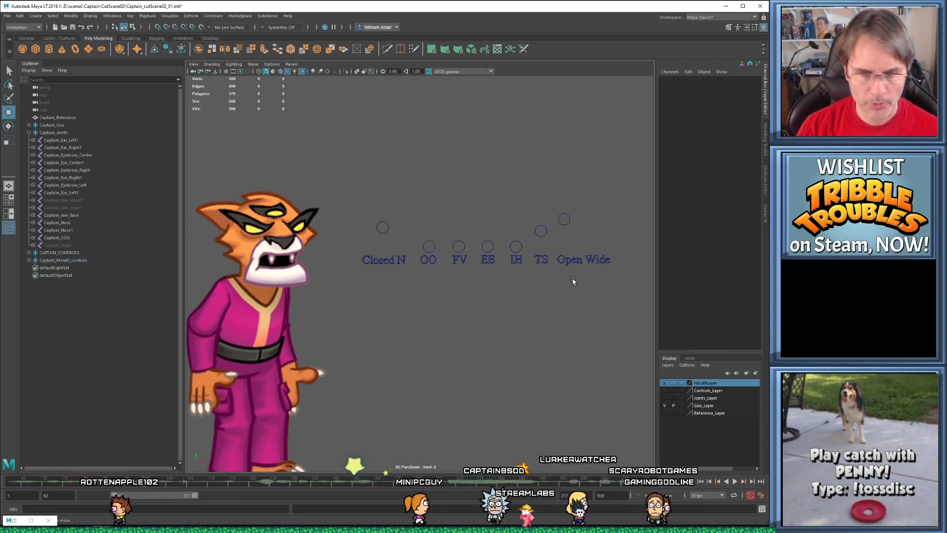
pyautogui.click(565, 218)
pyautogui.moveTo(571, 228); pyautogui.dragTo(567, 211)
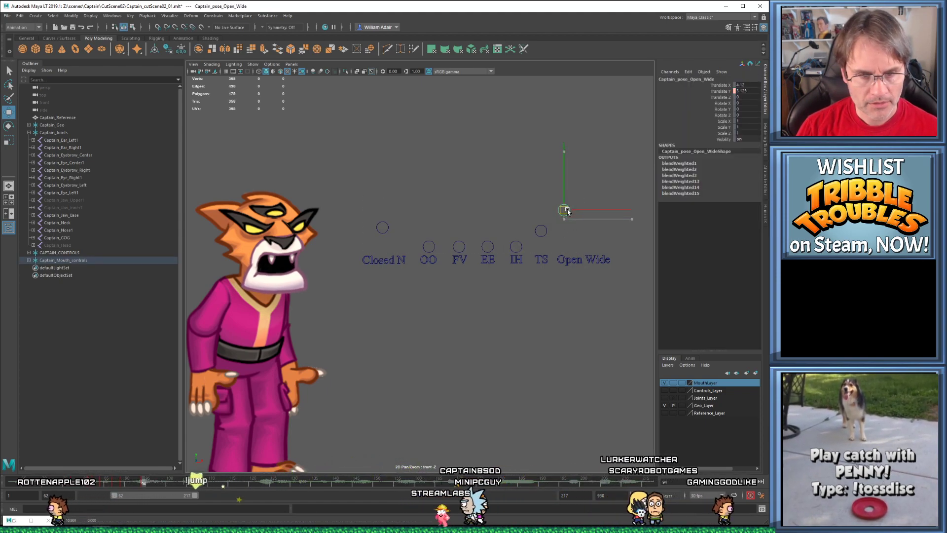
pyautogui.click(380, 228)
pyautogui.moveTo(381, 228); pyautogui.dragTo(384, 244)
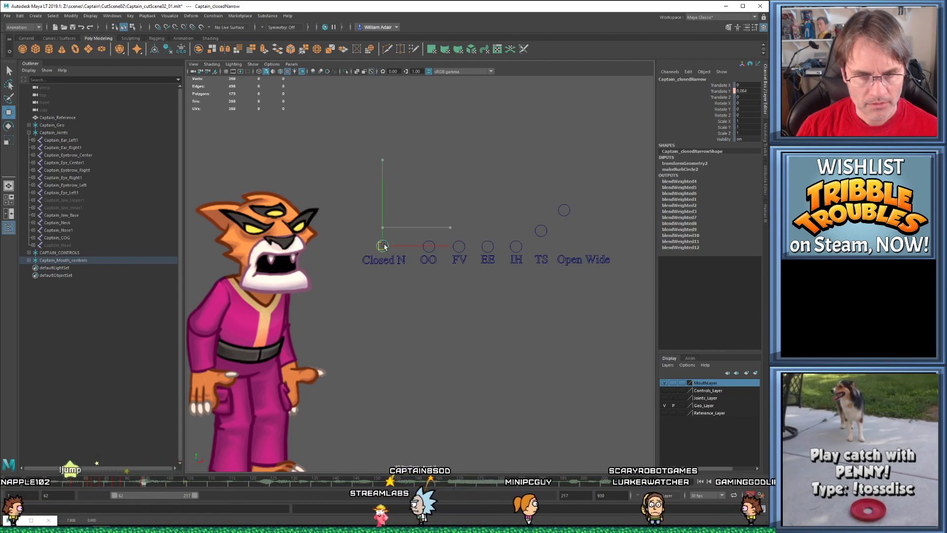
pyautogui.moveTo(383, 246); pyautogui.dragTo(383, 237)
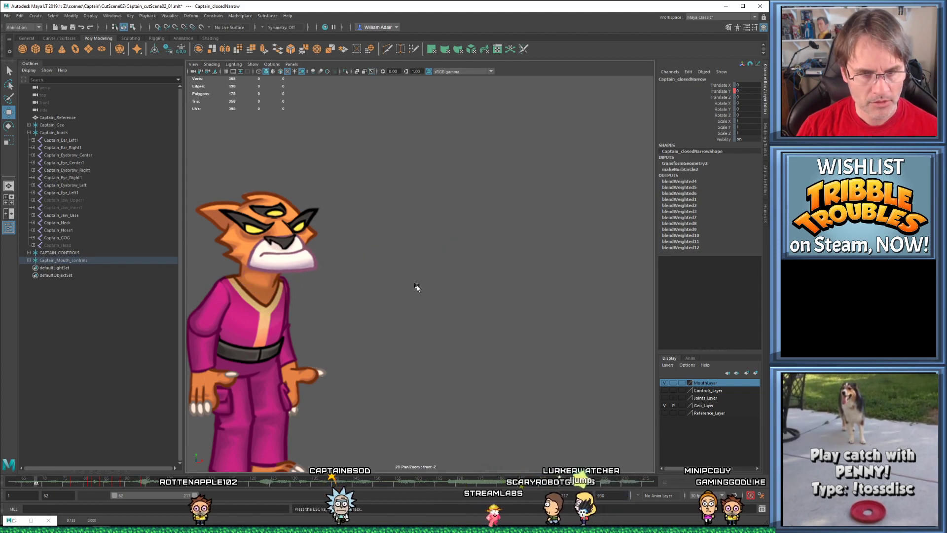
# Key all mouth controls at about frame 94 and set TS and Open Wide to Translate Y 0 at frame 96
pyautogui.moveTo(99, 483); pyautogui.dragTo(152, 486)
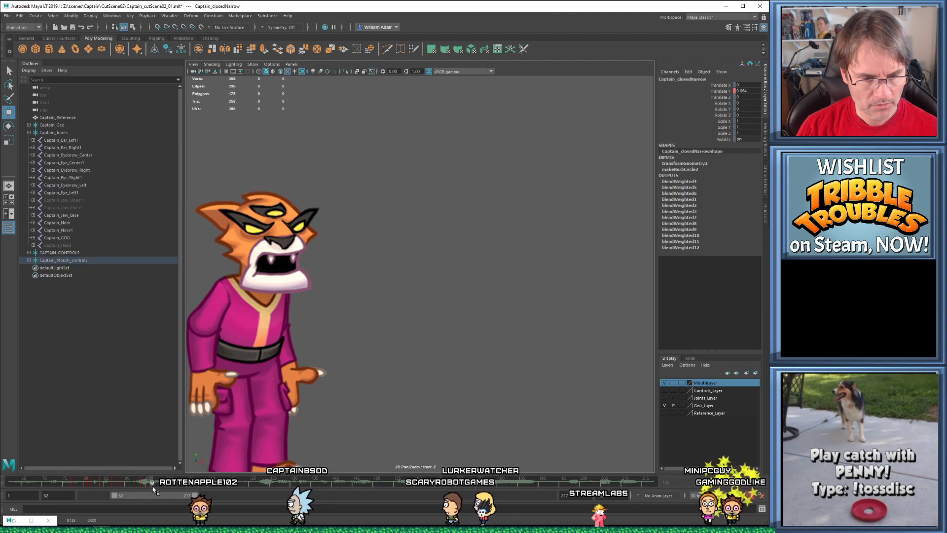
pyautogui.moveTo(353, 173); pyautogui.dragTo(581, 248)
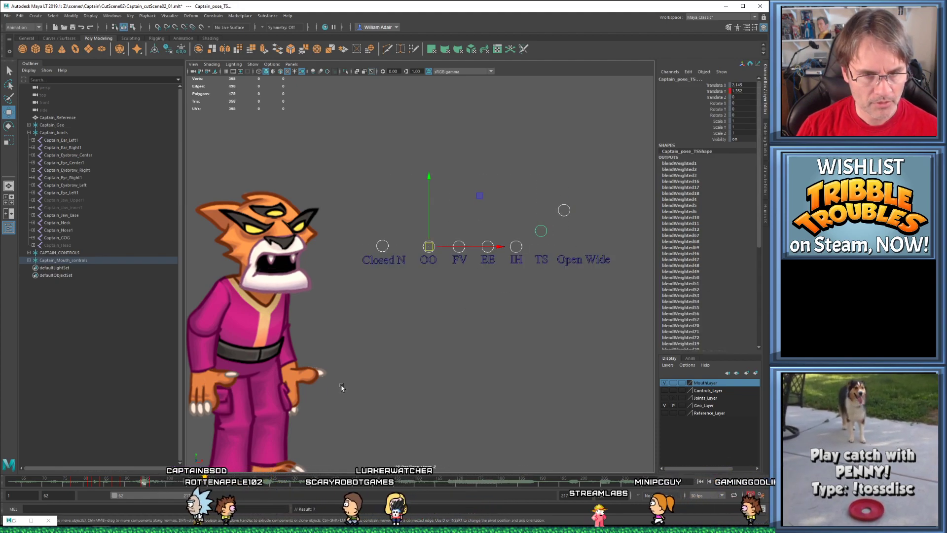
pyautogui.moveTo(535, 188); pyautogui.dragTo(560, 399)
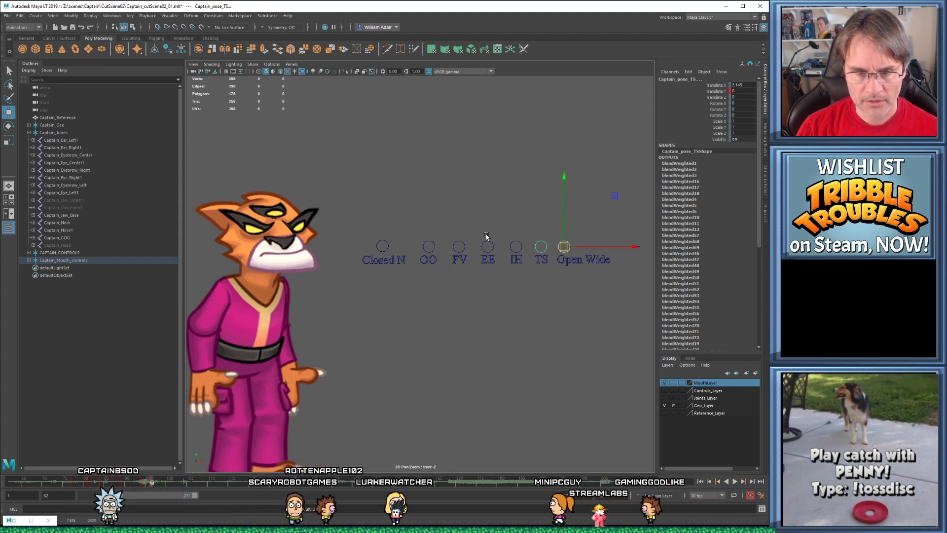
# Shape the mouth at frame 96 by raising FV and setting Open Wide to Translate Y 0.803, leaving Closed N at 0
pyautogui.click(459, 246)
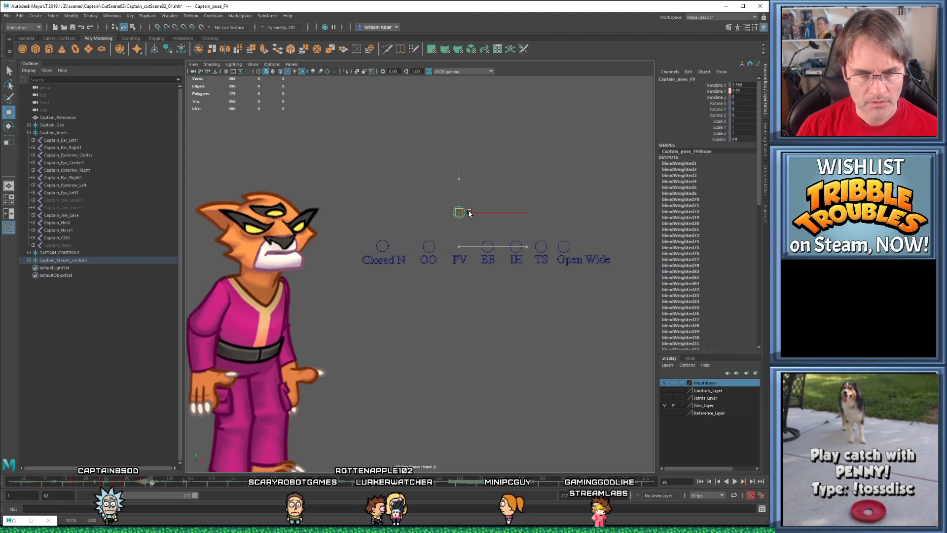
pyautogui.click(380, 244)
pyautogui.moveTo(383, 246); pyautogui.dragTo(385, 232)
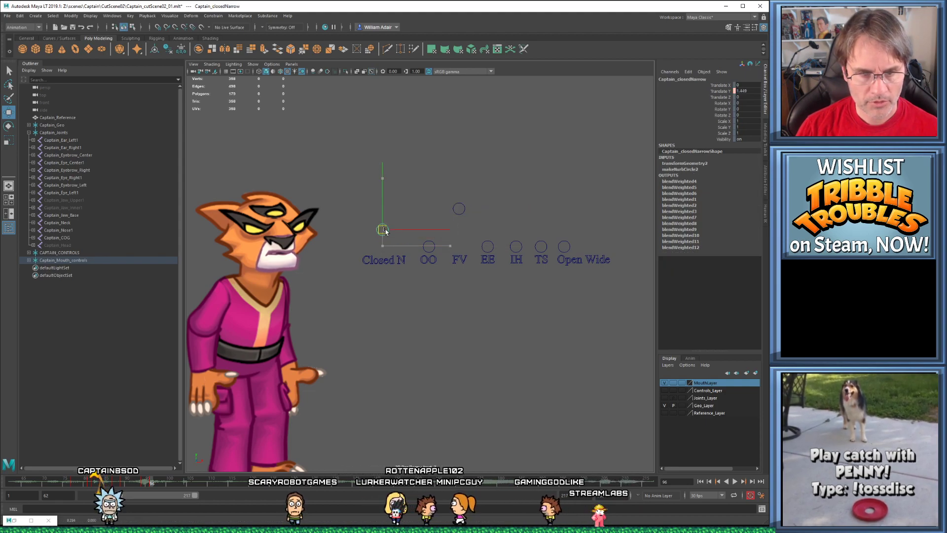
pyautogui.click(564, 246)
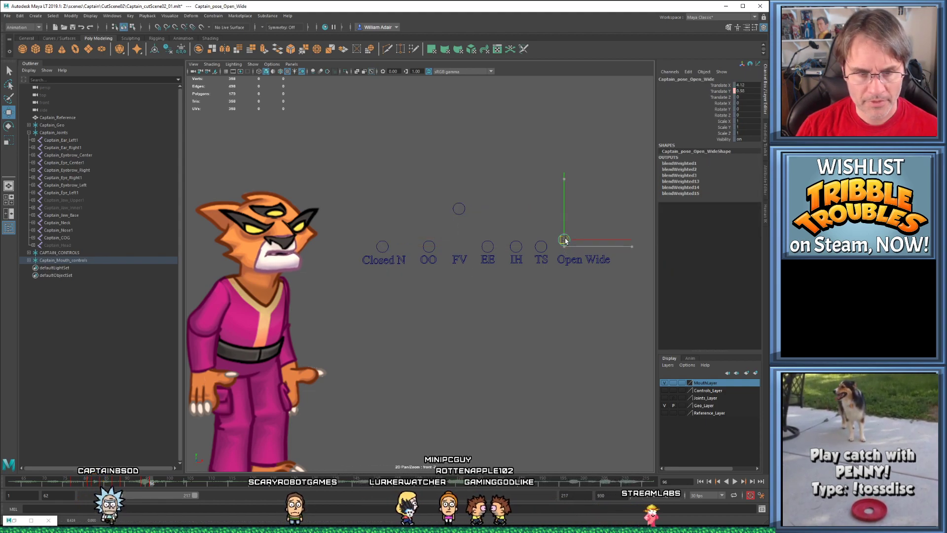
pyautogui.press(',')
pyautogui.press('.')
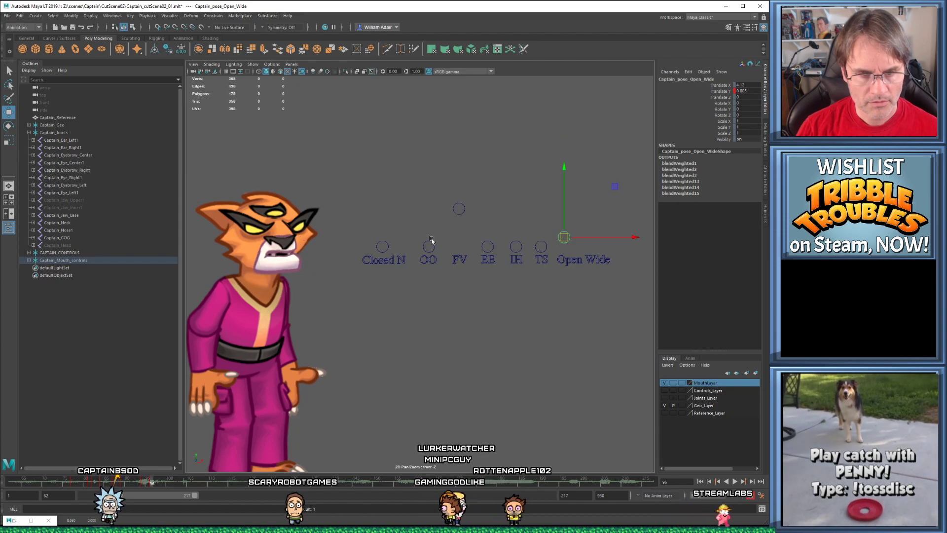
# Lower FV slightly, raise Open Wide to Translate Y 1.417 at frame 96, and play back the line
pyautogui.moveTo(486, 231); pyautogui.dragTo(486, 230)
pyautogui.click(467, 209)
pyautogui.click(458, 210)
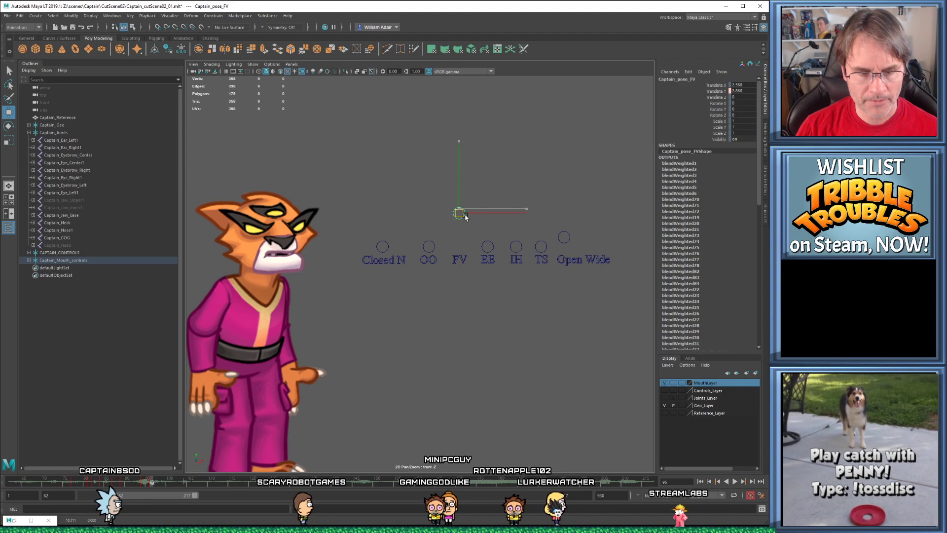
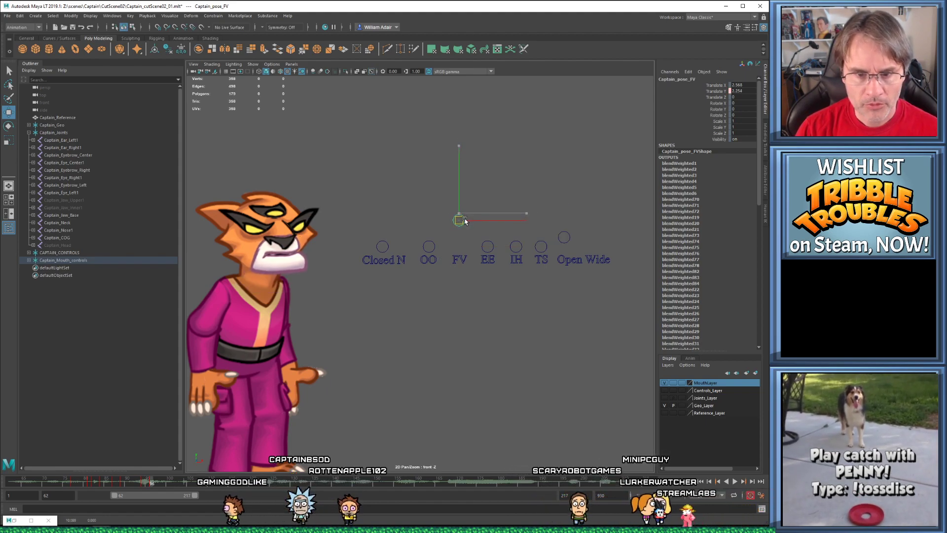
pyautogui.moveTo(467, 270)
pyautogui.mouseDown(button='middle')
pyautogui.moveTo(469, 194)
pyautogui.moveTo(472, 263)
pyautogui.mouseUp(button='middle')
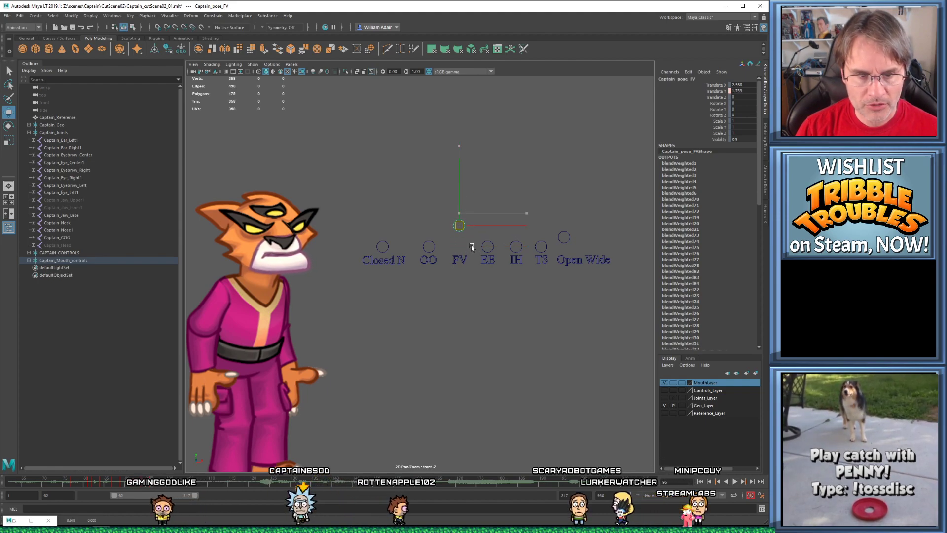
pyautogui.click(564, 234)
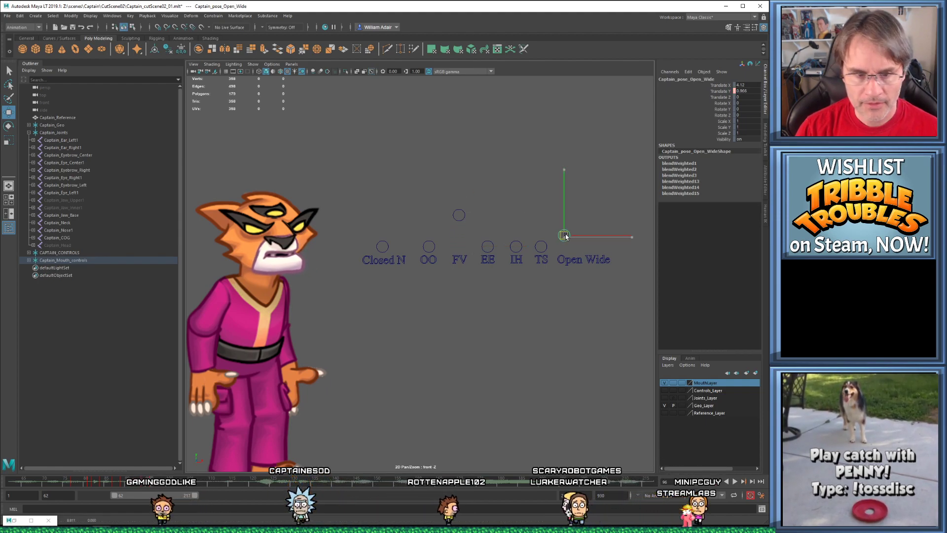
pyautogui.press(',')
pyautogui.press(',')
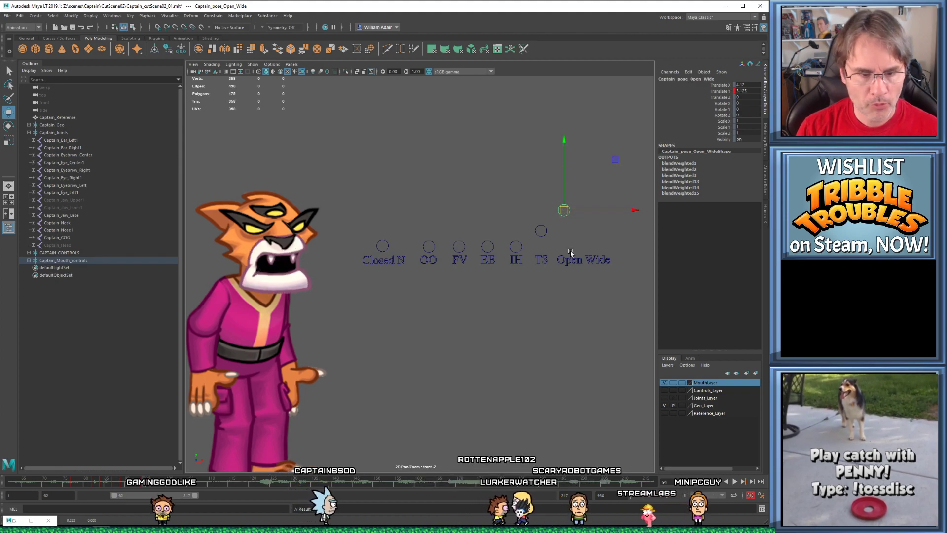
pyautogui.hotkey('alt', 'v')
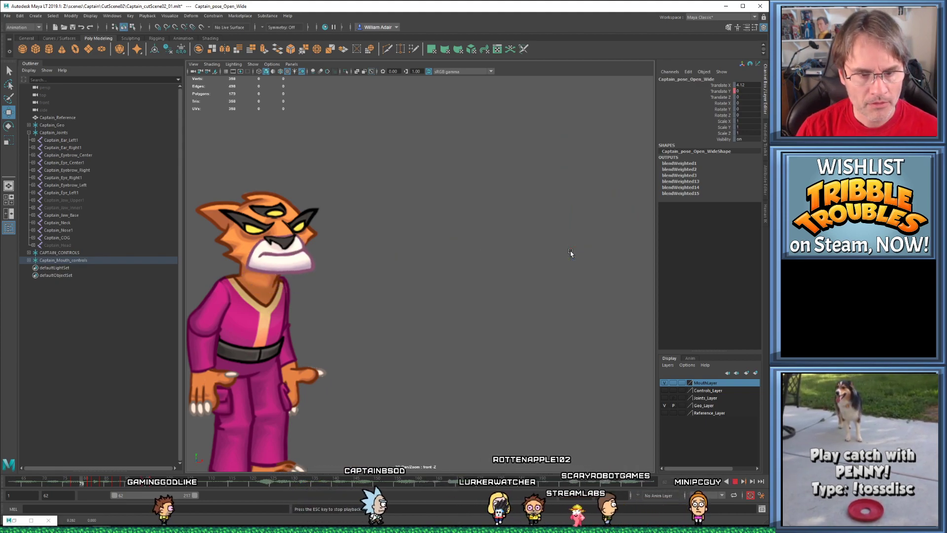
pyautogui.press('Escape')
# Select all the mouth controls and review the mouth motion around frames 94 to 101
pyautogui.moveTo(120, 484); pyautogui.dragTo(146, 487)
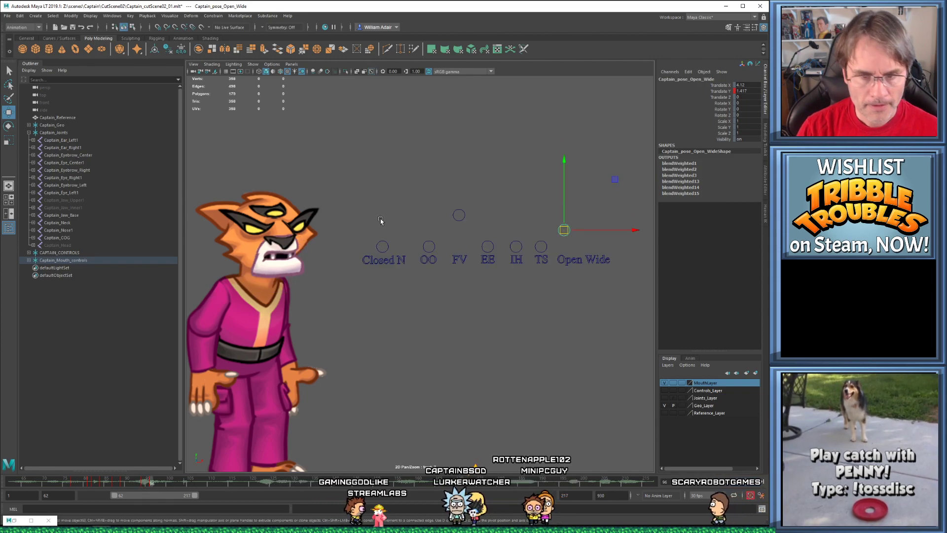
pyautogui.moveTo(577, 253); pyautogui.dragTo(577, 253)
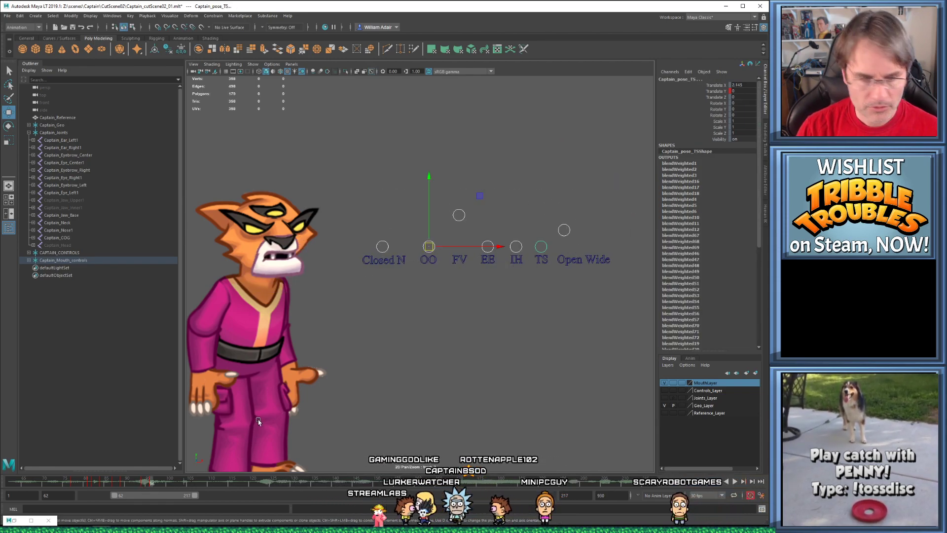
pyautogui.click(145, 484)
pyautogui.click(142, 484)
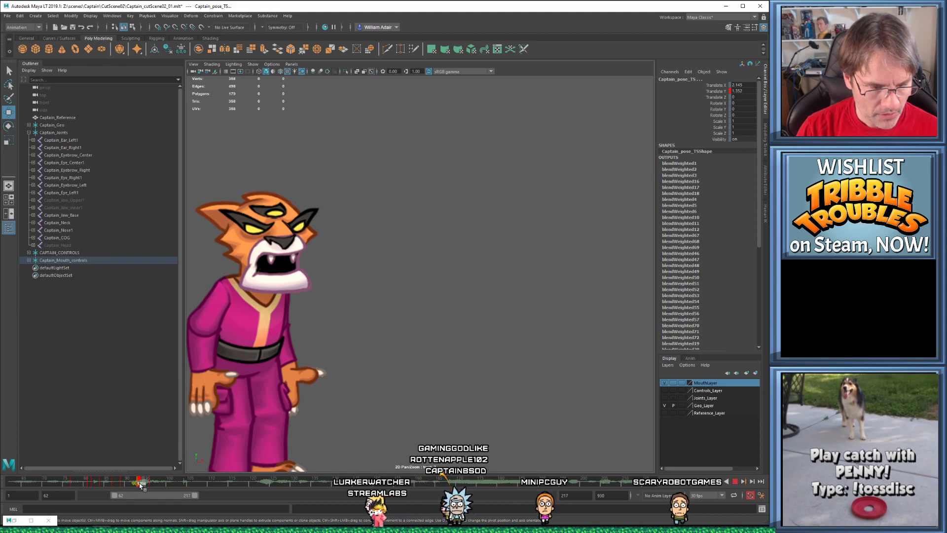
pyautogui.click(170, 483)
pyautogui.hotkey('alt', 'shift', 'v')
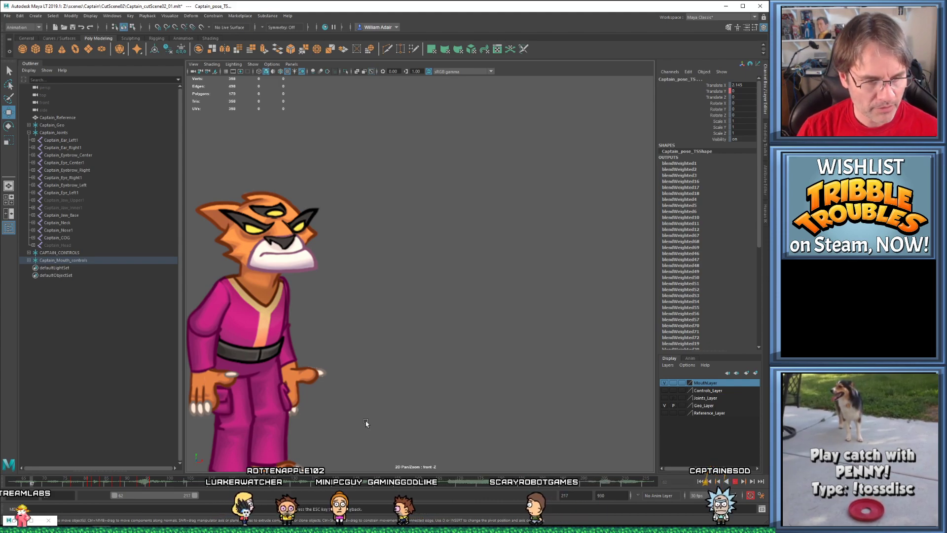
# Replay the line from frame 62 and examine the mouth poses around frames 77 to 81
pyautogui.hotkey('alt', 'v')
pyautogui.hotkey('alt', 'v')
pyautogui.moveTo(89, 484)
pyautogui.mouseDown()
pyautogui.moveTo(83, 490)
pyautogui.moveTo(100, 486)
pyautogui.moveTo(70, 489)
pyautogui.mouseUp()
pyautogui.hotkey('alt', 'v')
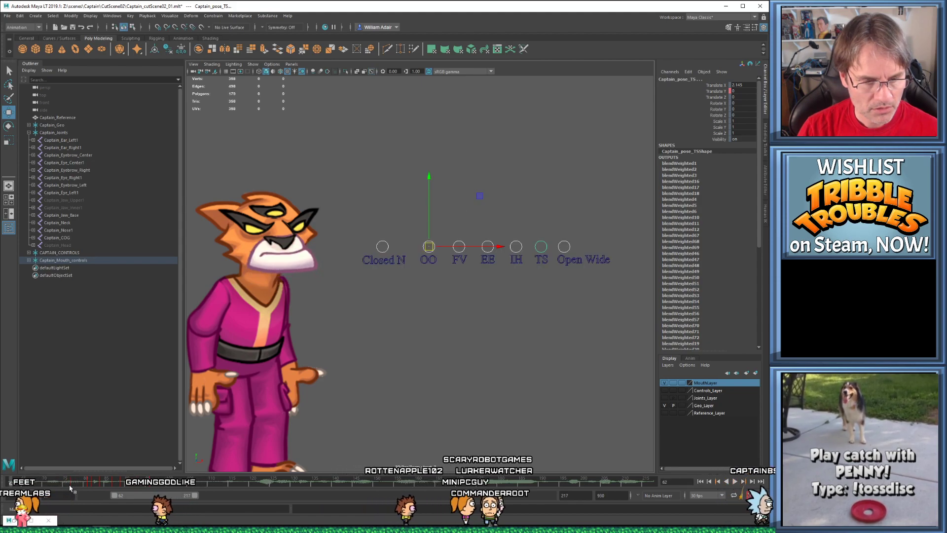
pyautogui.hotkey('alt', 'v')
pyautogui.moveTo(71, 488)
pyautogui.mouseDown()
pyautogui.moveTo(107, 486)
pyautogui.moveTo(88, 486)
pyautogui.mouseUp()
pyautogui.hotkey('alt', 'v')
pyautogui.click(89, 486)
pyautogui.press(',')
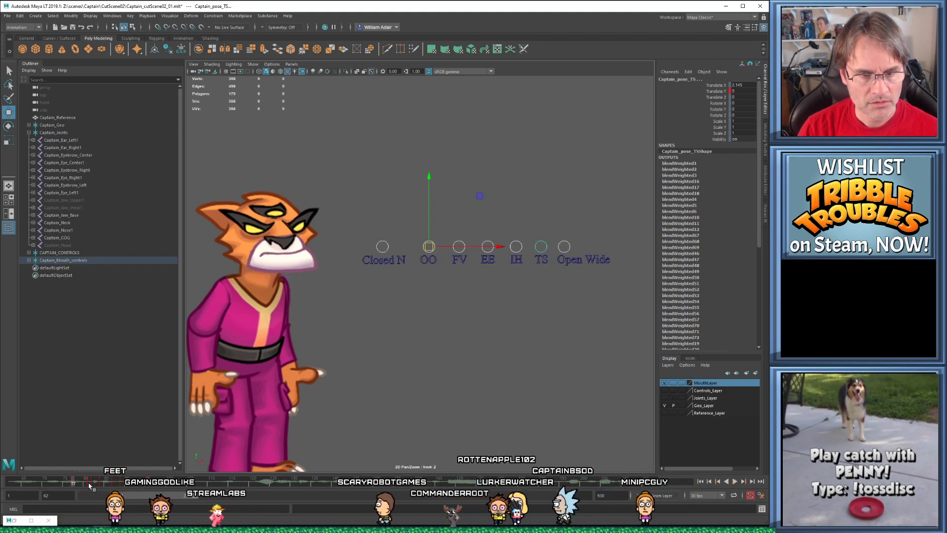
pyautogui.press('.')
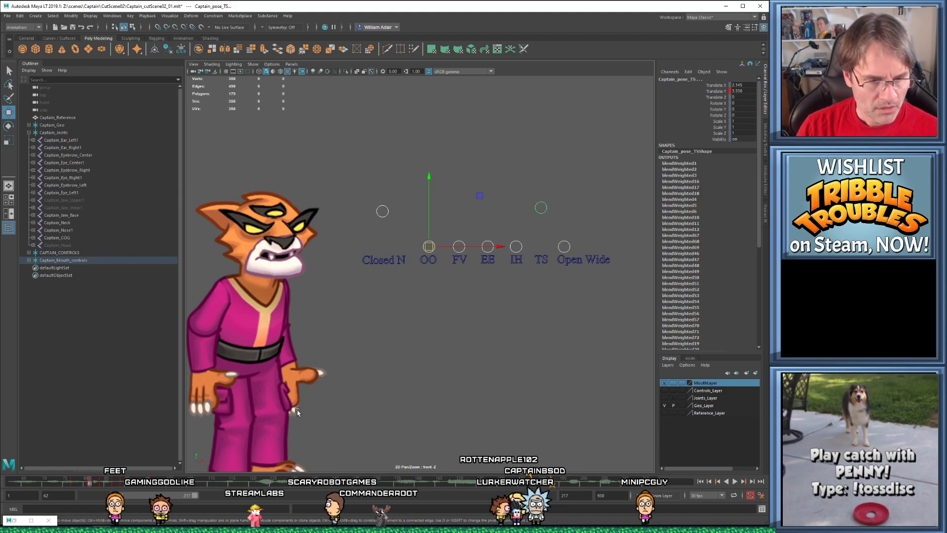
# Lower Closed N to Translate Y 0.805 at about frame 81
pyautogui.click(382, 214)
pyautogui.moveTo(382, 215); pyautogui.dragTo(385, 240)
pyautogui.hotkey('ctrl', 'z')
pyautogui.press(',')
pyautogui.press('.')
pyautogui.press('.')
pyautogui.press('.')
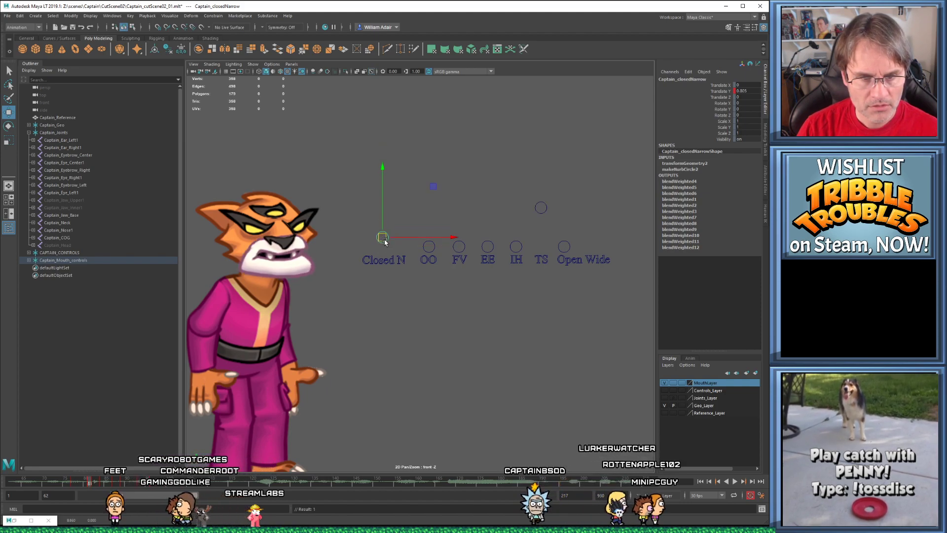
# Check the mouth keys through frame 113 and replay the section from about frame 92
pyautogui.press('.')
pyautogui.press('.')
pyautogui.press('.')
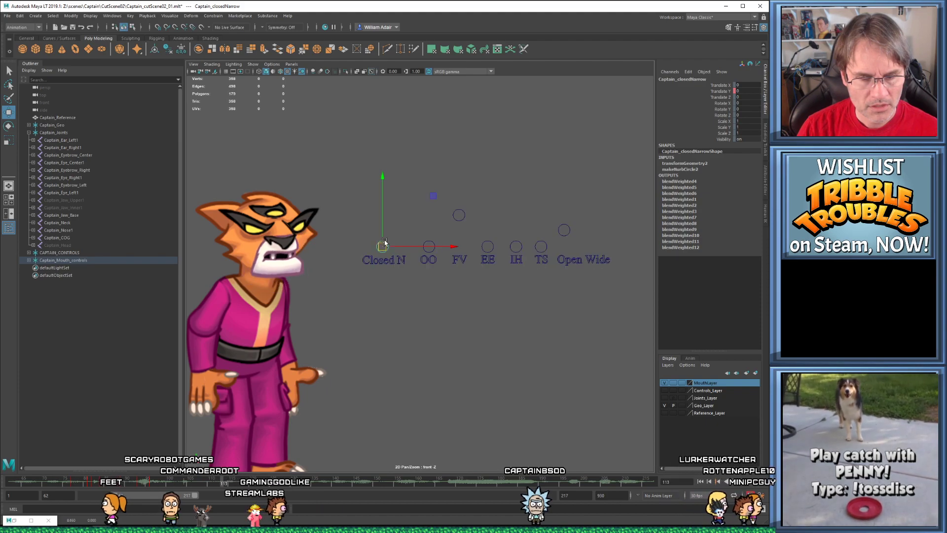
pyautogui.press(',')
pyautogui.press(',')
pyautogui.press(',')
pyautogui.hotkey('alt', 'v')
pyautogui.hotkey('alt', 'v')
pyautogui.click(135, 486)
pyautogui.hotkey('alt', 'v')
# Key all mouth controls at about frame 97, raise FV to Translate Y 2.994 and lower Open Wide slightly
pyautogui.moveTo(134, 487); pyautogui.dragTo(156, 485)
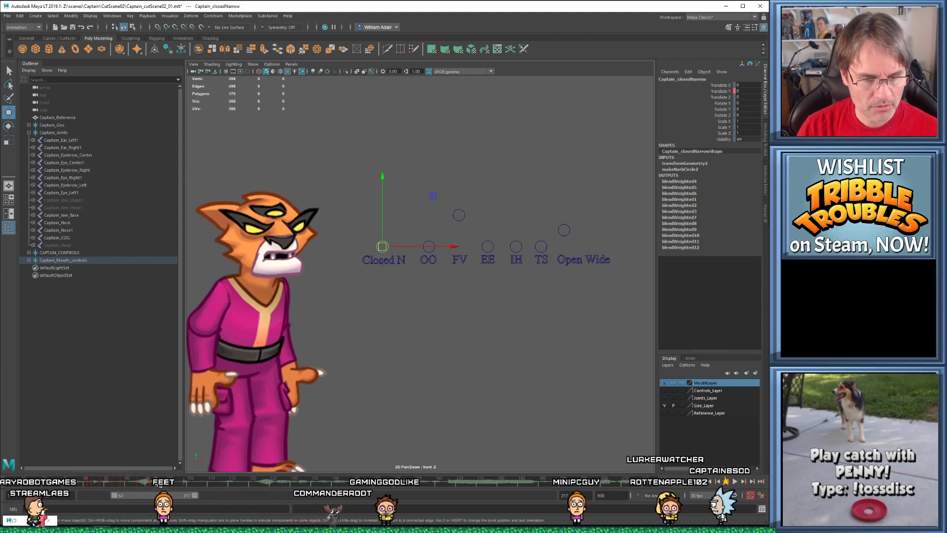
pyautogui.moveTo(355, 186); pyautogui.dragTo(583, 239)
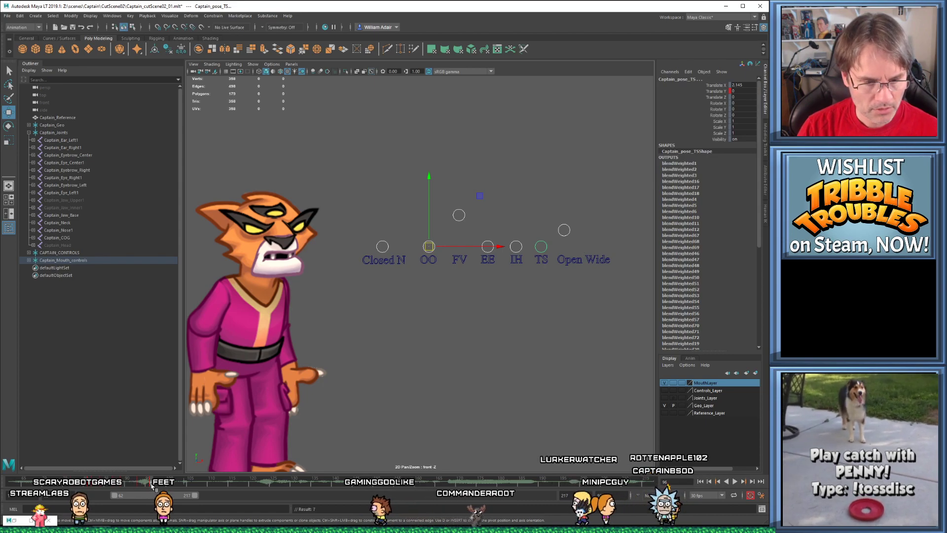
pyautogui.click(458, 216)
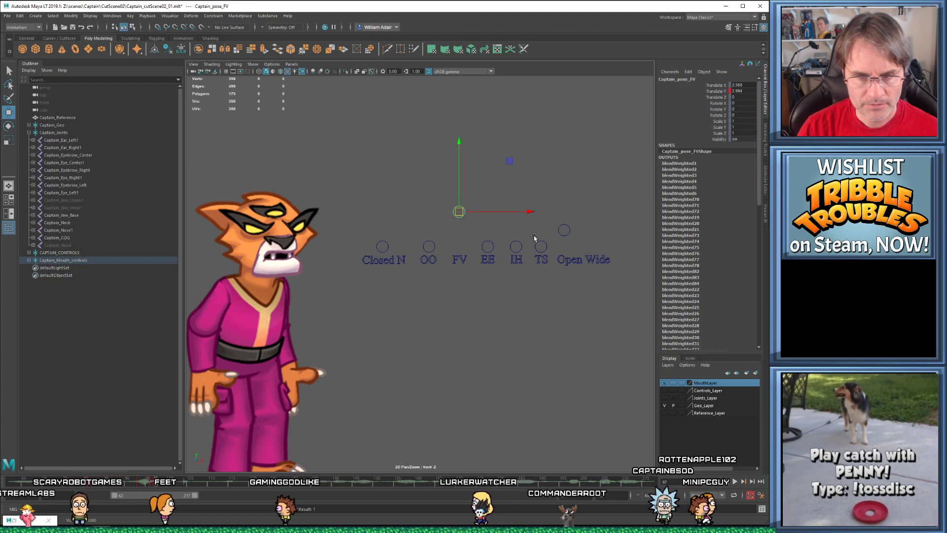
pyautogui.click(564, 231)
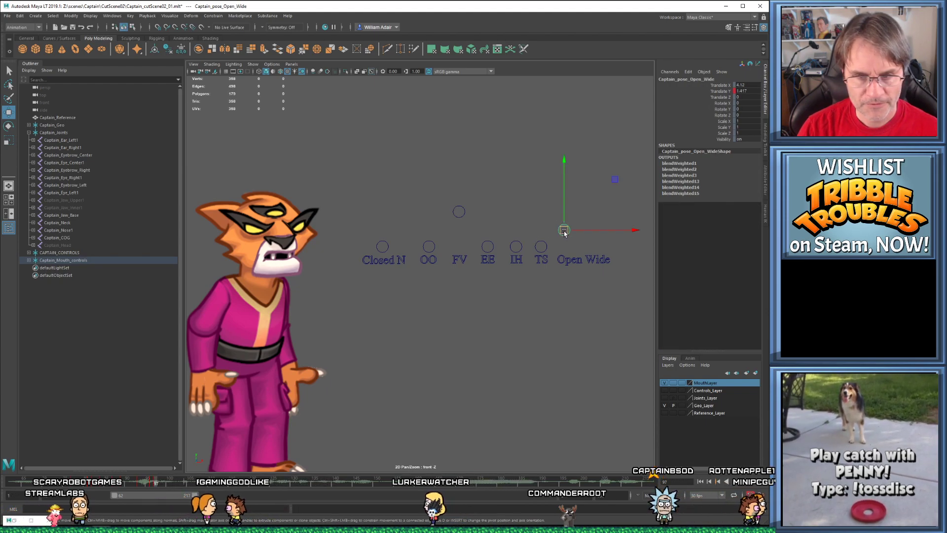
pyautogui.moveTo(564, 232); pyautogui.dragTo(565, 234)
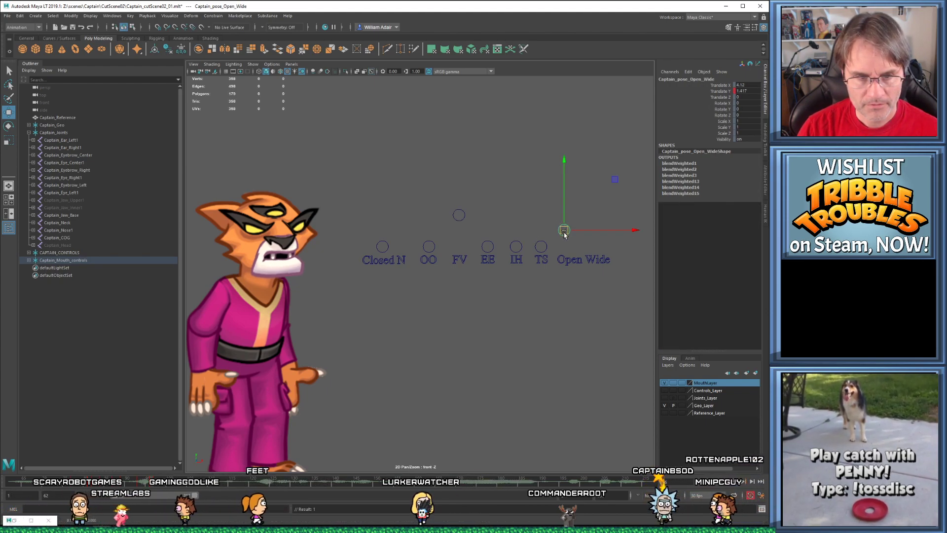
pyautogui.hotkey('alt', 'v')
pyautogui.press('Escape')
# Key all mouth controls at about frame 99, lower FV and raise IH to Translate Y 2.544
pyautogui.moveTo(382, 198); pyautogui.dragTo(544, 275)
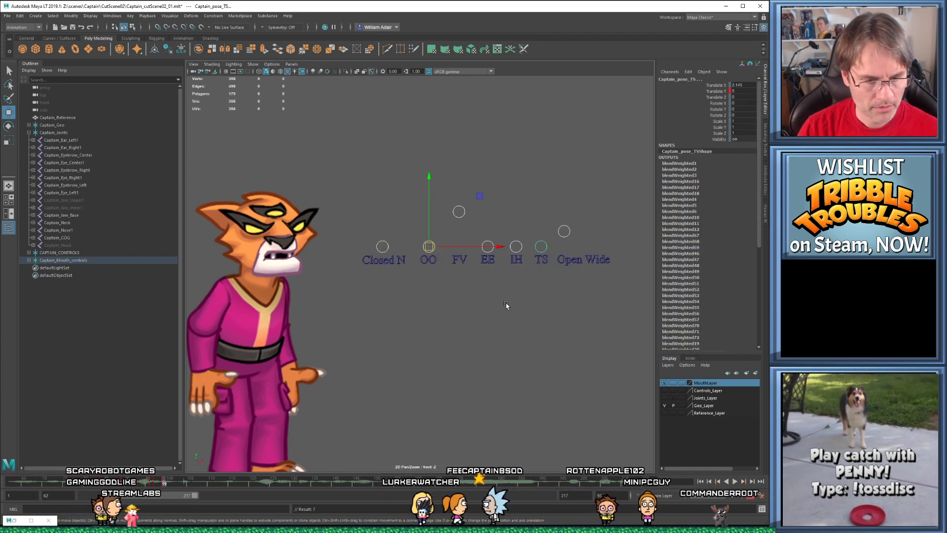
pyautogui.click(459, 211)
pyautogui.moveTo(459, 212); pyautogui.dragTo(462, 229)
pyautogui.click(522, 246)
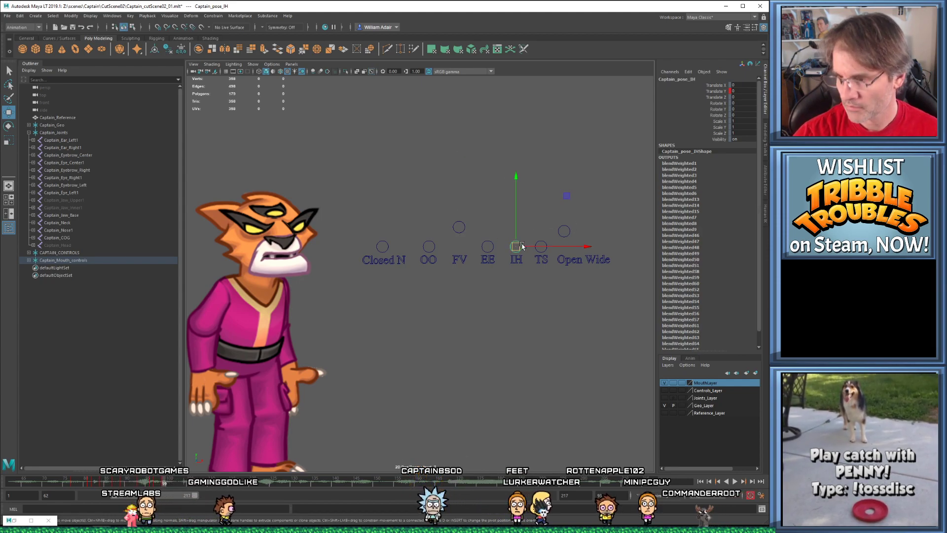
pyautogui.moveTo(511, 247); pyautogui.dragTo(516, 230)
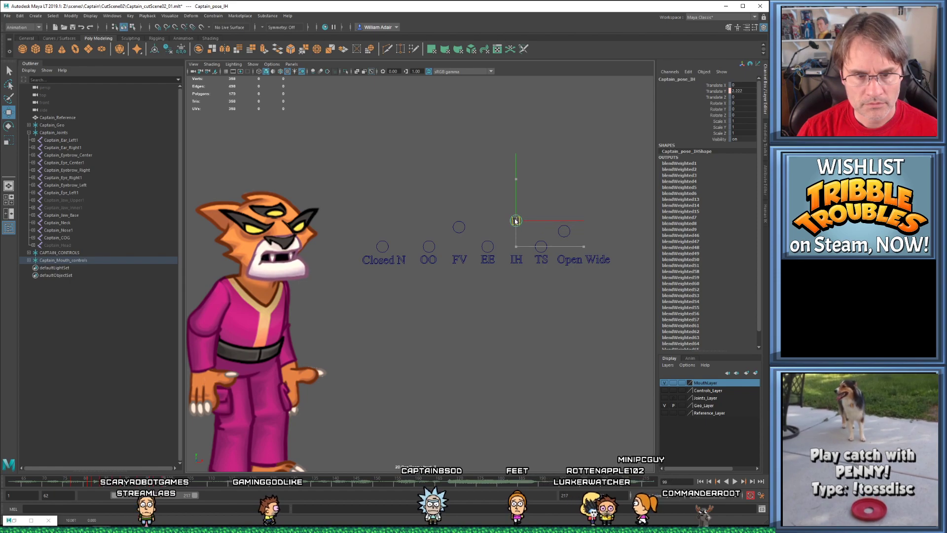
pyautogui.press(',')
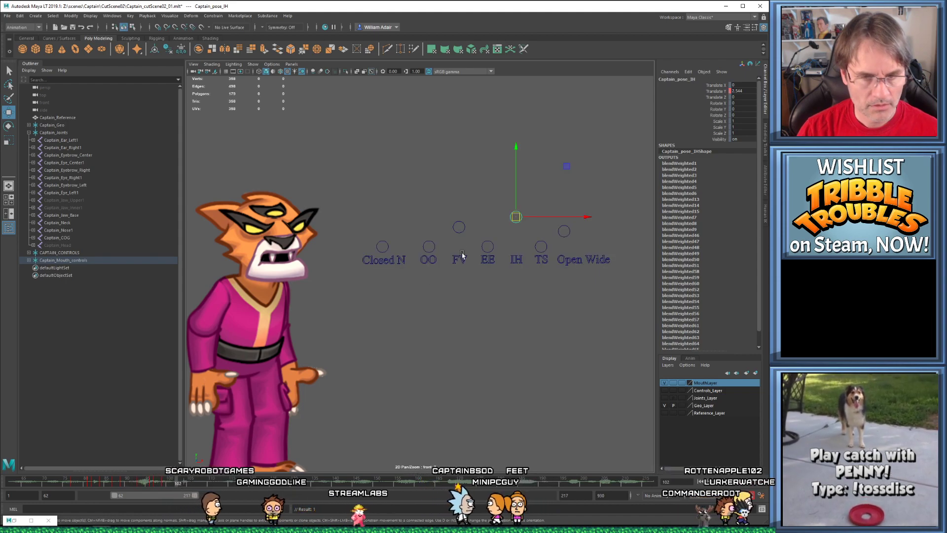
# Key all mouth controls at about frame 102 and lower IH to just above its rest position
pyautogui.moveTo(442, 219); pyautogui.dragTo(594, 248)
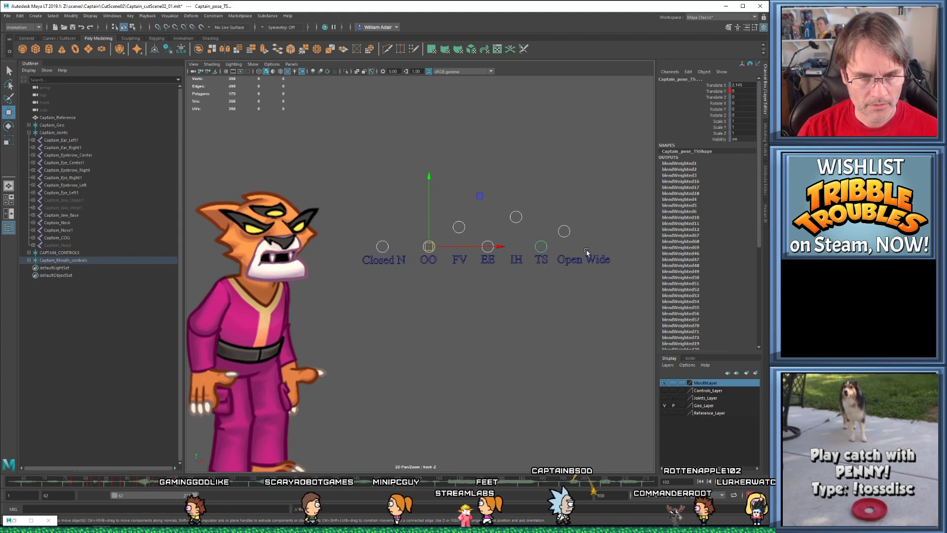
pyautogui.click(490, 325)
pyautogui.click(516, 217)
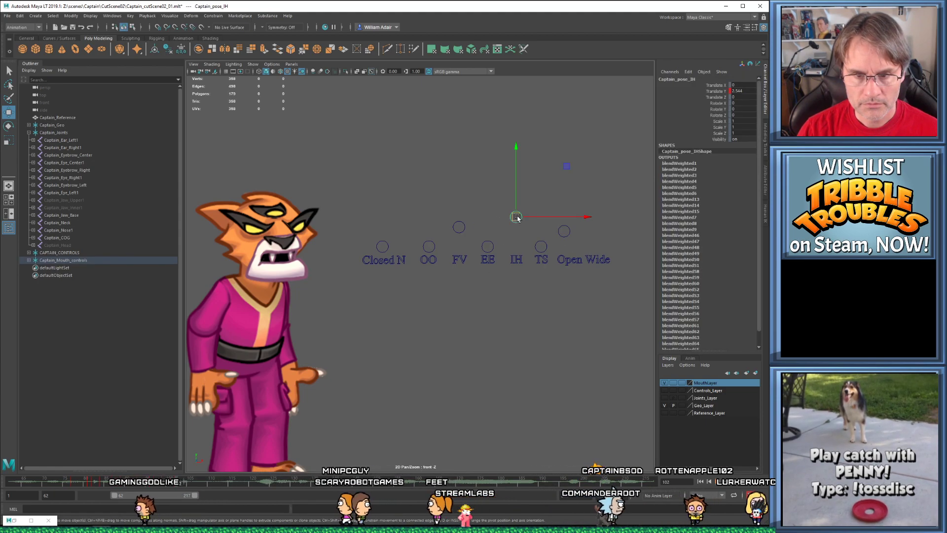
pyautogui.moveTo(526, 218); pyautogui.dragTo(520, 234)
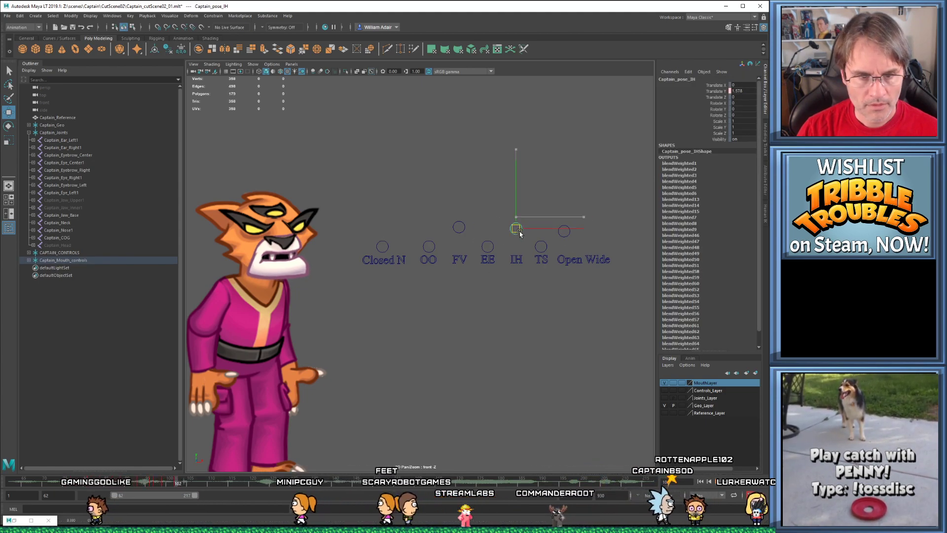
# Raise EE to about Translate Y 1.55 and lower FV to about 0.87 at about frame 102
pyautogui.click(382, 245)
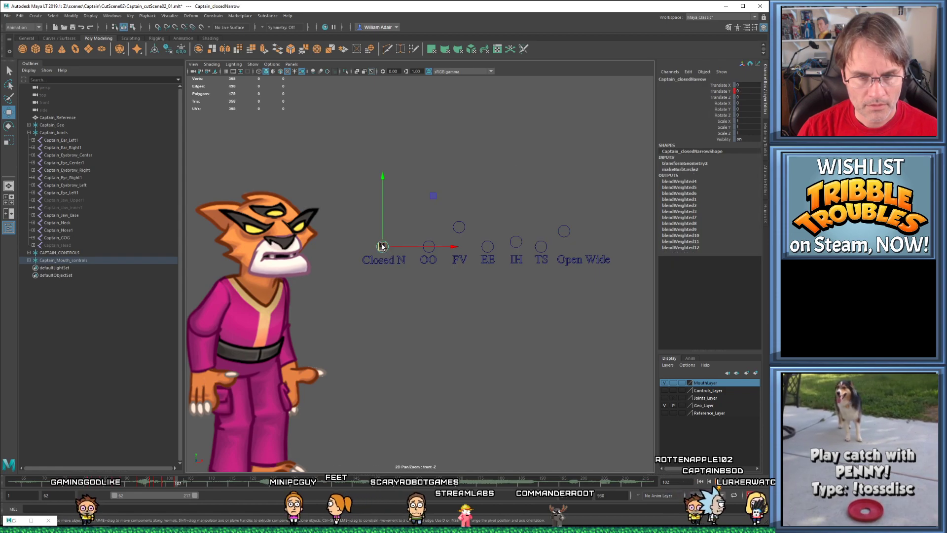
pyautogui.click(487, 245)
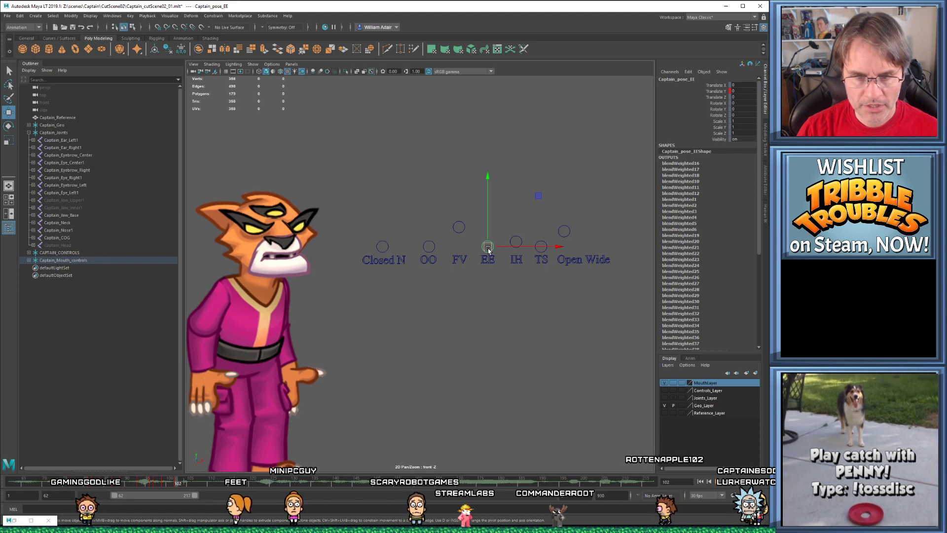
pyautogui.moveTo(492, 236); pyautogui.dragTo(492, 232)
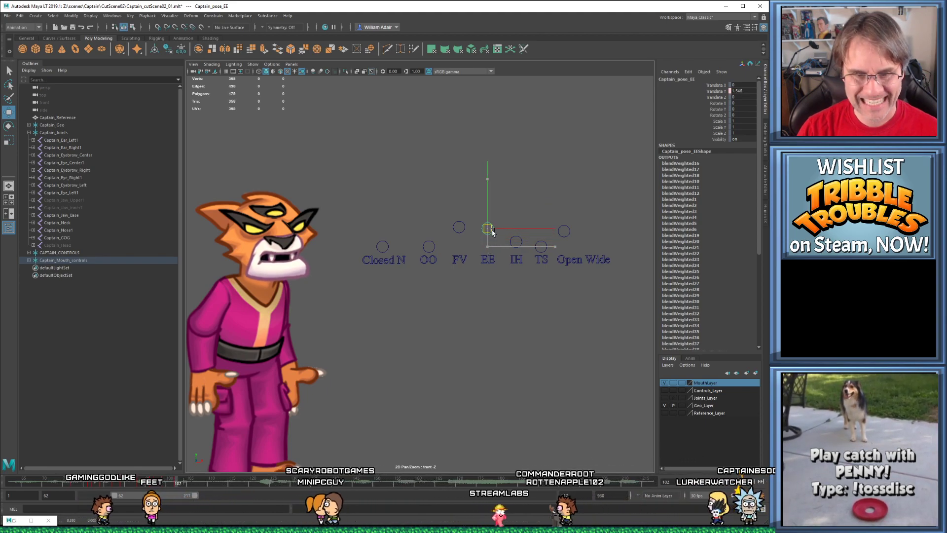
pyautogui.click(457, 226)
pyautogui.moveTo(459, 228); pyautogui.dragTo(460, 238)
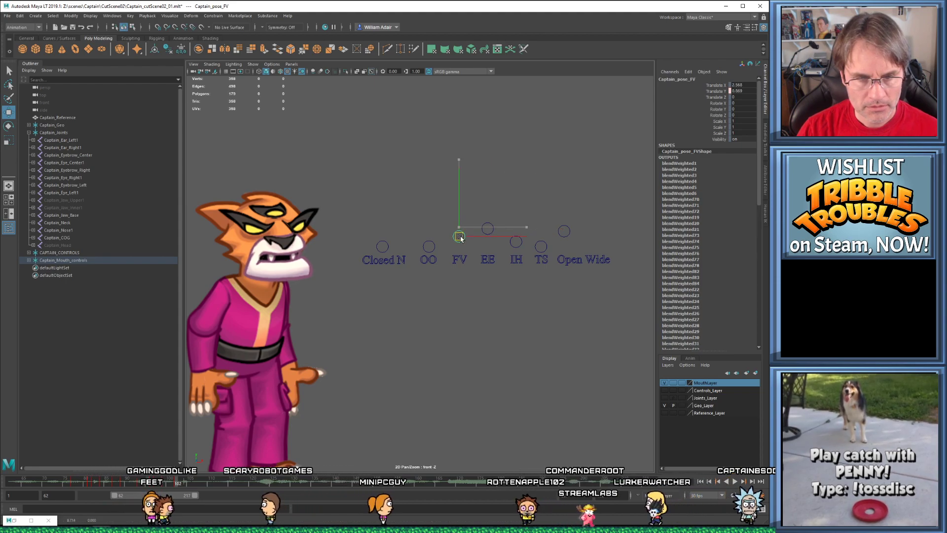
# Play back the dialogue and lower Open Wide to Translate Y 0.547 at the early frame where Closed N and TS are both raised
pyautogui.hotkey('alt', 'shift', 'v')
pyautogui.hotkey('alt', 'v')
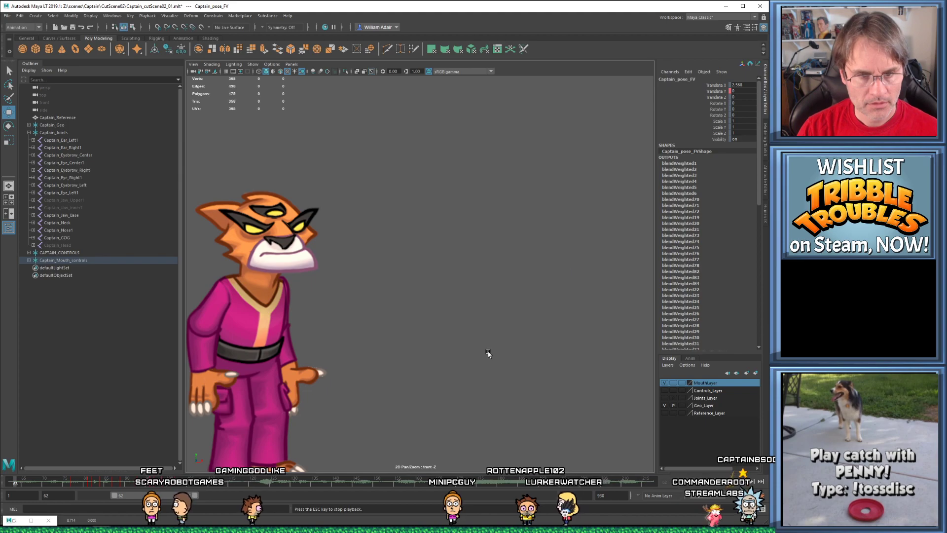
pyautogui.press('Escape')
pyautogui.moveTo(46, 483); pyautogui.dragTo(112, 492)
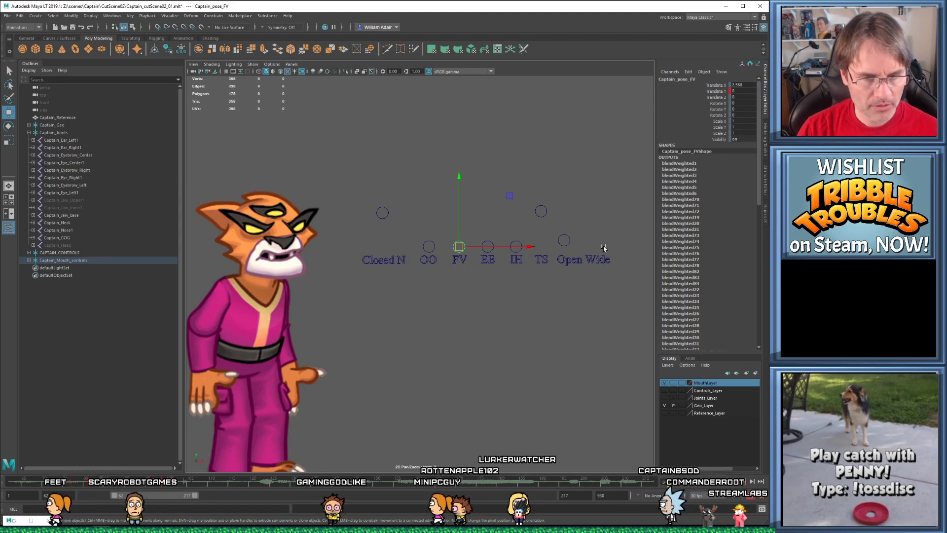
pyautogui.click(564, 241)
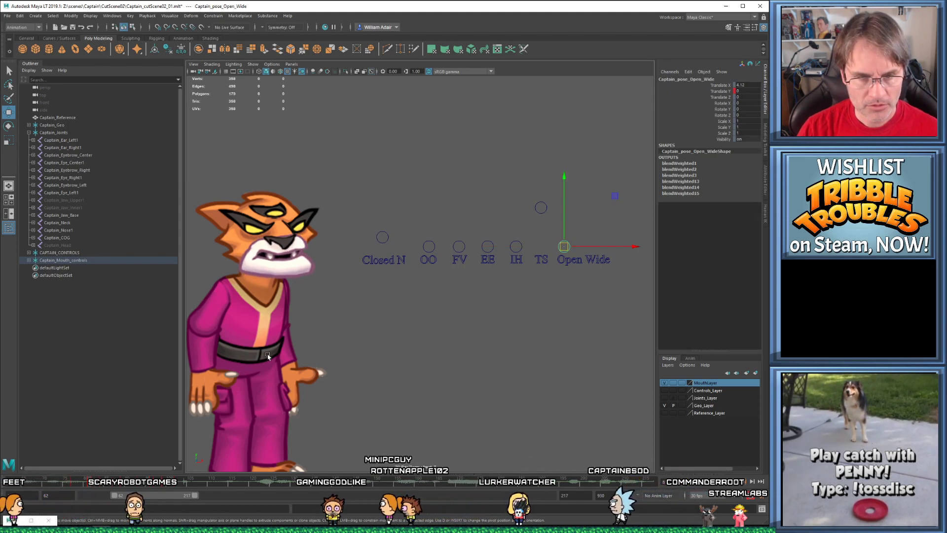
pyautogui.moveTo(79, 483); pyautogui.dragTo(100, 482)
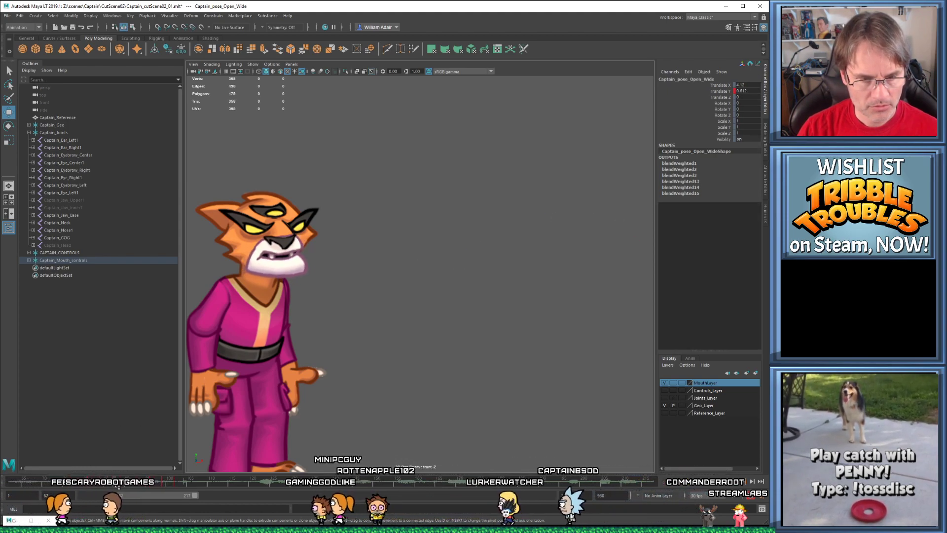
pyautogui.press('.')
pyautogui.press(',')
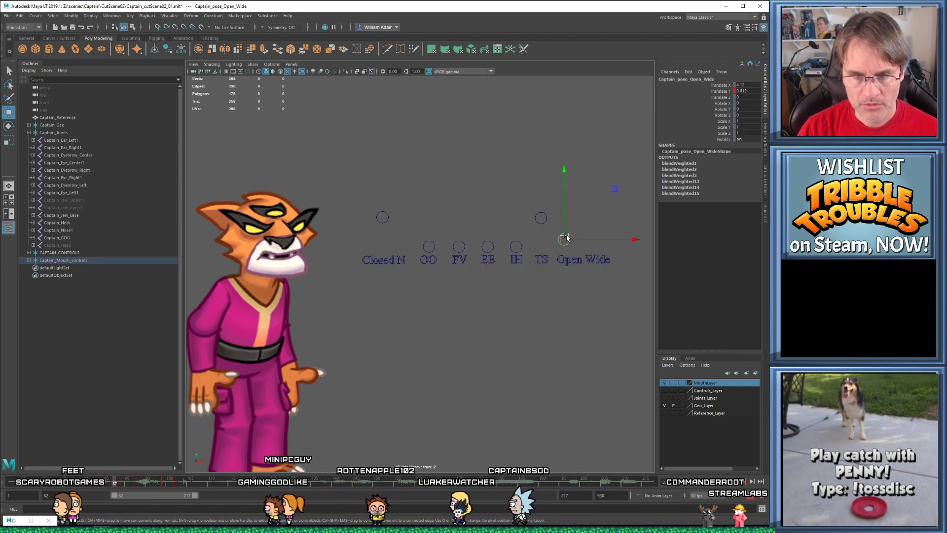
pyautogui.moveTo(566, 240); pyautogui.dragTo(566, 242)
pyautogui.press(',')
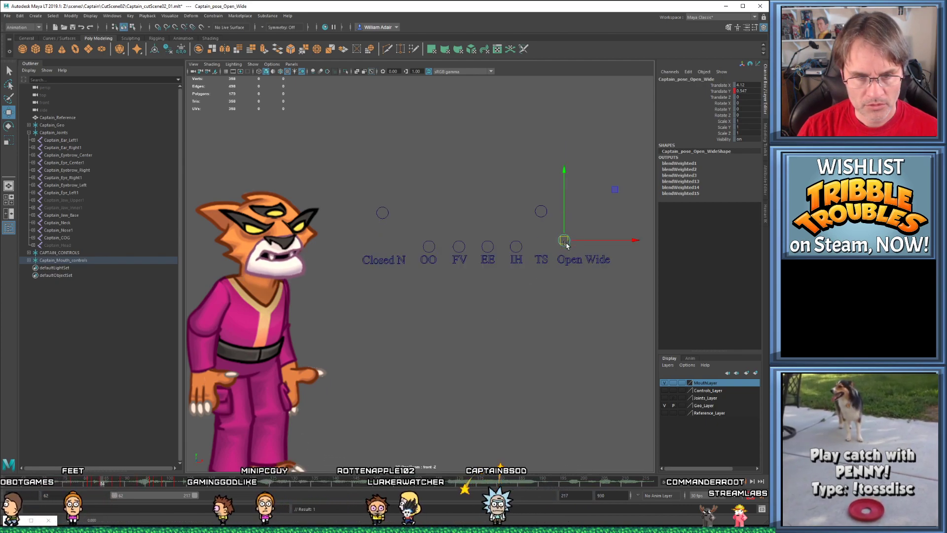
# Replay the dialogue and raise Closed N to Translate Y 2.318 at frame 90
pyautogui.hotkey('alt', 'shift', 'v')
pyautogui.hotkey('alt', 'v')
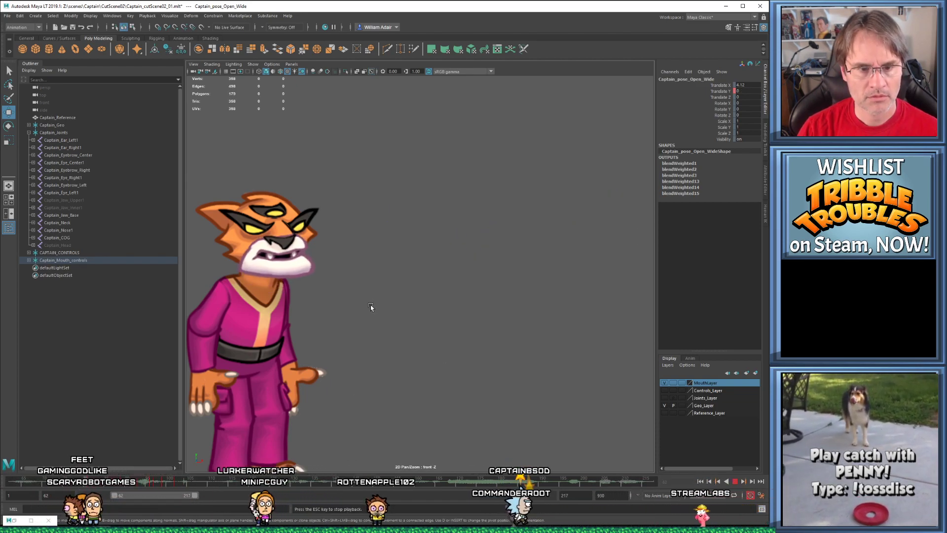
pyautogui.press('Escape')
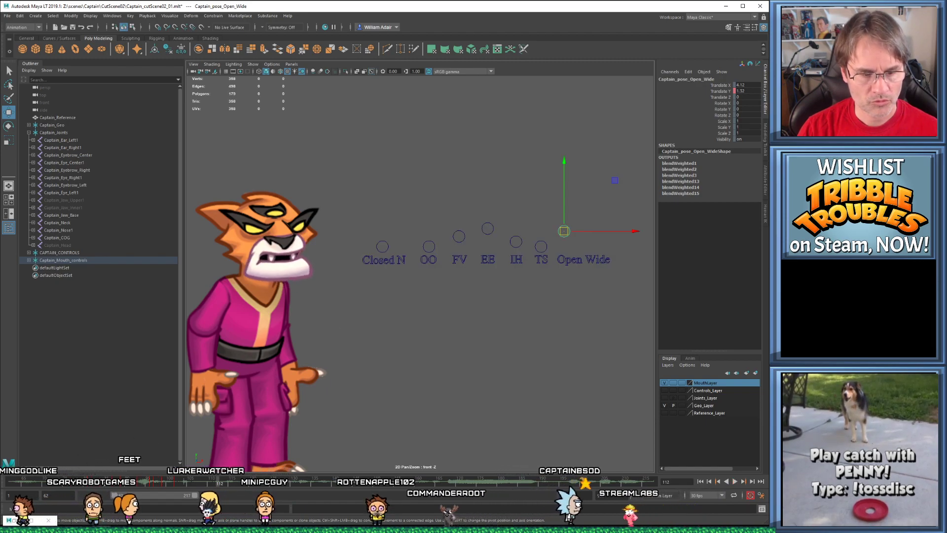
pyautogui.hotkey('alt', 'v')
pyautogui.press('Escape')
pyautogui.moveTo(138, 487); pyautogui.dragTo(153, 478)
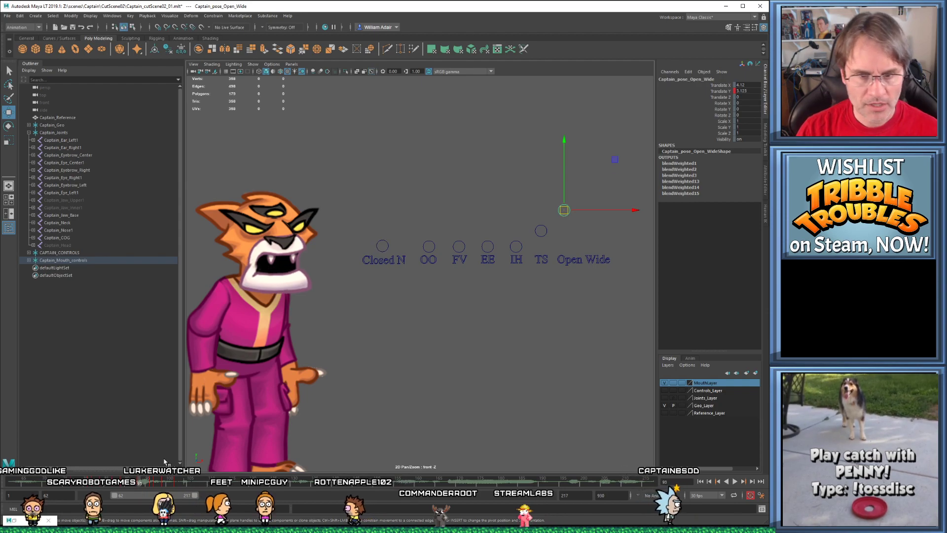
pyautogui.click(384, 248)
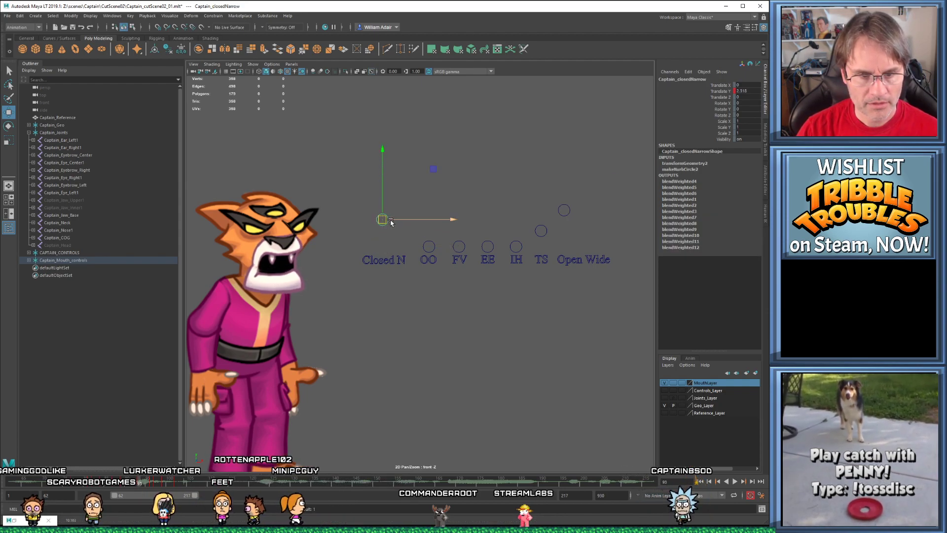
pyautogui.press(',')
pyautogui.press(',')
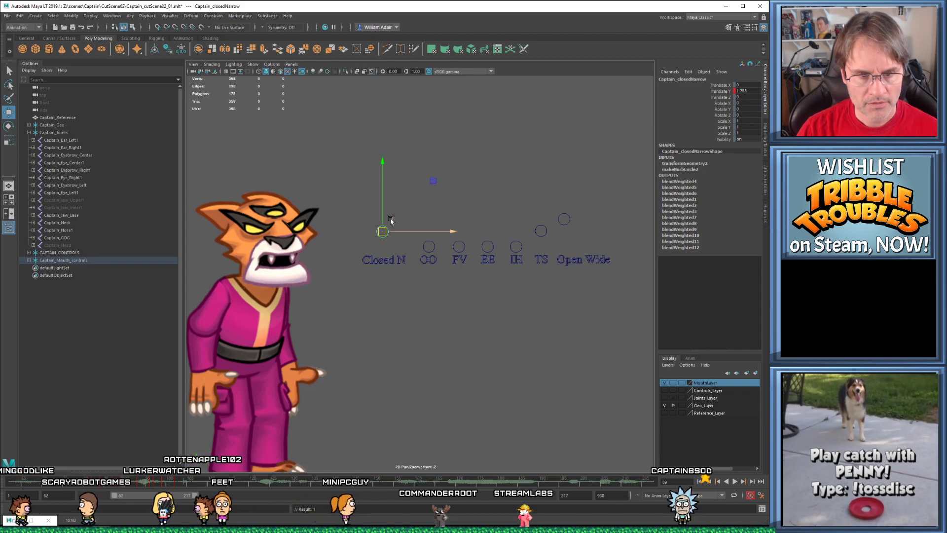
# Lower FV to about Translate Y 2 around frames 96 to 97
pyautogui.hotkey('alt', 'v')
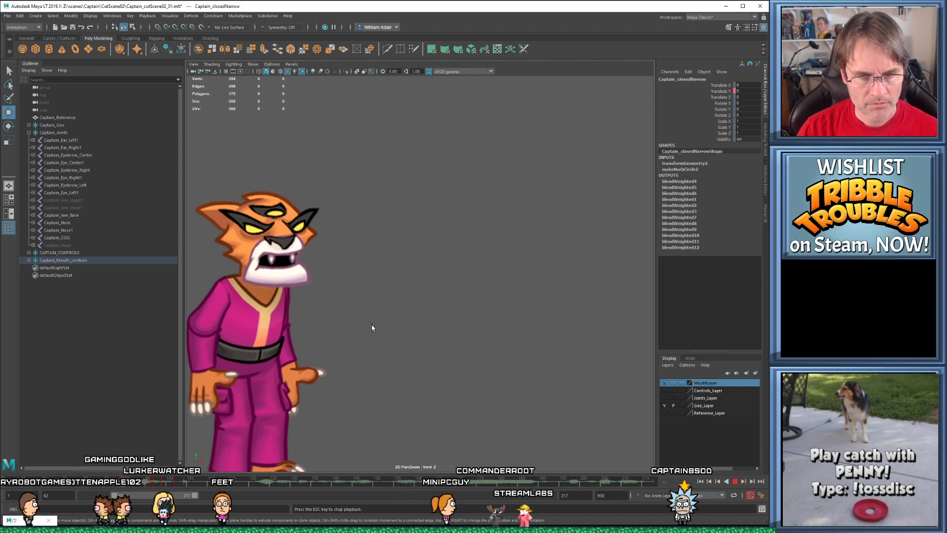
pyautogui.press('Escape')
pyautogui.moveTo(123, 485); pyautogui.dragTo(151, 485)
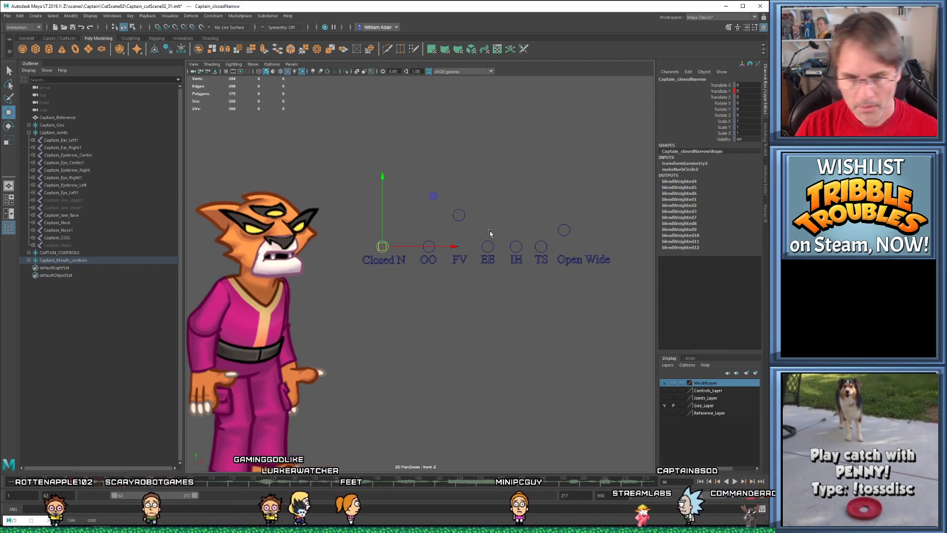
pyautogui.press(',')
pyautogui.press('.')
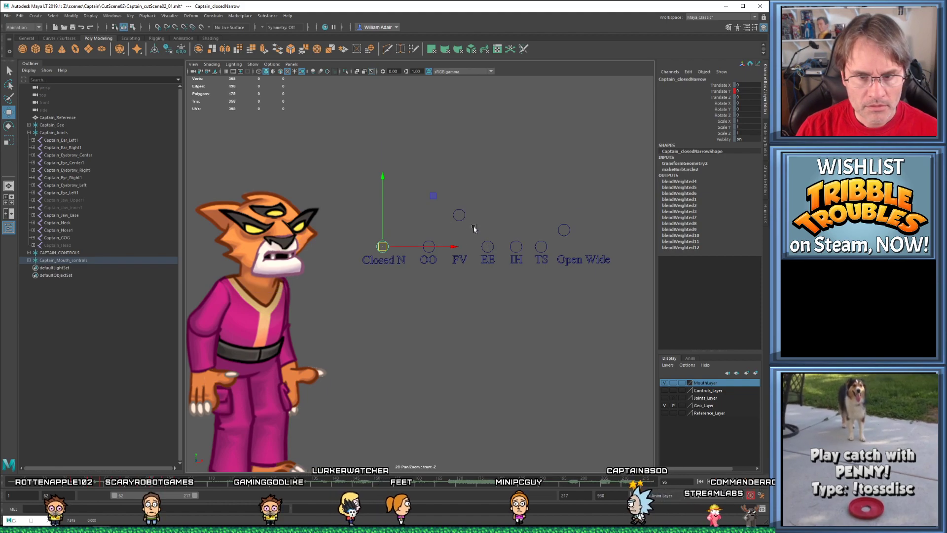
pyautogui.click(459, 227)
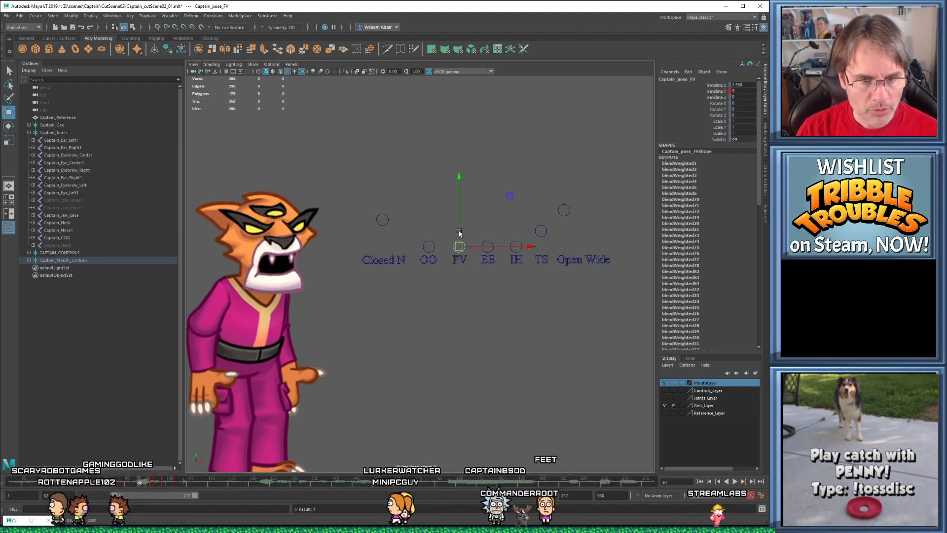
pyautogui.moveTo(458, 232); pyautogui.dragTo(460, 226)
pyautogui.hotkey('alt', '.')
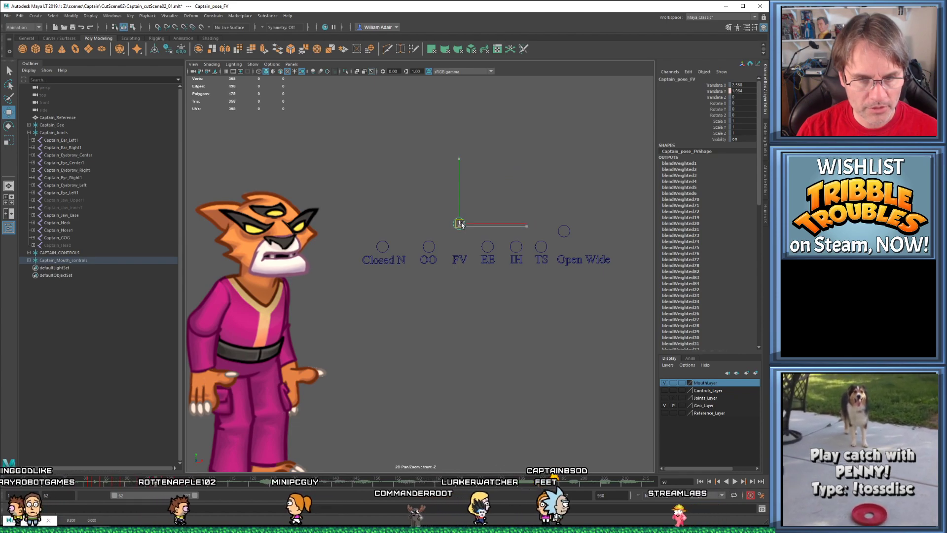
# Check the animation in playback and lower Open Wide slightly at about frame 96
pyautogui.hotkey('alt', '.')
pyautogui.hotkey('alt', 'v')
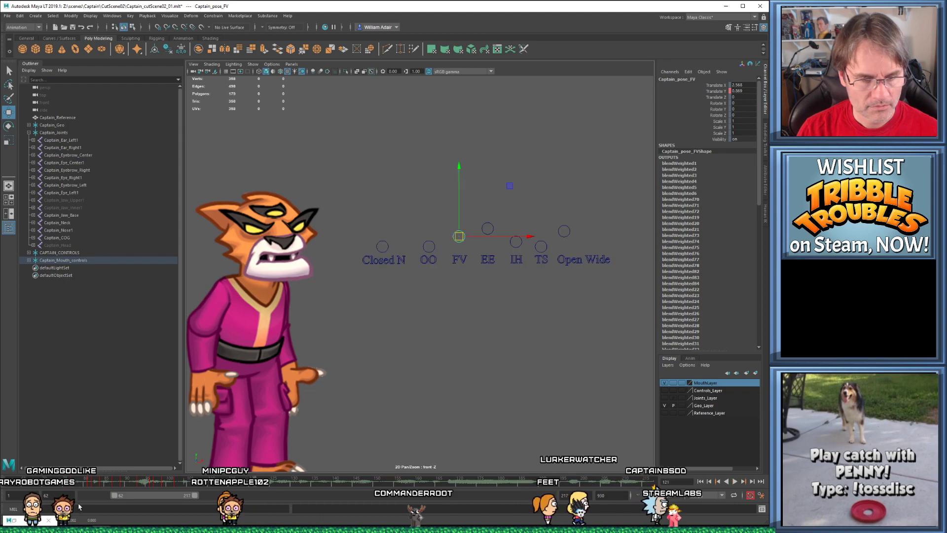
pyautogui.hotkey('alt', 'v')
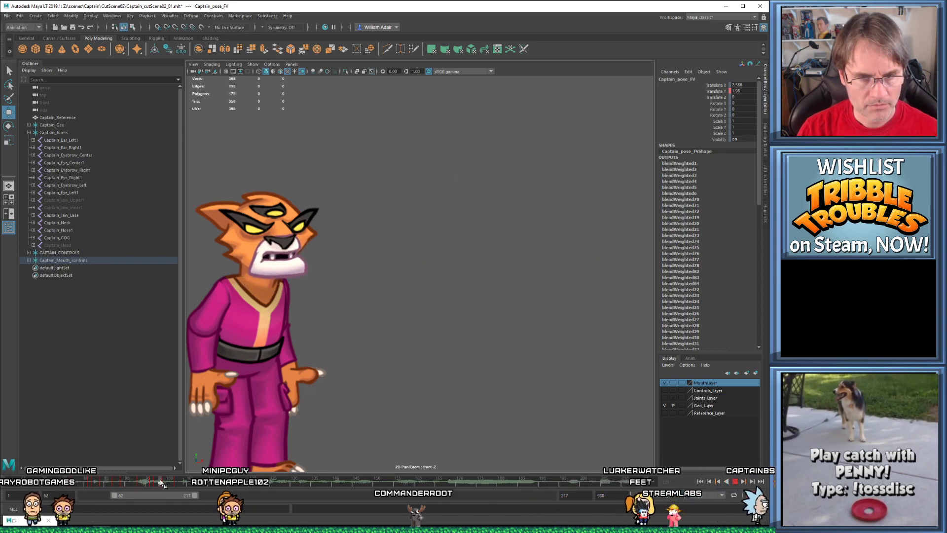
pyautogui.click(95, 488)
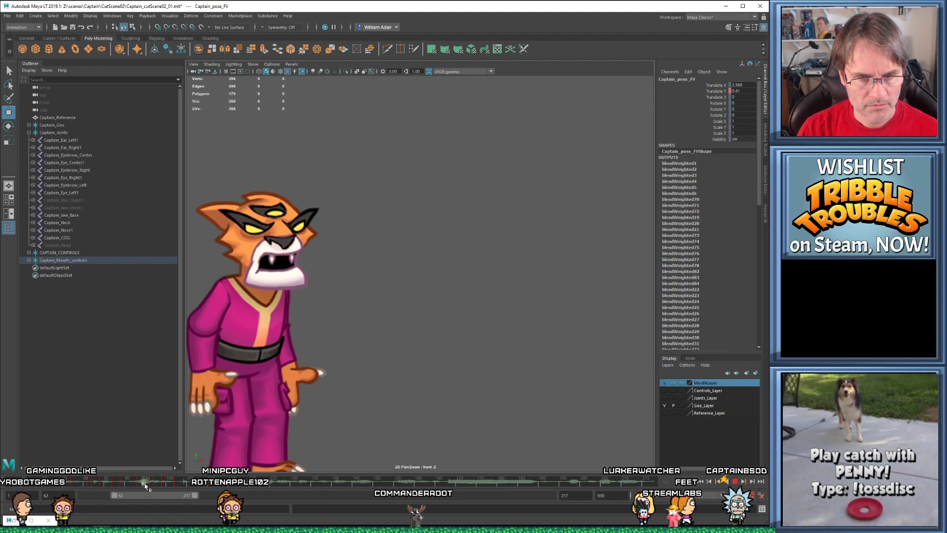
pyautogui.hotkey('alt', 'v')
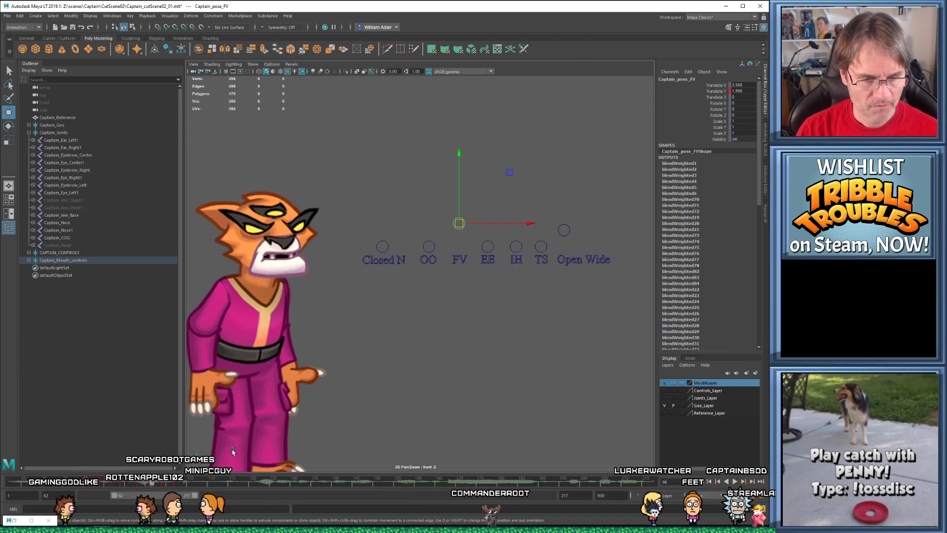
pyautogui.click(569, 233)
pyautogui.moveTo(566, 230)
pyautogui.mouseDown()
pyautogui.moveTo(564, 212)
pyautogui.moveTo(563, 234)
pyautogui.mouseUp()
pyautogui.hotkey('ctrl', 'z')
pyautogui.press('.')
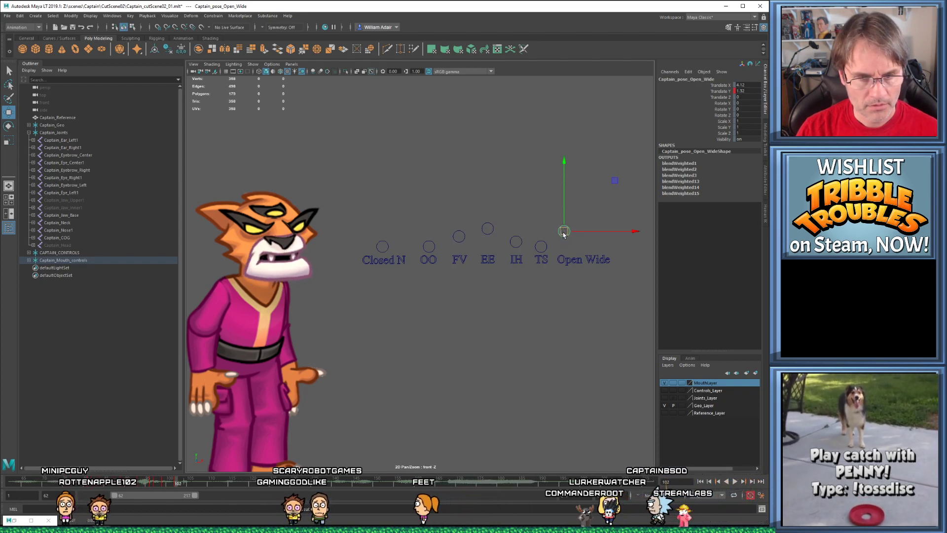
# Play back the lip-sync repeatedly to examine the mouth shapes against the dialogue
pyautogui.hotkey('alt', 'shift', 'v')
pyautogui.hotkey('alt', 'v')
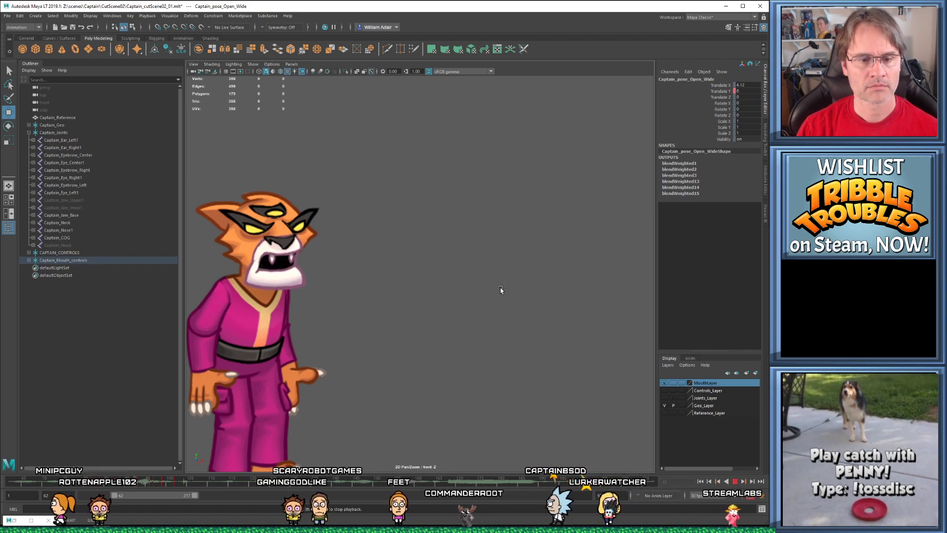
pyautogui.hotkey('alt', 'v')
pyautogui.hotkey('alt', 'shift', 'v')
pyautogui.hotkey('alt', 'v')
pyautogui.hotkey('alt', 'v')
pyautogui.hotkey('alt', 'v')
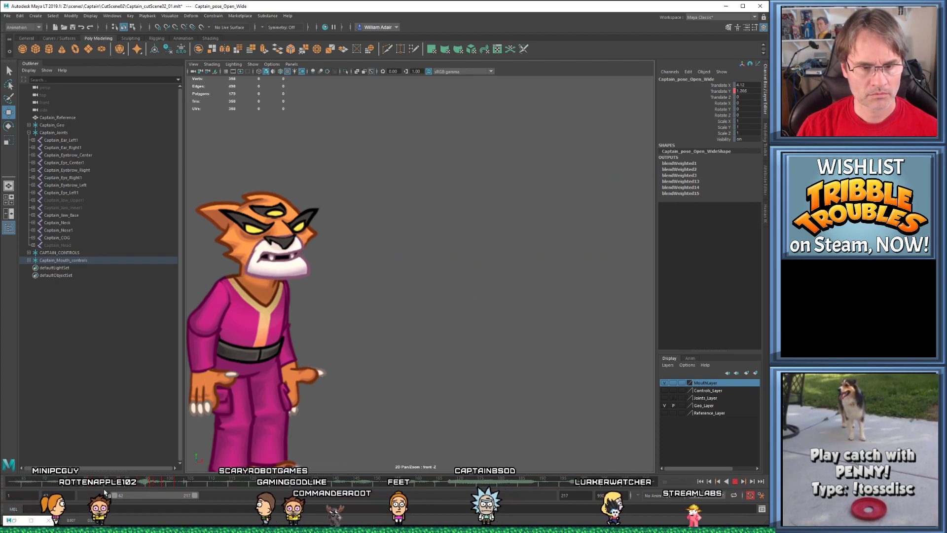
pyautogui.hotkey('alt', 'v')
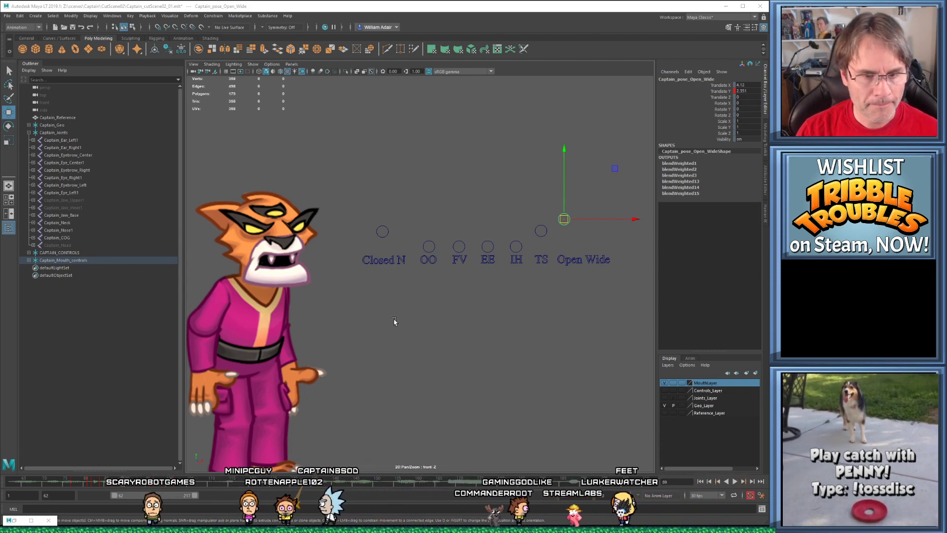
pyautogui.hotkey('alt', 'v')
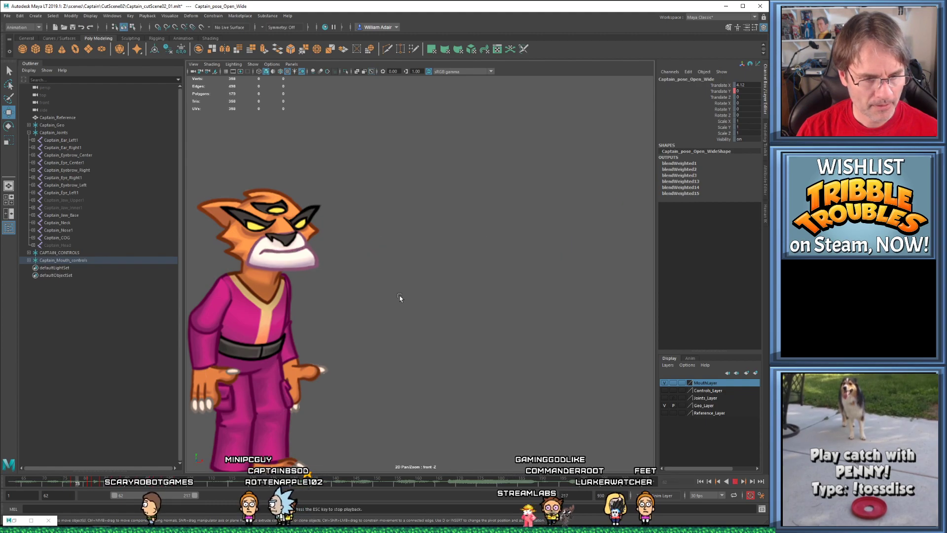
pyautogui.press('Escape')
pyautogui.hotkey('alt', 'v')
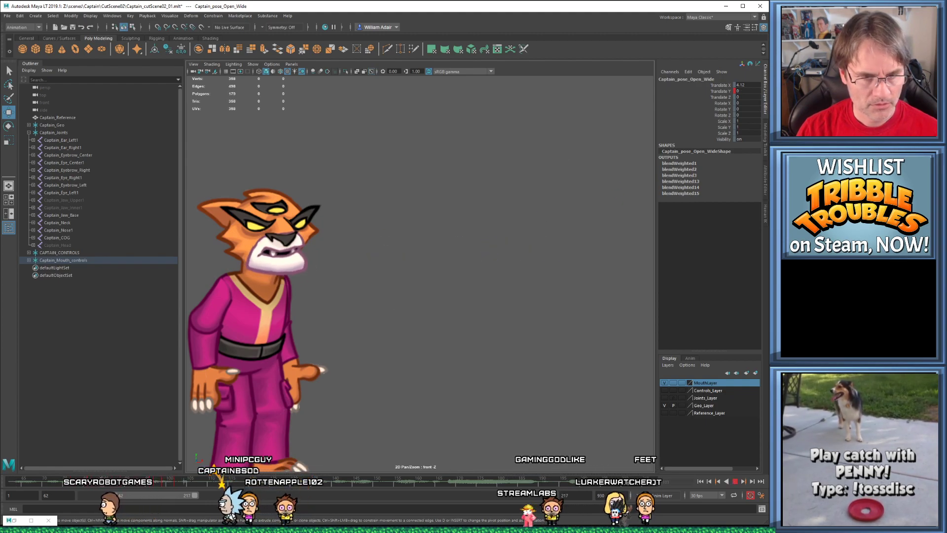
pyautogui.press('Escape')
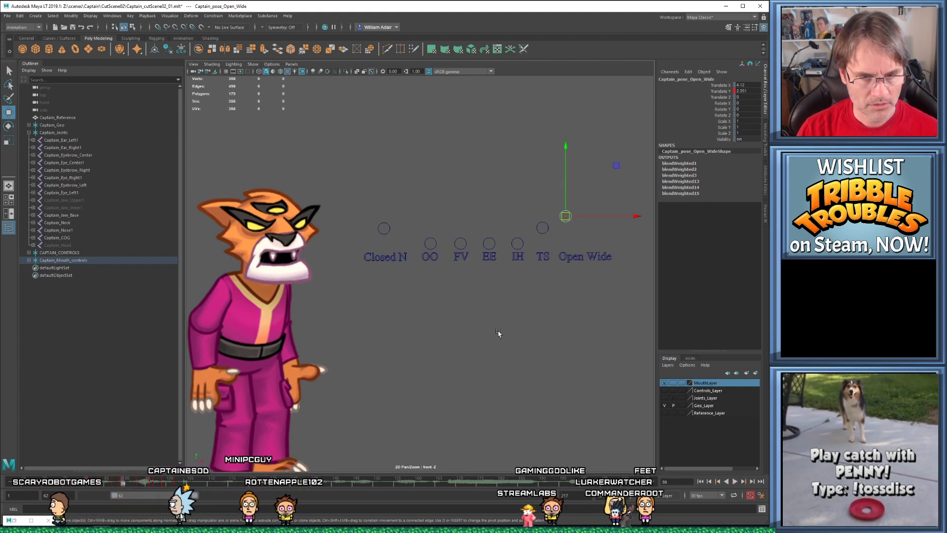
# Raise Closed N slightly at about frame 88 and to Translate Y 2.737 at about frame 90
pyautogui.click(384, 228)
pyautogui.moveTo(385, 227); pyautogui.dragTo(391, 221)
pyautogui.press(',')
pyautogui.press(',')
pyautogui.press('.')
pyautogui.press('.')
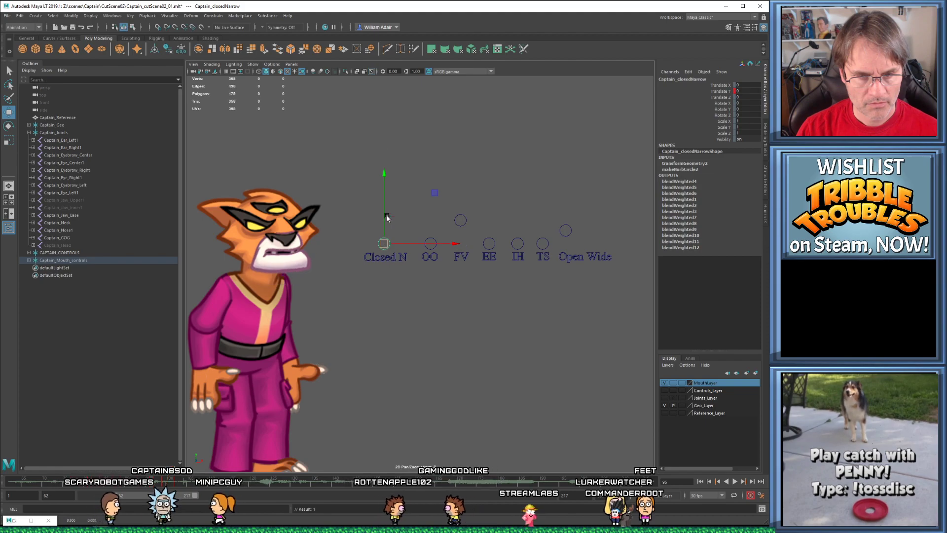
pyautogui.moveTo(384, 243); pyautogui.dragTo(386, 215)
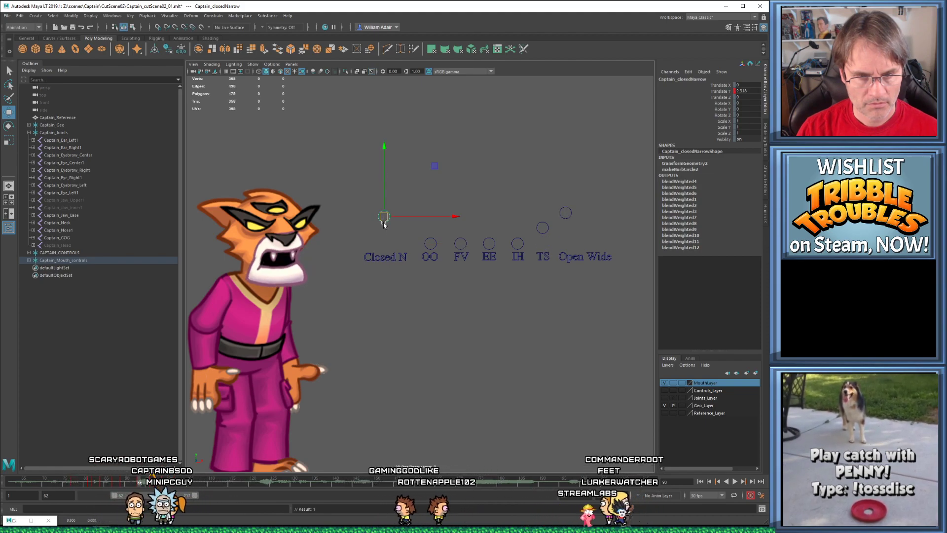
# Replay the dialogue and step through the keys to examine the revised Closed N motion around frames 84 to 90
pyautogui.hotkey('alt', 'shift', 'v')
pyautogui.hotkey('alt', 'v')
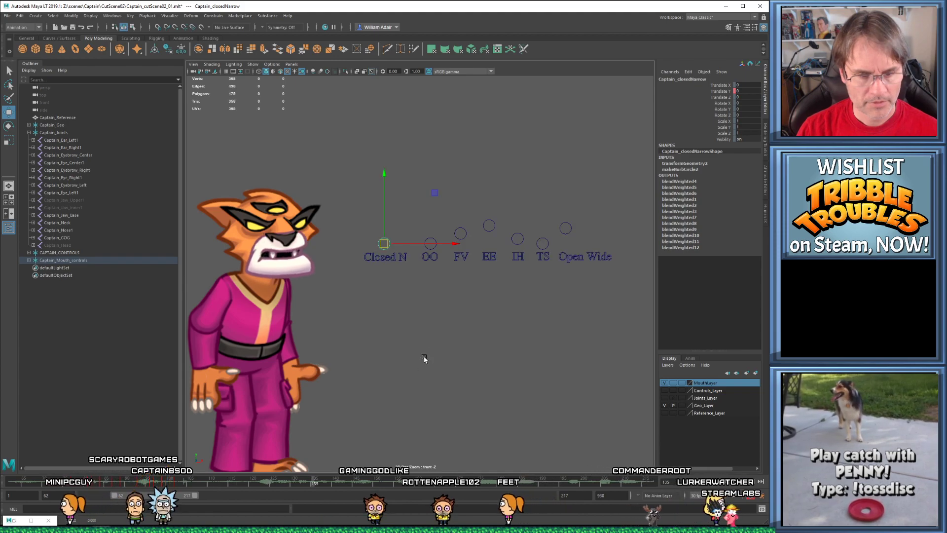
pyautogui.press('Escape')
pyautogui.hotkey('alt', 'v')
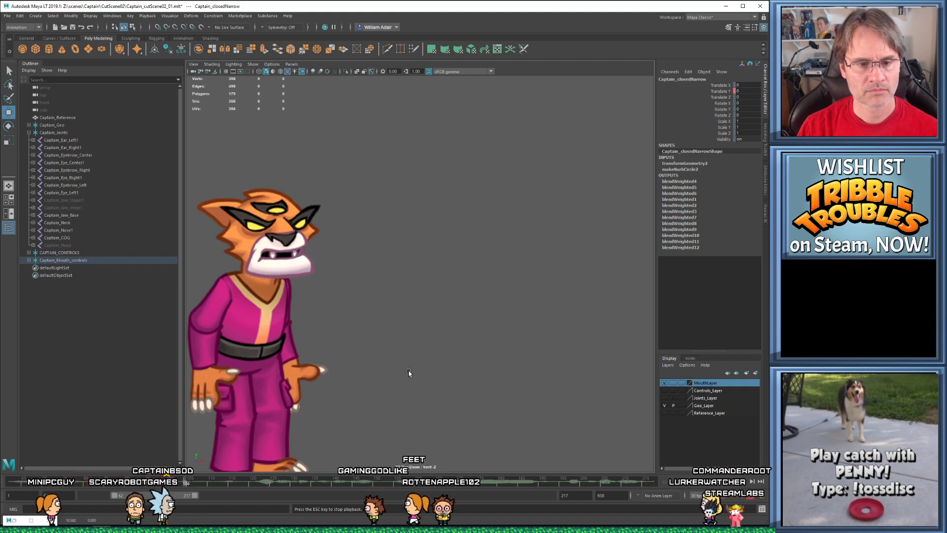
pyautogui.hotkey('alt', 'v')
pyautogui.hotkey('alt', 'v')
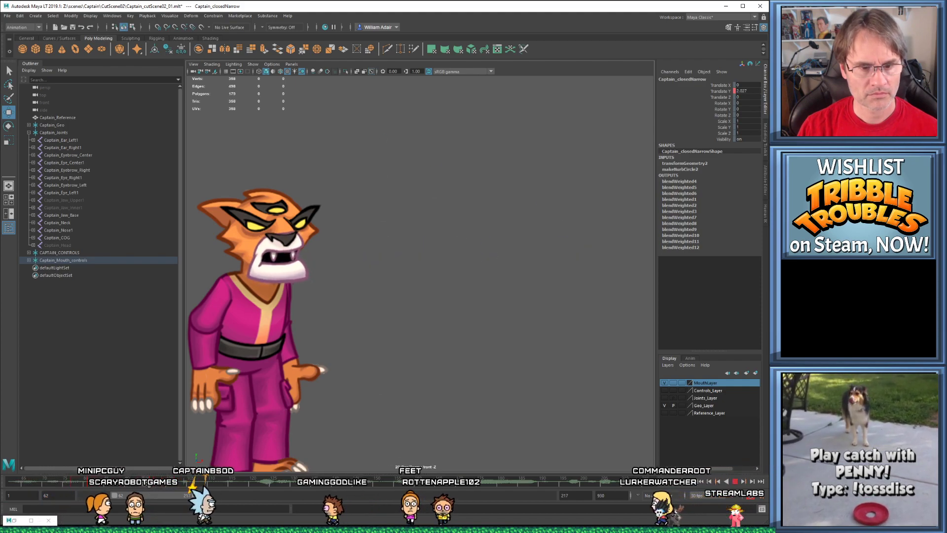
pyautogui.hotkey('alt', 'v')
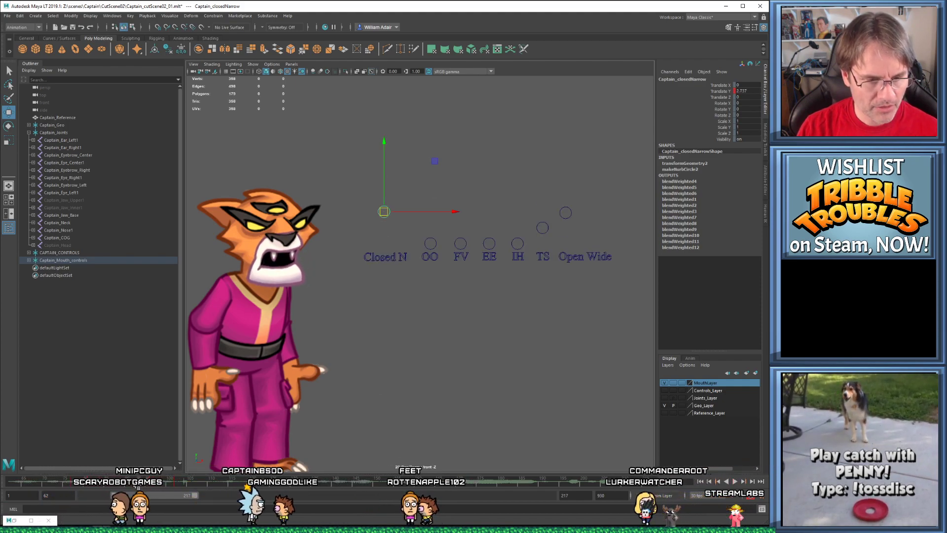
pyautogui.hotkey('alt', ',')
pyautogui.hotkey('alt', ',')
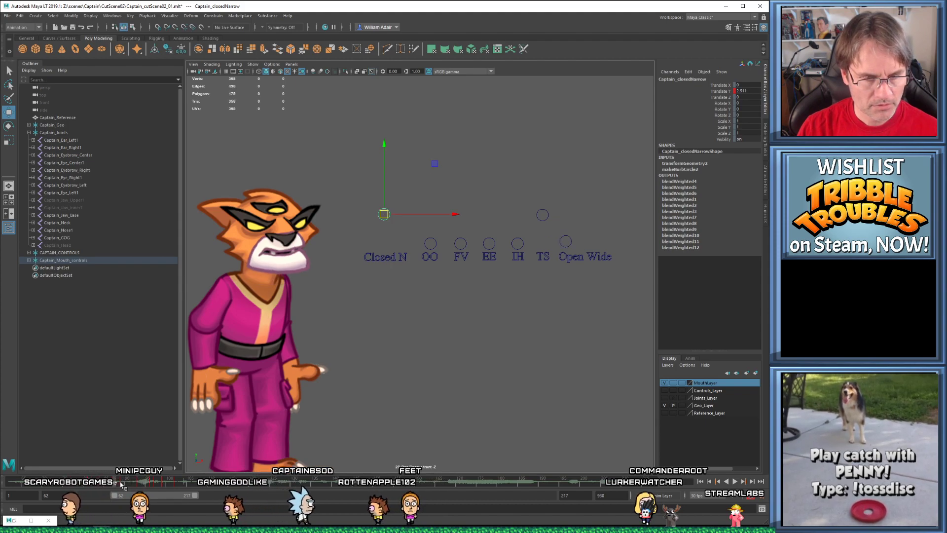
pyautogui.hotkey('alt', 'v')
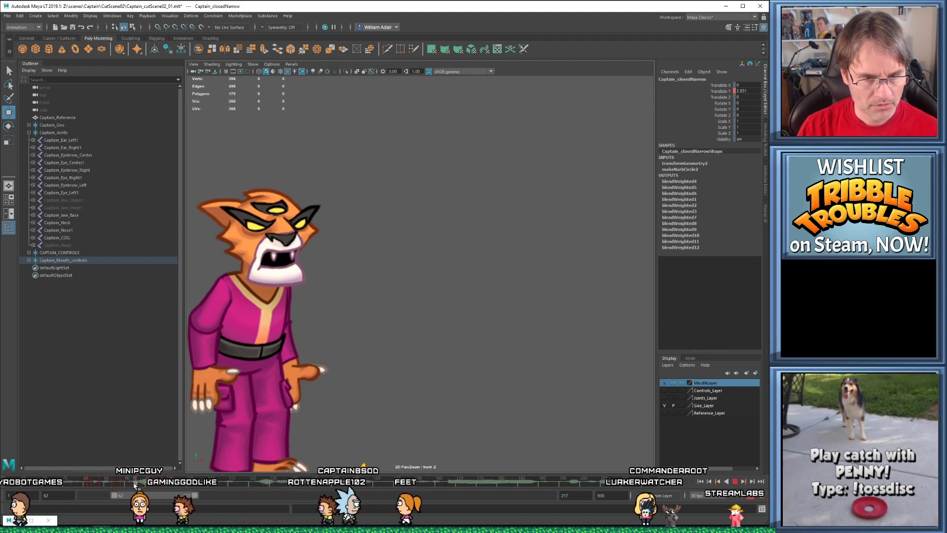
# Play back the lip-sync repeatedly and examine the mouth control poses against the dialogue up to about frame 110
pyautogui.hotkey('alt', 'v')
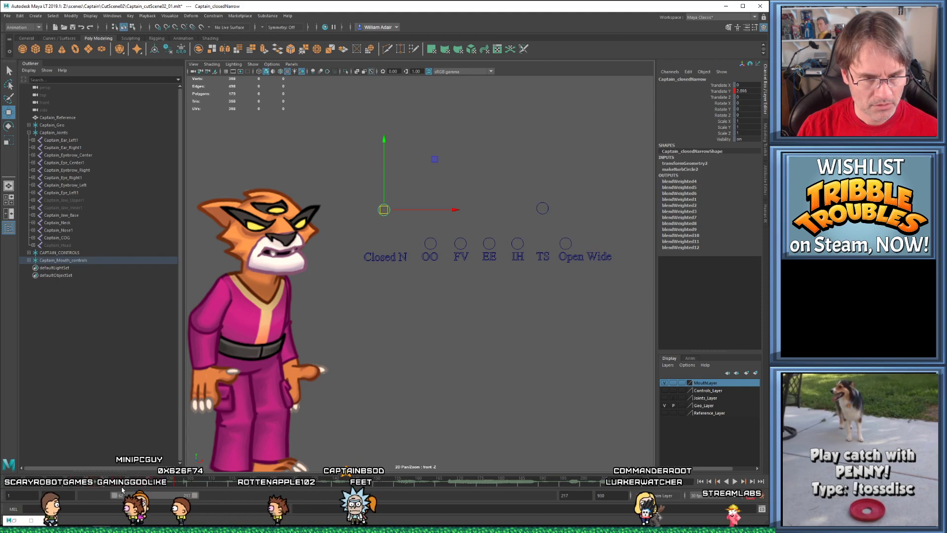
pyautogui.hotkey('alt', 'v')
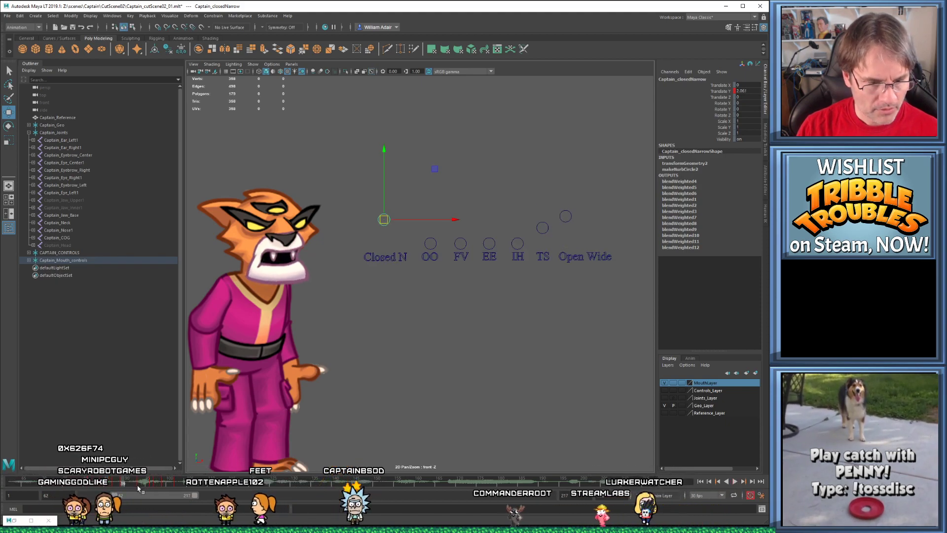
pyautogui.hotkey('alt', 'v')
pyautogui.moveTo(360, 177); pyautogui.dragTo(586, 259)
pyautogui.moveTo(117, 486)
pyautogui.keyDown('shift'); pyautogui.mouseDown()
pyautogui.moveTo(132, 485)
pyautogui.moveTo(121, 486)
pyautogui.mouseUp(); pyautogui.keyUp('shift')
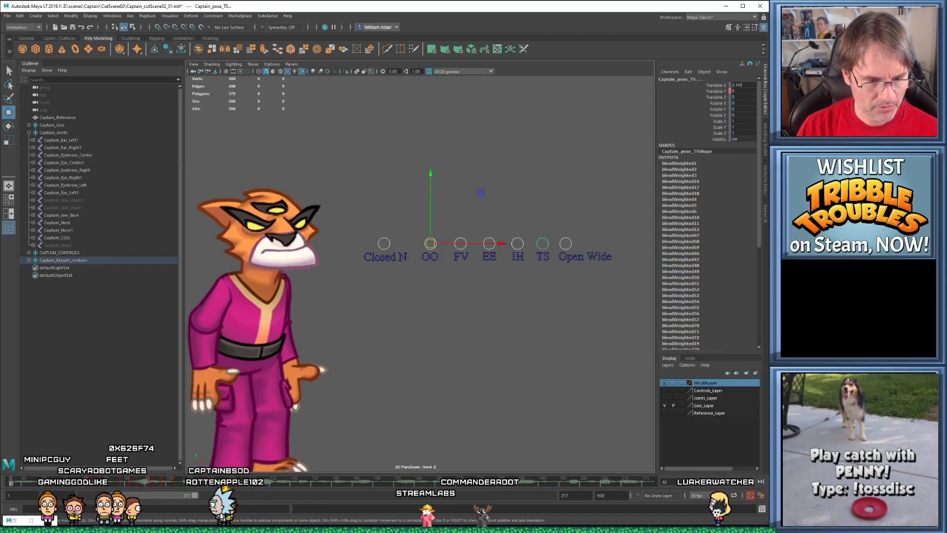
pyautogui.hotkey('alt', 'v')
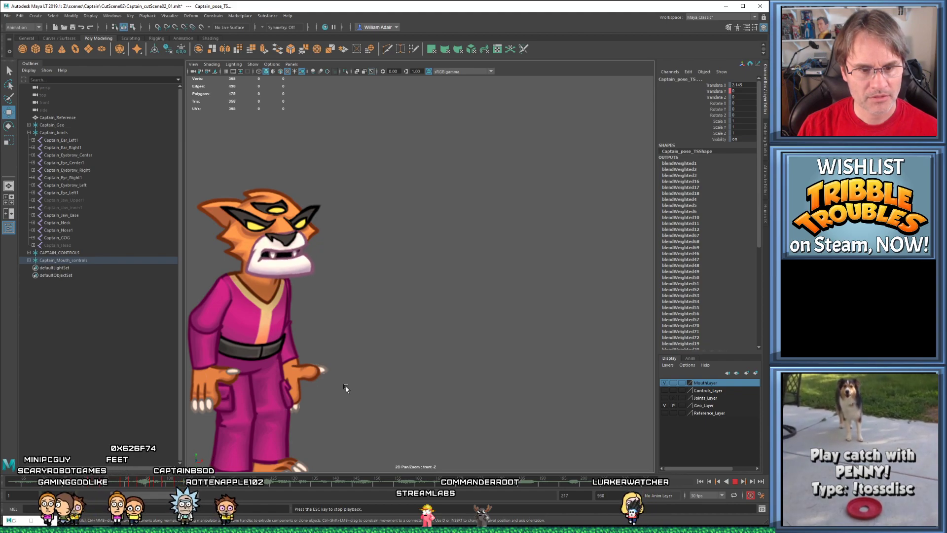
pyautogui.press('Escape')
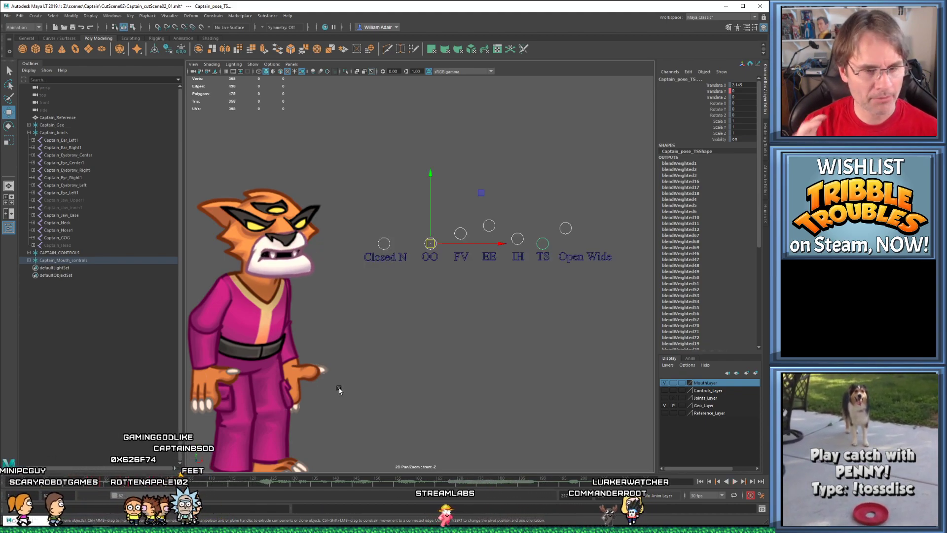
pyautogui.hotkey('alt', 'shift', 'v')
pyautogui.hotkey('alt', 'v')
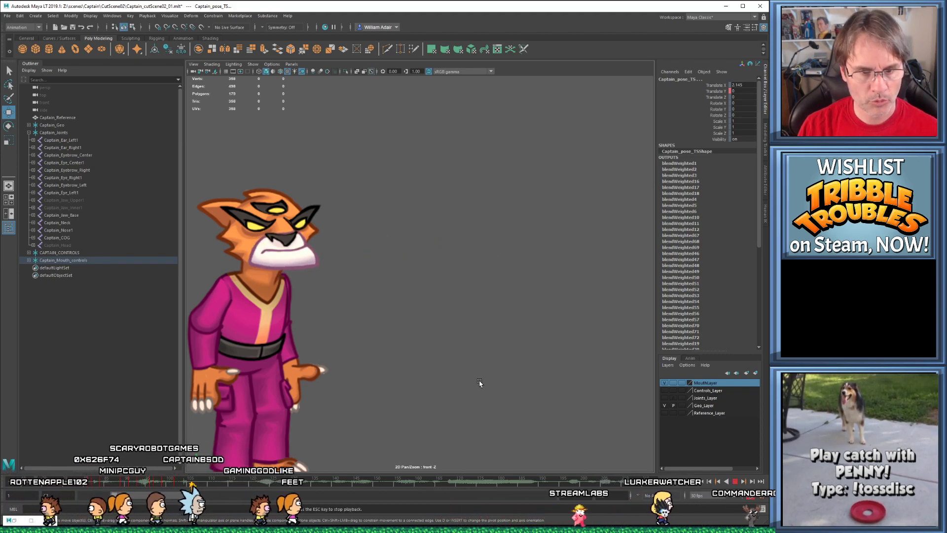
pyautogui.hotkey('alt', 'v')
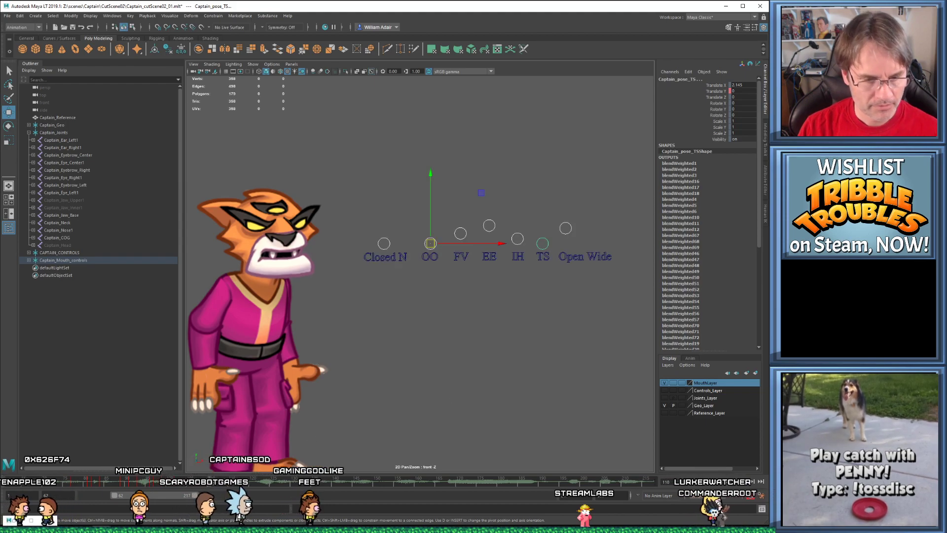
# Key FV, EE and IH at about frame 102, zero them at about frame 105, and check the change in playback
pyautogui.moveTo(237, 489); pyautogui.dragTo(179, 488)
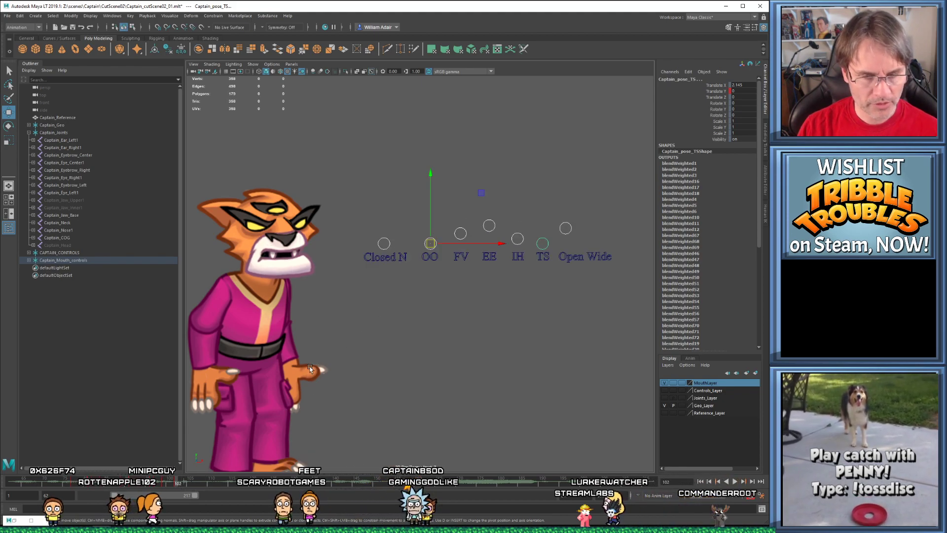
pyautogui.moveTo(353, 192); pyautogui.dragTo(576, 246)
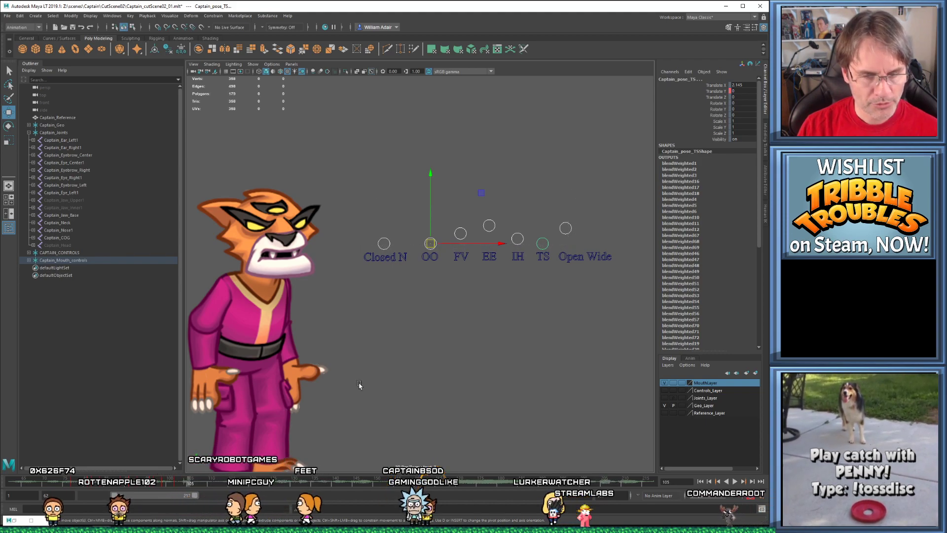
pyautogui.click(402, 204)
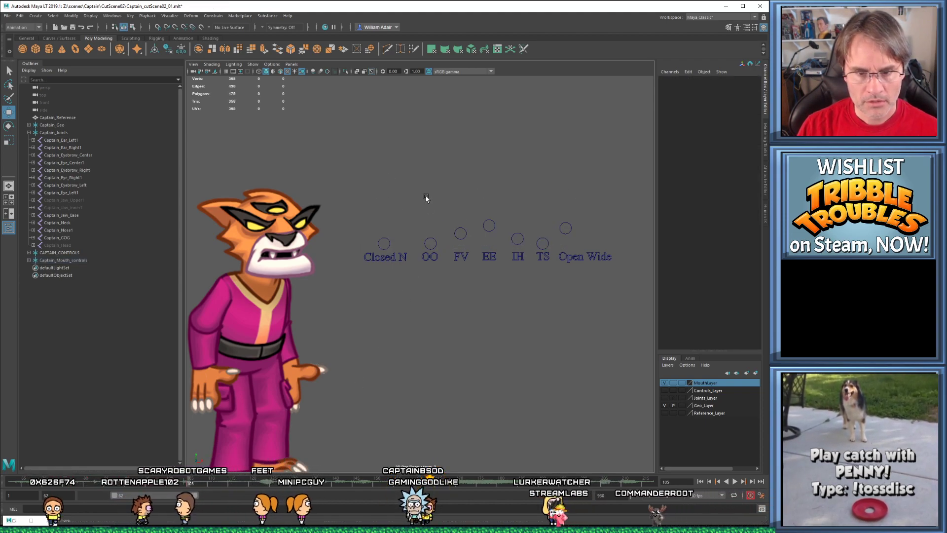
pyautogui.moveTo(555, 220); pyautogui.dragTo(521, 246)
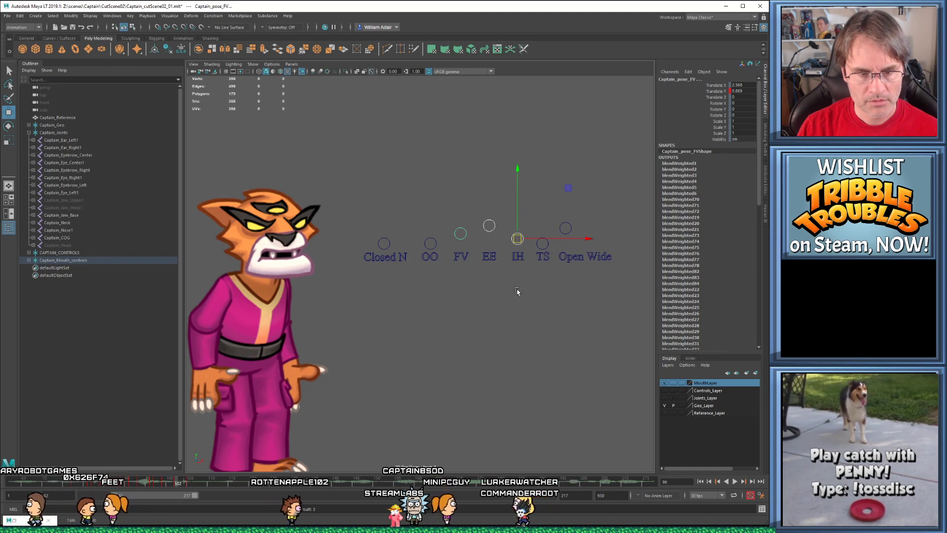
pyautogui.hotkey('alt', 'v')
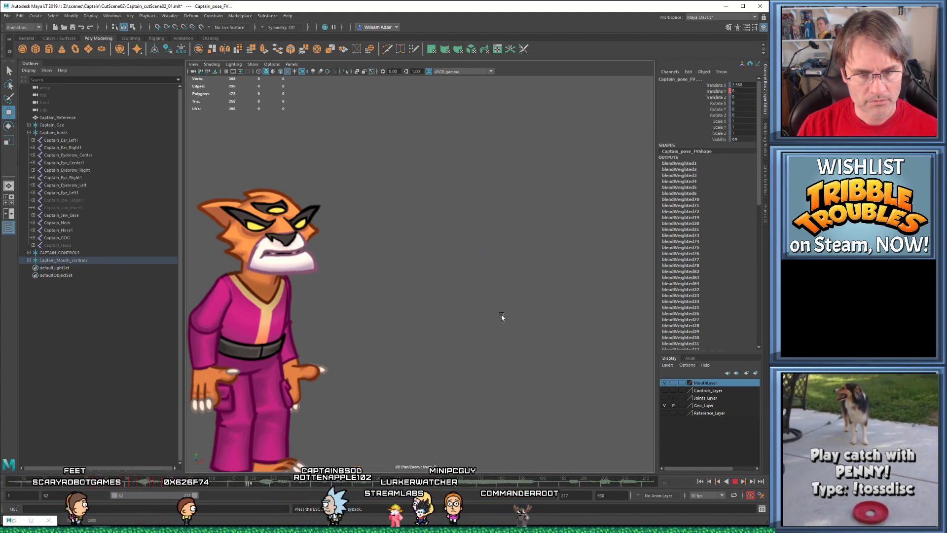
pyautogui.press('Escape')
# Lower Open Wide slightly at about frame 108 and check it in playback
pyautogui.click(565, 229)
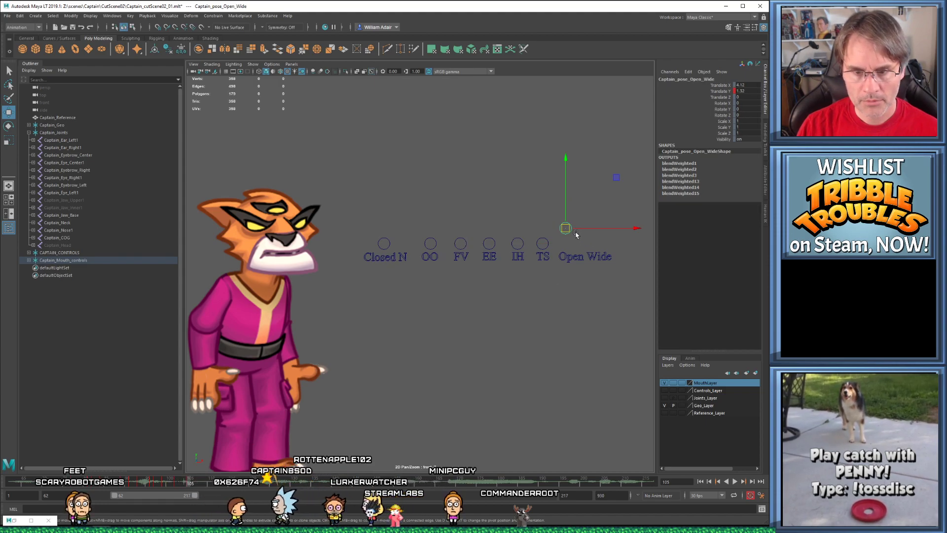
pyautogui.moveTo(190, 482)
pyautogui.mouseDown()
pyautogui.moveTo(293, 486)
pyautogui.moveTo(196, 488)
pyautogui.mouseUp()
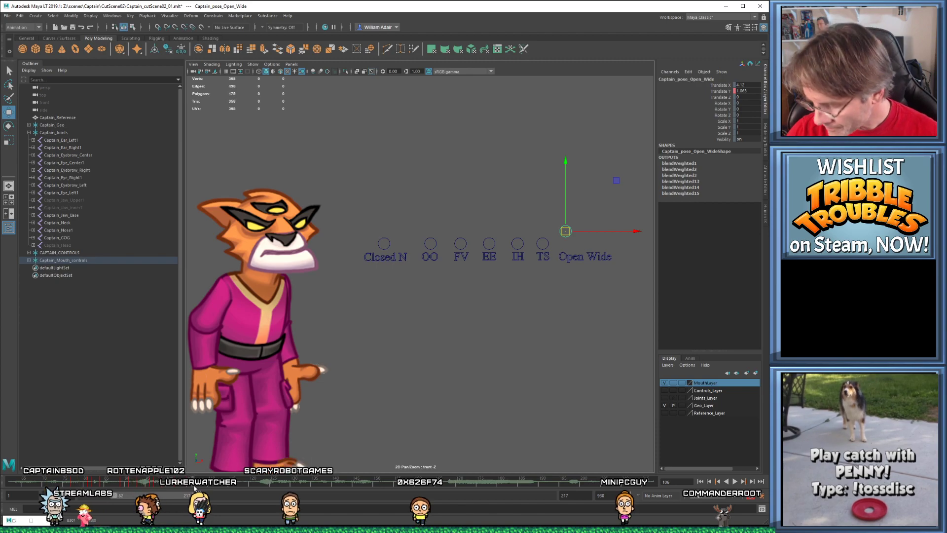
pyautogui.hotkey('alt', 'v')
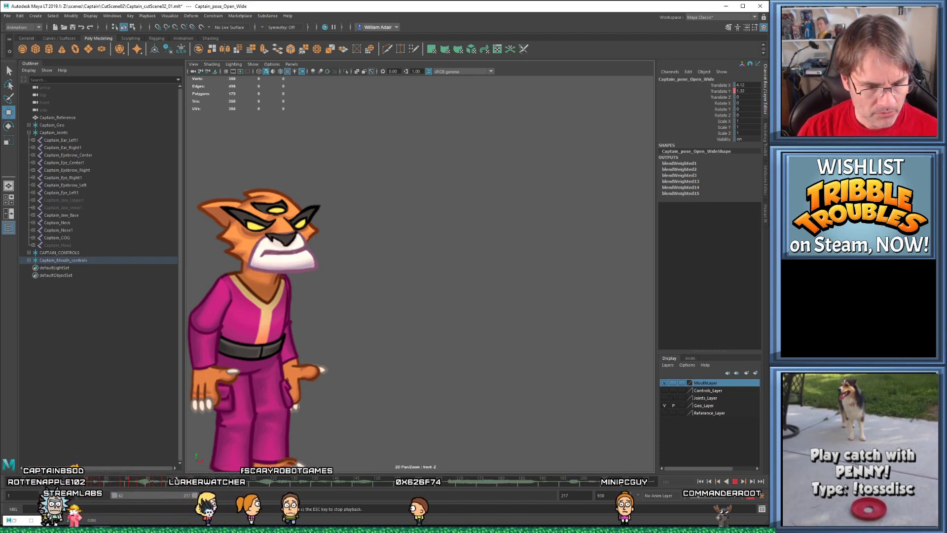
# At about frame 112, key all mouth controls, zero Open Wide and raise TS to Translate Y about 2.99
pyautogui.click(218, 483)
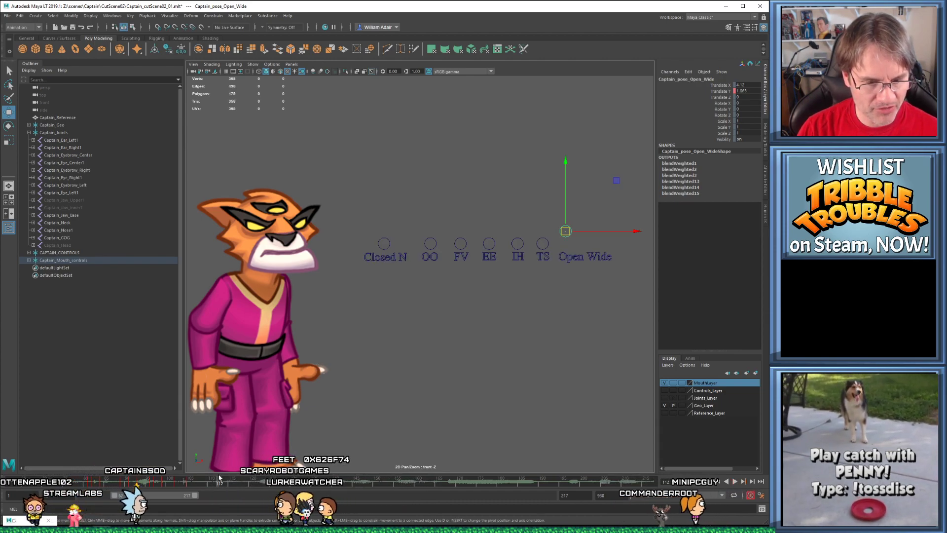
pyautogui.moveTo(358, 203); pyautogui.dragTo(606, 249)
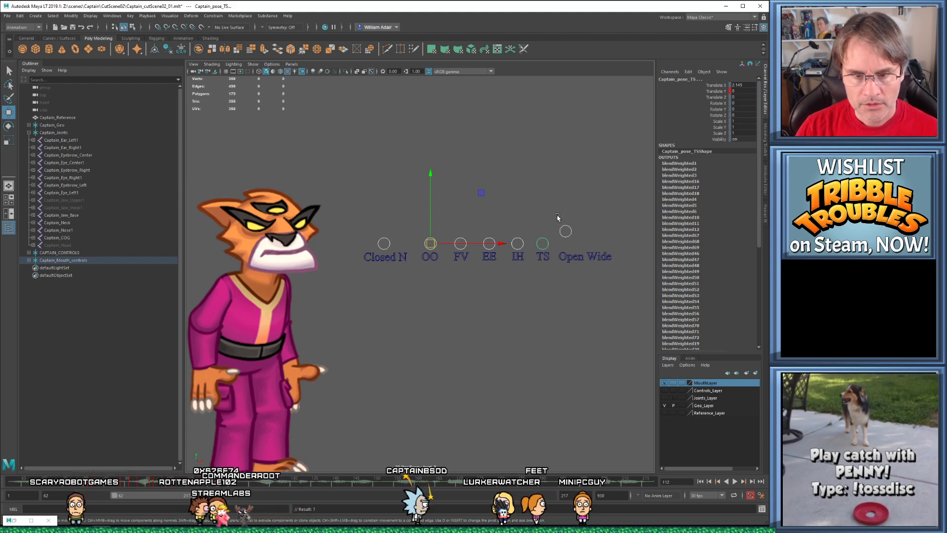
pyautogui.moveTo(549, 216)
pyautogui.mouseDown()
pyautogui.moveTo(576, 241)
pyautogui.moveTo(544, 248)
pyautogui.moveTo(547, 211)
pyautogui.mouseUp()
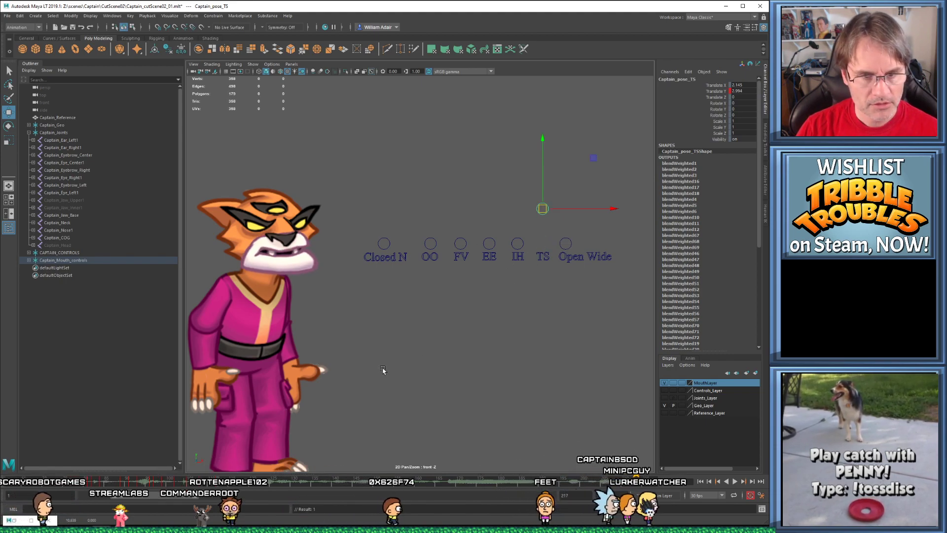
# Key all mouth controls at about frame 115 and lower TS there to Translate Y 0.193
pyautogui.moveTo(179, 482); pyautogui.dragTo(231, 486)
pyautogui.moveTo(365, 158); pyautogui.dragTo(574, 248)
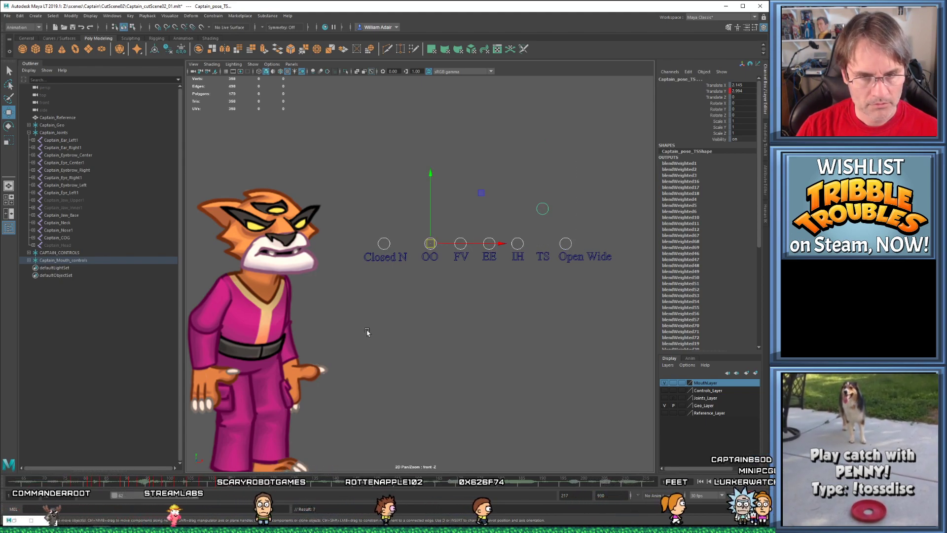
pyautogui.click(434, 213)
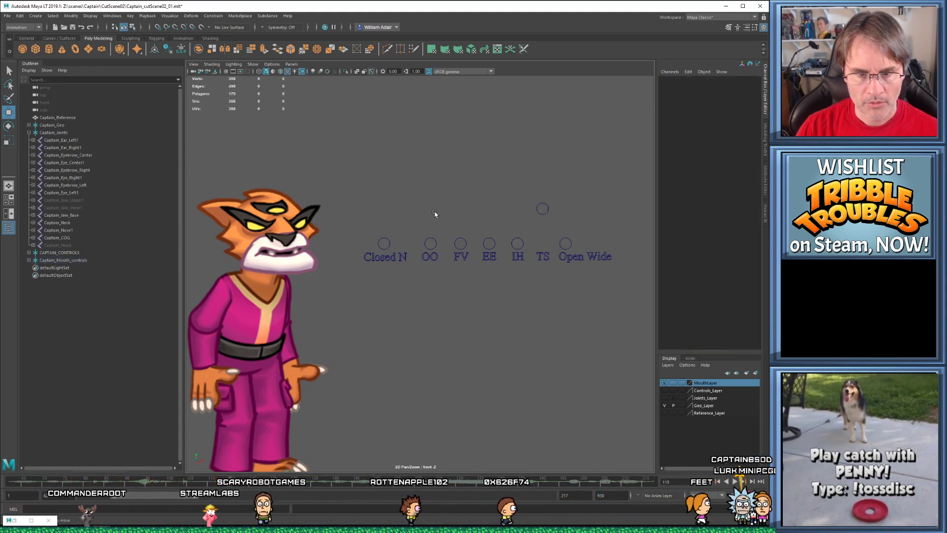
pyautogui.click(543, 210)
pyautogui.moveTo(543, 210); pyautogui.dragTo(544, 239)
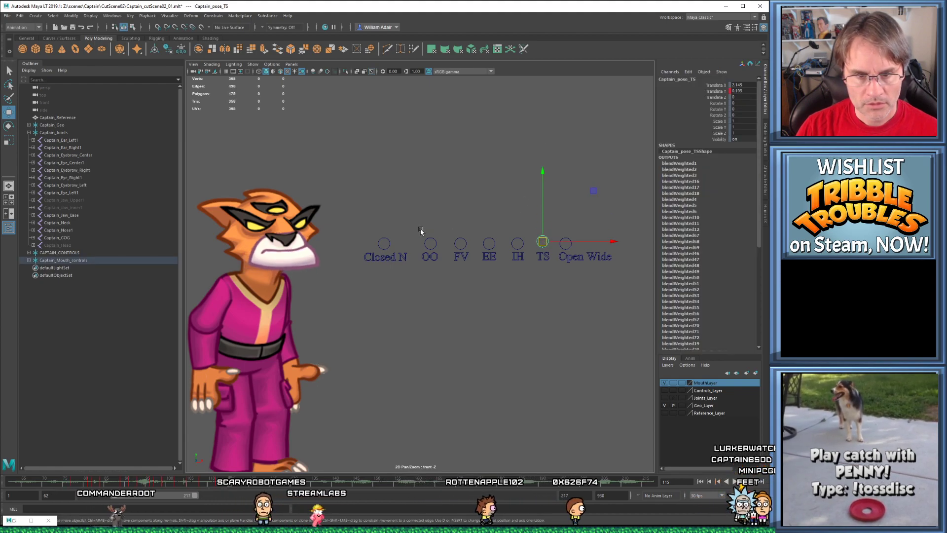
# Open the mouth at about frame 115 by raising OO partway and Open Wide to Translate Y 2.125
pyautogui.click(430, 242)
pyautogui.moveTo(430, 242); pyautogui.dragTo(431, 209)
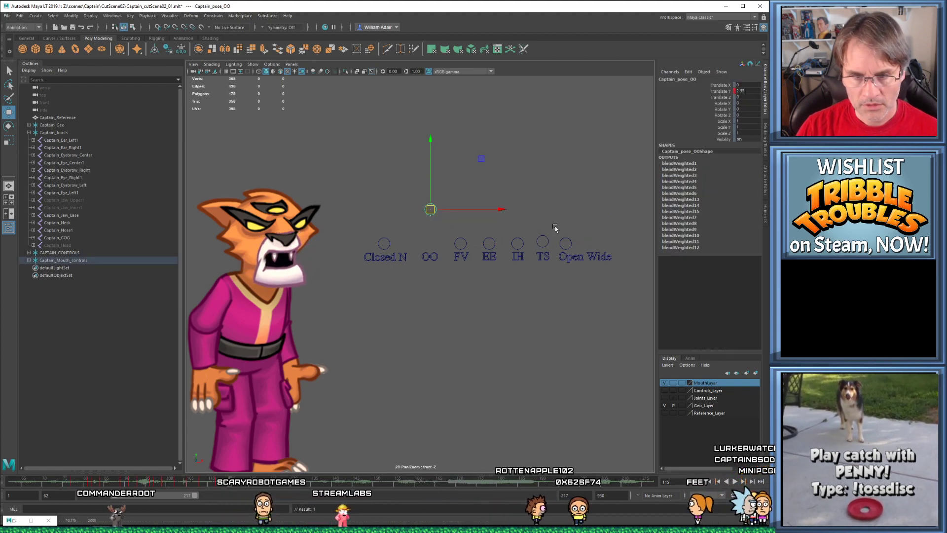
pyautogui.click(565, 243)
pyautogui.click(439, 203)
pyautogui.click(431, 209)
pyautogui.moveTo(431, 209); pyautogui.dragTo(435, 217)
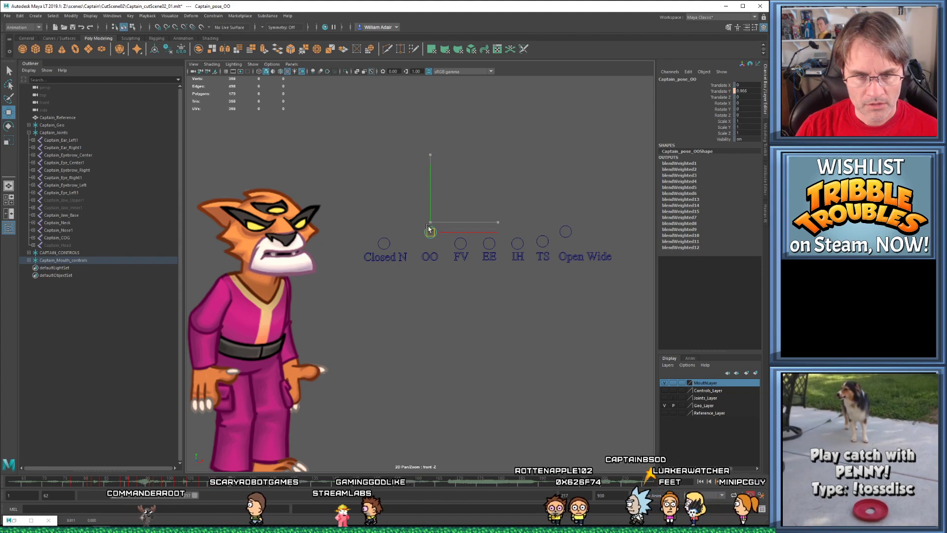
pyautogui.click(566, 232)
pyautogui.moveTo(566, 231); pyautogui.dragTo(566, 220)
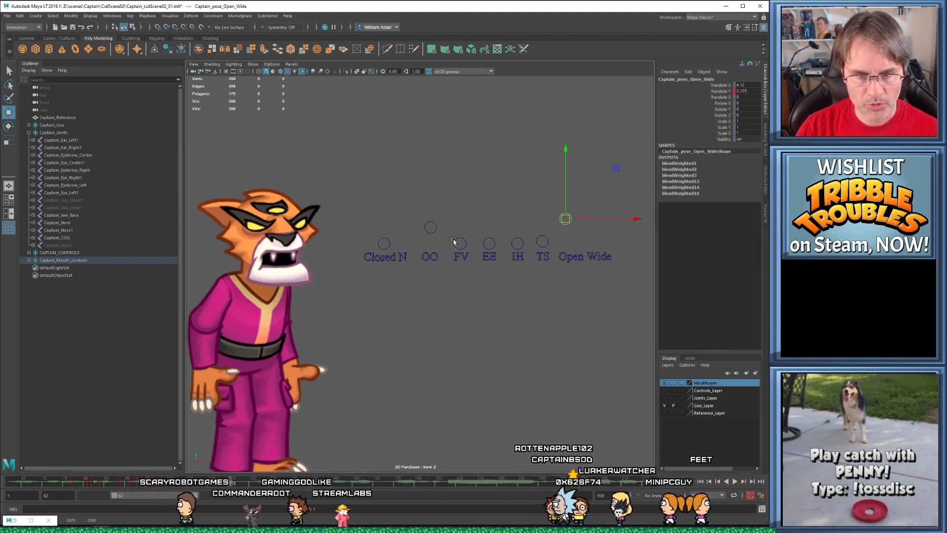
# Compare the neighbouring keys, then lower OO to about 0.26 and raise Open Wide to about 3.25 at about frame 115
pyautogui.press(',')
pyautogui.press('.')
pyautogui.press('.')
pyautogui.press('.')
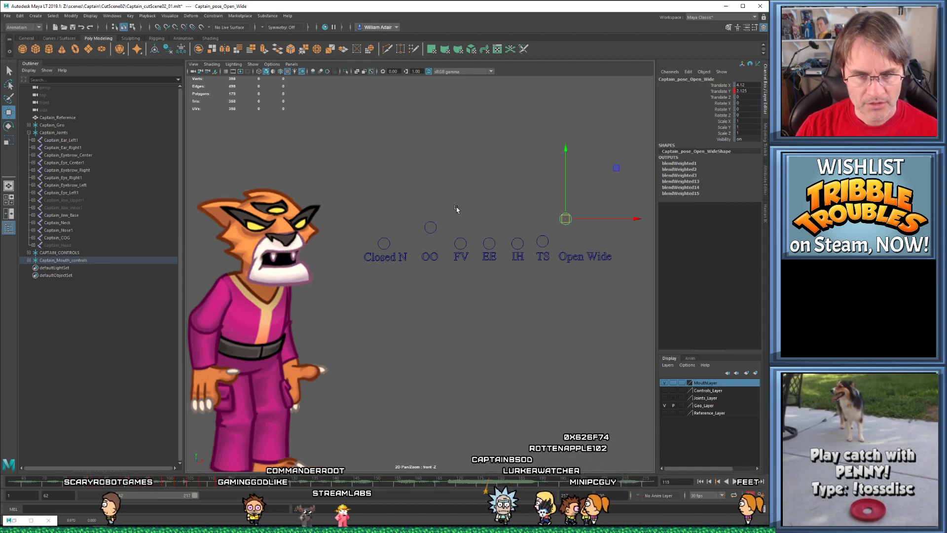
pyautogui.click(431, 227)
pyautogui.moveTo(431, 227); pyautogui.dragTo(430, 241)
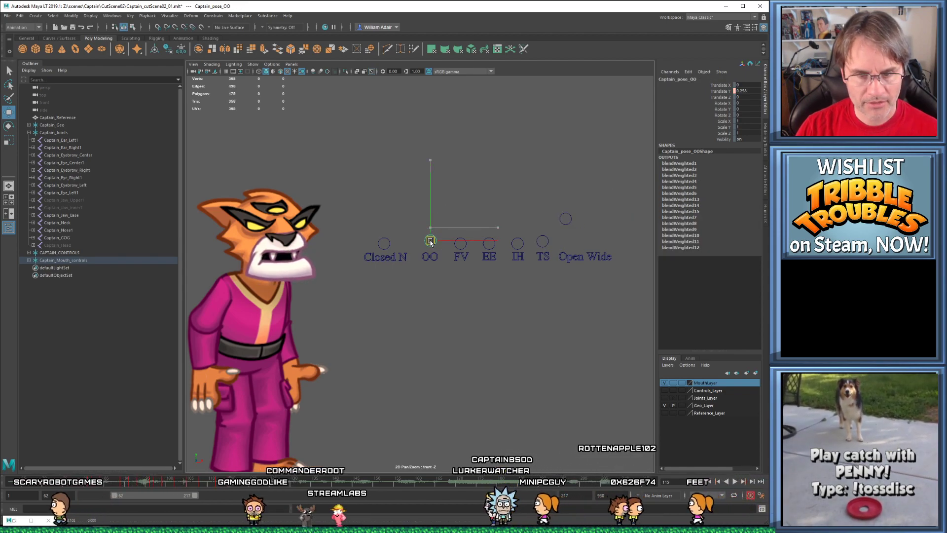
pyautogui.click(566, 218)
pyautogui.moveTo(565, 218); pyautogui.dragTo(568, 207)
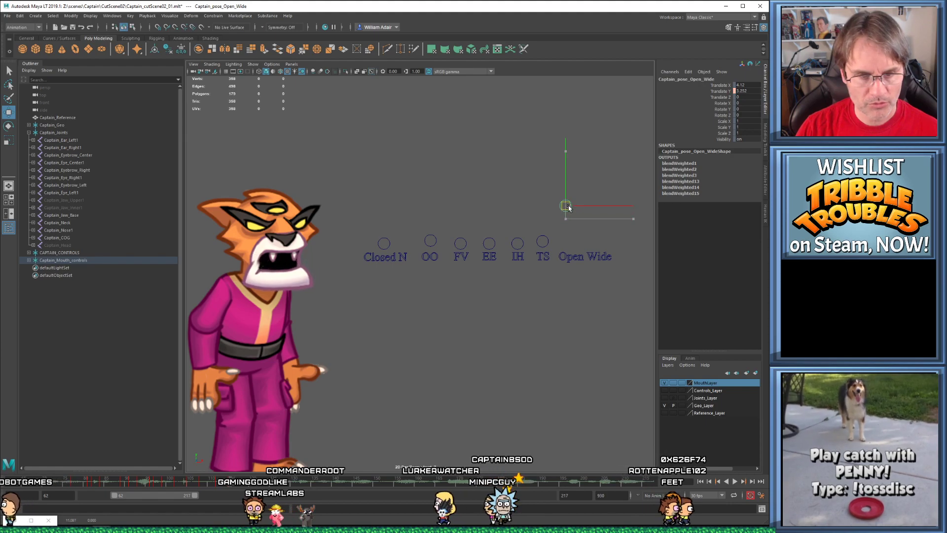
# Replay the dialogue and step through the keys to examine the mouth motion between about frames 108 and 115
pyautogui.press(',')
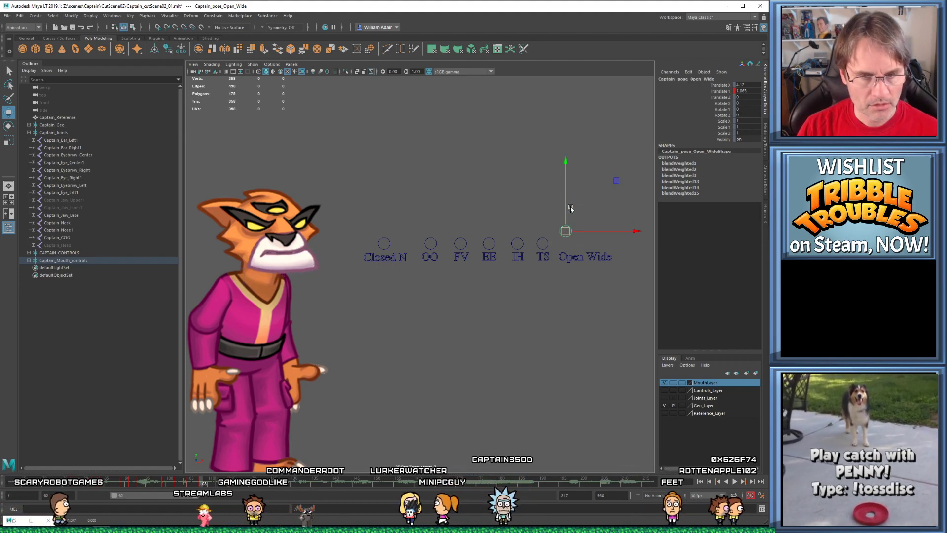
pyautogui.press('.')
pyautogui.click(144, 480)
pyautogui.hotkey('alt', 'v')
pyautogui.hotkey('alt', 'v')
pyautogui.moveTo(190, 484); pyautogui.dragTo(237, 485)
pyautogui.click(203, 482)
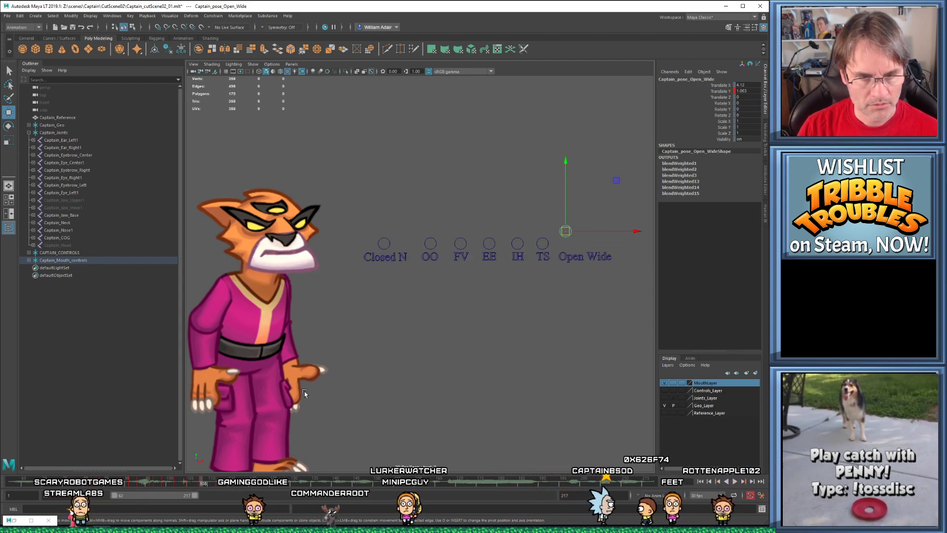
pyautogui.press('.')
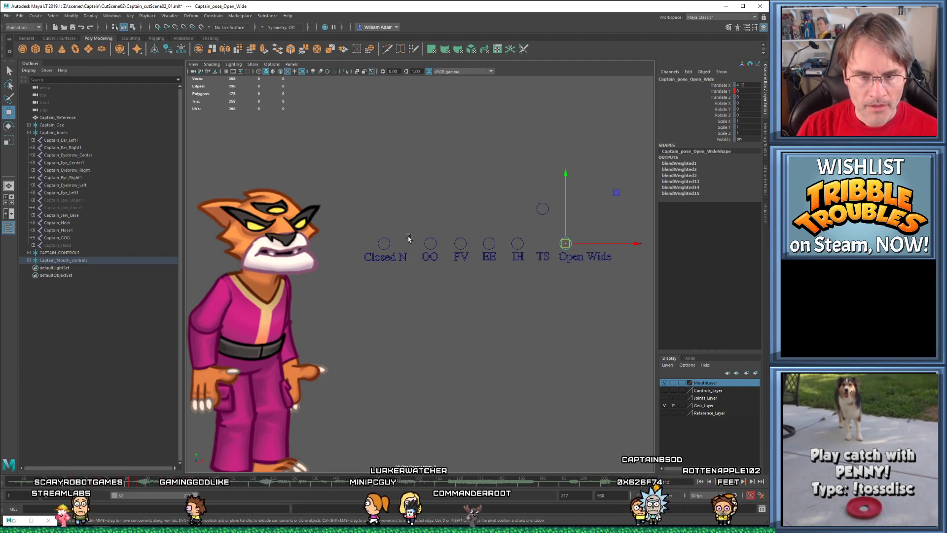
# Key all seven mouth controls to hold the TS pose just before the wide-open mouth, and key TS again
pyautogui.moveTo(470, 254); pyautogui.dragTo(590, 248)
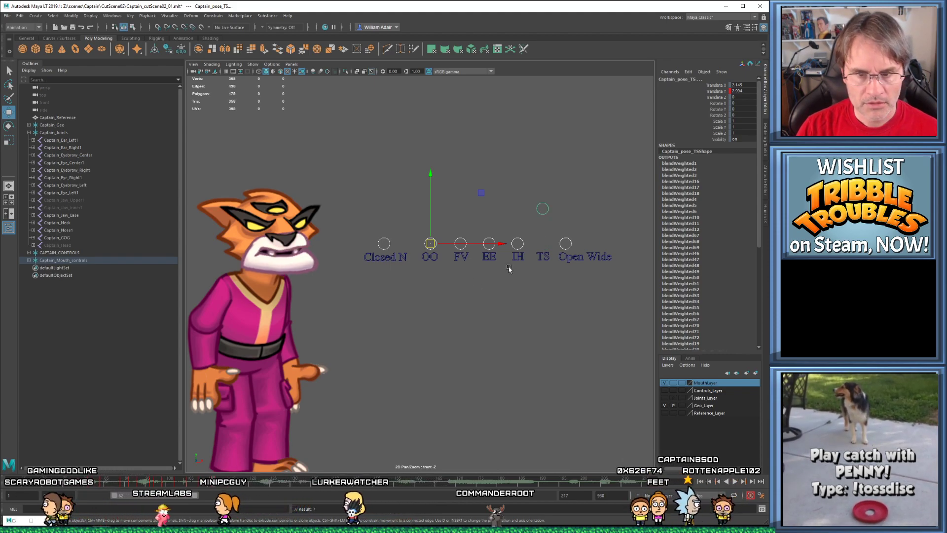
pyautogui.click(542, 208)
pyautogui.hotkey('alt', '.')
pyautogui.hotkey('alt', '.')
pyautogui.hotkey('alt', '.')
pyautogui.moveTo(539, 211); pyautogui.dragTo(542, 214)
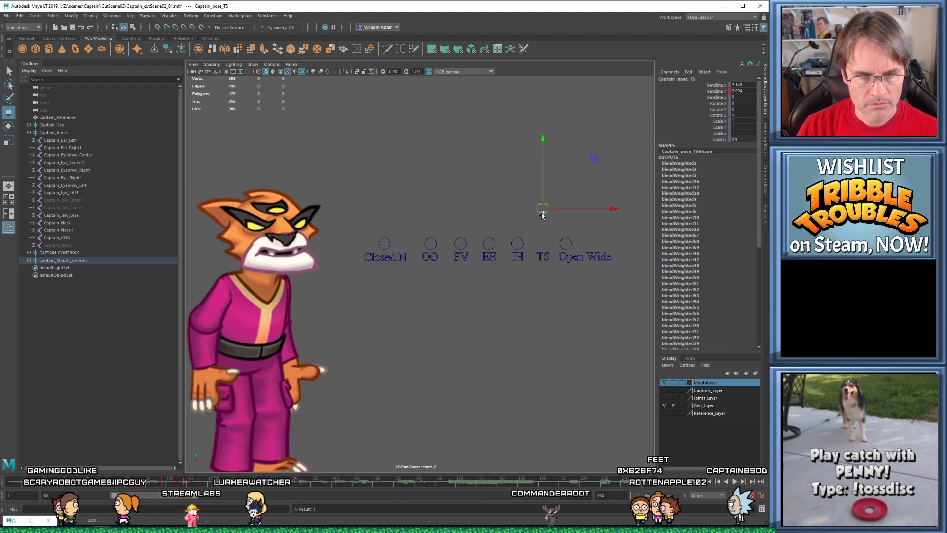
pyautogui.press('.')
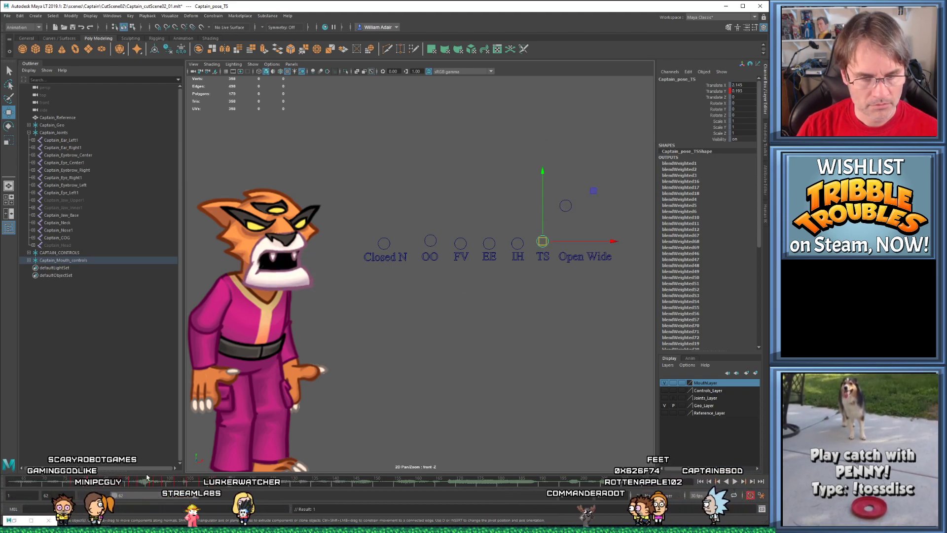
# Play back the dialogue to review the timing from the TS pose into the wide-open mouth
pyautogui.click(146, 478)
pyautogui.hotkey('alt', 'v')
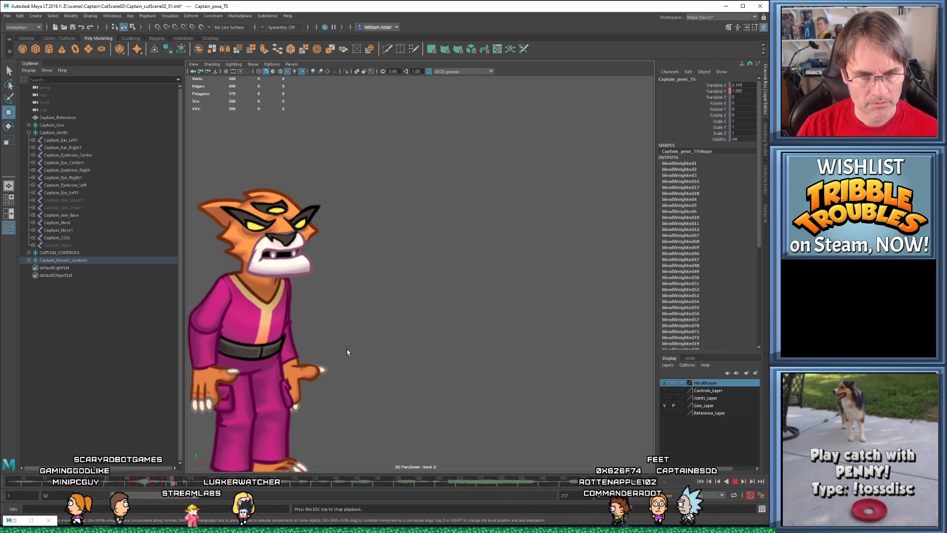
pyautogui.hotkey('alt', 'v')
pyautogui.hotkey('alt', 'v')
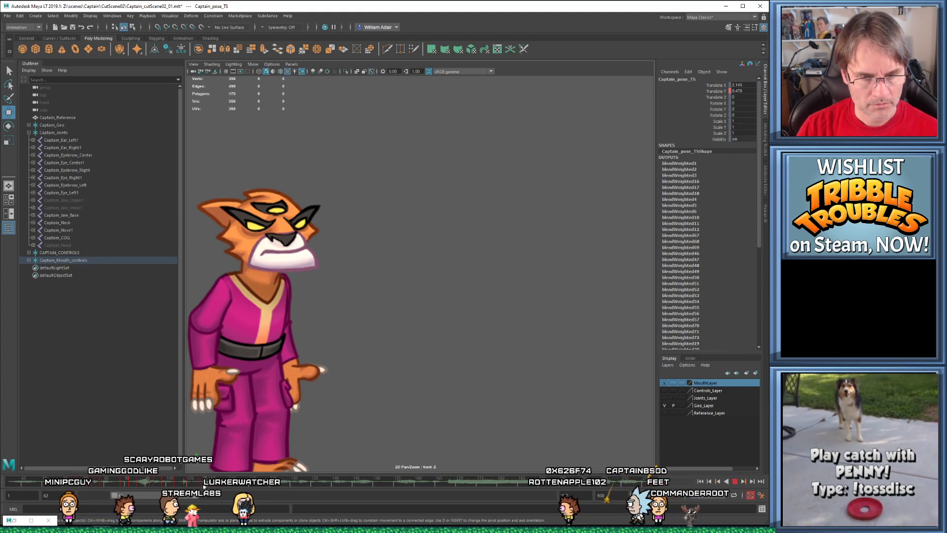
# Step through the mouth keys around the TS pose and replay the dialogue to examine the timing into the wide-open mouth
pyautogui.hotkey('alt', 'v')
pyautogui.press(',')
pyautogui.press('.')
pyautogui.press('.')
pyautogui.press(',')
pyautogui.hotkey('alt', '.')
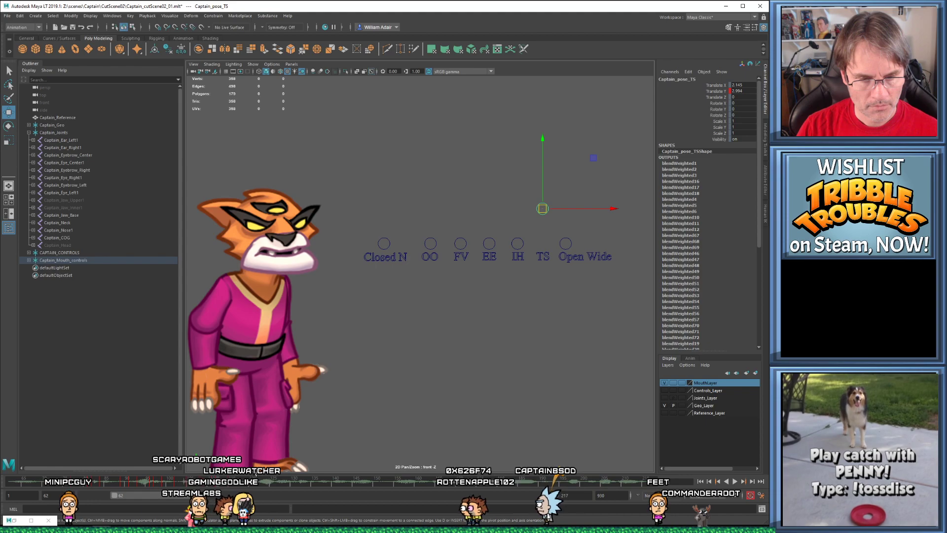
pyautogui.hotkey('alt', '.')
pyautogui.moveTo(356, 186); pyautogui.dragTo(582, 240)
pyautogui.hotkey('alt', '.')
pyautogui.hotkey('alt', '.')
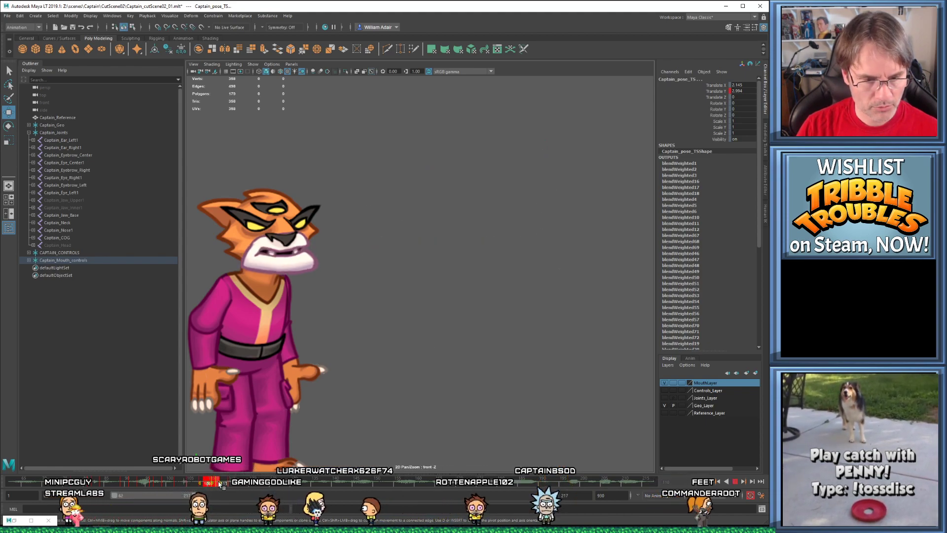
pyautogui.hotkey('alt', 'v')
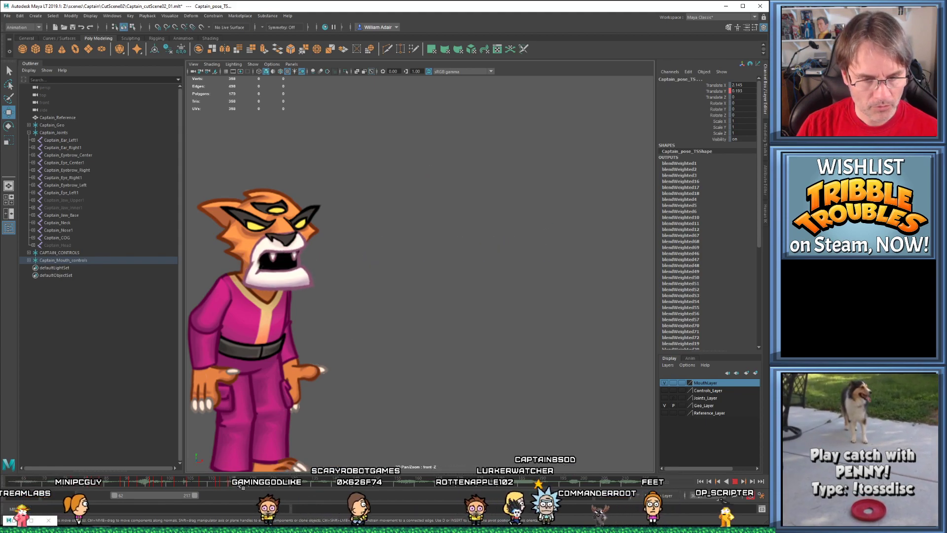
# Review the dialogue after the wide-open mouth and key all seven mouth controls at frame 117 to hold that pose
pyautogui.hotkey('alt', 'v')
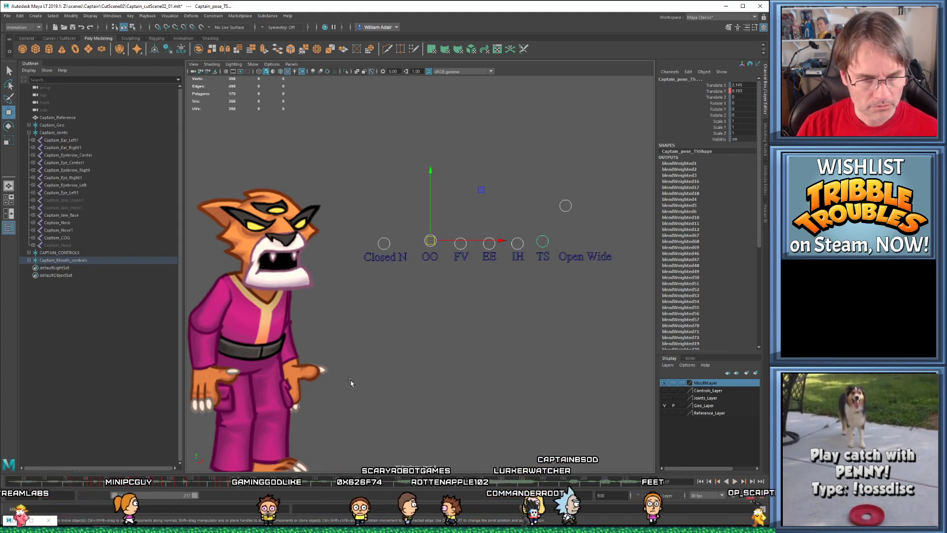
pyautogui.moveTo(365, 120); pyautogui.dragTo(580, 251)
pyautogui.hotkey('alt', 'v')
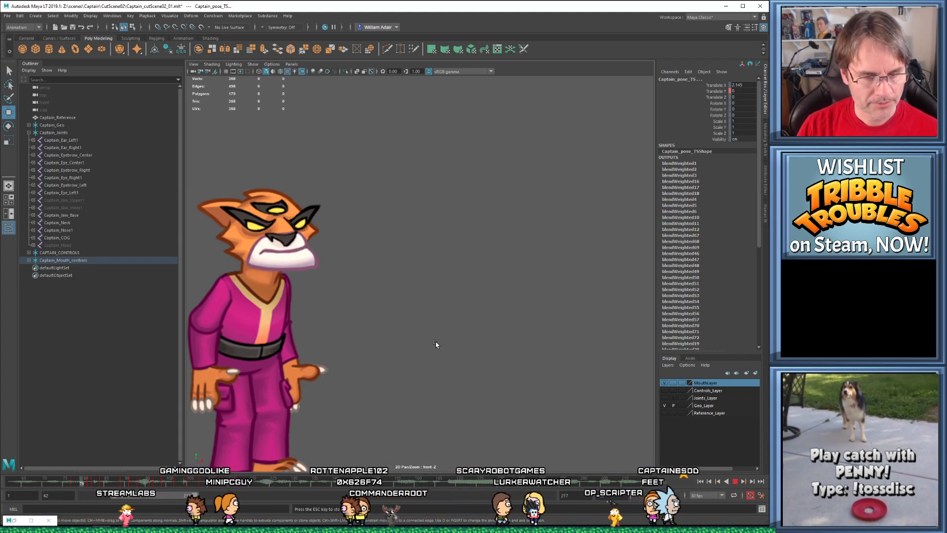
pyautogui.hotkey('alt', 'v')
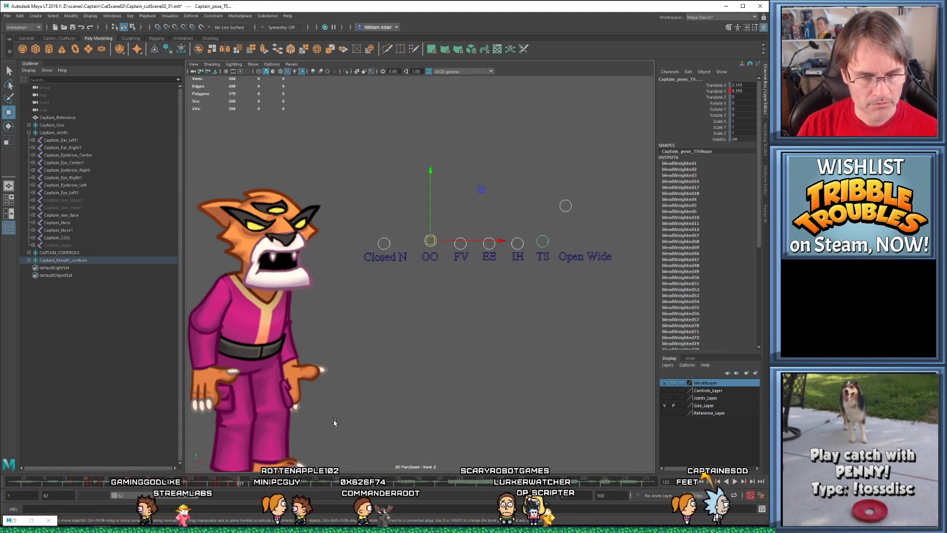
pyautogui.hotkey('alt', 'v')
pyautogui.hotkey('alt', 'v')
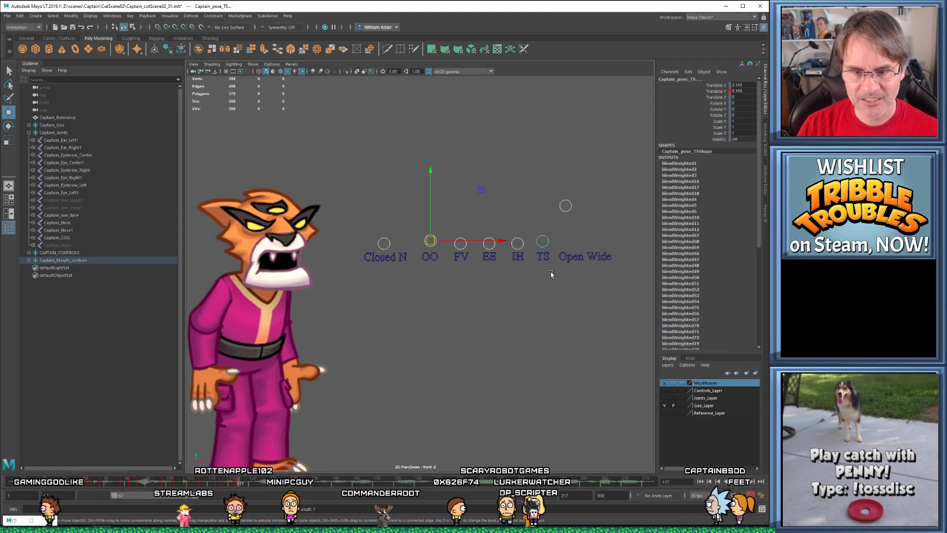
# At frame 117, lower Open Wide to about 1.48 and raise Closed N to about 1.77
pyautogui.click(563, 202)
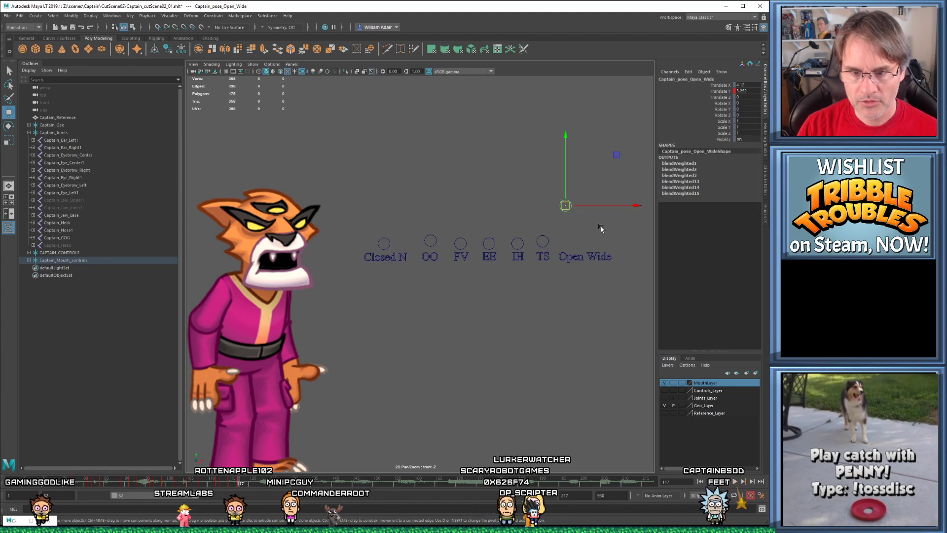
pyautogui.moveTo(564, 207); pyautogui.dragTo(573, 230)
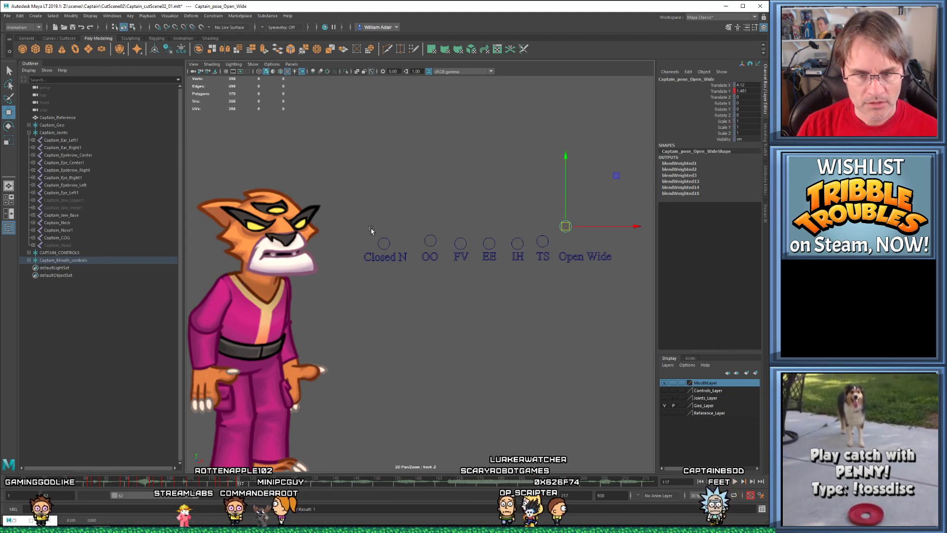
pyautogui.click(383, 245)
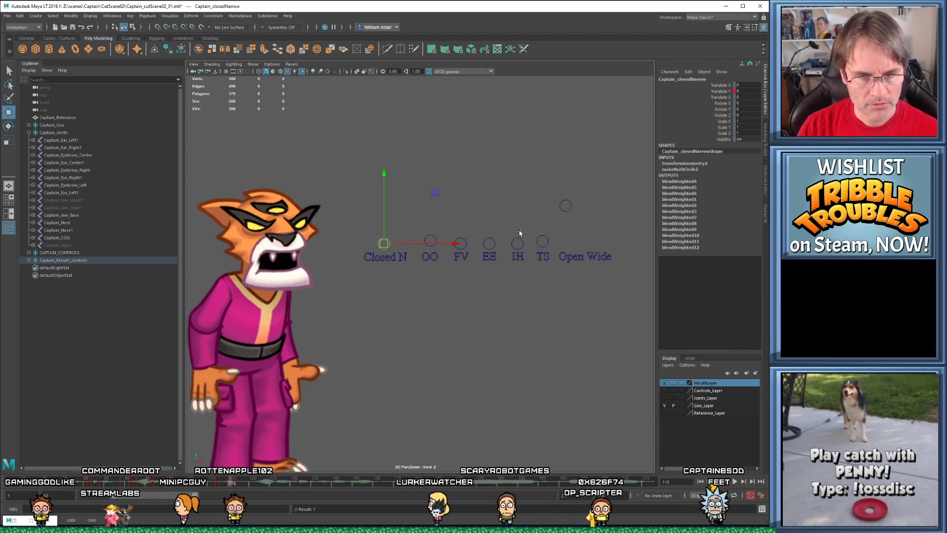
pyautogui.press(',')
pyautogui.press(',')
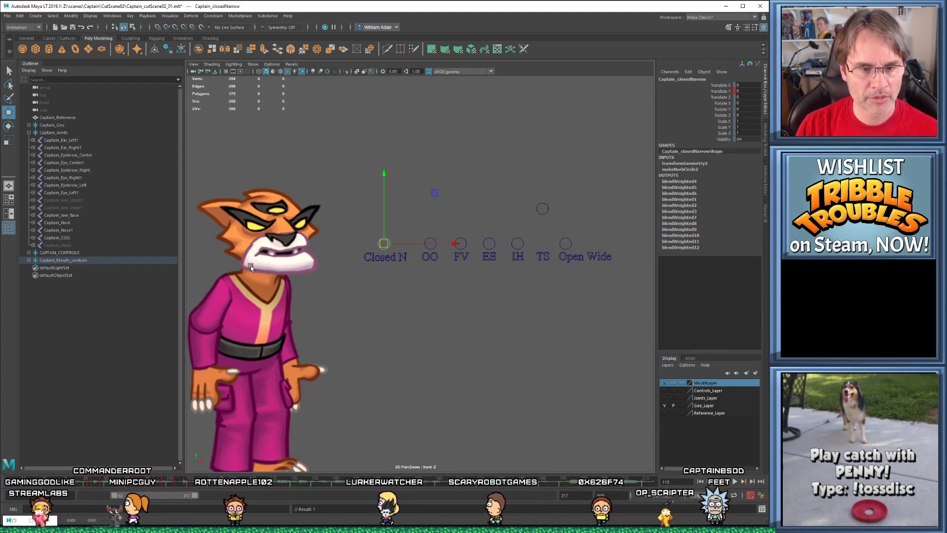
pyautogui.press('.')
pyautogui.press('.')
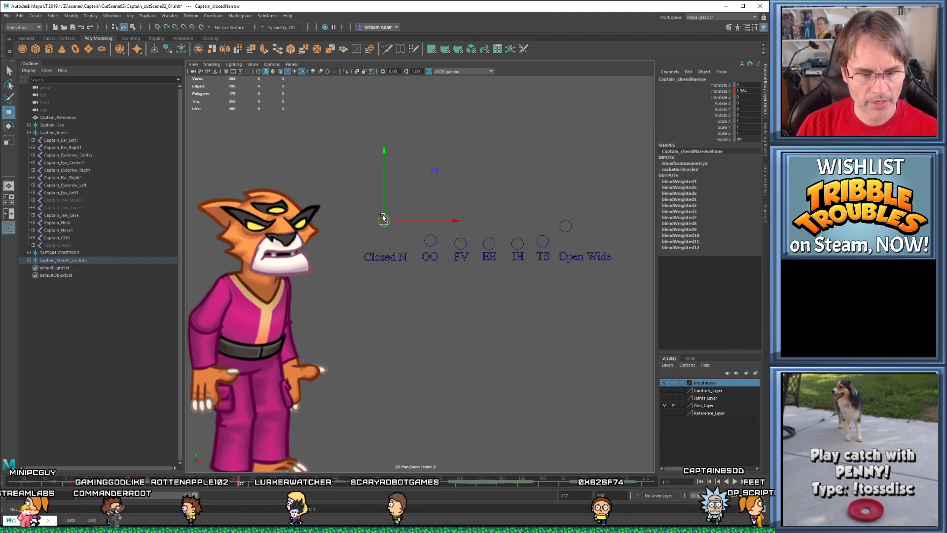
pyautogui.moveTo(383, 218); pyautogui.dragTo(381, 274)
pyautogui.press(',')
pyautogui.press('.')
pyautogui.press(',')
pyautogui.press('.')
pyautogui.press(',')
pyautogui.press('.')
pyautogui.press(',')
pyautogui.press('.')
pyautogui.press(',')
pyautogui.press('.')
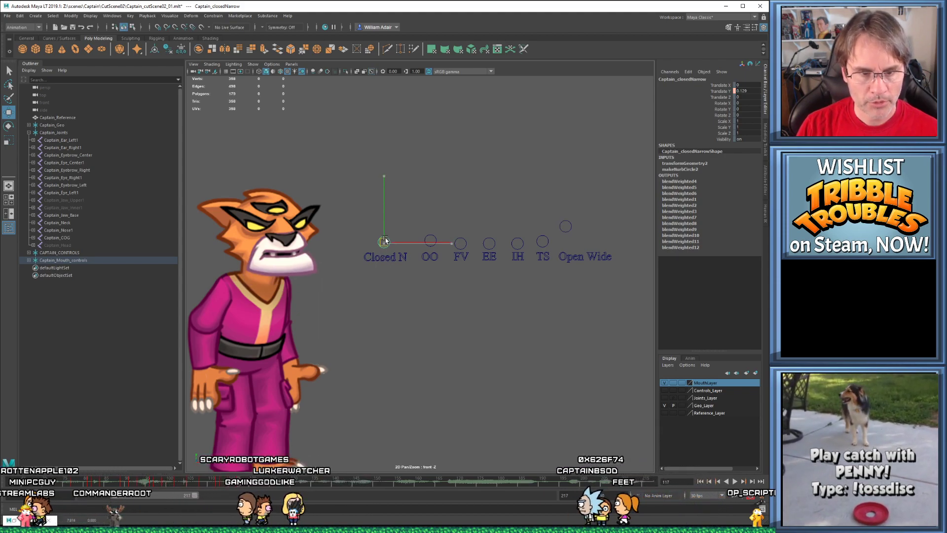
# Step back and forth between the keys at frames 115 and 117 to compare the wide-open and narrowed mouth shapes
pyautogui.press(',')
pyautogui.press('.')
pyautogui.press(',')
pyautogui.press('.')
pyautogui.press(',')
pyautogui.press(',')
pyautogui.press('.')
pyautogui.press('.')
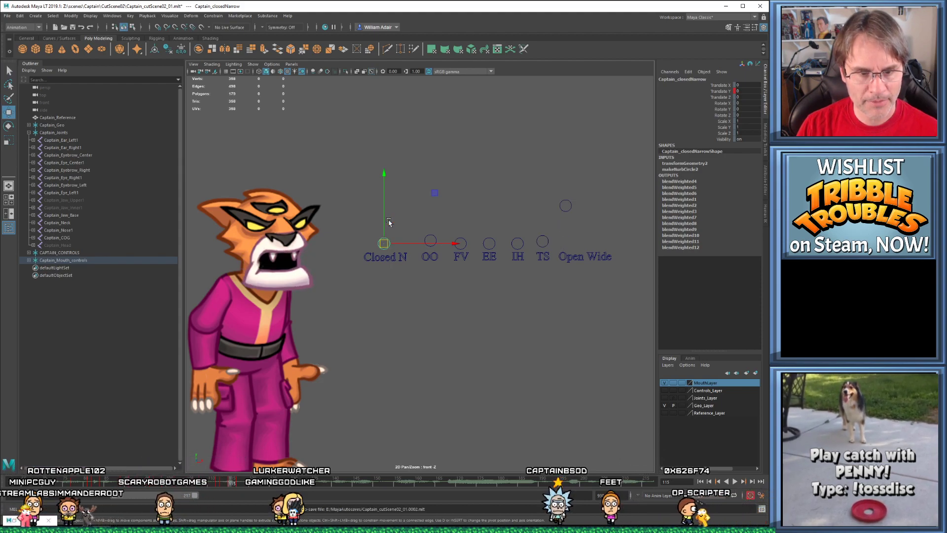
pyautogui.press(',')
pyautogui.press('.')
pyautogui.press(',')
pyautogui.press('.')
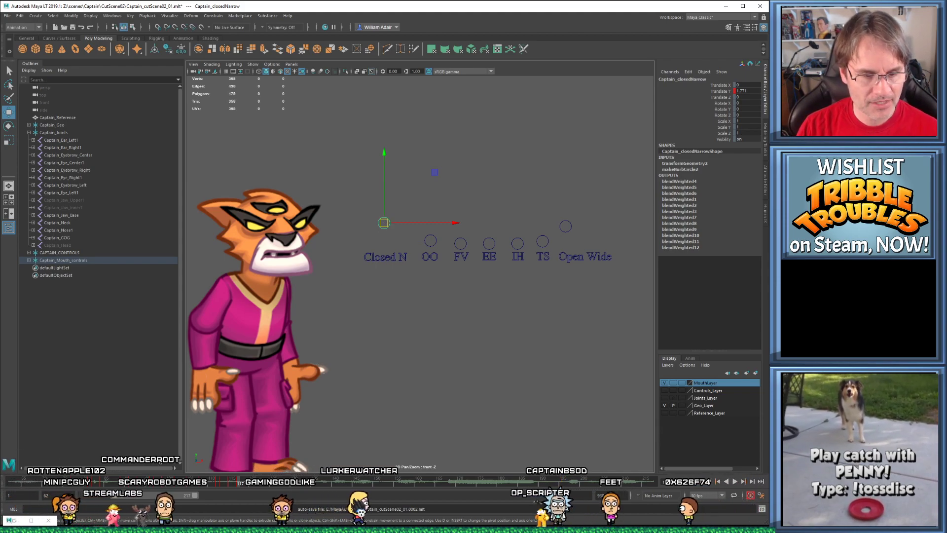
# Replay the dialogue from about frame 78, and again from just before the wide-open mouth, to check the lip-sync
pyautogui.click(79, 483)
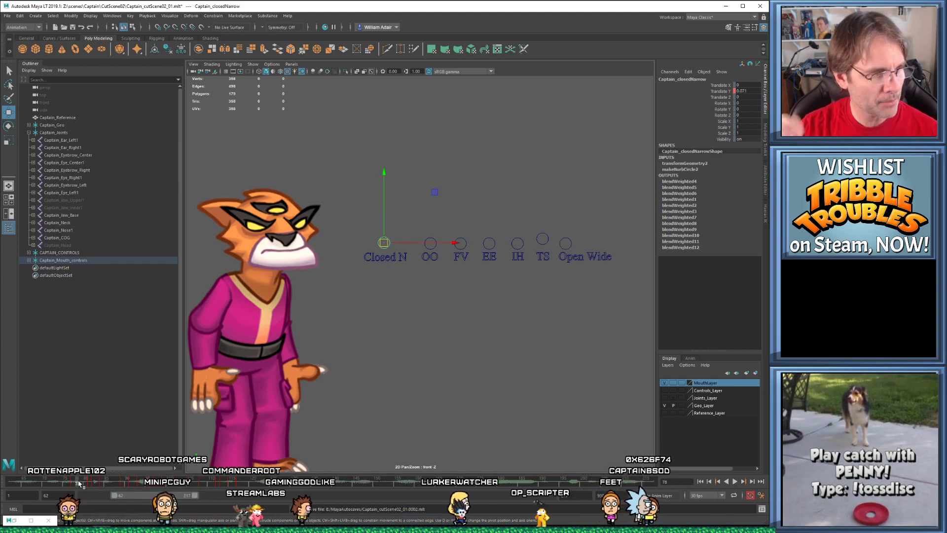
pyautogui.hotkey('alt', 'v')
pyautogui.press('Escape')
pyautogui.hotkey('alt', 'v')
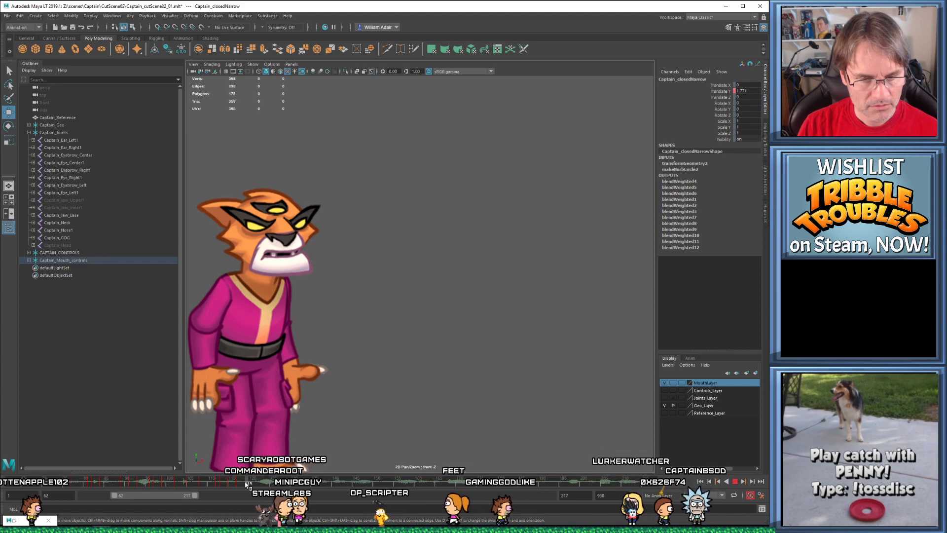
pyautogui.press('Escape')
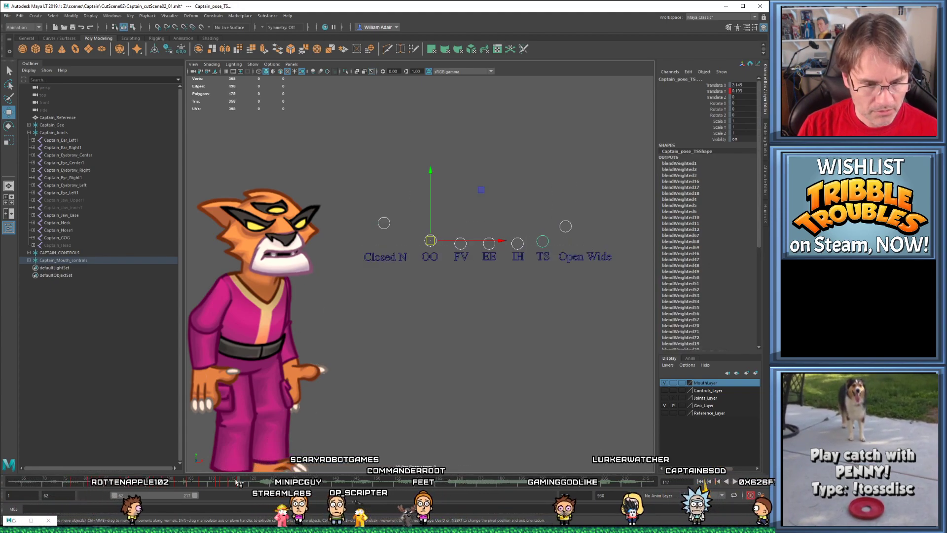
pyautogui.moveTo(236, 485); pyautogui.dragTo(204, 483)
pyautogui.hotkey('alt', 'v')
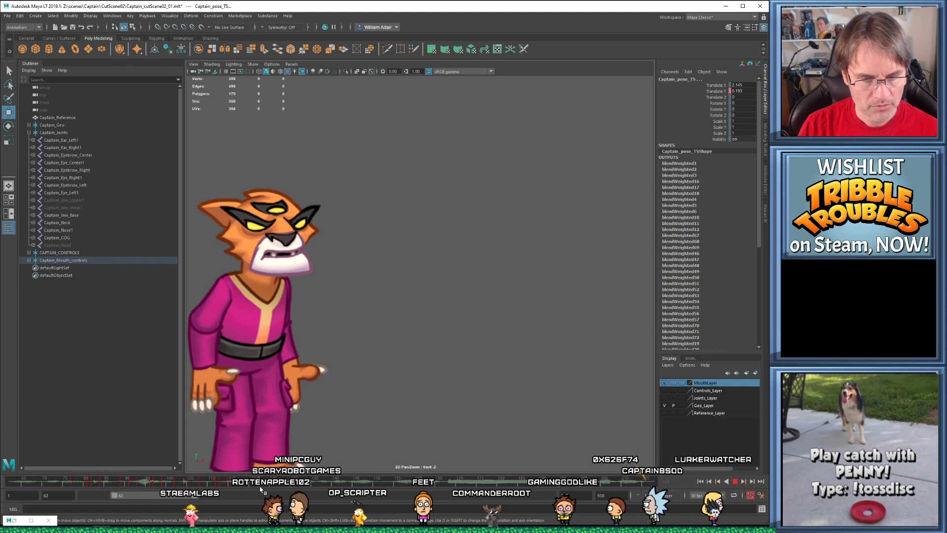
# Key all seven mouth controls at frame 118 to hold the narrowed mouth pose
pyautogui.hotkey('alt', 'v')
pyautogui.moveTo(357, 159); pyautogui.dragTo(574, 243)
pyautogui.press('s')
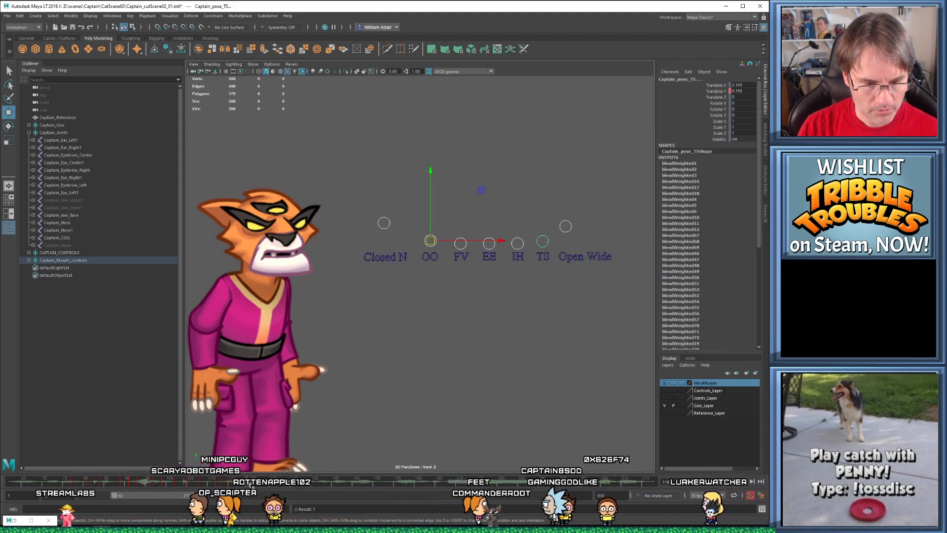
# At frame 121, lower Open Wide to about 1.35 and raise Closed N to about 1.96
pyautogui.click(371, 212)
pyautogui.moveTo(375, 205); pyautogui.dragTo(400, 235)
pyautogui.click(555, 223)
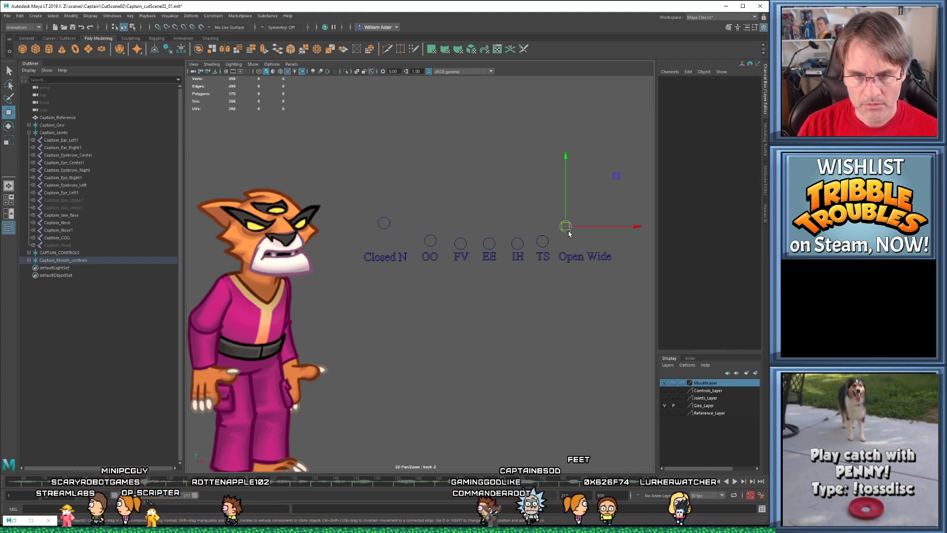
pyautogui.click(568, 230)
pyautogui.click(384, 223)
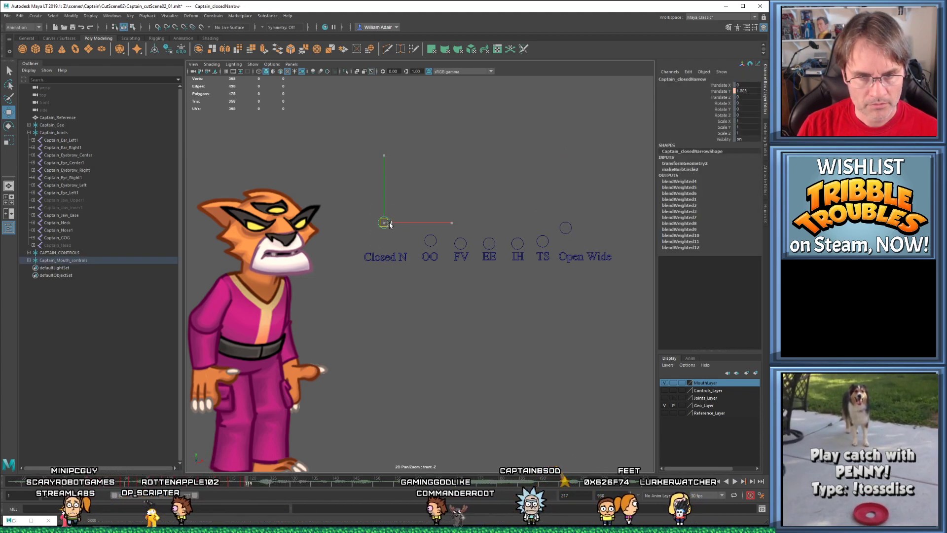
pyautogui.press(',')
pyautogui.press('.')
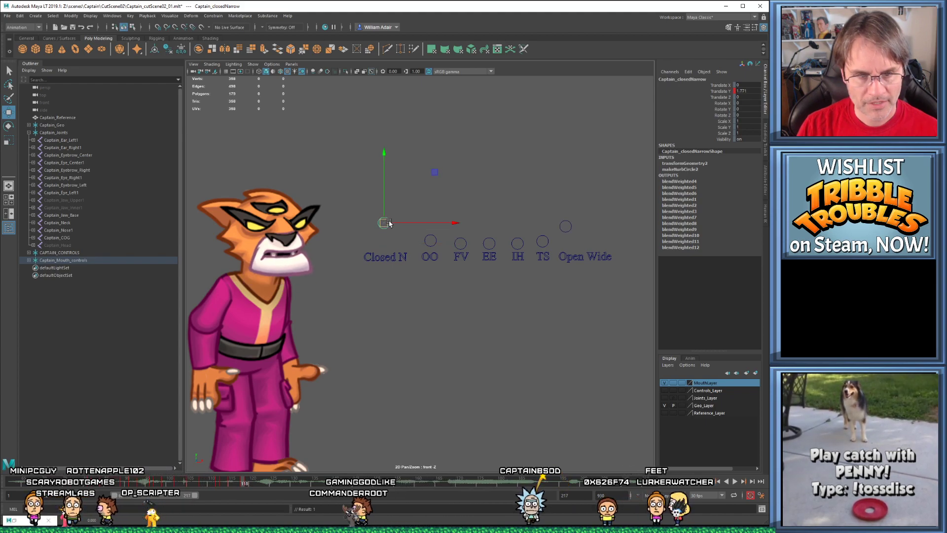
# Step through the frames and play back the dialogue to review the narrowed mouth between frames 118 and 121
pyautogui.hotkey('alt', '.')
pyautogui.hotkey('alt', ',')
pyautogui.hotkey('alt', '.')
pyautogui.hotkey('alt', 'v')
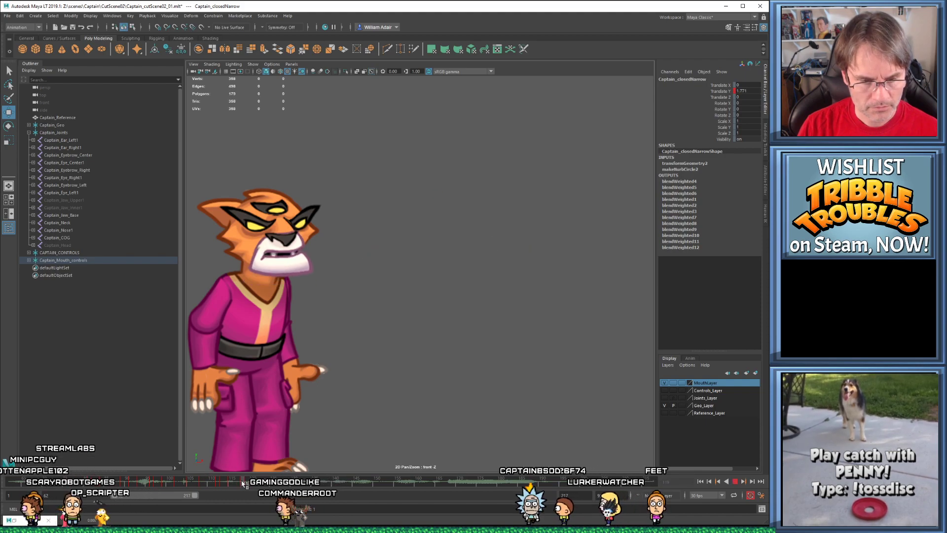
pyautogui.hotkey('alt', 'v')
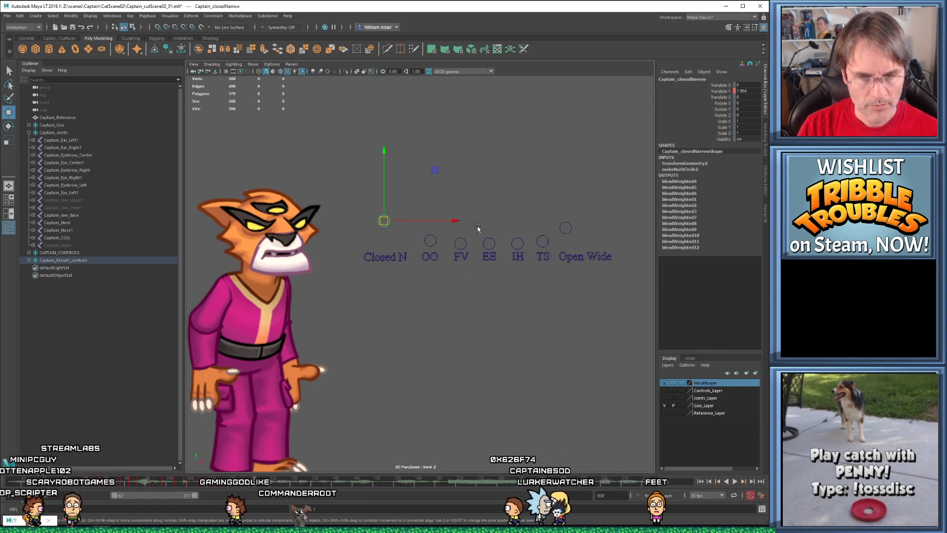
pyautogui.hotkey('alt', 'v')
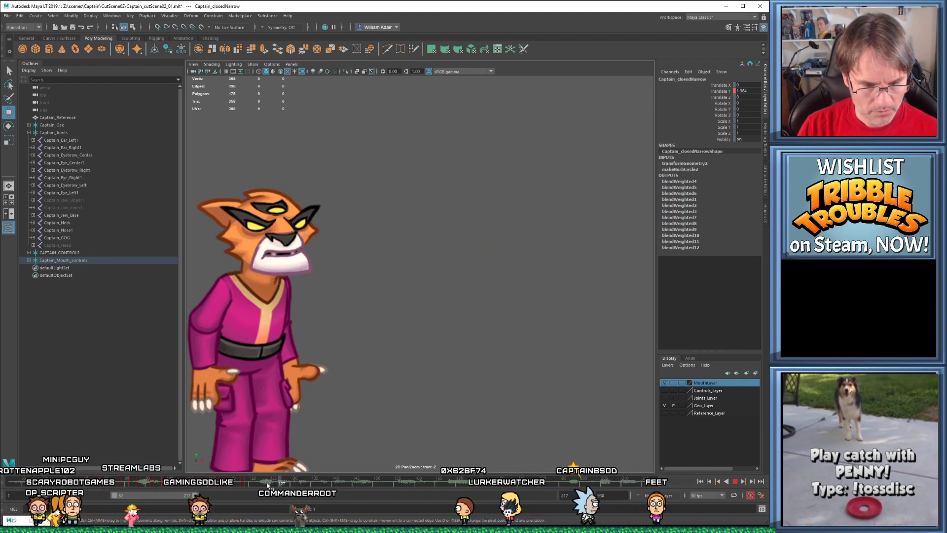
pyautogui.hotkey('alt', 'v')
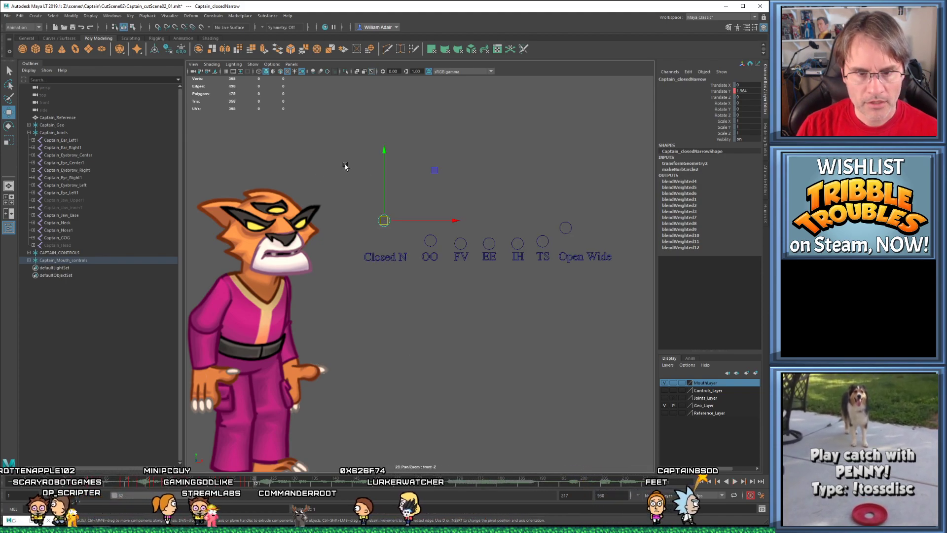
# Compare the poses at frames 118 and 121, and raise Closed N to about 3.8 at frame 121
pyautogui.moveTo(588, 245); pyautogui.dragTo(578, 240)
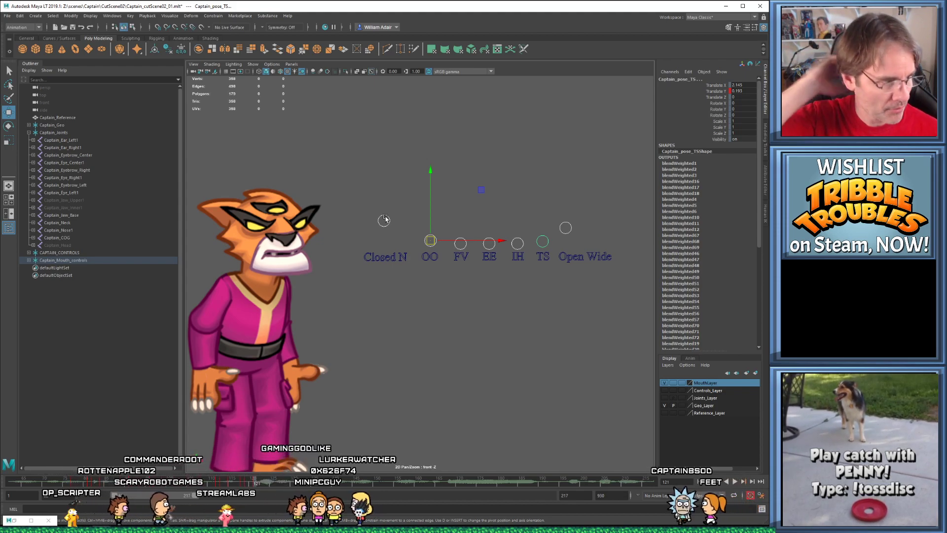
pyautogui.click(431, 264)
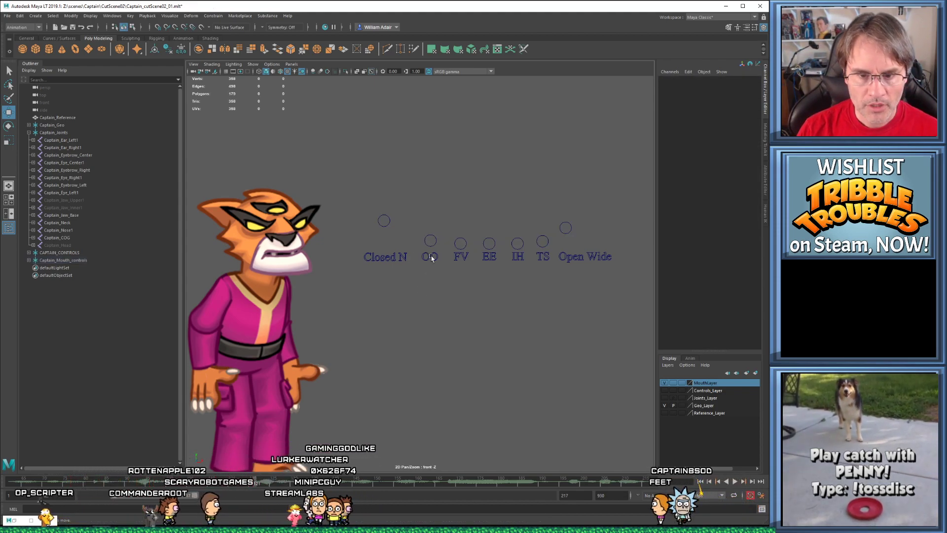
pyautogui.click(384, 220)
pyautogui.moveTo(384, 221)
pyautogui.mouseDown()
pyautogui.moveTo(383, 229)
pyautogui.moveTo(385, 220)
pyautogui.mouseUp()
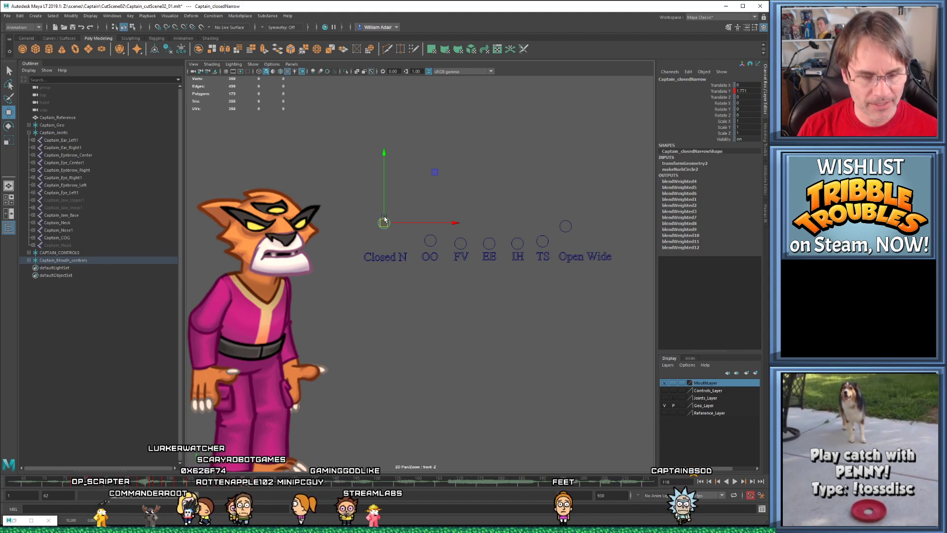
pyautogui.moveTo(384, 219); pyautogui.dragTo(387, 204)
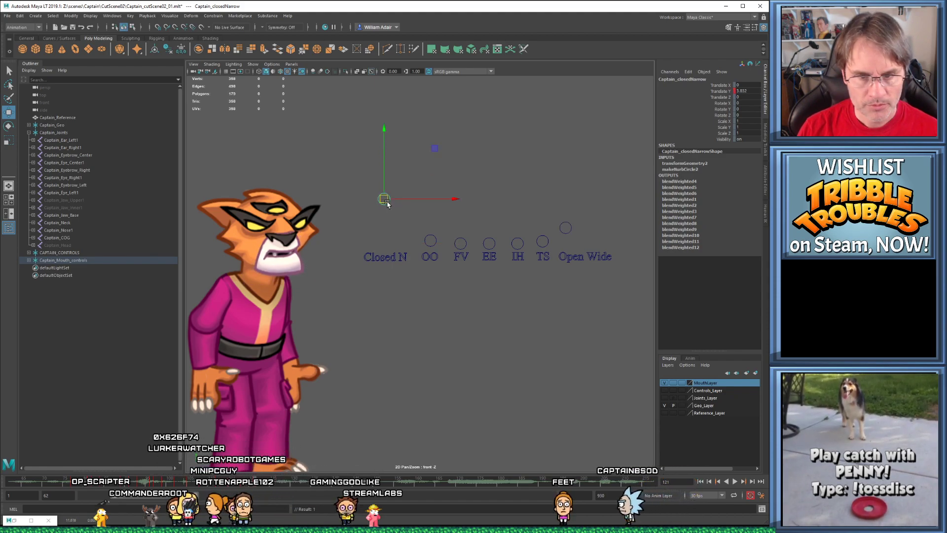
# At frame 121, lower Open Wide and TS slightly and raise FV to about 1.4
pyautogui.click(560, 228)
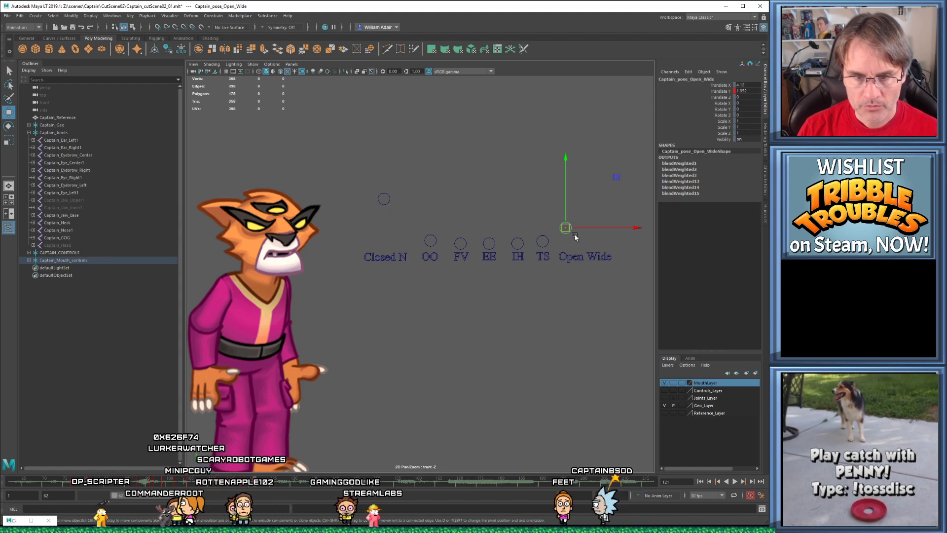
pyautogui.click(546, 239)
pyautogui.moveTo(517, 242)
pyautogui.mouseDown()
pyautogui.moveTo(517, 225)
pyautogui.moveTo(517, 243)
pyautogui.mouseUp()
pyautogui.click(456, 247)
pyautogui.moveTo(457, 247); pyautogui.dragTo(462, 228)
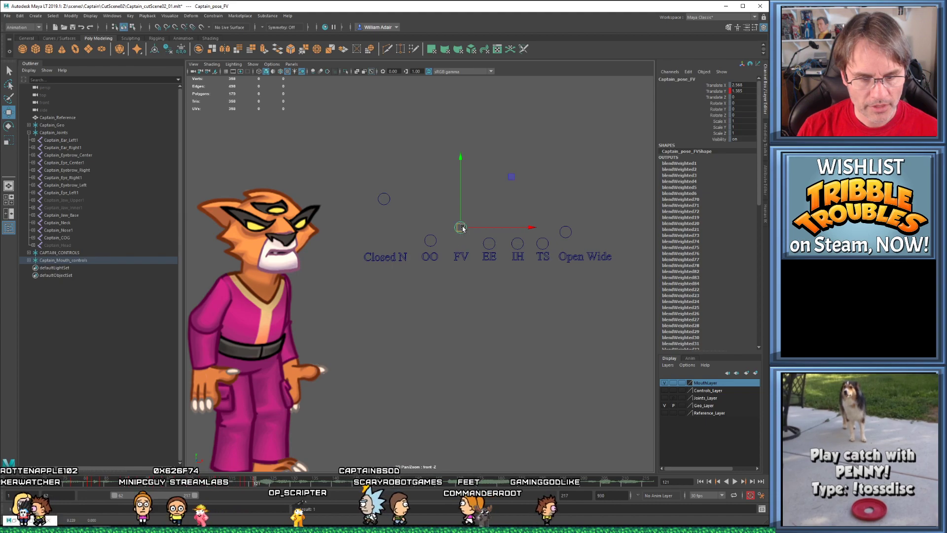
# Undo the last change and lower Closed N to about 2.96 at frame 121
pyautogui.hotkey('ctrl', 'z')
pyautogui.hotkey('alt', '.')
pyautogui.hotkey('alt', '.')
pyautogui.hotkey('alt', '.')
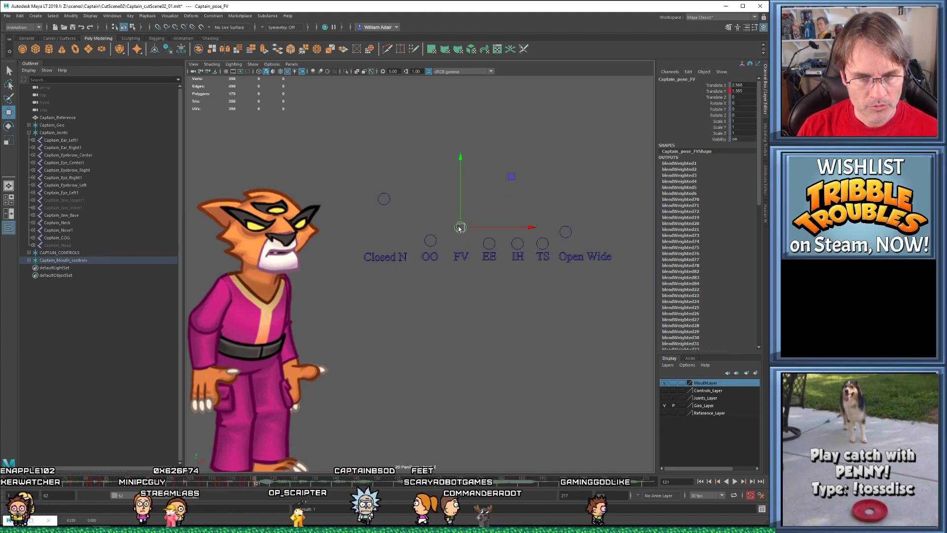
pyautogui.click(380, 198)
pyautogui.moveTo(384, 198); pyautogui.dragTo(385, 209)
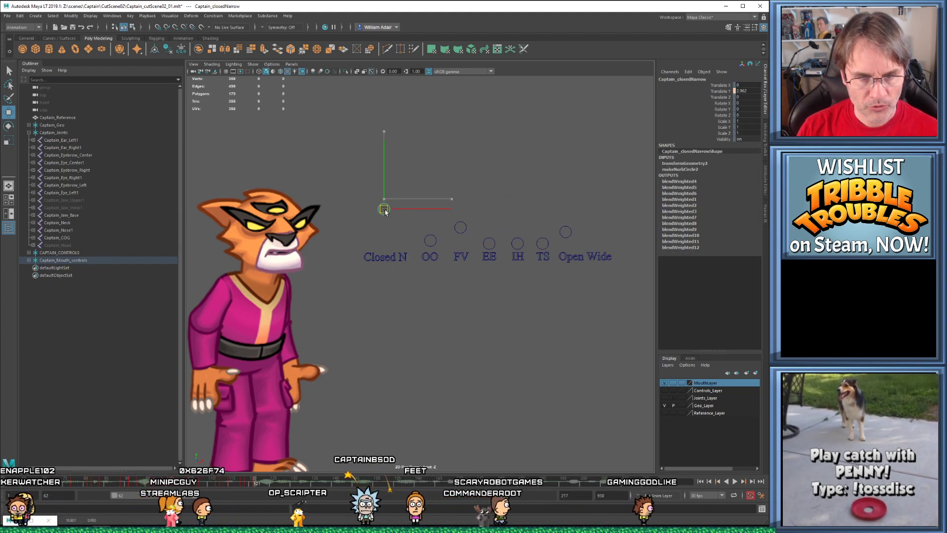
# Compare the mouth poses at frames 118 and 121, and lower Closed N to about 2.2 at frame 121
pyautogui.hotkey('alt', ',')
pyautogui.hotkey('alt', ',')
pyautogui.hotkey('alt', '.')
pyautogui.hotkey('alt', '.')
pyautogui.hotkey('alt', '.')
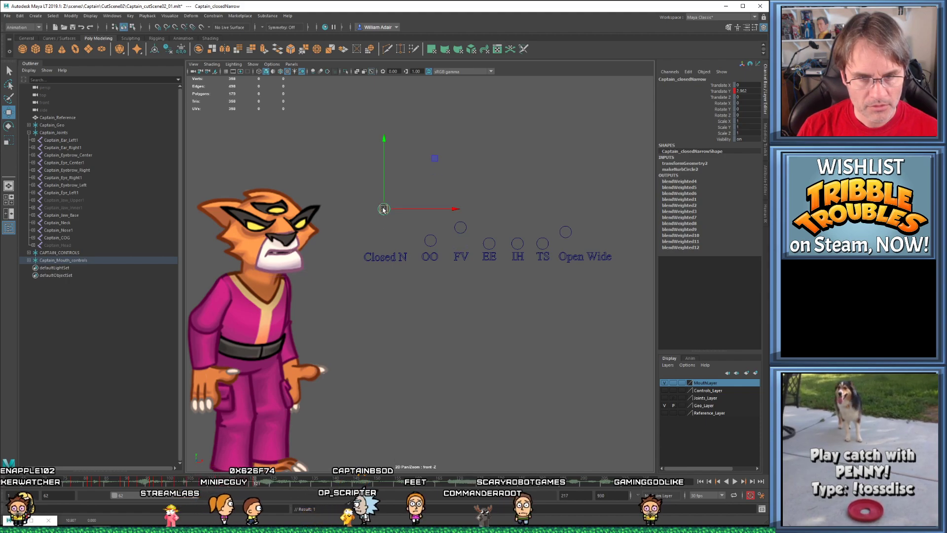
pyautogui.hotkey('alt', ',')
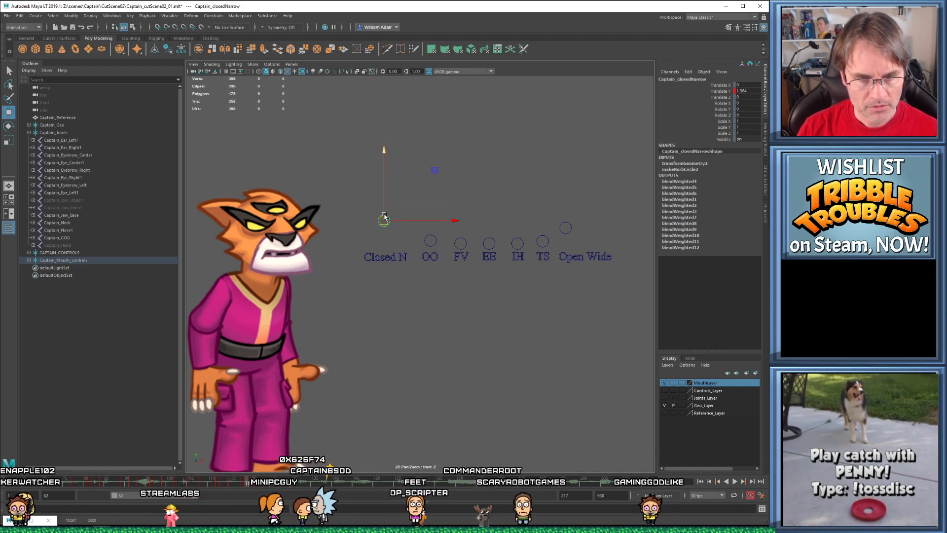
pyautogui.hotkey('alt', '.')
# At frame 121, lower Open Wide slightly, raise FV a little, and lower Closed N to about 1.64
pyautogui.click(565, 231)
pyautogui.moveTo(565, 231); pyautogui.dragTo(565, 232)
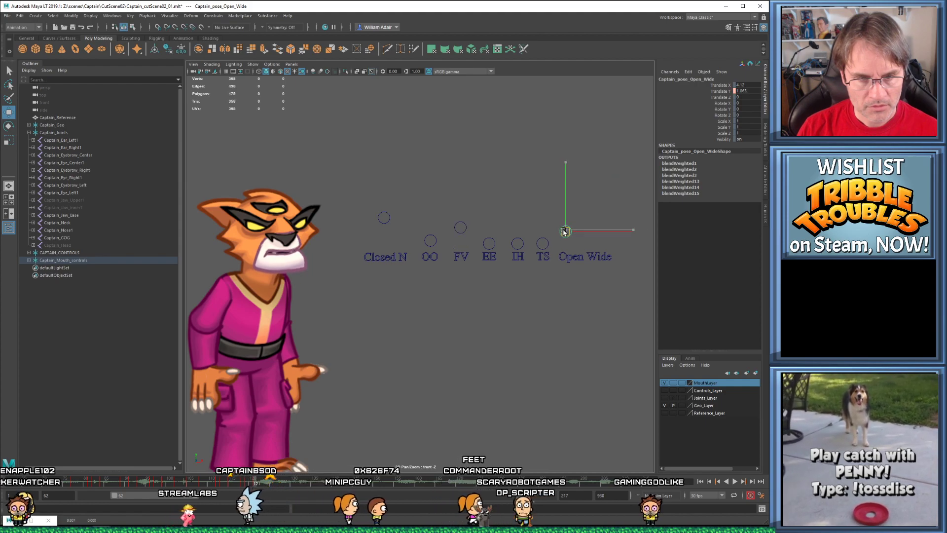
pyautogui.click(462, 225)
pyautogui.click(384, 220)
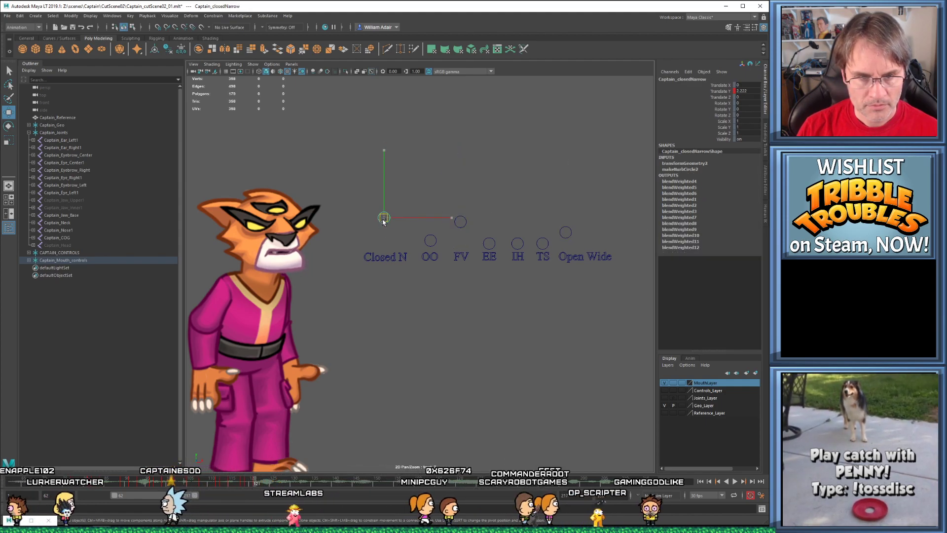
pyautogui.moveTo(384, 226); pyautogui.dragTo(384, 226)
# Step back to frame 118, scrub forward past frame 121, and play the dialogue to review the mouth motion
pyautogui.hotkey('alt', ',')
pyautogui.hotkey('alt', ',')
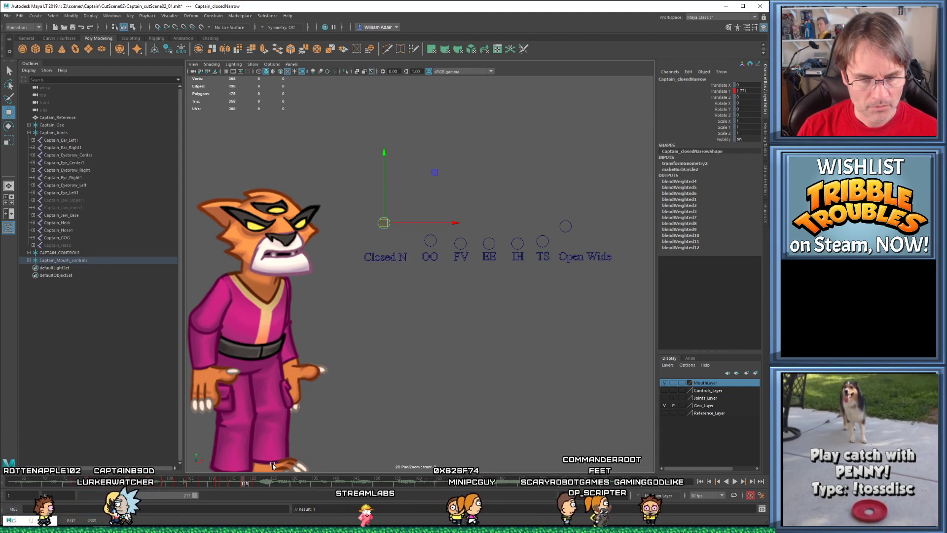
pyautogui.moveTo(245, 486); pyautogui.dragTo(266, 485)
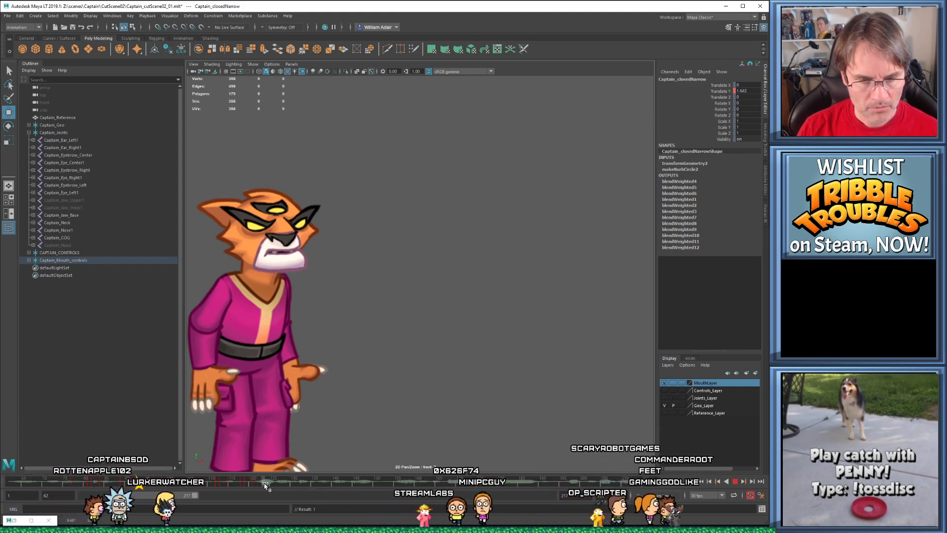
# Key all the mouth controls at frame 123, raise Open Wide, and lower FV to about 0.77
pyautogui.moveTo(360, 185); pyautogui.dragTo(575, 244)
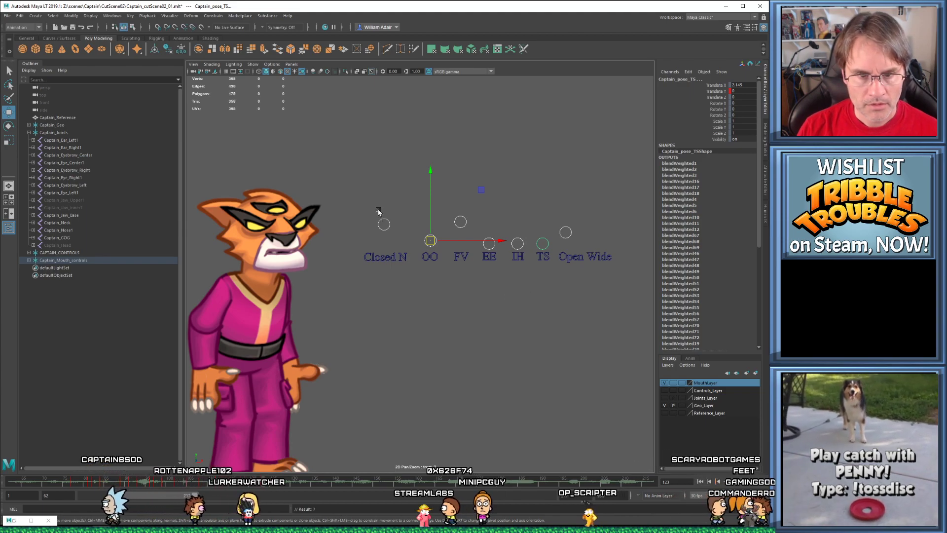
pyautogui.click(566, 231)
pyautogui.moveTo(566, 232); pyautogui.dragTo(568, 227)
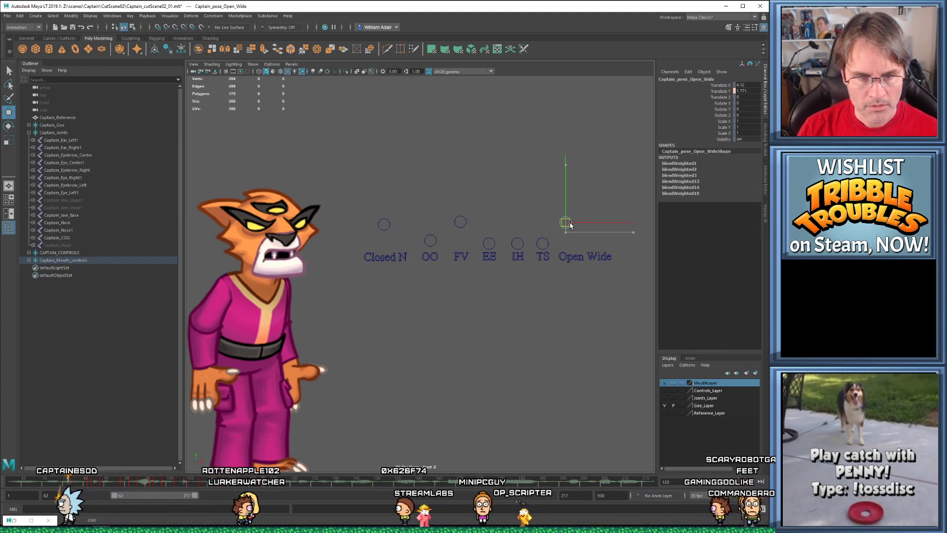
pyautogui.click(461, 231)
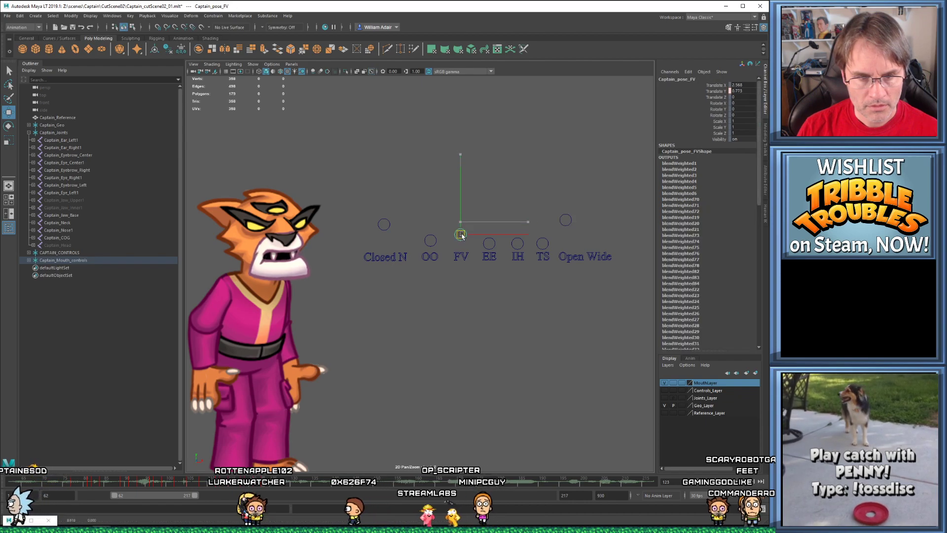
# Adjust Closed N at frame 123, shift the playback range to start at frame 87, and play the dialogue
pyautogui.click(385, 230)
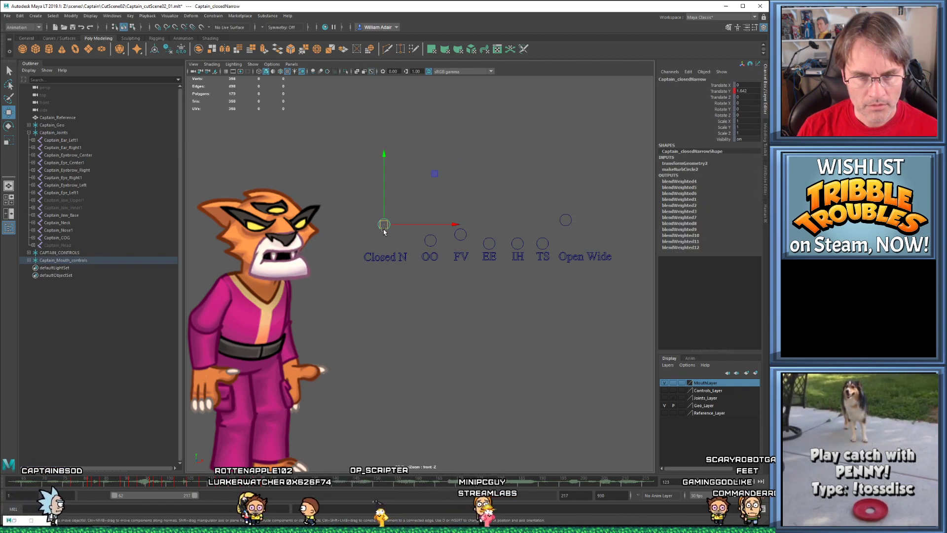
pyautogui.moveTo(385, 223); pyautogui.dragTo(394, 329)
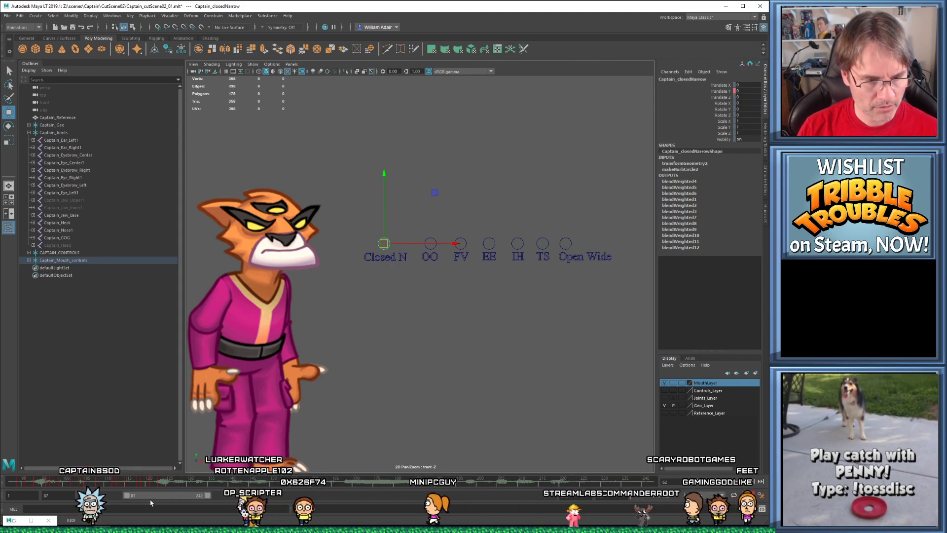
pyautogui.hotkey('alt', 'v')
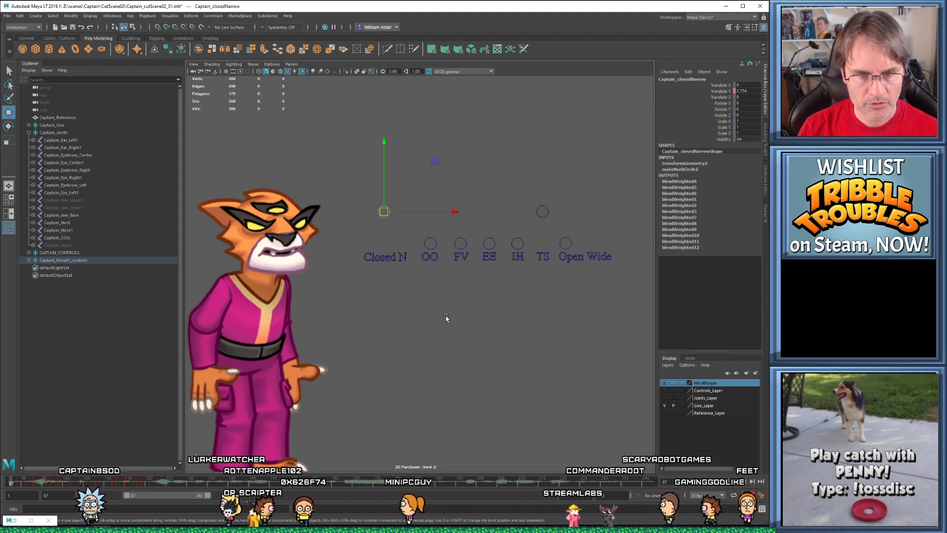
# Play back the lip-sync animation and select all the mouth controls at frame 123
pyautogui.hotkey('alt', 'v')
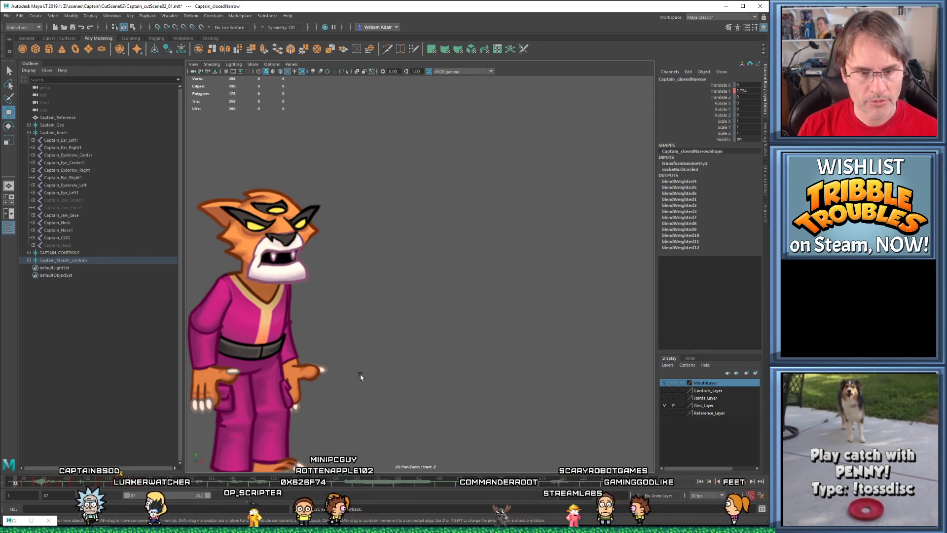
pyautogui.hotkey('alt', 'v')
pyautogui.moveTo(139, 485); pyautogui.dragTo(170, 486)
pyautogui.moveTo(368, 180); pyautogui.dragTo(599, 245)
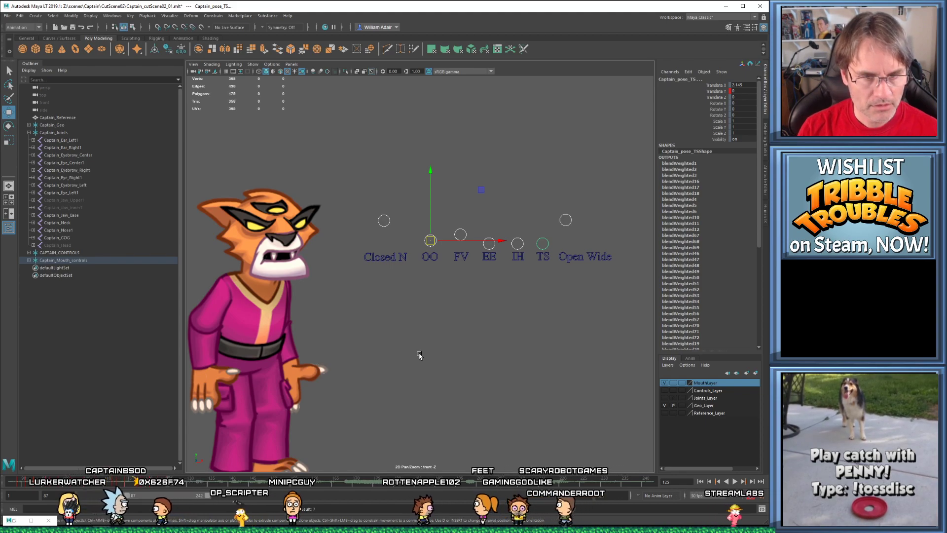
# At frame 125, lower the Open Wide control to about 1.35 and the Closed N control to about 0.19 in Y
pyautogui.click(565, 220)
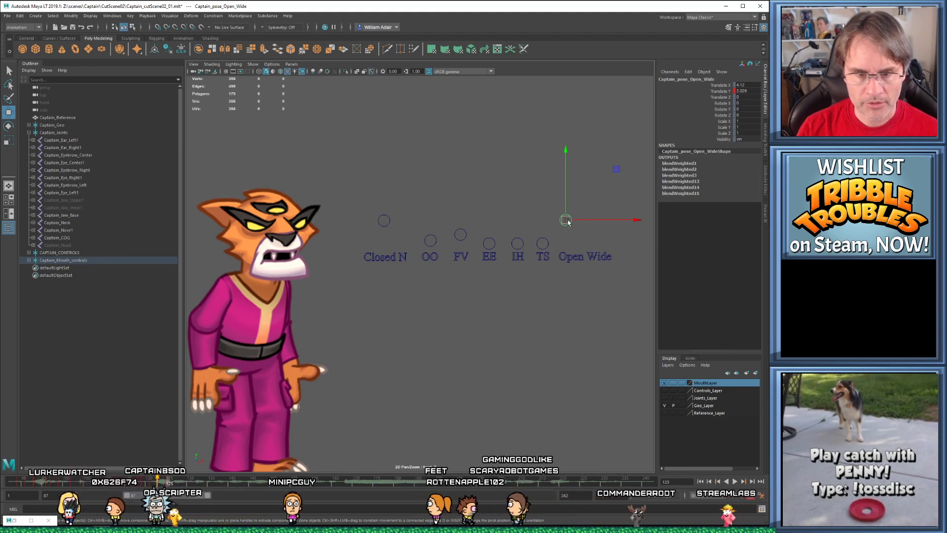
pyautogui.click(384, 221)
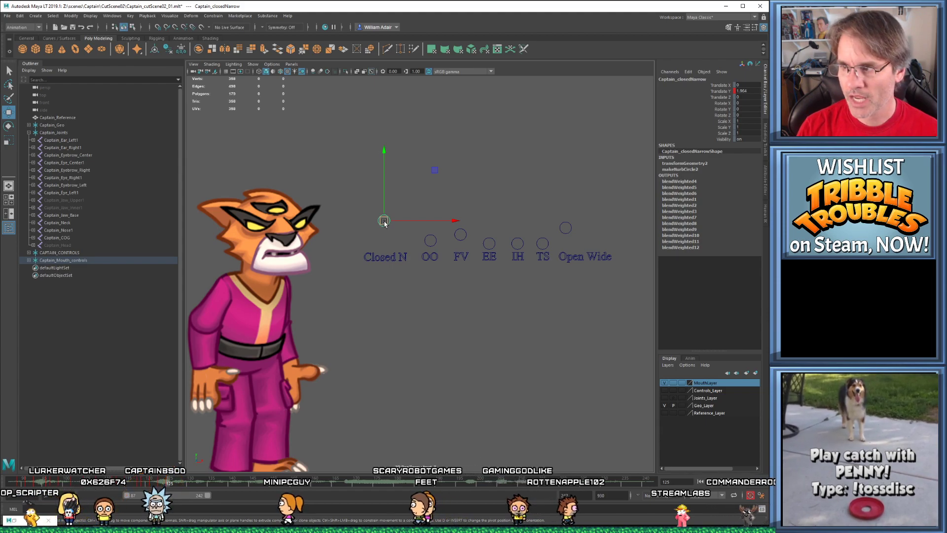
pyautogui.moveTo(384, 220); pyautogui.dragTo(387, 237)
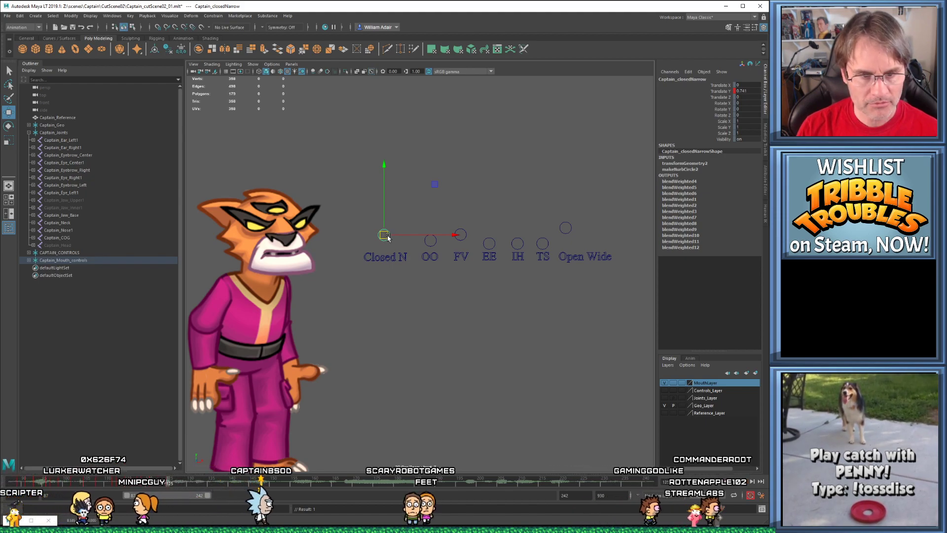
pyautogui.moveTo(387, 236); pyautogui.dragTo(388, 243)
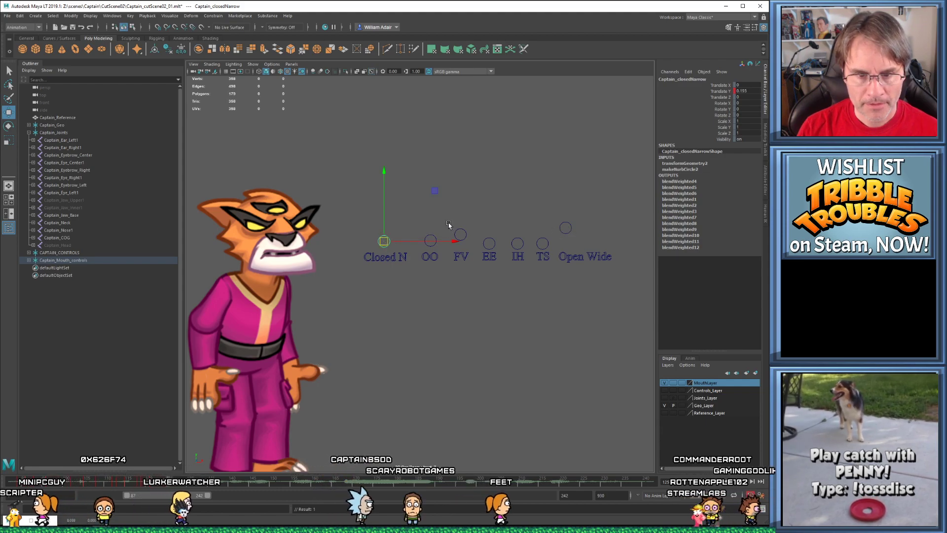
# Lower the FV control slightly and key all the mouth controls at frame 125
pyautogui.click(462, 236)
pyautogui.moveTo(462, 236); pyautogui.dragTo(463, 240)
pyautogui.moveTo(371, 211); pyautogui.dragTo(579, 249)
pyautogui.press('s')
pyautogui.press(',')
pyautogui.press('.')
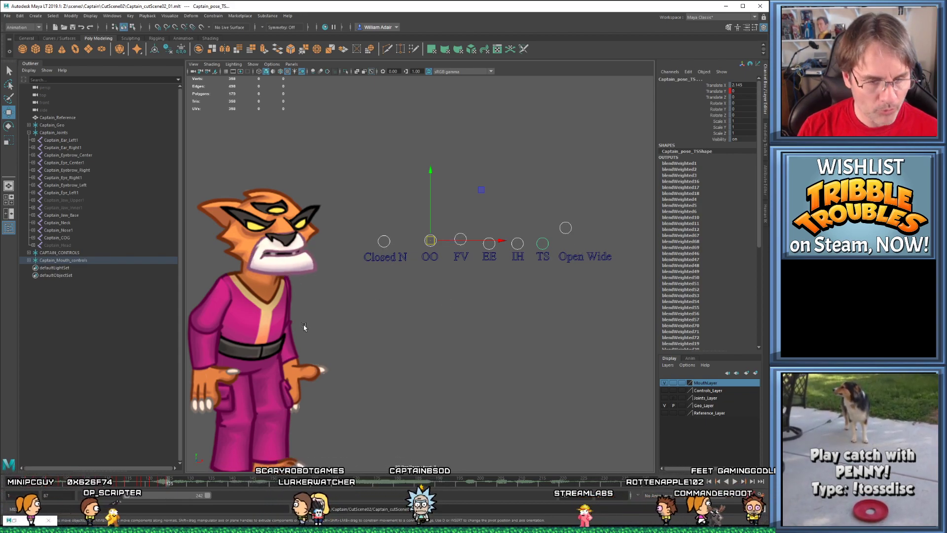
# Compare the adjacent mouth keys and key all the mouth controls at frame 126
pyautogui.press(',')
pyautogui.press('.')
pyautogui.moveTo(160, 485); pyautogui.dragTo(175, 484)
pyautogui.moveTo(377, 200); pyautogui.dragTo(630, 250)
pyautogui.press('s')
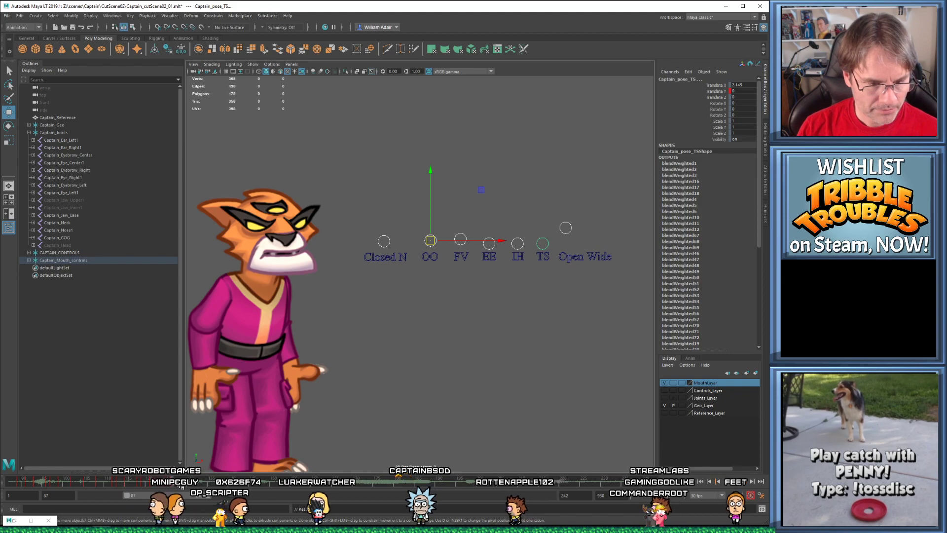
# At frame 126, lower the Open Wide control to about 1.26 and the Closed N control to 0 in Y
pyautogui.press(',')
pyautogui.press(',')
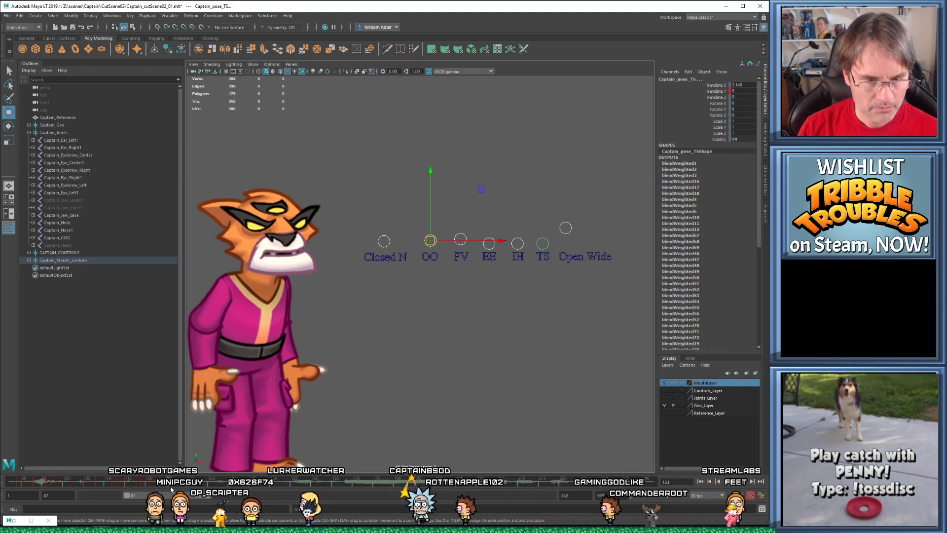
pyautogui.press(',')
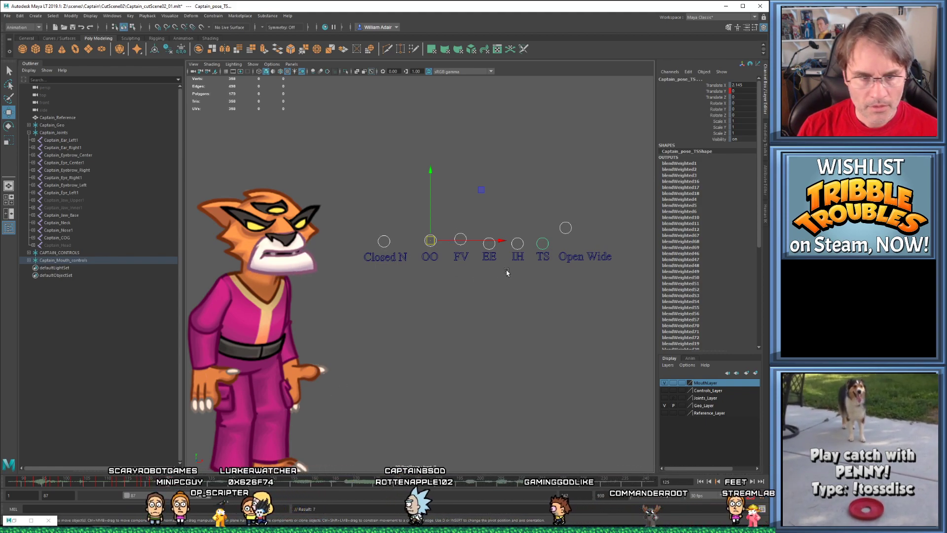
pyautogui.press(',')
pyautogui.press('.')
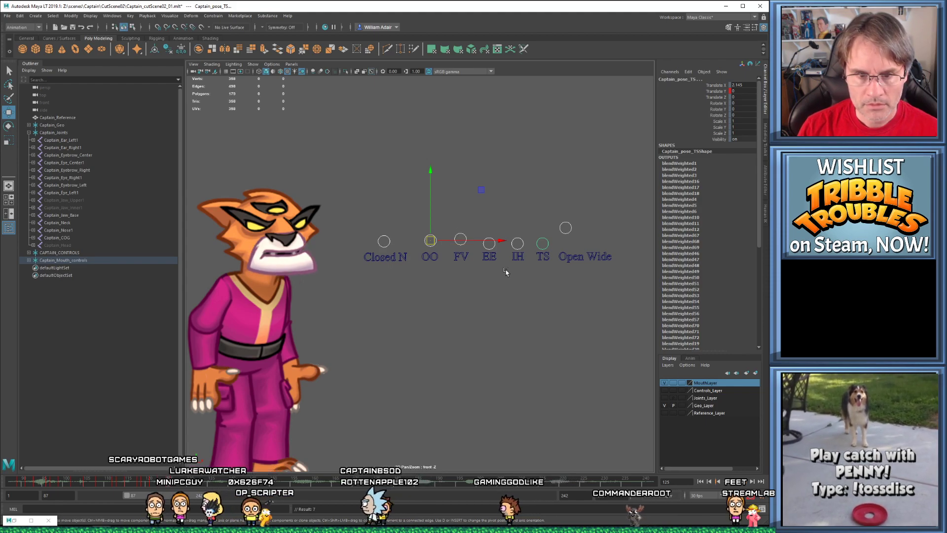
pyautogui.click(565, 228)
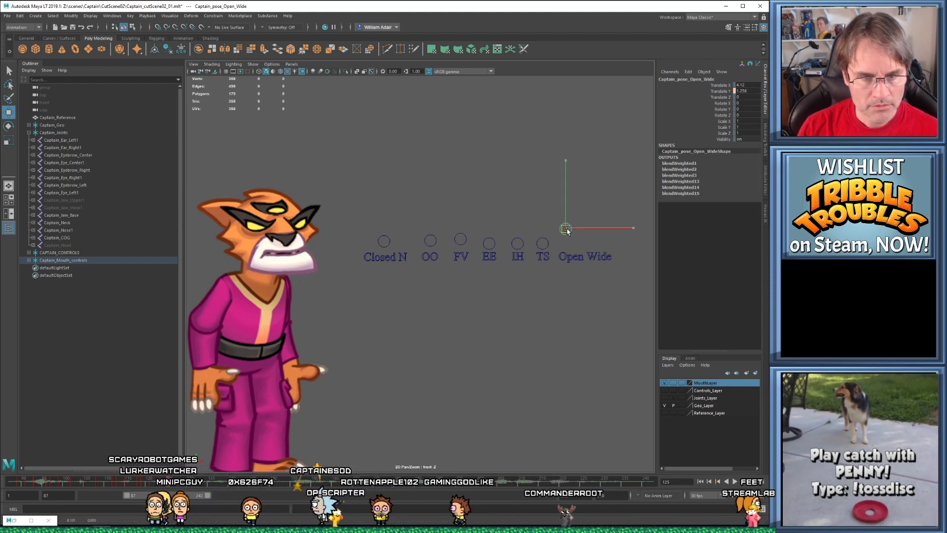
pyautogui.click(384, 245)
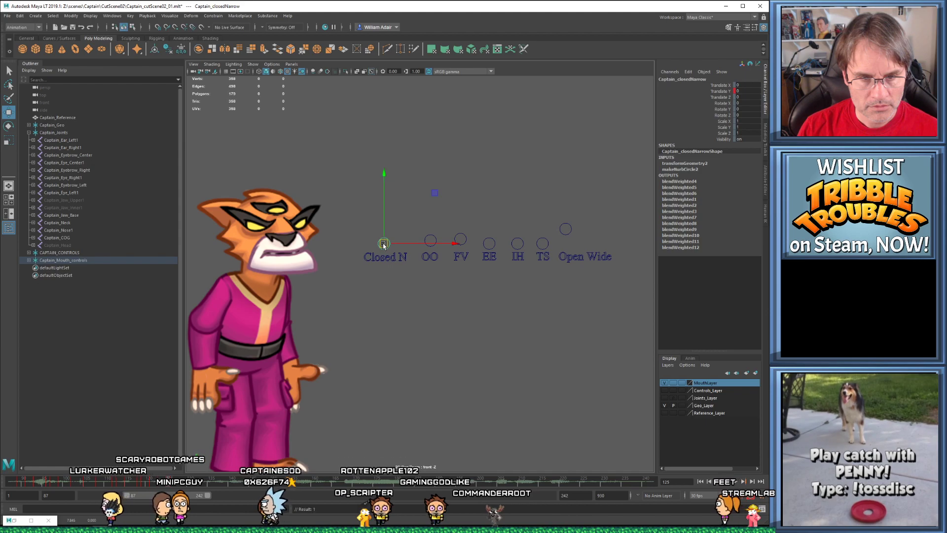
# Step back and forth through the keys from frame 123 to 126, examining the mouth shapes and the Open Wide control's motion
pyautogui.press(',')
pyautogui.press(',')
pyautogui.press('.')
pyautogui.press('.')
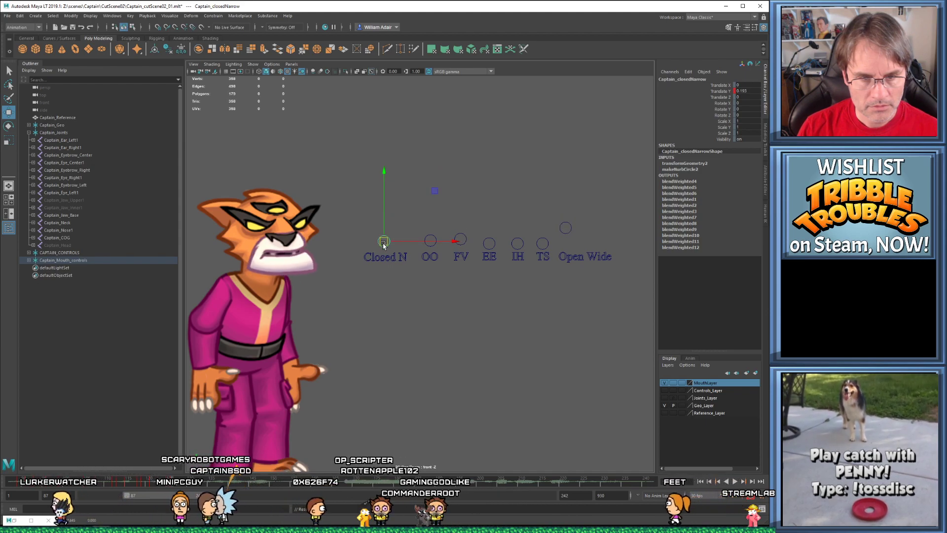
pyautogui.click(564, 226)
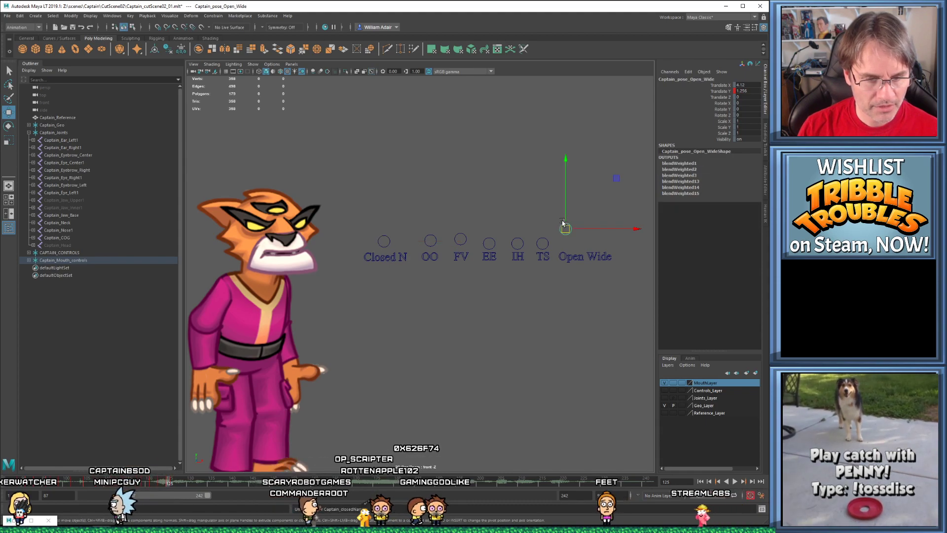
pyautogui.press(',')
pyautogui.press('.')
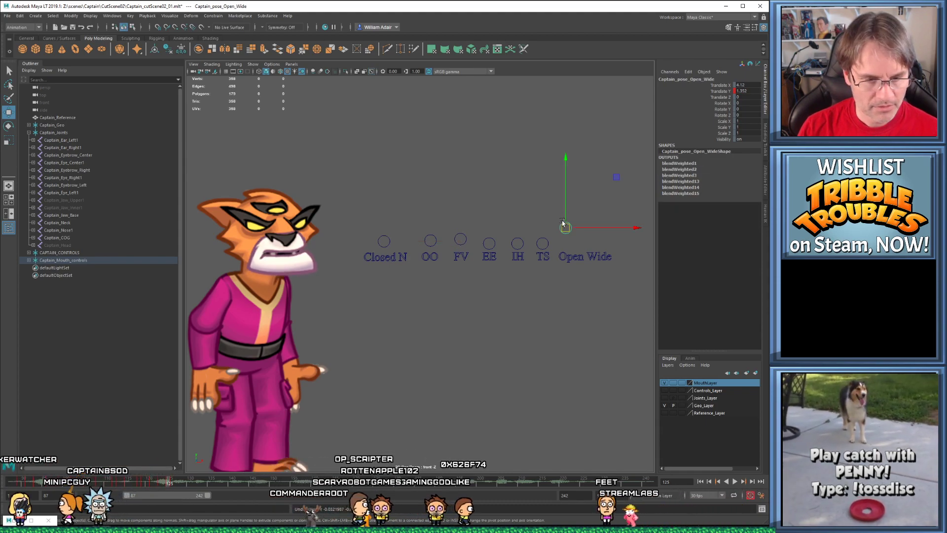
pyautogui.press(',')
pyautogui.press(',')
pyautogui.press(',')
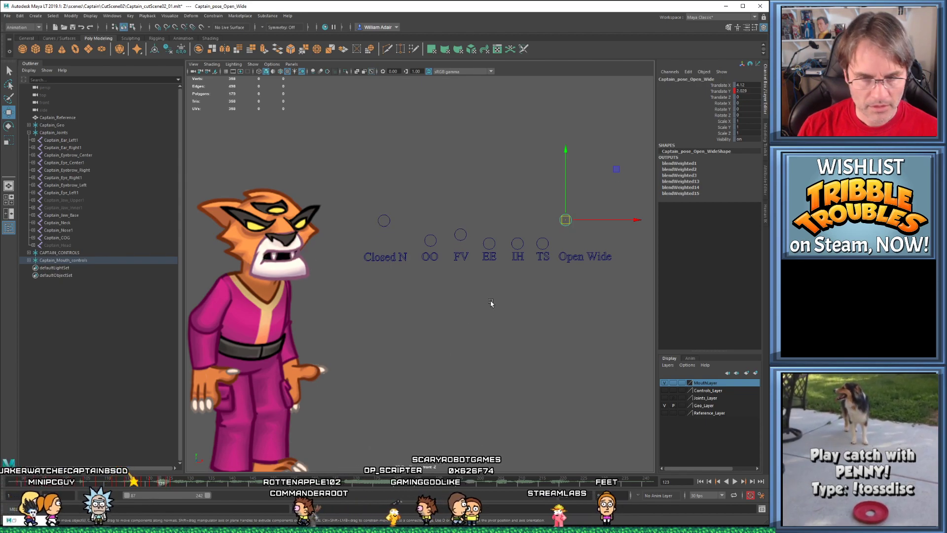
pyautogui.press('.')
pyautogui.press('.')
pyautogui.press('.')
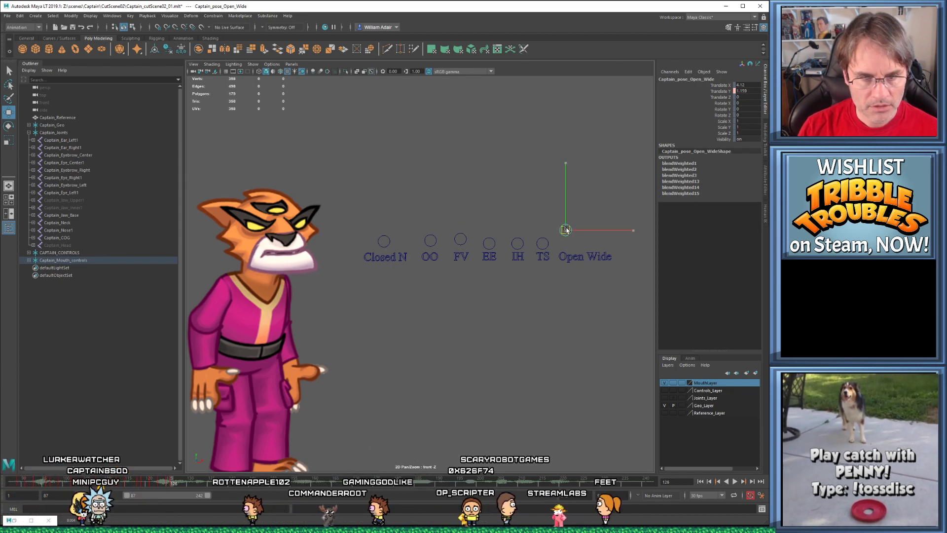
pyautogui.press('.')
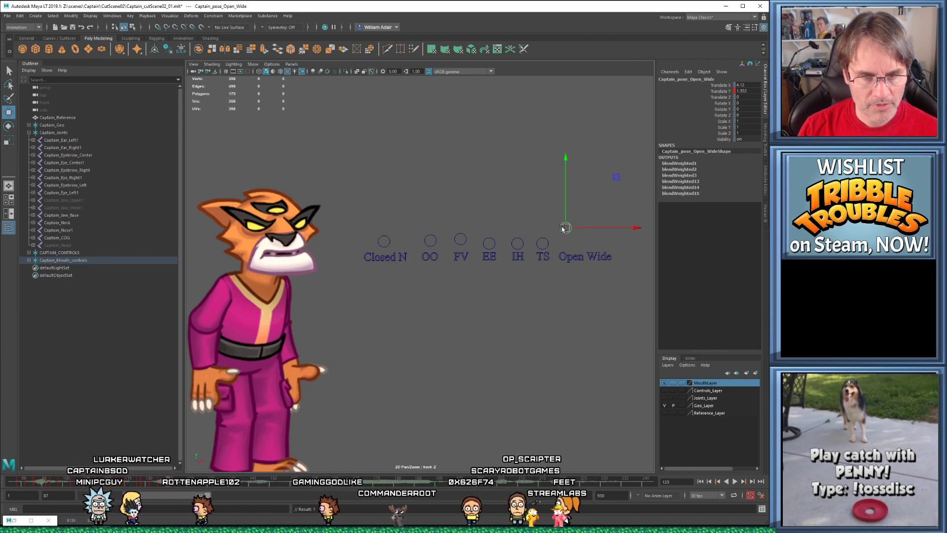
# Lower the FV control to 0 in Y at frame 126, and select all the mouth controls at frame 128
pyautogui.click(384, 242)
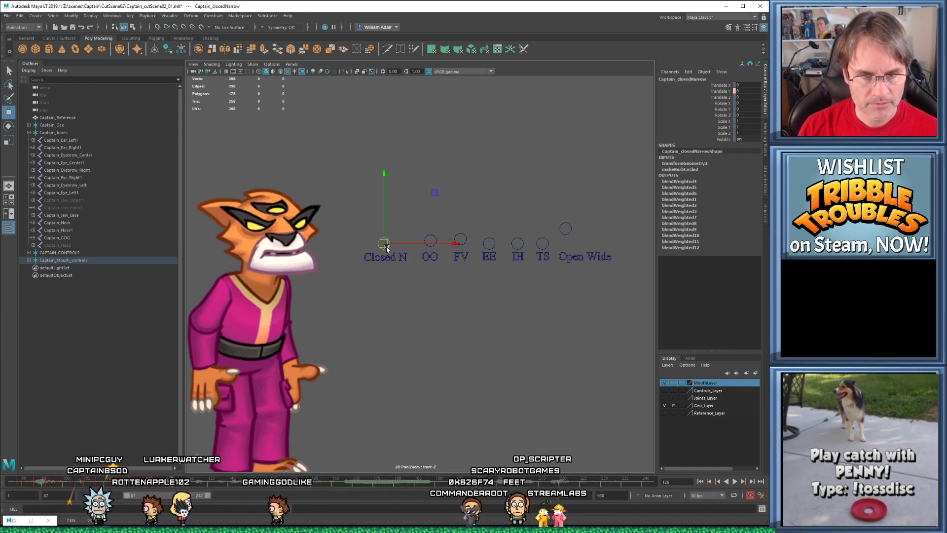
pyautogui.click(462, 241)
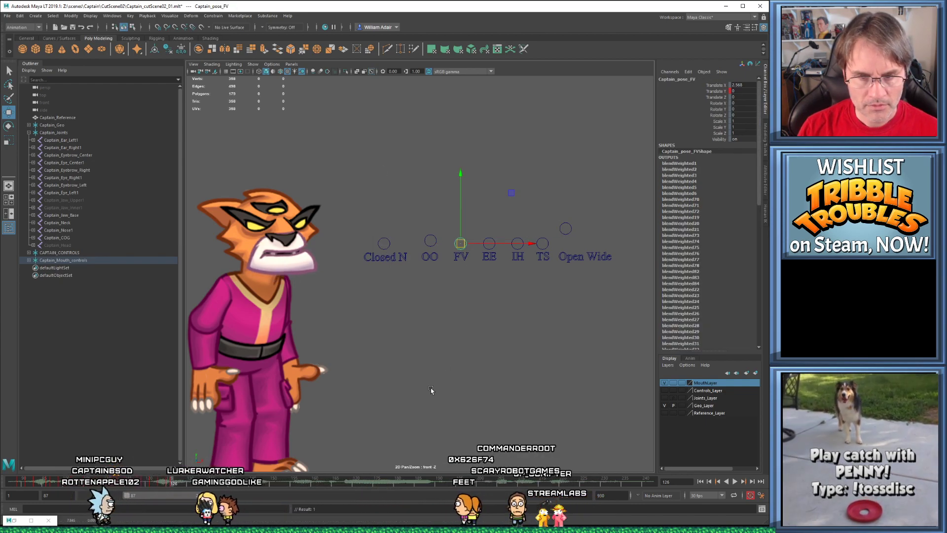
pyautogui.hotkey('alt', 'v')
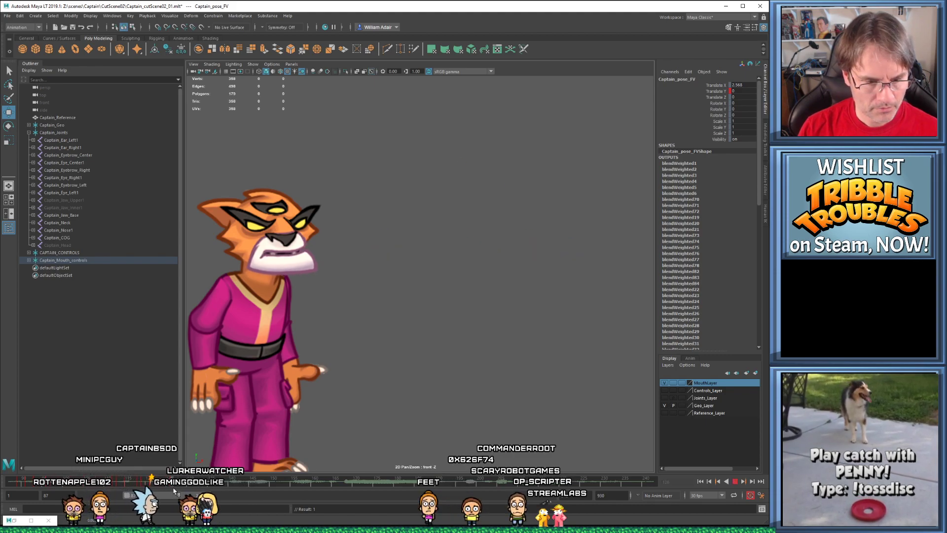
pyautogui.hotkey('alt', 'v')
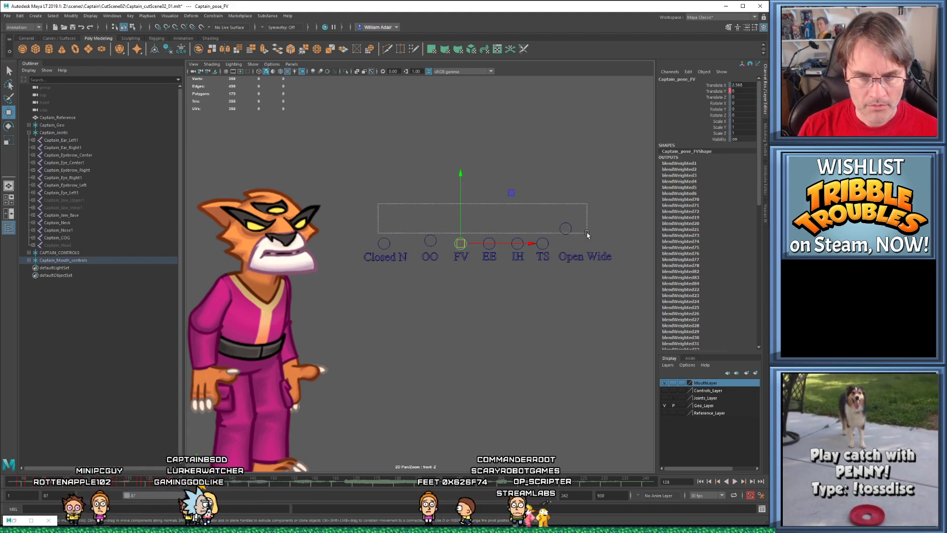
pyautogui.moveTo(595, 247); pyautogui.dragTo(595, 248)
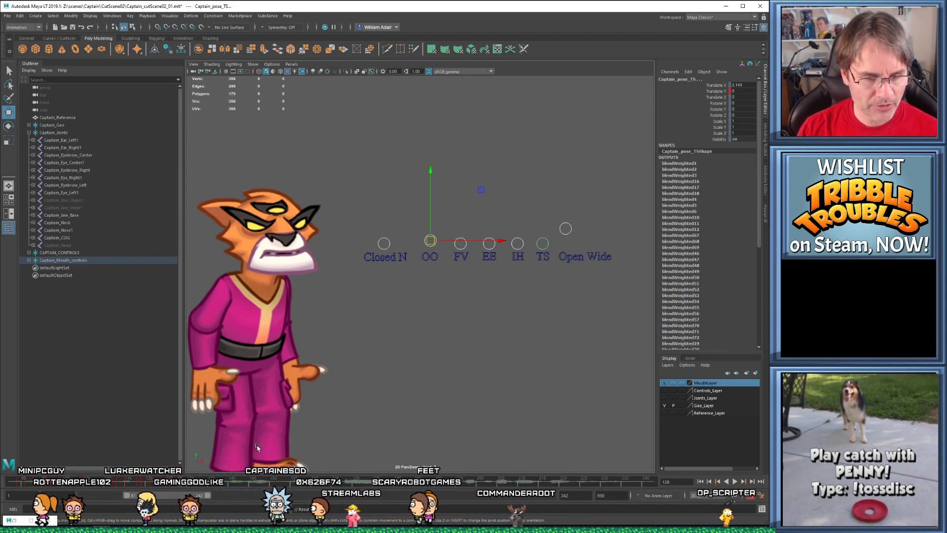
# Review the lip sync from frame 123 and raise the Open Wide control to about 2 in Y at frame 128
pyautogui.click(162, 482)
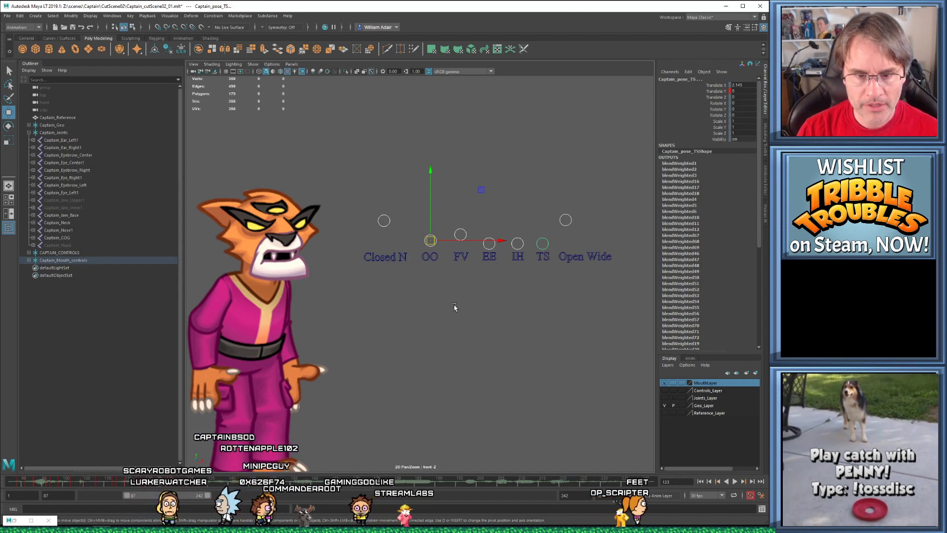
pyautogui.hotkey('alt', 'v')
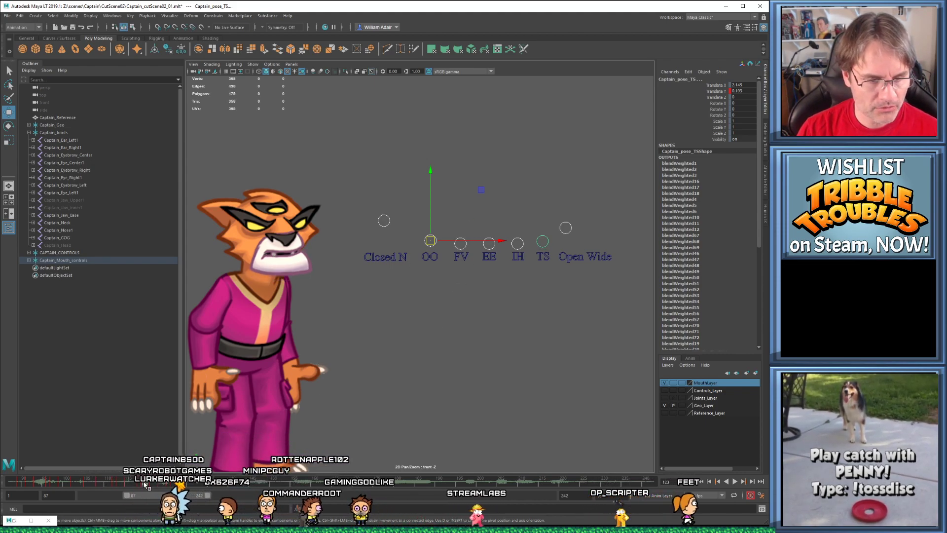
pyautogui.hotkey('alt', 'v')
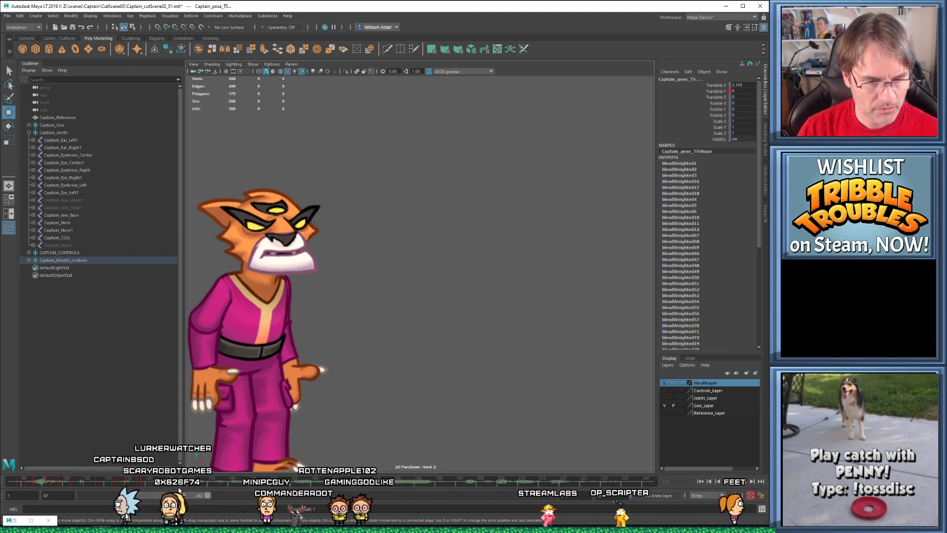
pyautogui.click(570, 232)
pyautogui.moveTo(569, 230); pyautogui.dragTo(569, 222)
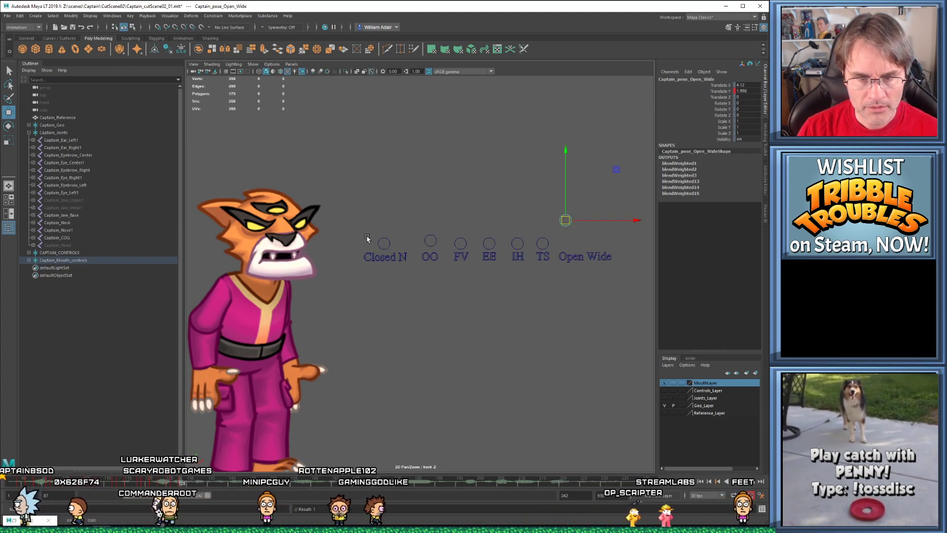
# At frame 128, raise the IH control and lower Open Wide to about 1.58 in Y, checking the pose against the neighbouring keys
pyautogui.click(384, 239)
pyautogui.moveTo(395, 240); pyautogui.dragTo(457, 258)
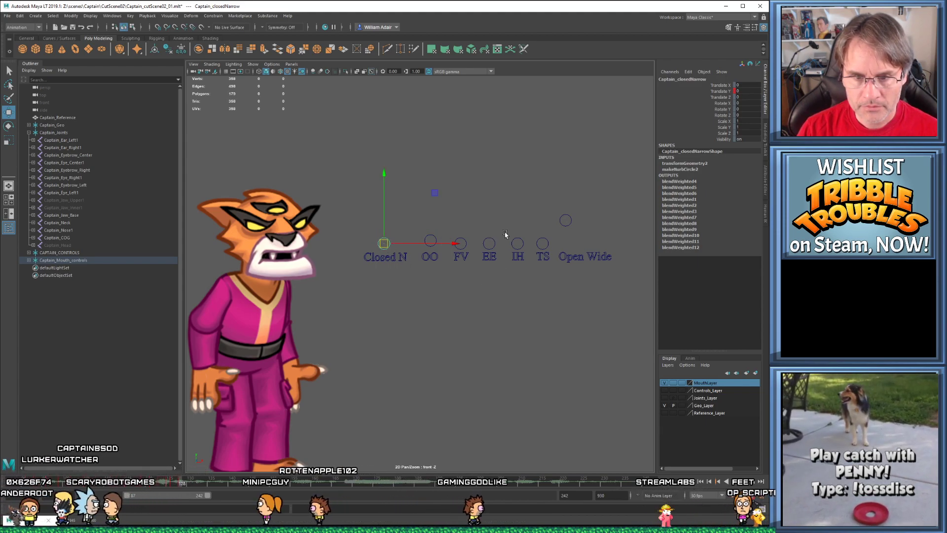
pyautogui.click(517, 243)
pyautogui.moveTo(522, 245); pyautogui.dragTo(567, 233)
pyautogui.click(566, 220)
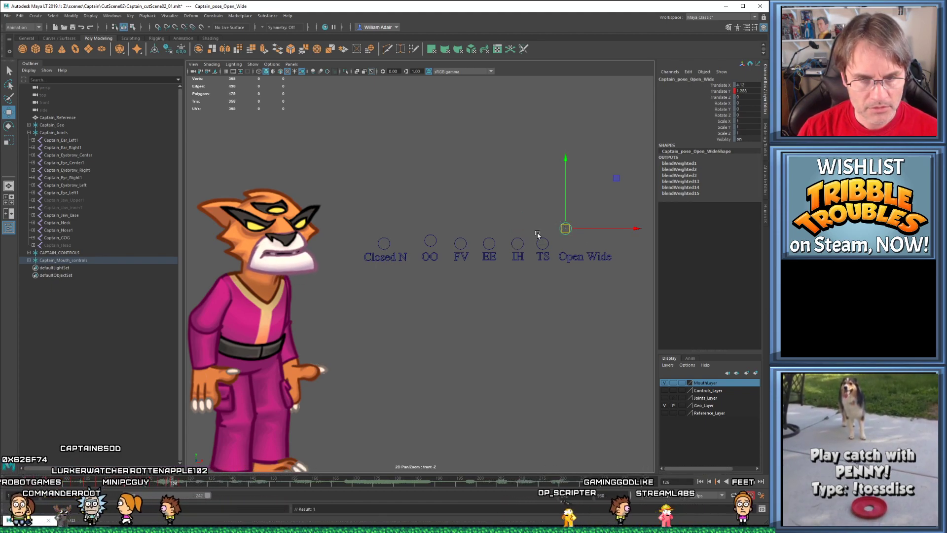
pyautogui.press('.')
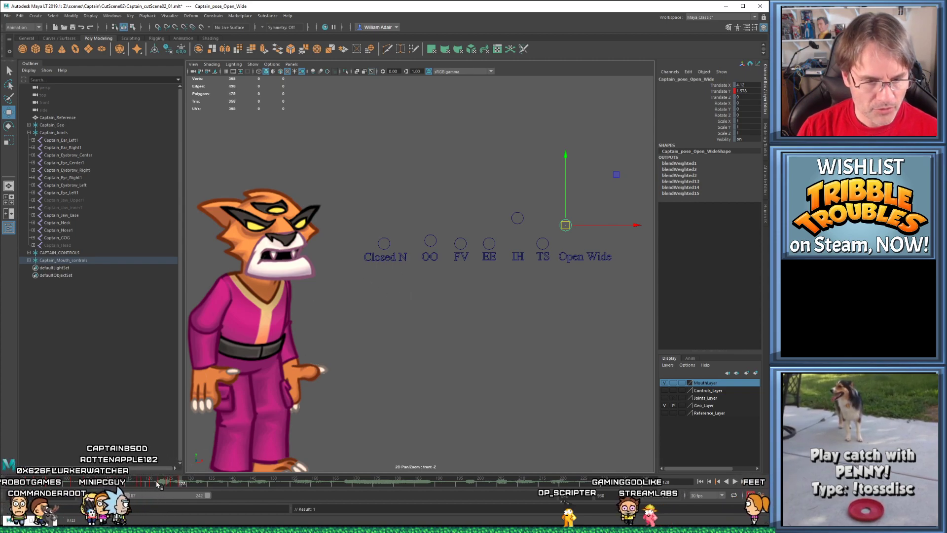
pyautogui.press('.')
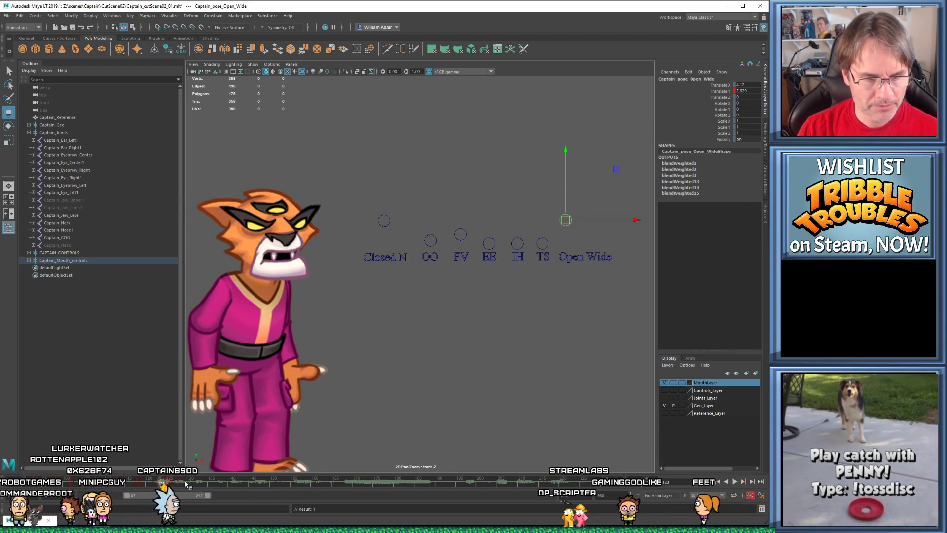
pyautogui.press(',')
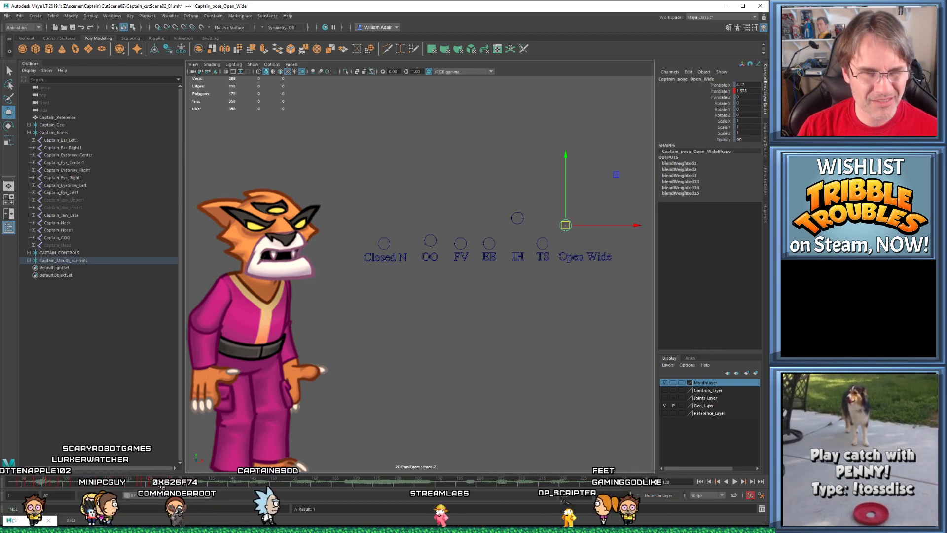
pyautogui.press(',')
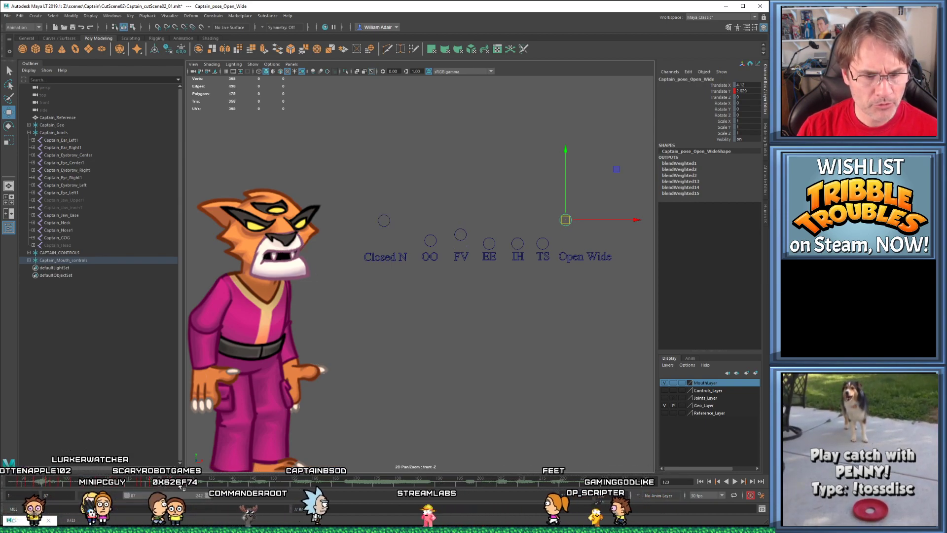
pyautogui.press('.')
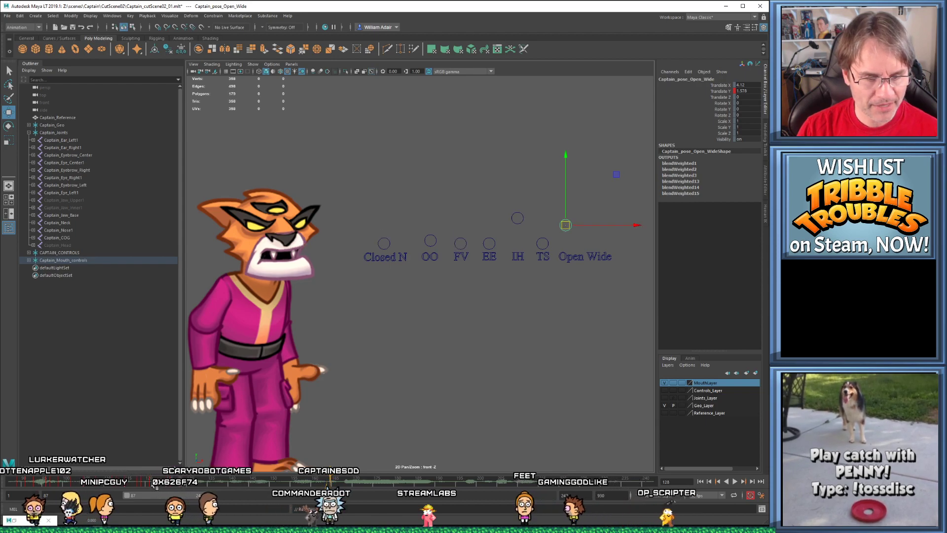
# Compare the mouth poses at frames 123 and 128 and play back the lip sync
pyautogui.press(',')
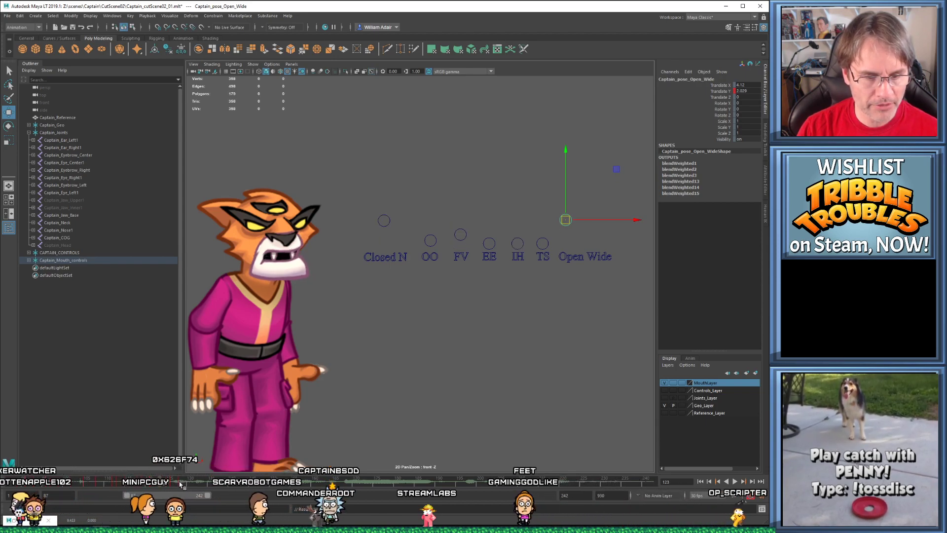
pyautogui.press('.')
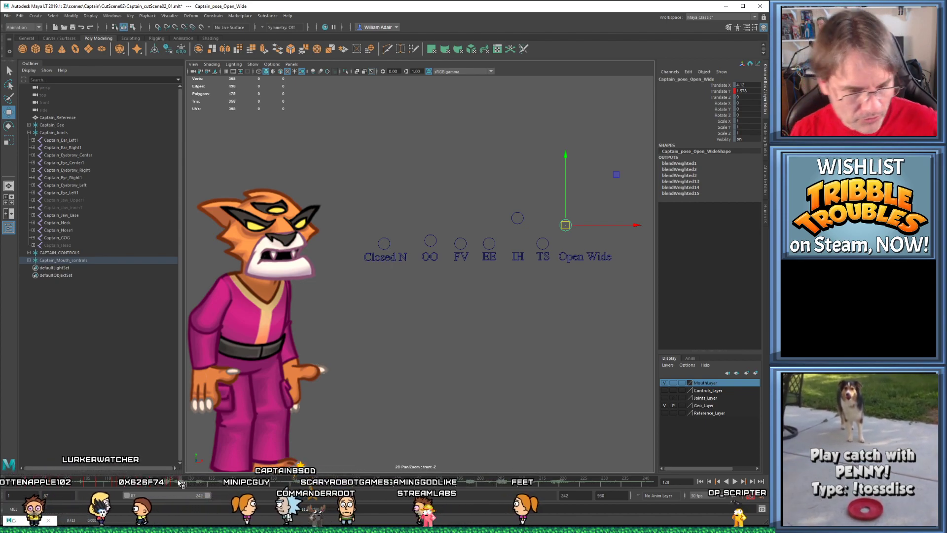
pyautogui.hotkey('alt', 'v')
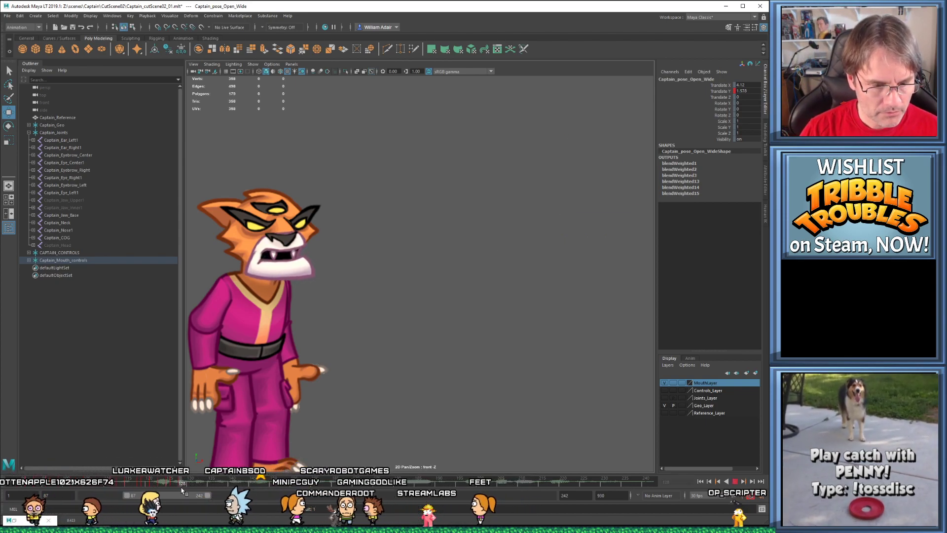
pyautogui.hotkey('alt', 'v')
# Key all the mouth controls at frame 130, lower the Open Wide control in Y, and play back the result
pyautogui.moveTo(360, 203); pyautogui.dragTo(548, 249)
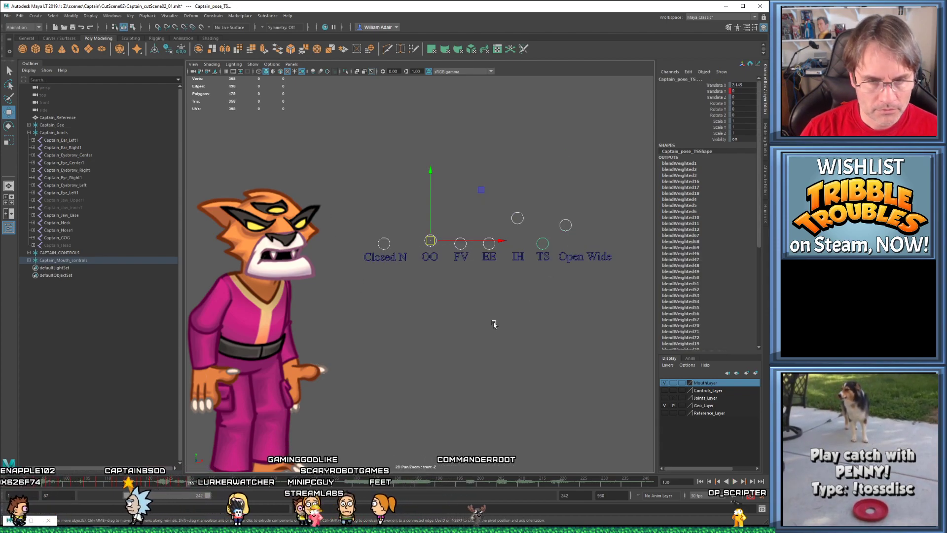
pyautogui.click(566, 226)
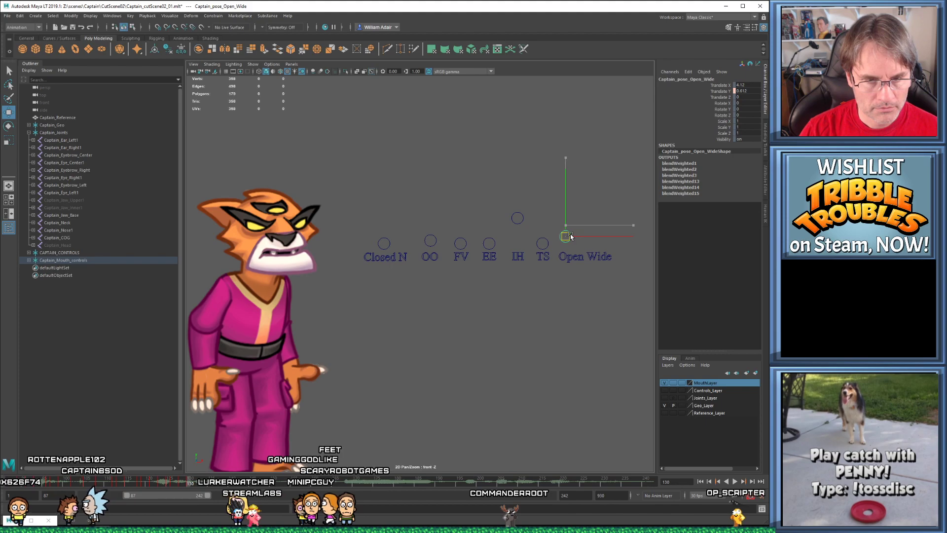
pyautogui.hotkey('alt', 'v')
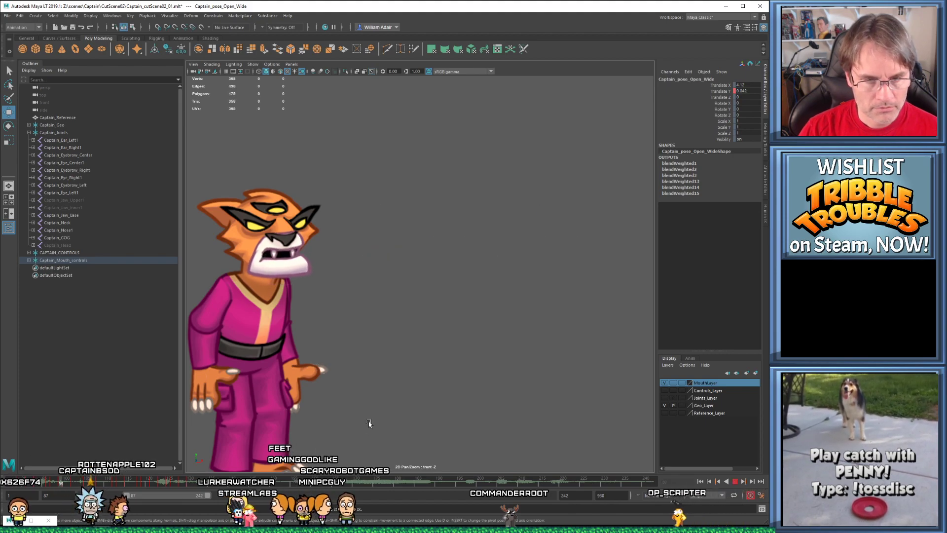
pyautogui.hotkey('alt', 'v')
pyautogui.hotkey('alt', 'shift', 'v')
pyautogui.hotkey('alt', 'v')
pyautogui.hotkey('alt', 'v')
# At frame 133, key all the mouth controls, raise EE slightly and lower IH to about 1.58 in Y
pyautogui.click(168, 480)
pyautogui.moveTo(168, 478); pyautogui.dragTo(202, 481)
pyautogui.moveTo(381, 201); pyautogui.dragTo(583, 246)
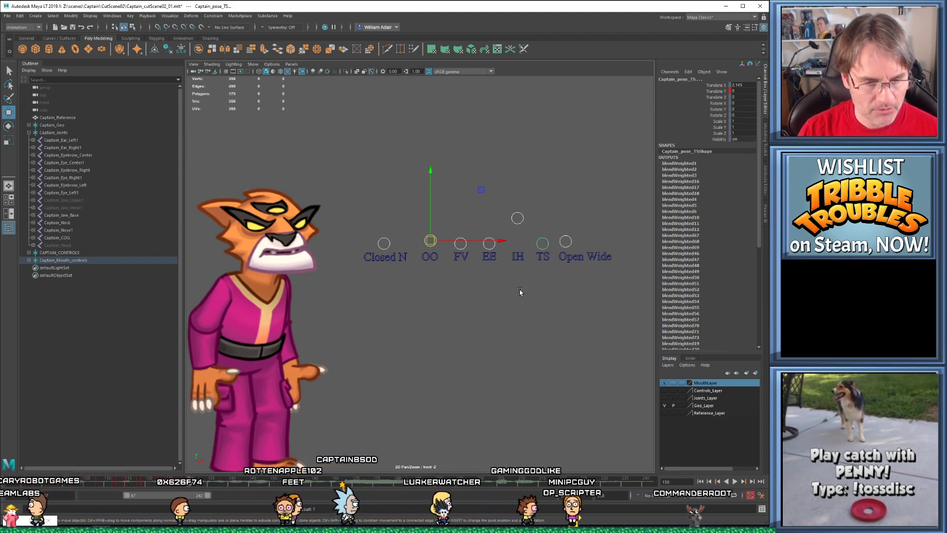
pyautogui.click(578, 250)
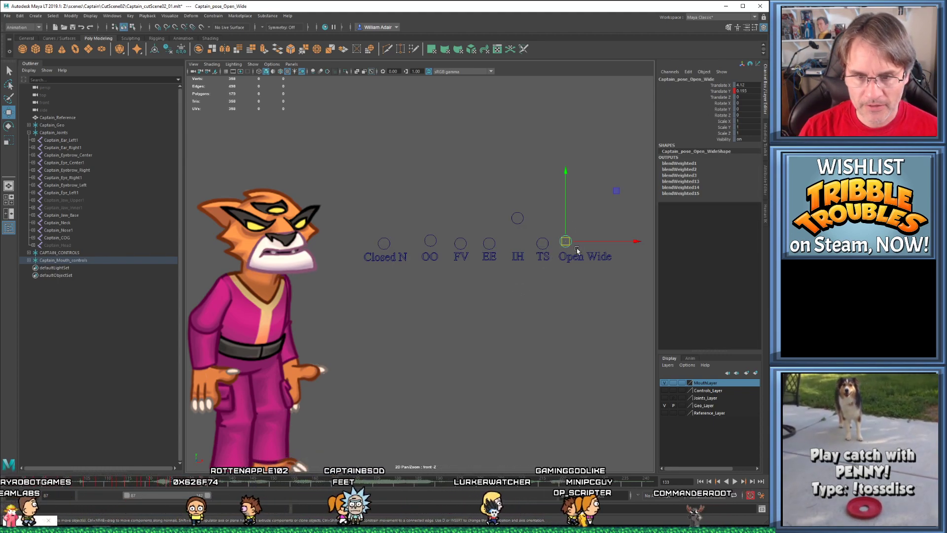
pyautogui.click(515, 218)
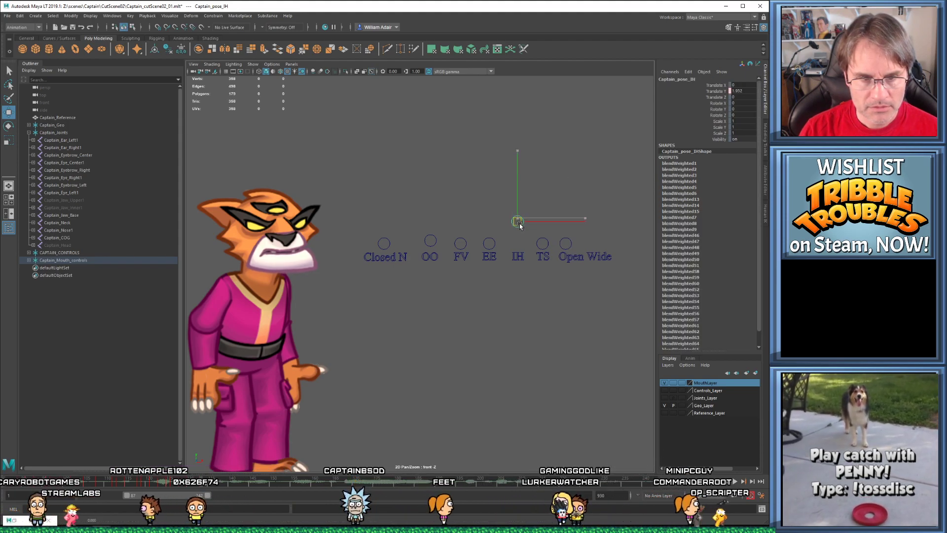
pyautogui.click(489, 243)
pyautogui.moveTo(489, 244); pyautogui.dragTo(519, 231)
pyautogui.click(516, 225)
# Step through the neighbouring keys and play back the lip sync to examine the mouth motion leading into frame 133
pyautogui.press(',')
pyautogui.press(',')
pyautogui.press('.')
pyautogui.press('.')
pyautogui.press(',')
pyautogui.press(',')
pyautogui.press('.')
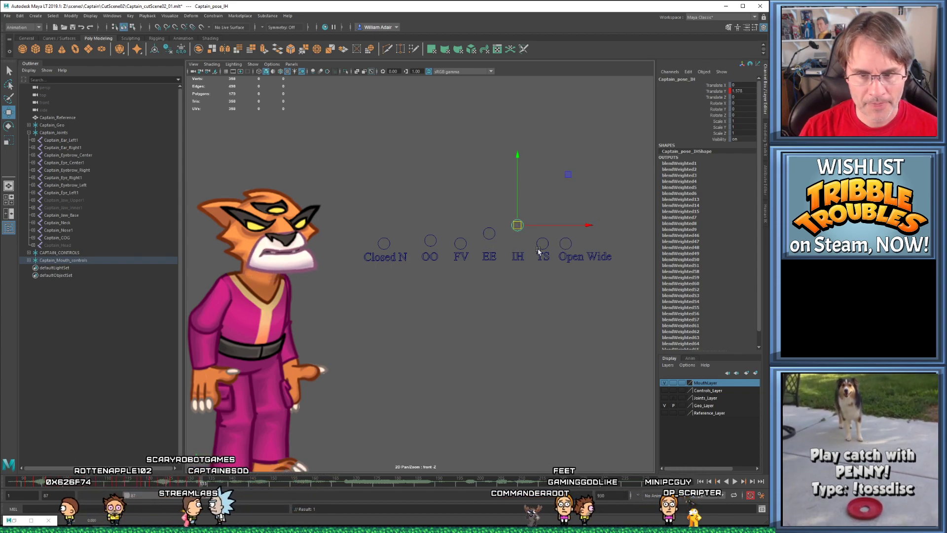
pyautogui.click(106, 481)
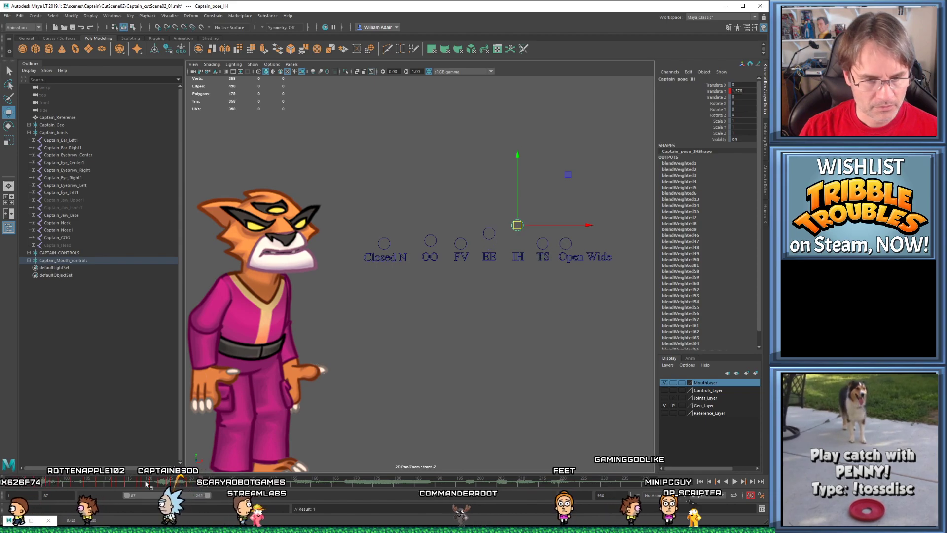
pyautogui.hotkey('alt', 'v')
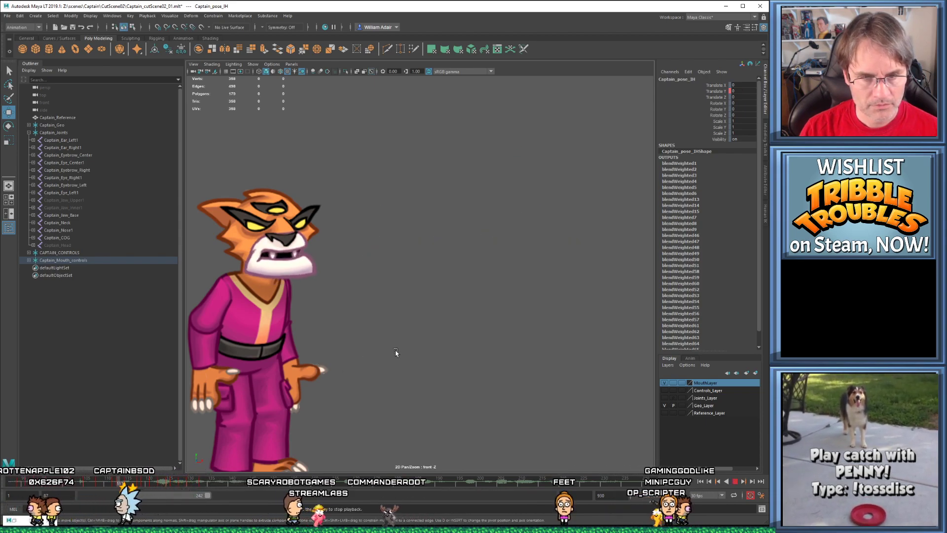
pyautogui.hotkey('alt', 'v')
# At frame 133, fine-tune the EE control, lower IH to about 1.26 in Y, and play back the lip sync
pyautogui.moveTo(157, 485); pyautogui.dragTo(203, 486)
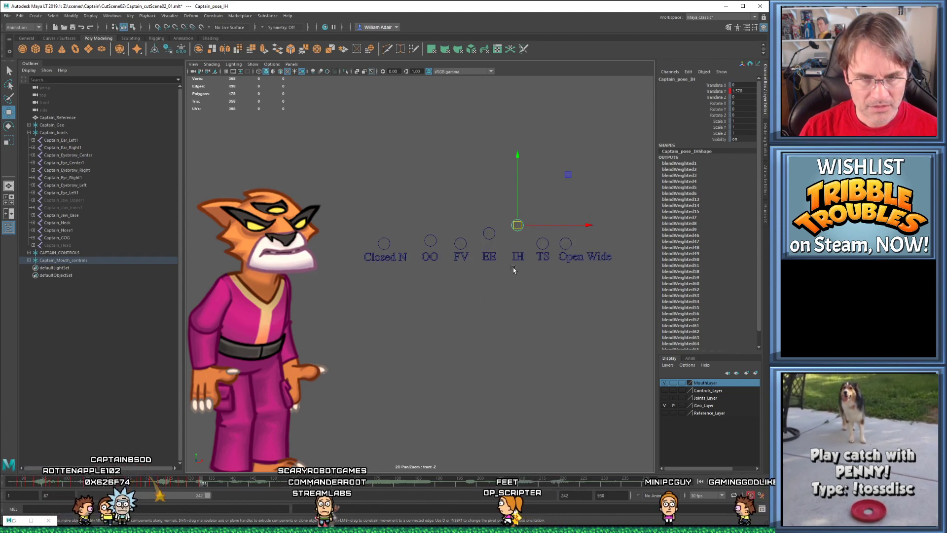
pyautogui.click(488, 233)
pyautogui.moveTo(489, 232); pyautogui.dragTo(489, 236)
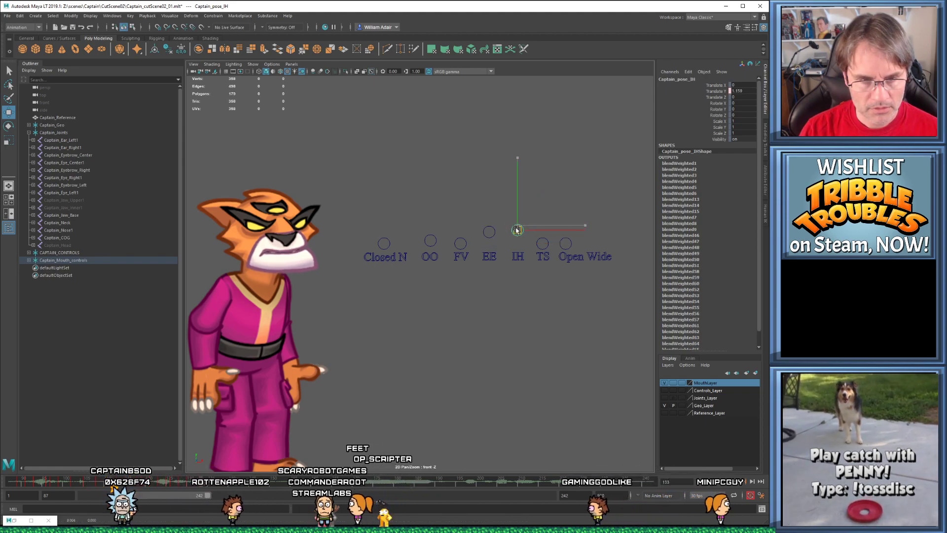
pyautogui.press(',')
pyautogui.press(',')
pyautogui.hotkey('alt', 'shift', 'v')
pyautogui.hotkey('alt', 'v')
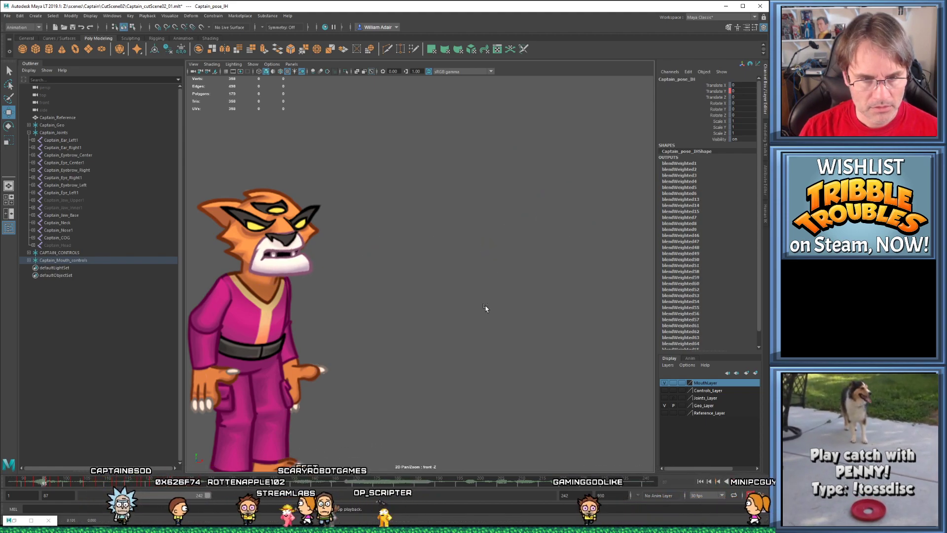
pyautogui.hotkey('alt', 'v')
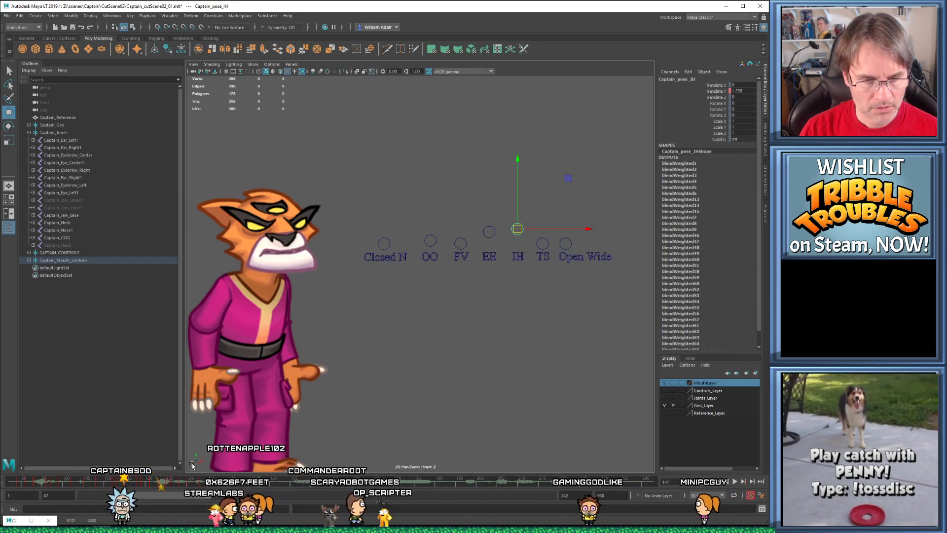
# Select all the mouth controls, adjust the timing of their key around frame 132, and review the motion
pyautogui.click(200, 483)
pyautogui.moveTo(355, 178); pyautogui.dragTo(594, 249)
pyautogui.moveTo(197, 481)
pyautogui.keyDown('shift'); pyautogui.mouseDown()
pyautogui.moveTo(209, 482)
pyautogui.moveTo(199, 483)
pyautogui.mouseUp(); pyautogui.keyUp('shift')
pyautogui.click(219, 481)
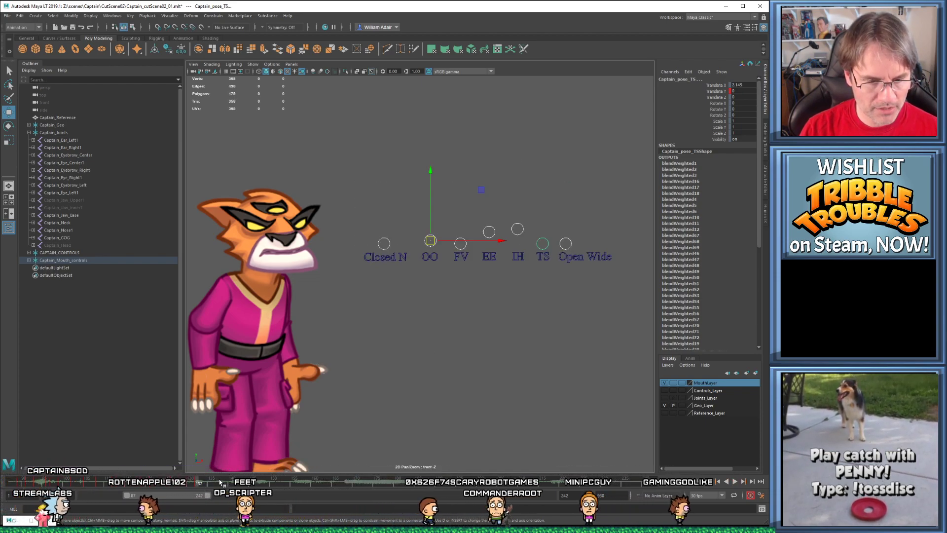
pyautogui.hotkey('alt', 'shift', 'v')
pyautogui.hotkey('alt', 'v')
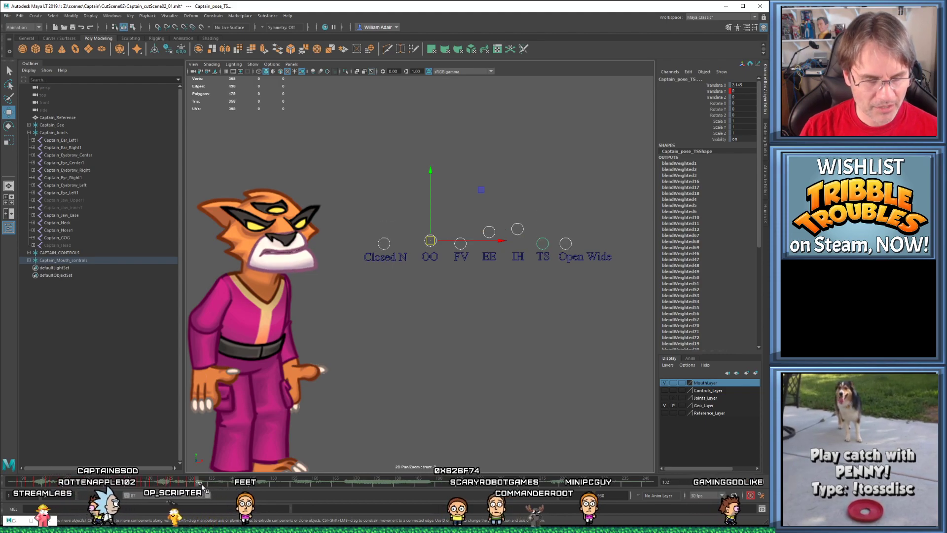
pyautogui.click(187, 482)
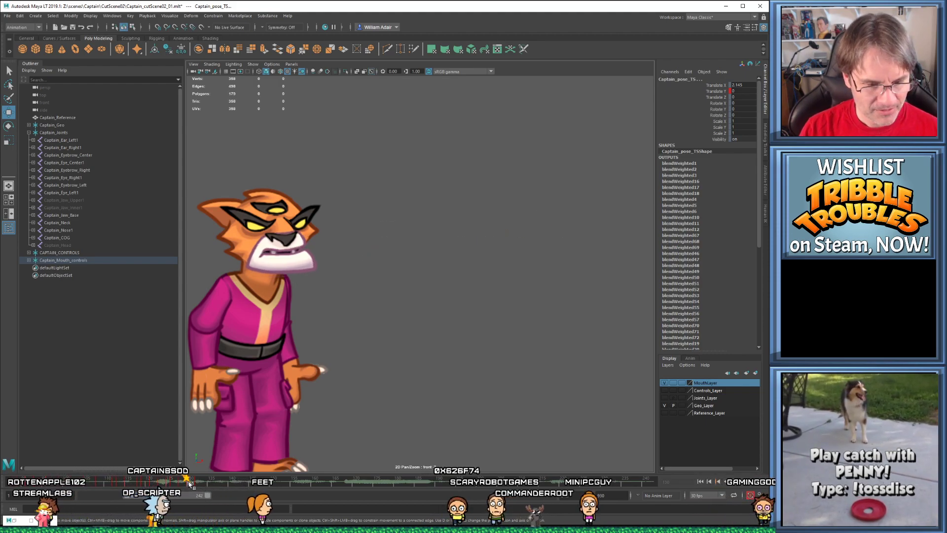
# At frame 134, key all the mouth controls, lower IH to 0 and raise EE to about 1.9 in Y
pyautogui.click(207, 482)
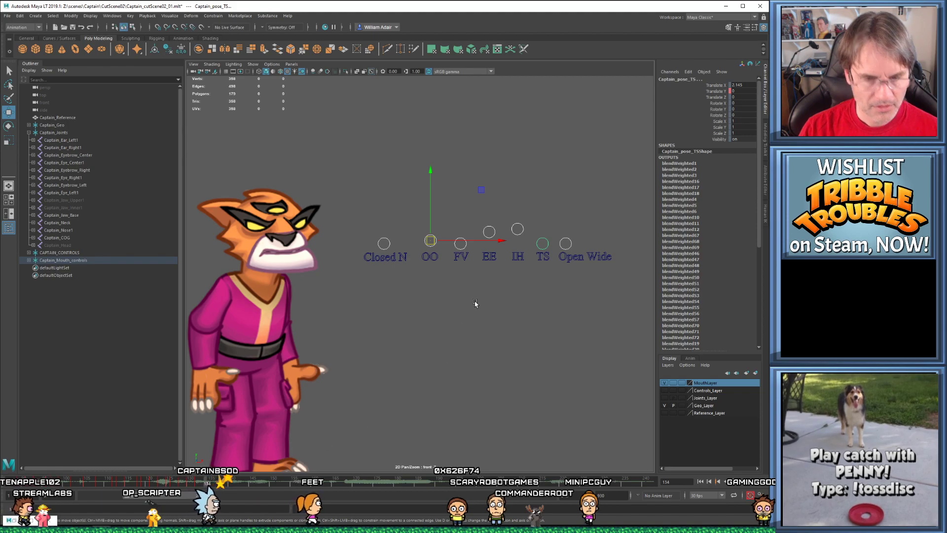
pyautogui.moveTo(375, 197); pyautogui.dragTo(555, 247)
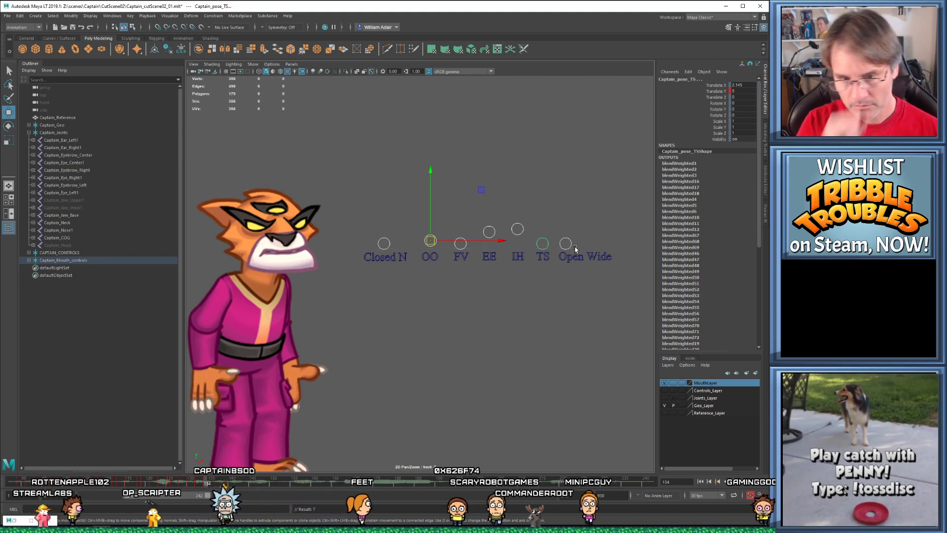
pyautogui.moveTo(563, 218); pyautogui.dragTo(569, 246)
pyautogui.moveTo(522, 218); pyautogui.dragTo(491, 222)
pyautogui.click(491, 234)
pyautogui.press(',')
pyautogui.press('.')
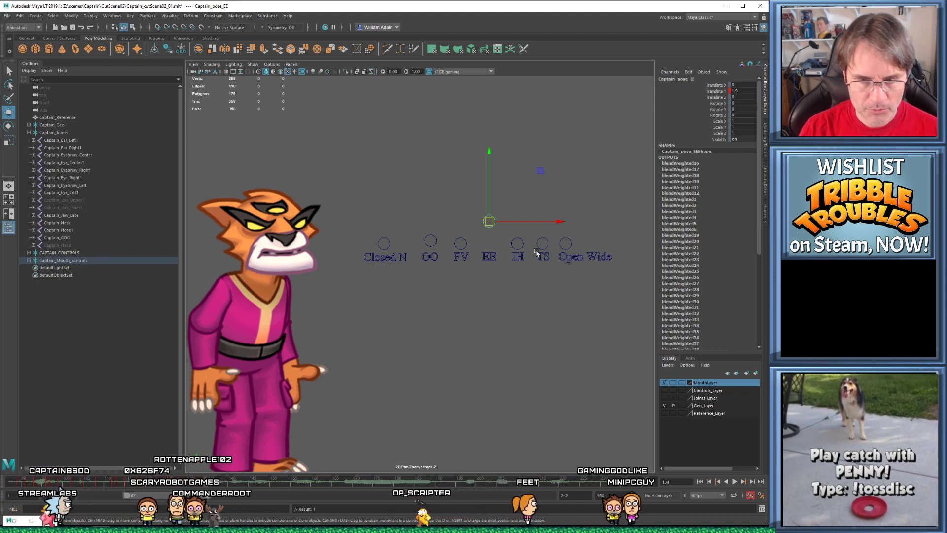
# Play and scrub the lip sync through frame 136 to examine the timing of the mouth shapes
pyautogui.hotkey('alt', 'v')
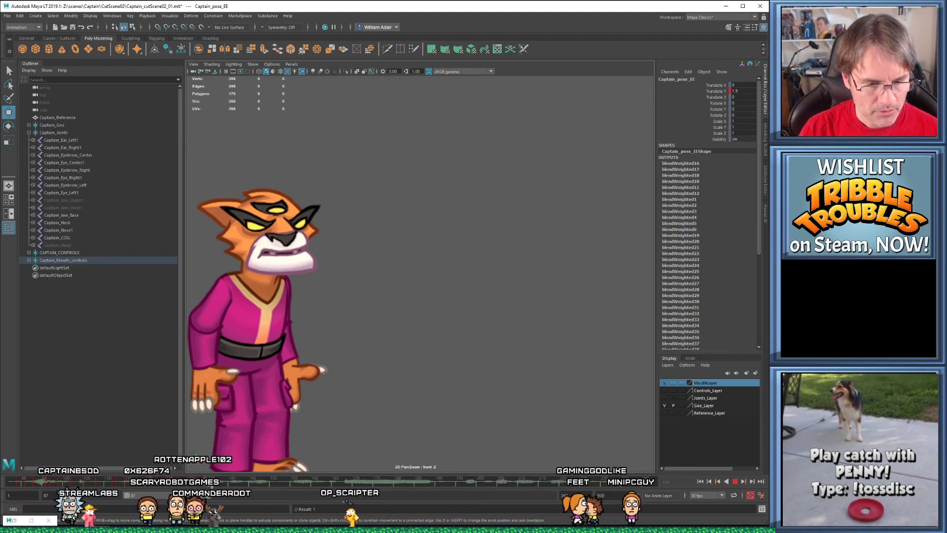
pyautogui.hotkey('alt', 'v')
pyautogui.hotkey('alt', 'v')
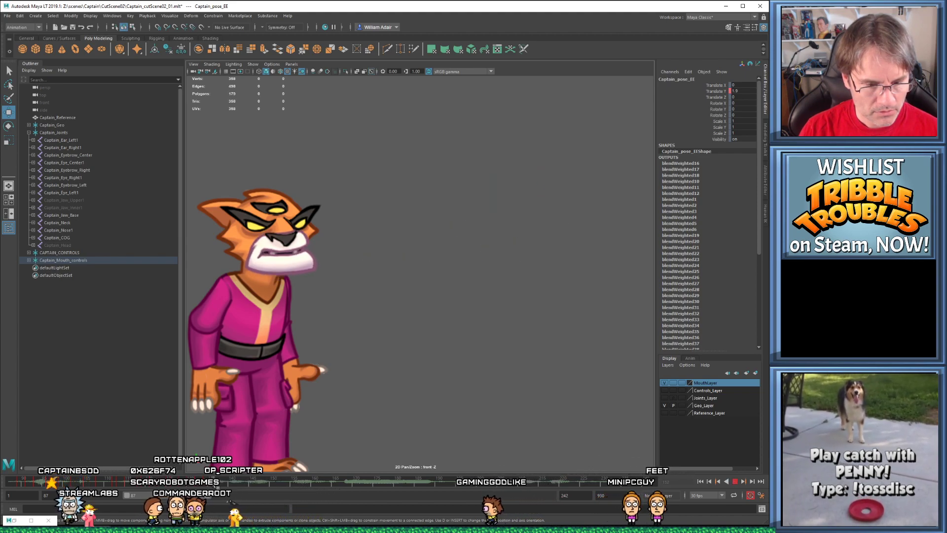
pyautogui.hotkey('alt', 'v')
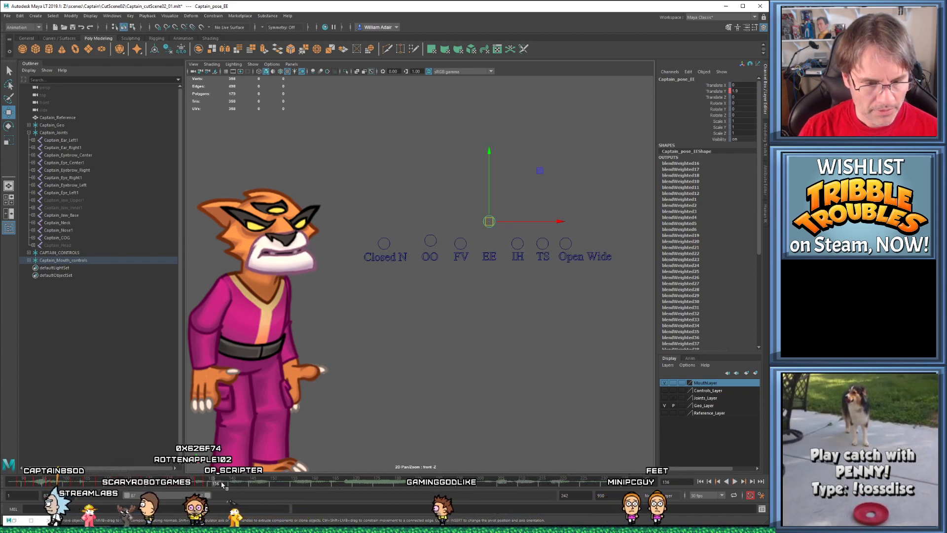
pyautogui.hotkey('alt', 'v')
pyautogui.hotkey('alt', 'v')
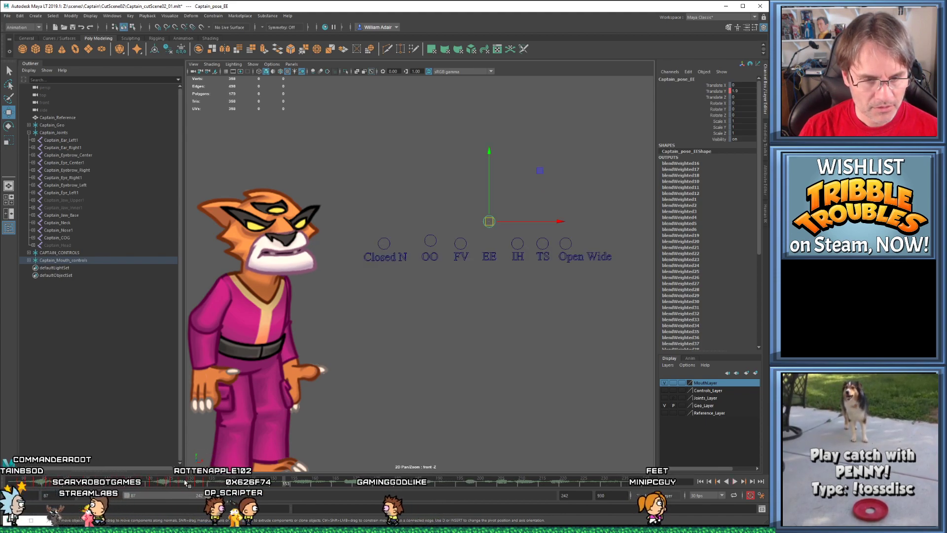
pyautogui.moveTo(170, 482); pyautogui.dragTo(202, 480)
pyautogui.click(165, 481)
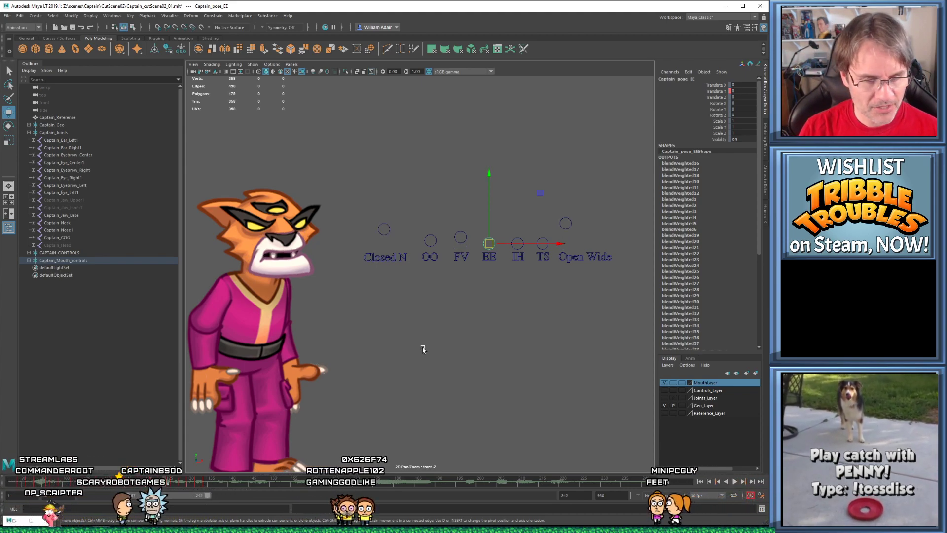
pyautogui.hotkey('alt', 'v')
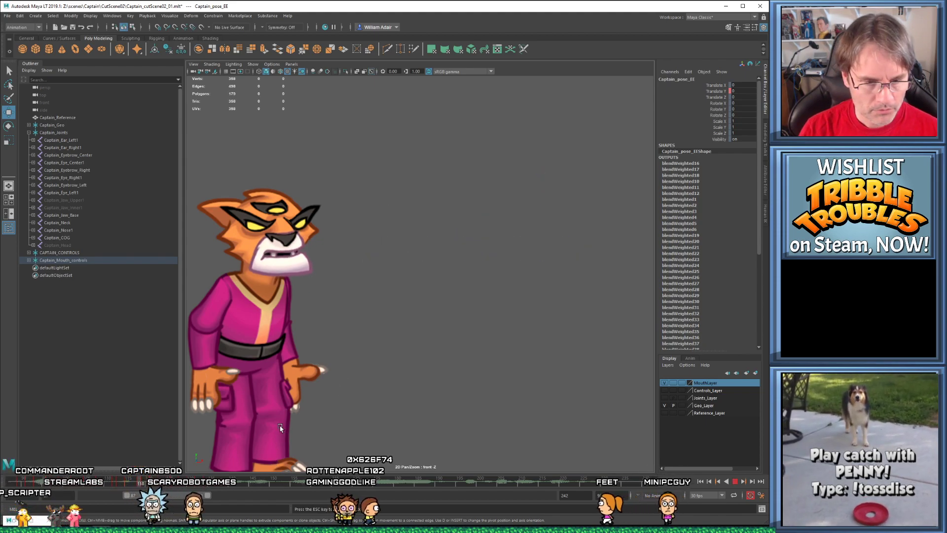
pyautogui.hotkey('alt', 'v')
# Key all the mouth controls at frame 136 and lower the EE control to 0 in Y
pyautogui.moveTo(183, 487); pyautogui.dragTo(190, 488)
pyautogui.moveTo(365, 185); pyautogui.dragTo(617, 252)
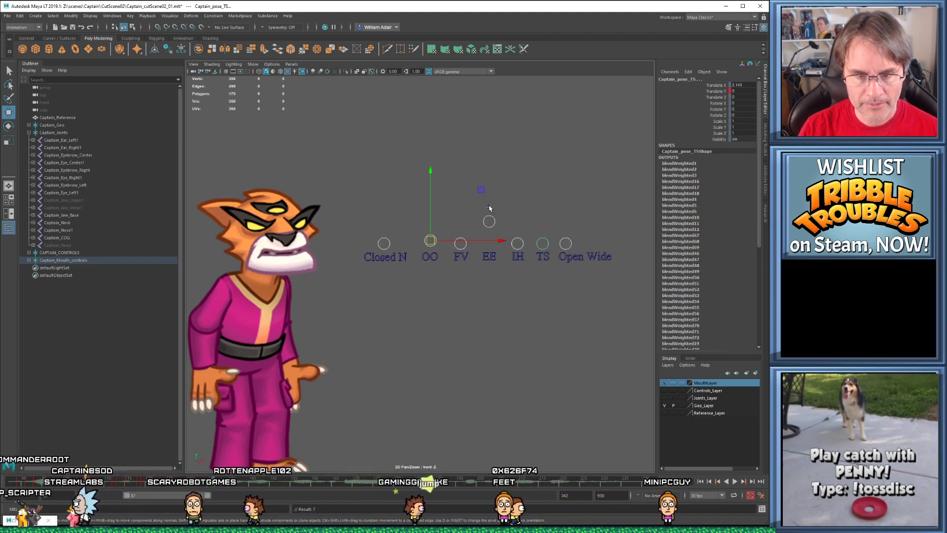
pyautogui.click(489, 221)
pyautogui.moveTo(489, 221); pyautogui.dragTo(489, 245)
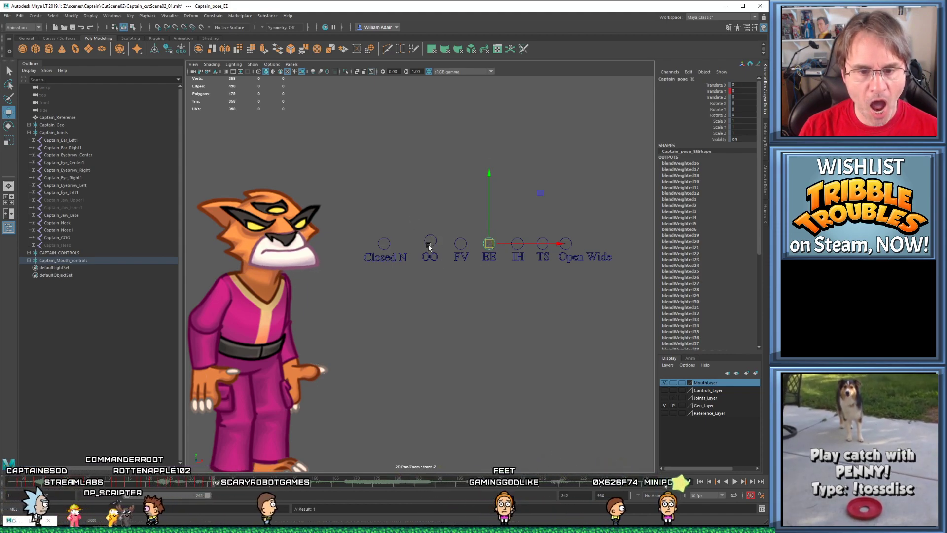
# Raise the Open Wide and Closed N controls in Y at frame 136, checking the pose against the neighbouring keys
pyautogui.moveTo(572, 241); pyautogui.dragTo(566, 224)
pyautogui.moveTo(378, 238); pyautogui.dragTo(386, 215)
pyautogui.hotkey('alt', ',')
pyautogui.hotkey('alt', ',')
pyautogui.hotkey('alt', '.')
pyautogui.hotkey('alt', '.')
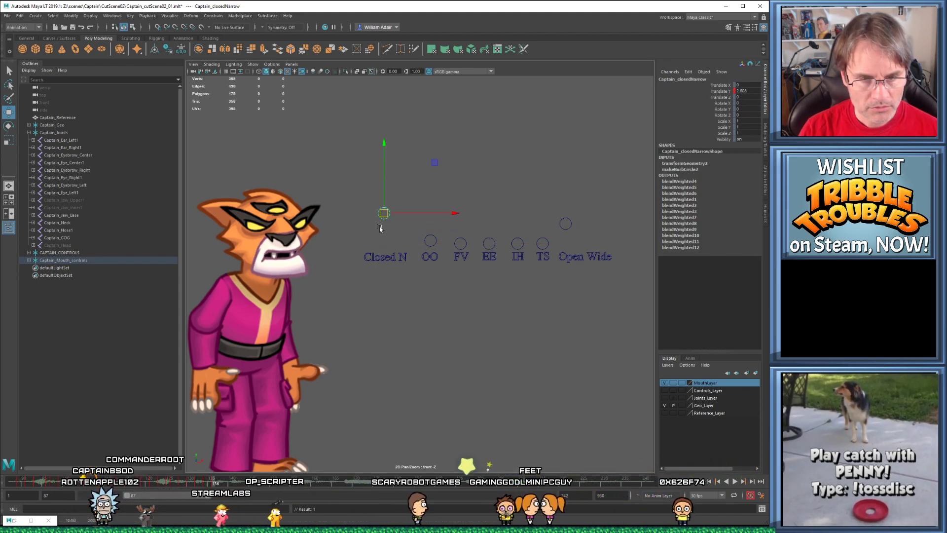
pyautogui.hotkey('alt', ',')
pyautogui.hotkey('alt', ',')
pyautogui.hotkey('alt', '.')
pyautogui.hotkey('alt', '.')
# Review the lip sync past frame 136 and key all the mouth controls in the same pose at frame 138
pyautogui.click(225, 484)
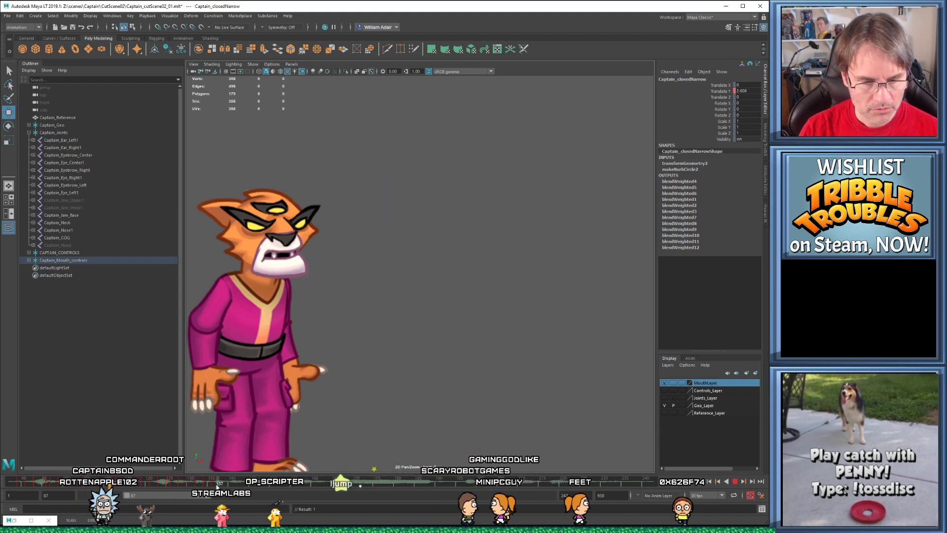
pyautogui.moveTo(221, 487); pyautogui.dragTo(281, 485)
pyautogui.click(215, 483)
pyautogui.moveTo(221, 484); pyautogui.dragTo(224, 483)
pyautogui.moveTo(563, 251); pyautogui.dragTo(564, 251)
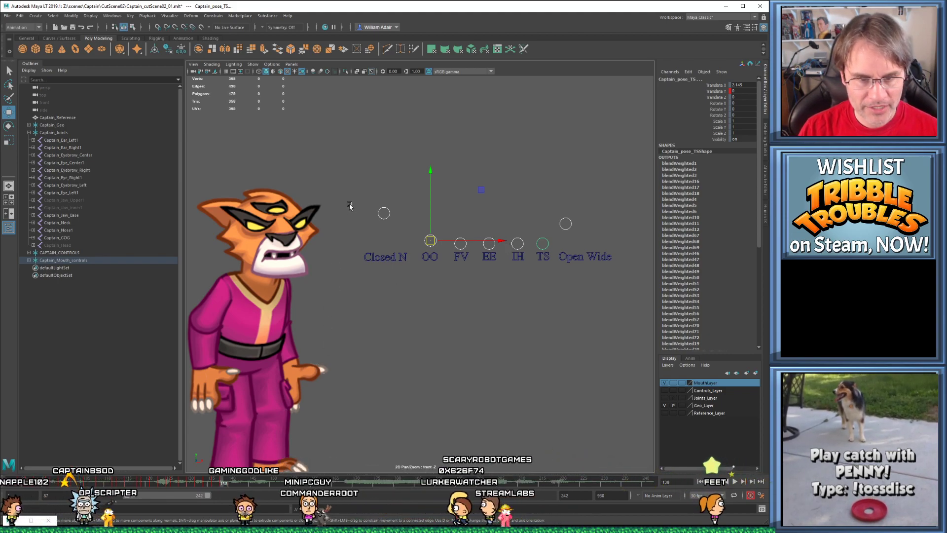
pyautogui.hotkey('alt', '.')
pyautogui.hotkey('alt', '.')
pyautogui.hotkey('ctrl', 'v')
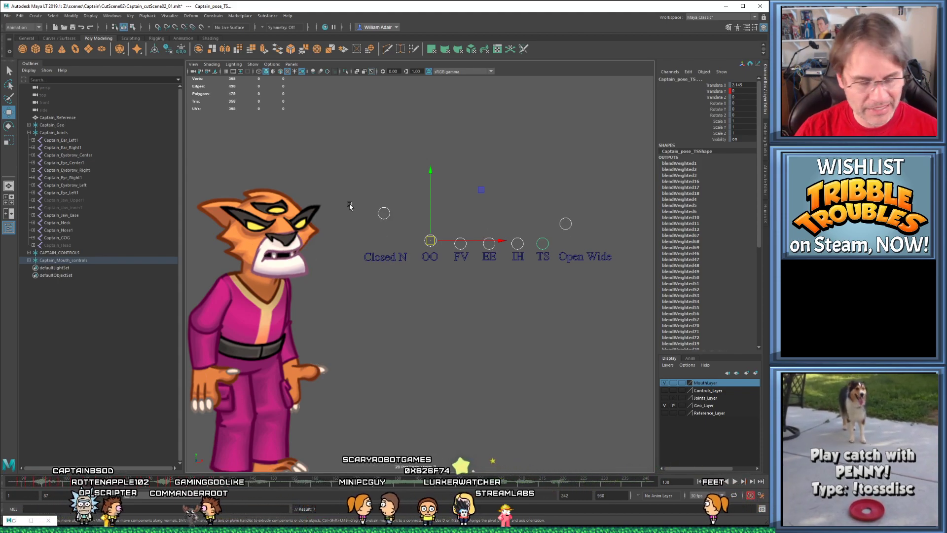
pyautogui.hotkey('alt', ',')
pyautogui.hotkey('alt', ',')
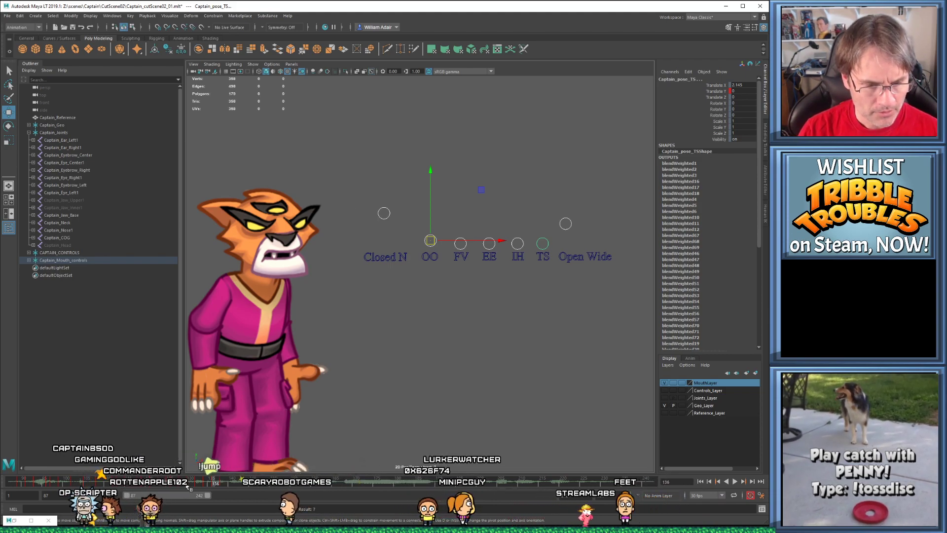
# Lower the Open Wide control slightly and the Closed N control to 1.258 in Y at frame 138, comparing the neighbouring frames
pyautogui.hotkey('alt', 'v')
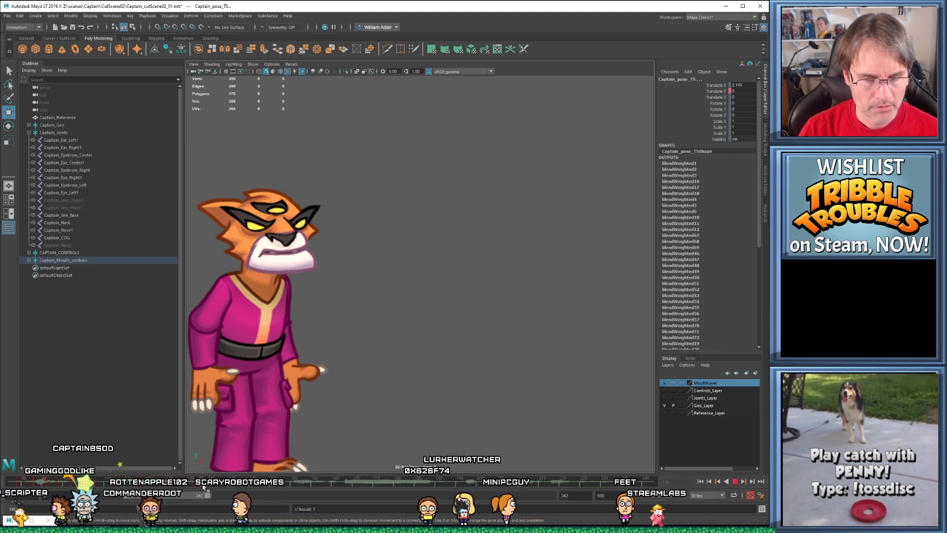
pyautogui.click(222, 486)
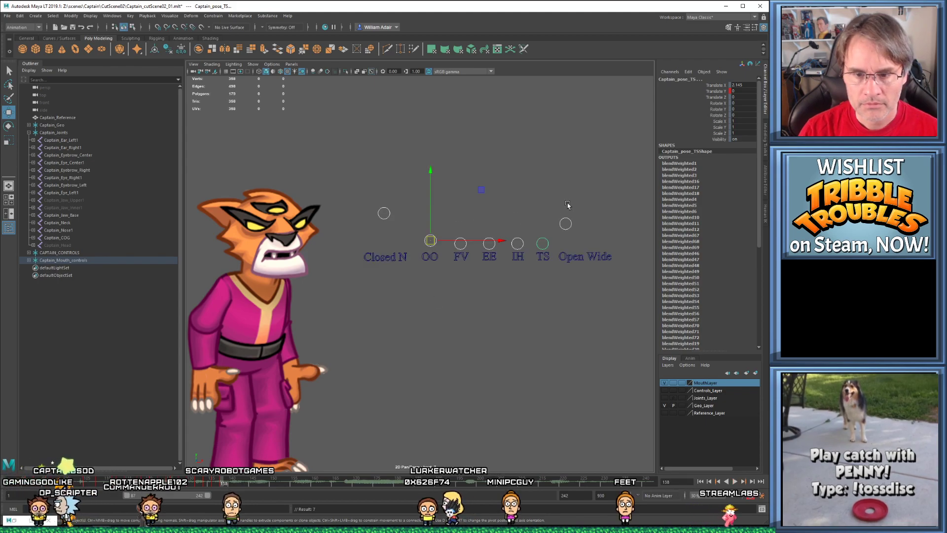
pyautogui.click(566, 228)
pyautogui.click(383, 213)
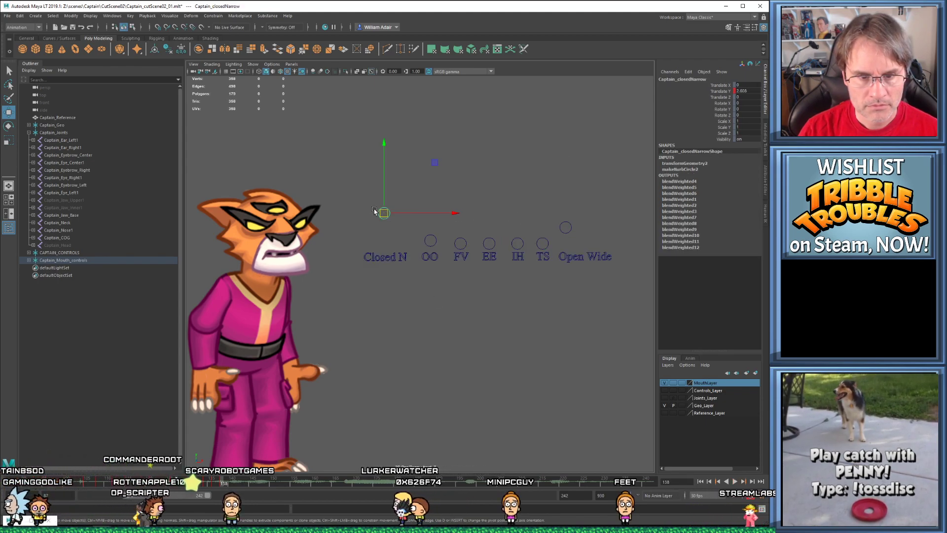
pyautogui.moveTo(383, 213); pyautogui.dragTo(381, 229)
pyautogui.press(',')
pyautogui.press(',')
pyautogui.press('.')
pyautogui.press('.')
pyautogui.press(',')
# Play the lip sync past frame 138, then raise the Open Wide control in Y at frame 140
pyautogui.hotkey('alt', 'v')
pyautogui.click(224, 484)
pyautogui.hotkey('alt', 'v')
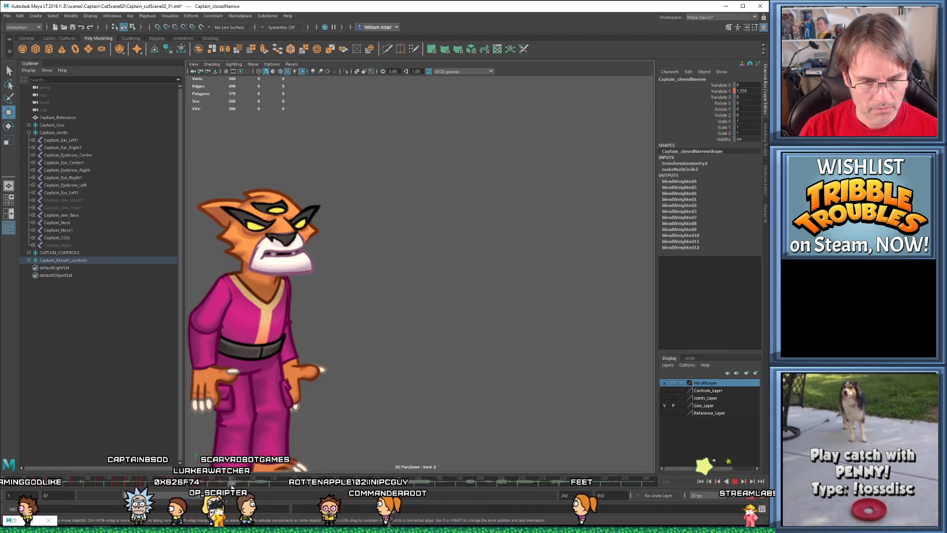
pyautogui.hotkey('alt', 'v')
pyautogui.moveTo(359, 191); pyautogui.dragTo(569, 218)
pyautogui.click(542, 293)
pyautogui.click(566, 228)
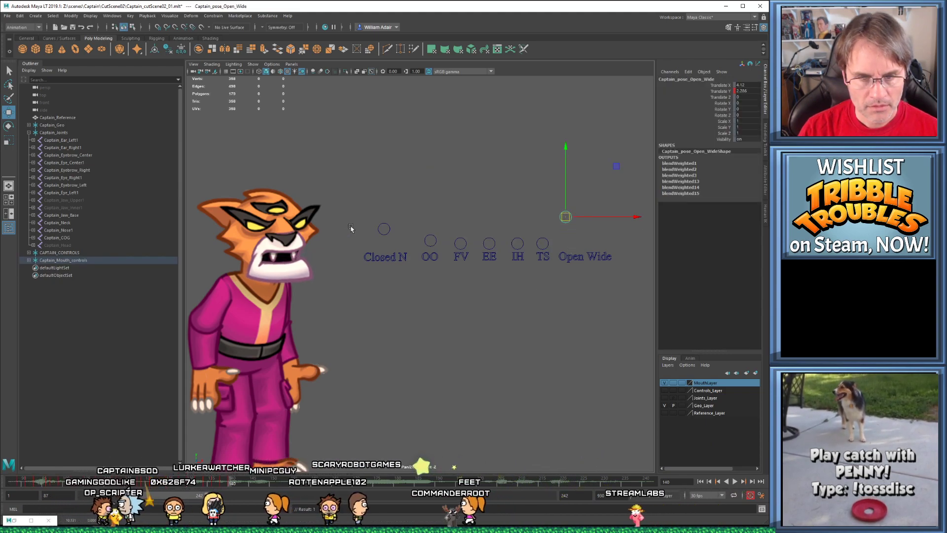
# Lower the Closed N control to its baseline at frame 140, comparing the mouth shape with the preceding frames
pyautogui.click(386, 232)
pyautogui.moveTo(385, 230); pyautogui.dragTo(387, 224)
pyautogui.press(',')
pyautogui.press('.')
pyautogui.press(',')
pyautogui.press('.')
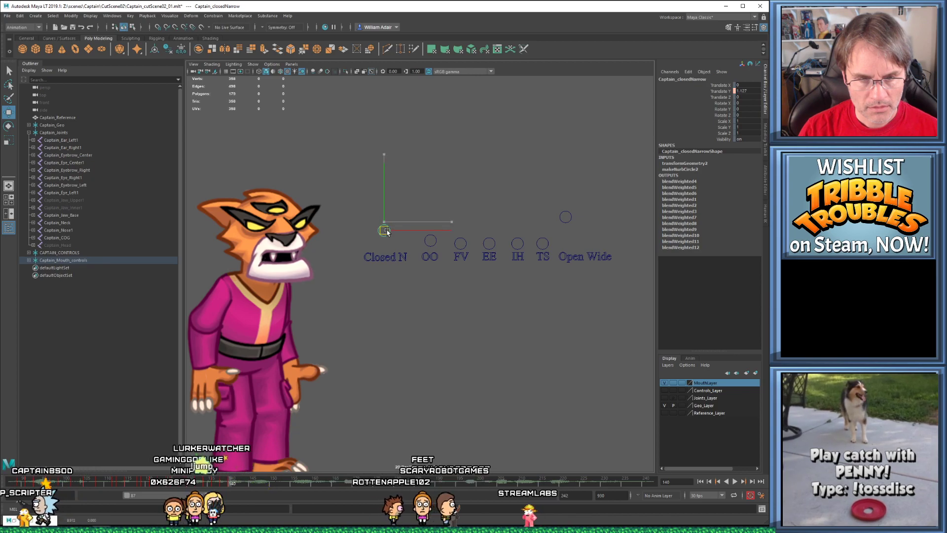
pyautogui.press(',')
pyautogui.press('.')
pyautogui.press(',')
pyautogui.press('.')
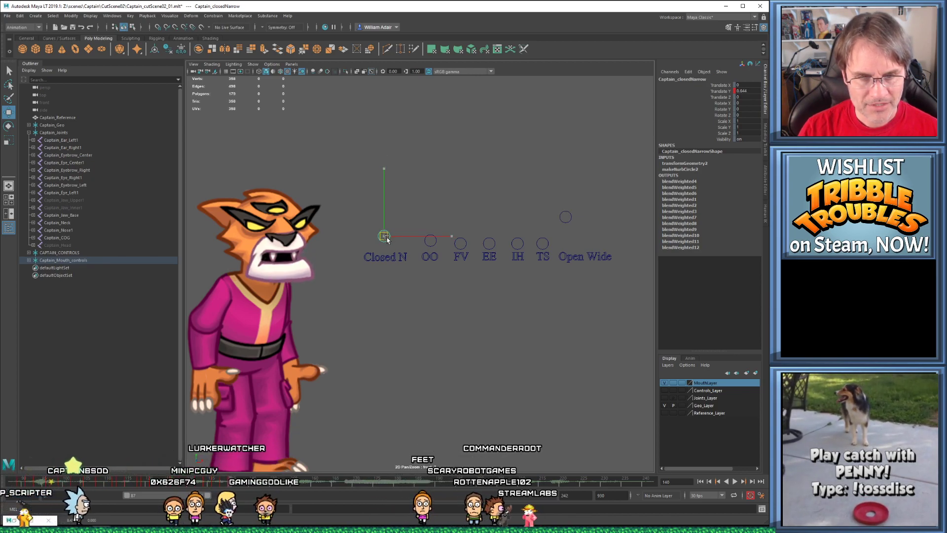
pyautogui.press(',')
pyautogui.press(',')
pyautogui.press('.')
pyautogui.press('.')
# Replay the lip sync and key all the mouth controls in the same pose at frame 142
pyautogui.hotkey('alt', 'v')
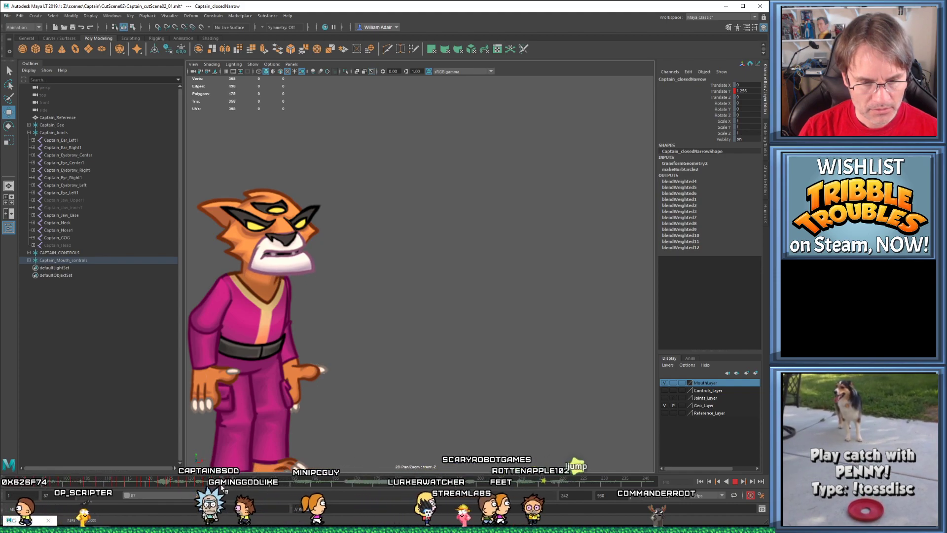
pyautogui.hotkey('alt', 'v')
pyautogui.moveTo(322, 148); pyautogui.dragTo(579, 248)
pyautogui.press('s')
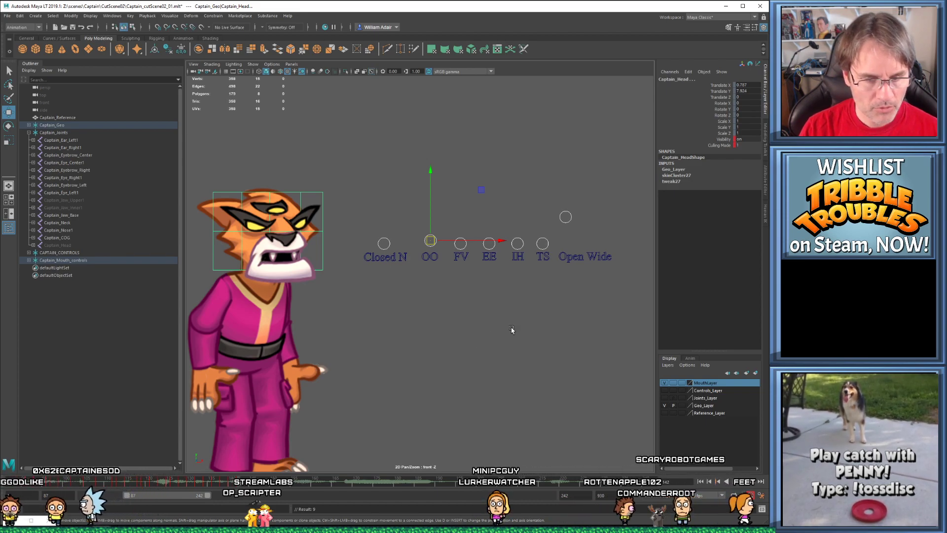
# Clear the selection, set Geo_Layer's display type to Reference, and select only the mouth controls
pyautogui.click(477, 323)
pyautogui.click(682, 405)
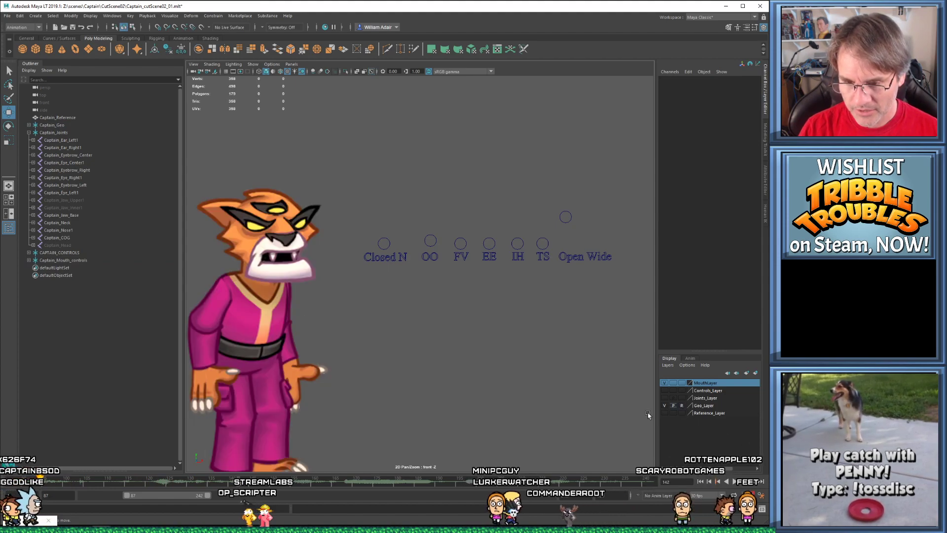
pyautogui.moveTo(351, 198); pyautogui.dragTo(603, 240)
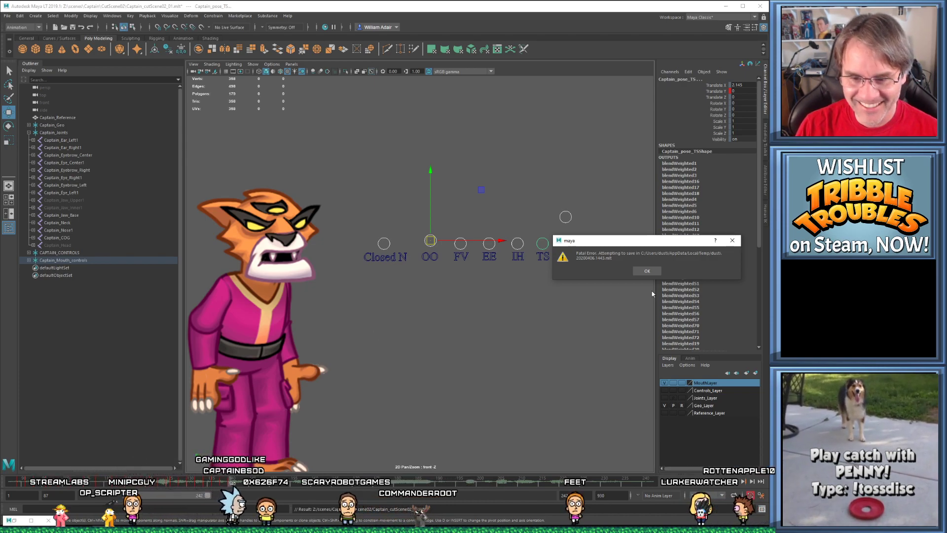
# Launch a new Maya LT session and check the Temp folder in File Explorer for *.mlt recovery files
pyautogui.rightClick(103, 529)
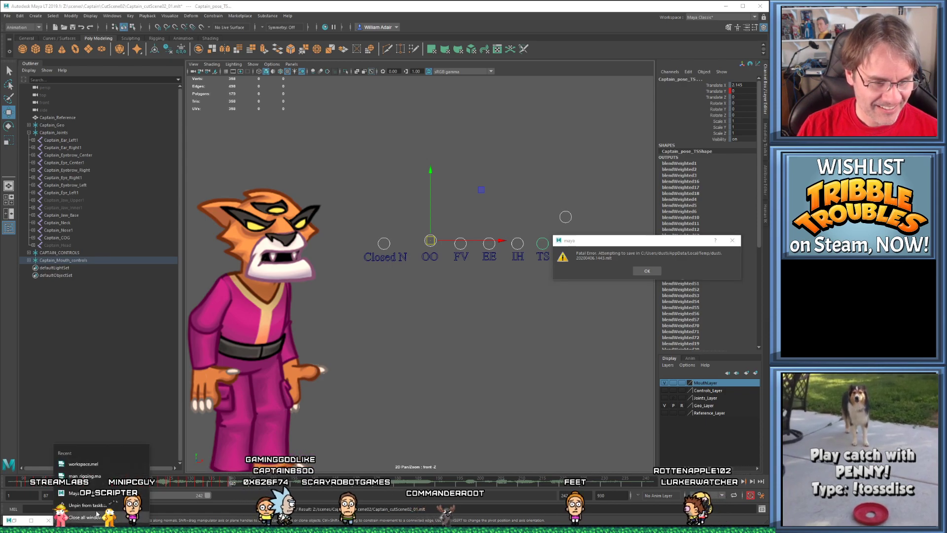
pyautogui.click(84, 476)
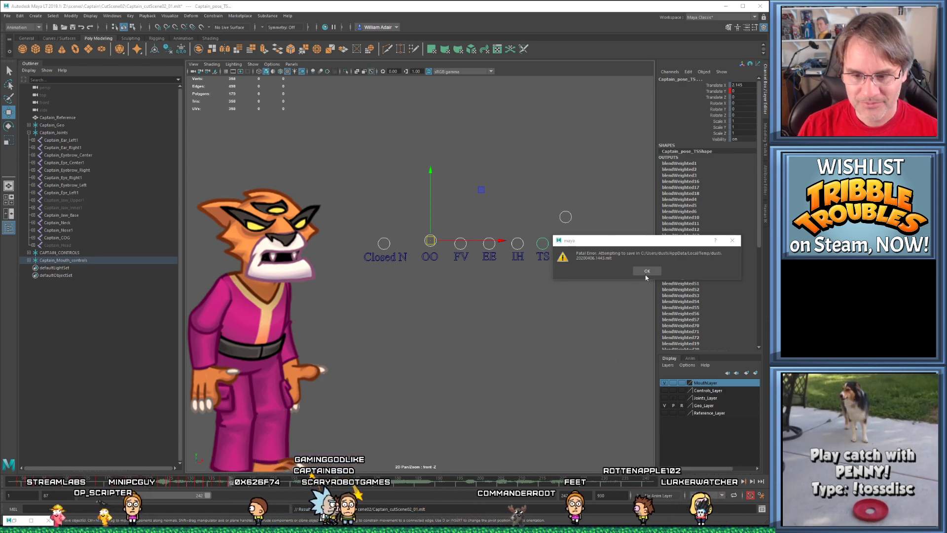
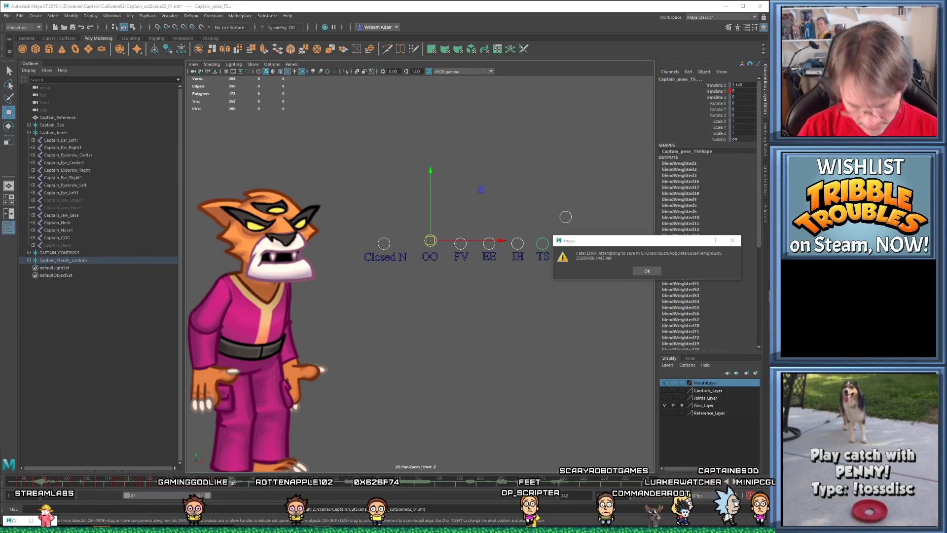
pyautogui.moveTo(946, 236); pyautogui.dragTo(383, 129)
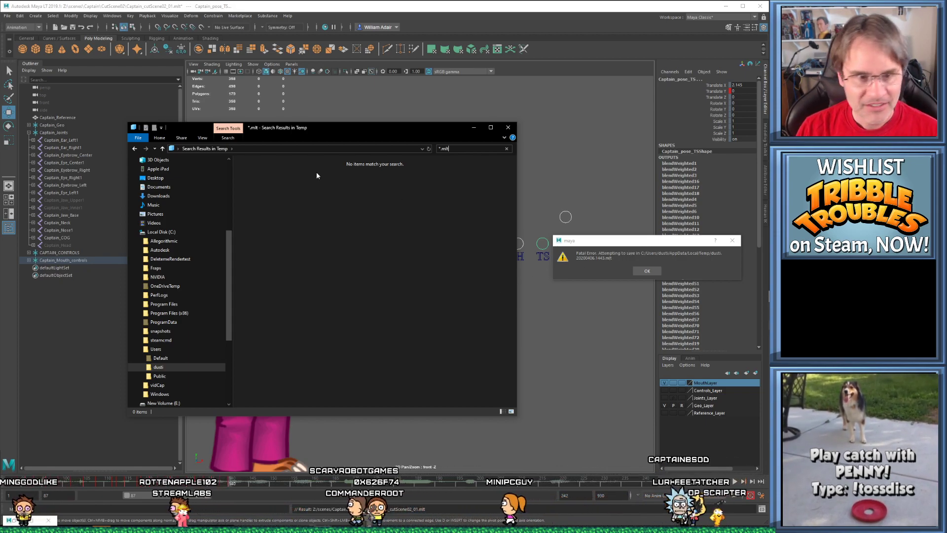
pyautogui.click(294, 149)
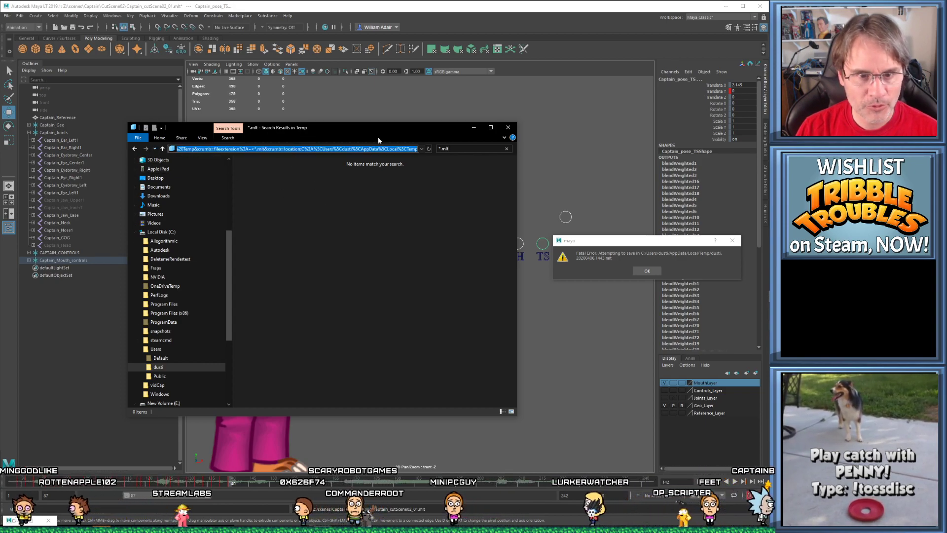
pyautogui.moveTo(445, 129); pyautogui.dragTo(769, 208)
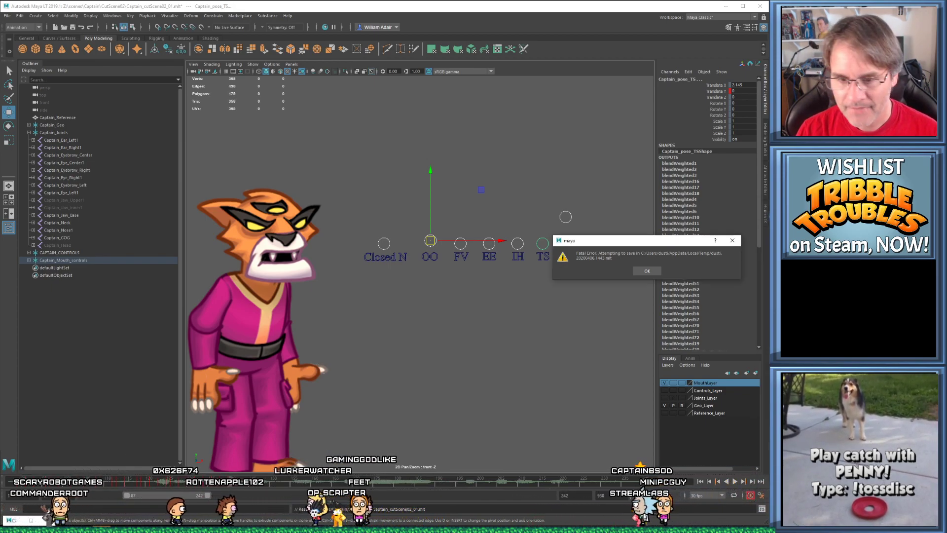
# Dismiss the fatal error, close the error report without sending it, and enlarge the new Maya LT window
pyautogui.click(647, 271)
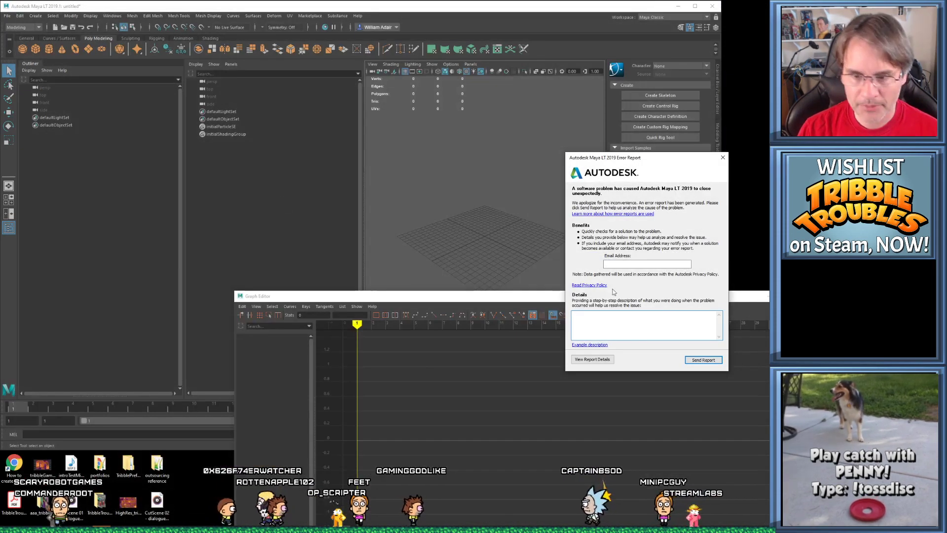
pyautogui.click(723, 158)
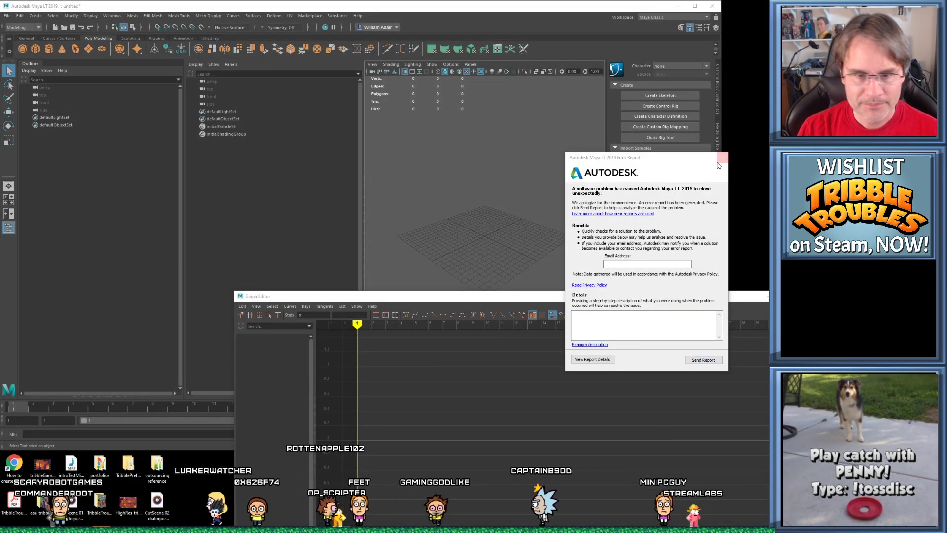
pyautogui.click(704, 284)
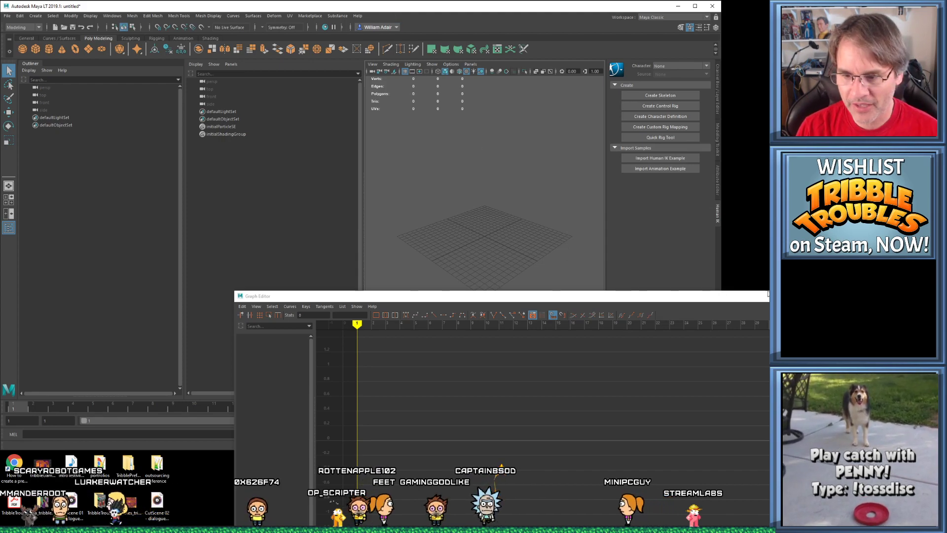
pyautogui.moveTo(720, 450); pyautogui.dragTo(809, 523)
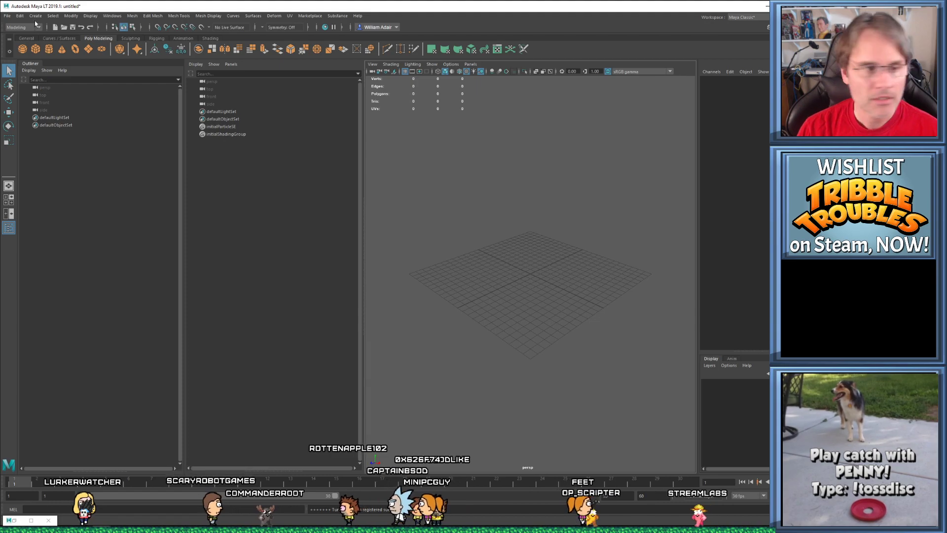
# Open the scene Captain_cutScene02_01.mlt from the Captain/CutScene02 folder
pyautogui.click(7, 16)
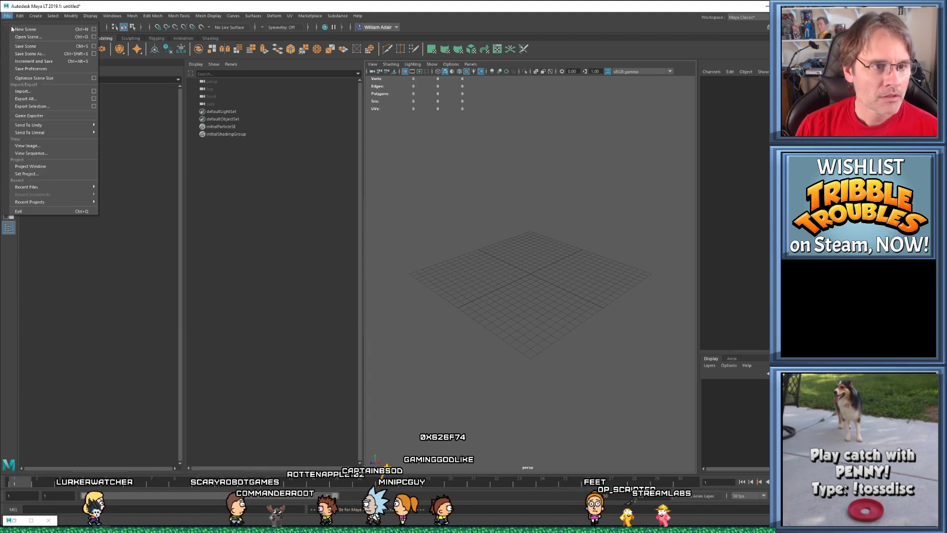
pyautogui.click(39, 37)
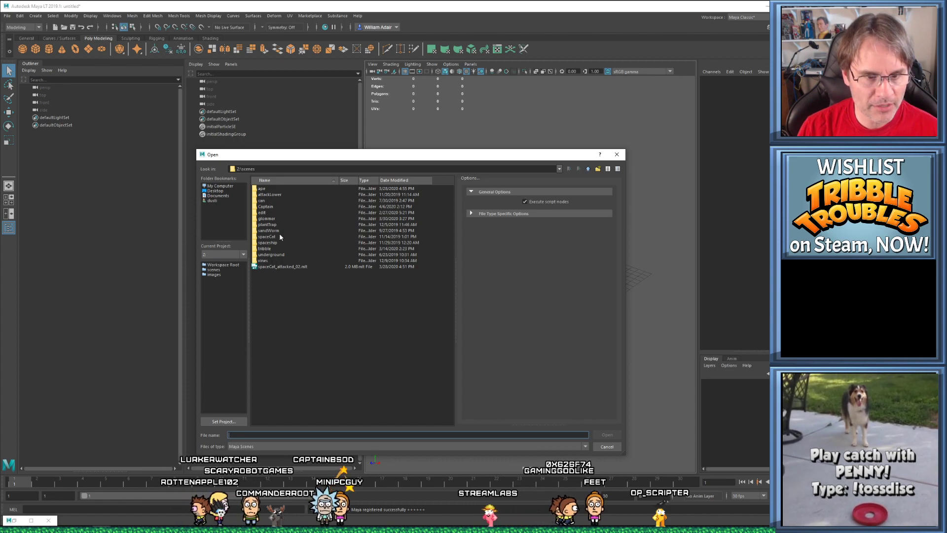
pyautogui.doubleClick(266, 207)
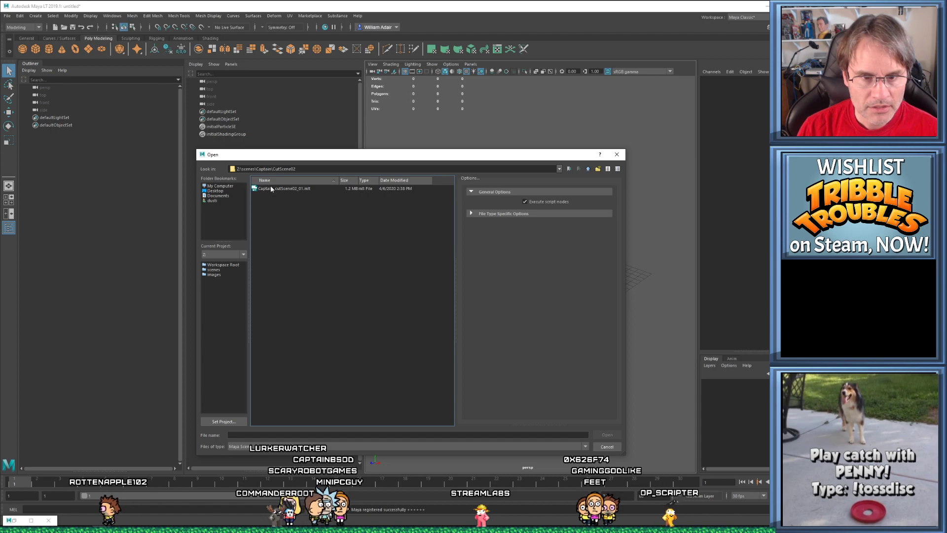
pyautogui.doubleClick(294, 188)
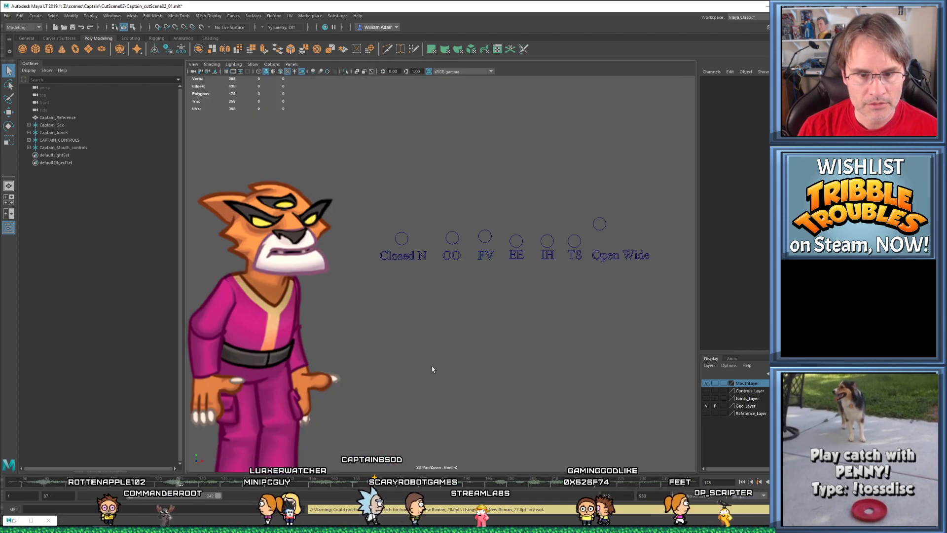
# Play the reopened scene to check how much of the lip sync was saved
pyautogui.hotkey('alt', 'v')
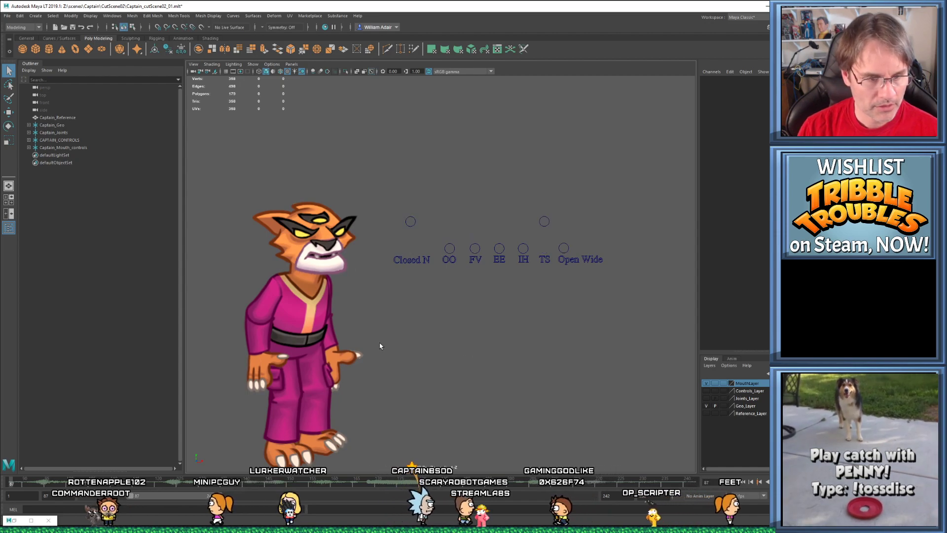
pyautogui.press('Escape')
pyautogui.hotkey('alt', 'v')
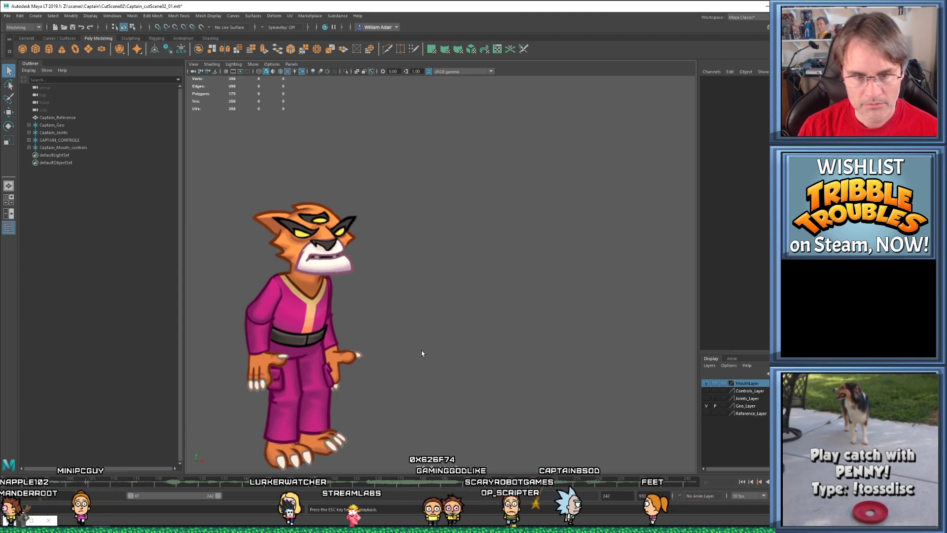
pyautogui.press('Escape')
# Set Geo_Layer's display type to Reference so the character geometry cannot be selected
pyautogui.click(724, 406)
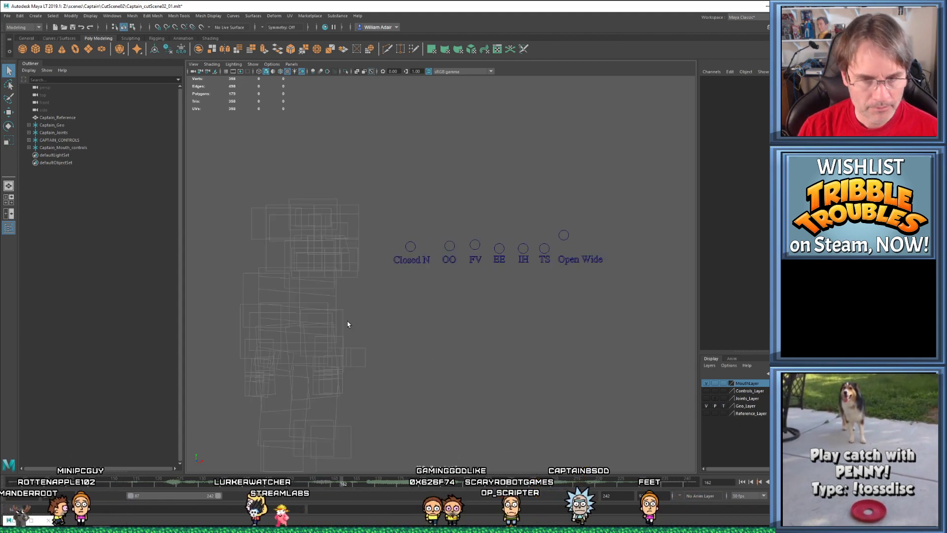
pyautogui.click(724, 406)
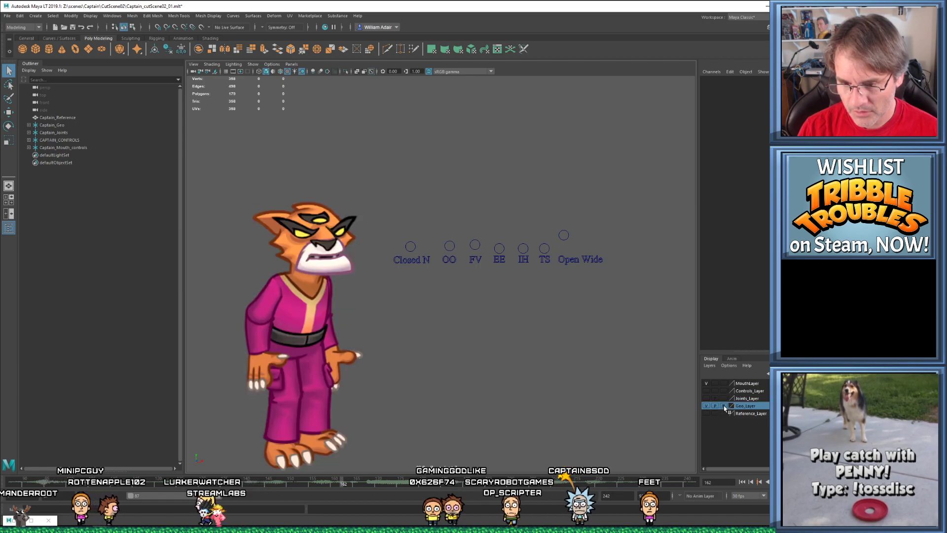
pyautogui.click(724, 406)
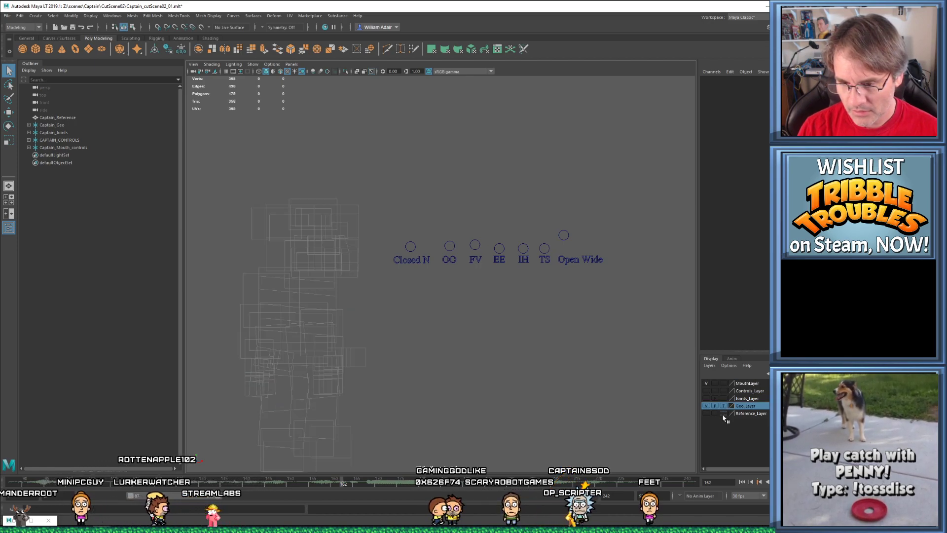
pyautogui.click(724, 406)
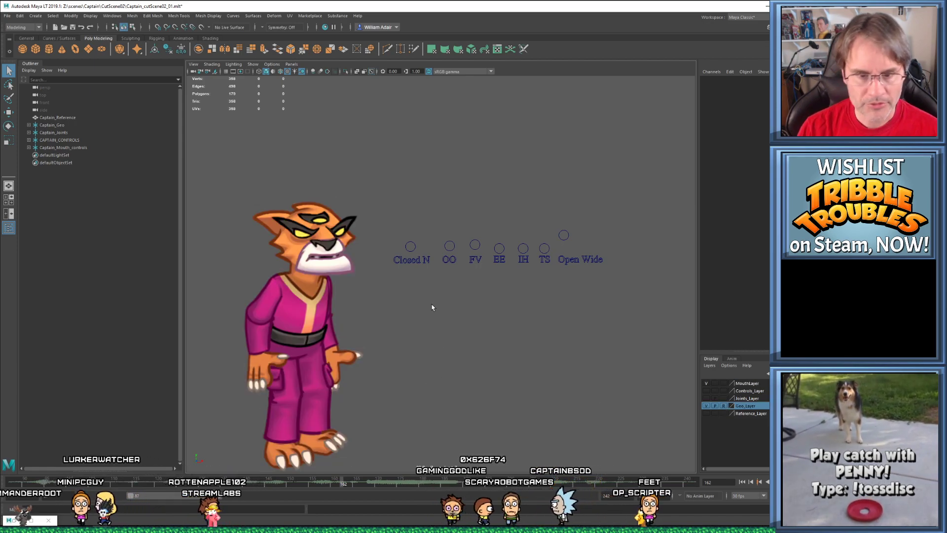
# Select all the mouth controls, shorten the playback range to end at frame 155, and return to frame 87
pyautogui.scroll(-2, 431, 308)
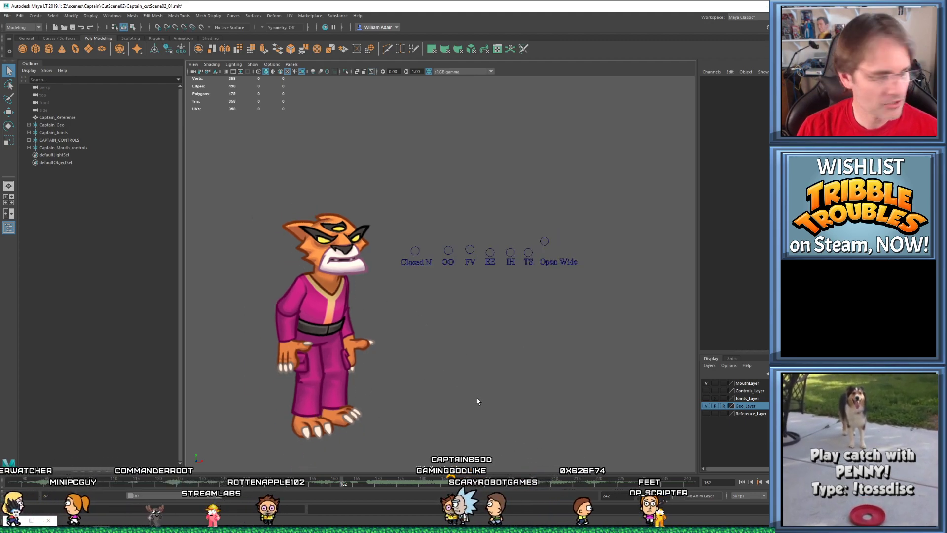
pyautogui.moveTo(395, 206); pyautogui.dragTo(578, 250)
pyautogui.click(181, 482)
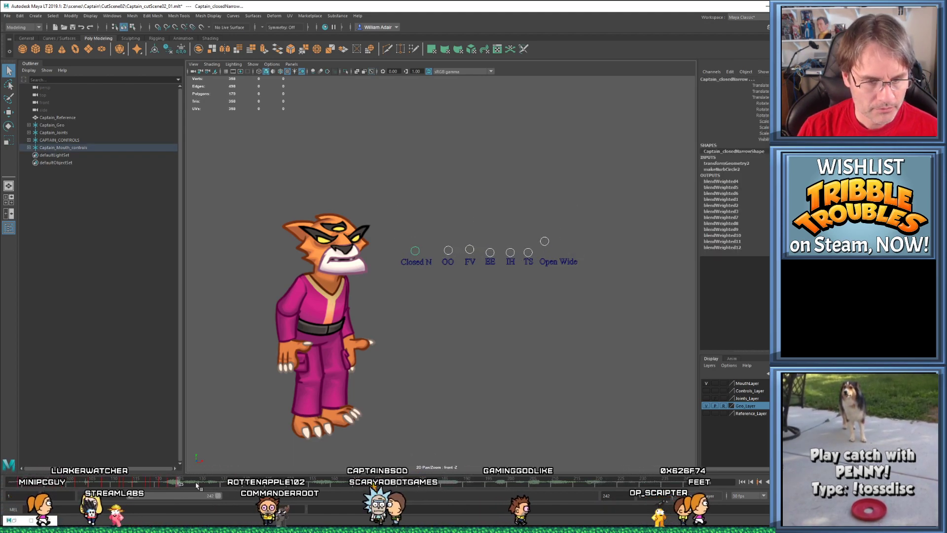
pyautogui.moveTo(218, 495); pyautogui.dragTo(170, 497)
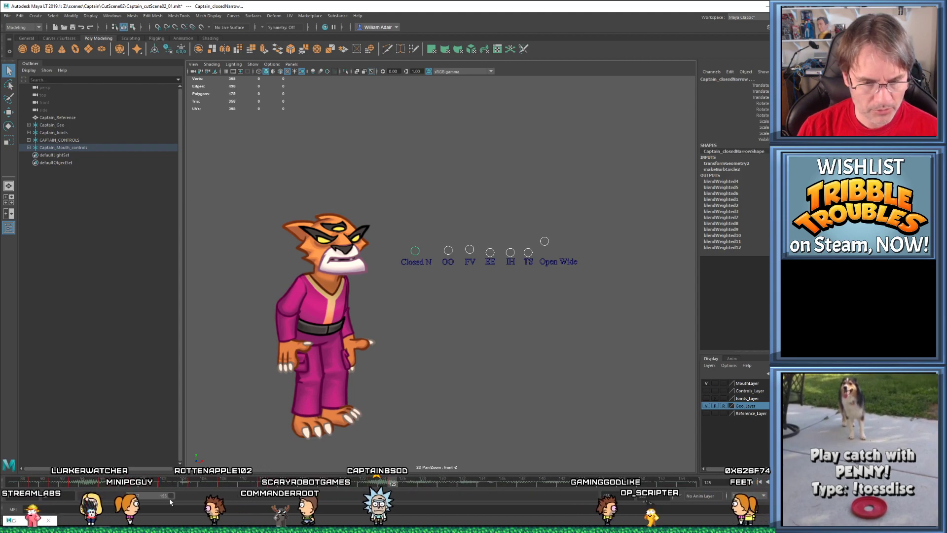
pyautogui.click(13, 482)
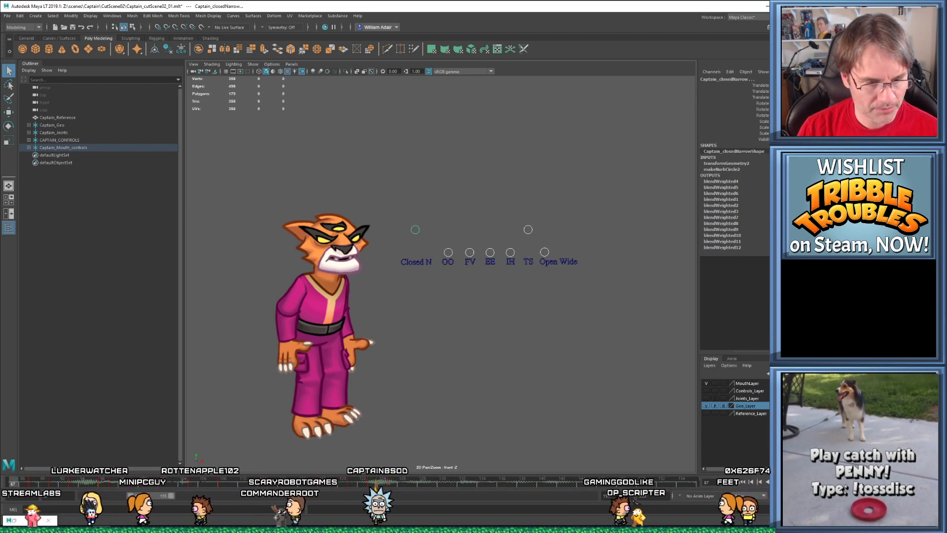
# Play back the lip sync and scrub around frame 125 to check the mouth poses against the audio
pyautogui.hotkey('alt', 'v')
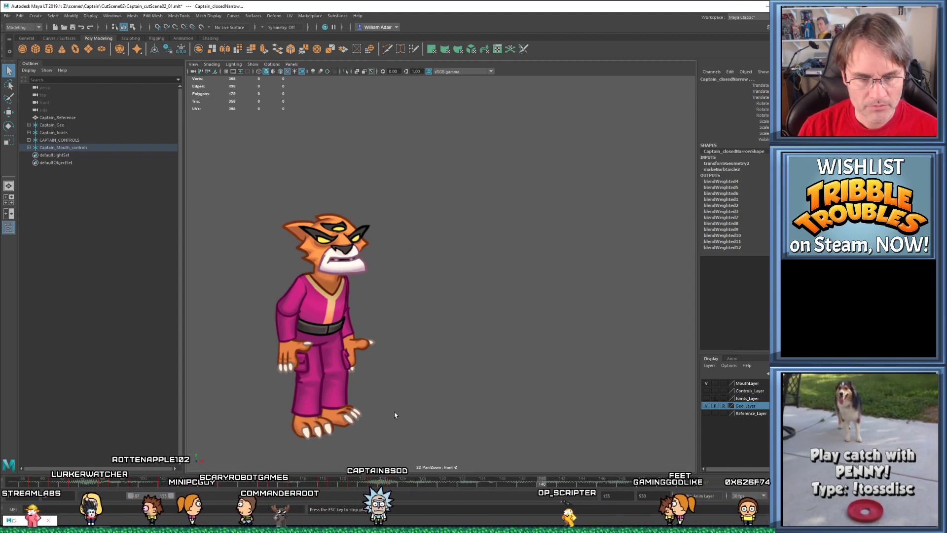
pyautogui.hotkey('alt', 'v')
pyautogui.moveTo(369, 483); pyautogui.dragTo(398, 488)
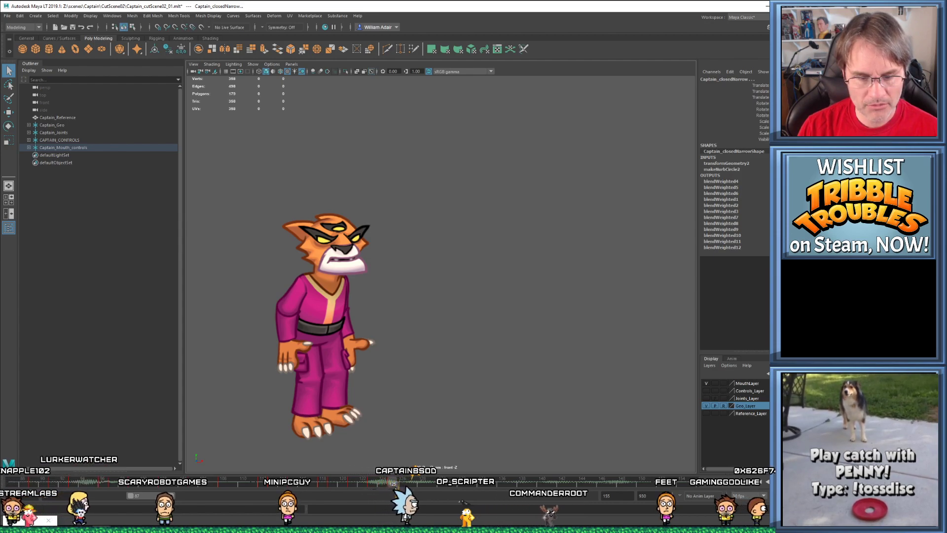
pyautogui.moveTo(395, 489); pyautogui.dragTo(412, 487)
# Select all the mouth controls and delete their keys around frame 127
pyautogui.moveTo(404, 208); pyautogui.dragTo(561, 254)
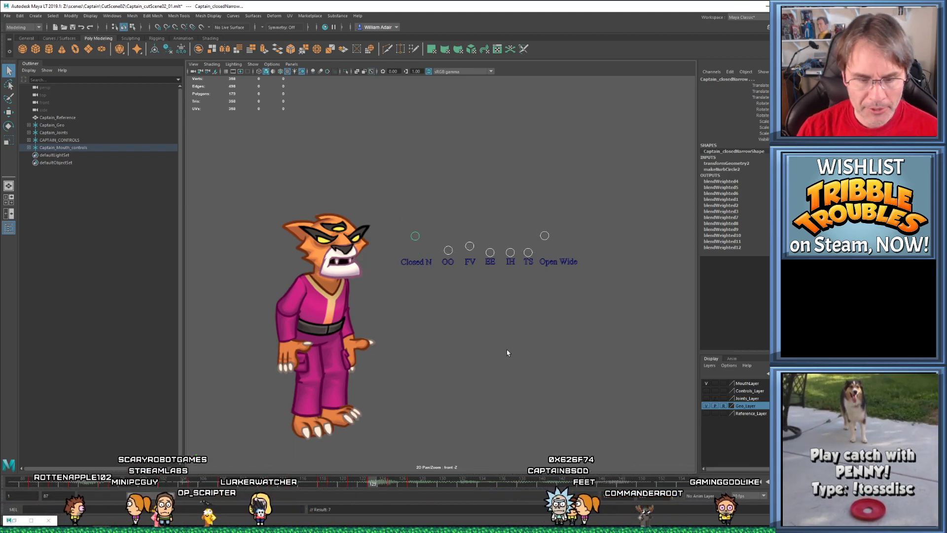
pyautogui.moveTo(371, 485); pyautogui.dragTo(381, 485)
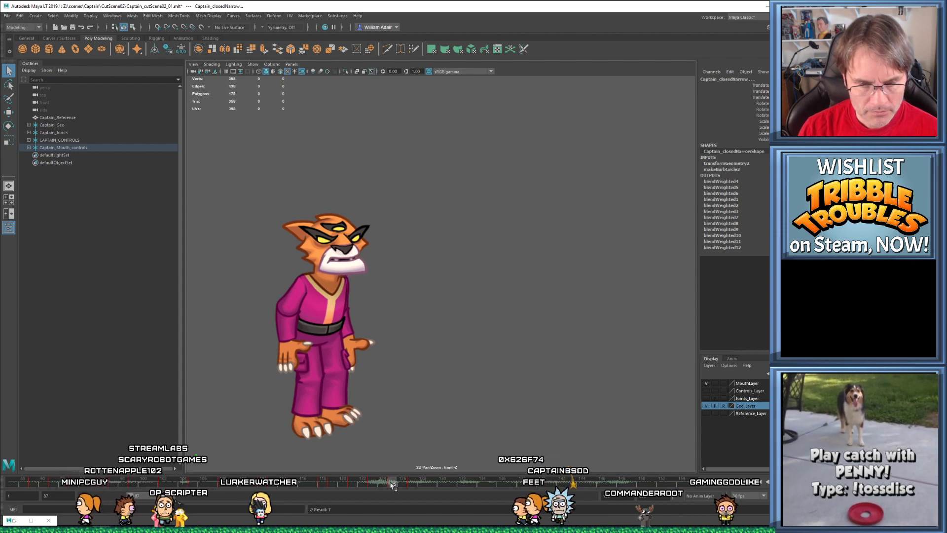
pyautogui.moveTo(433, 487); pyautogui.dragTo(395, 487)
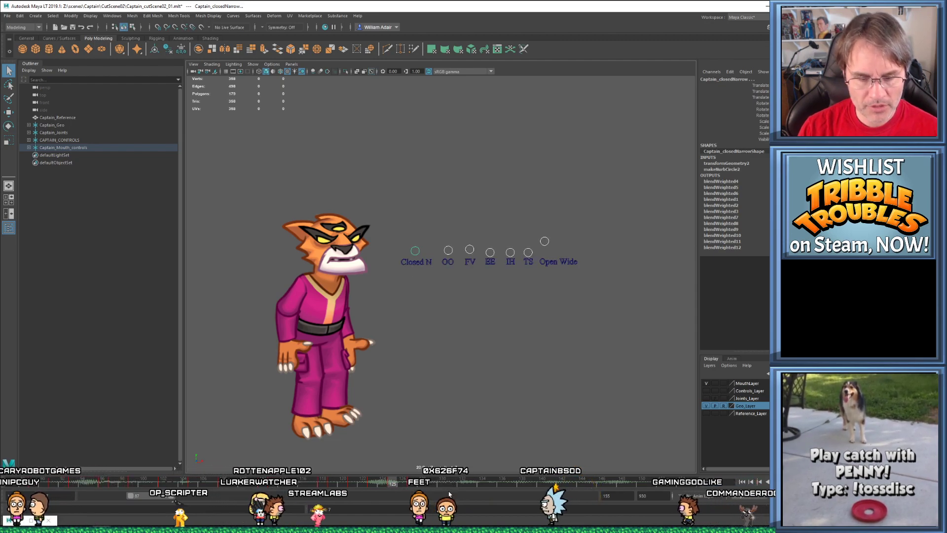
pyautogui.rightClick(418, 486)
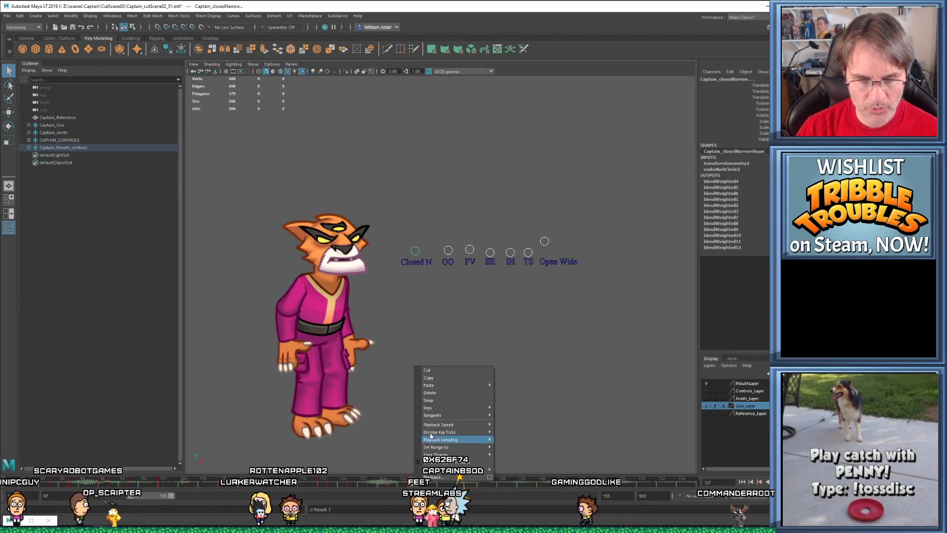
pyautogui.click(446, 393)
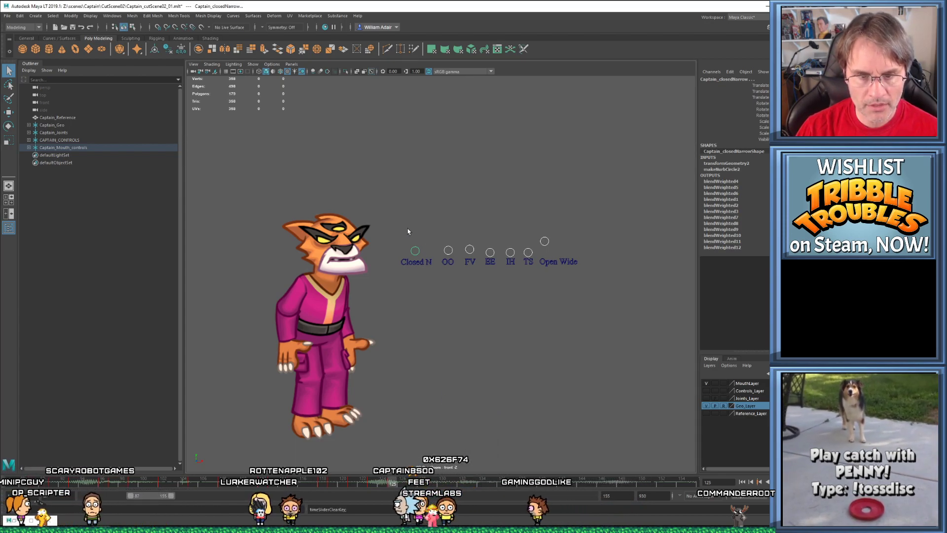
# Select the Open Wide mouth control with the Move tool near frame 126
pyautogui.click(401, 482)
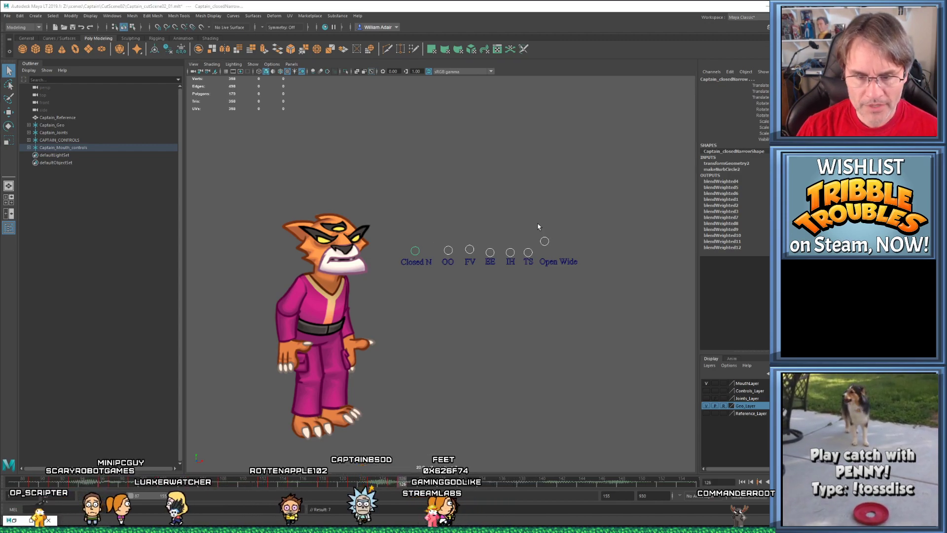
pyautogui.moveTo(538, 226); pyautogui.dragTo(550, 253)
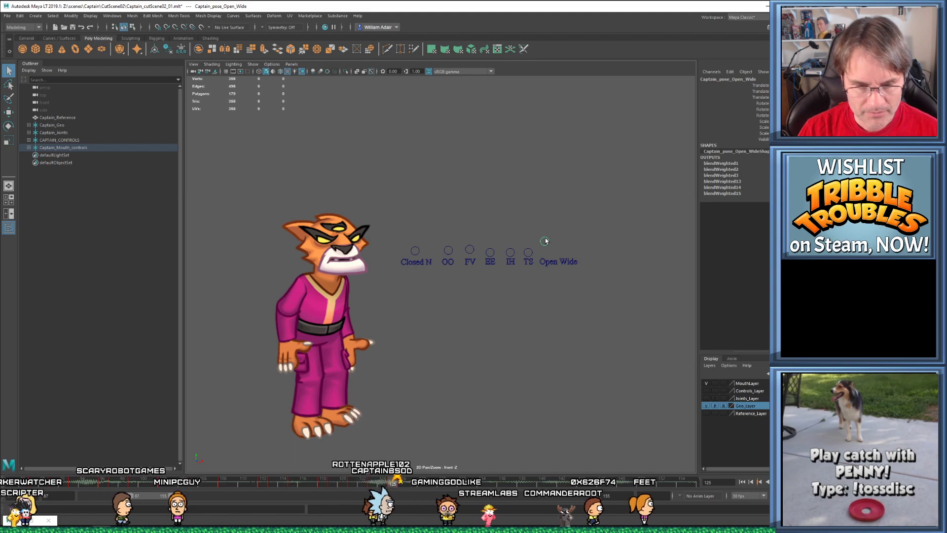
pyautogui.moveTo(377, 481); pyautogui.dragTo(403, 481)
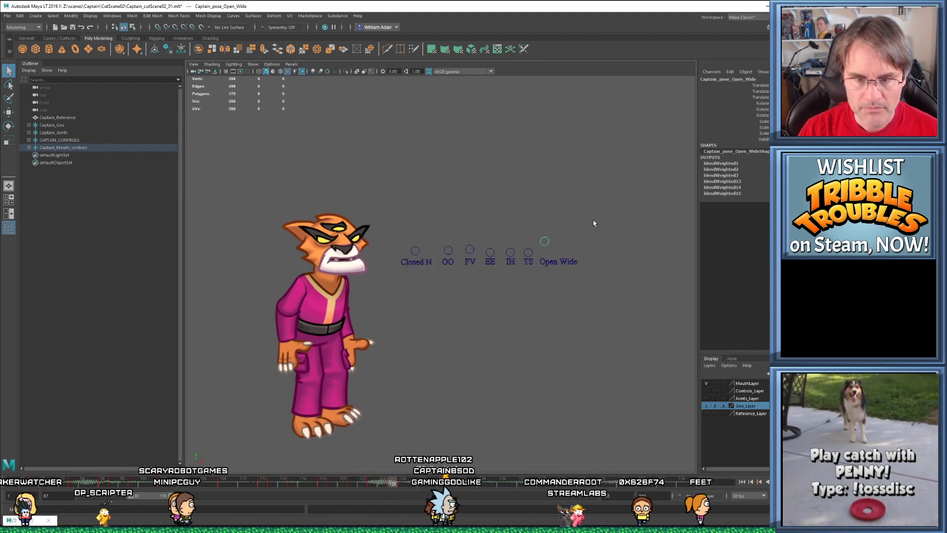
pyautogui.press(',')
pyautogui.press('.')
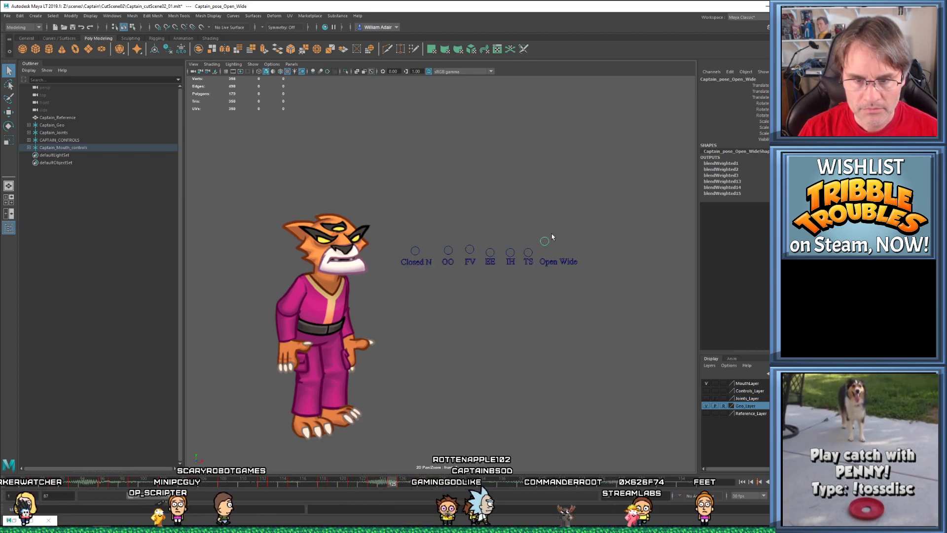
pyautogui.click(545, 243)
pyautogui.press('w')
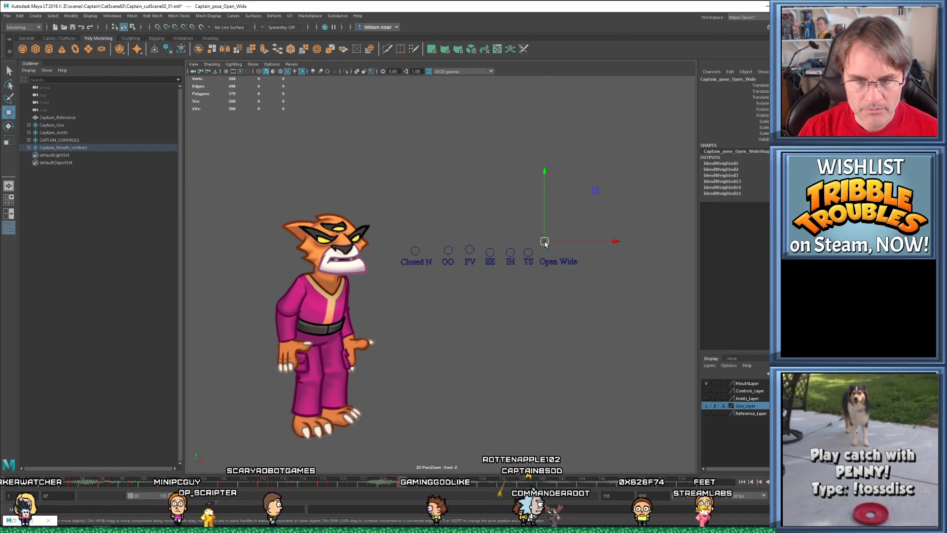
pyautogui.scroll(4, 476, 302)
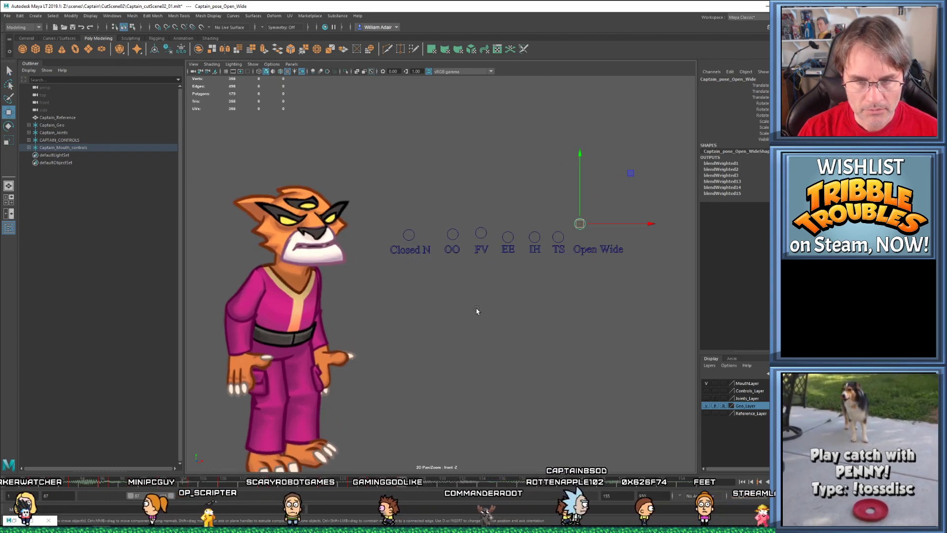
pyautogui.scroll(2, 516, 298)
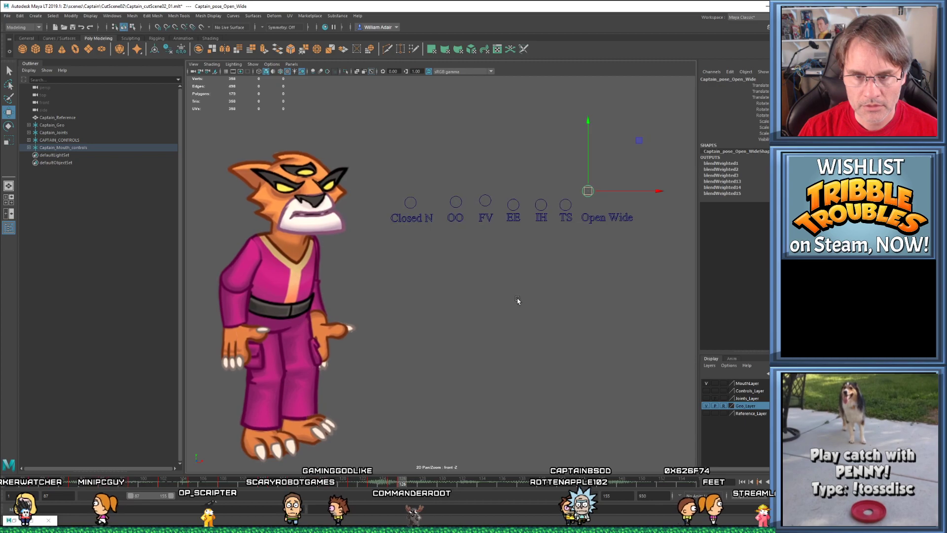
# Compare the mouth pose at frames 125 and 126 and lower the FV control slightly at frame 126
pyautogui.hotkey('alt', ',')
pyautogui.hotkey('alt', '.')
pyautogui.hotkey('alt', '.')
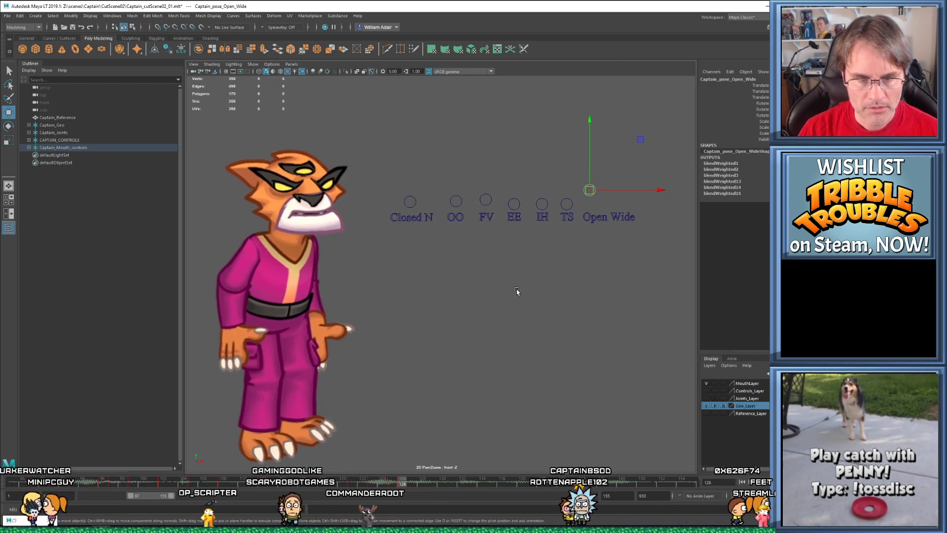
pyautogui.hotkey('alt', ',')
pyautogui.hotkey('alt', ',')
pyautogui.hotkey('alt', '.')
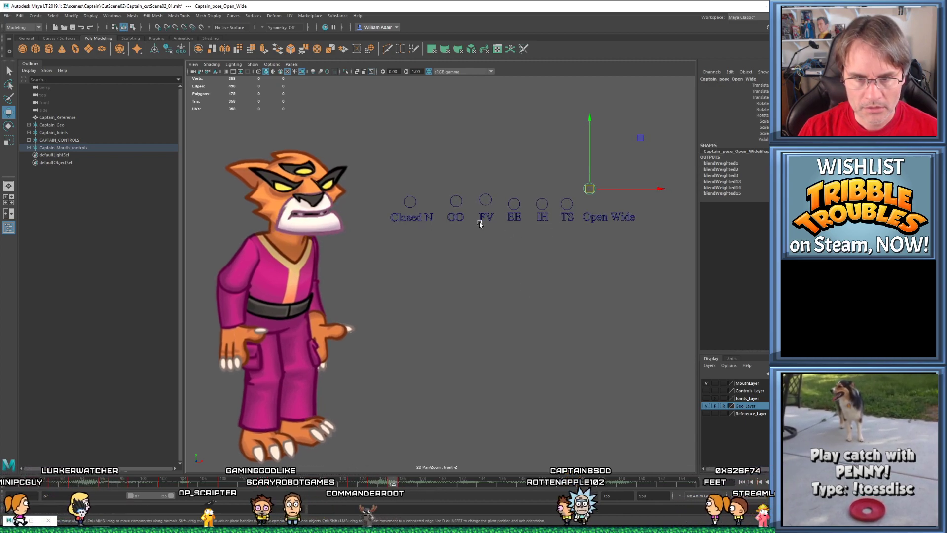
pyautogui.hotkey('alt', '.')
pyautogui.click(486, 200)
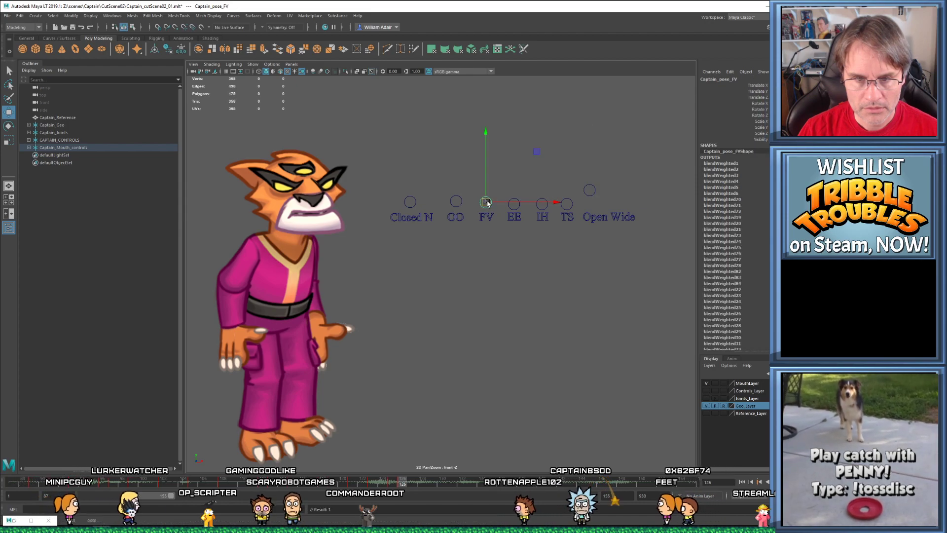
pyautogui.click(410, 202)
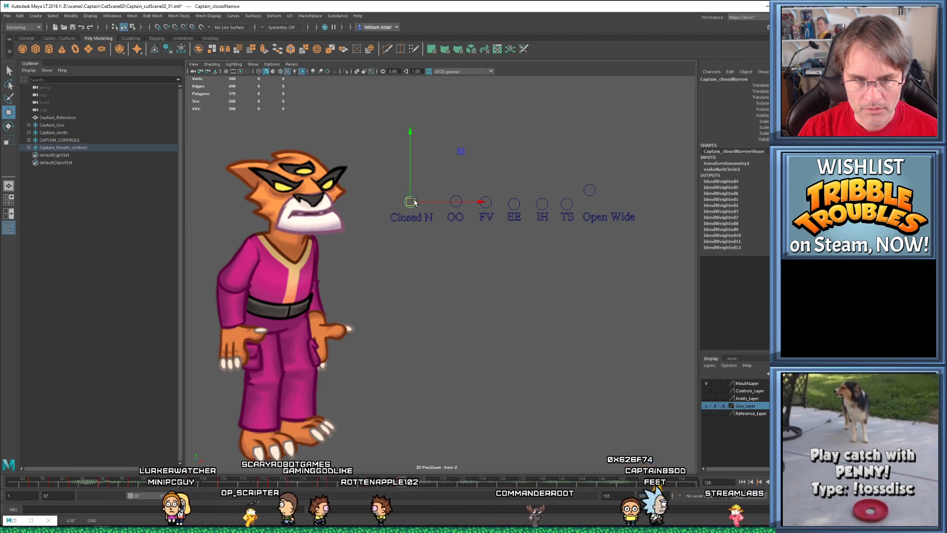
# At frame 128, raise the Open Wide and Closed N controls to open the mouth
pyautogui.moveTo(307, 484); pyautogui.dragTo(423, 484)
pyautogui.moveTo(454, 196); pyautogui.dragTo(595, 211)
pyautogui.moveTo(425, 485)
pyautogui.mouseDown()
pyautogui.moveTo(464, 486)
pyautogui.moveTo(416, 481)
pyautogui.mouseUp()
pyautogui.click(424, 485)
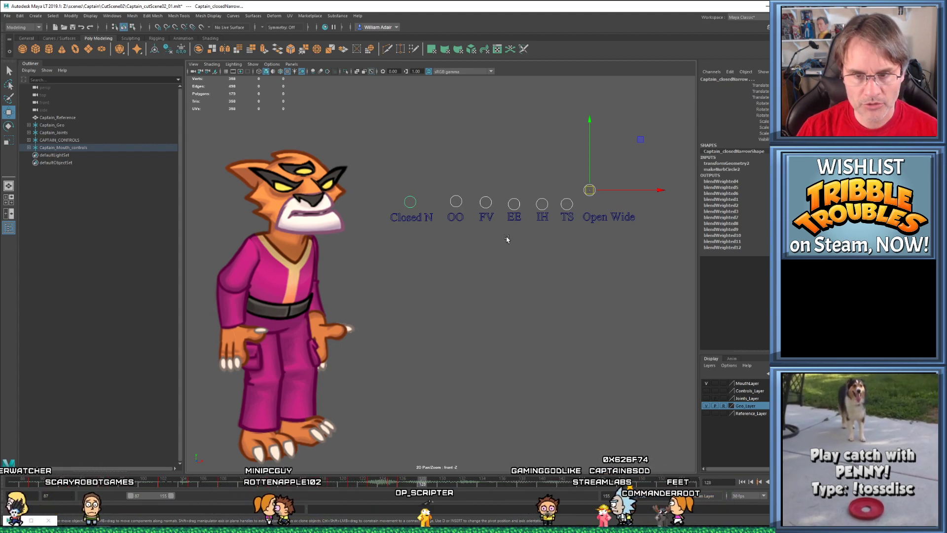
pyautogui.click(554, 277)
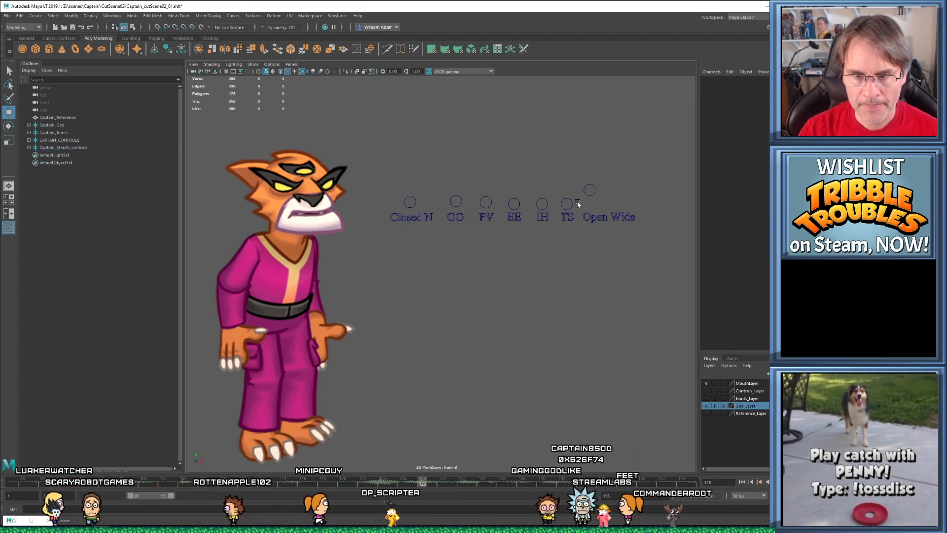
pyautogui.moveTo(591, 203); pyautogui.dragTo(590, 179)
pyautogui.click(412, 203)
pyautogui.moveTo(411, 201); pyautogui.dragTo(411, 180)
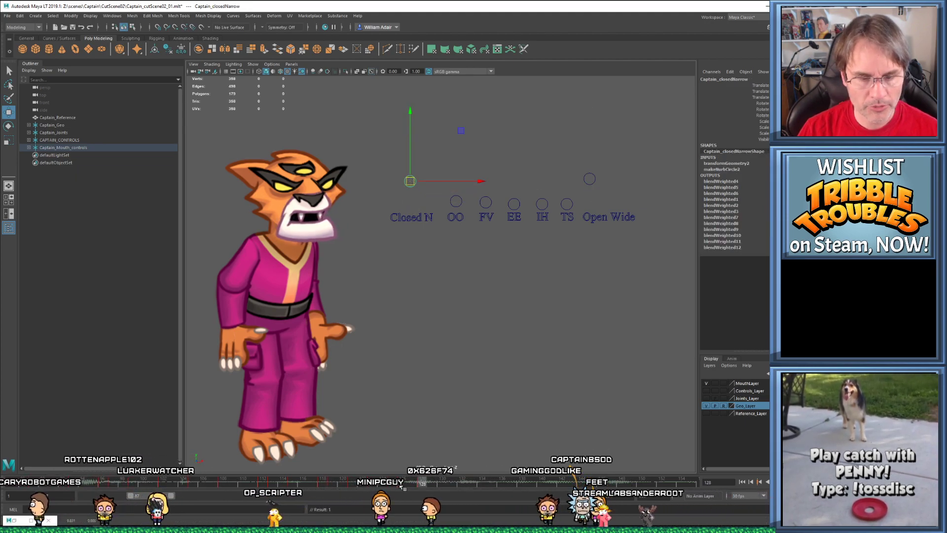
# At frame 130, lower the Closed N and Open Wide controls to nearly close the mouth and set a key
pyautogui.moveTo(401, 486); pyautogui.dragTo(552, 484)
pyautogui.moveTo(423, 485); pyautogui.dragTo(442, 485)
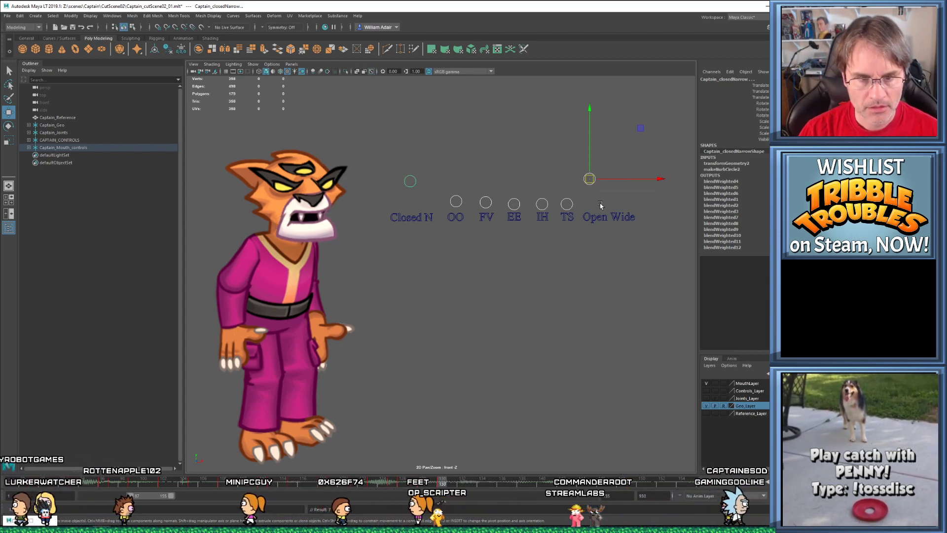
pyautogui.click(589, 178)
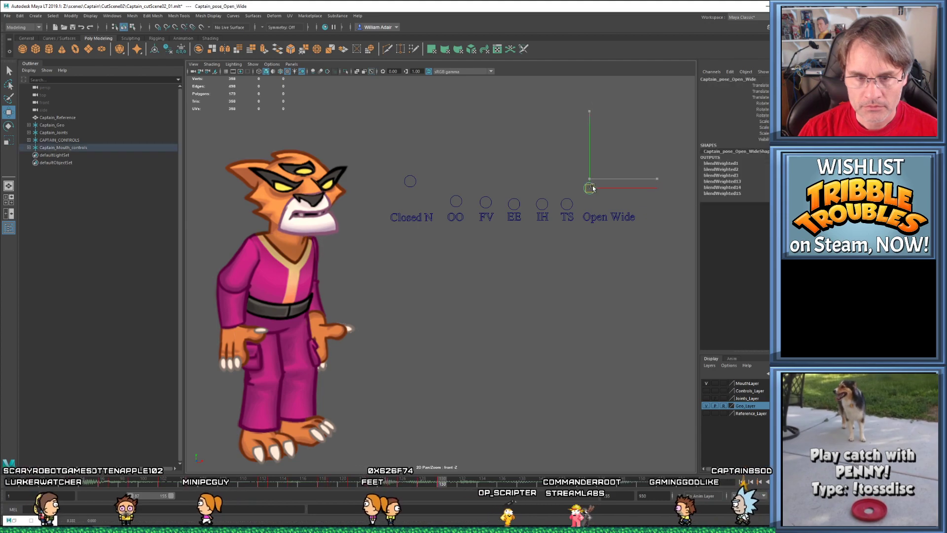
pyautogui.moveTo(409, 181); pyautogui.dragTo(418, 203)
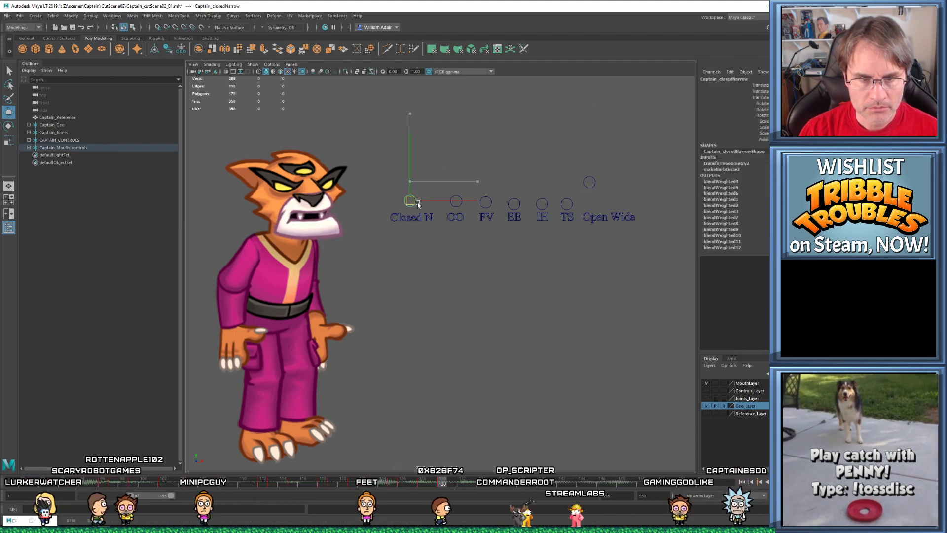
pyautogui.hotkey('ctrl', 'z')
pyautogui.hotkey('ctrl', 'y')
pyautogui.click(589, 186)
pyautogui.moveTo(589, 183); pyautogui.dragTo(589, 191)
pyautogui.press('s')
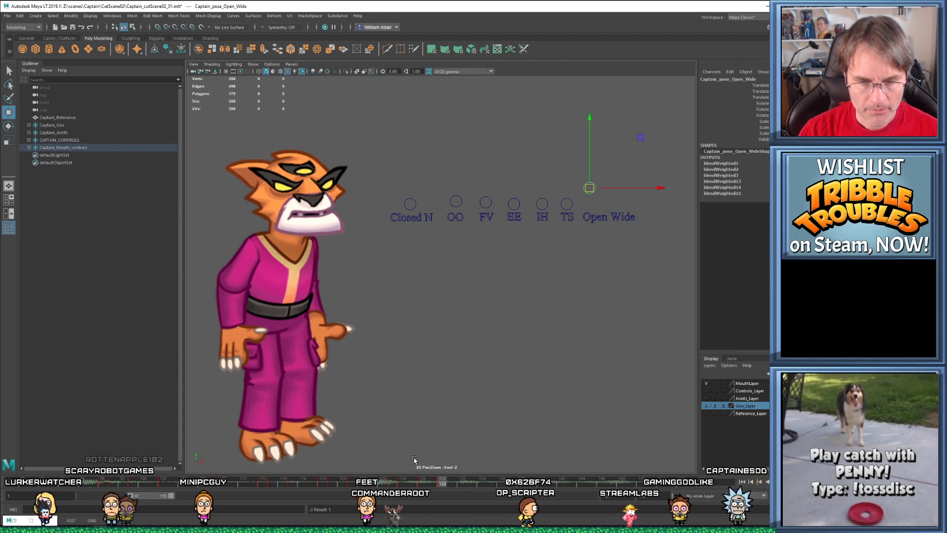
# Play back and scrub the newly keyed section to review the mouth movement up to about frame 126
pyautogui.click(402, 484)
pyautogui.hotkey('alt', 'v')
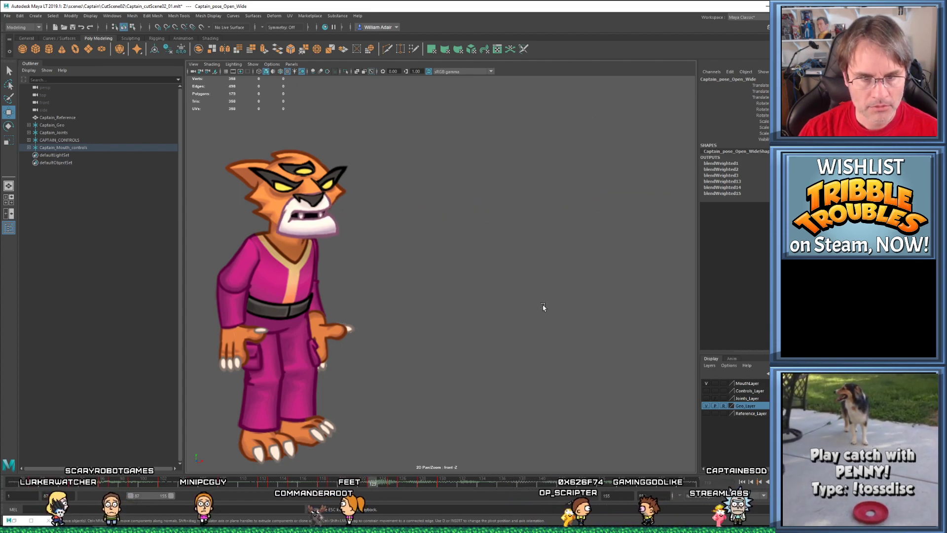
pyautogui.hotkey('alt', 'v')
pyautogui.moveTo(355, 484); pyautogui.dragTo(408, 487)
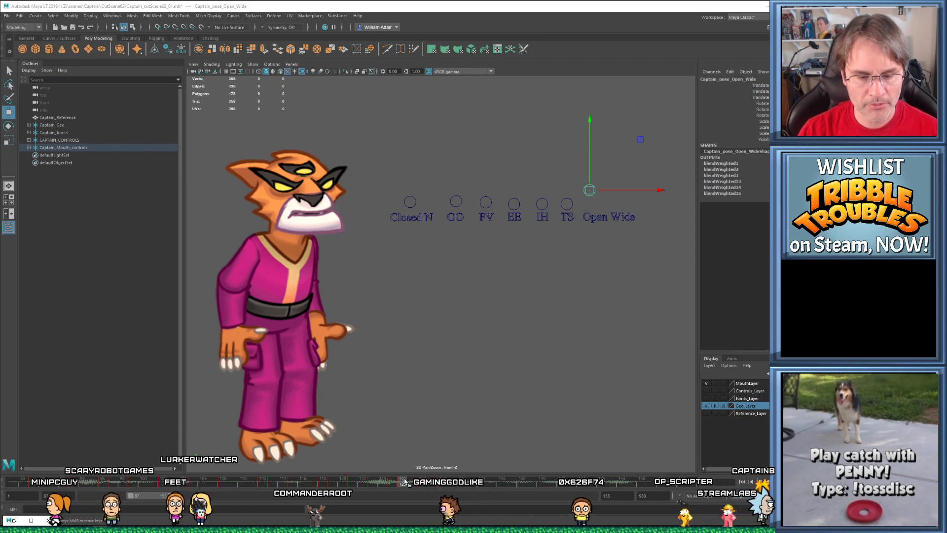
pyautogui.hotkey('alt', ',')
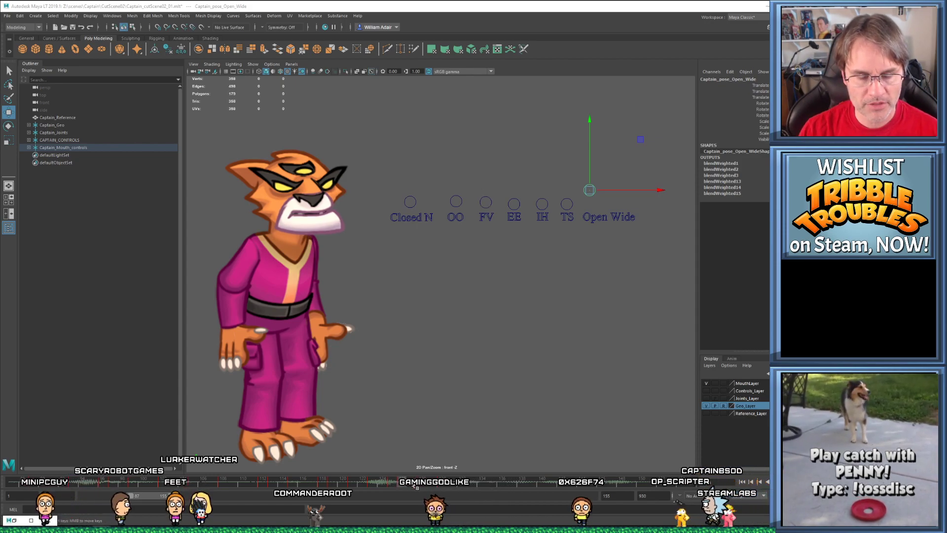
# Select all the mouth controls and key the held pose at frame 132
pyautogui.click(444, 487)
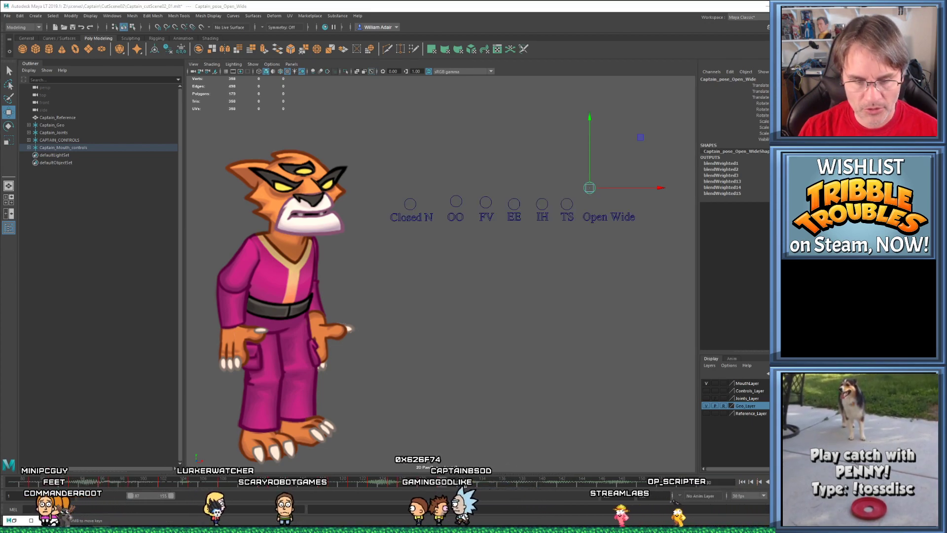
pyautogui.moveTo(389, 159); pyautogui.dragTo(609, 207)
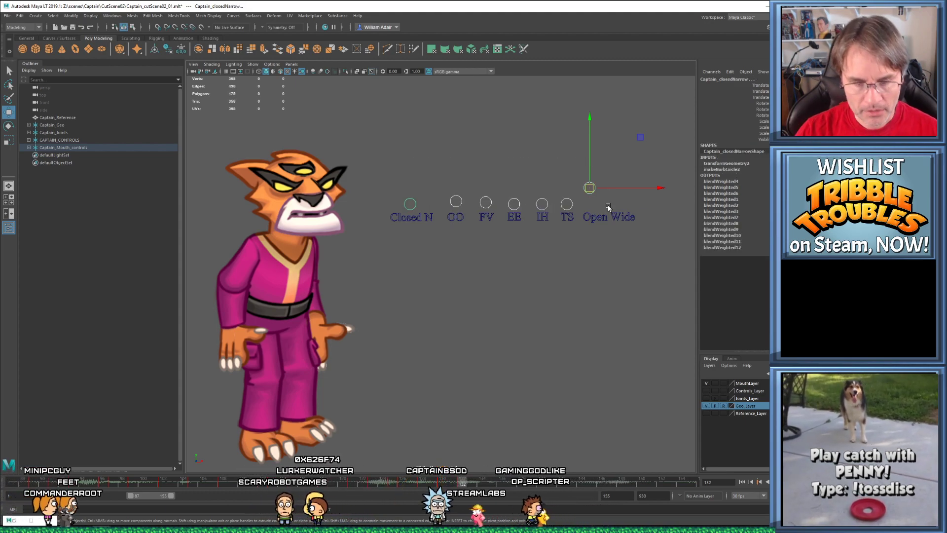
pyautogui.press('s')
pyautogui.click(462, 481)
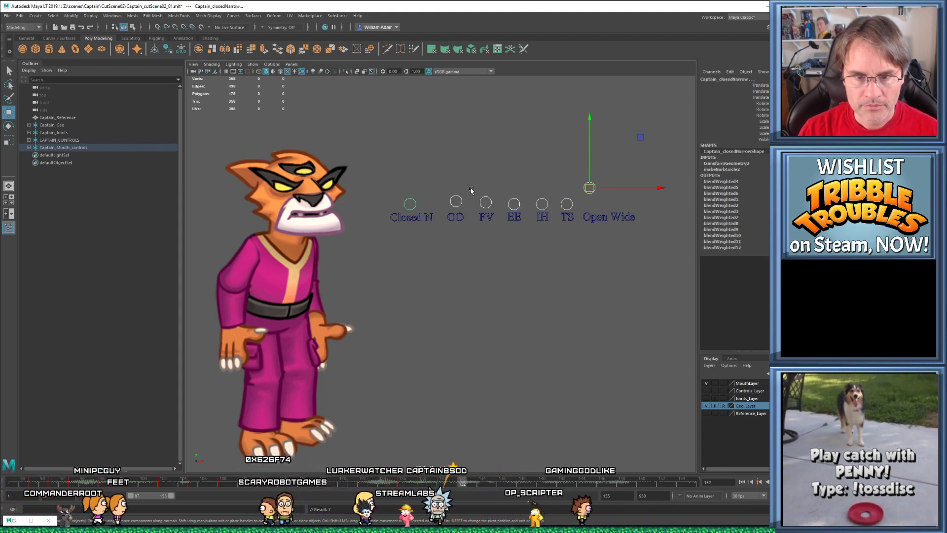
# Try a new mouth shape by raising the TS control and slightly lowering the Open Wide control
pyautogui.moveTo(574, 178); pyautogui.dragTo(597, 194)
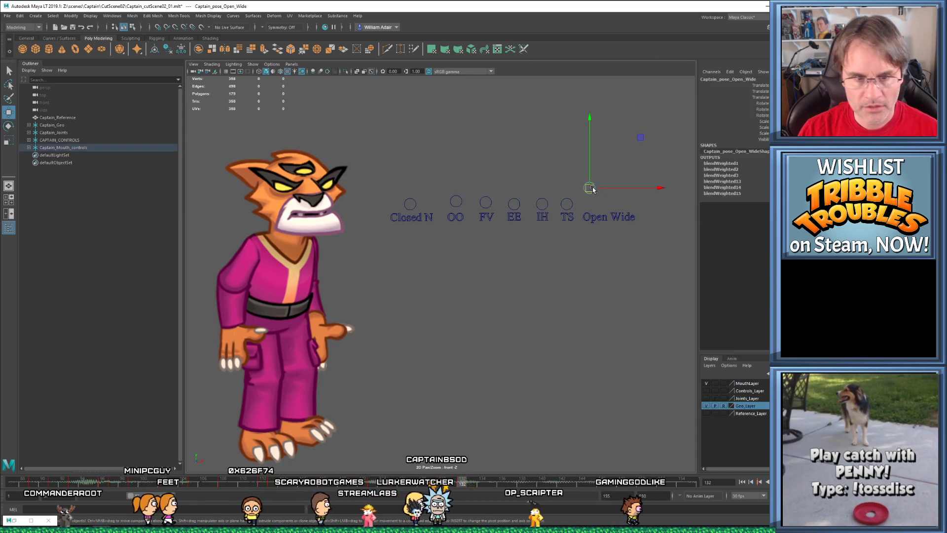
pyautogui.moveTo(503, 189); pyautogui.dragTo(518, 200)
pyautogui.click(562, 194)
pyautogui.click(563, 196)
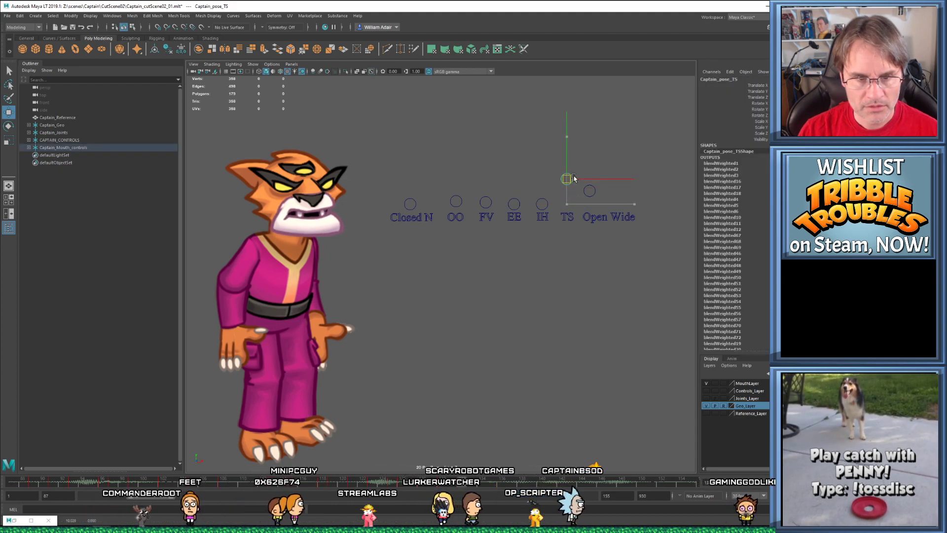
pyautogui.press('.')
# At frame 130, lower the OO and FV mouth controls to the resting line of the other controls
pyautogui.click(594, 191)
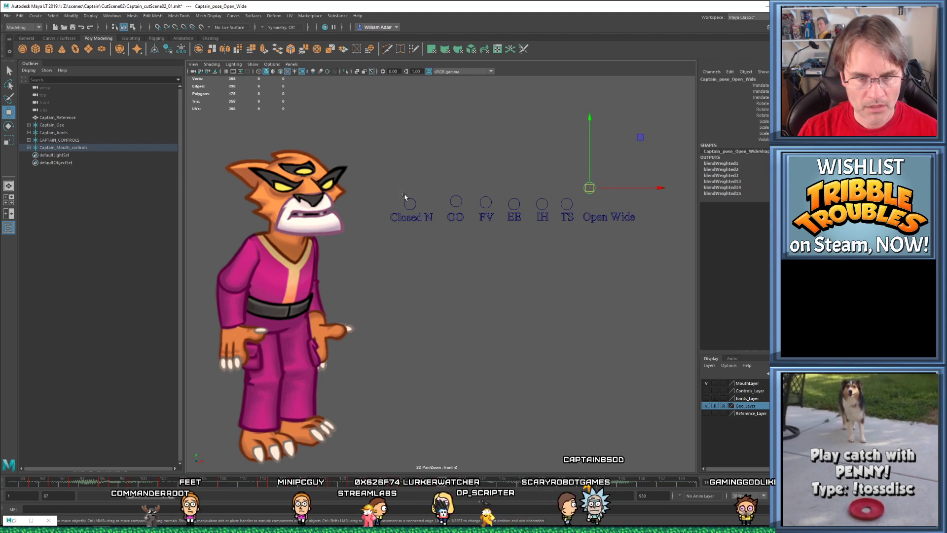
pyautogui.click(413, 204)
pyautogui.click(456, 202)
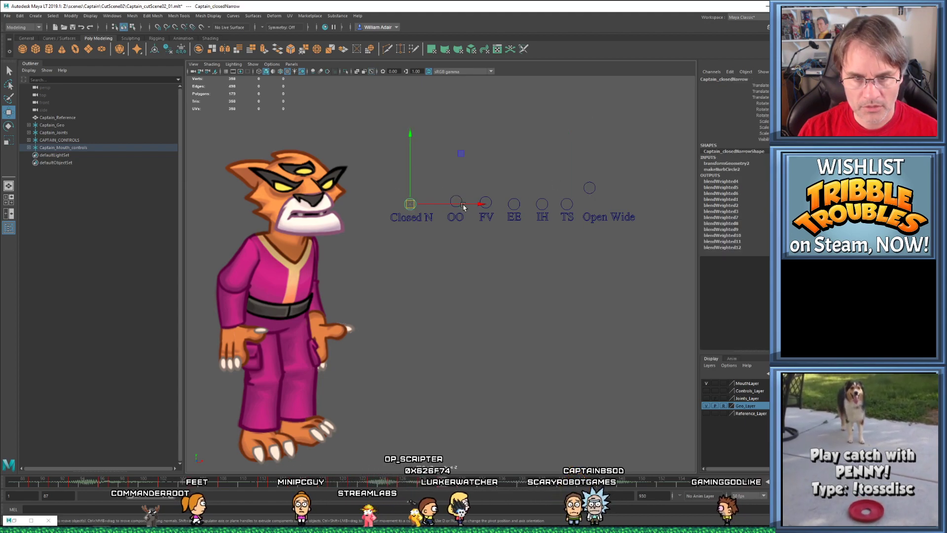
pyautogui.click(486, 204)
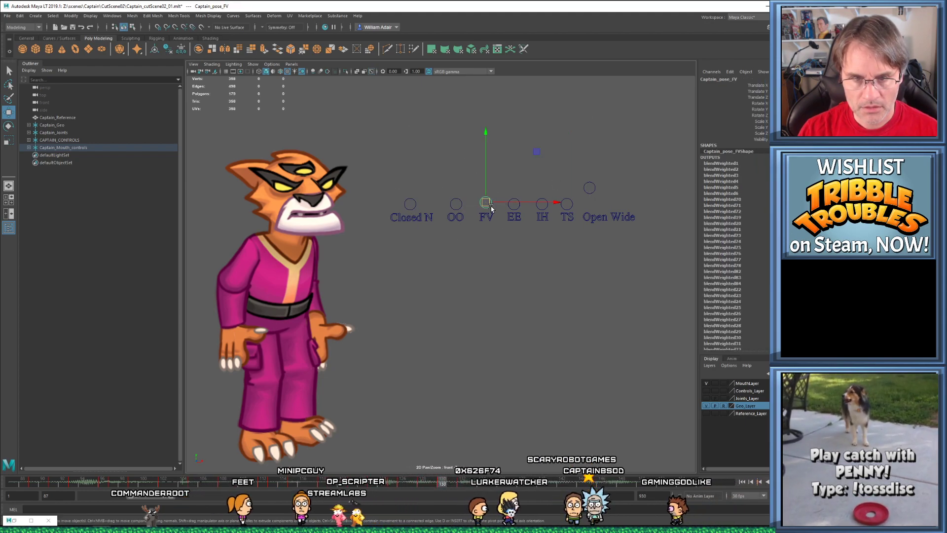
pyautogui.click(512, 204)
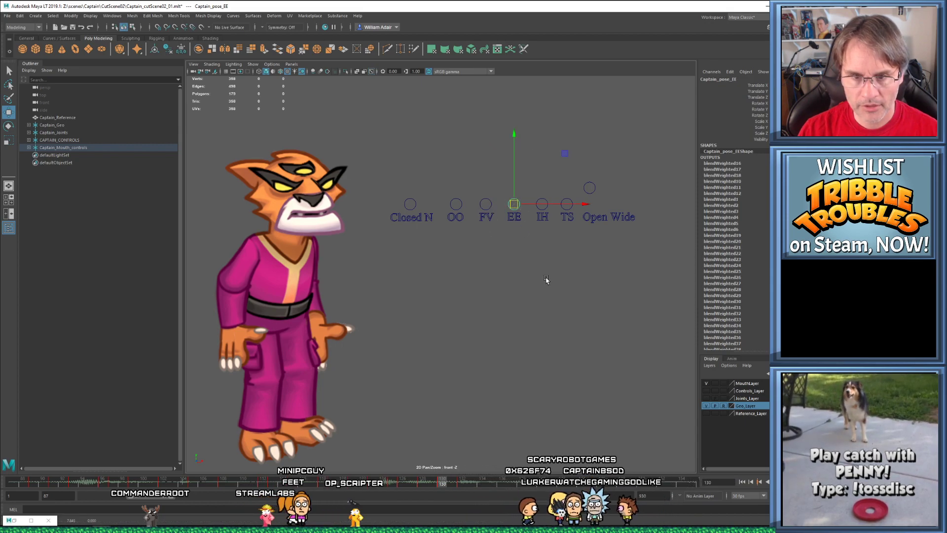
# Compare the neighbouring keyed mouth poses and raise the Closed N control at frame 132
pyautogui.press('.')
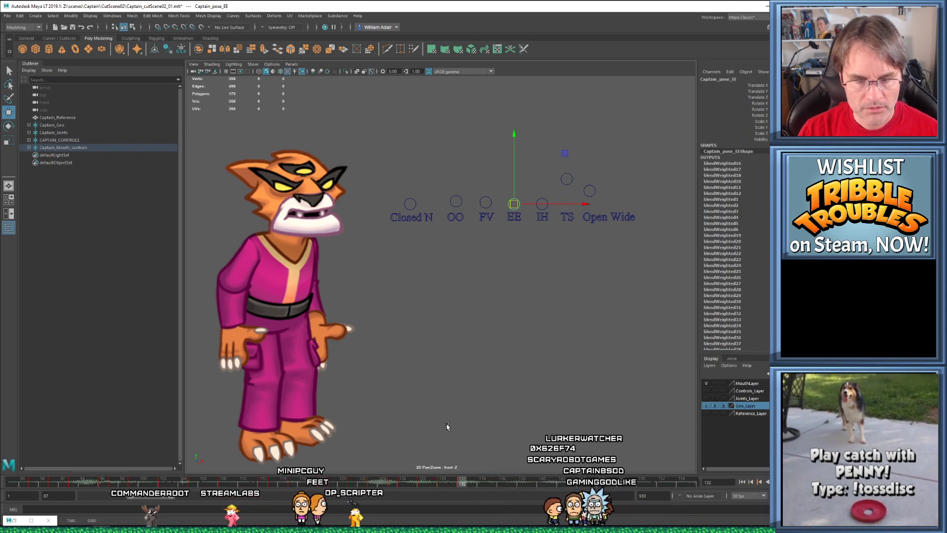
pyautogui.press(',')
pyautogui.press(',')
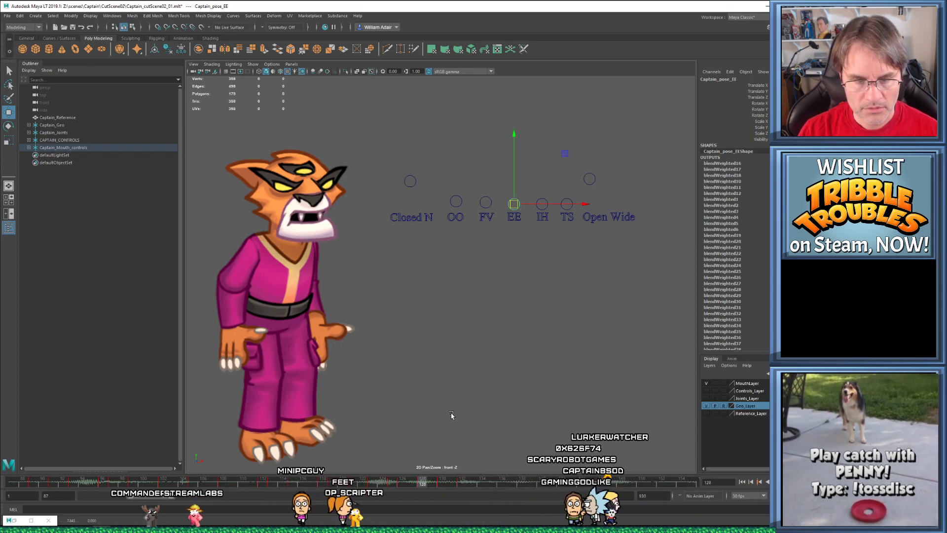
pyautogui.press('.')
pyautogui.press('.')
pyautogui.click(410, 201)
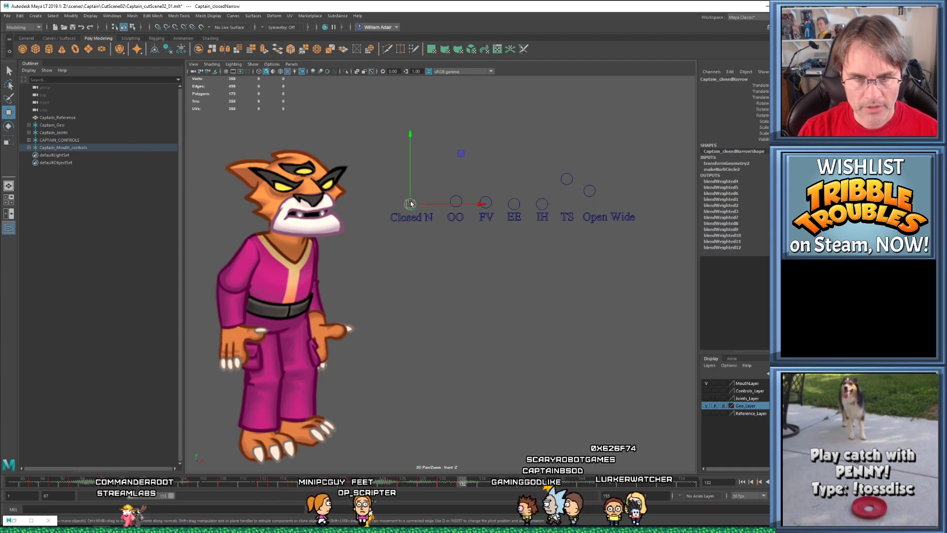
pyautogui.press(',')
pyautogui.press(',')
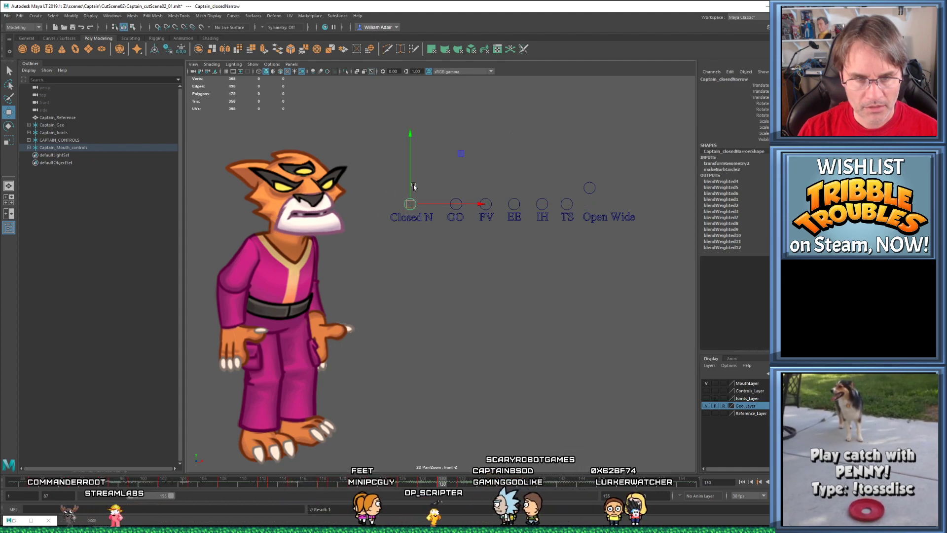
pyautogui.press('.')
pyautogui.press('.')
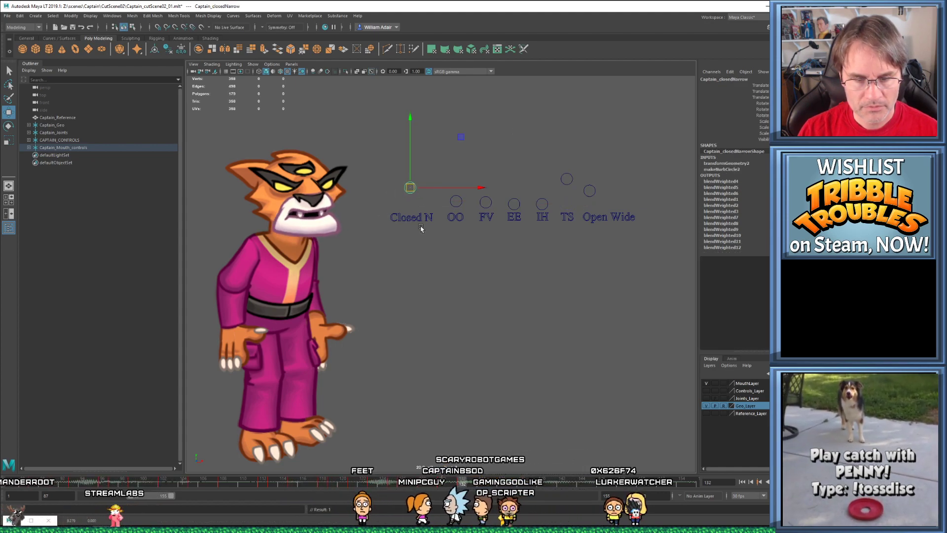
# Play back and scrub the timeline past frame 132 to review the mouth movement against the audio
pyautogui.hotkey('alt', 'v')
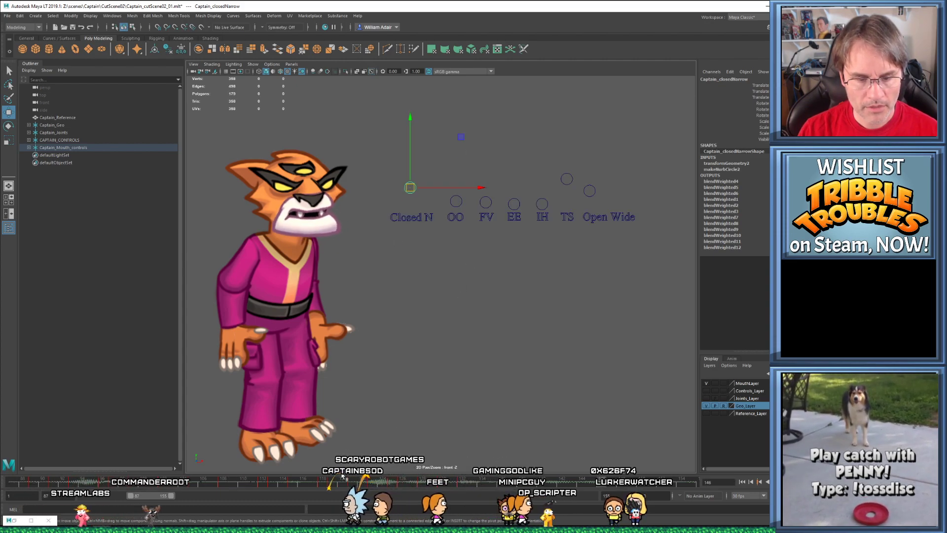
pyautogui.moveTo(383, 498); pyautogui.dragTo(461, 489)
pyautogui.click(420, 486)
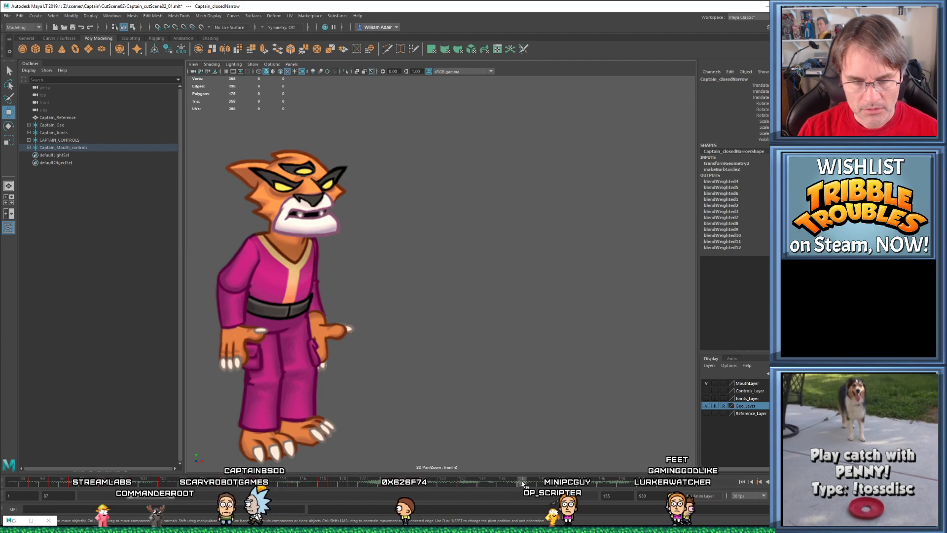
pyautogui.hotkey('alt', 'v')
# Select all the mouth controls and key the held pose at frame 134
pyautogui.moveTo(435, 486); pyautogui.dragTo(482, 486)
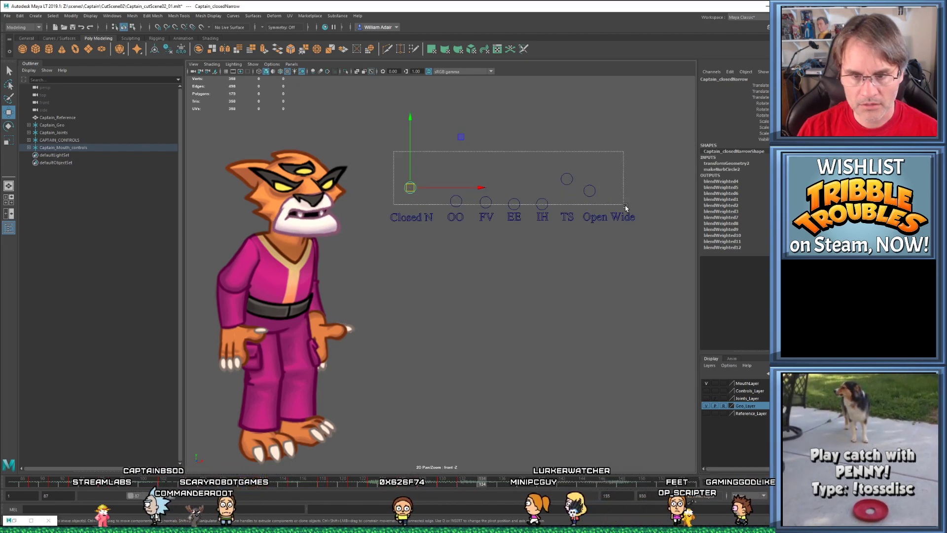
pyautogui.moveTo(626, 208); pyautogui.dragTo(395, 165)
pyautogui.press('s')
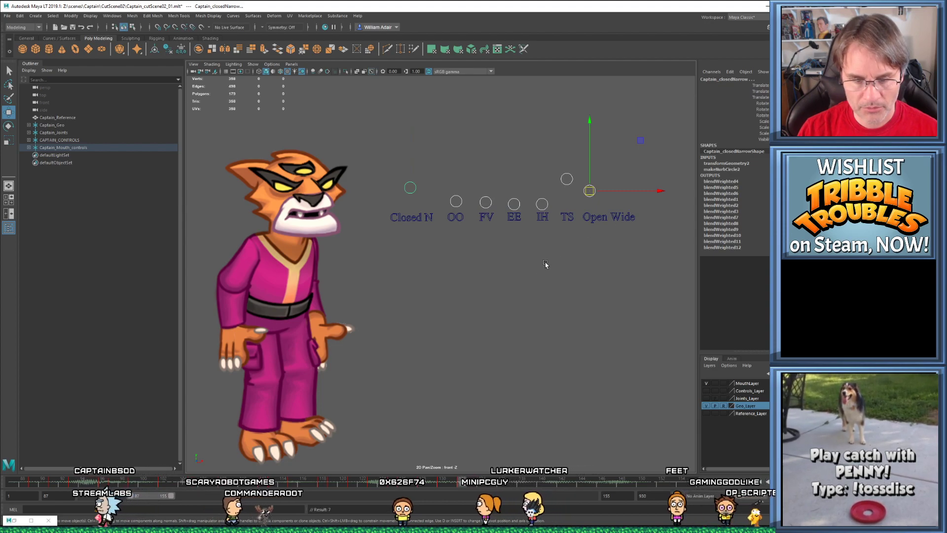
pyautogui.moveTo(470, 485); pyautogui.dragTo(481, 486)
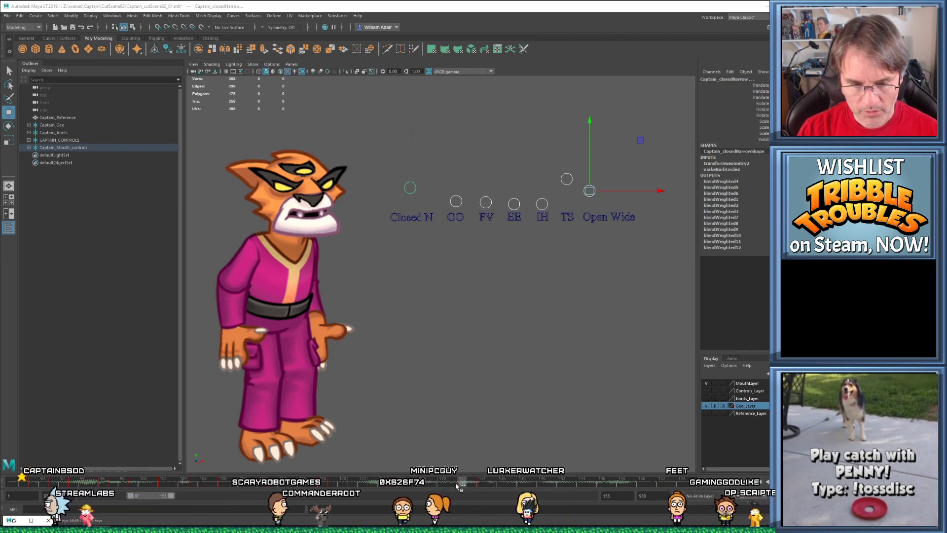
# At frame 134, slightly lower the Open Wide control and raise the TS and Closed N controls
pyautogui.click(513, 211)
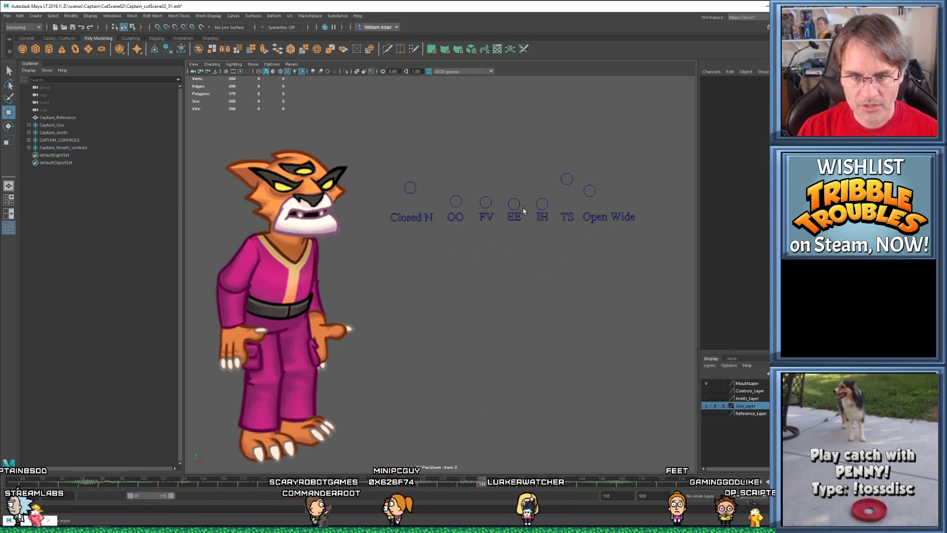
pyautogui.click(590, 191)
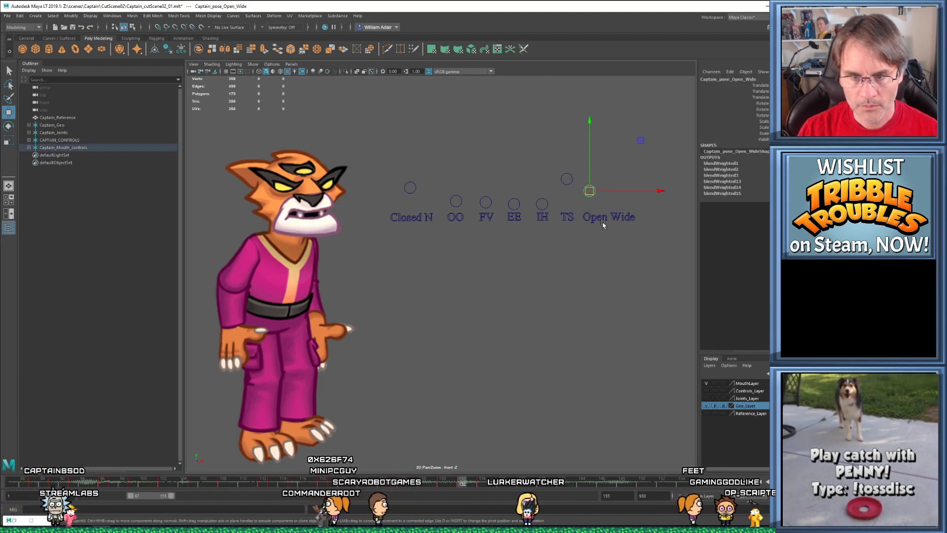
pyautogui.press('r')
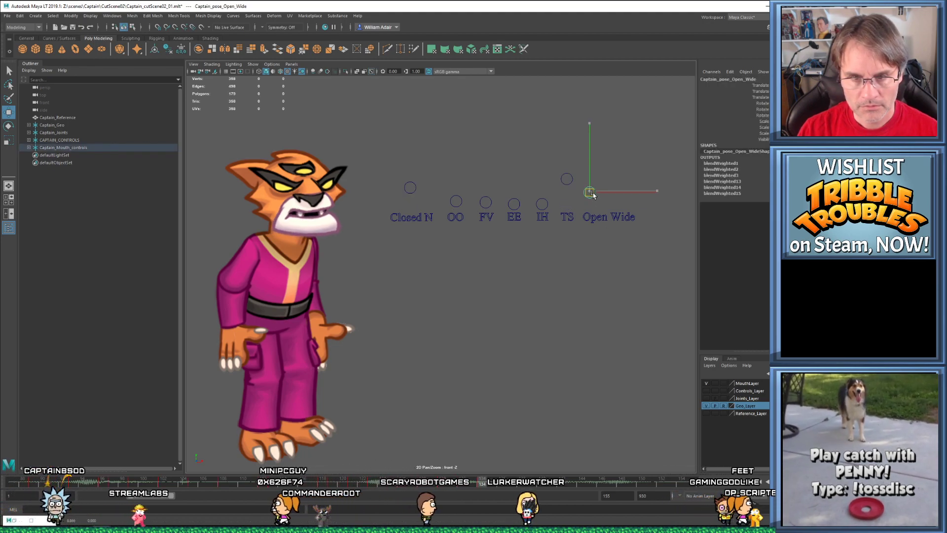
pyautogui.click(567, 178)
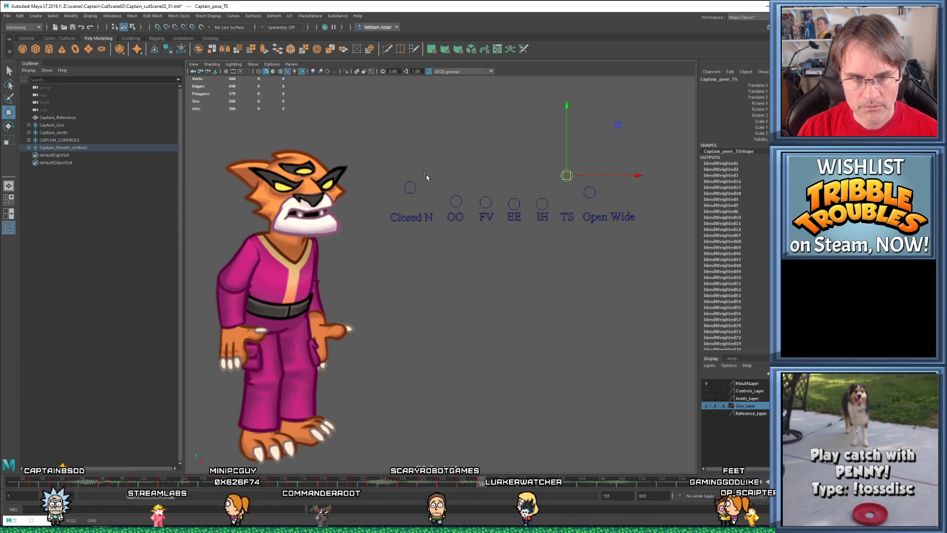
pyautogui.click(409, 189)
pyautogui.press(',')
pyautogui.press('.')
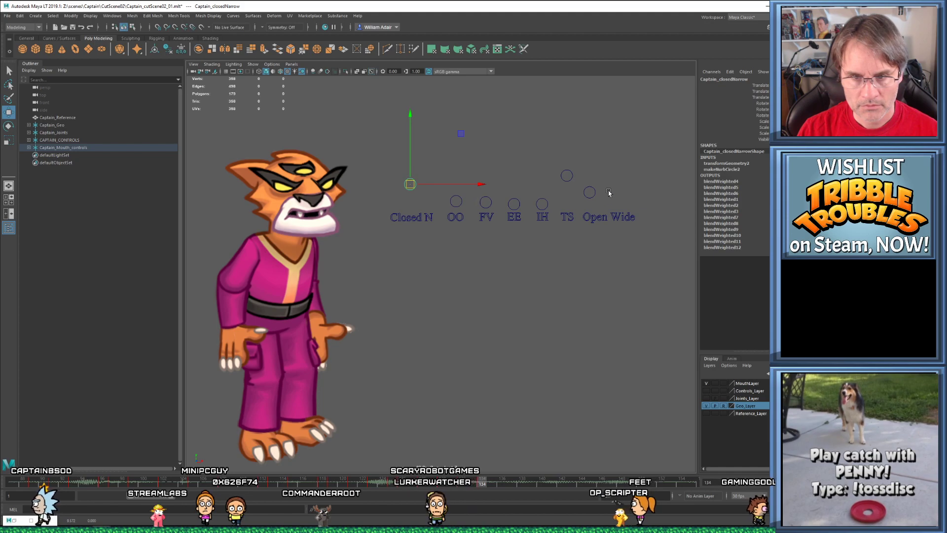
# Refine the frame 134 mouth shape by lowering Open Wide a little more and raising Closed N and TS further
pyautogui.click(589, 193)
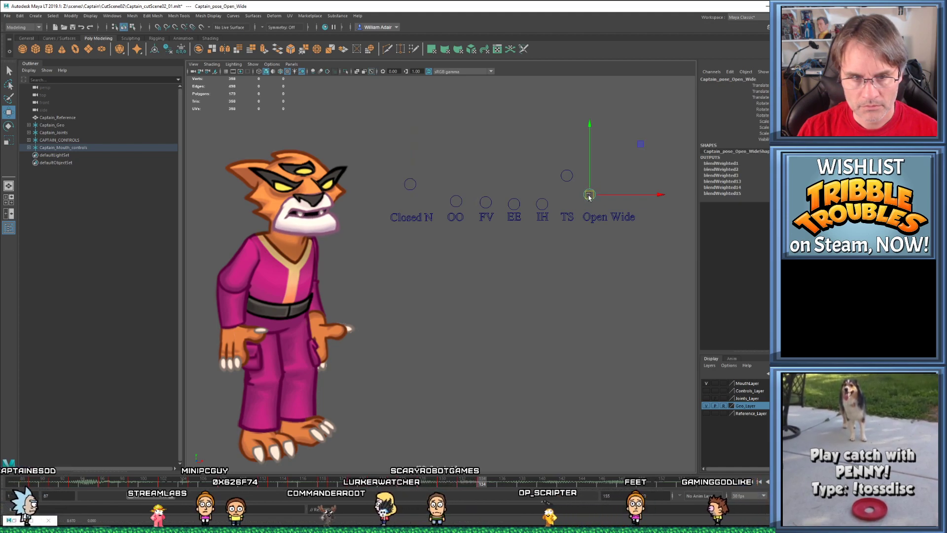
pyautogui.moveTo(411, 193); pyautogui.dragTo(411, 193)
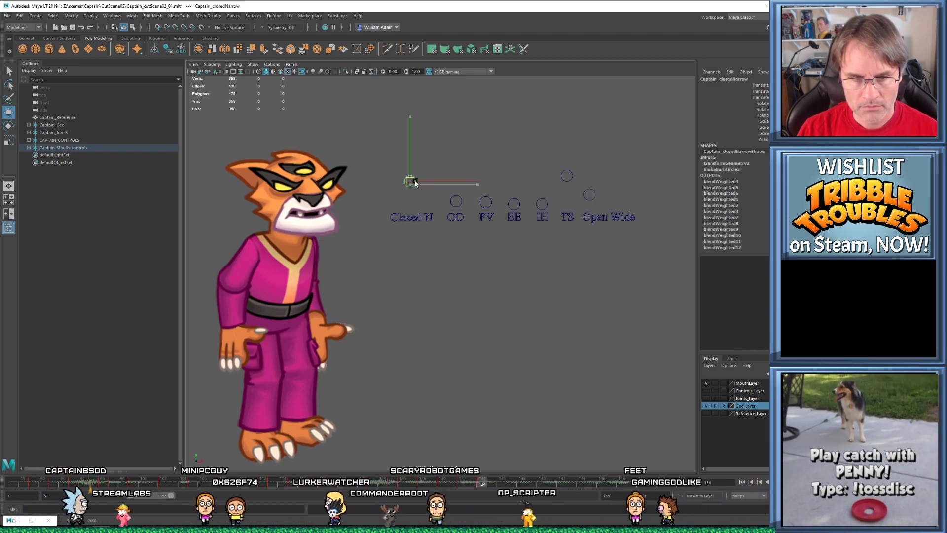
pyautogui.press('.')
pyautogui.press('.')
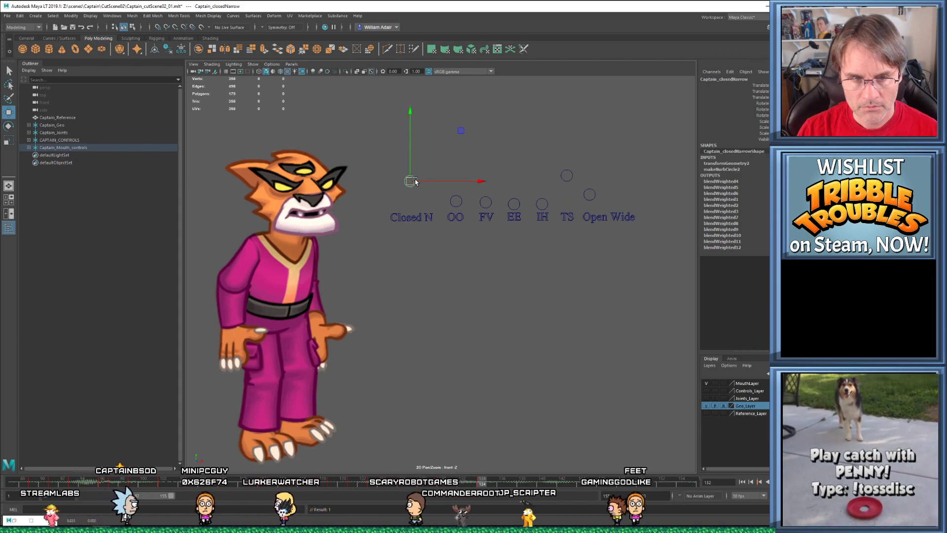
pyautogui.click(567, 175)
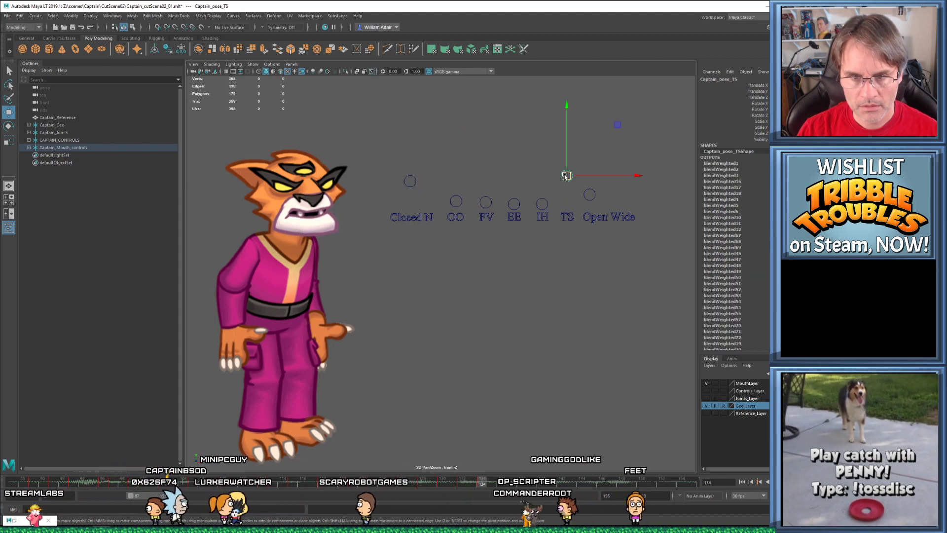
pyautogui.press(',')
pyautogui.press(',')
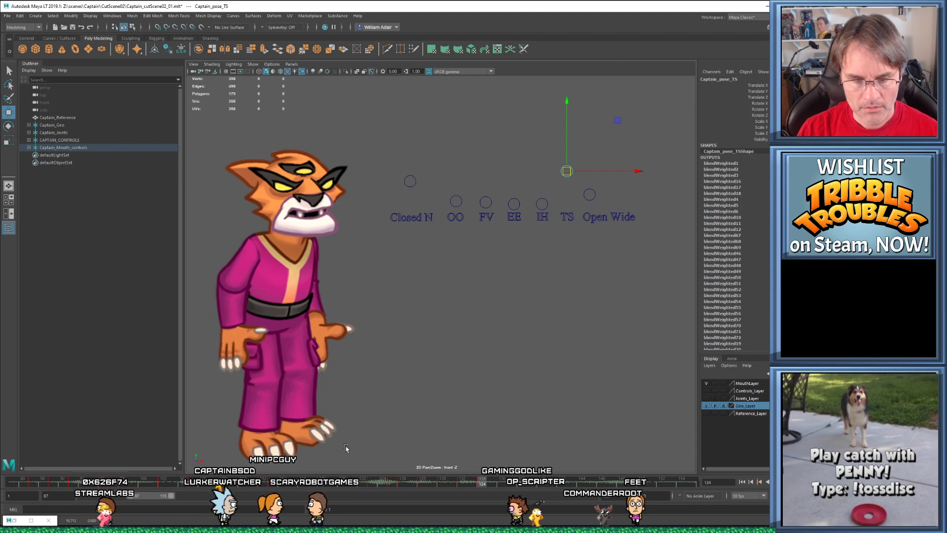
# Step back and forth through the keyed mouth poses leading up to frame 134 to check the transitions
pyautogui.press(',')
pyautogui.press(',')
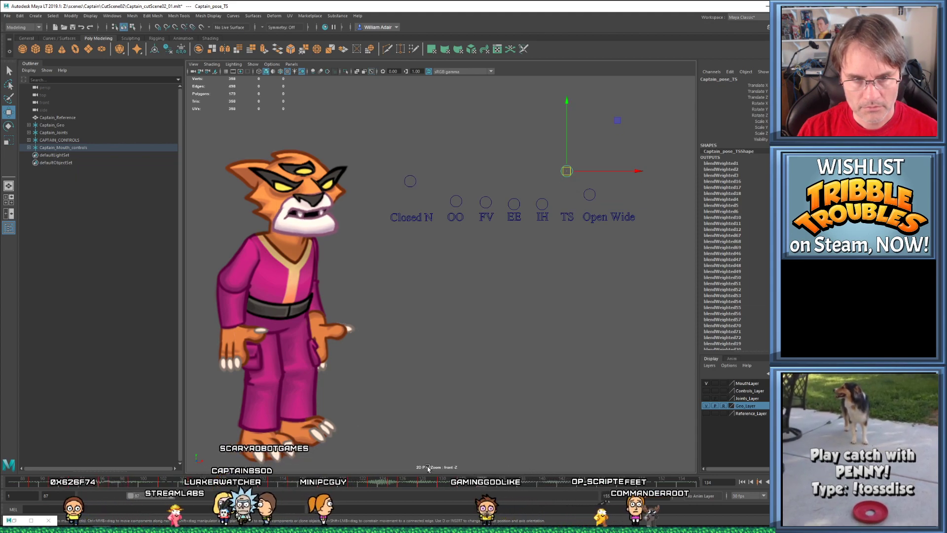
pyautogui.press(',')
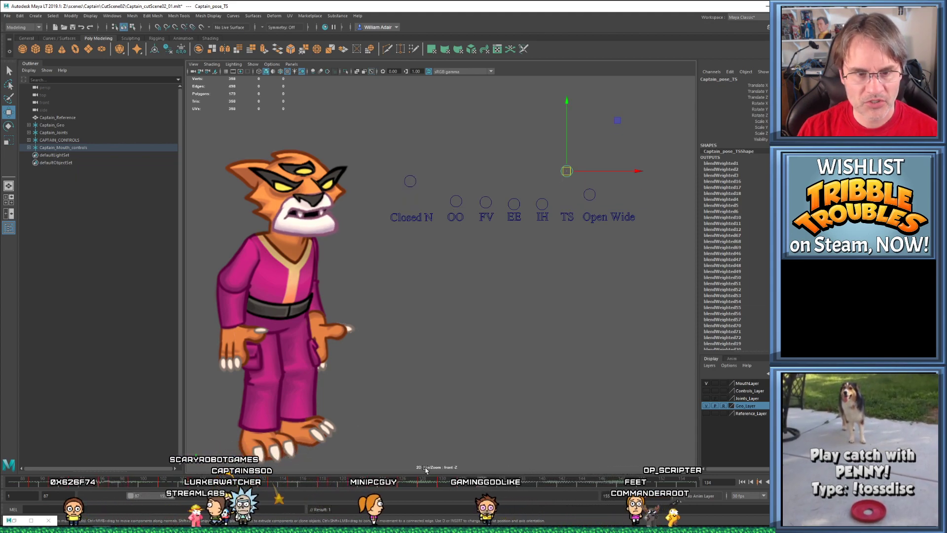
pyautogui.press(',')
pyautogui.press(',')
pyautogui.press('.')
pyautogui.press('.')
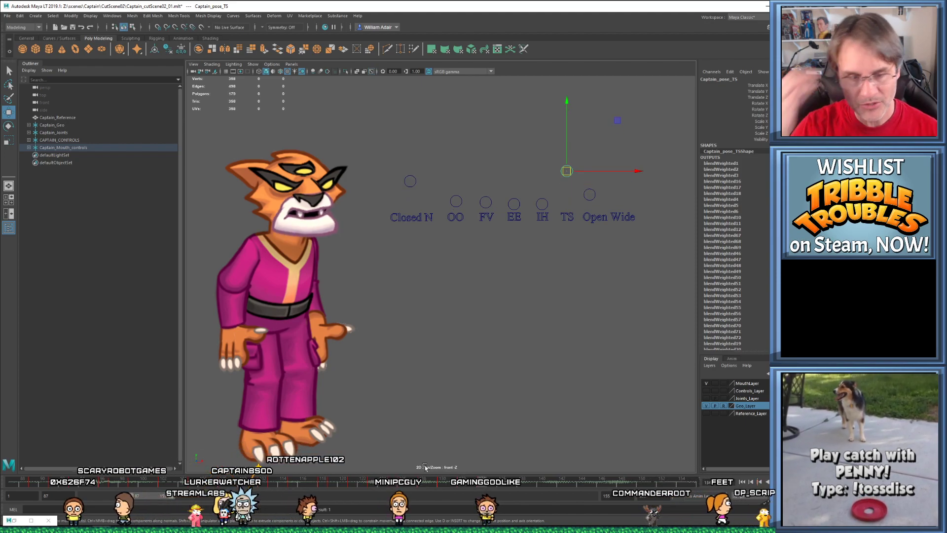
pyautogui.press(',')
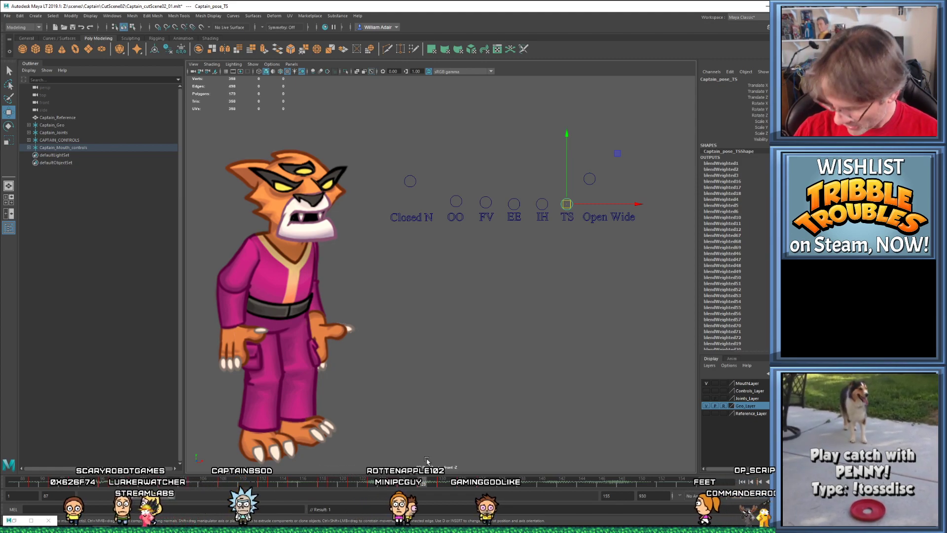
pyautogui.press(',')
pyautogui.press(',')
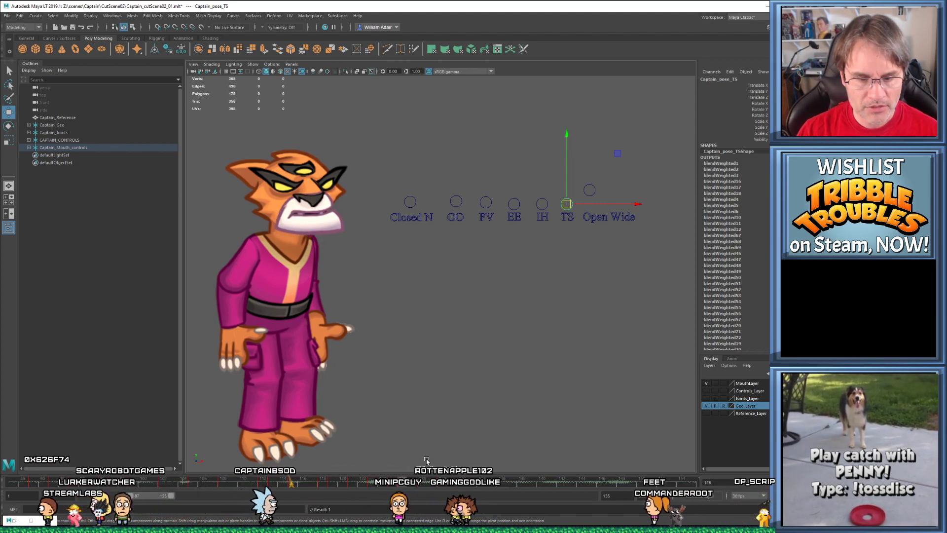
pyautogui.press('.')
pyautogui.press('.')
pyautogui.press('.')
pyautogui.press('.')
pyautogui.press('.')
pyautogui.press('.')
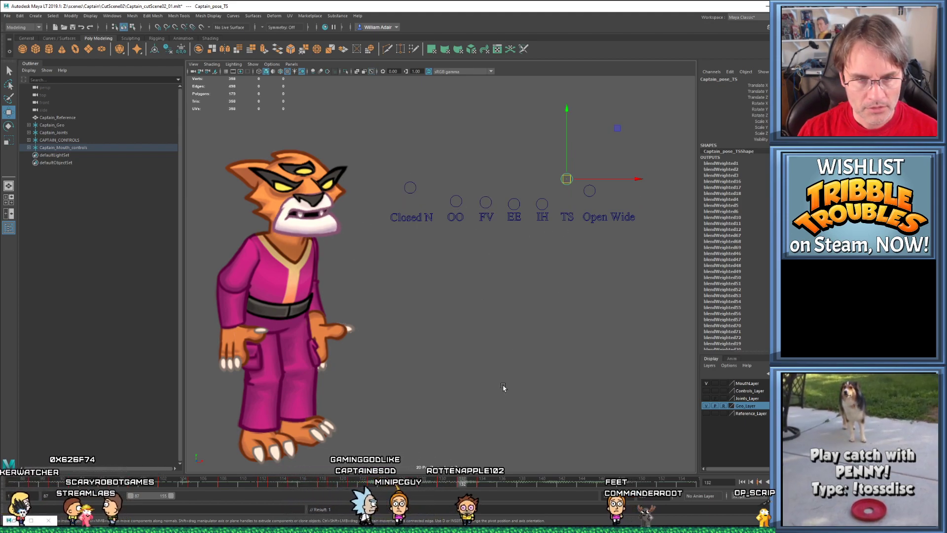
pyautogui.press(',')
pyautogui.press('.')
# Play back the section, then select all the mouth controls and key the held pose at frame 136
pyautogui.moveTo(458, 486); pyautogui.dragTo(502, 484)
pyautogui.hotkey('alt', 'v')
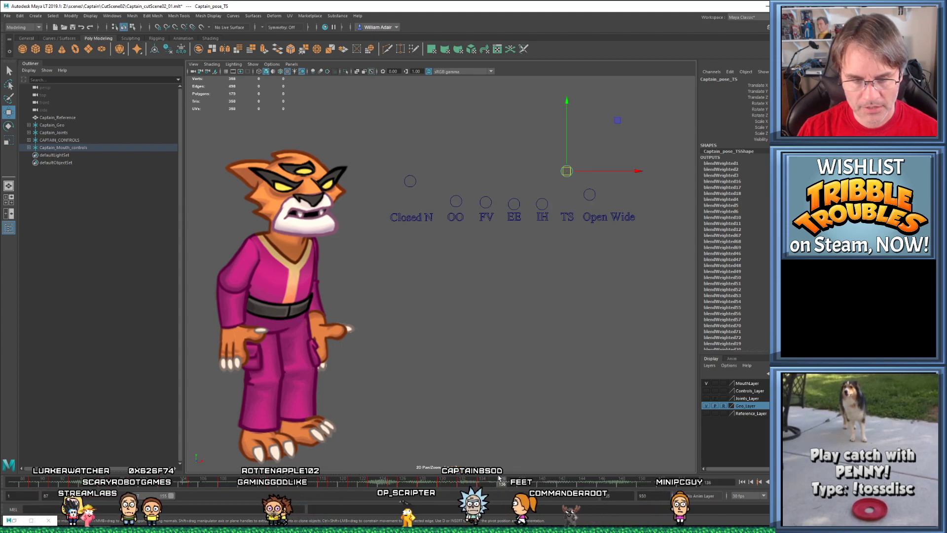
pyautogui.moveTo(389, 121); pyautogui.dragTo(614, 223)
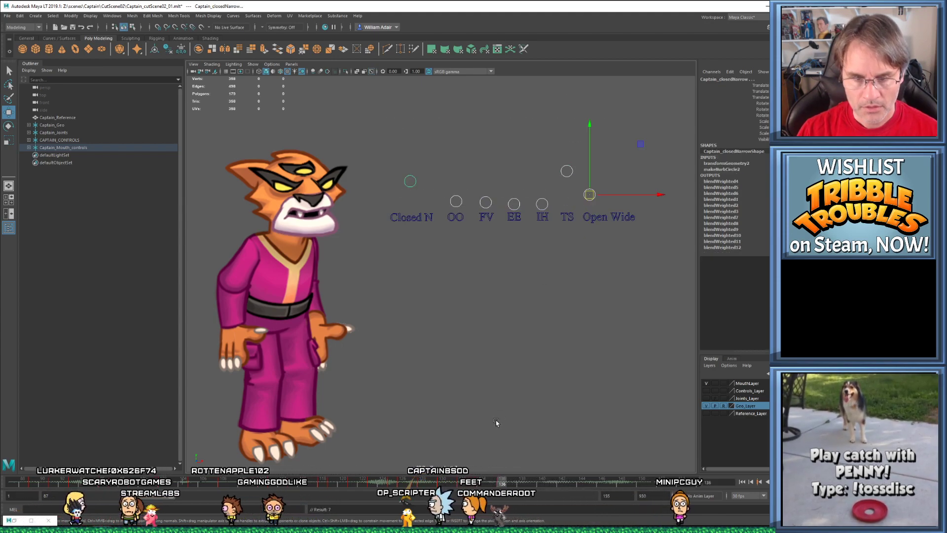
# Scrub the timeline around frame 136 to review the mouth movement and find the next sound
pyautogui.moveTo(501, 484); pyautogui.dragTo(502, 486)
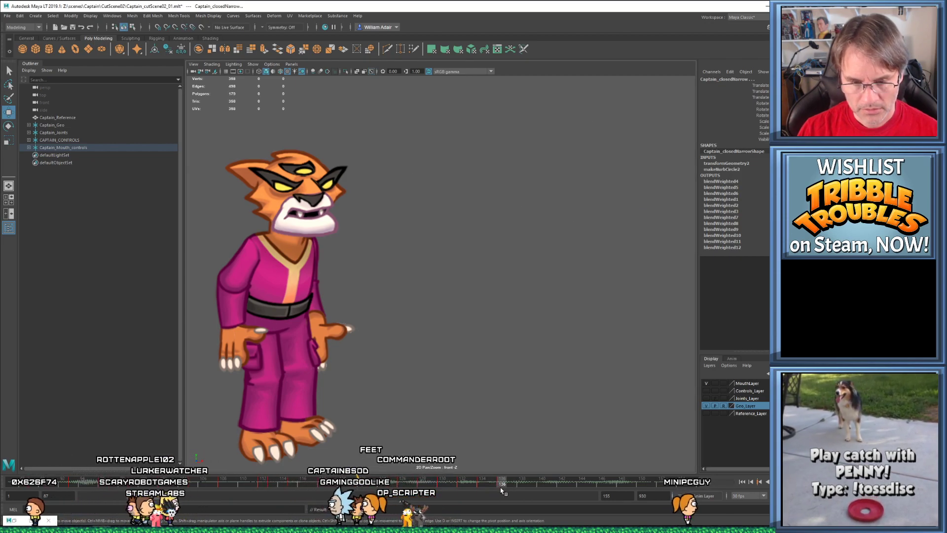
pyautogui.moveTo(511, 490); pyautogui.dragTo(492, 489)
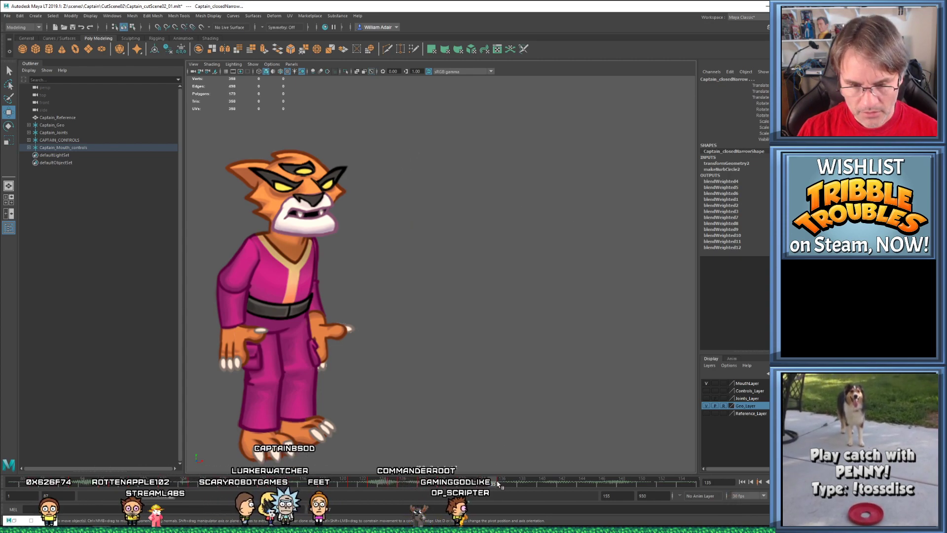
pyautogui.moveTo(498, 484); pyautogui.dragTo(485, 484, button='middle')
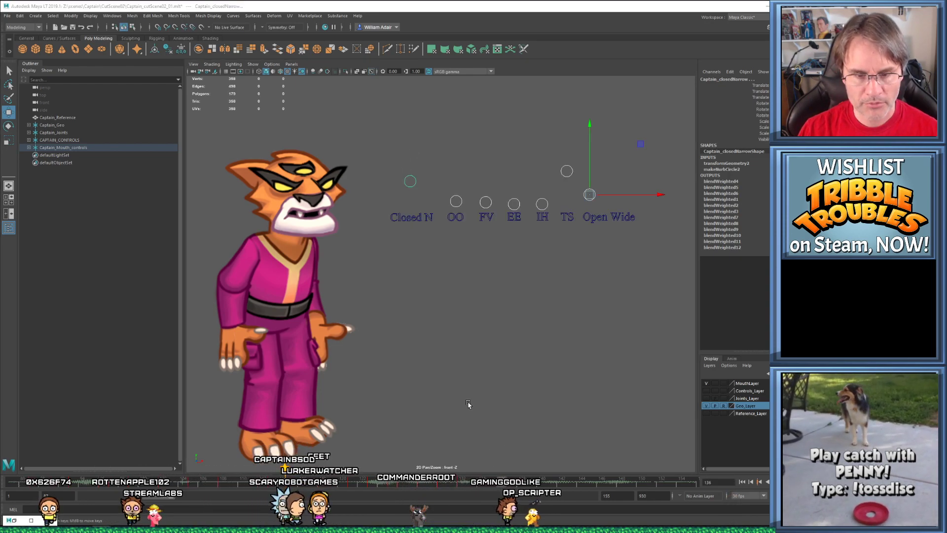
# At frame 136, lower the Open Wide control, raise TS slightly, lower Closed N, and key the adjusted mouth pose
pyautogui.click(481, 481)
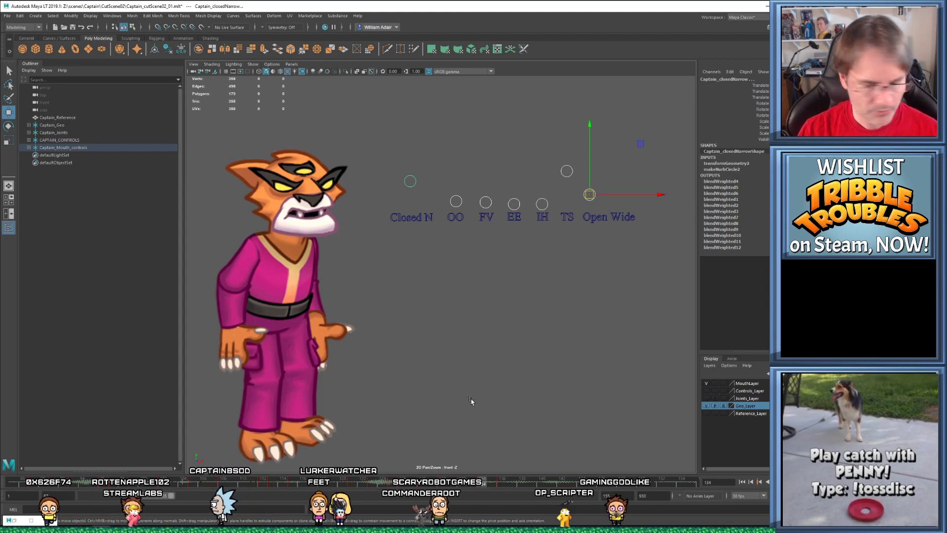
pyautogui.moveTo(402, 485); pyautogui.dragTo(419, 485)
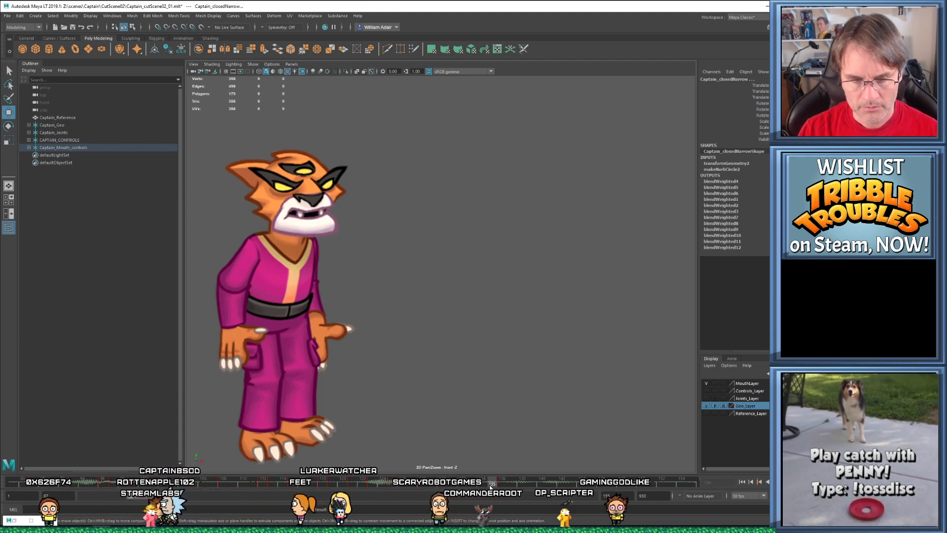
pyautogui.moveTo(497, 486); pyautogui.dragTo(502, 486)
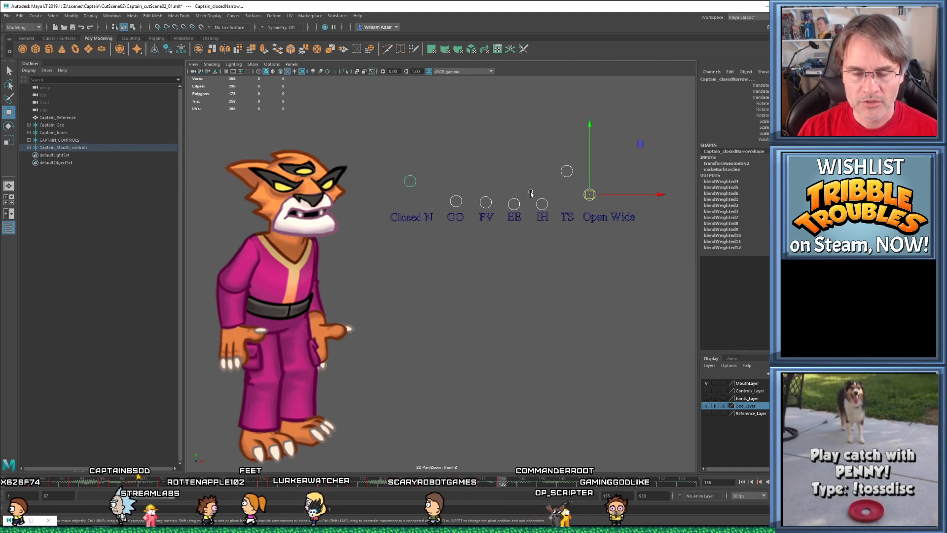
pyautogui.click(590, 198)
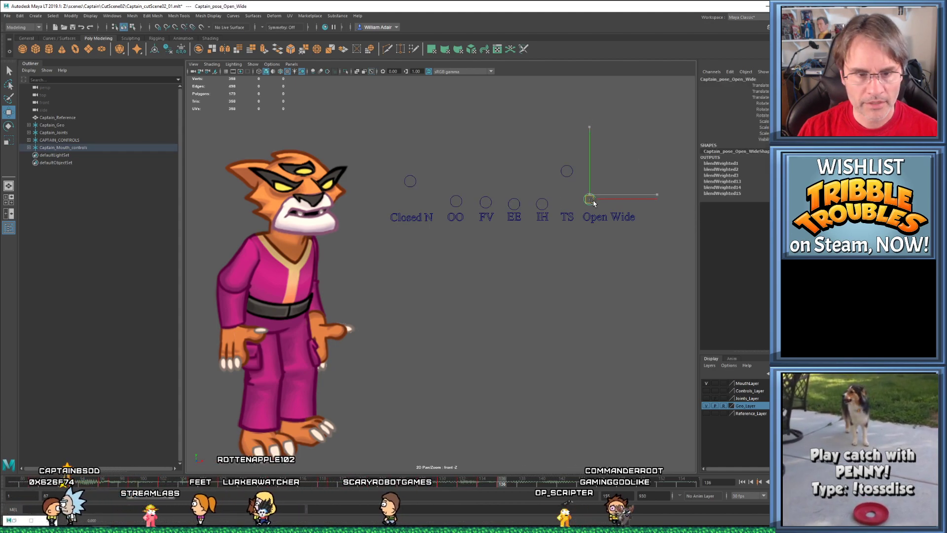
pyautogui.moveTo(573, 185); pyautogui.dragTo(571, 182)
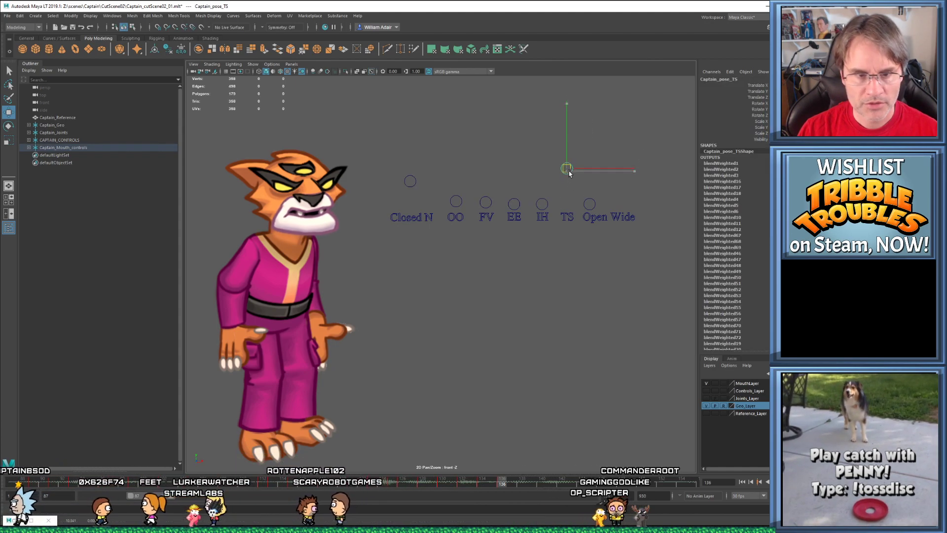
pyautogui.click(413, 182)
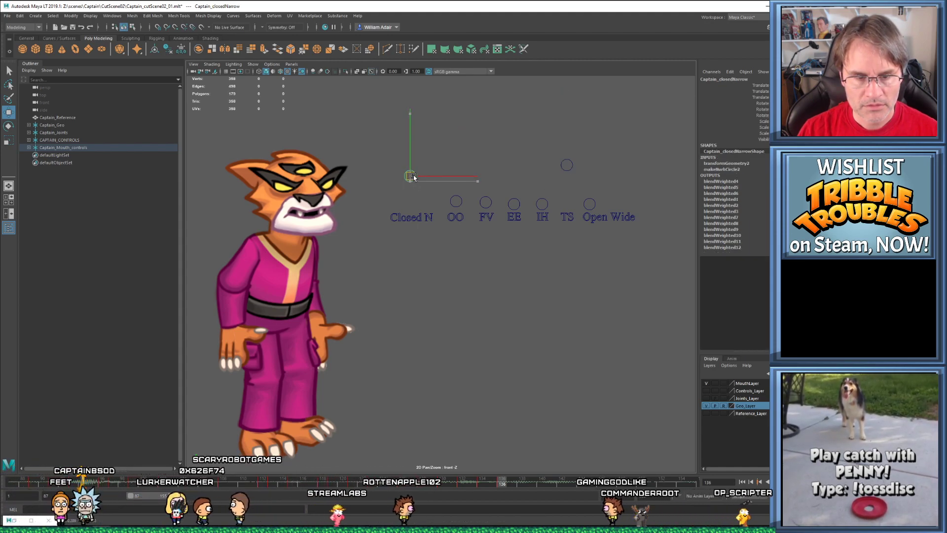
pyautogui.moveTo(413, 179); pyautogui.dragTo(416, 195)
pyautogui.press('s')
# Compare frame 136 with the neighbouring keys and refine its pose by lowering the OO and TS controls slightly
pyautogui.press(',')
pyautogui.press(',')
pyautogui.press('.')
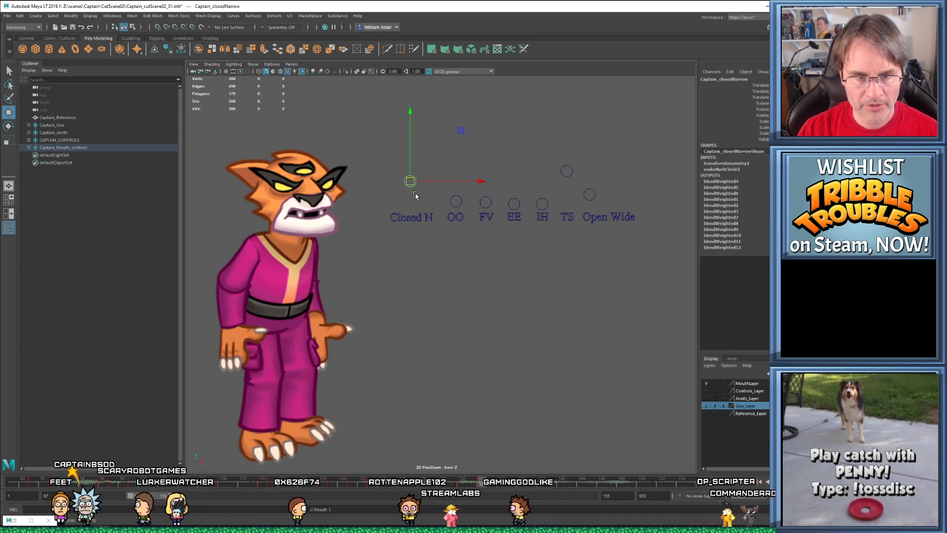
pyautogui.press('.')
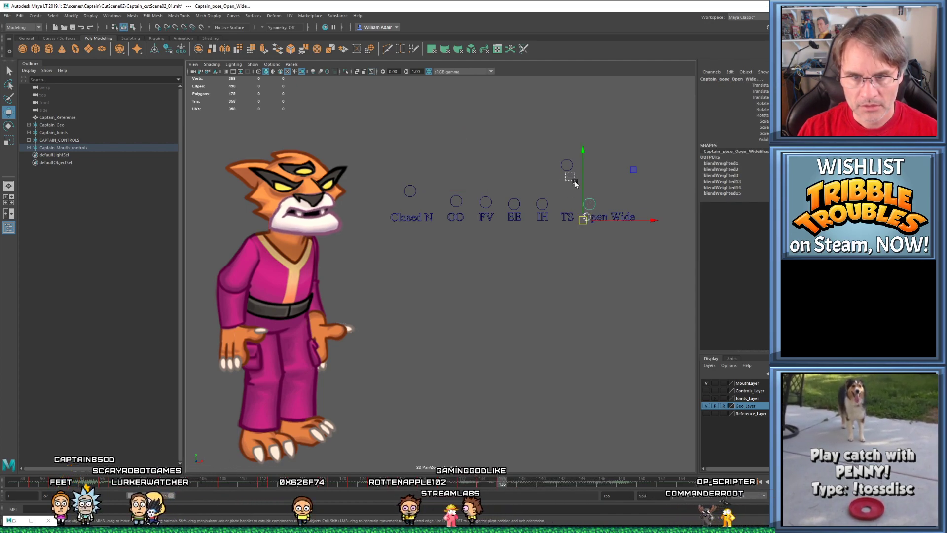
pyautogui.click(566, 168)
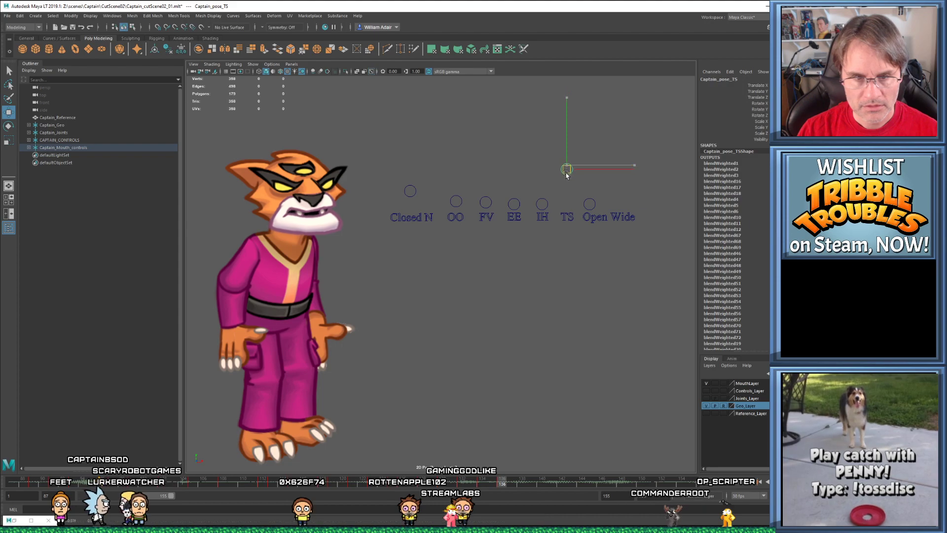
pyautogui.click(451, 192)
pyautogui.moveTo(576, 175); pyautogui.dragTo(568, 171)
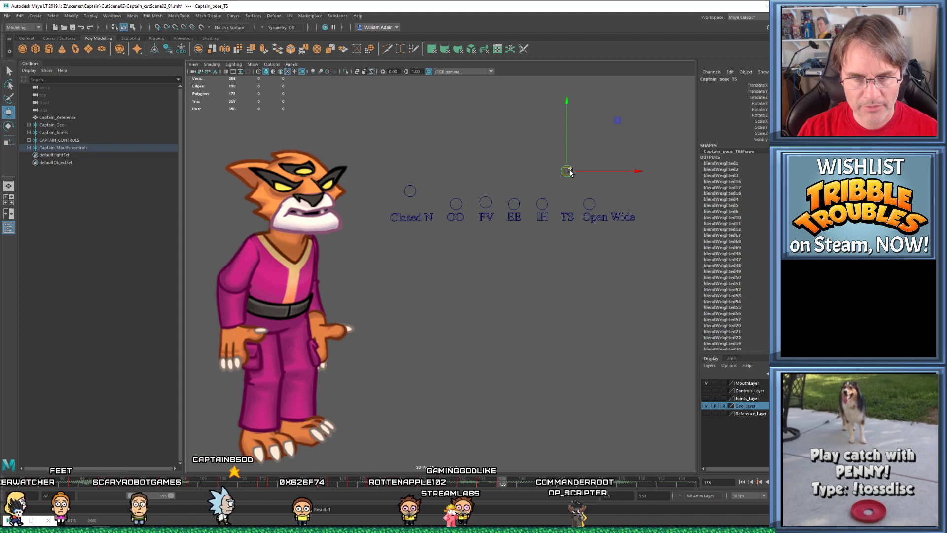
# Play back and scrub the section around frame 136 to check the mouth timing and locate the next sound
pyautogui.hotkey('alt', '.')
pyautogui.hotkey('alt', '.')
pyautogui.hotkey('alt', 'shift', 'v')
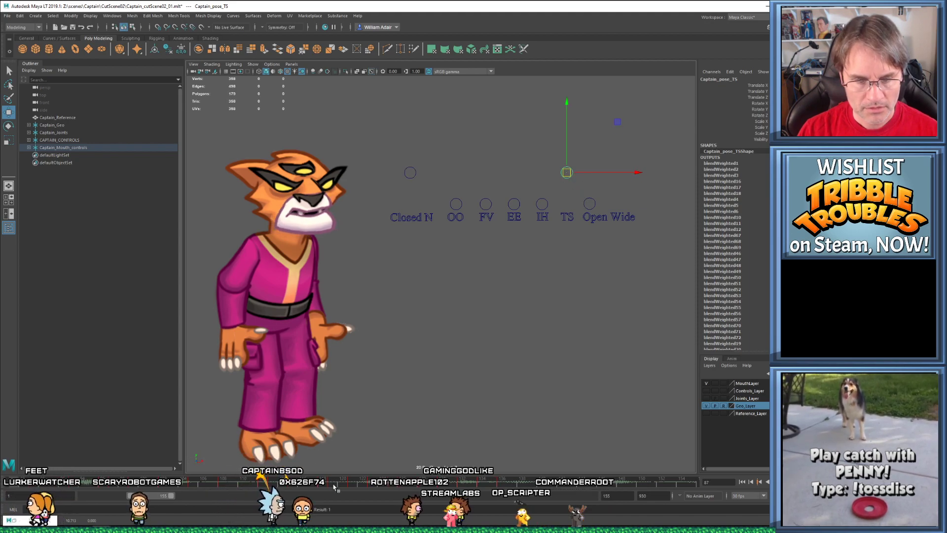
pyautogui.hotkey('alt', 'v')
pyautogui.hotkey('alt', 'v')
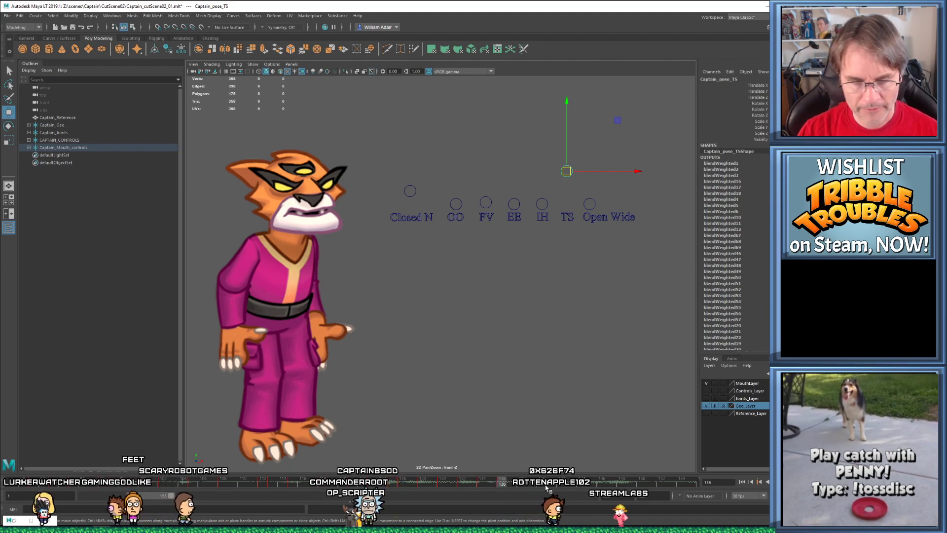
pyautogui.moveTo(469, 487); pyautogui.dragTo(497, 485)
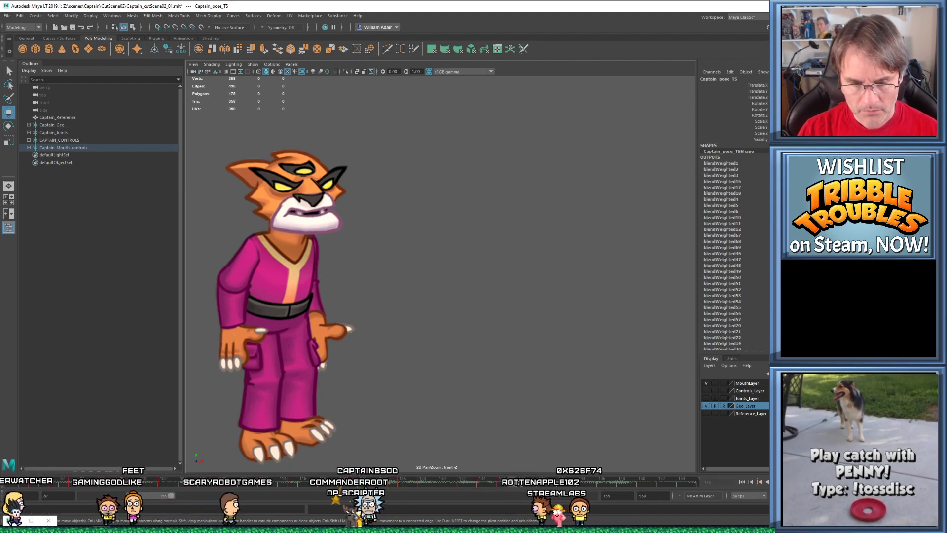
pyautogui.click(520, 487)
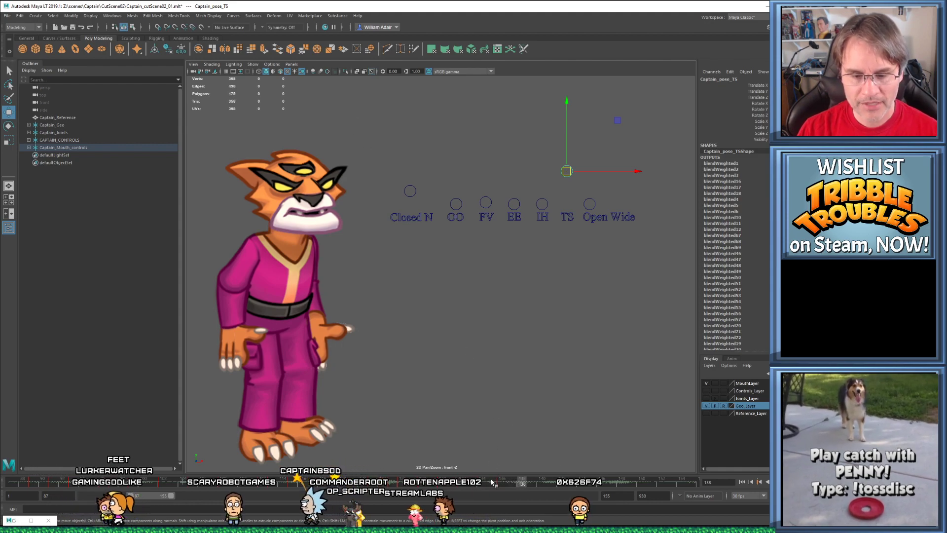
pyautogui.moveTo(484, 486); pyautogui.dragTo(443, 485)
pyautogui.hotkey('alt', 'v')
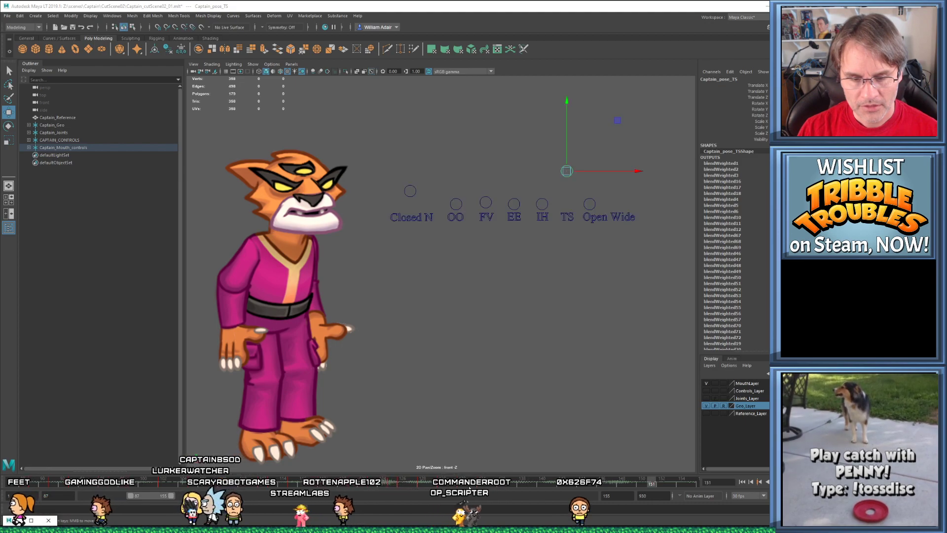
pyautogui.press('Escape')
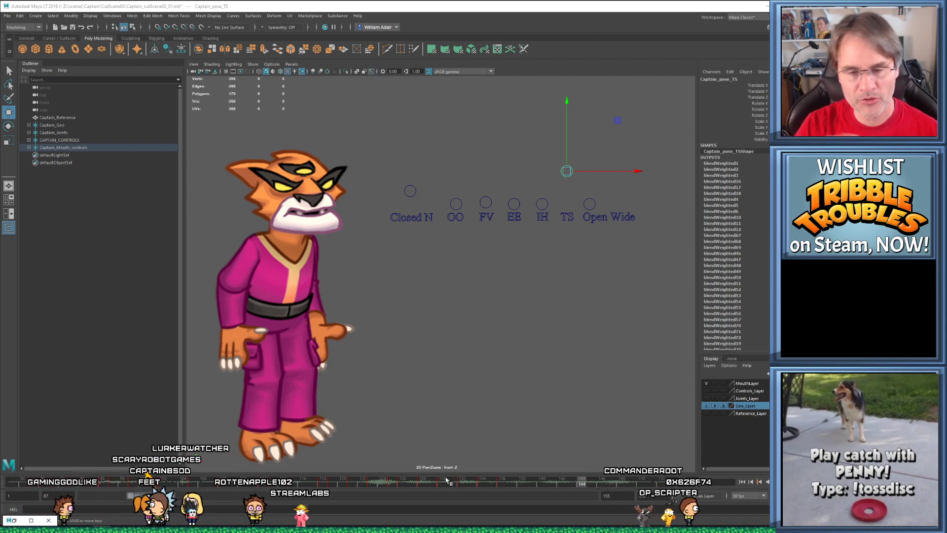
# Key all the mouth controls at frame 138 and open the mouth there by raising Open Wide and lowering TS and Closed N
pyautogui.moveTo(447, 480); pyautogui.dragTo(523, 488)
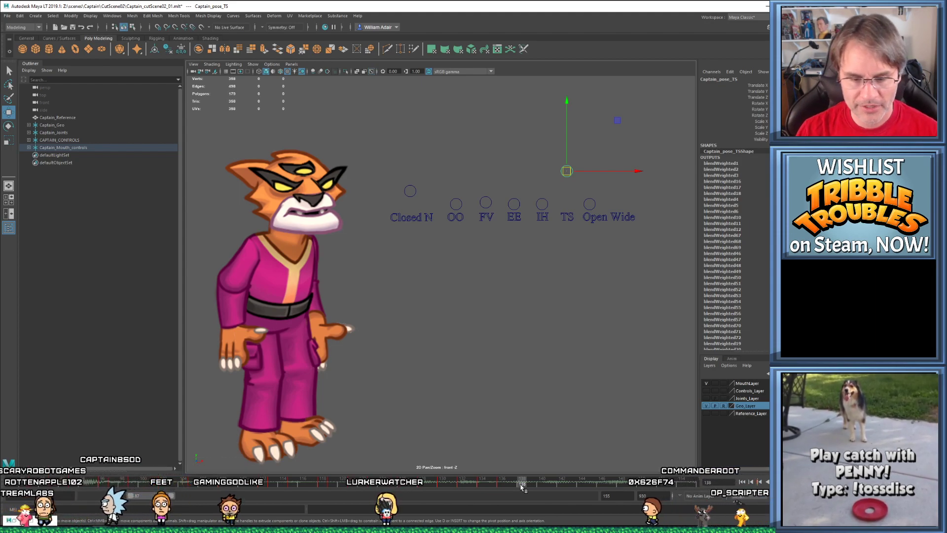
pyautogui.moveTo(406, 159); pyautogui.dragTo(619, 208)
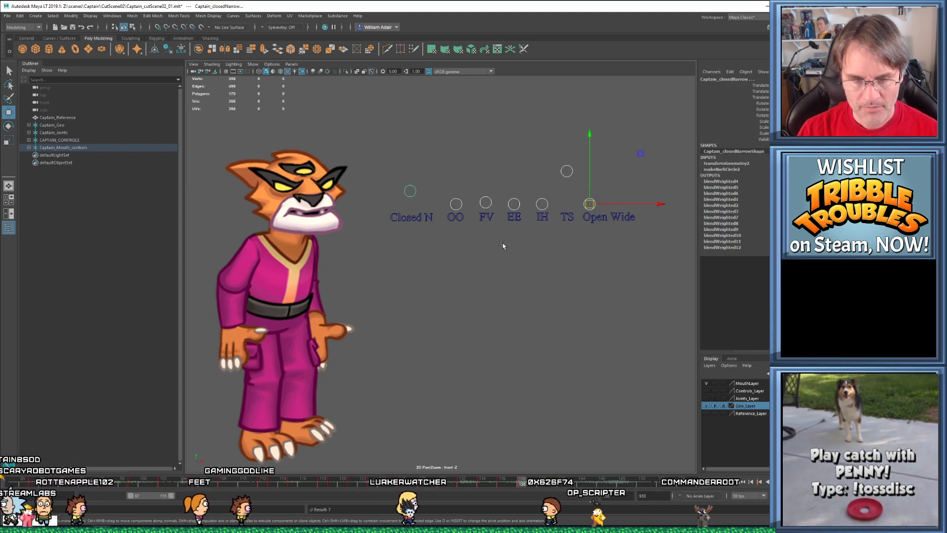
pyautogui.click(567, 171)
pyautogui.moveTo(567, 172); pyautogui.dragTo(597, 176)
pyautogui.click(593, 201)
pyautogui.click(412, 186)
pyautogui.moveTo(412, 199); pyautogui.dragTo(413, 213)
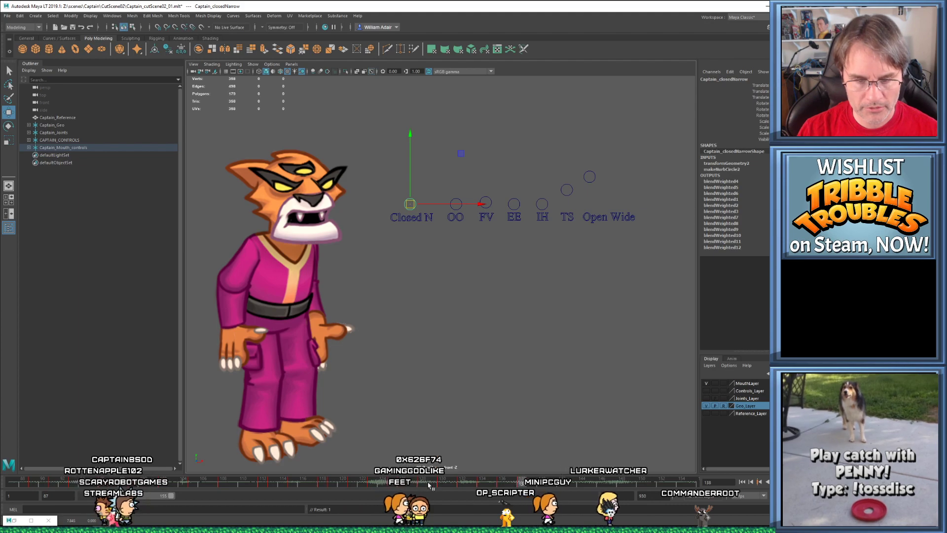
pyautogui.click(567, 190)
pyautogui.moveTo(567, 190); pyautogui.dragTo(572, 189)
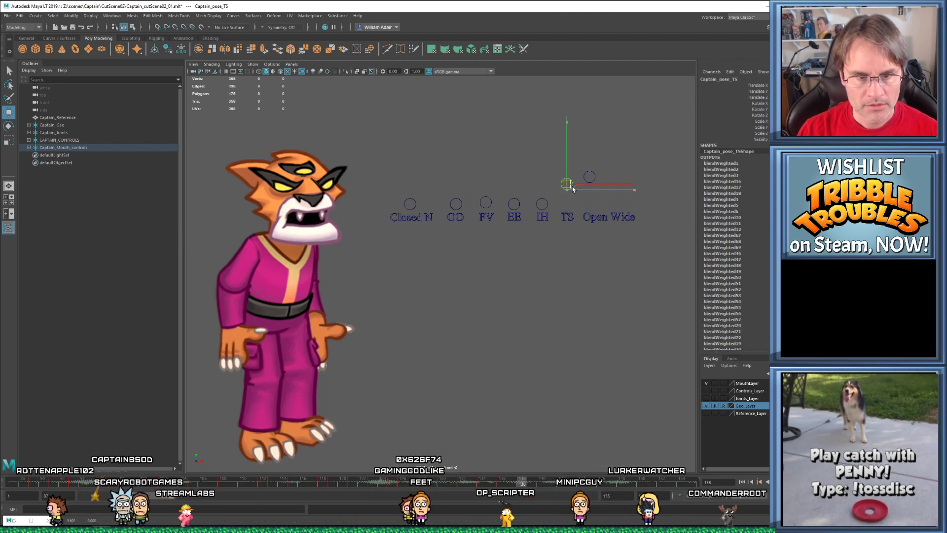
# Play back the section repeatedly and scrub around frame 138 to review the new open mouth against the audio
pyautogui.click(380, 479)
pyautogui.hotkey('alt', 'v')
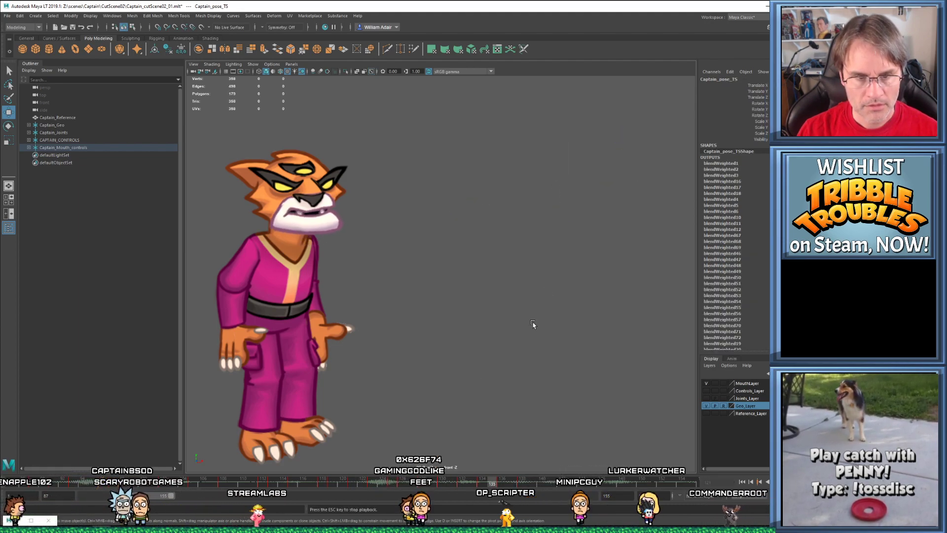
pyautogui.hotkey('alt', 'v')
pyautogui.click(447, 482)
pyautogui.hotkey('alt', 'v')
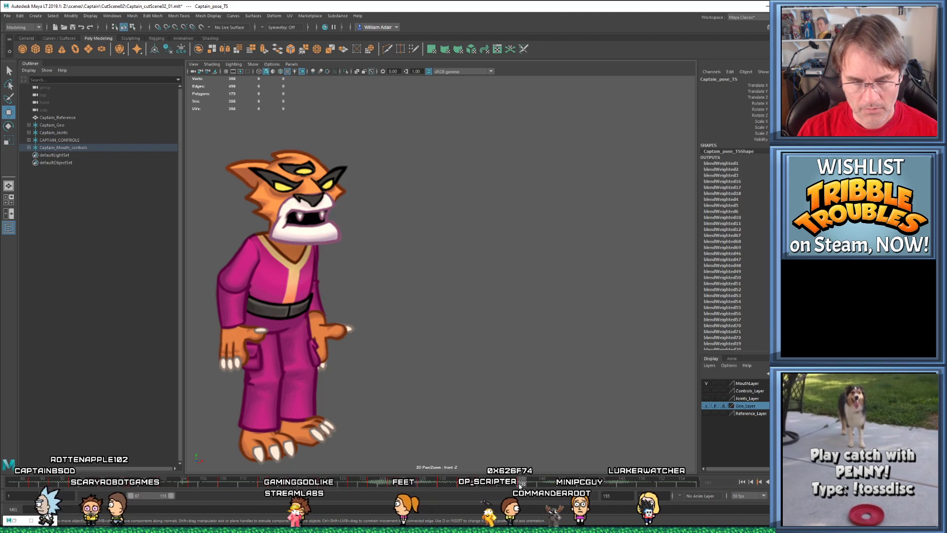
pyautogui.moveTo(520, 486); pyautogui.dragTo(521, 485)
pyautogui.hotkey('alt', 'v')
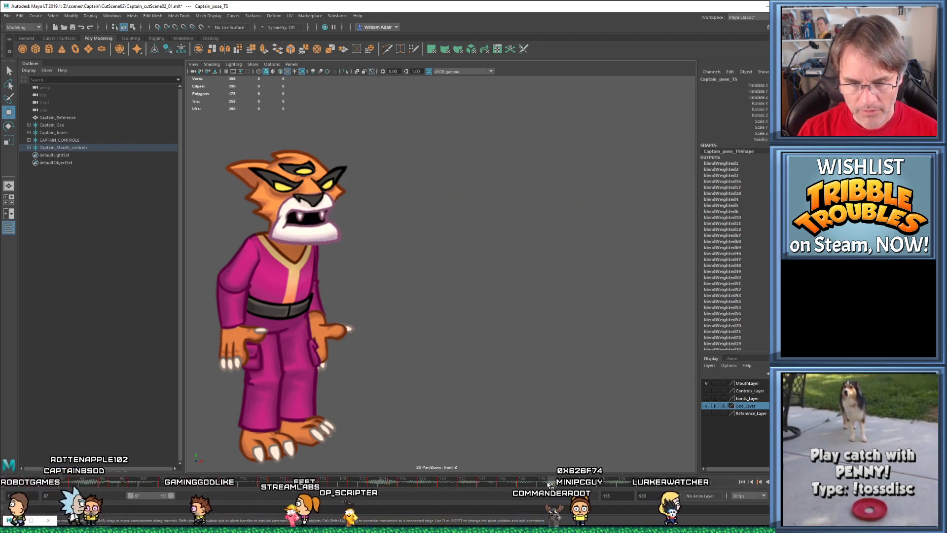
pyautogui.hotkey('alt', 'v')
# Key the open pose on all mouth controls past frame 138, and soften frame 138 by lowering Open Wide and raising TS and Closed N
pyautogui.moveTo(390, 120); pyautogui.dragTo(610, 208)
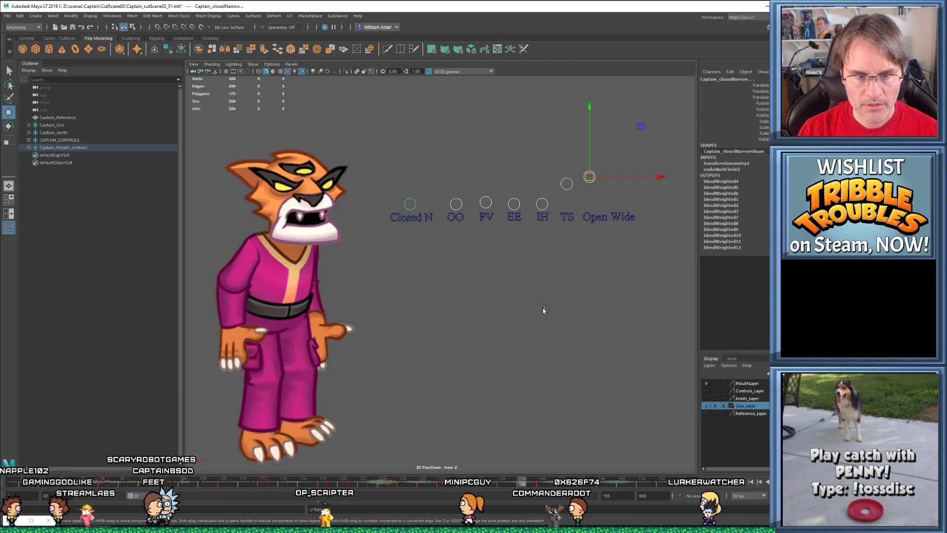
pyautogui.press(',')
pyautogui.press('.')
pyautogui.click(567, 143)
pyautogui.moveTo(563, 162); pyautogui.dragTo(592, 189)
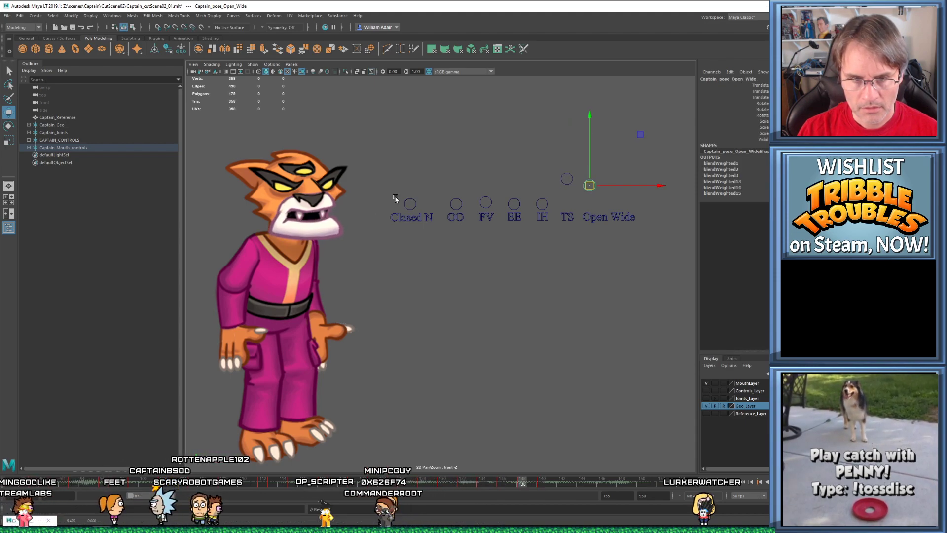
pyautogui.click(410, 203)
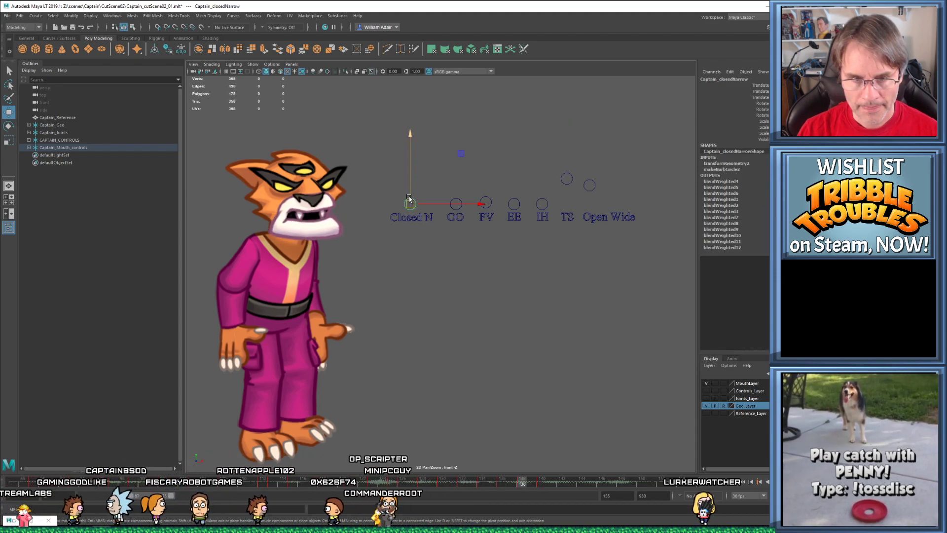
# Scrub through the frames following 138 and key the held open-mouth pose on all the mouth controls at frame 142
pyautogui.click(542, 481)
pyautogui.moveTo(448, 482)
pyautogui.mouseDown()
pyautogui.moveTo(508, 378)
pyautogui.moveTo(489, 483)
pyautogui.moveTo(552, 486)
pyautogui.moveTo(477, 491)
pyautogui.moveTo(549, 501)
pyautogui.moveTo(443, 499)
pyautogui.moveTo(544, 502)
pyautogui.mouseUp()
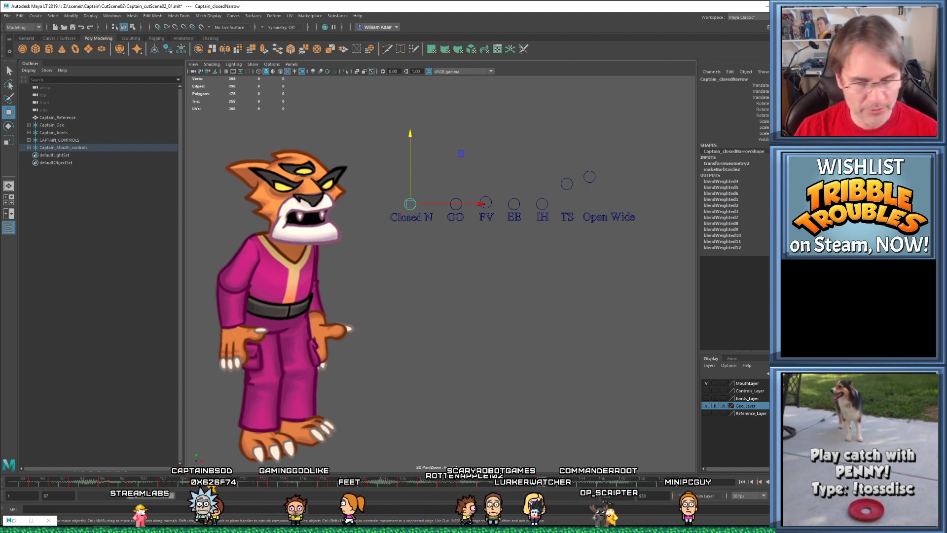
pyautogui.moveTo(560, 484); pyautogui.dragTo(561, 485)
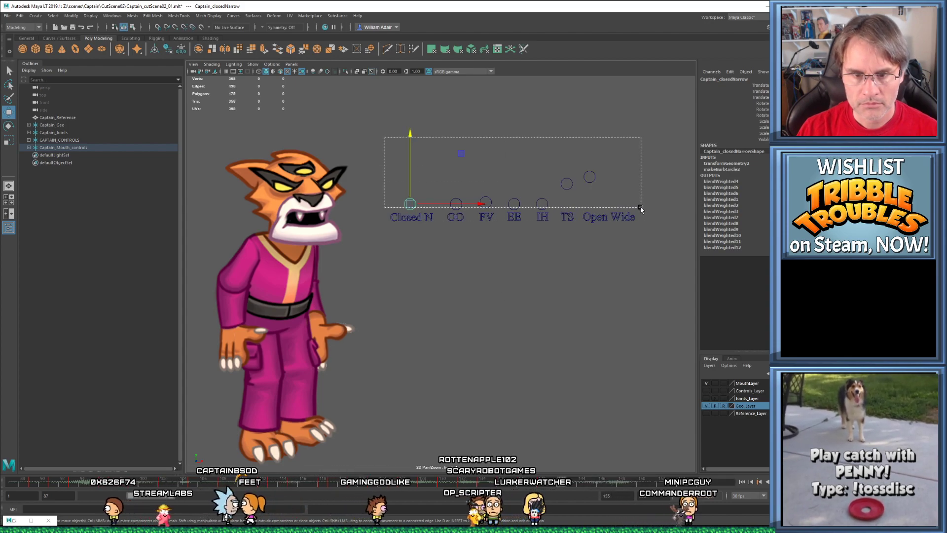
pyautogui.click(590, 176)
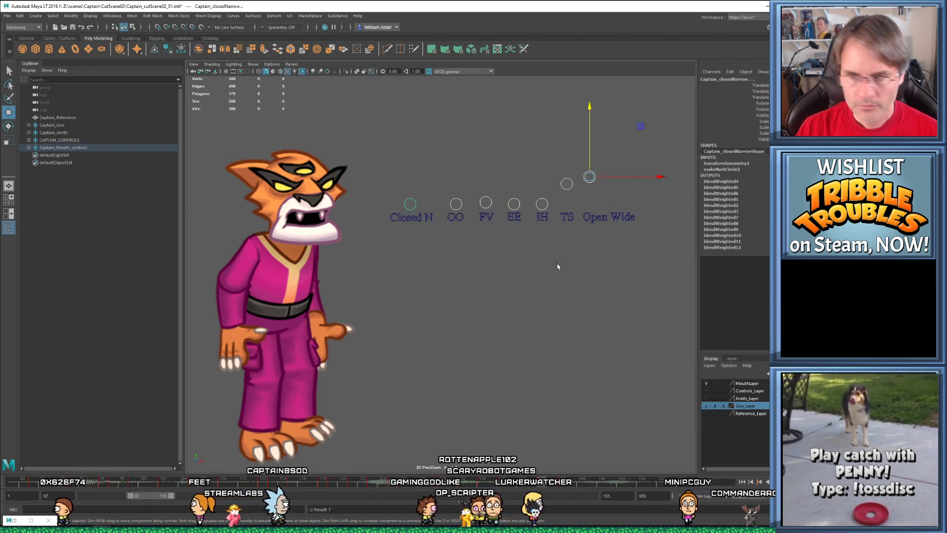
pyautogui.hotkey('alt', '.')
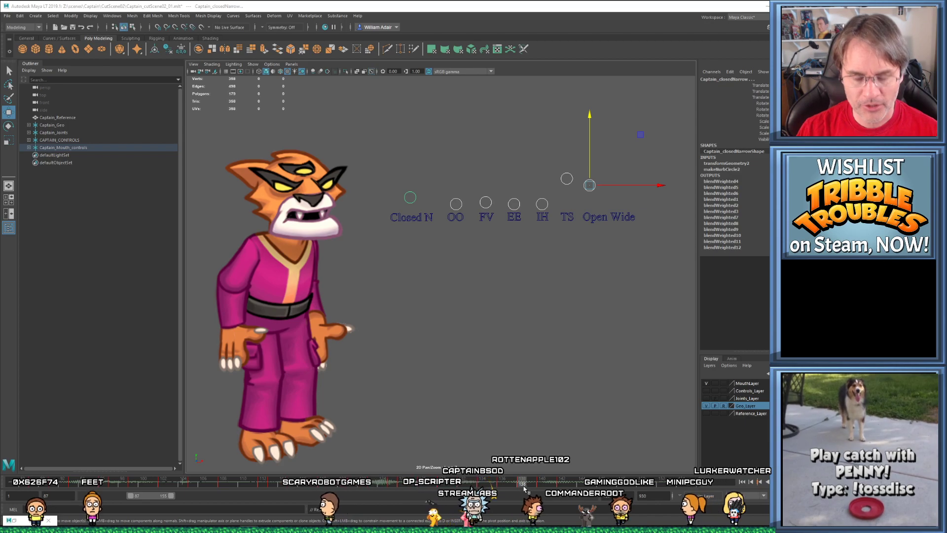
pyautogui.moveTo(522, 483); pyautogui.dragTo(563, 484)
pyautogui.moveTo(393, 144); pyautogui.dragTo(609, 204)
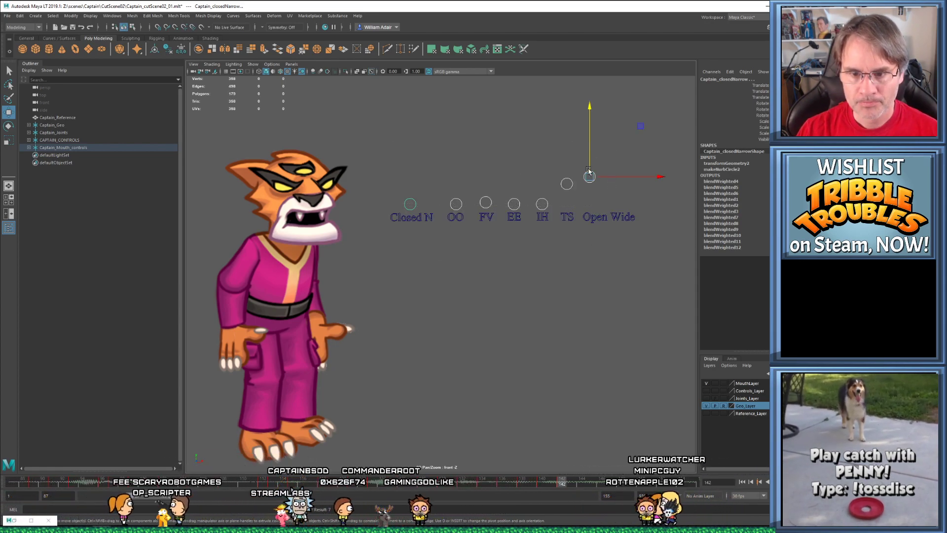
# Close the mouth at frame 142 by lowering Open Wide and TS slightly and raising Closed N
pyautogui.click(606, 173)
pyautogui.click(591, 179)
pyautogui.moveTo(591, 179); pyautogui.dragTo(574, 193)
pyautogui.click(564, 187)
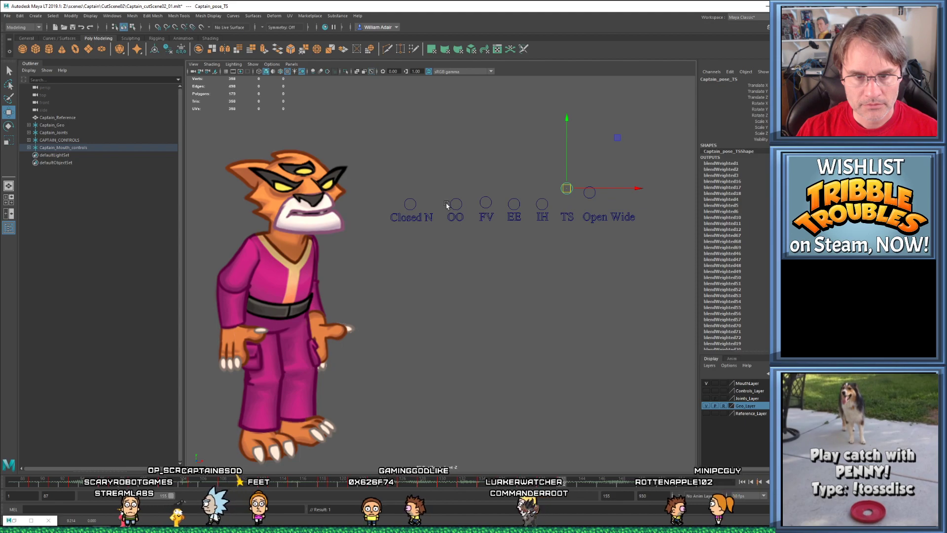
pyautogui.click(416, 207)
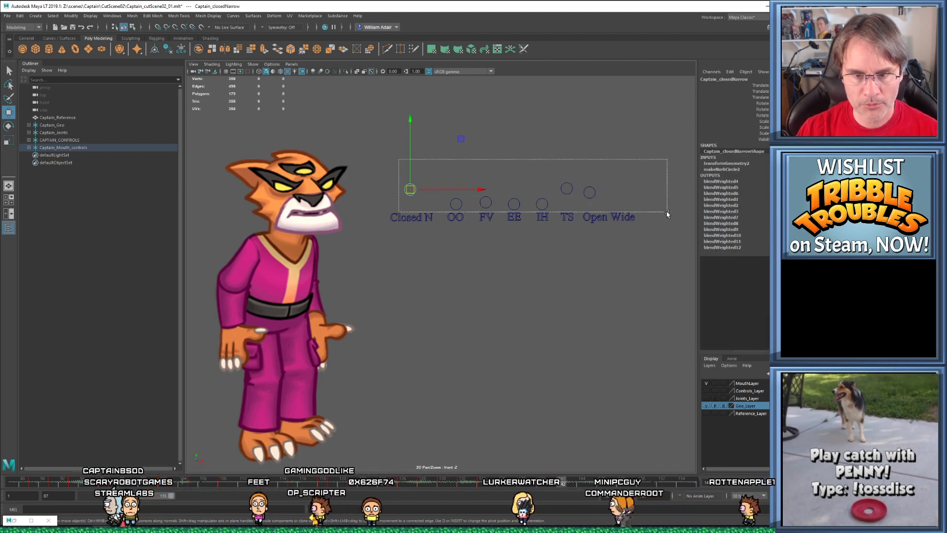
# Step back and forth between the keyed mouth poses from frame 142 to frame 138 to check the transitions
pyautogui.press(',')
pyautogui.press('.')
pyautogui.press(',')
pyautogui.press('.')
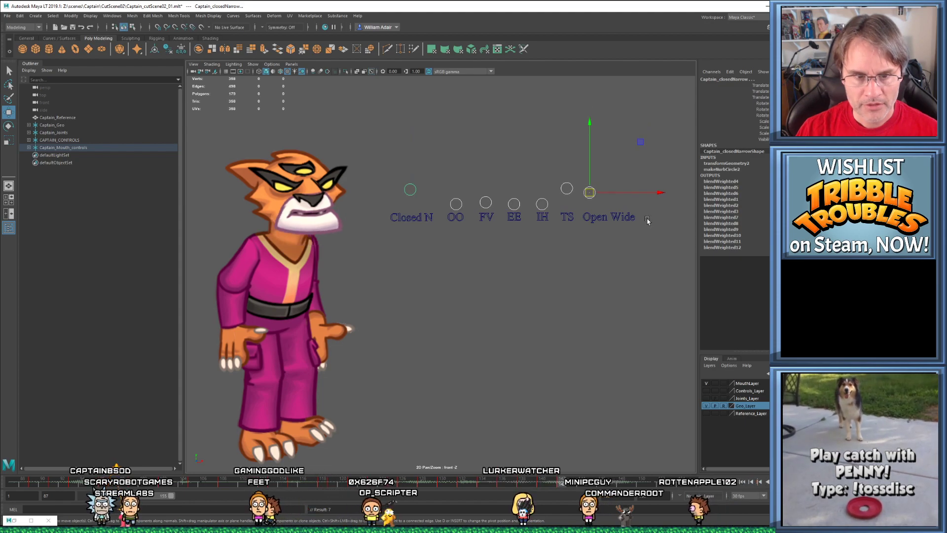
pyautogui.press(',')
pyautogui.press(',')
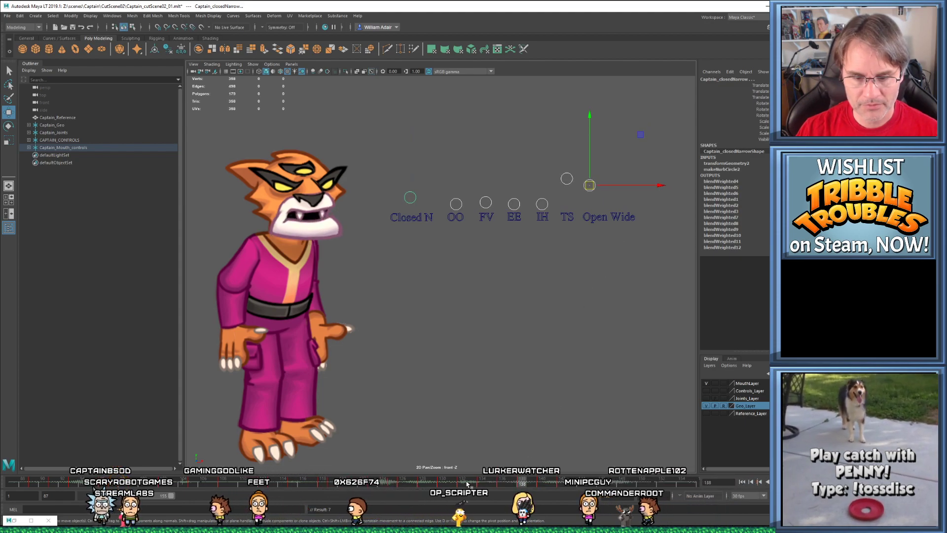
# Scrub and play back the timeline to review the lip sync up to frame 143
pyautogui.moveTo(467, 485); pyautogui.dragTo(507, 483)
pyautogui.hotkey('alt', 'v')
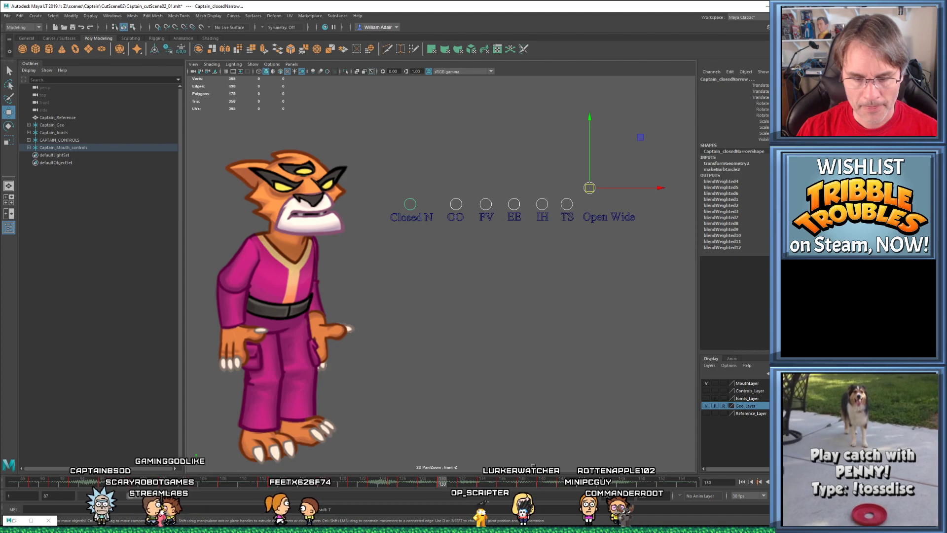
pyautogui.moveTo(530, 485); pyautogui.dragTo(537, 485)
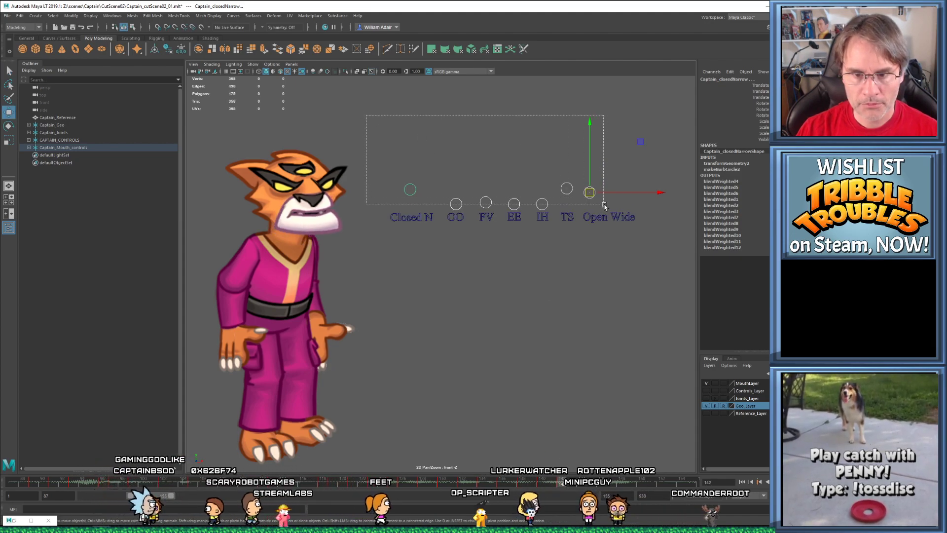
pyautogui.click(573, 487)
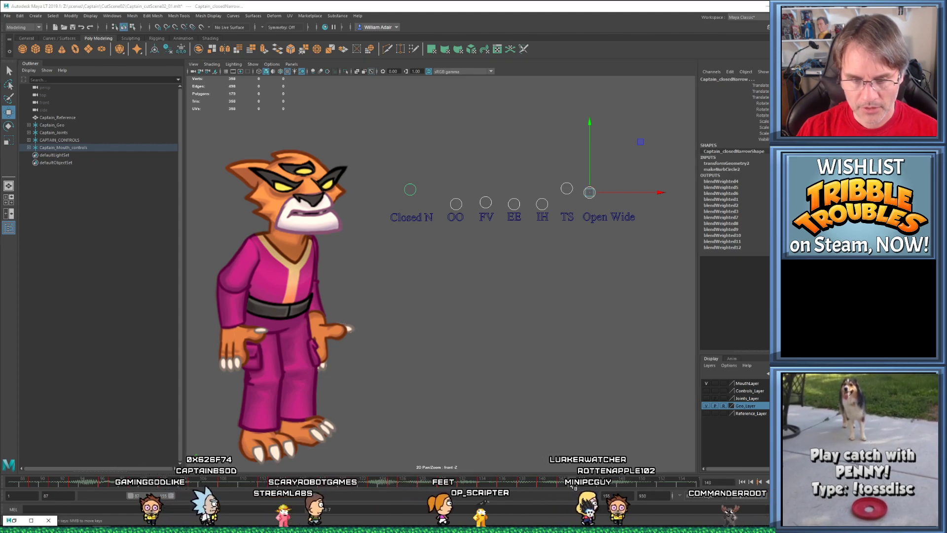
pyautogui.click(543, 486)
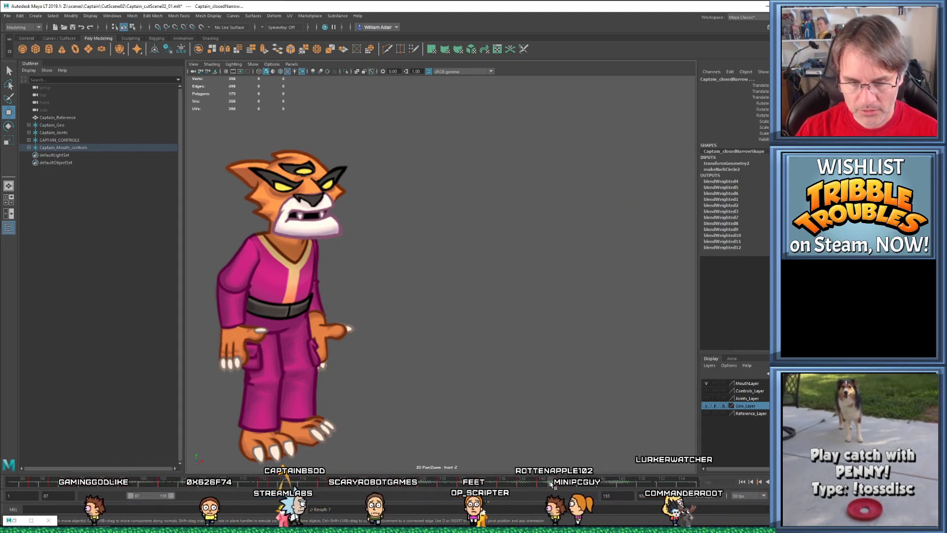
pyautogui.moveTo(589, 489); pyautogui.dragTo(564, 487)
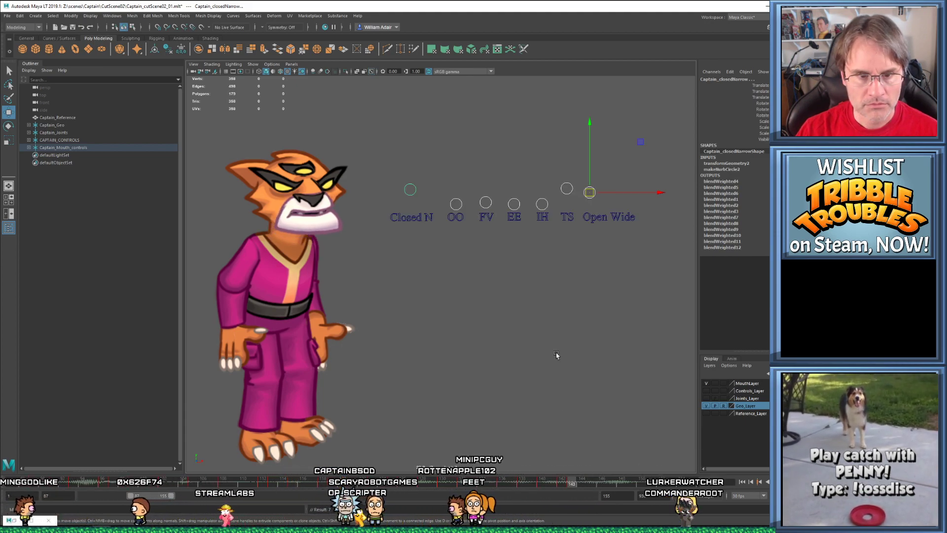
# Close the mouth slightly more at frame 143 by lowering Open Wide and raising TS and Closed N
pyautogui.click(571, 154)
pyautogui.click(592, 196)
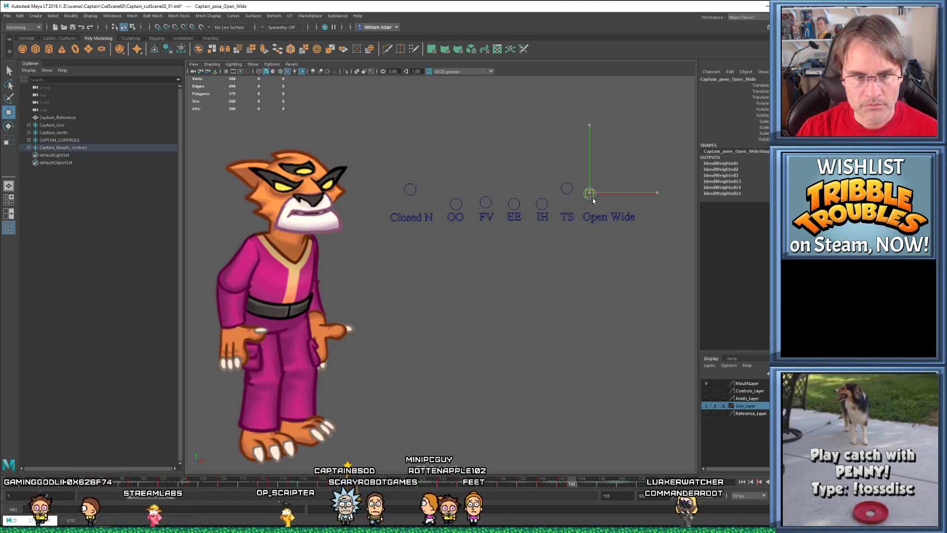
pyautogui.click(568, 189)
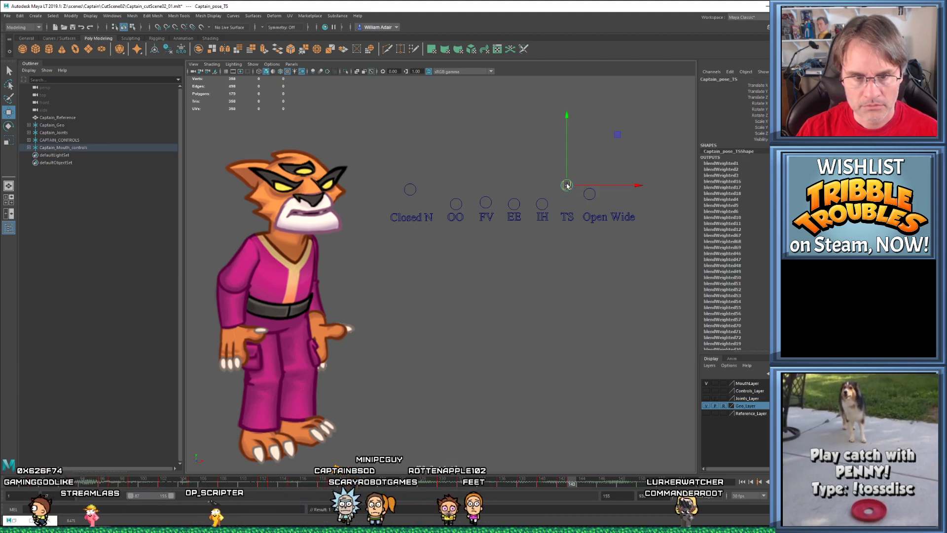
pyautogui.moveTo(410, 190); pyautogui.dragTo(411, 189)
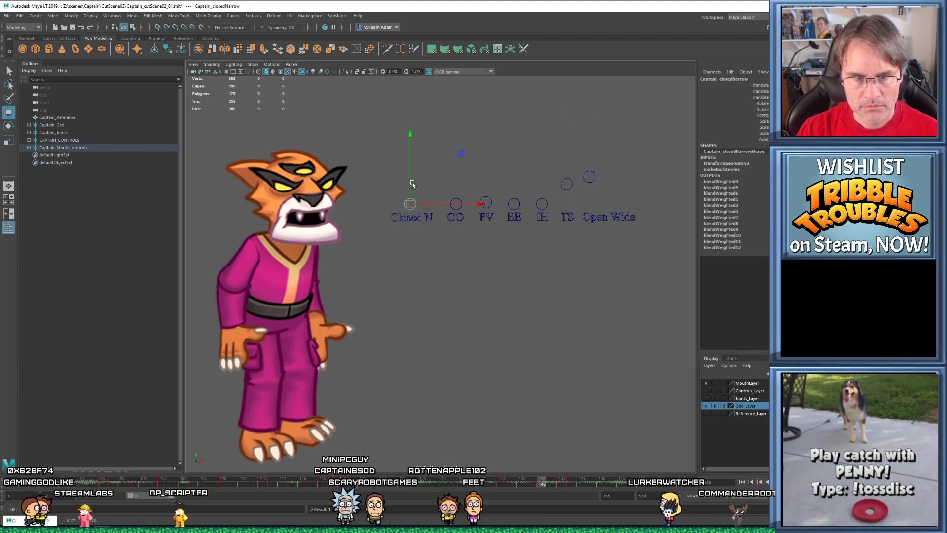
pyautogui.hotkey('alt', '.')
pyautogui.click(592, 197)
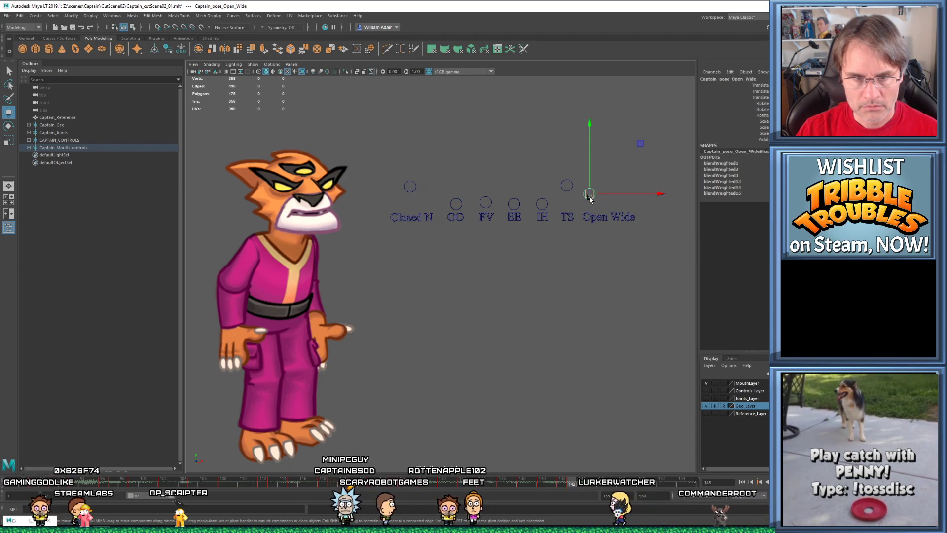
# Step back and forth between the neighbouring mouth keys up to frame 143 to compare the poses
pyautogui.hotkey('alt', ',')
pyautogui.hotkey('alt', ',')
pyautogui.hotkey('alt', '.')
pyautogui.hotkey('alt', '.')
pyautogui.hotkey('alt', ',')
pyautogui.hotkey('alt', ',')
pyautogui.hotkey('alt', '.')
pyautogui.hotkey('alt', '.')
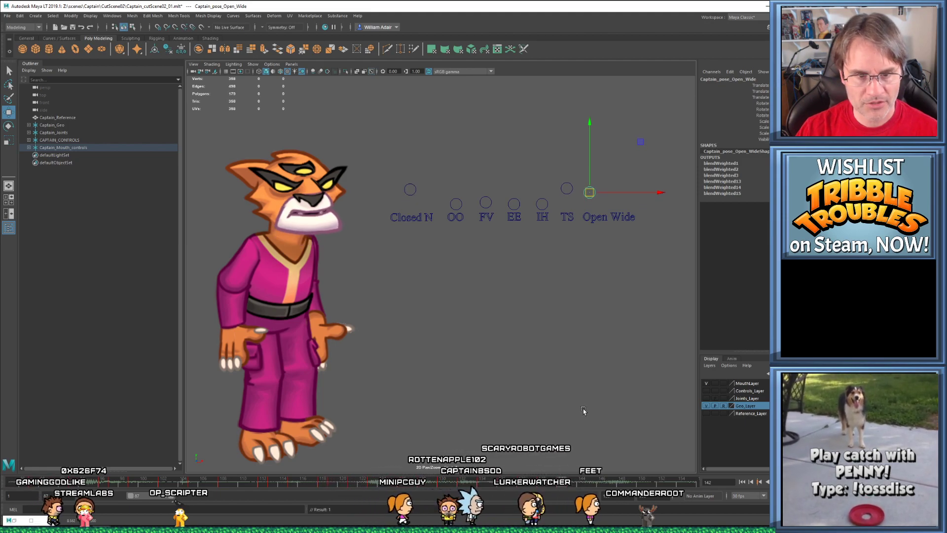
pyautogui.hotkey('alt', ',')
pyautogui.hotkey('alt', '.')
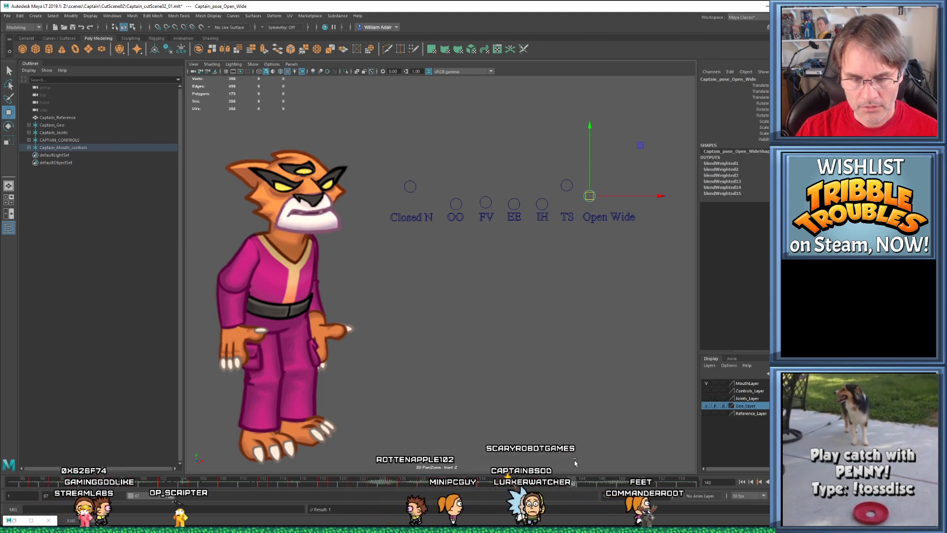
# At frame 145, reset all the mouth controls to their neutral positions and raise OO to form a rounded open mouth
pyautogui.moveTo(571, 481); pyautogui.dragTo(589, 480)
pyautogui.moveTo(392, 156); pyautogui.dragTo(655, 212)
pyautogui.press(',')
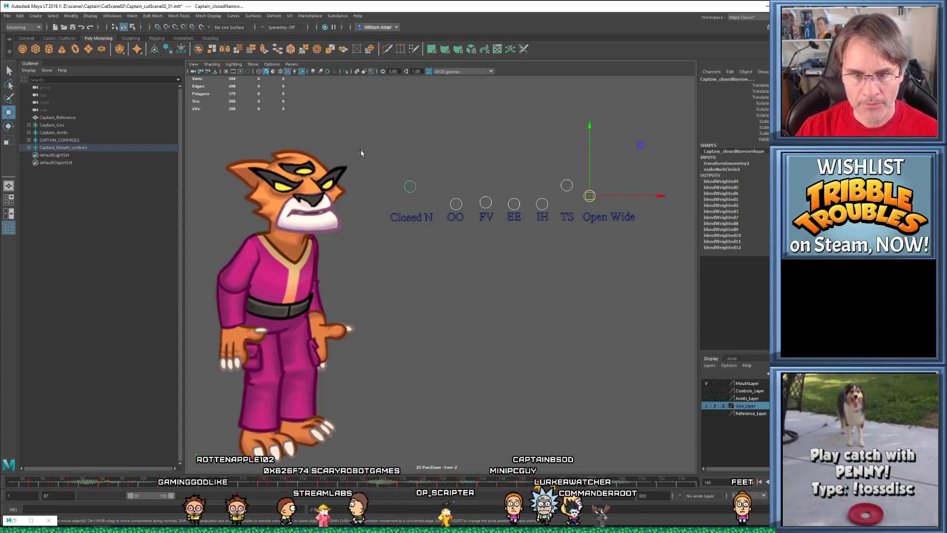
pyautogui.moveTo(442, 176); pyautogui.dragTo(603, 335)
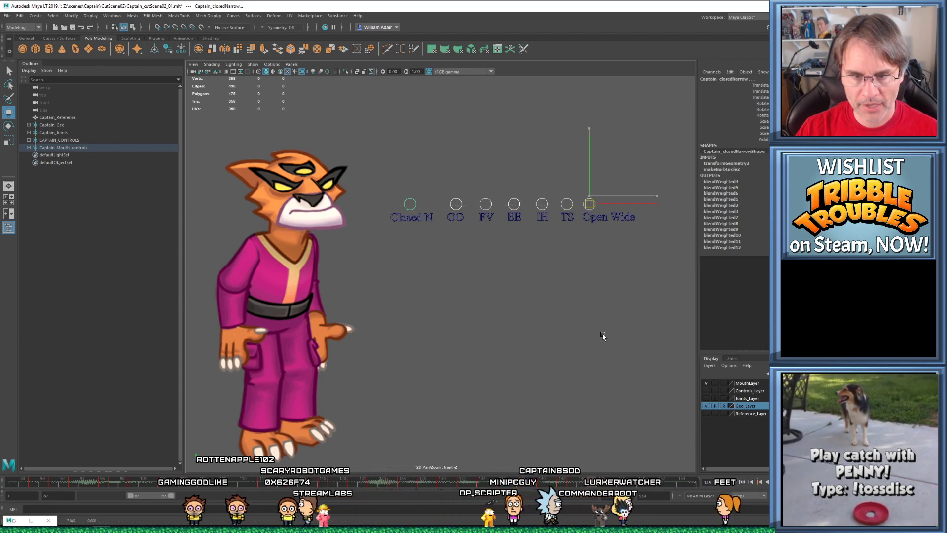
pyautogui.click(455, 202)
pyautogui.press(',')
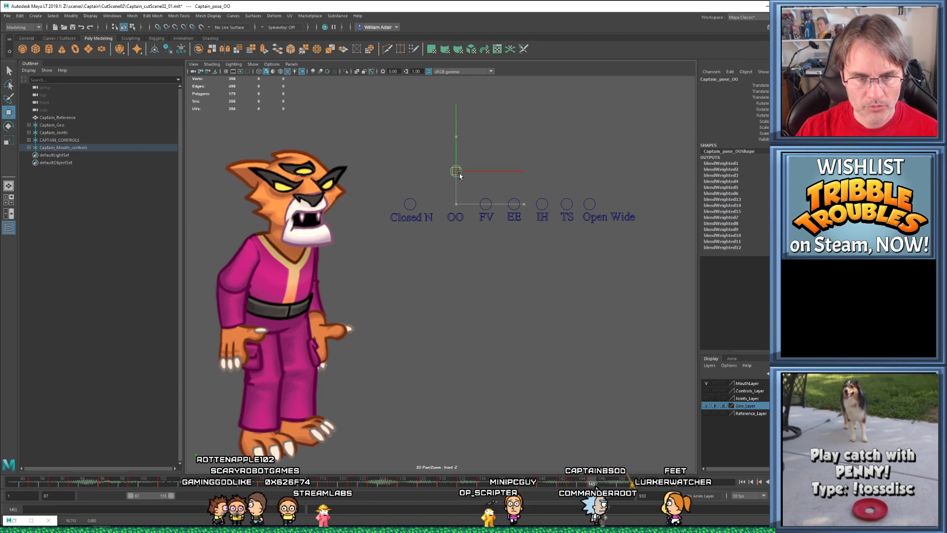
pyautogui.press(',')
# Move to frame 147 and lower the OO control slightly
pyautogui.moveTo(532, 484); pyautogui.dragTo(610, 486)
pyautogui.click(607, 478)
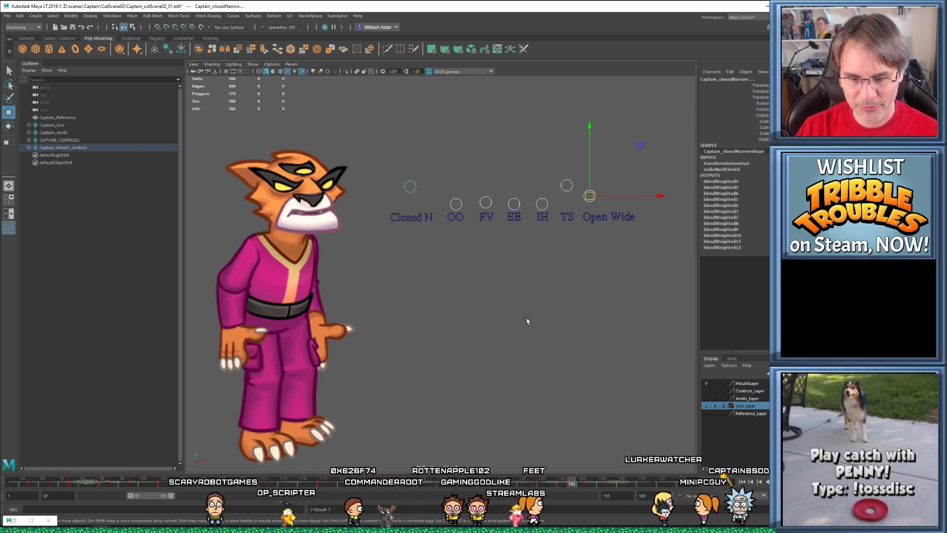
pyautogui.click(458, 173)
pyautogui.moveTo(457, 171); pyautogui.dragTo(456, 181)
pyautogui.click(410, 203)
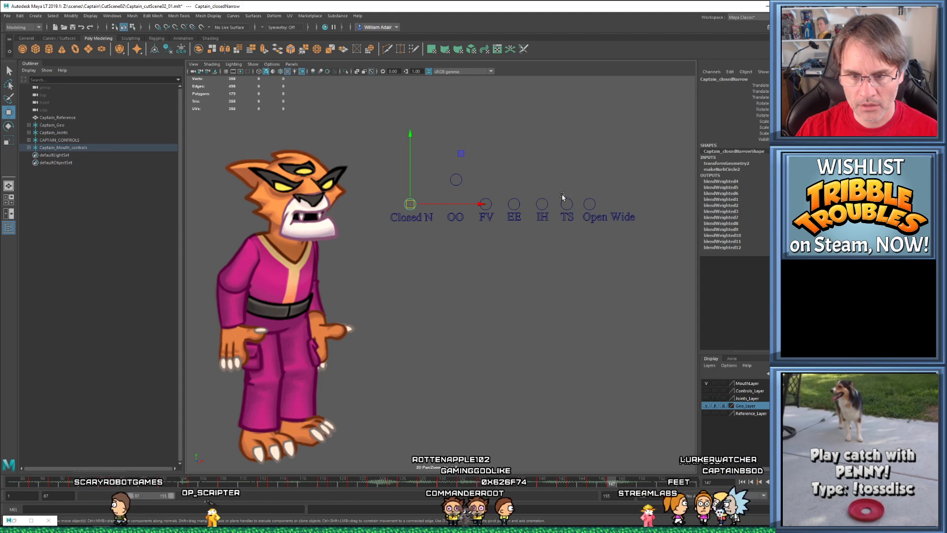
pyautogui.click(565, 200)
pyautogui.moveTo(566, 204); pyautogui.dragTo(572, 203)
pyautogui.hotkey('ctrl', 'z')
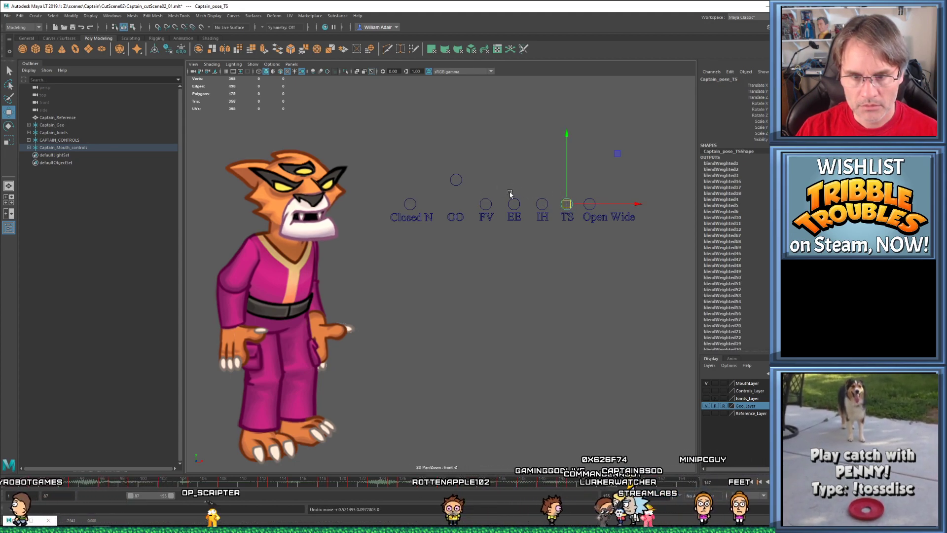
# Raise the IH control at frame 147 and lower OO further to blend the mouth shape
pyautogui.click(542, 204)
pyautogui.moveTo(543, 204); pyautogui.dragTo(543, 174)
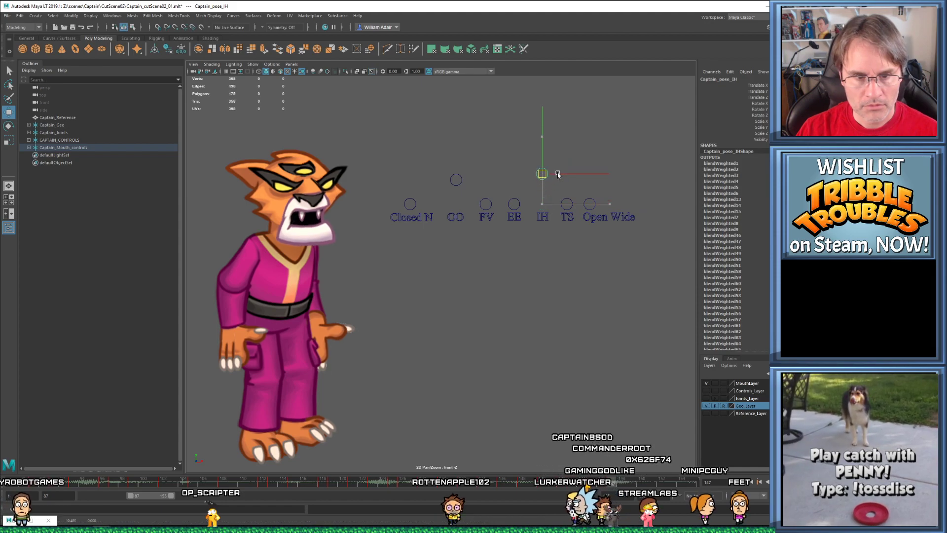
pyautogui.click(456, 180)
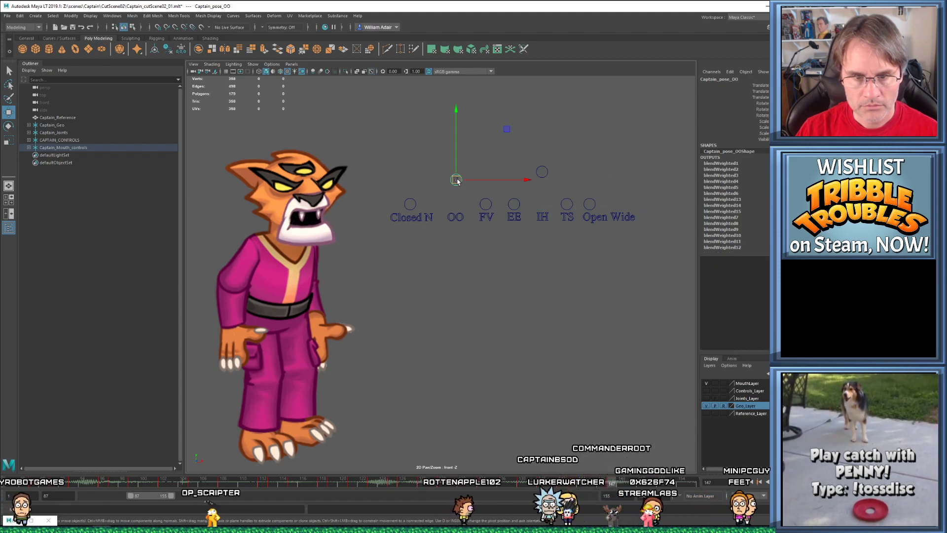
pyautogui.moveTo(458, 181); pyautogui.dragTo(459, 191)
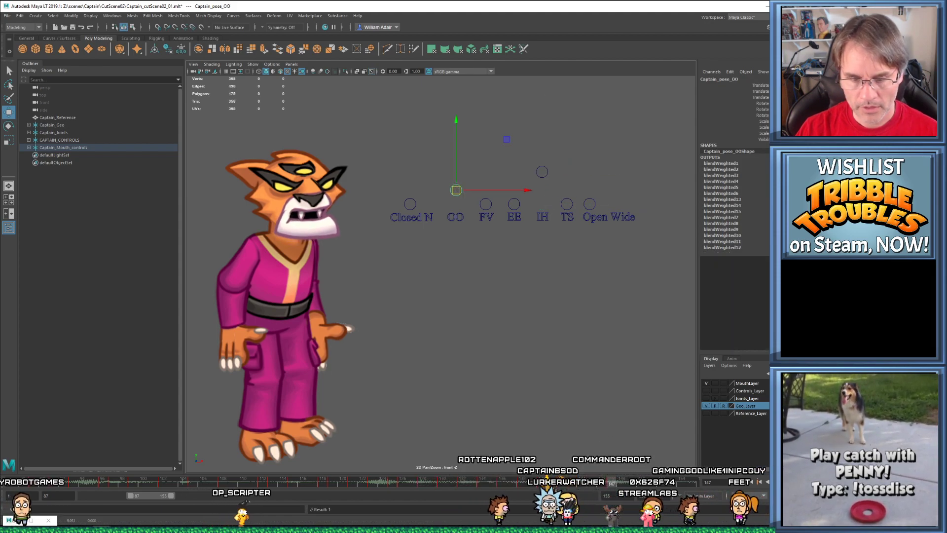
# Play back and scrub the lip sync from around frame 137, and shift the visible time range forward
pyautogui.click(375, 482)
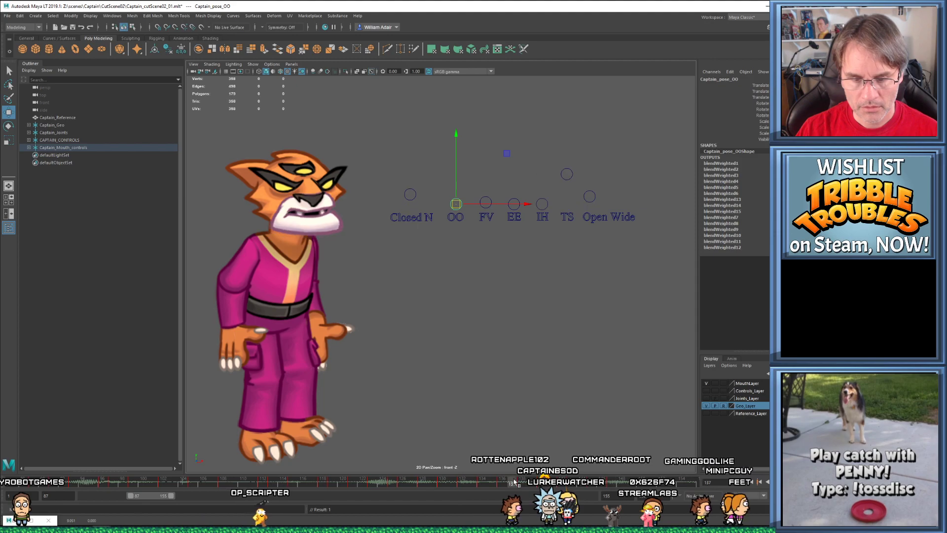
pyautogui.hotkey('alt', 'v')
pyautogui.hotkey('alt', 'v')
pyautogui.moveTo(536, 486); pyautogui.dragTo(632, 483)
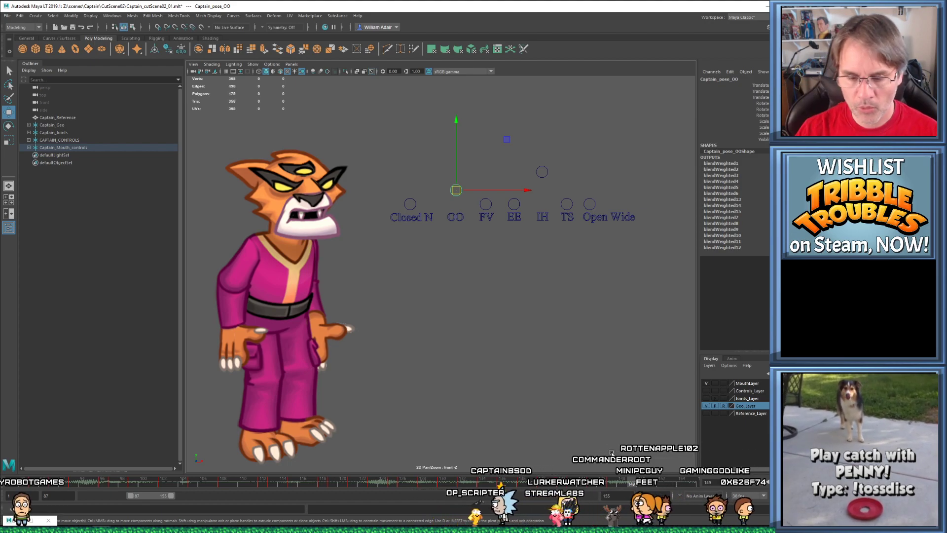
pyautogui.moveTo(595, 485); pyautogui.dragTo(156, 497)
pyautogui.moveTo(543, 484); pyautogui.dragTo(489, 484)
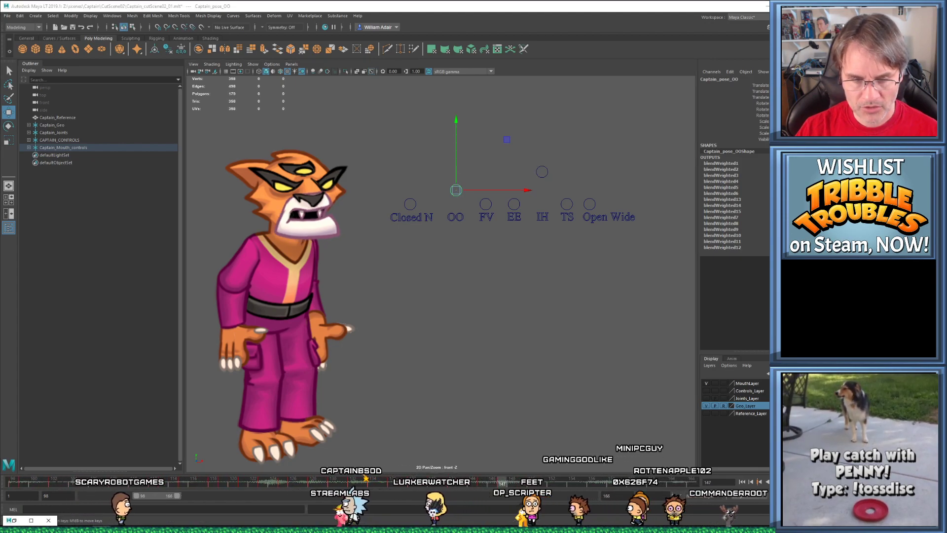
# Carry the pose of all the mouth controls over to frame 150 and narrow the mouth there by lowering IH and OO slightly
pyautogui.moveTo(389, 122); pyautogui.dragTo(615, 211)
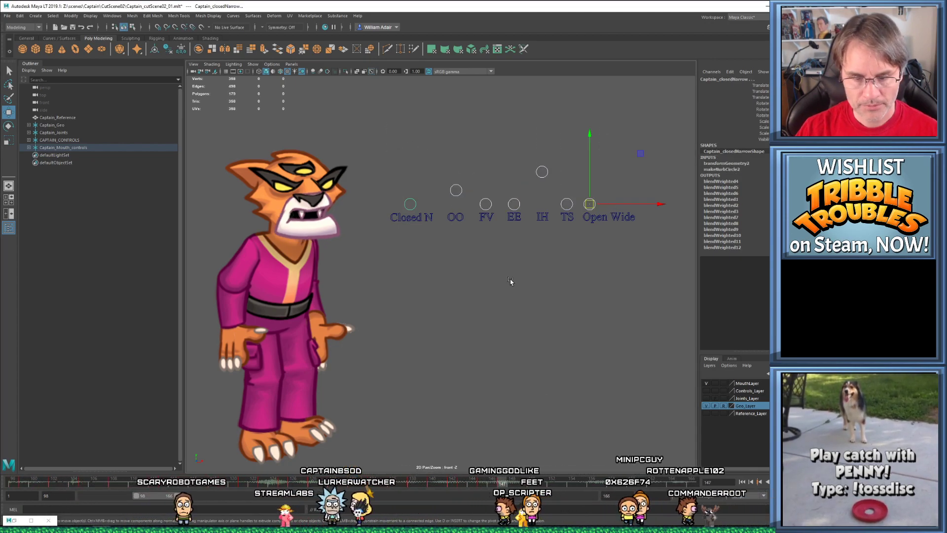
pyautogui.press(',')
pyautogui.press(',')
pyautogui.press('.')
pyautogui.press('.')
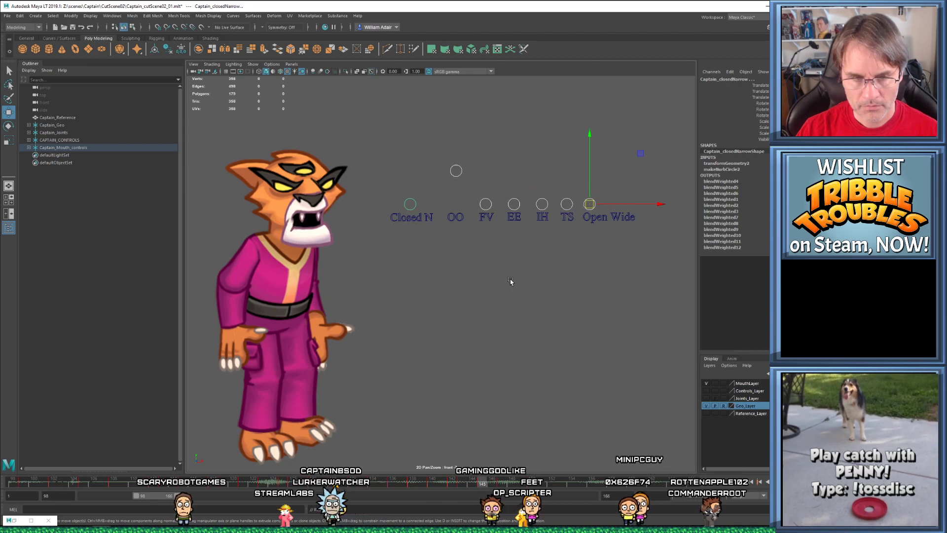
pyautogui.click(587, 234)
pyautogui.click(541, 173)
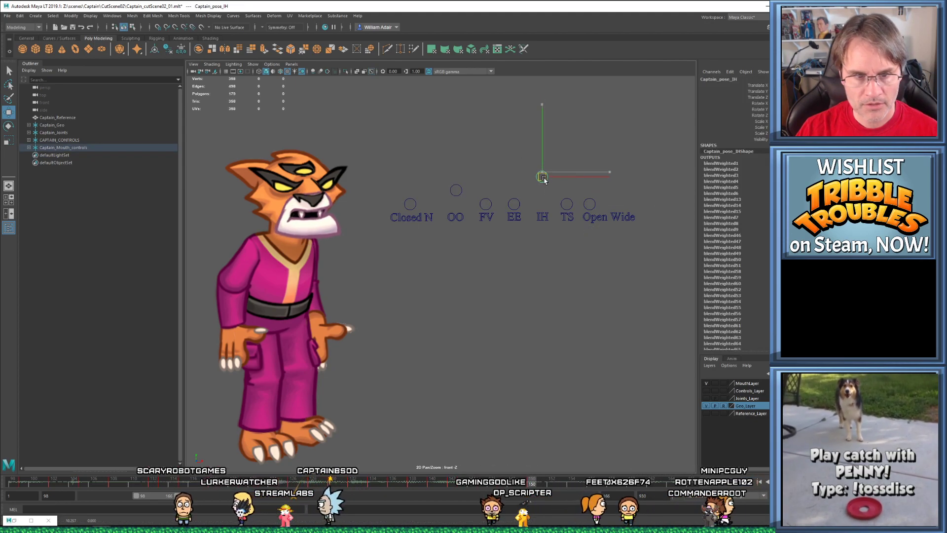
pyautogui.click(458, 193)
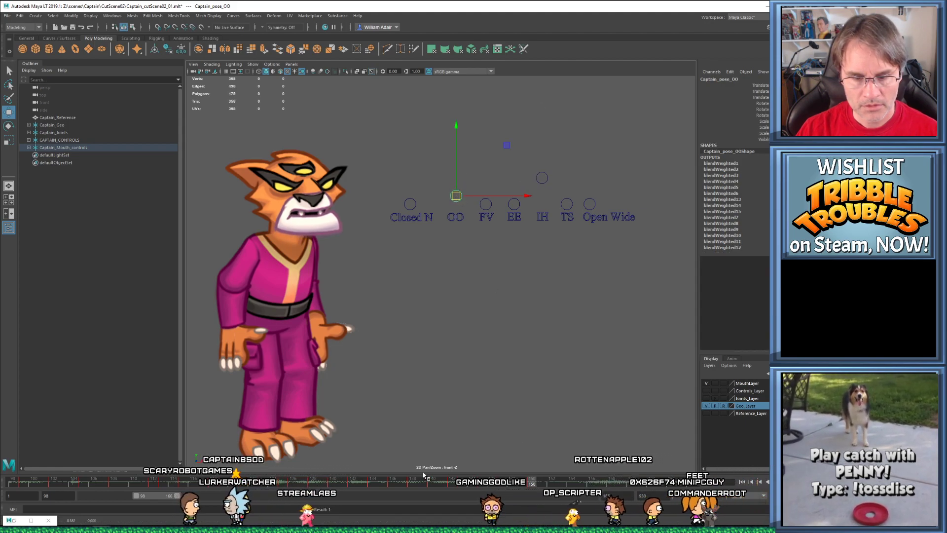
# At frame 152, reset all the mouth controls to neutral, raise Closed N to shut the mouth, and key the pose
pyautogui.moveTo(466, 483); pyautogui.dragTo(551, 485)
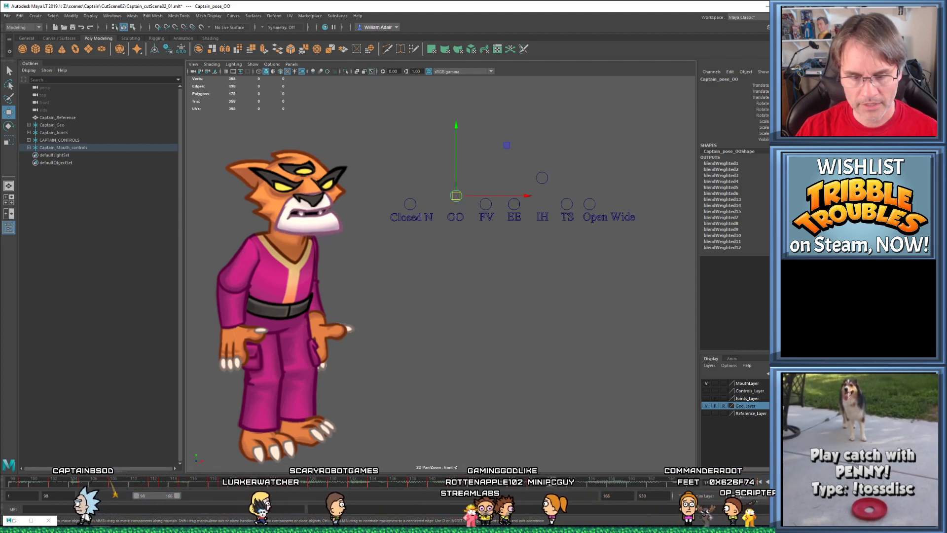
pyautogui.moveTo(385, 120); pyautogui.dragTo(606, 211)
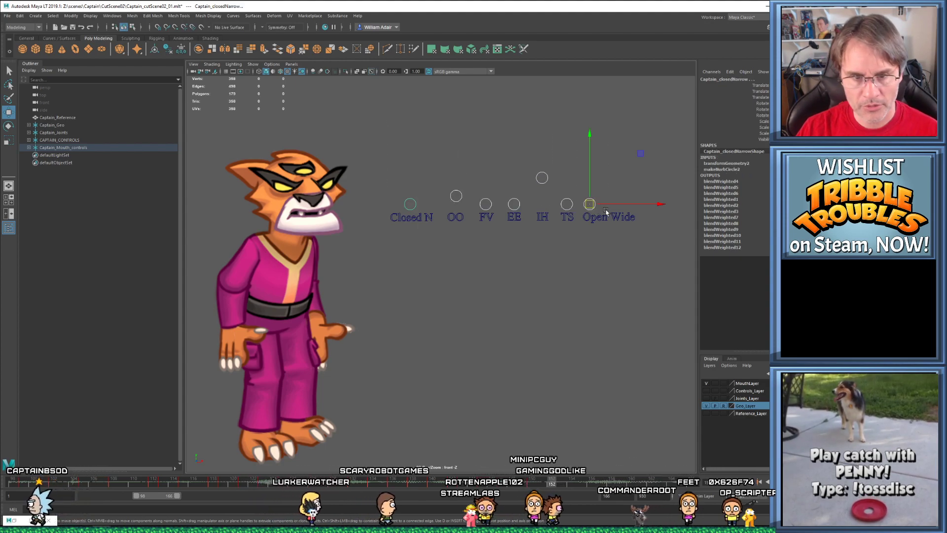
pyautogui.moveTo(387, 156); pyautogui.dragTo(601, 208)
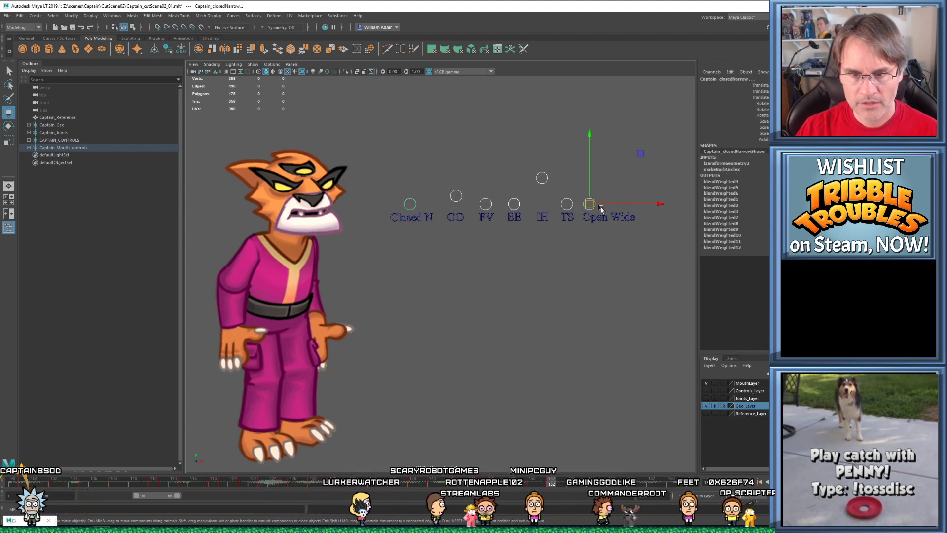
pyautogui.moveTo(601, 207); pyautogui.dragTo(594, 291, button='middle')
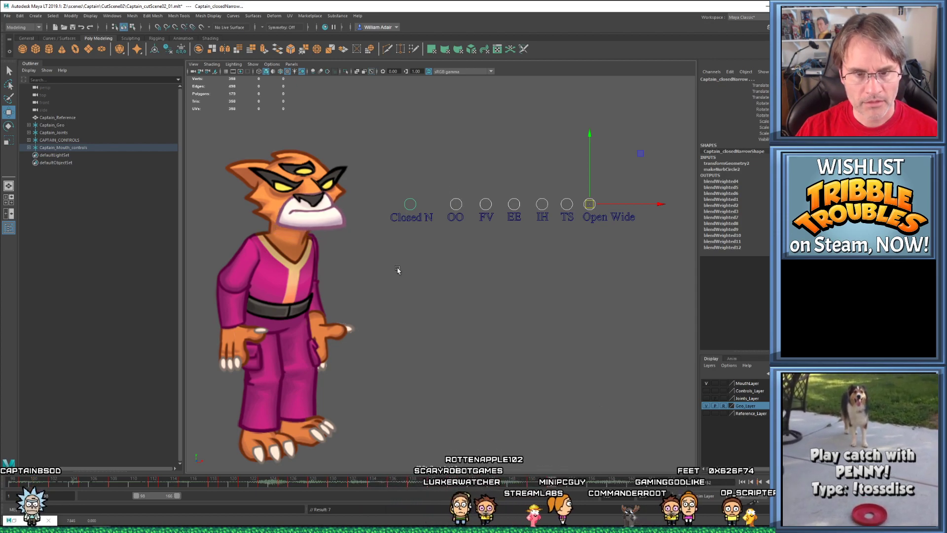
pyautogui.moveTo(413, 204); pyautogui.dragTo(413, 171)
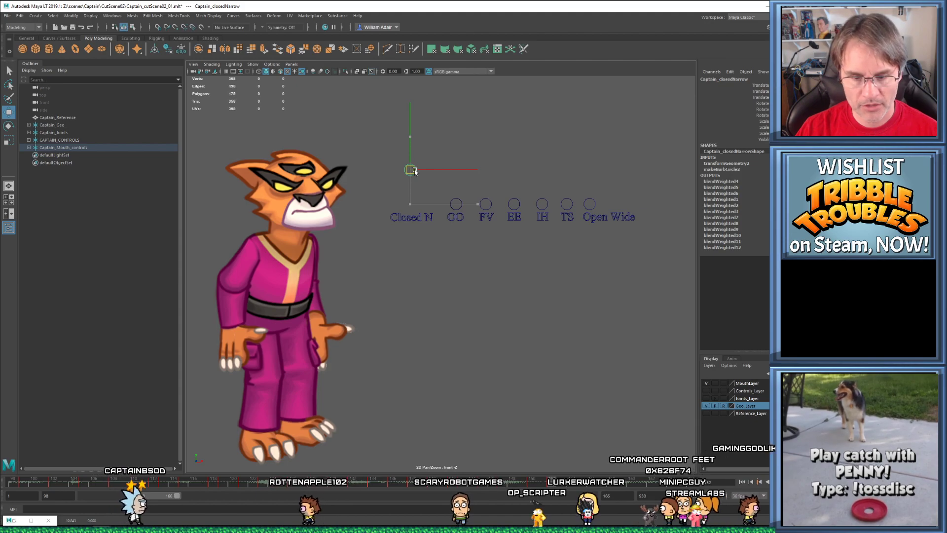
pyautogui.press('s')
pyautogui.press(',')
pyautogui.press('.')
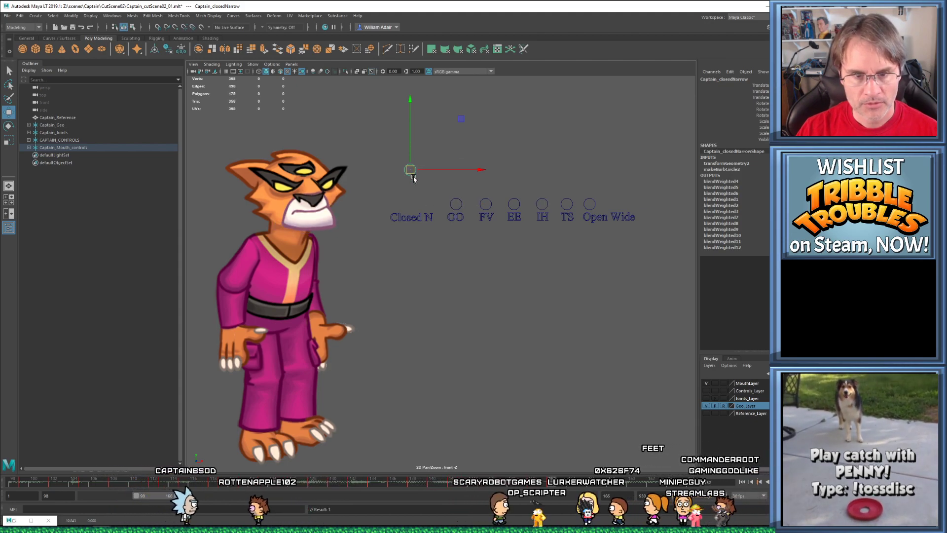
# Raise Closed N slightly further past the closed-mouth pose, key it, and scrub through the new mouth poses
pyautogui.moveTo(388, 137); pyautogui.dragTo(612, 213)
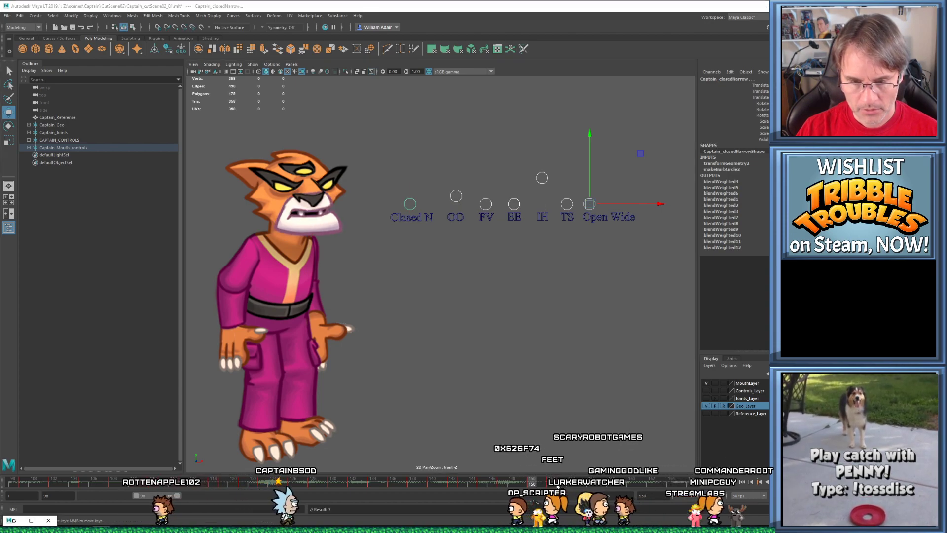
pyautogui.moveTo(411, 169); pyautogui.dragTo(411, 163)
pyautogui.press('s')
pyautogui.click(472, 478)
pyautogui.moveTo(472, 479); pyautogui.dragTo(554, 485)
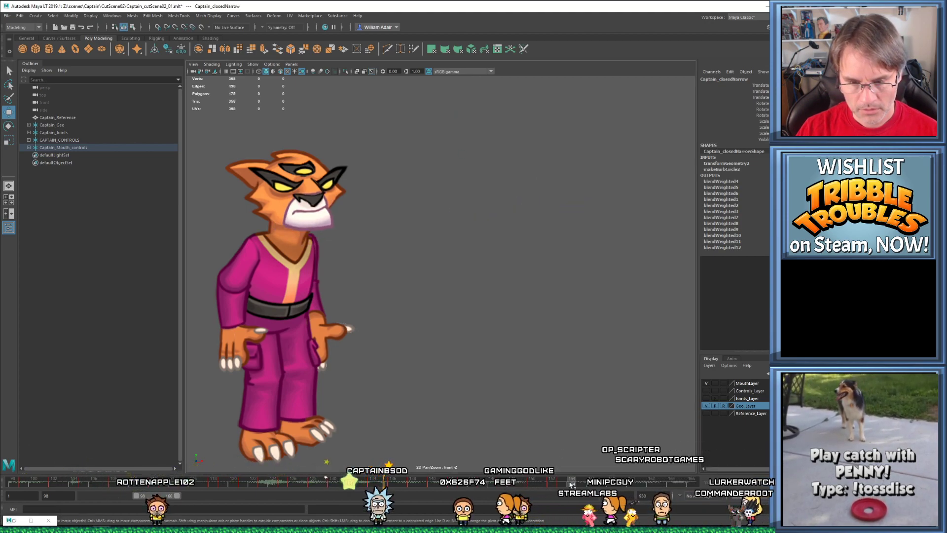
# Replay the closed-mouth section and carry the pose of all the mouth controls over to frame 155 as a hold
pyautogui.moveTo(571, 484)
pyautogui.mouseDown()
pyautogui.moveTo(484, 479)
pyautogui.moveTo(642, 479)
pyautogui.mouseUp()
pyautogui.hotkey('alt', 'v')
pyautogui.press('Escape')
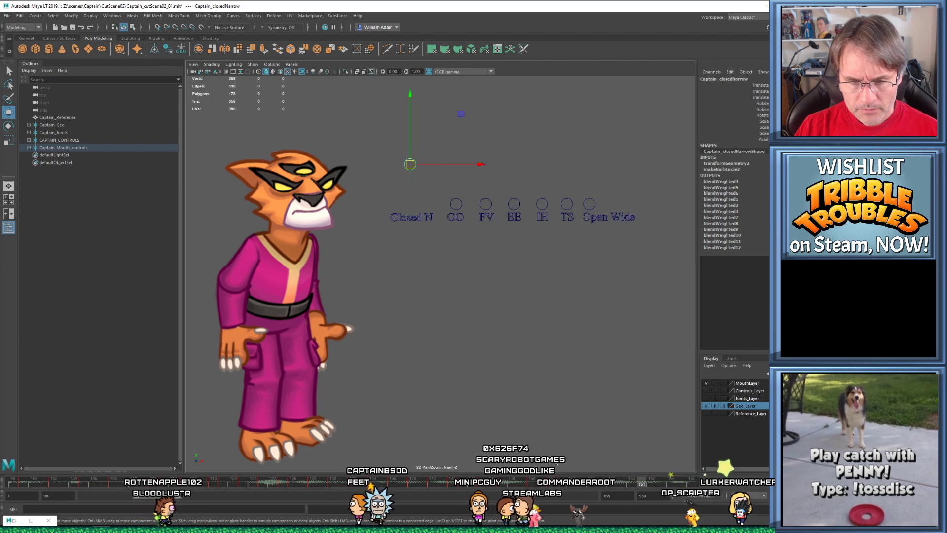
pyautogui.moveTo(554, 479); pyautogui.dragTo(566, 478)
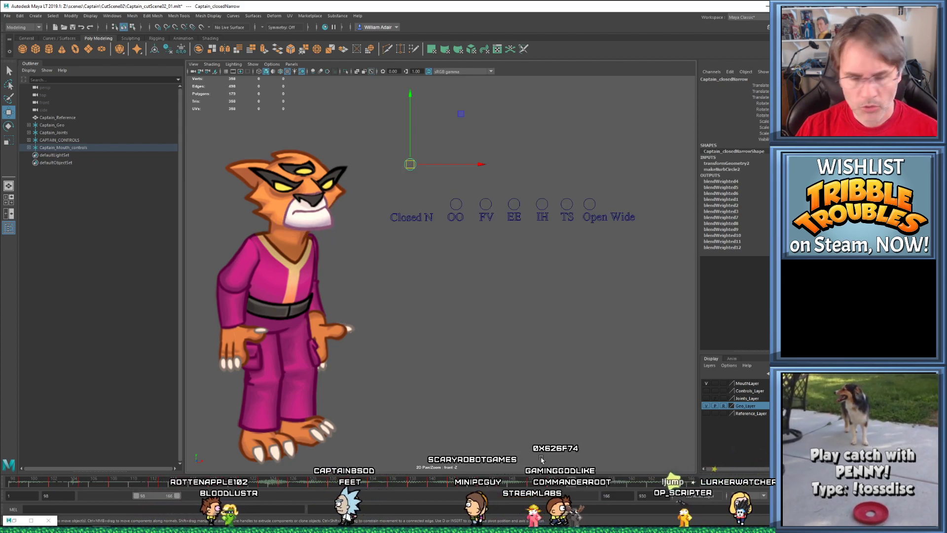
pyautogui.moveTo(380, 147); pyautogui.dragTo(597, 211)
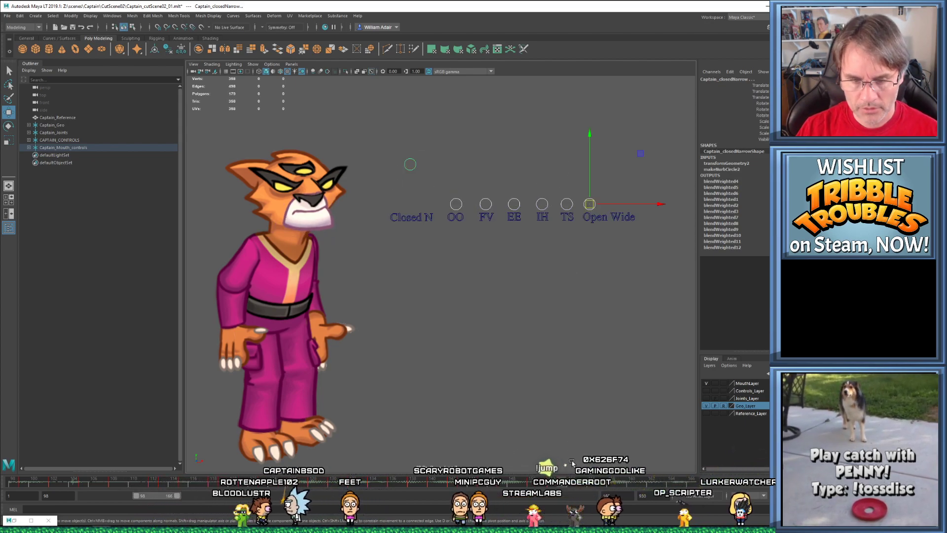
pyautogui.moveTo(574, 482)
pyautogui.mouseDown()
pyautogui.moveTo(581, 488)
pyautogui.moveTo(558, 487)
pyautogui.moveTo(581, 488)
pyautogui.mouseUp()
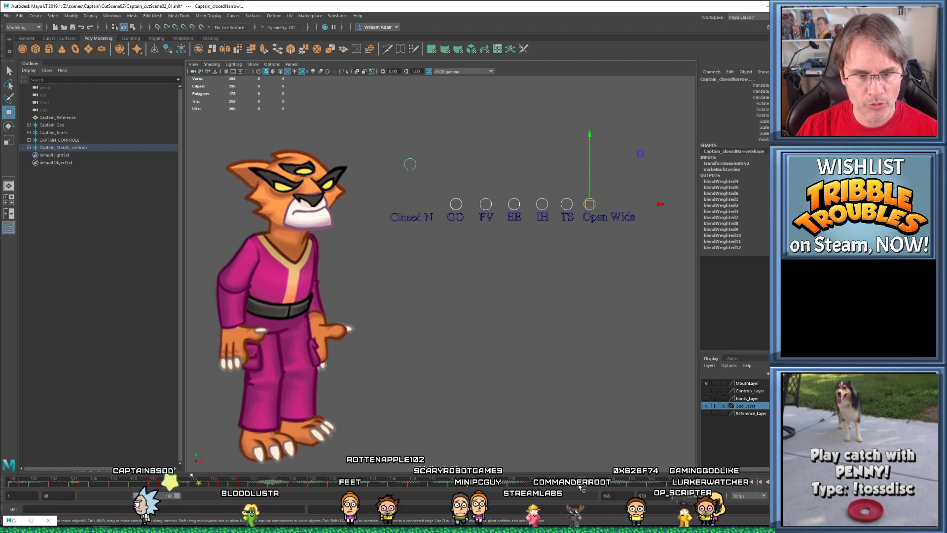
pyautogui.press(',')
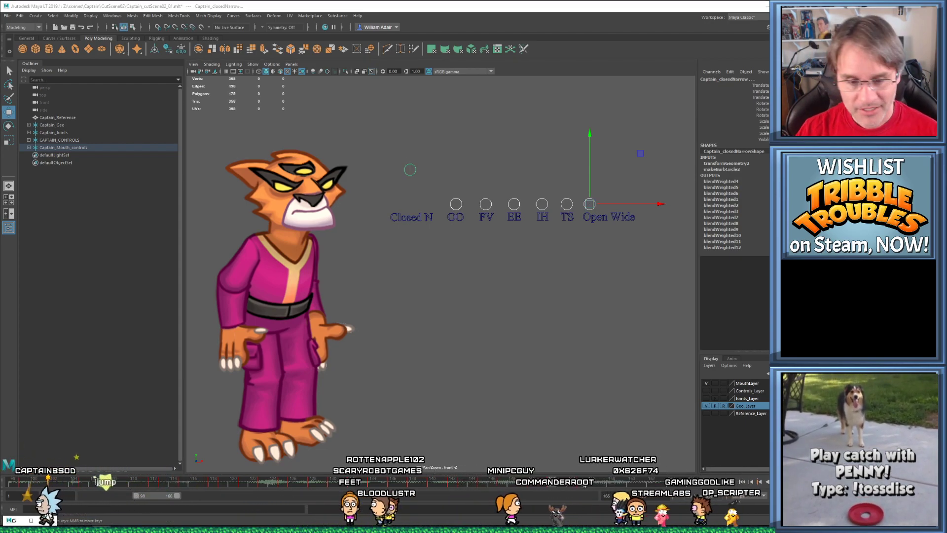
# At frame 157, lower Closed N to about 1.4, raise Open Wide to open the mouth, and key the pose
pyautogui.moveTo(555, 486); pyautogui.dragTo(602, 486)
pyautogui.moveTo(394, 133); pyautogui.dragTo(556, 212)
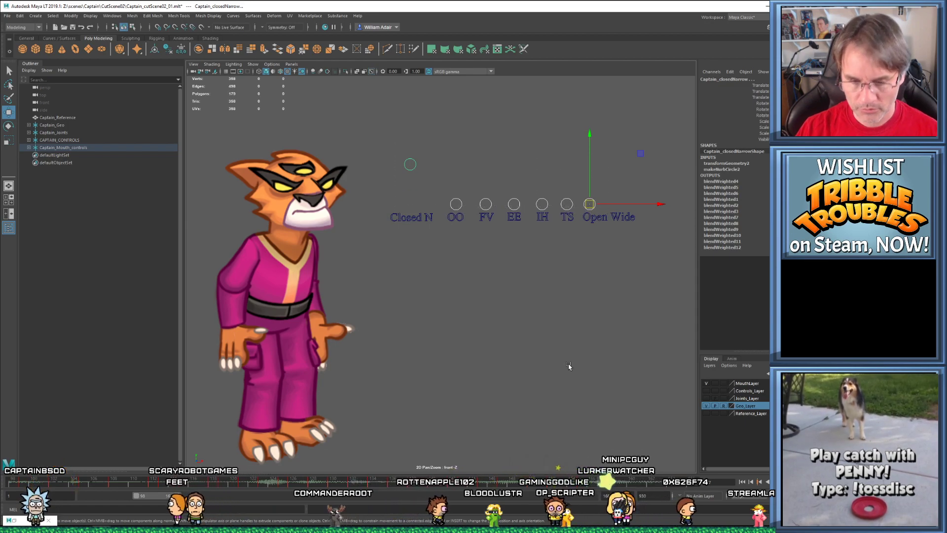
pyautogui.click(410, 164)
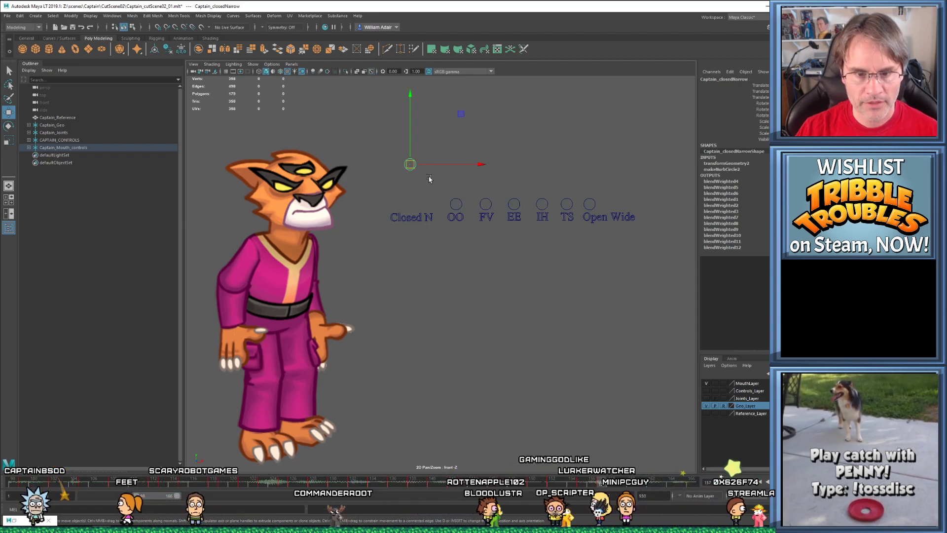
pyautogui.moveTo(412, 165); pyautogui.dragTo(417, 196)
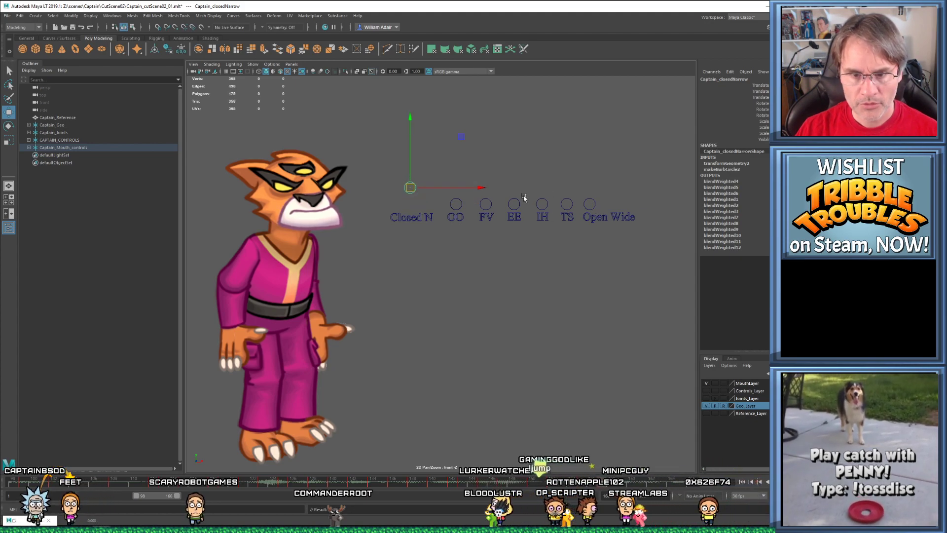
pyautogui.click(590, 204)
pyautogui.moveTo(591, 204); pyautogui.dragTo(599, 179)
pyautogui.press('s')
pyautogui.press('.')
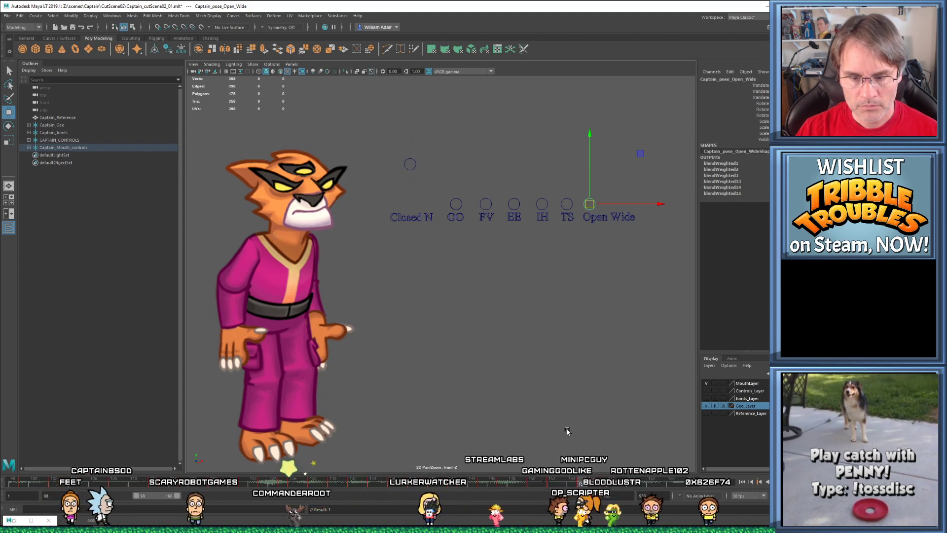
# Play back and scrub the lip sync from about frame 142 to check the closed pose and the mouth opening after it
pyautogui.hotkey('alt', 'v')
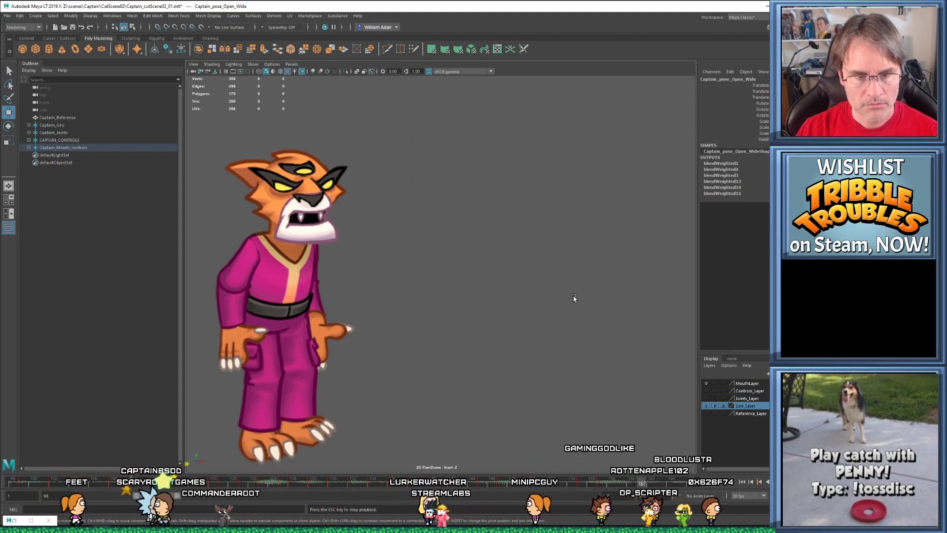
pyautogui.hotkey('alt', 'v')
pyautogui.moveTo(567, 483); pyautogui.dragTo(551, 485)
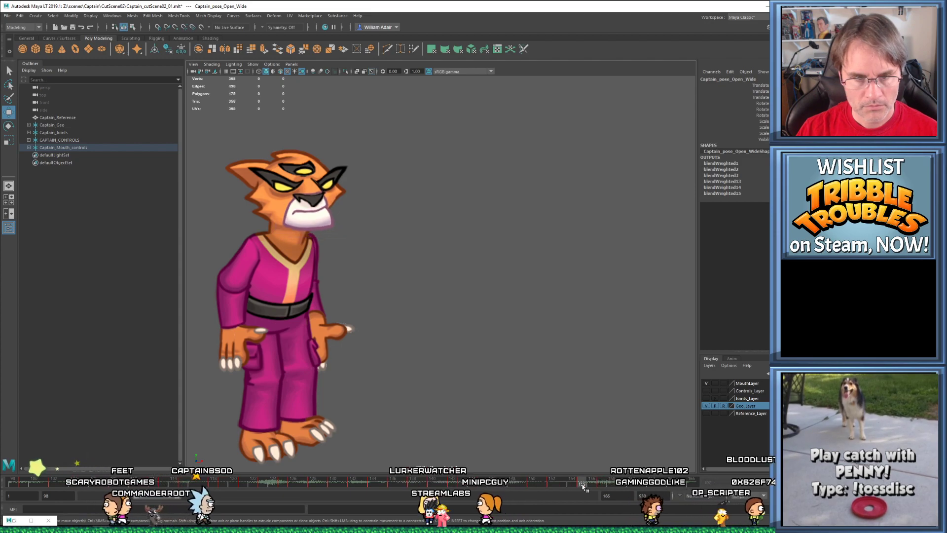
pyautogui.press(',')
pyautogui.press(',')
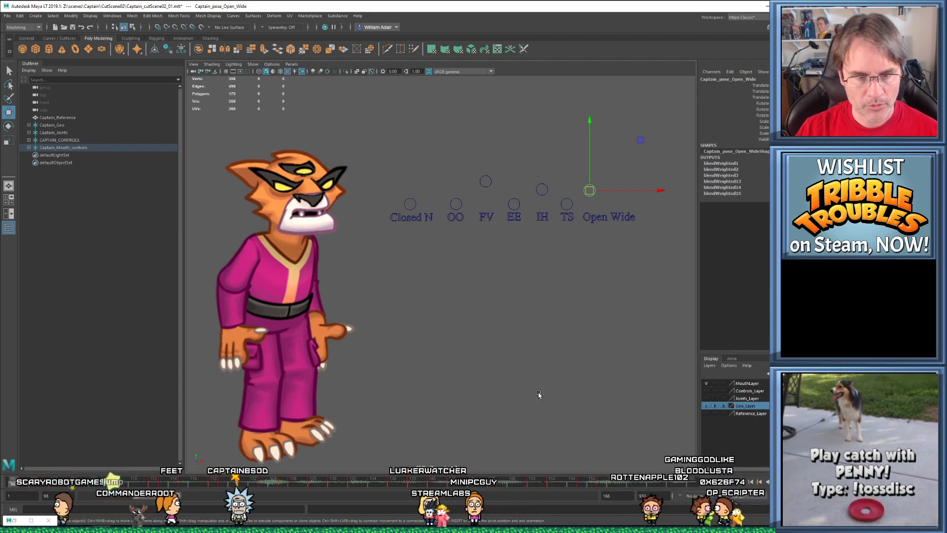
pyautogui.click(450, 481)
pyautogui.hotkey('alt', 'v')
pyautogui.hotkey('alt', 'v')
pyautogui.click(511, 481)
pyautogui.moveTo(511, 483); pyautogui.dragTo(581, 483)
# At frame 152, lower Closed N to about 1.6 so the mouth eases into the closed pose at frame 155
pyautogui.press(',')
pyautogui.press(',')
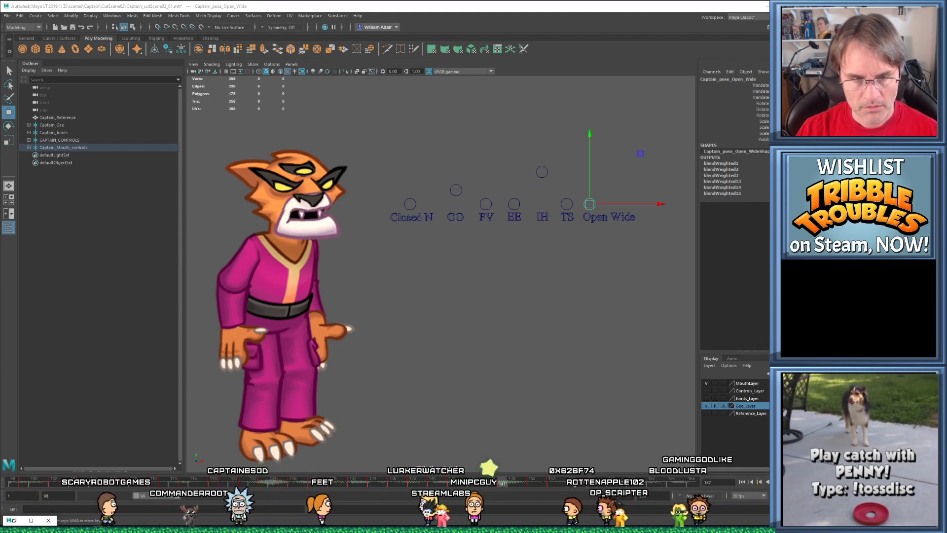
pyautogui.press('.')
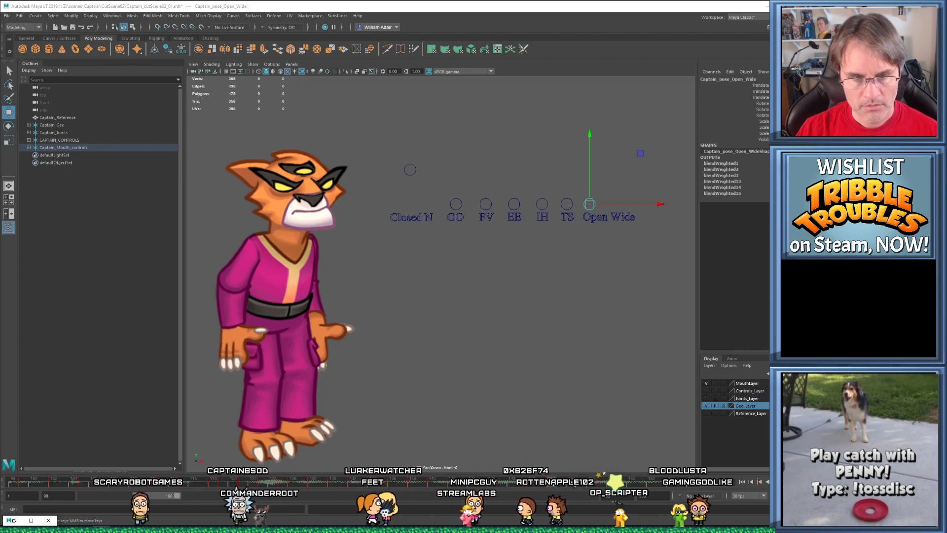
pyautogui.moveTo(394, 153); pyautogui.dragTo(410, 183)
pyautogui.hotkey('ctrl', 'z')
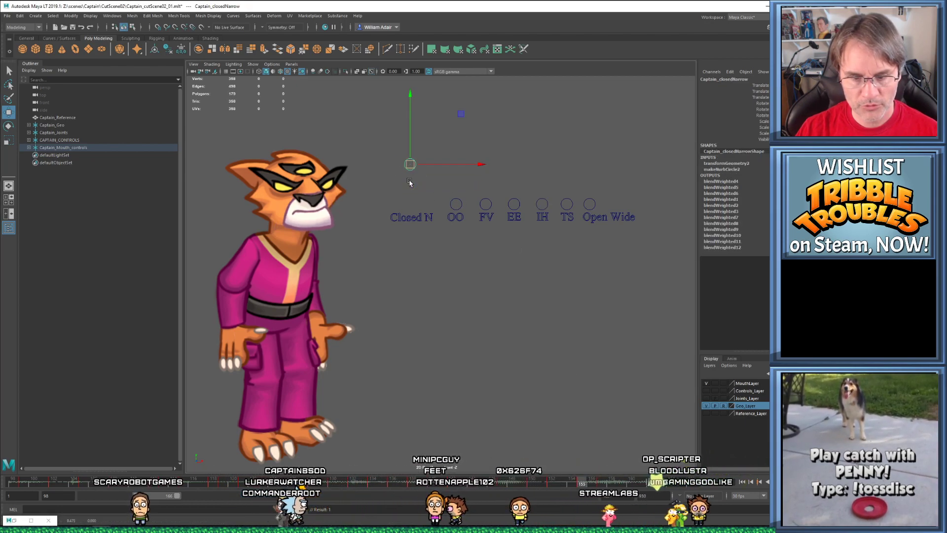
pyautogui.press('.')
# Replay the lip sync from around frame 140 and scrub through frames 142 to 155 to judge the softened mouth closing
pyautogui.moveTo(431, 486); pyautogui.dragTo(425, 486)
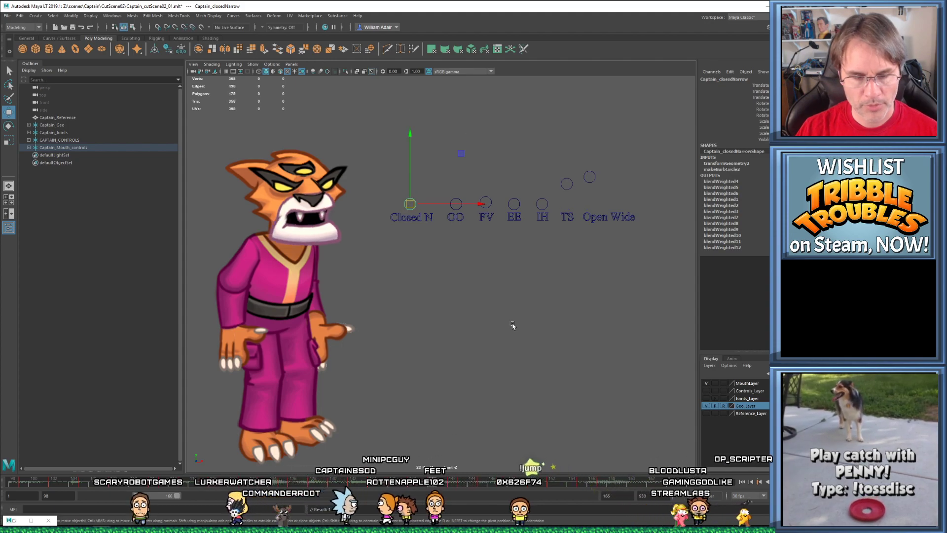
pyautogui.hotkey('alt', 'v')
pyautogui.hotkey('alt', 'v')
pyautogui.hotkey('alt', 'v')
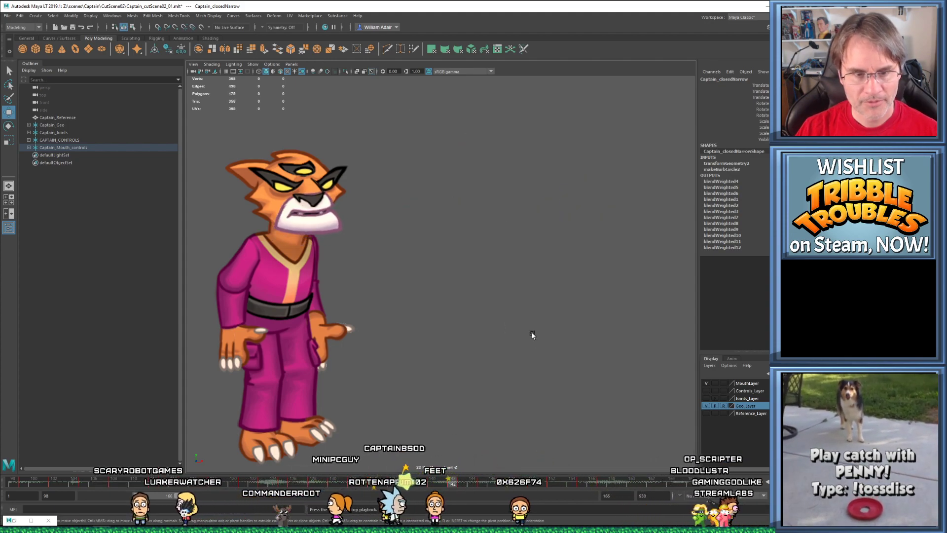
pyautogui.hotkey('alt', 'v')
pyautogui.moveTo(503, 487); pyautogui.dragTo(558, 486)
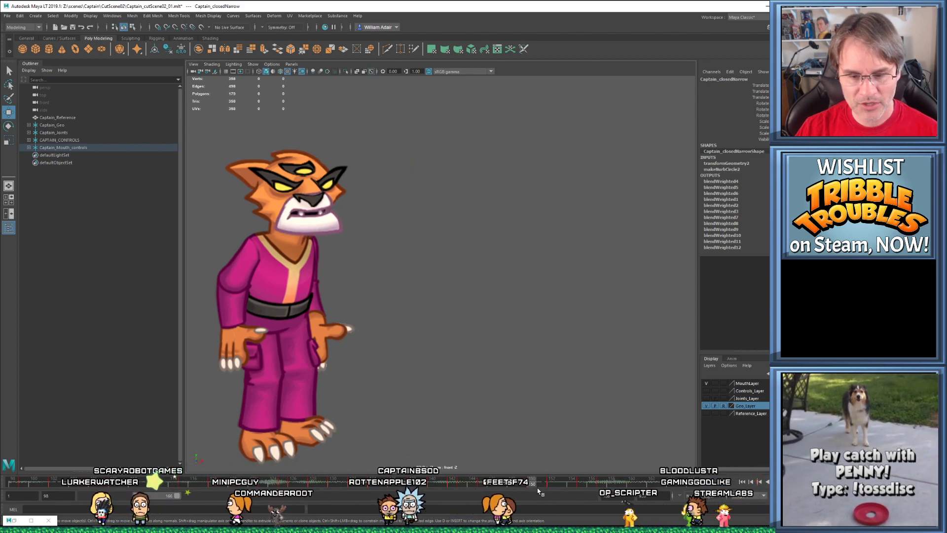
pyautogui.moveTo(579, 488); pyautogui.dragTo(523, 482)
pyautogui.click(450, 482)
pyautogui.hotkey('alt', 'v')
pyautogui.hotkey('alt', 'v')
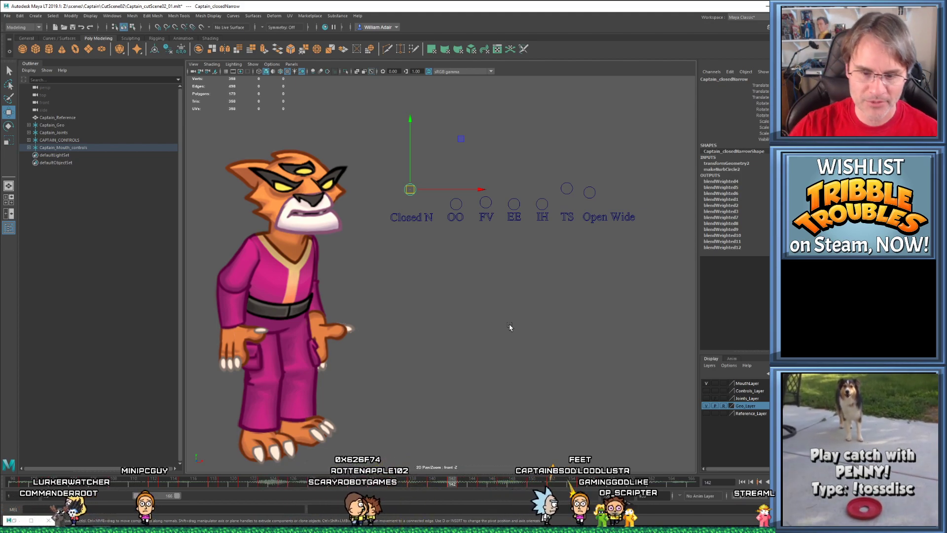
# Examine the Closed N Translate Y keys from frames 152 to 157 in the Graph Editor, and replay the lip sync from frame 138
pyautogui.hotkey('alt', '.')
pyautogui.click(17, 522)
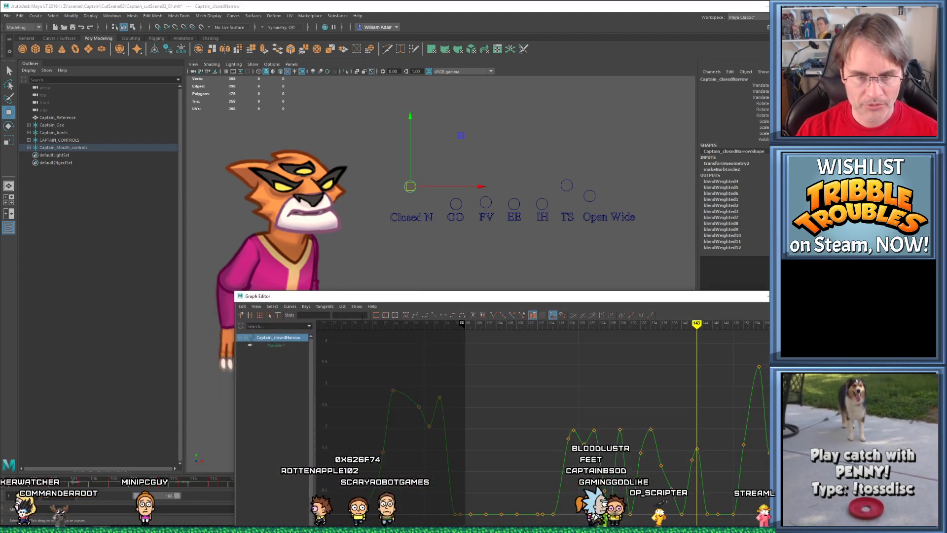
pyautogui.hotkey('alt', 'v')
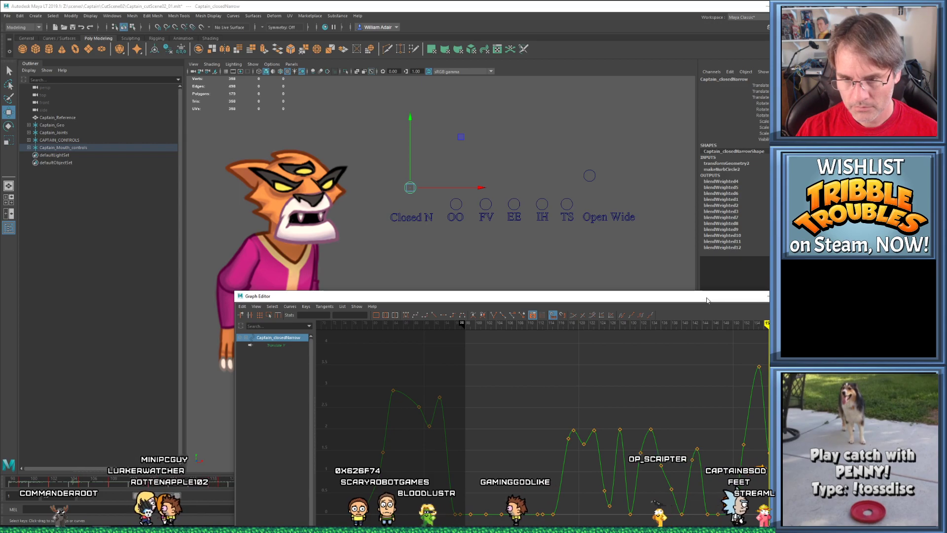
pyautogui.moveTo(707, 301); pyautogui.dragTo(622, 220)
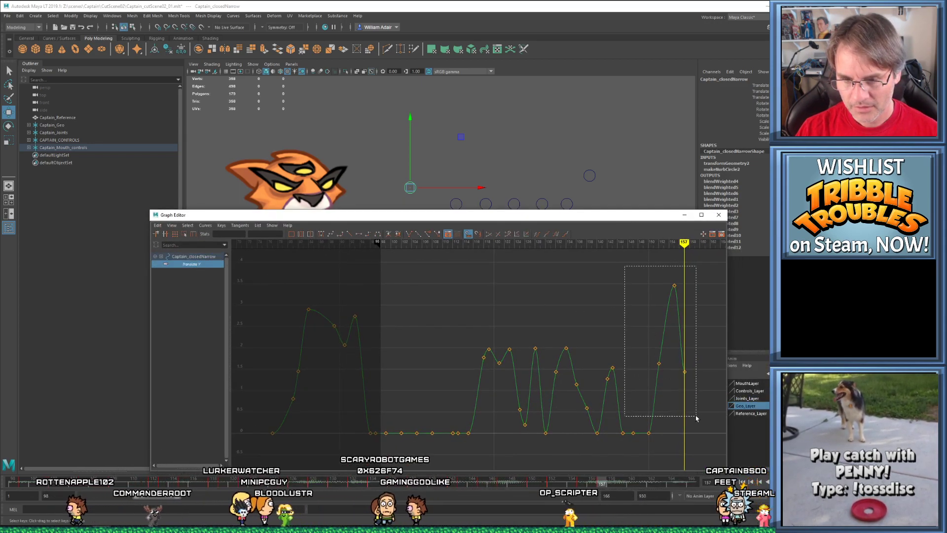
pyautogui.moveTo(697, 419); pyautogui.dragTo(696, 418)
pyautogui.press('f')
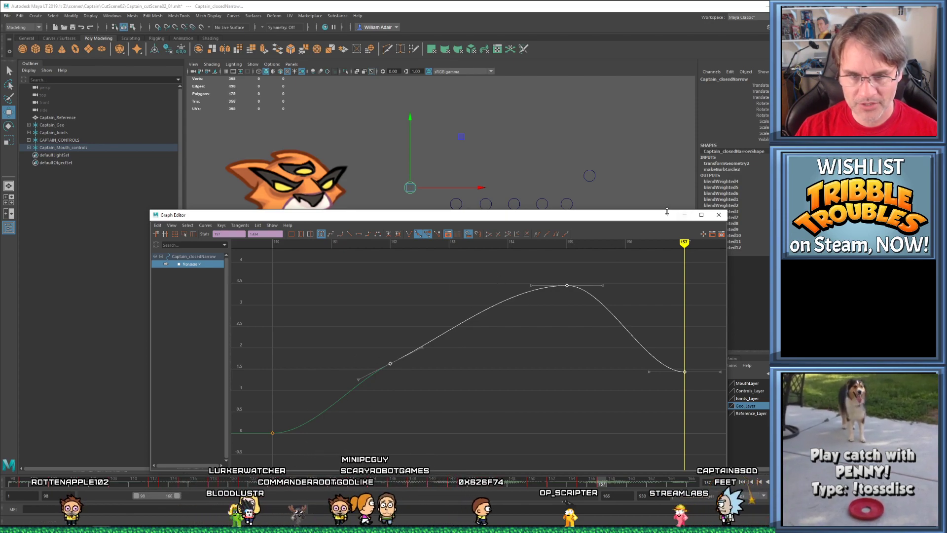
pyautogui.click(684, 215)
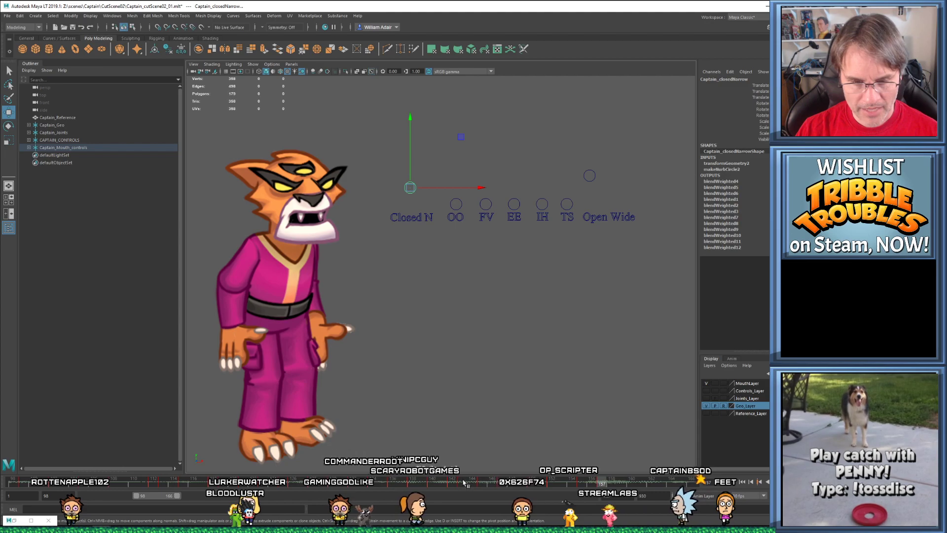
pyautogui.click(416, 481)
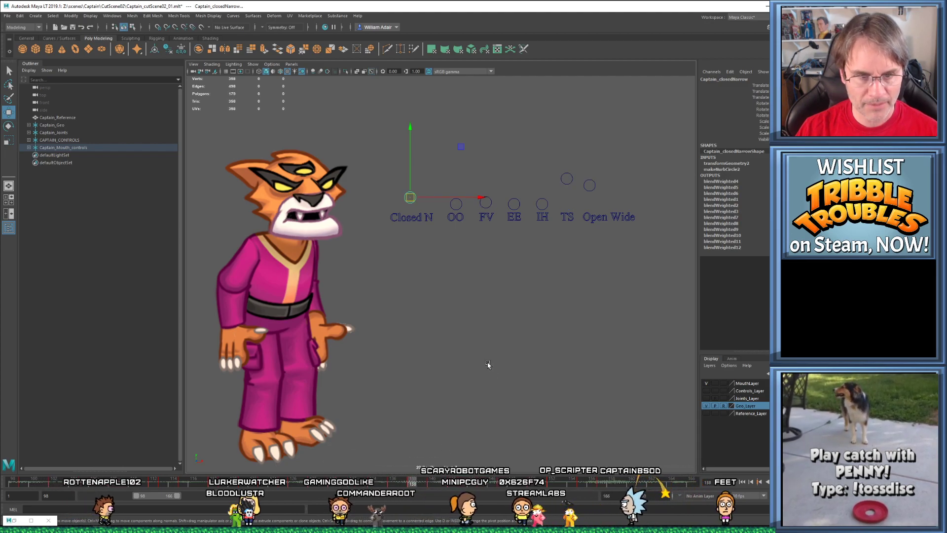
pyautogui.hotkey('alt', 'v')
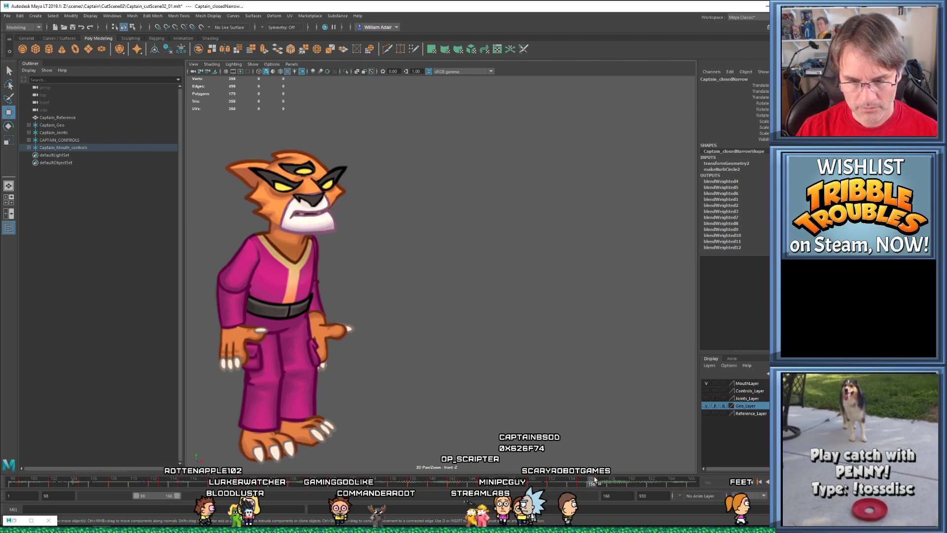
pyautogui.press('Escape')
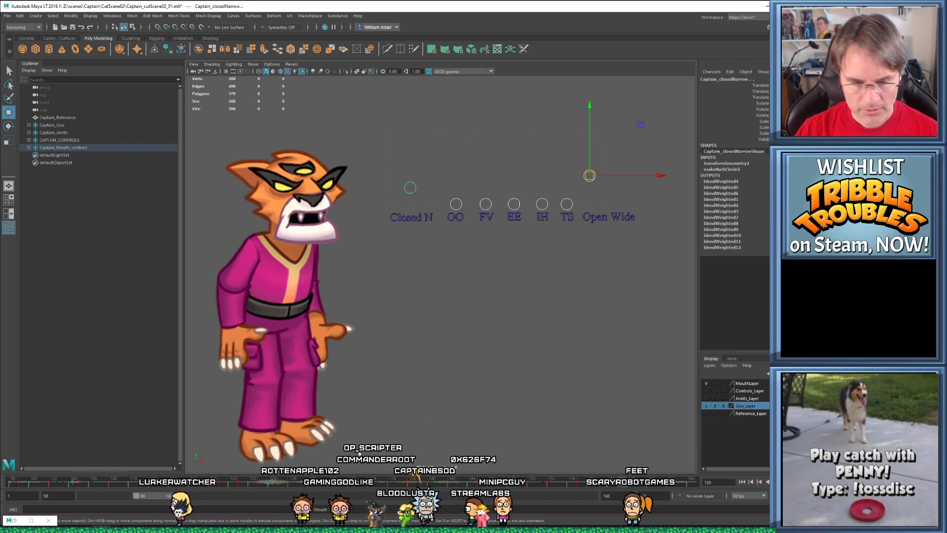
# At frame 159, raise Open Wide further and lower Closed N almost to neutral to open the mouth wider
pyautogui.moveTo(500, 482)
pyautogui.mouseDown()
pyautogui.moveTo(484, 482)
pyautogui.moveTo(501, 482)
pyautogui.mouseUp()
pyautogui.click(560, 157)
pyautogui.moveTo(563, 158); pyautogui.dragTo(593, 166)
pyautogui.moveTo(389, 185); pyautogui.dragTo(411, 201)
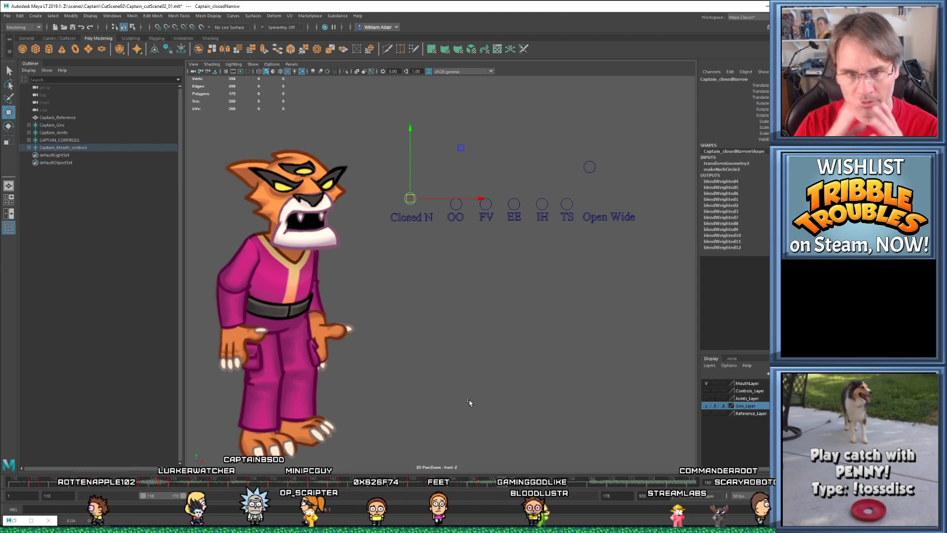
pyautogui.moveTo(434, 481); pyautogui.dragTo(594, 485)
# Carry the pose of all the mouth controls over to frame 161, lower Open Wide slightly there, and return Closed N to neutral
pyautogui.moveTo(444, 478); pyautogui.dragTo(523, 484)
pyautogui.moveTo(397, 139); pyautogui.dragTo(598, 209)
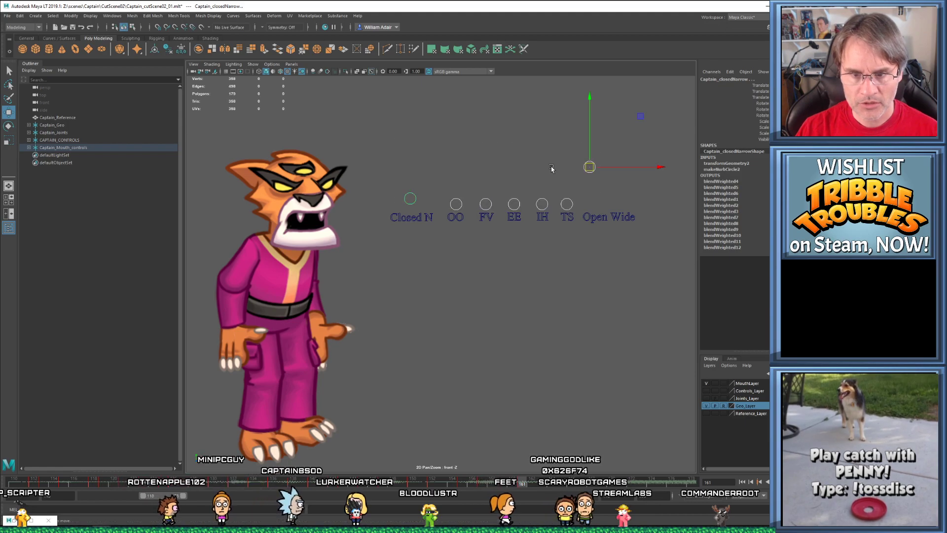
pyautogui.click(589, 170)
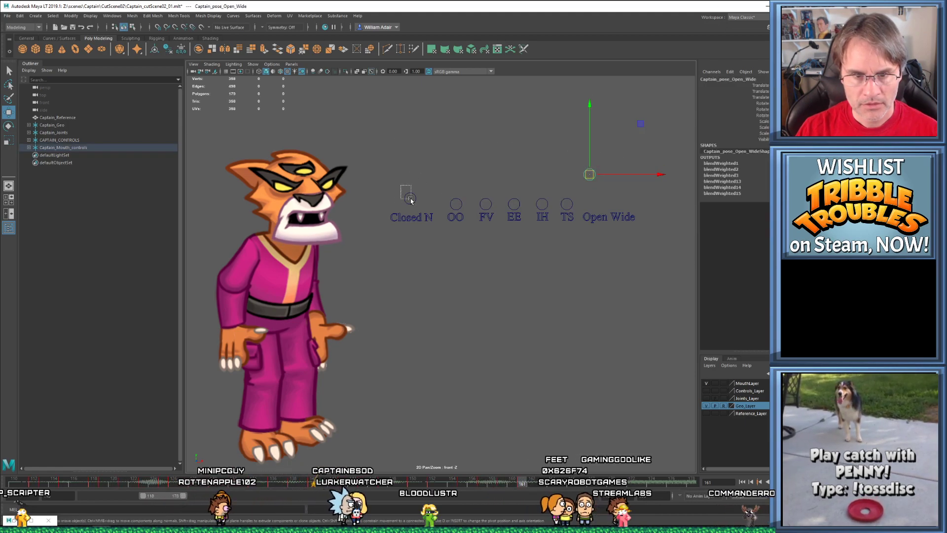
pyautogui.moveTo(407, 196); pyautogui.dragTo(411, 204)
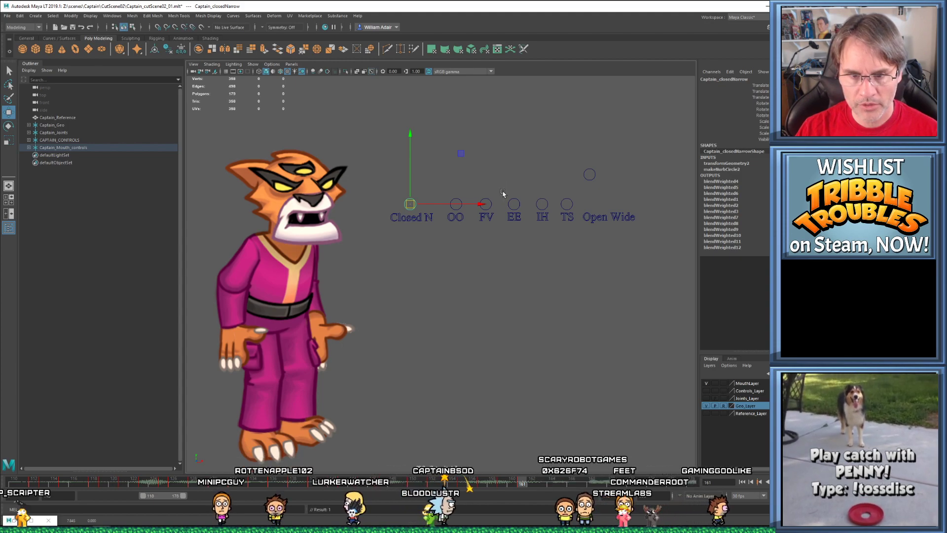
# At frame 161, raise EE, lower Open Wide slightly more, key the pose, and step through the neighbouring keys
pyautogui.moveTo(558, 193)
pyautogui.mouseDown()
pyautogui.moveTo(571, 205)
pyautogui.moveTo(571, 191)
pyautogui.mouseUp()
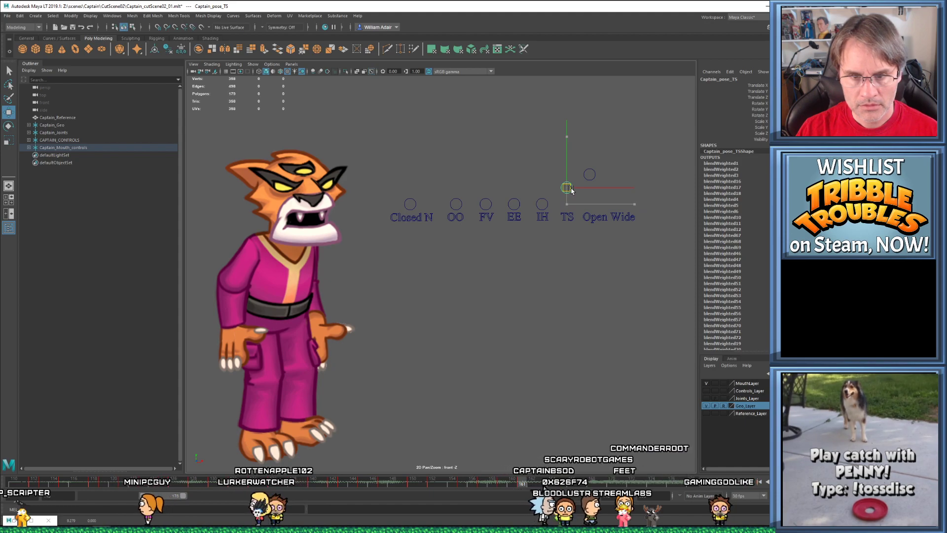
pyautogui.hotkey('ctrl', 'z')
pyautogui.moveTo(505, 194)
pyautogui.mouseDown()
pyautogui.moveTo(521, 206)
pyautogui.moveTo(519, 188)
pyautogui.mouseUp()
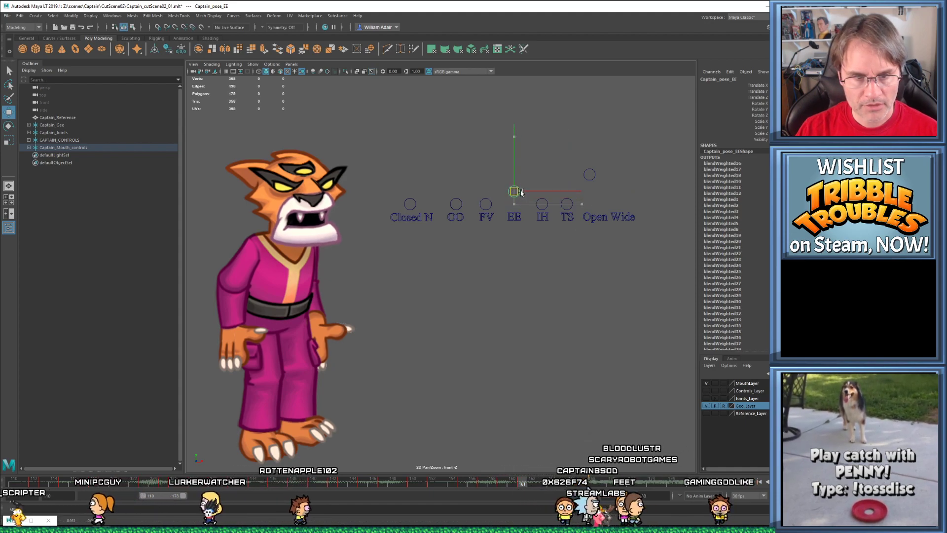
pyautogui.click(579, 174)
pyautogui.moveTo(595, 179)
pyautogui.mouseDown()
pyautogui.moveTo(598, 192)
pyautogui.moveTo(601, 183)
pyautogui.mouseUp()
pyautogui.press(',')
pyautogui.press(',')
pyautogui.press('.')
pyautogui.press('.')
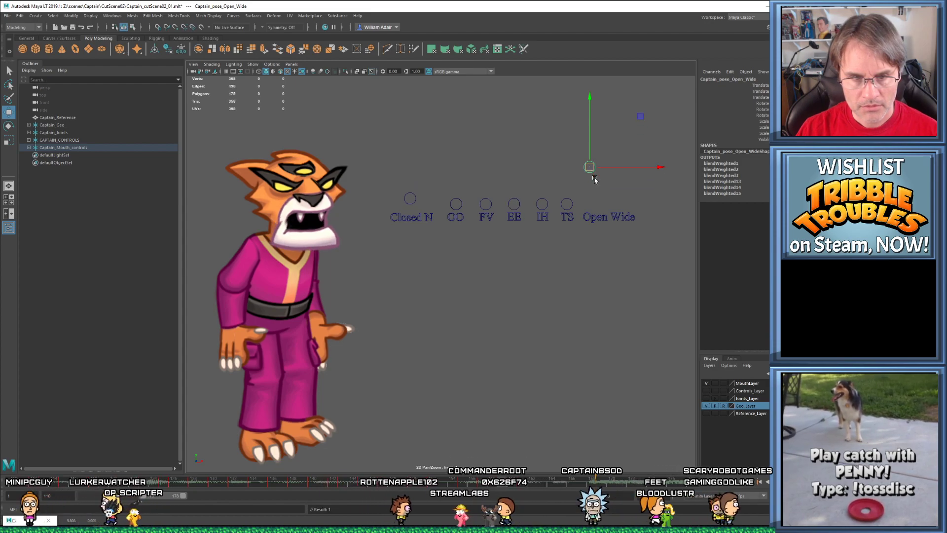
pyautogui.moveTo(487, 487); pyautogui.dragTo(521, 483)
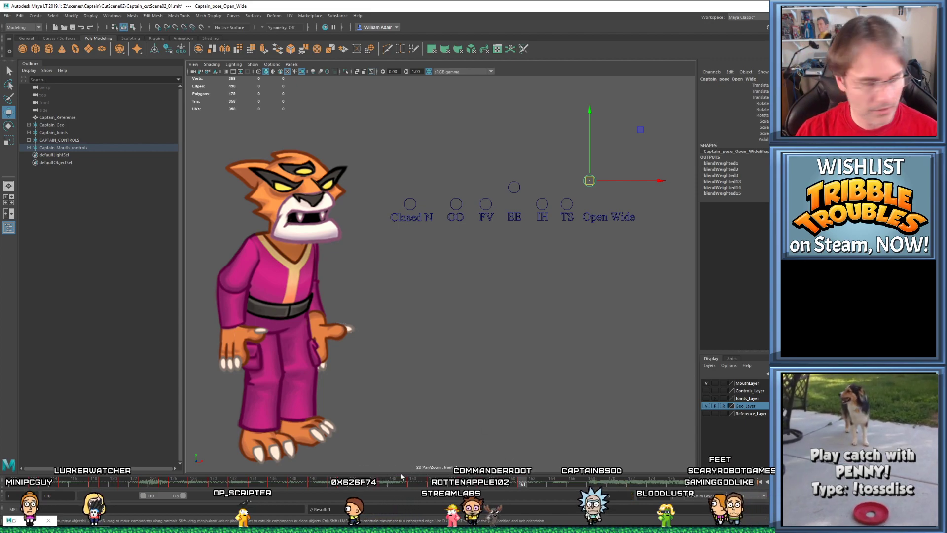
# Select all the mouth controls and review the mouth motion across the frames around 161
pyautogui.moveTo(521, 483); pyautogui.dragTo(501, 486)
pyautogui.moveTo(398, 169); pyautogui.dragTo(607, 204)
pyautogui.keyDown('shift'); pyautogui.moveTo(493, 486); pyautogui.dragTo(582, 487); pyautogui.keyUp('shift')
pyautogui.click(583, 487)
pyautogui.click(513, 487)
pyautogui.moveTo(391, 157); pyautogui.dragTo(614, 211)
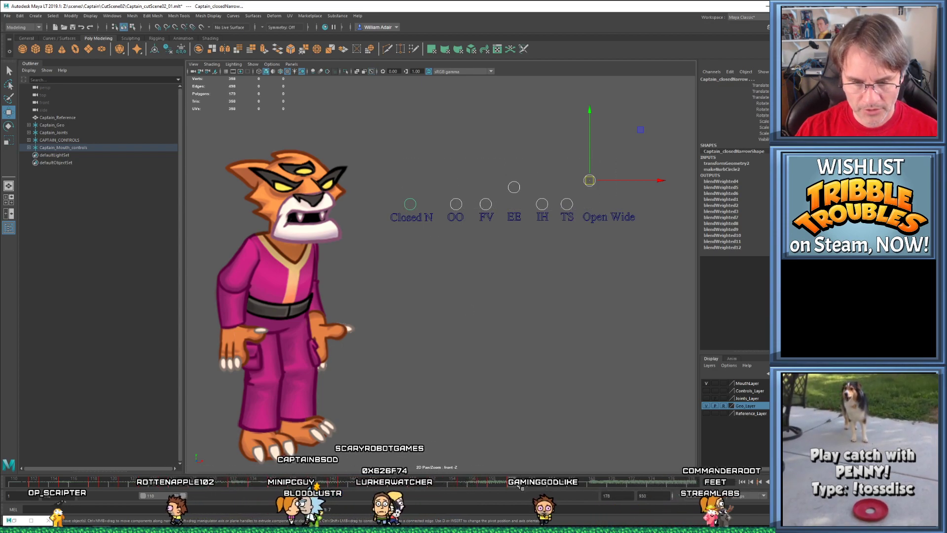
pyautogui.moveTo(479, 488); pyautogui.dragTo(511, 483)
pyautogui.press('.')
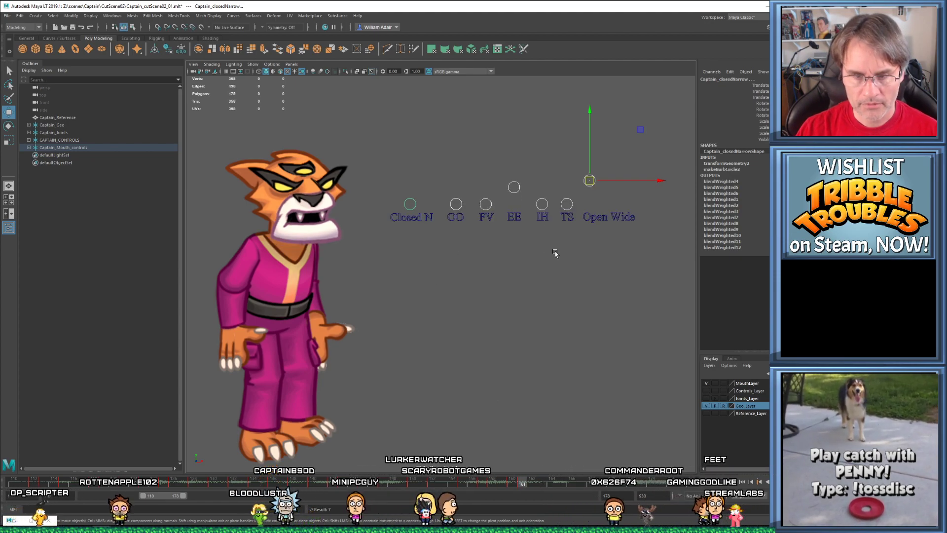
# At frame 161, lower Open Wide slightly, key it, and step back and forth through the neighbouring keys
pyautogui.click(590, 184)
pyautogui.moveTo(590, 187); pyautogui.dragTo(589, 186)
pyautogui.press('s')
pyautogui.press(',')
pyautogui.press(',')
pyautogui.press('.')
pyautogui.press('.')
pyautogui.press(',')
pyautogui.press(',')
pyautogui.press('.')
pyautogui.press('.')
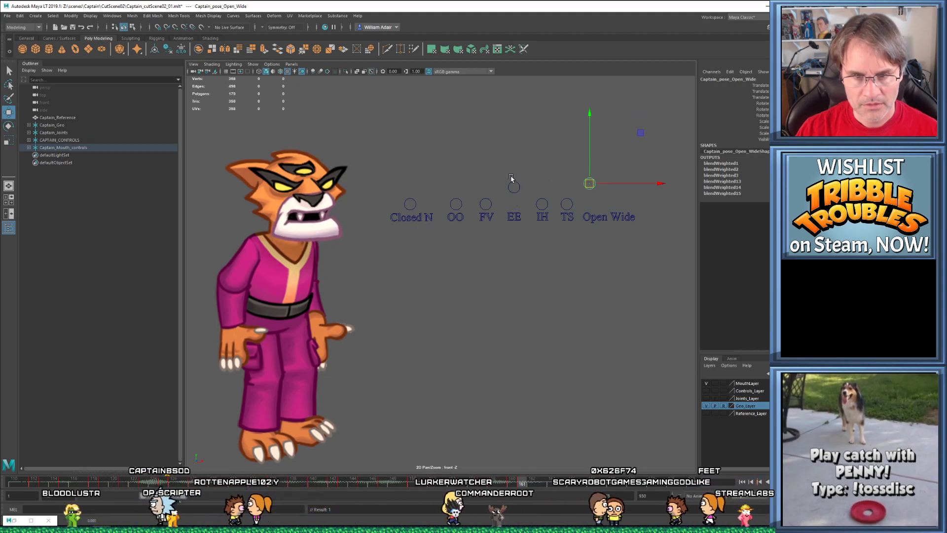
# Raise EE slightly at frame 161 and compare the pose with the neighbouring keys
pyautogui.click(513, 186)
pyautogui.press('.')
pyautogui.press('.')
pyautogui.press(',')
pyautogui.press(',')
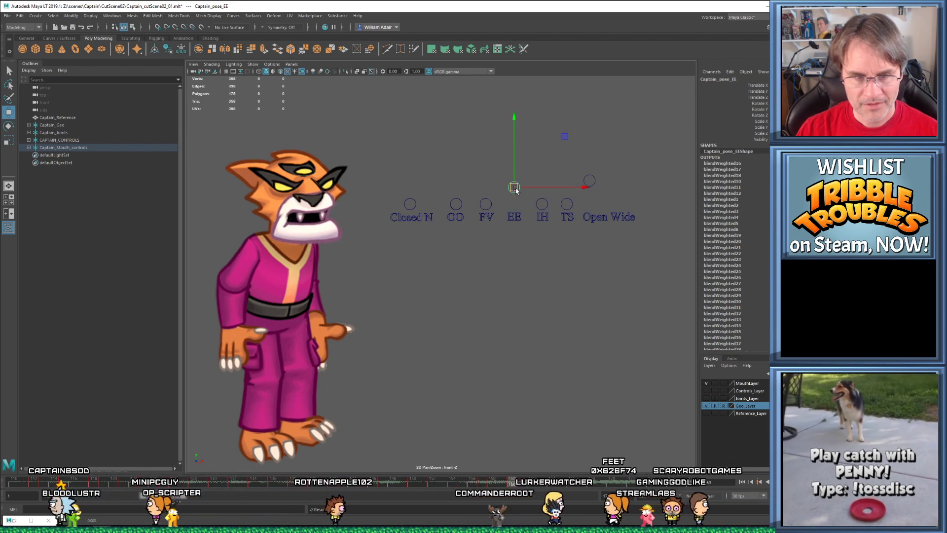
# Carry the pose of all the mouth controls over to frame 163 and raise Open Wide there
pyautogui.moveTo(460, 485); pyautogui.dragTo(504, 485)
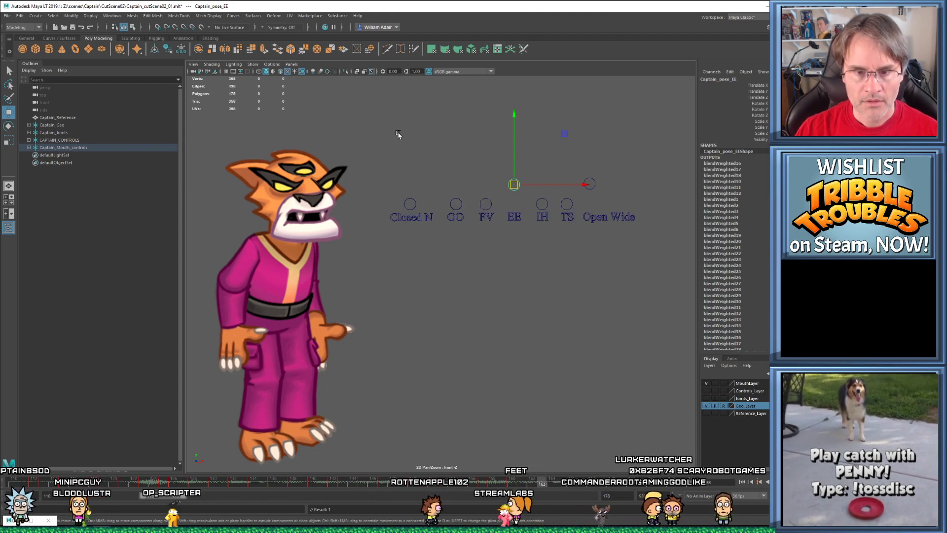
pyautogui.moveTo(597, 209); pyautogui.dragTo(588, 204)
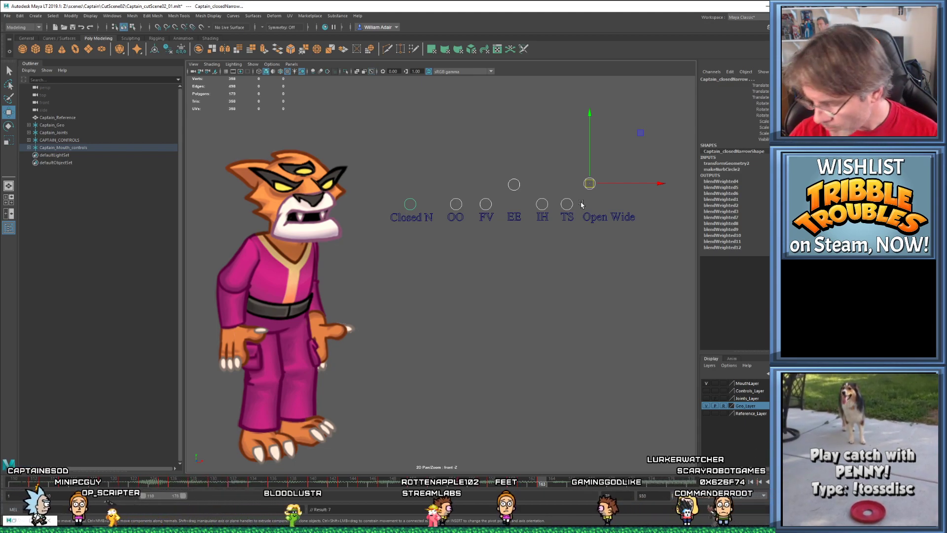
pyautogui.moveTo(509, 486); pyautogui.dragTo(521, 487)
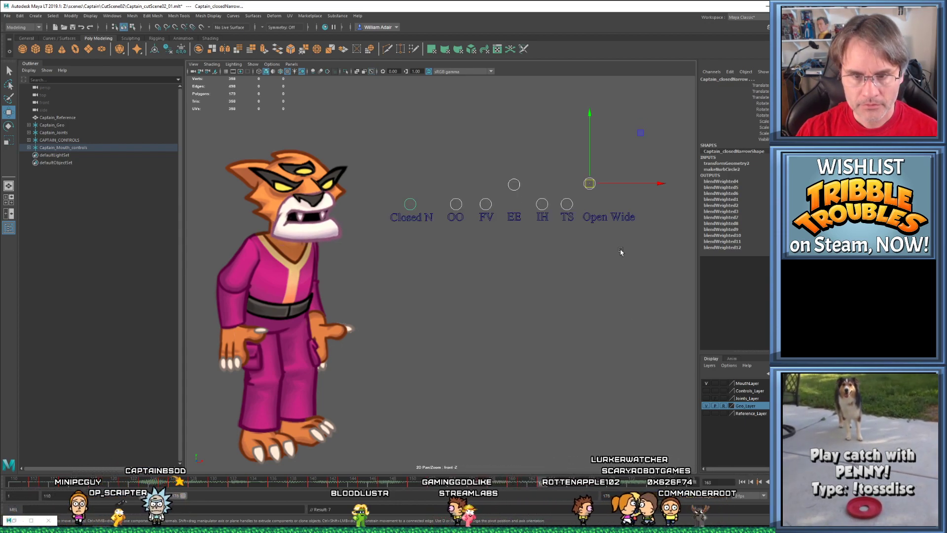
pyautogui.click(527, 136)
pyautogui.moveTo(572, 167); pyautogui.dragTo(593, 173)
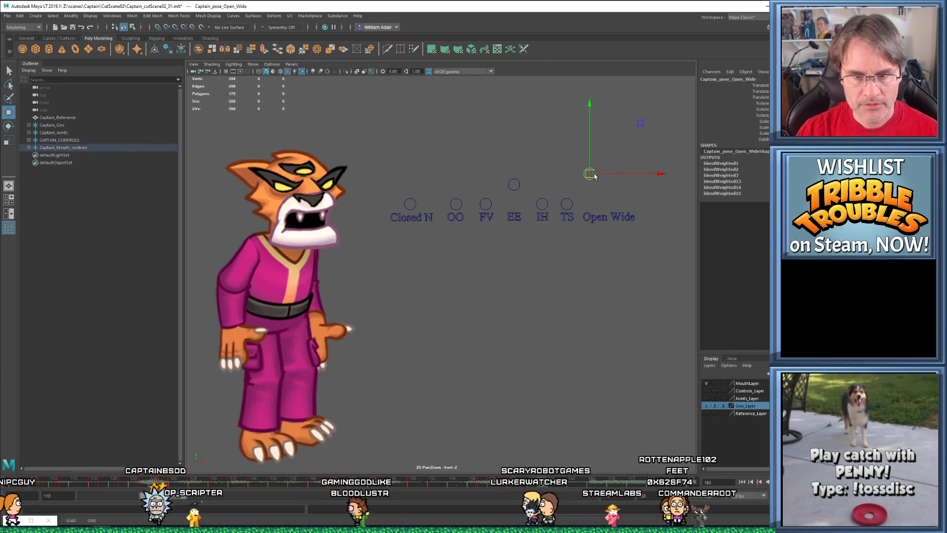
# Try a higher EE pose at frame 163, replay the lip sync, and undo the EE change
pyautogui.moveTo(528, 201); pyautogui.dragTo(517, 179)
pyautogui.press('s')
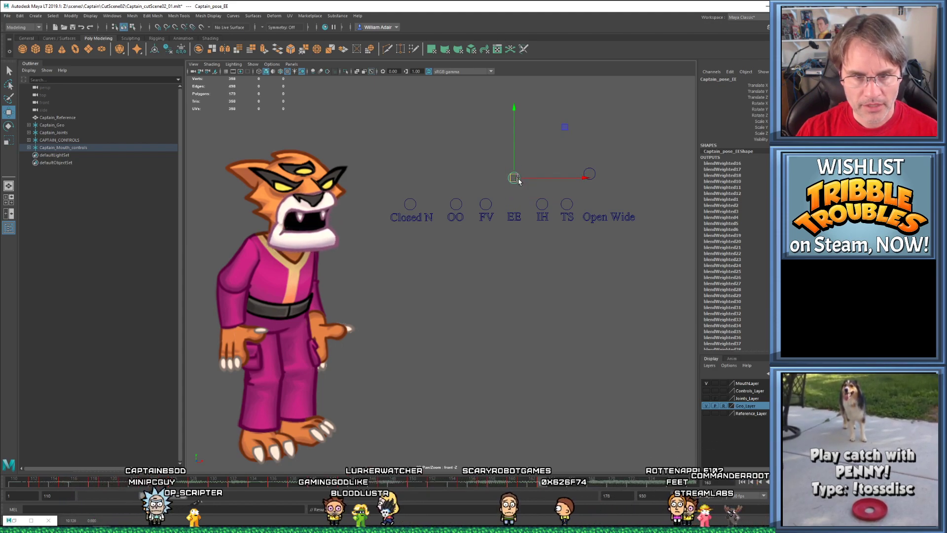
pyautogui.hotkey('alt', 'v')
pyautogui.hotkey('alt', 'v')
pyautogui.hotkey('alt', 'v')
pyautogui.hotkey('alt', 'v')
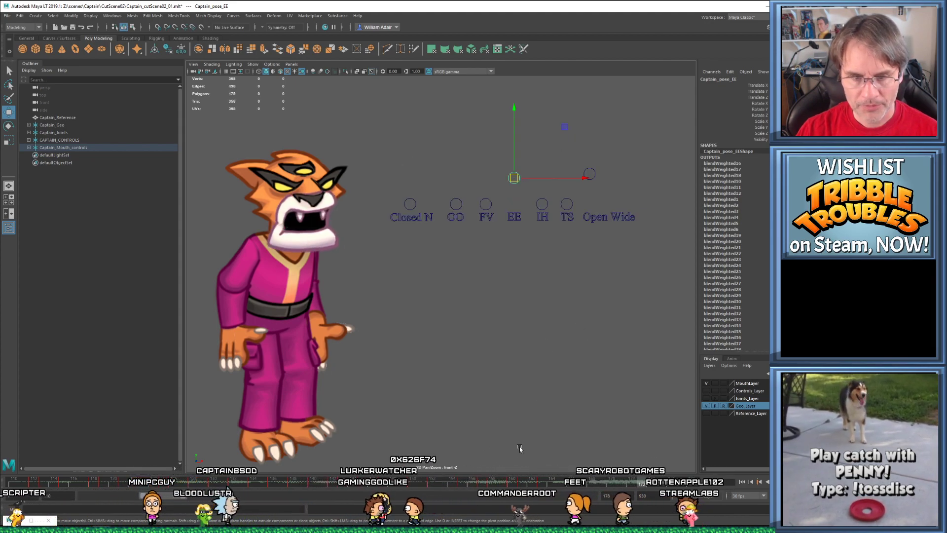
pyautogui.hotkey('ctrl', 'z')
pyautogui.hotkey('alt', 'v')
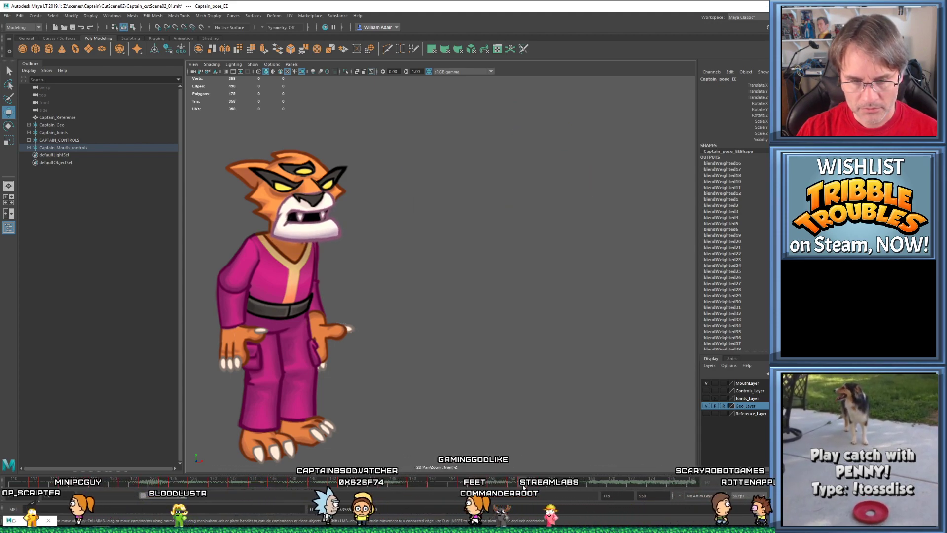
pyautogui.hotkey('alt', 'v')
# At frame 163, return EE to neutral, raise TS instead, and compare the pose with the preceding keys
pyautogui.moveTo(515, 191); pyautogui.dragTo(517, 202)
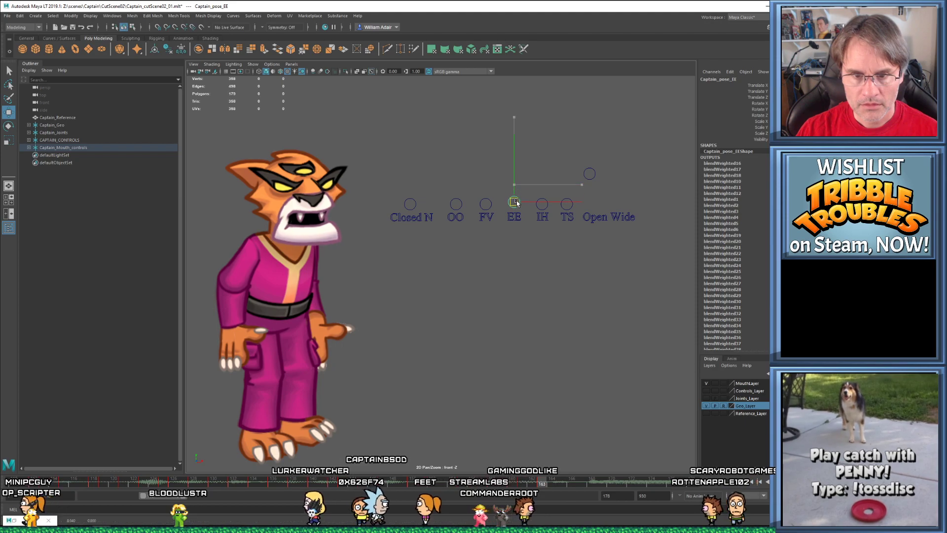
pyautogui.click(542, 204)
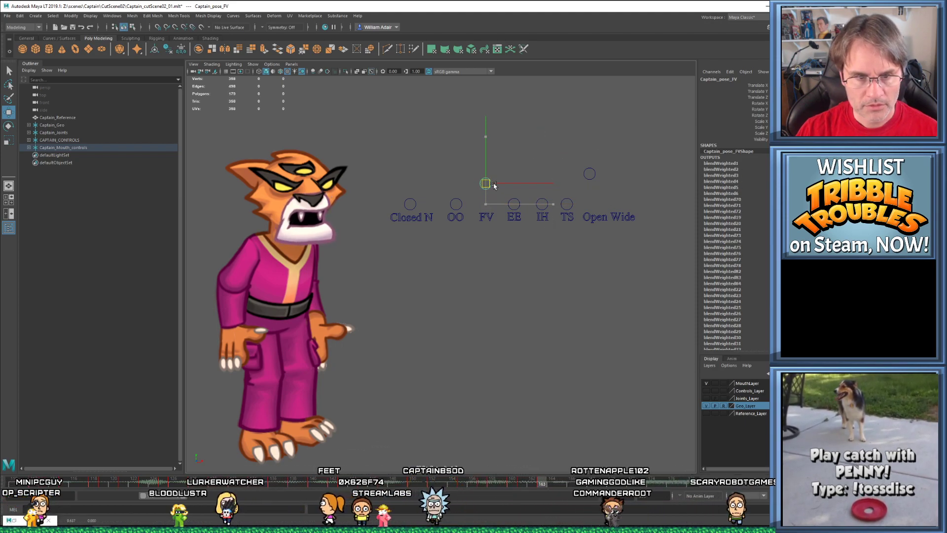
pyautogui.moveTo(567, 201); pyautogui.dragTo(570, 180)
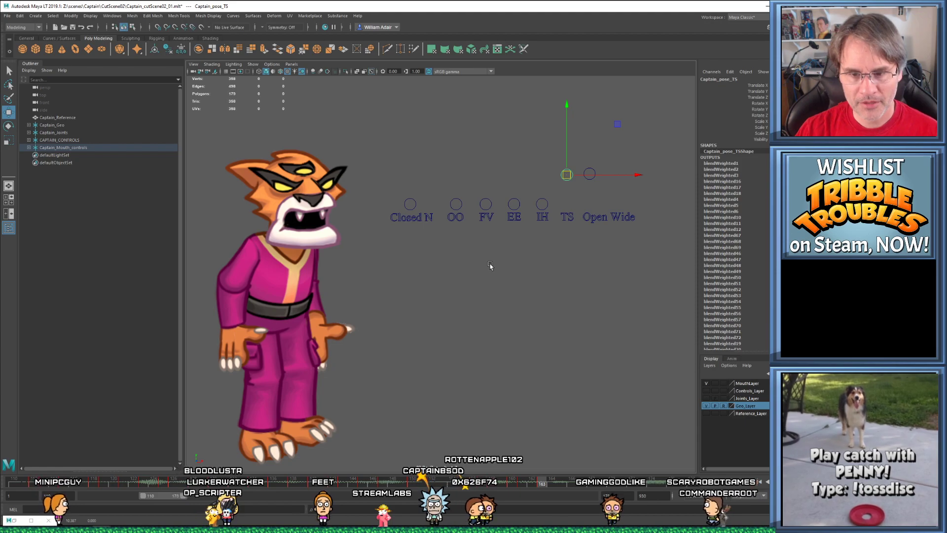
pyautogui.press(',')
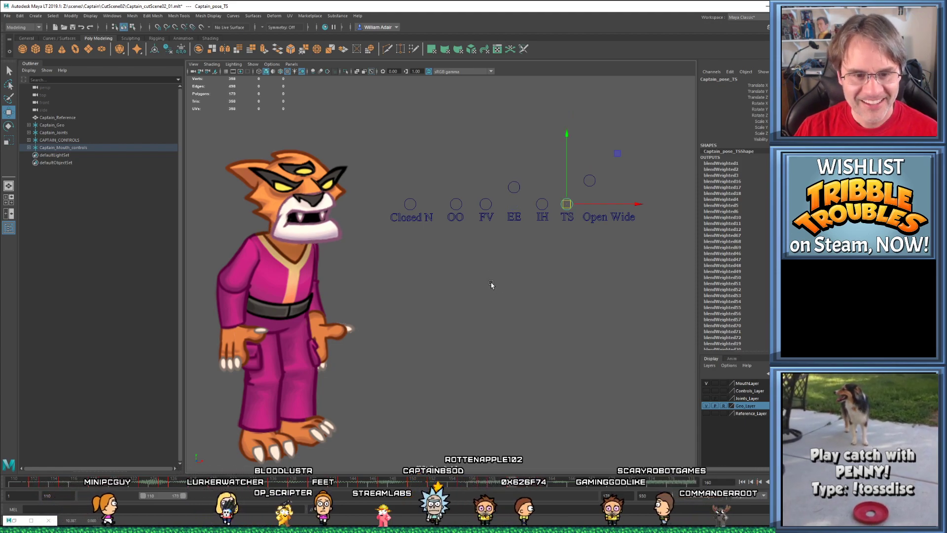
pyautogui.press(',')
pyautogui.moveTo(485, 483); pyautogui.dragTo(542, 499)
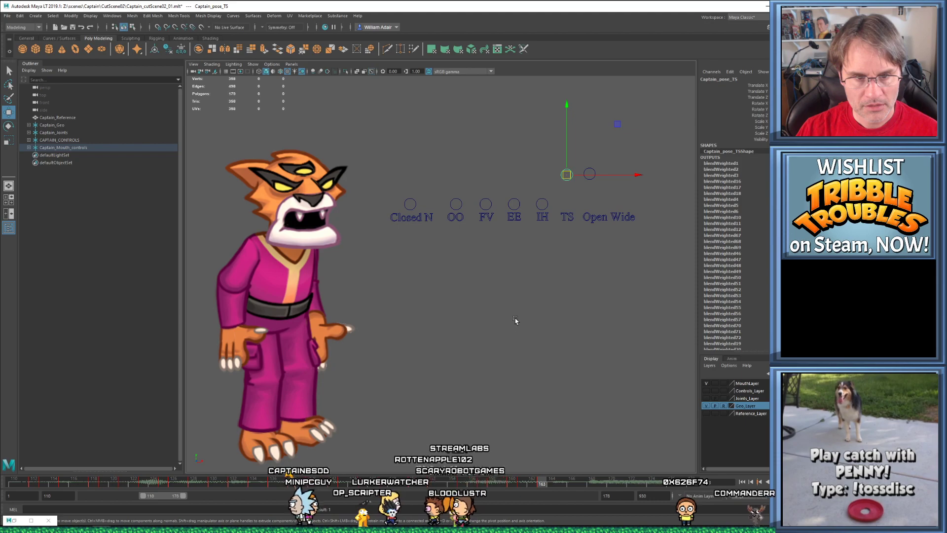
# Lower Open Wide slightly at frame 163 to reduce the mouth opening
pyautogui.click(590, 174)
pyautogui.moveTo(589, 174); pyautogui.dragTo(591, 185)
pyautogui.press('.')
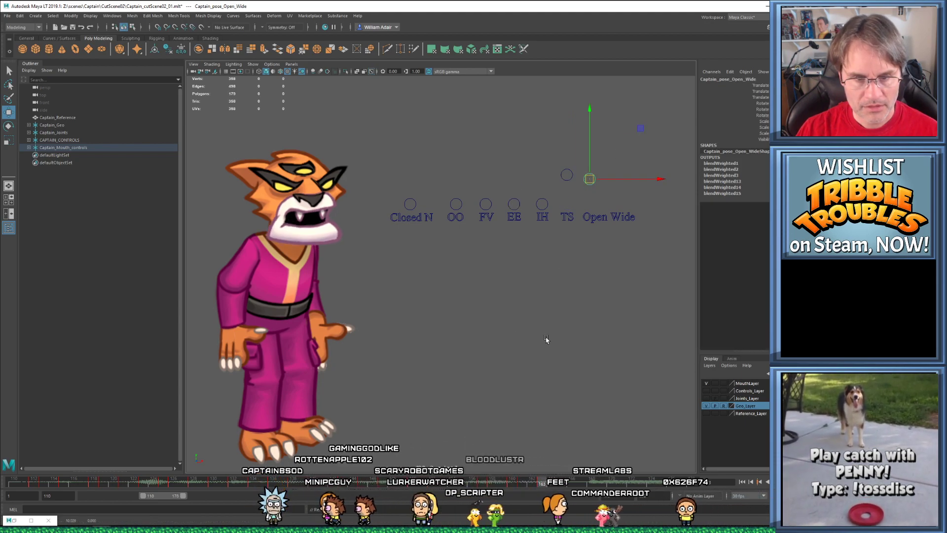
# Carry the mouth pose over to frame 165, return Open Wide to neutral, raise TS slightly, and key it
pyautogui.moveTo(545, 485); pyautogui.dragTo(567, 487)
pyautogui.moveTo(587, 206); pyautogui.dragTo(589, 209)
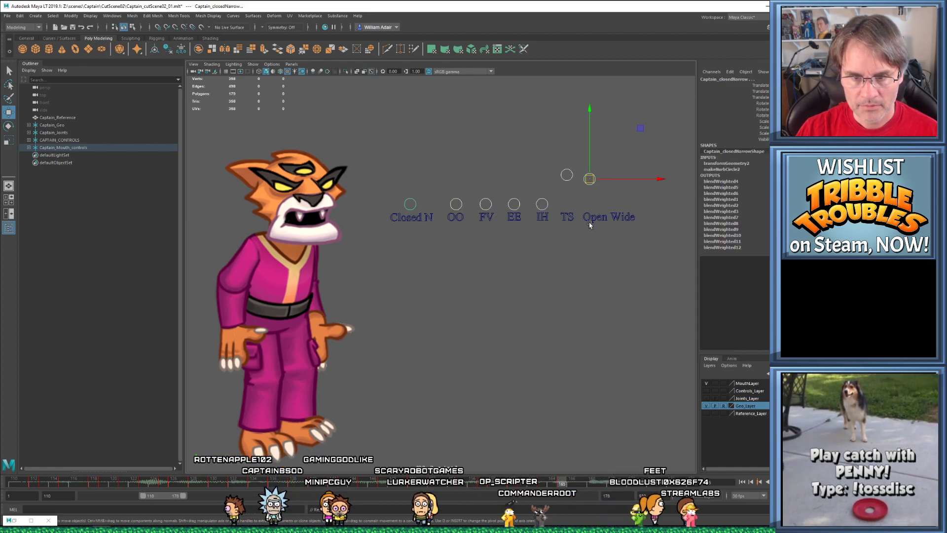
pyautogui.moveTo(581, 144); pyautogui.dragTo(602, 214)
pyautogui.click(586, 181)
pyautogui.click(591, 184)
pyautogui.click(567, 175)
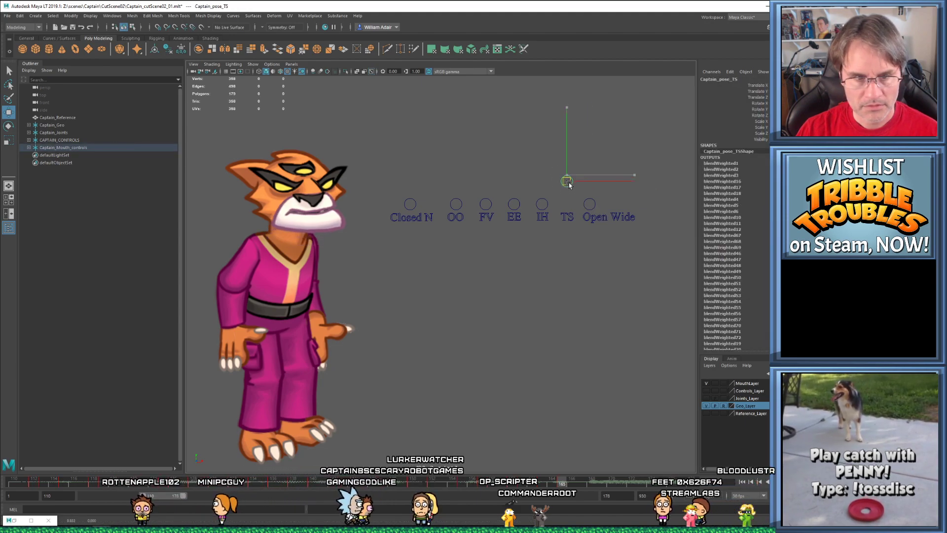
pyautogui.moveTo(572, 174); pyautogui.dragTo(571, 172)
pyautogui.press('s')
pyautogui.press(',')
pyautogui.press('.')
# Key the pose of all the mouth controls at frame 167 and step through the neighbouring keys
pyautogui.moveTo(564, 486); pyautogui.dragTo(582, 487)
pyautogui.moveTo(385, 136); pyautogui.dragTo(615, 214)
pyautogui.press('s')
pyautogui.press(',')
pyautogui.press(',')
pyautogui.press('.')
pyautogui.press('.')
# Lower TS at frame 167 to close the mouth further, key it, and replay the lip sync
pyautogui.click(564, 210)
pyautogui.click(593, 208)
pyautogui.click(571, 172)
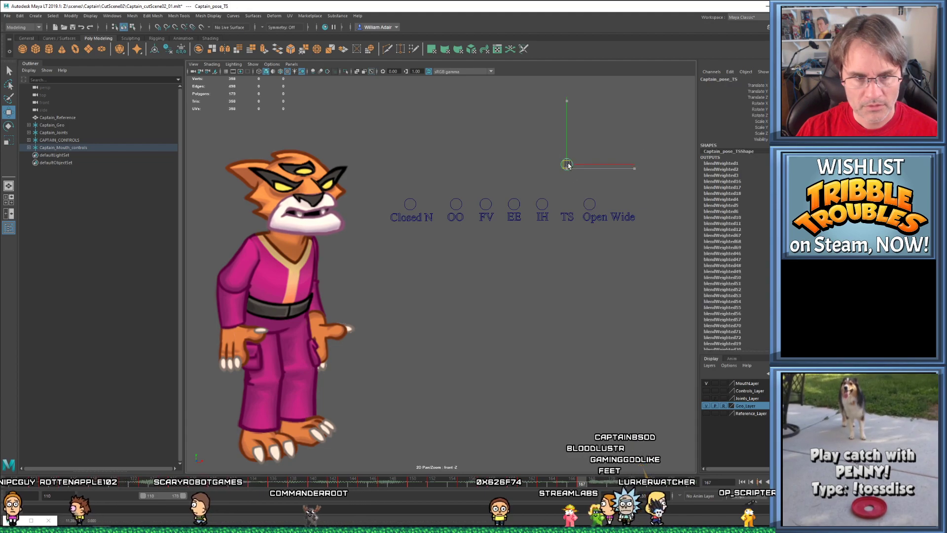
pyautogui.moveTo(571, 170); pyautogui.dragTo(572, 179)
pyautogui.press('s')
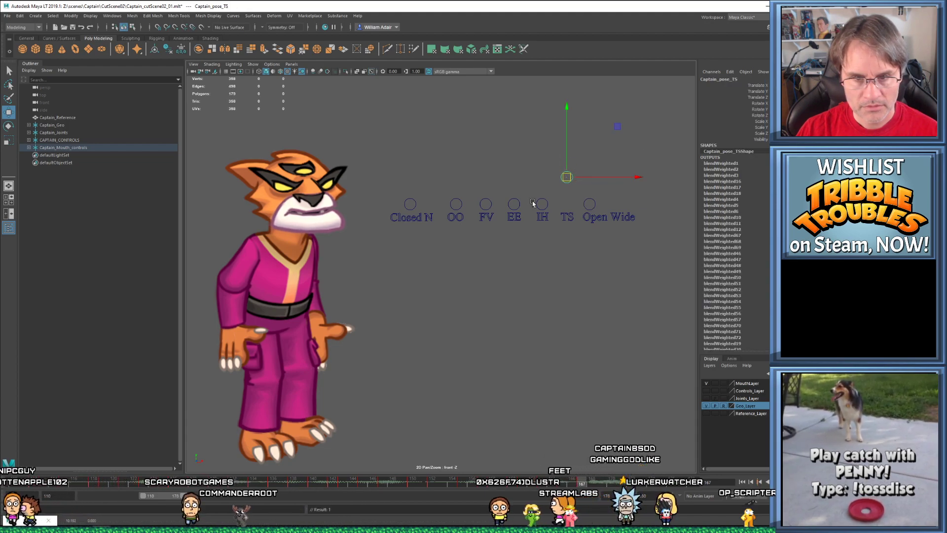
pyautogui.hotkey('alt', 'v')
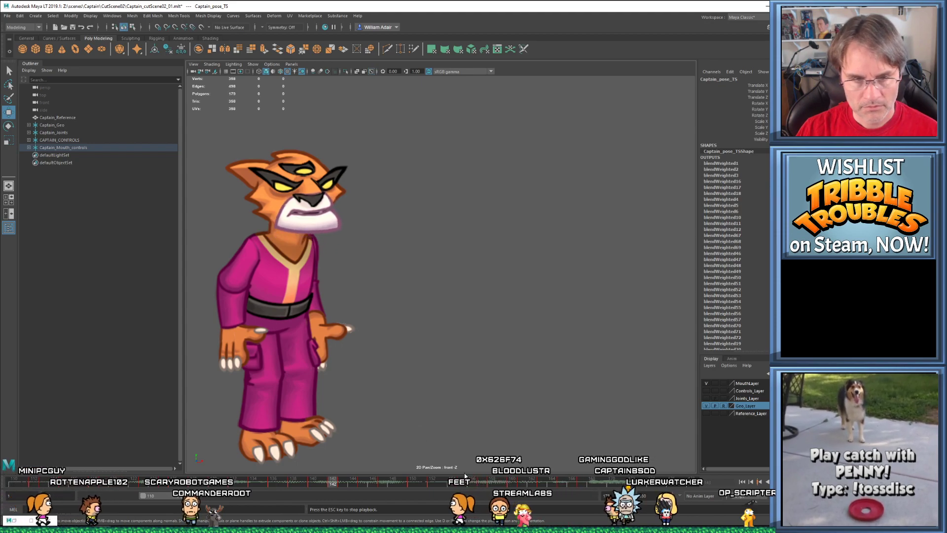
pyautogui.press('Escape')
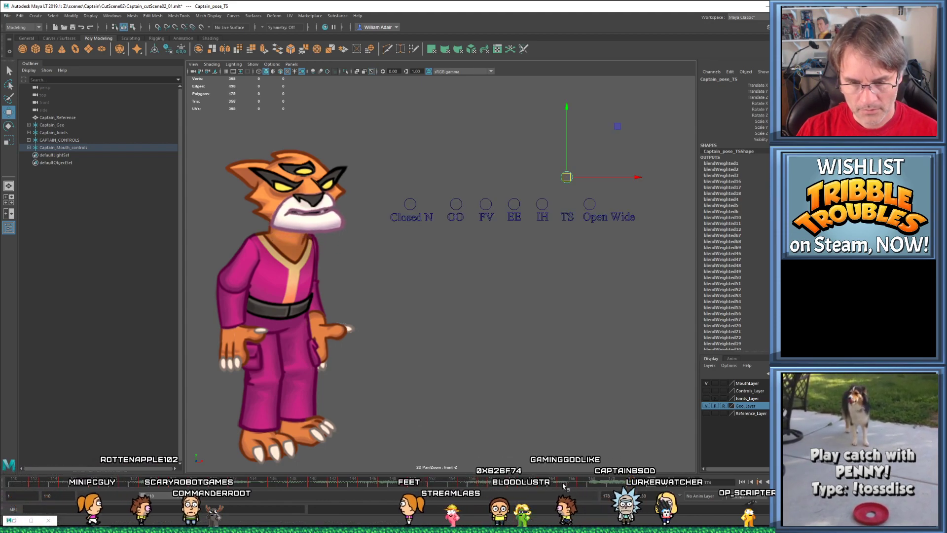
# Carry the mouth pose over to frame 168 and lower TS slightly there
pyautogui.moveTo(405, 141); pyautogui.dragTo(616, 212)
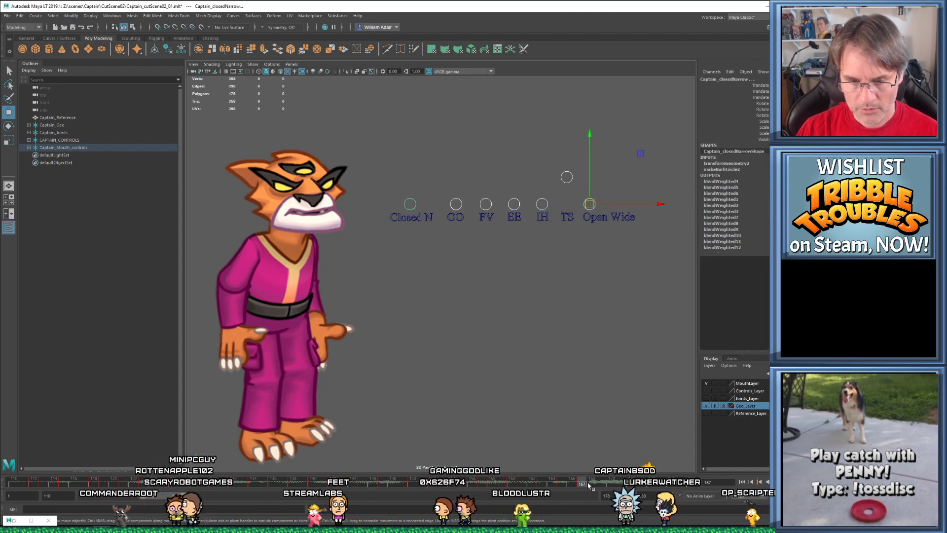
pyautogui.click(567, 177)
pyautogui.press(',')
pyautogui.press('.')
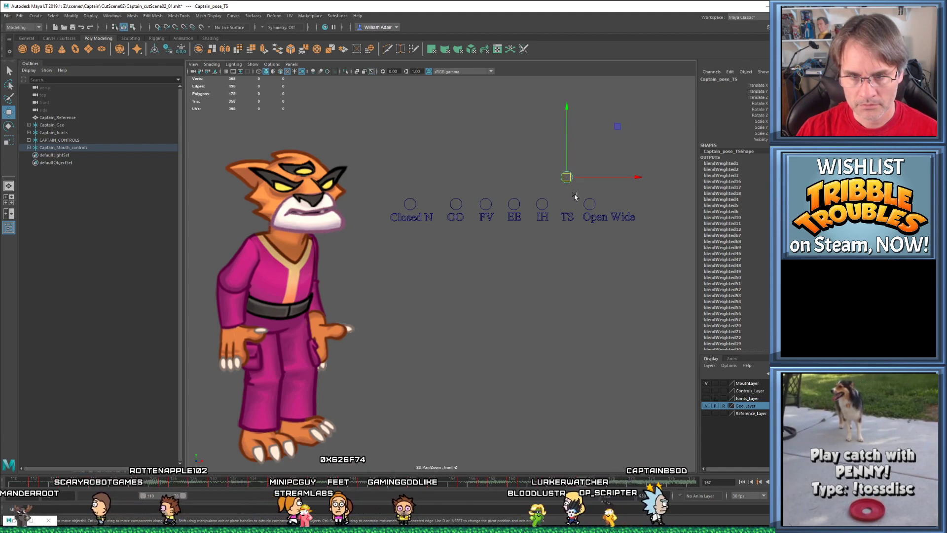
pyautogui.moveTo(567, 178); pyautogui.dragTo(568, 181)
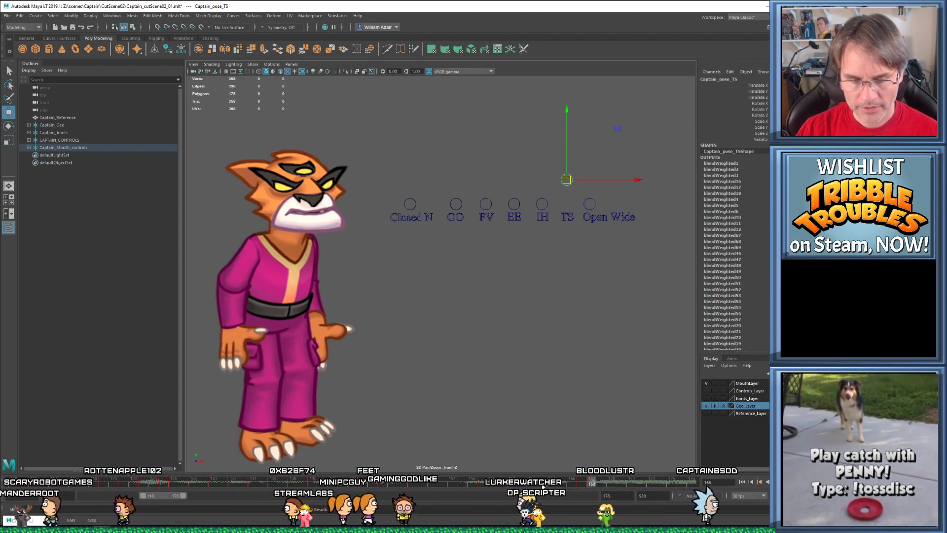
# Carry the pose of all the mouth controls over to frame 171 and replay the lip sync
pyautogui.hotkey('alt', '.')
pyautogui.hotkey('alt', '.')
pyautogui.hotkey('alt', '.')
pyautogui.moveTo(385, 167); pyautogui.dragTo(628, 208)
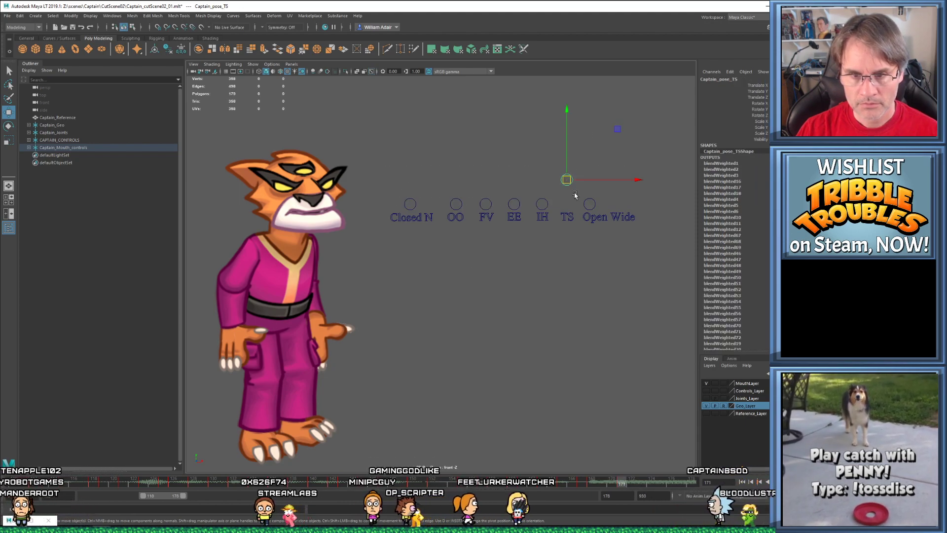
pyautogui.hotkey('alt', 'v')
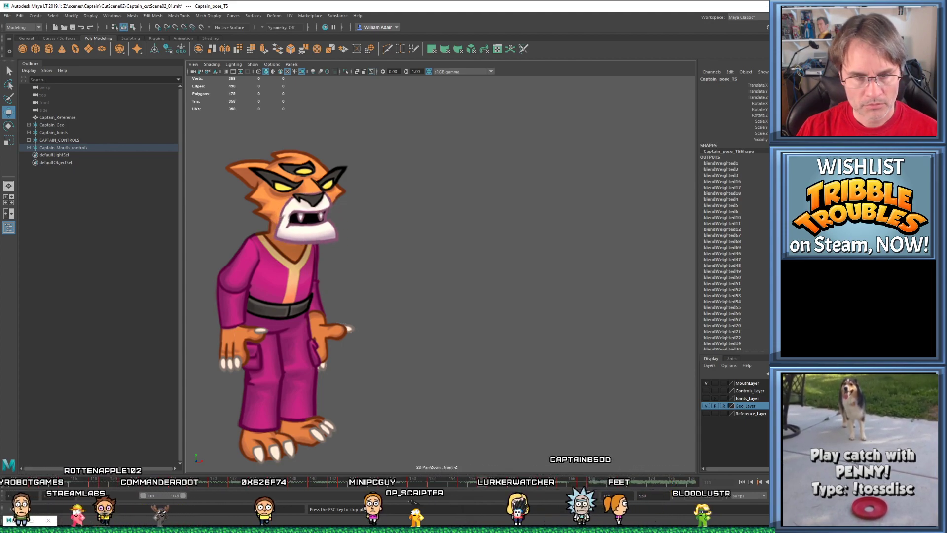
pyautogui.press('Escape')
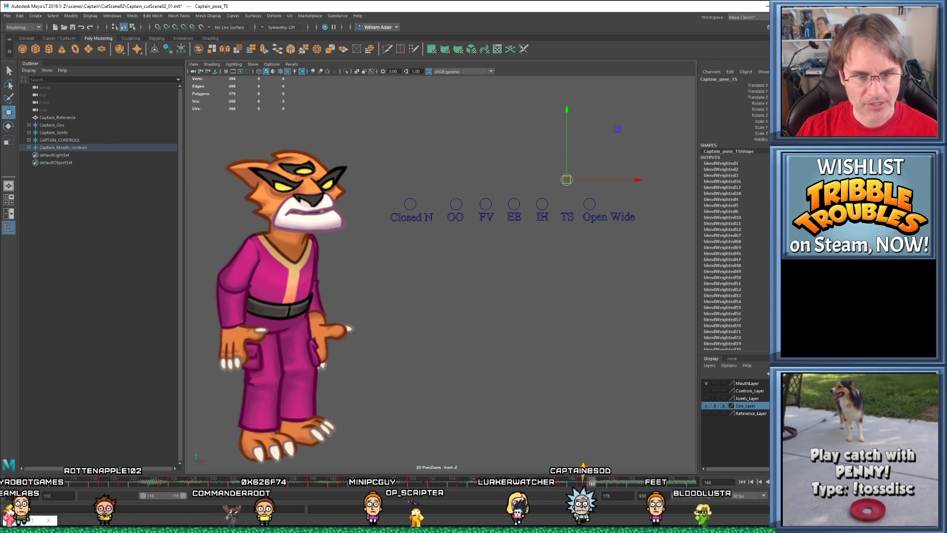
# Lower TS slightly at frame 171, compare it with the key at frame 168, and replay the lip sync
pyautogui.press(',')
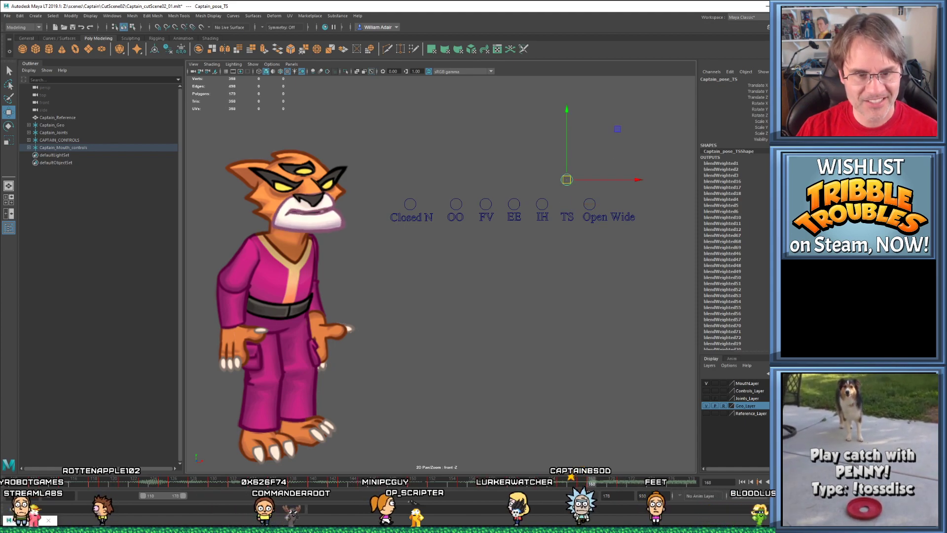
pyautogui.press('.')
pyautogui.press('.')
pyautogui.press('.')
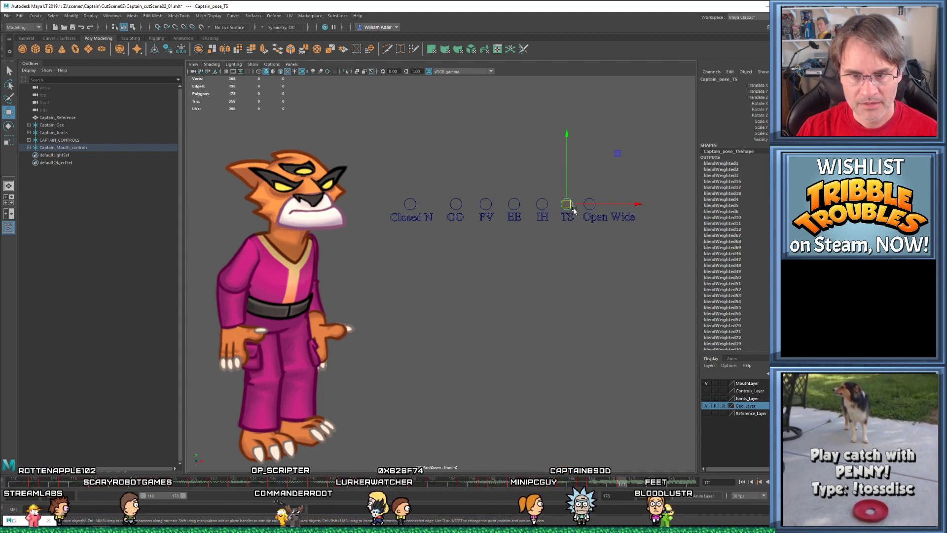
pyautogui.press(',')
pyautogui.press(',')
pyautogui.press(',')
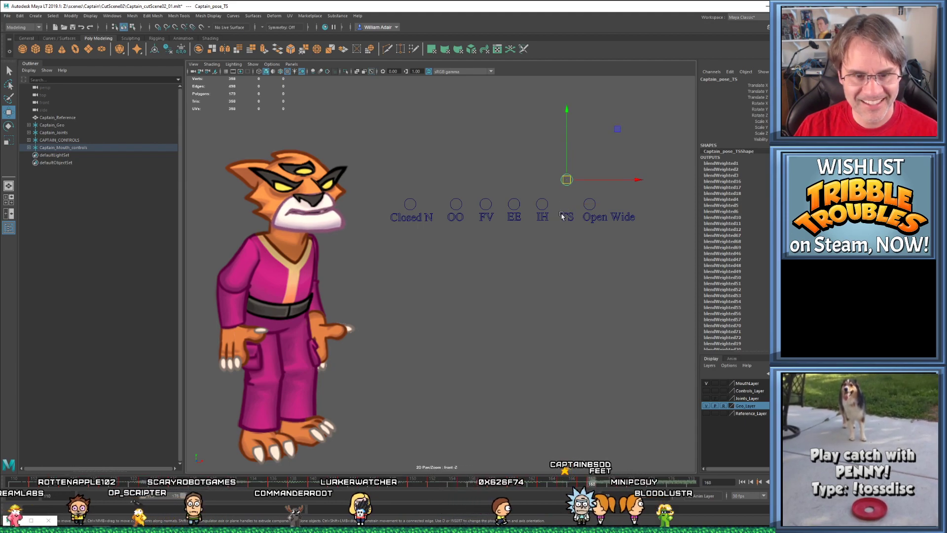
pyautogui.press('.')
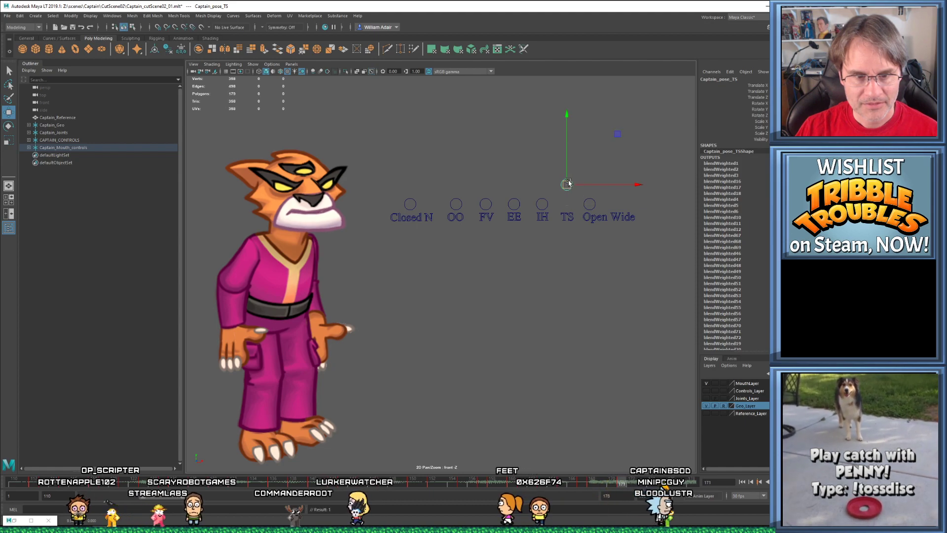
pyautogui.hotkey('alt', 'v')
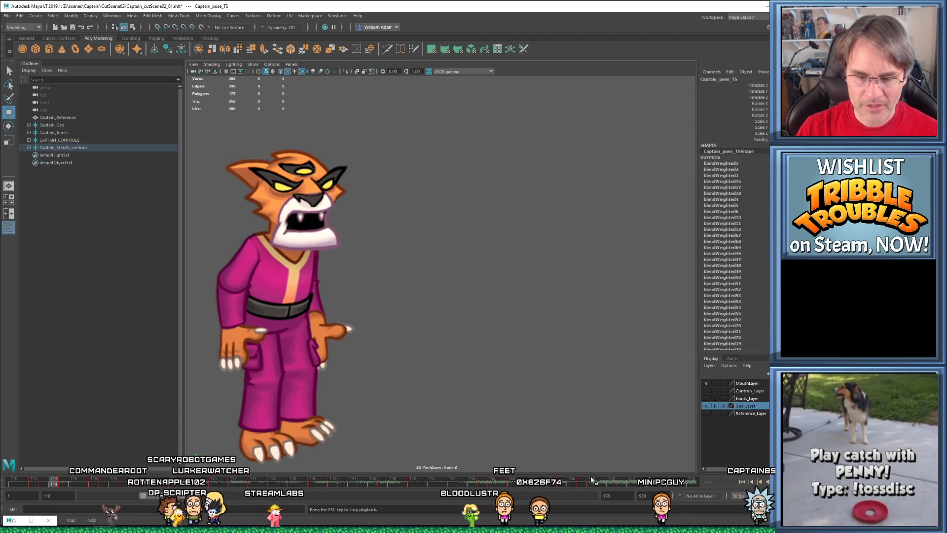
pyautogui.press('Escape')
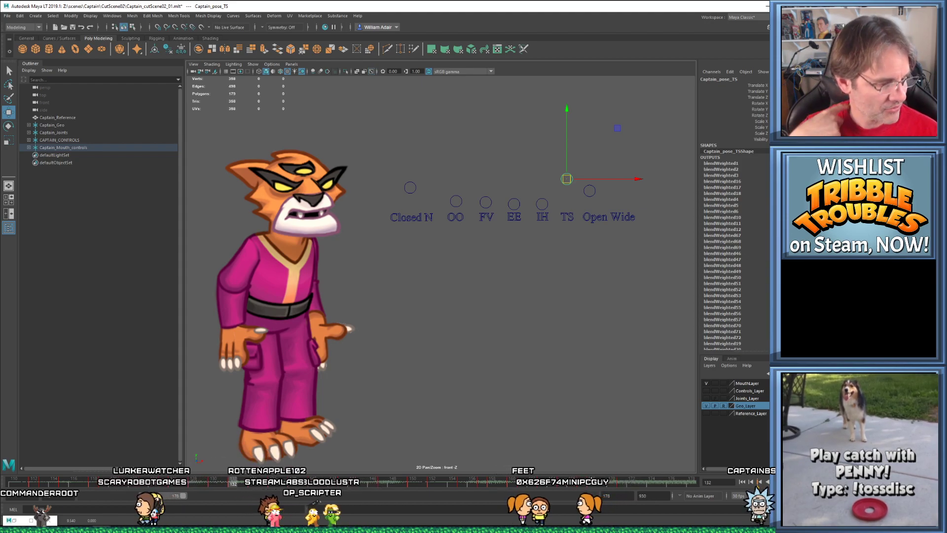
# Replay the lip sync through the keys made so far and return to the start of the playback range
pyautogui.hotkey('alt', 'v')
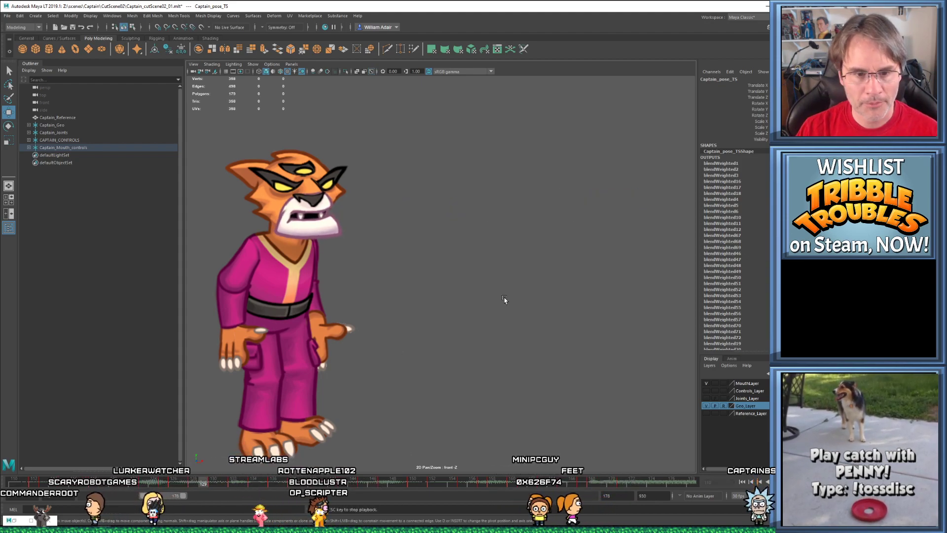
pyautogui.press('Escape')
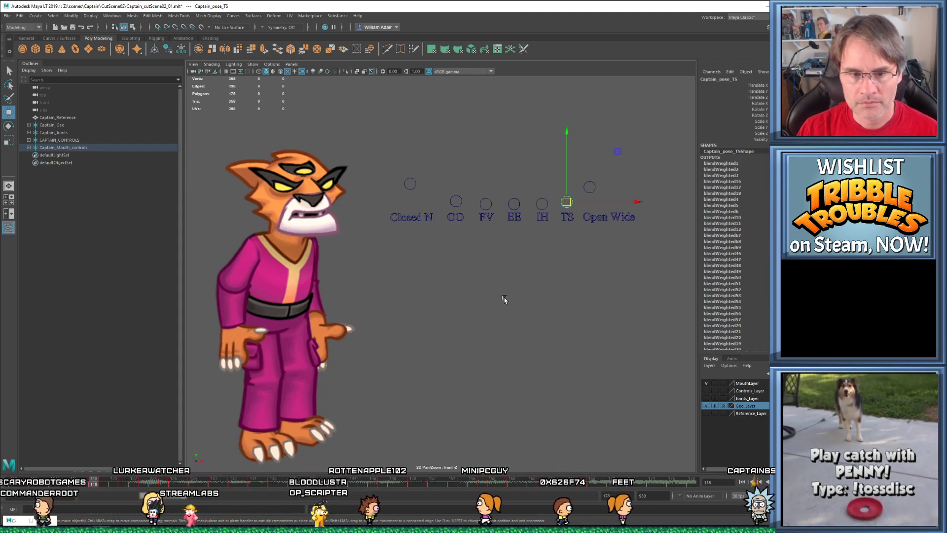
pyautogui.press(',')
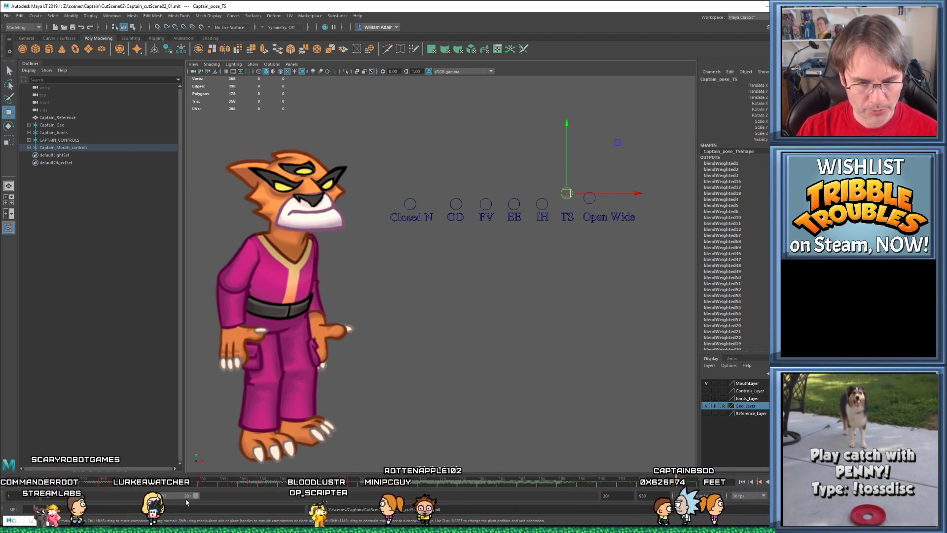
# Shift the playback range forward to frames 204 to 288, playing the audio along the way to find the next spoken line
pyautogui.hotkey('alt', 'v')
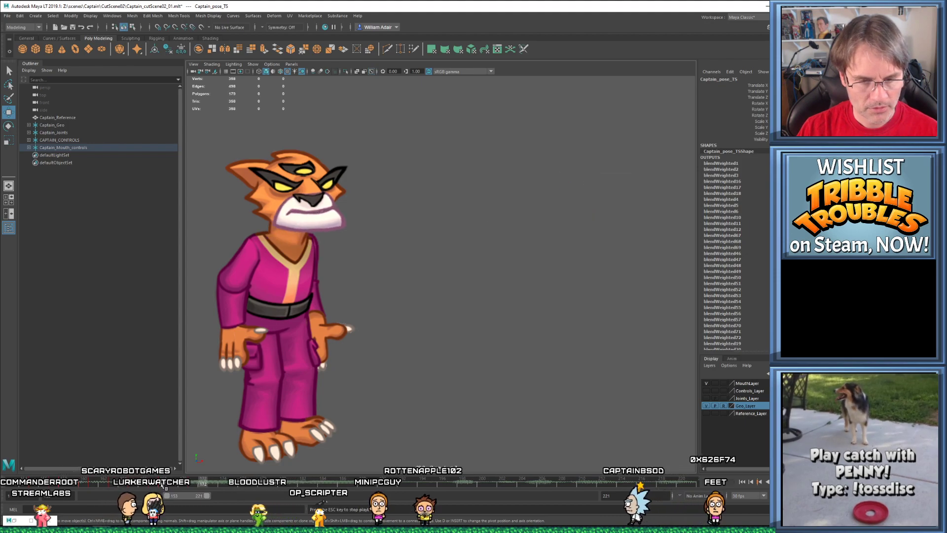
pyautogui.press('Escape')
pyautogui.moveTo(182, 496); pyautogui.dragTo(200, 497)
pyautogui.hotkey('alt', 'v')
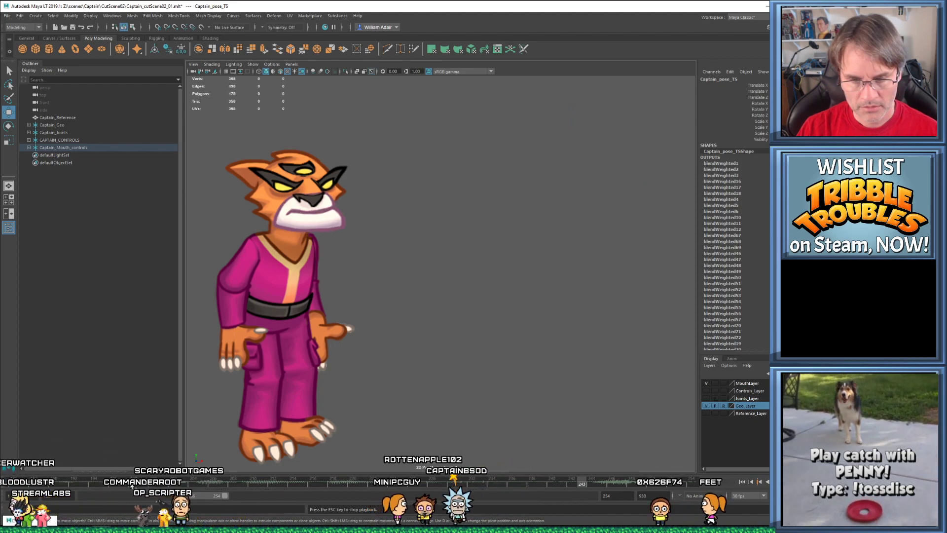
pyautogui.press('Escape')
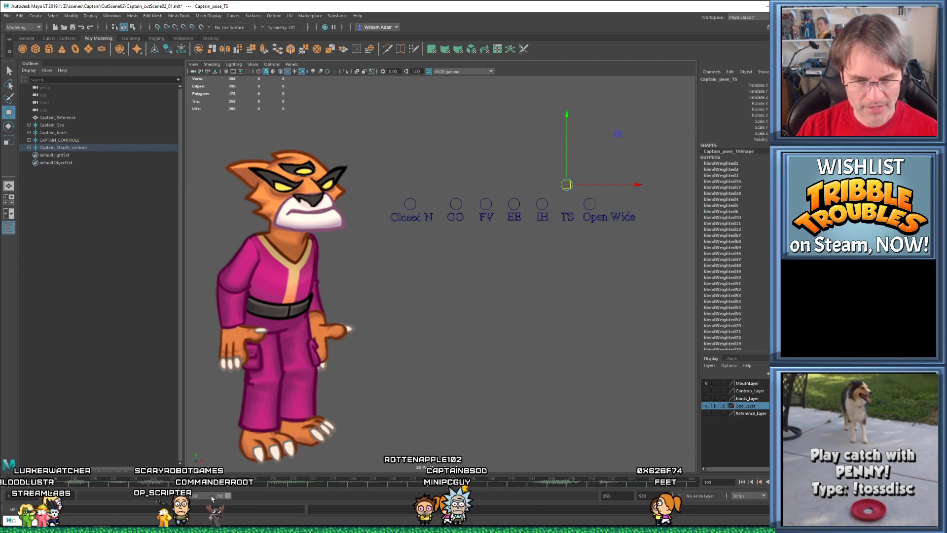
pyautogui.moveTo(227, 497)
pyautogui.mouseDown()
pyautogui.moveTo(236, 500)
pyautogui.moveTo(220, 499)
pyautogui.mouseUp()
pyautogui.click(160, 485)
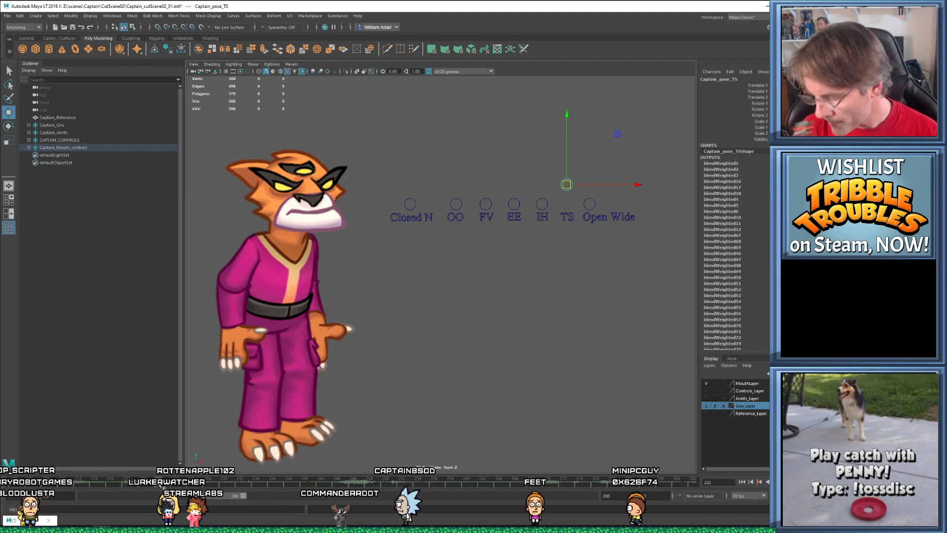
pyautogui.hotkey('alt', 'v')
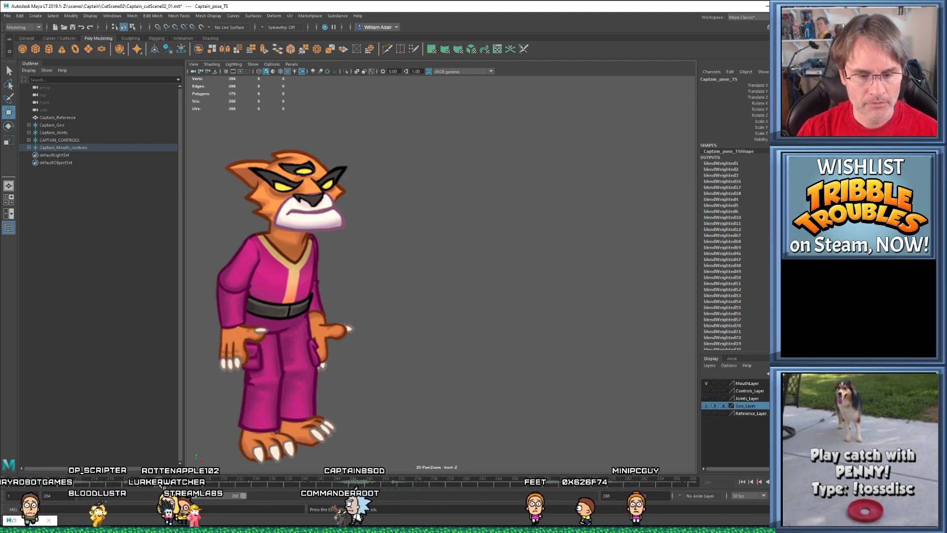
# Find where the next sound begins and key all the mouth controls at frame 244
pyautogui.hotkey('alt', 'v')
pyautogui.click(330, 478)
pyautogui.moveTo(330, 478)
pyautogui.mouseDown()
pyautogui.moveTo(336, 482)
pyautogui.moveTo(303, 484)
pyautogui.moveTo(336, 482)
pyautogui.mouseUp()
pyautogui.moveTo(384, 157); pyautogui.dragTo(643, 213)
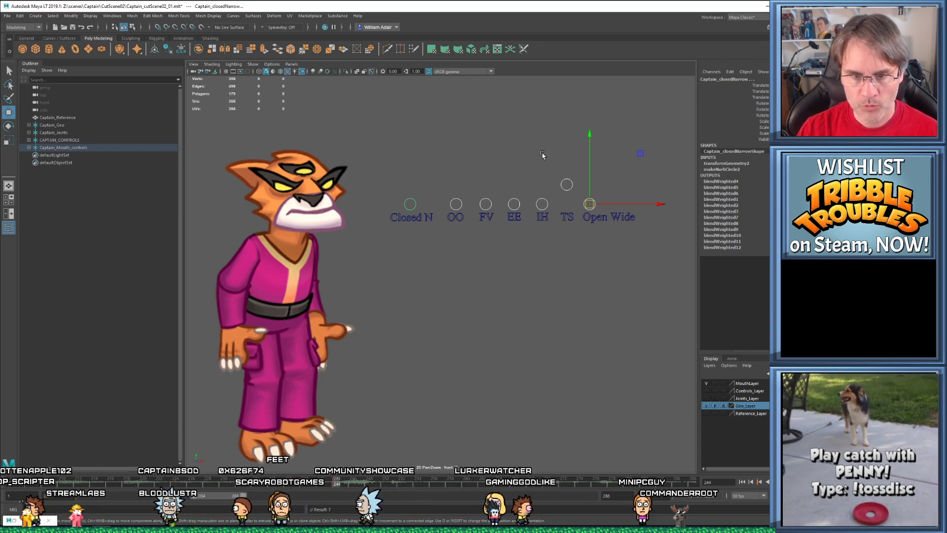
# Return TS to its rest position at frame 244, try raising Closed N, and bring Closed N back down
pyautogui.moveTo(543, 157); pyautogui.dragTo(570, 210)
pyautogui.moveTo(428, 186); pyautogui.dragTo(496, 212)
pyautogui.click(410, 204)
pyautogui.click(462, 192)
pyautogui.click(532, 170)
pyautogui.click(486, 203)
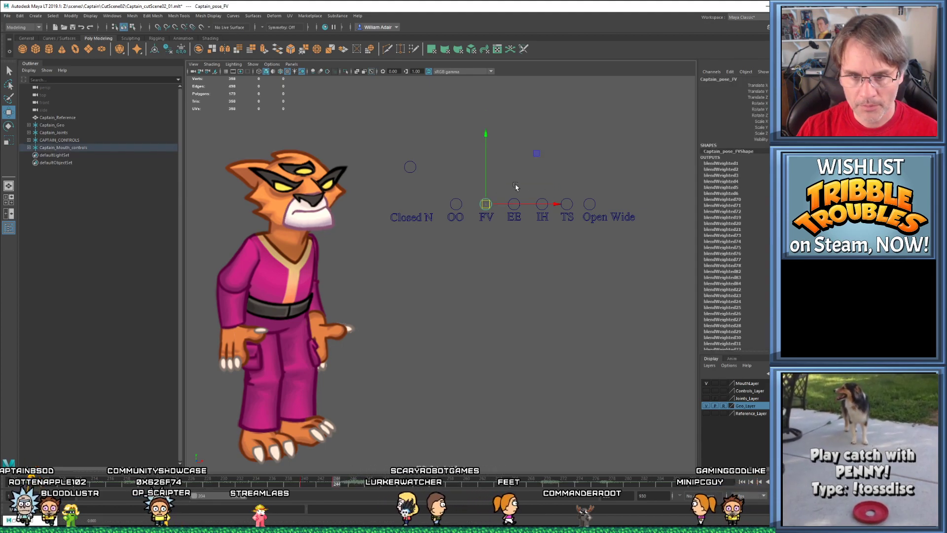
pyautogui.click(410, 167)
pyautogui.moveTo(410, 167); pyautogui.dragTo(410, 201)
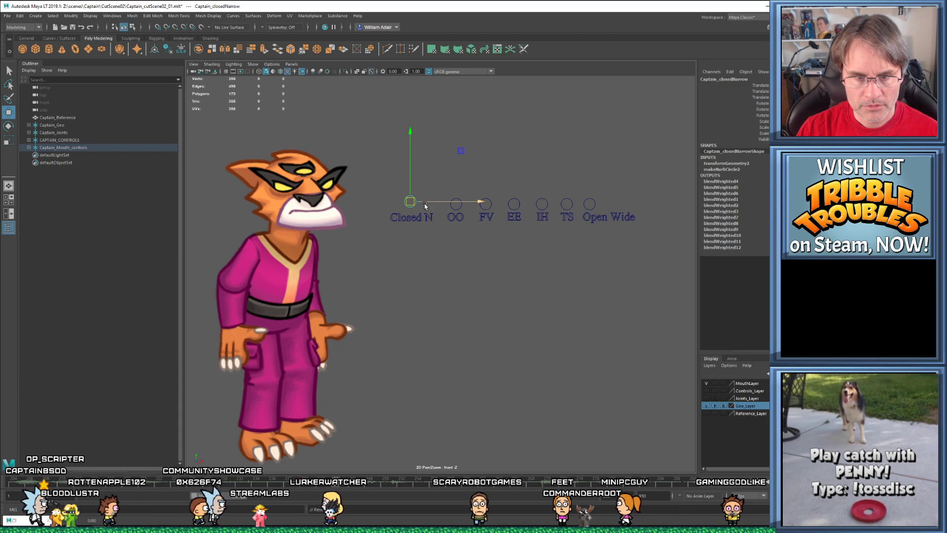
# Raise FV well above its label at frame 244 and add a slight Open Wide to part the lips
pyautogui.click(494, 202)
pyautogui.moveTo(494, 202); pyautogui.dragTo(486, 174)
pyautogui.click(592, 200)
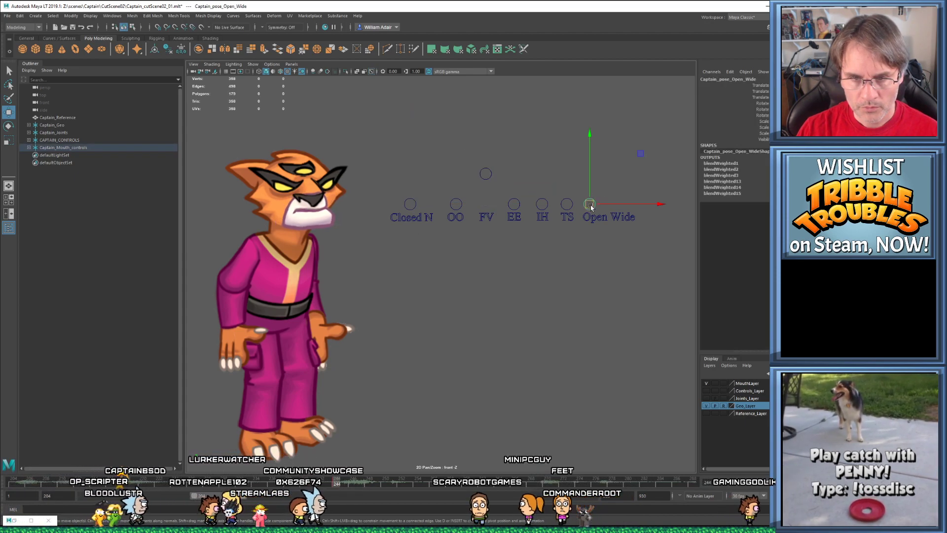
pyautogui.click(486, 173)
pyautogui.moveTo(488, 177); pyautogui.dragTo(489, 170)
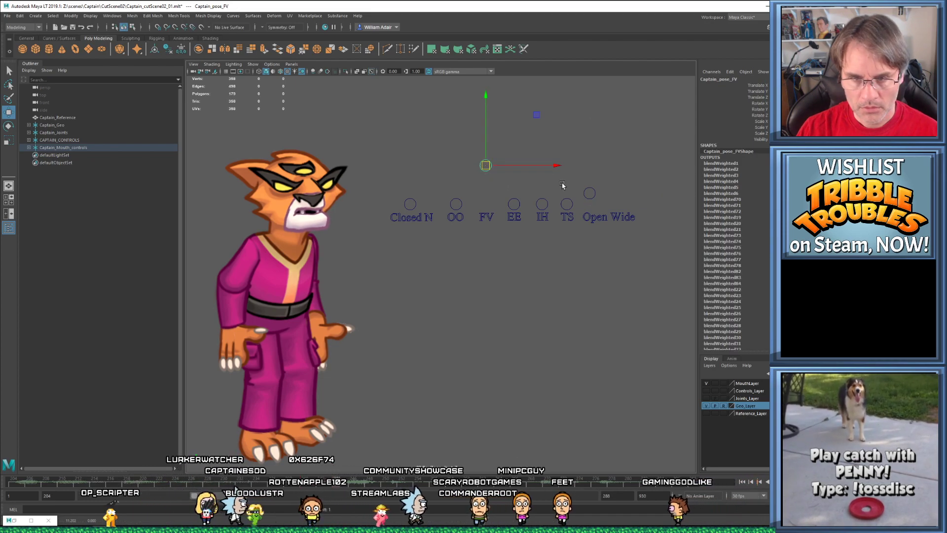
pyautogui.click(591, 200)
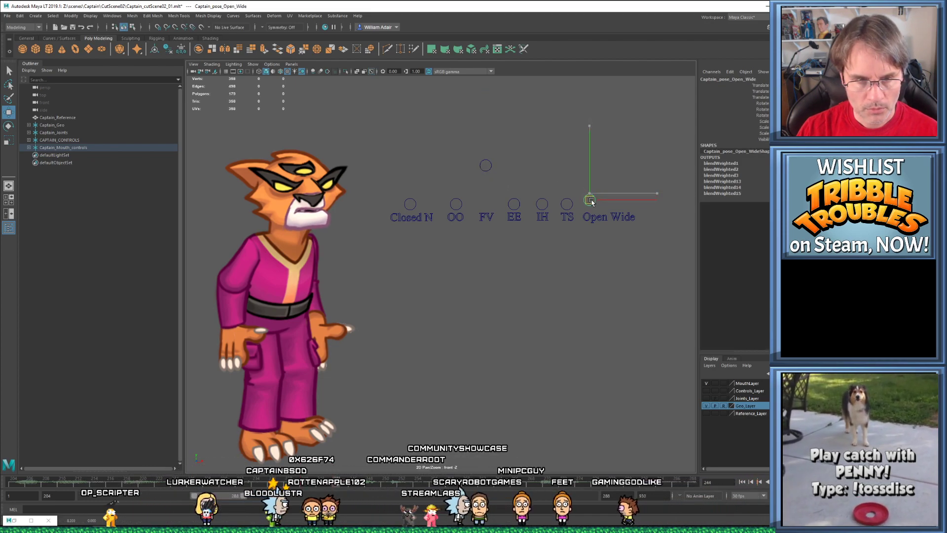
# Replay the FV mouth shape and retime the keys of all mouth controls leading into it
pyautogui.press(',')
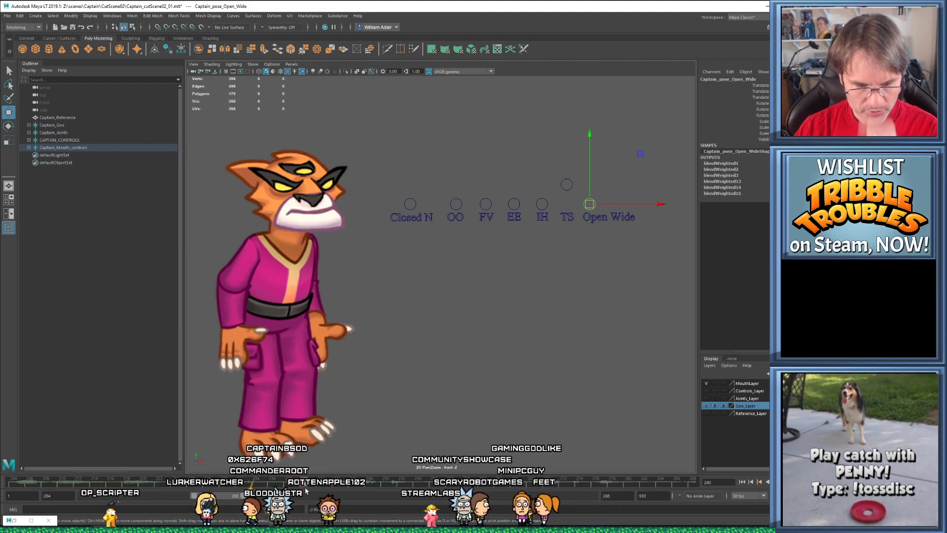
pyautogui.hotkey('alt', 'v')
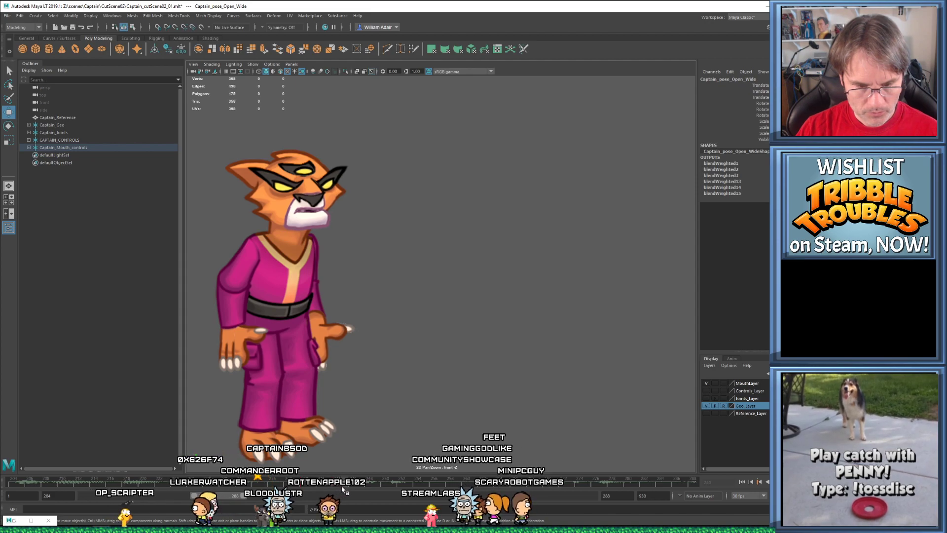
pyautogui.hotkey('alt', 'v')
pyautogui.moveTo(393, 122); pyautogui.dragTo(616, 209)
pyautogui.keyDown('shift'); pyautogui.moveTo(282, 487); pyautogui.dragTo(334, 487); pyautogui.keyUp('shift')
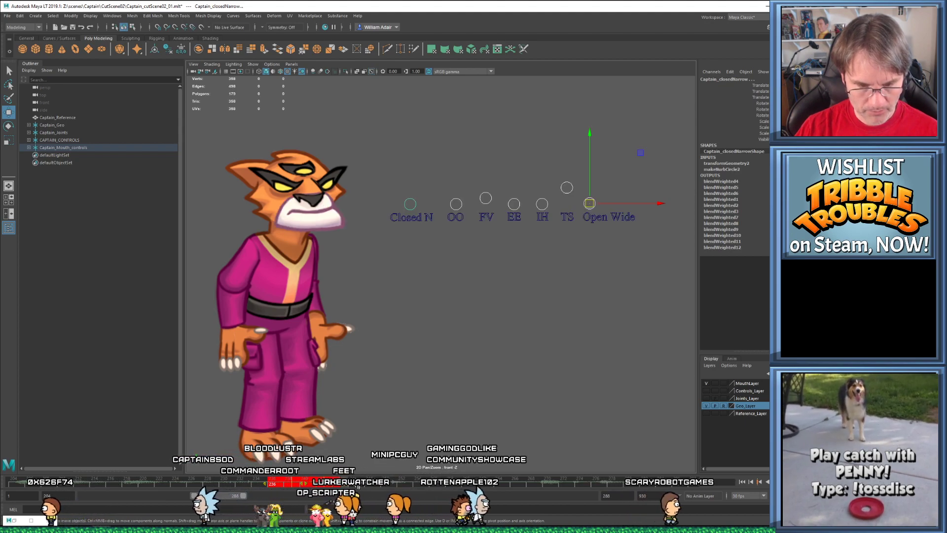
pyautogui.moveTo(373, 144); pyautogui.dragTo(610, 213)
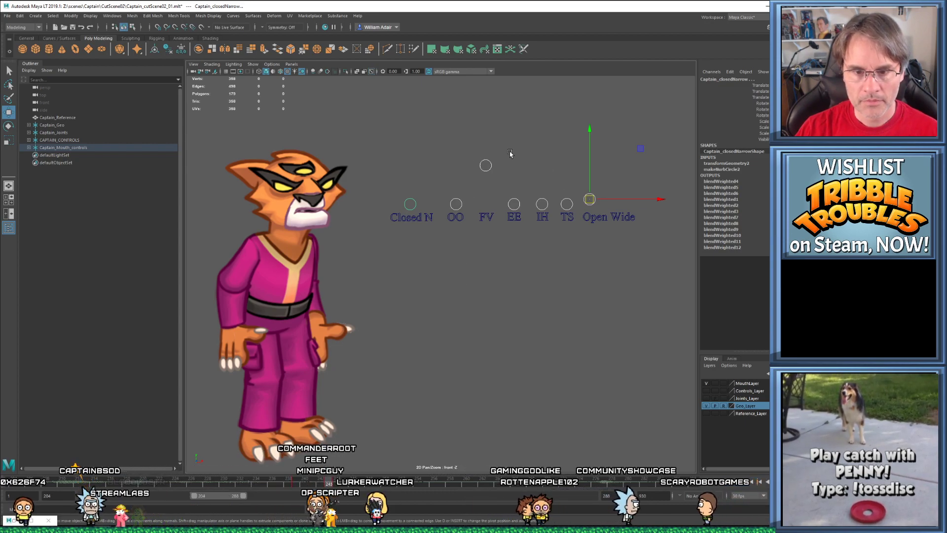
# Carry the FV pose over to frame 246, lower FV partway, and raise Open Wide to open the mouth
pyautogui.click(481, 161)
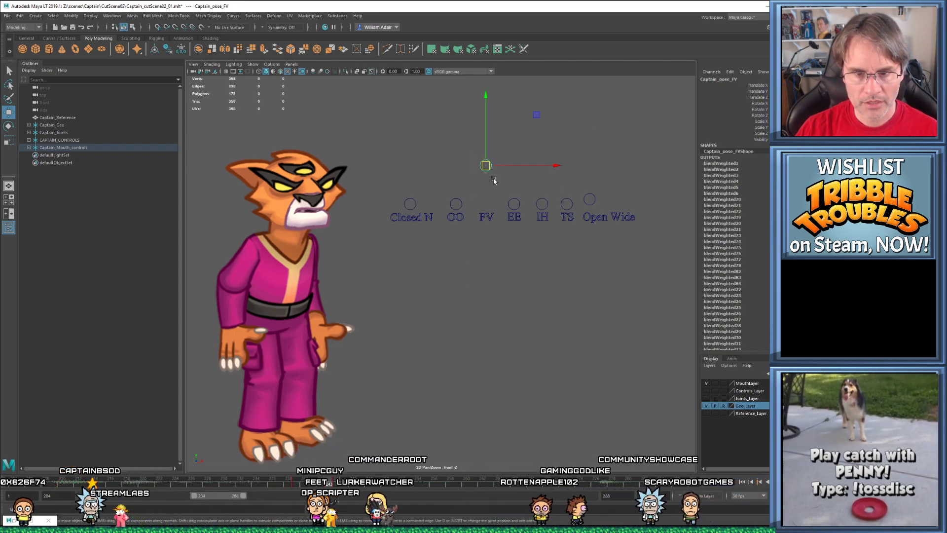
pyautogui.hotkey('alt', '.')
pyautogui.moveTo(486, 166); pyautogui.dragTo(484, 168)
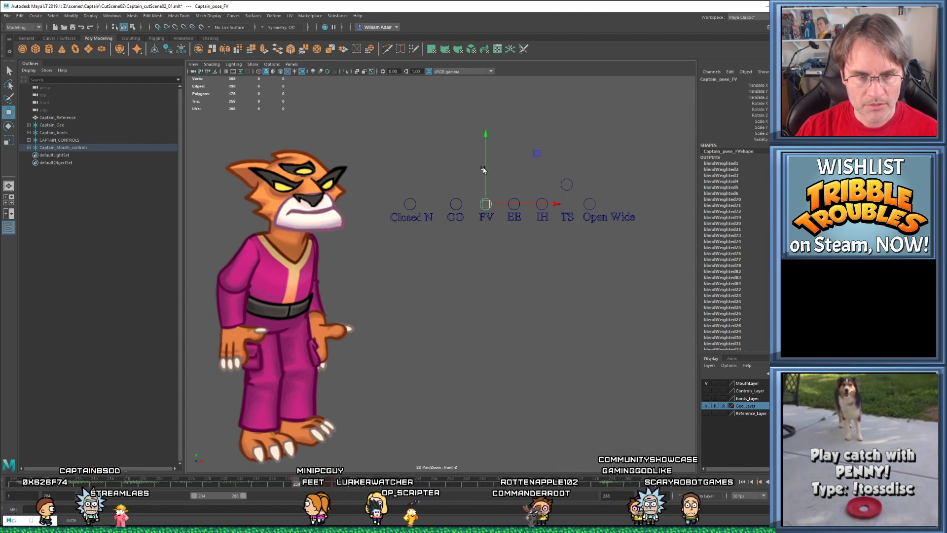
pyautogui.moveTo(338, 484); pyautogui.dragTo(347, 486)
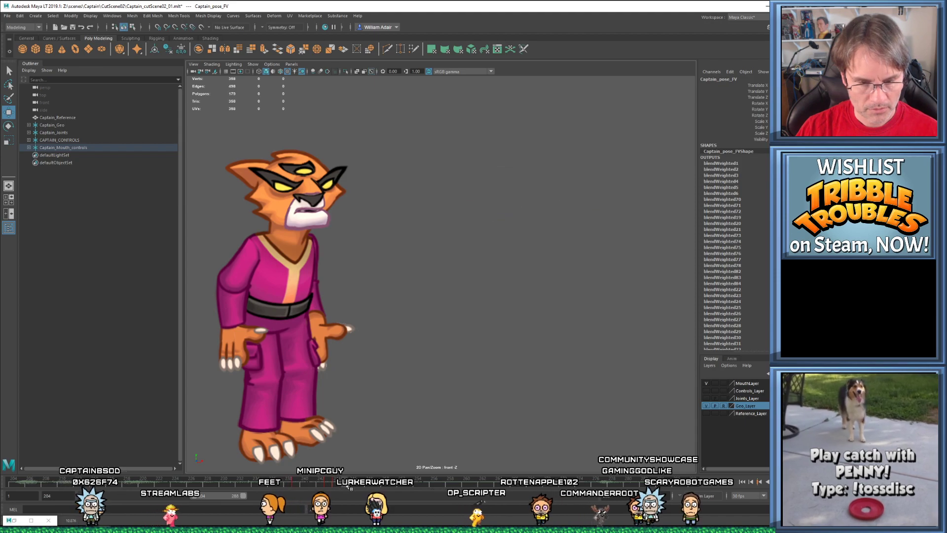
pyautogui.moveTo(395, 133); pyautogui.dragTo(603, 209)
pyautogui.moveTo(494, 181); pyautogui.dragTo(493, 181)
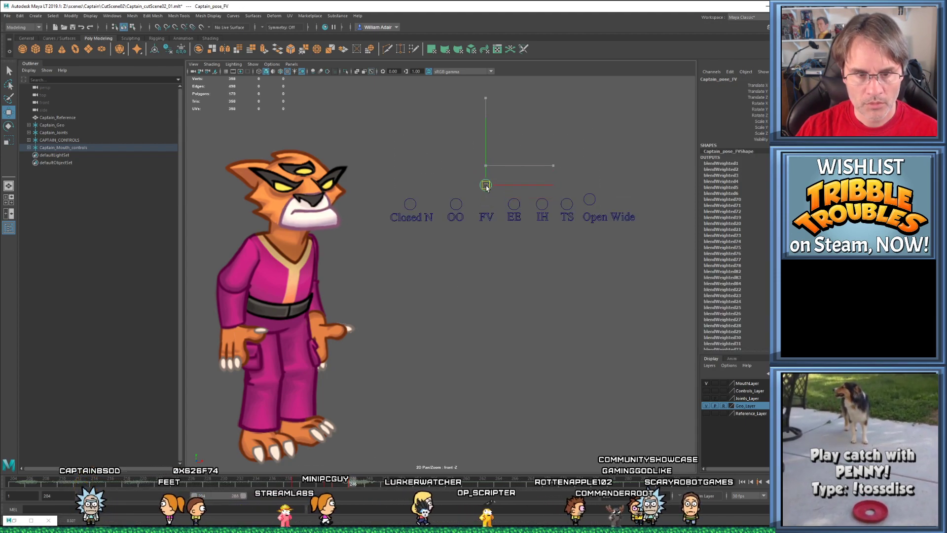
pyautogui.moveTo(590, 200); pyautogui.dragTo(589, 175)
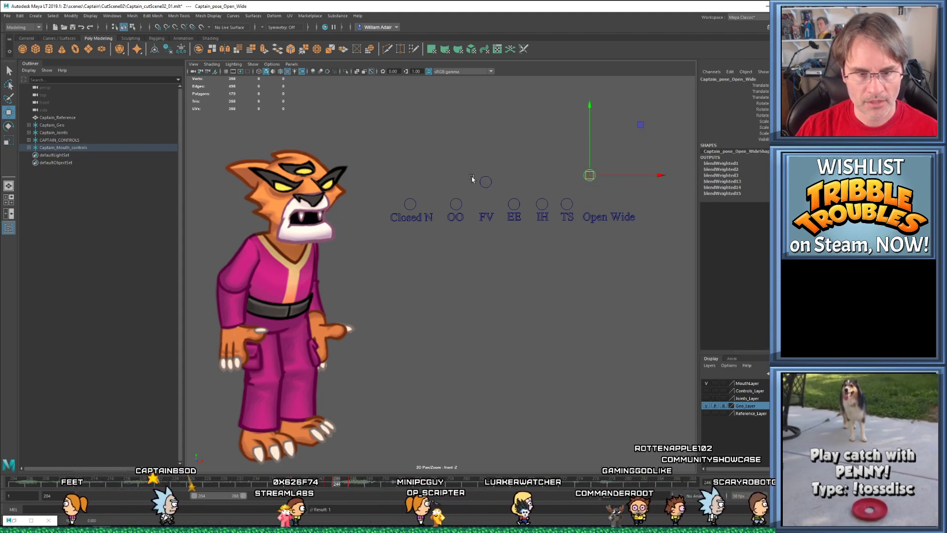
# Replay the transition from the closed mouth through FV to Open Wide several times to check its timing
pyautogui.hotkey('ctrl', 'z')
pyautogui.hotkey('ctrl', 'z')
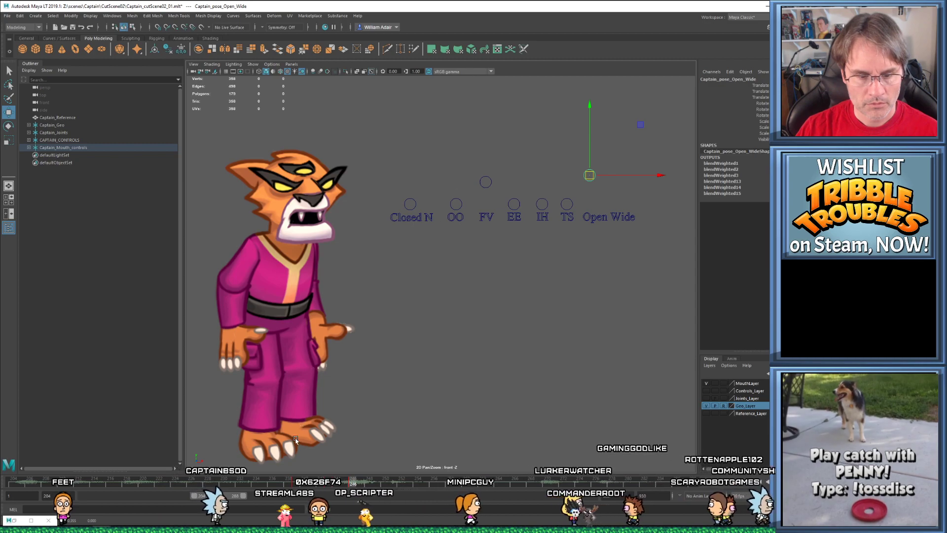
pyautogui.hotkey('ctrl', 'z')
pyautogui.hotkey('alt', 'v')
pyautogui.hotkey('alt', 'v')
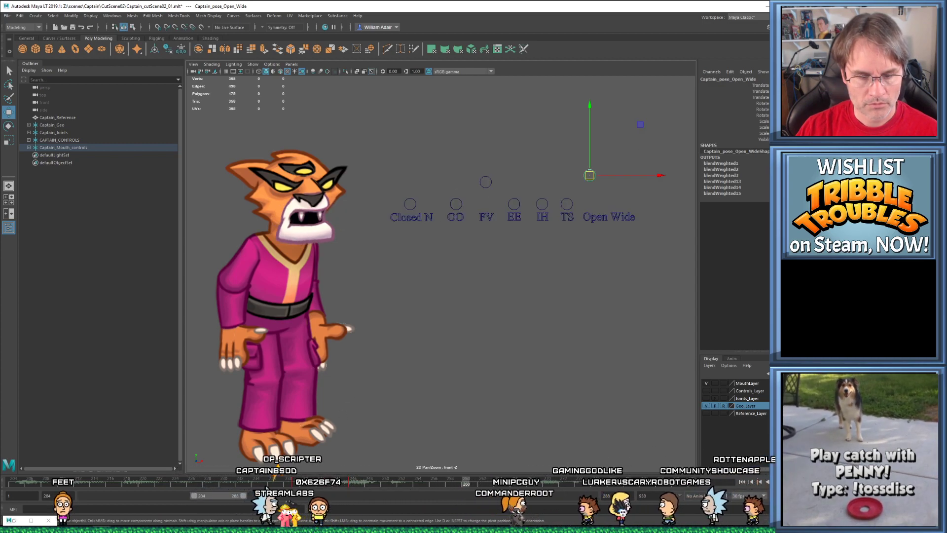
pyautogui.click(280, 483)
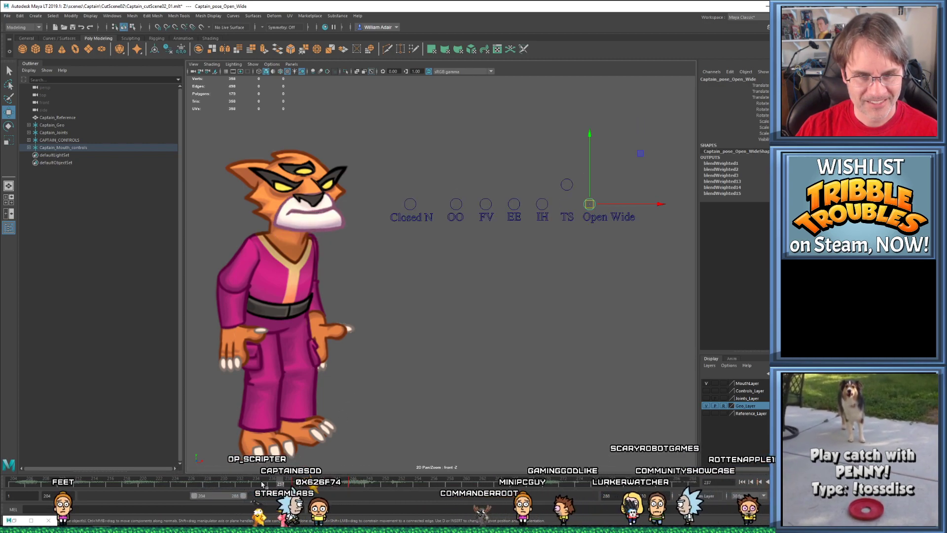
pyautogui.click(262, 484)
pyautogui.hotkey('alt', 'v')
pyautogui.hotkey('alt', 'v')
pyautogui.hotkey('alt', 'v')
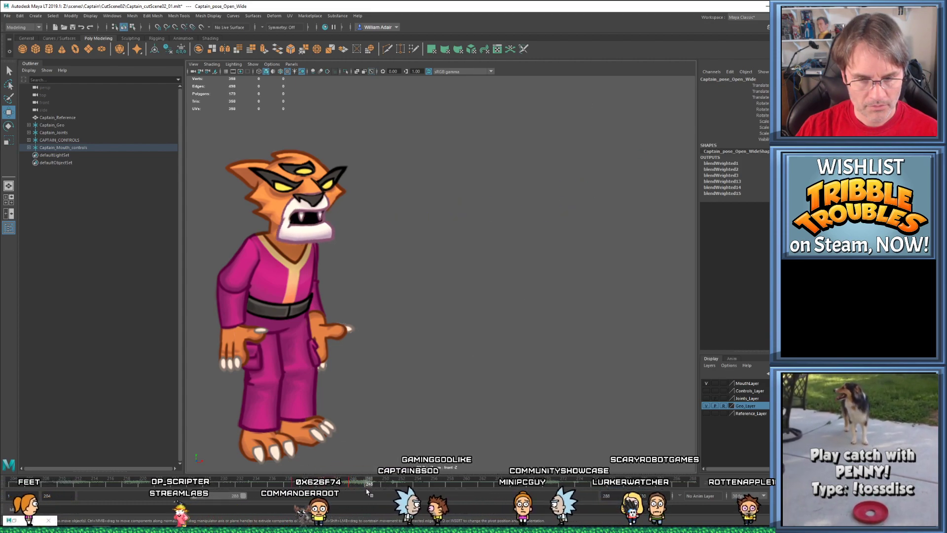
pyautogui.hotkey('alt', 'v')
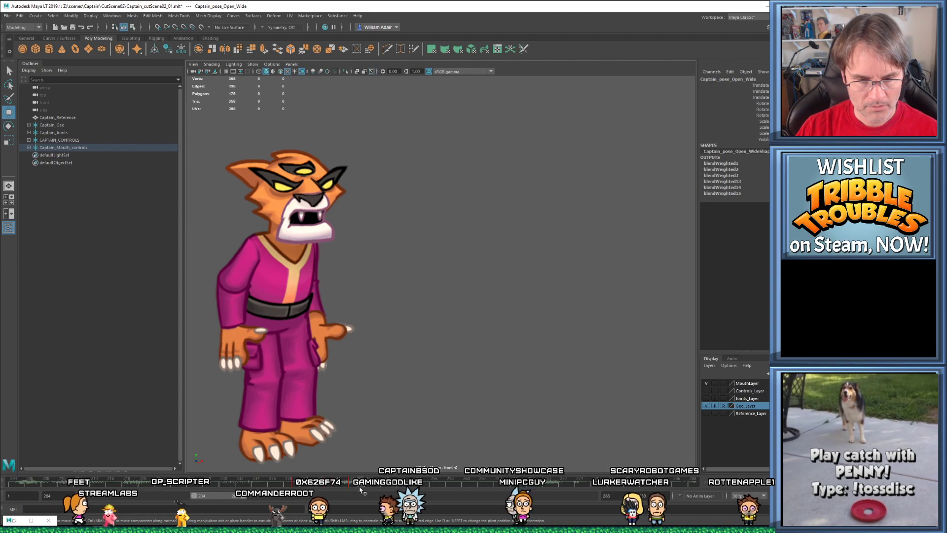
# Key all the mouth controls at frame 248, return FV to rest, lower Open Wide partway, and raise TS
pyautogui.moveTo(386, 137); pyautogui.dragTo(611, 208)
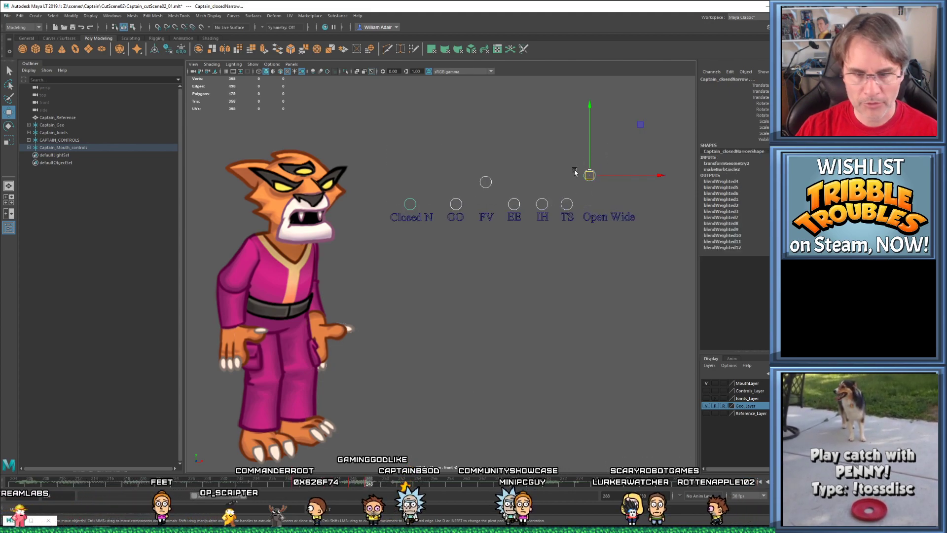
pyautogui.click(485, 209)
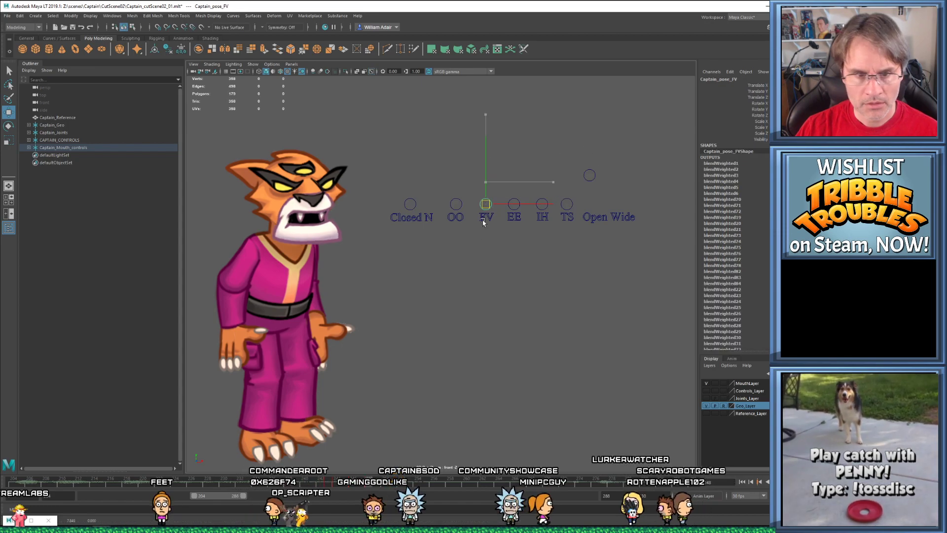
pyautogui.moveTo(600, 198); pyautogui.dragTo(600, 198)
pyautogui.moveTo(596, 177); pyautogui.dragTo(595, 187)
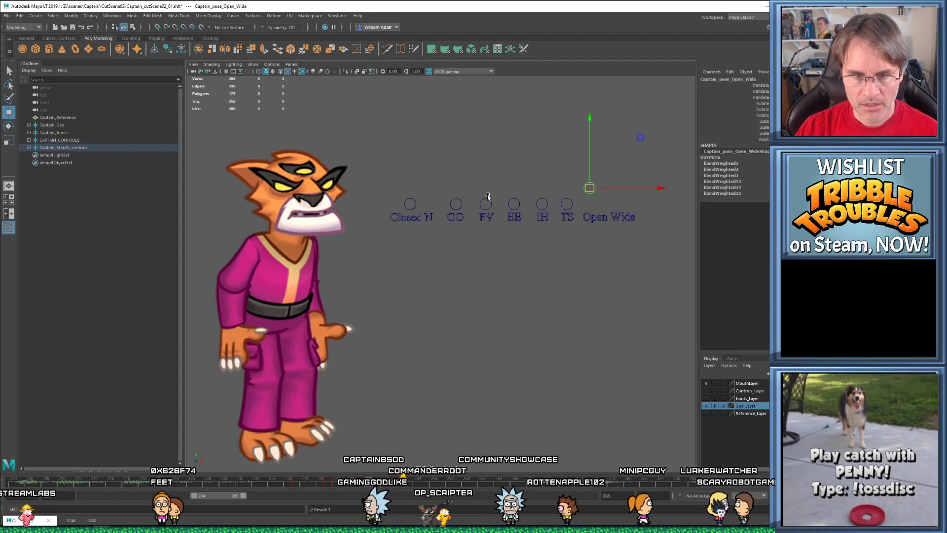
pyautogui.click(567, 204)
pyautogui.moveTo(575, 204); pyautogui.dragTo(578, 182)
# Compare the new TS pose with the preceding keys and play the dialogue over a later playback range
pyautogui.press(',')
pyautogui.press(',')
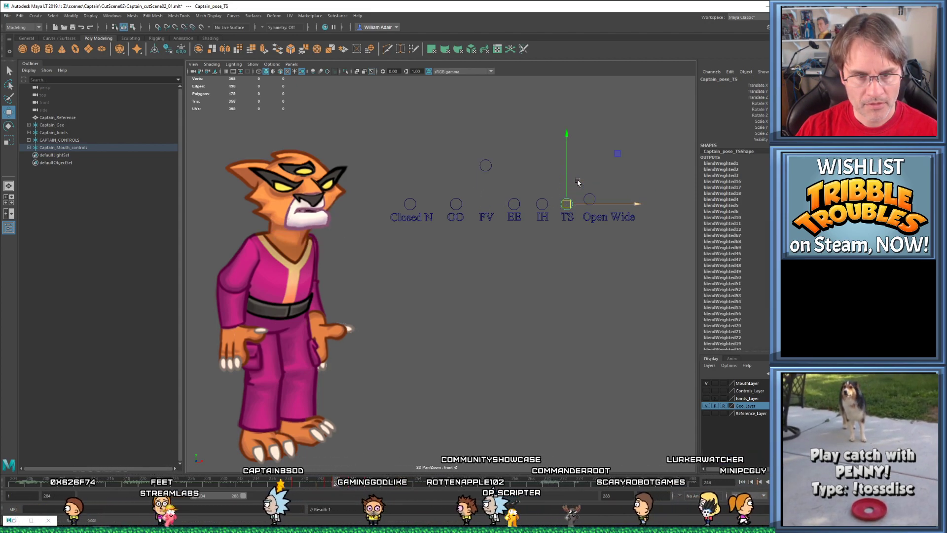
pyautogui.press('.')
pyautogui.press('.')
pyautogui.click(291, 482)
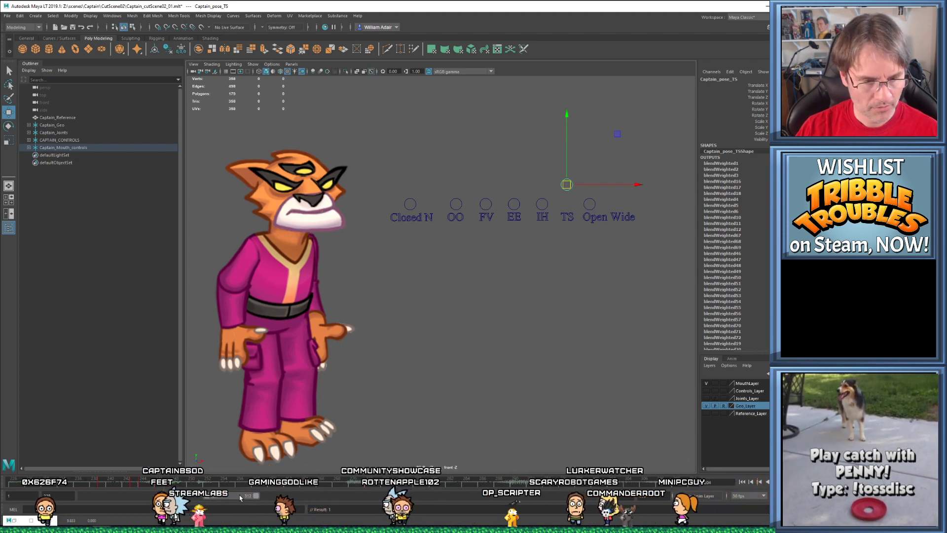
pyautogui.hotkey('alt', 'v')
pyautogui.hotkey('alt', 'v')
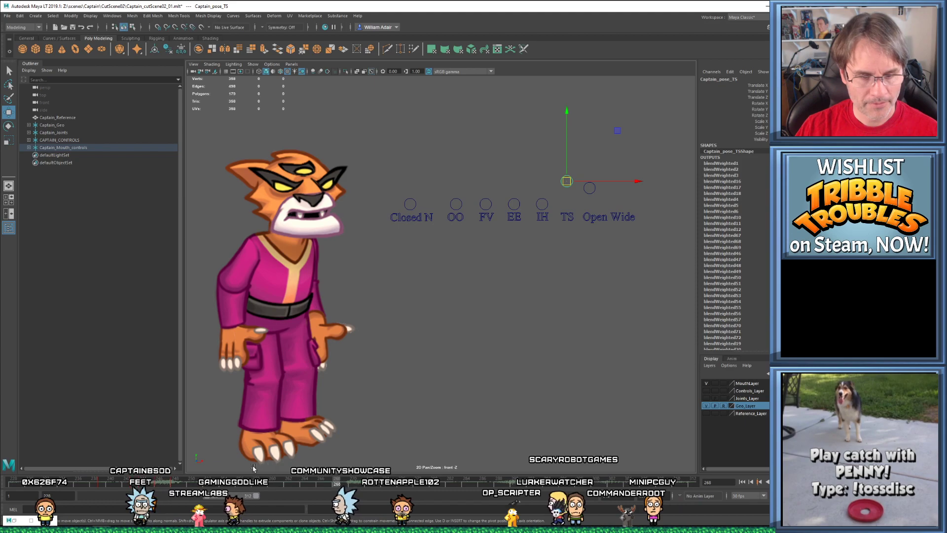
pyautogui.hotkey('alt', 'v')
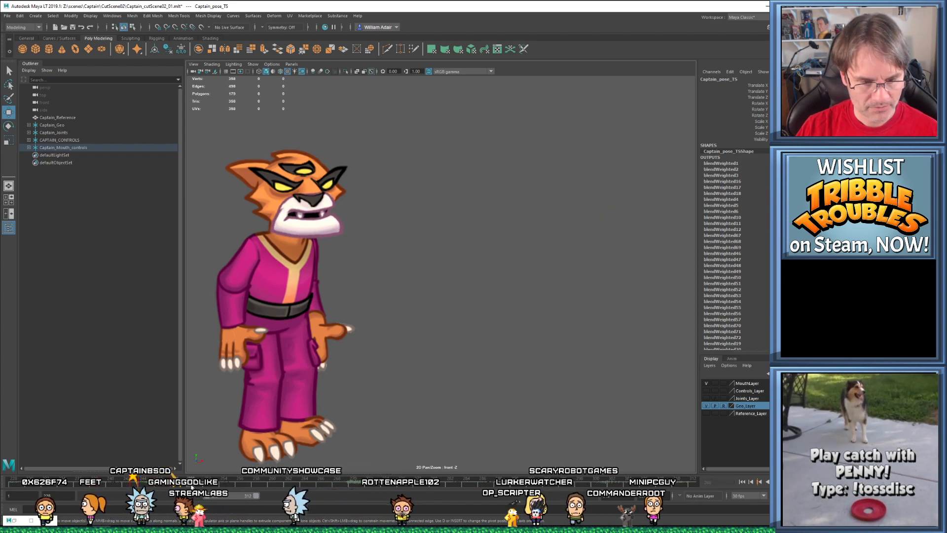
# Replay the dialogue, compare the neighbouring mouth poses, and raise TS slightly at frame 251
pyautogui.hotkey('alt', 'v')
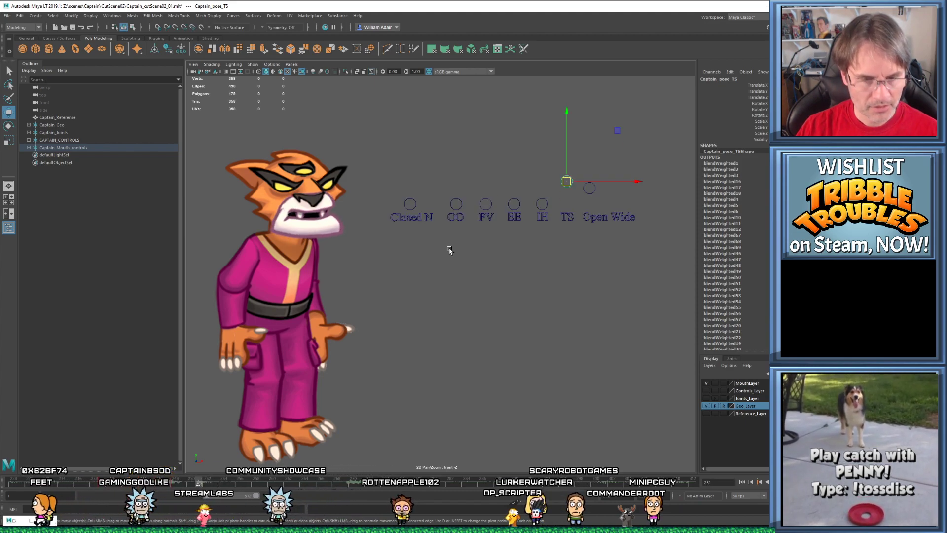
pyautogui.moveTo(600, 206); pyautogui.dragTo(603, 207)
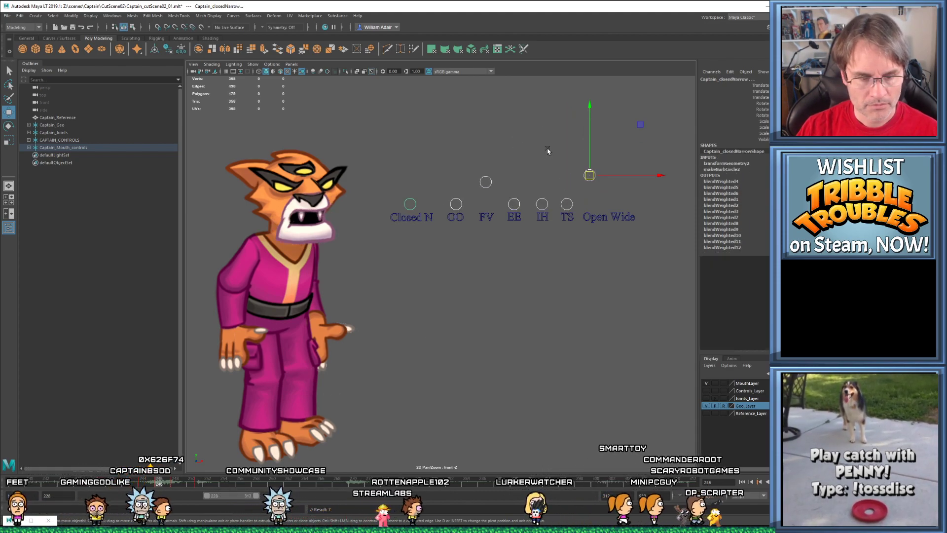
pyautogui.press('.')
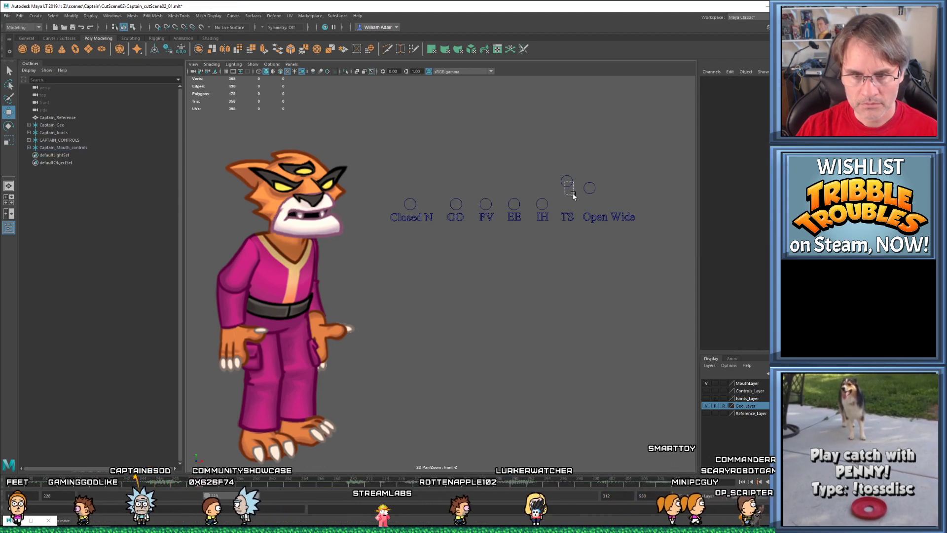
pyautogui.click(567, 181)
pyautogui.moveTo(567, 181)
pyautogui.mouseDown()
pyautogui.moveTo(568, 199)
pyautogui.moveTo(595, 203)
pyautogui.moveTo(597, 192)
pyautogui.moveTo(568, 194)
pyautogui.moveTo(570, 181)
pyautogui.mouseUp()
pyautogui.click(590, 187)
pyautogui.click(569, 202)
# Compare frame 251 with its neighbouring keys and lower Open Wide almost to rest
pyautogui.press(',')
pyautogui.press('.')
pyautogui.press('.')
pyautogui.press(',')
pyautogui.press(',')
pyautogui.press('.')
pyautogui.press('.')
pyautogui.click(590, 197)
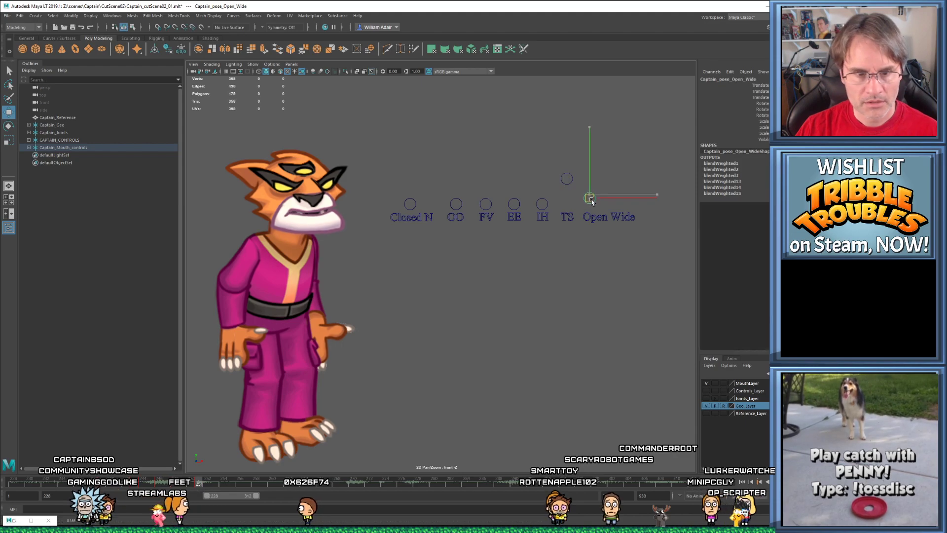
# Replay the dialogue, return Open Wide to rest at frame 254, and select all the mouth controls
pyautogui.hotkey('alt', 'v')
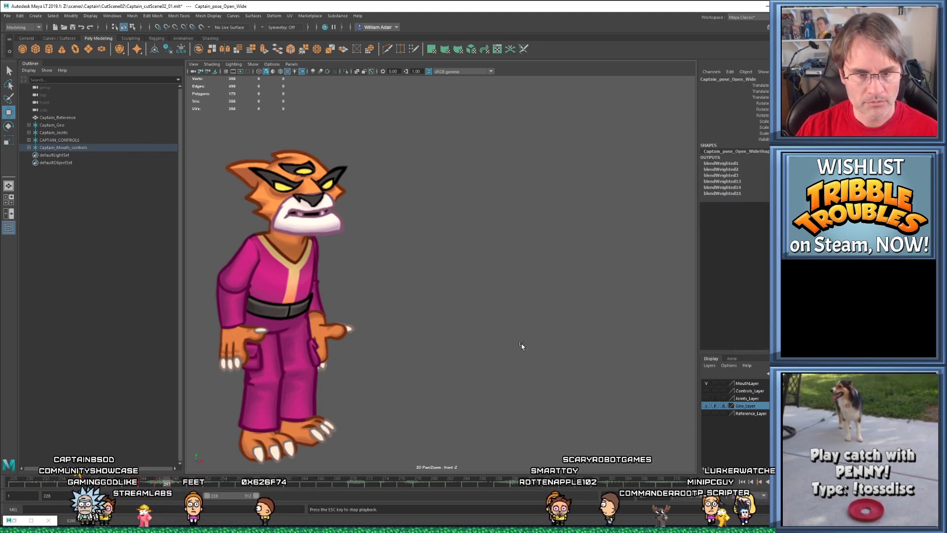
pyautogui.press('Escape')
pyautogui.click(207, 484)
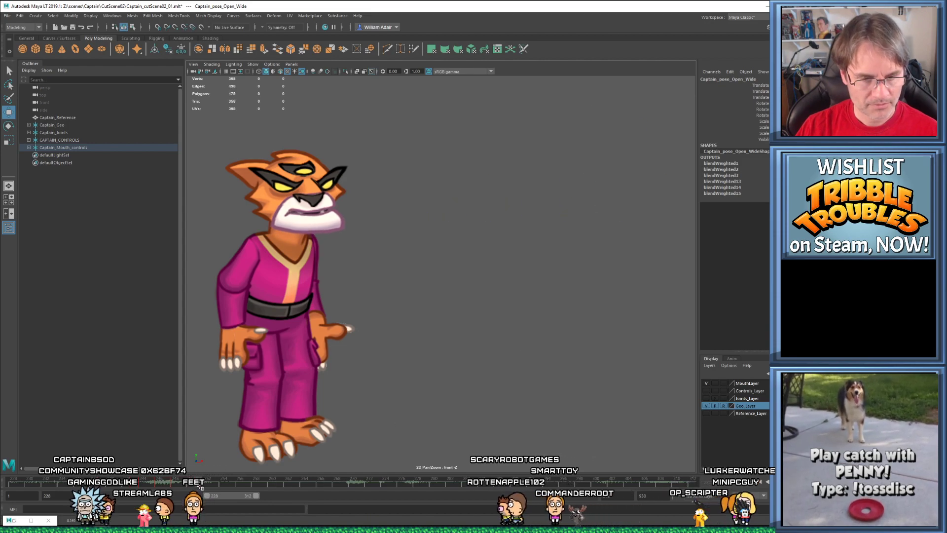
pyautogui.moveTo(207, 487); pyautogui.dragTo(224, 484)
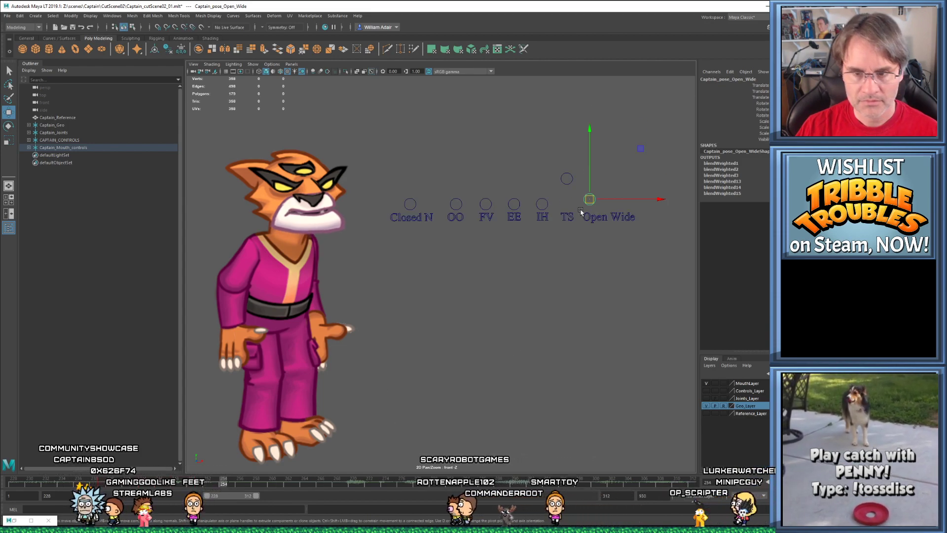
pyautogui.hotkey('alt', 'v')
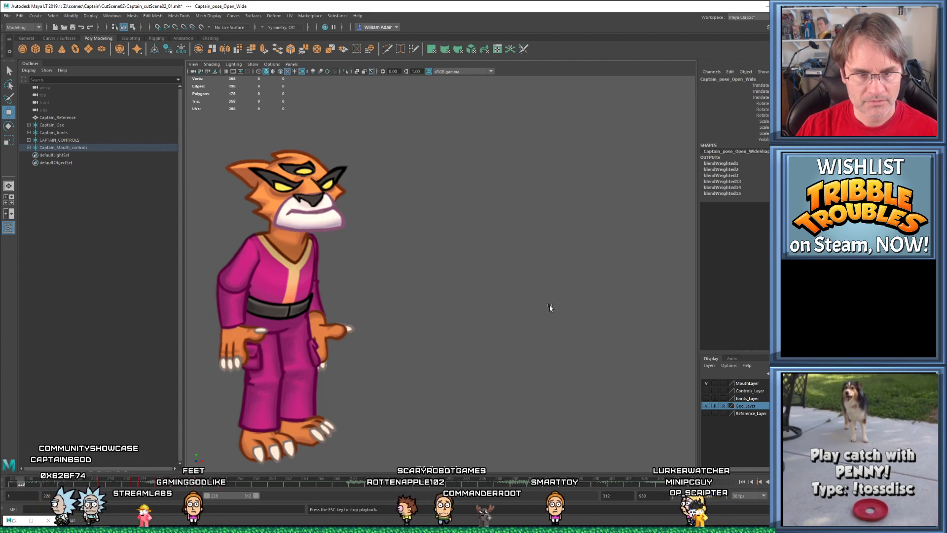
pyautogui.press('Escape')
pyautogui.hotkey('ctrl', 'z')
pyautogui.moveTo(436, 158); pyautogui.dragTo(614, 209)
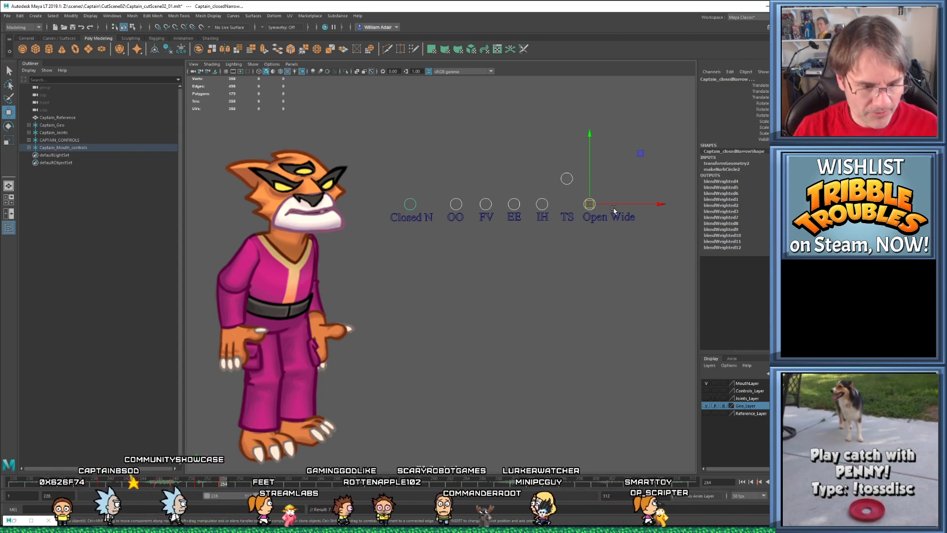
# Play the dialogue onward, select all the mouth controls, and locate the next spoken word around frame 285
pyautogui.hotkey('alt', 'shift', 'v')
pyautogui.hotkey('alt', 'v')
pyautogui.hotkey('alt', 'v')
pyautogui.hotkey('alt', 'v')
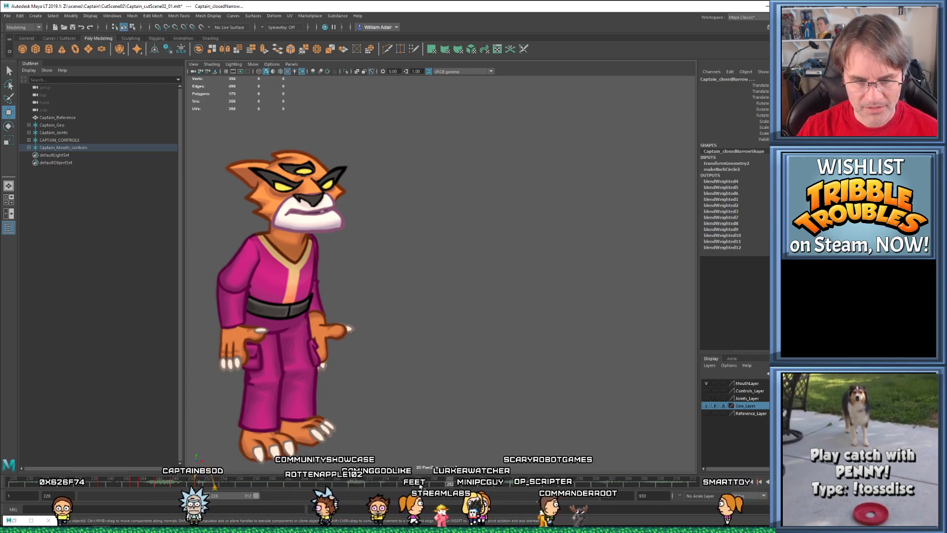
pyautogui.hotkey('alt', 'v')
pyautogui.moveTo(404, 132); pyautogui.dragTo(613, 207)
pyautogui.moveTo(475, 481); pyautogui.dragTo(494, 484)
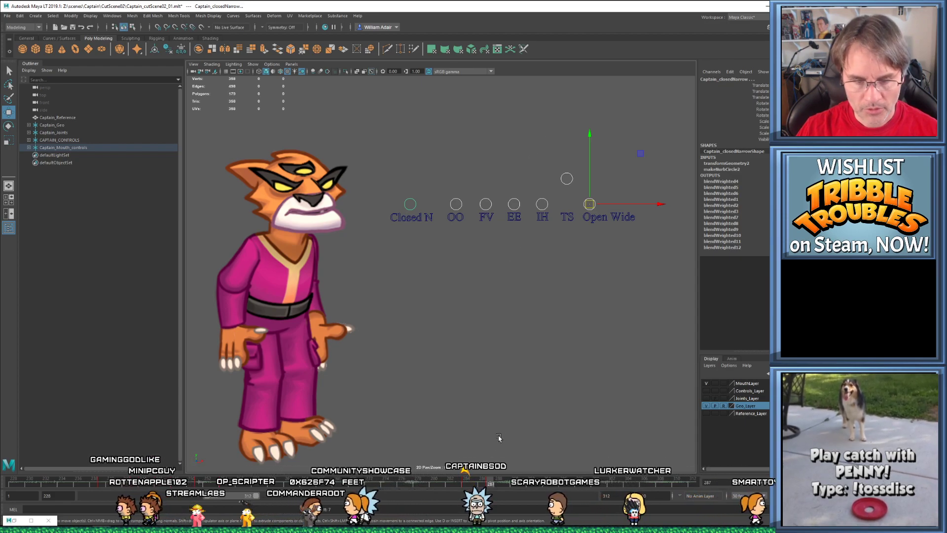
pyautogui.moveTo(479, 484); pyautogui.dragTo(469, 484)
pyautogui.click(547, 483)
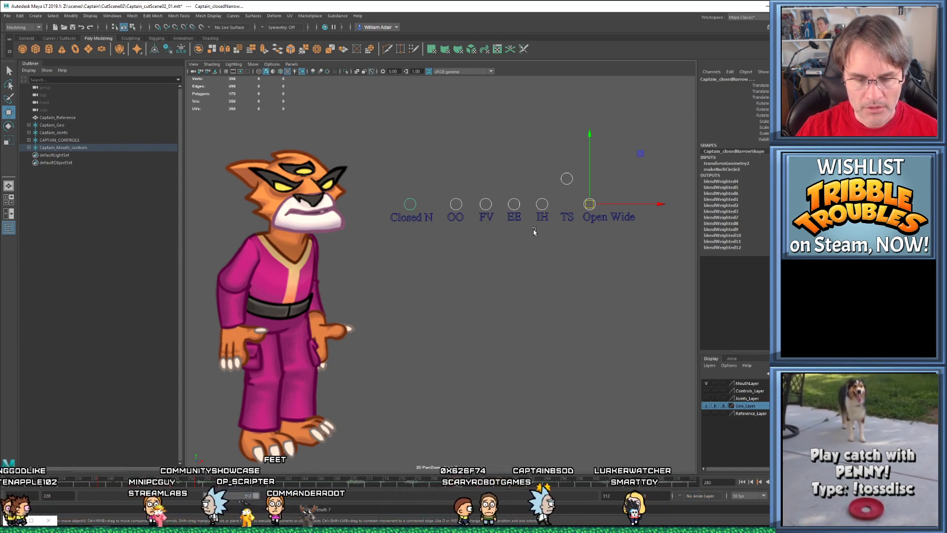
# Raise Closed N and return TS to rest at frame 286
pyautogui.click(411, 204)
pyautogui.moveTo(410, 204); pyautogui.dragTo(410, 183)
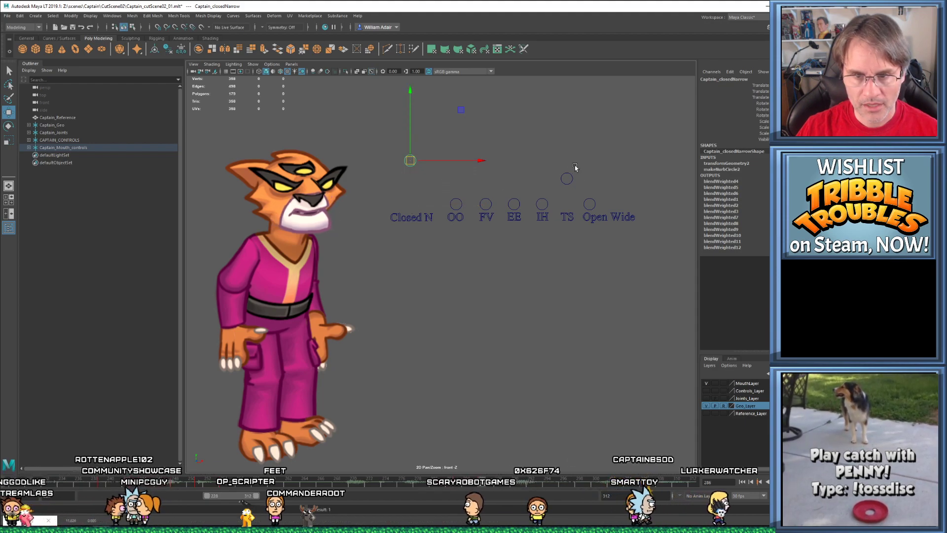
pyautogui.click(566, 179)
pyautogui.moveTo(567, 179); pyautogui.dragTo(567, 204)
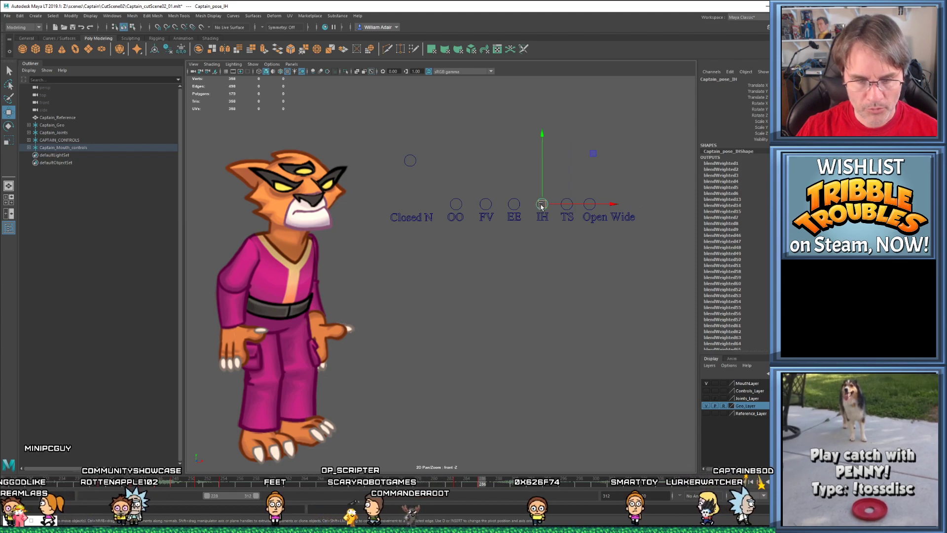
# Compare the pose at frame 286 with the key at frame 283 and raise IH partway at frame 286
pyautogui.press(',')
pyautogui.moveTo(380, 156); pyautogui.dragTo(610, 209)
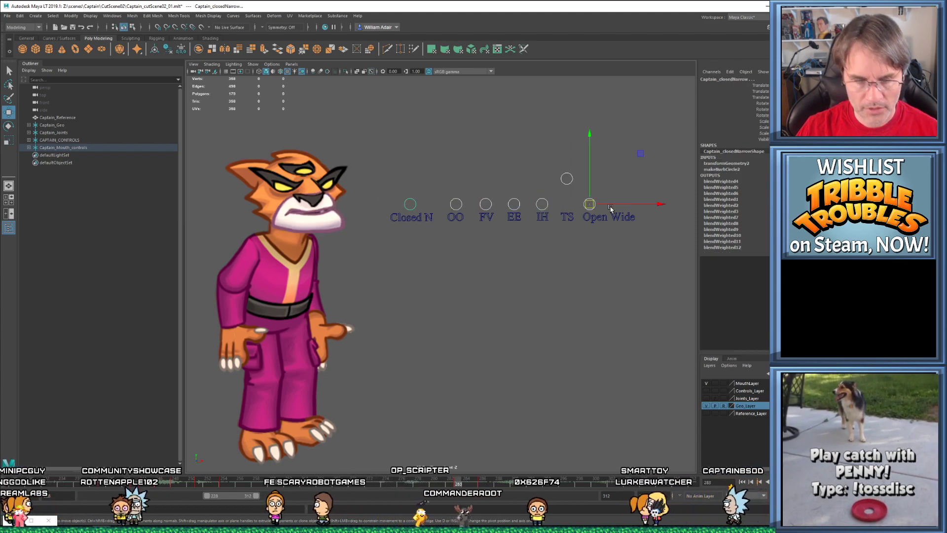
pyautogui.press('.')
pyautogui.press(',')
pyautogui.press('.')
pyautogui.click(548, 203)
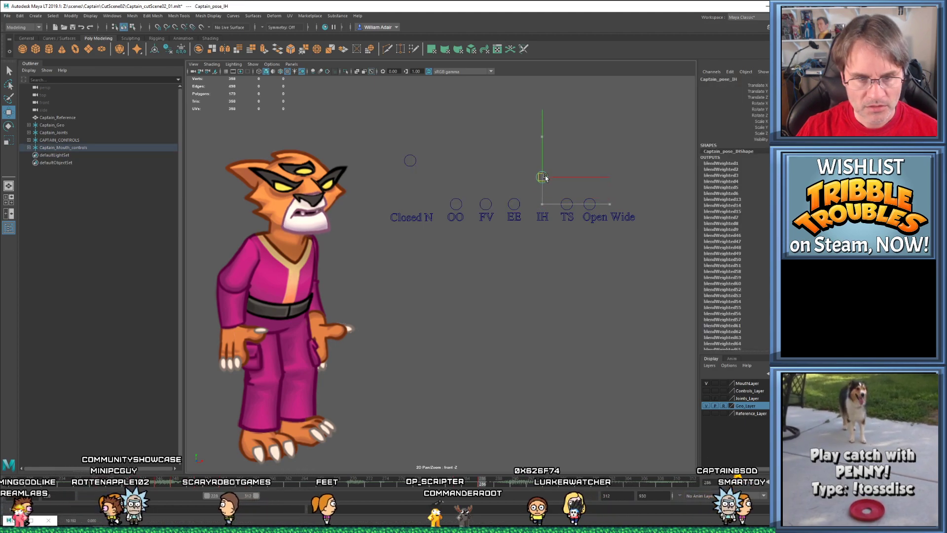
pyautogui.press(',')
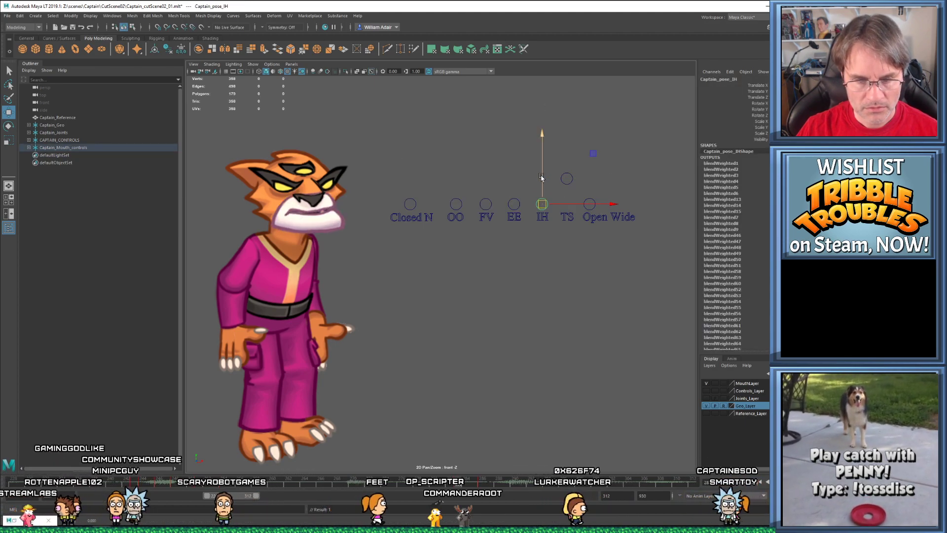
pyautogui.press('.')
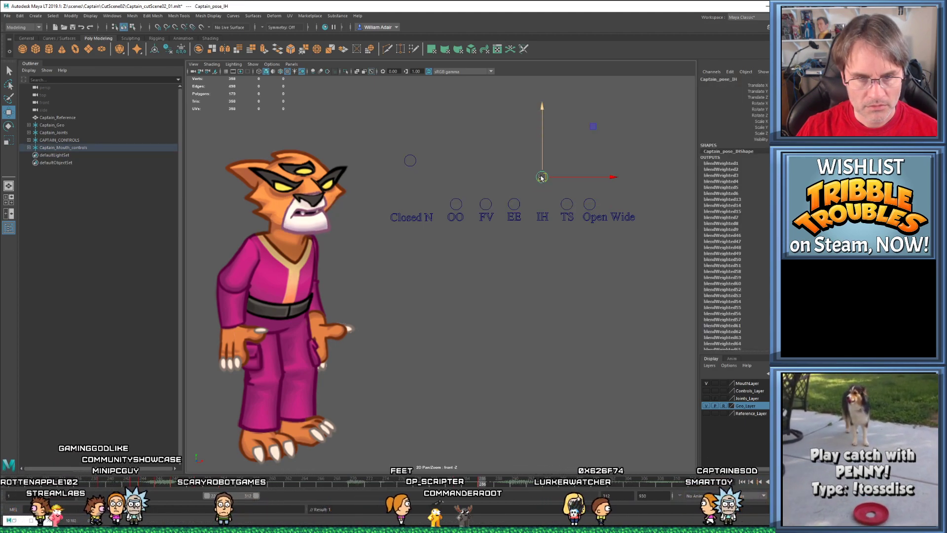
# Replay the new mouth shape, lower Closed N to about half its height at frame 286, and key it
pyautogui.click(364, 483)
pyautogui.hotkey('alt', 'v')
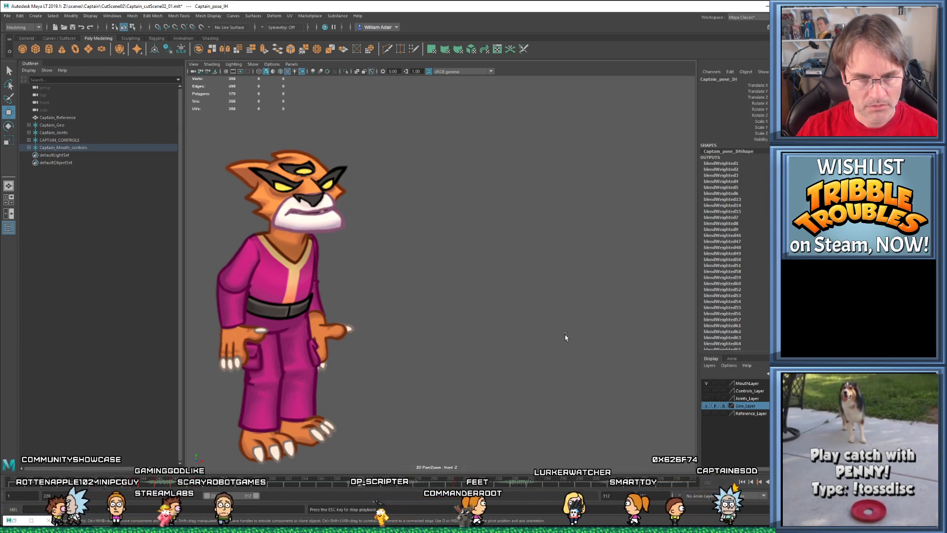
pyautogui.press('Escape')
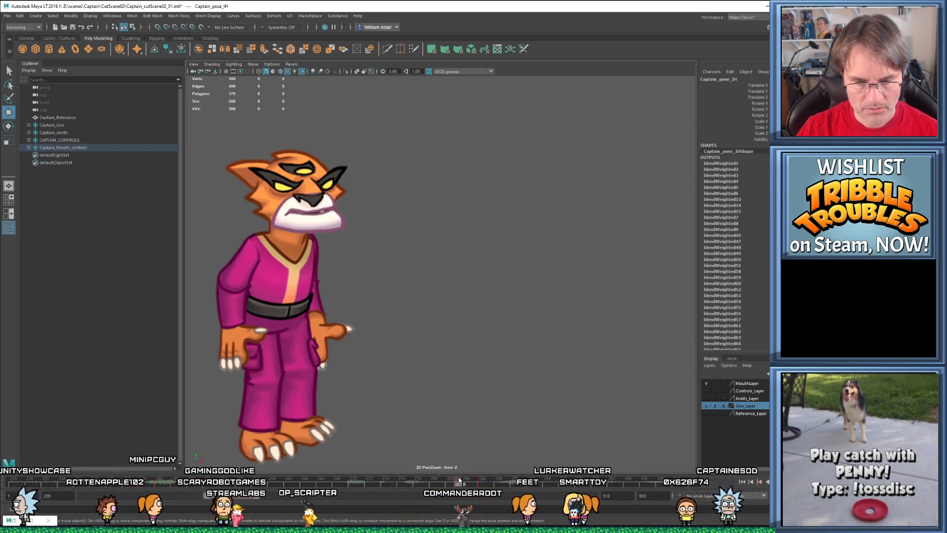
pyautogui.click(410, 161)
pyautogui.moveTo(410, 161); pyautogui.dragTo(413, 185)
pyautogui.press('s')
pyautogui.press(',')
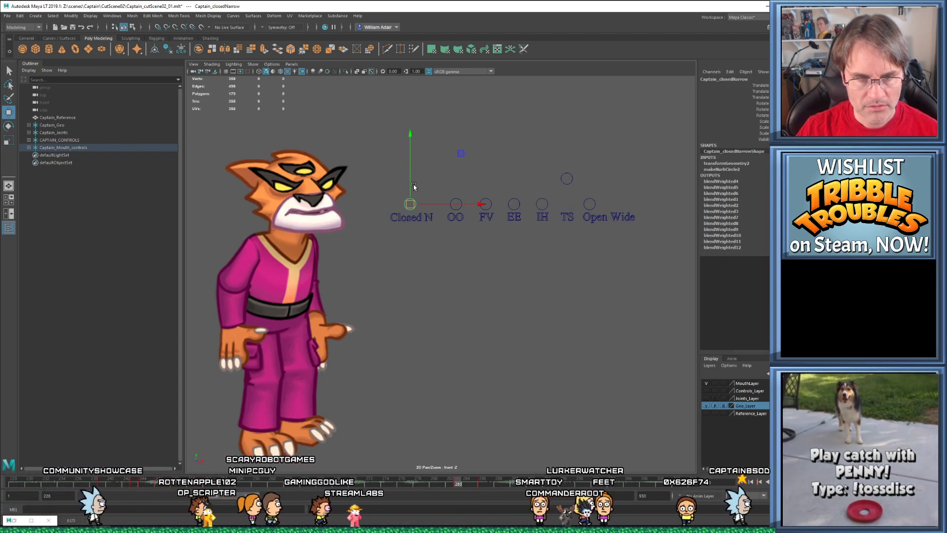
pyautogui.press('.')
# Replay the transition into the IH pose and select all the mouth controls at frame 287
pyautogui.click(401, 480)
pyautogui.hotkey('alt', 'v')
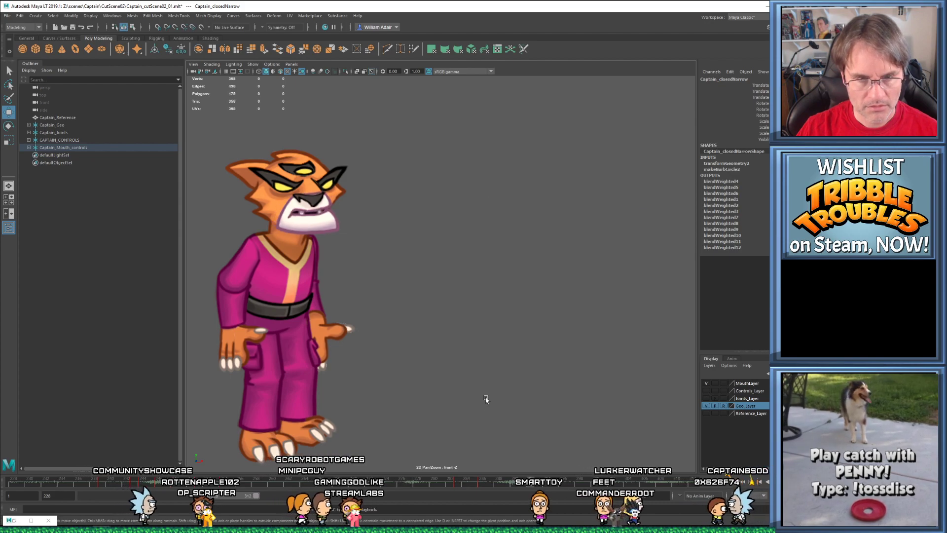
pyautogui.press('Escape')
pyautogui.click(454, 483)
pyautogui.moveTo(453, 483); pyautogui.dragTo(490, 482)
pyautogui.moveTo(421, 159); pyautogui.dragTo(619, 217)
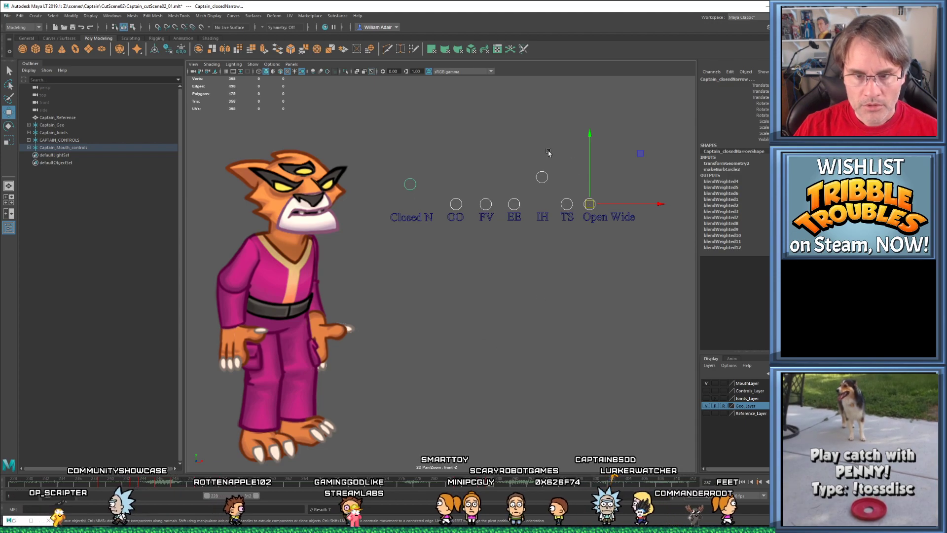
# Raise IH and Closed N slightly, checking the pose against the preceding keys
pyautogui.click(543, 176)
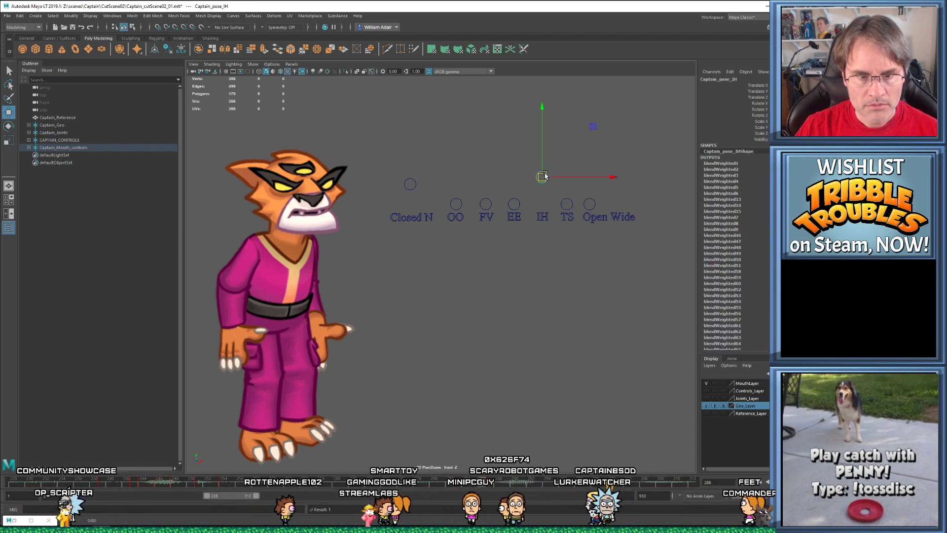
pyautogui.click(410, 184)
pyautogui.hotkey('alt', ',')
pyautogui.hotkey('alt', ',')
pyautogui.hotkey('alt', '.')
pyautogui.hotkey('alt', '.')
pyautogui.moveTo(412, 184); pyautogui.dragTo(412, 181)
pyautogui.hotkey('alt', ',')
pyautogui.hotkey('alt', ',')
pyautogui.hotkey('alt', '.')
pyautogui.hotkey('alt', '.')
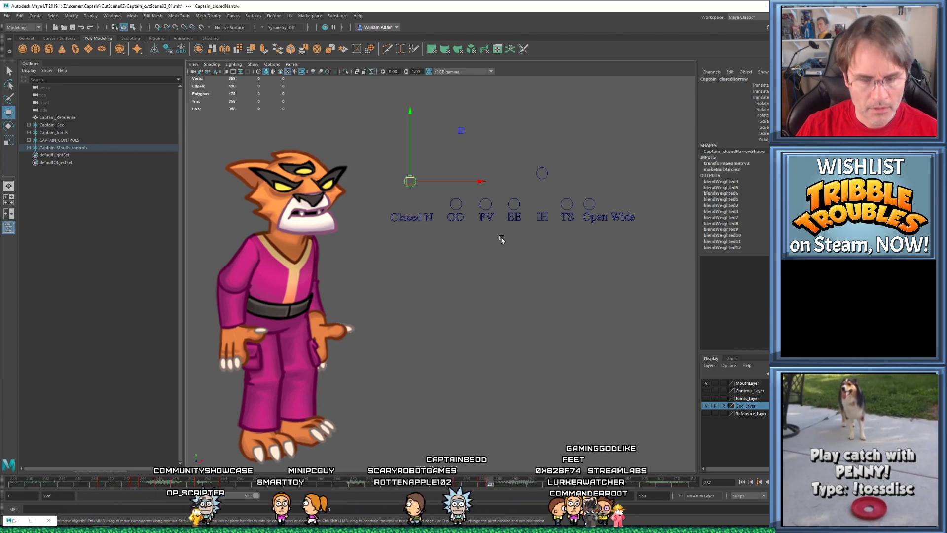
# Play the dialogue past frame 287, raise OO partway at frame 289, and key it
pyautogui.keyDown('alt'); pyautogui.moveTo(501, 258); pyautogui.dragTo(501, 254, button='middle'); pyautogui.keyUp('alt')
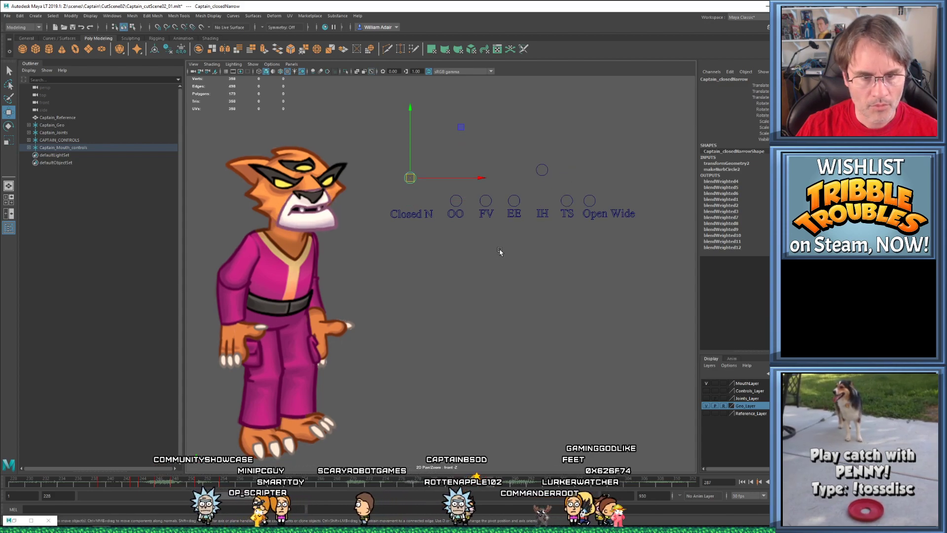
pyautogui.hotkey('alt', 'v')
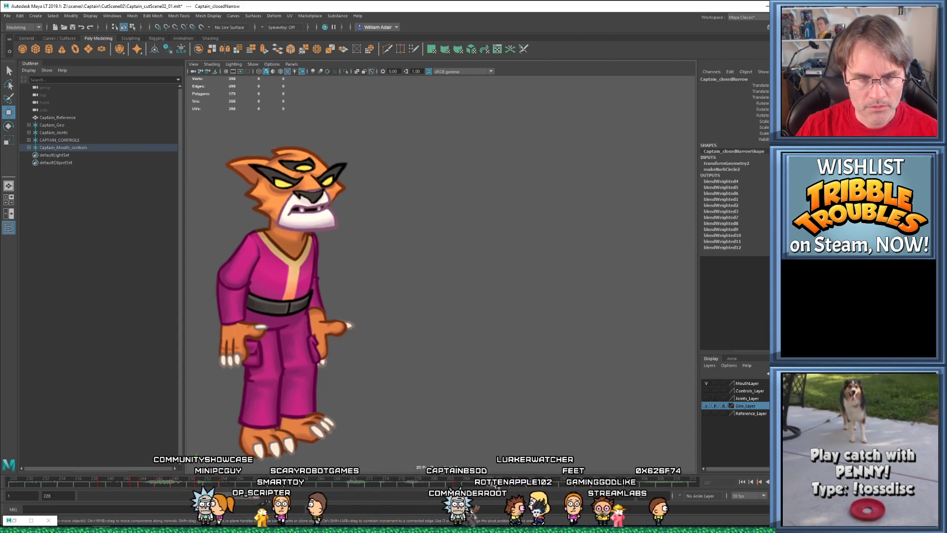
pyautogui.hotkey('alt', 'v')
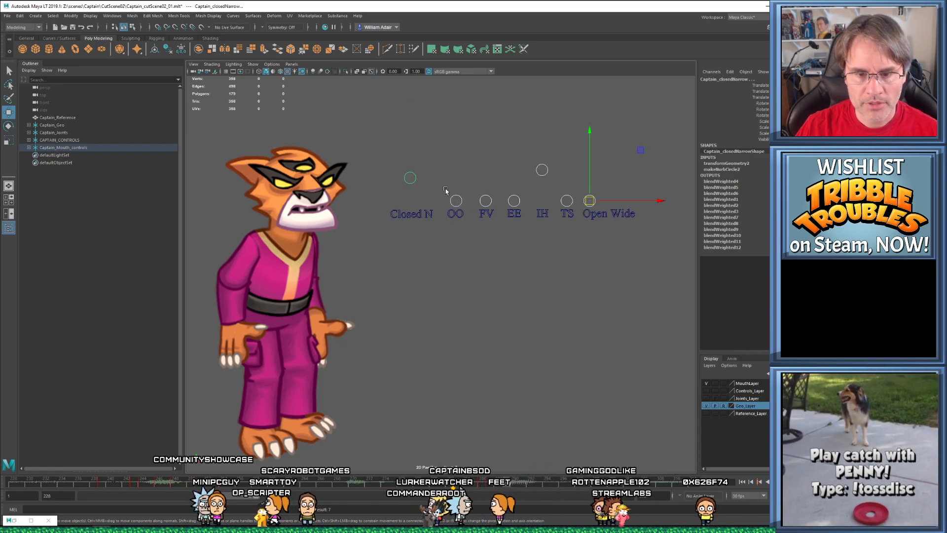
pyautogui.moveTo(460, 201); pyautogui.dragTo(461, 203)
pyautogui.moveTo(461, 203); pyautogui.dragTo(462, 182)
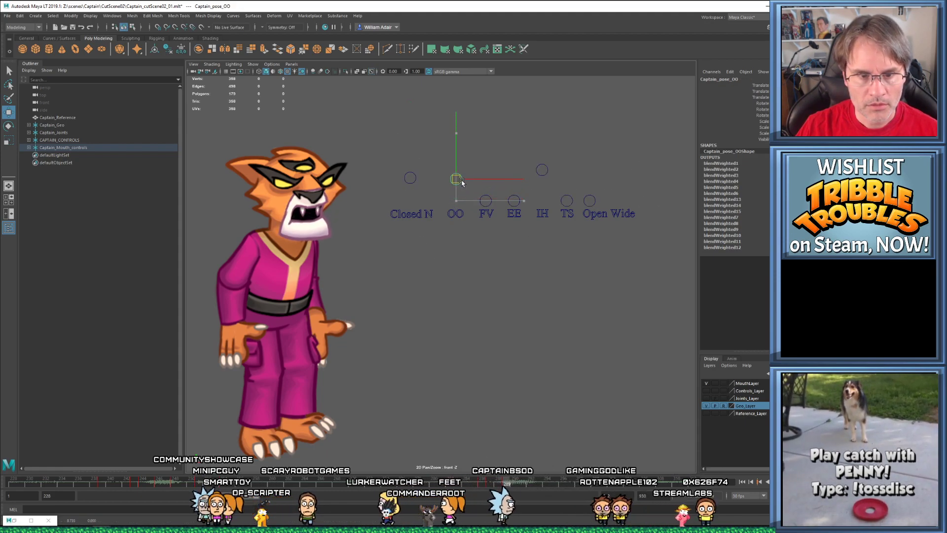
pyautogui.press('s')
pyautogui.press(',')
# Replay the OO transition, shift the playback range to start at frame 249, and raise OO slightly further
pyautogui.click(424, 486)
pyautogui.hotkey('alt', 'v')
pyautogui.hotkey('alt', 'v')
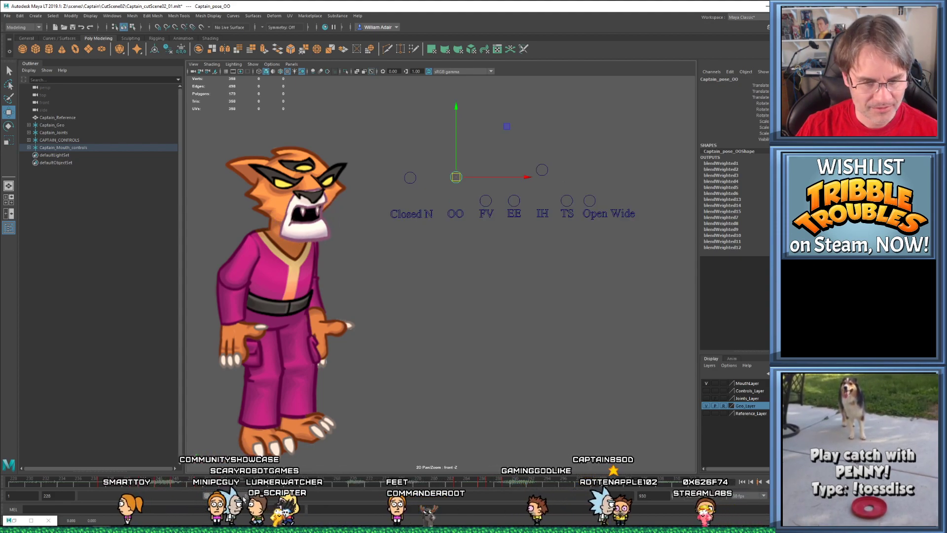
pyautogui.moveTo(244, 499); pyautogui.dragTo(257, 498)
pyautogui.click(319, 486)
pyautogui.moveTo(319, 486); pyautogui.dragTo(348, 489)
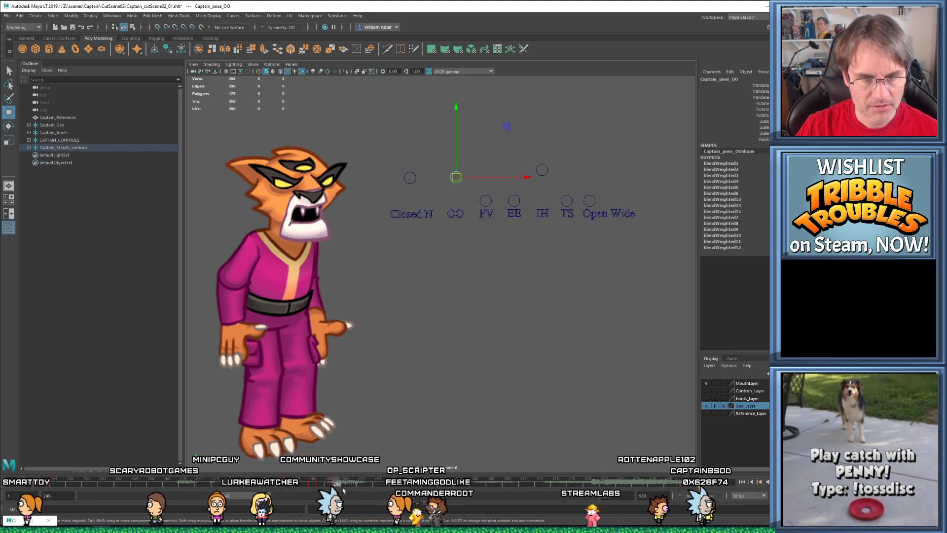
pyautogui.moveTo(455, 177); pyautogui.dragTo(459, 169)
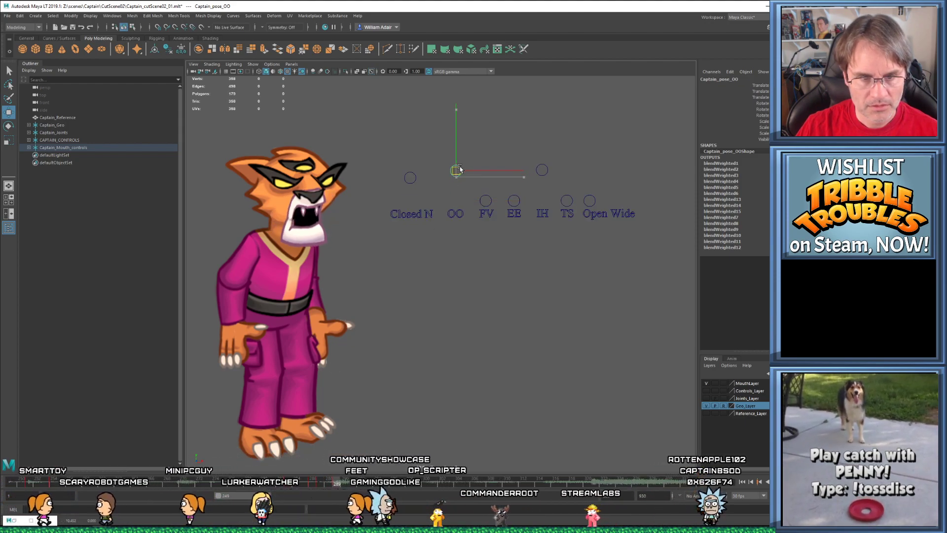
# Move the playback range to start at frame 272 and play the dialogue to check the new mouth poses
pyautogui.moveTo(297, 487); pyautogui.dragTo(439, 488)
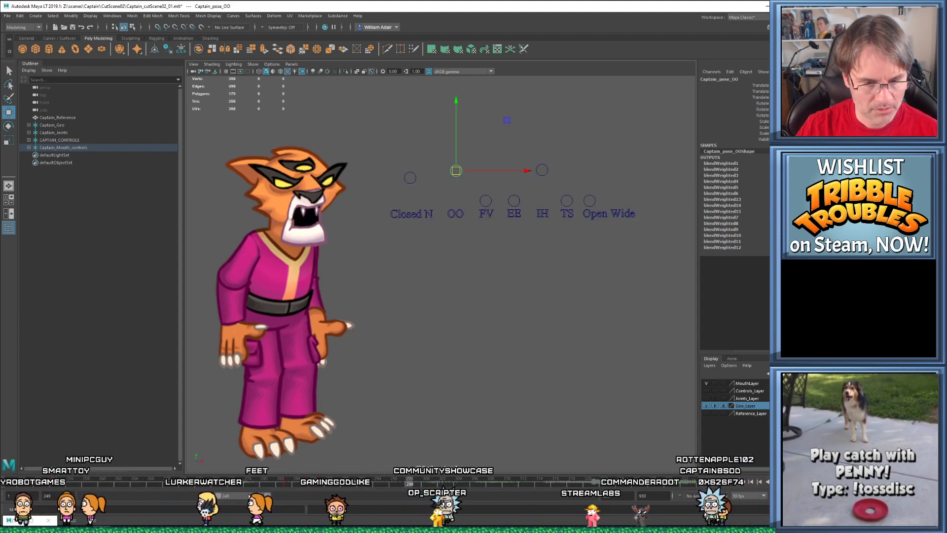
pyautogui.click(82, 481)
pyautogui.hotkey('alt', 'v')
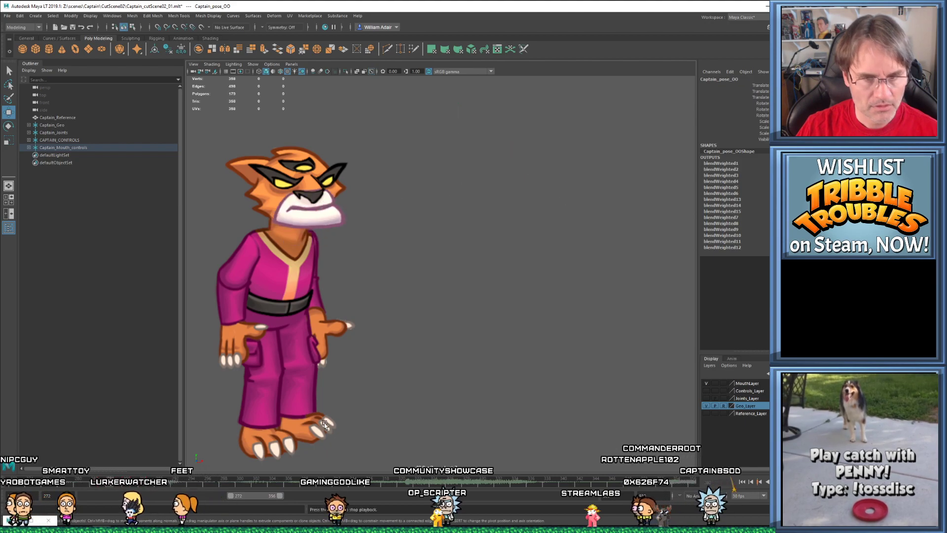
pyautogui.hotkey('alt', 'v')
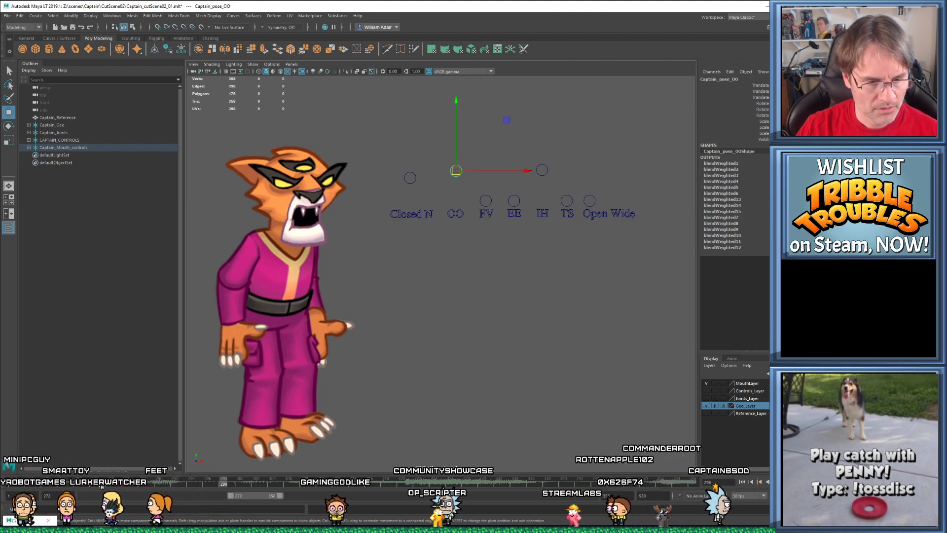
# Select all the mouth pose controls and scrub through the dialogue to check the mouth poses against their keys
pyautogui.click(95, 486)
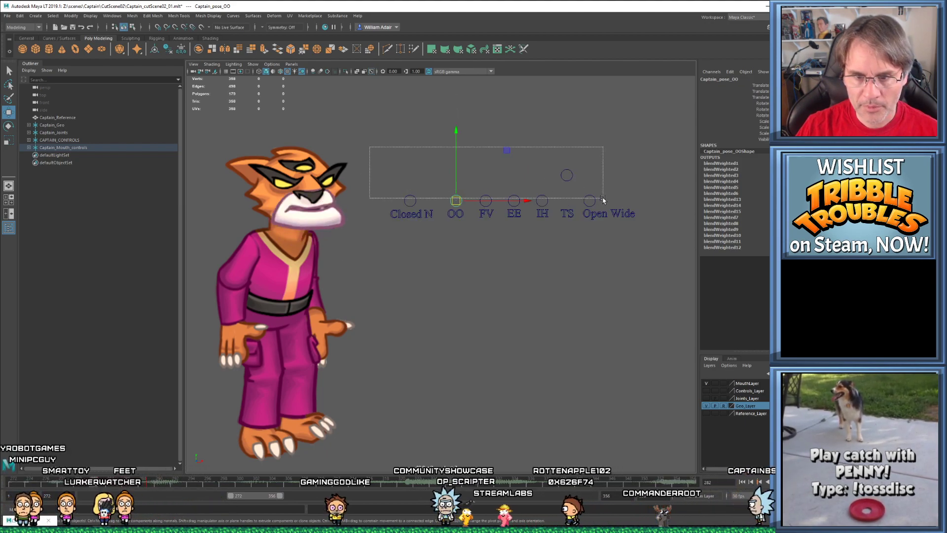
pyautogui.moveTo(602, 199); pyautogui.dragTo(603, 199)
pyautogui.click(99, 487)
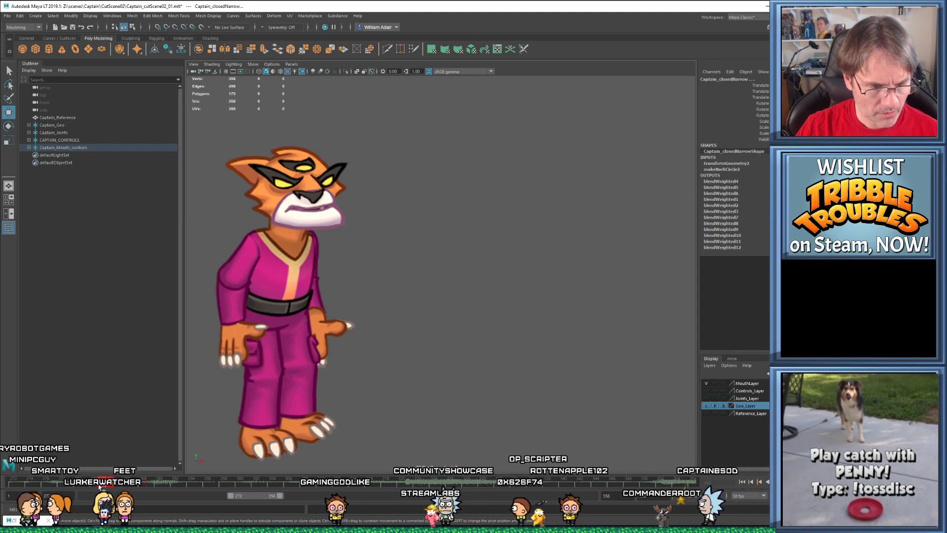
pyautogui.moveTo(102, 487); pyautogui.dragTo(256, 487)
pyautogui.moveTo(110, 485); pyautogui.dragTo(153, 488)
# Lower Closed N to its rest position on the keyed OO pose, key it, and compare it with the preceding key
pyautogui.click(415, 177)
pyautogui.moveTo(414, 177); pyautogui.dragTo(417, 208)
pyautogui.press('s')
pyautogui.press(',')
pyautogui.press('.')
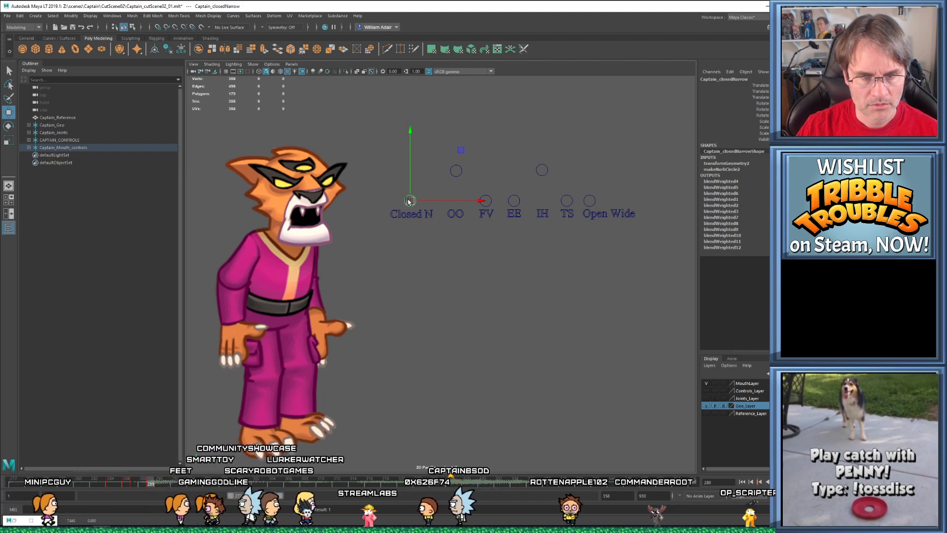
pyautogui.press(',')
pyautogui.press('.')
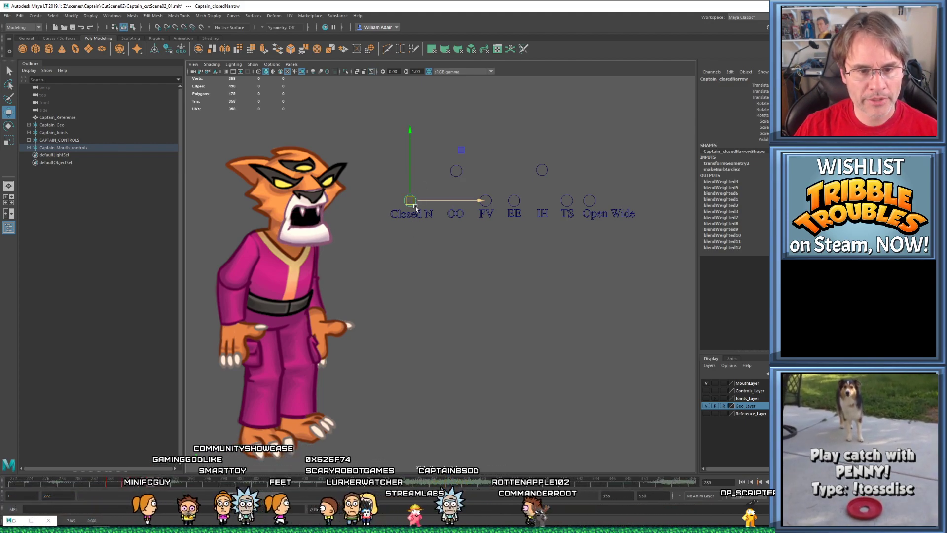
pyautogui.press(',')
pyautogui.press('.')
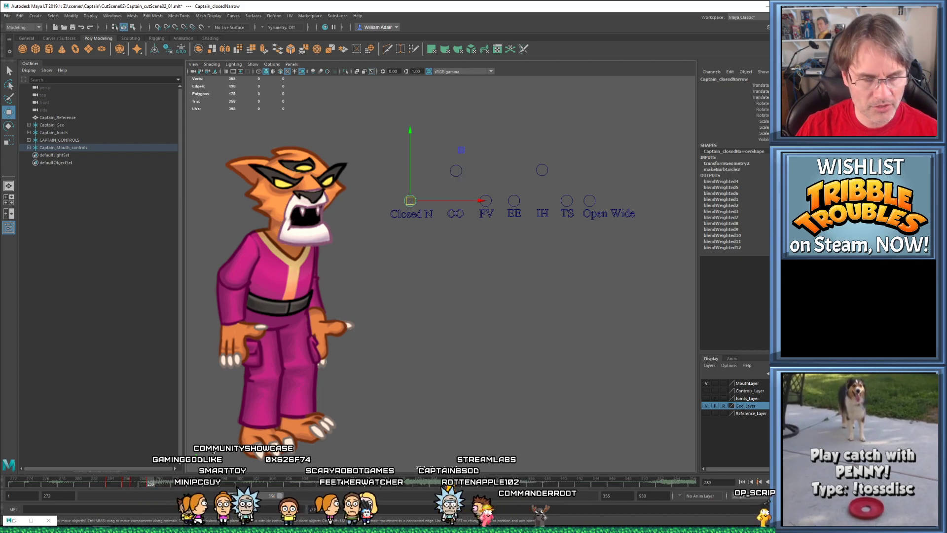
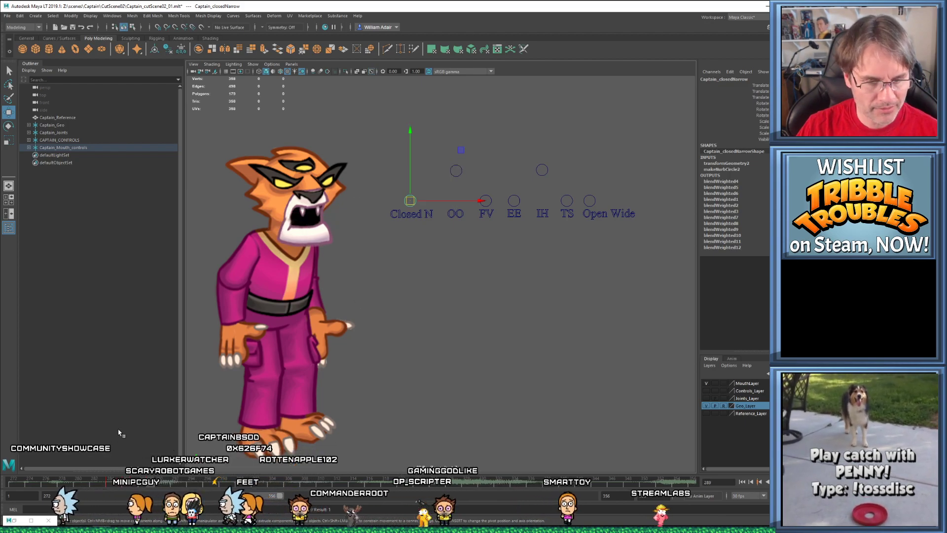
# Scrub further into the dialogue, select all the mouth pose controls, key them, and check the preceding key
pyautogui.moveTo(108, 485); pyautogui.dragTo(166, 492)
pyautogui.moveTo(388, 131); pyautogui.dragTo(613, 204)
pyautogui.press('s')
pyautogui.press(',')
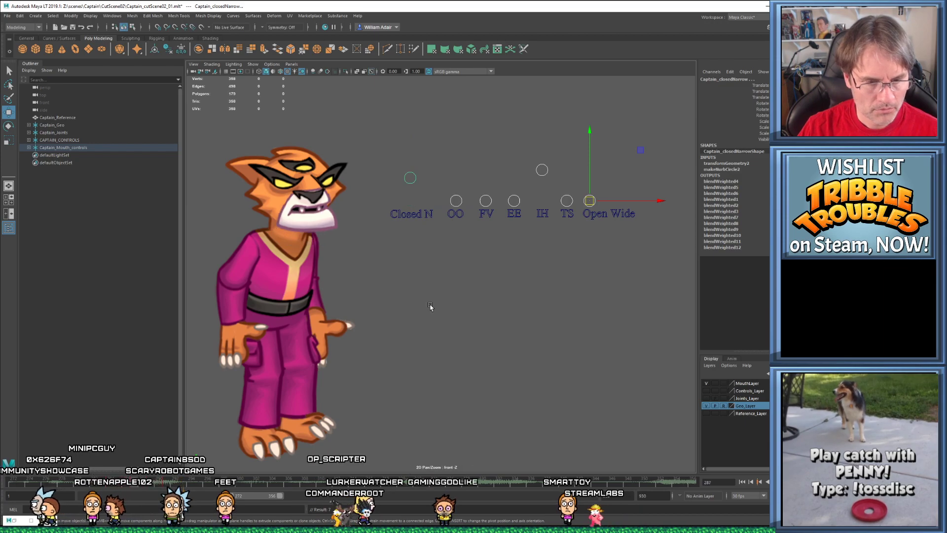
# At frame 291, lower the IH mouth control to near its baseline and lower the OO control slightly
pyautogui.press('.')
pyautogui.click(411, 200)
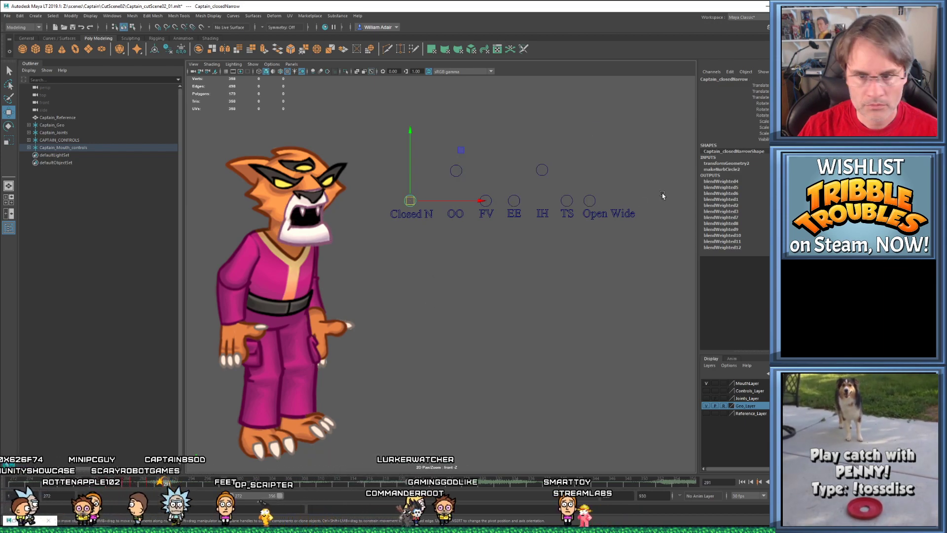
pyautogui.click(542, 170)
pyautogui.moveTo(542, 170); pyautogui.dragTo(542, 194)
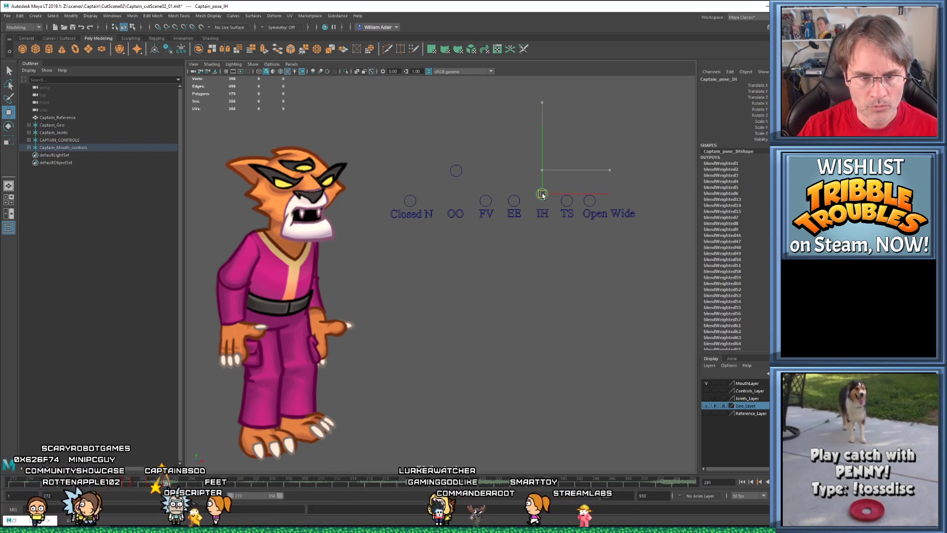
pyautogui.click(456, 171)
pyautogui.moveTo(456, 171); pyautogui.dragTo(455, 181)
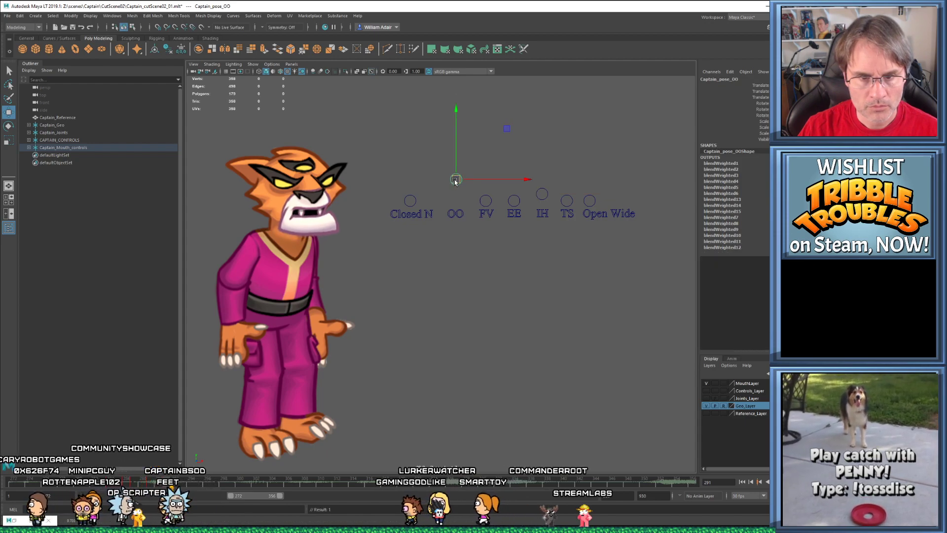
# At frame 291, raise the Closed N and FV mouth controls and fine-tune the OO control to narrow the mouth
pyautogui.click(415, 204)
pyautogui.moveTo(414, 203); pyautogui.dragTo(415, 167)
pyautogui.moveTo(539, 183); pyautogui.dragTo(547, 200)
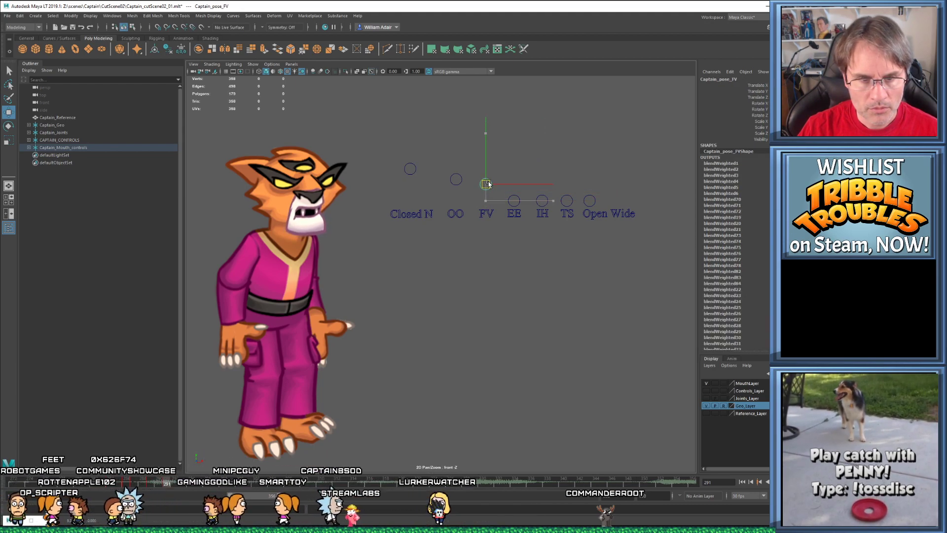
pyautogui.moveTo(385, 154); pyautogui.dragTo(408, 171)
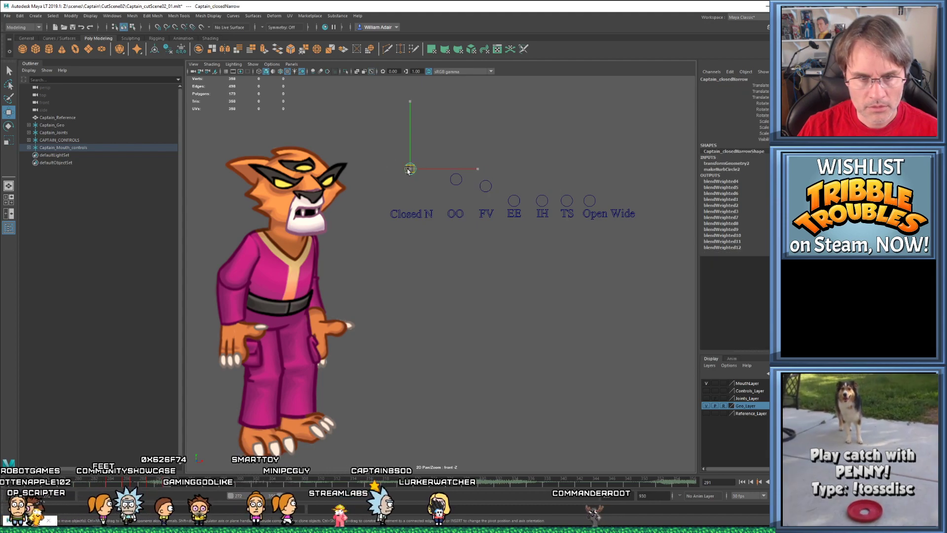
pyautogui.moveTo(458, 192); pyautogui.dragTo(454, 188)
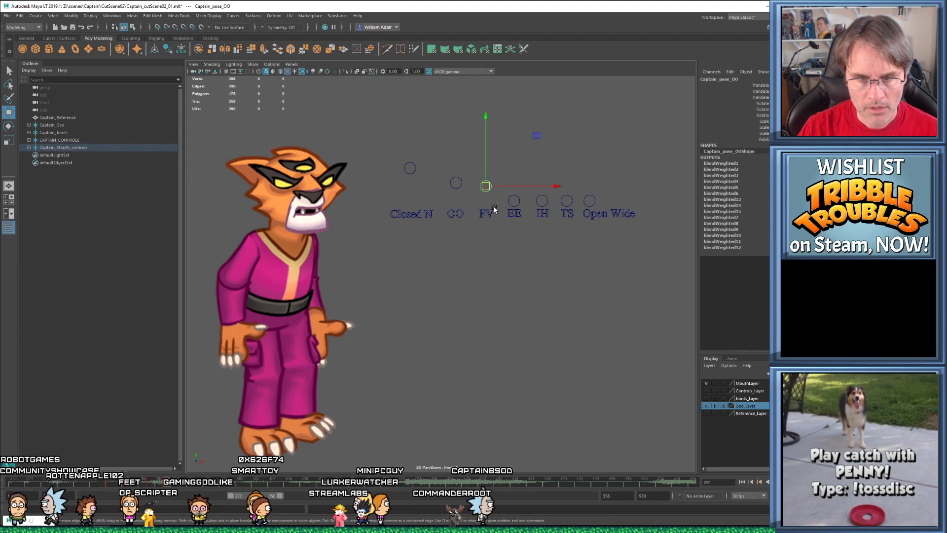
pyautogui.click(486, 186)
# Play back the mouth animation and step between its keyframes to check the new pose
pyautogui.press(',')
pyautogui.press(',')
pyautogui.hotkey('alt', 'shift', 'v')
pyautogui.hotkey('alt', 'v')
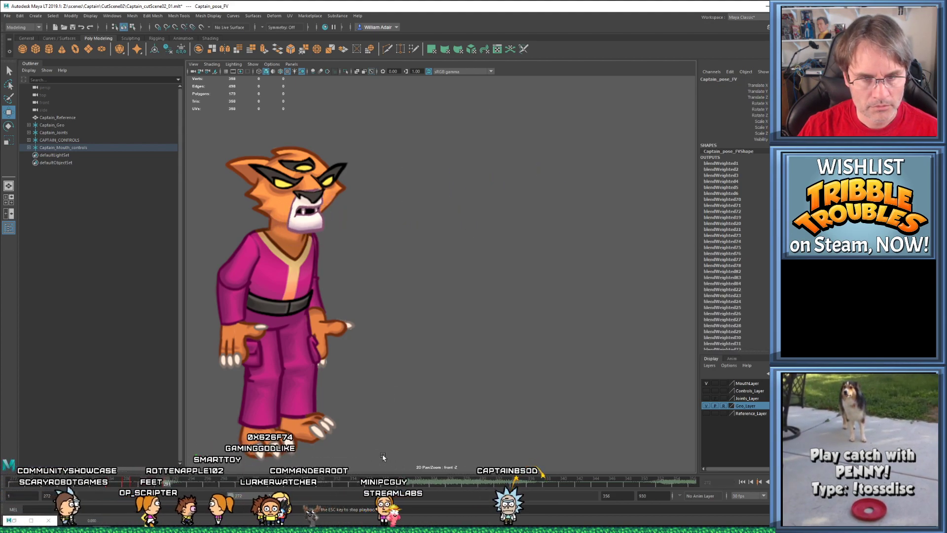
pyautogui.press('Escape')
pyautogui.press(',')
pyautogui.hotkey('alt', 'v')
pyautogui.press('Escape')
pyautogui.press(',')
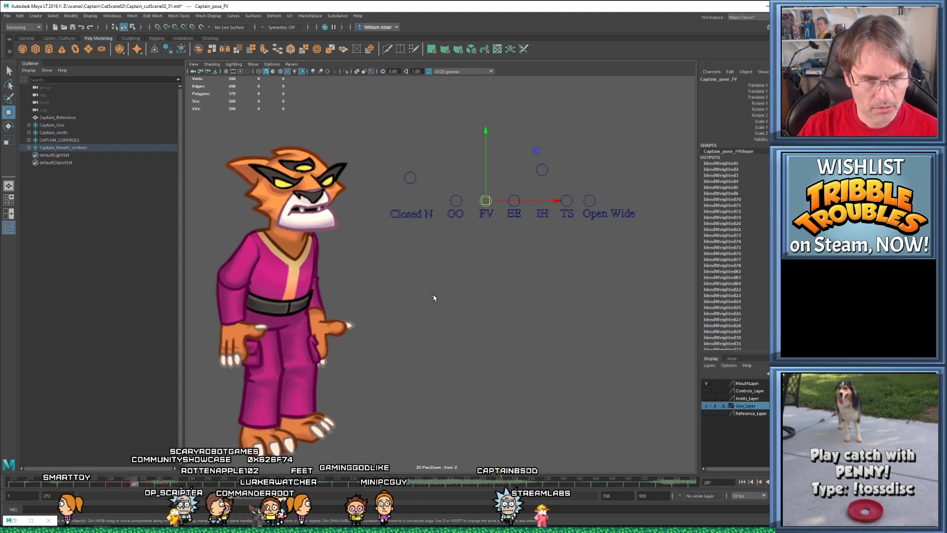
# Lower the OO mouth control slightly at frame 289 and play back the lip sync
pyautogui.click(460, 269)
pyautogui.moveTo(440, 145); pyautogui.dragTo(457, 180)
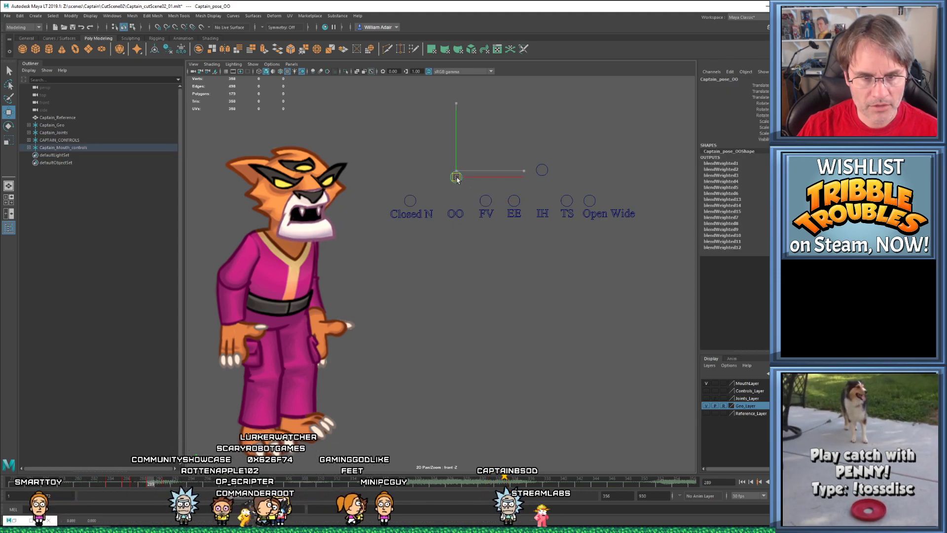
pyautogui.press(',')
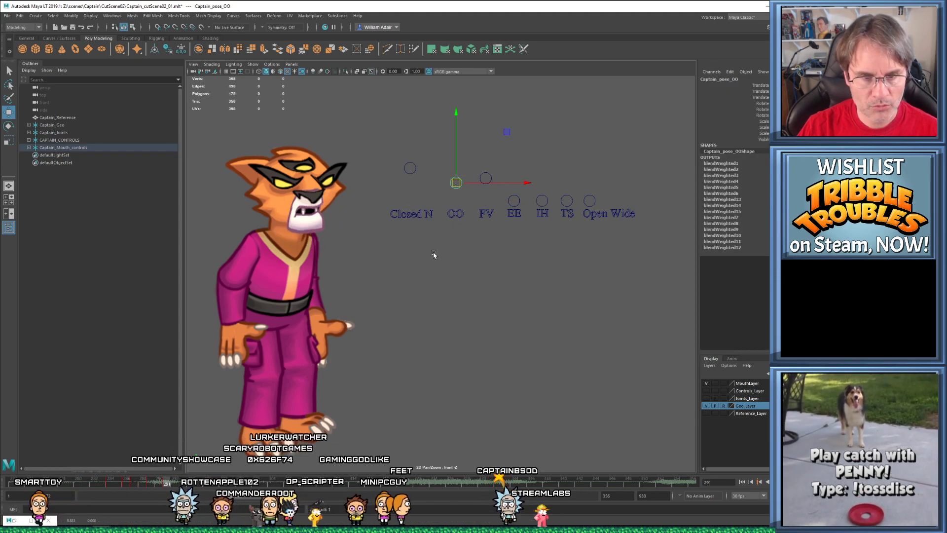
pyautogui.hotkey('alt', 'shift', 'v')
pyautogui.hotkey('alt', 'v')
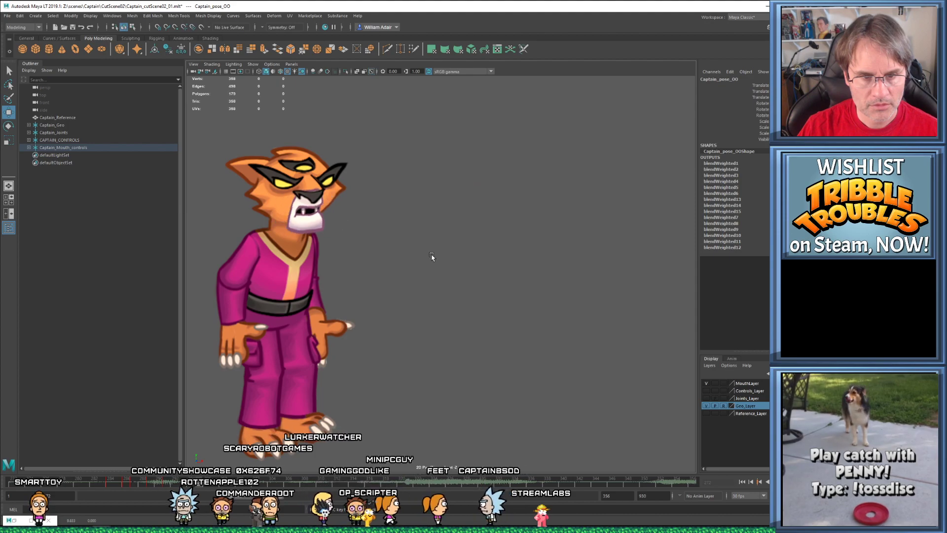
pyautogui.hotkey('alt', 'v')
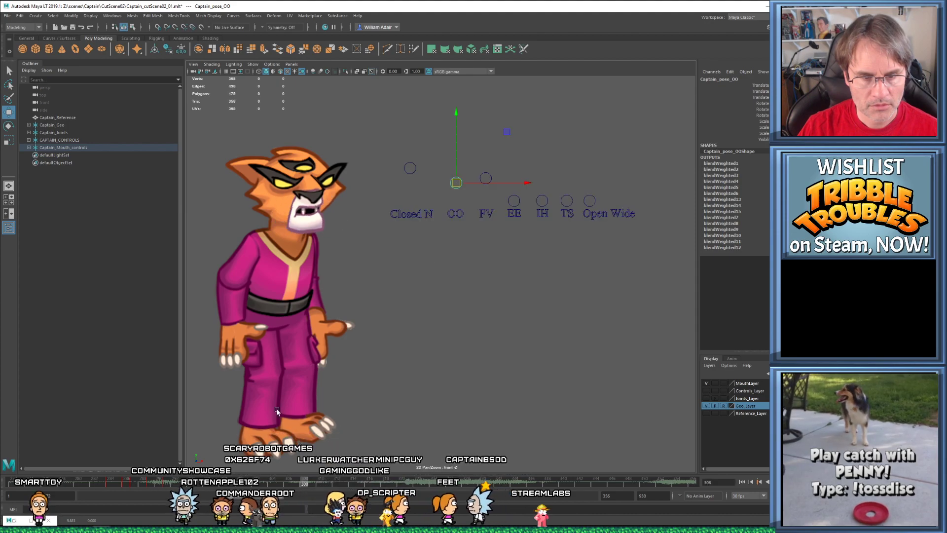
# Lower the Closed N mouth control at frame 291 and replay the animation
pyautogui.moveTo(127, 487); pyautogui.dragTo(170, 490)
pyautogui.click(414, 172)
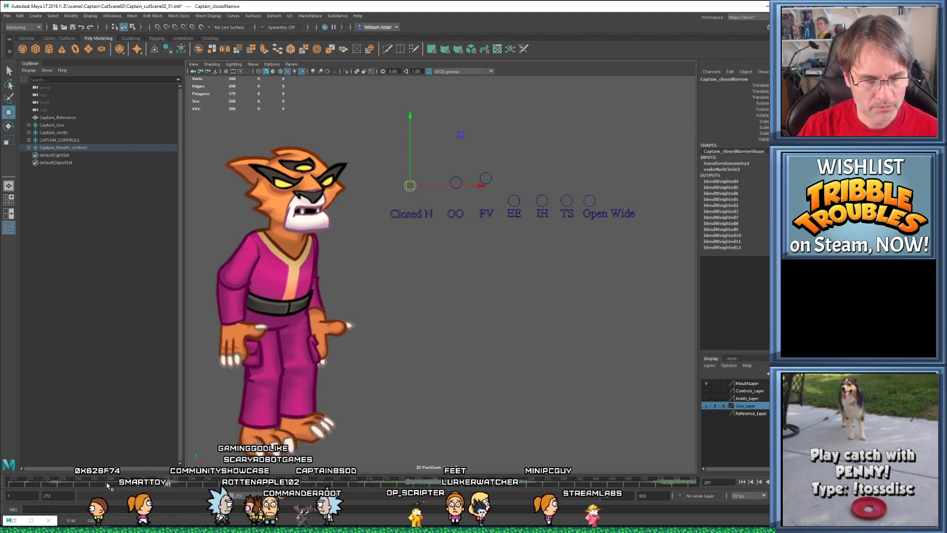
pyautogui.click(106, 487)
pyautogui.hotkey('alt', 'v')
pyautogui.hotkey('alt', 'v')
# Go to frame 287 and nudge the Closed N and IH mouth controls, checking the adjacent keys
pyautogui.moveTo(109, 490); pyautogui.dragTo(131, 498)
pyautogui.moveTo(410, 178); pyautogui.dragTo(411, 181)
pyautogui.click(542, 174)
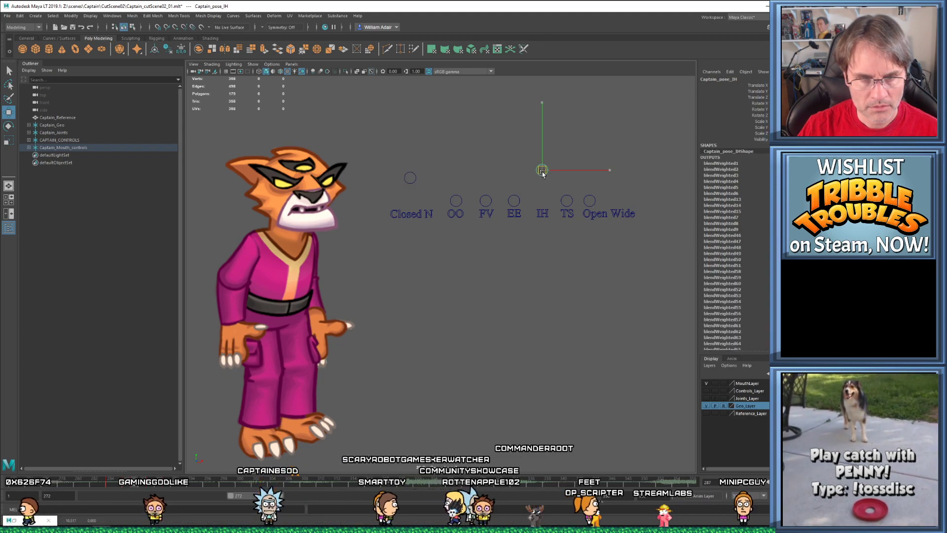
pyautogui.press(',')
pyautogui.press('.')
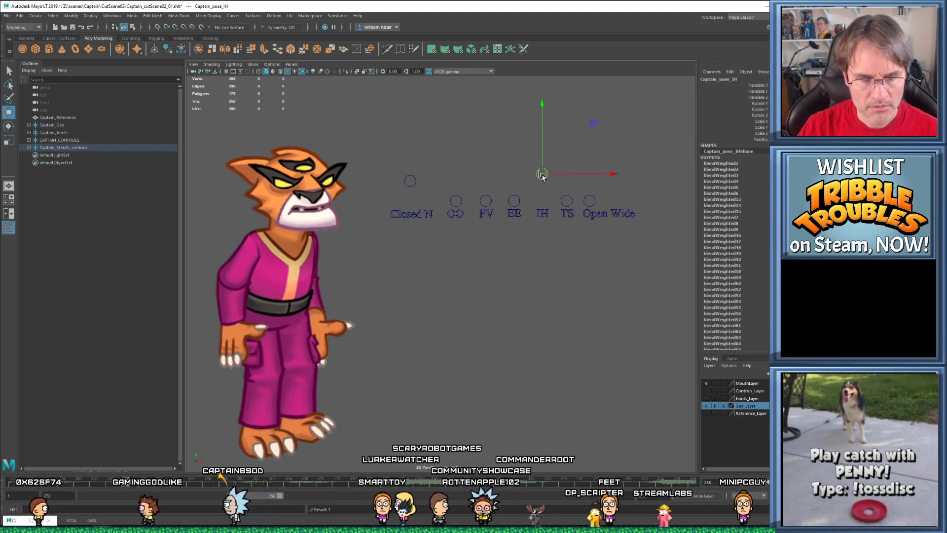
pyautogui.press('.')
# Scrub through the mouth keys and play back the lip sync repeatedly to check the transitions
pyautogui.moveTo(118, 486); pyautogui.dragTo(167, 487)
pyautogui.hotkey('alt', 'shift', 'v')
pyautogui.hotkey('alt', 'v')
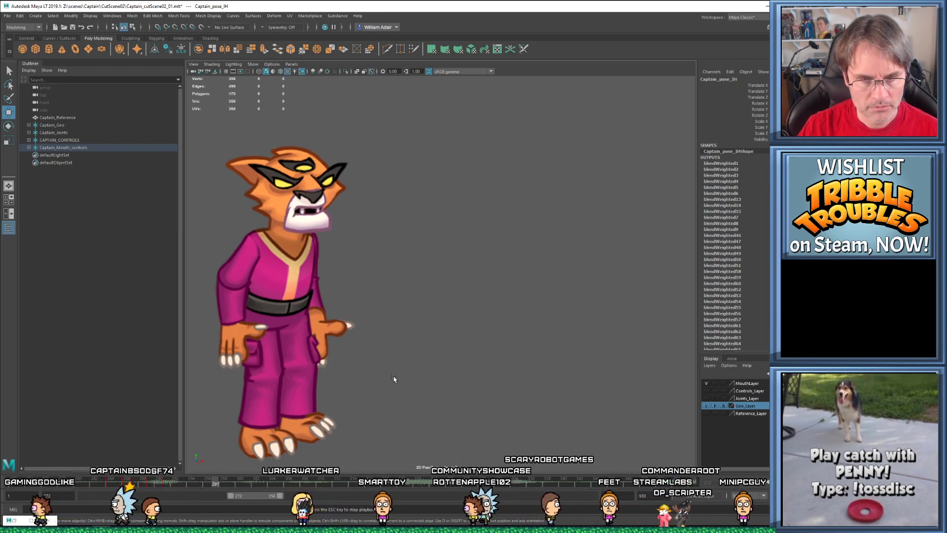
pyautogui.hotkey('alt', 'v')
pyautogui.hotkey('alt', 'shift', 'v')
pyautogui.hotkey('alt', 'v')
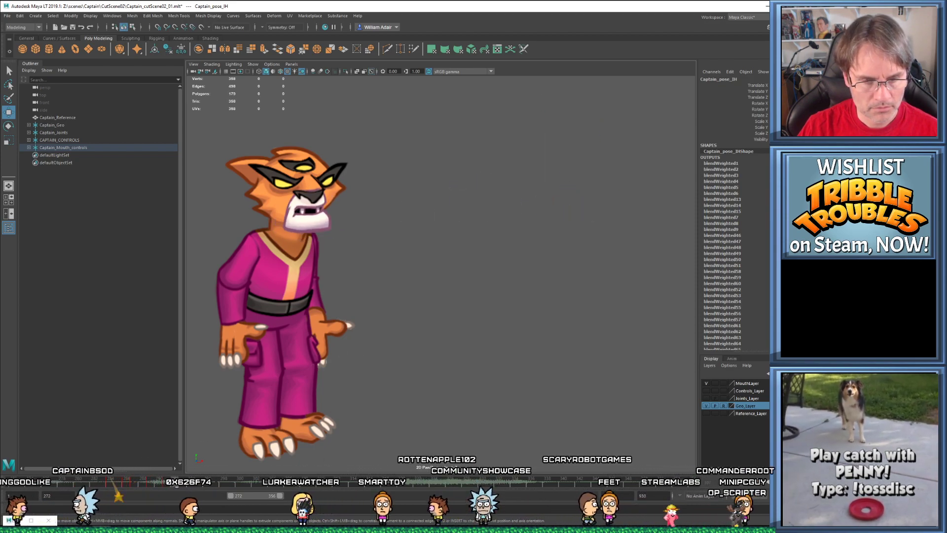
pyautogui.hotkey('alt', 'v')
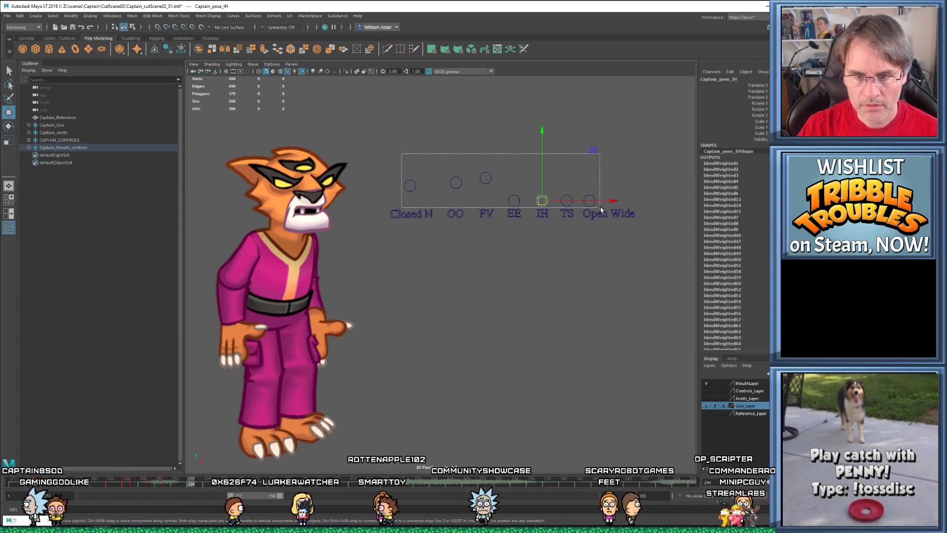
# At frame 294, lower the Closed N mouth control, lower the FV and OO controls slightly, and play back the result
pyautogui.moveTo(607, 206); pyautogui.dragTo(608, 206)
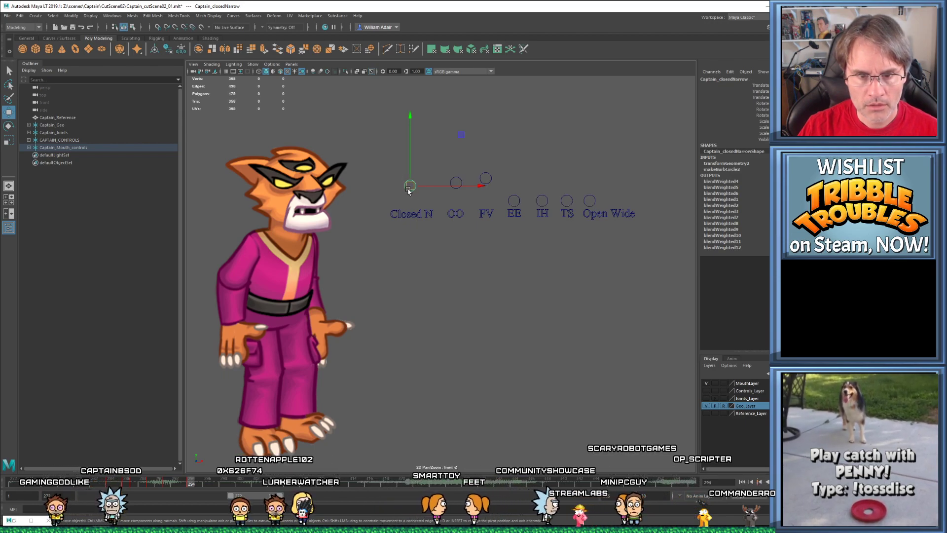
pyautogui.moveTo(491, 181); pyautogui.dragTo(458, 190)
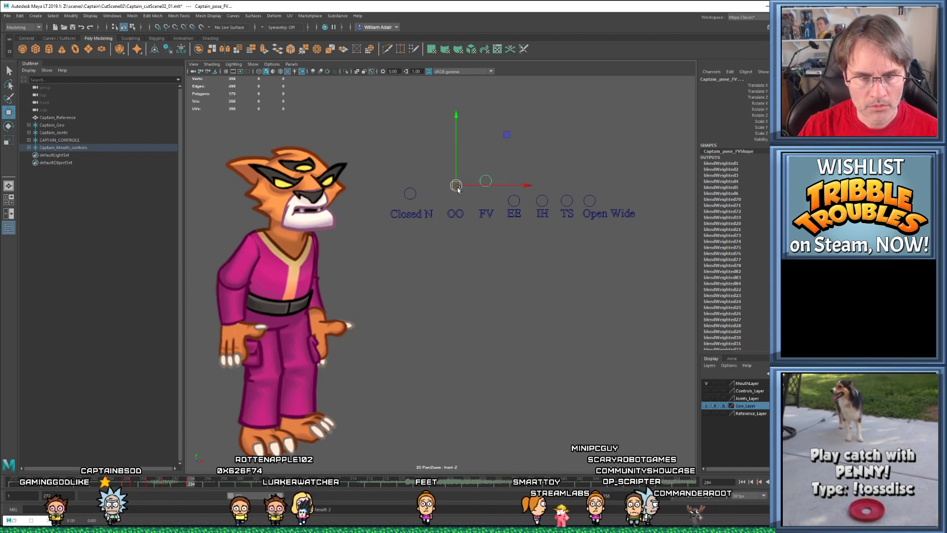
pyautogui.hotkey('alt', 'shift', 'v')
pyautogui.hotkey('alt', 'v')
pyautogui.hotkey('alt', 'v')
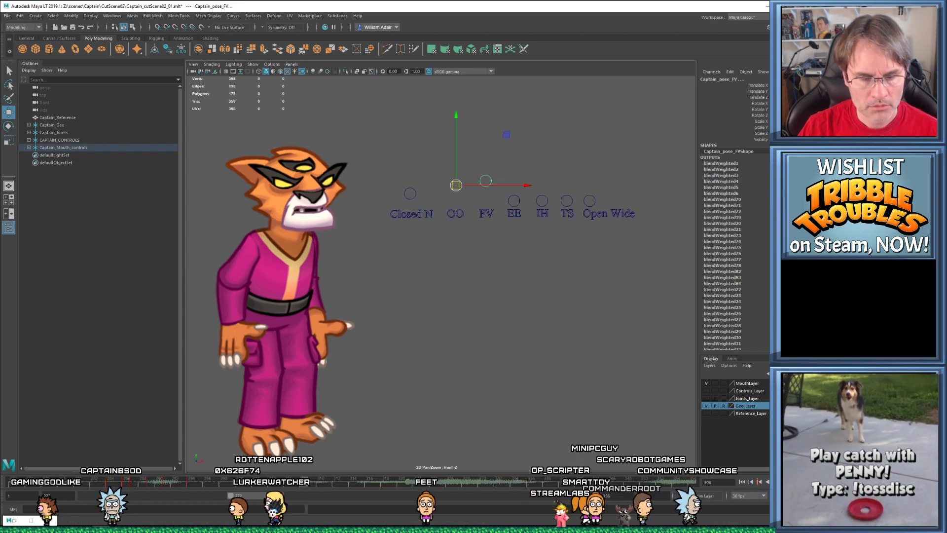
pyautogui.hotkey('alt', 'v')
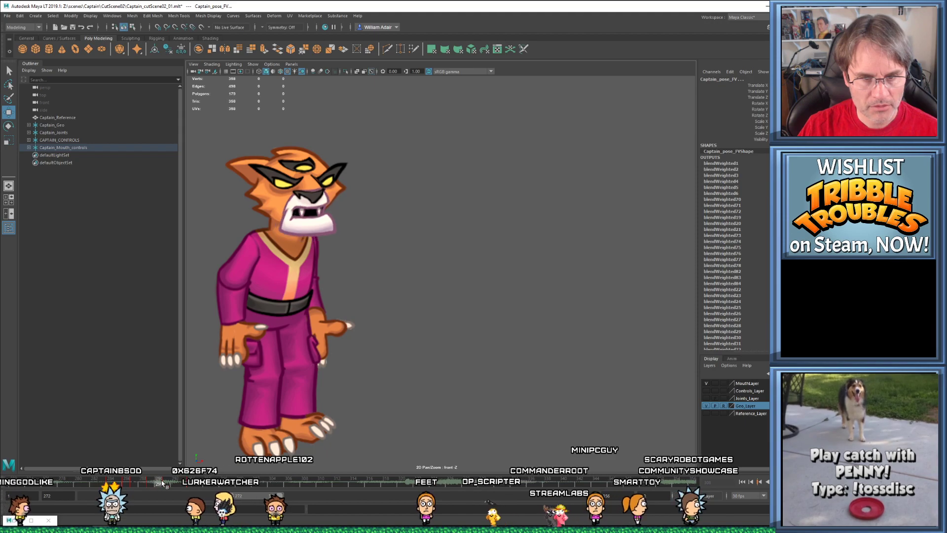
pyautogui.hotkey('alt', 'v')
# Lower the IH mouth control slightly at frame 289 and step through the neighbouring keys
pyautogui.press('.')
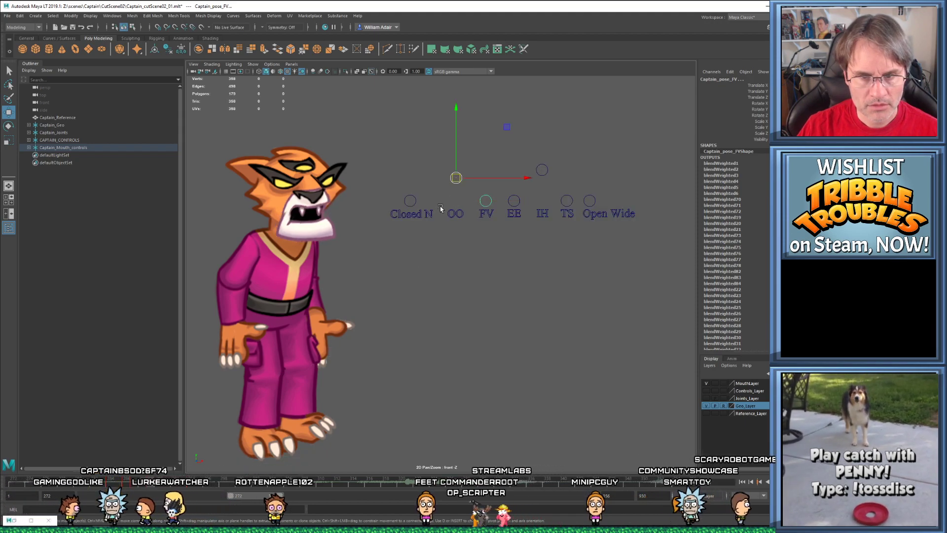
pyautogui.click(429, 192)
pyautogui.click(540, 171)
pyautogui.press('.')
pyautogui.press('.')
pyautogui.press('.')
pyautogui.press(',')
pyautogui.moveTo(542, 171); pyautogui.dragTo(547, 181)
pyautogui.press('.')
pyautogui.press('.')
pyautogui.press('.')
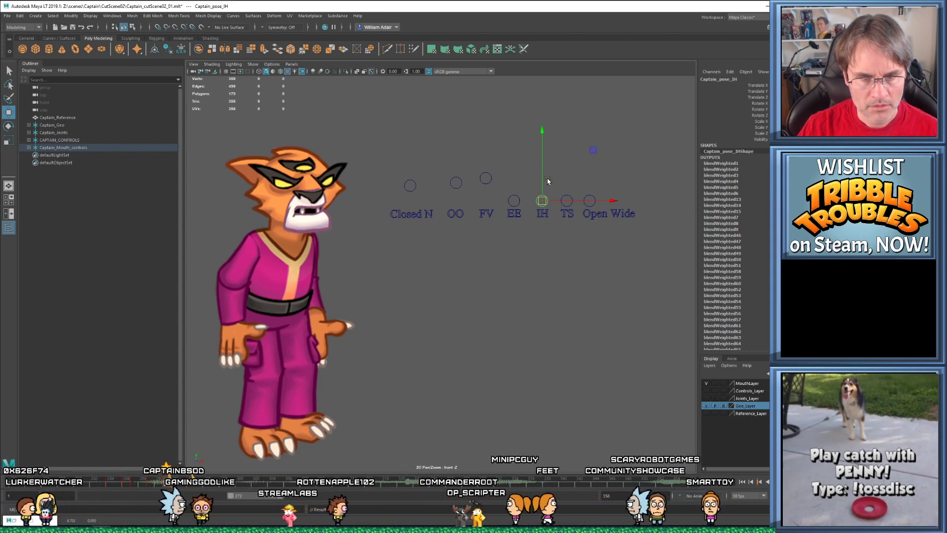
pyautogui.press('.')
# Play back the lip sync and lower the Closed N mouth control slightly at frame 291
pyautogui.hotkey('alt', 'shift', 'v')
pyautogui.hotkey('alt', 'v')
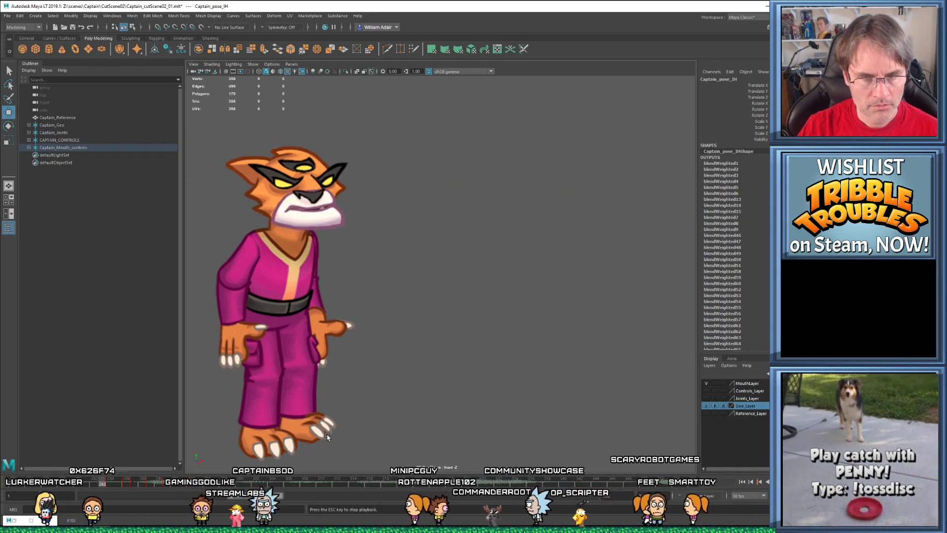
pyautogui.press('Escape')
pyautogui.hotkey('alt', 'v')
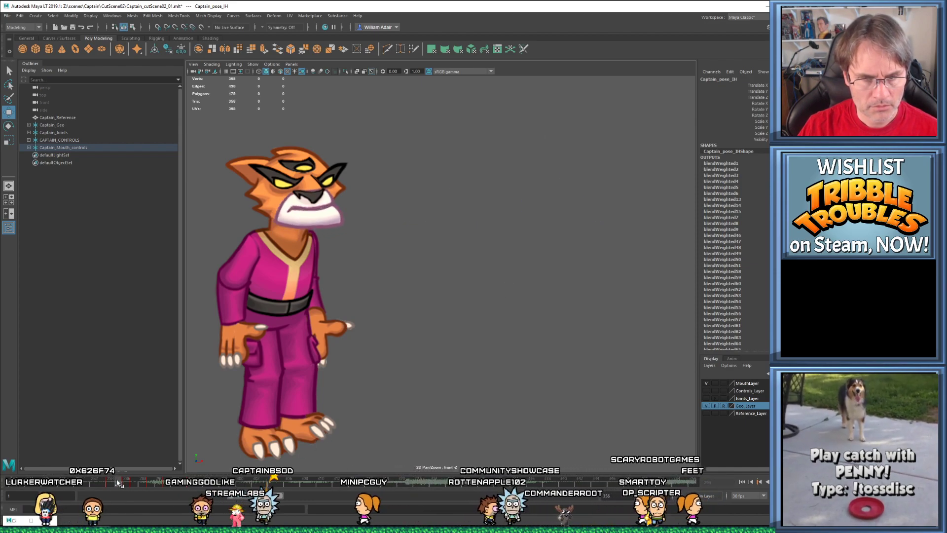
pyautogui.press('Escape')
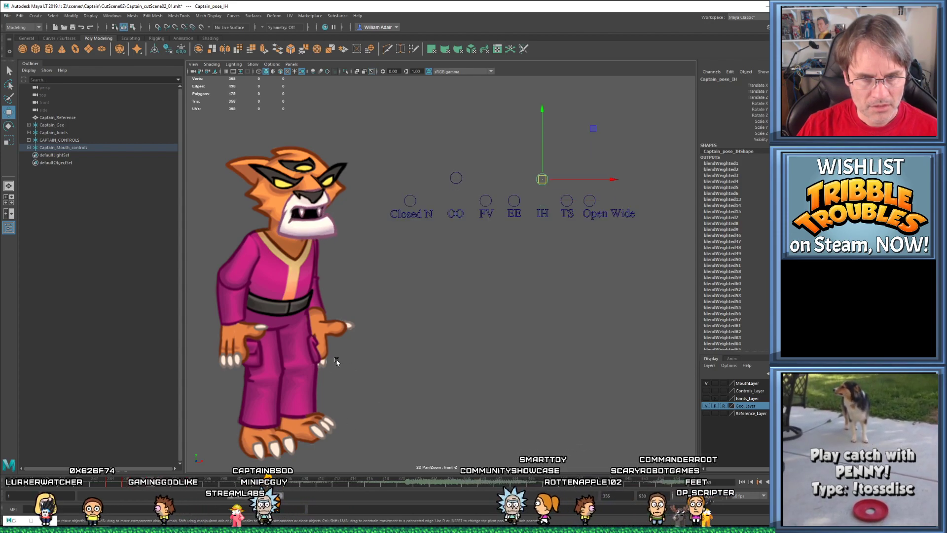
pyautogui.click(408, 184)
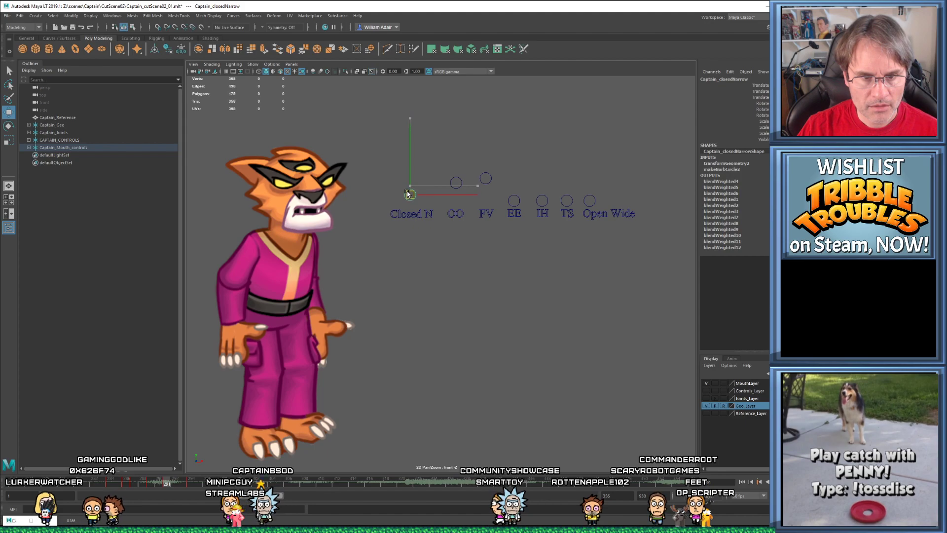
pyautogui.hotkey('alt', 'v')
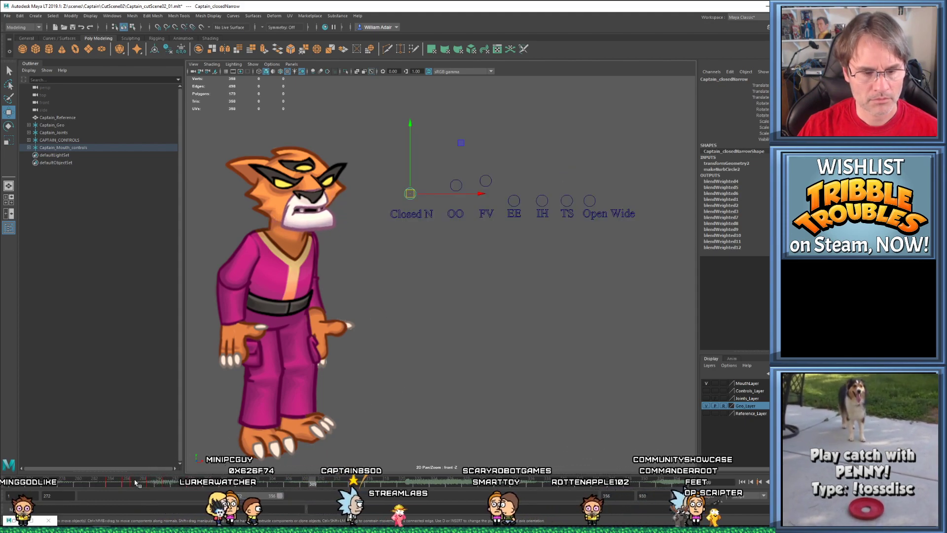
# Try lowering the FV and OO mouth controls together at frame 294
pyautogui.click(484, 181)
pyautogui.click(457, 188)
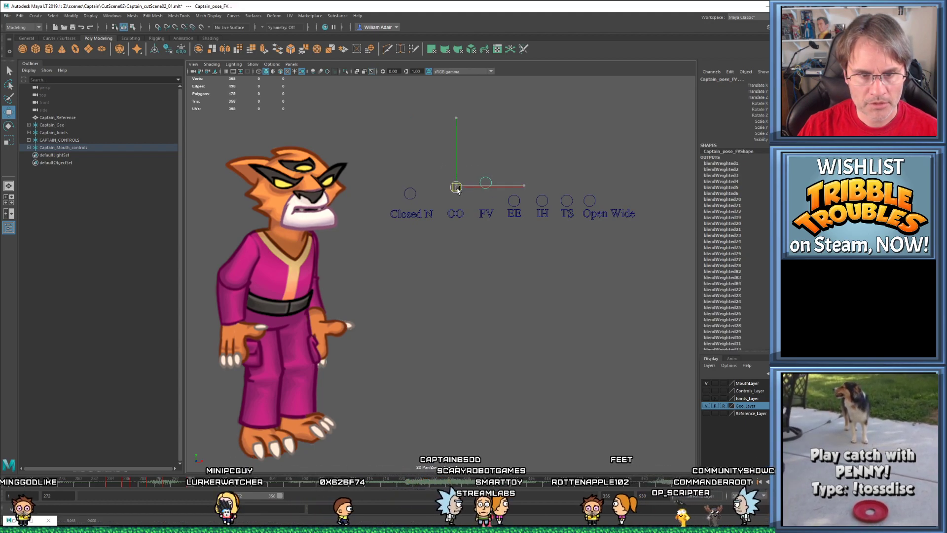
pyautogui.click(410, 193)
pyautogui.click(410, 273)
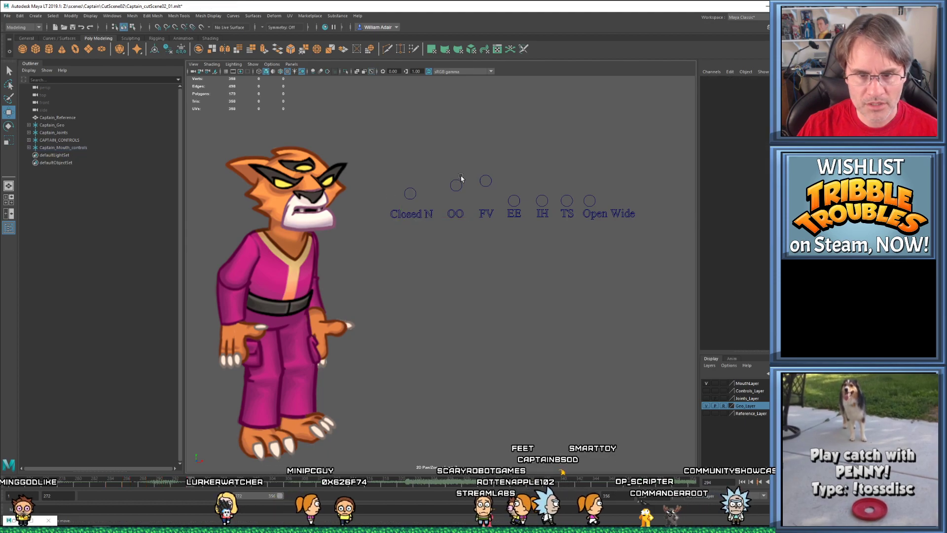
# Lower only the OO mouth control slightly at frame 294, play back the result, and return to that frame
pyautogui.click(486, 182)
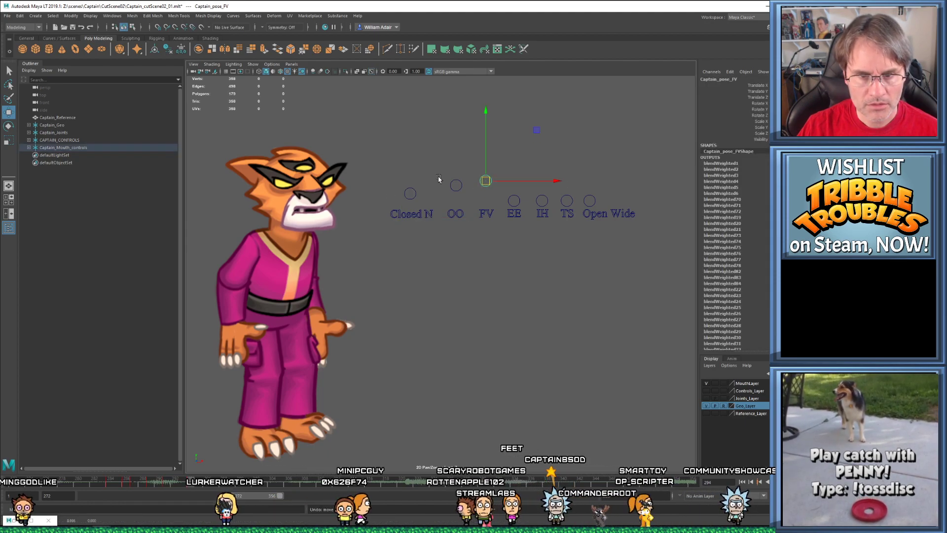
pyautogui.click(454, 187)
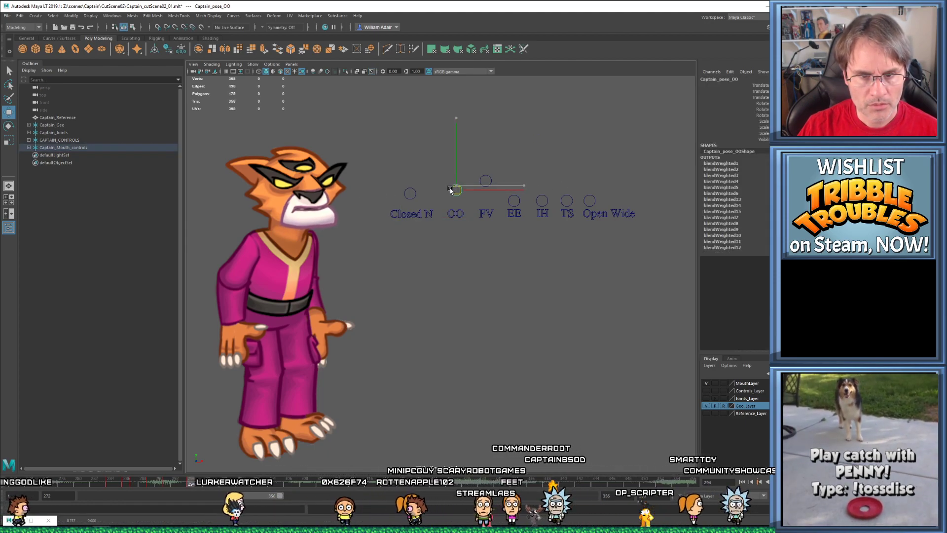
pyautogui.moveTo(450, 190); pyautogui.dragTo(450, 192)
pyautogui.hotkey('alt', 'shift', 'v')
pyautogui.hotkey('alt', 'v')
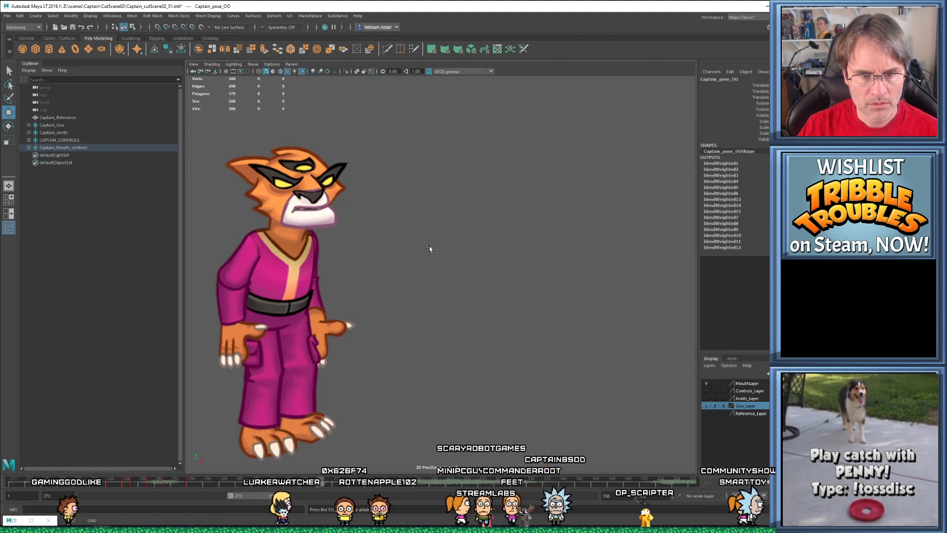
pyautogui.press('Escape')
pyautogui.click(190, 482)
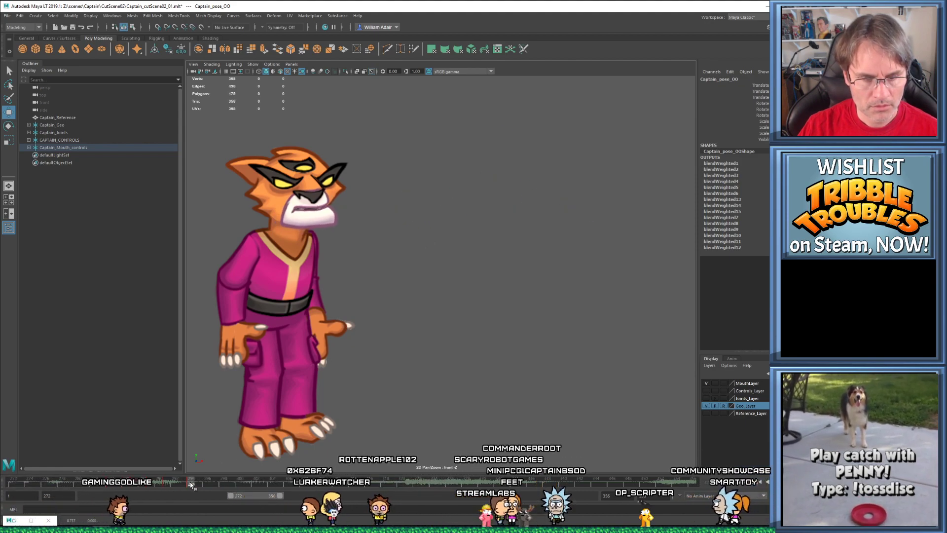
# Return all the mouth controls to their rest position at frame 297
pyautogui.moveTo(206, 486); pyautogui.dragTo(215, 485)
pyautogui.moveTo(389, 145); pyautogui.dragTo(604, 203)
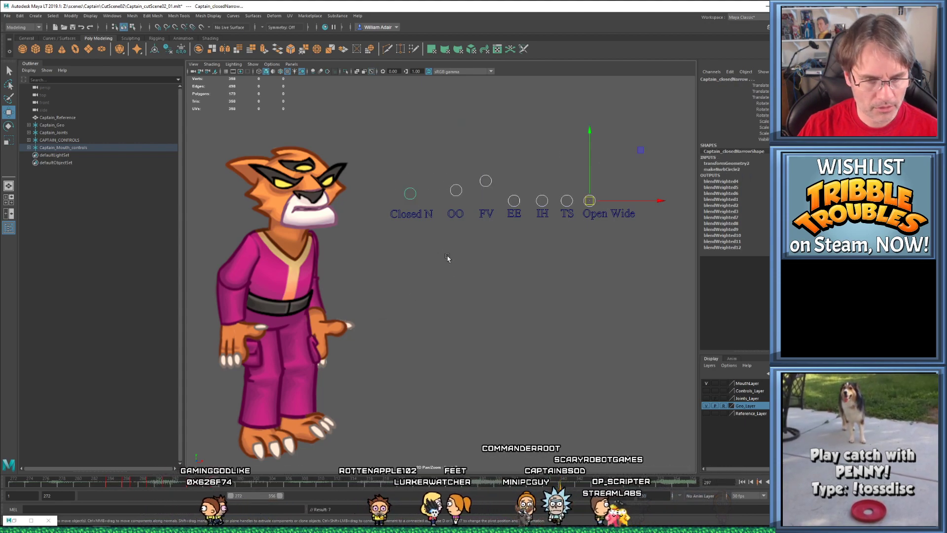
pyautogui.moveTo(590, 189); pyautogui.dragTo(587, 237)
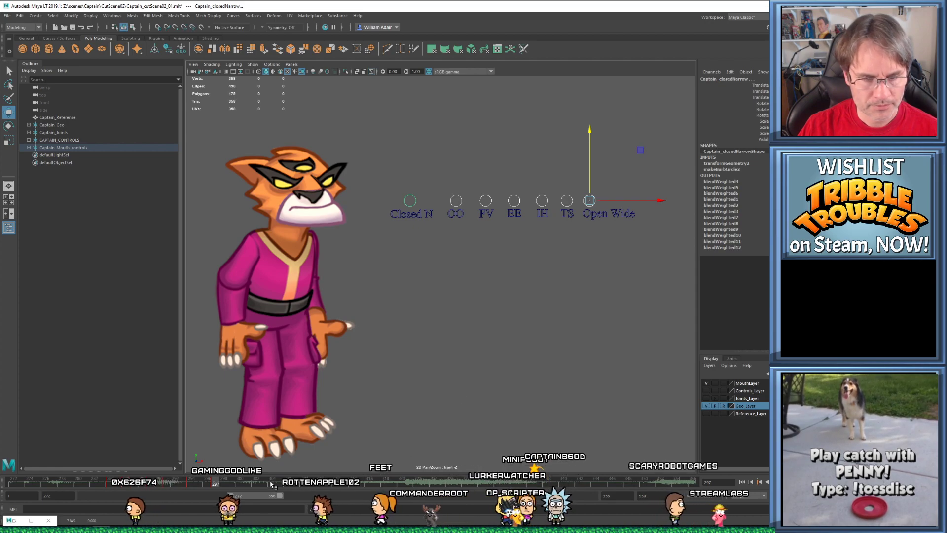
# Play back the lip sync repeatedly from the start to check the mouth closing at the end of the line
pyautogui.hotkey('alt', 'shift', 'v')
pyautogui.hotkey('alt', 'v')
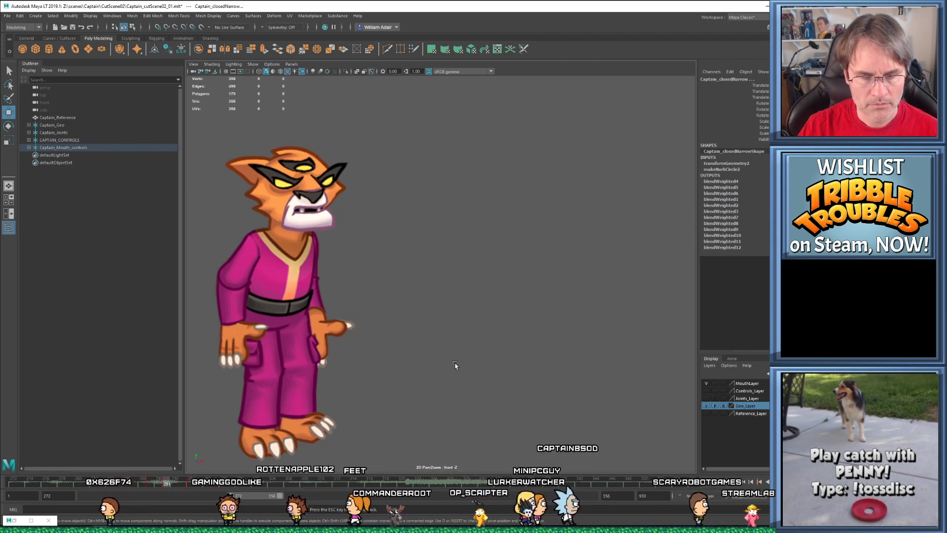
pyautogui.hotkey('alt', 'v')
pyautogui.hotkey('alt', 'shift', 'v')
pyautogui.hotkey('alt', 'v')
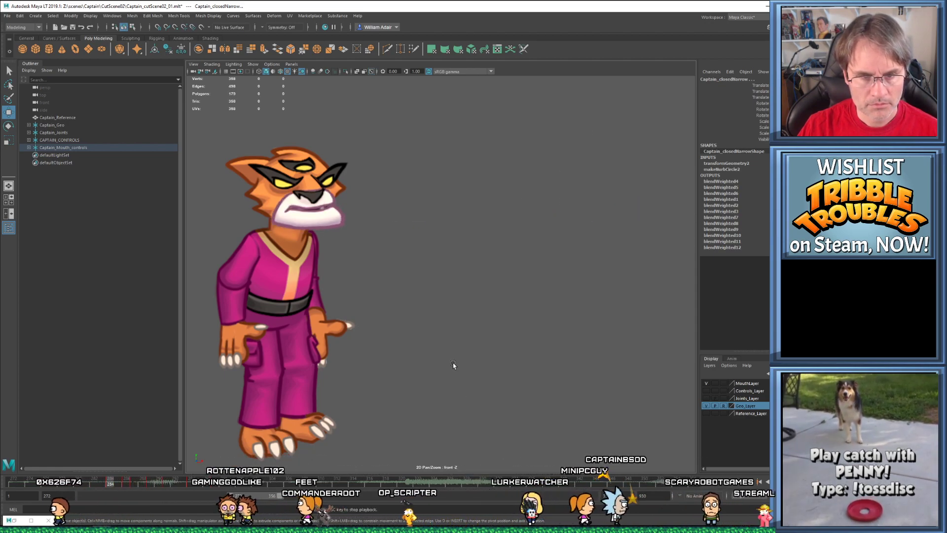
pyautogui.hotkey('alt', 'v')
pyautogui.hotkey('alt', 'shift', 'v')
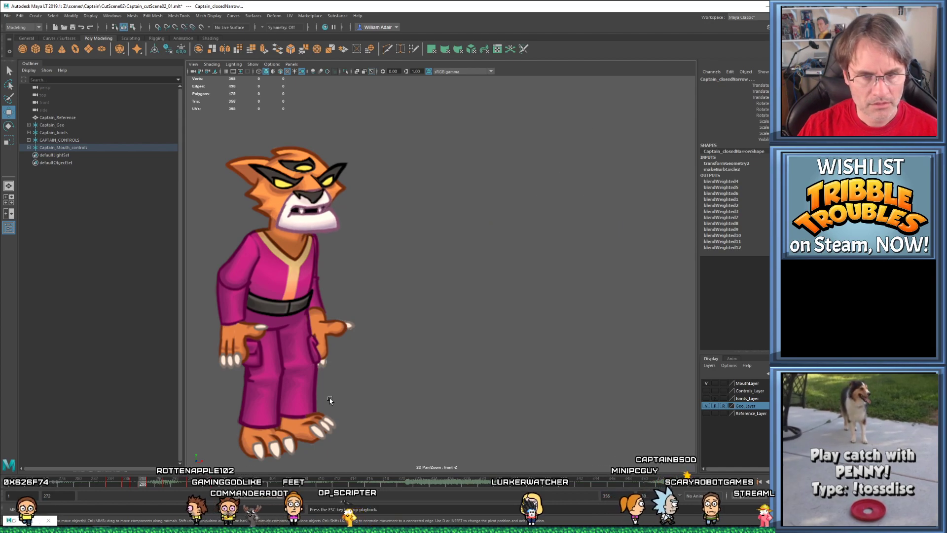
pyautogui.hotkey('alt', 'v')
pyautogui.hotkey('alt', 'v')
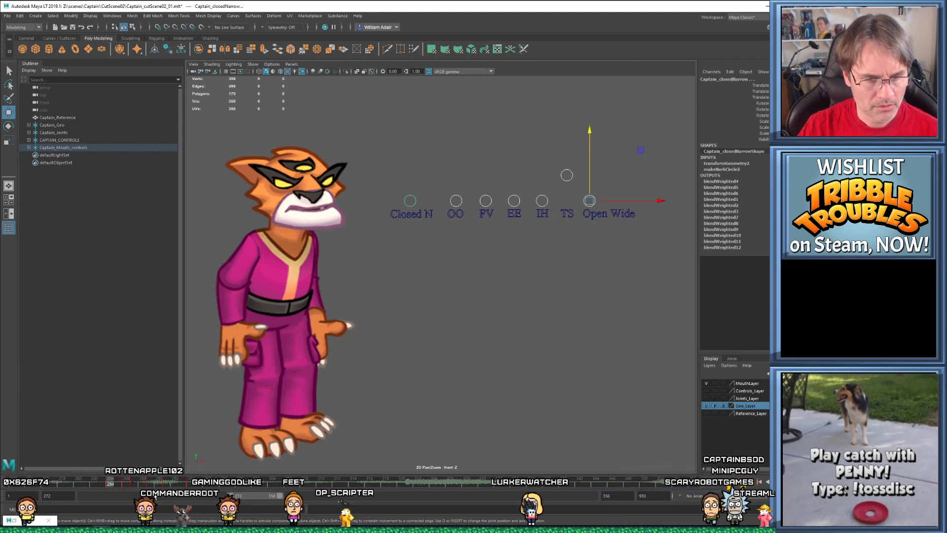
# Step back and forth through the mouth keys around frames 284 to 289 to compare the poses
pyautogui.hotkey('alt', '.')
pyautogui.hotkey('alt', '.')
pyautogui.hotkey('alt', '.')
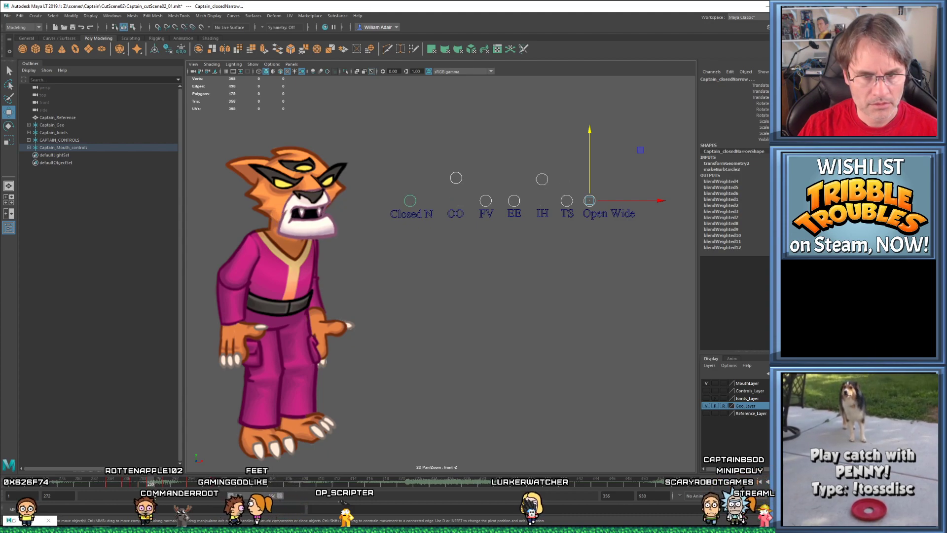
pyautogui.hotkey('alt', '.')
pyautogui.hotkey('alt', '.')
pyautogui.hotkey('alt', ',')
pyautogui.hotkey('alt', '.')
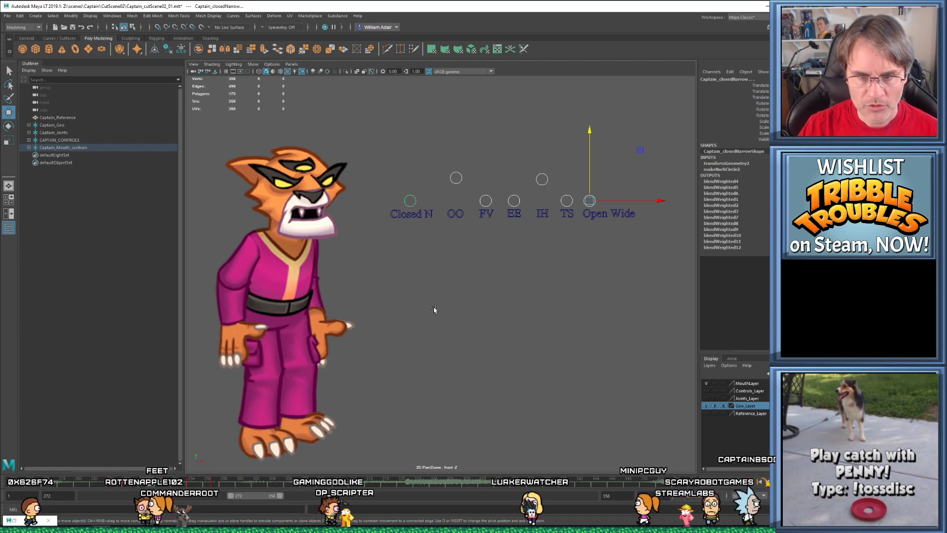
pyautogui.hotkey('alt', ',')
pyautogui.hotkey('alt', ',')
pyautogui.hotkey('alt', '.')
pyautogui.hotkey('alt', '.')
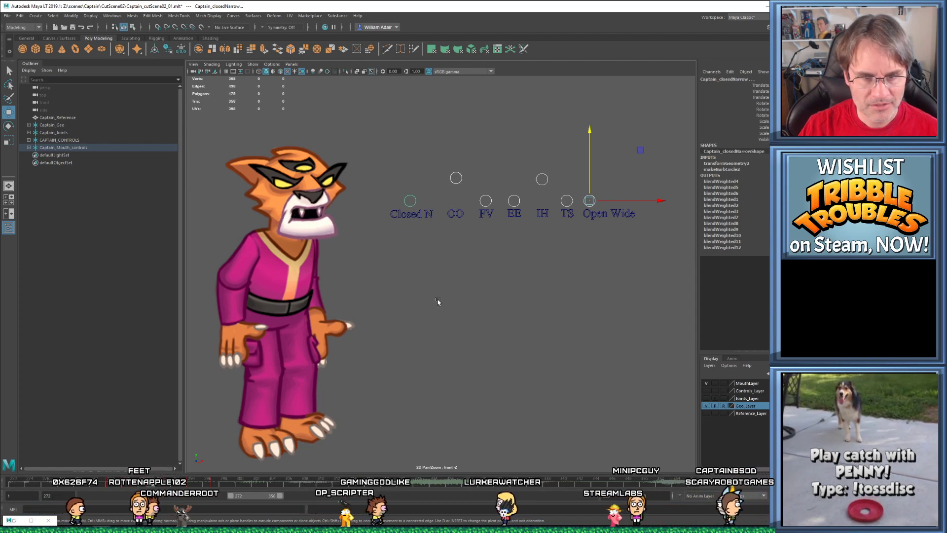
pyautogui.hotkey('alt', '.')
pyautogui.hotkey('alt', ',')
pyautogui.hotkey('alt', ',')
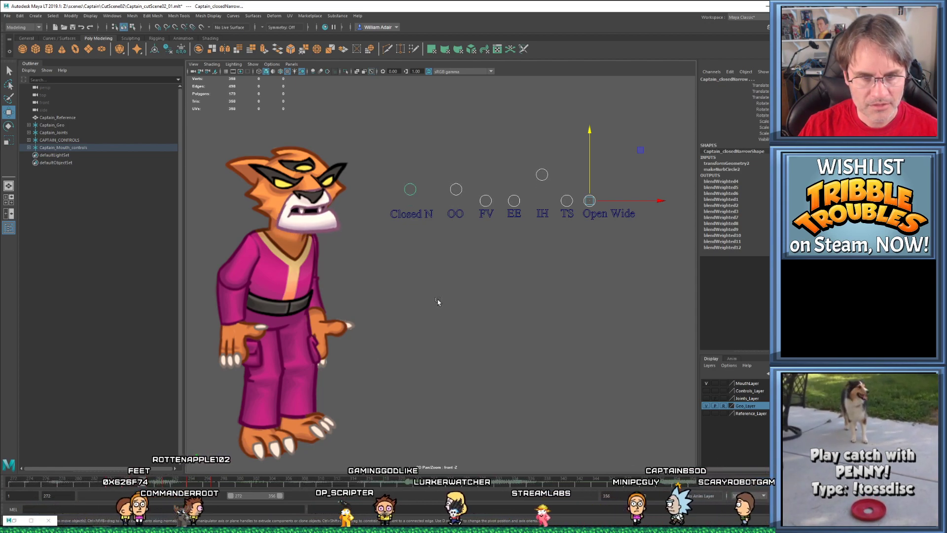
pyautogui.hotkey('alt', '.')
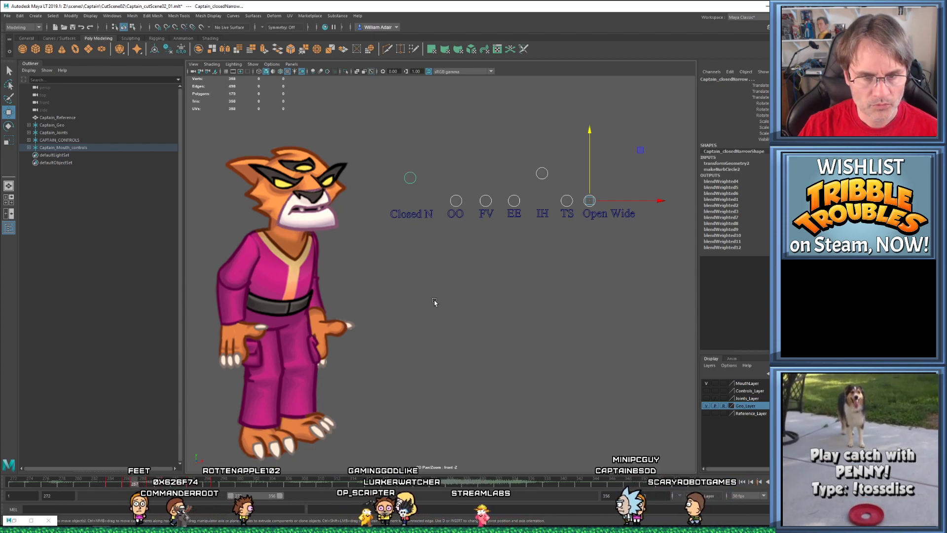
pyautogui.hotkey('alt', '.')
pyautogui.hotkey('alt', '.')
pyautogui.hotkey('alt', ',')
pyautogui.hotkey('alt', '.')
pyautogui.hotkey('alt', ',')
pyautogui.hotkey('alt', ',')
pyautogui.hotkey('alt', ',')
pyautogui.hotkey('alt', ',')
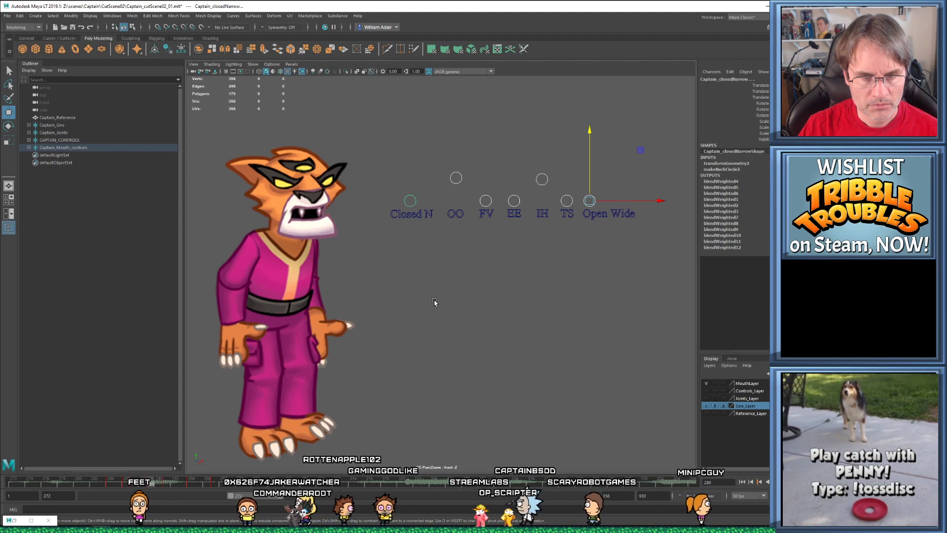
pyautogui.hotkey('alt', '.')
# Lower the OO mouth control slightly at frame 289 and play back the lip sync
pyautogui.click(396, 191)
pyautogui.moveTo(395, 191); pyautogui.dragTo(410, 200)
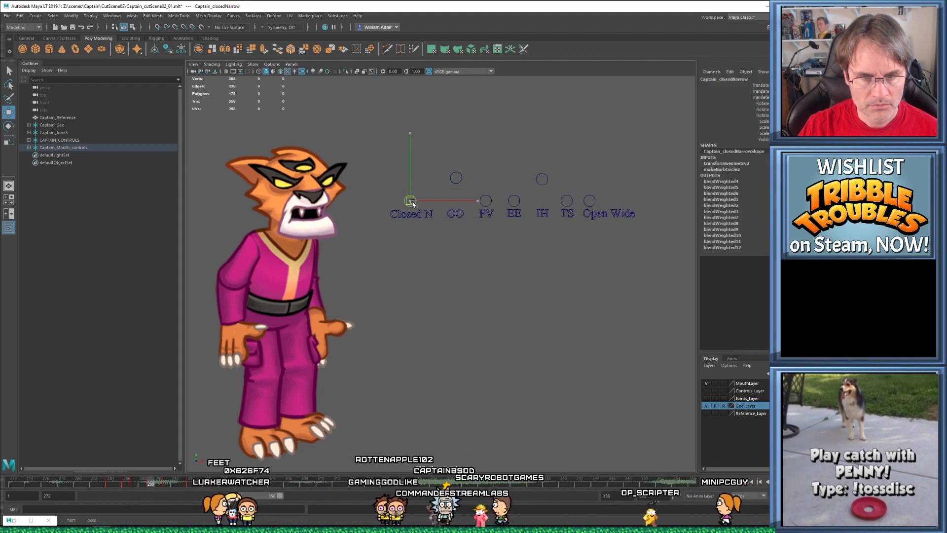
pyautogui.click(541, 178)
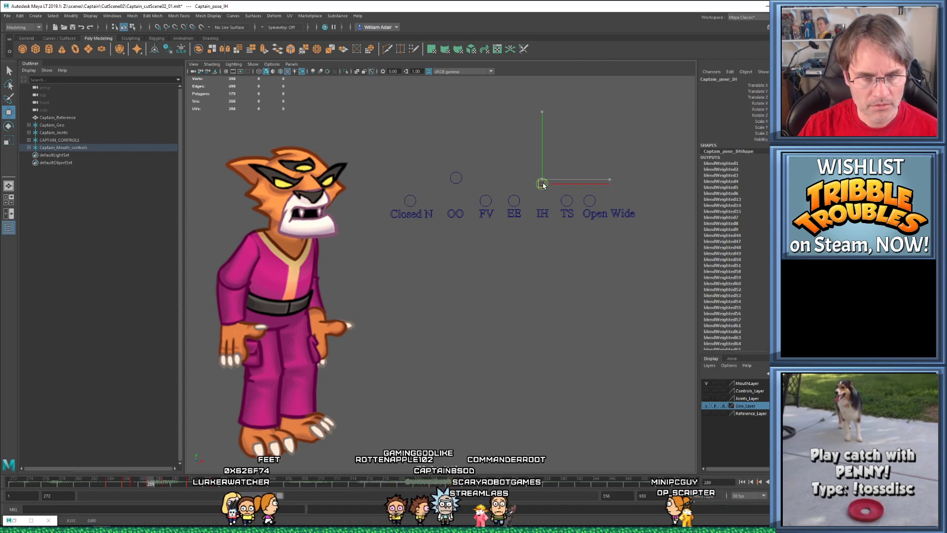
pyautogui.click(457, 179)
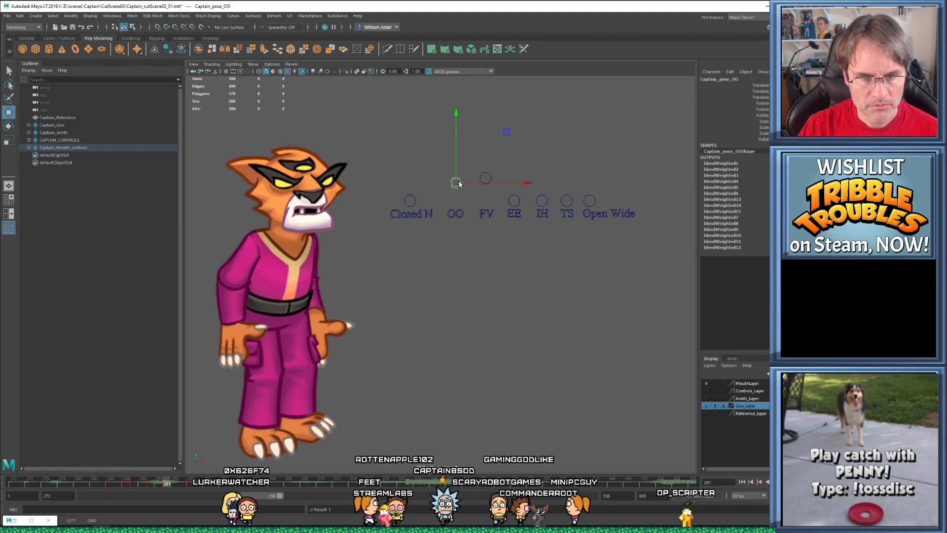
pyautogui.hotkey('alt', 'shift', 'v')
pyautogui.hotkey('alt', 'v')
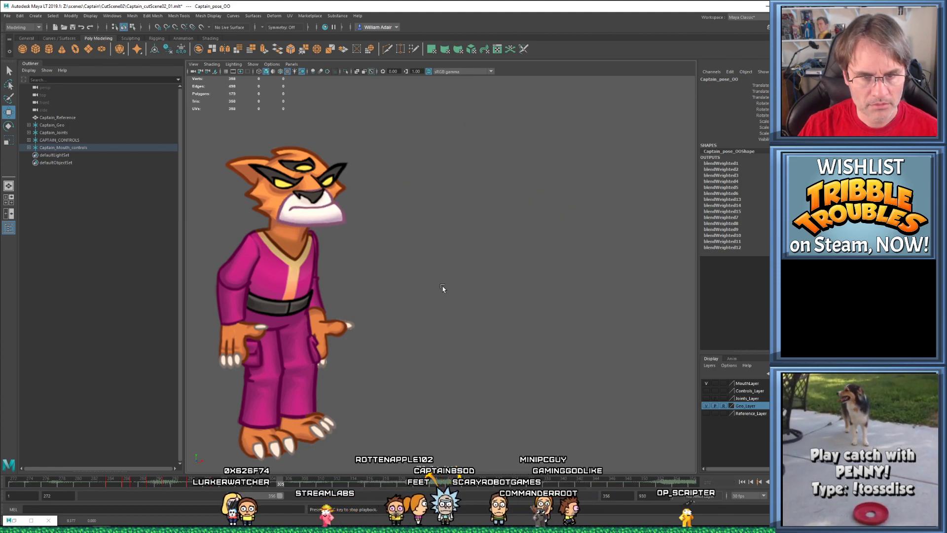
# Lower the IH mouth control most of the way toward rest at frame 289 and check the preceding keys
pyautogui.moveTo(116, 485); pyautogui.dragTo(117, 484)
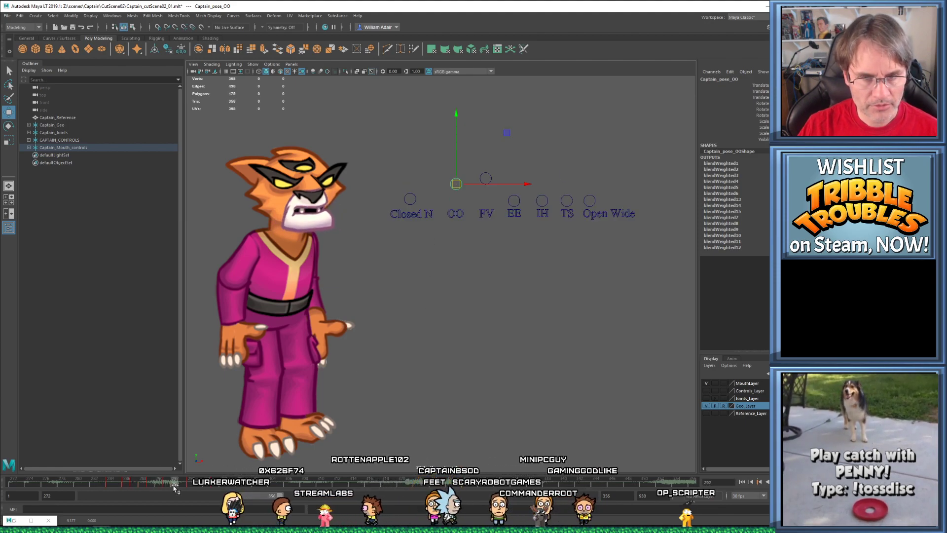
pyautogui.hotkey('alt', ',')
pyautogui.hotkey('alt', ',')
pyautogui.hotkey('alt', ',')
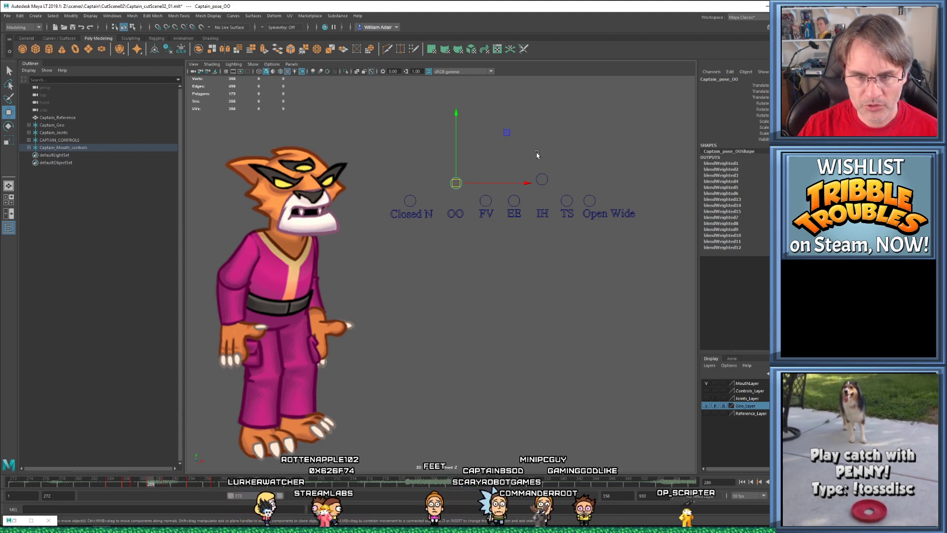
pyautogui.click(542, 179)
pyautogui.moveTo(542, 180); pyautogui.dragTo(545, 192)
pyautogui.hotkey('alt', ',')
pyautogui.hotkey('alt', ',')
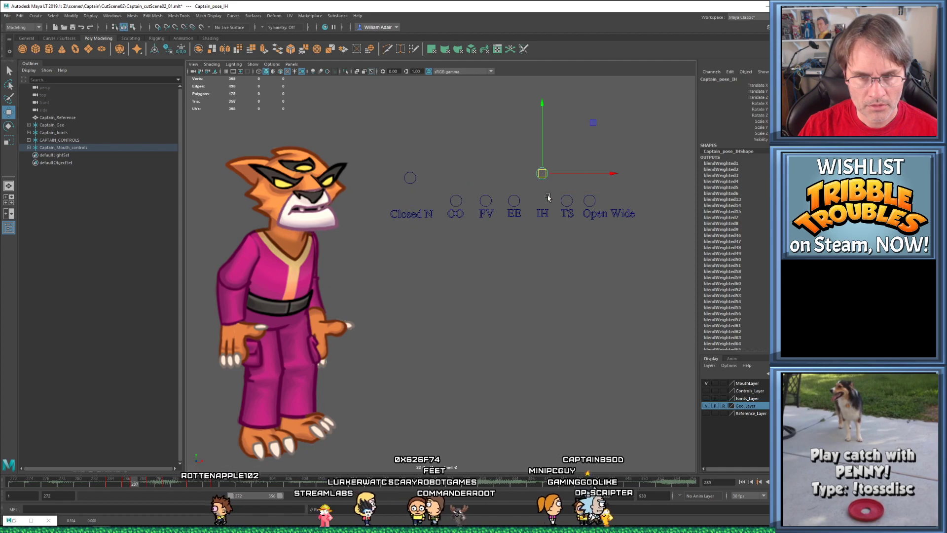
# Step forward through the mouth keys to frame 294 and play back the lip sync to check the transitions
pyautogui.hotkey('alt', '.')
pyautogui.hotkey('alt', '.')
pyautogui.hotkey('alt', '.')
pyautogui.hotkey('alt', '.')
pyautogui.hotkey('alt', '.')
pyautogui.hotkey('alt', '.')
pyautogui.hotkey('alt', '.')
pyautogui.hotkey('alt', '.')
pyautogui.hotkey('alt', '.')
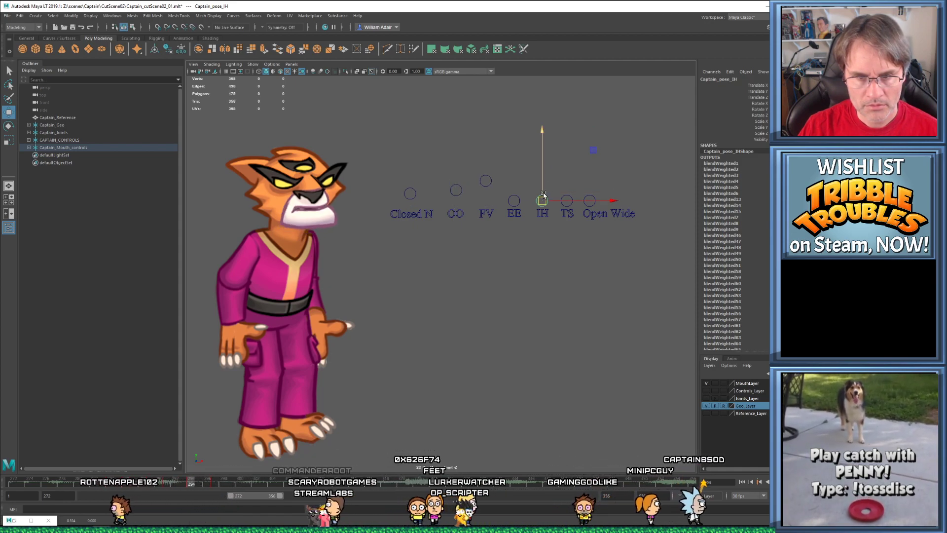
pyautogui.hotkey('alt', 'v')
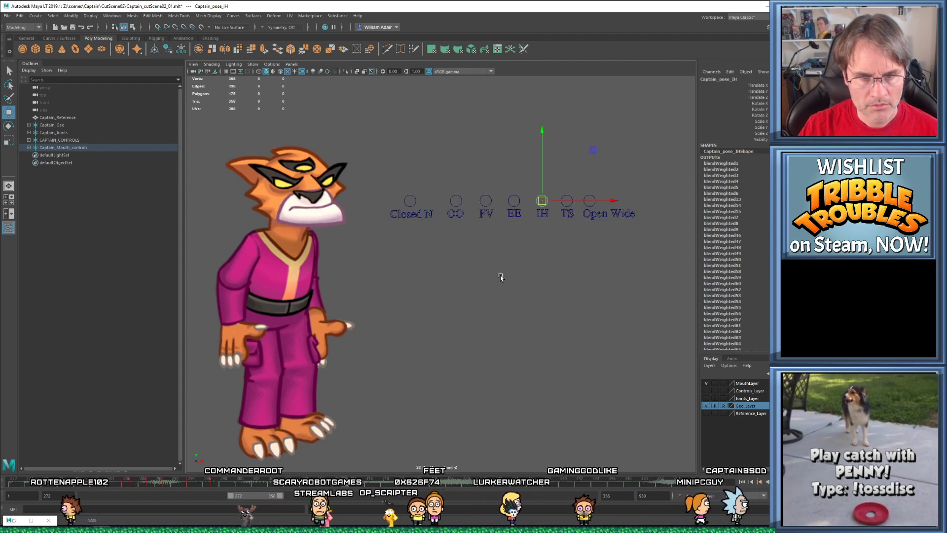
pyautogui.hotkey('alt', 'v')
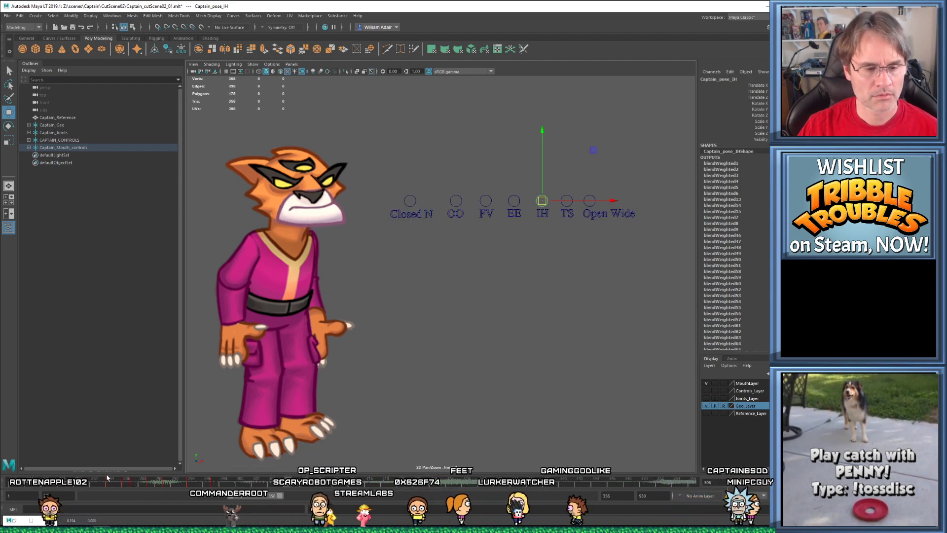
# Raise the OO mouth control slightly at frame 289, step through the neighbouring frames, and play back the lip sync
pyautogui.moveTo(93, 486); pyautogui.dragTo(142, 489)
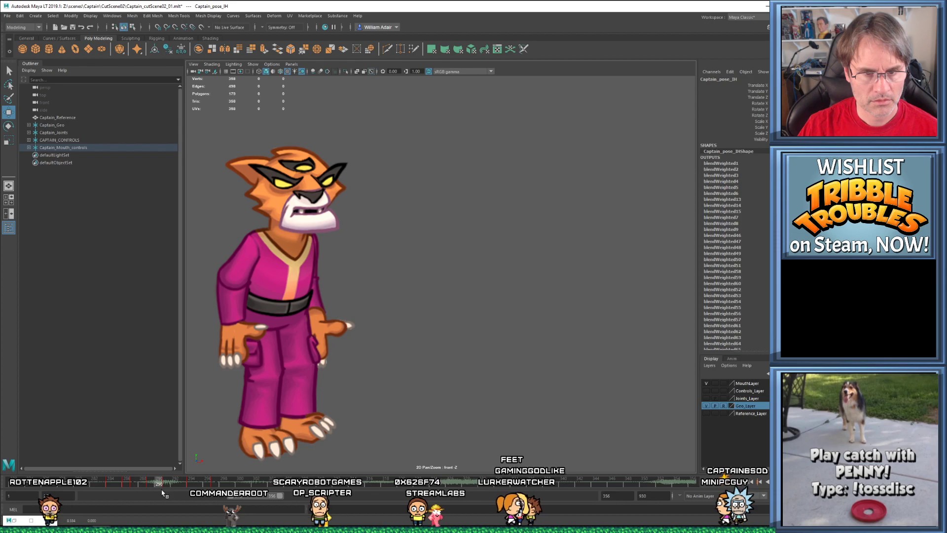
pyautogui.press('.')
pyautogui.click(456, 182)
pyautogui.press('.')
pyautogui.press('.')
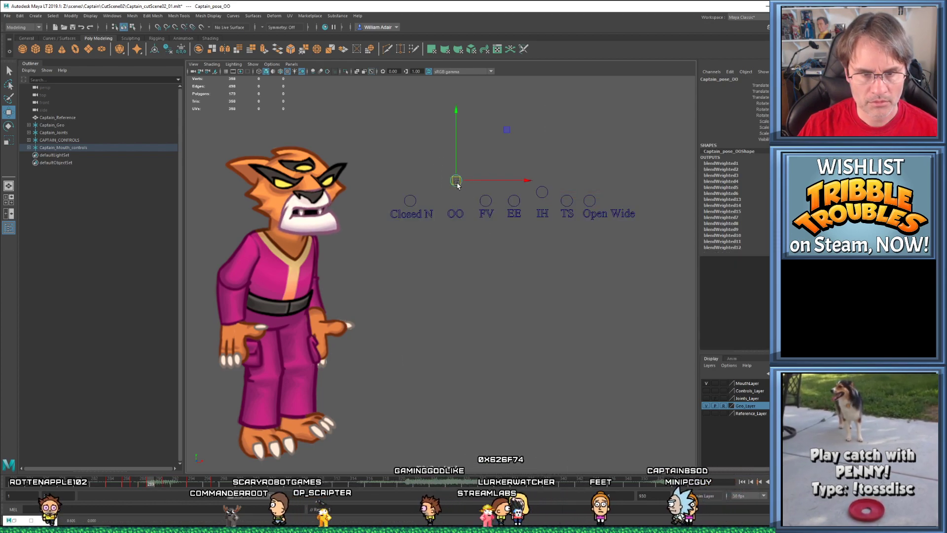
pyautogui.moveTo(458, 176); pyautogui.dragTo(458, 176)
pyautogui.press(',')
pyautogui.press(',')
pyautogui.press(',')
pyautogui.hotkey('alt', 'v')
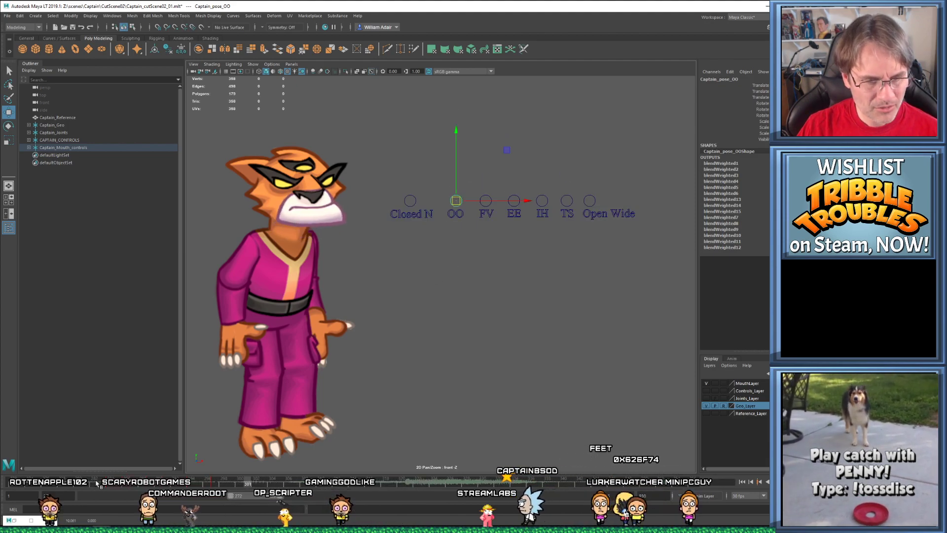
# Save the scene and run the lip sync playback
pyautogui.press('q')
pyautogui.hotkey('ctrl', 's')
pyautogui.press('w')
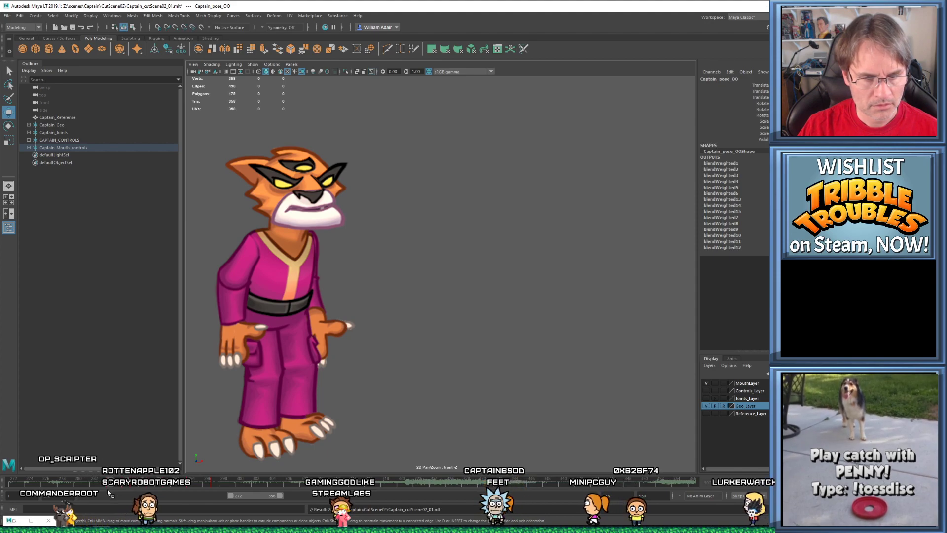
pyautogui.hotkey('alt', 'v')
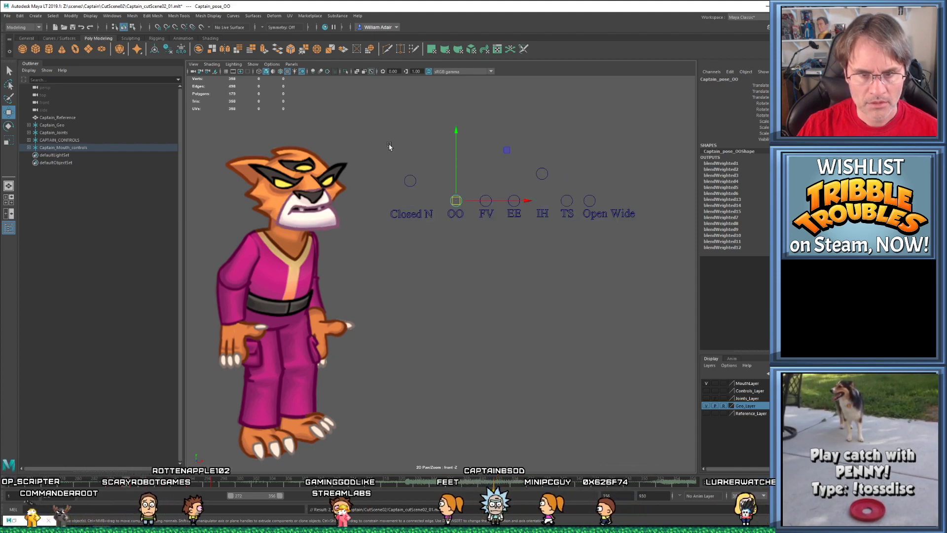
# Delete the keys of all the mouth controls just before frame 287 and play back the lip sync
pyautogui.moveTo(595, 208); pyautogui.dragTo(595, 207)
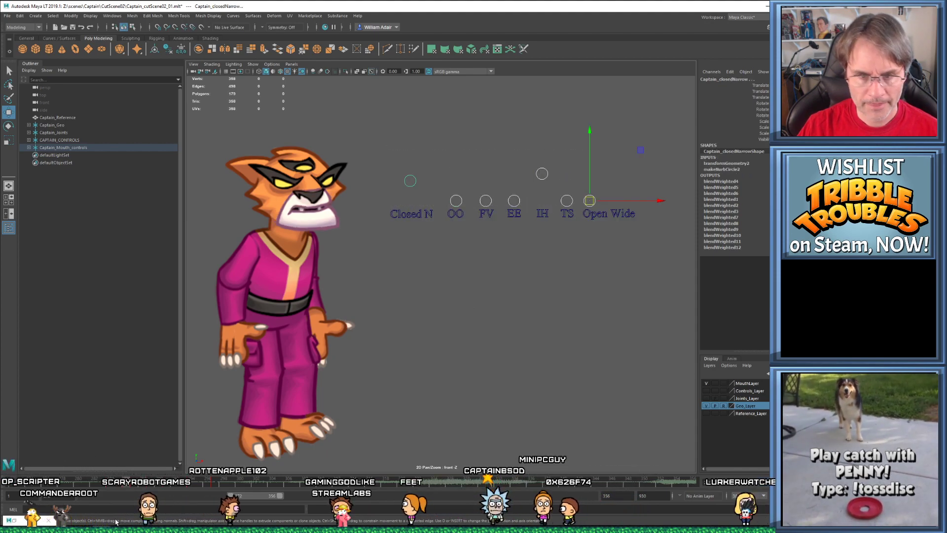
pyautogui.rightClick(126, 492)
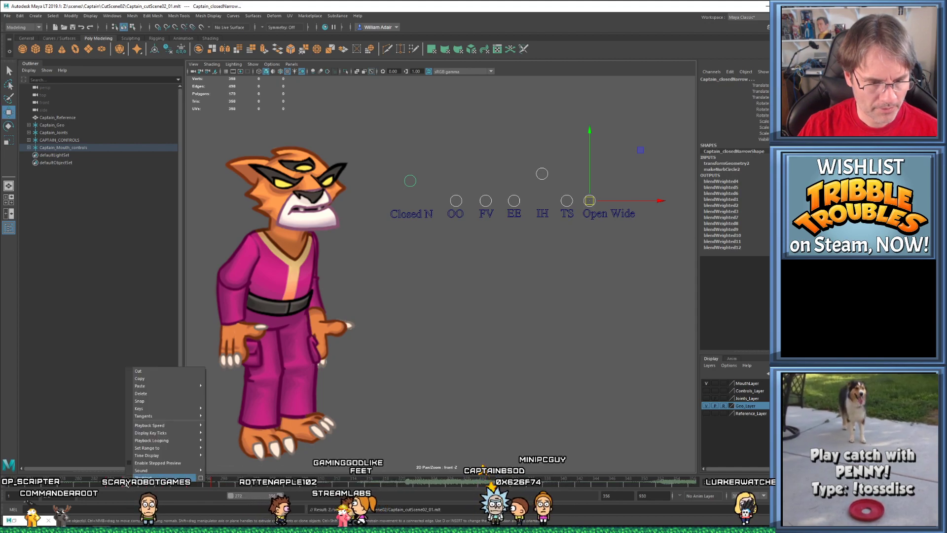
pyautogui.click(173, 390)
pyautogui.hotkey('alt', 'v')
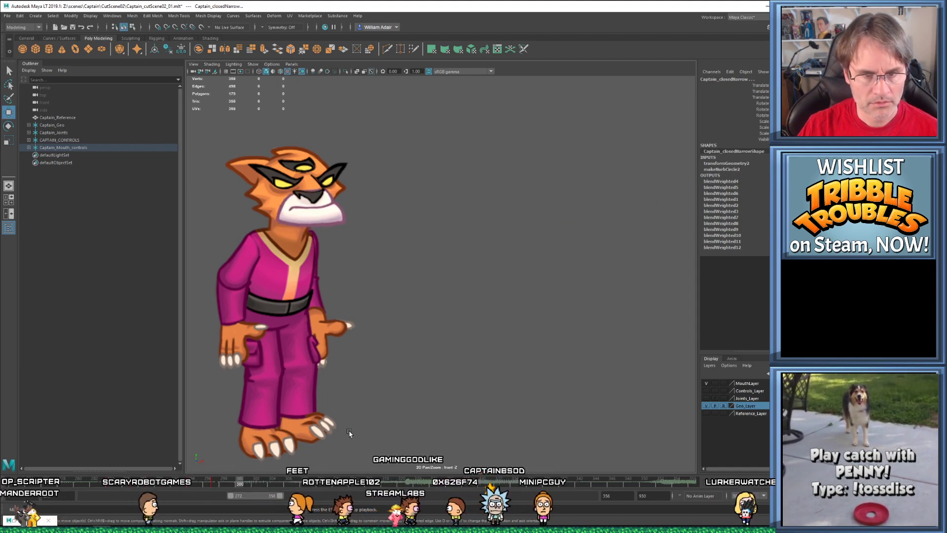
pyautogui.hotkey('alt', 'v')
# Lower the Closed N mouth control about halfway toward rest at frame 287, play back the lip sync, and return to frame 272
pyautogui.moveTo(87, 487); pyautogui.dragTo(140, 490)
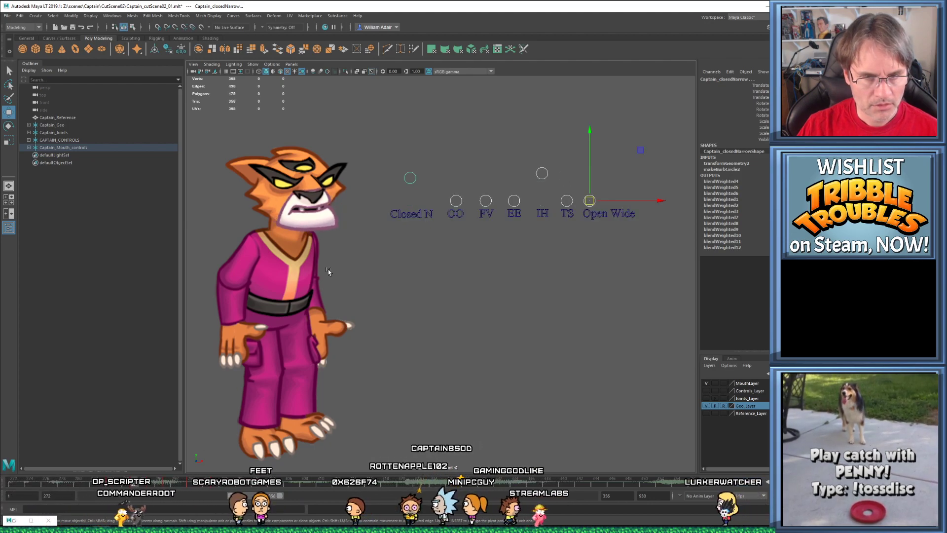
pyautogui.click(410, 177)
pyautogui.click(409, 177)
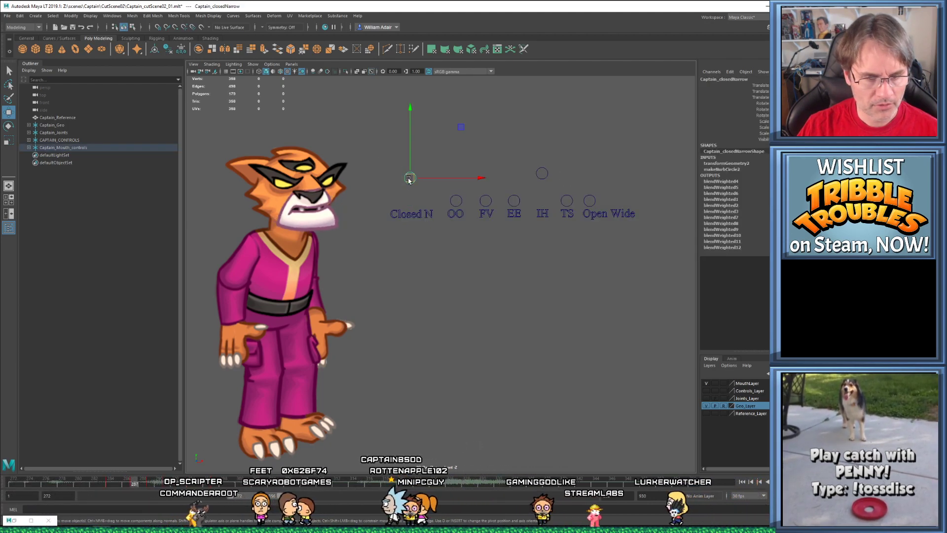
pyautogui.moveTo(410, 179); pyautogui.dragTo(410, 189)
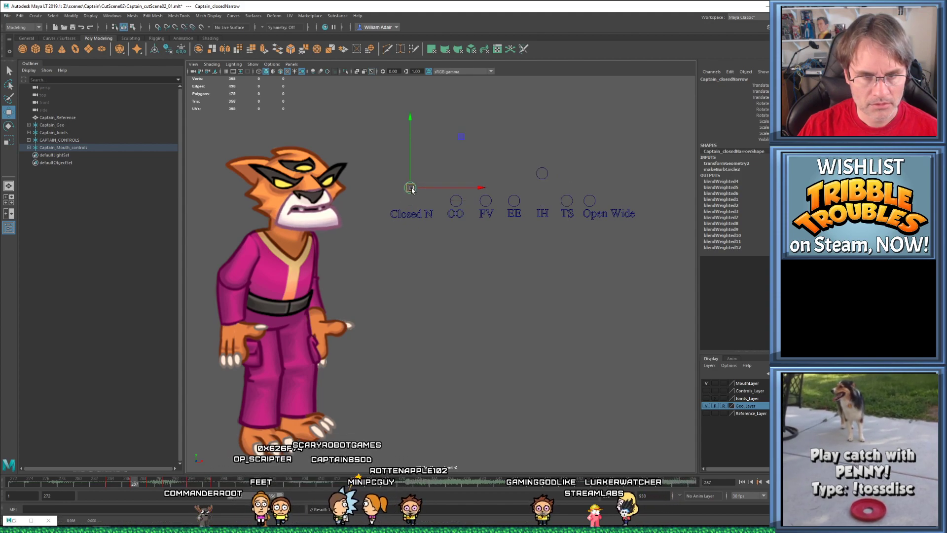
pyautogui.hotkey('alt', 'shift', 'v')
pyautogui.hotkey('alt', 'v')
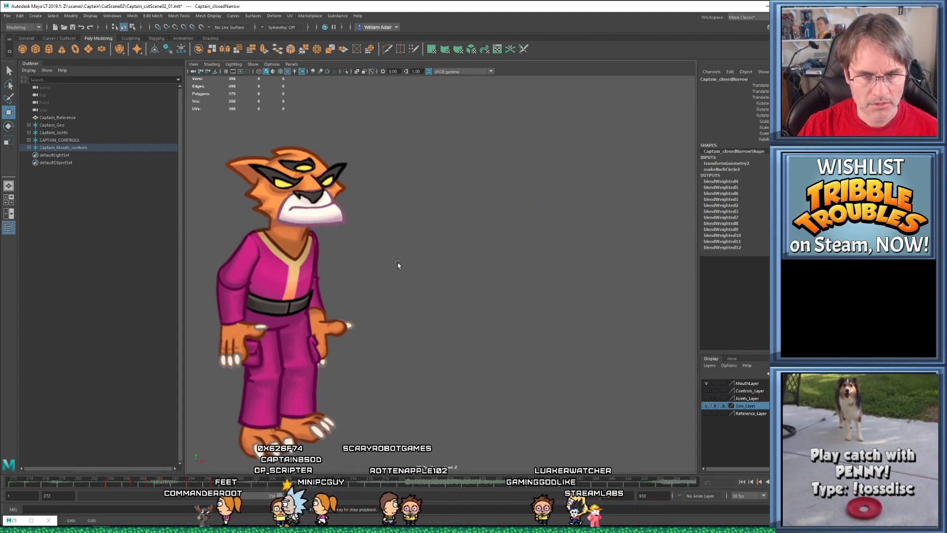
pyautogui.press('Escape')
pyautogui.hotkey('alt', 'shift', 'v')
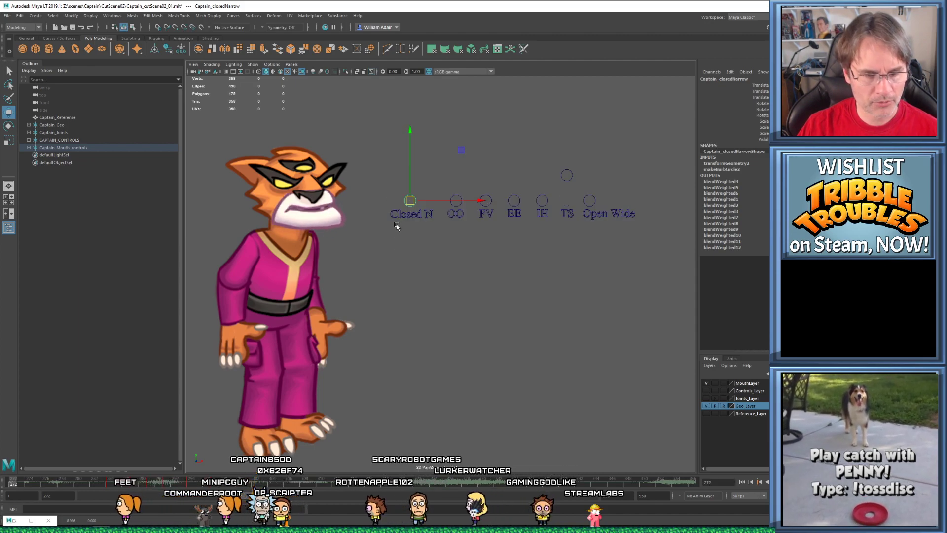
# Play back the lip sync several times from frame 272 and save the scene
pyautogui.hotkey('alt', 'v')
pyautogui.hotkey('alt', 'shift', 'v')
pyautogui.hotkey('alt', 'v')
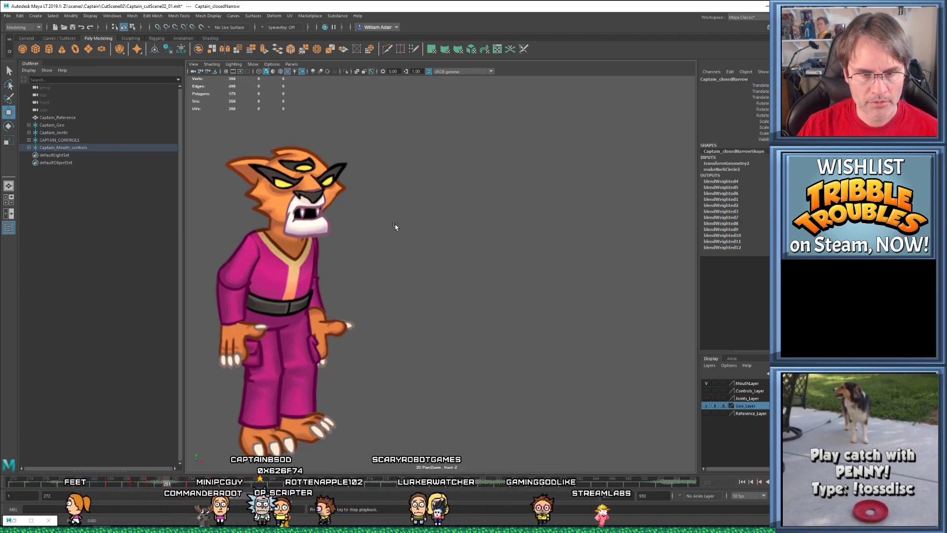
pyautogui.hotkey('alt', 'v')
pyautogui.hotkey('alt', 'shift', 'v')
pyautogui.hotkey('alt', 'v')
pyautogui.hotkey('alt', 'v')
pyautogui.press('w')
pyautogui.hotkey('alt', 'v')
pyautogui.hotkey('alt', 'v')
pyautogui.click(352, 484)
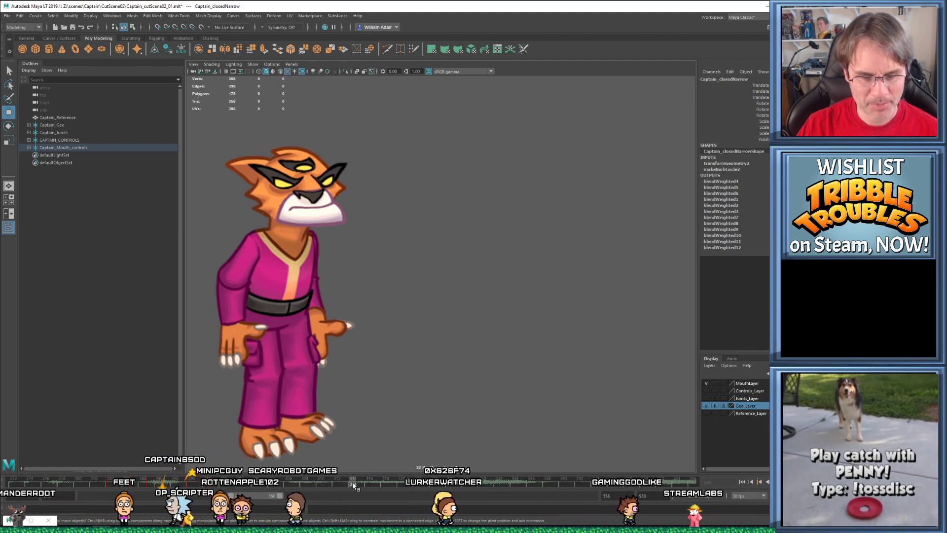
pyautogui.hotkey('ctrl', 's')
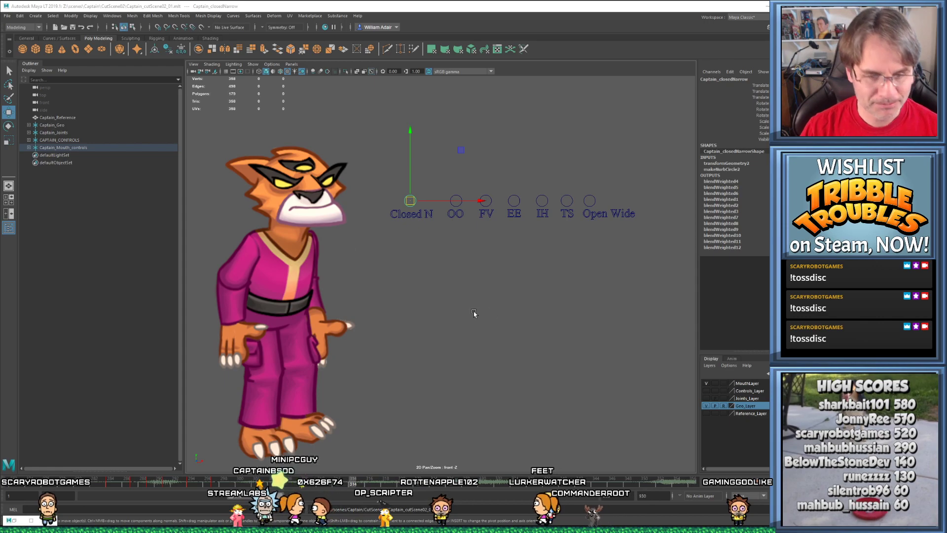
# Replay the lip sync from frame 272 to judge the timing of the mouth poses
pyautogui.keyDown('alt'); pyautogui.moveTo(475, 314); pyautogui.dragTo(468, 325, button='middle'); pyautogui.keyUp('alt')
pyautogui.hotkey('alt', 'v')
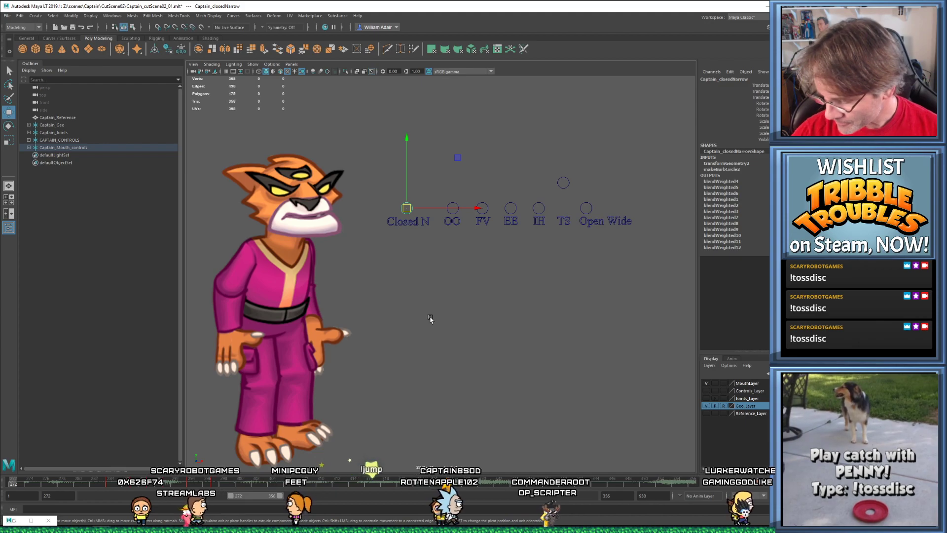
pyautogui.hotkey('alt', 'v')
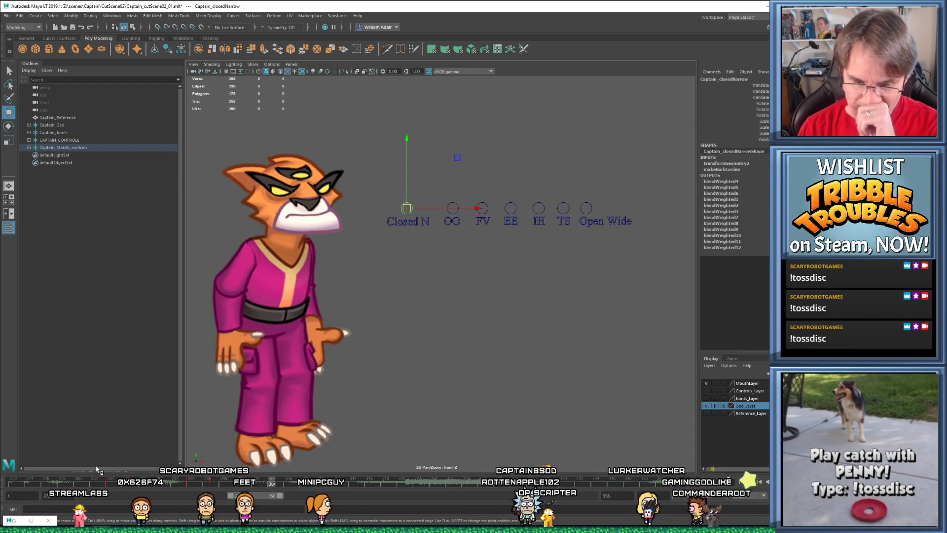
pyautogui.hotkey('alt', 'shift', 'v')
pyautogui.hotkey('alt', 'v')
pyautogui.hotkey('alt', 'v')
# Lower the IH mouth control to its rest position at frame 287
pyautogui.moveTo(113, 483); pyautogui.dragTo(129, 500)
pyautogui.hotkey('alt', '.')
pyautogui.press('.')
pyautogui.press('.')
pyautogui.press('.')
pyautogui.press('.')
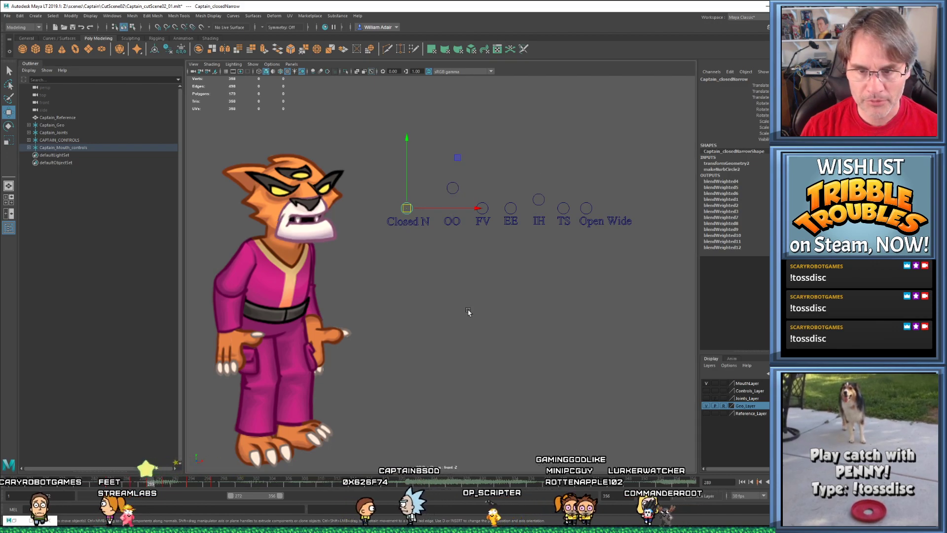
pyautogui.press(',')
pyautogui.press(',')
pyautogui.press(',')
pyautogui.press(',')
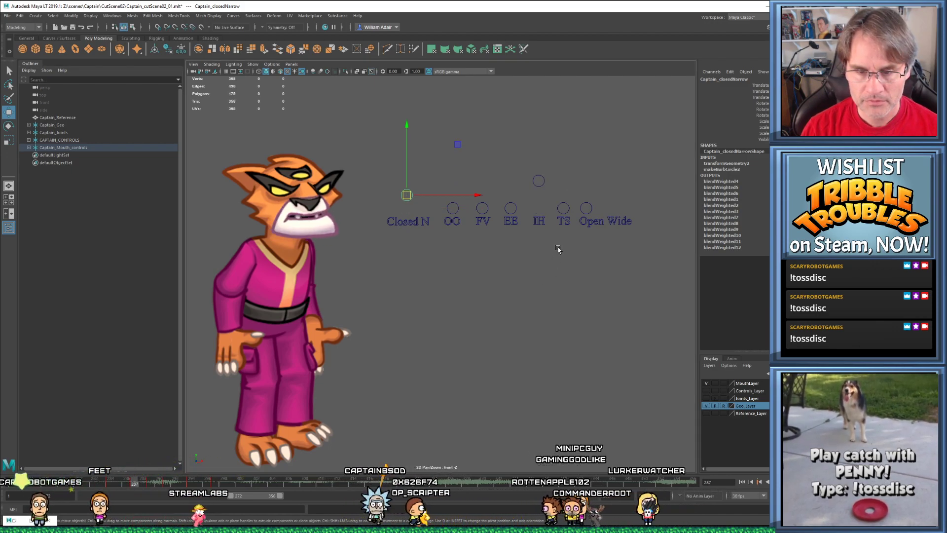
pyautogui.click(539, 181)
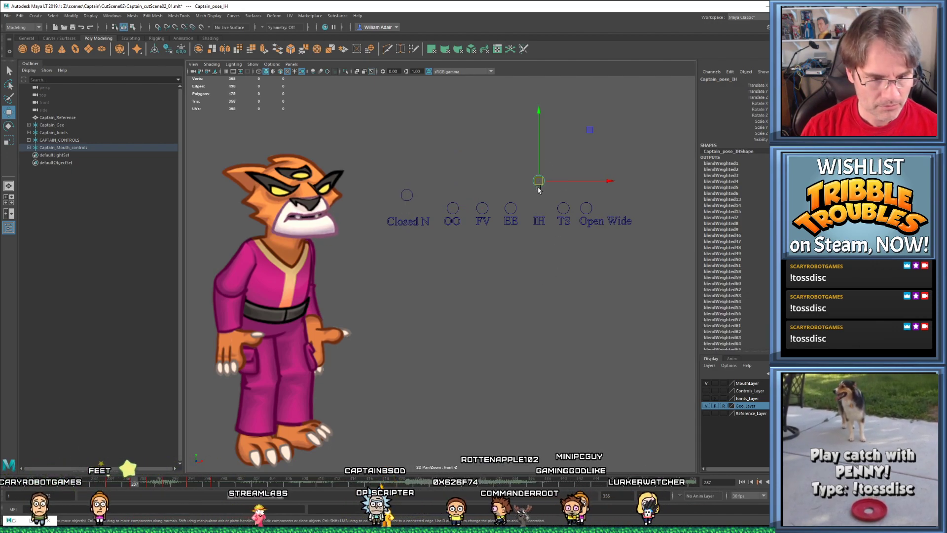
pyautogui.moveTo(539, 181); pyautogui.dragTo(541, 253)
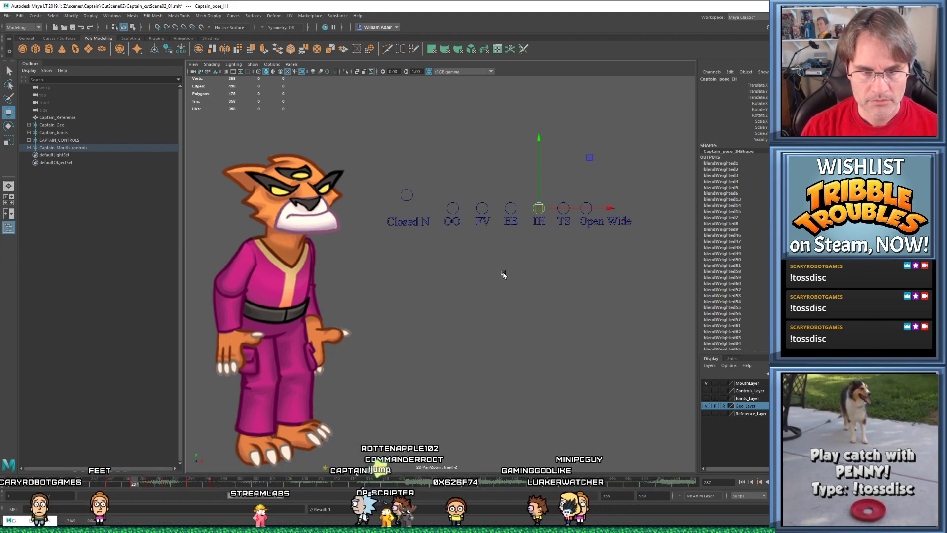
# Step through the following mouth keys up to frame 291 and play back the lip sync repeatedly
pyautogui.press('.')
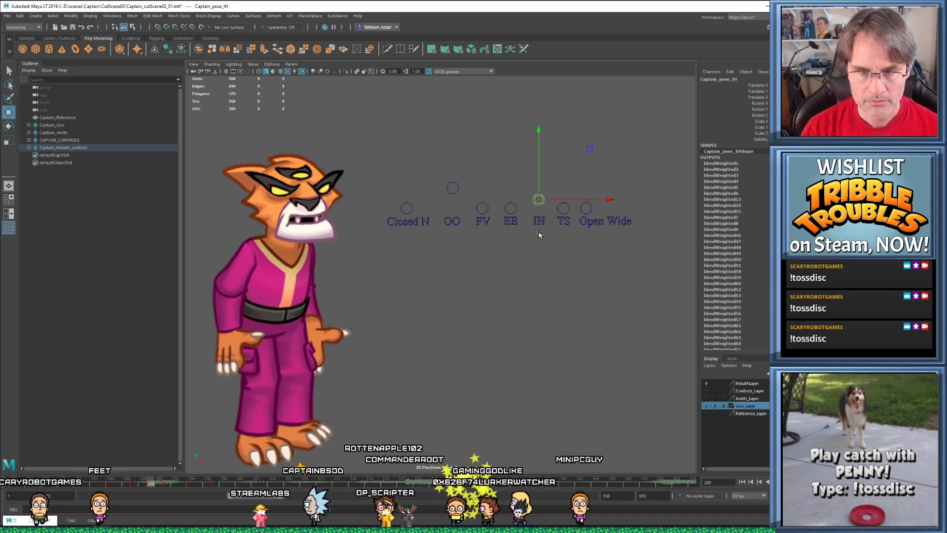
pyautogui.press('.')
pyautogui.press('.')
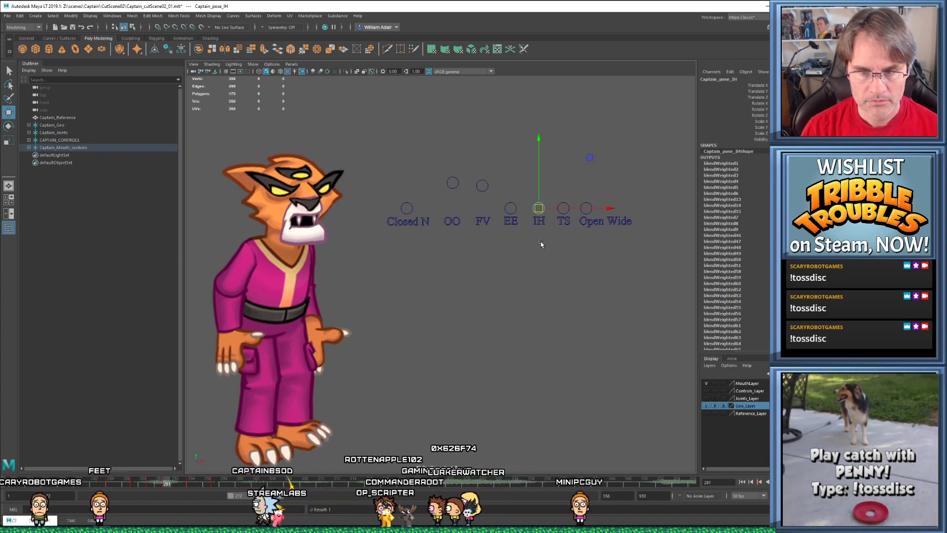
pyautogui.hotkey('alt', 'v')
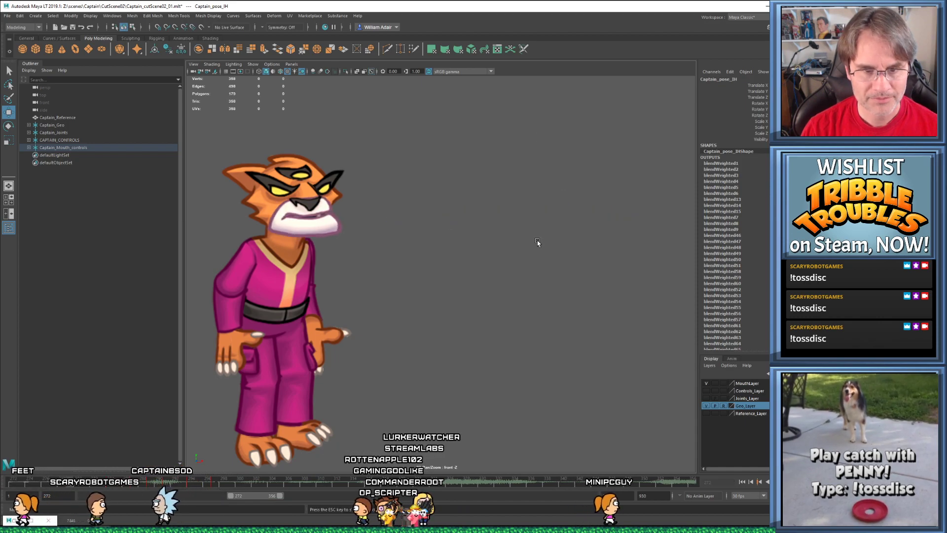
pyautogui.press('Escape')
pyautogui.hotkey('alt', 'v')
pyautogui.press('Escape')
pyautogui.hotkey('alt', 'v')
pyautogui.press('Escape')
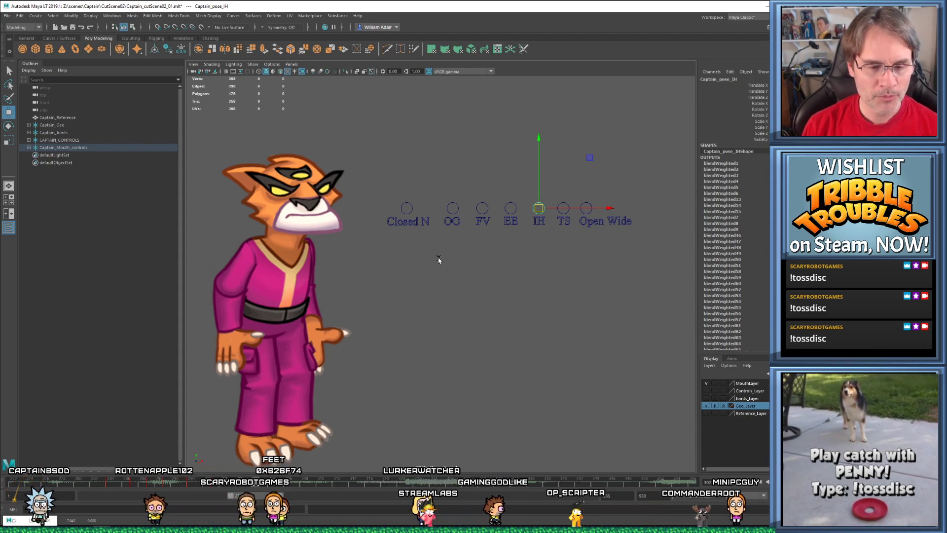
# Return to frame 272, play the lip sync once more, and save the scene
pyautogui.hotkey('alt', 'shift', 'v')
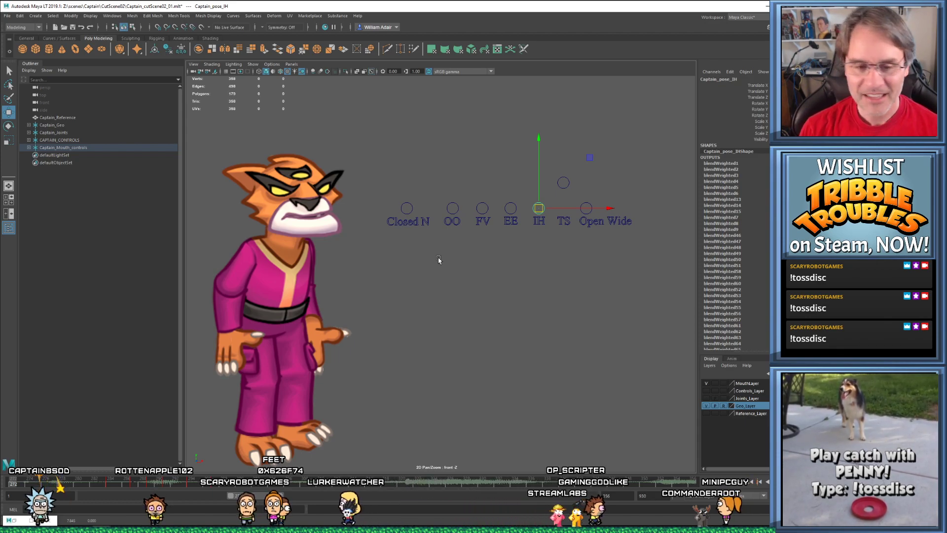
pyautogui.hotkey('alt', 'v')
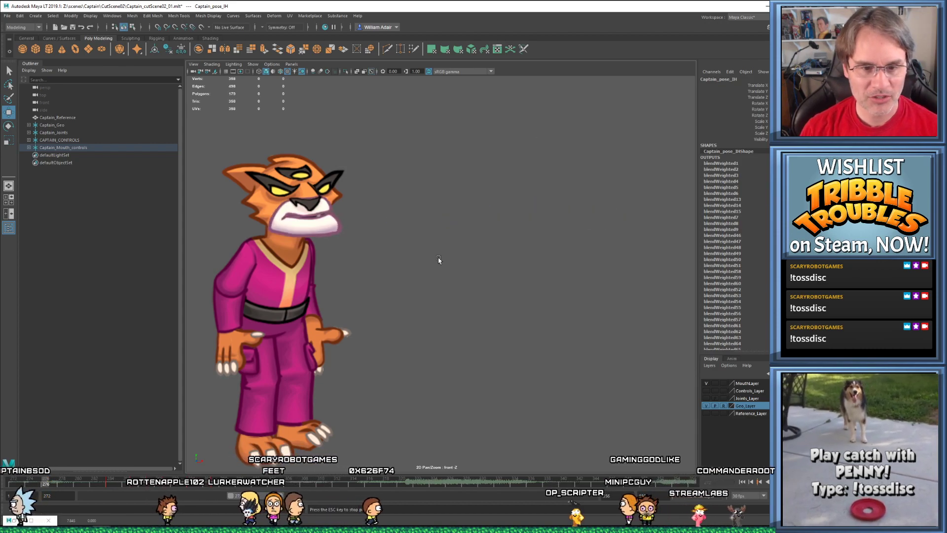
pyautogui.hotkey('alt', 'v')
pyautogui.hotkey('ctrl', 's')
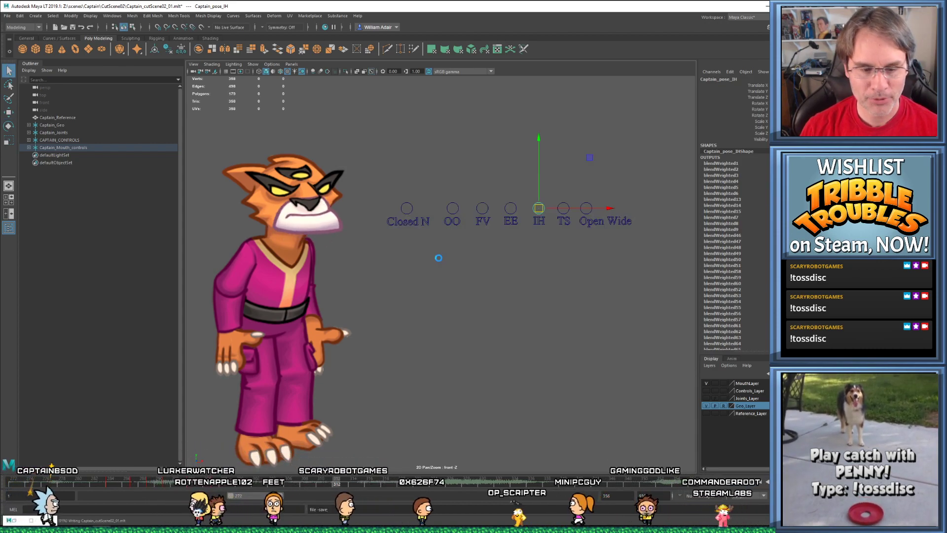
# Play back the part of the timeline after the existing mouth keys to find the next sound
pyautogui.click(236, 481)
pyautogui.hotkey('alt', 'v')
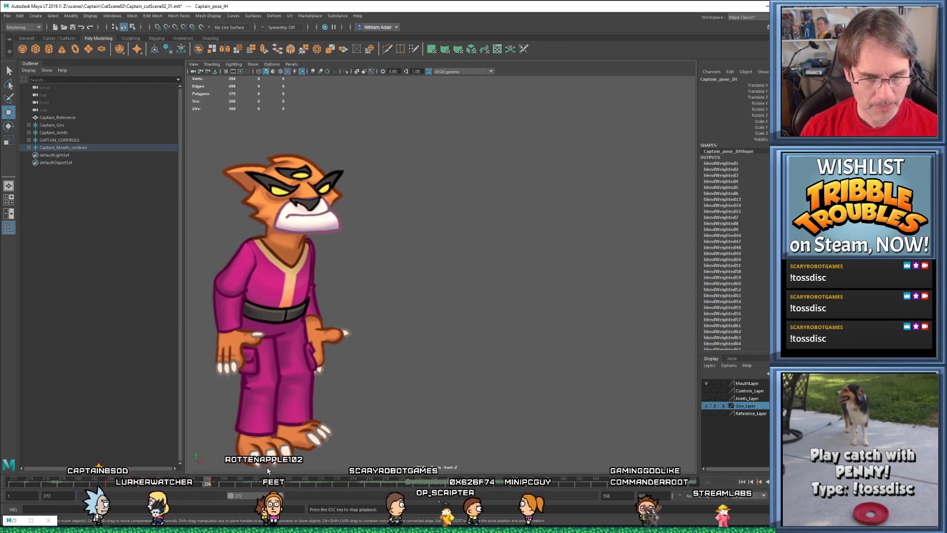
pyautogui.hotkey('alt', 'v')
pyautogui.hotkey('alt', 'v')
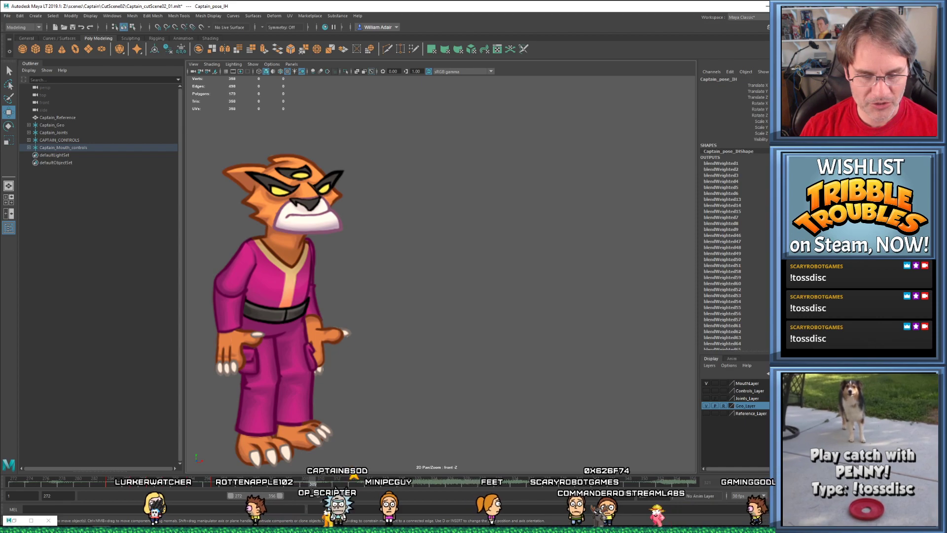
pyautogui.hotkey('alt', 'v')
# Select all the mouth controls together, replay the section, and go to frame 320
pyautogui.moveTo(389, 150); pyautogui.dragTo(661, 212)
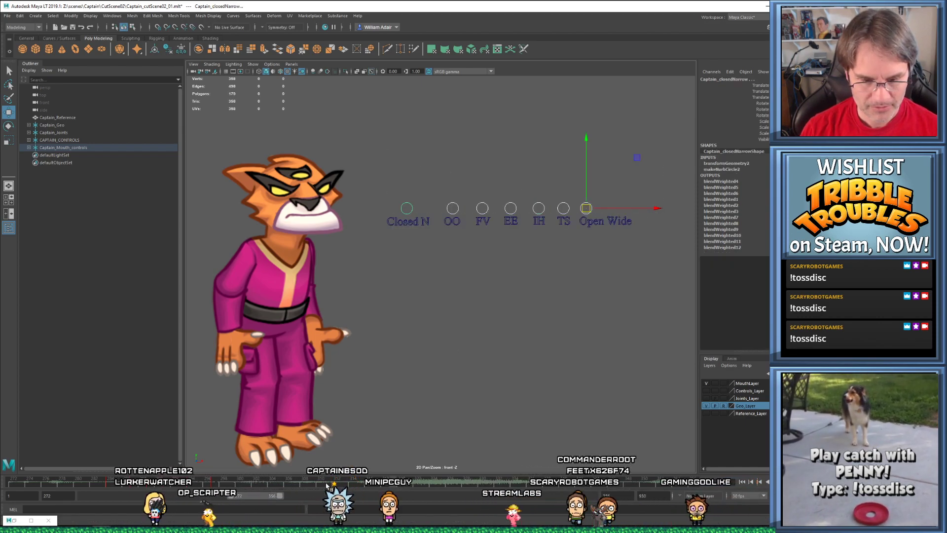
pyautogui.hotkey('alt', 'v')
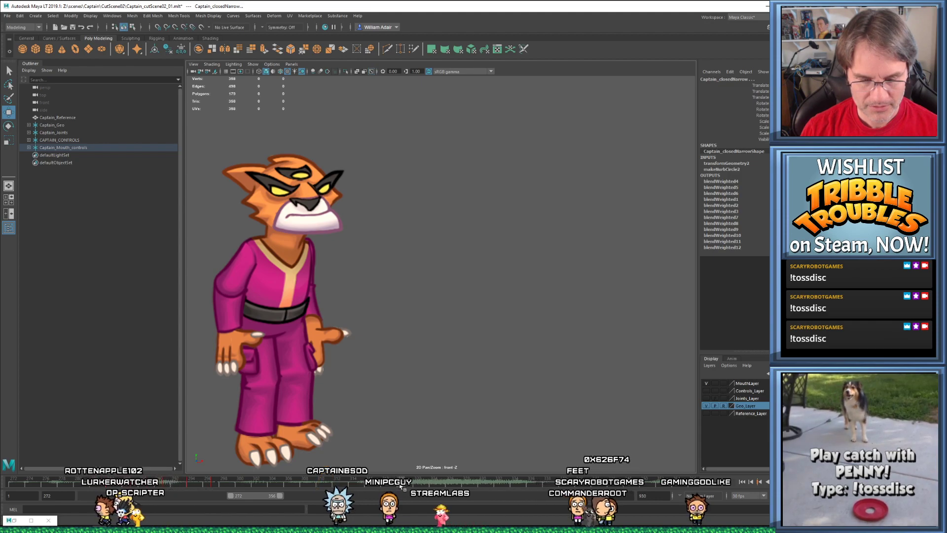
pyautogui.hotkey('alt', 'v')
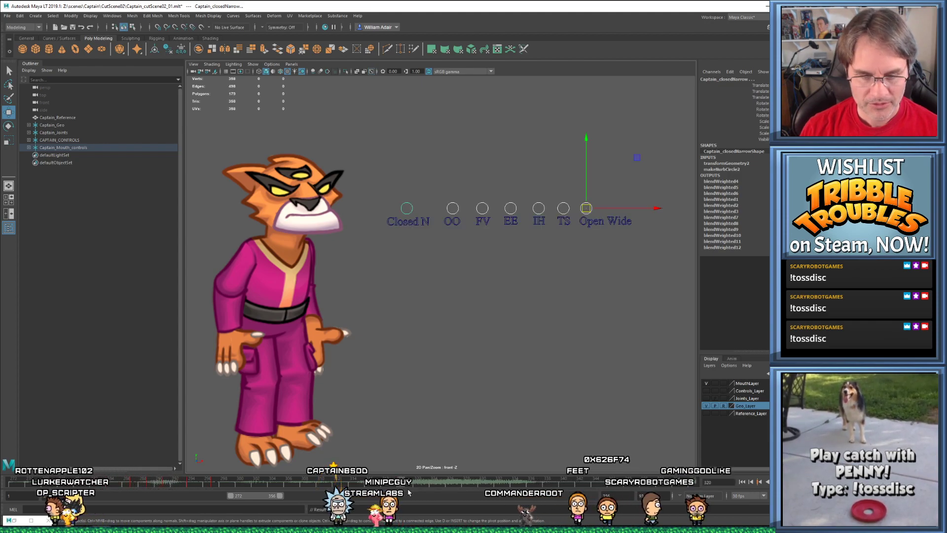
pyautogui.press('alt')
pyautogui.click(412, 166)
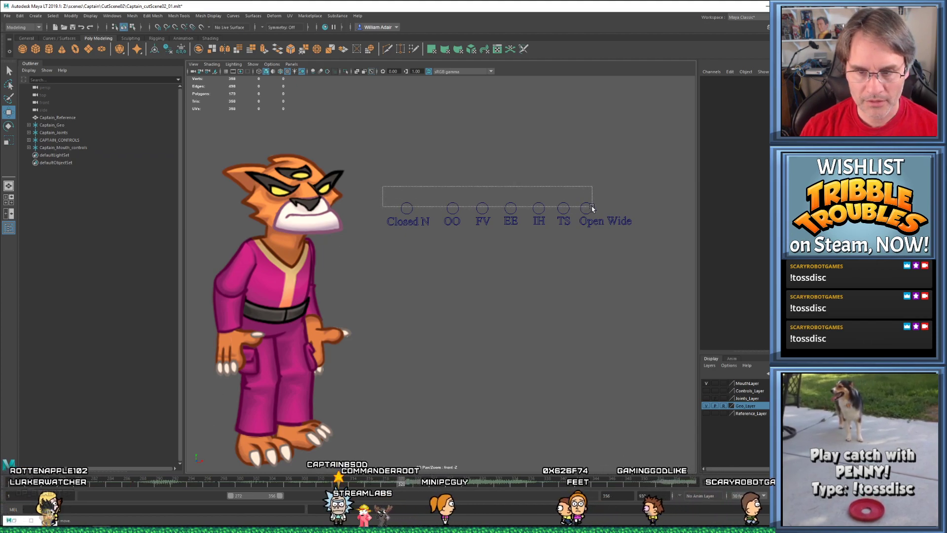
pyautogui.moveTo(593, 208); pyautogui.dragTo(594, 209)
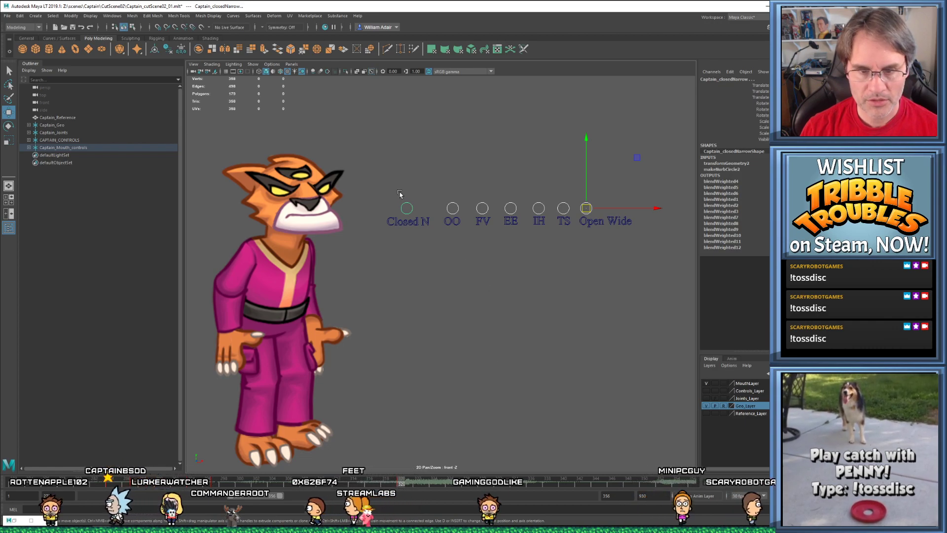
# Try raising the IH mouth control, and the FV control in its place, at frame 320
pyautogui.moveTo(534, 196); pyautogui.dragTo(549, 206)
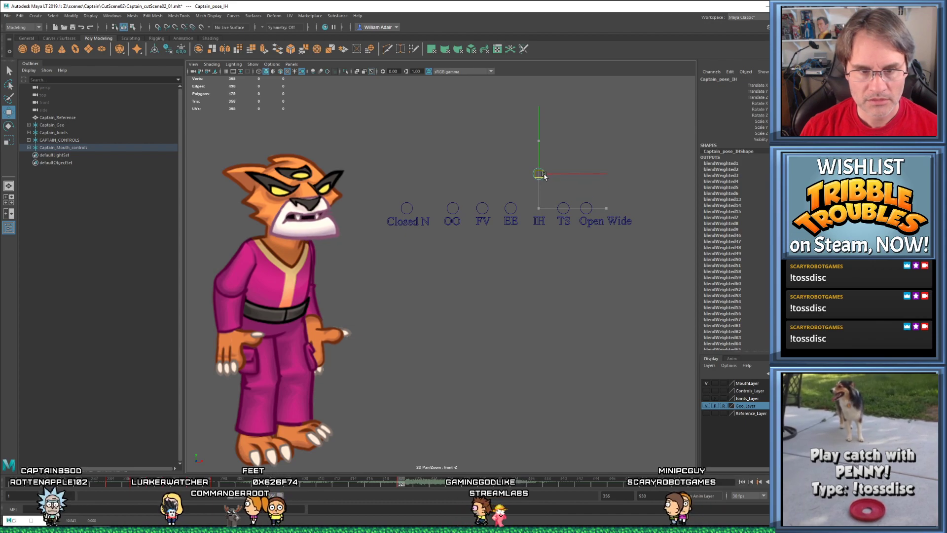
pyautogui.moveTo(544, 176); pyautogui.dragTo(550, 181)
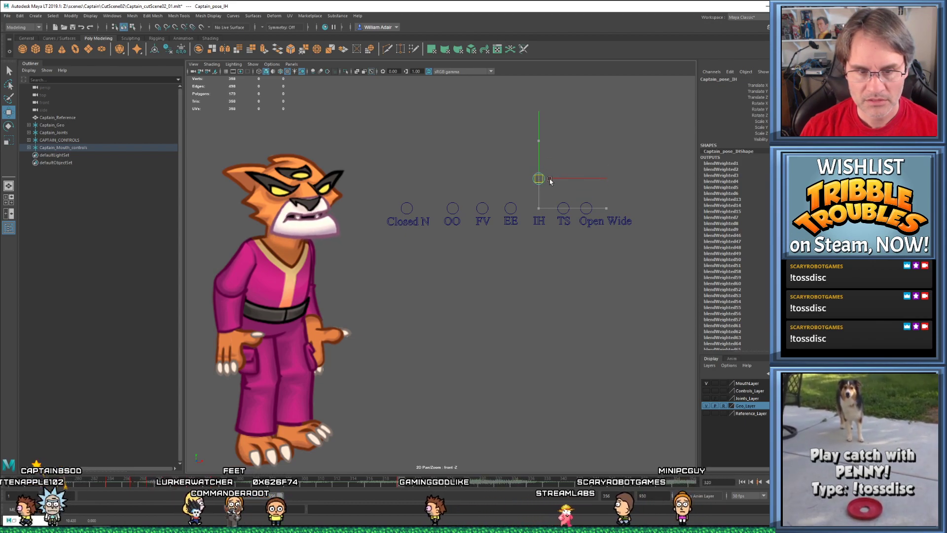
pyautogui.hotkey('ctrl', 'z')
pyautogui.moveTo(487, 209); pyautogui.dragTo(491, 185)
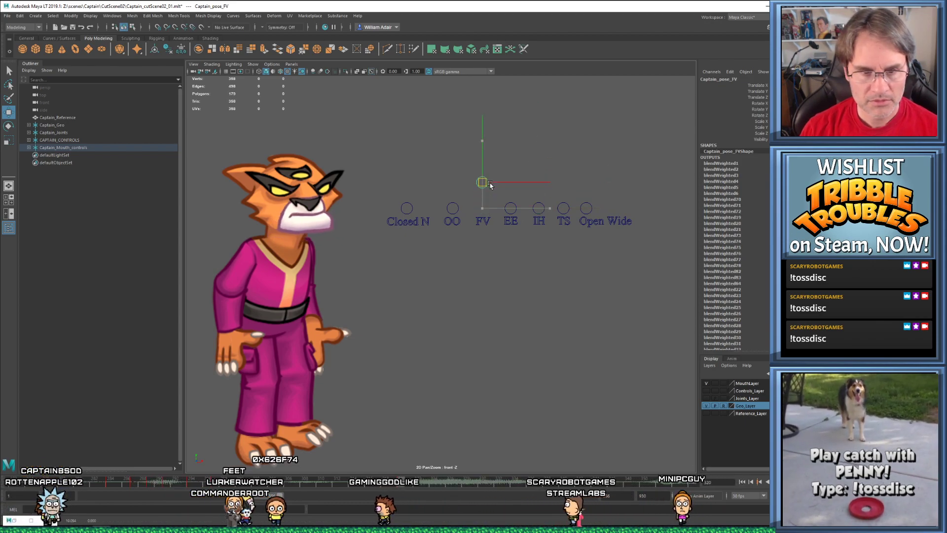
pyautogui.hotkey('ctrl', 'z')
# Raise the TS mouth control at frame 320, return it to rest at frame 312, and key all the mouth controls there
pyautogui.moveTo(566, 208); pyautogui.dragTo(567, 178)
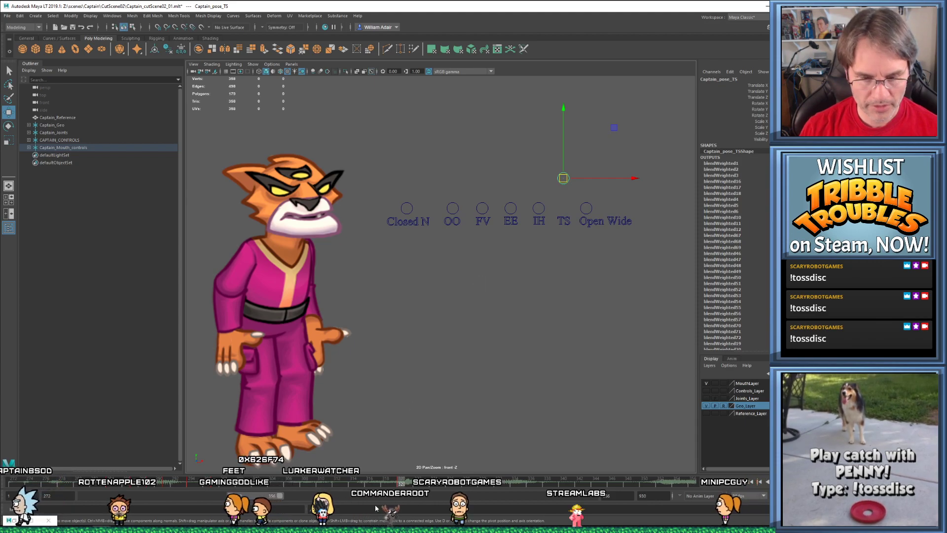
pyautogui.moveTo(399, 483); pyautogui.dragTo(335, 489)
pyautogui.moveTo(563, 191); pyautogui.dragTo(562, 204)
pyautogui.moveTo(381, 162); pyautogui.dragTo(564, 192)
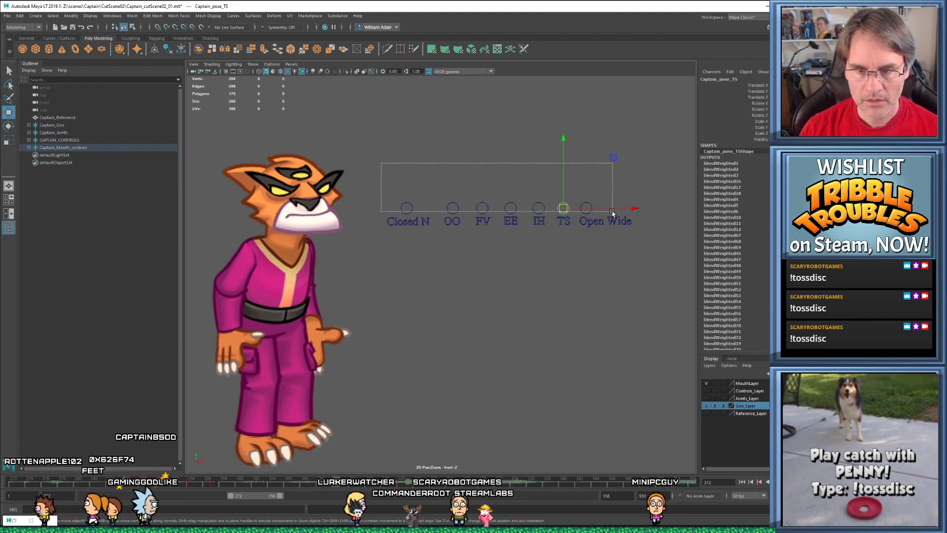
pyautogui.moveTo(611, 212); pyautogui.dragTo(612, 211)
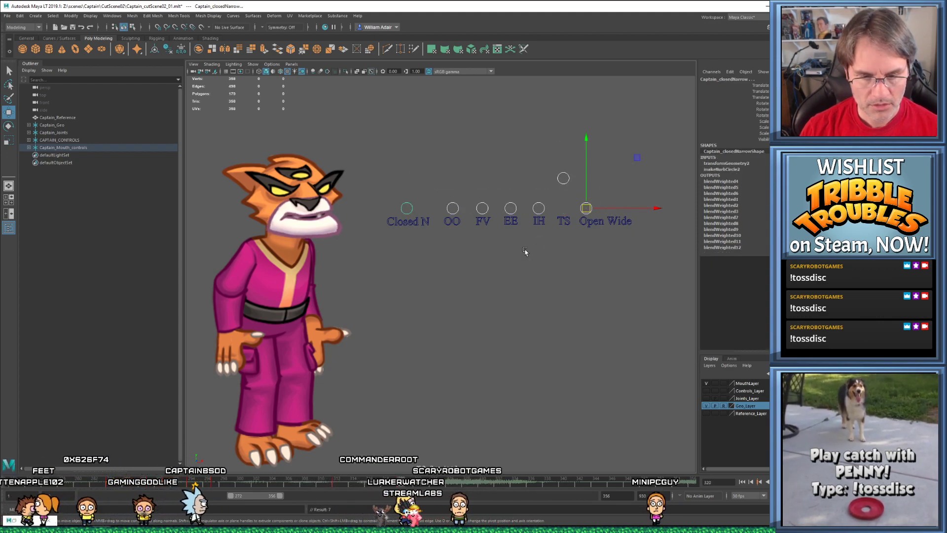
# Play back the new TS pose and step through the frames between 312 and 320 to check its timing
pyautogui.click(286, 484)
pyautogui.hotkey('alt', 'v')
pyautogui.hotkey('alt', 'v')
pyautogui.click(341, 484)
pyautogui.moveTo(346, 484); pyautogui.dragTo(368, 488)
pyautogui.press(',')
pyautogui.press('.')
pyautogui.click(562, 192)
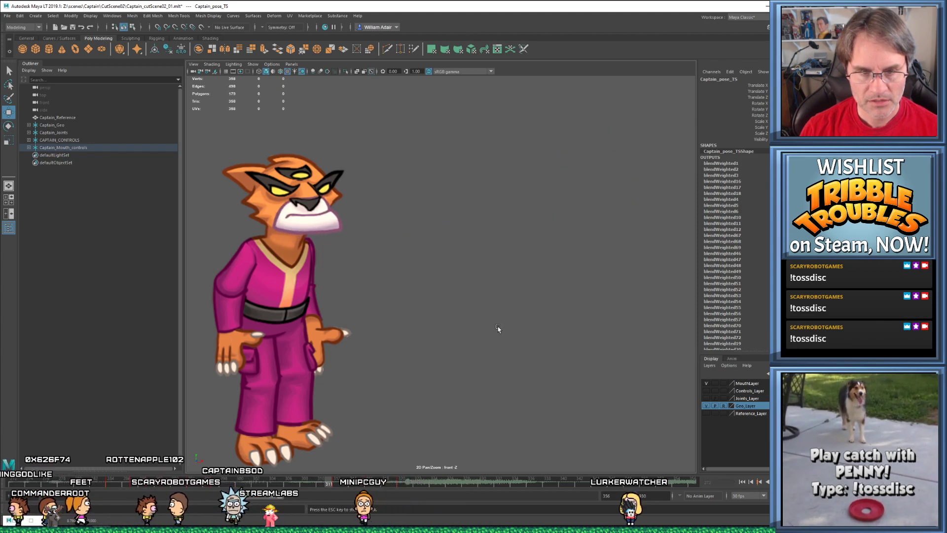
pyautogui.press('Escape')
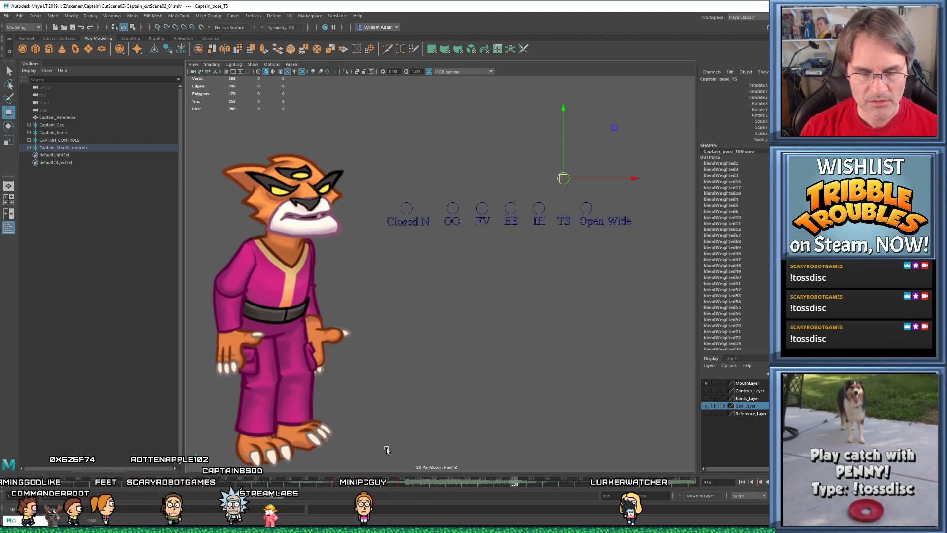
# Select all the mouth controls and examine the transition into the TS pose around frames 315 to 320
pyautogui.moveTo(370, 147); pyautogui.dragTo(620, 211)
pyautogui.click(402, 483)
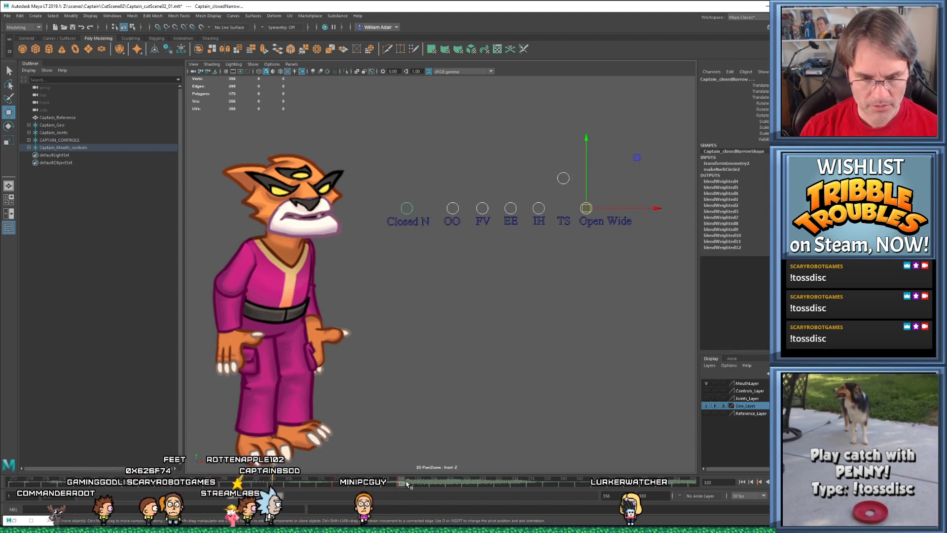
pyautogui.click(370, 485)
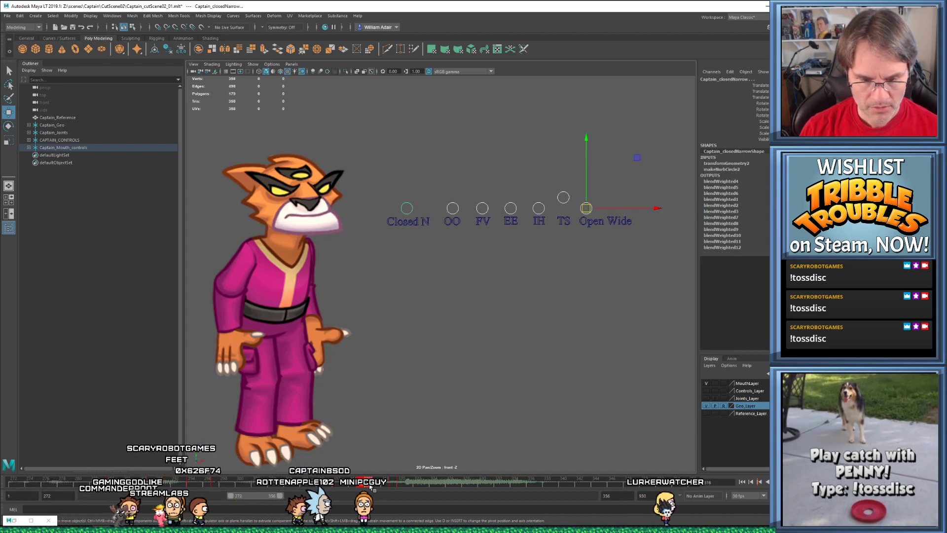
pyautogui.click(362, 485)
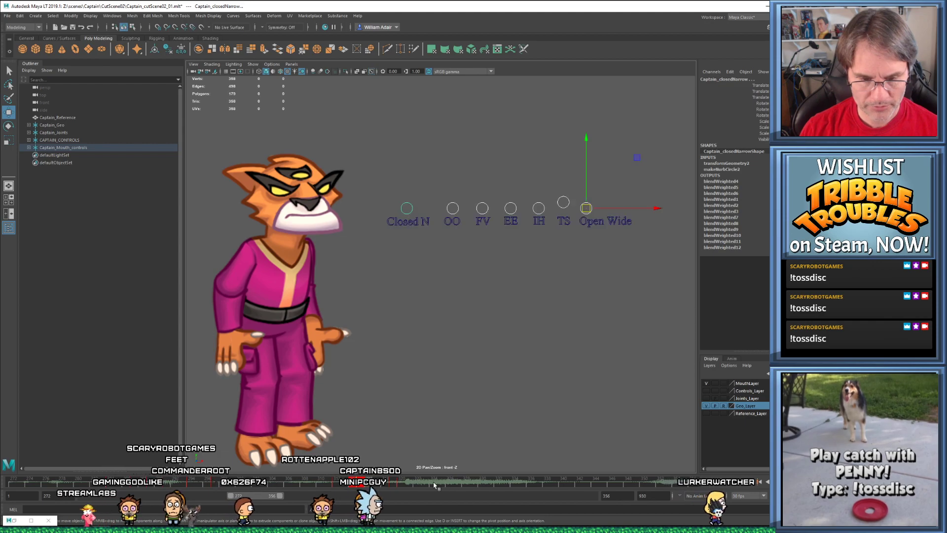
pyautogui.press('.')
pyautogui.press(',')
pyautogui.press('.')
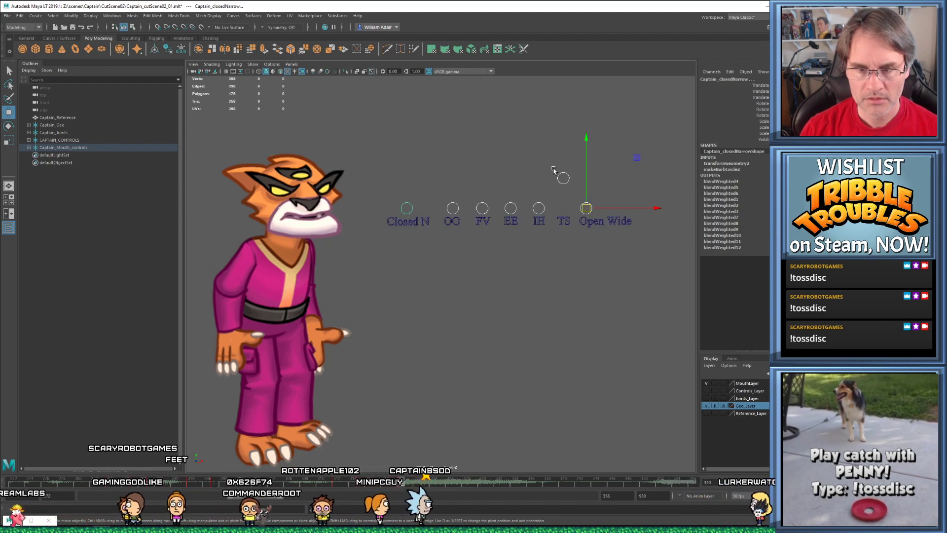
# Shift the playback range to start at frame 296 and play back the lip sync
pyautogui.click(562, 177)
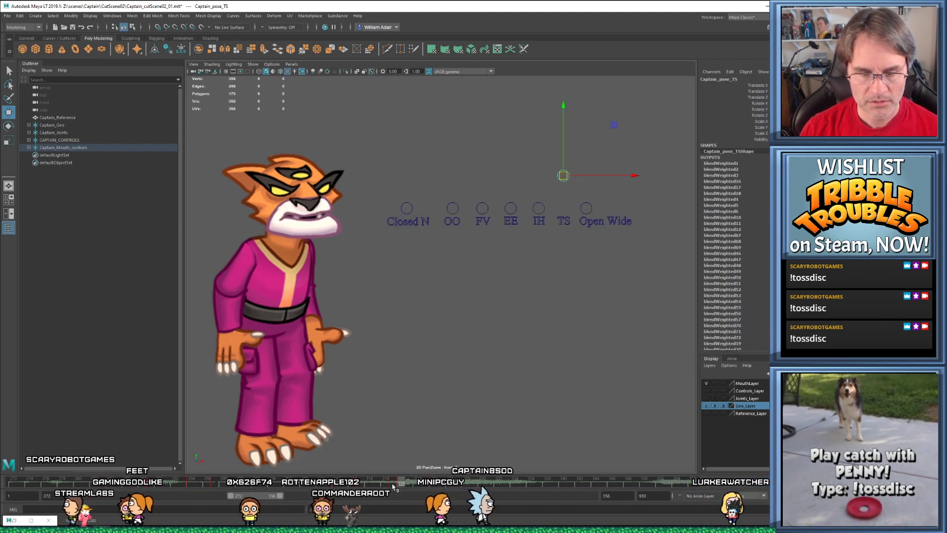
pyautogui.hotkey('alt', 'shift', 'v')
pyautogui.moveTo(259, 496); pyautogui.dragTo(272, 495)
pyautogui.hotkey('alt', 'v')
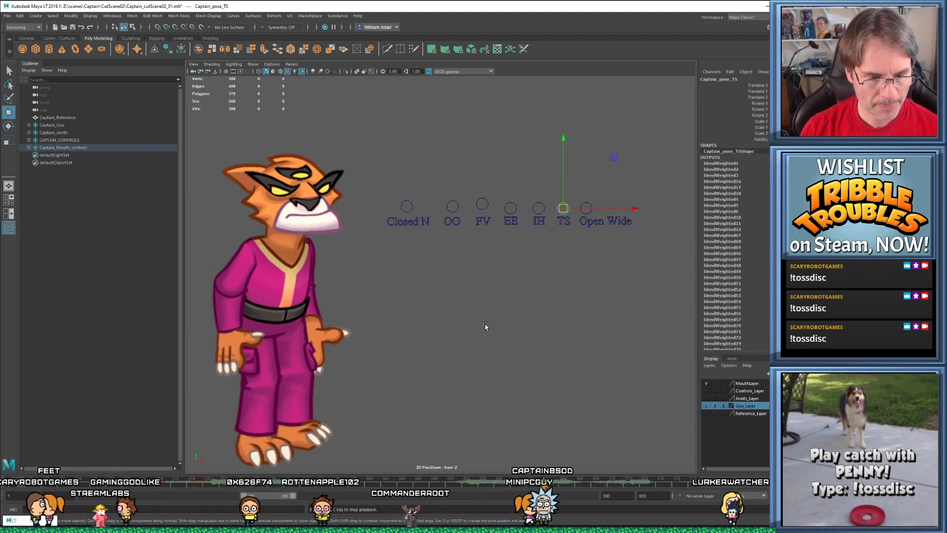
pyautogui.hotkey('alt', 'v')
# Go to frame 321 with the mouth controls selected, and return the TS control to rest there
pyautogui.moveTo(156, 480); pyautogui.dragTo(226, 484)
pyautogui.moveTo(373, 139); pyautogui.dragTo(636, 229)
pyautogui.keyDown('shift'); pyautogui.moveTo(122, 482); pyautogui.dragTo(165, 486); pyautogui.keyUp('shift')
pyautogui.click(165, 486)
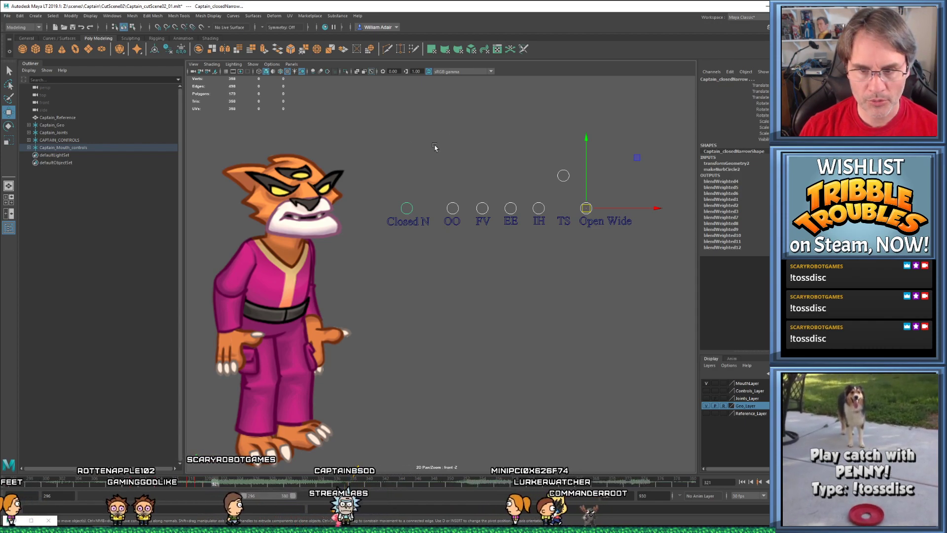
pyautogui.click(565, 175)
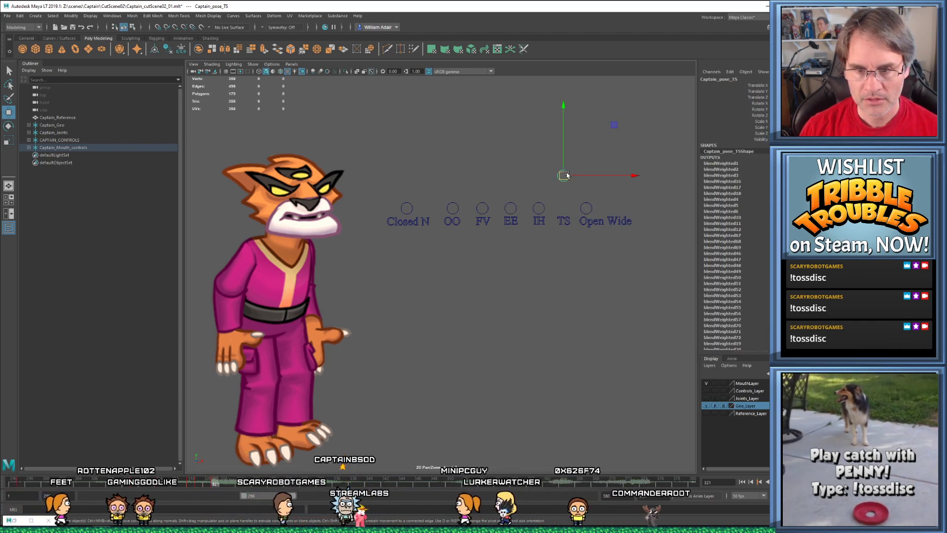
pyautogui.moveTo(567, 175); pyautogui.dragTo(566, 207)
# Try raising the OO mouth control at frame 321
pyautogui.click(452, 207)
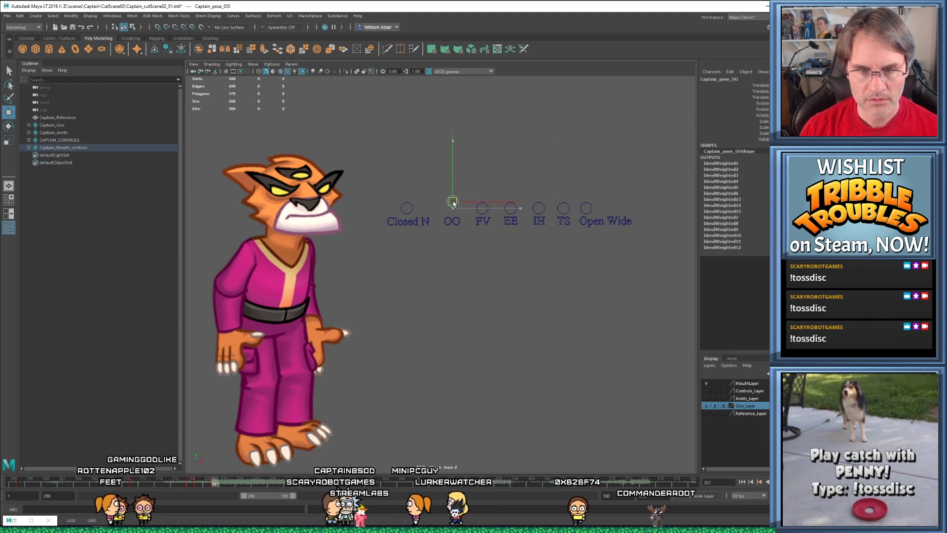
pyautogui.moveTo(453, 208); pyautogui.dragTo(463, 167)
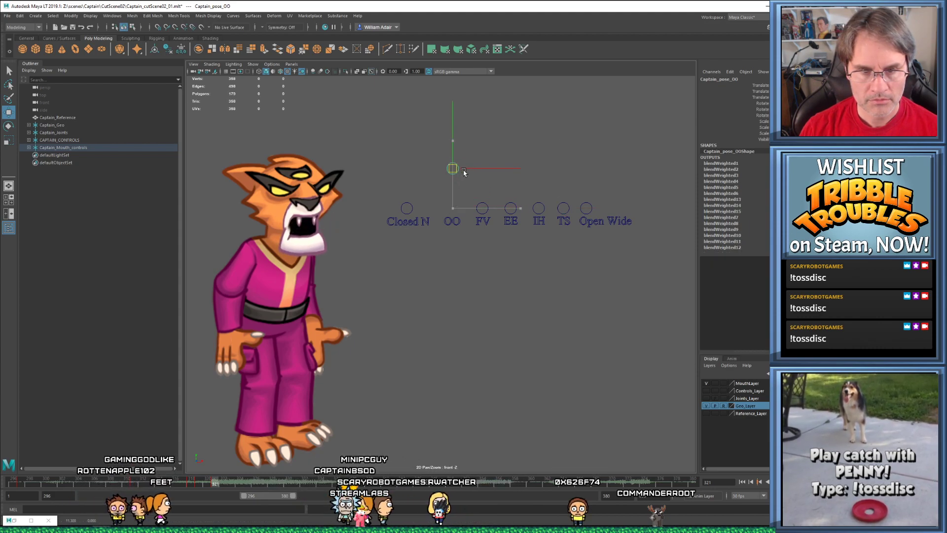
pyautogui.moveTo(464, 178); pyautogui.dragTo(472, 266)
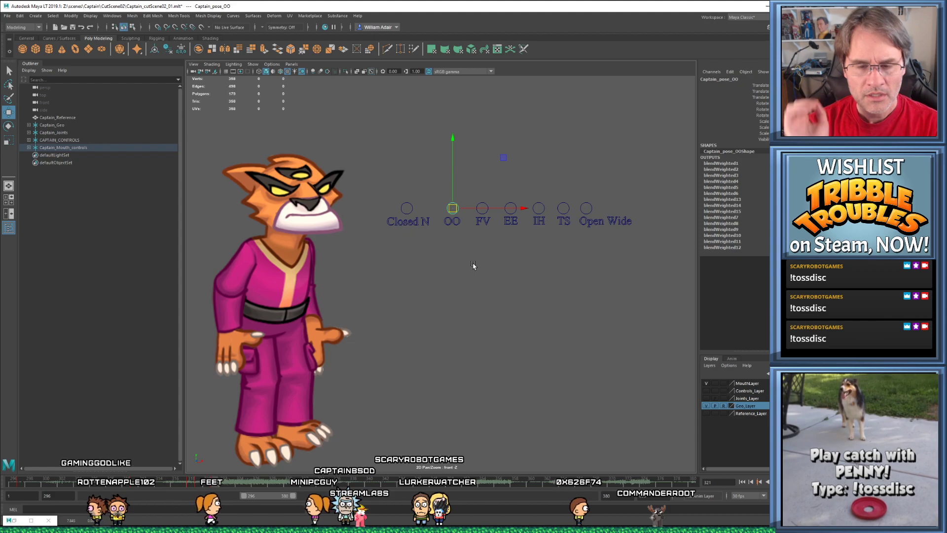
# Raise the Open Wide and Closed N controls at frame 321 to form an open-mouth pose
pyautogui.click(586, 208)
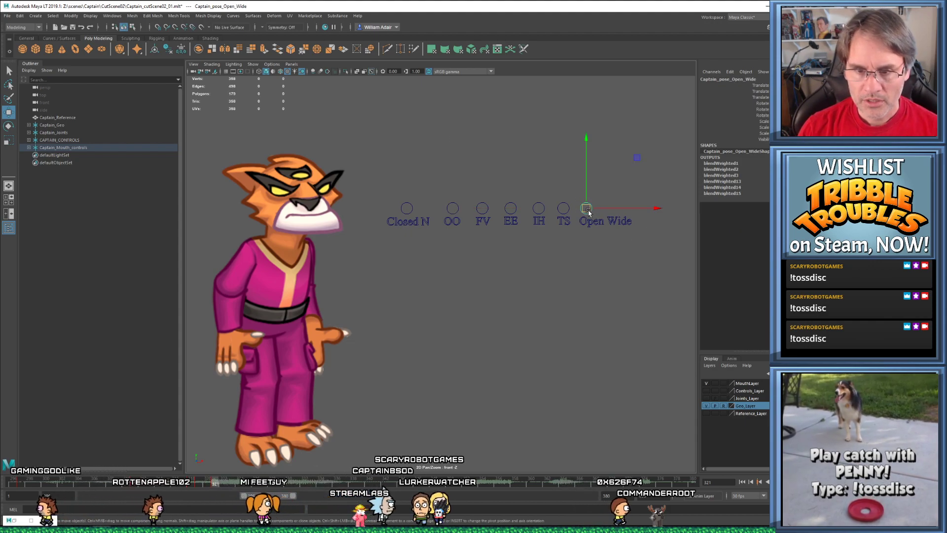
pyautogui.moveTo(585, 208); pyautogui.dragTo(586, 181)
pyautogui.moveTo(389, 199); pyautogui.dragTo(419, 192)
pyautogui.click(586, 180)
pyautogui.moveTo(586, 180); pyautogui.dragTo(604, 157)
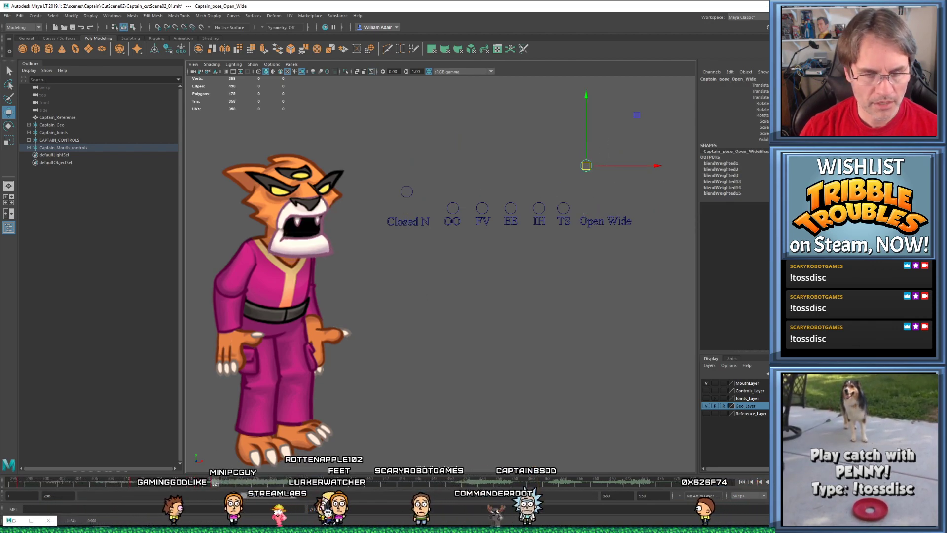
# Select all the mouth controls, key the open-mouth pose, and go to frame 324
pyautogui.moveTo(164, 484); pyautogui.dragTo(213, 482)
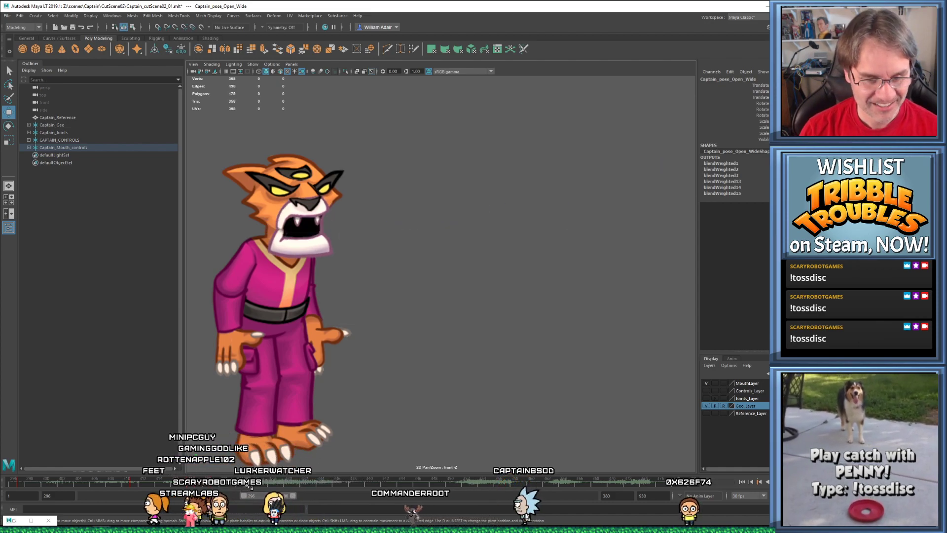
pyautogui.moveTo(401, 124); pyautogui.dragTo(595, 214)
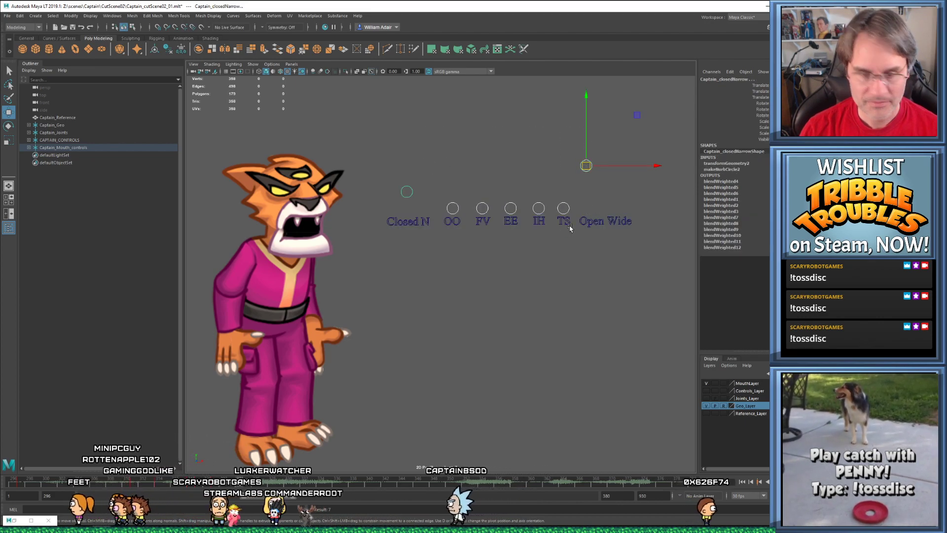
pyautogui.press('s')
pyautogui.press('.')
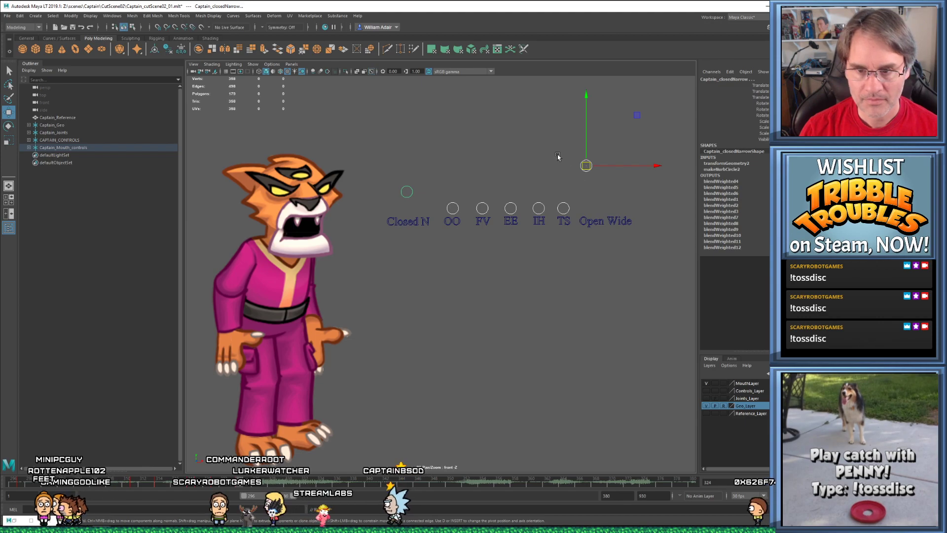
# Raise the Open Wide and Closed N controls further at frame 324 to widen the mouth
pyautogui.click(558, 156)
pyautogui.moveTo(559, 156); pyautogui.dragTo(588, 153)
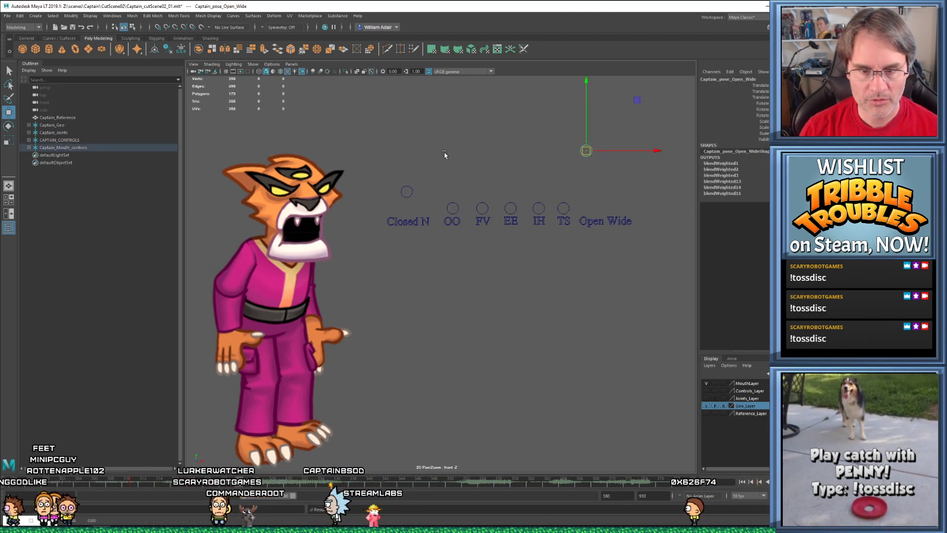
pyautogui.press('.')
pyautogui.press('.')
pyautogui.click(404, 190)
pyautogui.moveTo(407, 200); pyautogui.dragTo(407, 186)
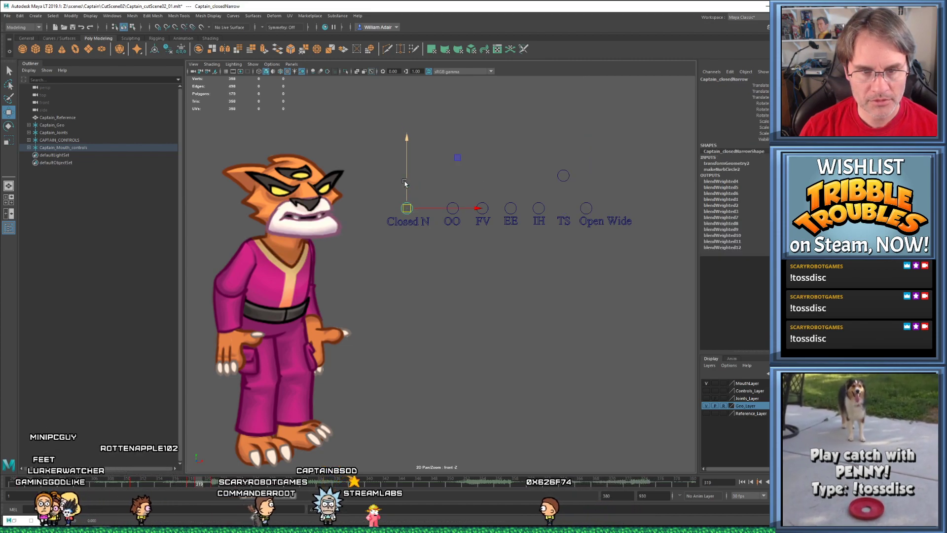
pyautogui.press('.')
pyautogui.press('.')
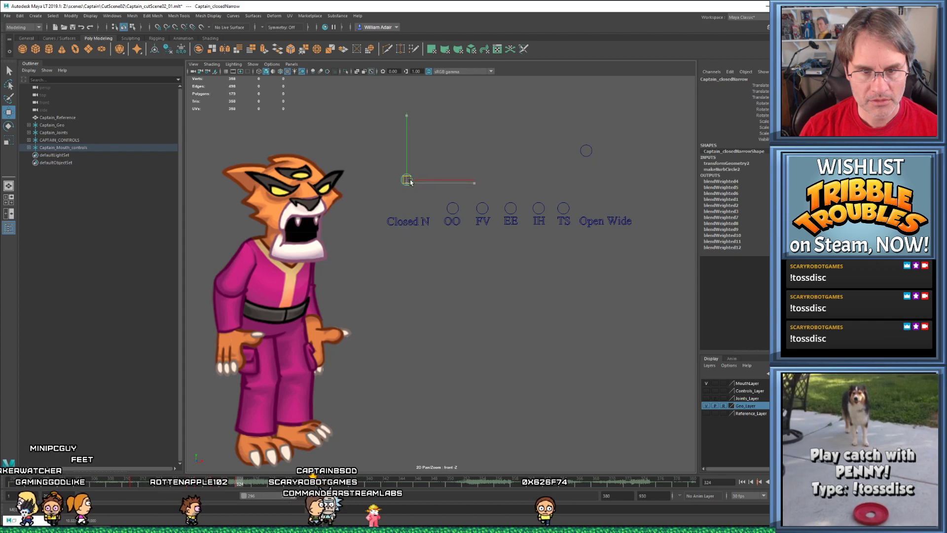
# Key all the mouth controls at frame 327 and lower the Open Wide control there
pyautogui.moveTo(160, 483); pyautogui.dragTo(235, 488)
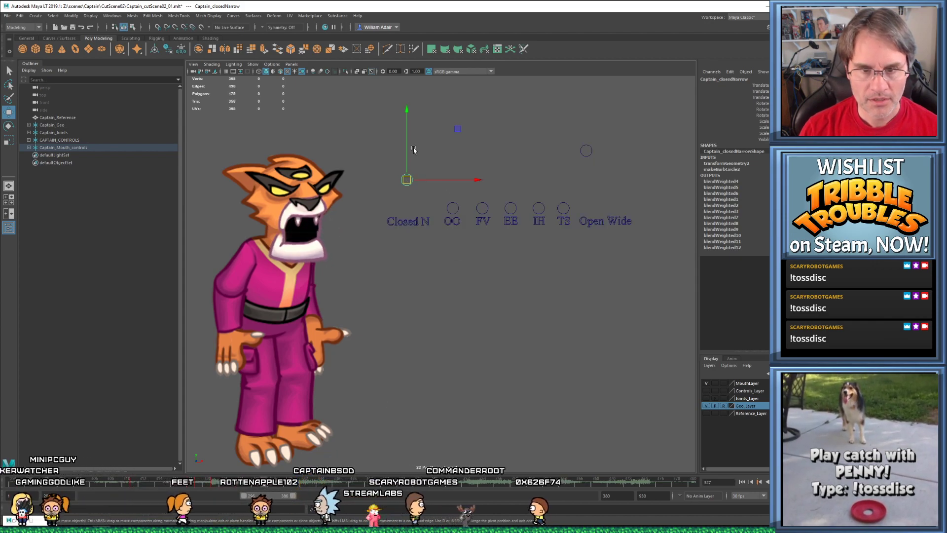
pyautogui.moveTo(393, 134); pyautogui.dragTo(608, 217)
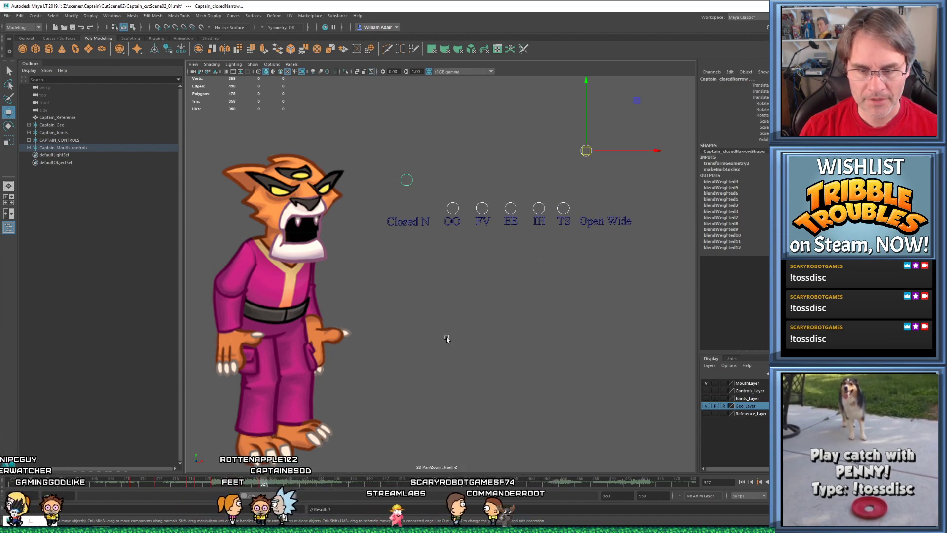
pyautogui.moveTo(188, 486); pyautogui.dragTo(263, 492)
pyautogui.click(562, 140)
pyautogui.click(590, 156)
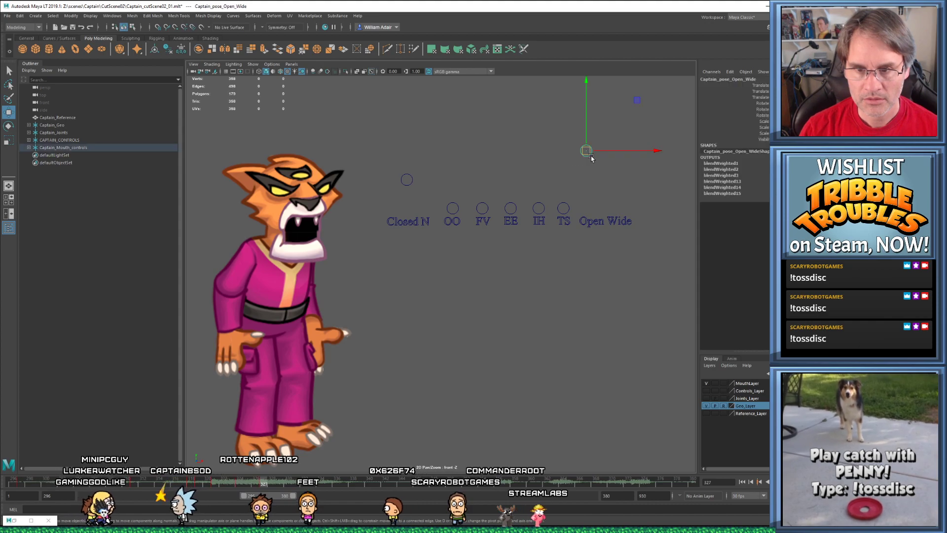
pyautogui.moveTo(591, 164); pyautogui.dragTo(590, 174)
# Select the Closed N control and compare the keyed mouth poses around frames 321, 324 and 327
pyautogui.moveTo(376, 173); pyautogui.dragTo(406, 192)
pyautogui.press(',')
pyautogui.press('.')
pyautogui.press(',')
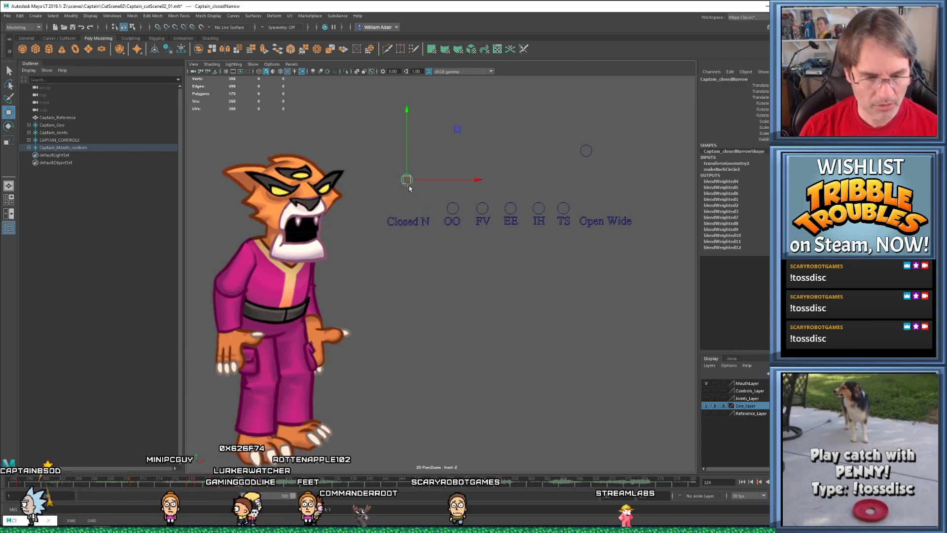
pyautogui.press('.')
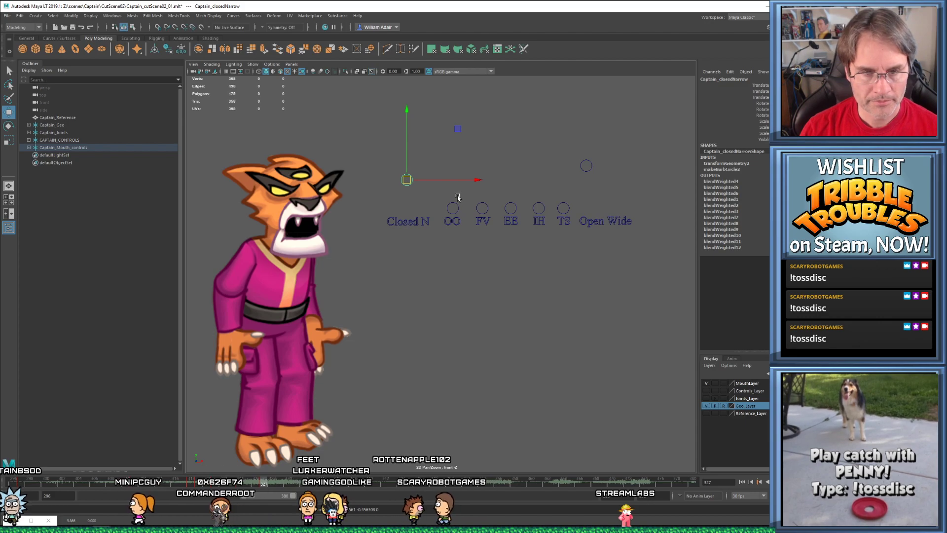
pyautogui.press(',')
pyautogui.press(',')
pyautogui.press('.')
pyautogui.press('.')
pyautogui.press(',')
pyautogui.press(',')
pyautogui.press('.')
pyautogui.press('.')
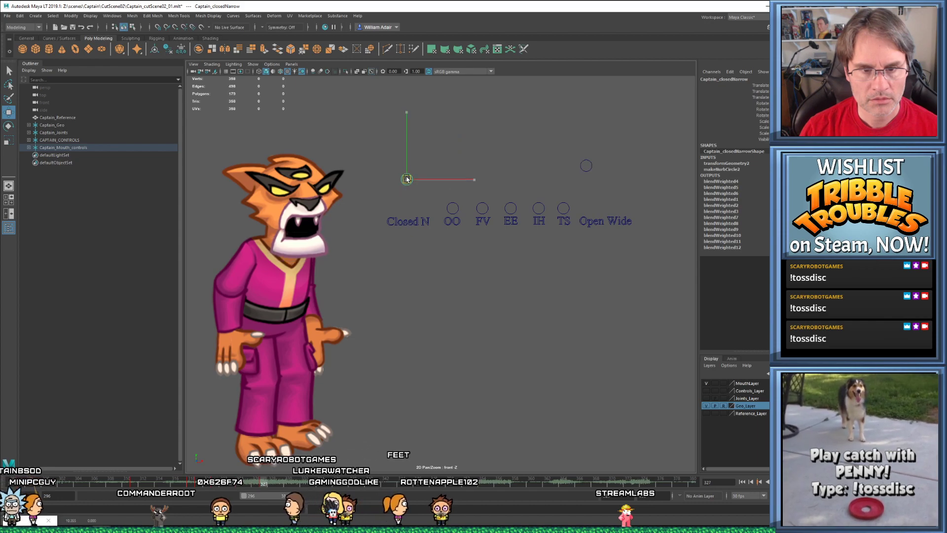
# Raise the Closed N control slightly at frame 327 and play back the open-mouth section
pyautogui.press(',')
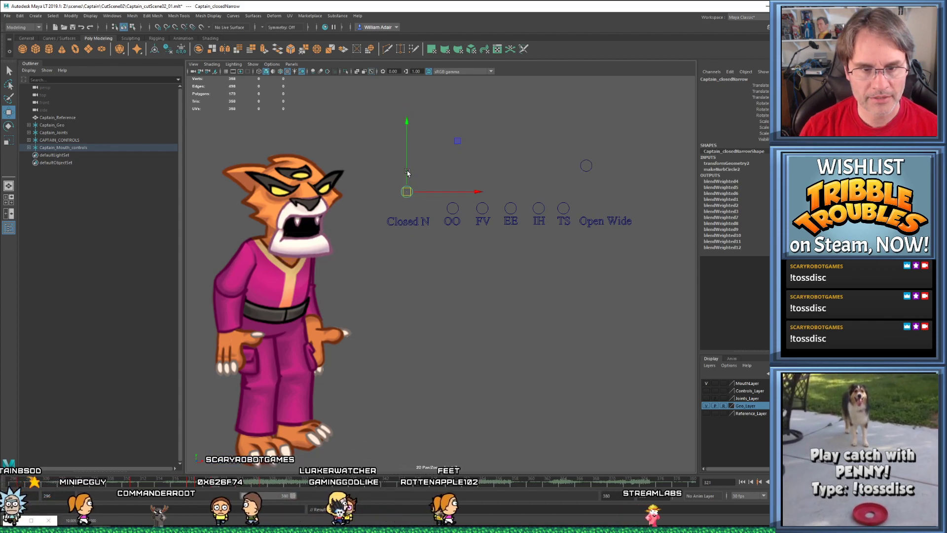
pyautogui.press('.')
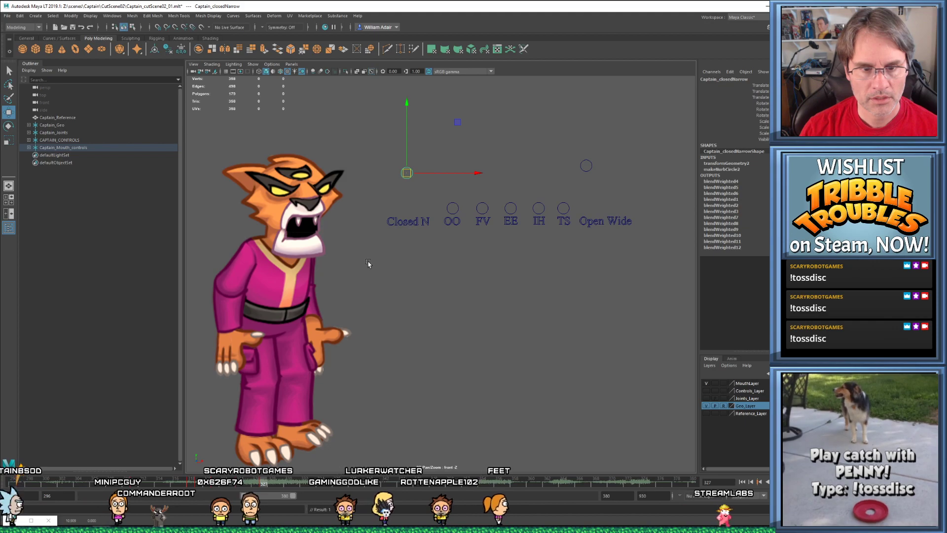
pyautogui.hotkey('alt', 'shift', 'v')
pyautogui.hotkey('alt', 'v')
pyautogui.hotkey('alt', 'v')
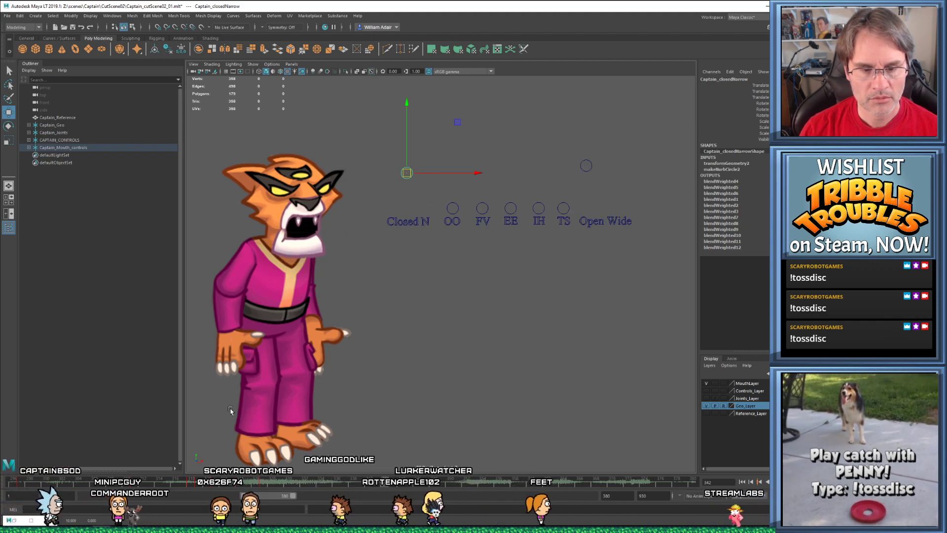
# Key all the mouth controls, and at frame 330 lower the Open Wide control and raise Closed N
pyautogui.moveTo(219, 485); pyautogui.dragTo(274, 485)
pyautogui.moveTo(381, 144); pyautogui.dragTo(607, 212)
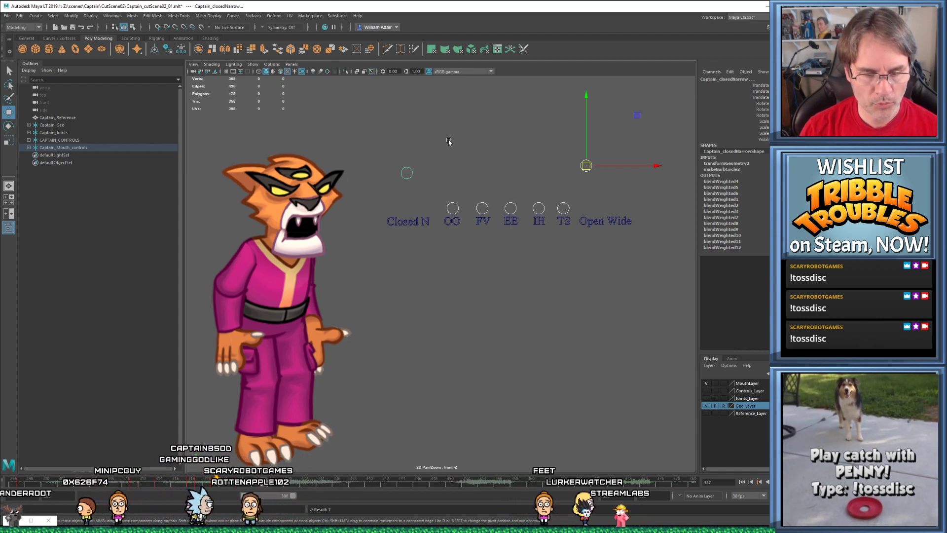
pyautogui.press('.')
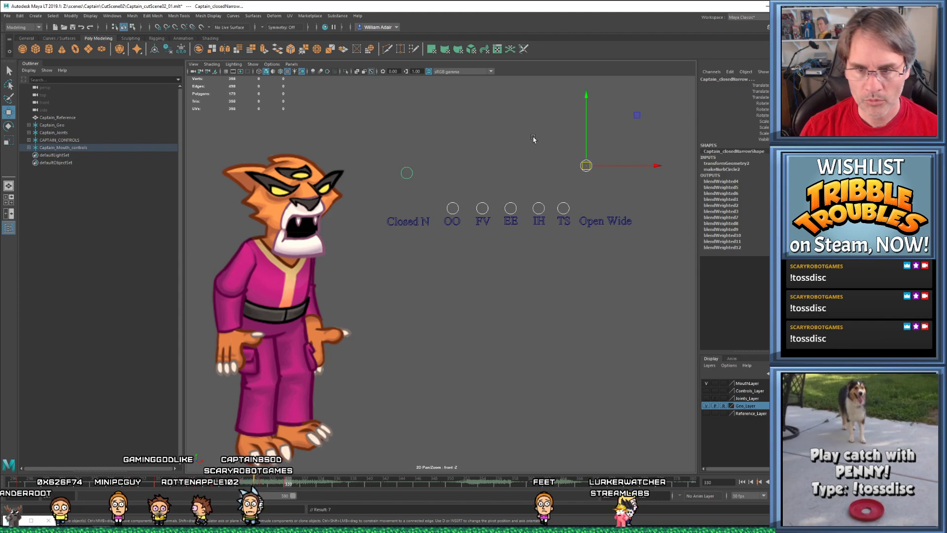
pyautogui.click(534, 139)
pyautogui.moveTo(565, 150); pyautogui.dragTo(586, 181)
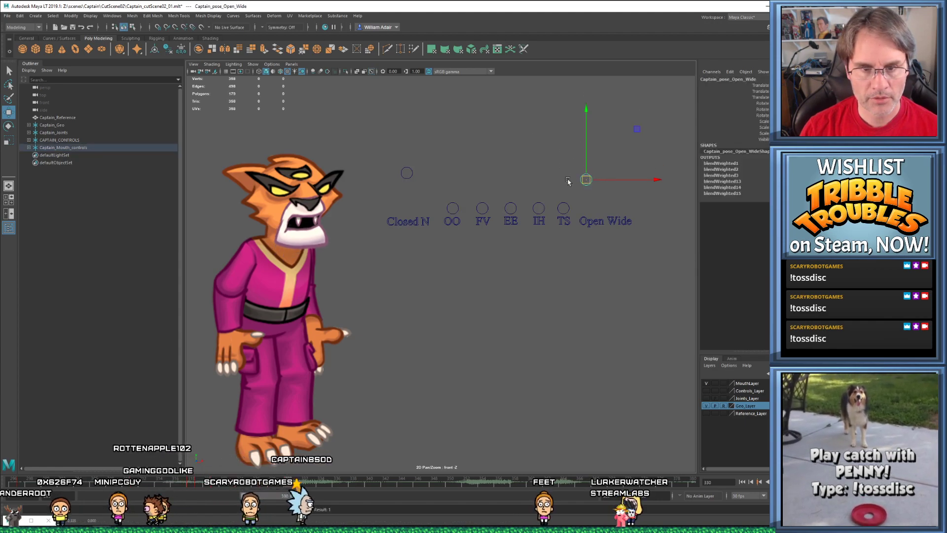
pyautogui.click(406, 172)
pyautogui.moveTo(407, 172); pyautogui.dragTo(407, 154)
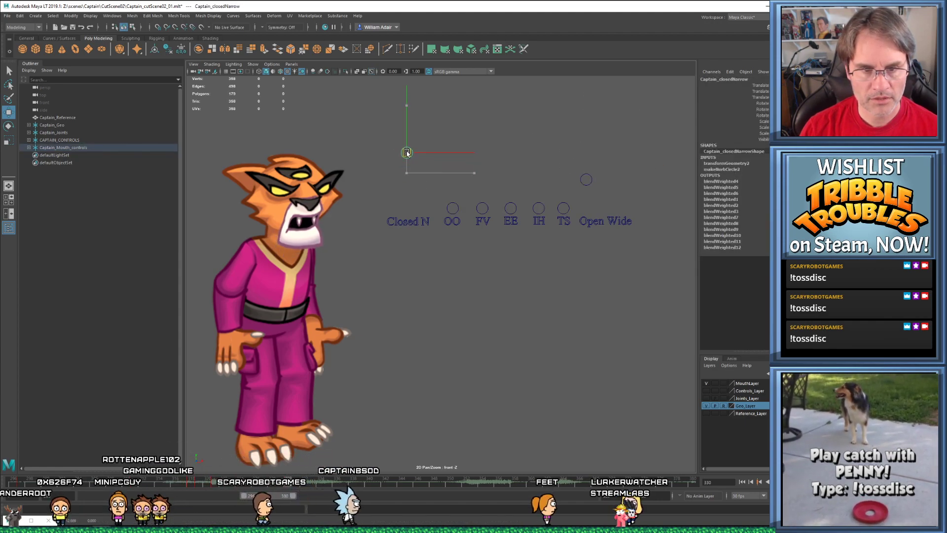
# Lower both the Open Wide and Closed N controls at frame 333 to close the mouth further
pyautogui.moveTo(247, 485); pyautogui.dragTo(312, 486)
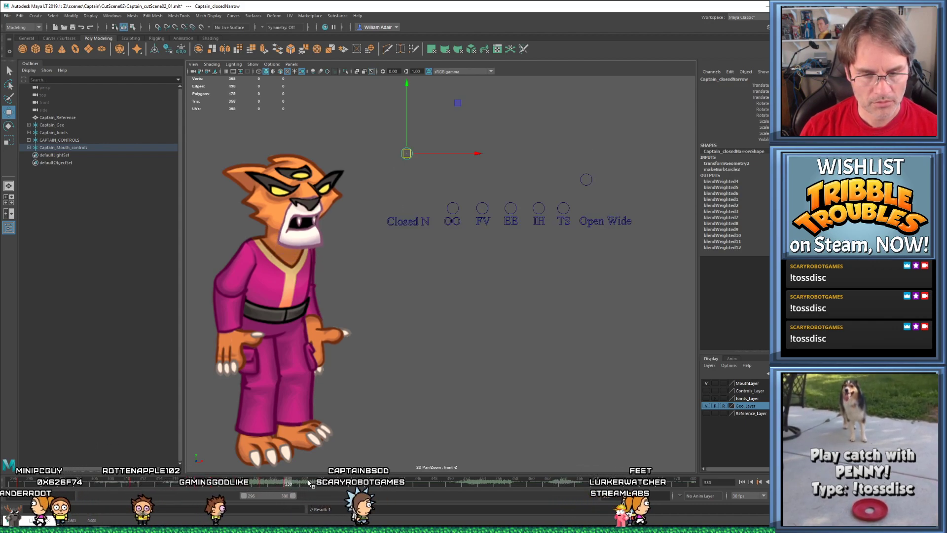
pyautogui.moveTo(610, 208); pyautogui.dragTo(608, 208)
pyautogui.click(446, 161)
pyautogui.moveTo(574, 166); pyautogui.dragTo(598, 193)
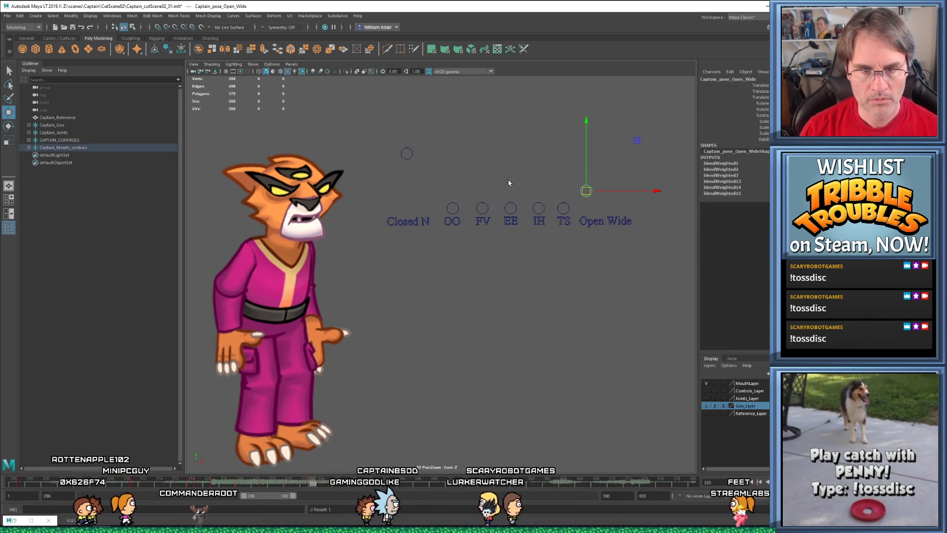
pyautogui.click(407, 149)
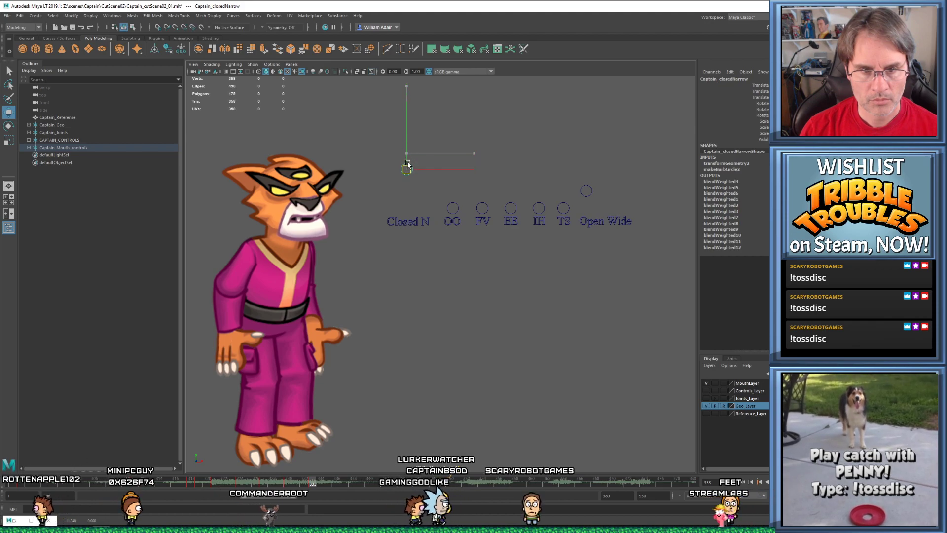
pyautogui.moveTo(407, 167); pyautogui.dragTo(407, 168)
# Step back through the keyed poses to frame 324 and forward to 333 to check the mouth closing
pyautogui.press(',')
pyautogui.press(',')
pyautogui.press(',')
pyautogui.press(',')
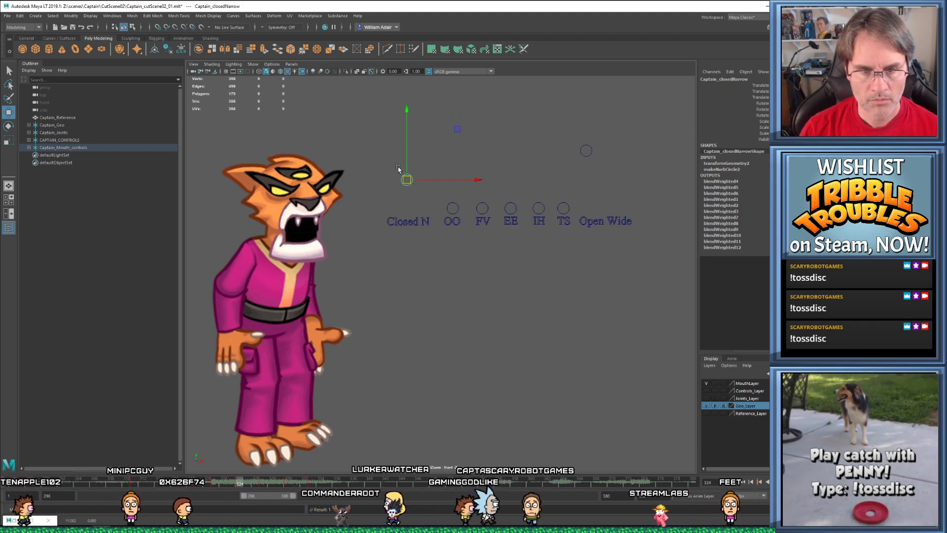
pyautogui.press('.')
pyautogui.press('.')
pyautogui.press('.')
pyautogui.press('.')
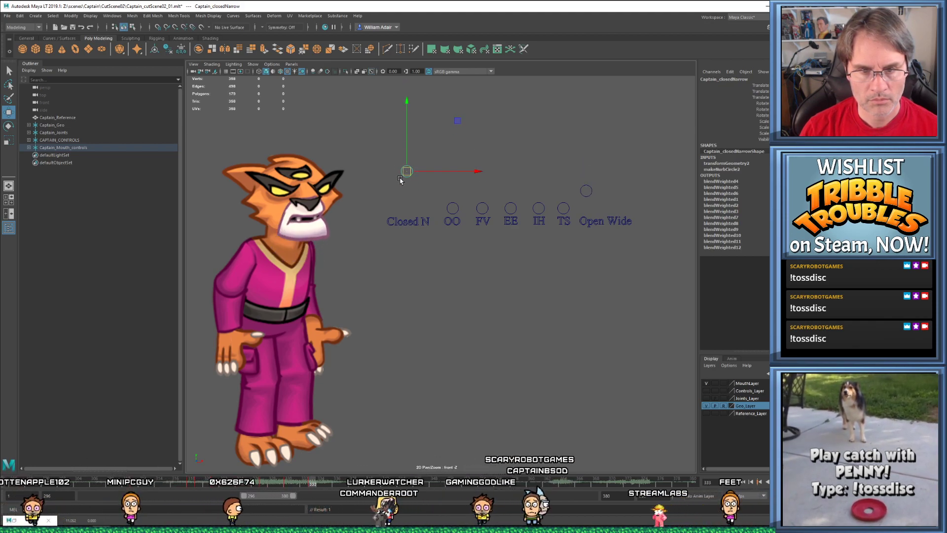
# At frame 336, lower the Closed N and Open Wide controls slightly to close the mouth further
pyautogui.click(319, 483)
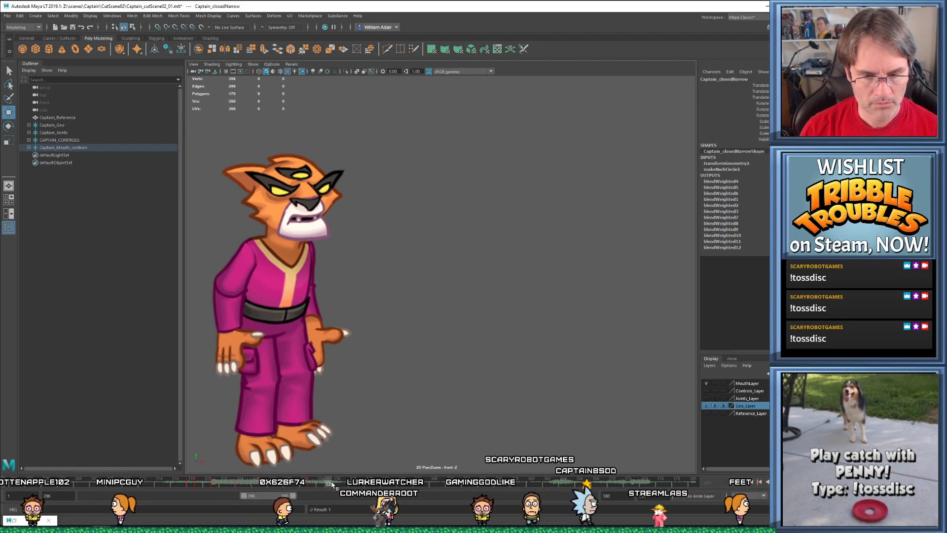
pyautogui.moveTo(339, 483); pyautogui.dragTo(339, 482)
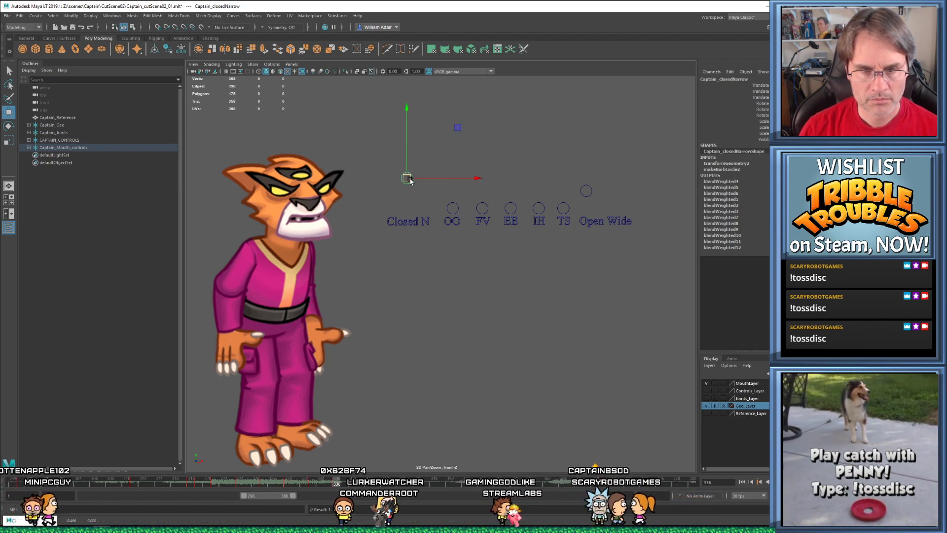
pyautogui.click(587, 192)
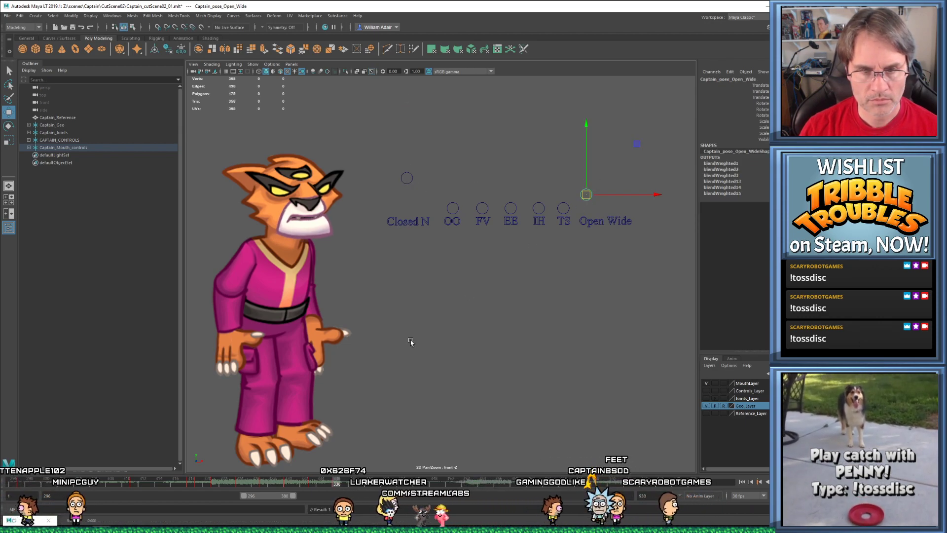
# Set all the mouth controls to their closed-mouth rest position at frame 340 and key them
pyautogui.moveTo(341, 483); pyautogui.dragTo(371, 483)
pyautogui.moveTo(381, 144); pyautogui.dragTo(536, 329)
pyautogui.press('s')
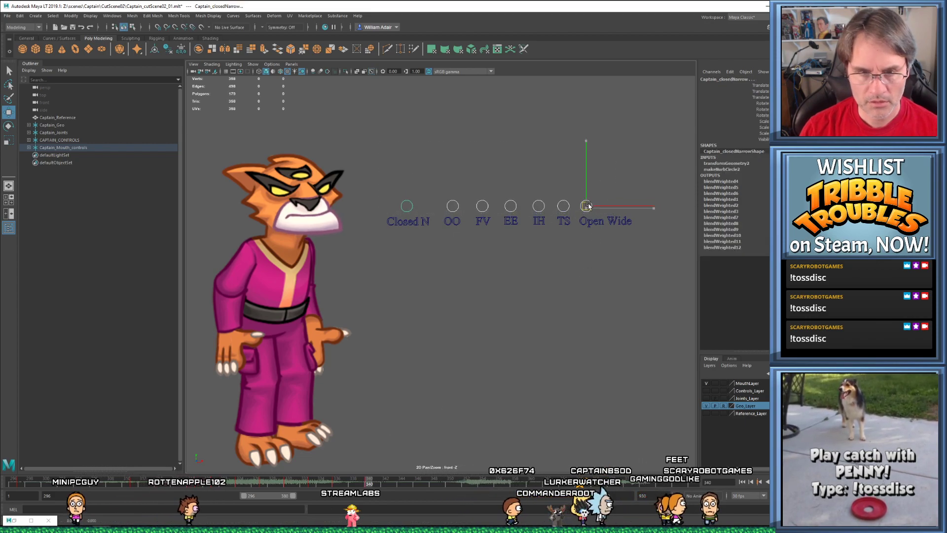
# At frame 340, raise the Open Wide control slightly and the Closed N control a little more
pyautogui.click(564, 245)
pyautogui.click(582, 209)
pyautogui.moveTo(587, 203); pyautogui.dragTo(587, 191)
pyautogui.press('s')
pyautogui.moveTo(415, 195)
pyautogui.mouseDown()
pyautogui.moveTo(402, 217)
pyautogui.moveTo(407, 211)
pyautogui.mouseUp()
pyautogui.press(',')
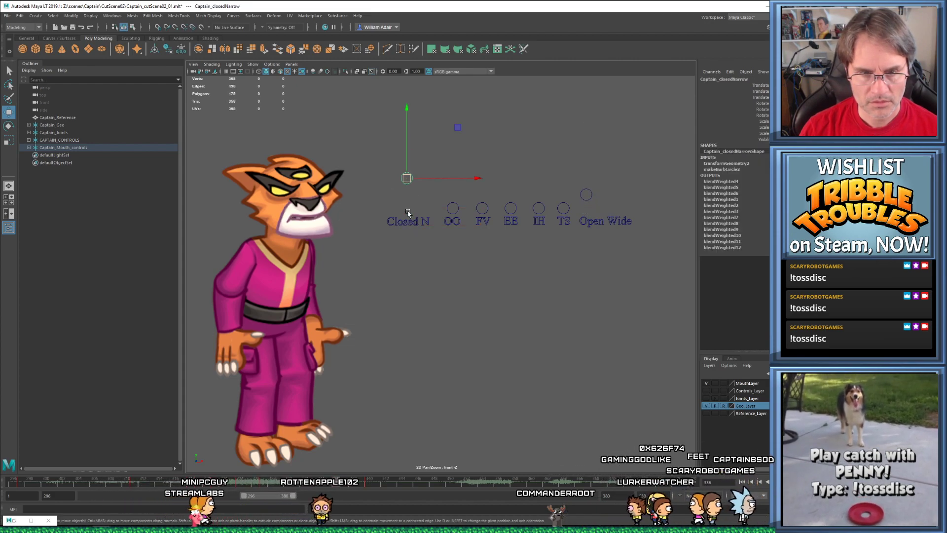
pyautogui.press('.')
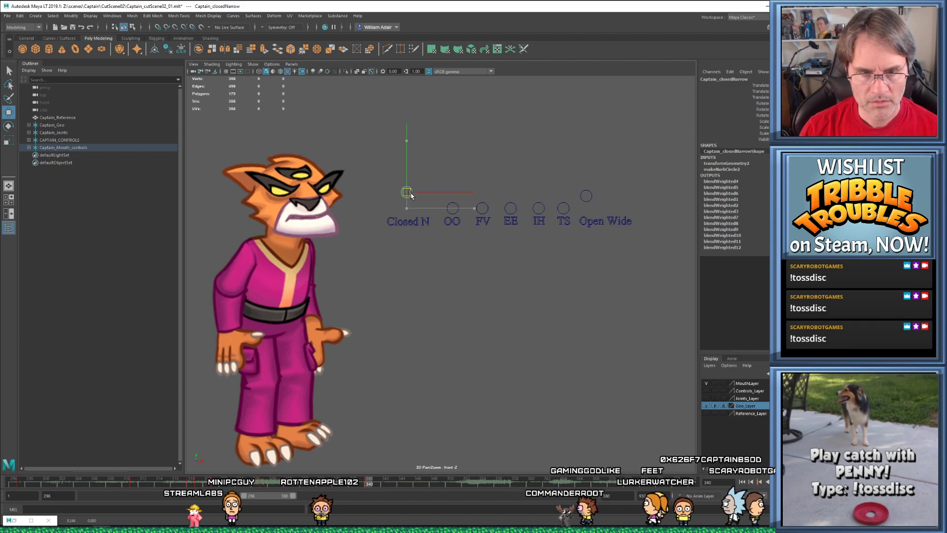
# Play back the section twice to check the mouth closing towards frame 340
pyautogui.hotkey('alt', 'v')
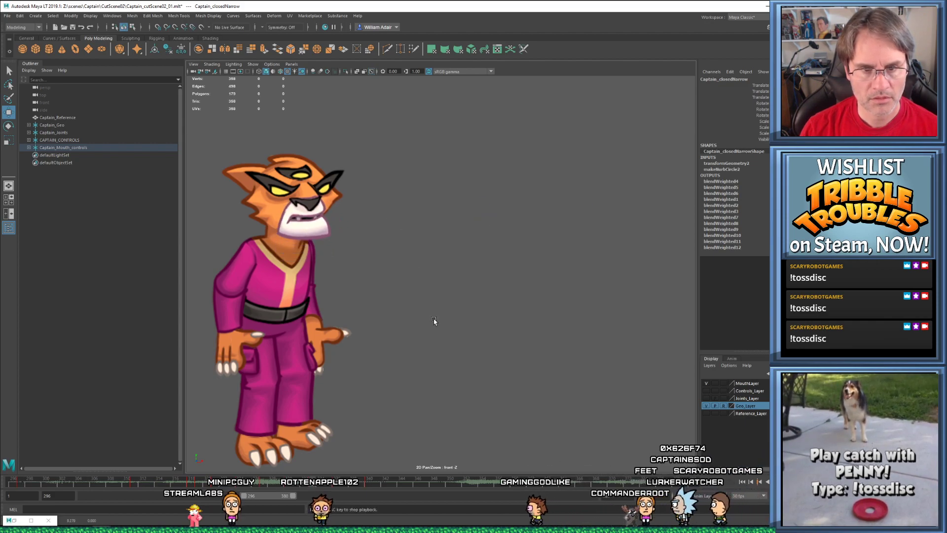
pyautogui.click(275, 482)
pyautogui.hotkey('alt', 'v')
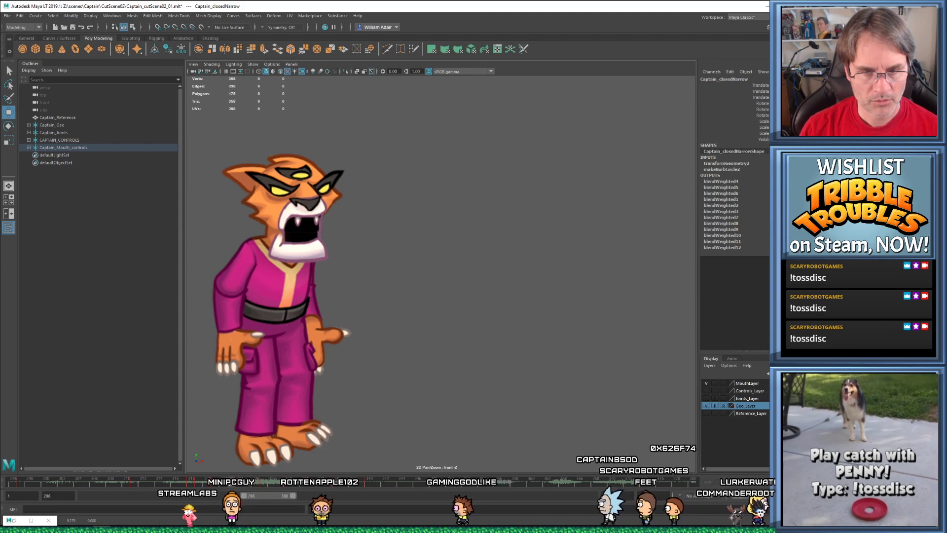
pyautogui.press('Escape')
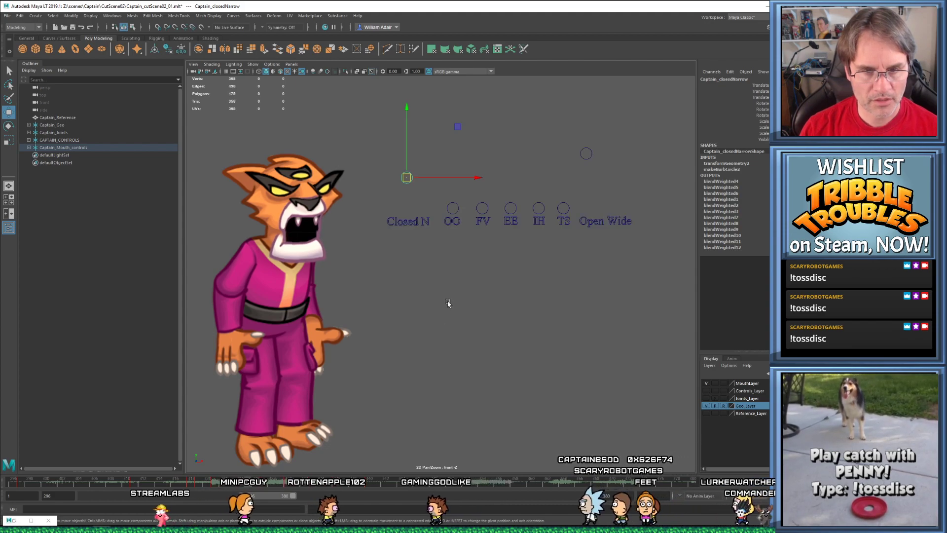
# Try raising the OO control at frame 324
pyautogui.click(438, 150)
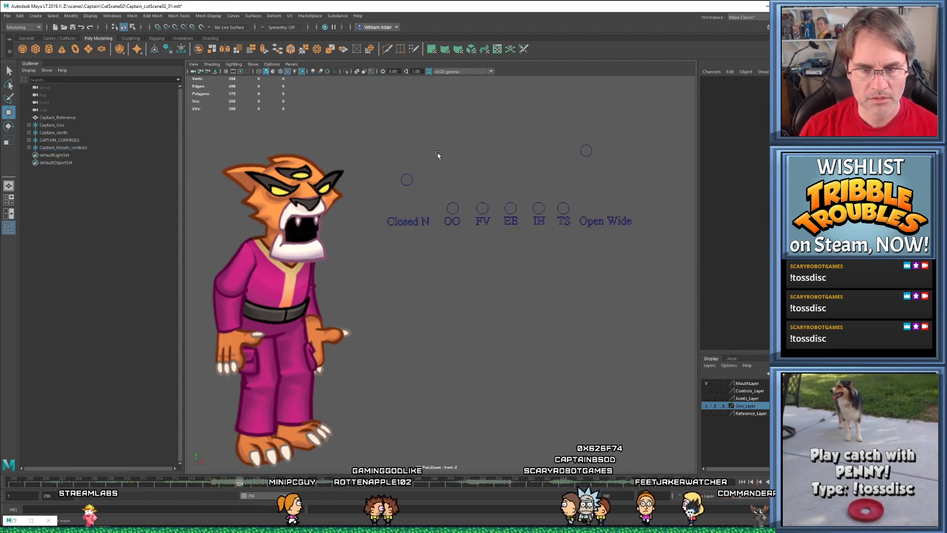
pyautogui.click(453, 208)
pyautogui.moveTo(454, 207); pyautogui.dragTo(456, 202)
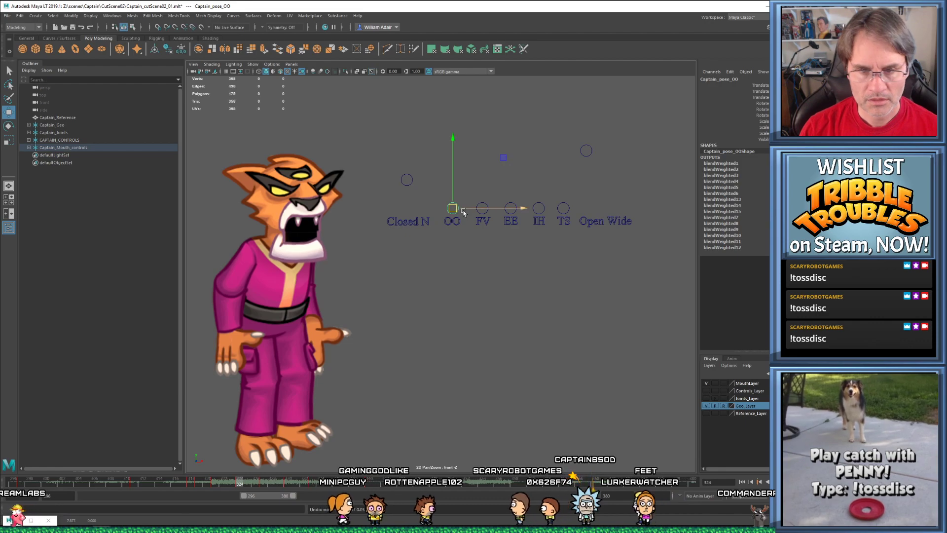
# Lower Open Wide slightly and Closed N more at frame 324, and lower Closed N slightly at frame 327
pyautogui.click(587, 151)
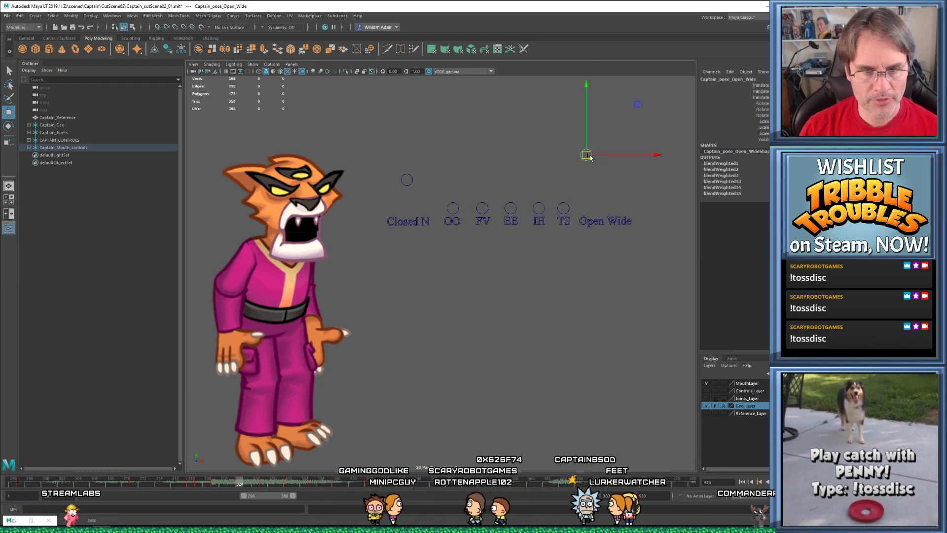
pyautogui.click(407, 179)
pyautogui.moveTo(407, 180)
pyautogui.mouseDown()
pyautogui.moveTo(406, 204)
pyautogui.moveTo(406, 190)
pyautogui.mouseUp()
pyautogui.press('.')
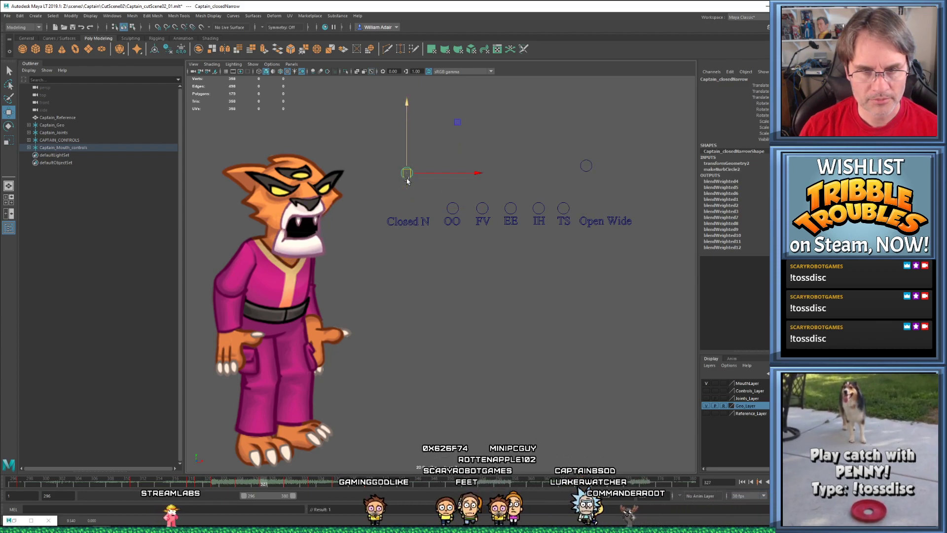
pyautogui.press('.')
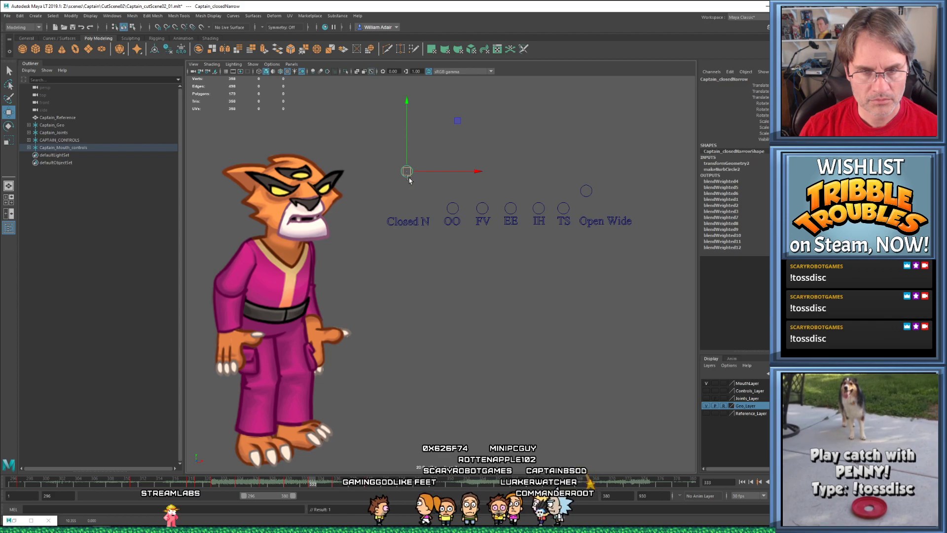
# Play back the open-mouth section and step through the keyed poses around frames 327 and 330
pyautogui.hotkey('alt', 'v')
pyautogui.press('Escape')
pyautogui.moveTo(213, 483); pyautogui.dragTo(262, 482)
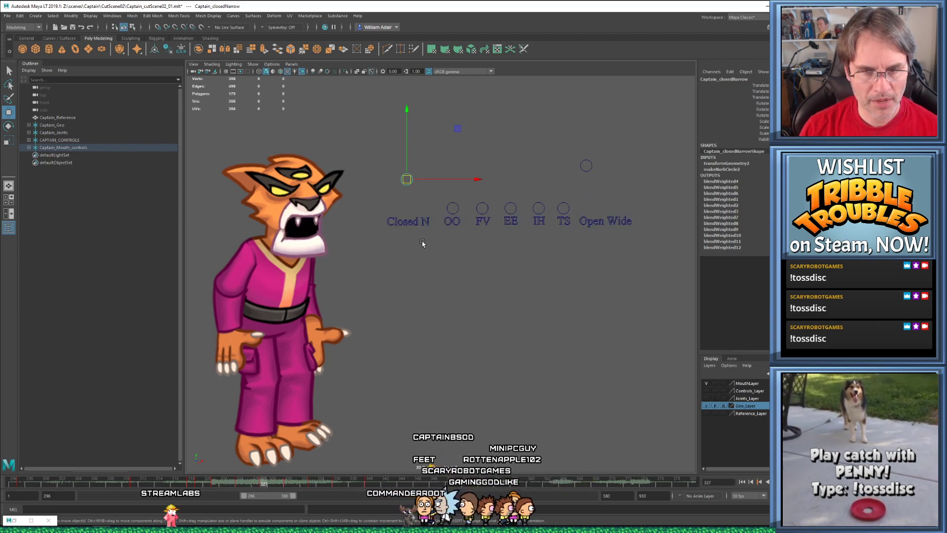
pyautogui.press(',')
pyautogui.press('.')
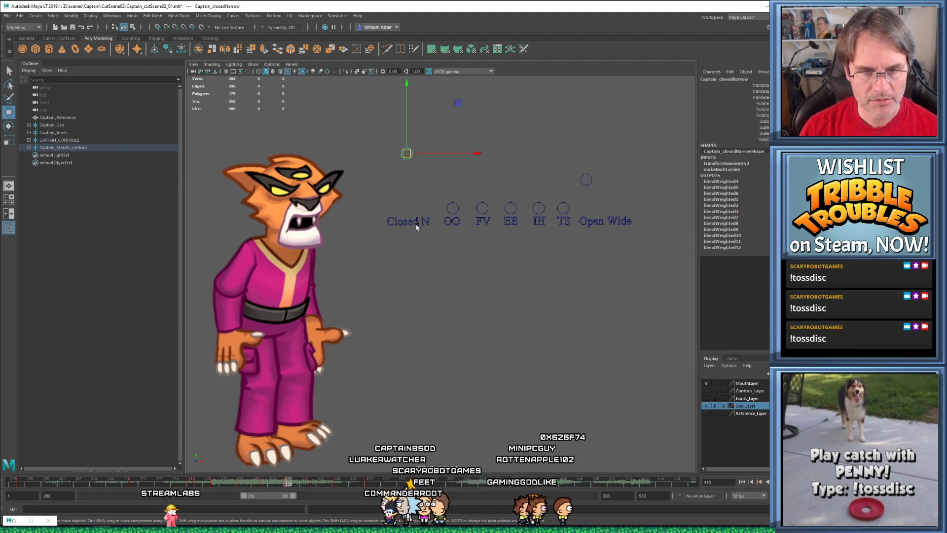
# Open the Graph Editor for the Closed N control and frame its keys from about frame 318 to 340
pyautogui.click(15, 521)
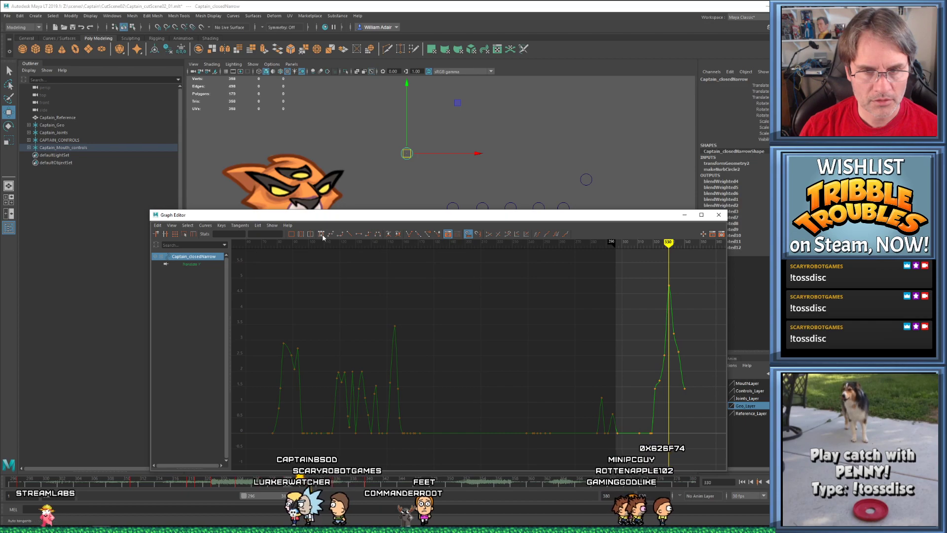
pyautogui.click(394, 146)
pyautogui.moveTo(394, 145); pyautogui.dragTo(418, 164)
pyautogui.moveTo(626, 260); pyautogui.dragTo(700, 417)
pyautogui.press('f')
pyautogui.click(499, 321)
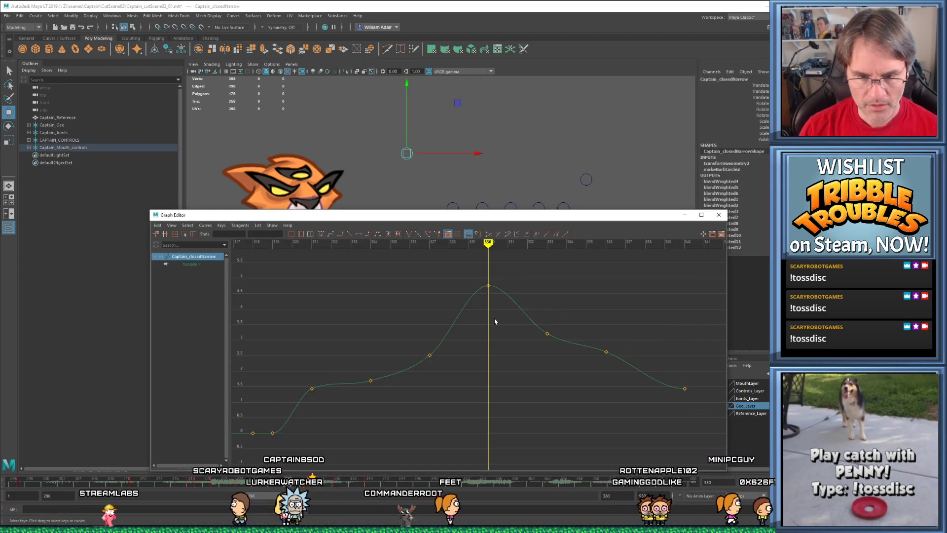
# Smooth the Closed N curve by raising its frame 333 key to about 4 and lowering its frame 336 key to about 2.1
pyautogui.moveTo(557, 310); pyautogui.dragTo(524, 385)
pyautogui.keyDown('shift'); pyautogui.moveTo(524, 379); pyautogui.dragTo(522, 353, button='middle'); pyautogui.keyUp('shift')
pyautogui.moveTo(626, 329); pyautogui.dragTo(602, 371)
pyautogui.keyDown('shift'); pyautogui.moveTo(601, 371); pyautogui.dragTo(592, 387, button='middle'); pyautogui.keyUp('shift')
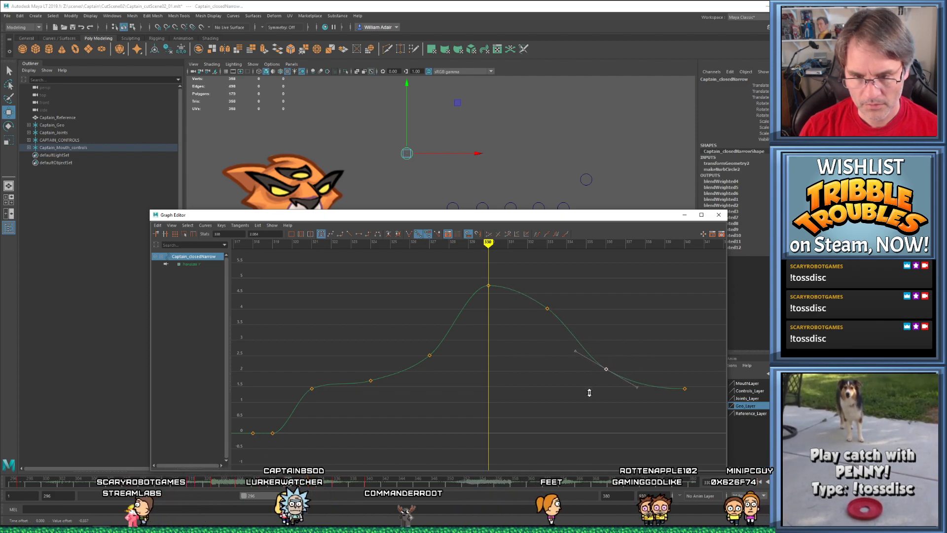
# Try lowering the Closed N curve's key at frame 333 slightly, and undo the edit
pyautogui.moveTo(561, 316); pyautogui.dragTo(551, 326)
pyautogui.keyDown('shift'); pyautogui.moveTo(536, 331); pyautogui.dragTo(534, 334, button='middle'); pyautogui.keyUp('shift')
pyautogui.hotkey('ctrl', 'z')
pyautogui.click(582, 291)
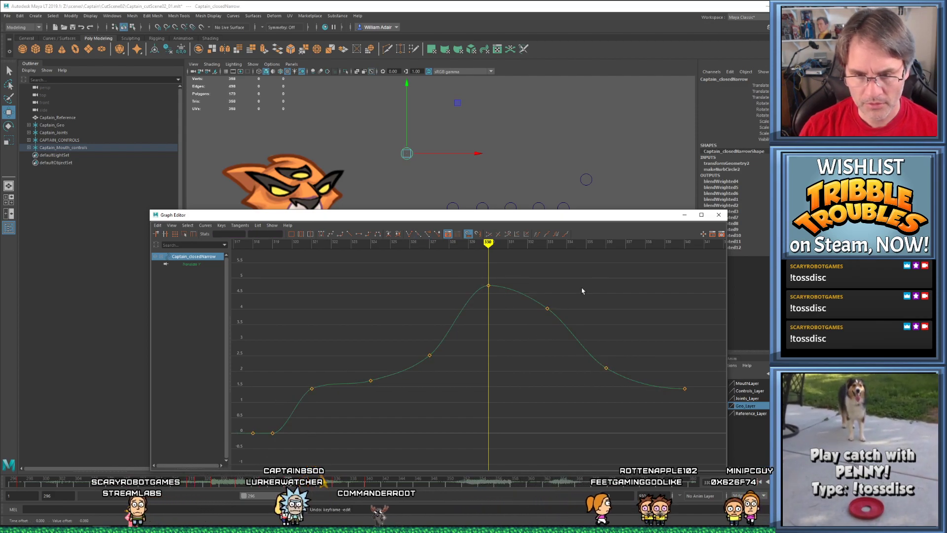
# Put the Graph Editor away, play back the smoothed closing motion, and go to the keyed pose at frame 330
pyautogui.click(685, 216)
pyautogui.hotkey('alt', 'v')
pyautogui.press('Escape')
pyautogui.moveTo(236, 487); pyautogui.dragTo(297, 485)
pyautogui.press(',')
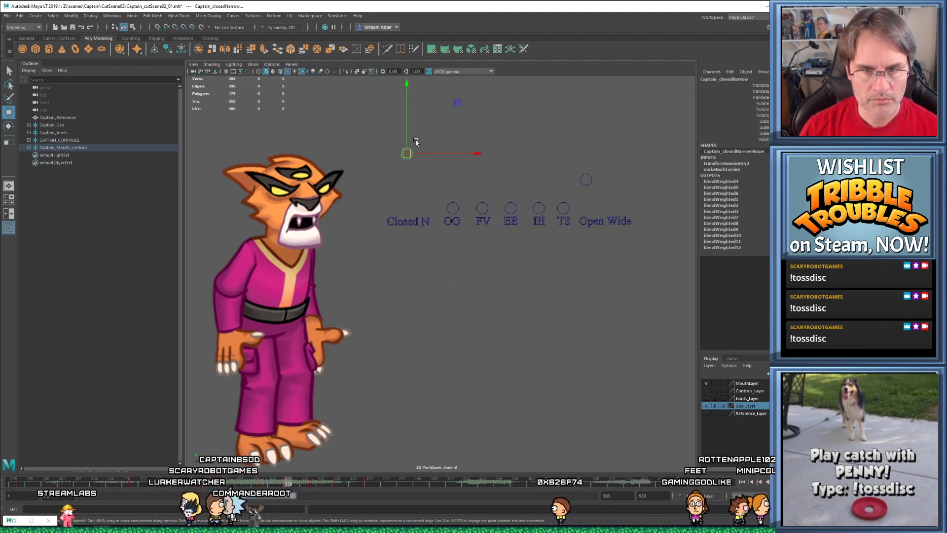
# Lower the Closed N control at frame 330 and play back the section
pyautogui.moveTo(407, 143); pyautogui.dragTo(409, 208)
pyautogui.hotkey('alt', 'v')
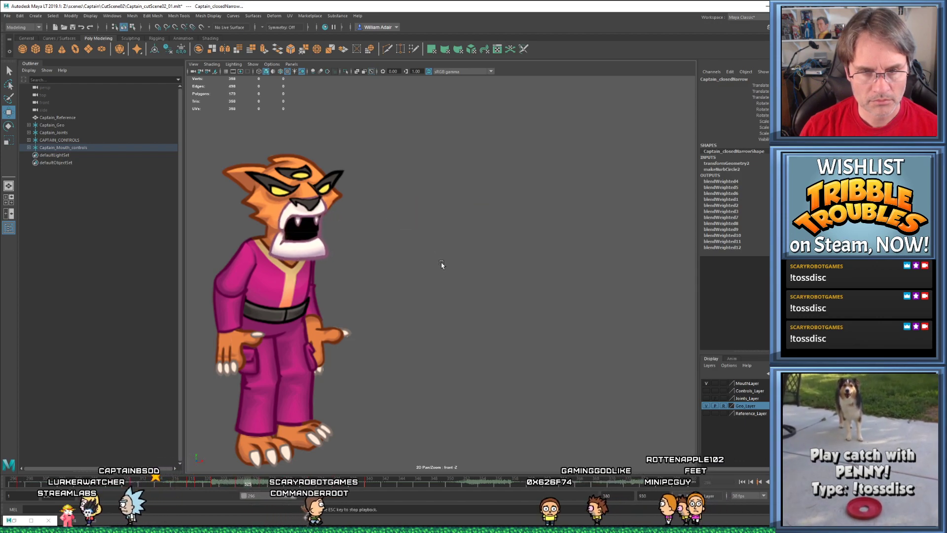
pyautogui.hotkey('alt', 'v')
# Raise the Closed N control further at frame 340 to narrow the nearly closed mouth
pyautogui.moveTo(235, 481); pyautogui.dragTo(337, 444)
pyautogui.hotkey('alt', ',')
pyautogui.hotkey('alt', ',')
pyautogui.hotkey('alt', ',')
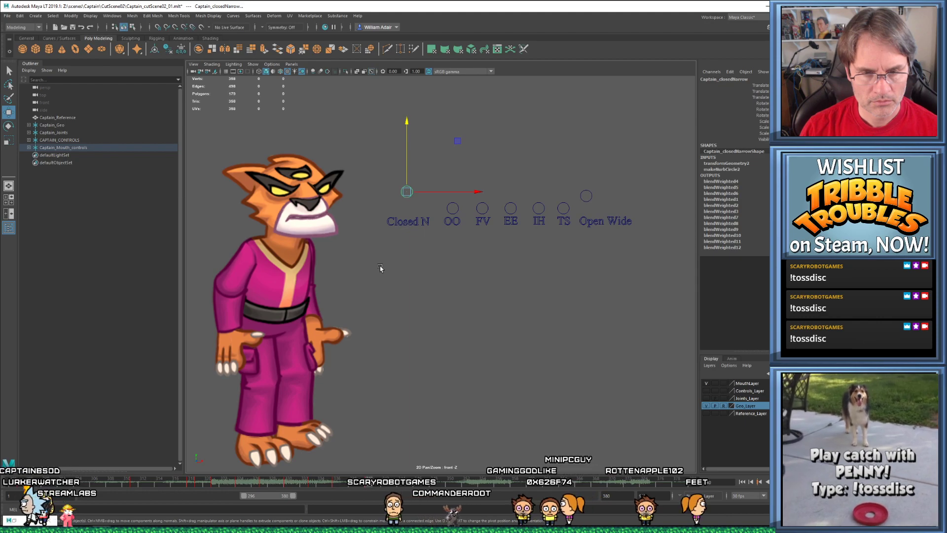
pyautogui.moveTo(406, 172); pyautogui.dragTo(408, 148)
pyautogui.hotkey('alt', '.')
pyautogui.hotkey('alt', '.')
pyautogui.hotkey('alt', '.')
pyautogui.hotkey('alt', '.')
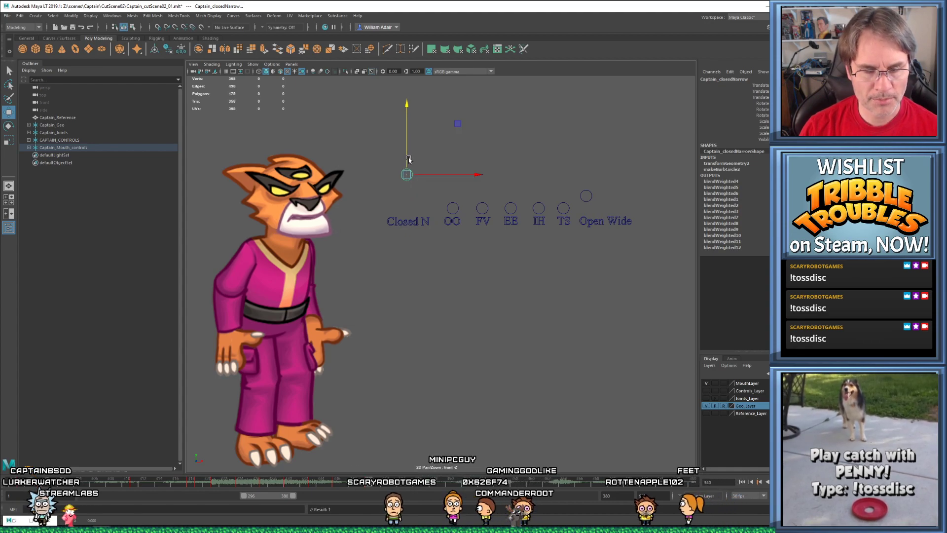
pyautogui.hotkey('alt', '.')
pyautogui.hotkey('alt', '.')
pyautogui.hotkey('alt', '.')
pyautogui.hotkey('alt', '.')
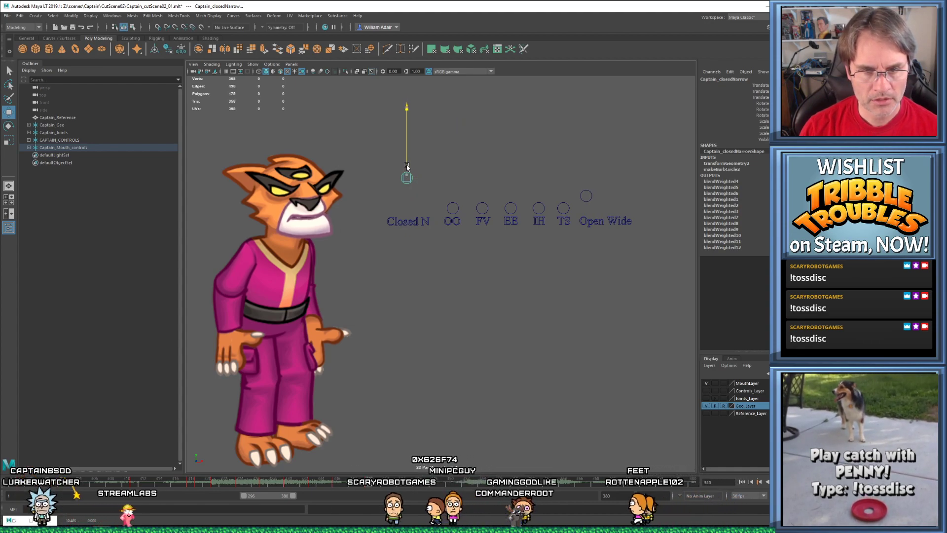
# Play back the section to review the narrower mouth shape at frame 340
pyautogui.hotkey('alt', 'v')
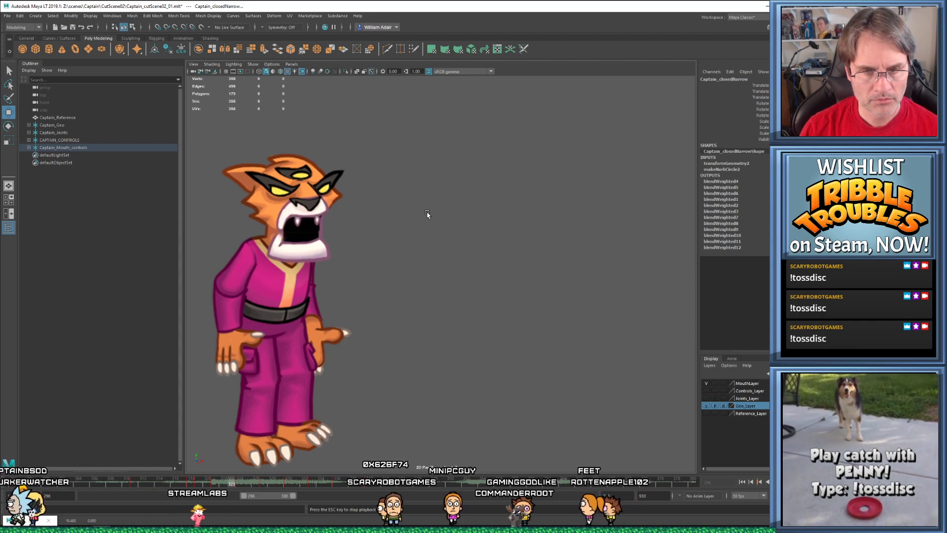
pyautogui.hotkey('alt', 'v')
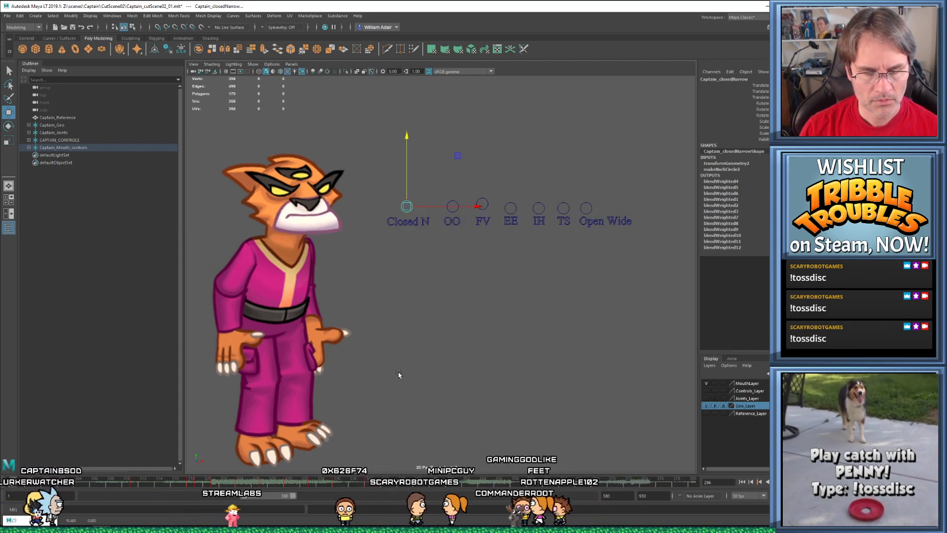
pyautogui.hotkey('alt', 'v')
# Lower Closed N slightly at frame 333, raise it at frame 336, and replay the section from the start
pyautogui.click(364, 483)
pyautogui.moveTo(364, 484); pyautogui.dragTo(317, 514)
pyautogui.press(',')
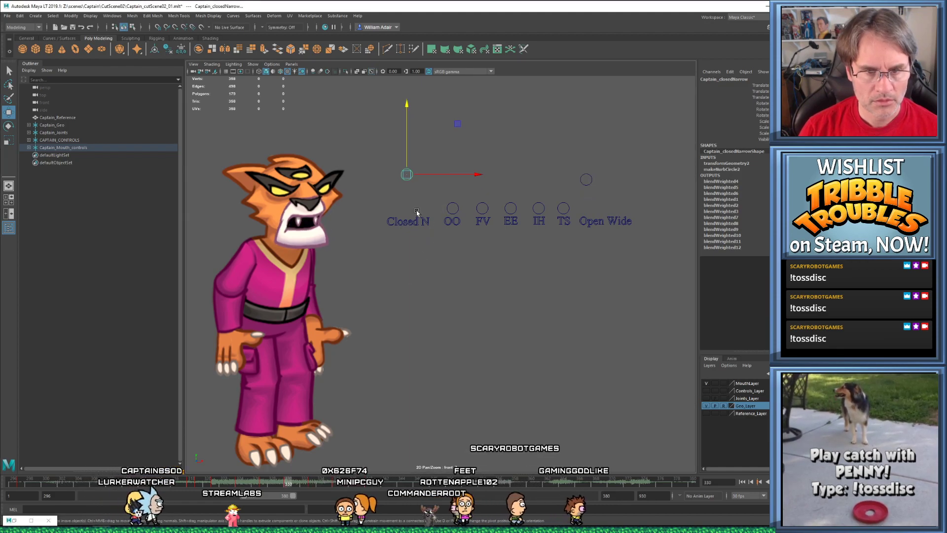
pyautogui.press('.')
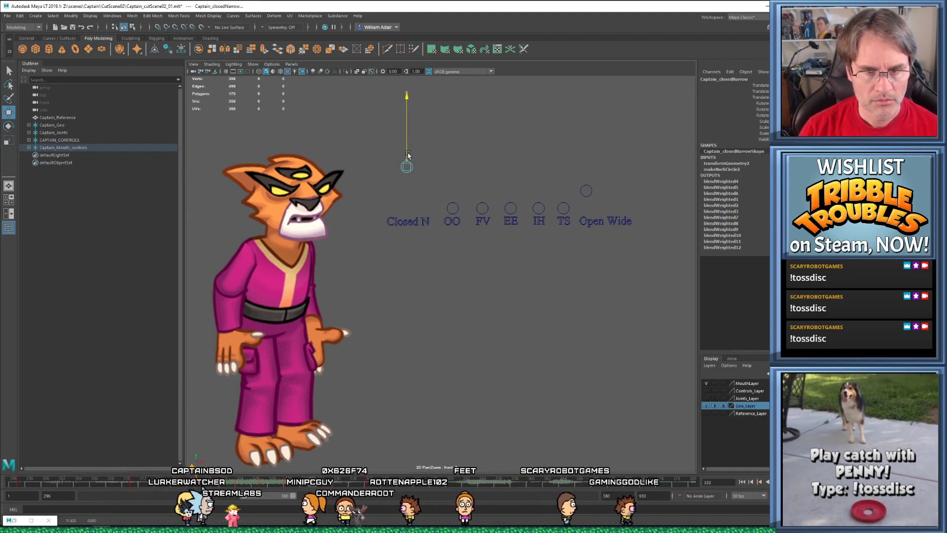
pyautogui.press('.')
pyautogui.press('.')
pyautogui.press('.')
pyautogui.press('.')
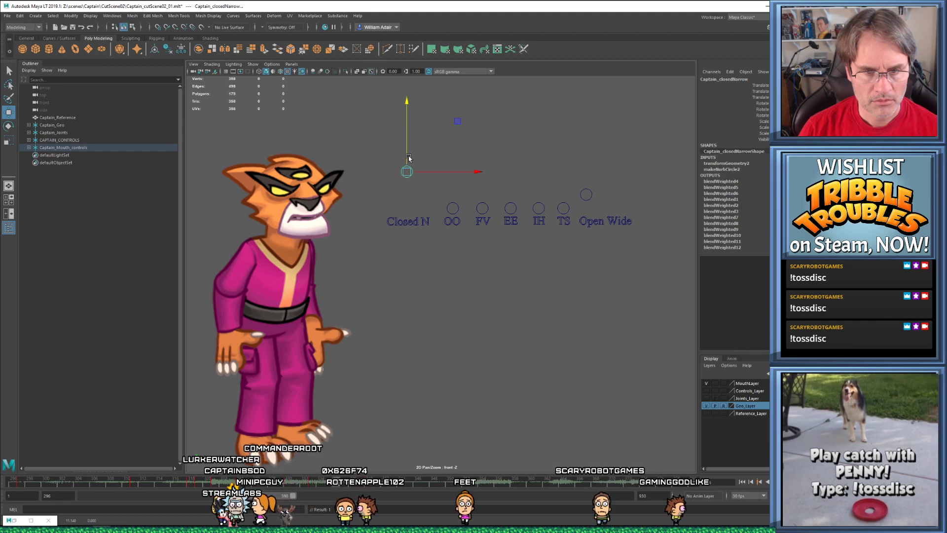
pyautogui.hotkey('alt', 'shift', 'v')
pyautogui.hotkey('alt', 'v')
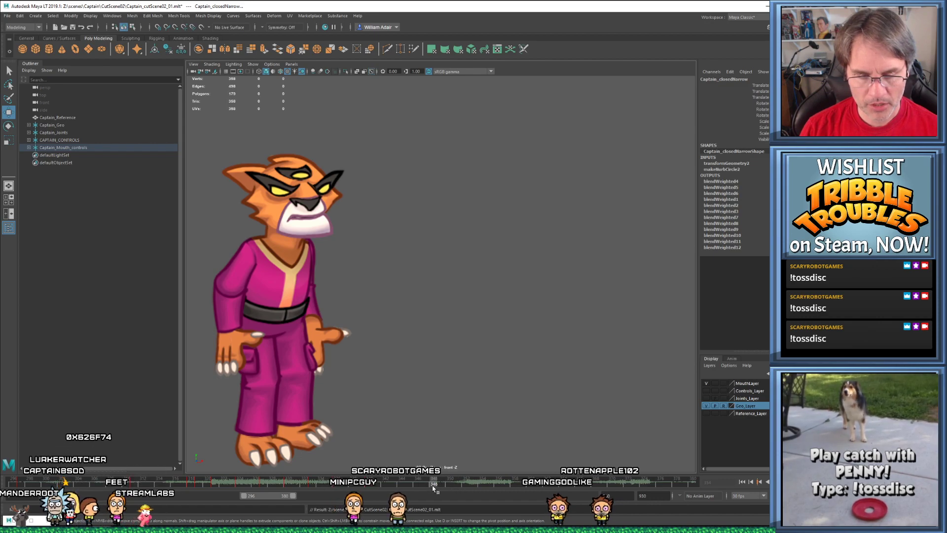
# At frame 350, return the Closed N and Open Wide controls to their rest positions to close the mouth
pyautogui.click(450, 484)
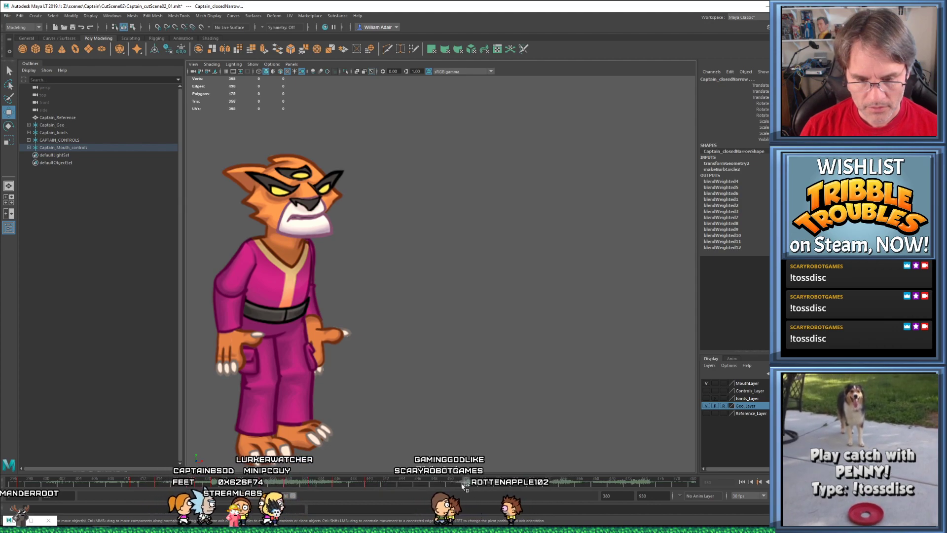
pyautogui.moveTo(452, 489); pyautogui.dragTo(452, 487)
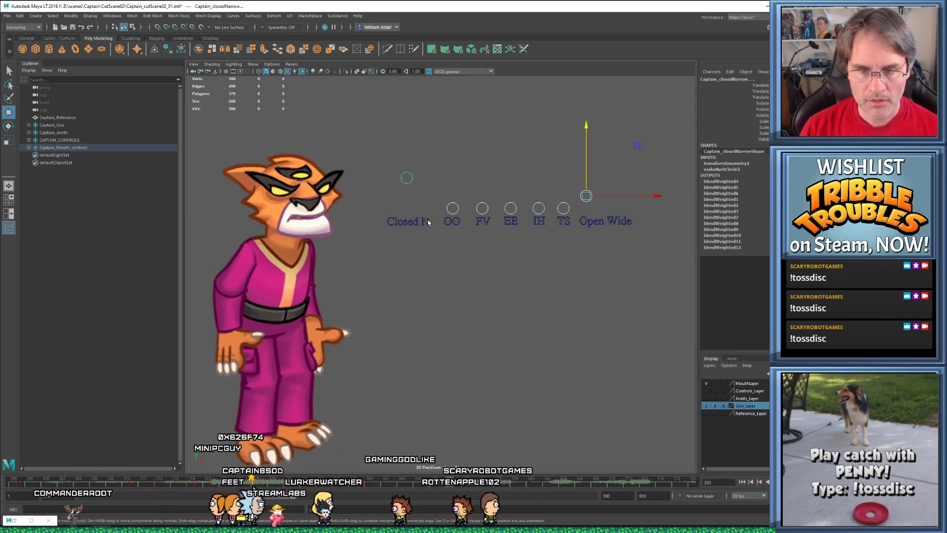
pyautogui.moveTo(587, 167); pyautogui.dragTo(593, 243)
pyautogui.click(533, 215)
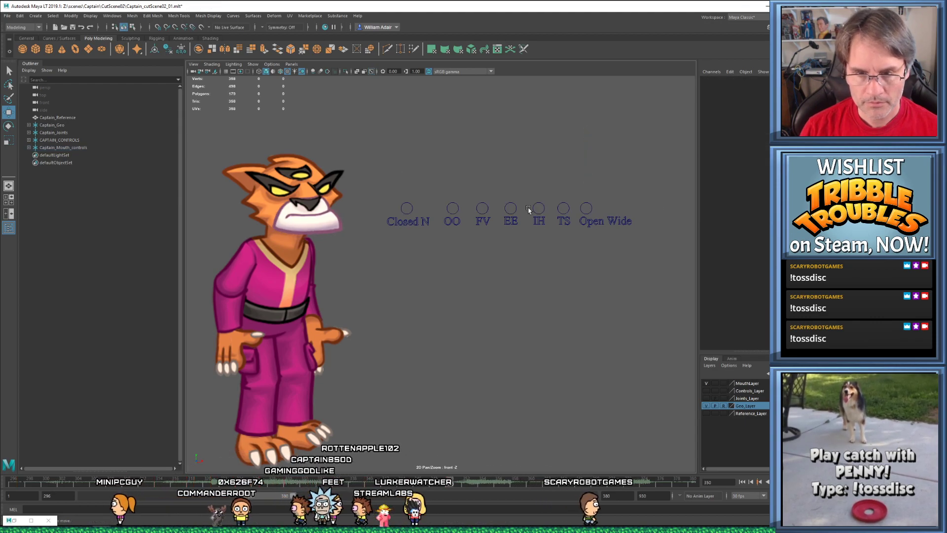
# Raise the TS control at frame 350 to form the teeth-showing mouth shape
pyautogui.moveTo(555, 197); pyautogui.dragTo(572, 170)
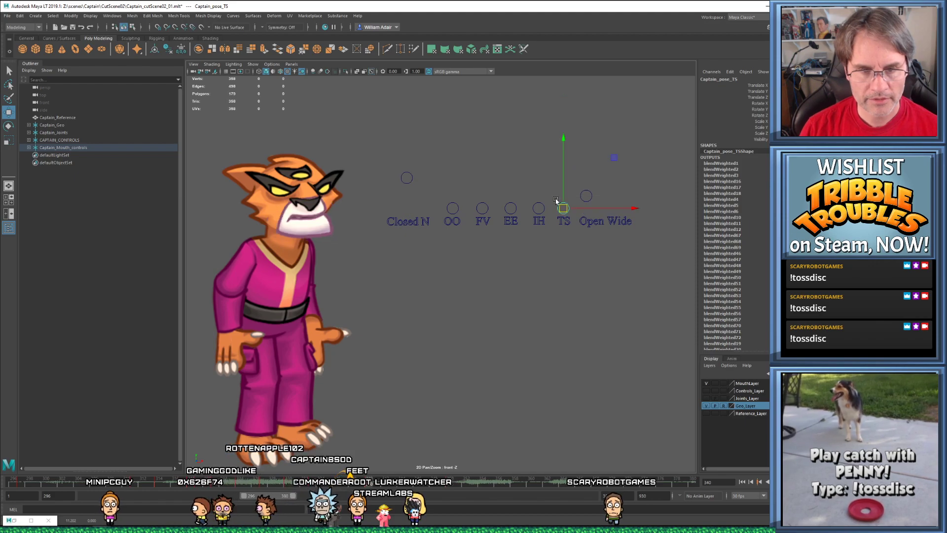
# Repeat the frame 340 pose of all mouth controls as a key at frame 345 to hold the narrow mouth
pyautogui.moveTo(392, 155); pyautogui.dragTo(609, 210)
pyautogui.click(373, 477)
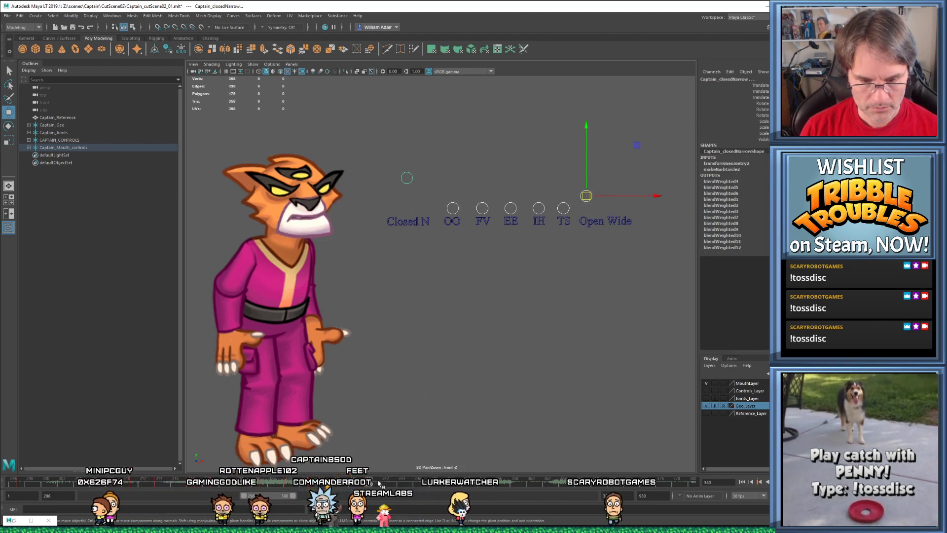
pyautogui.click(415, 483)
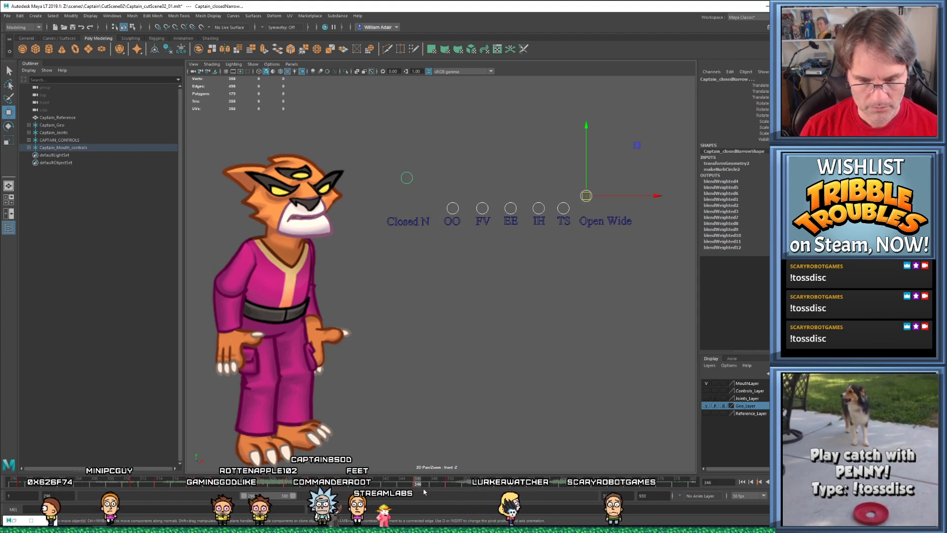
pyautogui.moveTo(409, 484)
pyautogui.keyDown('shift'); pyautogui.mouseDown()
pyautogui.moveTo(426, 484)
pyautogui.moveTo(402, 484)
pyautogui.mouseUp(); pyautogui.keyUp('shift')
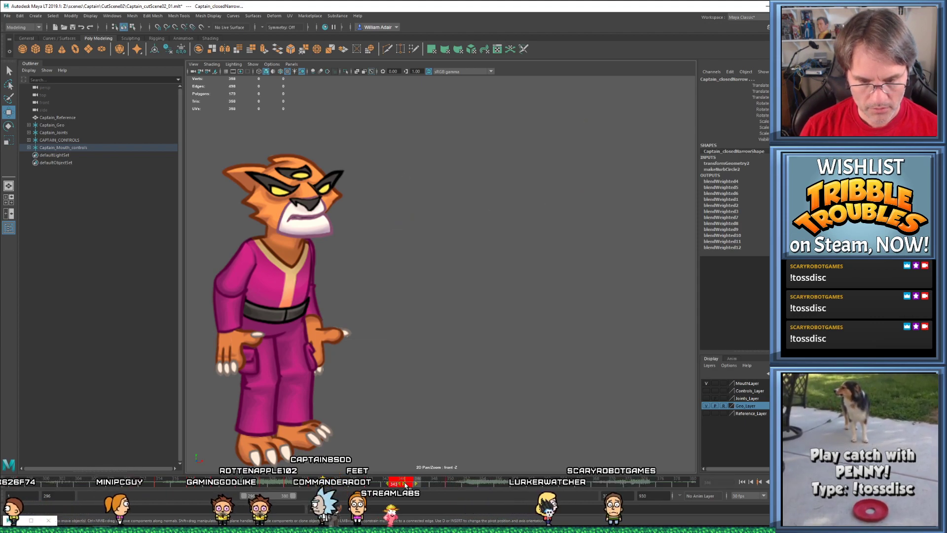
pyautogui.click(447, 485)
pyautogui.click(409, 484)
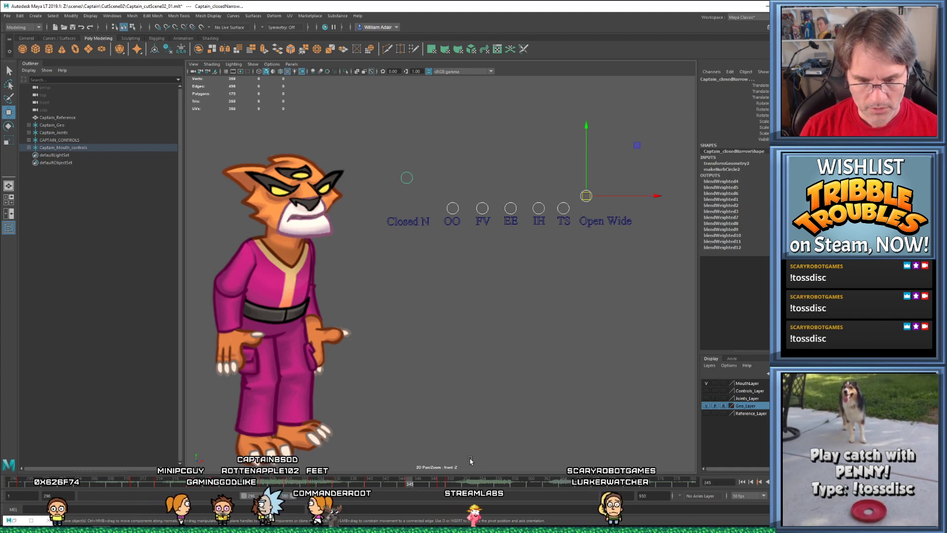
# Select the TS control at frame 350 and play back the section to review the new mouth shape
pyautogui.press('.')
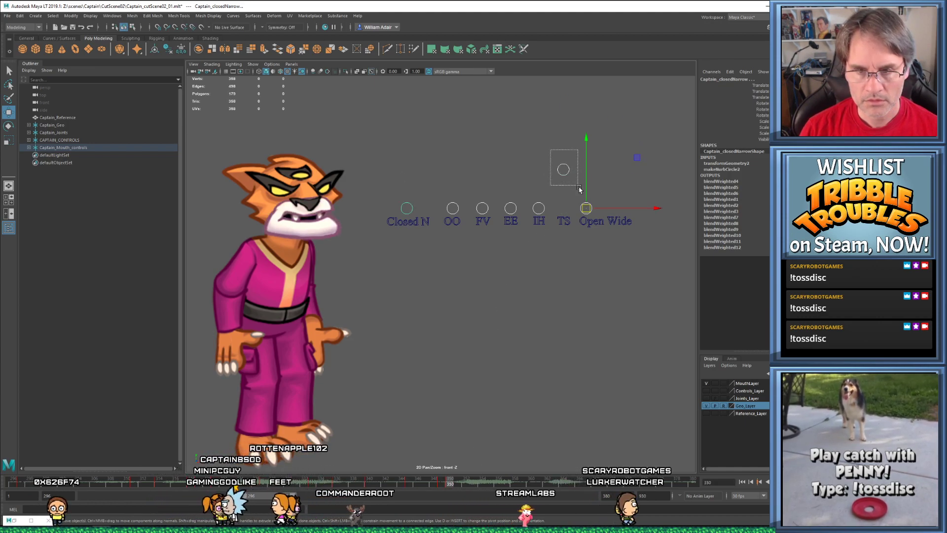
pyautogui.moveTo(579, 188); pyautogui.dragTo(564, 171)
pyautogui.press(',')
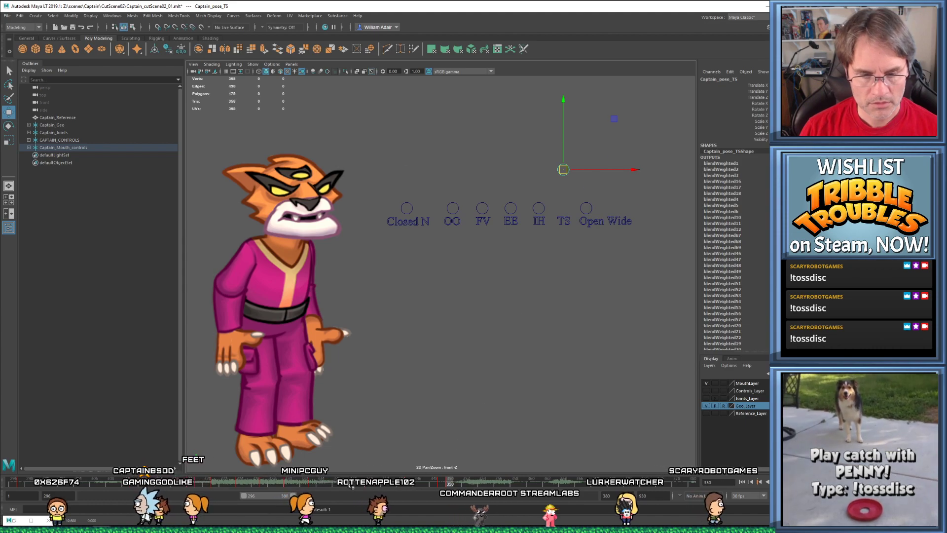
pyautogui.click(346, 482)
pyautogui.hotkey('alt', 'v')
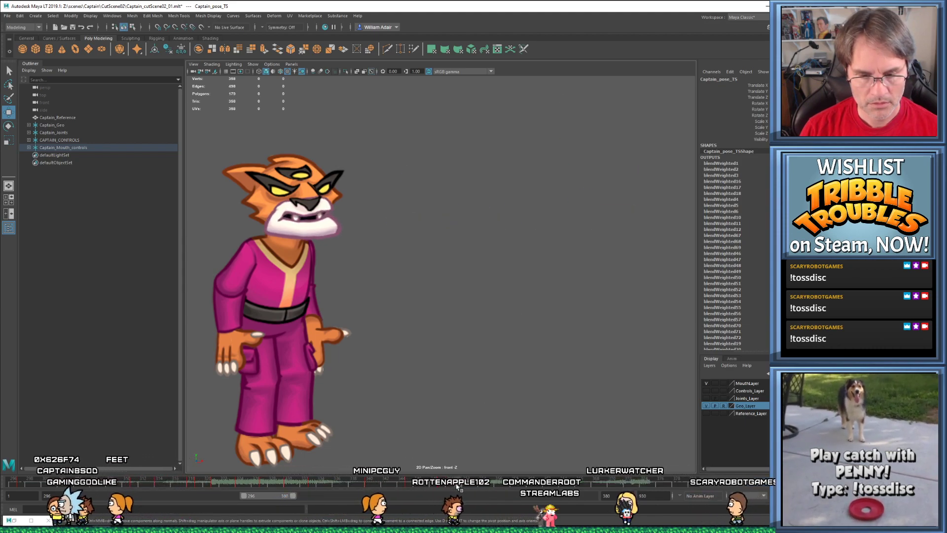
pyautogui.hotkey('alt', 'v')
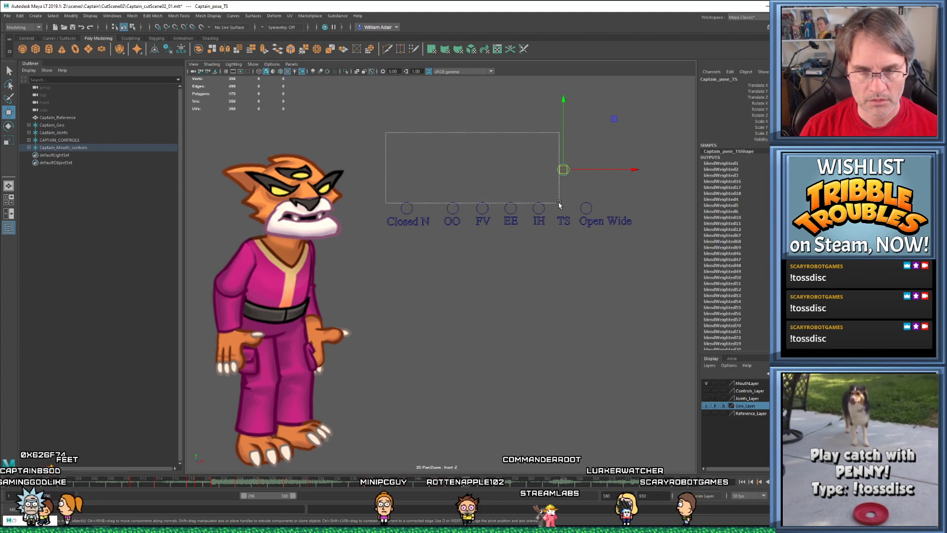
# At frame 352, return TS to its rest position and raise Open Wide to open the mouth
pyautogui.moveTo(597, 213); pyautogui.dragTo(597, 213)
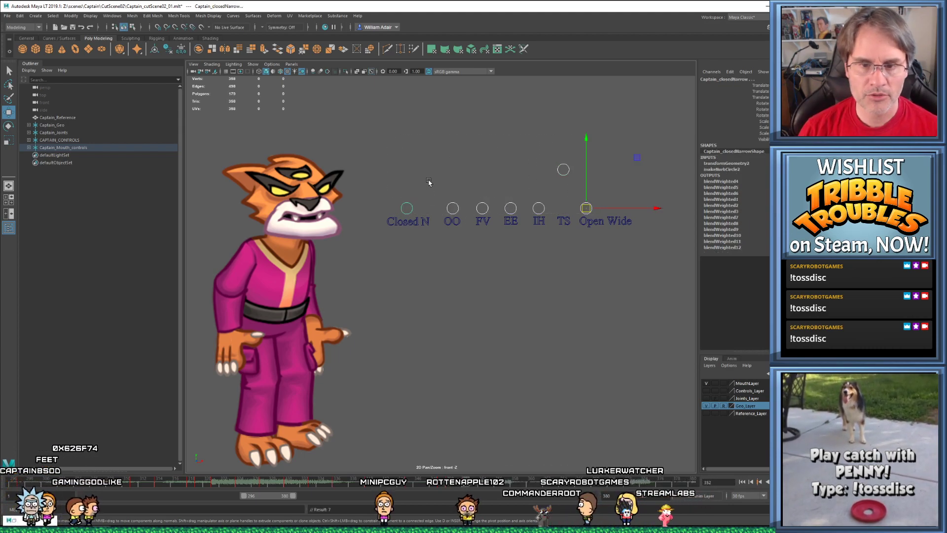
pyautogui.moveTo(555, 157); pyautogui.dragTo(573, 179)
pyautogui.moveTo(563, 170); pyautogui.dragTo(564, 210)
pyautogui.moveTo(434, 178); pyautogui.dragTo(470, 142)
pyautogui.hotkey('ctrl', 'z')
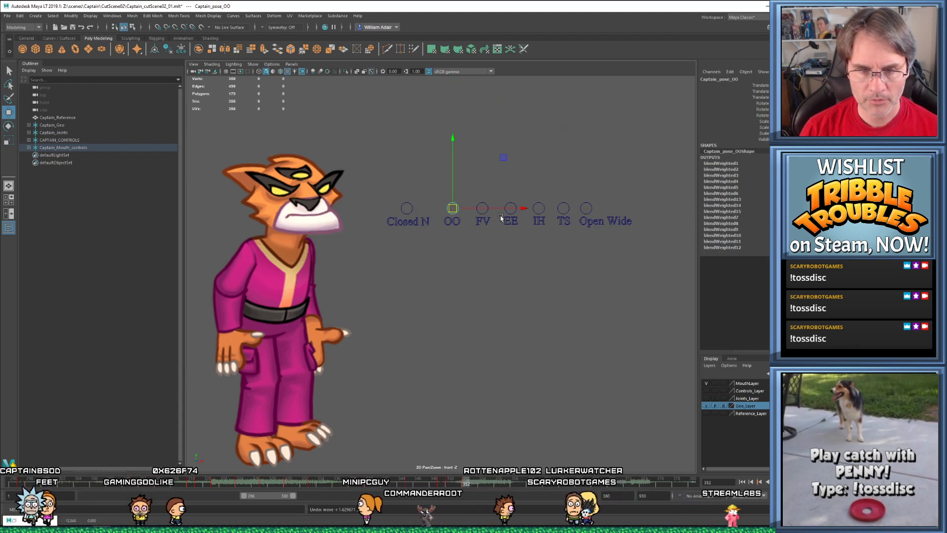
pyautogui.click(587, 209)
pyautogui.moveTo(588, 212); pyautogui.dragTo(590, 166)
pyautogui.press(',')
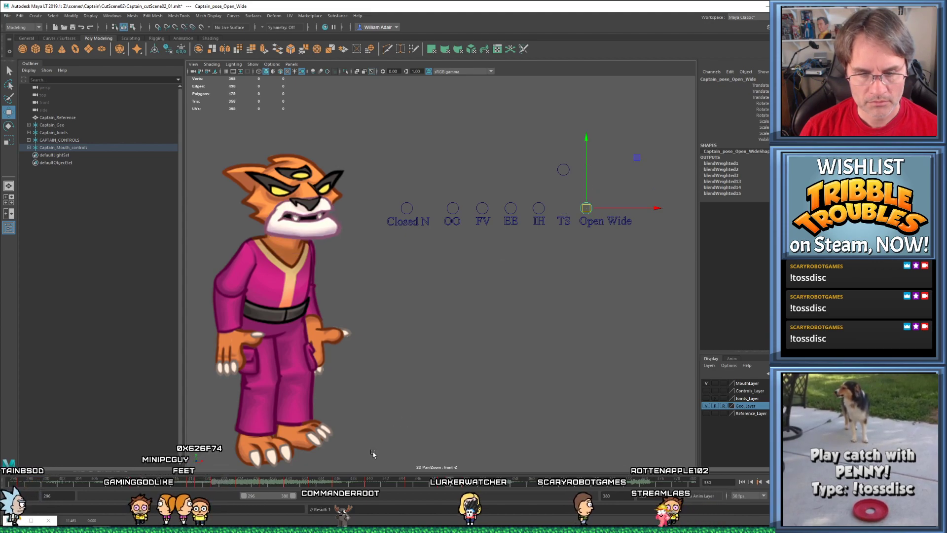
# Play back the section to review the transition into the wide-open mouth
pyautogui.hotkey('alt', 'v')
pyautogui.hotkey('alt', 'v')
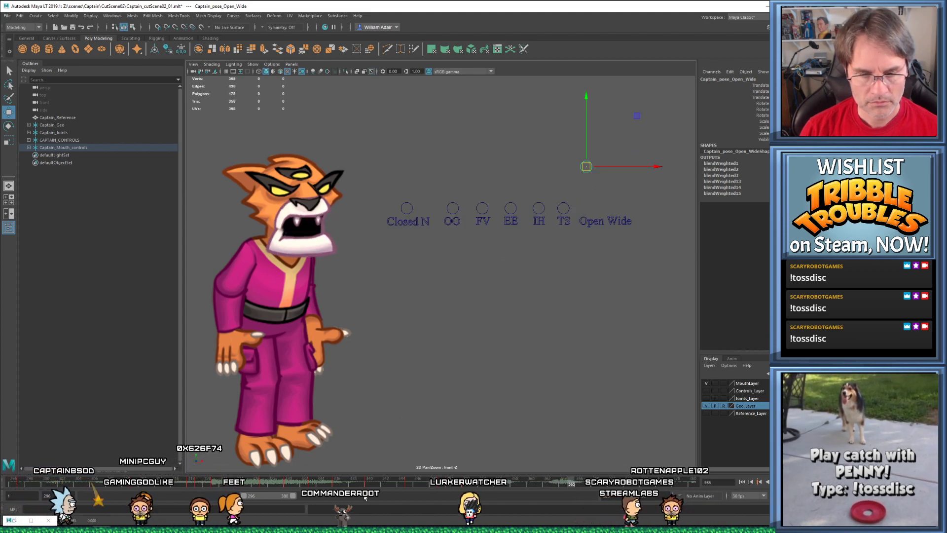
pyautogui.hotkey('alt', 'v')
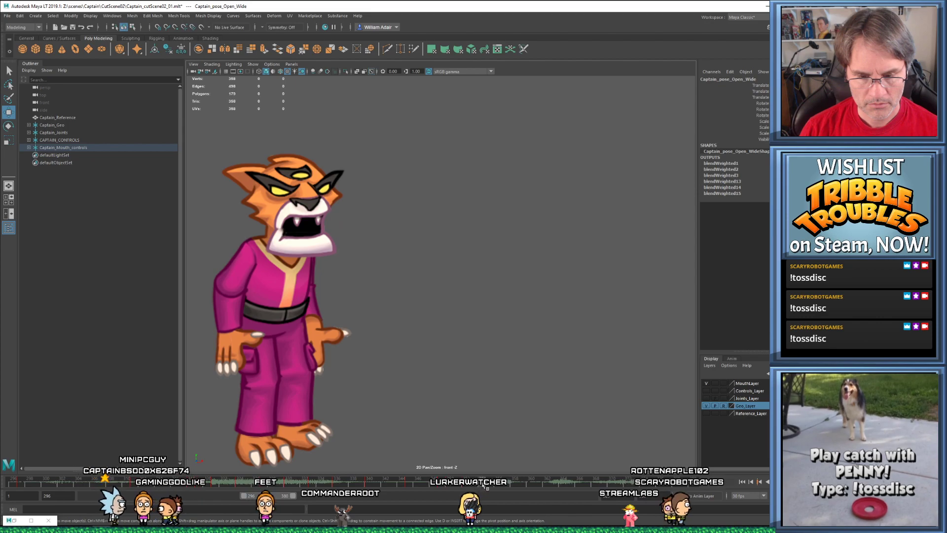
# Lower Open Wide slightly at frame 352, then raise it higher a few frames on and select all mouth controls
pyautogui.moveTo(591, 161); pyautogui.dragTo(591, 172)
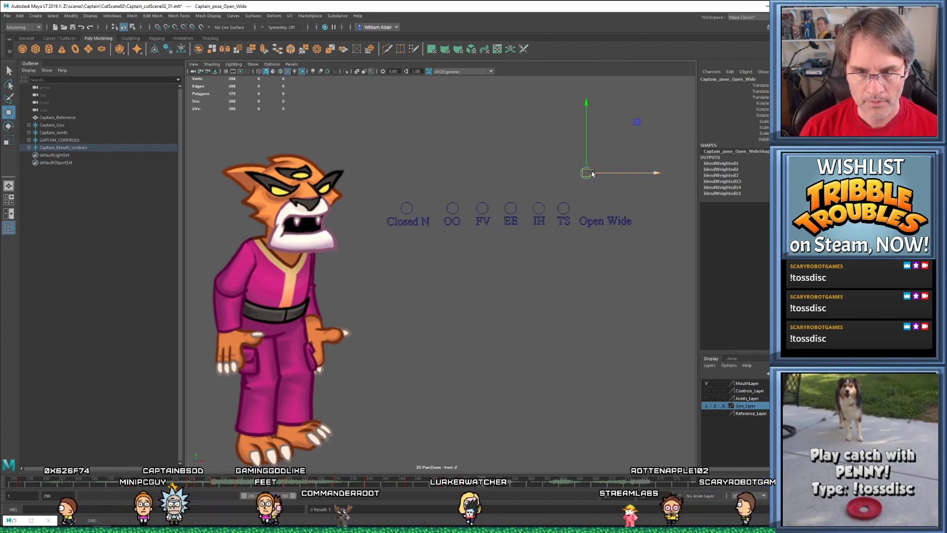
pyautogui.moveTo(588, 178); pyautogui.dragTo(591, 165)
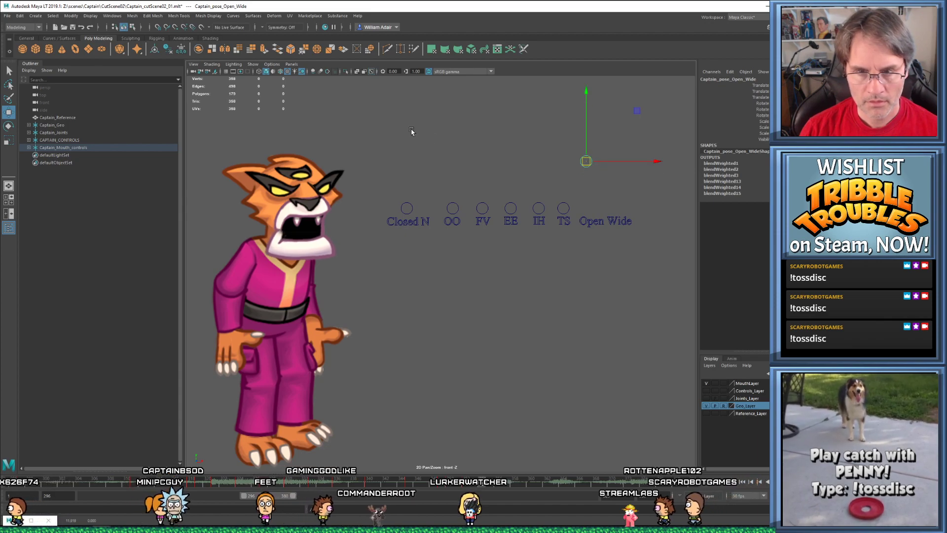
pyautogui.moveTo(632, 212); pyautogui.dragTo(632, 213)
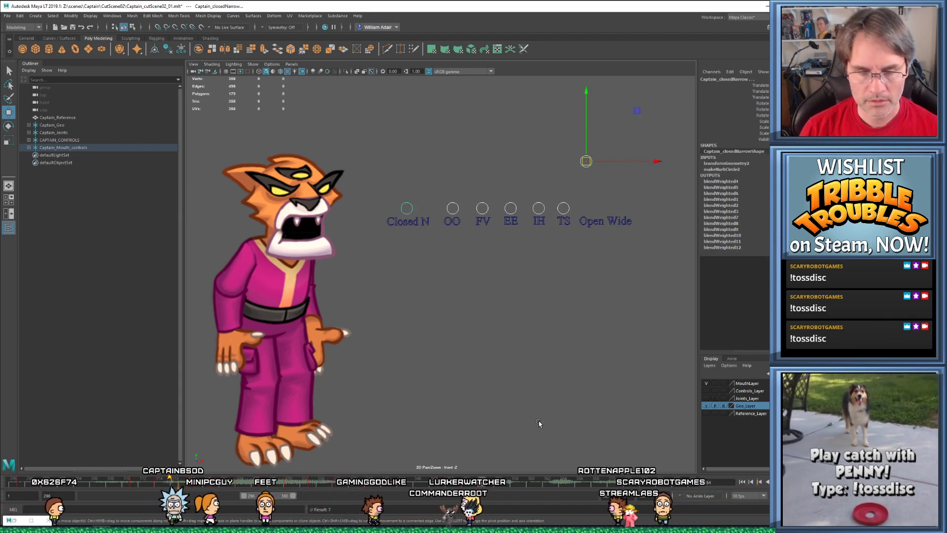
# Replay the section to review the two-stage opening of the mouth
pyautogui.click(363, 482)
pyautogui.hotkey('alt', 'v')
pyautogui.hotkey('alt', 'v')
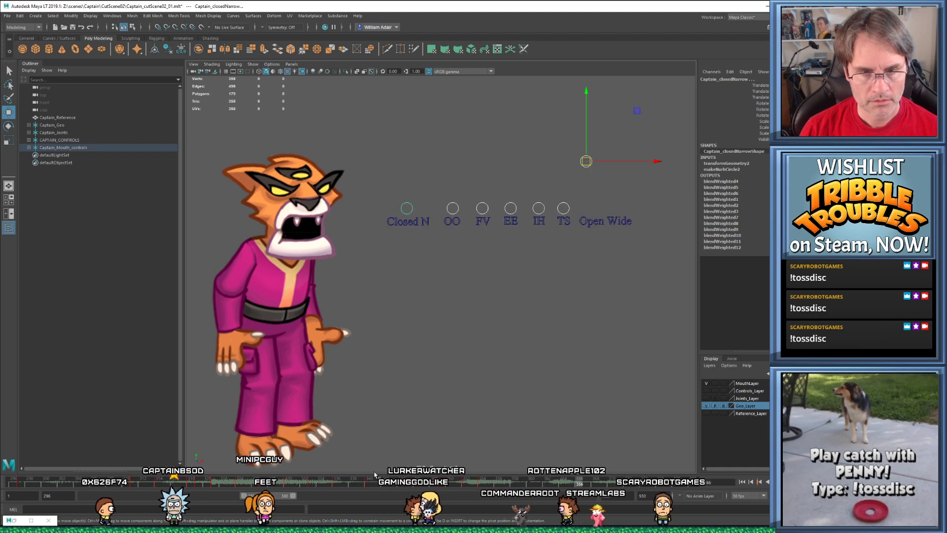
# Raise the Closed N control at frame 350 to narrow the TS mouth shape, and replay from the start
pyautogui.moveTo(356, 485); pyautogui.dragTo(466, 491)
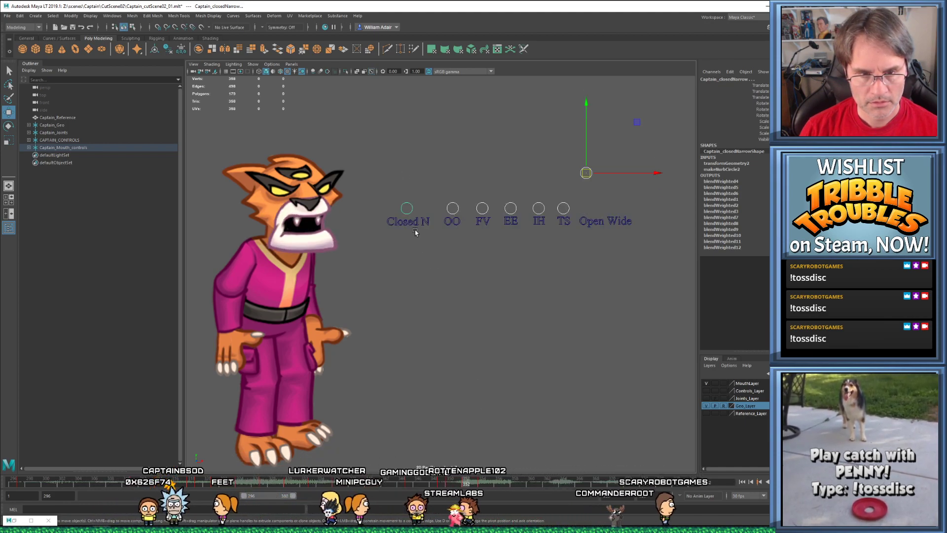
pyautogui.hotkey('alt', ',')
pyautogui.moveTo(403, 197); pyautogui.dragTo(411, 207)
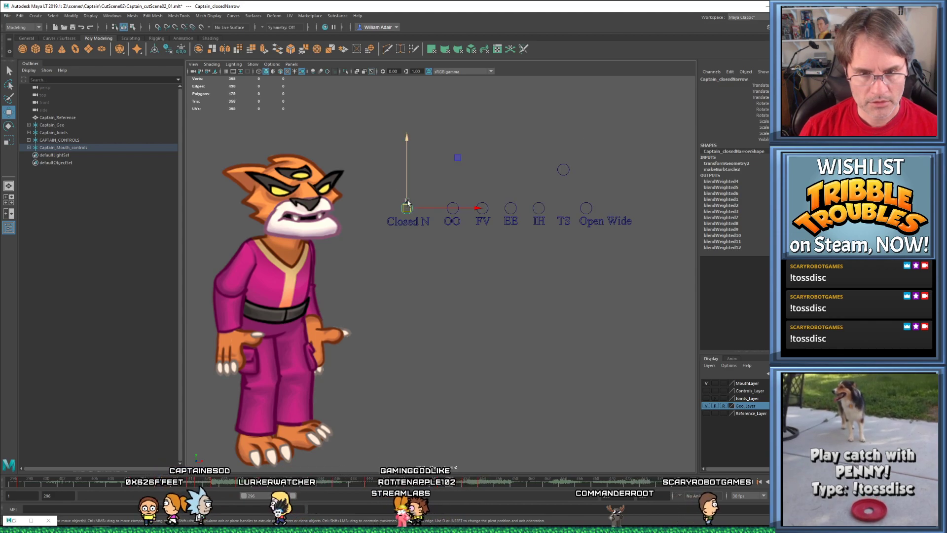
pyautogui.moveTo(408, 181); pyautogui.dragTo(408, 162)
pyautogui.press('.')
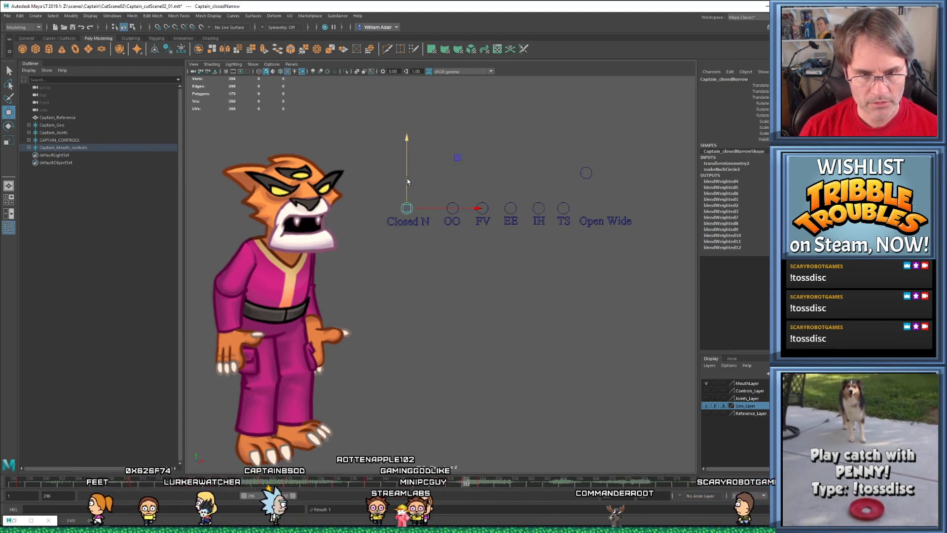
pyautogui.hotkey('alt', 'shift', 'v')
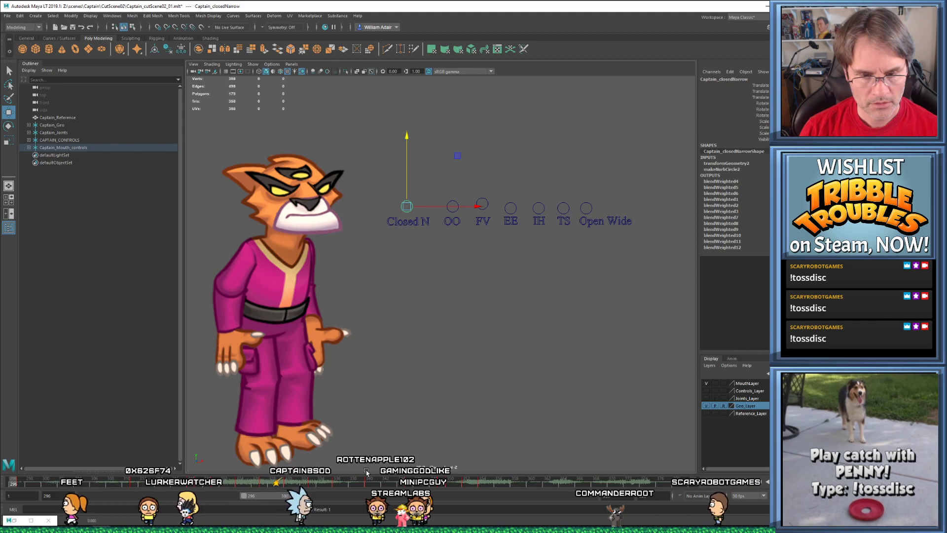
pyautogui.hotkey('alt', 'v')
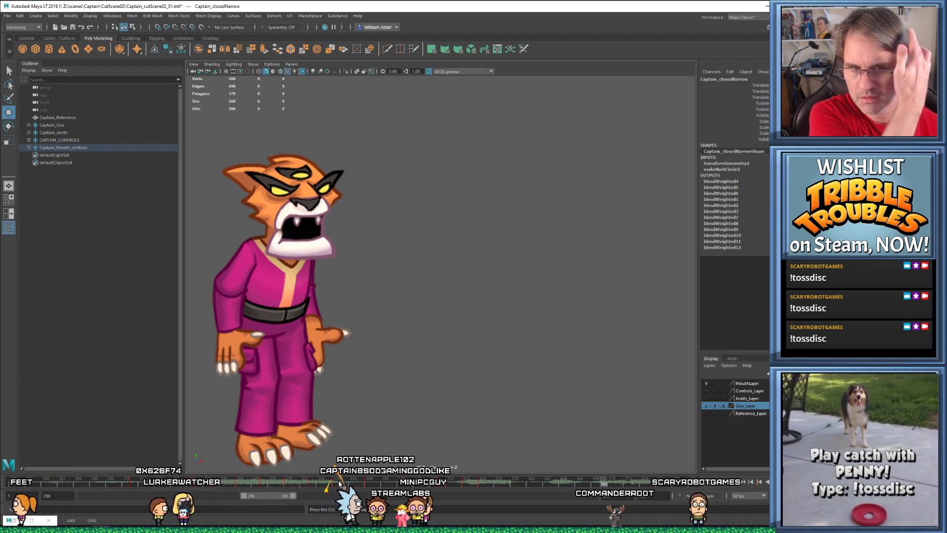
# Raise the Closed N control at frame 349 and compare the result with the neighbouring key poses
pyautogui.moveTo(416, 482); pyautogui.dragTo(437, 481)
pyautogui.press('.')
pyautogui.press('.')
pyautogui.press(',')
pyautogui.hotkey('alt', ',')
pyautogui.hotkey('alt', ',')
pyautogui.hotkey('alt', '.')
pyautogui.moveTo(408, 197); pyautogui.dragTo(409, 175)
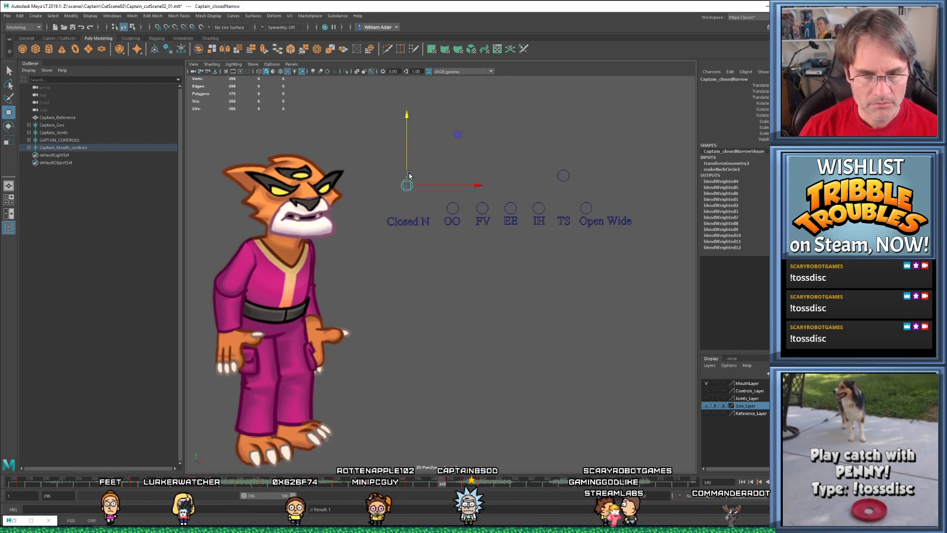
pyautogui.press(',')
pyautogui.press('.')
pyautogui.press('.')
# Raise Closed N further near frame 350 and check the mouth shapes on the keys around it
pyautogui.moveTo(409, 175); pyautogui.dragTo(406, 154)
pyautogui.press(',')
pyautogui.press(',')
pyautogui.press('.')
pyautogui.press(',')
pyautogui.press('.')
pyautogui.press('.')
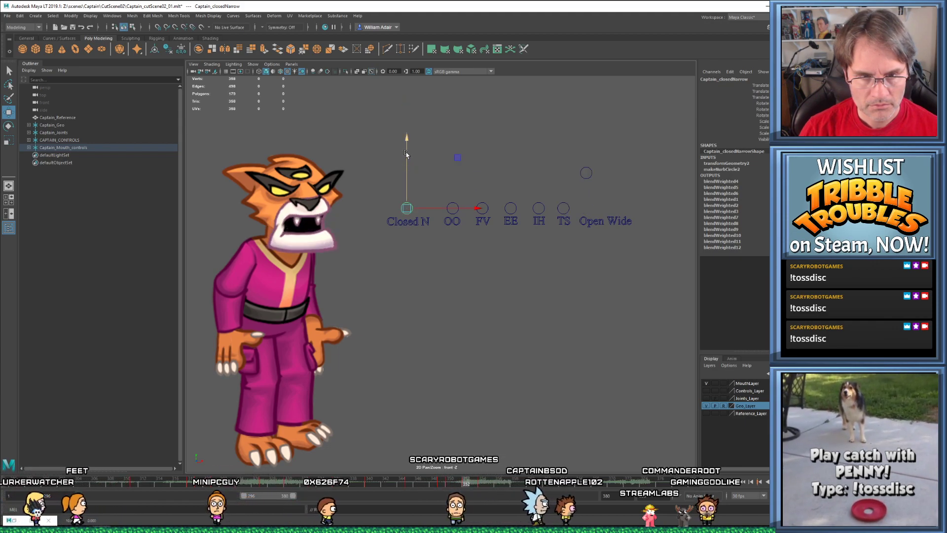
# Play back the section to review the narrowed mouth before the wide opening
pyautogui.hotkey('alt', 'v')
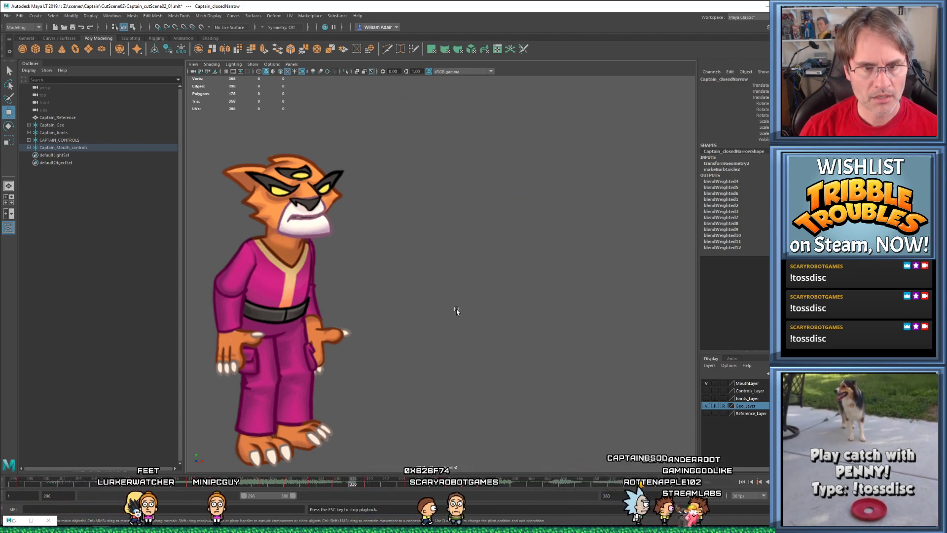
pyautogui.click(322, 483)
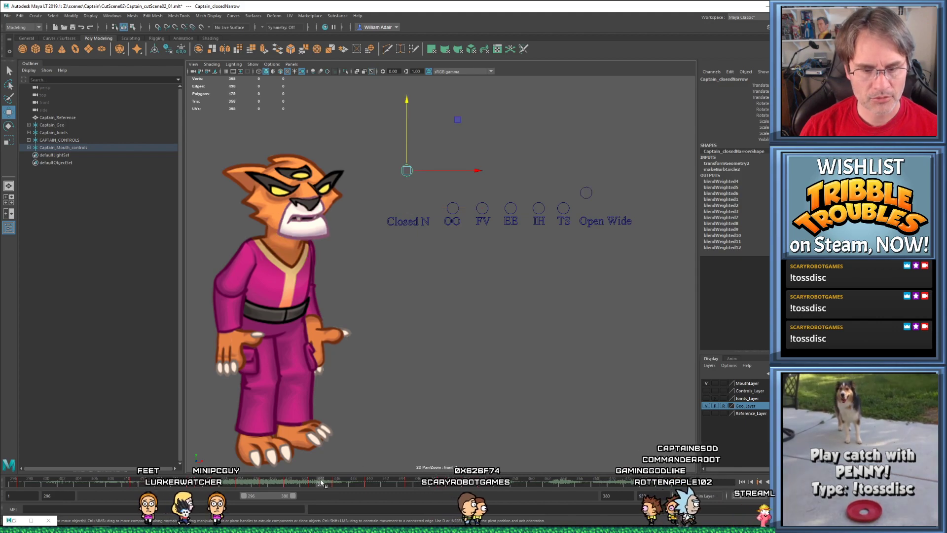
pyautogui.hotkey('alt', 'v')
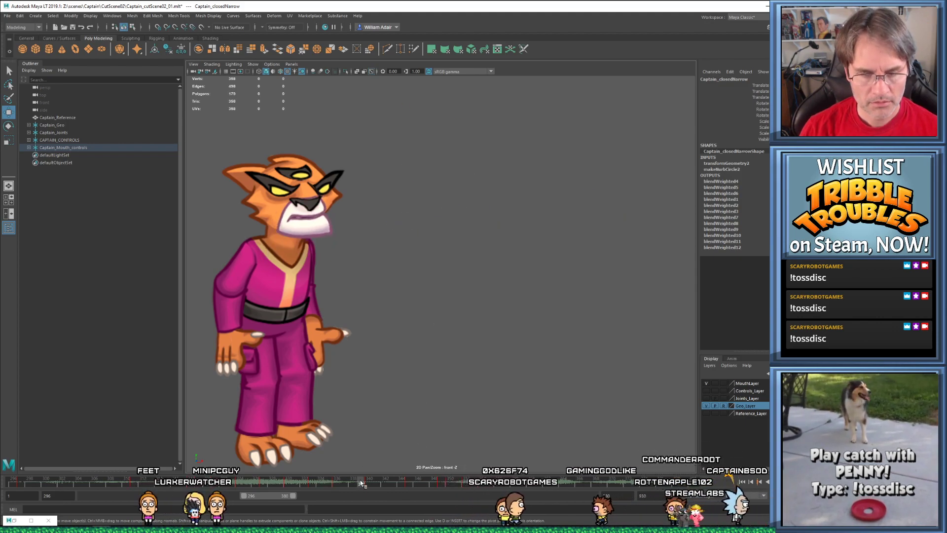
# At frame 356, lower the Open Wide control slightly to reduce the mouth opening
pyautogui.moveTo(500, 490); pyautogui.dragTo(500, 489)
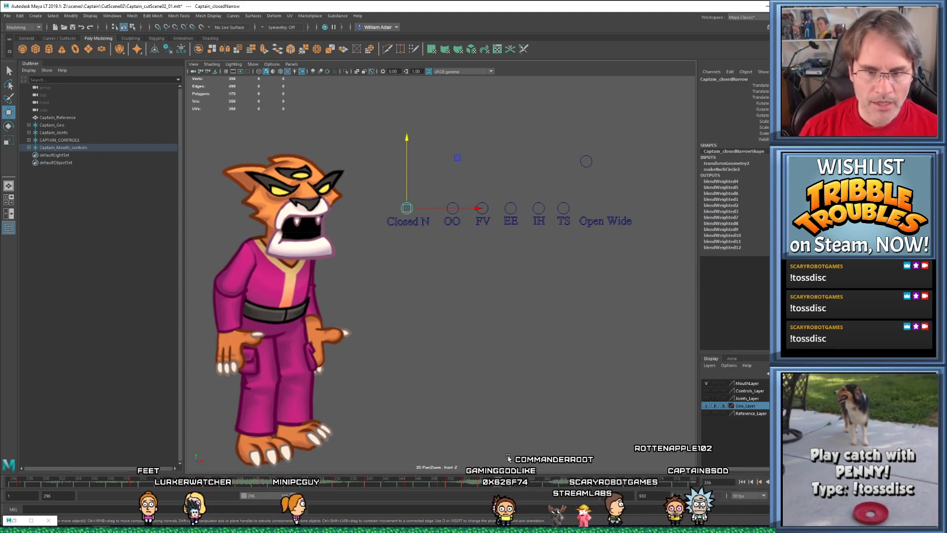
pyautogui.moveTo(387, 137); pyautogui.dragTo(641, 211)
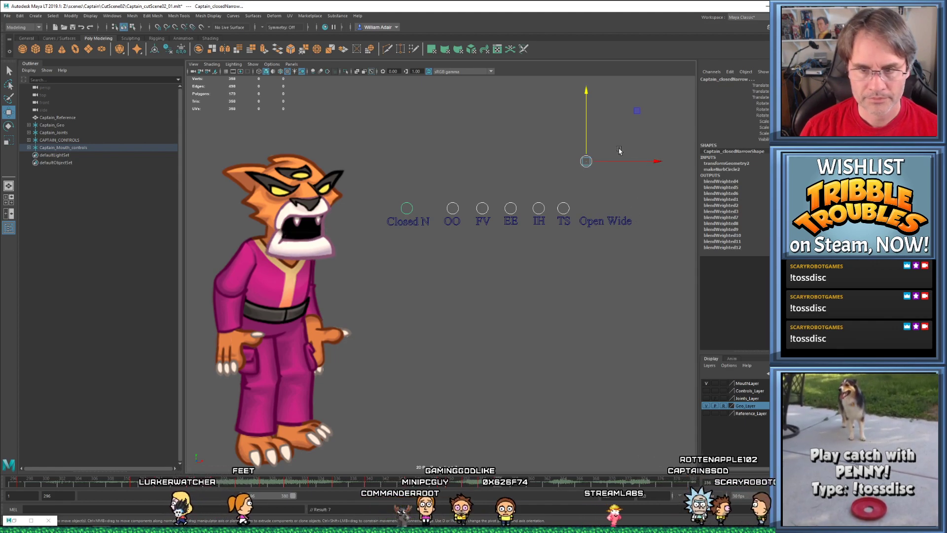
pyautogui.click(561, 132)
pyautogui.click(586, 161)
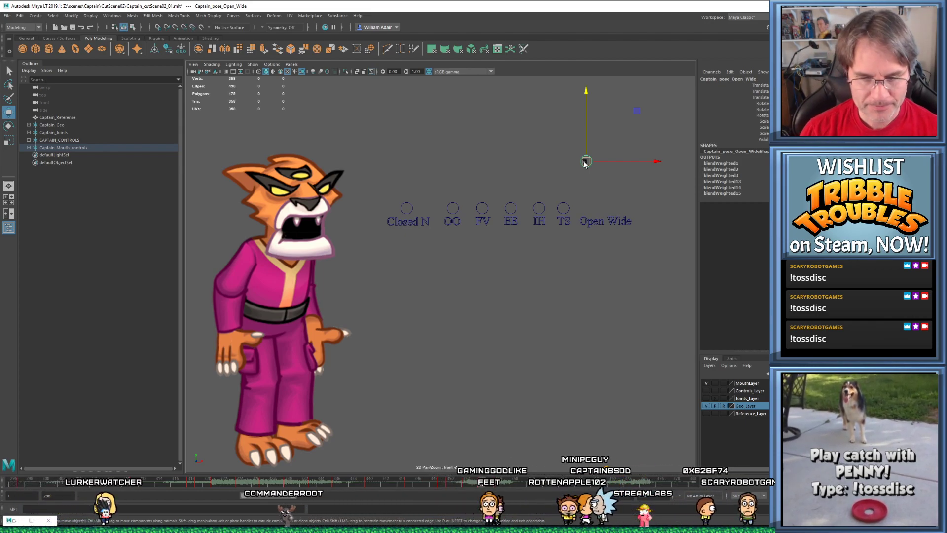
pyautogui.click(562, 128)
pyautogui.click(589, 165)
pyautogui.moveTo(587, 162); pyautogui.dragTo(587, 172)
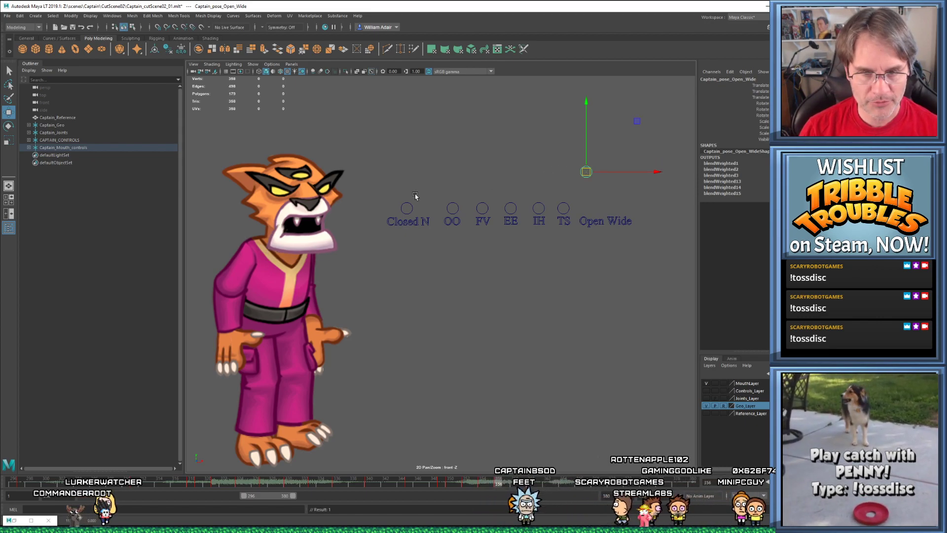
# Compare the Captain's mouth shapes on the keys between frames 352 and 356
pyautogui.press(',')
pyautogui.press(',')
pyautogui.press(',')
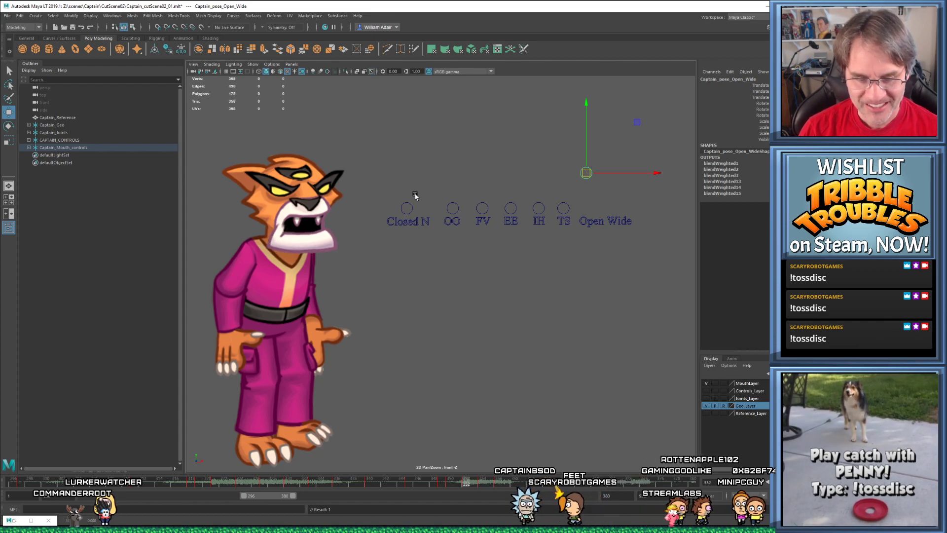
pyautogui.press('.')
pyautogui.press('.')
pyautogui.press('.')
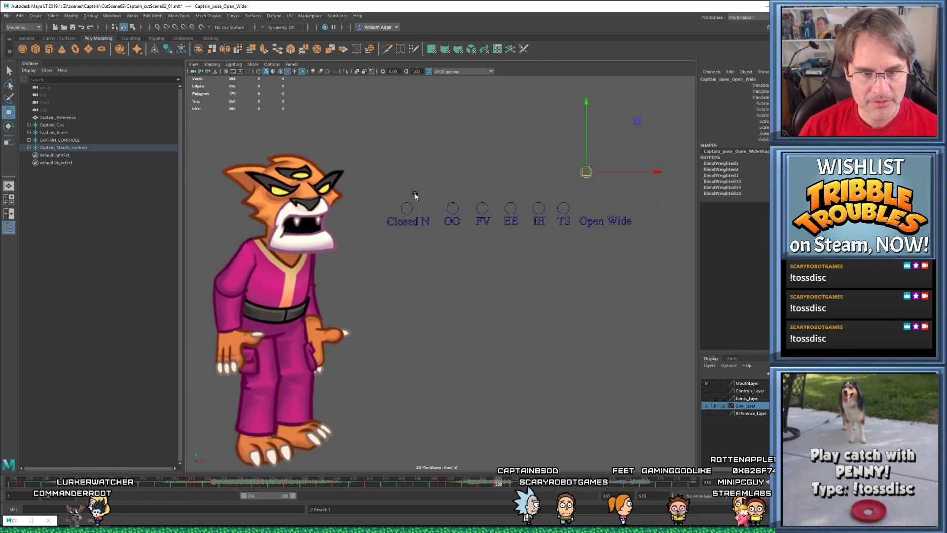
pyautogui.press(',')
pyautogui.press('.')
# At frame 356, raise the EE control and lower Open Wide slightly, checking the result against the earlier keys
pyautogui.moveTo(553, 197); pyautogui.dragTo(512, 195)
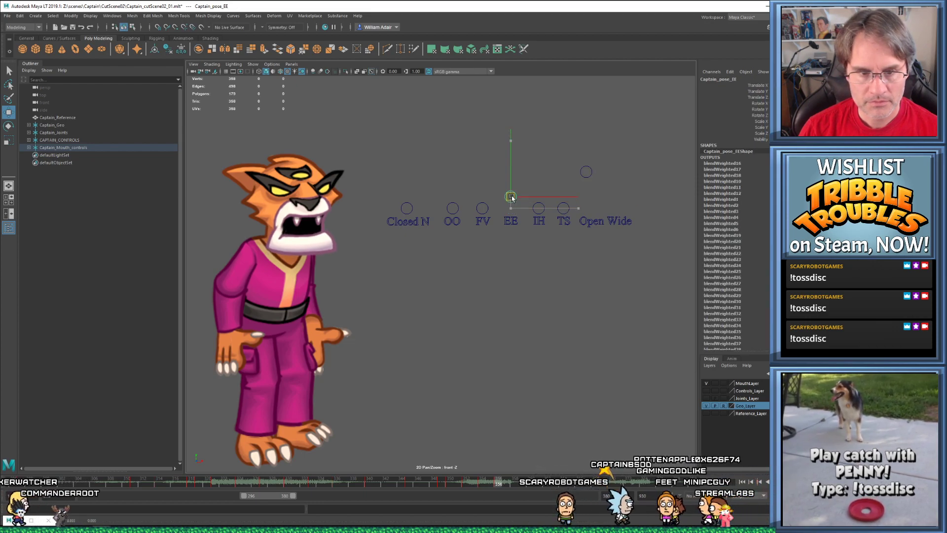
pyautogui.moveTo(585, 162); pyautogui.dragTo(598, 196)
pyautogui.moveTo(587, 171); pyautogui.dragTo(590, 176)
pyautogui.press(',')
pyautogui.press(',')
pyautogui.press(',')
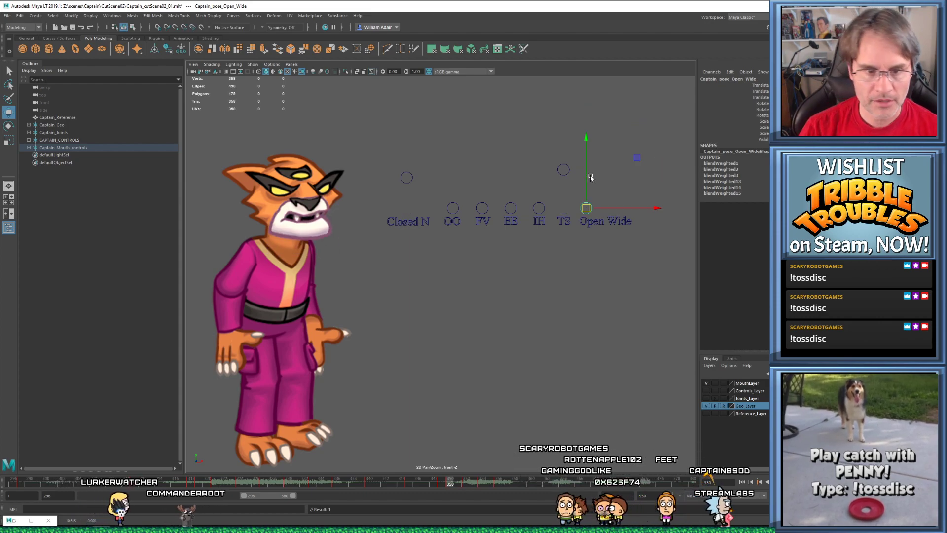
pyautogui.press('.')
pyautogui.press('.')
pyautogui.press(',')
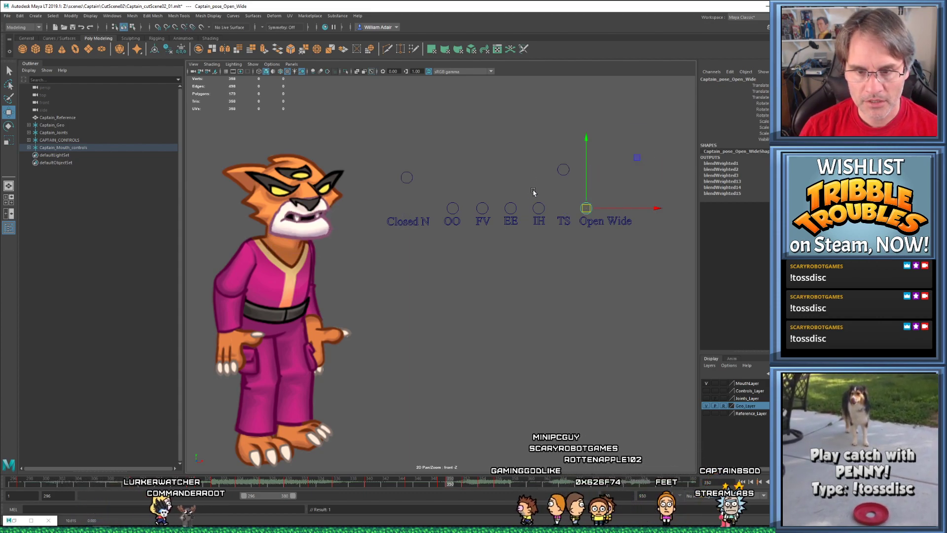
# At frame 354, raise the EE control slightly to blend it into the wide-open mouth pose
pyautogui.press('.')
pyautogui.press('.')
pyautogui.press('.')
pyautogui.press('.')
pyautogui.press('.')
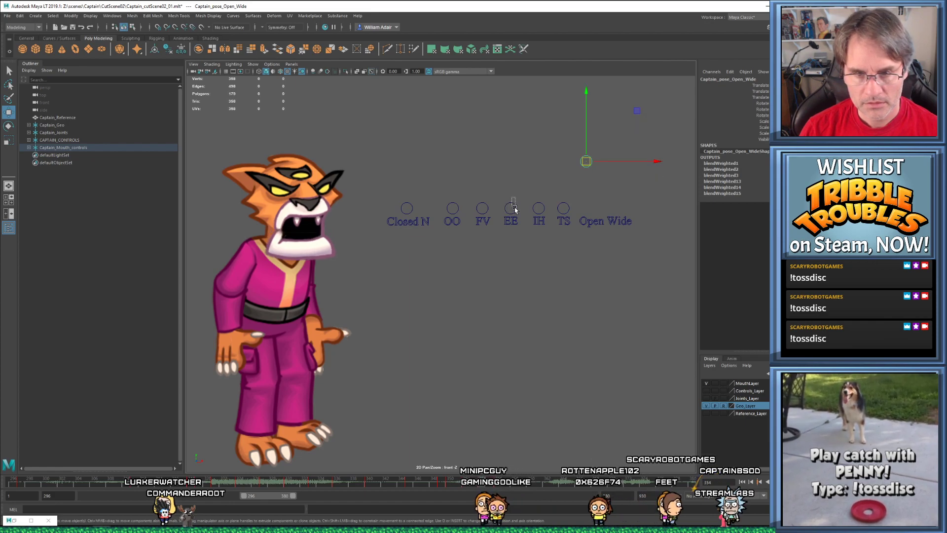
pyautogui.click(512, 208)
pyautogui.press('.')
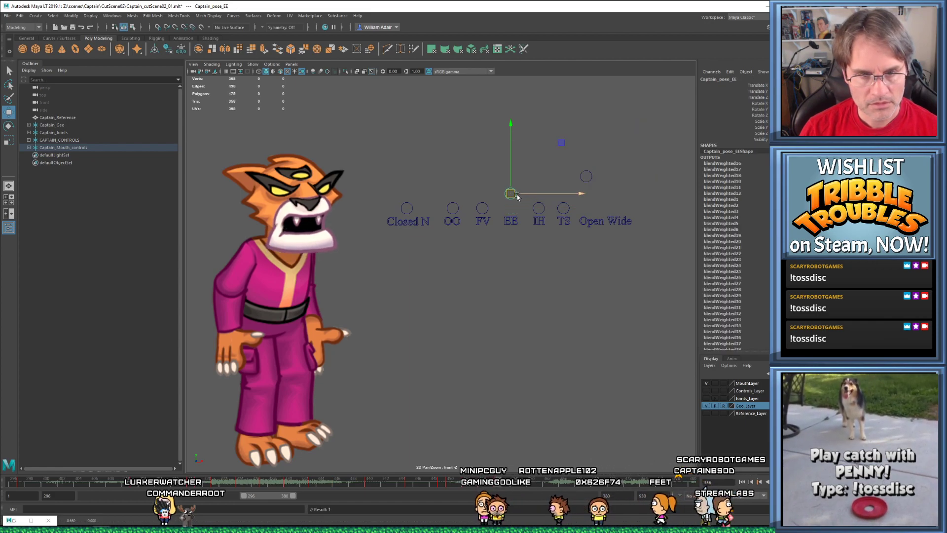
# At frame 358, raise the EE control further and lower Open Wide close to its rest position
pyautogui.moveTo(439, 483); pyautogui.dragTo(514, 485)
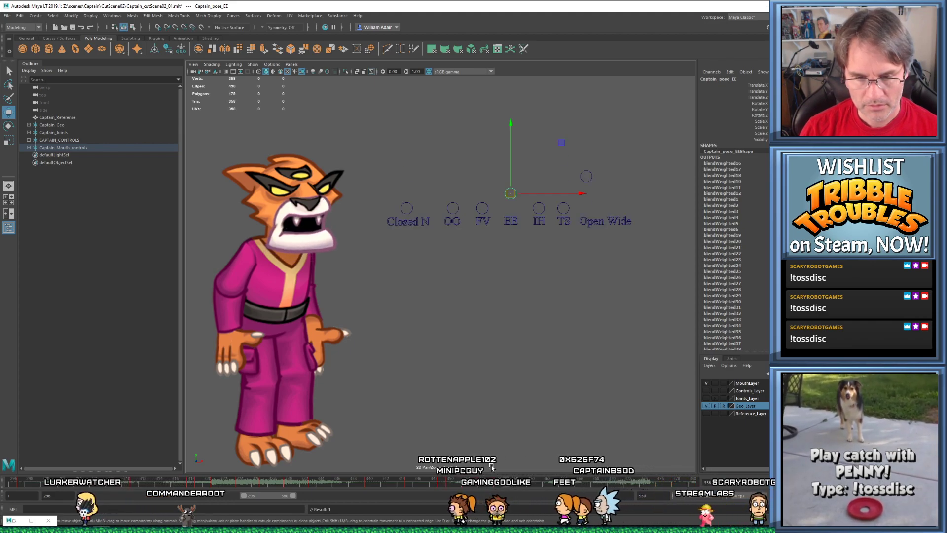
pyautogui.moveTo(412, 127); pyautogui.dragTo(649, 222)
pyautogui.moveTo(552, 159); pyautogui.dragTo(590, 195)
pyautogui.click(514, 197)
pyautogui.moveTo(513, 197); pyautogui.dragTo(519, 186)
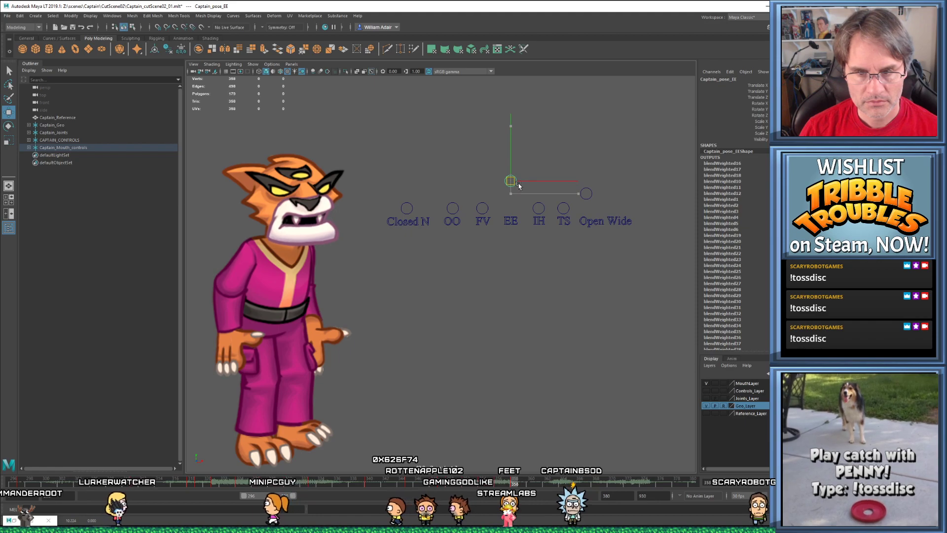
pyautogui.click(586, 193)
pyautogui.moveTo(586, 194); pyautogui.dragTo(589, 202)
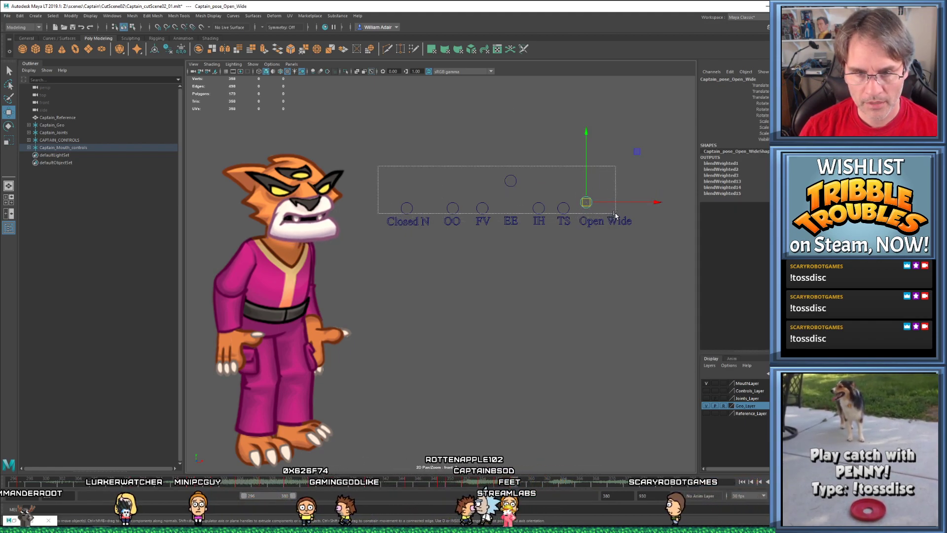
# At frame 359, raise EE slightly more and return the Open Wide control to its rest position
pyautogui.moveTo(615, 214); pyautogui.dragTo(615, 215)
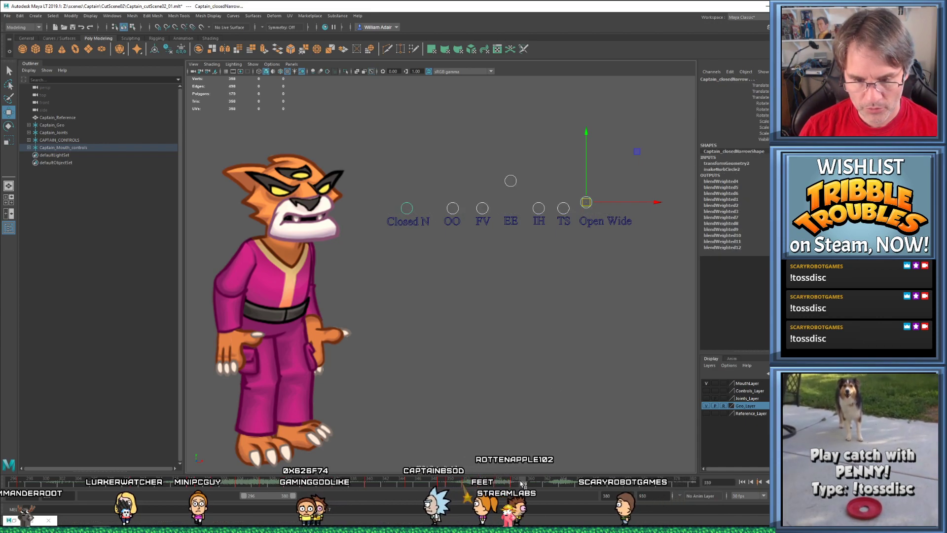
pyautogui.click(513, 183)
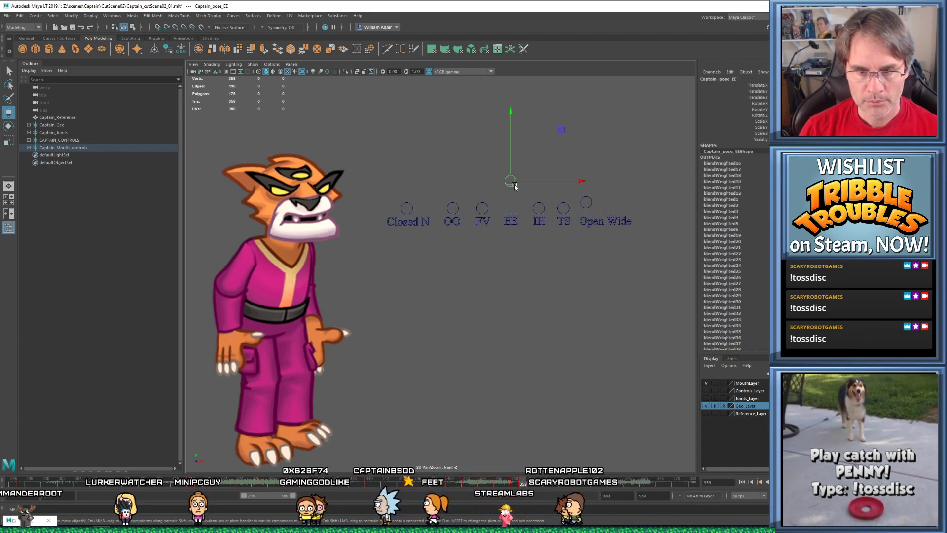
pyautogui.moveTo(597, 207); pyautogui.dragTo(597, 206)
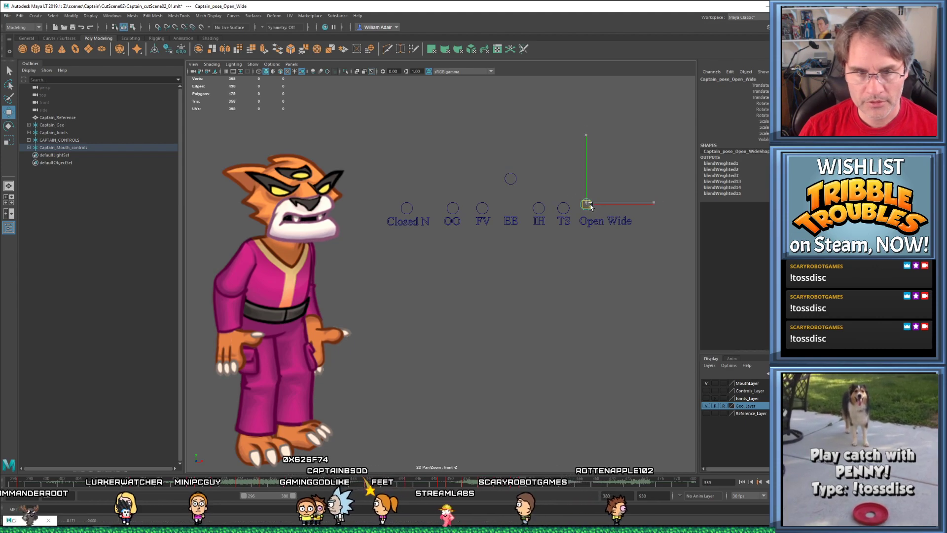
pyautogui.hotkey('alt', '.')
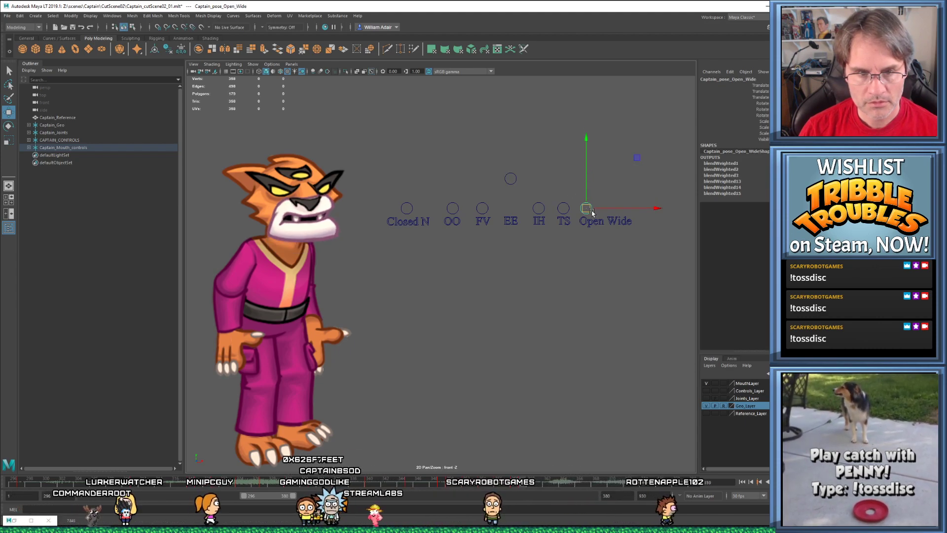
# Play back the lip sync section repeatedly to review the closing mouth, stopping around frame 348
pyautogui.hotkey('alt', 'v')
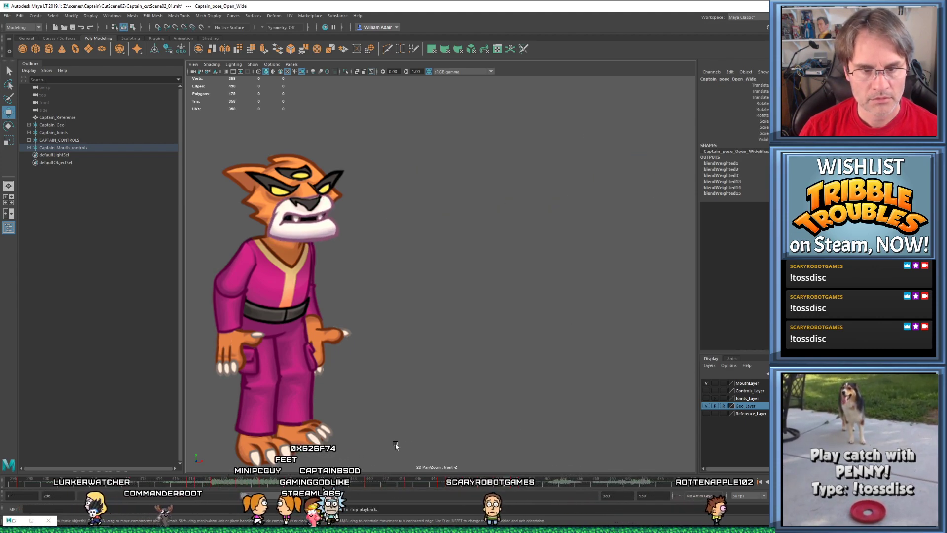
pyautogui.hotkey('alt', 'v')
pyautogui.hotkey('alt', 'v')
pyautogui.hotkey('alt', 'v')
pyautogui.click(261, 482)
pyautogui.hotkey('alt', 'v')
pyautogui.hotkey('alt', 'v')
pyautogui.hotkey('alt', 'v')
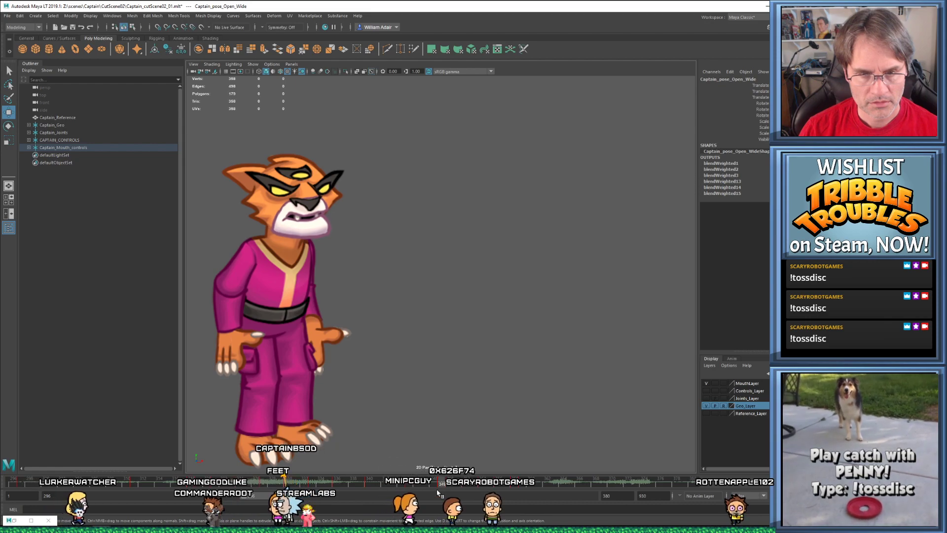
pyautogui.hotkey('alt', 'v')
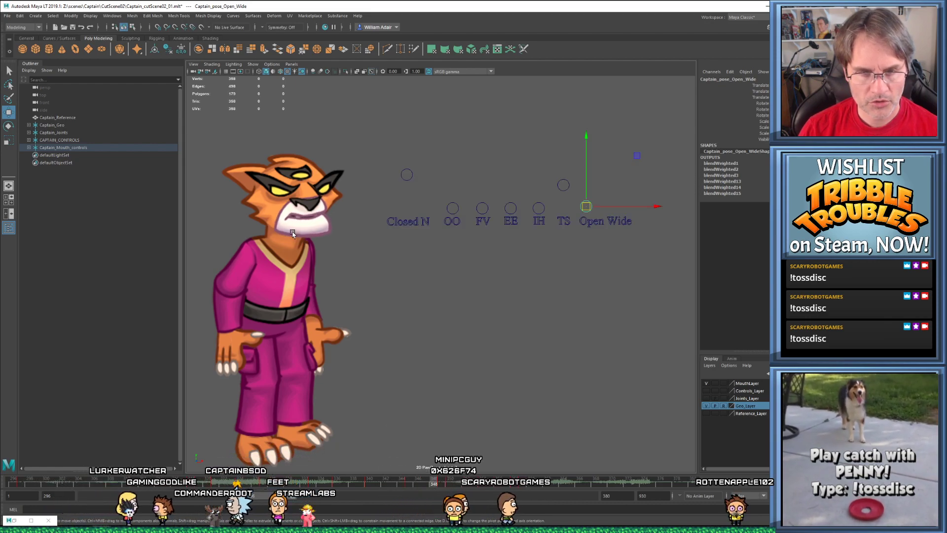
# At frame 349, lower the TS control partway and key it
pyautogui.press('.')
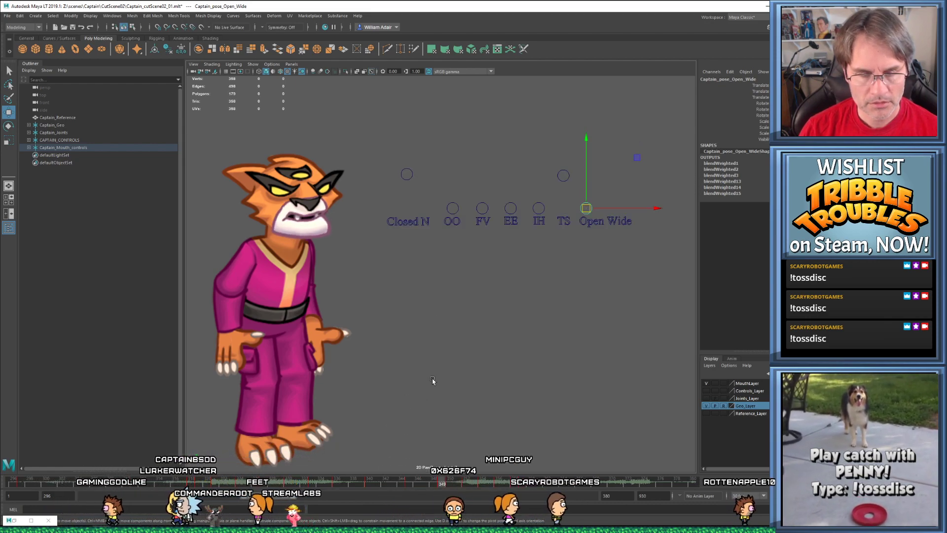
pyautogui.click(406, 173)
pyautogui.click(563, 176)
pyautogui.moveTo(563, 176); pyautogui.dragTo(567, 189)
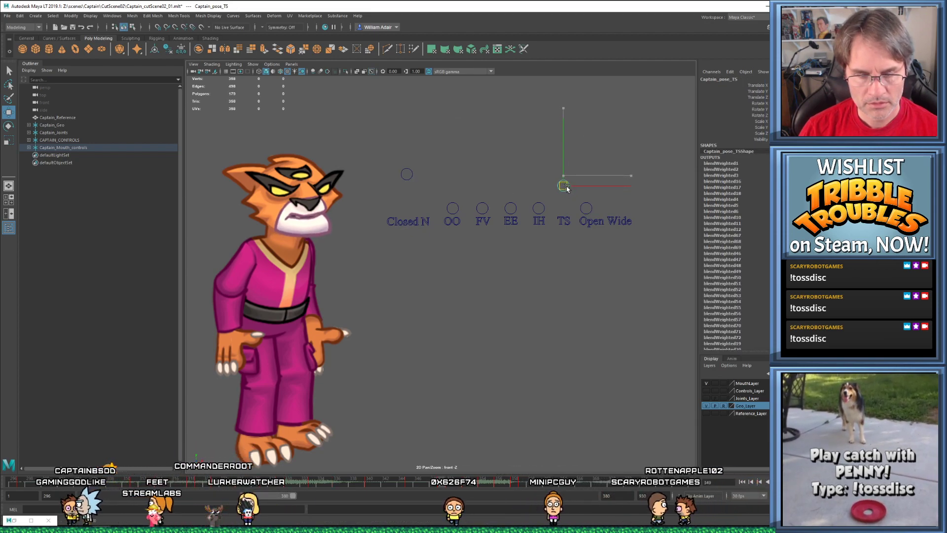
pyautogui.press('s')
# Try raising the TS control slightly at frame 345, play the section back, and undo the change
pyautogui.press(',')
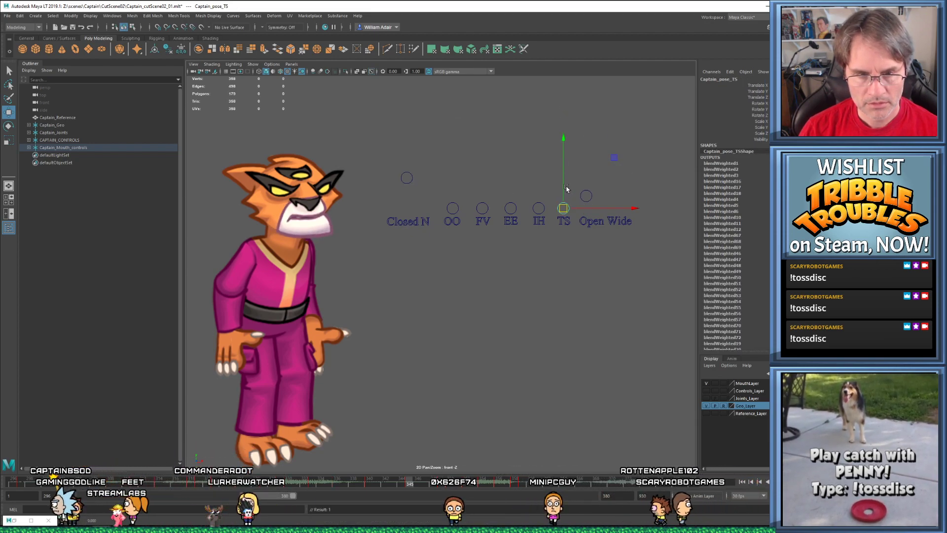
pyautogui.press('.')
pyautogui.press('.')
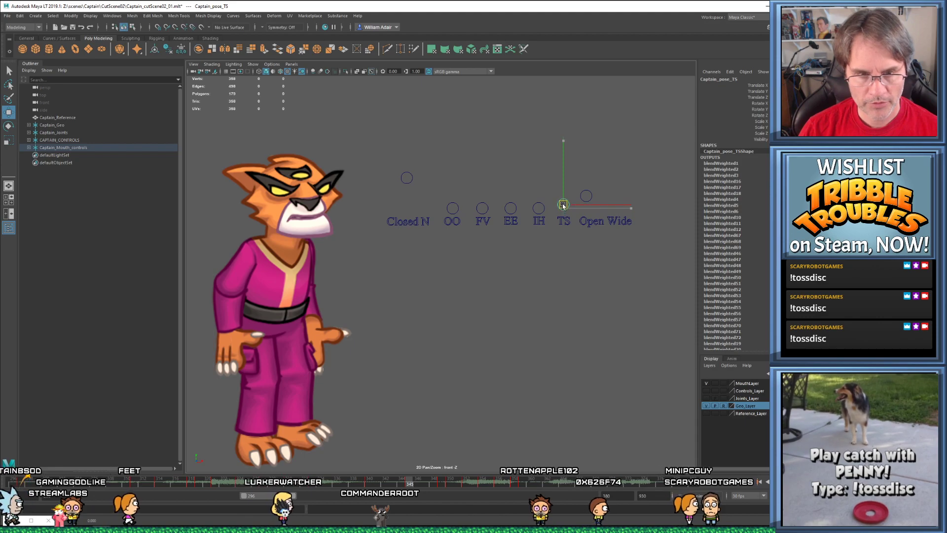
pyautogui.moveTo(563, 212); pyautogui.dragTo(565, 197)
pyautogui.press('s')
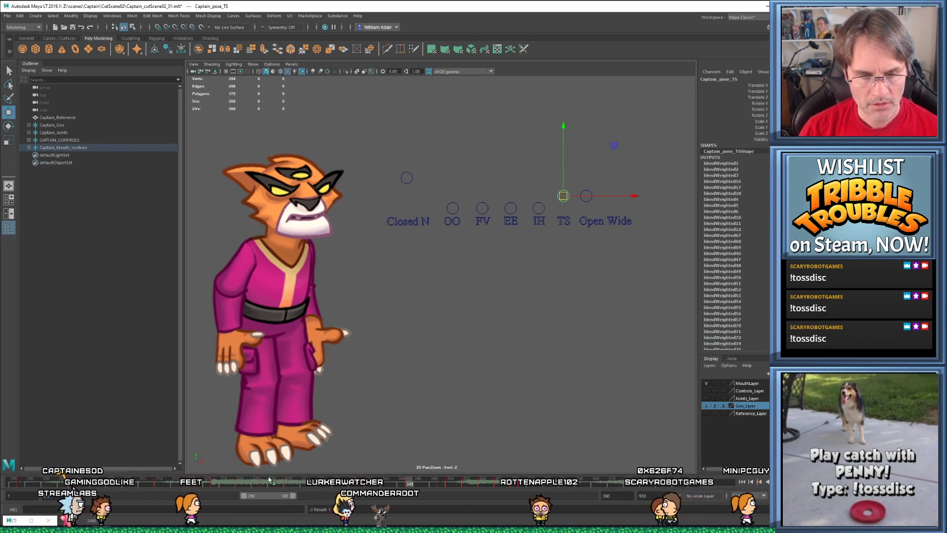
pyautogui.click(256, 481)
pyautogui.hotkey('ctrl', 'z')
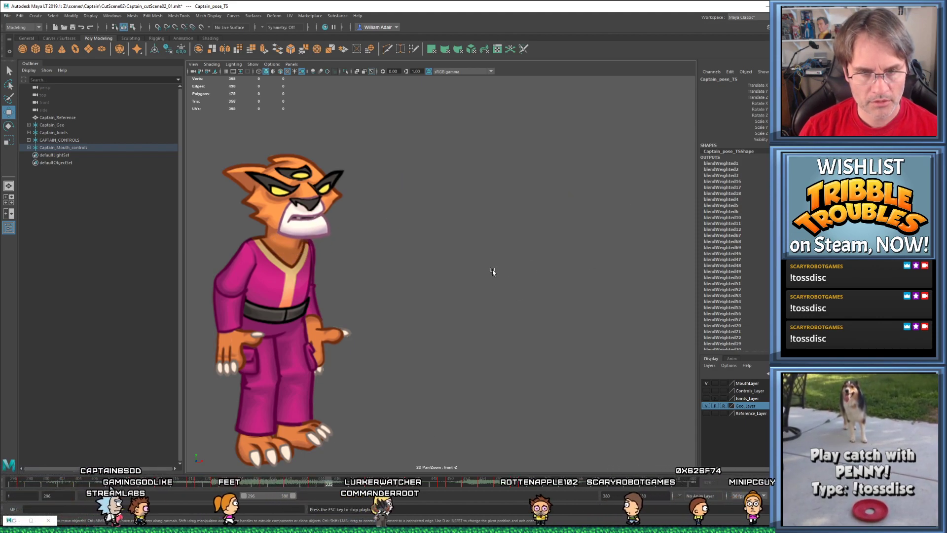
pyautogui.hotkey('ctrl', 'z')
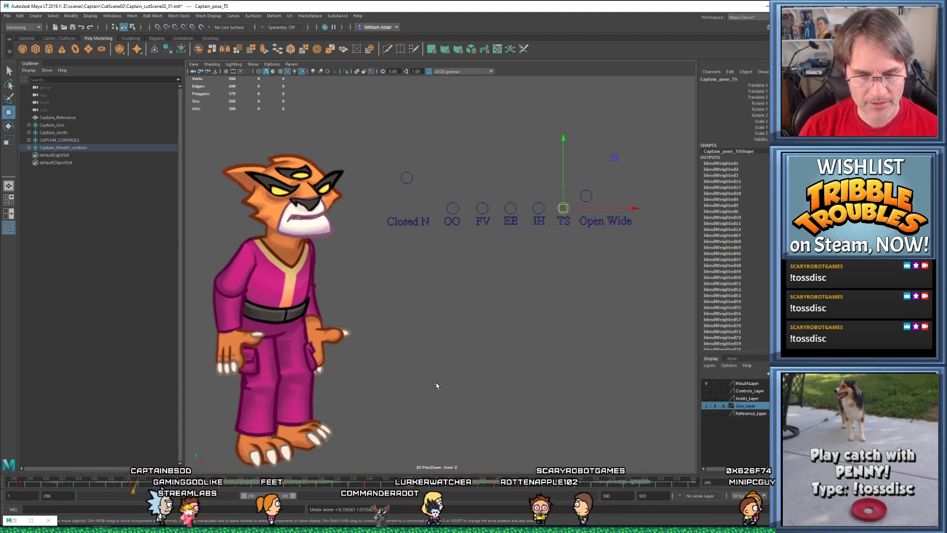
# At frame 349, lower the Closed N control slightly and compare the pose with the neighbouring keys
pyautogui.press('.')
pyautogui.press(',')
pyautogui.press('.')
pyautogui.click(407, 178)
pyautogui.moveTo(407, 174); pyautogui.dragTo(409, 177)
pyautogui.press(',')
pyautogui.press('.')
pyautogui.press(',')
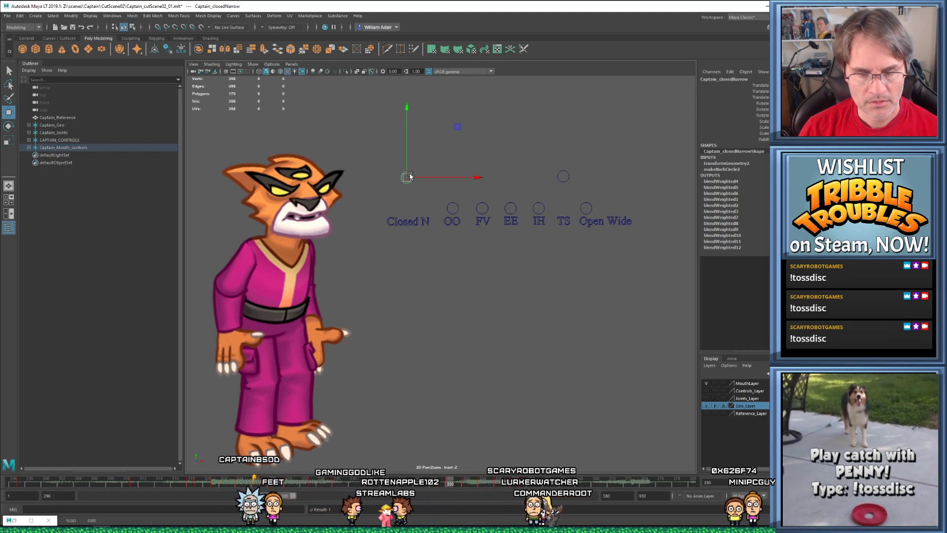
# Play back the section to review the adjusted mouth shapes around frames 349 to 359
pyautogui.hotkey('alt', 'shift', 'v')
pyautogui.hotkey('alt', 'v')
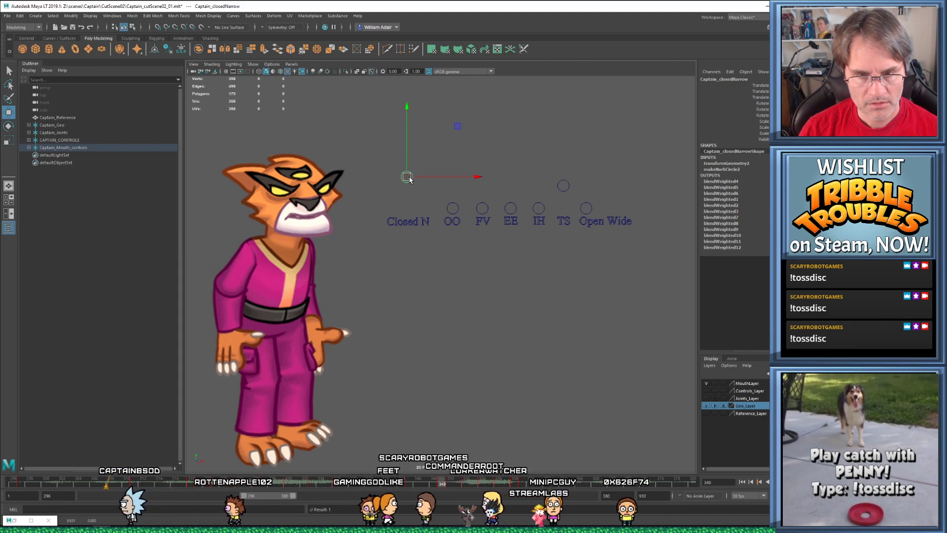
pyautogui.hotkey('alt', '.')
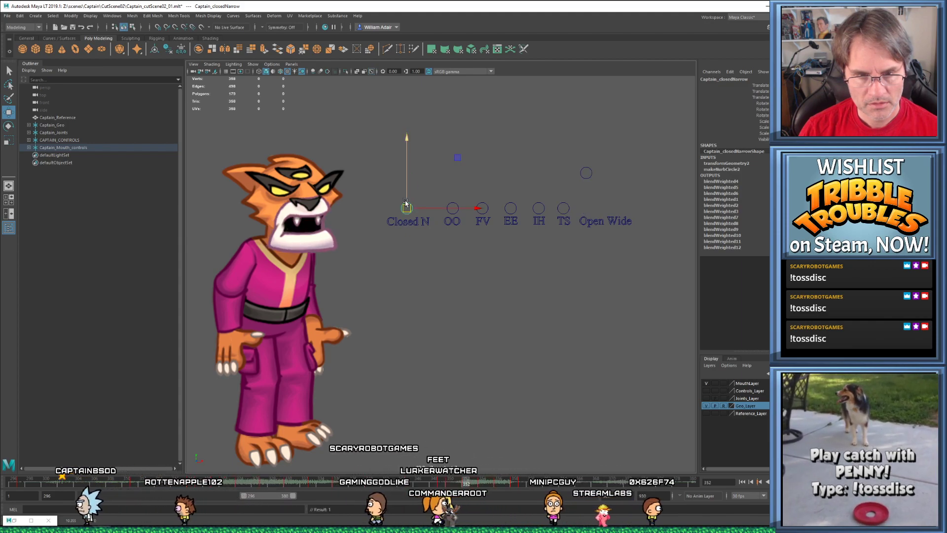
pyautogui.hotkey('alt', 'v')
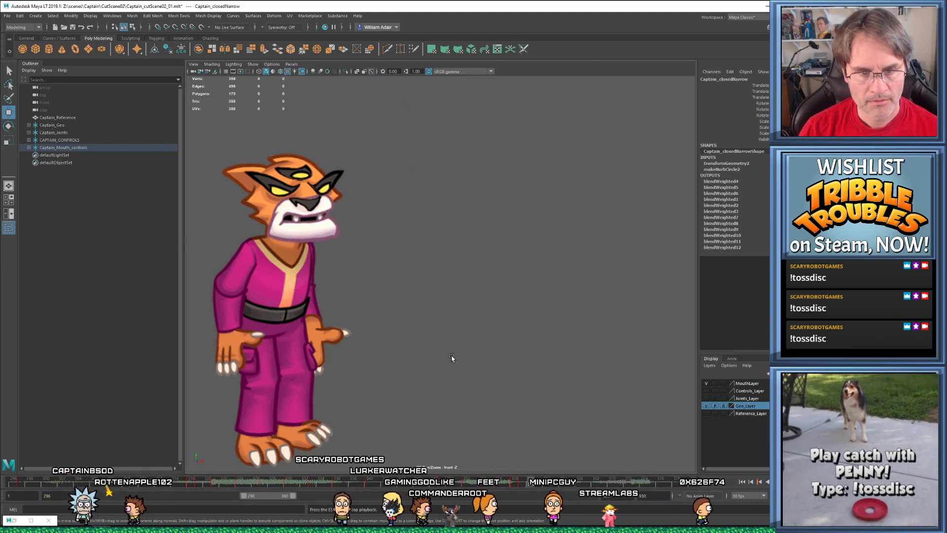
pyautogui.click(260, 484)
pyautogui.hotkey('alt', 'v')
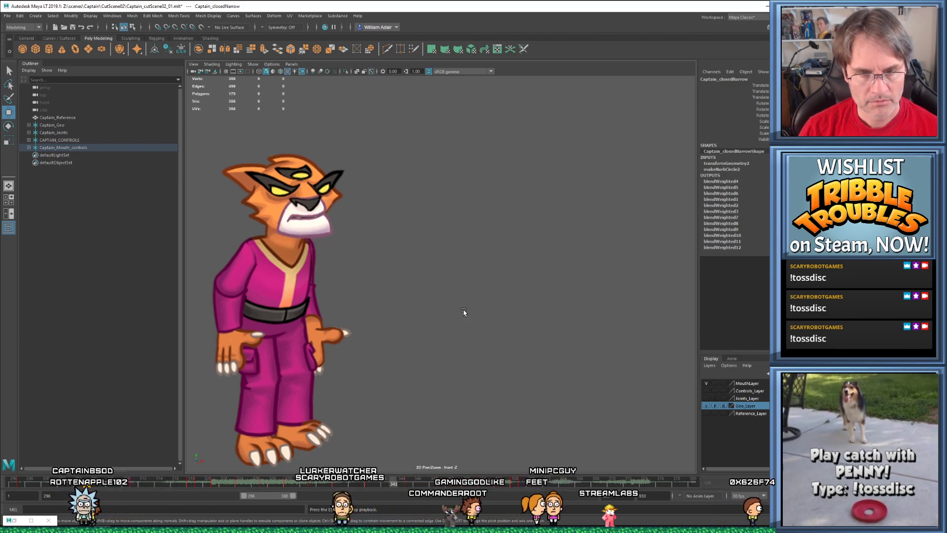
pyautogui.hotkey('alt', 'v')
# Examine the mouth poses on the keys between frames 352 and 359 for a smooth closing motion
pyautogui.moveTo(452, 481); pyautogui.dragTo(514, 478)
pyautogui.press(',')
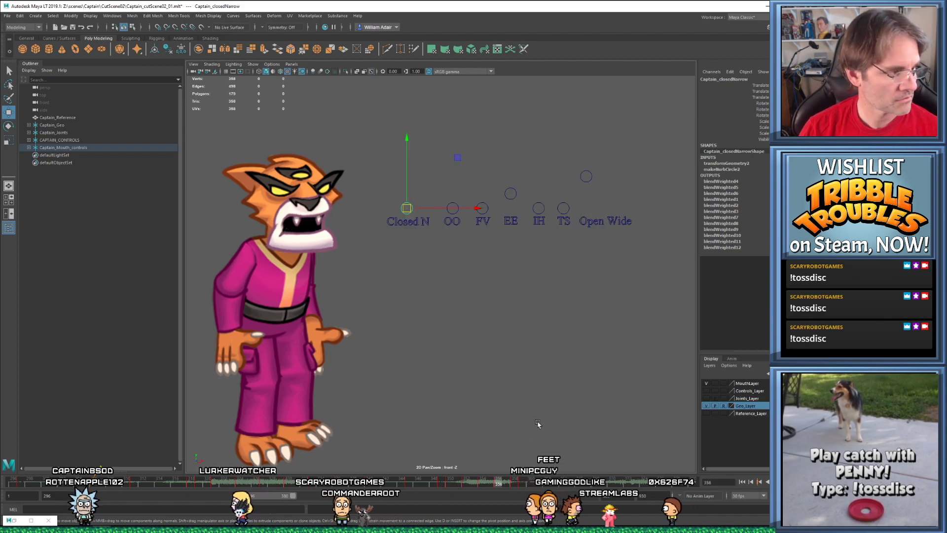
pyautogui.press('.')
pyautogui.press(',')
pyautogui.press('.')
pyautogui.press(',')
pyautogui.press('.')
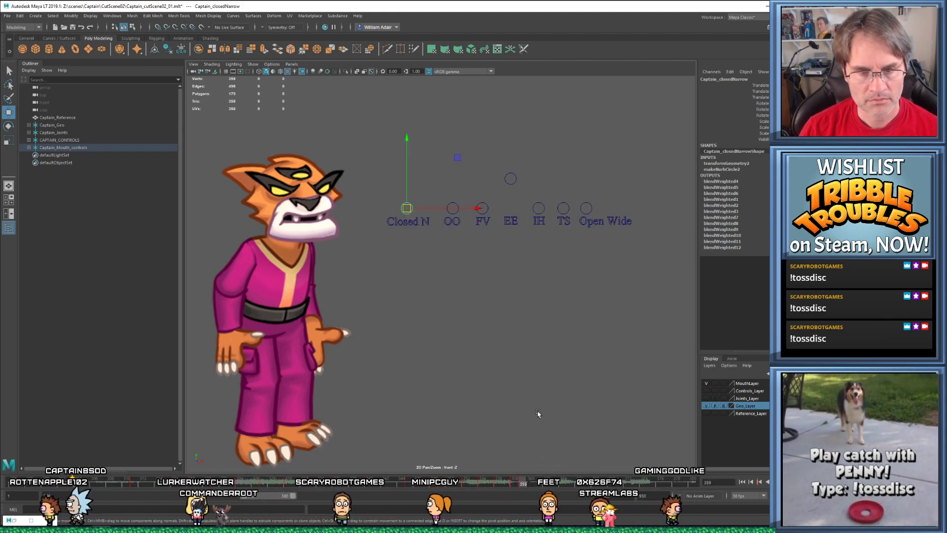
pyautogui.press(',')
pyautogui.press(',')
pyautogui.press(',')
pyautogui.press(',')
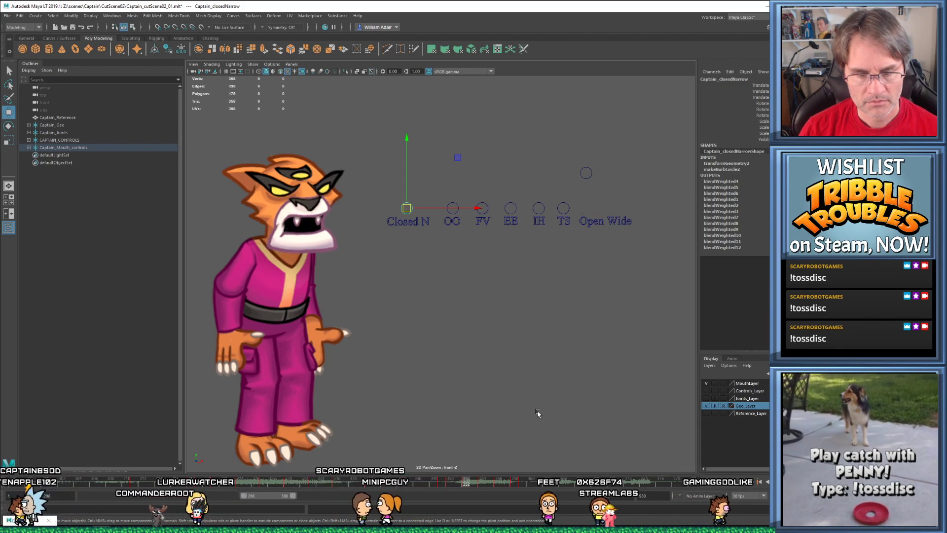
# At frame 356, raise the Open Wide control slightly to open the mouth more
pyautogui.press('.')
pyautogui.press(',')
pyautogui.press(',')
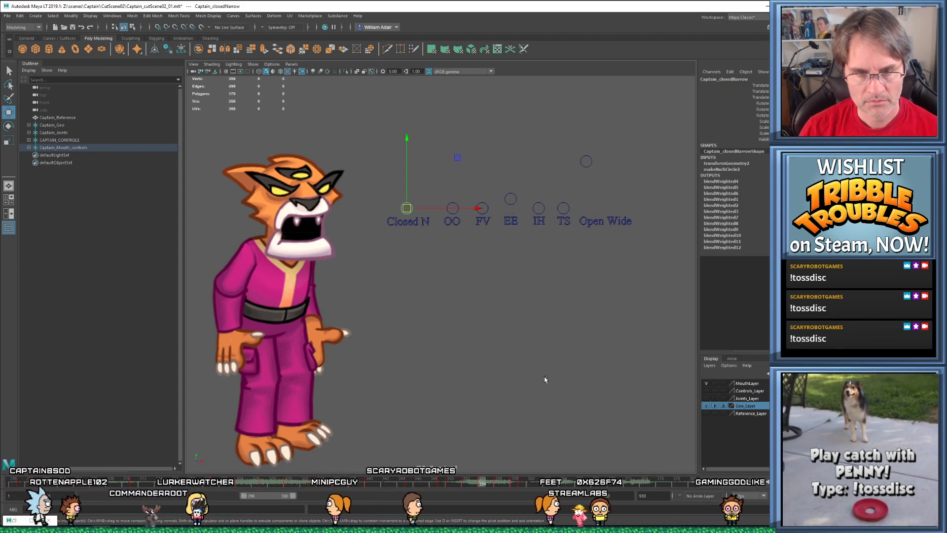
pyautogui.press(',')
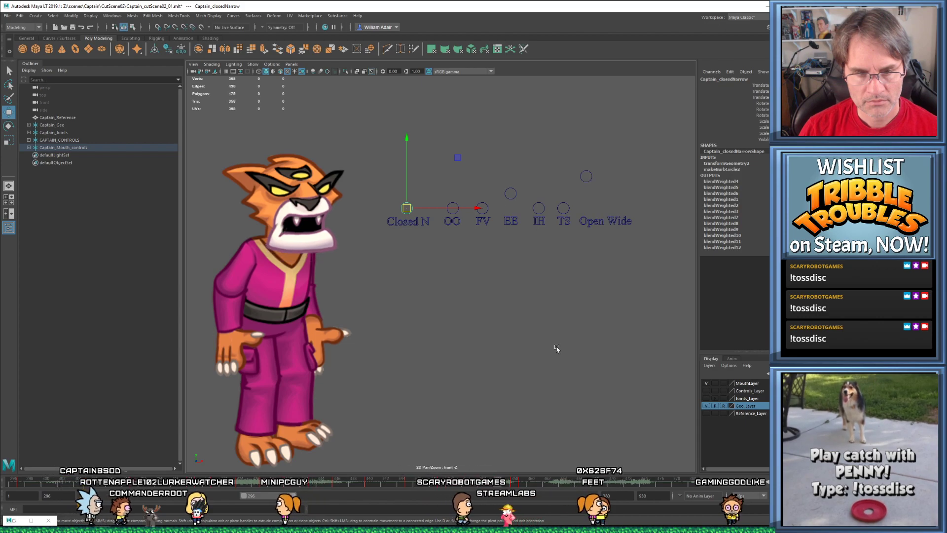
pyautogui.moveTo(581, 160)
pyautogui.mouseDown()
pyautogui.moveTo(596, 184)
pyautogui.moveTo(588, 168)
pyautogui.mouseUp()
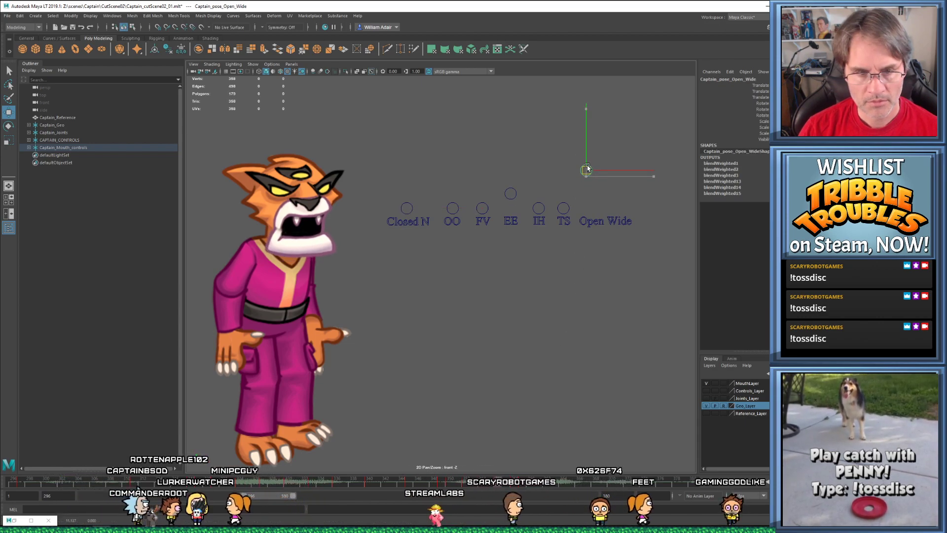
# Play back the section and key all the mouth controls at frame 359
pyautogui.press('.')
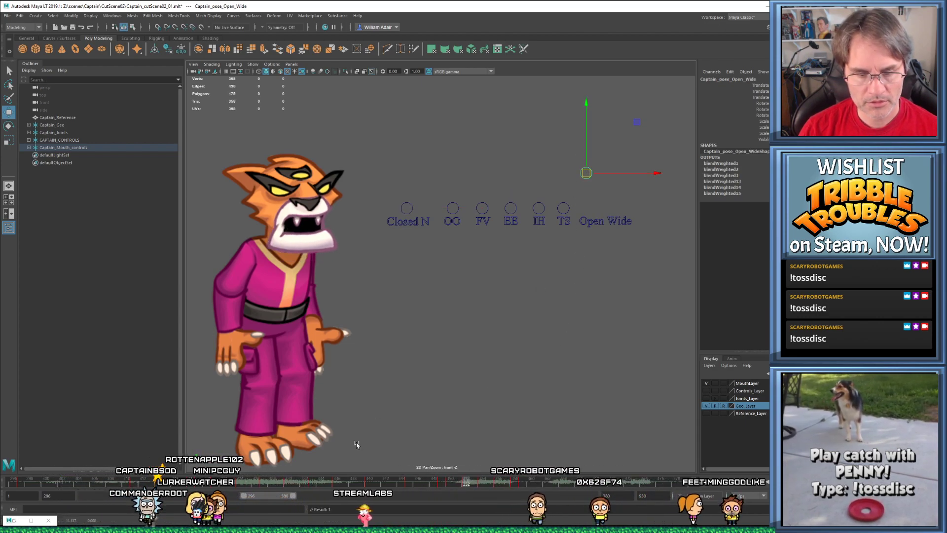
pyautogui.hotkey('alt', 'v')
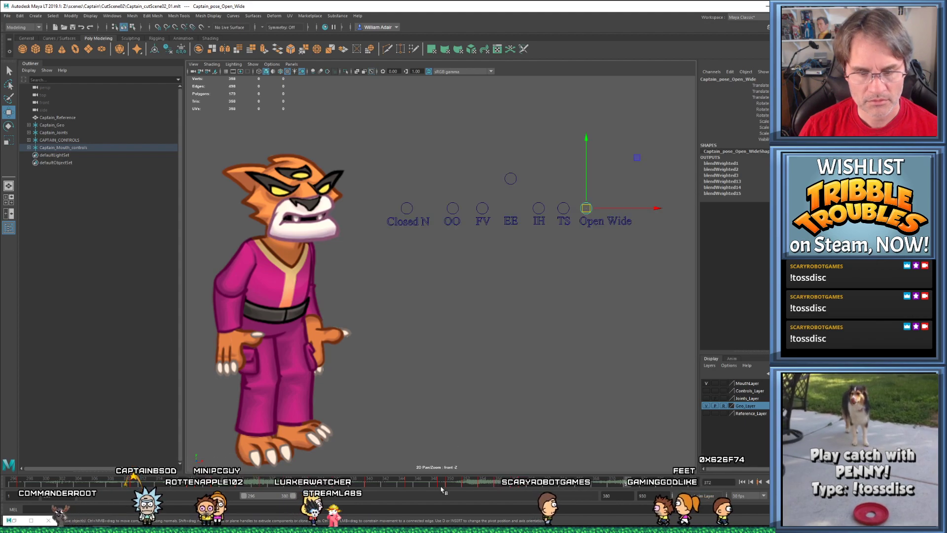
pyautogui.moveTo(464, 482); pyautogui.dragTo(542, 484)
pyautogui.moveTo(531, 208); pyautogui.dragTo(605, 226)
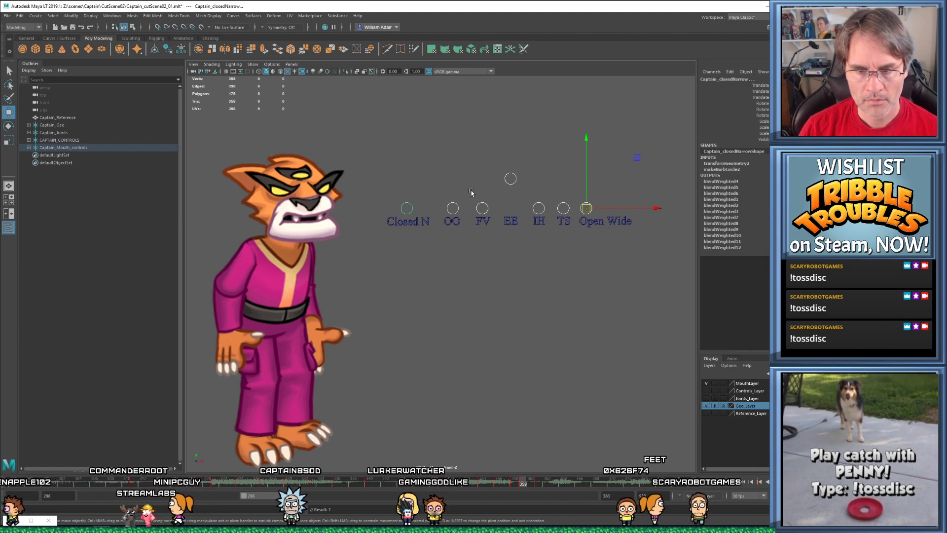
# At frame 361, lower the EE control partway, raise the TS control, and compare the pose with the neighbouring keys
pyautogui.click(511, 179)
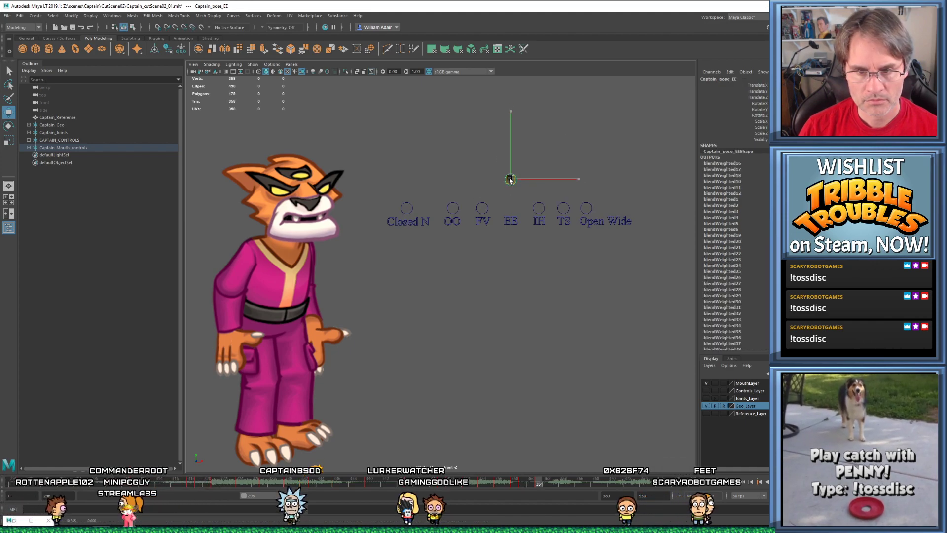
pyautogui.moveTo(510, 179); pyautogui.dragTo(511, 197)
pyautogui.moveTo(564, 208); pyautogui.dragTo(566, 178)
pyautogui.hotkey('alt', ',')
pyautogui.hotkey('alt', ',')
pyautogui.hotkey('alt', '.')
pyautogui.hotkey('alt', '.')
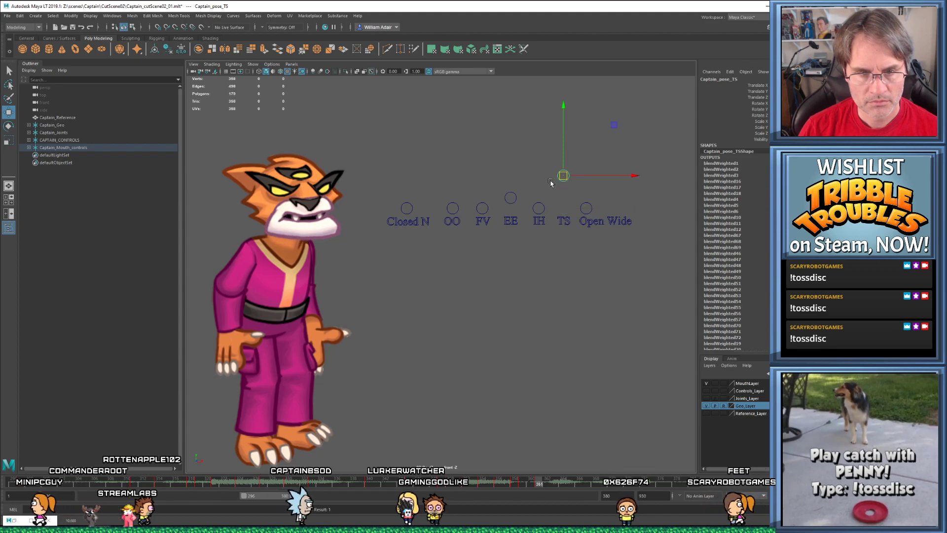
# At frame 361, lower the EE control to its baseline and compare the pose with frame 359
pyautogui.click(587, 209)
pyautogui.click(512, 202)
pyautogui.moveTo(511, 200); pyautogui.dragTo(510, 212)
pyautogui.hotkey('alt', ',')
pyautogui.hotkey('alt', ',')
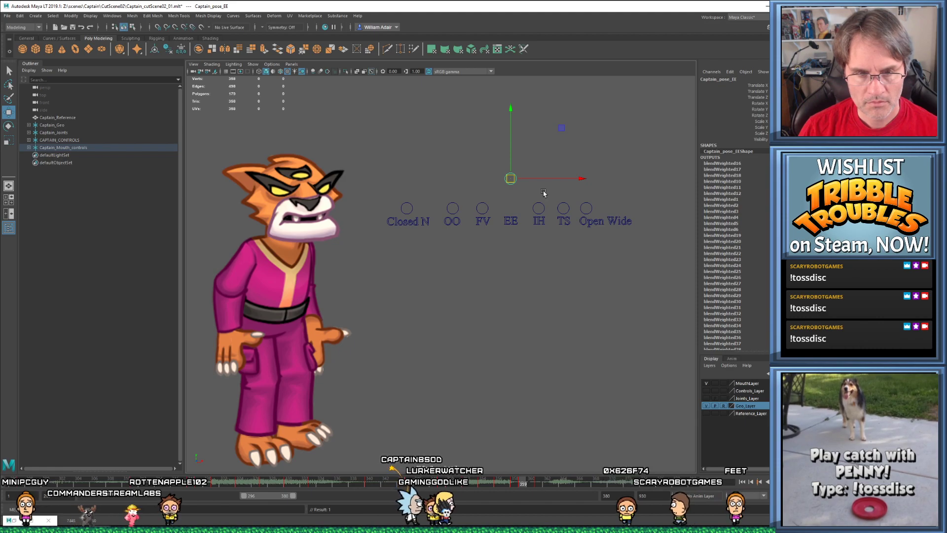
pyautogui.hotkey('alt', '.')
pyautogui.hotkey('alt', '.')
# Lower the TS control slightly at frame 361, key all the mouth controls there, and raise TS slightly at frame 362
pyautogui.click(564, 181)
pyautogui.hotkey('alt', ',')
pyautogui.hotkey('alt', ',')
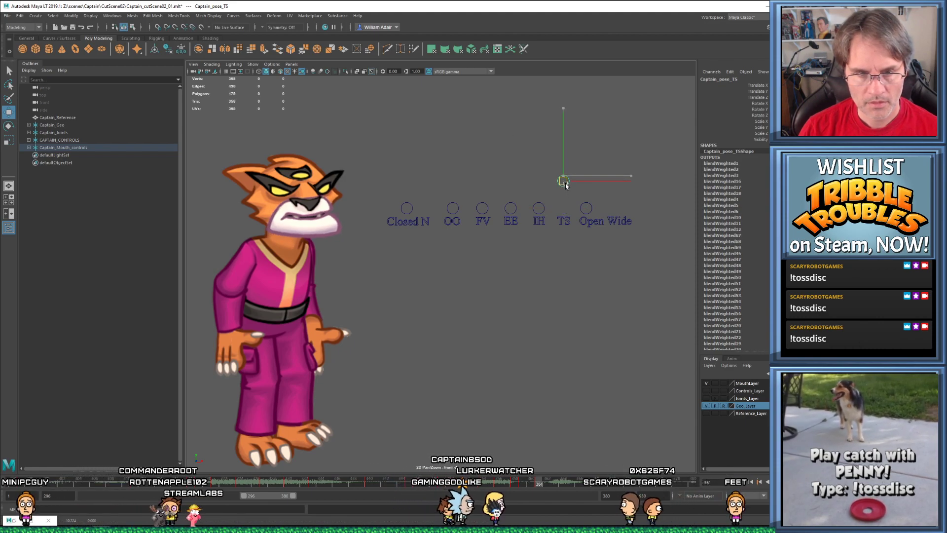
pyautogui.hotkey('alt', '.')
pyautogui.hotkey('alt', '.')
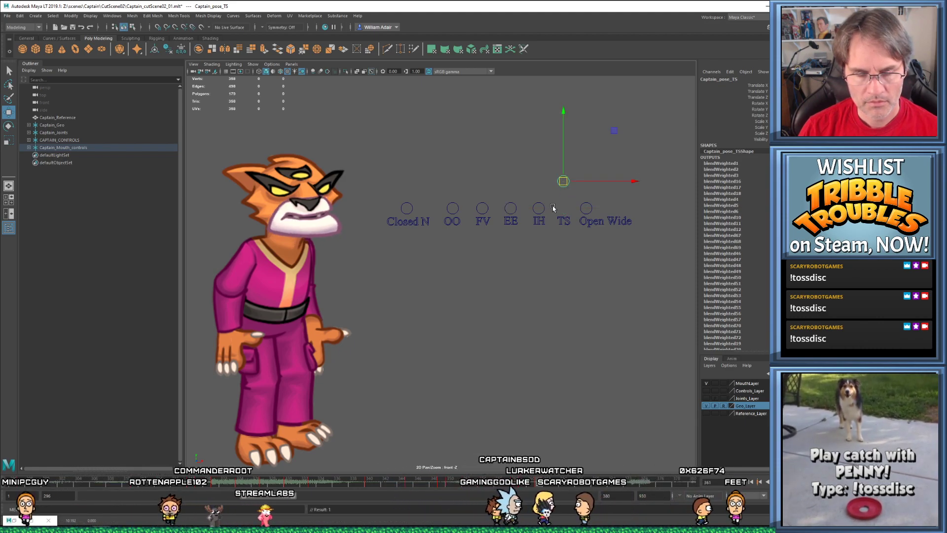
pyautogui.moveTo(388, 144); pyautogui.dragTo(601, 213)
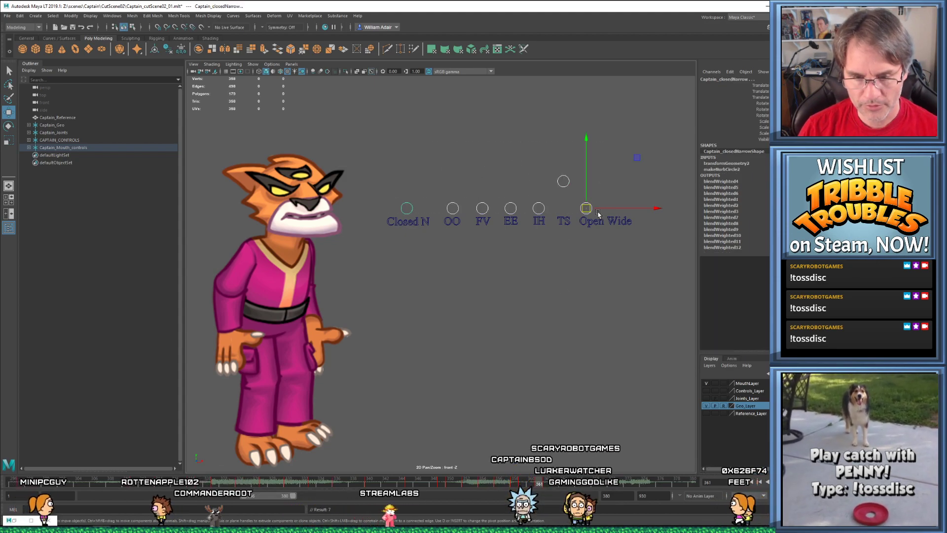
pyautogui.click(563, 180)
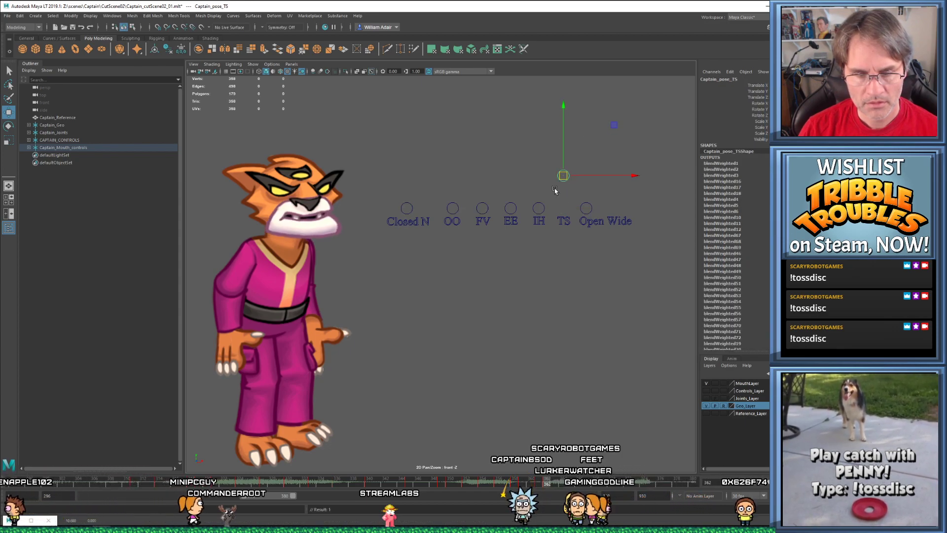
# Key all the mouth controls at frame 364, with TS slightly lower and Open Wide raised
pyautogui.moveTo(547, 483); pyautogui.dragTo(563, 483)
pyautogui.moveTo(410, 125); pyautogui.dragTo(633, 213)
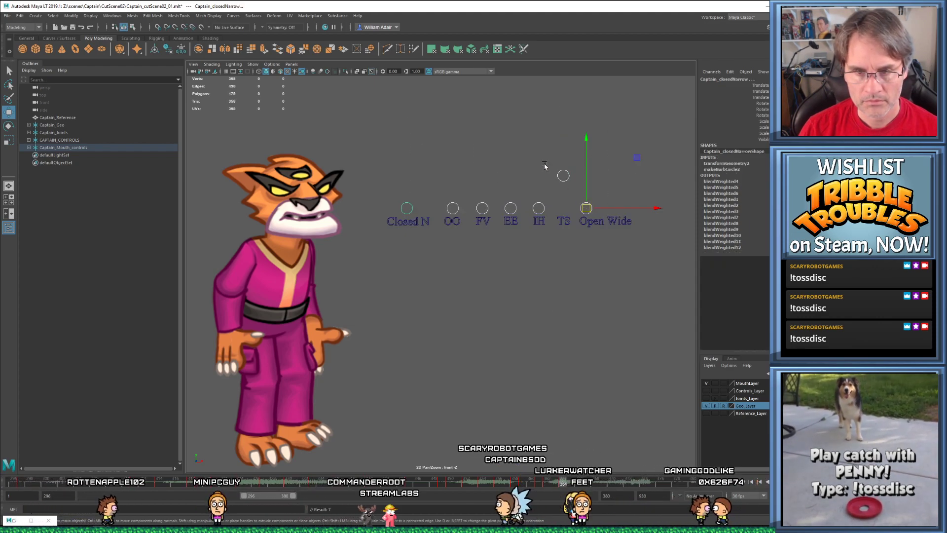
pyautogui.click(563, 176)
pyautogui.moveTo(564, 176); pyautogui.dragTo(590, 187)
pyautogui.click(586, 208)
pyautogui.press('s')
pyautogui.press(',')
pyautogui.press('.')
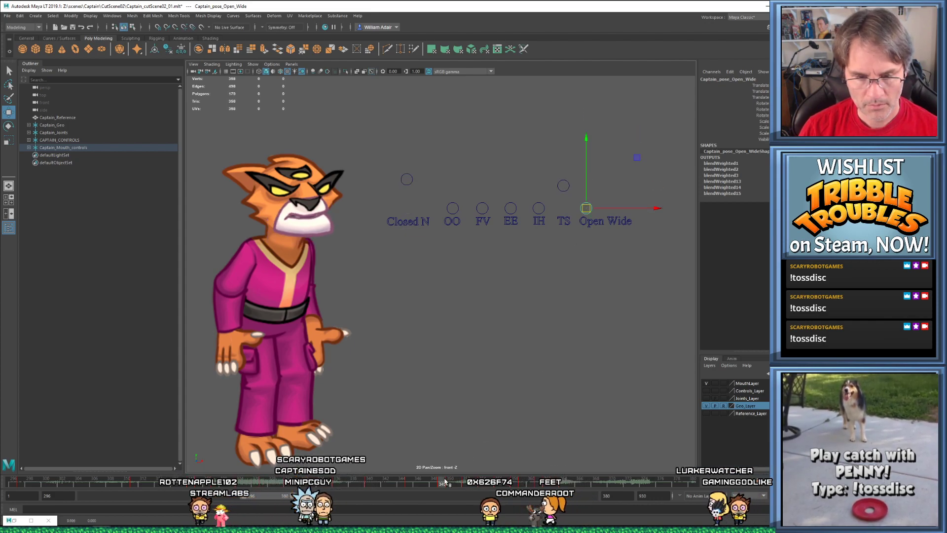
# Play back the section, then lower the EE control slightly at frame 358 and compare it with frame 356
pyautogui.hotkey('alt', 'v')
pyautogui.click(525, 483)
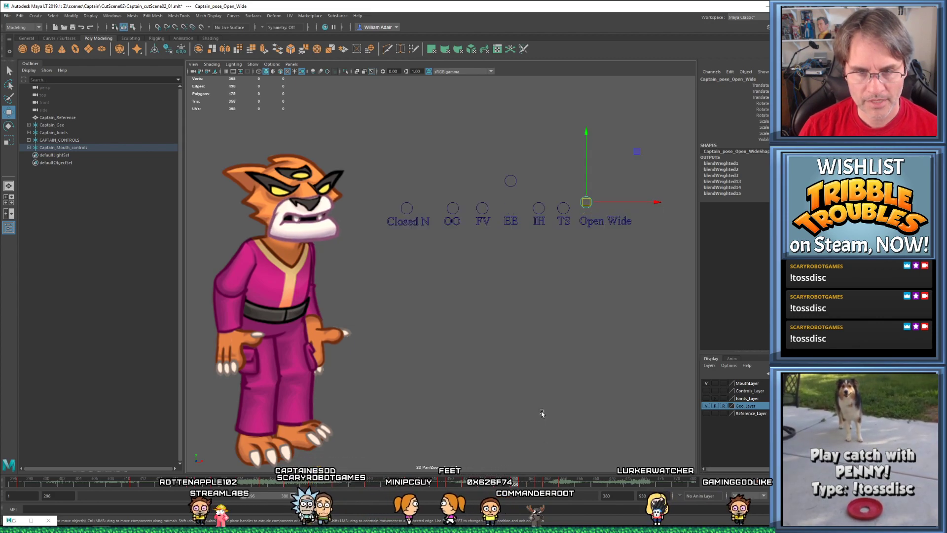
pyautogui.moveTo(522, 185); pyautogui.dragTo(521, 186)
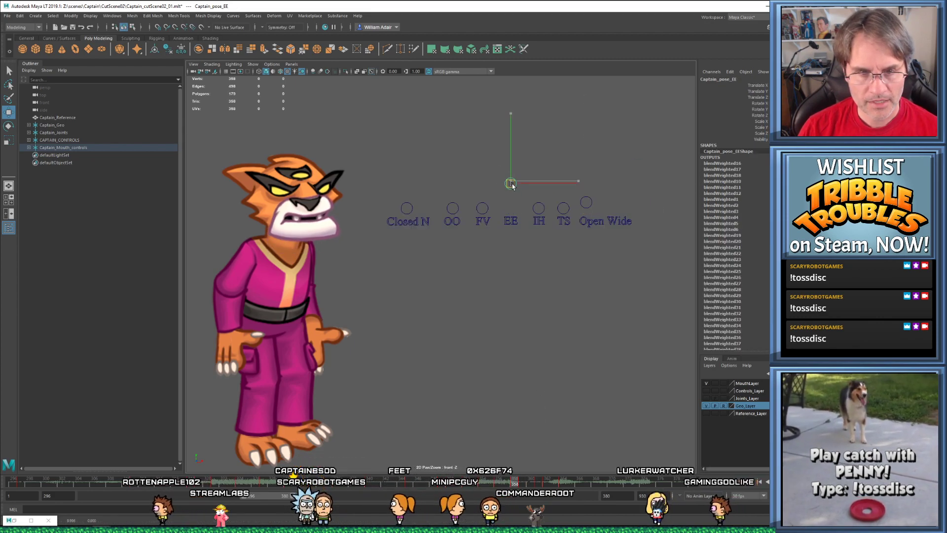
pyautogui.hotkey('alt', ',')
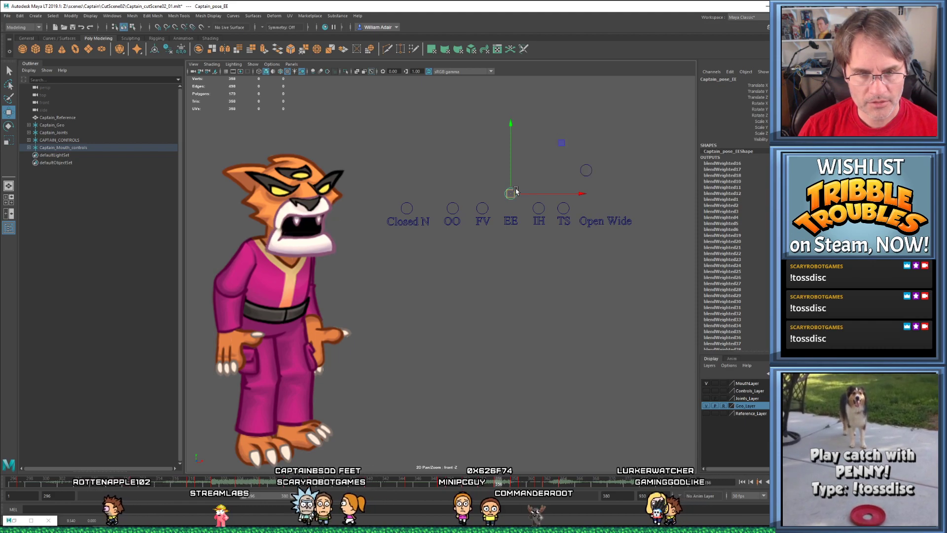
# At frame 359, lower the EE control slightly and check the pose against the keys before and after it
pyautogui.hotkey('alt', '.')
pyautogui.hotkey('alt', '.')
pyautogui.moveTo(513, 178); pyautogui.dragTo(513, 185)
pyautogui.hotkey('alt', ',')
pyautogui.hotkey('alt', '.')
pyautogui.hotkey('alt', '.')
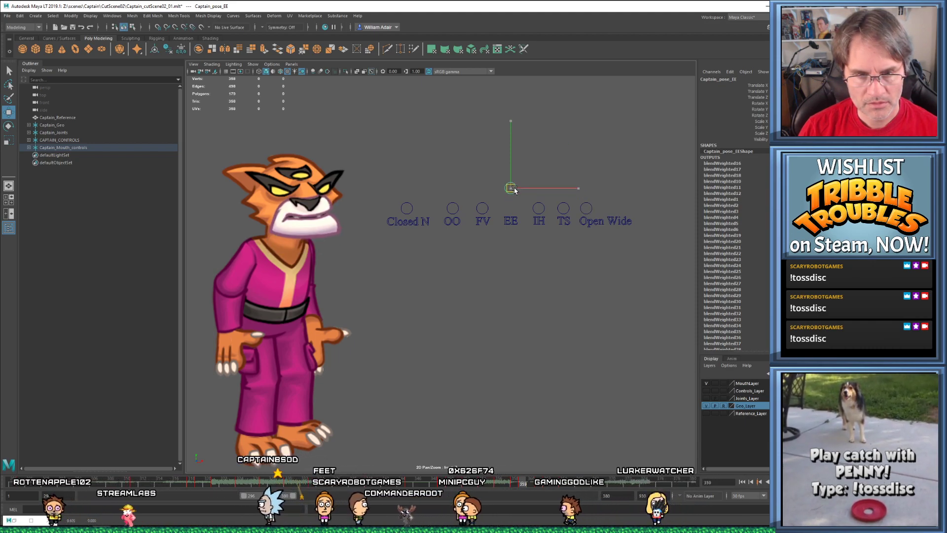
pyautogui.moveTo(515, 188); pyautogui.dragTo(513, 200)
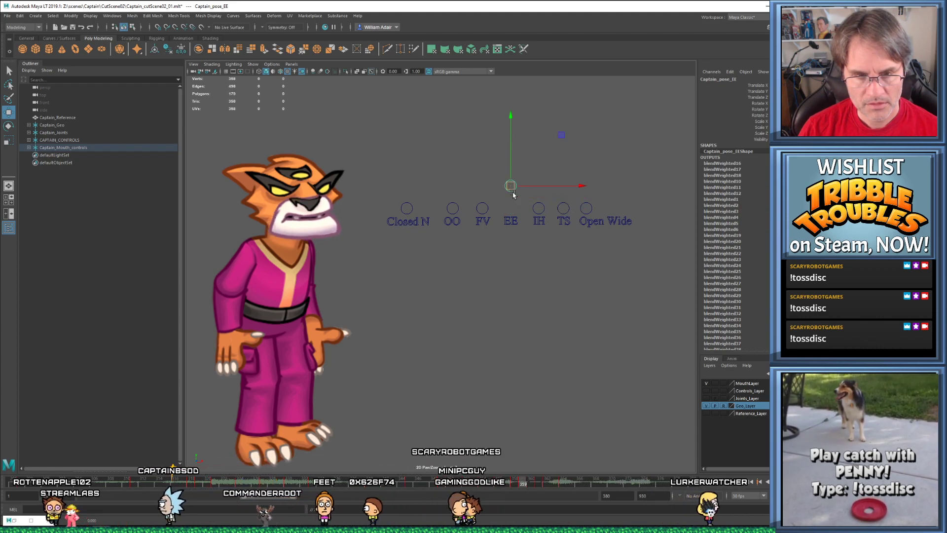
pyautogui.hotkey('alt', ',')
pyautogui.hotkey('alt', ',')
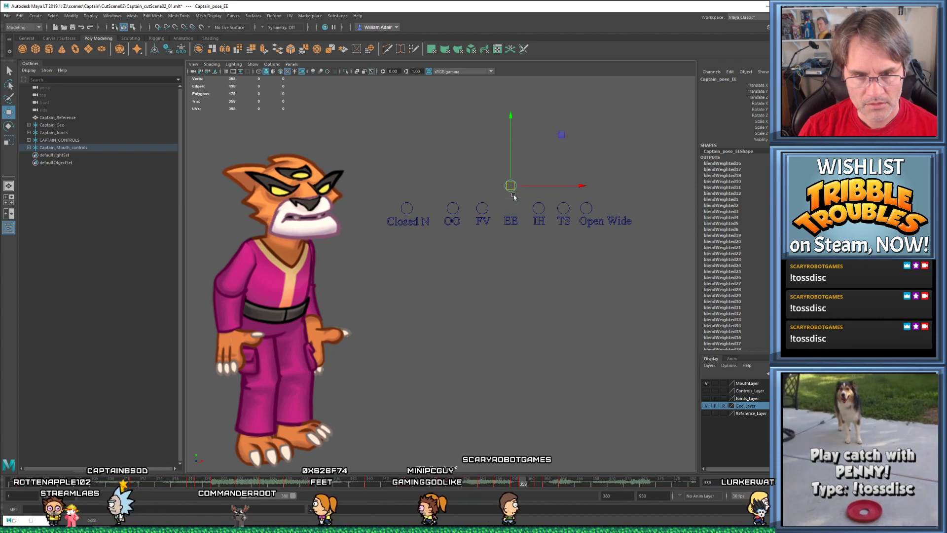
pyautogui.hotkey('alt', '.')
pyautogui.hotkey('alt', '.')
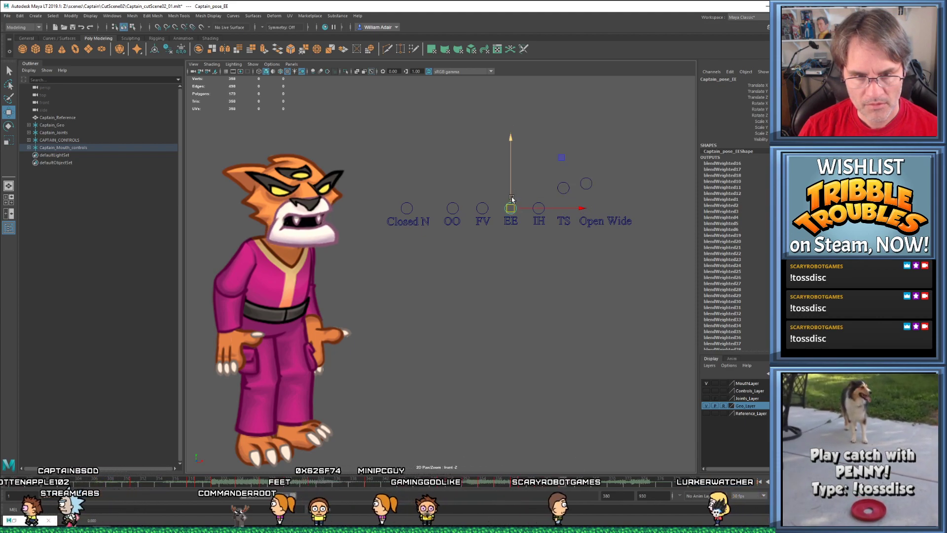
# Play back the lip sync to review the adjusted EE mouth shapes
pyautogui.hotkey('alt', 'v')
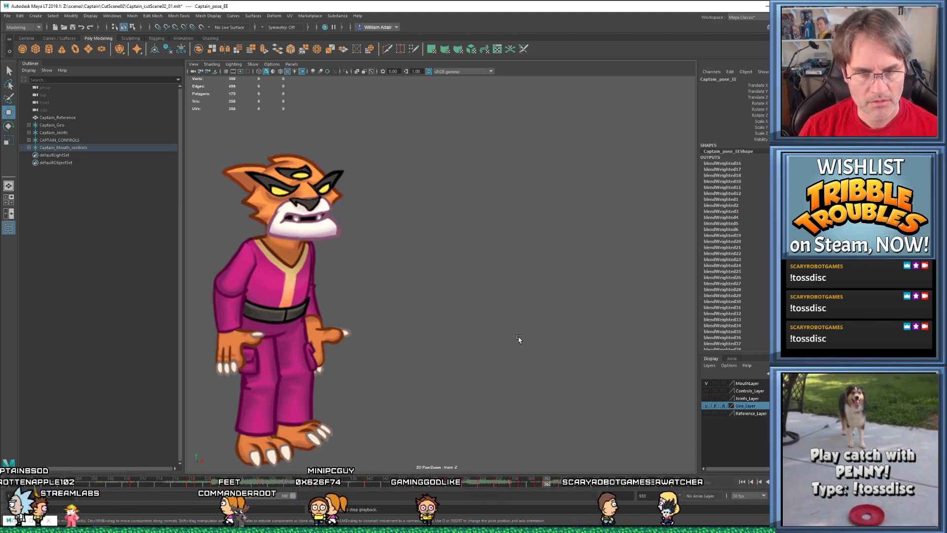
pyautogui.press('Escape')
pyautogui.hotkey('alt', 'v')
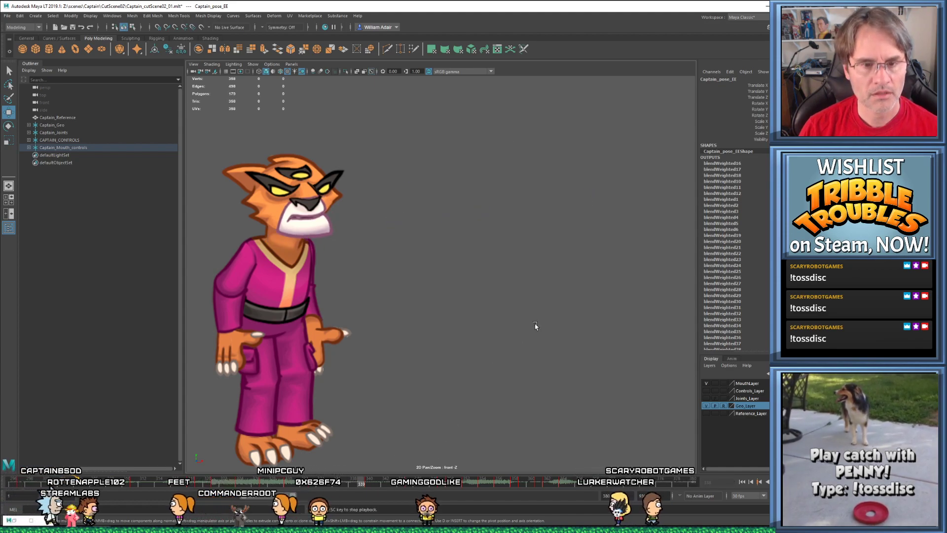
pyautogui.press('Escape')
# Try a lower EE control at frame 359, undo it, and compare the pose with the preceding keys
pyautogui.moveTo(366, 484); pyautogui.dragTo(523, 490)
pyautogui.moveTo(511, 186); pyautogui.dragTo(511, 191)
pyautogui.hotkey('ctrl', 'z')
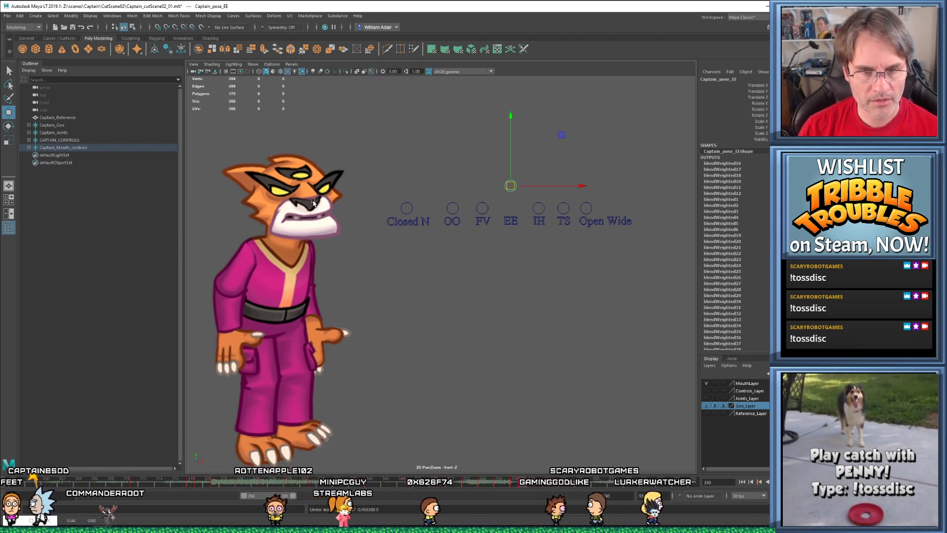
pyautogui.hotkey('alt', ',')
pyautogui.hotkey('alt', ',')
pyautogui.hotkey('alt', ',')
pyautogui.hotkey('alt', '.')
pyautogui.hotkey('alt', '.')
pyautogui.hotkey('alt', '.')
# Lower the EE control slightly at frames 358 and 359 and compare the two poses
pyautogui.moveTo(510, 186); pyautogui.dragTo(510, 193)
pyautogui.hotkey('alt', ',')
pyautogui.hotkey('alt', ',')
pyautogui.hotkey('alt', '.')
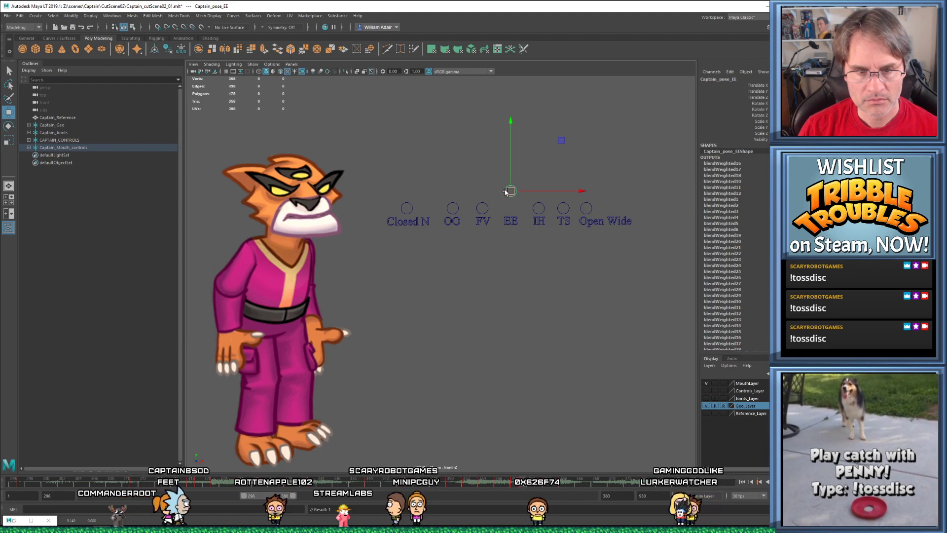
pyautogui.hotkey('alt', ',')
pyautogui.hotkey('alt', '.')
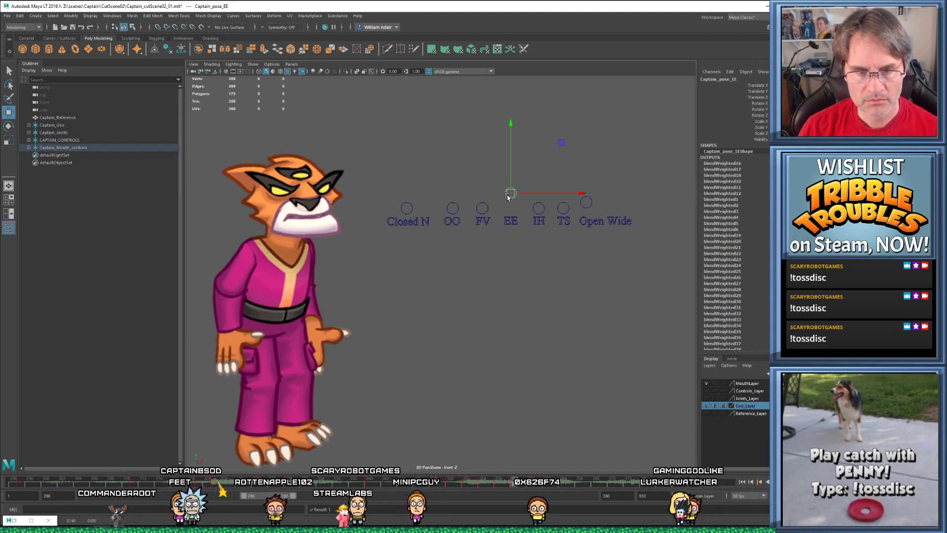
# Examine the Open Wide control's values on the keys up to frame 359
pyautogui.click(586, 203)
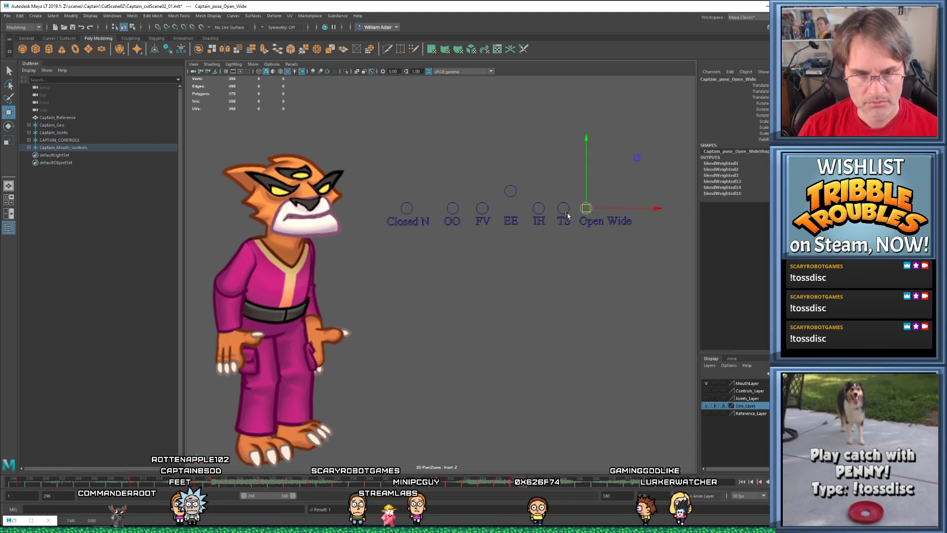
pyautogui.hotkey('alt', ',')
pyautogui.hotkey('alt', ',')
pyautogui.hotkey('alt', '.')
pyautogui.hotkey('alt', '.')
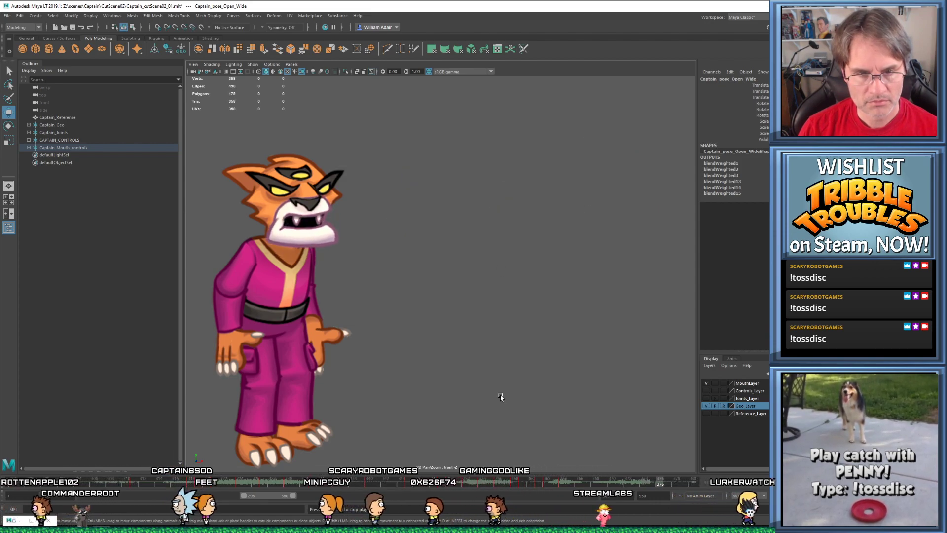
# At frame 361, lower the EE control to its baseline and key it
pyautogui.moveTo(466, 481); pyautogui.dragTo(546, 487)
pyautogui.press(',')
pyautogui.press('.')
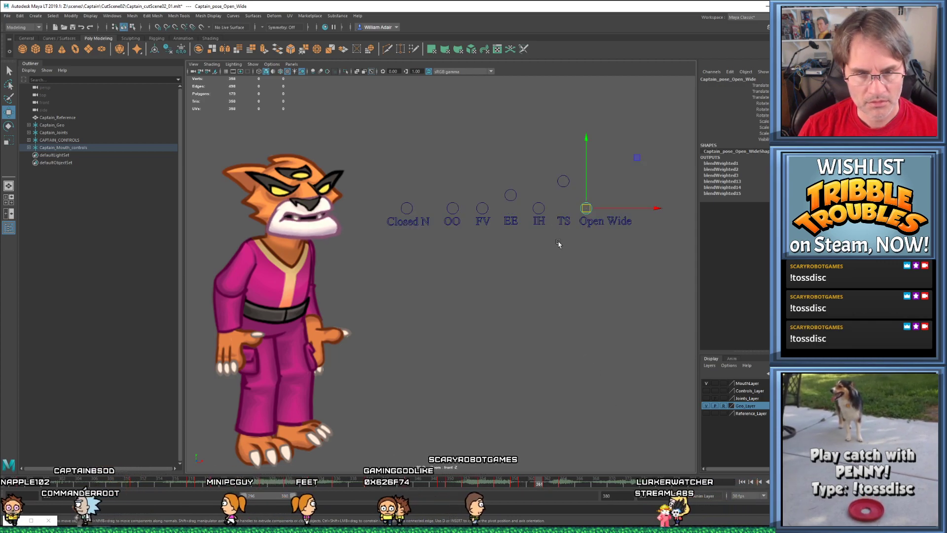
pyautogui.press(',')
pyautogui.press('.')
pyautogui.moveTo(507, 177); pyautogui.dragTo(516, 201)
pyautogui.moveTo(516, 200); pyautogui.dragTo(517, 232, button='middle')
pyautogui.press('s')
pyautogui.press(',')
pyautogui.press(',')
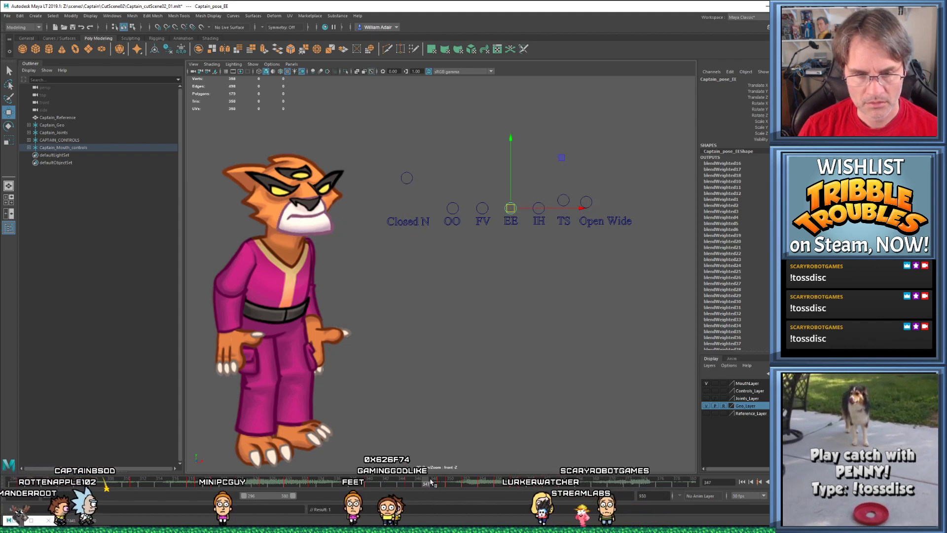
# Play back the section repeatedly to review the lip sync with the revised frame 361 pose
pyautogui.hotkey('alt', 'v')
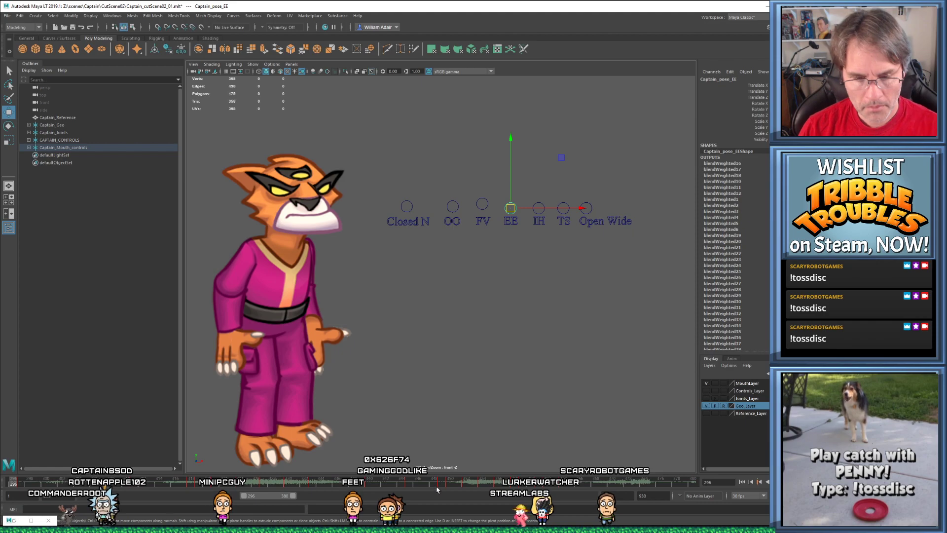
pyautogui.hotkey('alt', 'v')
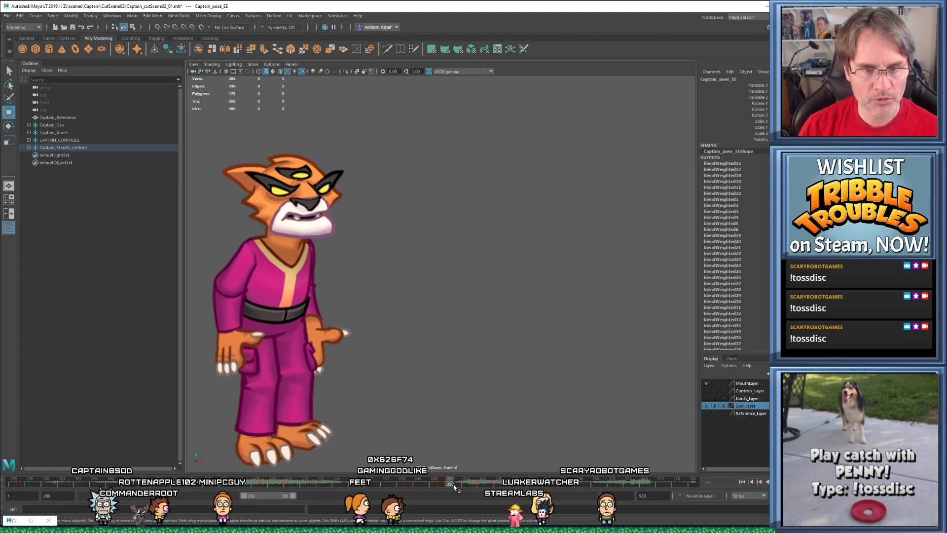
pyautogui.hotkey('alt', 'v')
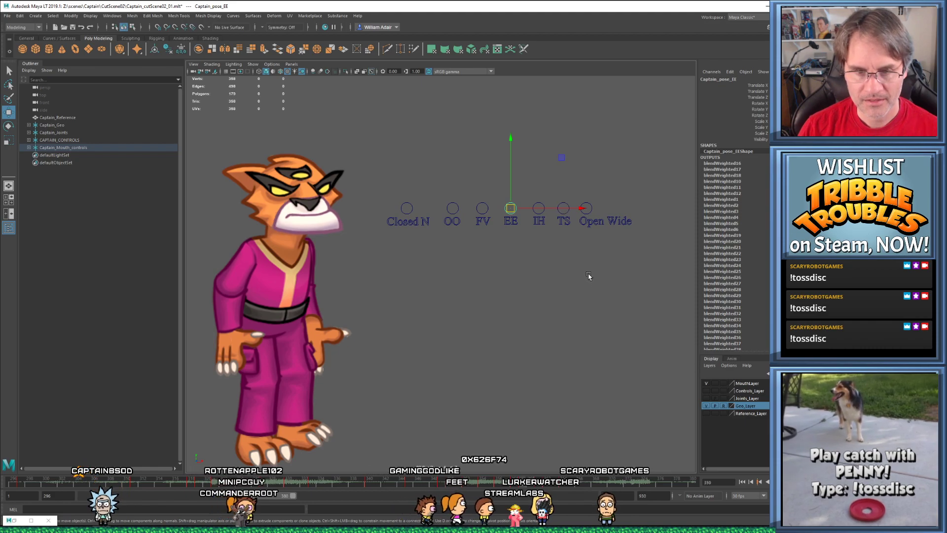
# Raise the Open Wide control slightly on the current frame and compare the pose with the neighbouring keys
pyautogui.click(586, 207)
pyautogui.moveTo(590, 205); pyautogui.dragTo(593, 196)
pyautogui.hotkey('alt', ',')
pyautogui.hotkey('alt', '.')
pyautogui.hotkey('alt', ',')
# At frame 362, raise the Open Wide control slightly
pyautogui.press('.')
pyautogui.press('.')
pyautogui.moveTo(588, 208); pyautogui.dragTo(587, 195)
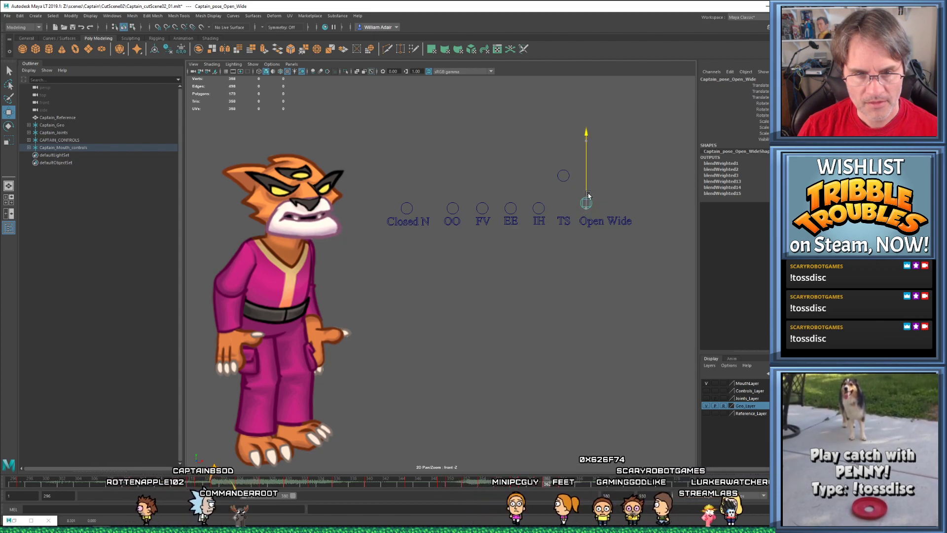
pyautogui.press('.')
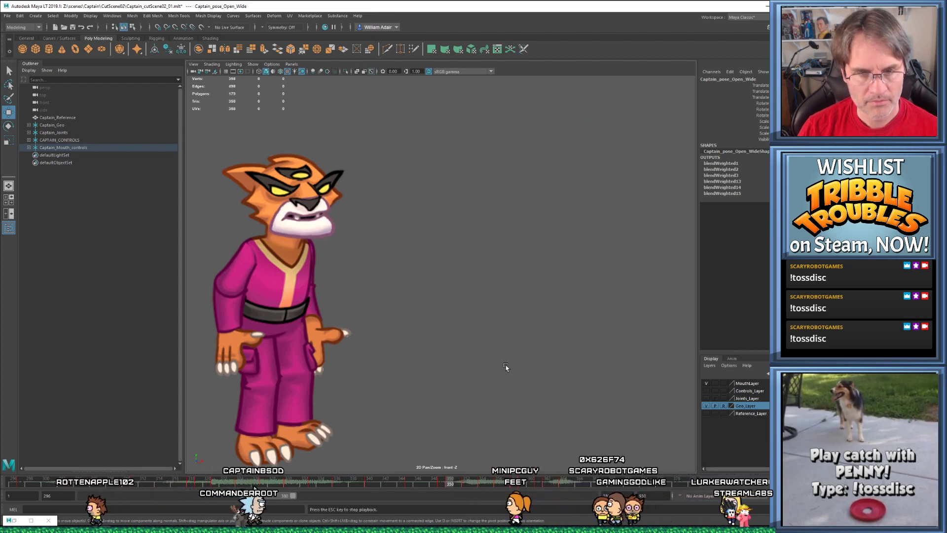
# Play back the section to review the Open Wide changes, and step back through the keys to frame 358
pyautogui.click(457, 483)
pyautogui.hotkey('alt', 'v')
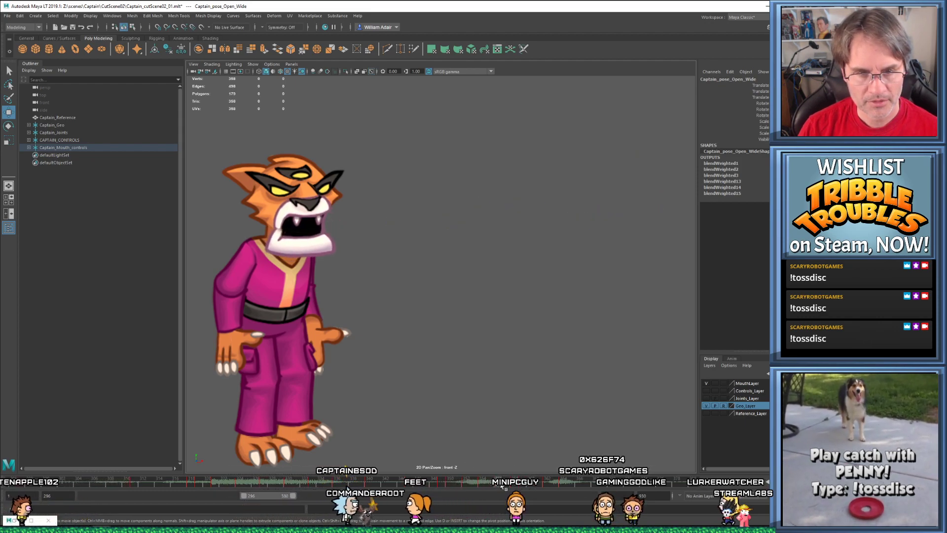
pyautogui.hotkey('alt', 'v')
pyautogui.press(',')
pyautogui.press(',')
pyautogui.press(',')
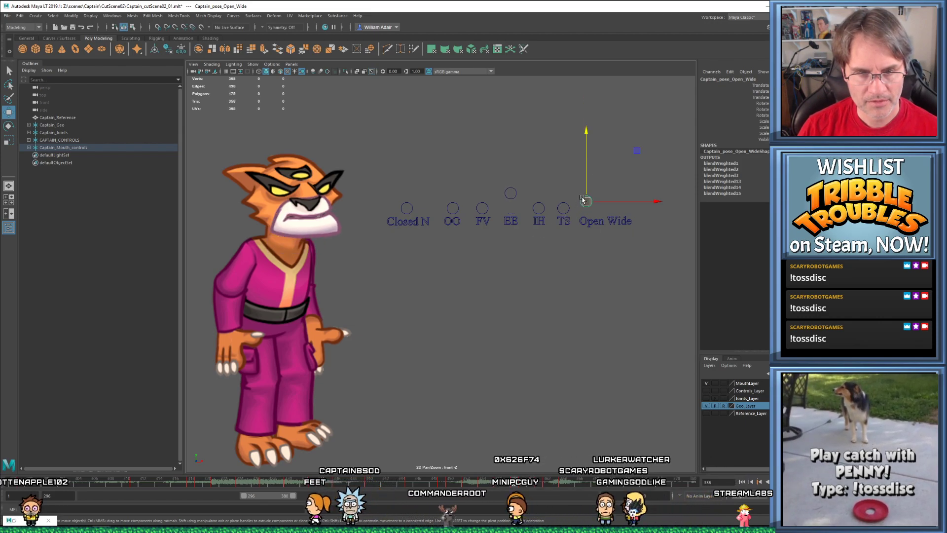
# Adjust the height of the Open Wide control on the keys between frames 358 and 364
pyautogui.moveTo(585, 198); pyautogui.dragTo(587, 195)
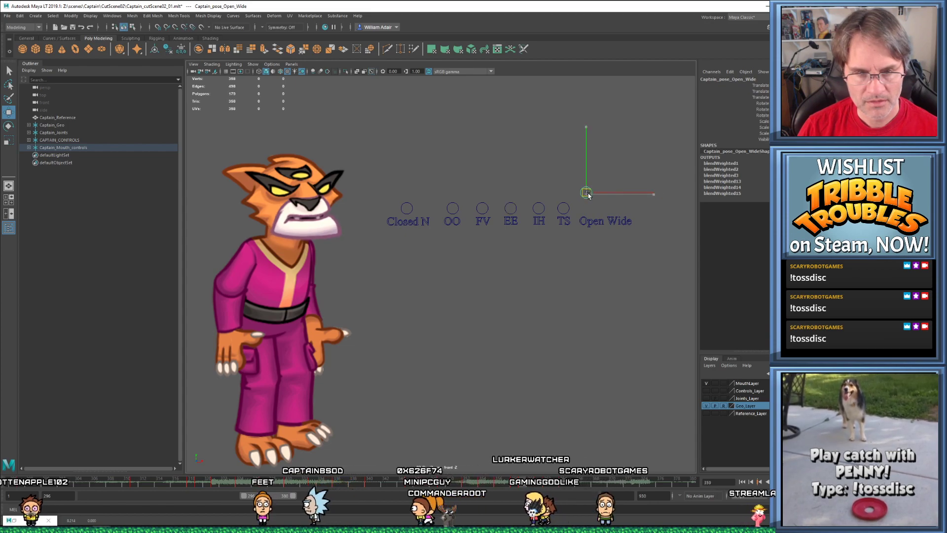
pyautogui.moveTo(587, 197); pyautogui.dragTo(588, 202)
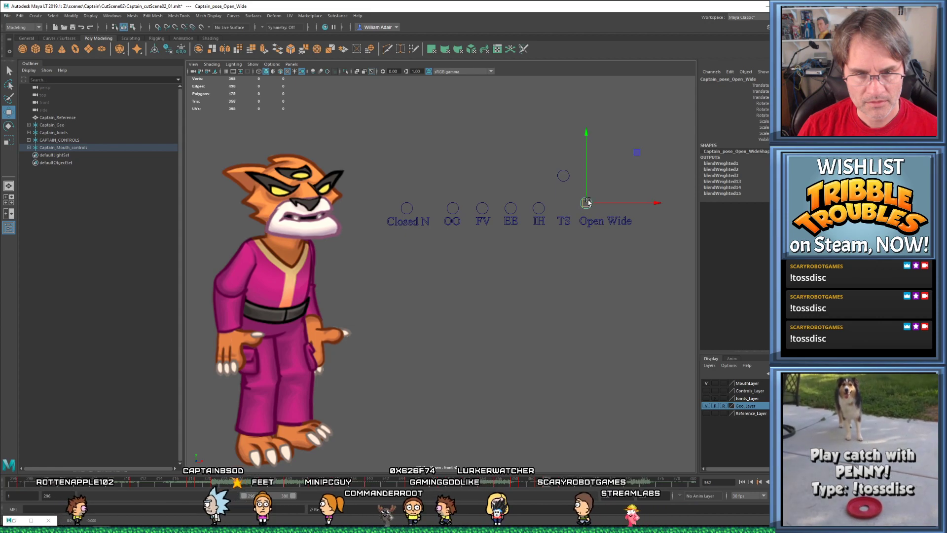
pyautogui.moveTo(588, 202); pyautogui.dragTo(588, 181)
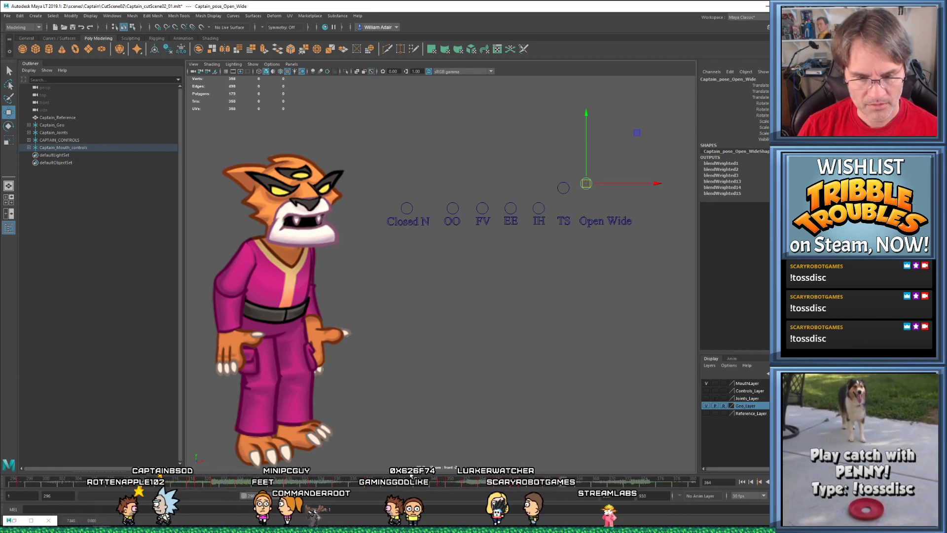
# Play back the section several times to review the lip sync with the adjusted Open Wide poses
pyautogui.hotkey('alt', 'v')
pyautogui.hotkey('alt', 'v')
pyautogui.hotkey('alt', 'v')
pyautogui.click(523, 488)
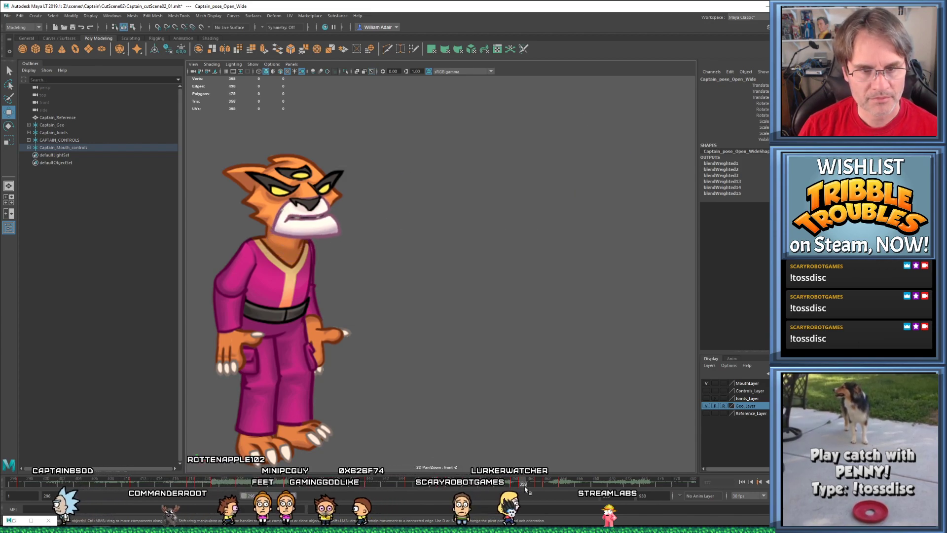
# At frame 359, raise the EE control slightly and fine-tune the Open Wide control, checking against the frame 361 key and in playback
pyautogui.moveTo(534, 490); pyautogui.dragTo(520, 479)
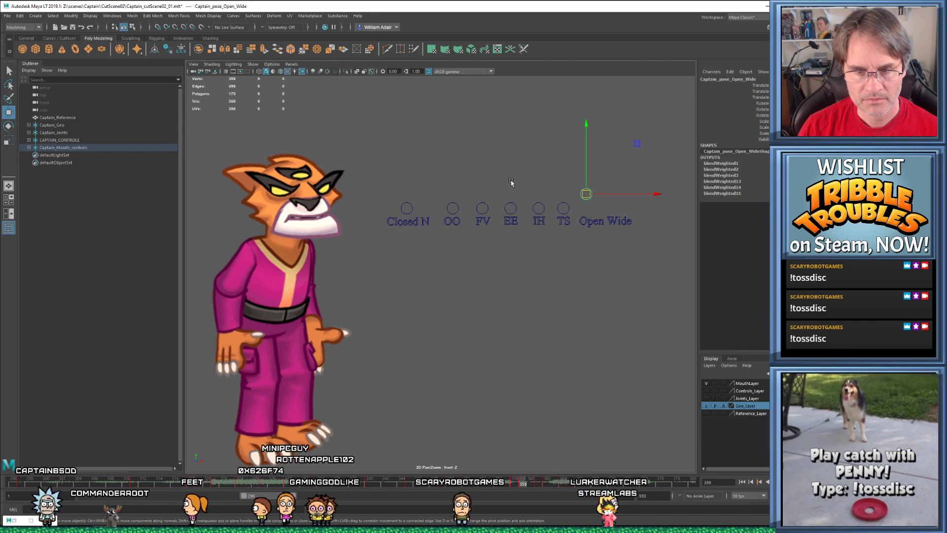
pyautogui.moveTo(512, 208); pyautogui.dragTo(512, 208)
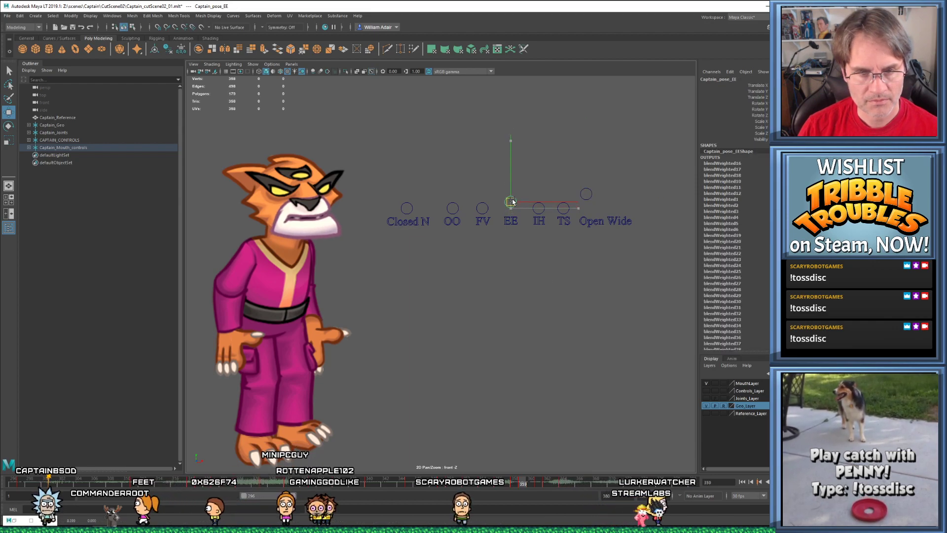
pyautogui.press('.')
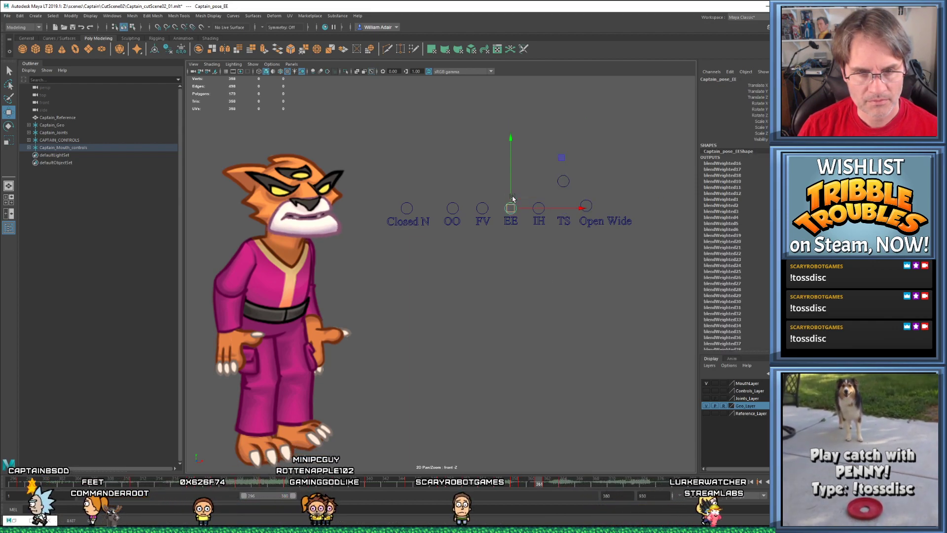
pyautogui.press(',')
pyautogui.click(587, 189)
pyautogui.moveTo(586, 195); pyautogui.dragTo(588, 197)
pyautogui.press(',')
pyautogui.press('.')
pyautogui.press('.')
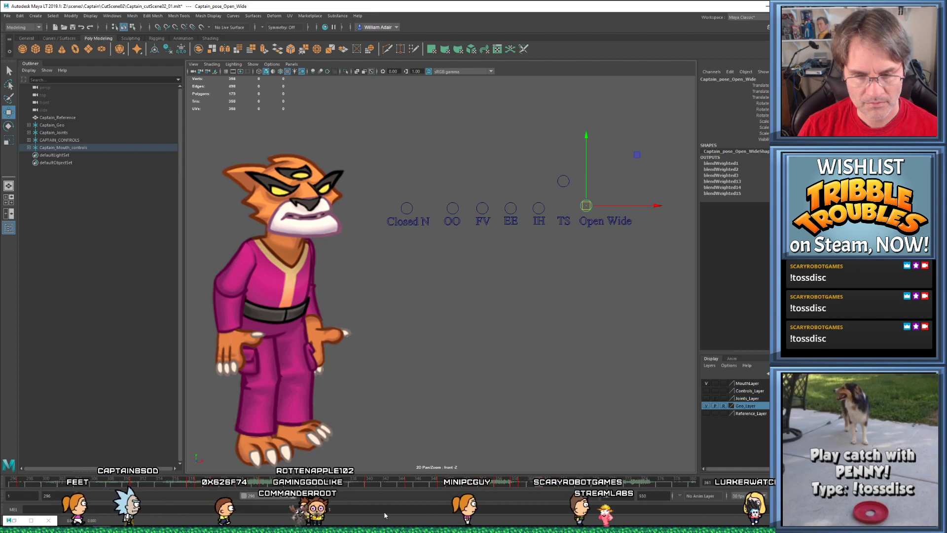
pyautogui.hotkey('alt', 'v')
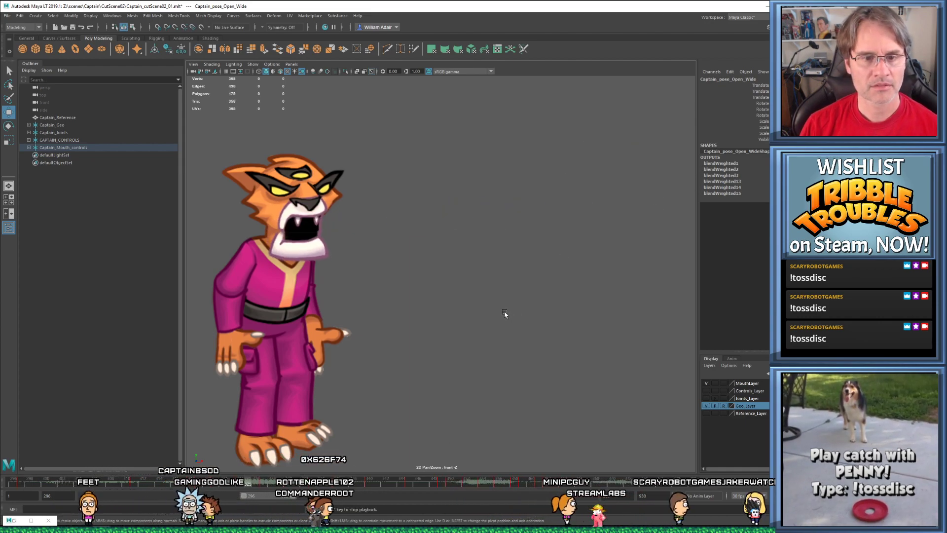
pyautogui.hotkey('alt', 'v')
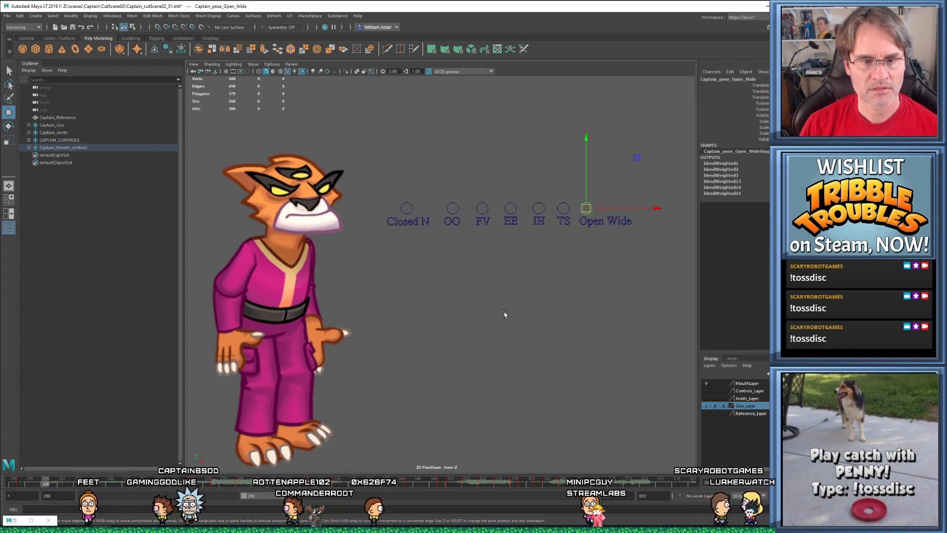
# Return to the raised EE pose at frame 358, set a key on the TS control and compare with the following keys
pyautogui.moveTo(484, 481); pyautogui.dragTo(532, 489)
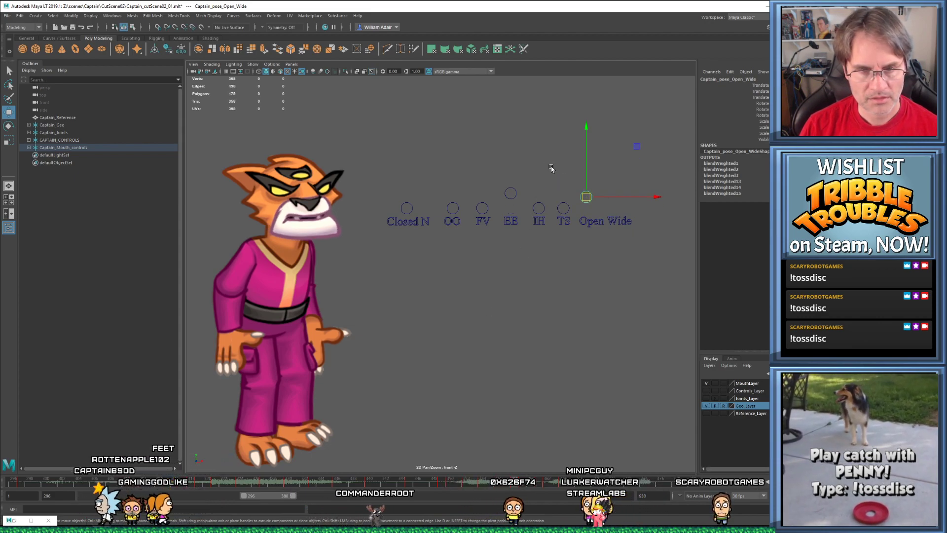
pyautogui.moveTo(561, 195)
pyautogui.mouseDown()
pyautogui.moveTo(567, 211)
pyautogui.moveTo(567, 193)
pyautogui.mouseUp()
pyautogui.press('s')
pyautogui.hotkey('alt', '.')
pyautogui.hotkey('alt', '.')
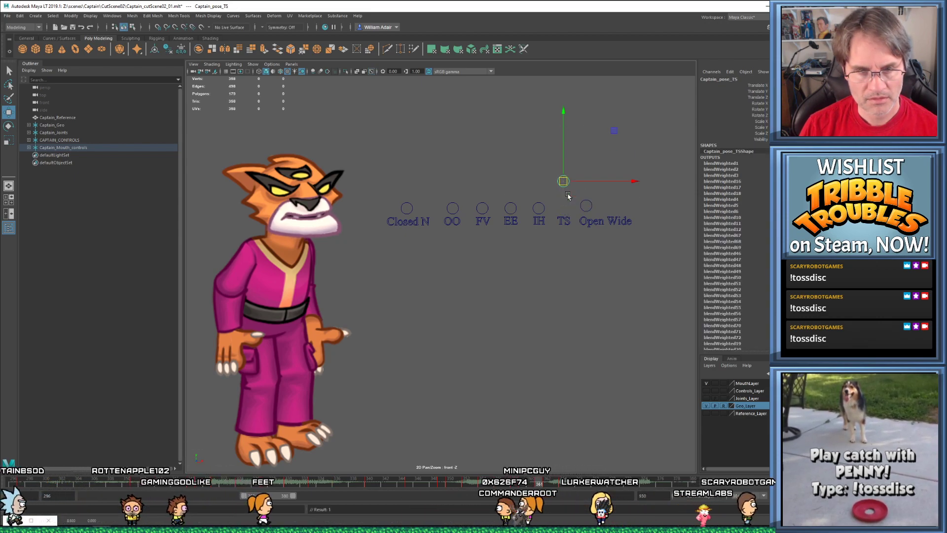
pyautogui.hotkey('alt', '.')
# Play back the section from the start repeatedly to judge the revised mouth shapes
pyautogui.click(431, 484)
pyautogui.hotkey('alt', 'v')
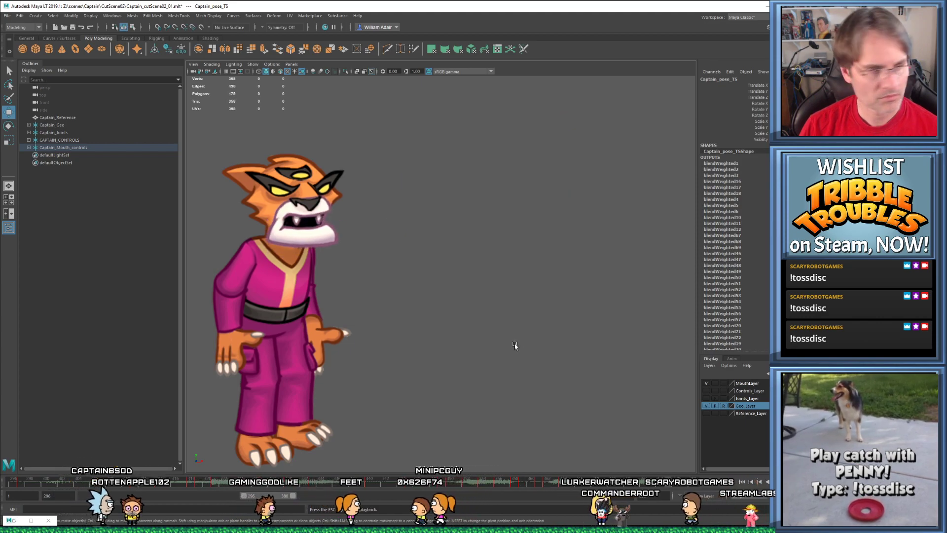
pyautogui.press('Escape')
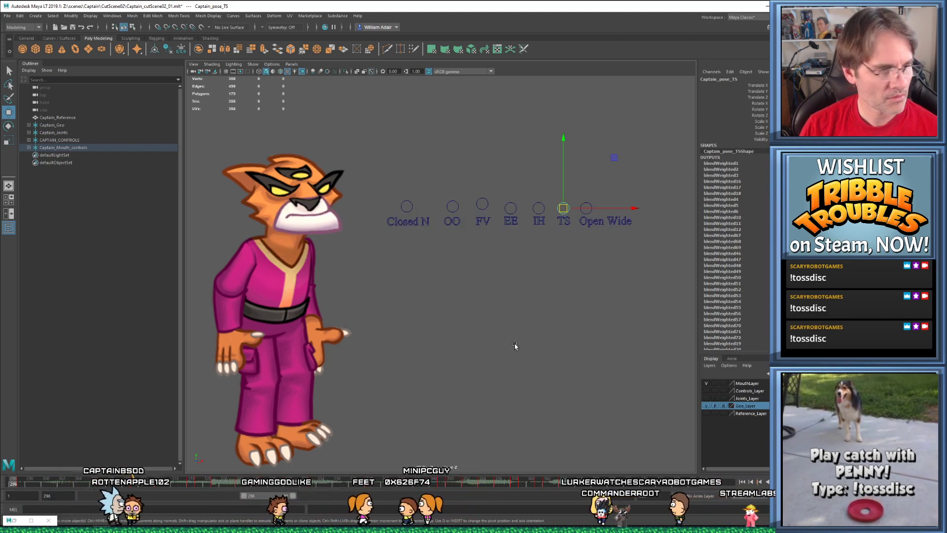
pyautogui.hotkey('alt', 'v')
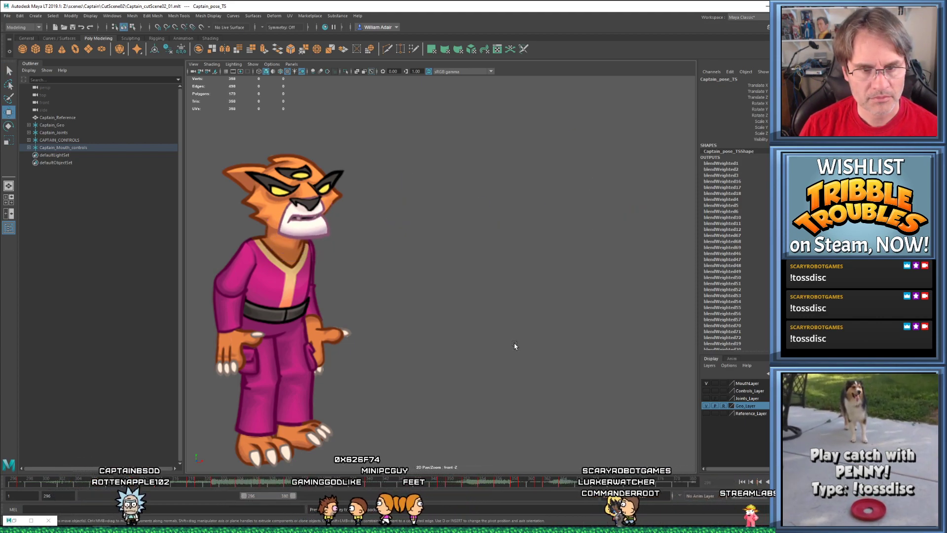
pyautogui.press('Escape')
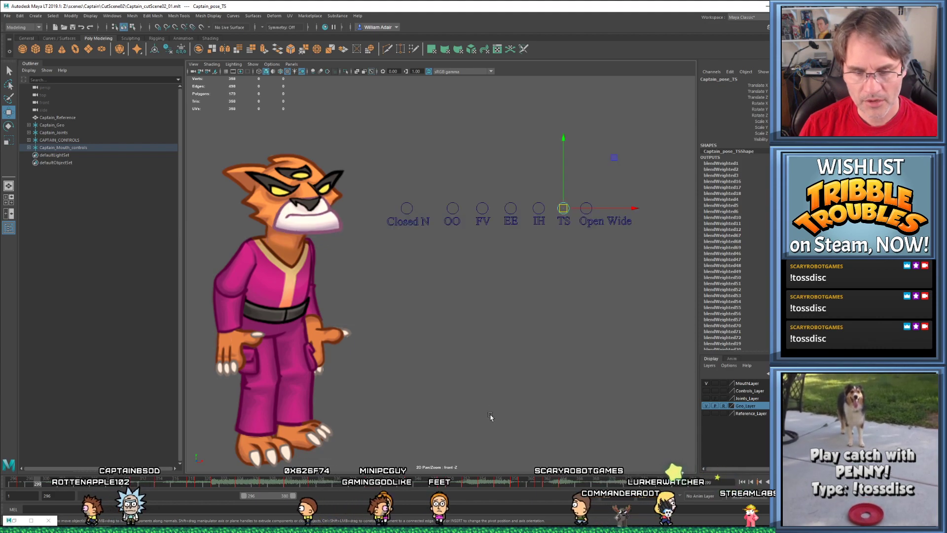
pyautogui.hotkey('alt', 'v')
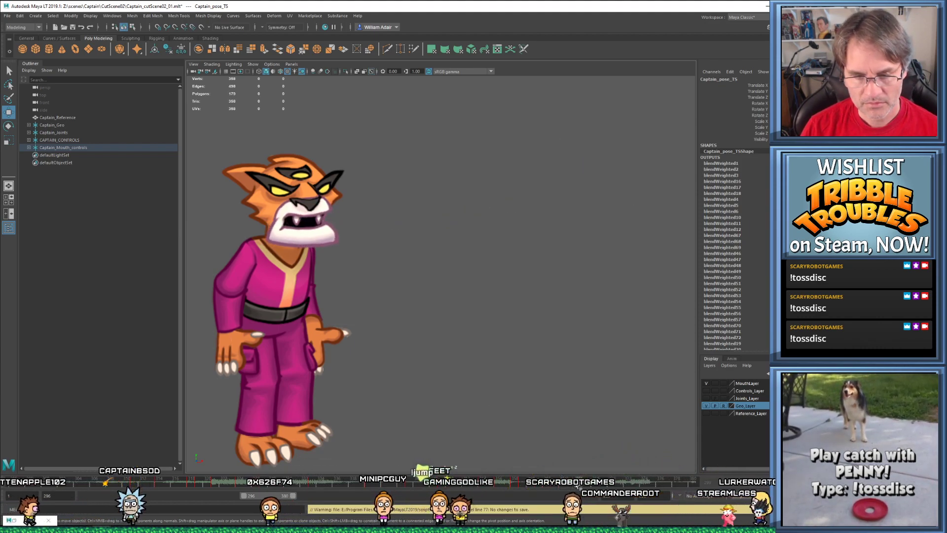
pyautogui.press('Escape')
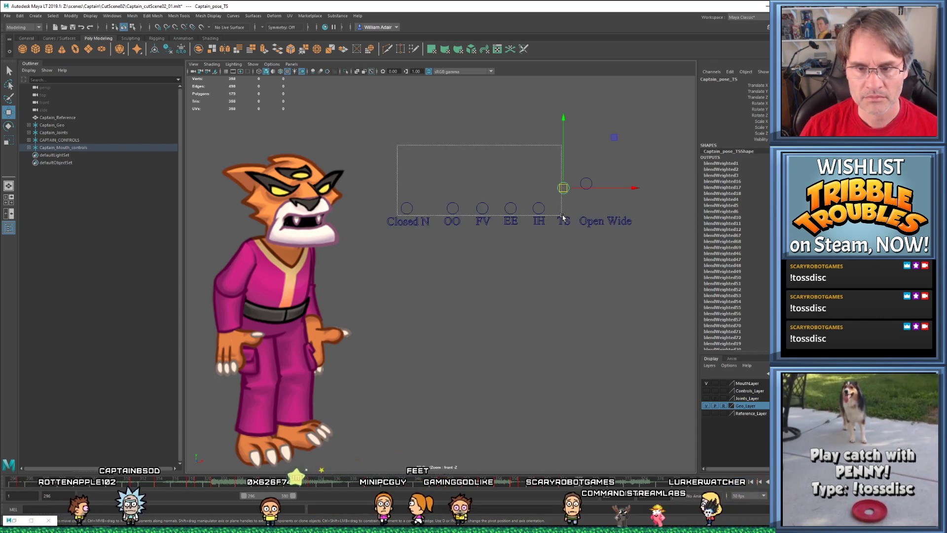
# Select and key all seven mouth controls on the open-mouth pose at frame 364, and check the surrounding frames
pyautogui.moveTo(595, 212); pyautogui.dragTo(595, 212)
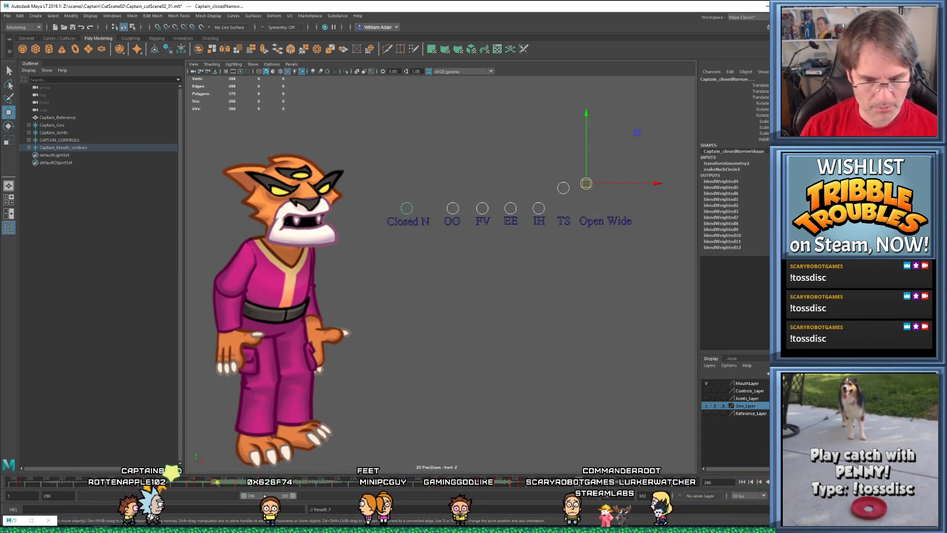
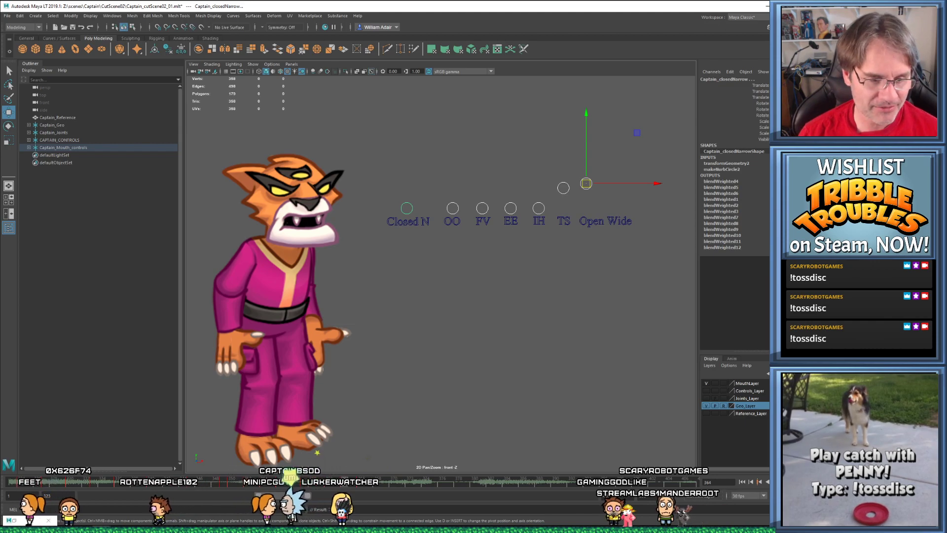
pyautogui.hotkey('alt', ',')
pyautogui.hotkey('alt', ',')
pyautogui.press('.')
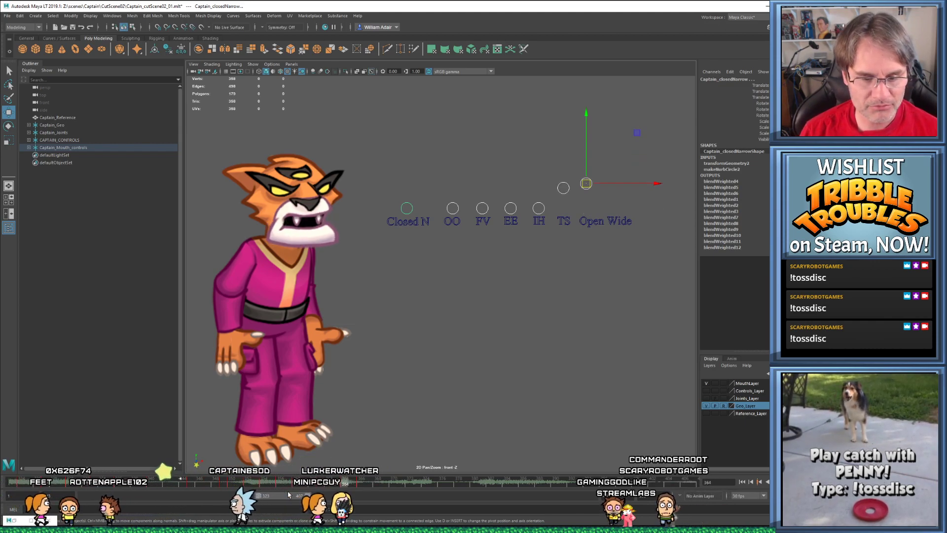
pyautogui.press(',')
pyautogui.press('.')
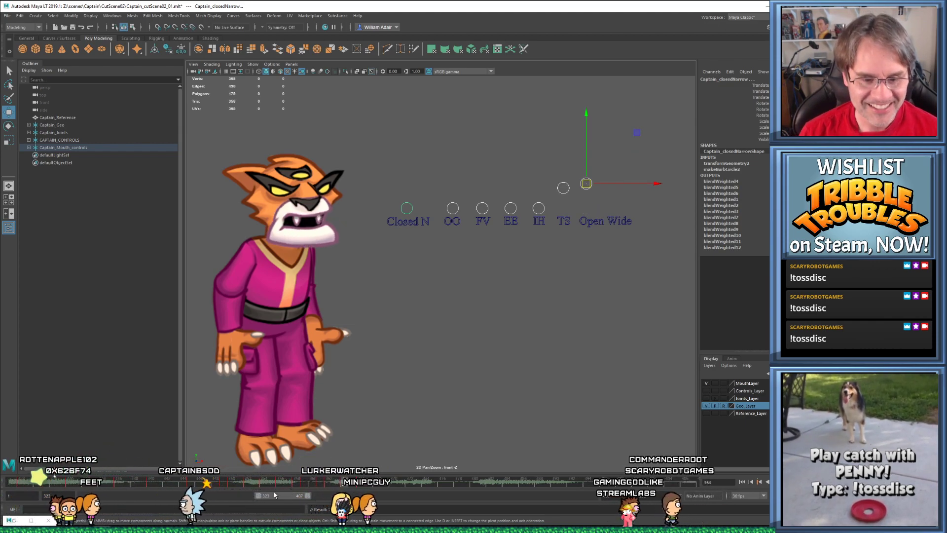
pyautogui.moveTo(316, 485); pyautogui.dragTo(348, 485)
pyautogui.press(',')
pyautogui.press('.')
pyautogui.press(',')
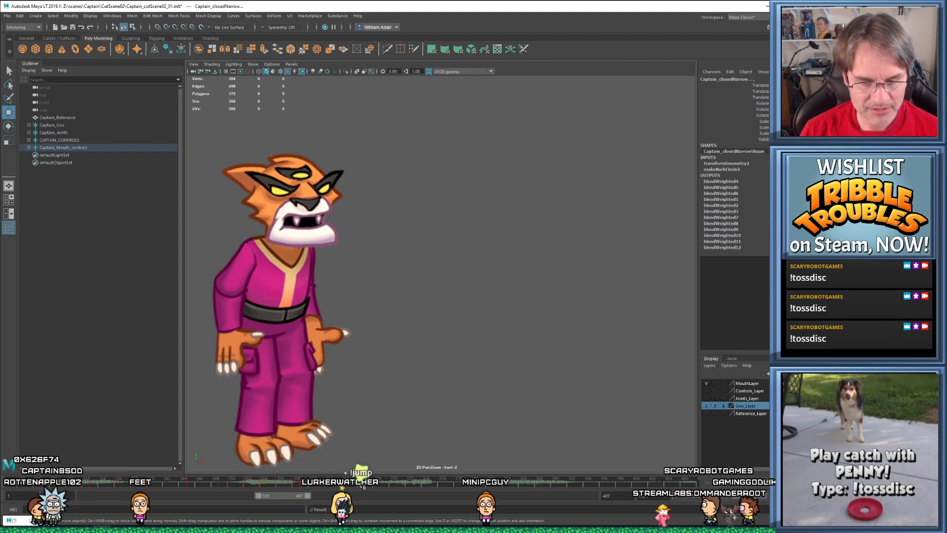
# At frame 366, select all seven mouth controls, return them to their rest positions for a closed mouth and key them
pyautogui.moveTo(434, 486); pyautogui.dragTo(425, 486)
pyautogui.moveTo(360, 486)
pyautogui.mouseDown()
pyautogui.moveTo(327, 487)
pyautogui.moveTo(344, 486)
pyautogui.mouseUp()
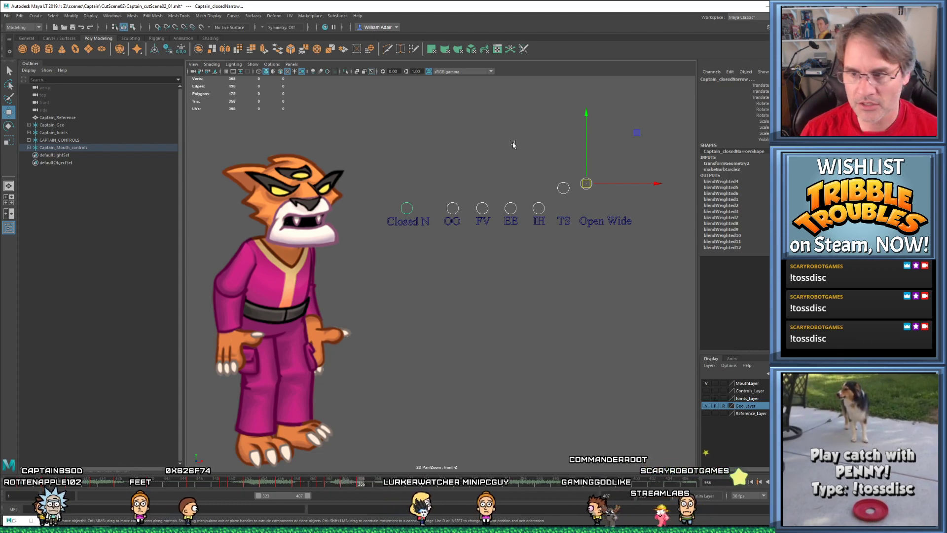
pyautogui.moveTo(393, 132); pyautogui.dragTo(608, 211)
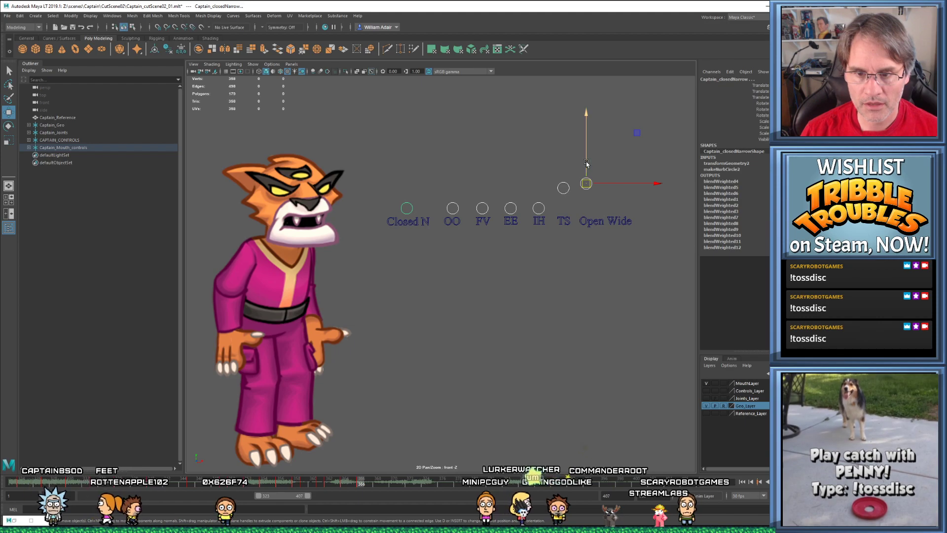
pyautogui.press('.')
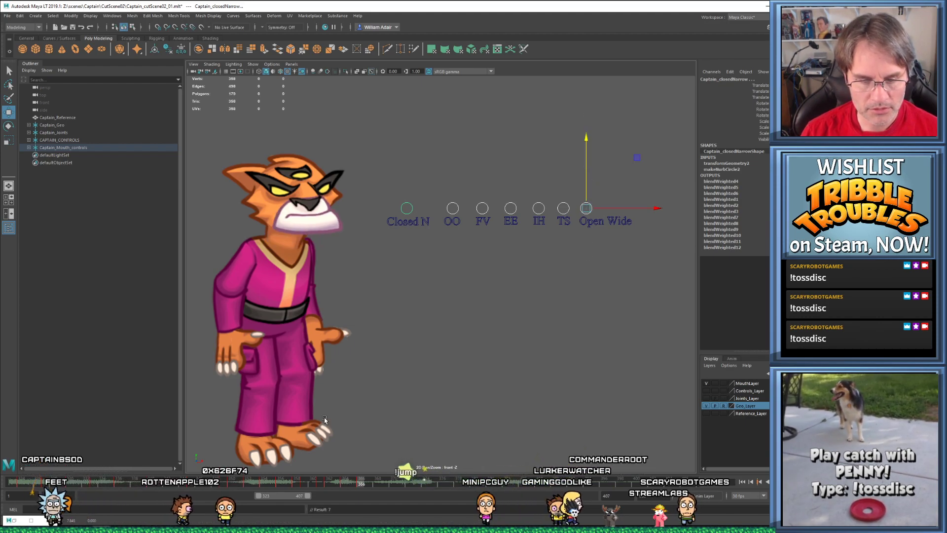
pyautogui.moveTo(353, 486); pyautogui.dragTo(364, 486)
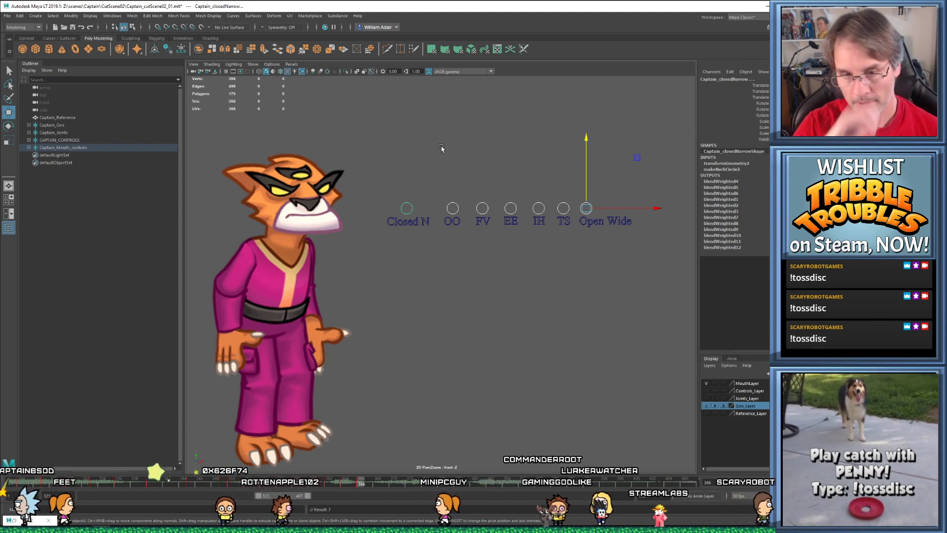
pyautogui.press(',')
pyautogui.press('.')
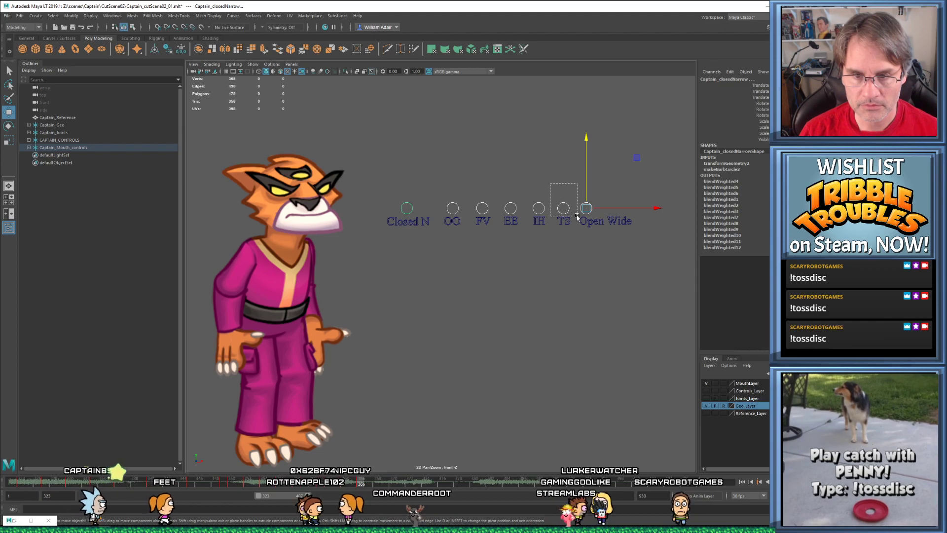
# Raise the TS control well above its rest position at frame 366, and raise it slightly further at frame 367
pyautogui.click(563, 208)
pyautogui.moveTo(563, 208); pyautogui.dragTo(568, 169)
pyautogui.press('.')
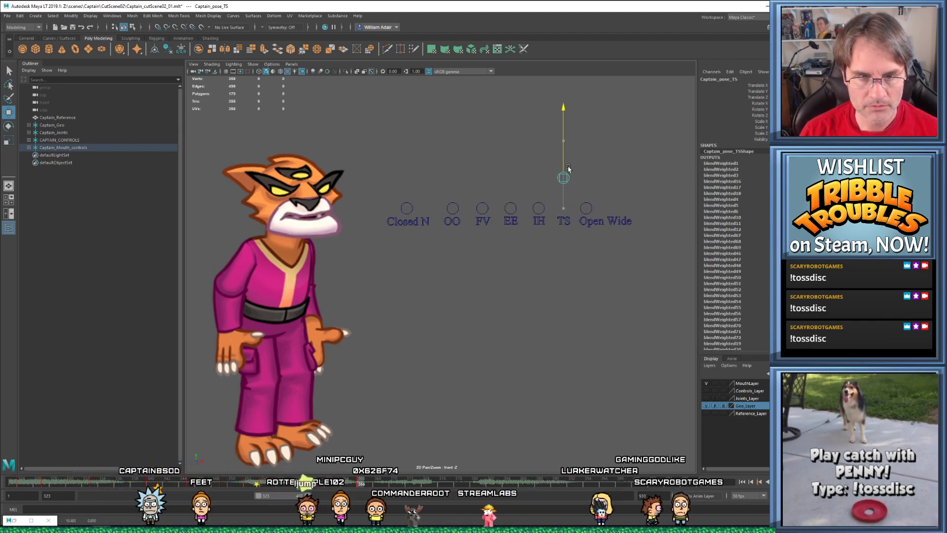
pyautogui.press(',')
pyautogui.press('.')
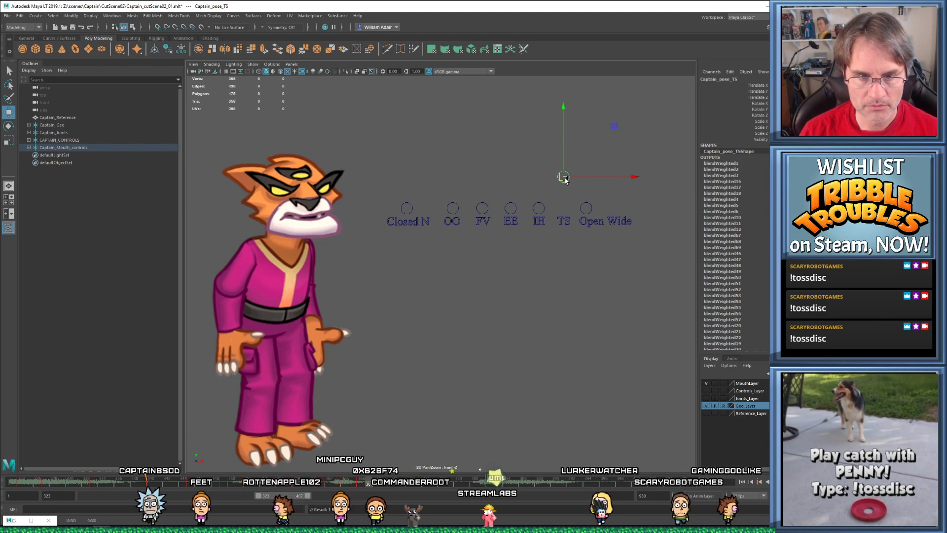
pyautogui.moveTo(566, 181); pyautogui.dragTo(566, 176)
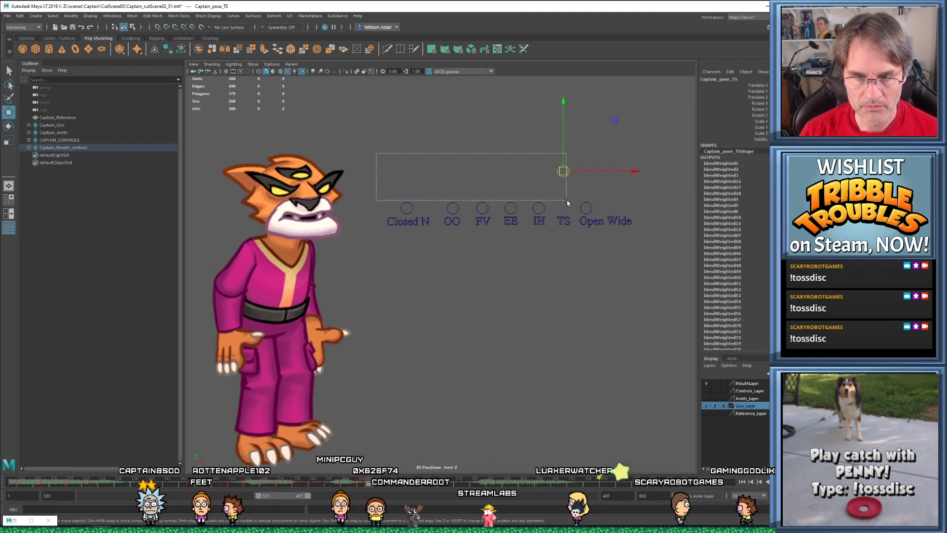
# Key all seven mouth controls at frame 369 with the raised TS pose and delete their key at frame 367
pyautogui.moveTo(606, 209); pyautogui.dragTo(607, 210)
pyautogui.moveTo(371, 486); pyautogui.dragTo(380, 487)
pyautogui.moveTo(452, 495)
pyautogui.mouseDown()
pyautogui.moveTo(483, 495)
pyautogui.moveTo(367, 488)
pyautogui.moveTo(390, 487)
pyautogui.mouseUp()
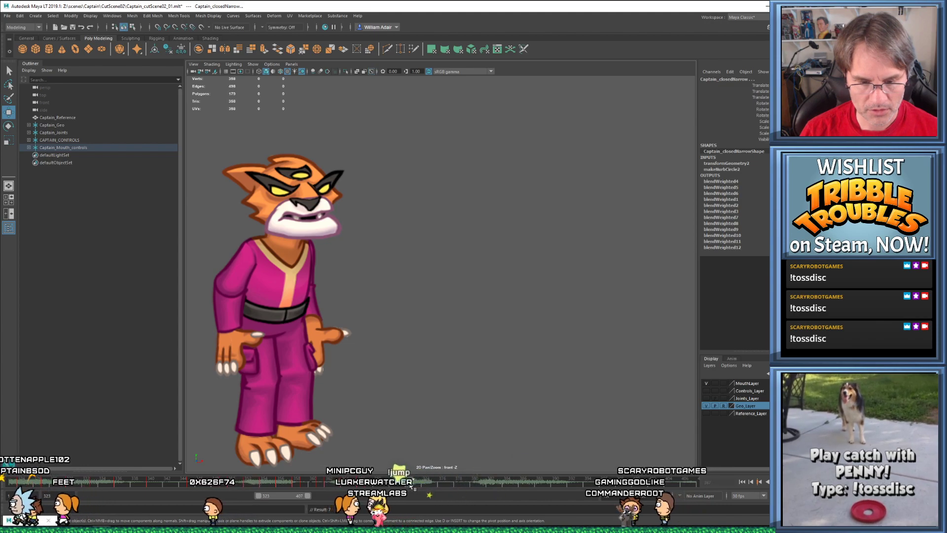
pyautogui.moveTo(388, 486); pyautogui.dragTo(387, 486)
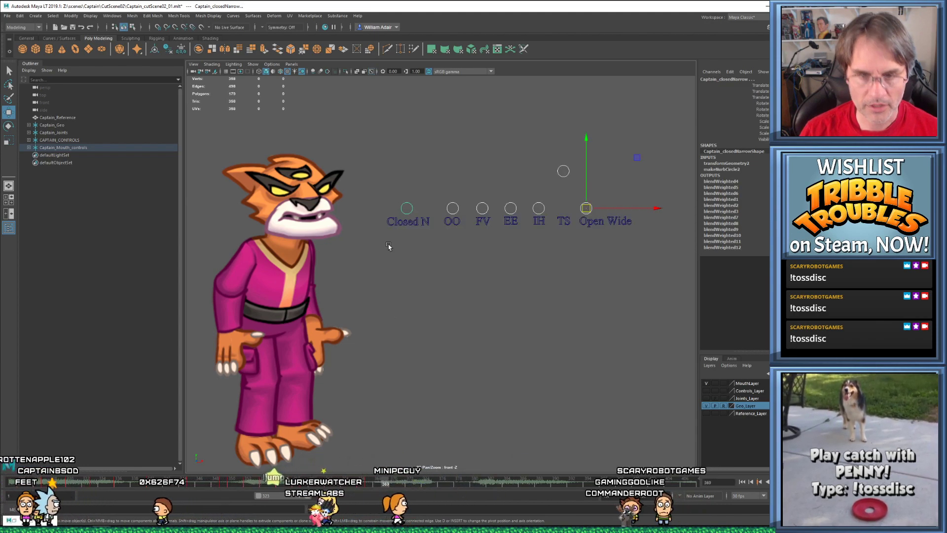
pyautogui.rightClick(367, 486)
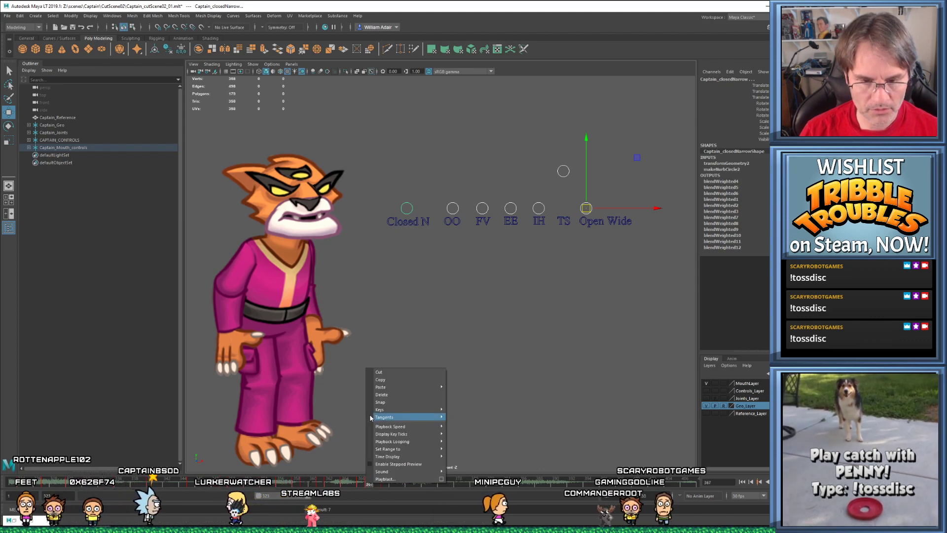
pyautogui.click(368, 401)
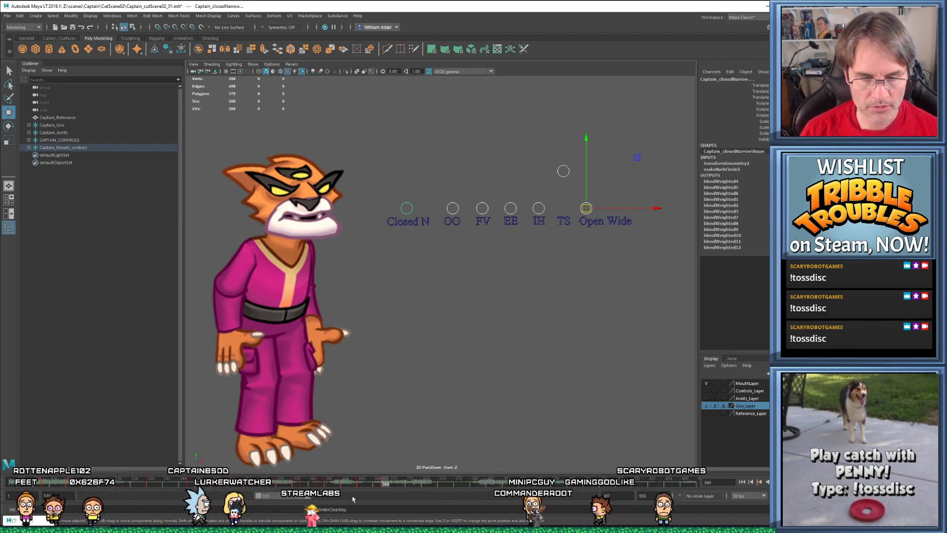
# Play back the recent mouth keys, and at frame 371 raise the Open Wide control partway above its rest position
pyautogui.click(328, 485)
pyautogui.hotkey('alt', 'v')
pyautogui.hotkey('alt', 'v')
pyautogui.click(379, 484)
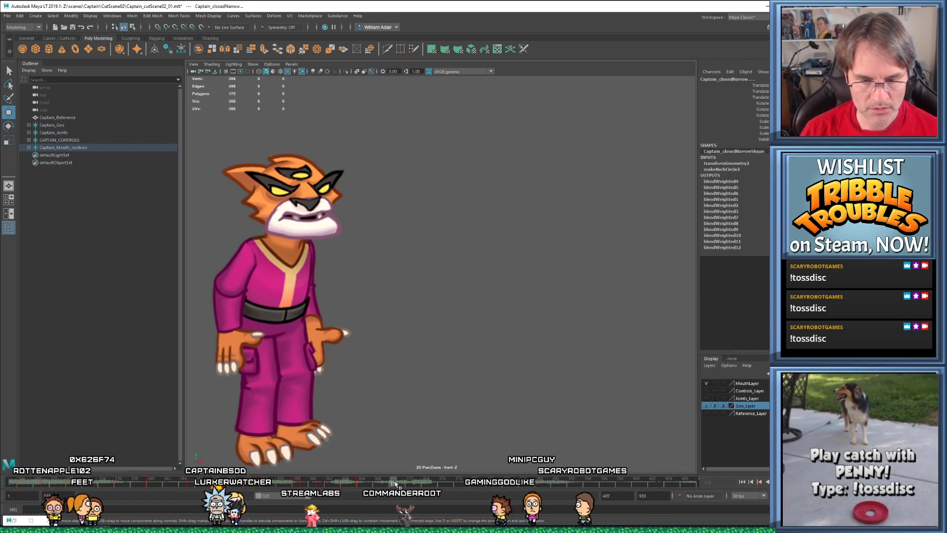
pyautogui.moveTo(402, 484); pyautogui.dragTo(402, 484)
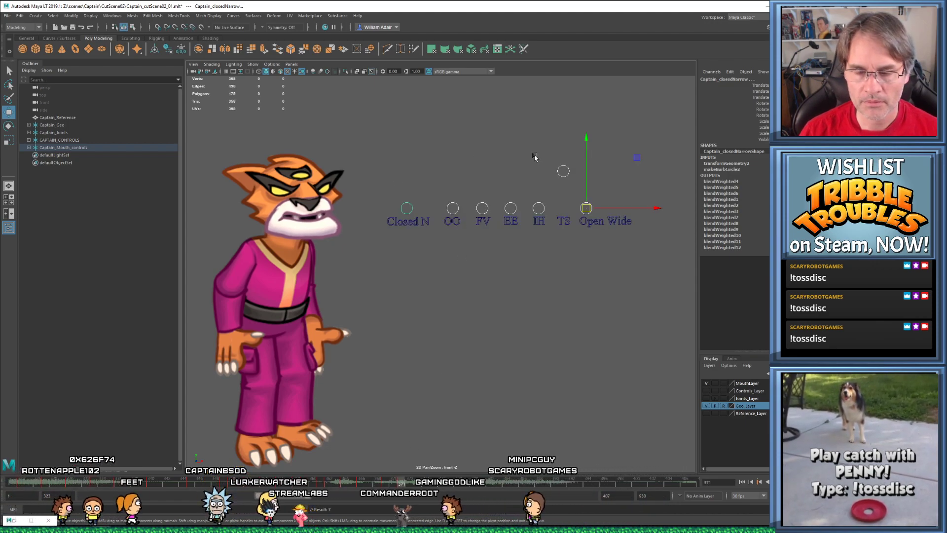
pyautogui.click(570, 171)
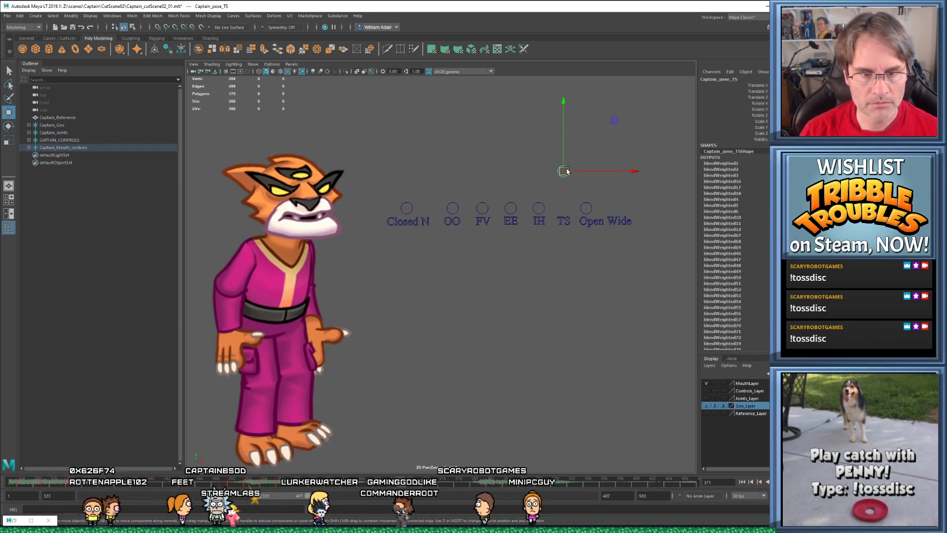
pyautogui.click(585, 207)
pyautogui.moveTo(587, 208); pyautogui.dragTo(566, 181)
# At frame 371, lower the TS control most of the way to rest and raise the IH control well above its rest position
pyautogui.click(564, 171)
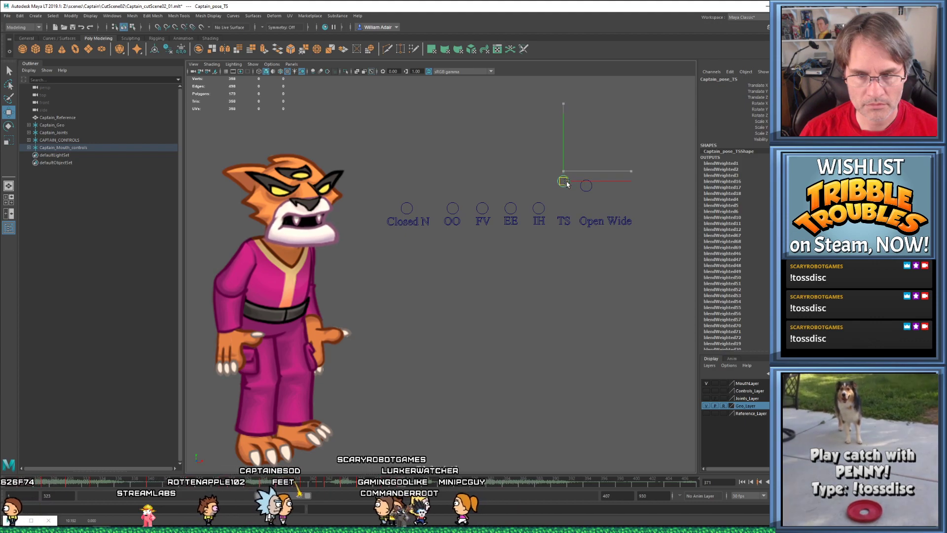
pyautogui.hotkey('ctrl', 'z')
pyautogui.hotkey('alt', ',')
pyautogui.hotkey('alt', ',')
pyautogui.hotkey('alt', '.')
pyautogui.hotkey('alt', '.')
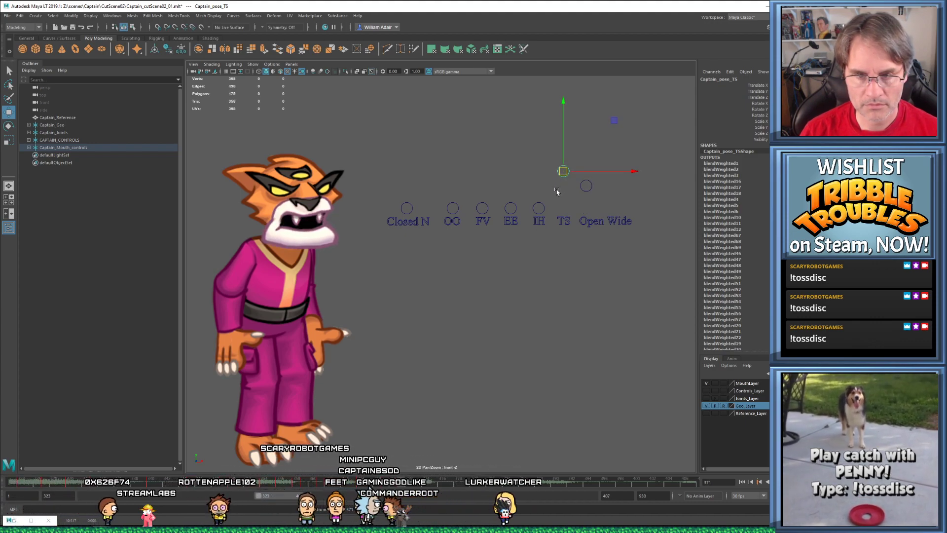
pyautogui.moveTo(564, 174); pyautogui.dragTo(564, 185)
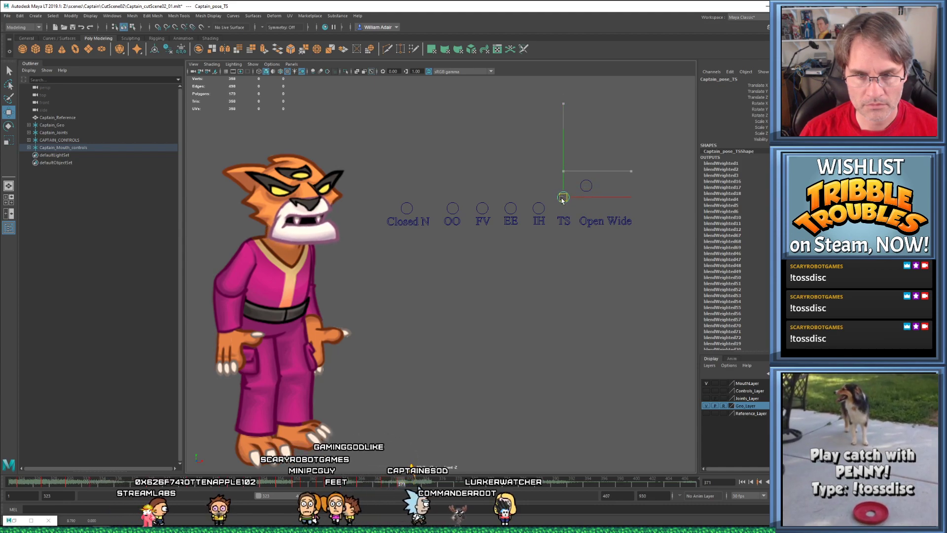
pyautogui.moveTo(539, 210); pyautogui.dragTo(552, 181)
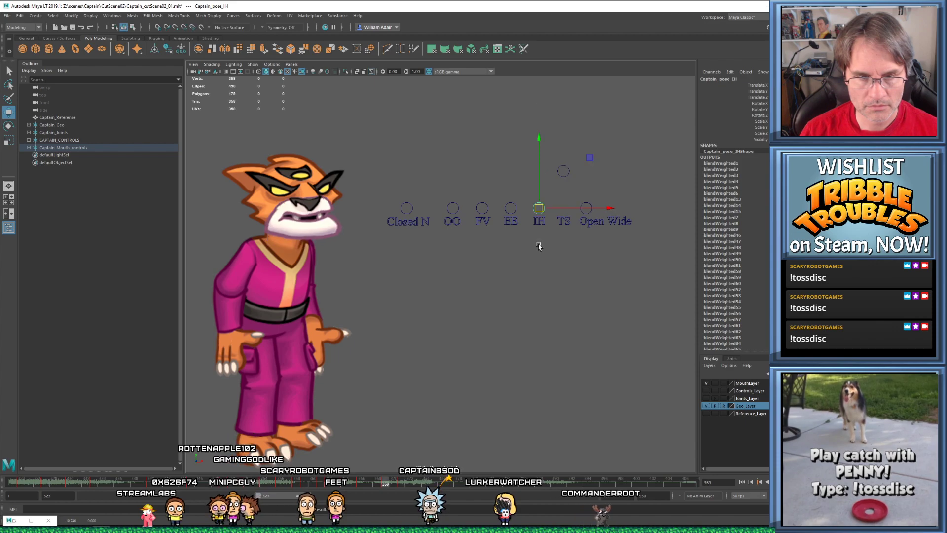
pyautogui.moveTo(345, 481); pyautogui.dragTo(418, 486)
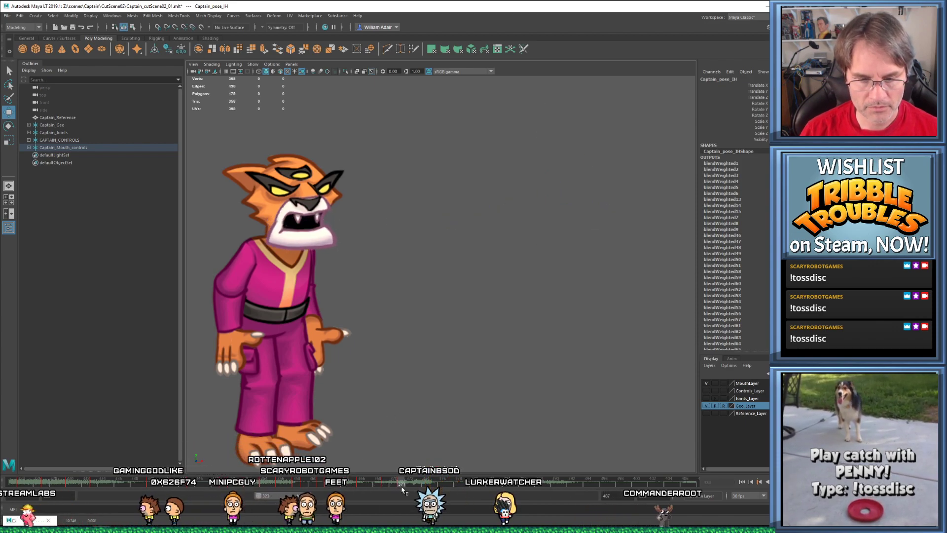
# At frame 373, raise the IH control higher, return TS to its rest position and raise Open Wide slightly
pyautogui.moveTo(386, 131); pyautogui.dragTo(570, 195)
pyautogui.click(567, 196)
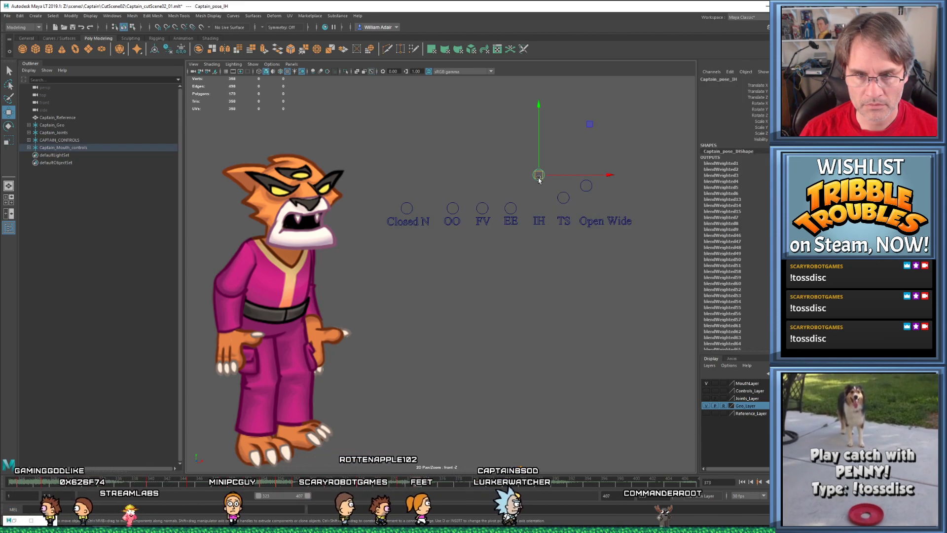
pyautogui.click(538, 175)
pyautogui.moveTo(538, 175); pyautogui.dragTo(538, 161)
pyautogui.click(585, 185)
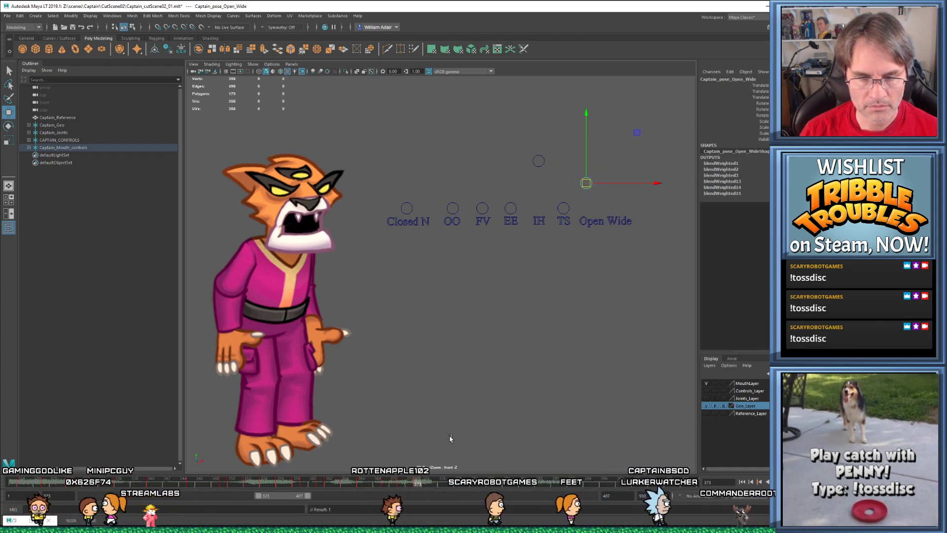
# At frame 375, select all seven mouth controls, return them to their rest positions for a closed mouth and key them
pyautogui.moveTo(378, 484); pyautogui.dragTo(434, 492)
pyautogui.moveTo(385, 121); pyautogui.dragTo(602, 218)
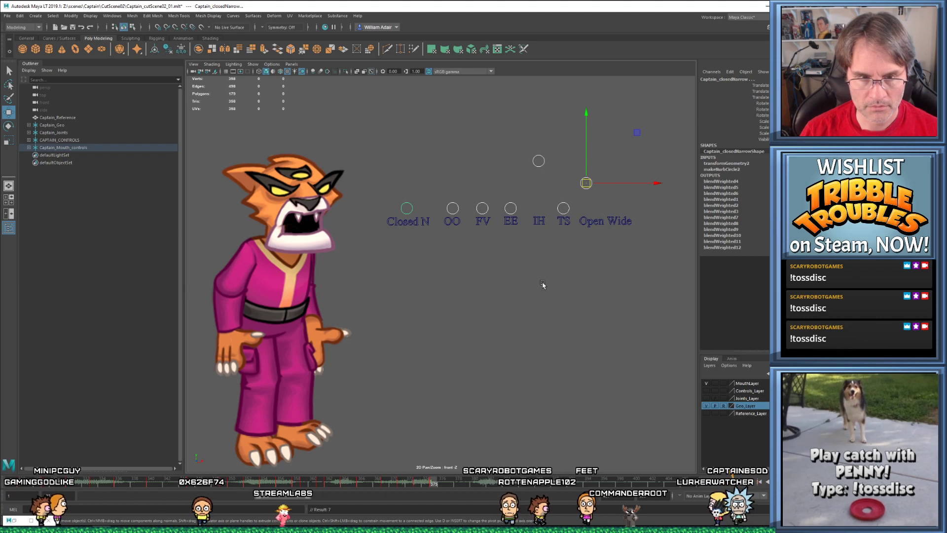
pyautogui.click(586, 183)
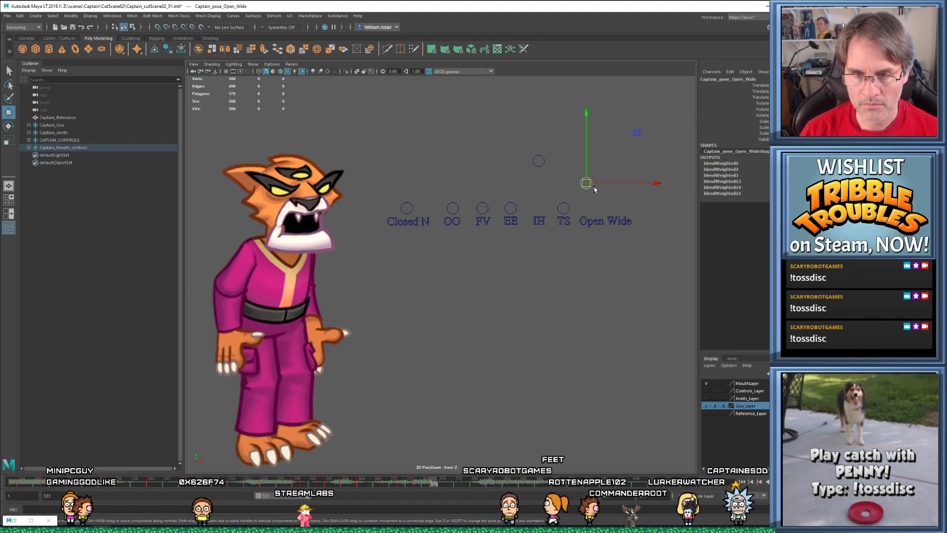
pyautogui.moveTo(606, 209); pyautogui.dragTo(607, 212)
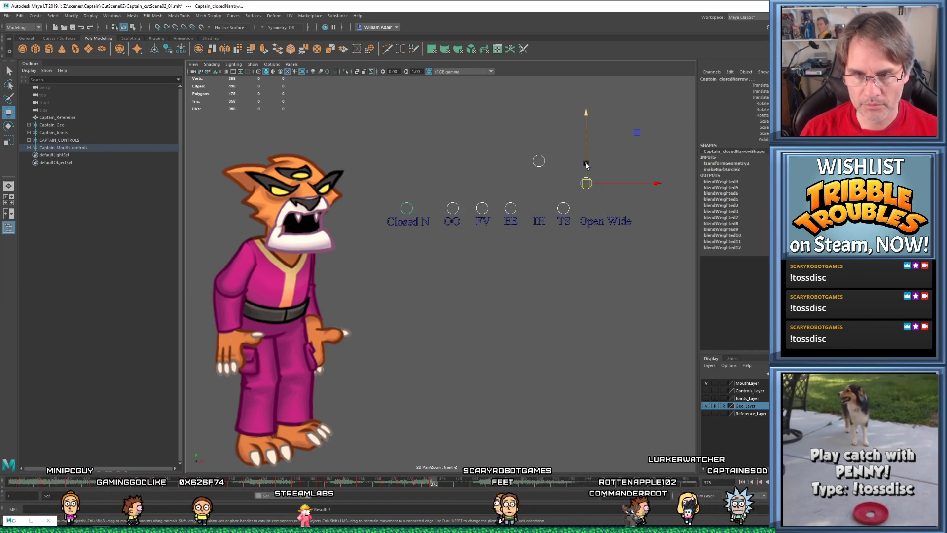
pyautogui.moveTo(586, 164); pyautogui.dragTo(584, 189)
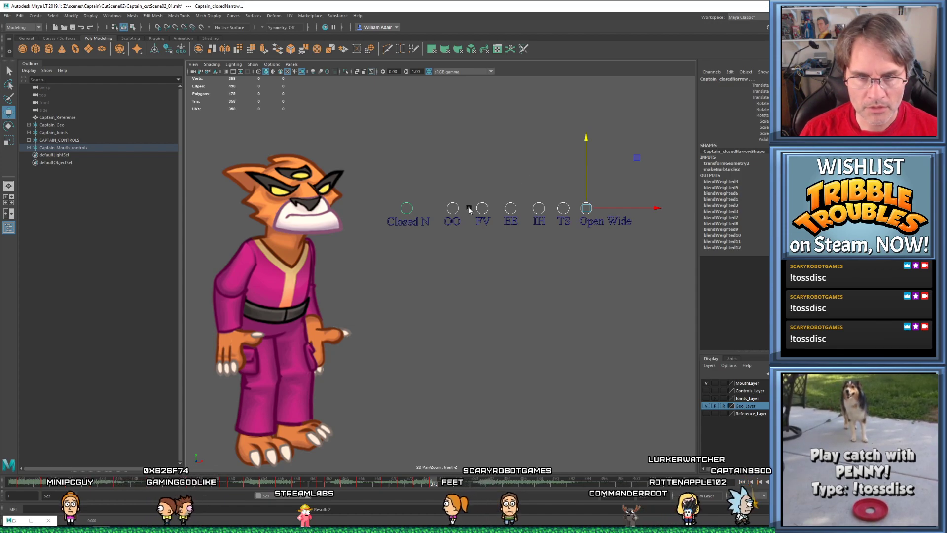
pyautogui.click(407, 208)
pyautogui.moveTo(408, 208); pyautogui.dragTo(592, 217)
pyautogui.press('s')
# At frame 376, raise the Closed N control well above its rest position and play back the animation
pyautogui.hotkey('alt', '.')
pyautogui.moveTo(387, 161); pyautogui.dragTo(408, 177)
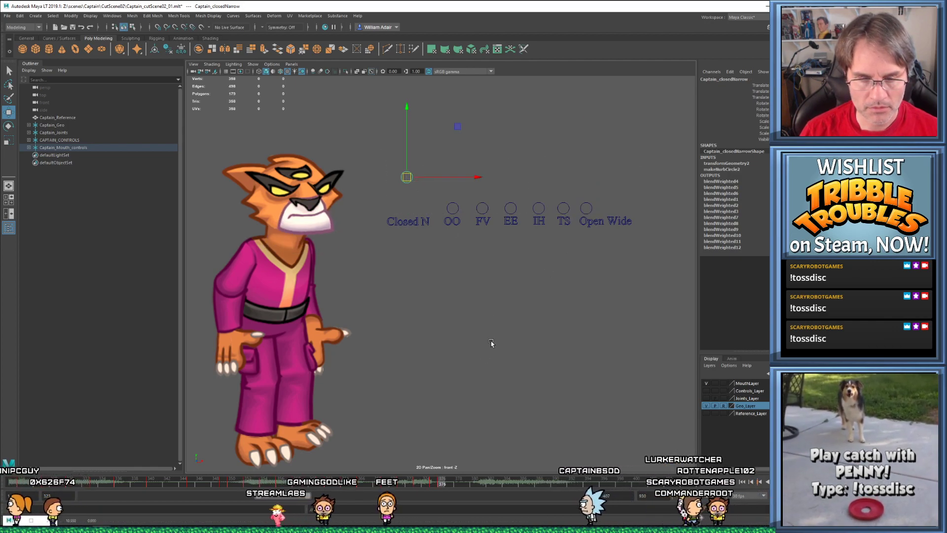
pyautogui.hotkey('alt', 'v')
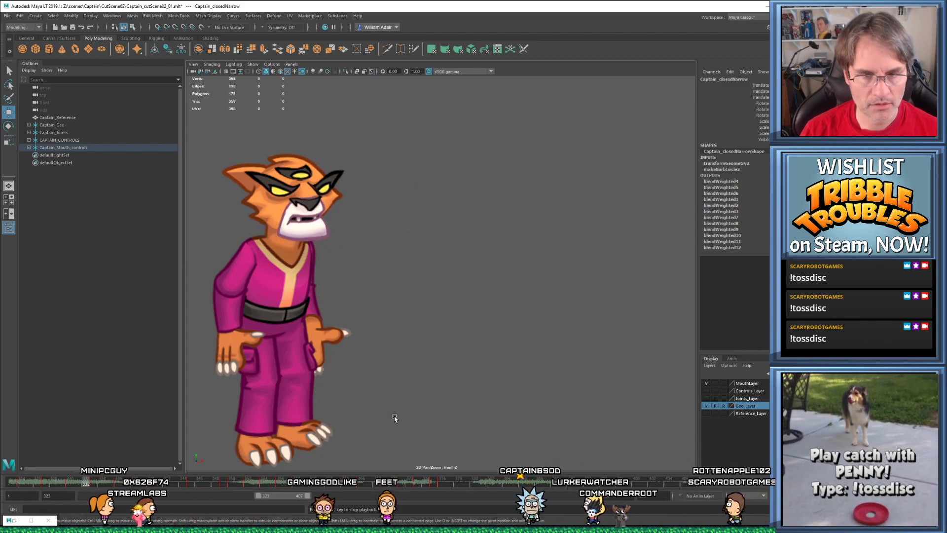
pyautogui.hotkey('alt', 'v')
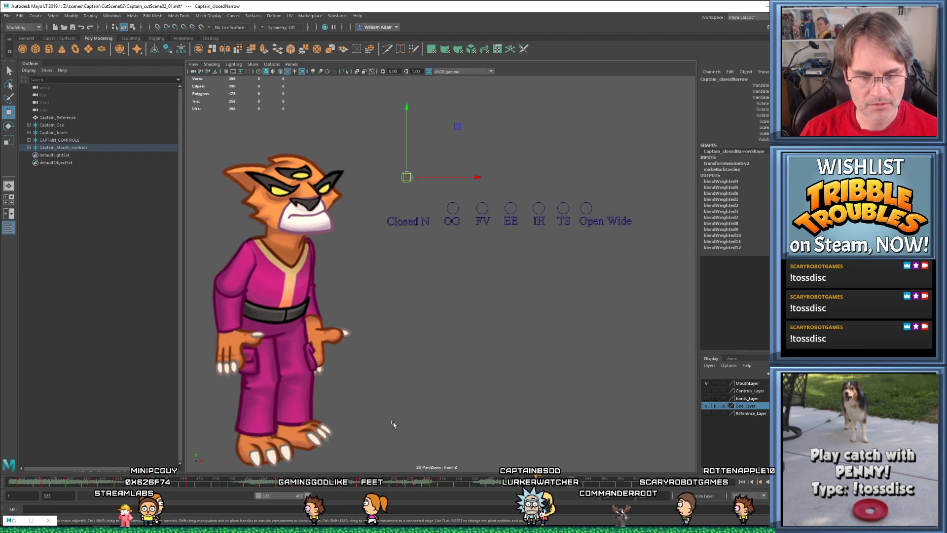
pyautogui.hotkey('alt', 'v')
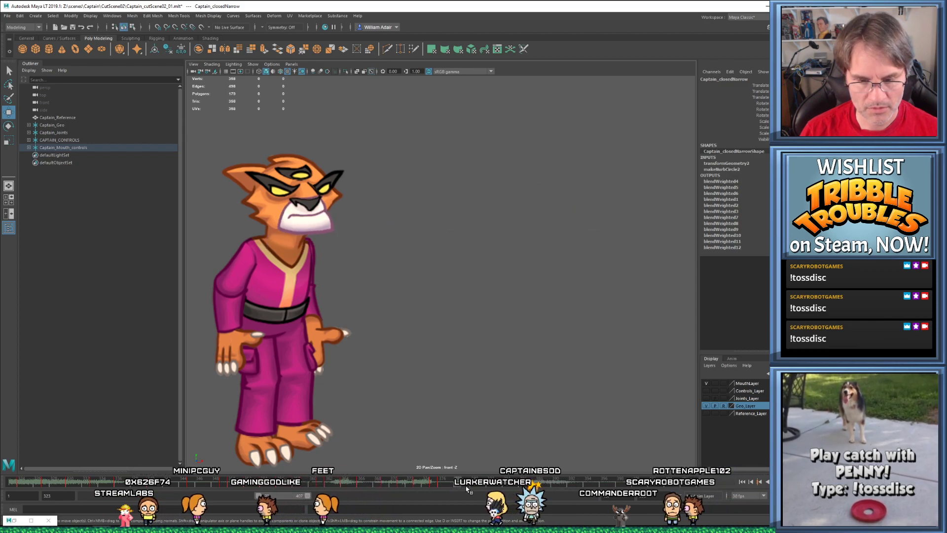
pyautogui.hotkey('alt', 'v')
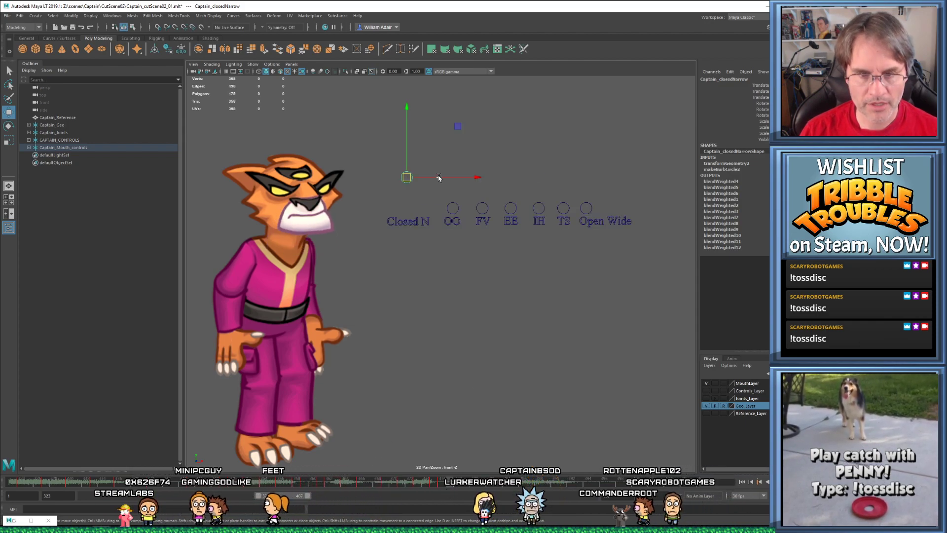
# Select and key all seven mouth controls at frame 377 with Closed N raised, and play back the result
pyautogui.moveTo(381, 133); pyautogui.dragTo(633, 219)
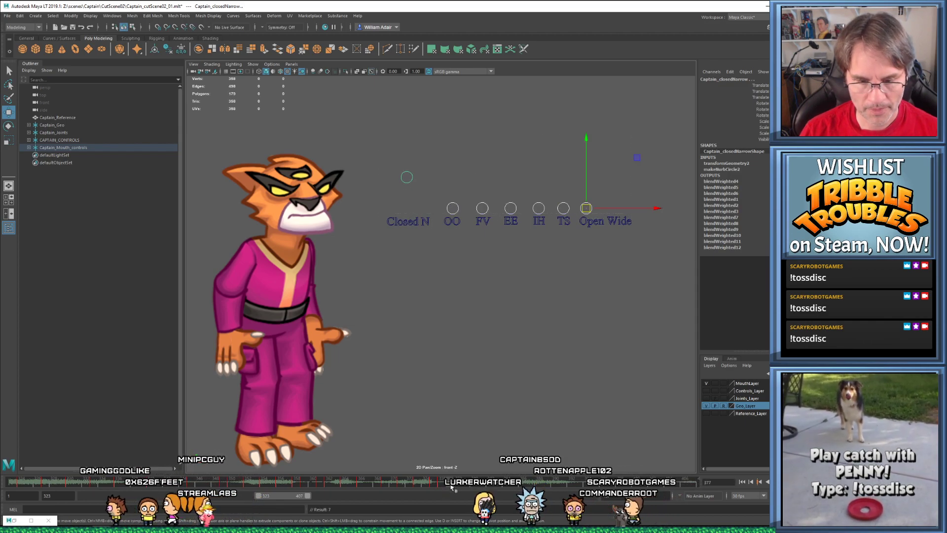
pyautogui.hotkey('alt', 'v')
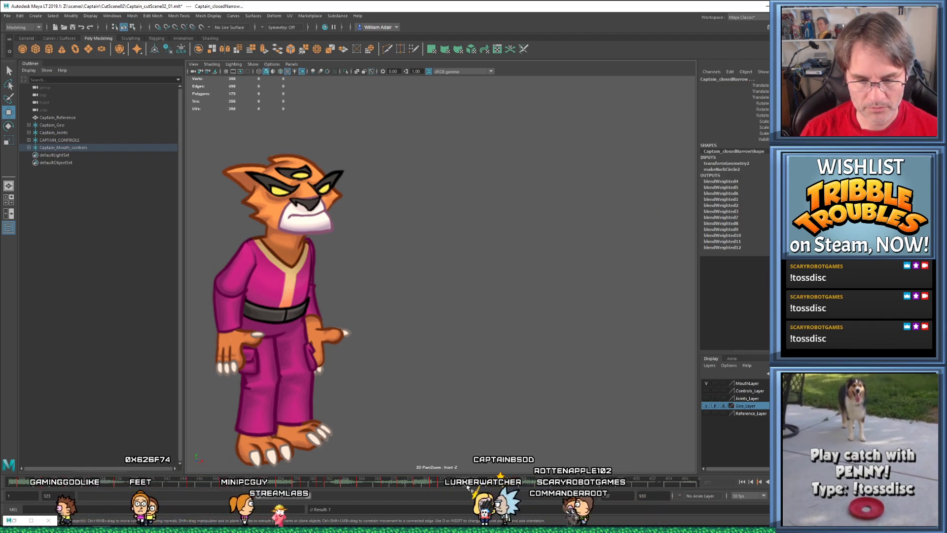
pyautogui.hotkey('alt', 'v')
# At frame 379, lower the Closed N control slightly, raise IH above its rest position and key it
pyautogui.moveTo(380, 156); pyautogui.dragTo(614, 209)
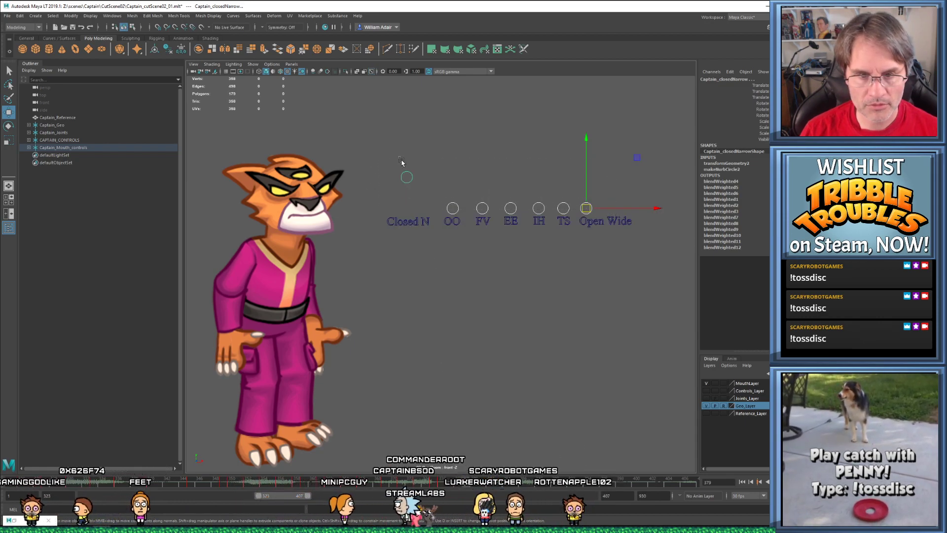
pyautogui.click(440, 171)
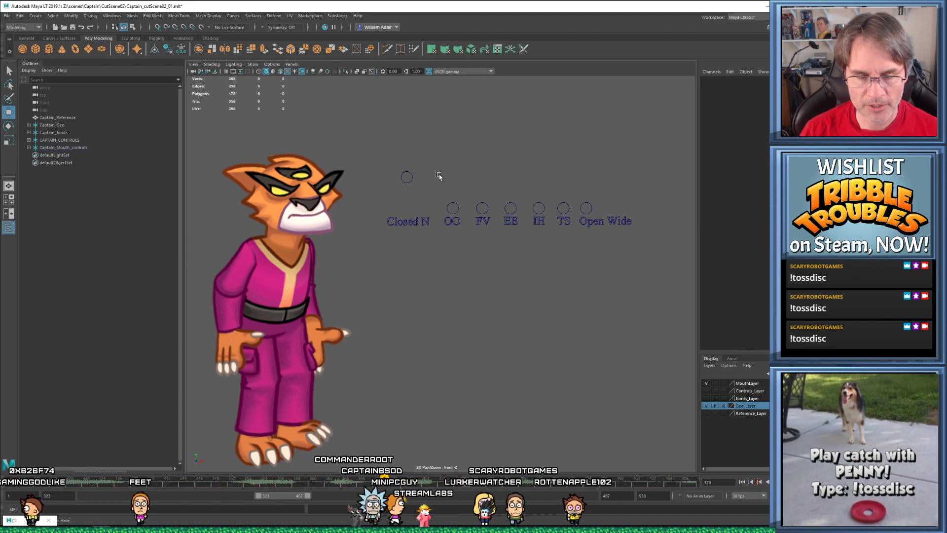
pyautogui.click(409, 177)
pyautogui.moveTo(409, 179); pyautogui.dragTo(409, 186)
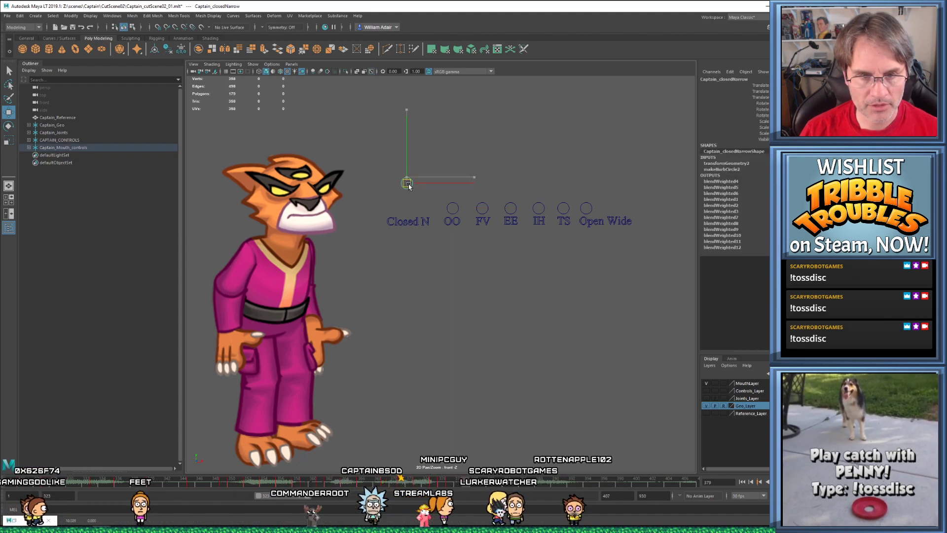
pyautogui.click(586, 209)
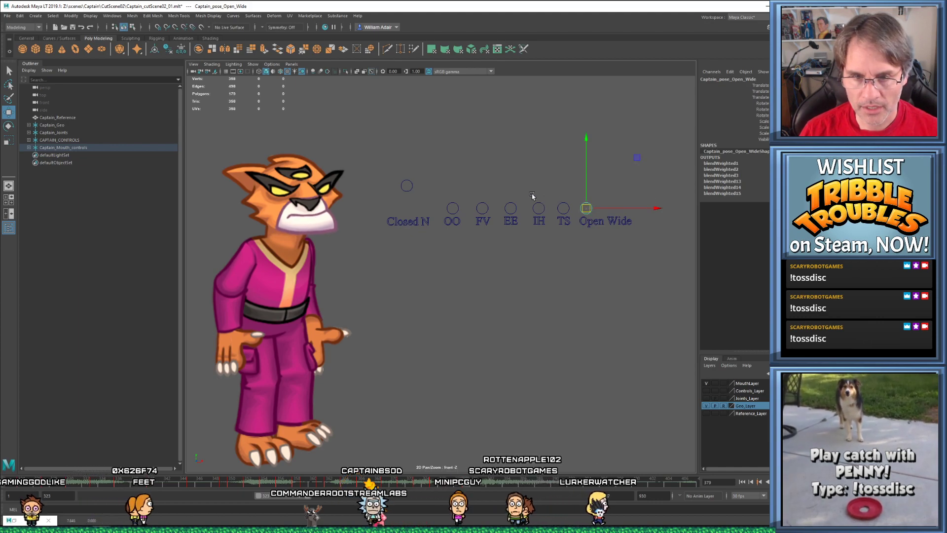
pyautogui.click(539, 208)
pyautogui.moveTo(540, 208); pyautogui.dragTo(546, 186)
pyautogui.press('s')
pyautogui.press(',')
pyautogui.press('.')
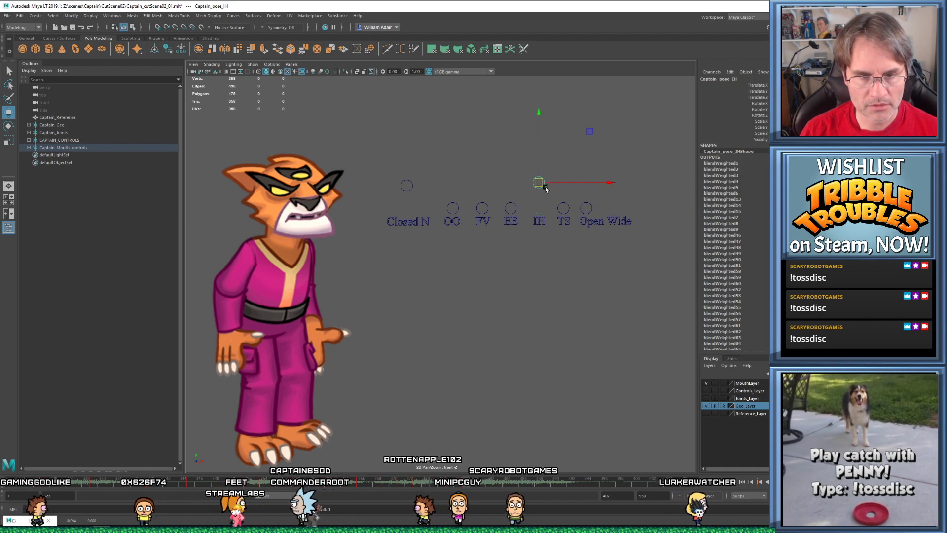
# Lower the IH control slightly at frame 379, key it and compare with the previous keyed pose
pyautogui.click(586, 208)
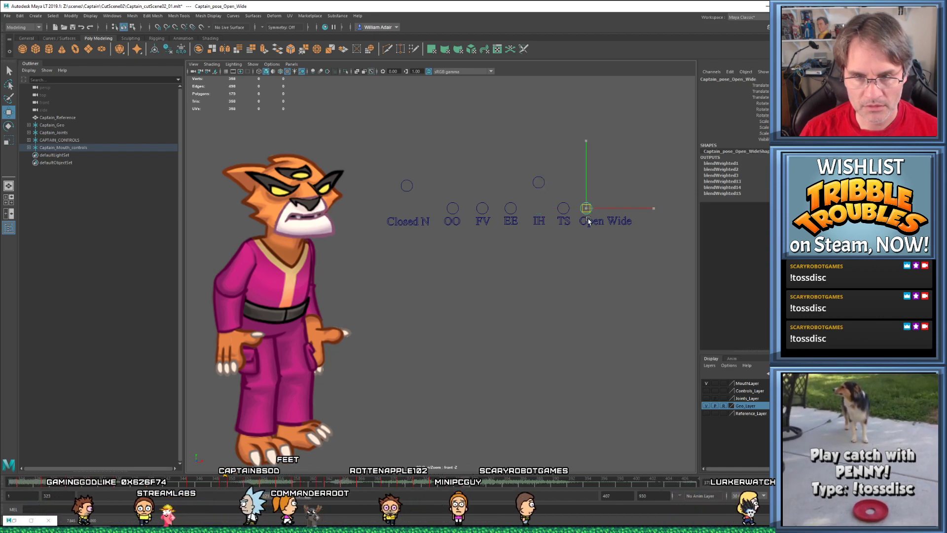
pyautogui.click(539, 183)
pyautogui.moveTo(538, 186); pyautogui.dragTo(538, 189)
pyautogui.press('s')
pyautogui.press(',')
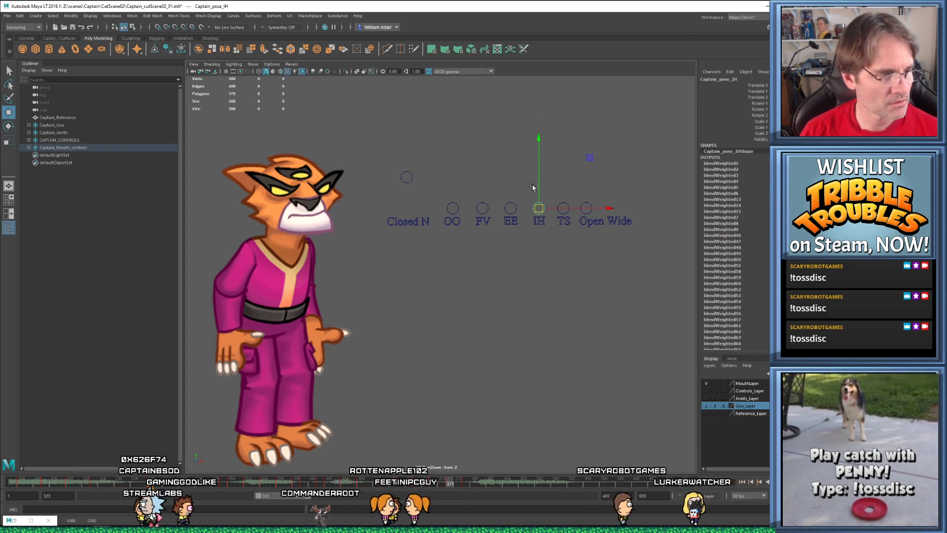
# At frame 380, raise the IH control slightly and lower the Closed N control slightly
pyautogui.click(473, 483)
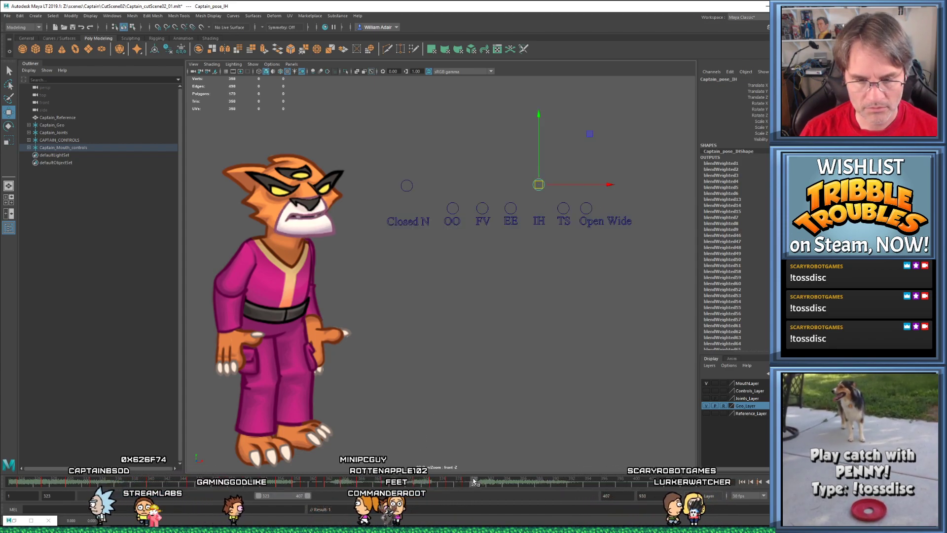
pyautogui.moveTo(365, 118); pyautogui.dragTo(601, 220)
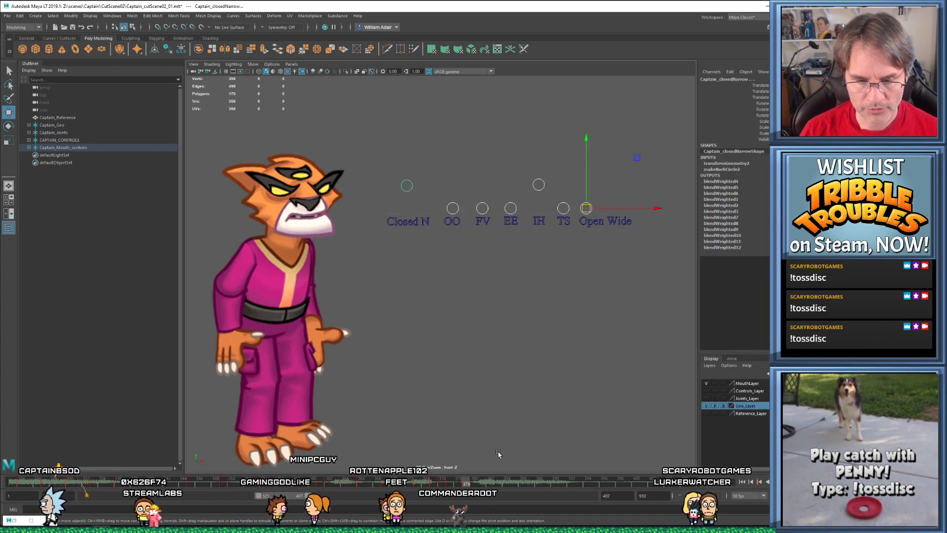
pyautogui.click(539, 185)
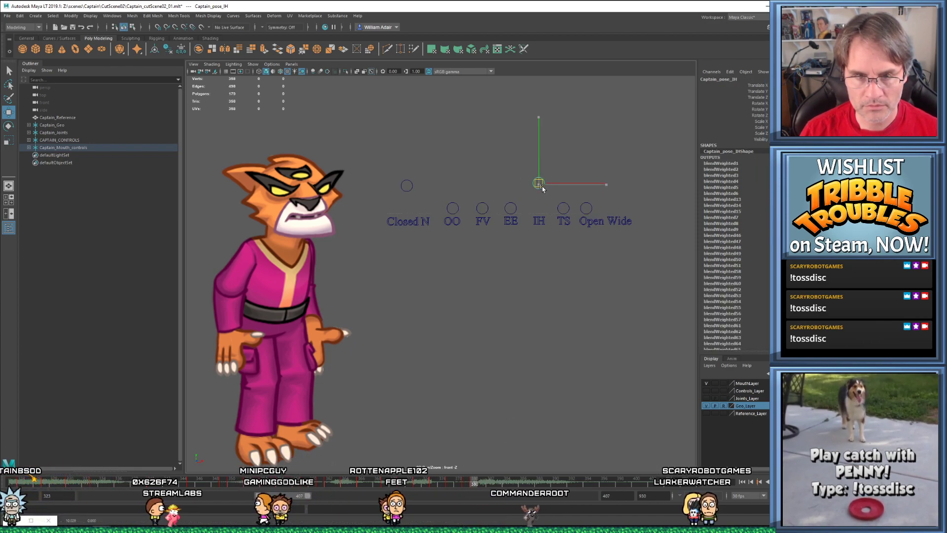
pyautogui.click(407, 186)
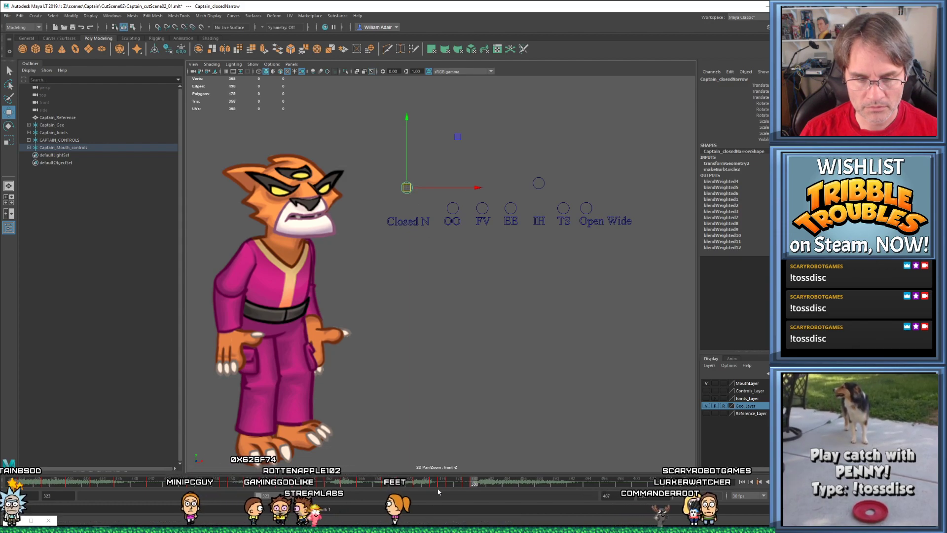
# At frame 382, return the Closed N and IH controls to rest, raise the OO control and key it
pyautogui.moveTo(475, 482); pyautogui.dragTo(490, 482)
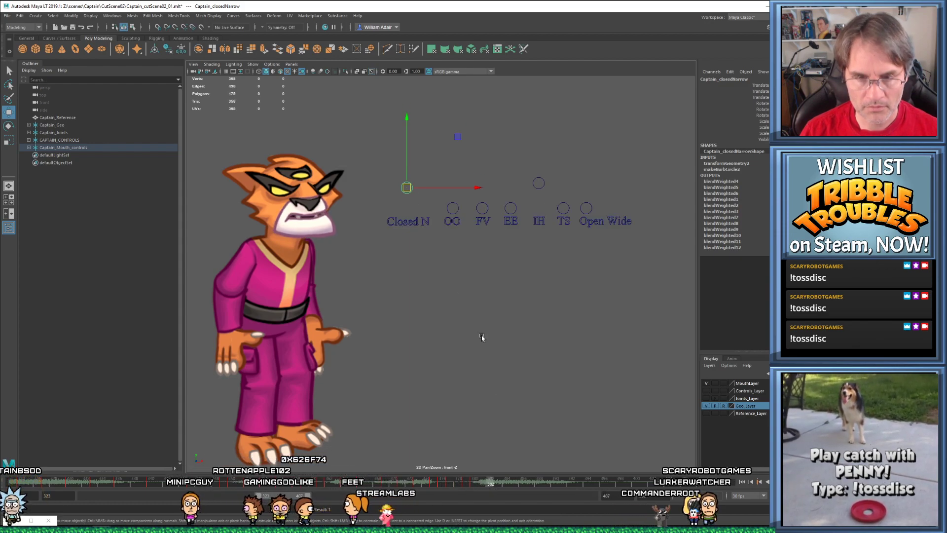
pyautogui.moveTo(594, 208); pyautogui.dragTo(595, 209)
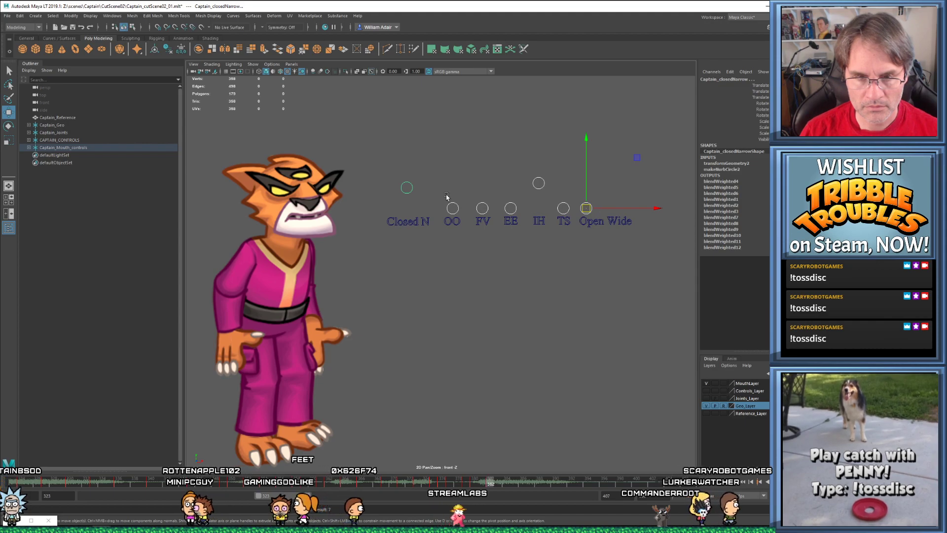
pyautogui.moveTo(462, 216); pyautogui.dragTo(458, 212)
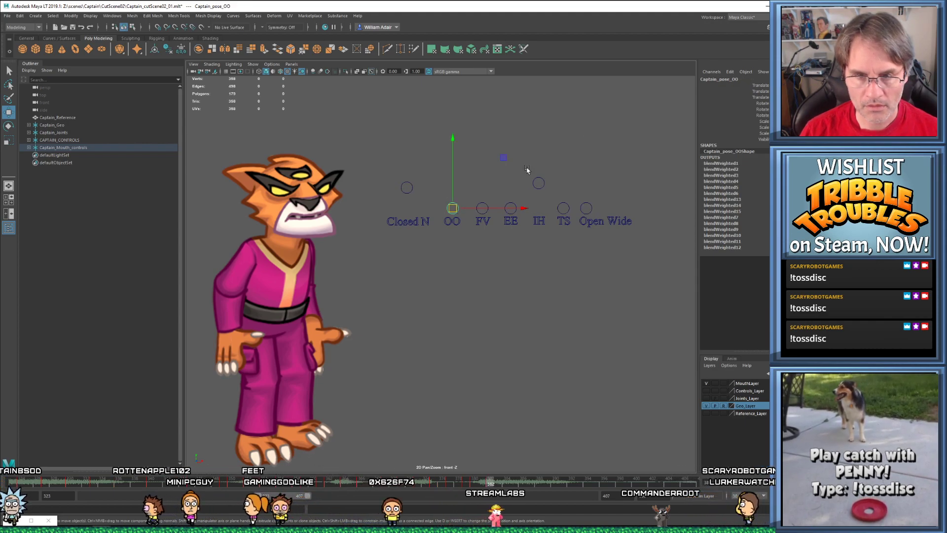
pyautogui.moveTo(527, 170); pyautogui.dragTo(548, 217)
pyautogui.click(453, 208)
pyautogui.moveTo(452, 207); pyautogui.dragTo(459, 173)
pyautogui.press('s')
pyautogui.press(',')
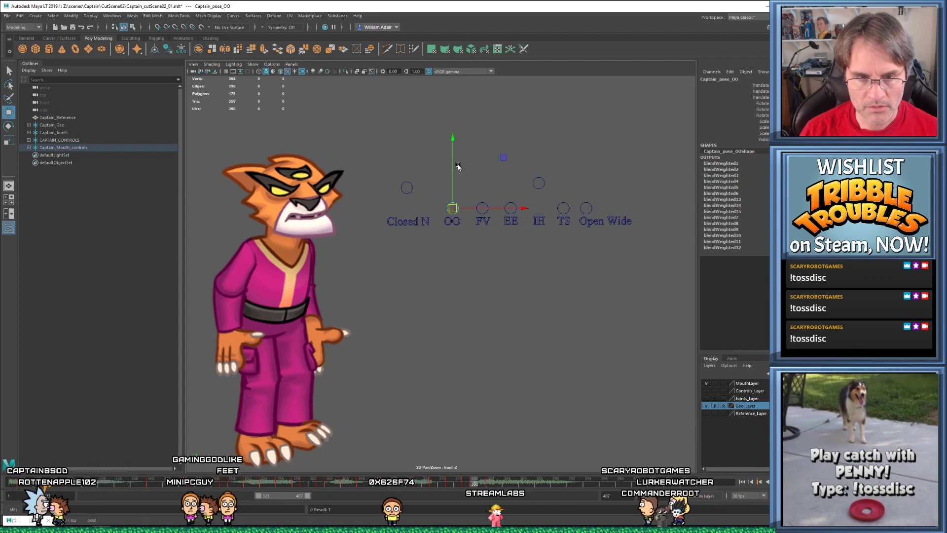
pyautogui.press('.')
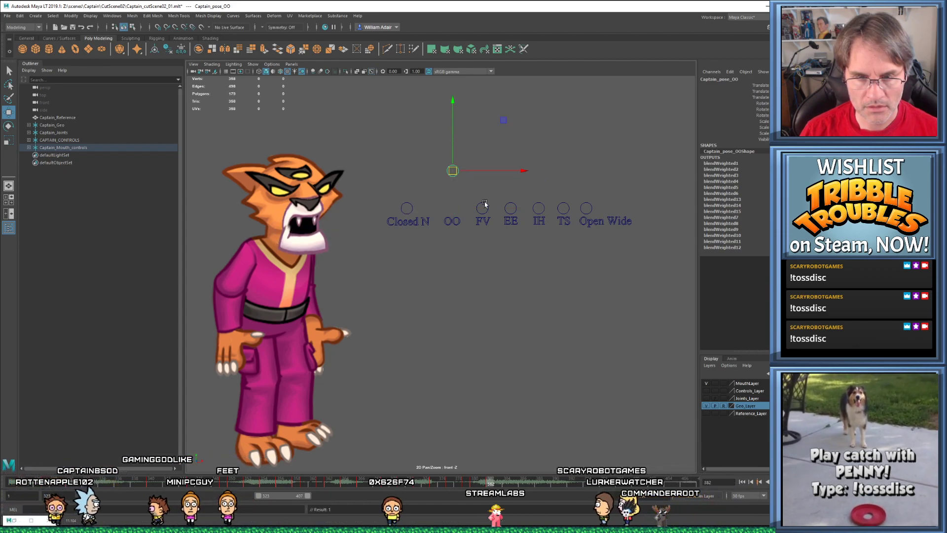
# Raise the OO control further and key all seven mouth controls with that pose at frame 385
pyautogui.press(',')
pyautogui.press('.')
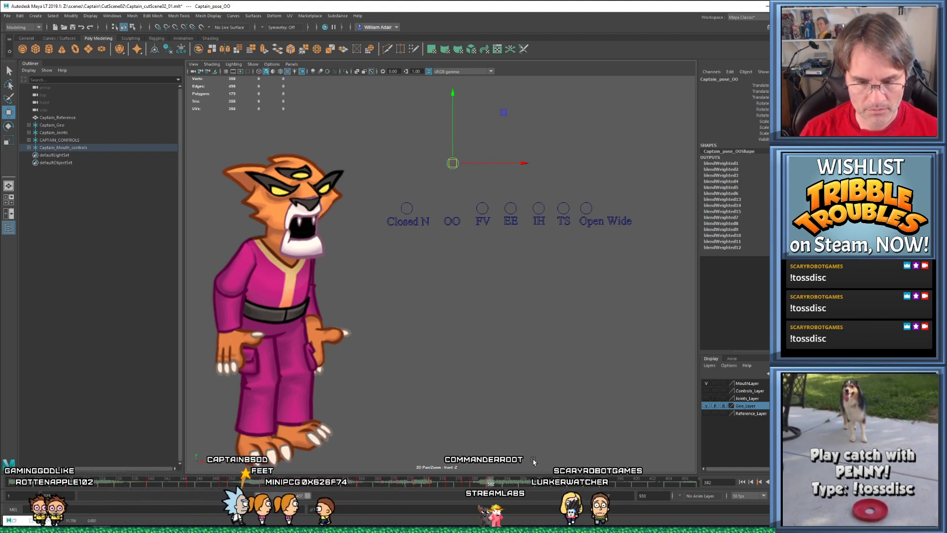
pyautogui.moveTo(491, 484)
pyautogui.mouseDown()
pyautogui.moveTo(513, 484)
pyautogui.moveTo(491, 484)
pyautogui.mouseUp()
pyautogui.moveTo(366, 143); pyautogui.dragTo(590, 221)
pyautogui.press(',')
pyautogui.press('.')
# Lower the OO control slightly at frame 382 and compare it with the next keyed pose
pyautogui.moveTo(438, 150); pyautogui.dragTo(473, 176)
pyautogui.moveTo(453, 168); pyautogui.dragTo(454, 176)
pyautogui.press('.')
# At frame 388, key all seven mouth controls, lower the OO control and compare it with the earlier keyed poses
pyautogui.moveTo(440, 480); pyautogui.dragTo(537, 492)
pyautogui.moveTo(394, 121); pyautogui.dragTo(598, 216)
pyautogui.moveTo(442, 145); pyautogui.dragTo(454, 176)
pyautogui.press(',')
pyautogui.press(',')
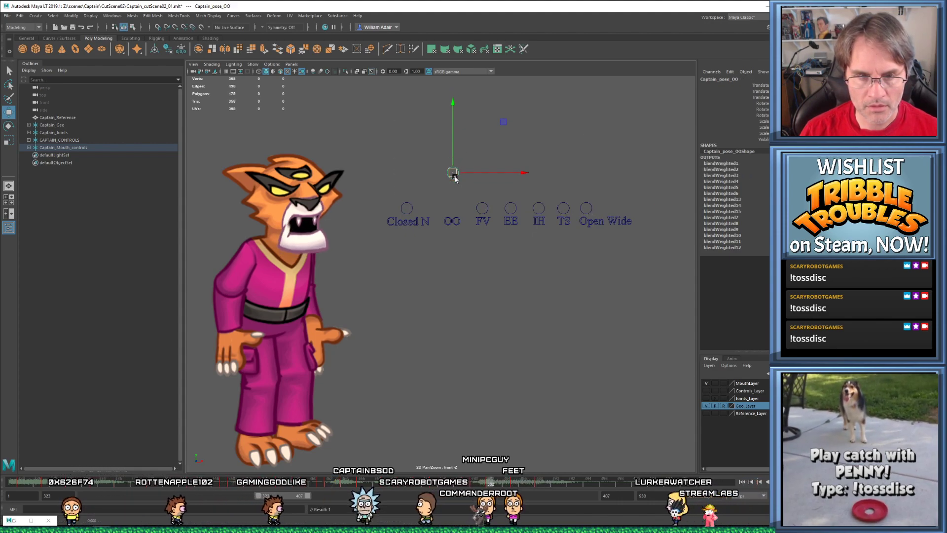
pyautogui.press('.')
pyautogui.press('.')
pyautogui.press('.')
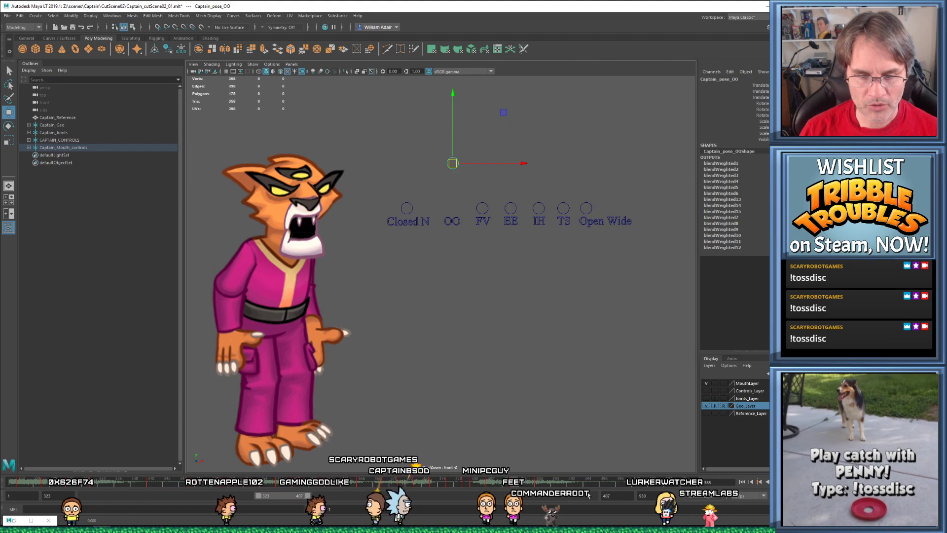
# Scrub and step between the keyed poses from frame 382 to 388 to check the OO mouth shapes
pyautogui.moveTo(467, 486); pyautogui.dragTo(517, 491)
pyautogui.press(',')
pyautogui.press(',')
pyautogui.press(',')
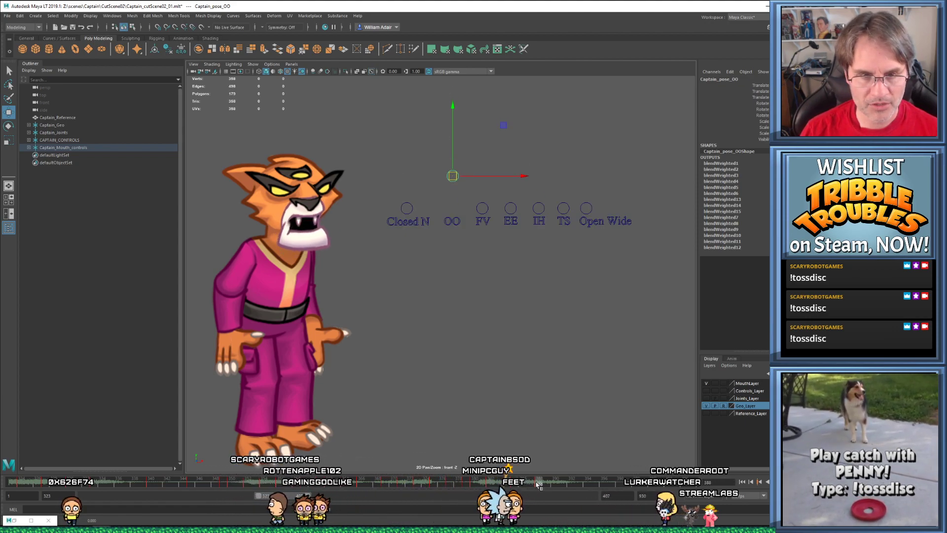
pyautogui.click(491, 487)
pyautogui.press('.')
pyautogui.press('.')
pyautogui.press('.')
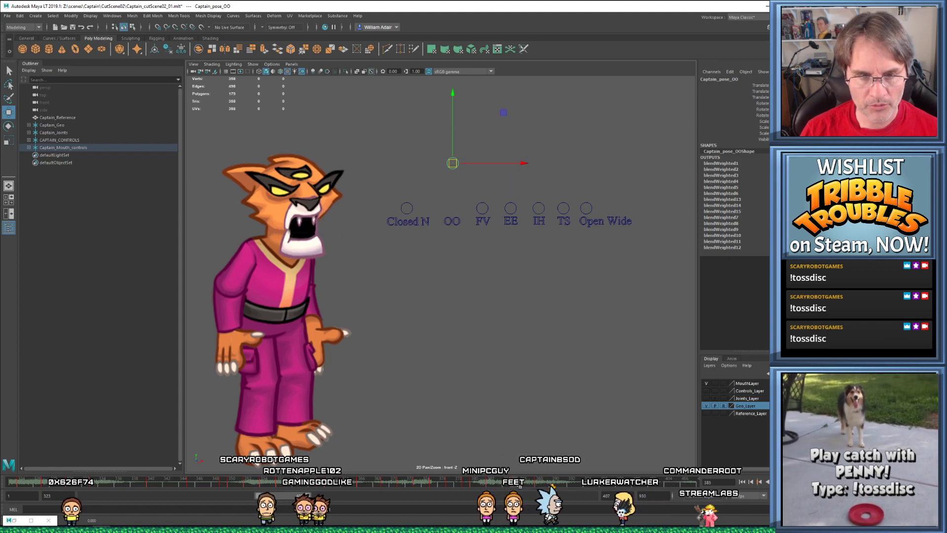
pyautogui.press(',')
pyautogui.press('.')
pyautogui.press(',')
pyautogui.press('.')
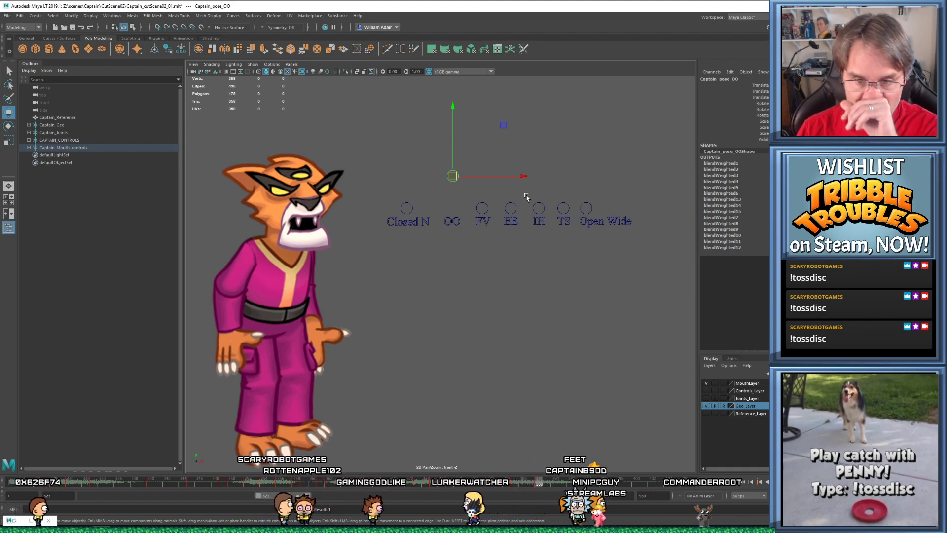
# At frame 388, raise the TS control above its rest position, key it and compare with the previous keyed poses
pyautogui.click(564, 197)
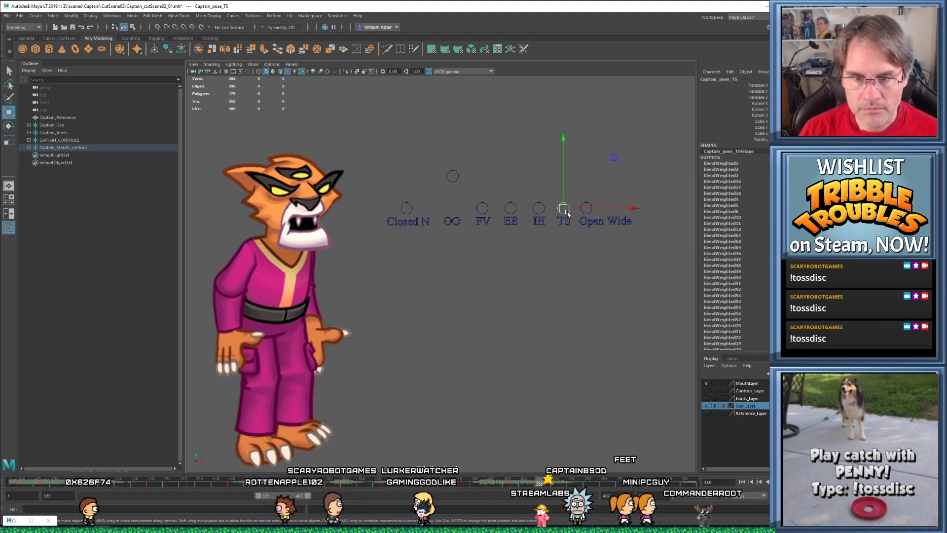
pyautogui.moveTo(569, 193); pyautogui.dragTo(569, 186)
pyautogui.press('s')
pyautogui.press(',')
pyautogui.press(',')
pyautogui.press('.')
pyautogui.press('.')
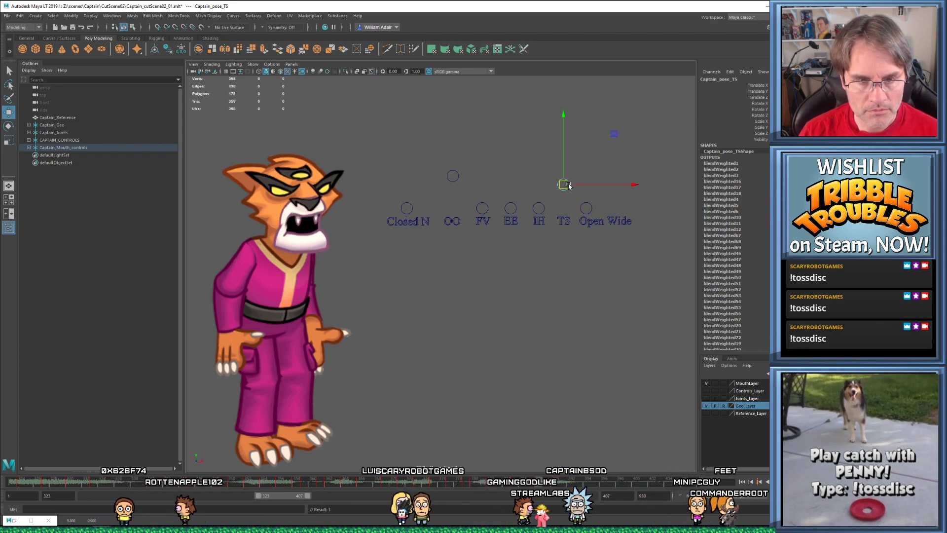
# Raise the TS control slightly above its rest position at frame 385
pyautogui.moveTo(498, 481)
pyautogui.mouseDown()
pyautogui.moveTo(543, 482)
pyautogui.moveTo(542, 503)
pyautogui.moveTo(515, 508)
pyautogui.moveTo(531, 503)
pyautogui.mouseUp()
pyautogui.press(',')
pyautogui.press(',')
pyautogui.press('.')
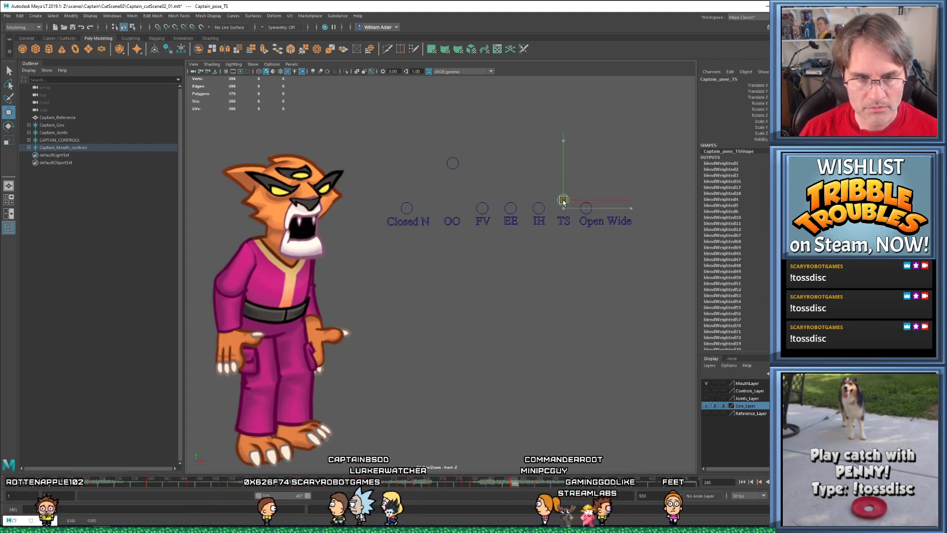
pyautogui.press('.')
# At frame 391, key all seven mouth controls, raising the TS control slightly and lowering the OO control
pyautogui.moveTo(542, 484); pyautogui.dragTo(564, 486)
pyautogui.moveTo(395, 150); pyautogui.dragTo(607, 219)
pyautogui.press(',')
pyautogui.press('.')
pyautogui.click(564, 184)
pyautogui.moveTo(569, 186); pyautogui.dragTo(567, 181)
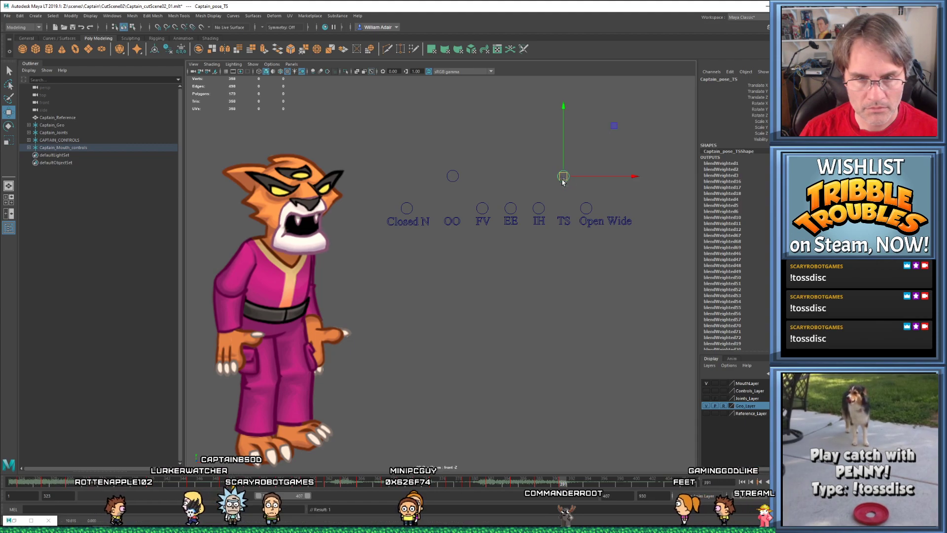
pyautogui.moveTo(456, 181); pyautogui.dragTo(454, 192)
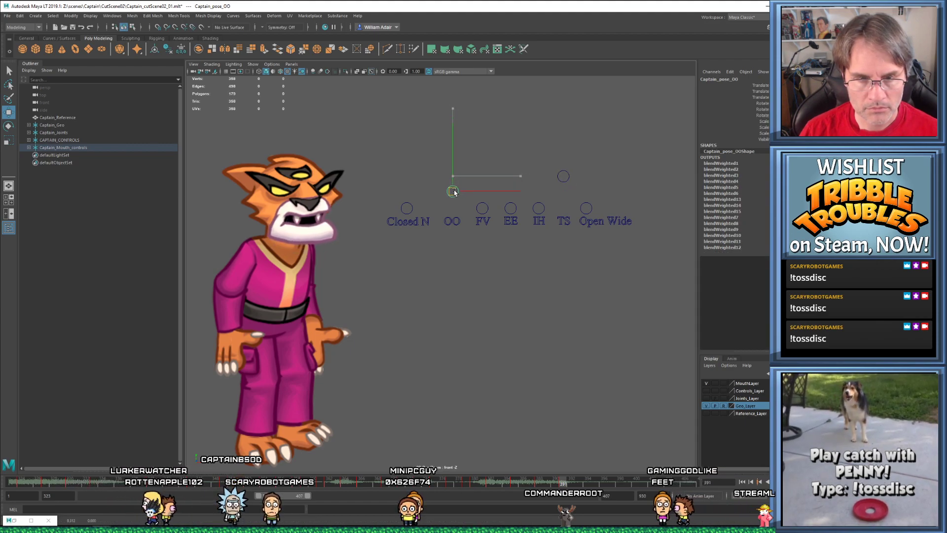
# Select all seven mouth controls at frame 393 and return them to their rest positions
pyautogui.moveTo(450, 482); pyautogui.dragTo(562, 487)
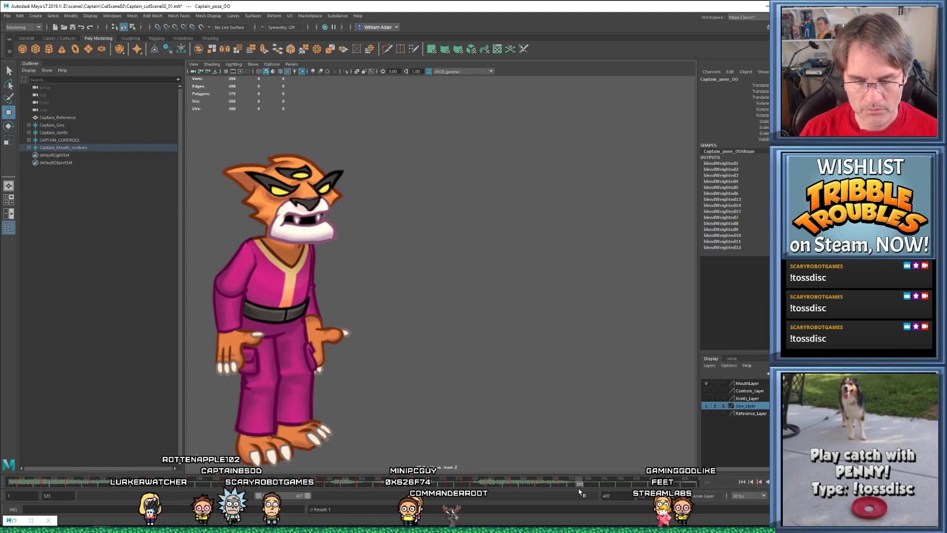
pyautogui.moveTo(595, 209); pyautogui.dragTo(600, 214)
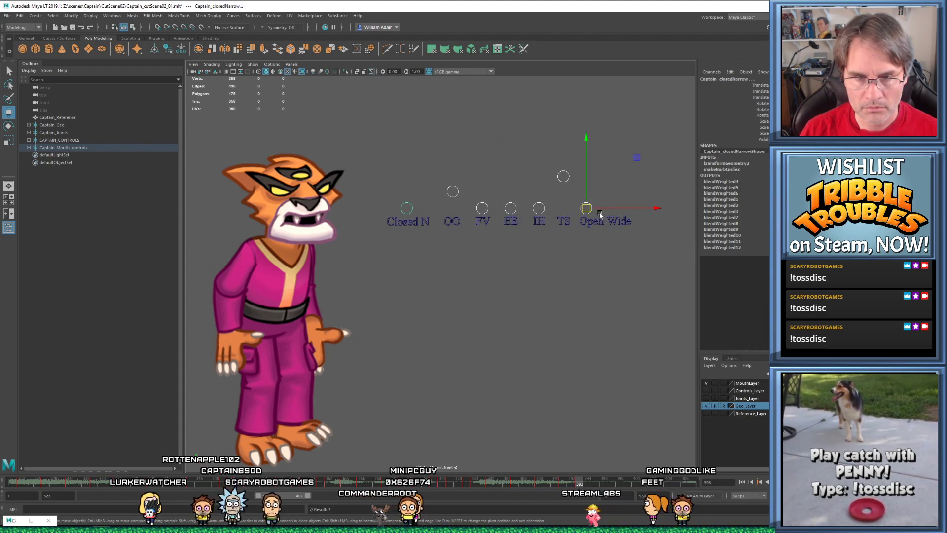
pyautogui.moveTo(587, 179); pyautogui.dragTo(600, 310)
pyautogui.click(466, 188)
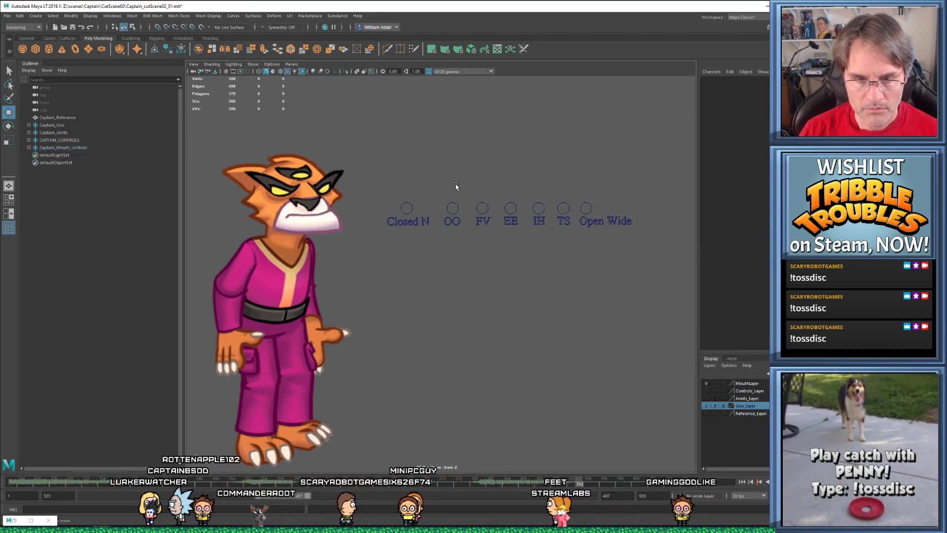
# Raise the Closed N control at frame 393 and play back the animation to check the closing mouth
pyautogui.click(408, 209)
pyautogui.moveTo(405, 202); pyautogui.dragTo(411, 183)
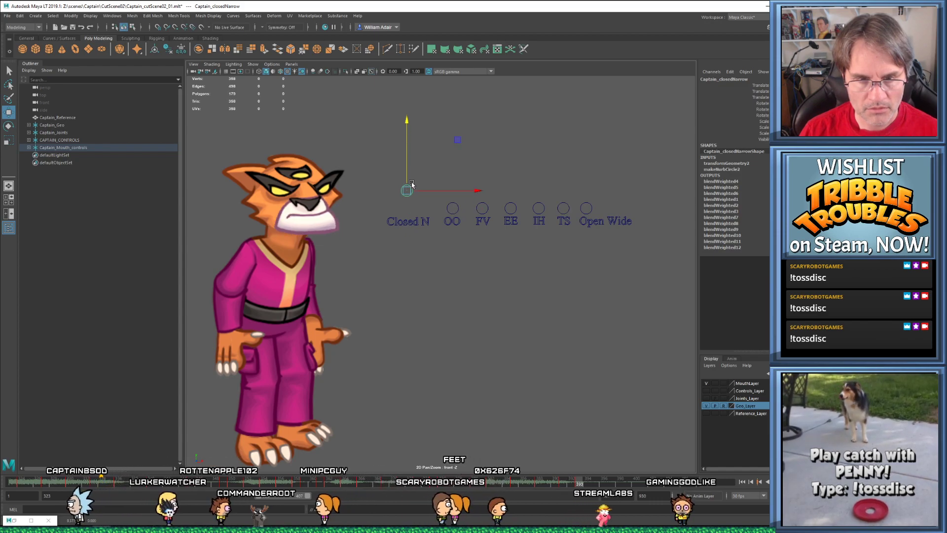
pyautogui.hotkey('alt', 'v')
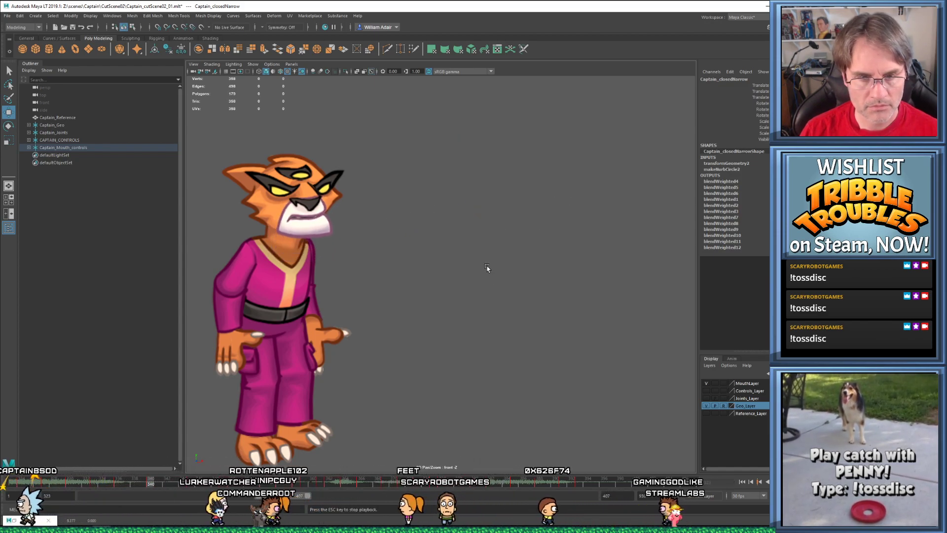
pyautogui.hotkey('alt', 'v')
pyautogui.hotkey('alt', 'v')
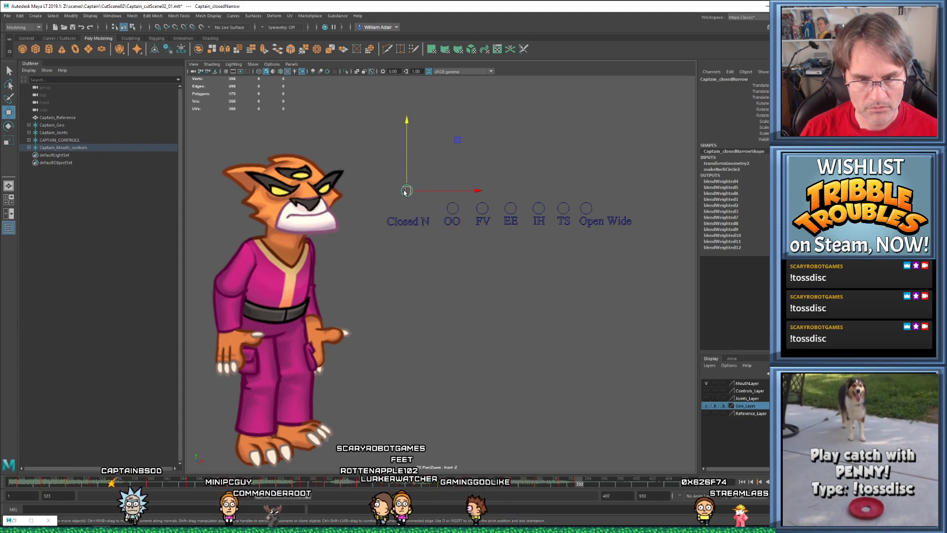
# Lower the Closed N control to just above rest at frame 393, key it and play back the result
pyautogui.moveTo(409, 206); pyautogui.dragTo(409, 206)
pyautogui.press('s')
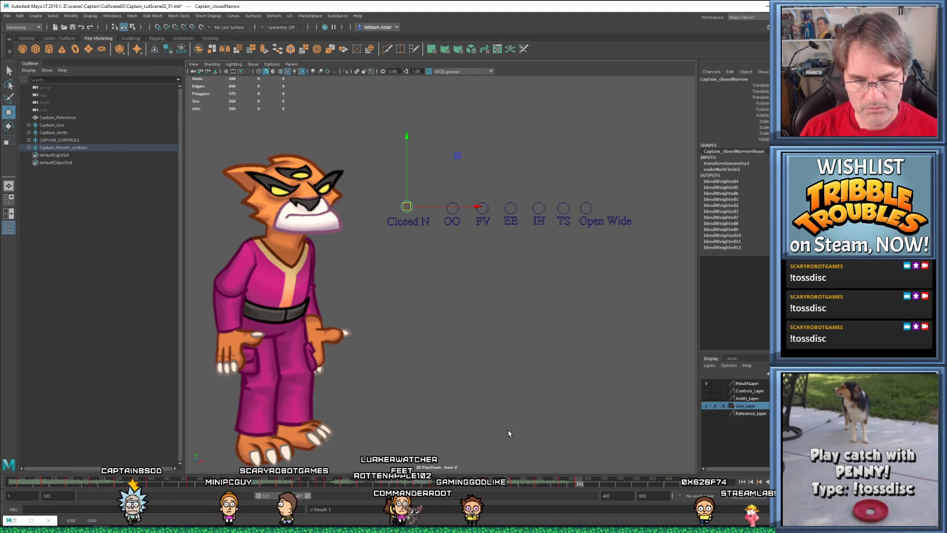
pyautogui.hotkey('alt', 'v')
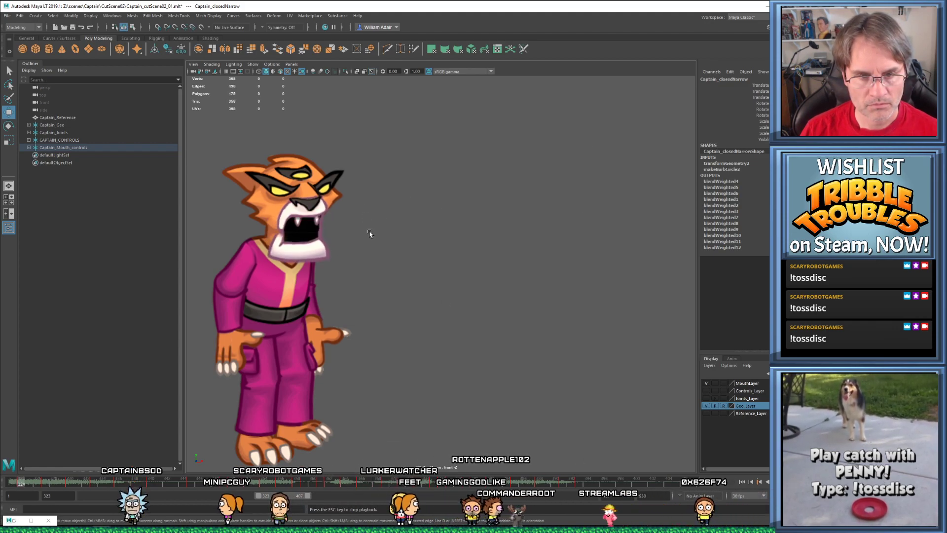
# Select the keys of all seven mouth controls around frame 393 on the timeline and play back the animation
pyautogui.moveTo(549, 480); pyautogui.dragTo(570, 475)
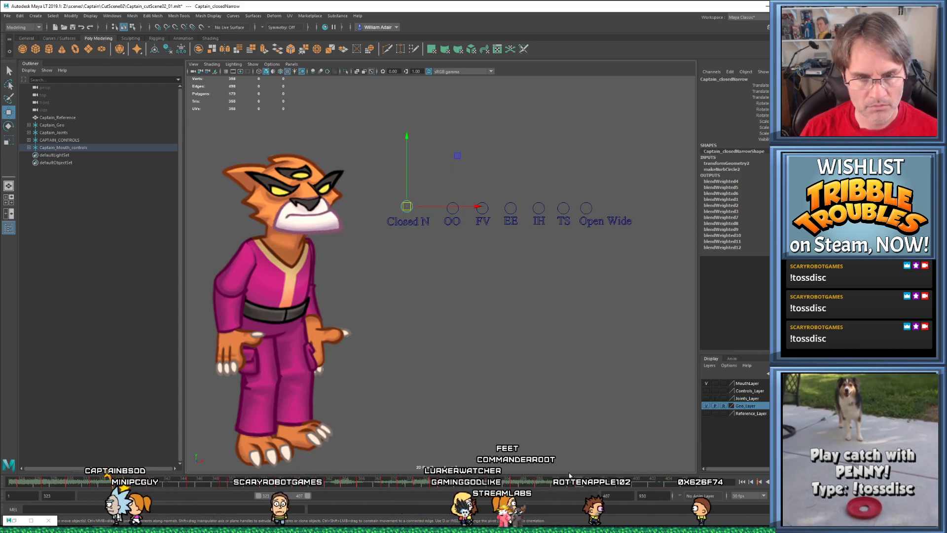
pyautogui.moveTo(383, 160); pyautogui.dragTo(597, 222)
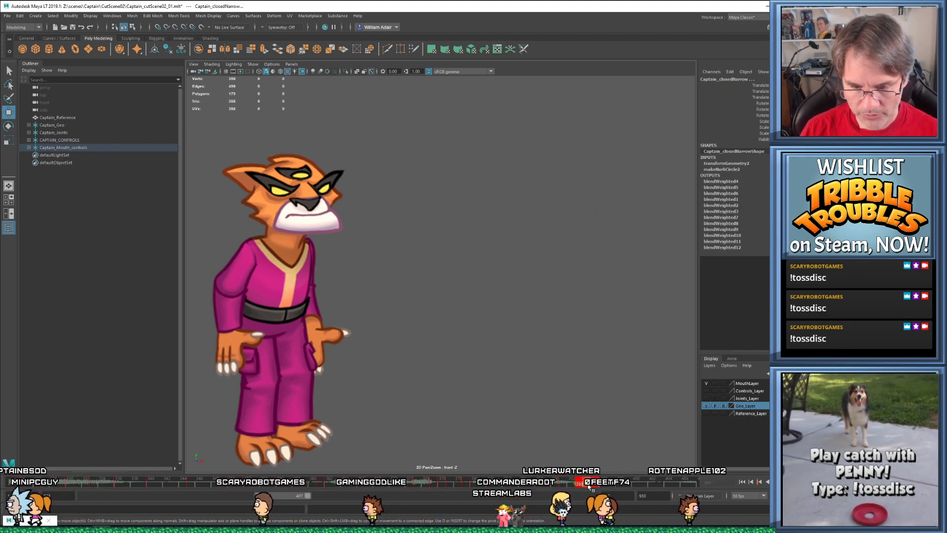
pyautogui.hotkey('alt', 'v')
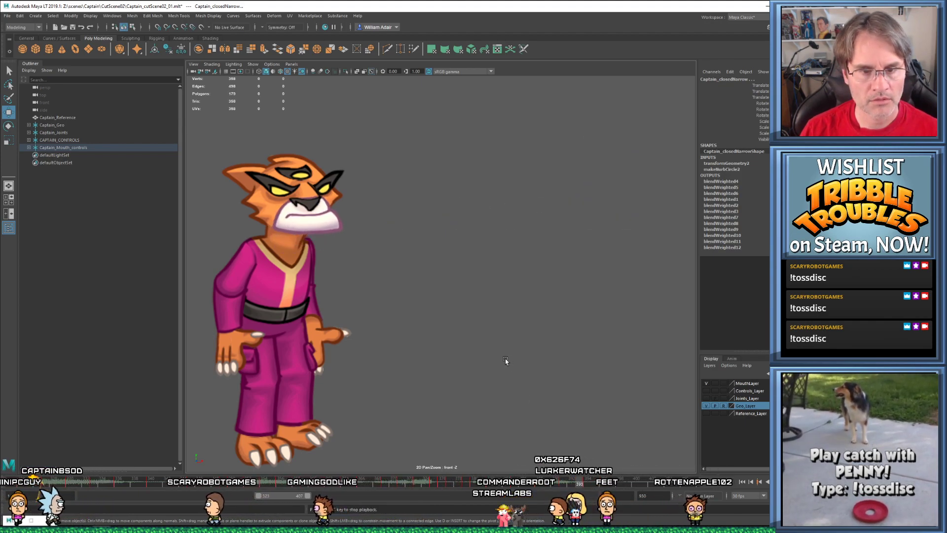
pyautogui.press('Escape')
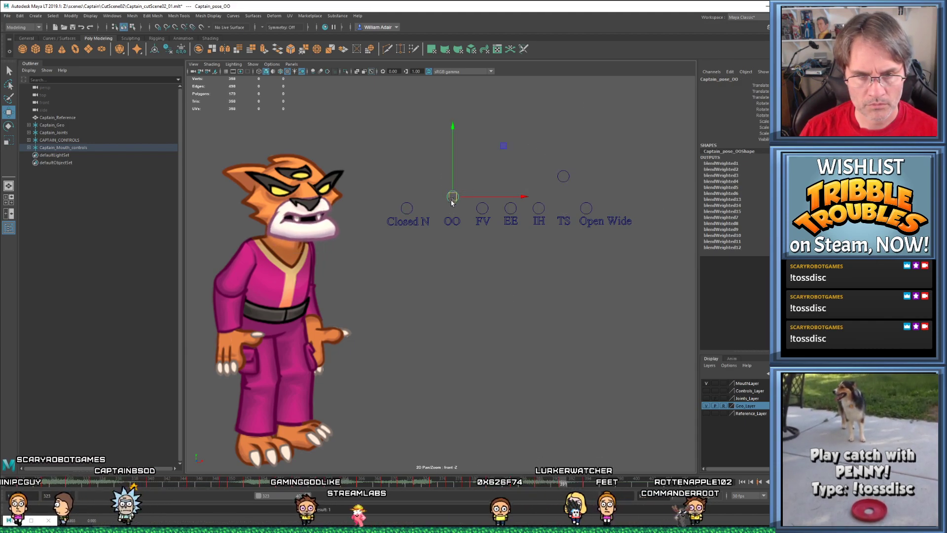
# Lower the OO control further towards rest at frame 391 and play back the lip sync
pyautogui.moveTo(452, 201); pyautogui.dragTo(452, 212)
pyautogui.click(457, 481)
pyautogui.hotkey('alt', 'v')
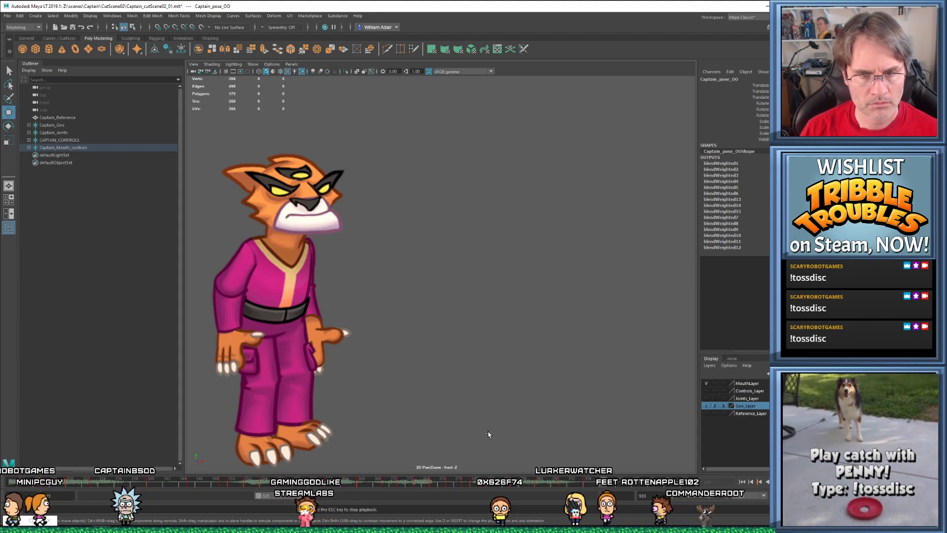
pyautogui.hotkey('alt', 'v')
pyautogui.hotkey('alt', 'v')
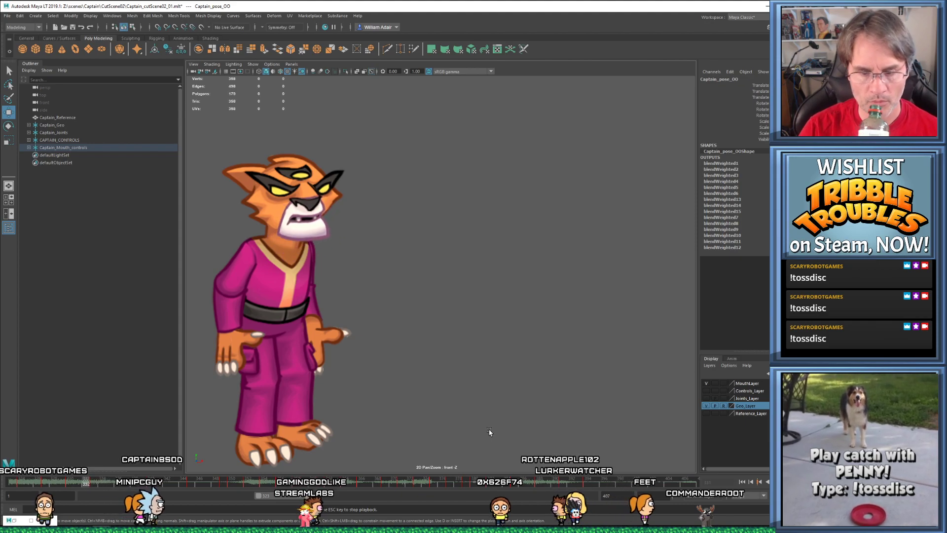
pyautogui.hotkey('alt', 'v')
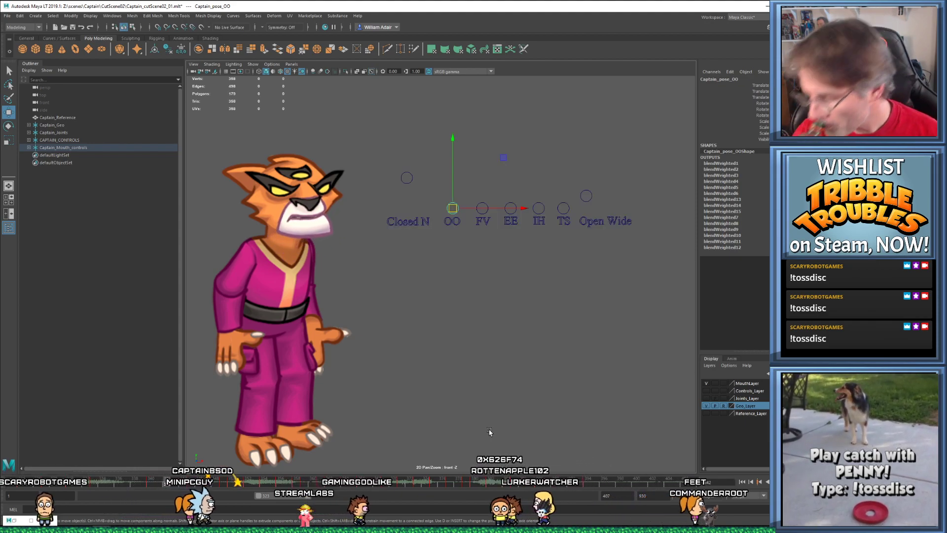
# Save the scene, and shift the playback range to start at frame 374 and play it from frame 395
pyautogui.hotkey('ctrl', 's')
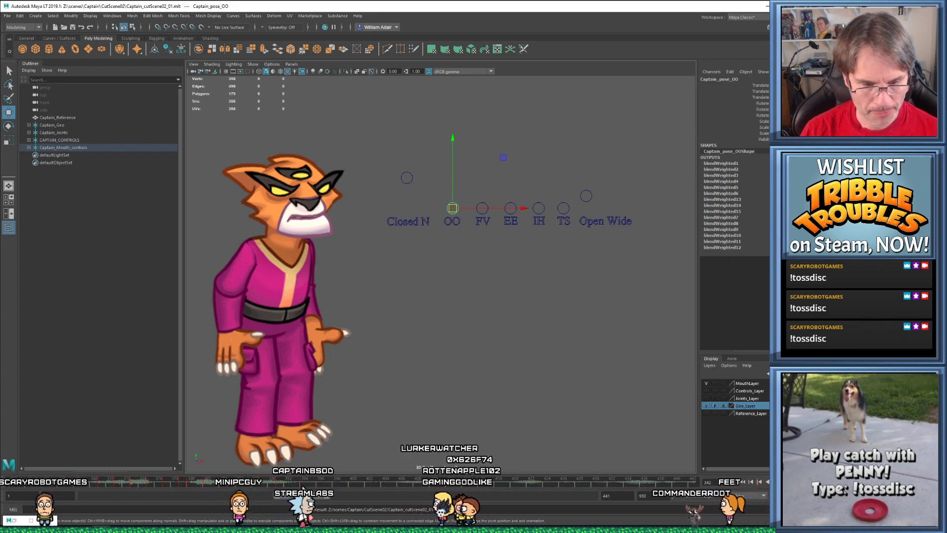
pyautogui.moveTo(294, 496); pyautogui.dragTo(322, 487)
pyautogui.click(178, 485)
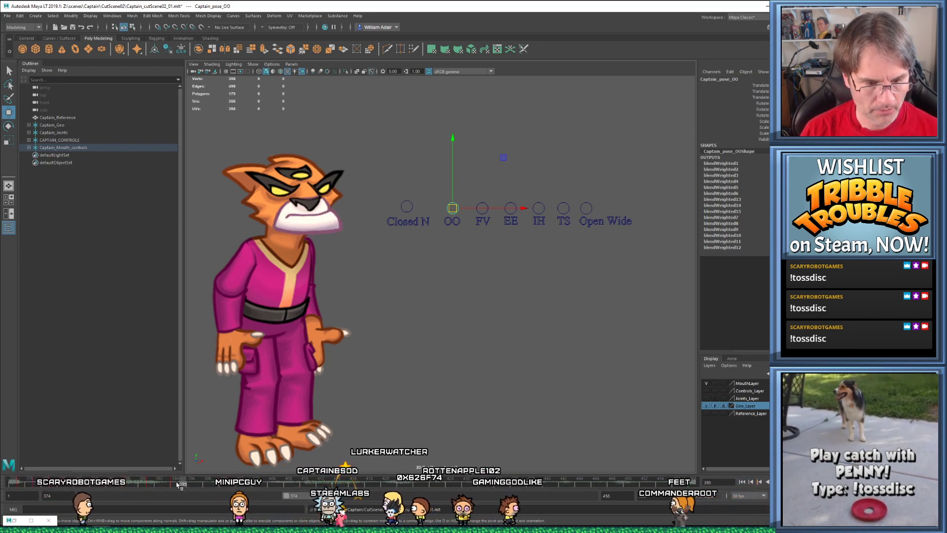
pyautogui.hotkey('alt', 'v')
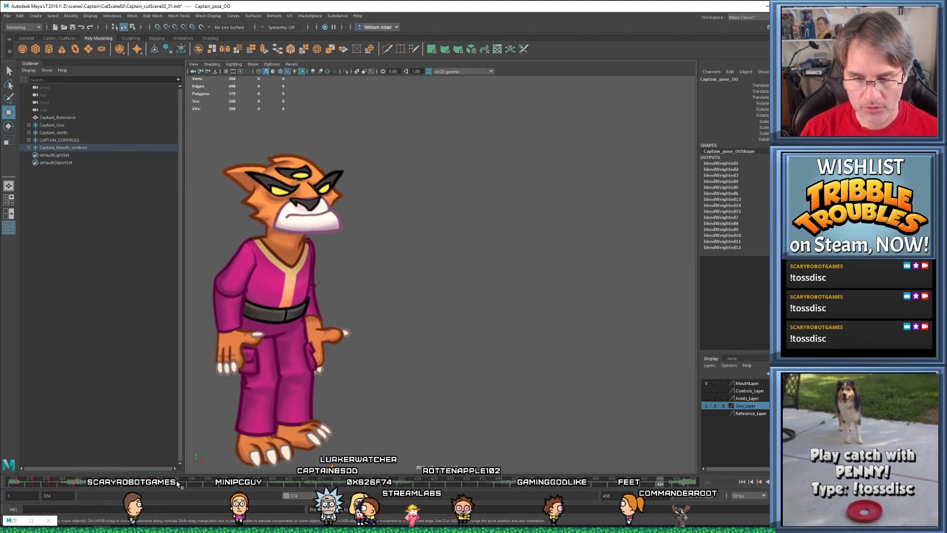
# Move the playback range further along the soundtrack and play it back to locate the next line of dialogue
pyautogui.moveTo(314, 498); pyautogui.dragTo(353, 498)
pyautogui.hotkey('alt', 'v')
pyautogui.hotkey('alt', 'v')
pyautogui.click(48, 481)
pyautogui.hotkey('alt', 'v')
pyautogui.hotkey('alt', 'v')
pyautogui.moveTo(352, 498); pyautogui.dragTo(347, 498)
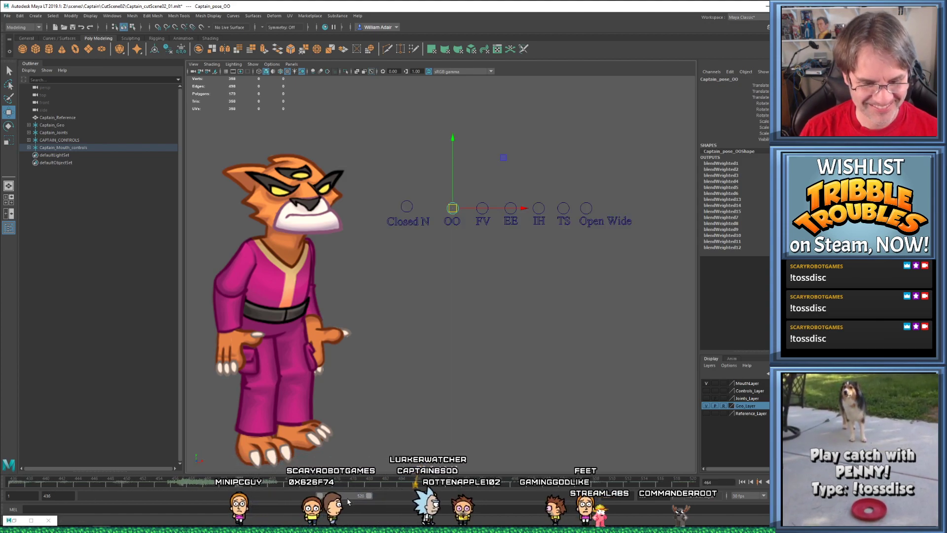
# Play back the soundtrack from frame 436 several times to time the start of the next line of dialogue
pyautogui.hotkey('alt', 'v')
pyautogui.hotkey('alt', 'v')
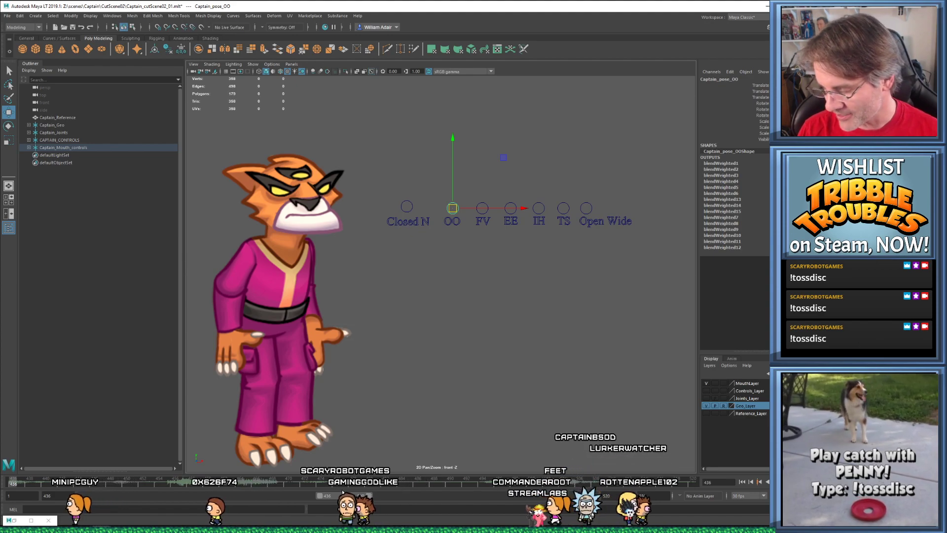
pyautogui.hotkey('alt', 'v')
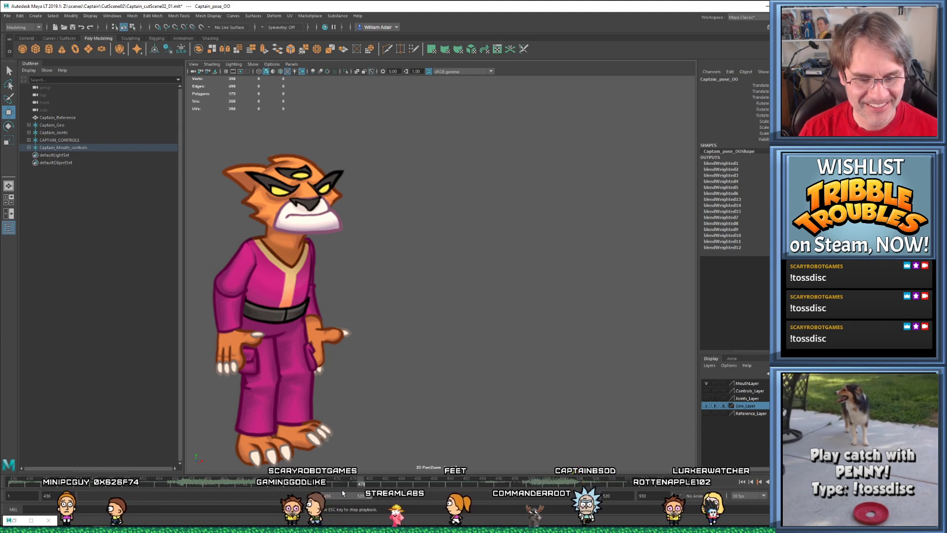
pyautogui.press('Escape')
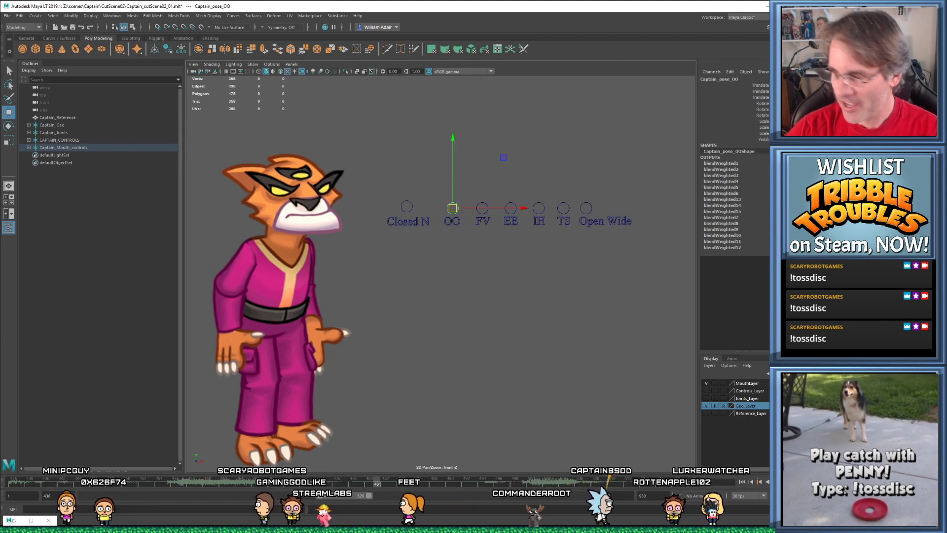
pyautogui.hotkey('alt', 'shift', 'v')
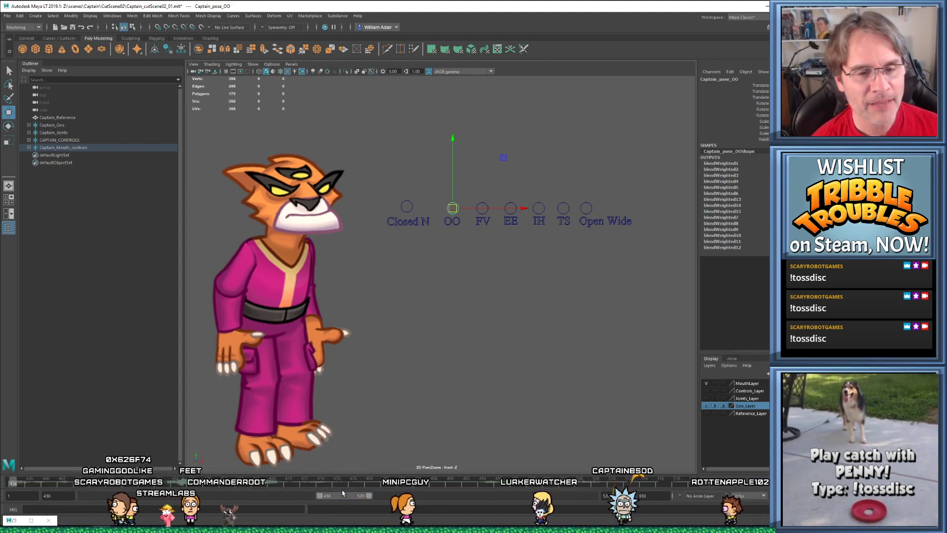
pyautogui.hotkey('alt', 'v')
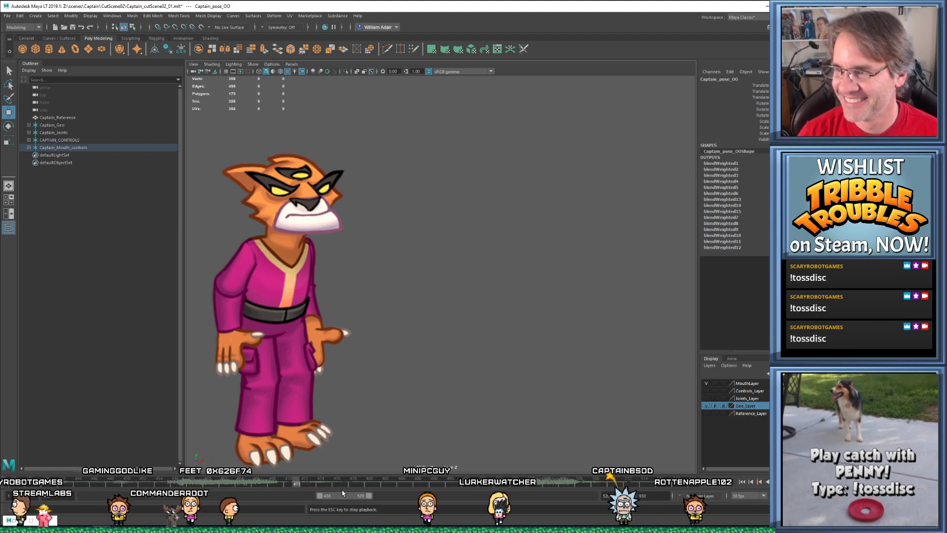
pyautogui.press('Escape')
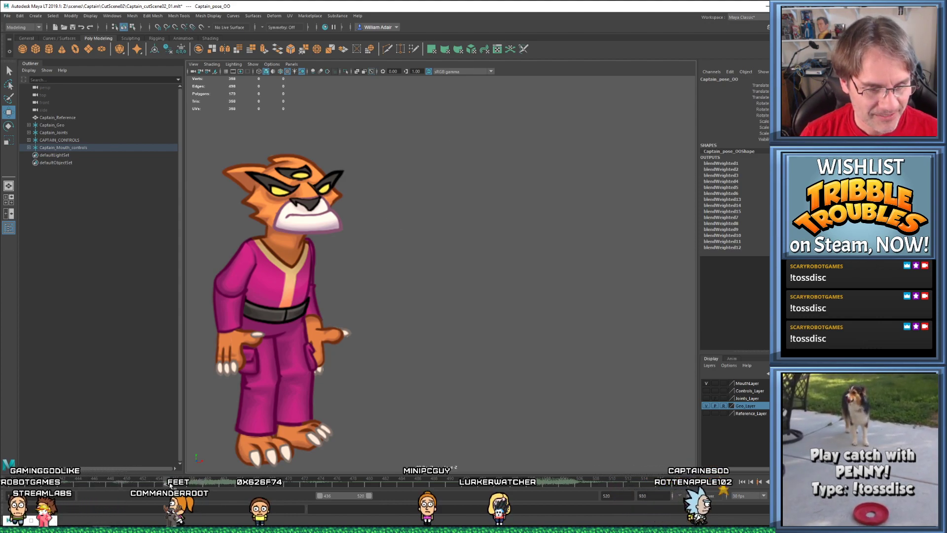
# At frame 454, select all the mouth controls, then raise the Closed N and TS controls to open the line's first mouth shape
pyautogui.moveTo(164, 486); pyautogui.dragTo(158, 486)
pyautogui.moveTo(381, 174); pyautogui.dragTo(639, 210)
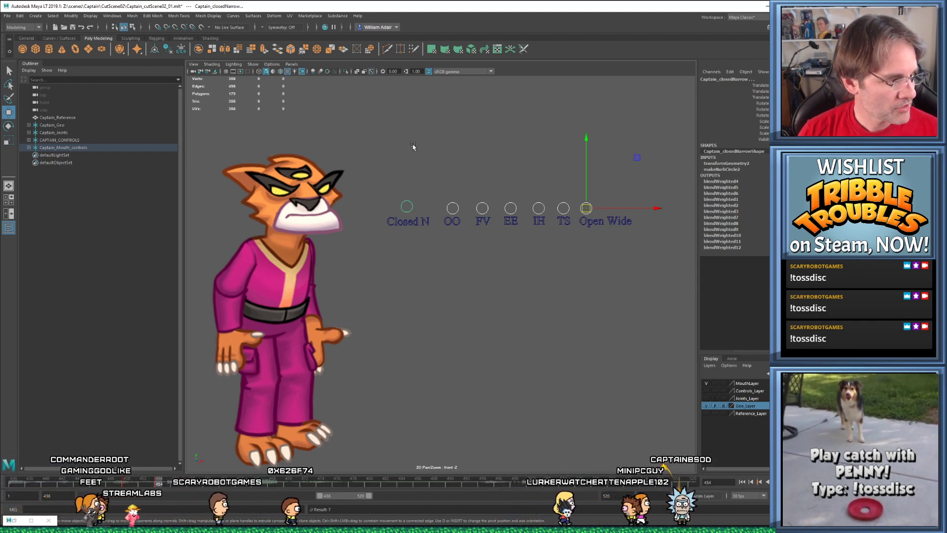
pyautogui.moveTo(399, 188); pyautogui.dragTo(407, 171)
pyautogui.moveTo(586, 207); pyautogui.dragTo(565, 195)
pyautogui.click(568, 213)
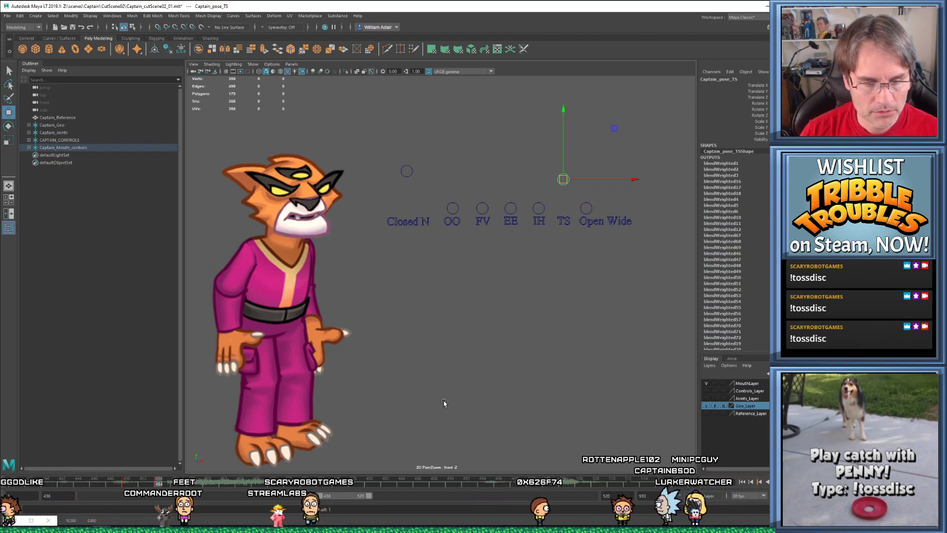
# Select all the mouth controls at frame 455 and raise the TS control slightly further
pyautogui.press(',')
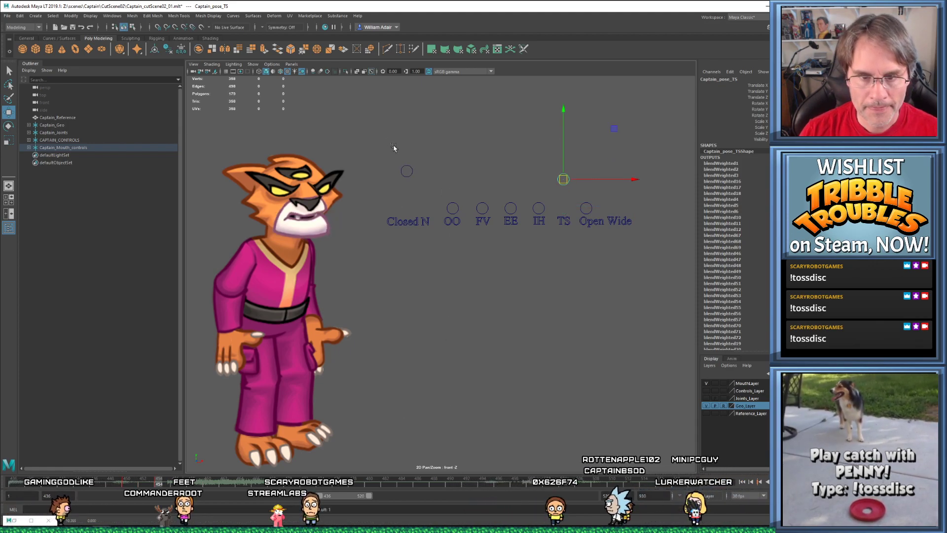
pyautogui.moveTo(600, 209); pyautogui.dragTo(601, 209)
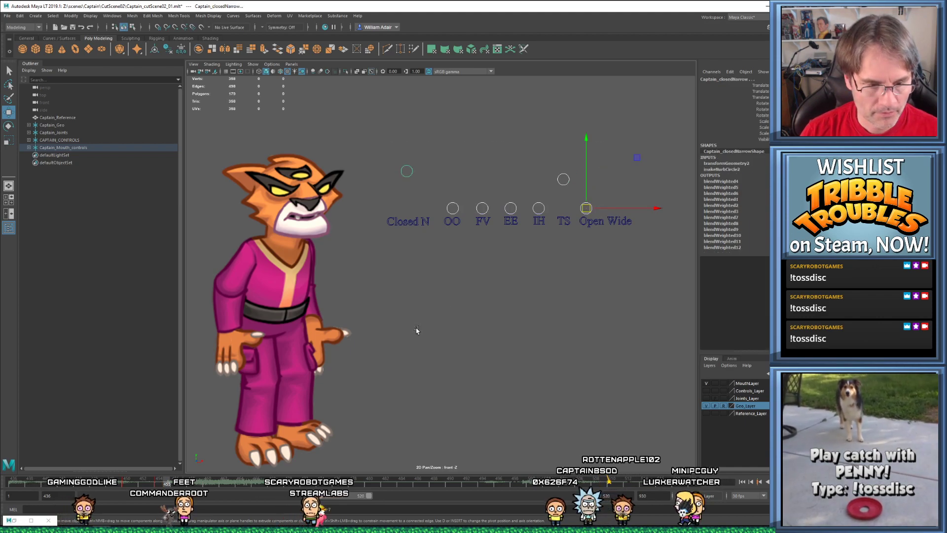
pyautogui.click(564, 178)
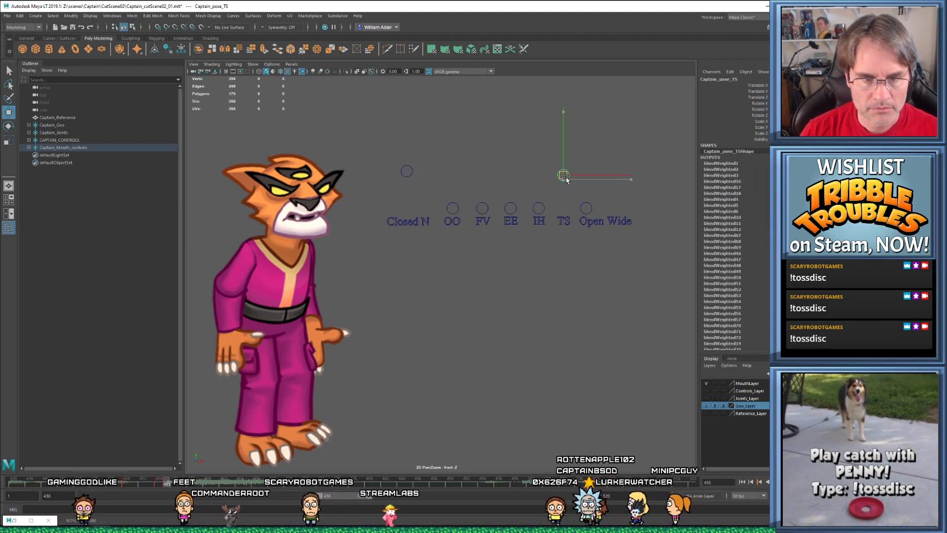
pyautogui.hotkey('alt', '.')
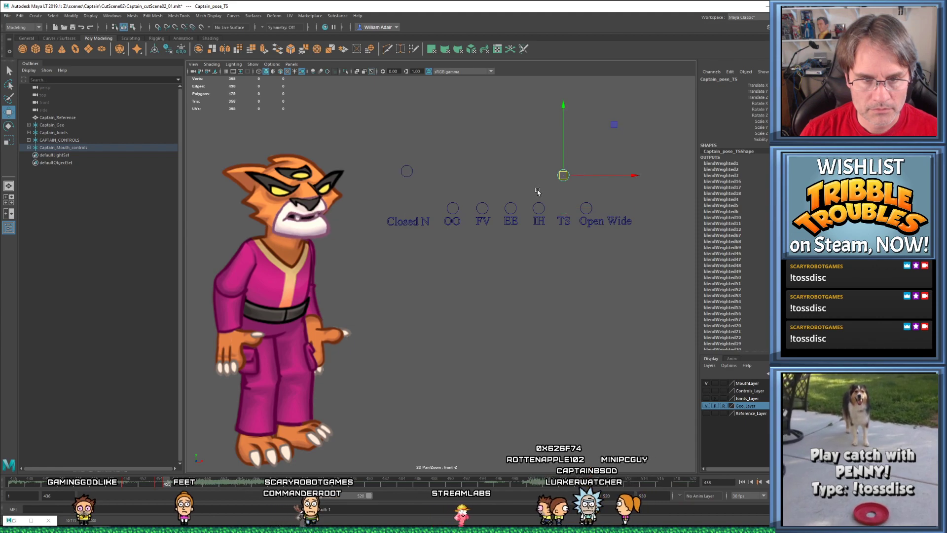
# Play back the new mouth poses, and go to about frame 457 to select the mouth controls for the next pose
pyautogui.hotkey('alt', 'v')
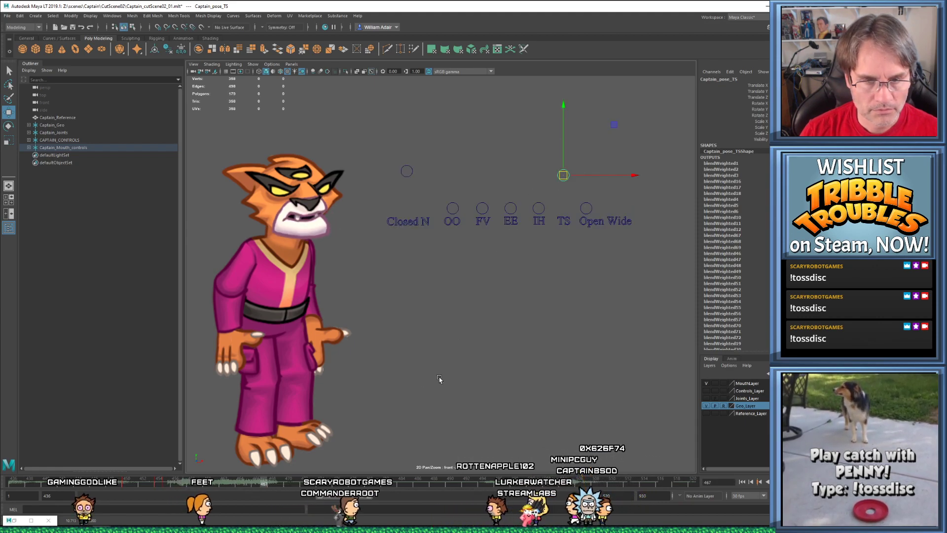
pyautogui.hotkey('alt', 'v')
pyautogui.click(160, 484)
pyautogui.moveTo(174, 486); pyautogui.dragTo(183, 485)
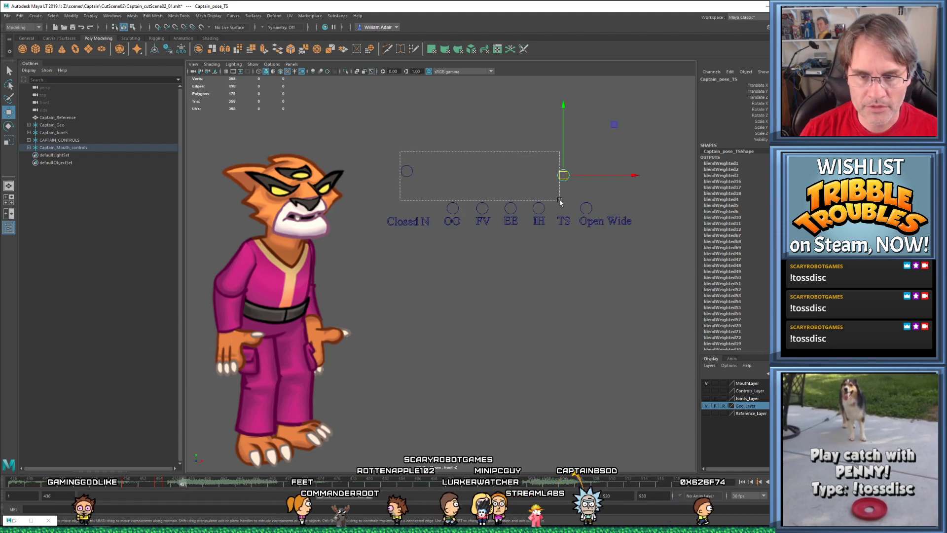
# At frame 457, zero the mouth controls and key the OO control raised, and play back the lip sync
pyautogui.moveTo(600, 209); pyautogui.dragTo(600, 209)
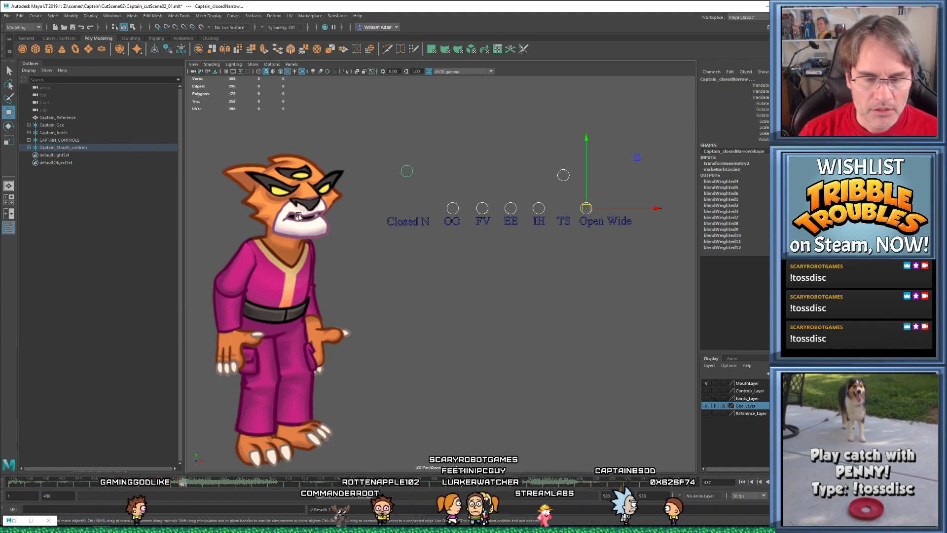
pyautogui.moveTo(553, 190); pyautogui.dragTo(563, 215)
pyautogui.click(456, 213)
pyautogui.moveTo(455, 208); pyautogui.dragTo(460, 177)
pyautogui.press('s')
pyautogui.press(',')
pyautogui.press(',')
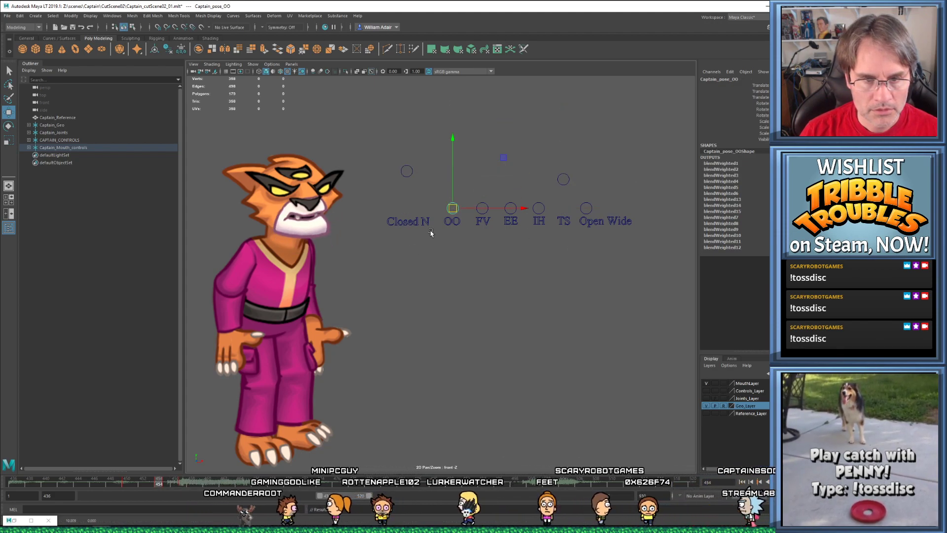
pyautogui.hotkey('alt', 'shift', 'v')
pyautogui.hotkey('alt', 'v')
pyautogui.press('Escape')
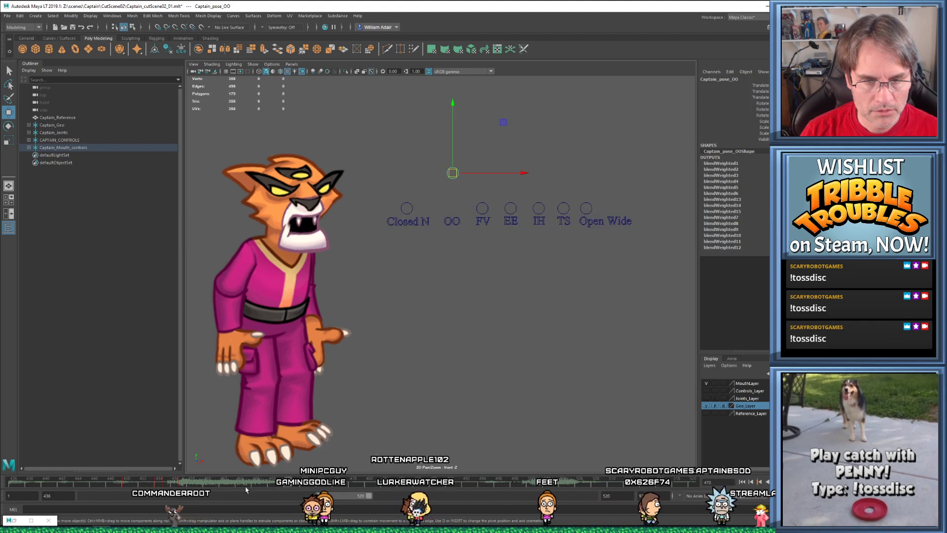
# Raise the Closed N control slightly higher around frames 454 and 455, comparing the neighbouring mouth poses
pyautogui.click(411, 176)
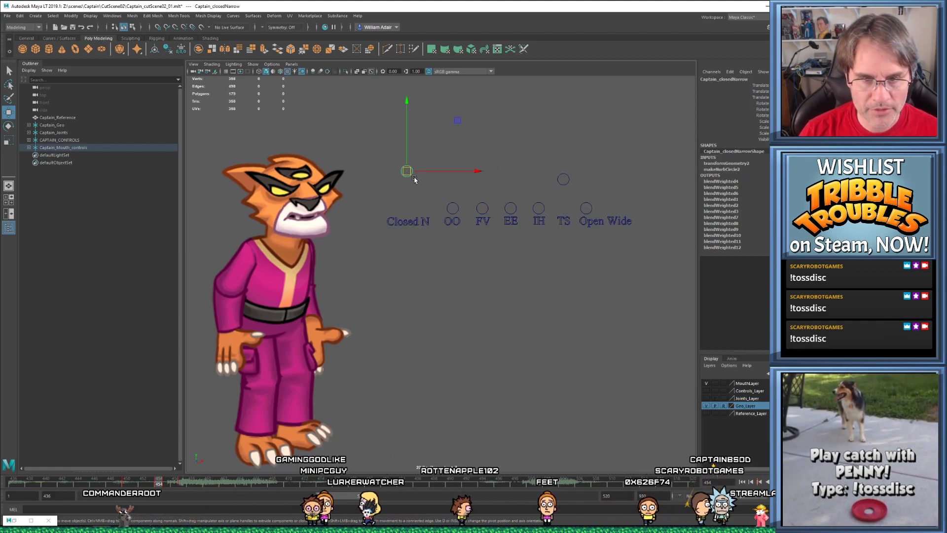
pyautogui.press(',')
pyautogui.press('.')
pyautogui.press(',')
pyautogui.press(',')
pyautogui.press('.')
pyautogui.press('.')
pyautogui.hotkey('alt', '.')
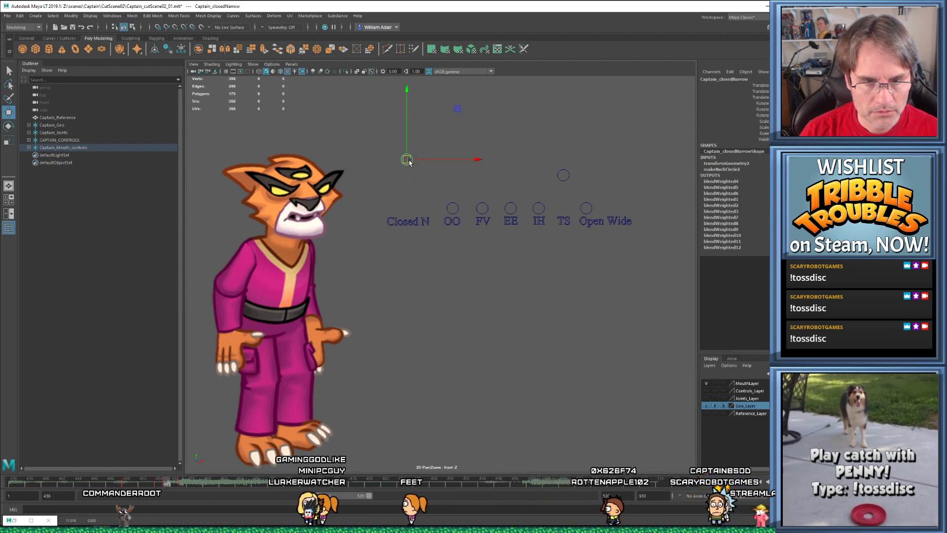
# Compare the mouth poses at frames 455 and 457 and play back the transition between them
pyautogui.press('.')
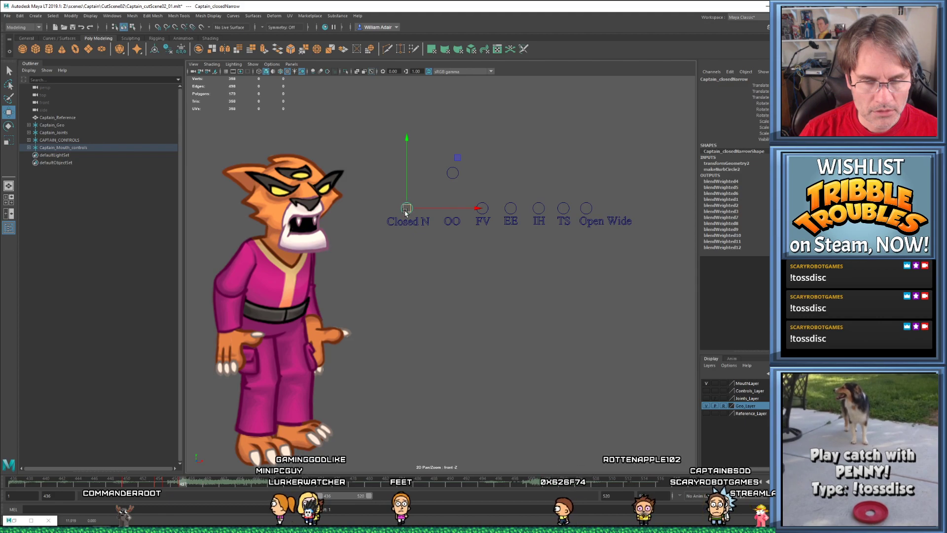
pyautogui.press(',')
pyautogui.press(',')
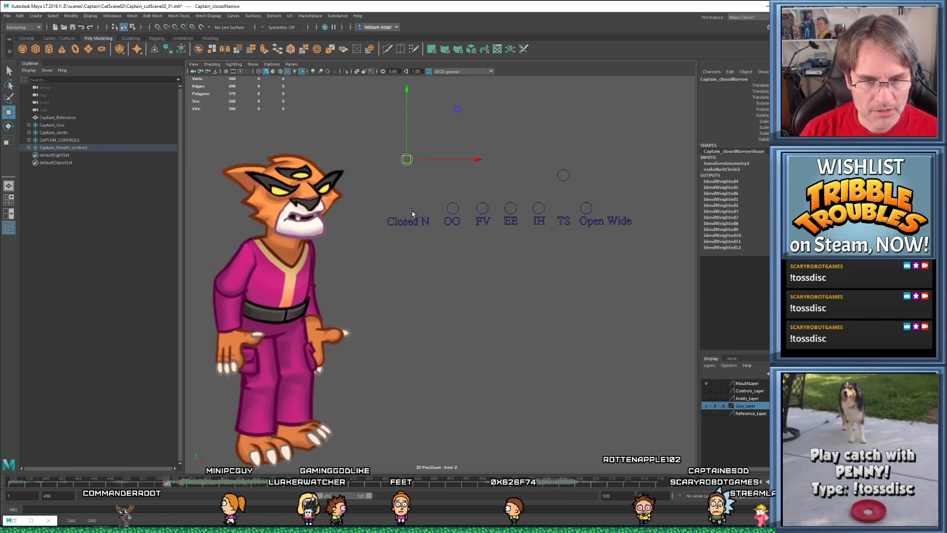
pyautogui.press('.')
pyautogui.press('.')
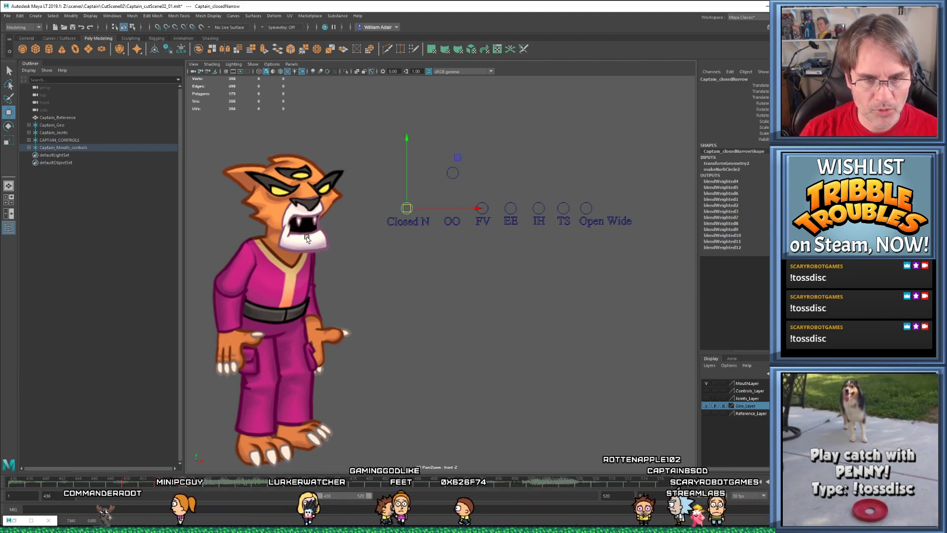
pyautogui.press(',')
pyautogui.moveTo(175, 485)
pyautogui.mouseDown()
pyautogui.moveTo(159, 485)
pyautogui.moveTo(179, 488)
pyautogui.mouseUp()
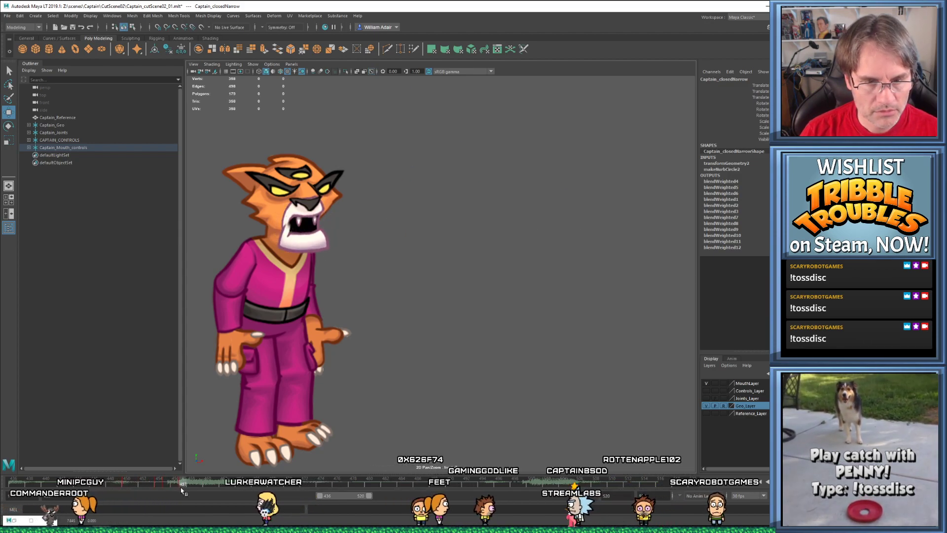
pyautogui.hotkey('alt', 'v')
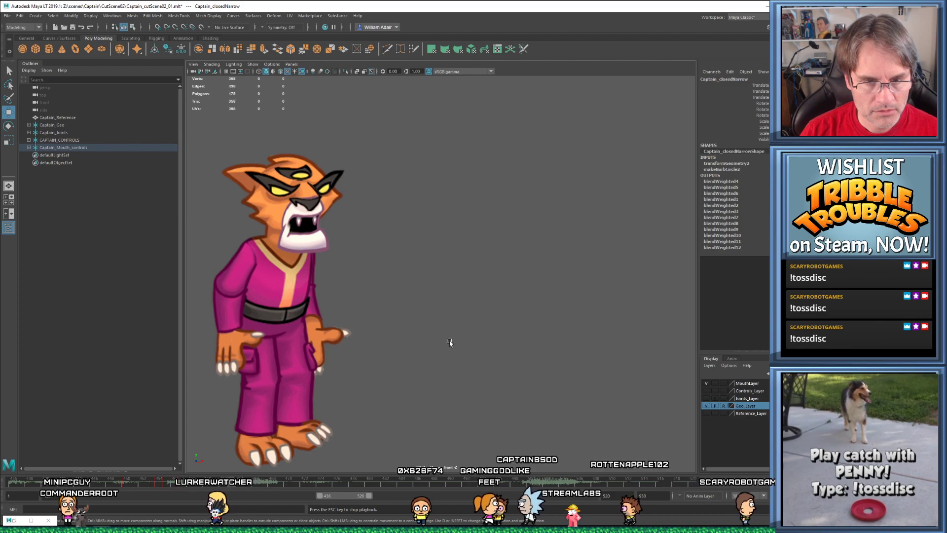
pyautogui.press('Escape')
# At frame 457, return the OO control to zero and key the Open Wide control raised instead
pyautogui.click(452, 208)
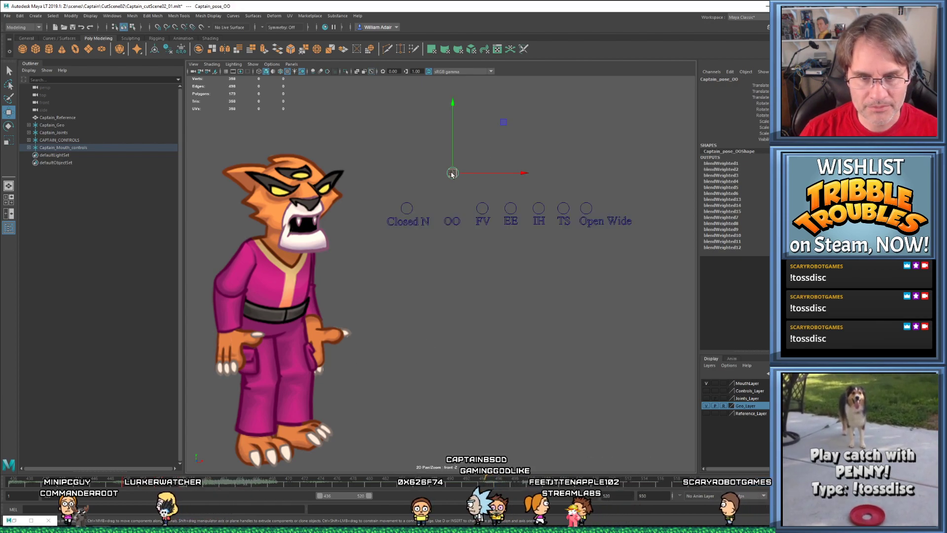
pyautogui.click(586, 208)
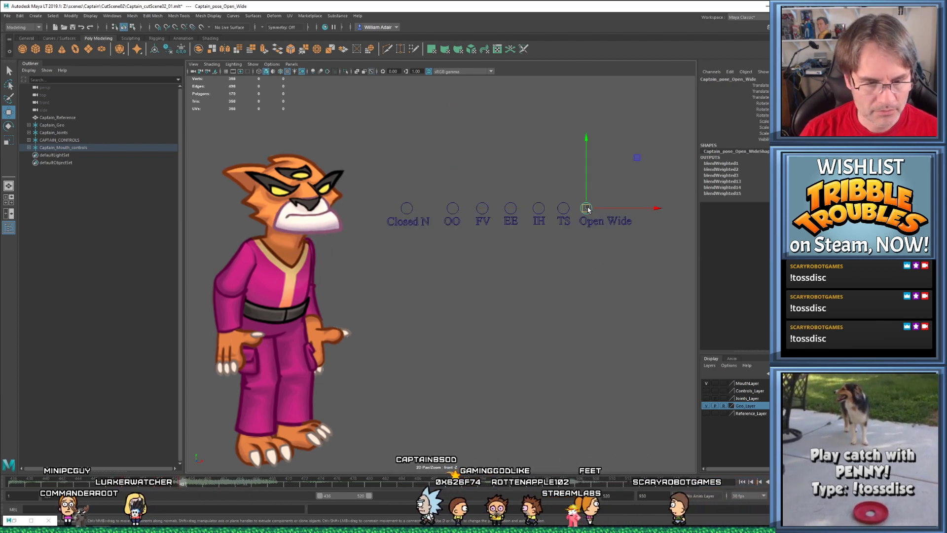
pyautogui.moveTo(587, 207); pyautogui.dragTo(598, 178)
pyautogui.press('s')
pyautogui.press(',')
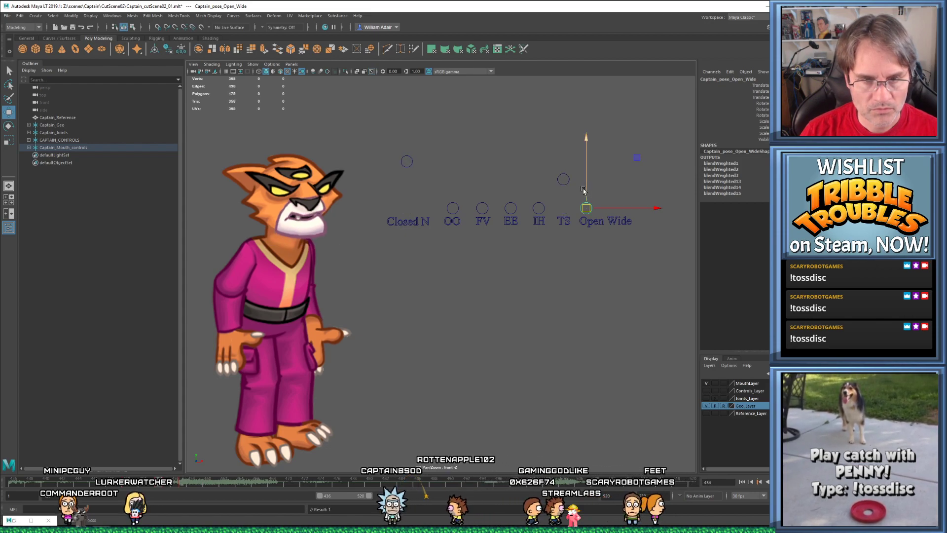
pyautogui.press('.')
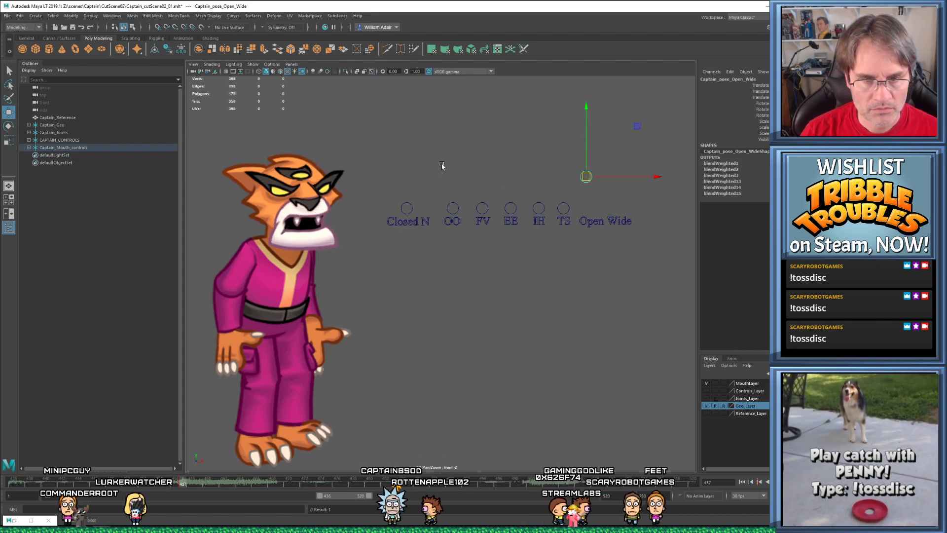
# Raise the Closed N control at frame 457 to narrow the open mouth, and compare it with the previous key
pyautogui.click(406, 209)
pyautogui.moveTo(405, 209); pyautogui.dragTo(409, 178)
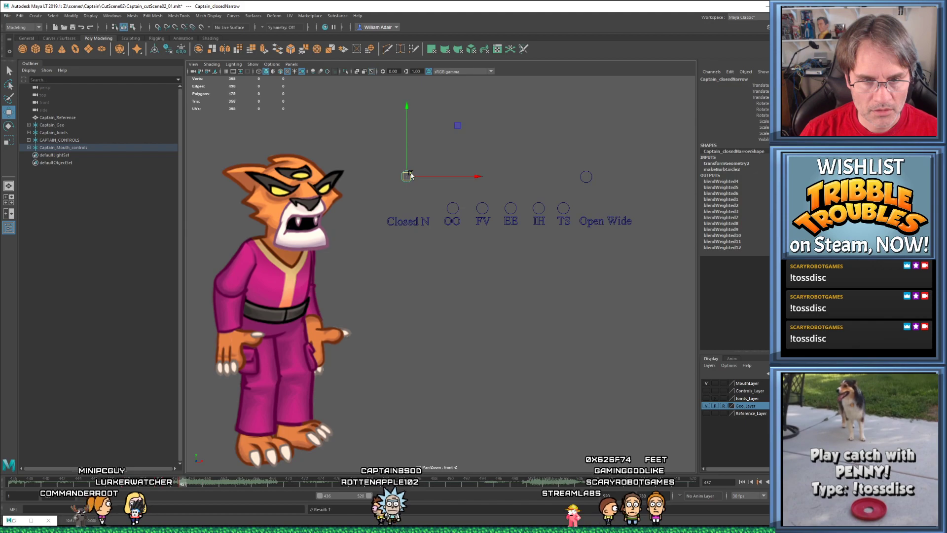
pyautogui.press(',')
pyautogui.press('.')
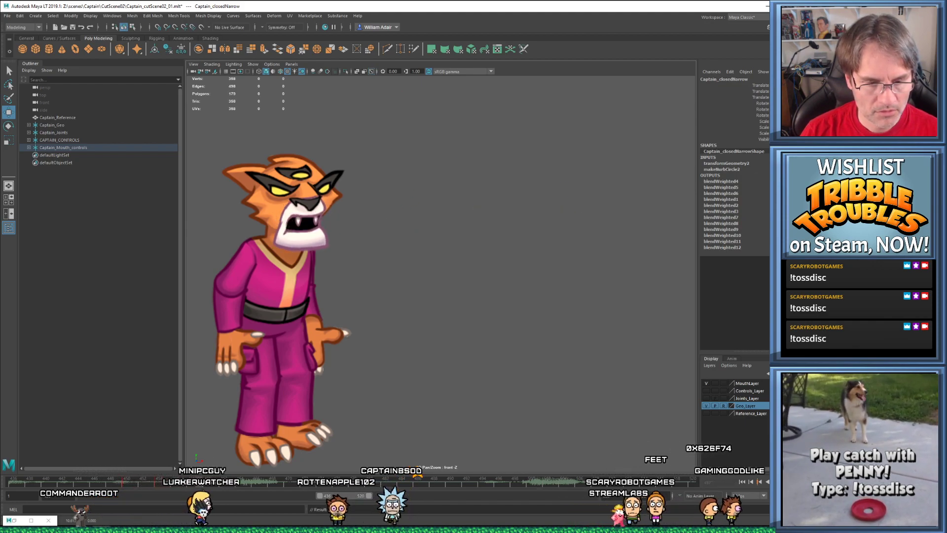
# At frame 460, raise the Open Wide control and the Closed N control slightly further
pyautogui.moveTo(397, 153); pyautogui.dragTo(631, 211)
pyautogui.press(',')
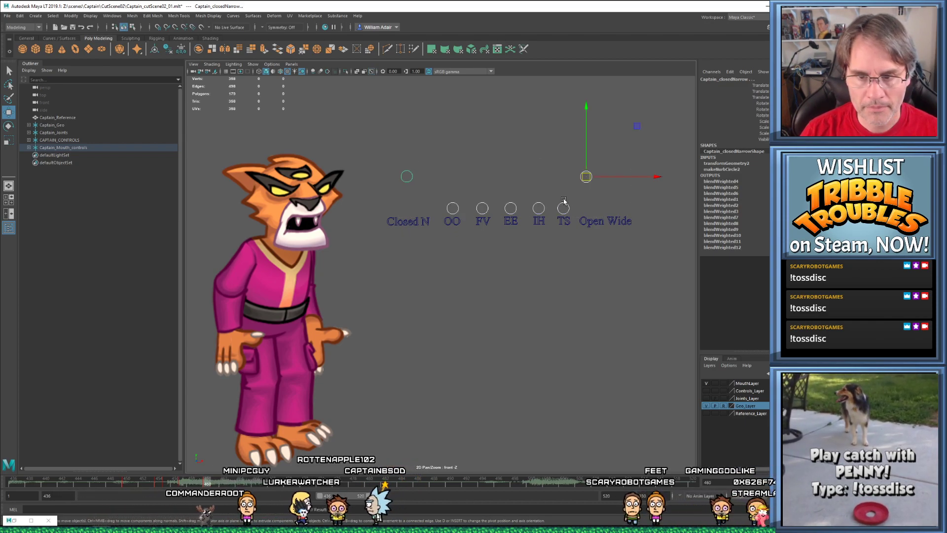
pyautogui.click(569, 173)
pyautogui.click(585, 174)
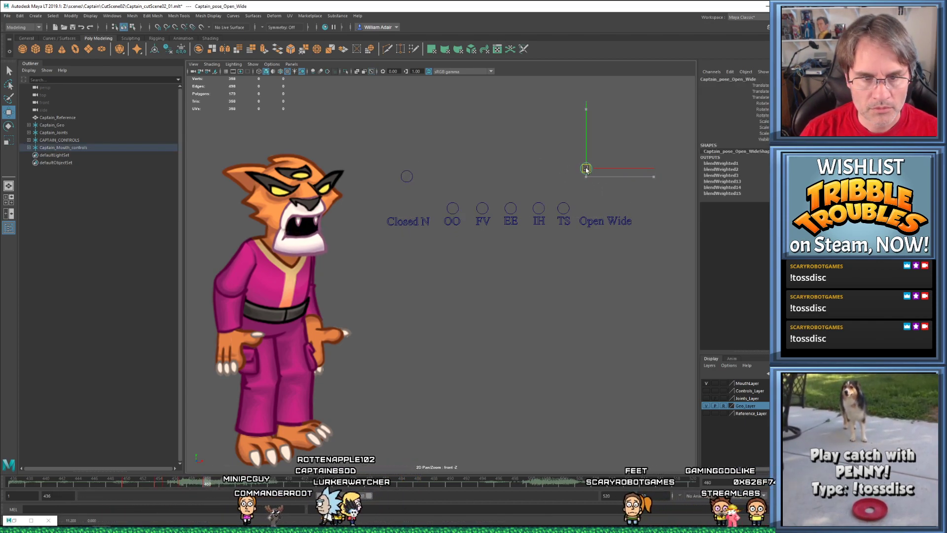
pyautogui.click(407, 177)
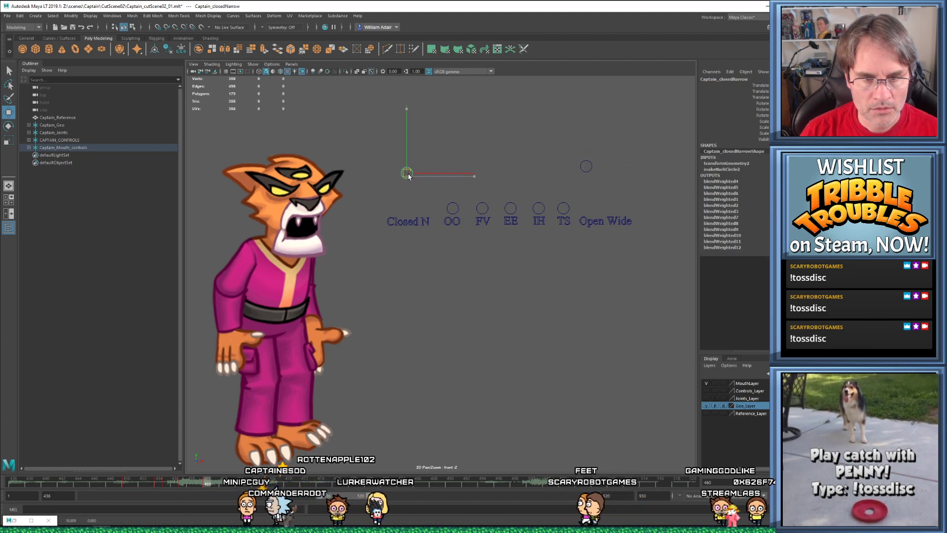
pyautogui.press(',')
pyautogui.press('.')
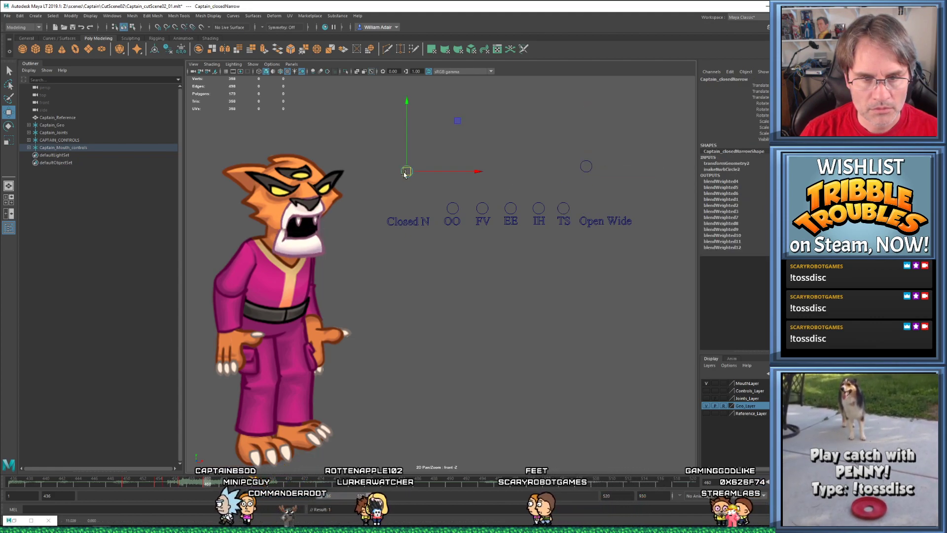
# At frame 462, lower the Open Wide control slightly and raise the Closed N control a little
pyautogui.moveTo(208, 477); pyautogui.dragTo(232, 478)
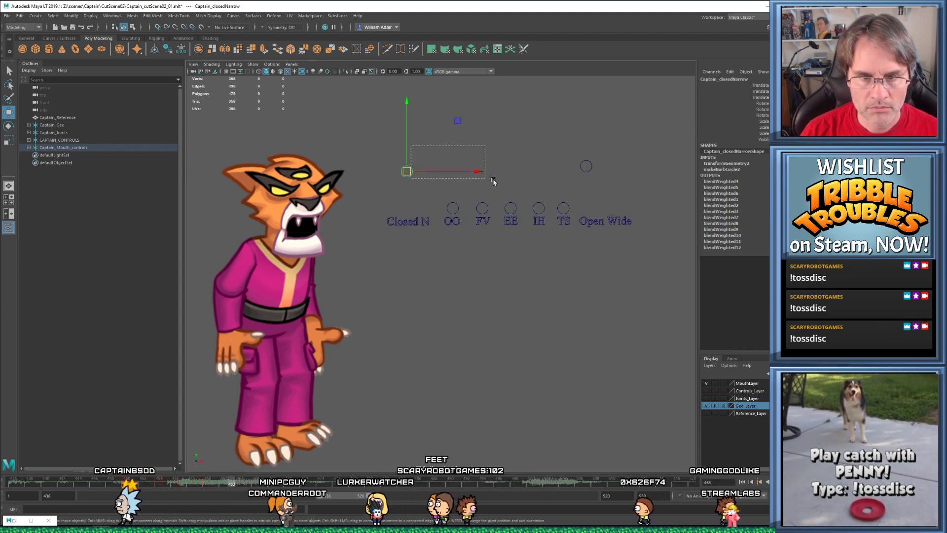
pyautogui.click(580, 166)
pyautogui.click(587, 171)
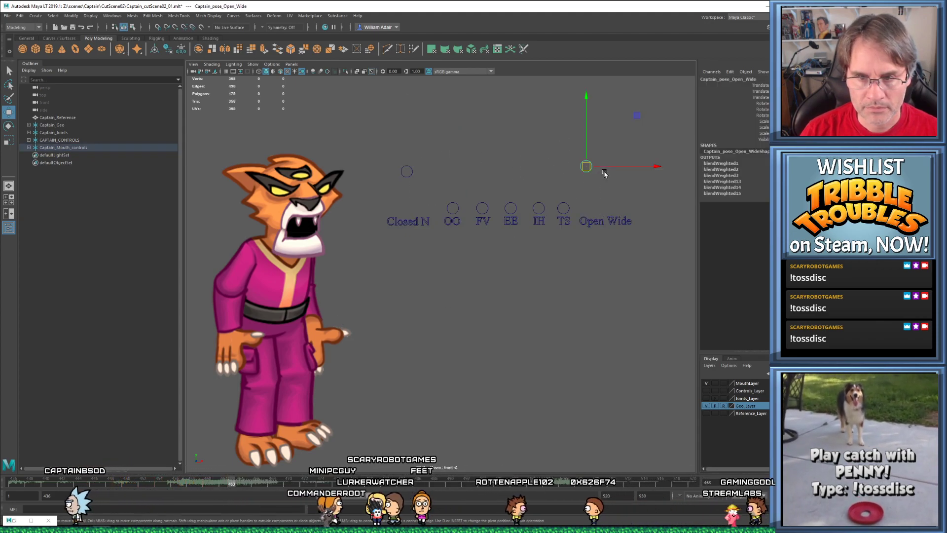
pyautogui.click(407, 173)
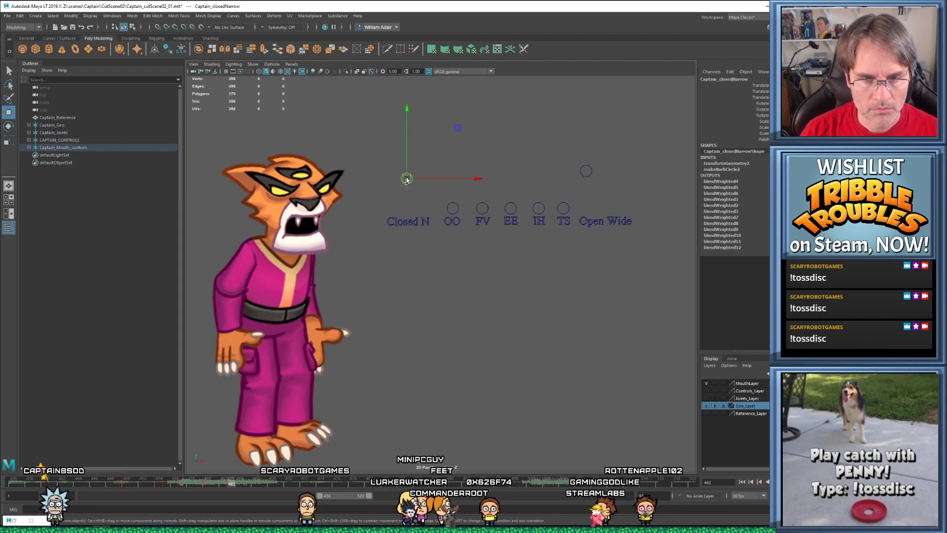
pyautogui.moveTo(406, 181); pyautogui.dragTo(409, 168)
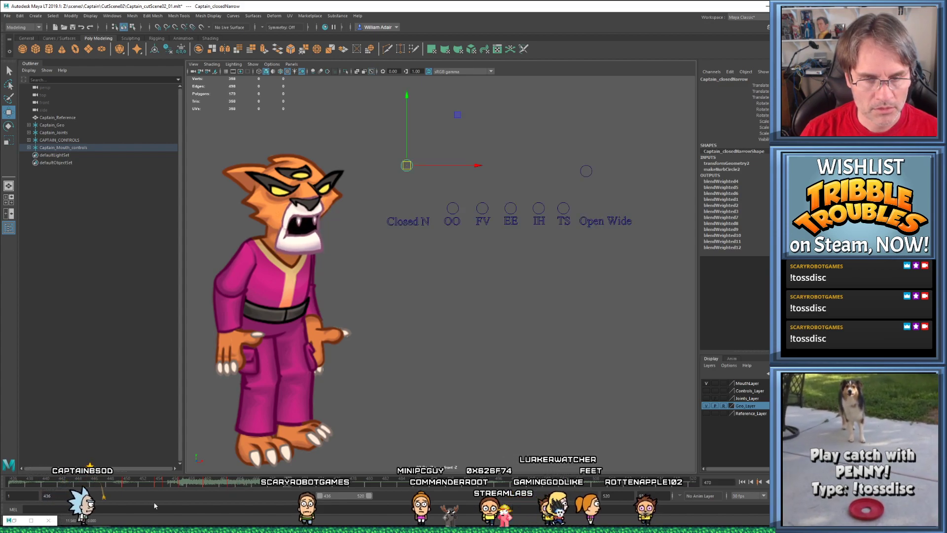
# Go back to frame 455 and key the TS control at a lower position
pyautogui.click(111, 487)
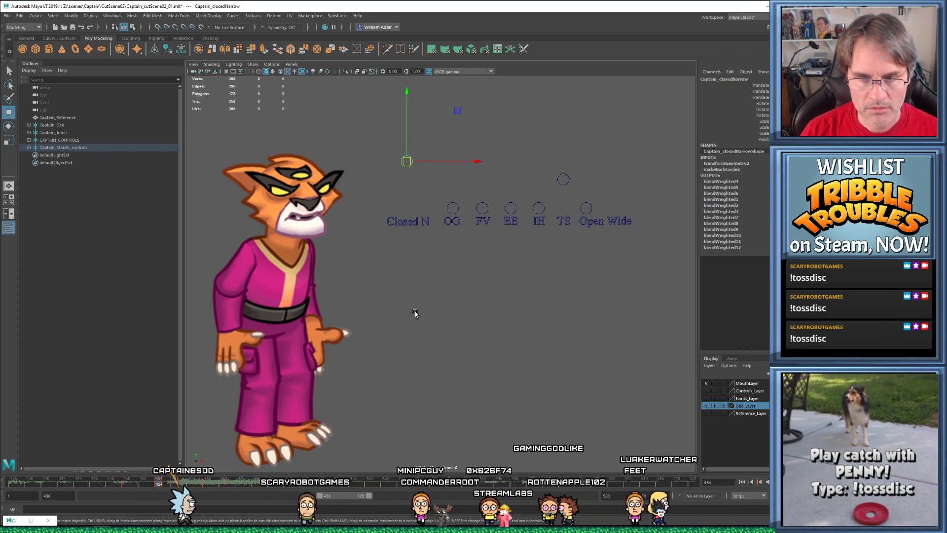
pyautogui.click(563, 177)
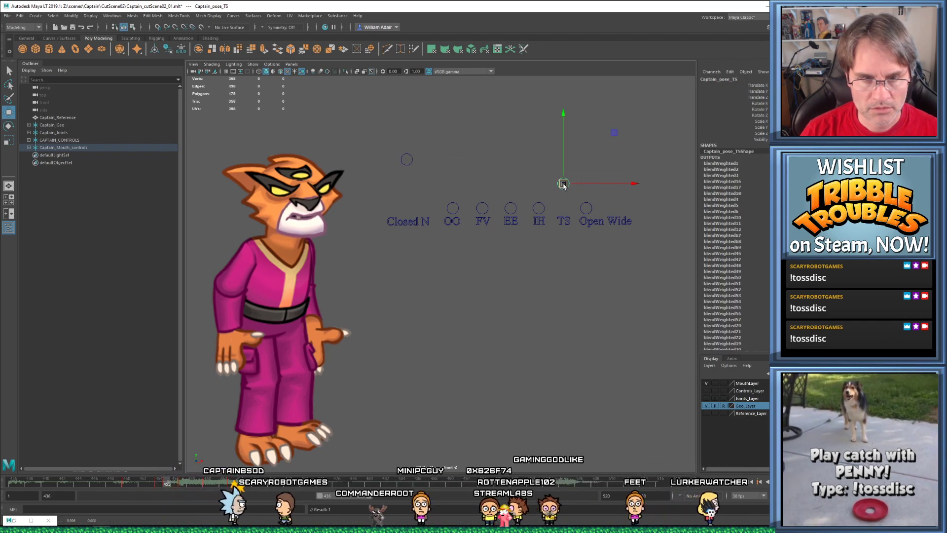
pyautogui.moveTo(564, 185); pyautogui.dragTo(565, 197)
pyautogui.press('s')
pyautogui.press(',')
pyautogui.press('.')
# Lower the Closed N control around frames 454 and 455 and key the softened mouth pose
pyautogui.click(407, 161)
pyautogui.moveTo(412, 131); pyautogui.dragTo(409, 169)
pyautogui.press(',')
pyautogui.press('s')
pyautogui.press('.')
pyautogui.press(',')
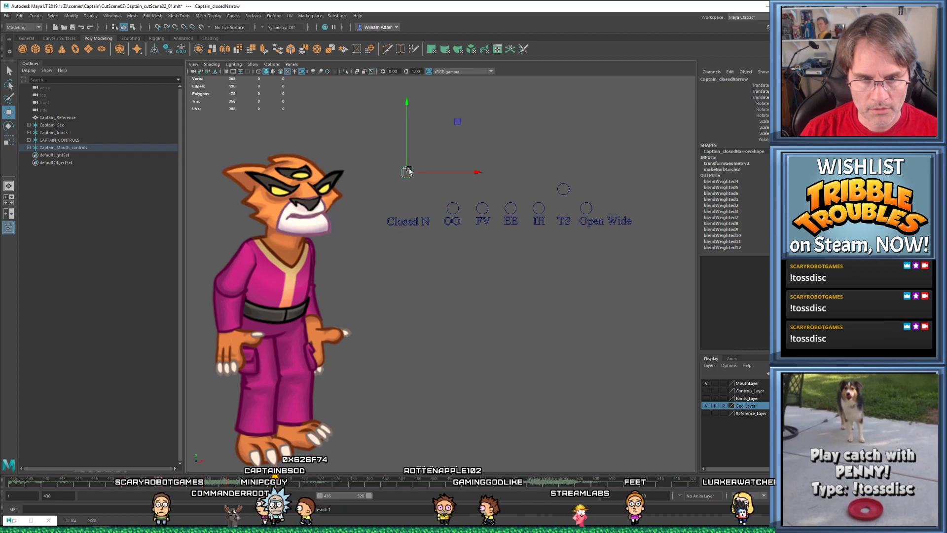
# Step through the mouth keys up to frame 457 and play back the lip sync to check the opening motion
pyautogui.press('.')
pyautogui.press('.')
pyautogui.press(',')
pyautogui.press(',')
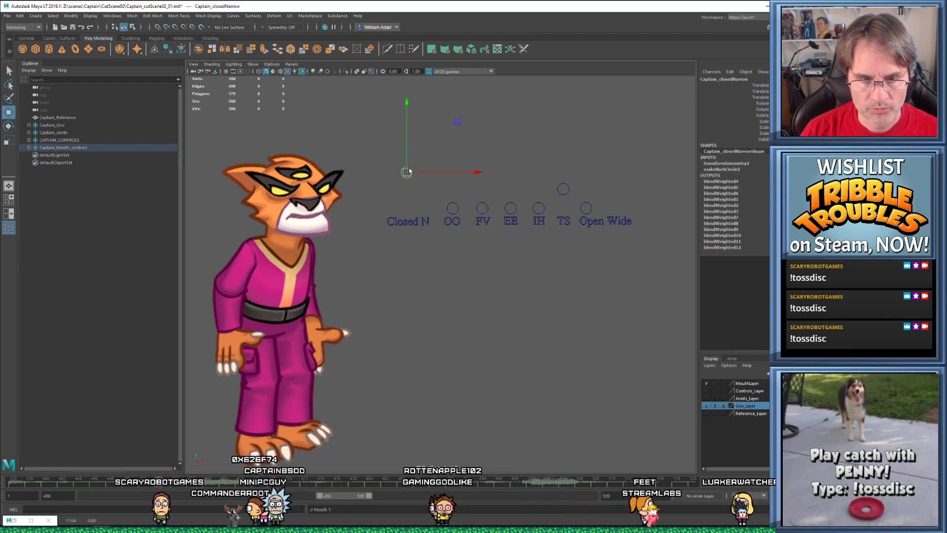
pyautogui.moveTo(409, 167); pyautogui.dragTo(412, 173)
pyautogui.press('.')
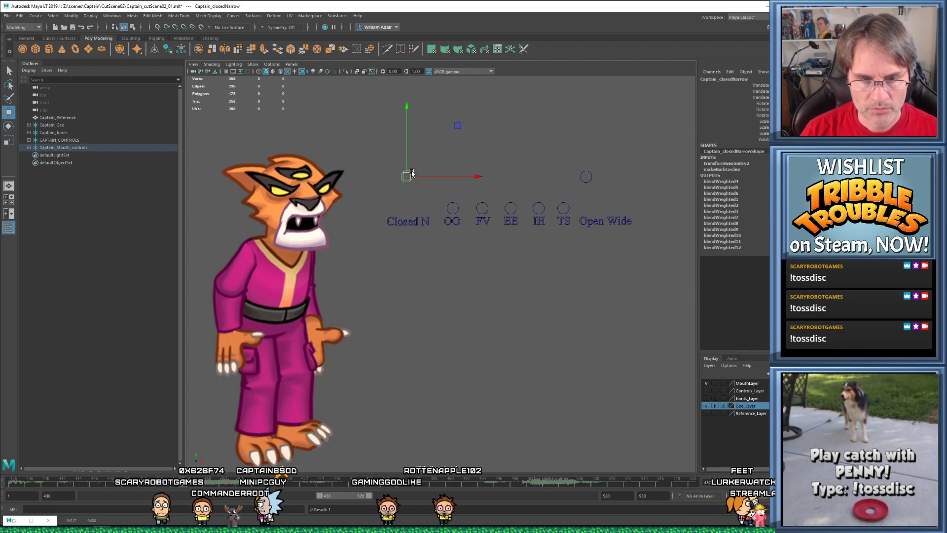
pyautogui.hotkey('alt', 'v')
pyautogui.hotkey('alt', 'v')
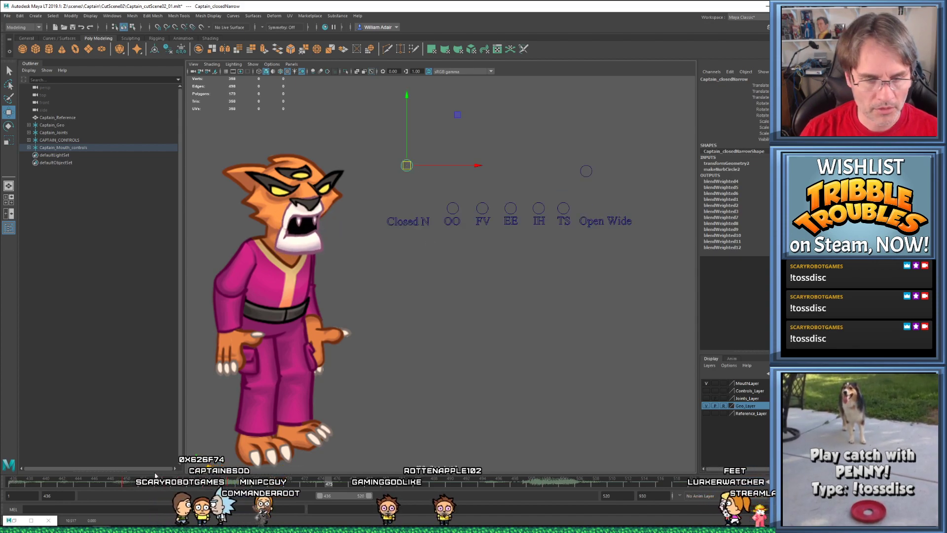
pyautogui.hotkey('alt', 'v')
pyautogui.hotkey('alt', 'v')
# Lower the Open Wide control at frame 462 to close the mouth more, and play back the lip sync
pyautogui.moveTo(112, 488); pyautogui.dragTo(229, 484)
pyautogui.moveTo(564, 159); pyautogui.dragTo(587, 185)
pyautogui.press(',')
pyautogui.press(',')
pyautogui.hotkey('alt', 'v')
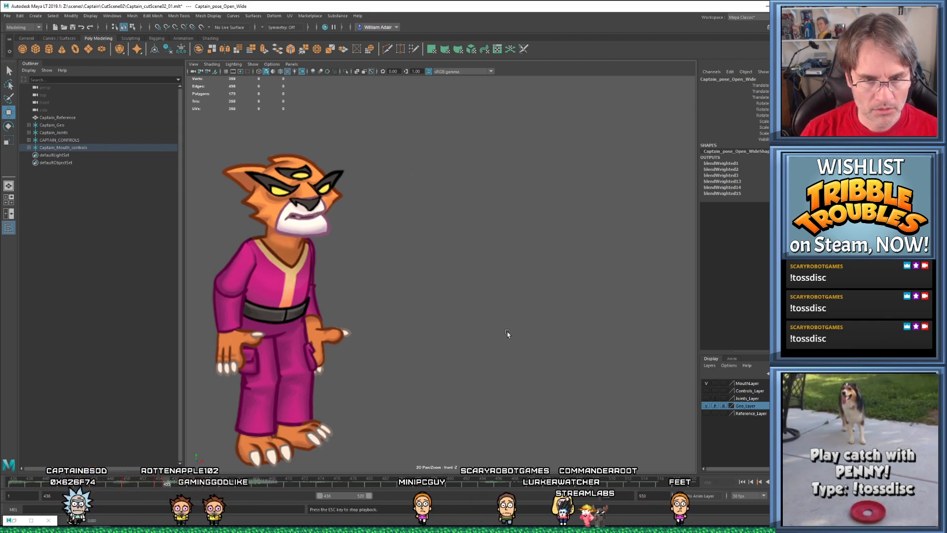
pyautogui.hotkey('alt', 'v')
pyautogui.hotkey('alt', 'v')
pyautogui.hotkey('alt', 'v')
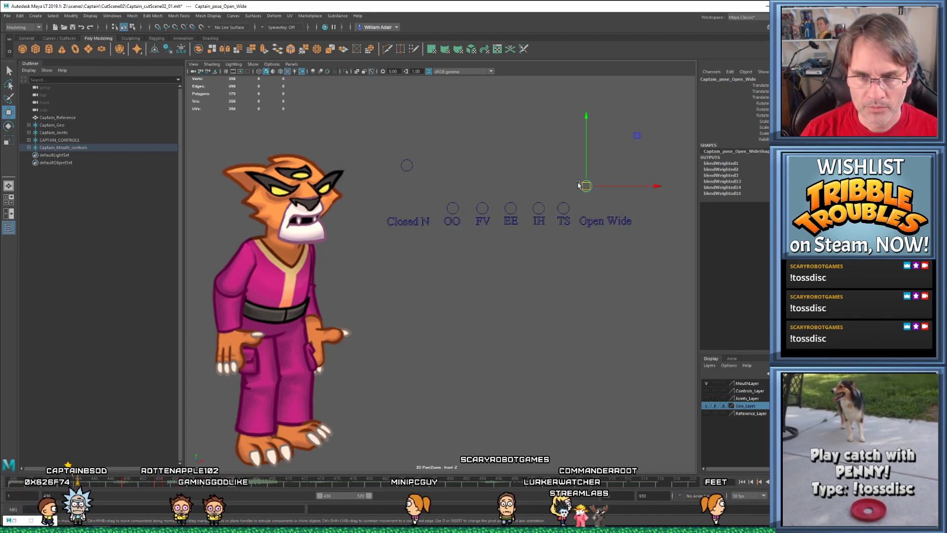
# At frame 462, key the Open Wide control slightly lower and raise the Closed N control, reviewing the playback
pyautogui.moveTo(586, 186); pyautogui.dragTo(586, 191)
pyautogui.press('s')
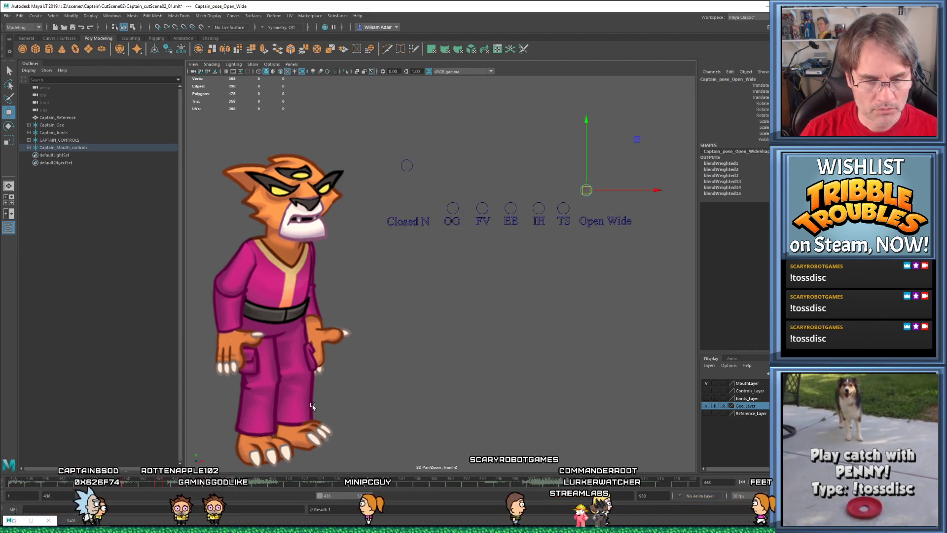
pyautogui.click(407, 166)
pyautogui.moveTo(407, 165); pyautogui.dragTo(410, 149)
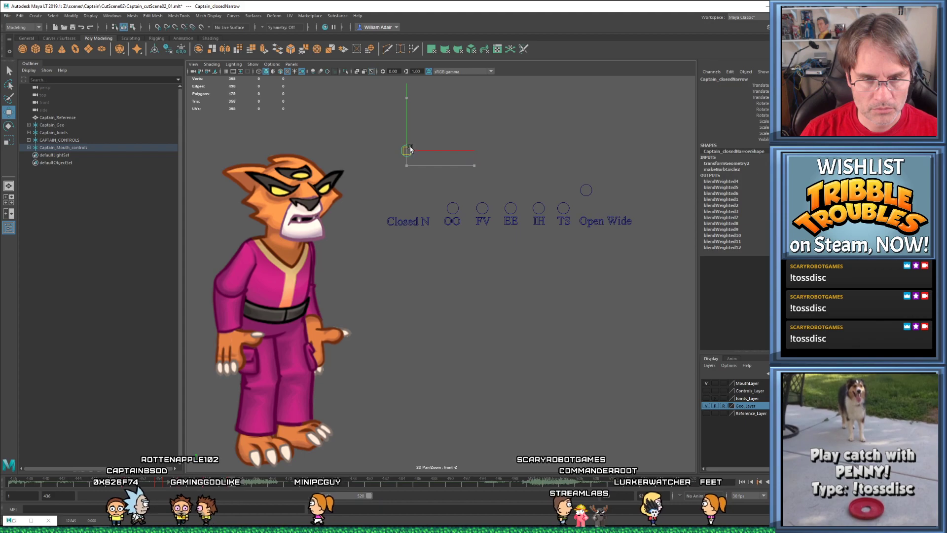
pyautogui.hotkey('alt', 'v')
pyautogui.hotkey('alt', 'v')
pyautogui.moveTo(192, 483); pyautogui.dragTo(251, 484)
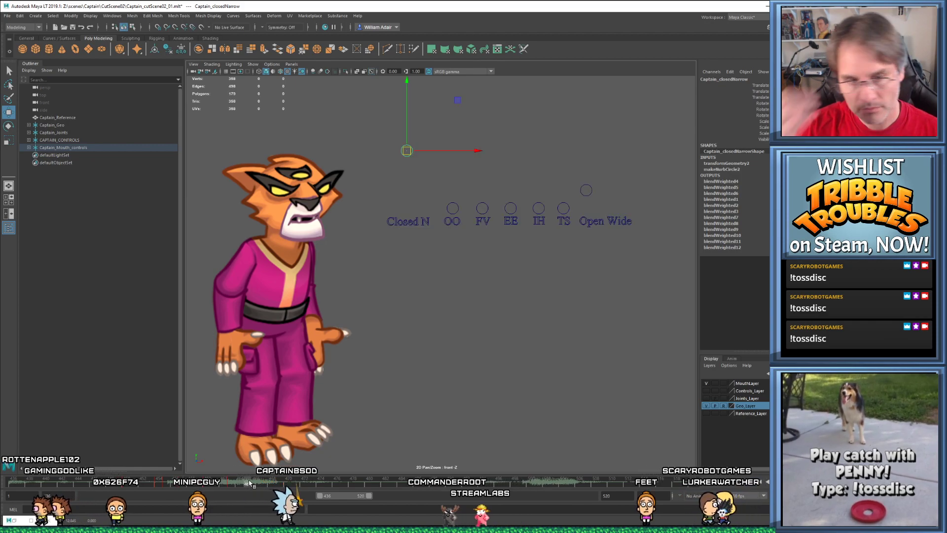
# Key all the mouth controls at frame 465, compare the adjacent frames, and lower the Closed N control there
pyautogui.moveTo(384, 111); pyautogui.dragTo(613, 211)
pyautogui.press(',')
pyautogui.press(',')
pyautogui.press('.')
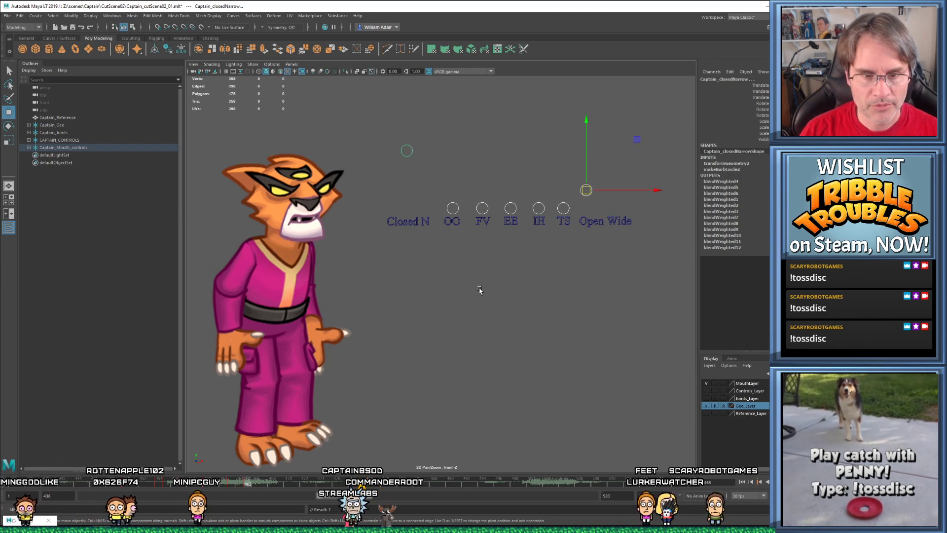
pyautogui.press(',')
pyautogui.press('.')
pyautogui.moveTo(407, 152); pyautogui.dragTo(410, 170)
# Lower the Open Wide control slightly and raise the EE control at frame 465
pyautogui.click(510, 208)
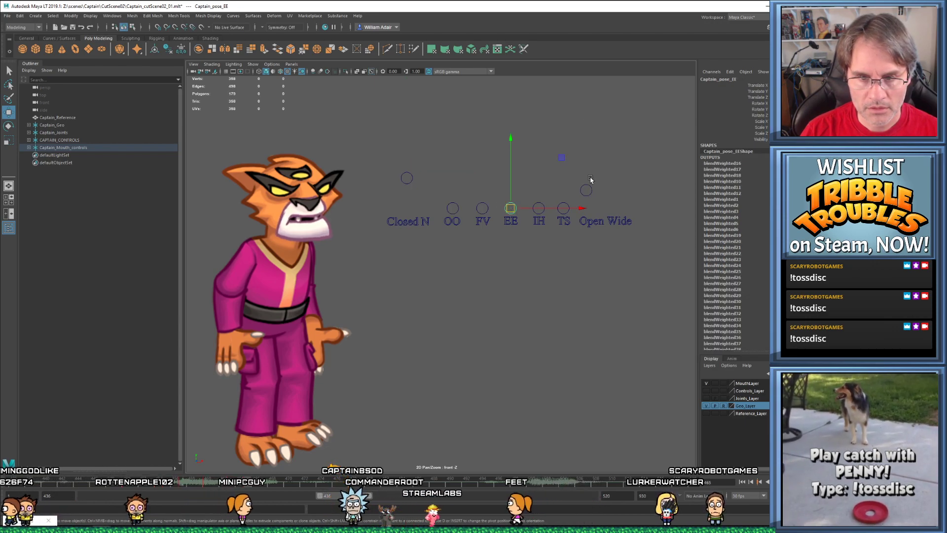
pyautogui.click(586, 190)
pyautogui.click(510, 208)
pyautogui.moveTo(512, 207); pyautogui.dragTo(522, 184)
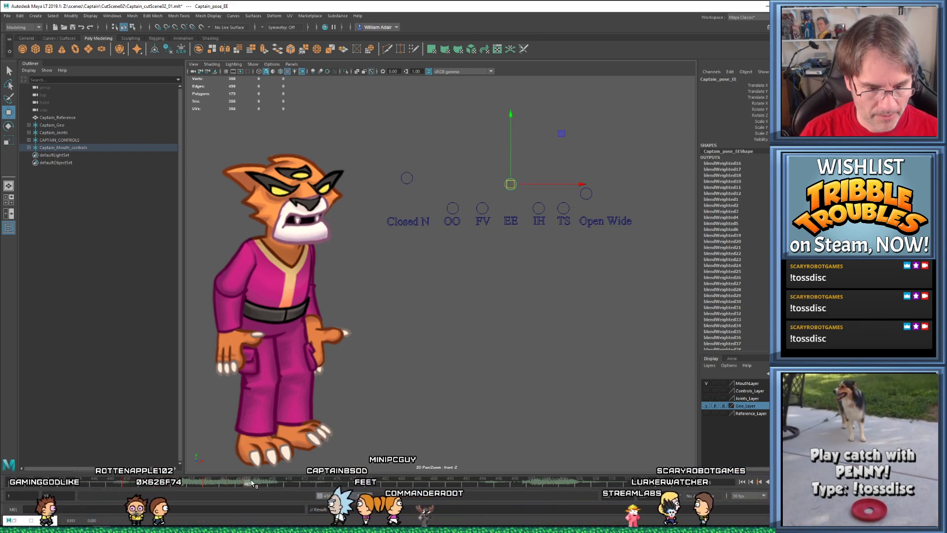
# Key all the mouth controls at frame 467 and lower the Closed N control slightly
pyautogui.moveTo(399, 152); pyautogui.dragTo(600, 214)
pyautogui.click(514, 188)
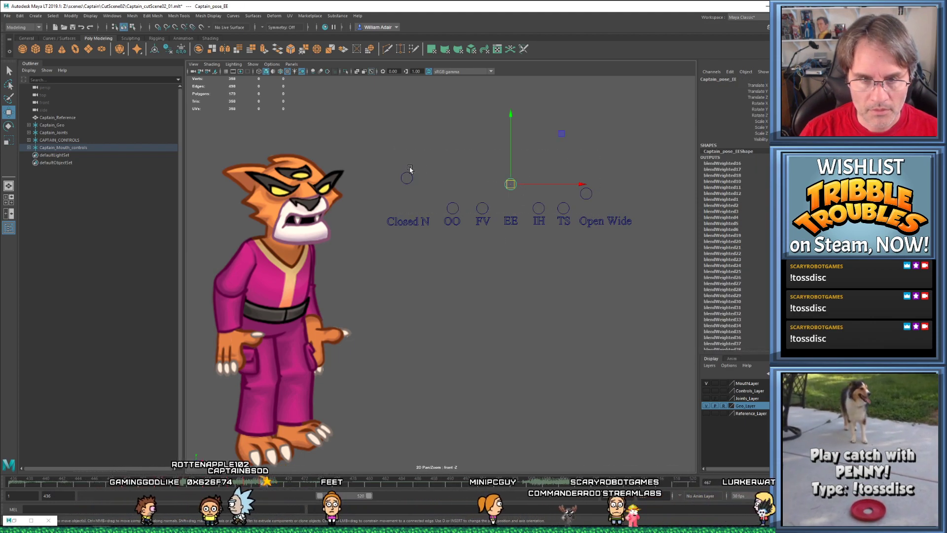
pyautogui.click(407, 177)
pyautogui.click(501, 181)
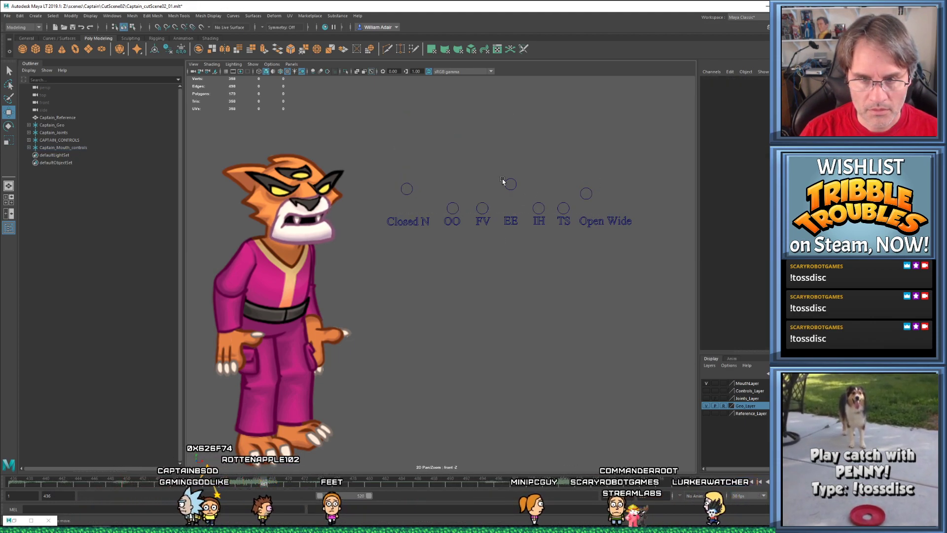
# Raise the EE control at frame 467, fine-tuning its height against the neighbouring frames
pyautogui.click(514, 190)
pyautogui.hotkey('alt', ',')
pyautogui.hotkey('alt', ',')
pyautogui.hotkey('alt', ',')
pyautogui.hotkey('alt', ',')
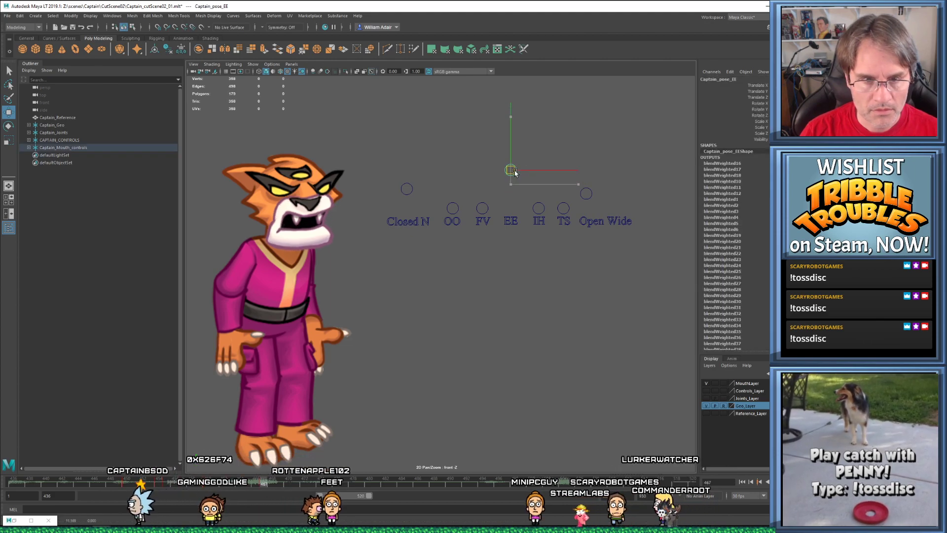
pyautogui.hotkey('alt', '.')
pyautogui.hotkey('alt', '.')
pyautogui.moveTo(514, 185); pyautogui.dragTo(512, 175)
pyautogui.hotkey('alt', '.')
pyautogui.hotkey('alt', '.')
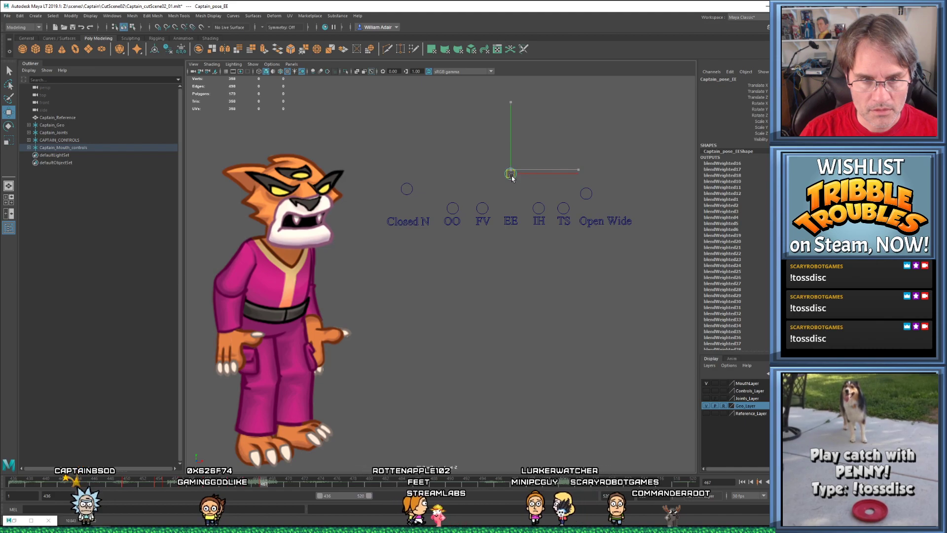
# Raise the Open Wide control slightly at frame 467 and play back the lip sync
pyautogui.click(585, 193)
pyautogui.hotkey('alt', ',')
pyautogui.hotkey('alt', ',')
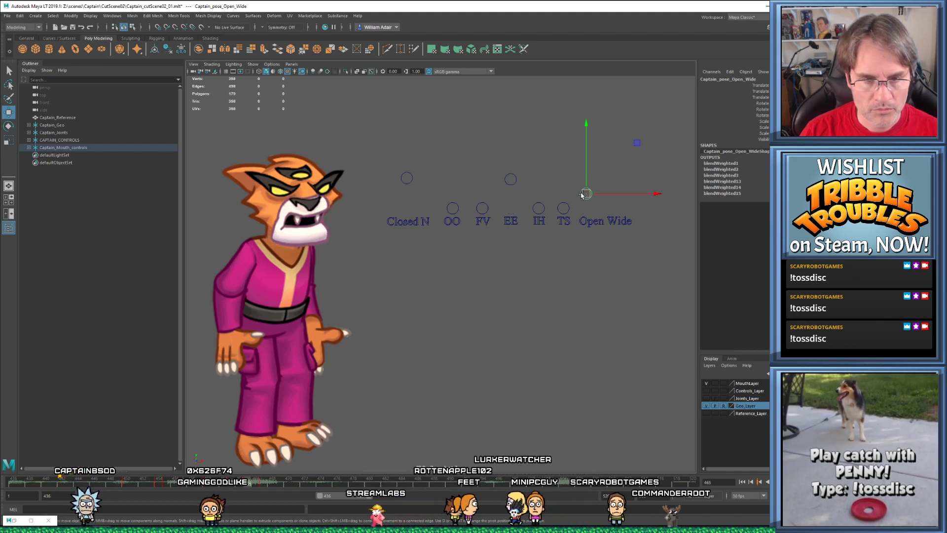
pyautogui.hotkey('alt', '.')
pyautogui.hotkey('alt', '.')
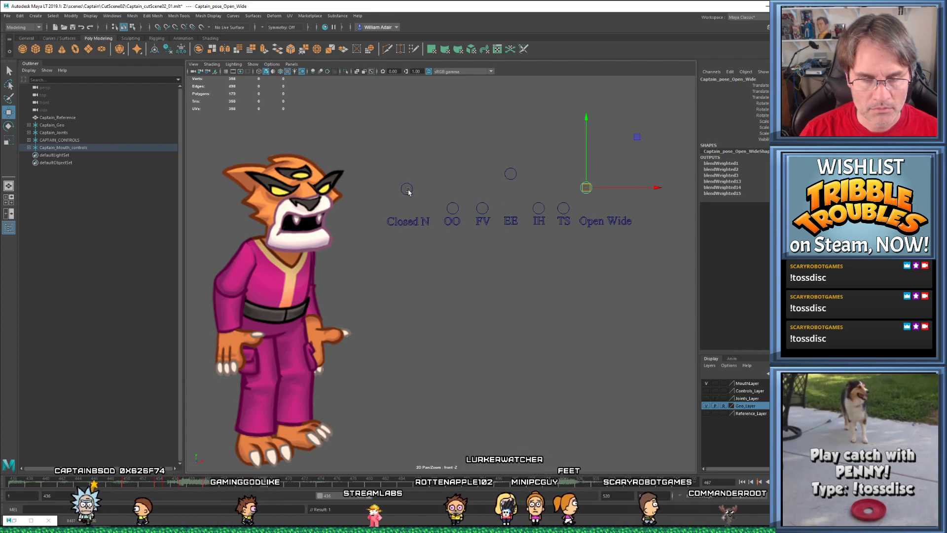
pyautogui.hotkey('alt', 'v')
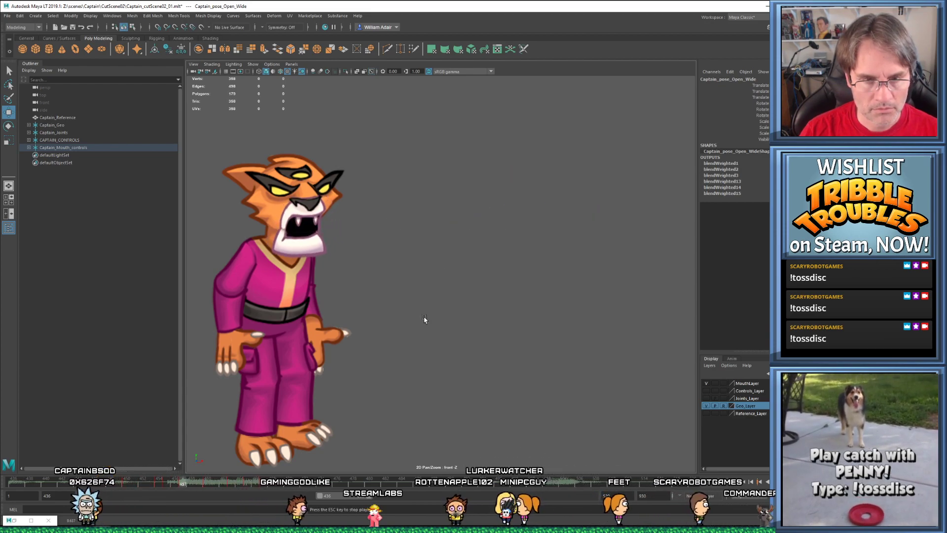
pyautogui.hotkey('alt', 'v')
# At frame 469, lower the Open Wide and Closed N controls and raise the EE control slightly
pyautogui.moveTo(225, 484); pyautogui.dragTo(282, 486)
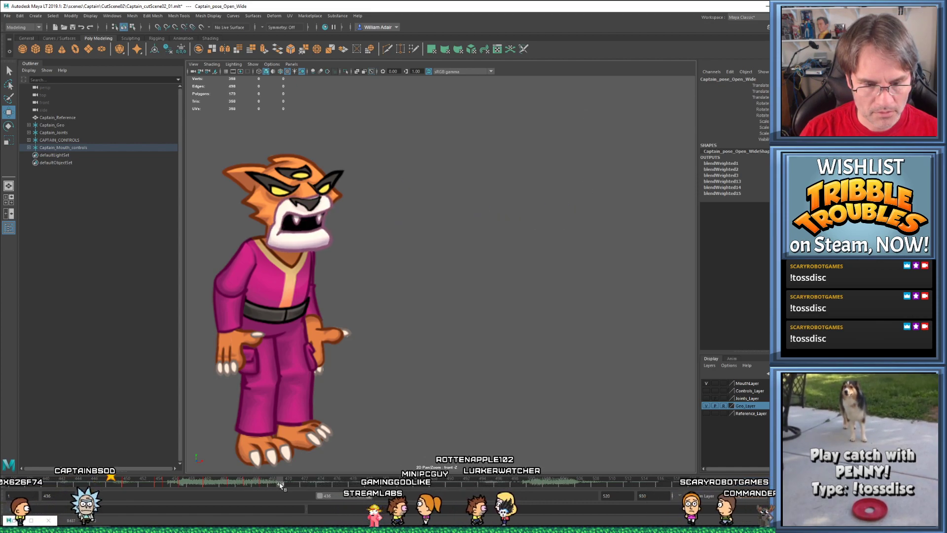
pyautogui.moveTo(608, 217); pyautogui.dragTo(589, 201)
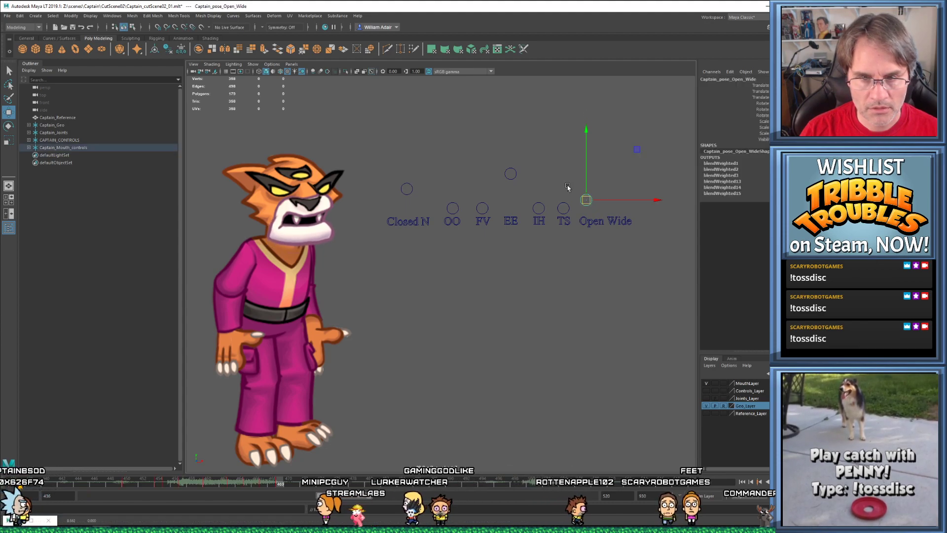
pyautogui.click(510, 173)
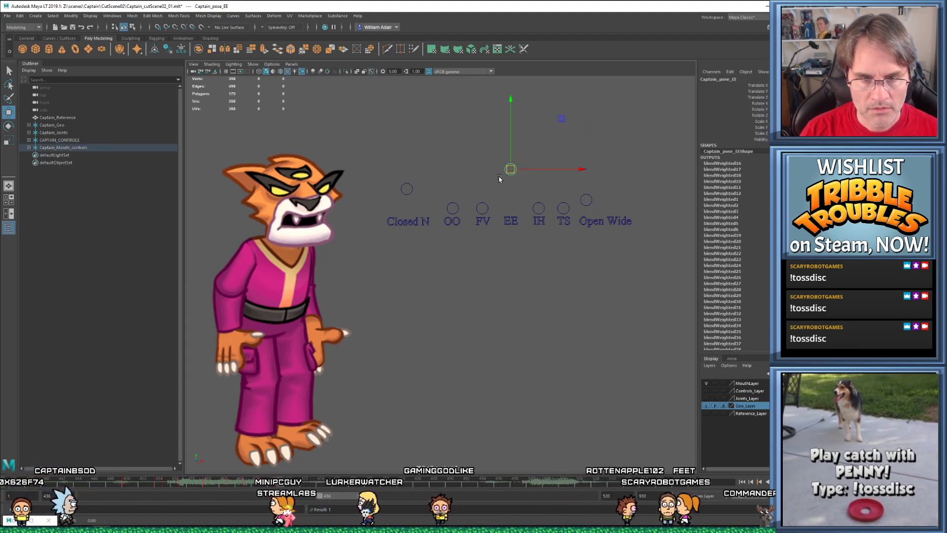
pyautogui.click(587, 200)
pyautogui.moveTo(586, 200); pyautogui.dragTo(587, 208)
pyautogui.moveTo(398, 175); pyautogui.dragTo(417, 202)
pyautogui.moveTo(408, 190); pyautogui.dragTo(409, 203)
# At frame 472, lower the EE control, return Closed N to its rest position, and play back the lip sync
pyautogui.click(296, 487)
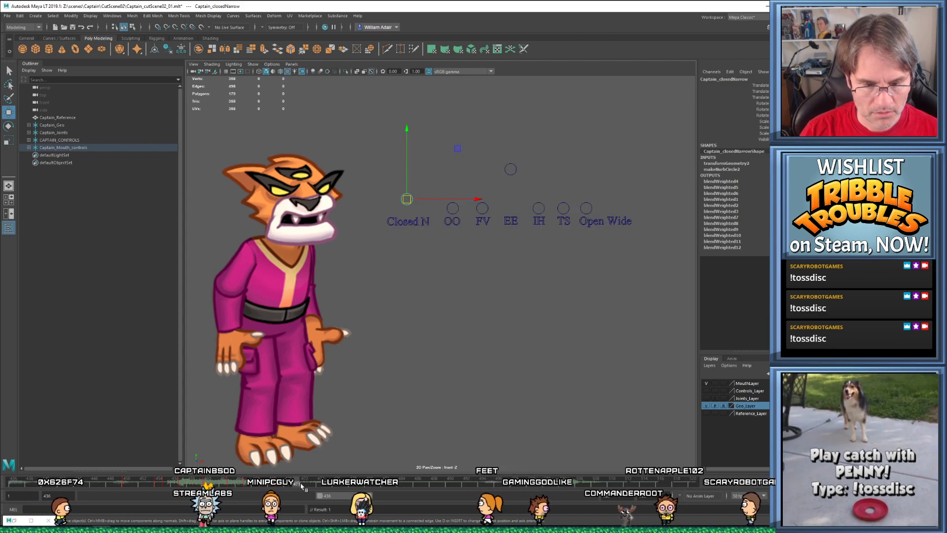
pyautogui.moveTo(557, 203); pyautogui.dragTo(577, 201)
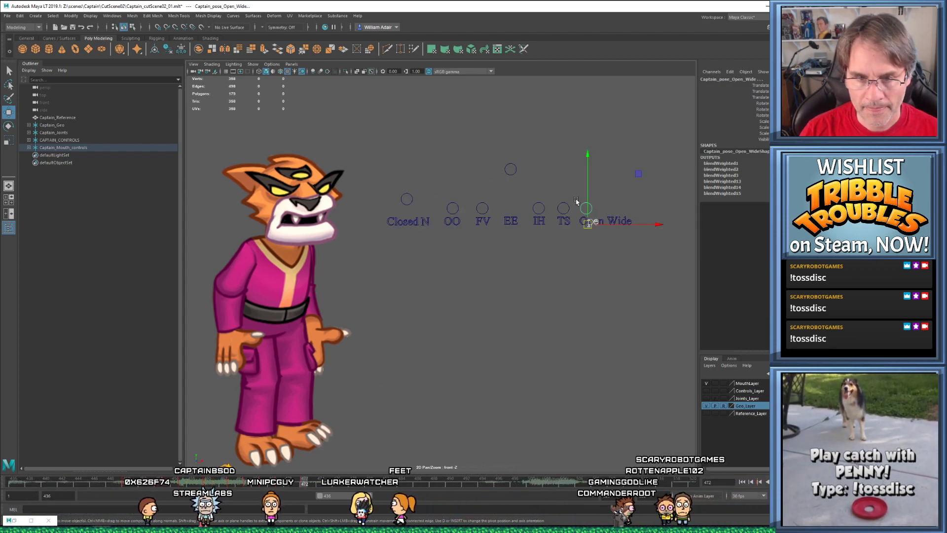
pyautogui.click(509, 169)
pyautogui.moveTo(509, 169); pyautogui.dragTo(509, 190)
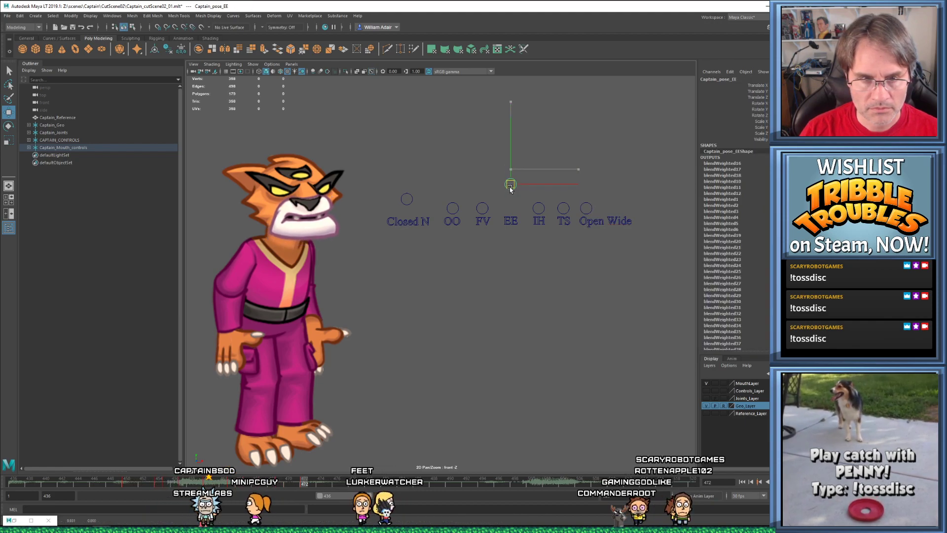
pyautogui.click(409, 204)
pyautogui.moveTo(407, 221); pyautogui.dragTo(407, 223)
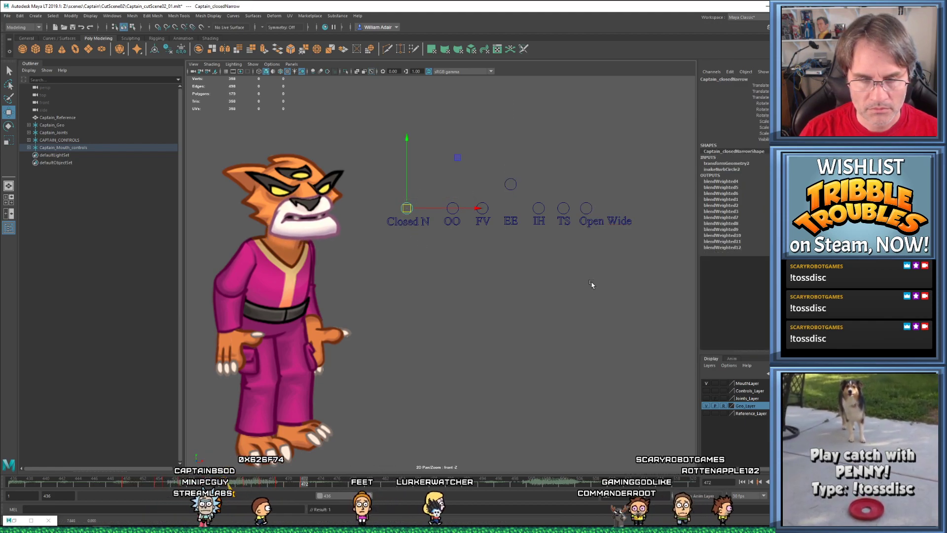
pyautogui.hotkey('alt', 'shift', 'v')
pyautogui.hotkey('alt', 'v')
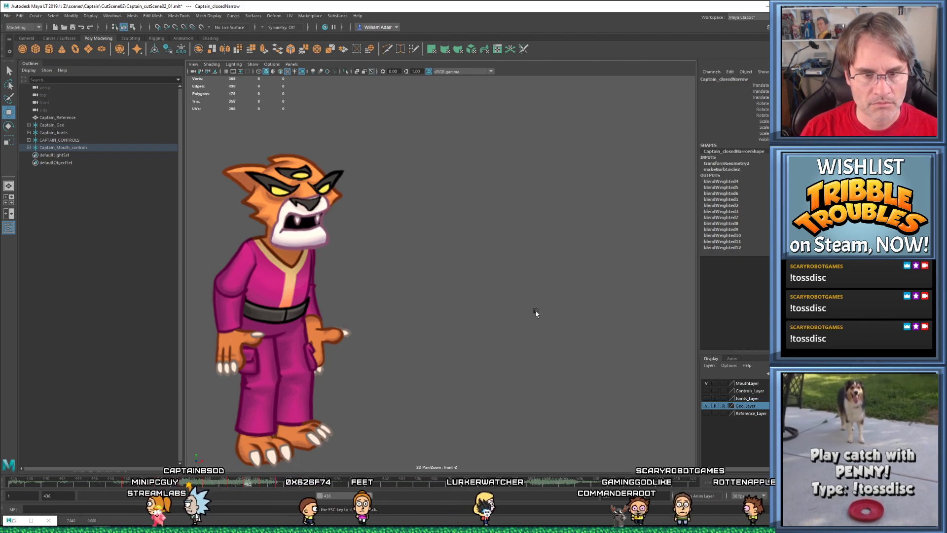
pyautogui.press('Escape')
pyautogui.hotkey('alt', 'v')
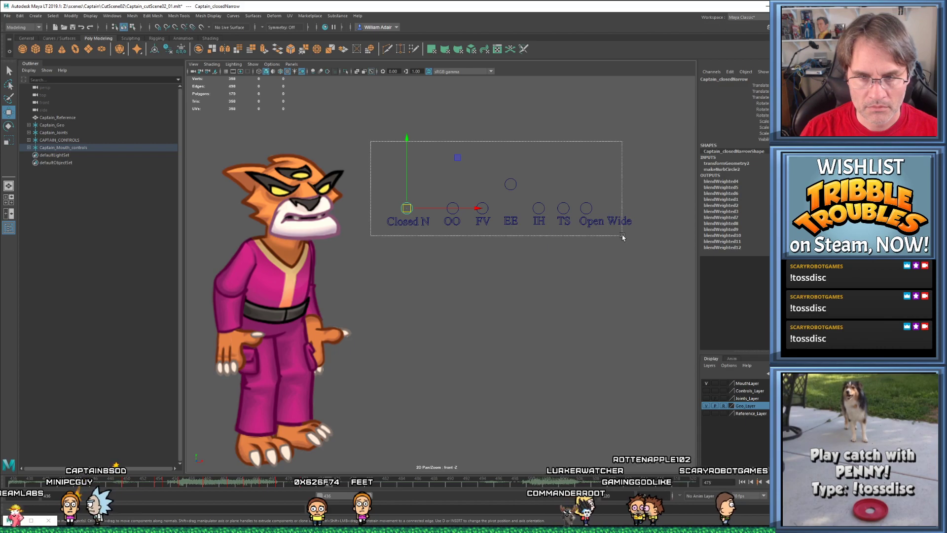
# Lower the EE control a little more at frame 475 to close the mouth, and play back the lip sync
pyautogui.click(516, 186)
pyautogui.moveTo(514, 189)
pyautogui.mouseDown()
pyautogui.moveTo(513, 211)
pyautogui.moveTo(515, 199)
pyautogui.mouseUp()
pyautogui.hotkey('alt', 'v')
pyautogui.press('Escape')
# Select all the mouth controls, adjust the timing of their closing keys around frame 473, and play back the animation
pyautogui.moveTo(376, 157); pyautogui.dragTo(613, 217)
pyautogui.click(297, 483)
pyautogui.keyDown('shift'); pyautogui.moveTo(296, 485); pyautogui.dragTo(316, 485); pyautogui.keyUp('shift')
pyautogui.click(369, 481)
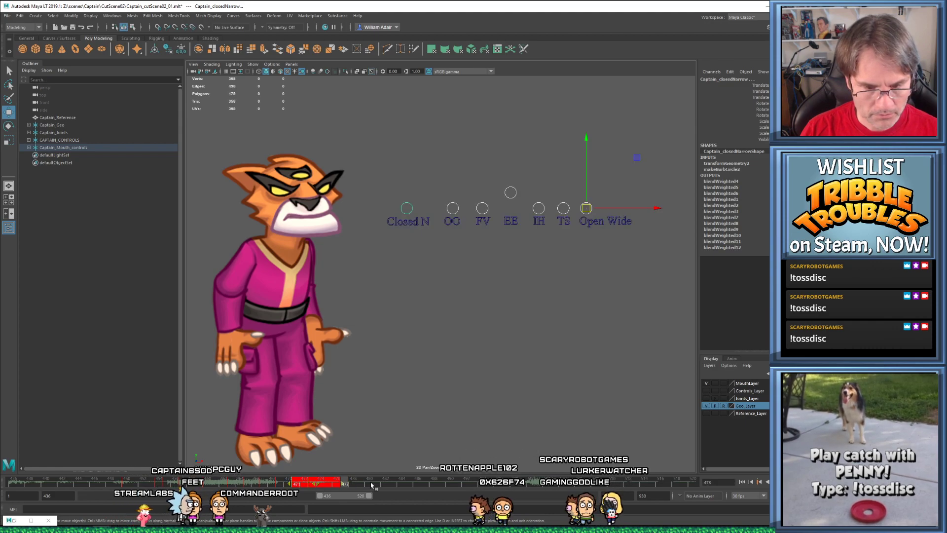
pyautogui.click(375, 482)
pyautogui.hotkey('alt', 'shift', 'v')
pyautogui.hotkey('alt', 'v')
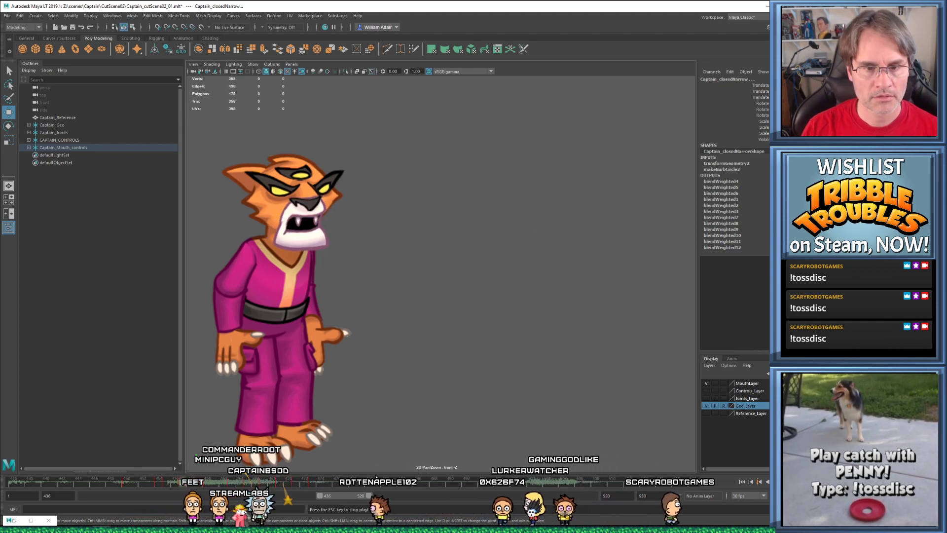
pyautogui.press('Escape')
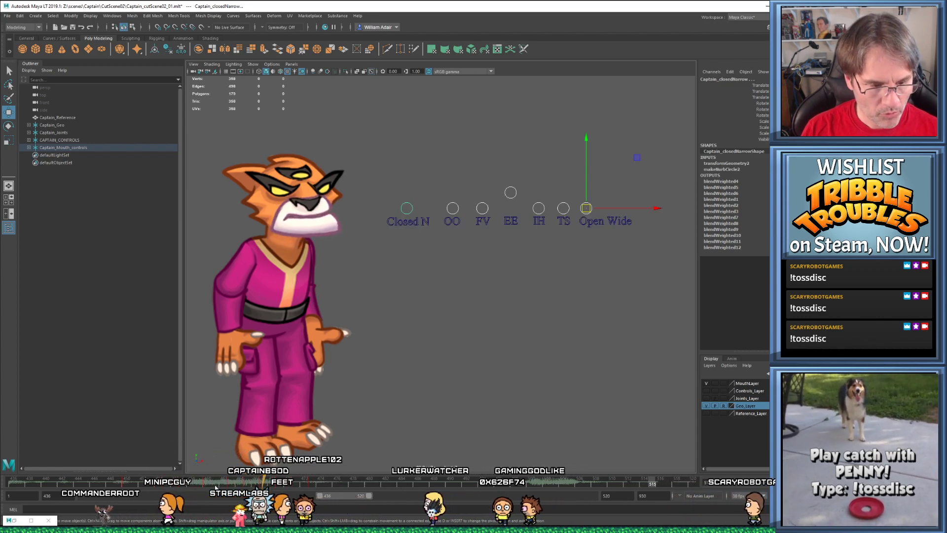
# Shift the playback range toward the following dialogue and play it back to hear the next line
pyautogui.moveTo(349, 493); pyautogui.dragTo(366, 495)
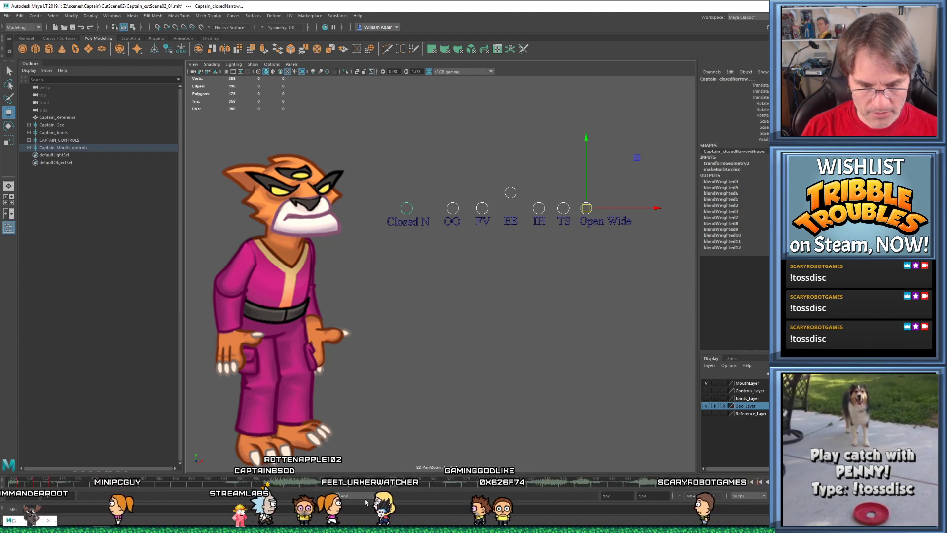
pyautogui.hotkey('alt', 'v')
pyautogui.press('Escape')
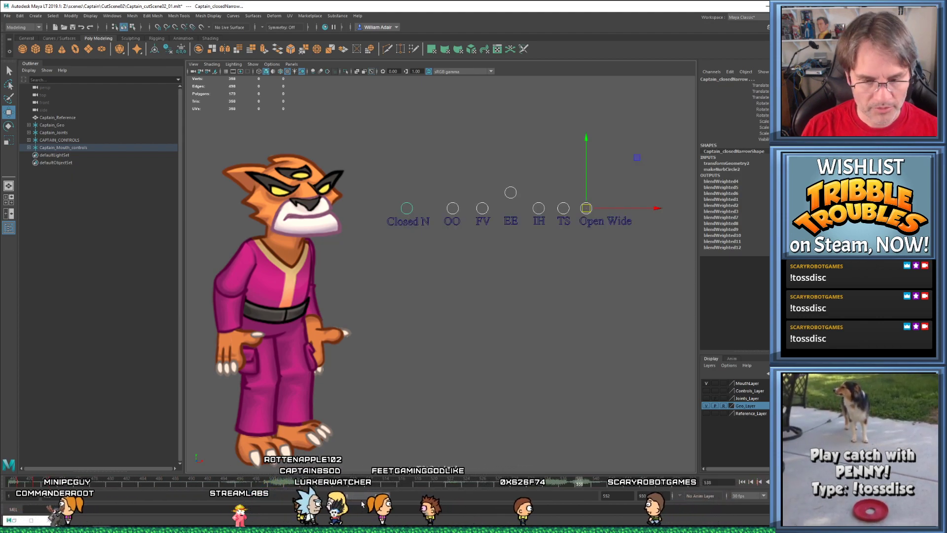
pyautogui.moveTo(375, 496); pyautogui.dragTo(354, 497)
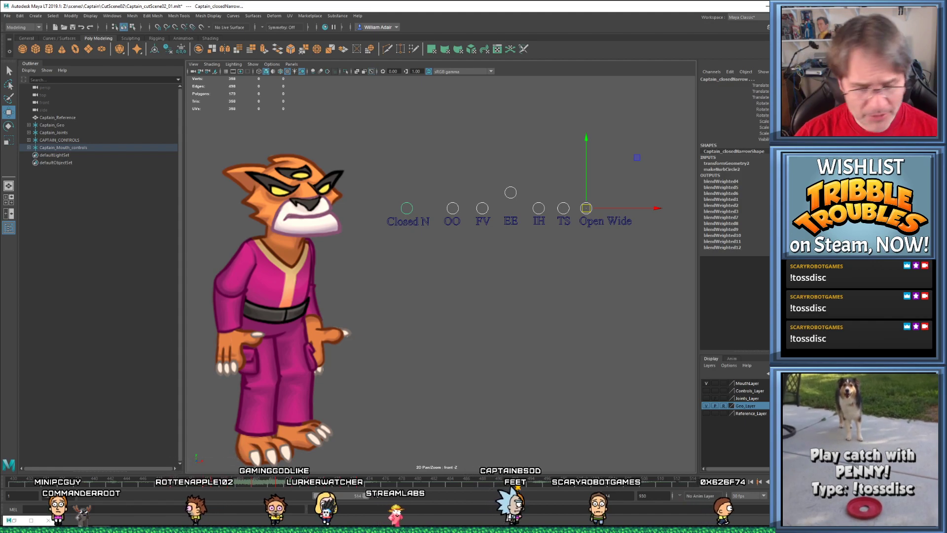
# Save the scene and play back the lip sync animated so far, up to frame 474
pyautogui.hotkey('ctrl', 's')
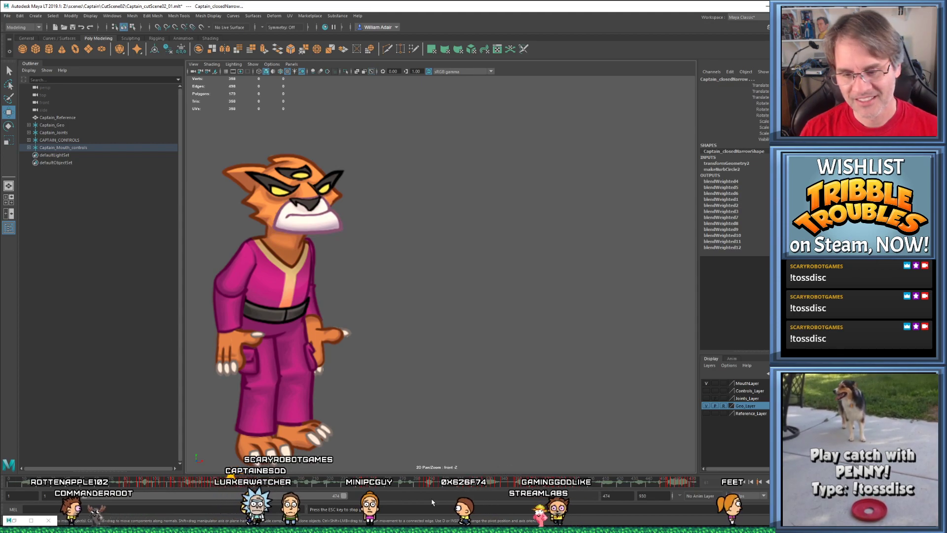
pyautogui.press('Escape')
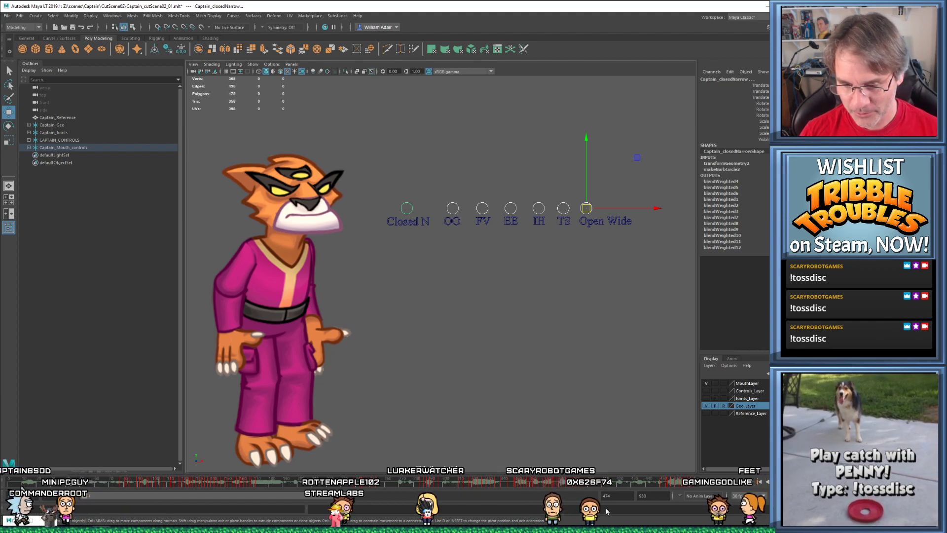
# Move the playback range past the finished keys and play back the audio to locate the next spoken line
pyautogui.click(648, 484)
pyautogui.moveTo(259, 499); pyautogui.dragTo(461, 526)
pyautogui.moveTo(544, 496); pyautogui.dragTo(477, 506)
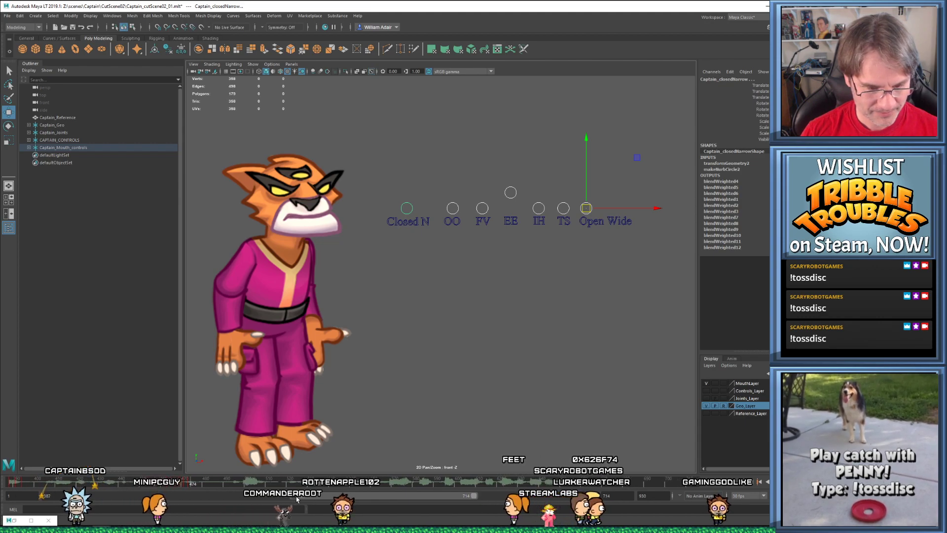
pyautogui.moveTo(280, 498); pyautogui.dragTo(317, 503)
pyautogui.hotkey('alt', 'shift', 'v')
pyautogui.hotkey('alt', 'v')
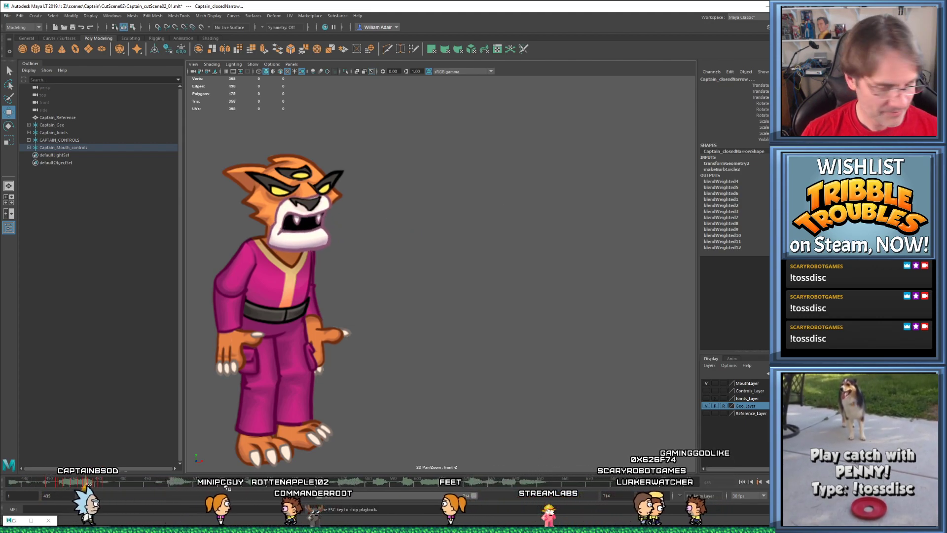
pyautogui.hotkey('alt', 'v')
pyautogui.hotkey('alt', 'v')
pyautogui.hotkey('alt', 'v')
pyautogui.moveTo(346, 500); pyautogui.dragTo(325, 505)
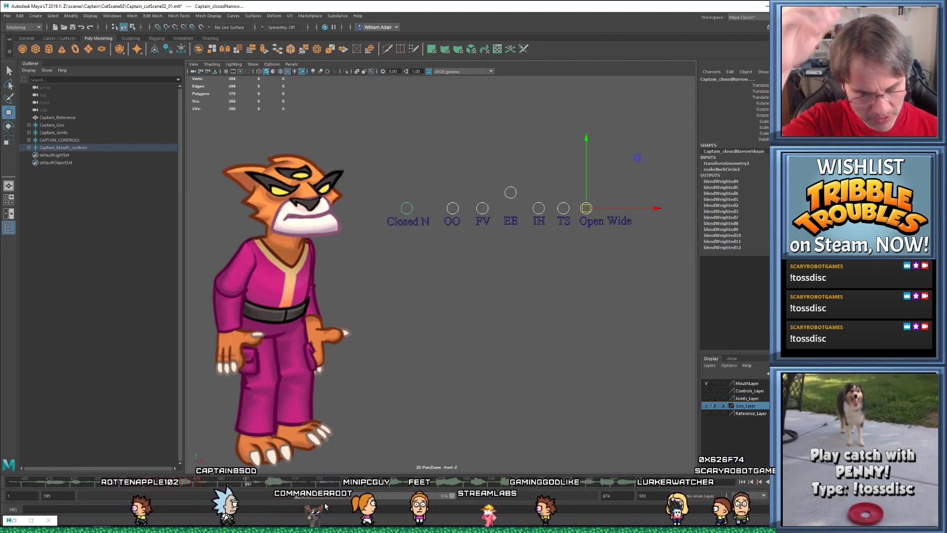
# Scrub the audio to the next spoken line and key all the mouth controls at frame 492
pyautogui.moveTo(248, 484); pyautogui.dragTo(212, 485)
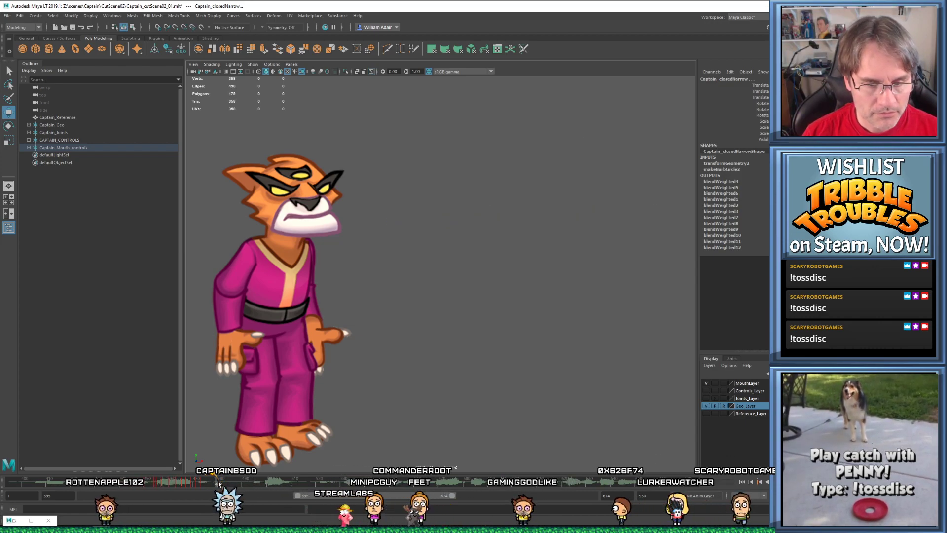
pyautogui.click(253, 484)
pyautogui.moveTo(379, 152); pyautogui.dragTo(605, 220)
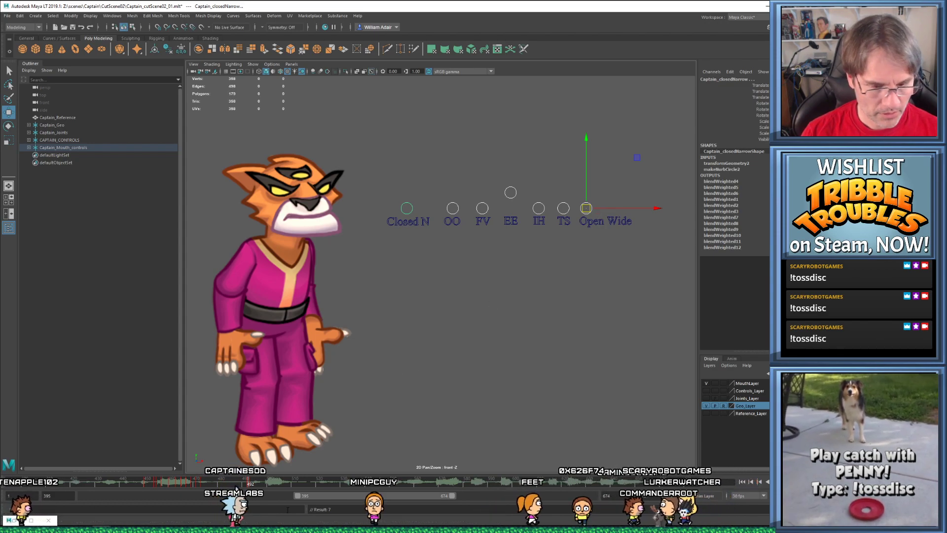
# Narrow the playback range around the next line, starting at frame 456, and go to the beginning of that line
pyautogui.moveTo(298, 496); pyautogui.dragTo(313, 496)
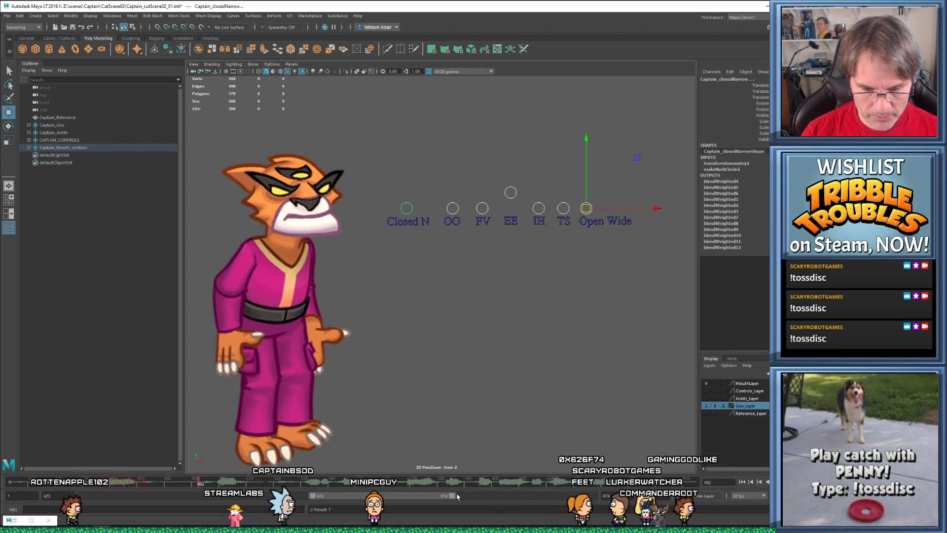
pyautogui.moveTo(453, 496); pyautogui.dragTo(330, 496)
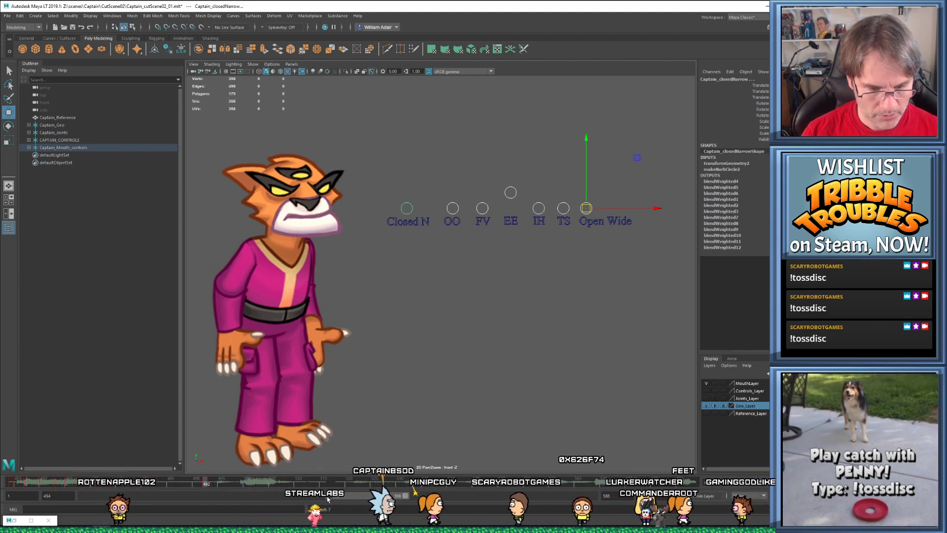
pyautogui.click(180, 486)
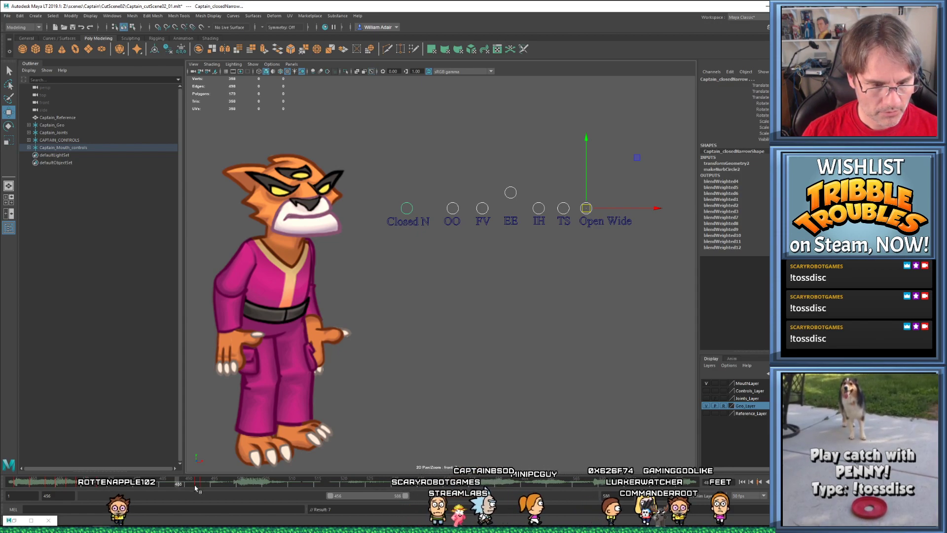
# Pose the mouth at frame 492 by raising the Closed N and TS controls and returning the EE control to rest
pyautogui.moveTo(394, 187); pyautogui.dragTo(605, 213)
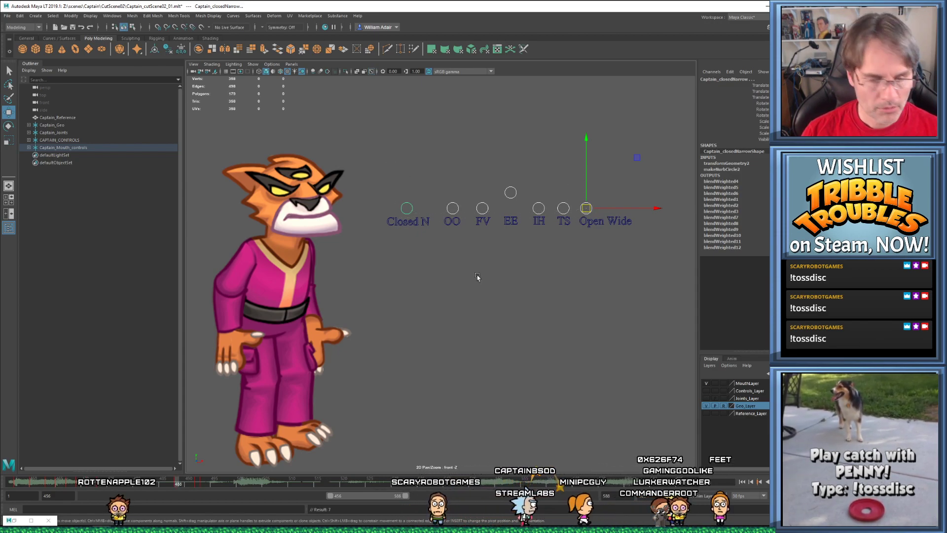
pyautogui.click(458, 151)
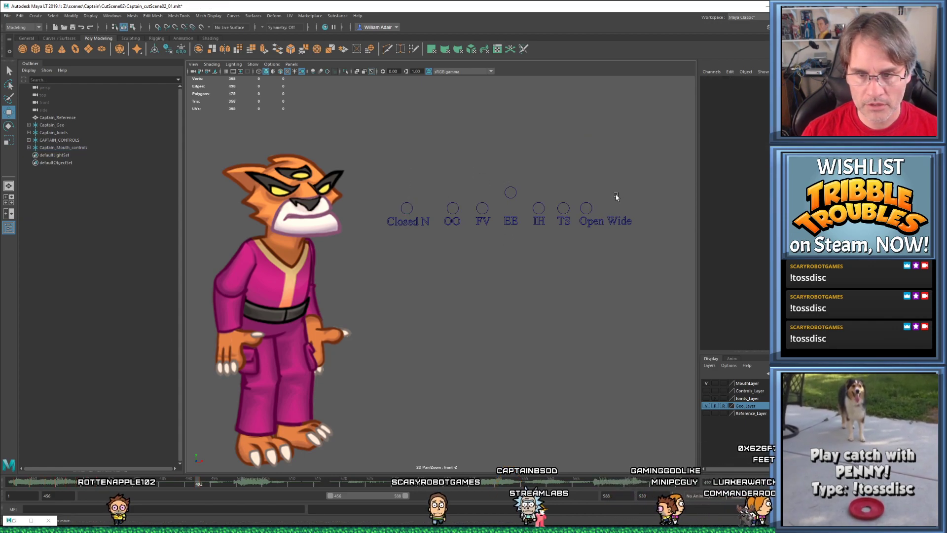
pyautogui.click(409, 209)
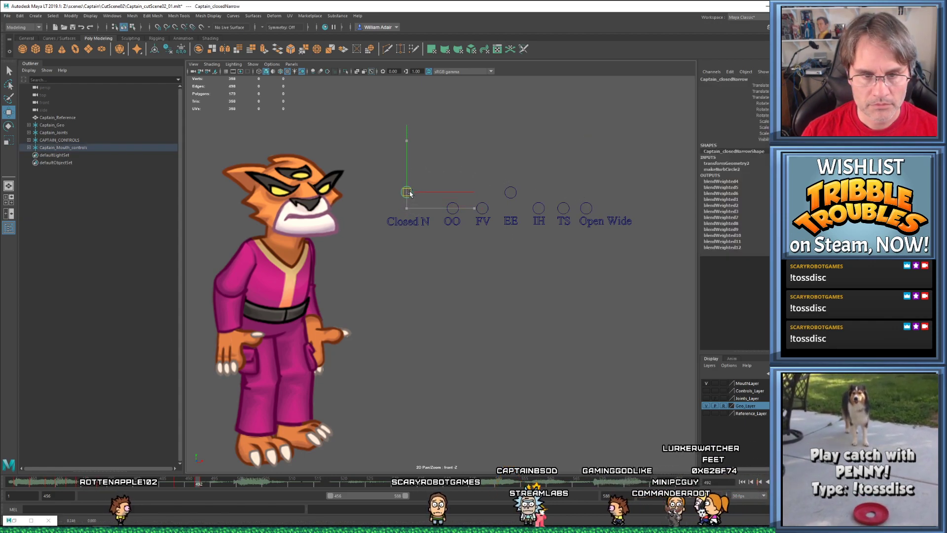
pyautogui.click(583, 206)
pyautogui.click(510, 194)
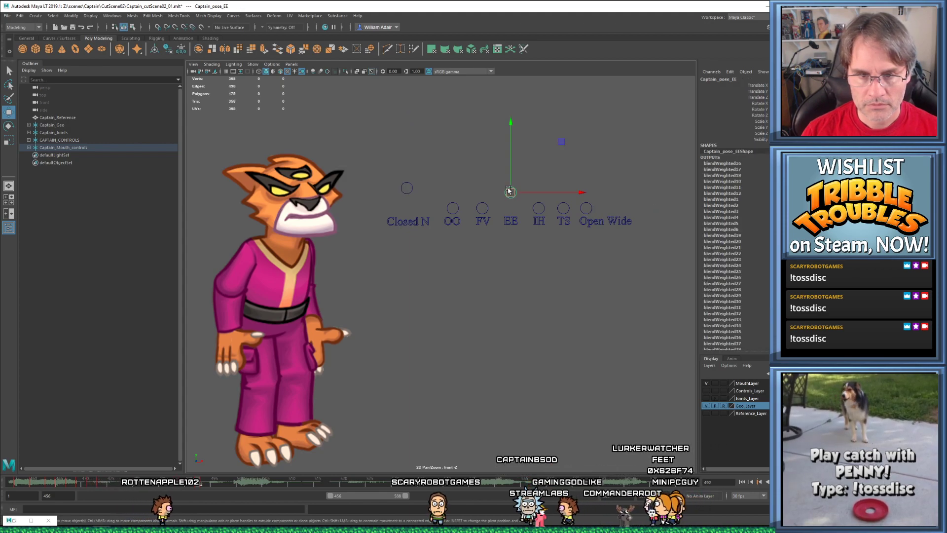
pyautogui.moveTo(512, 196); pyautogui.dragTo(511, 218)
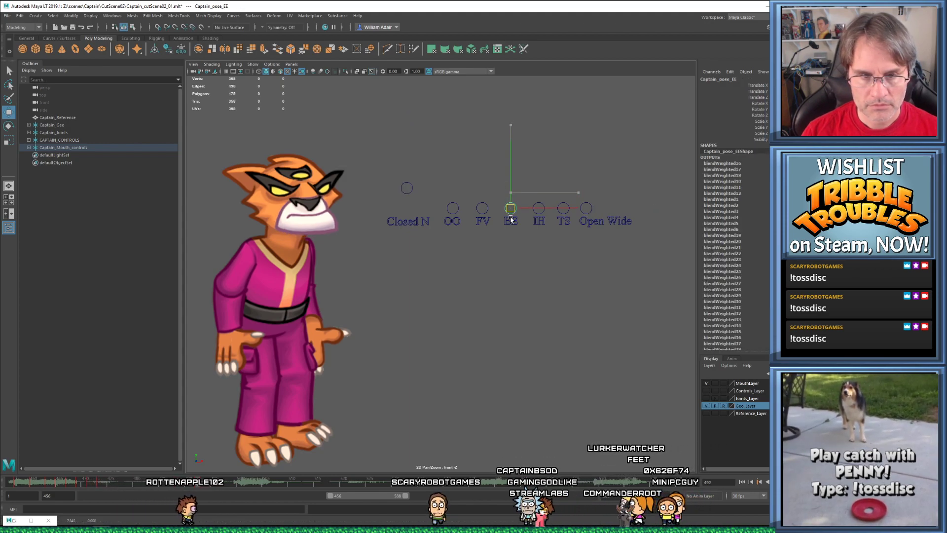
pyautogui.click(567, 209)
pyautogui.moveTo(567, 210); pyautogui.dragTo(568, 180)
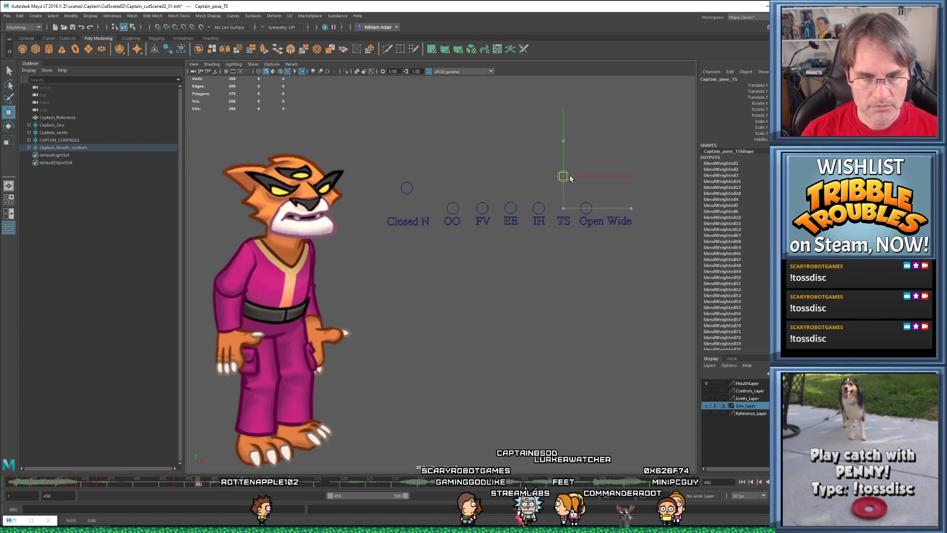
pyautogui.press(',')
pyautogui.press('.')
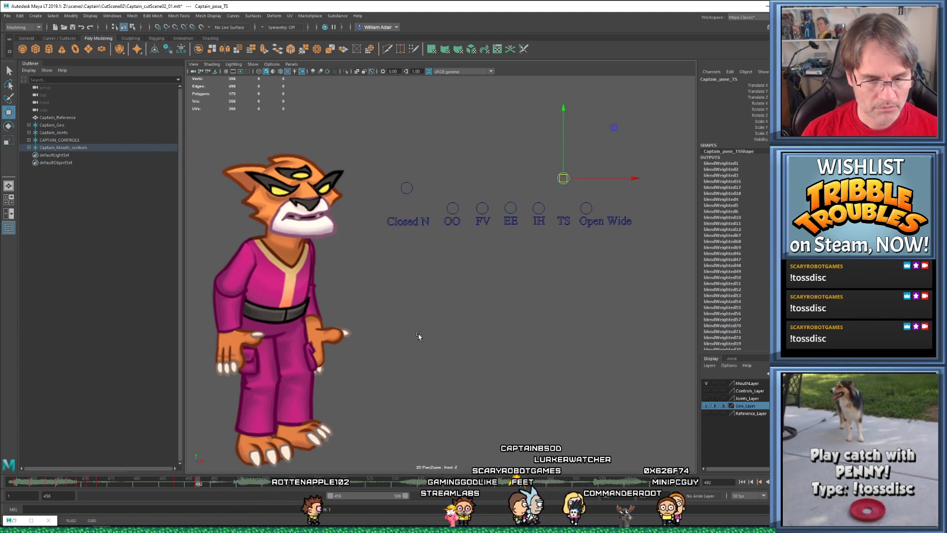
# Key all the mouth controls at frame 493 with TS and Closed N raised slightly more, and play back the result
pyautogui.moveTo(399, 166); pyautogui.dragTo(623, 223)
pyautogui.moveTo(207, 485); pyautogui.dragTo(196, 489)
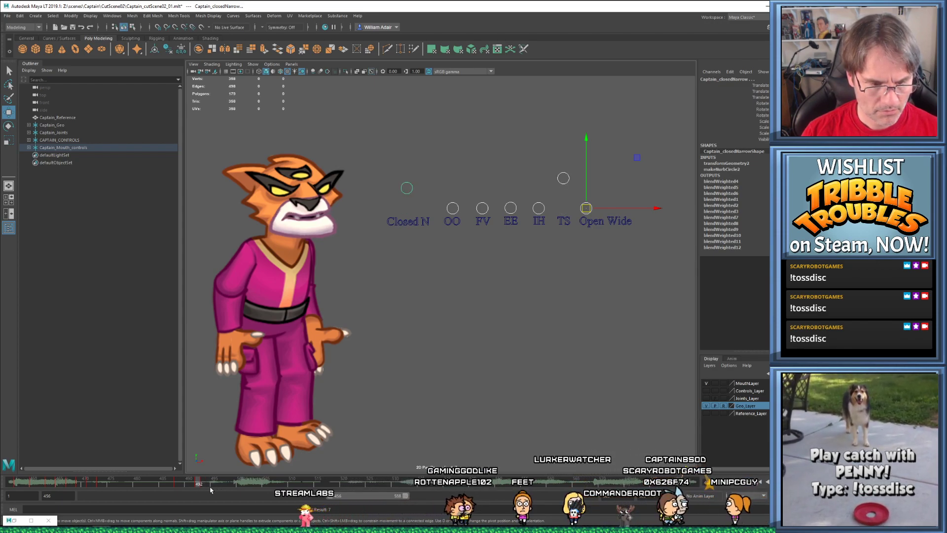
pyautogui.click(564, 182)
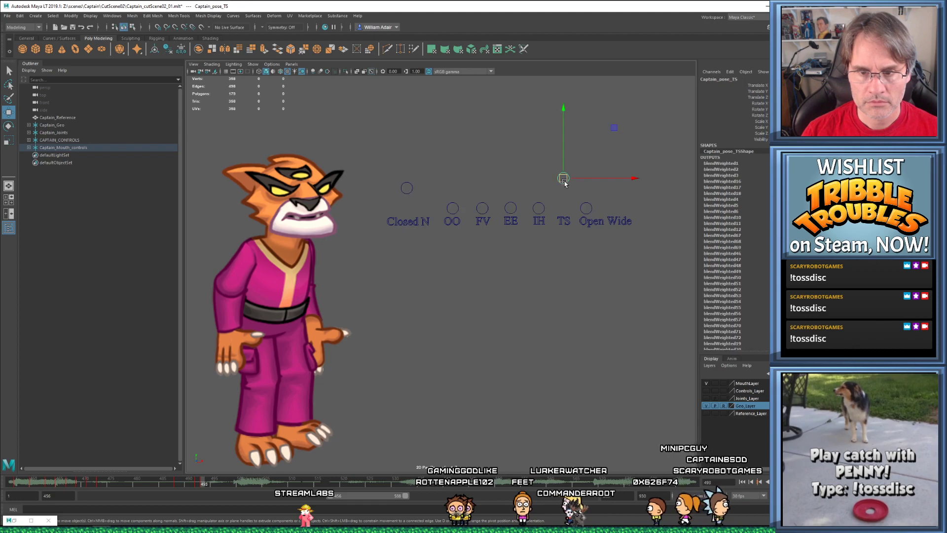
pyautogui.press('.')
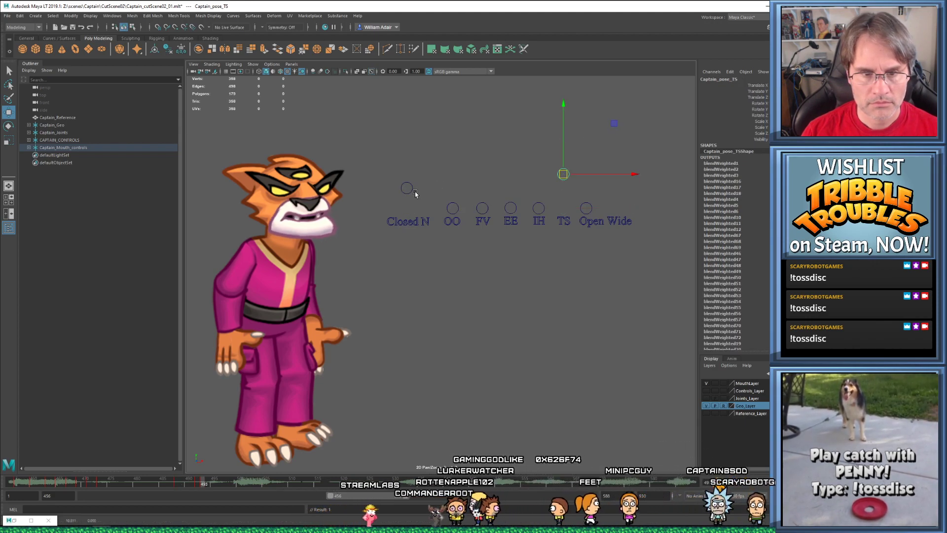
pyautogui.moveTo(398, 182)
pyautogui.mouseDown()
pyautogui.moveTo(409, 200)
pyautogui.moveTo(410, 188)
pyautogui.mouseUp()
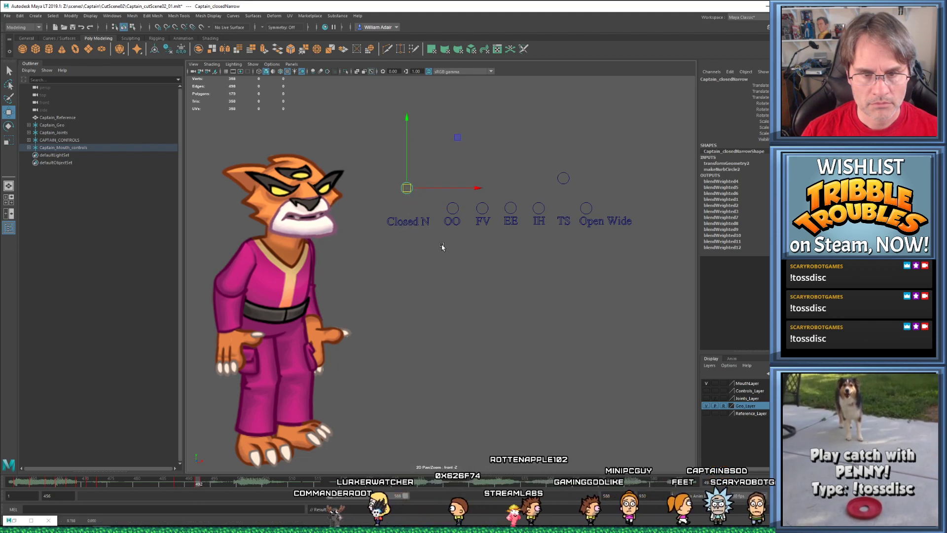
pyautogui.hotkey('alt', 'shift', 'v')
pyautogui.hotkey('alt', 'v')
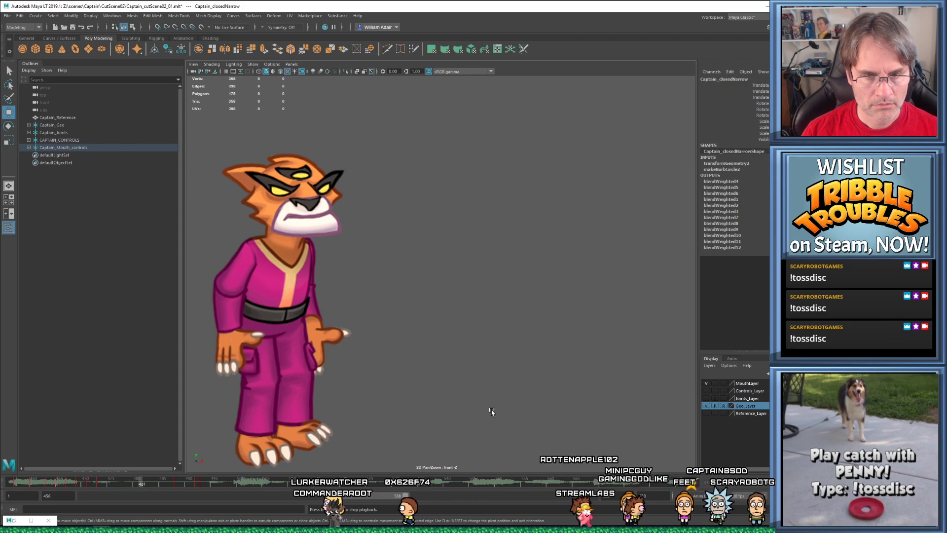
pyautogui.hotkey('alt', 'v')
# Key the mouth controls at frame 495, raising Open Wide and lowering the TS and Closed N controls slightly
pyautogui.moveTo(188, 481); pyautogui.dragTo(193, 483)
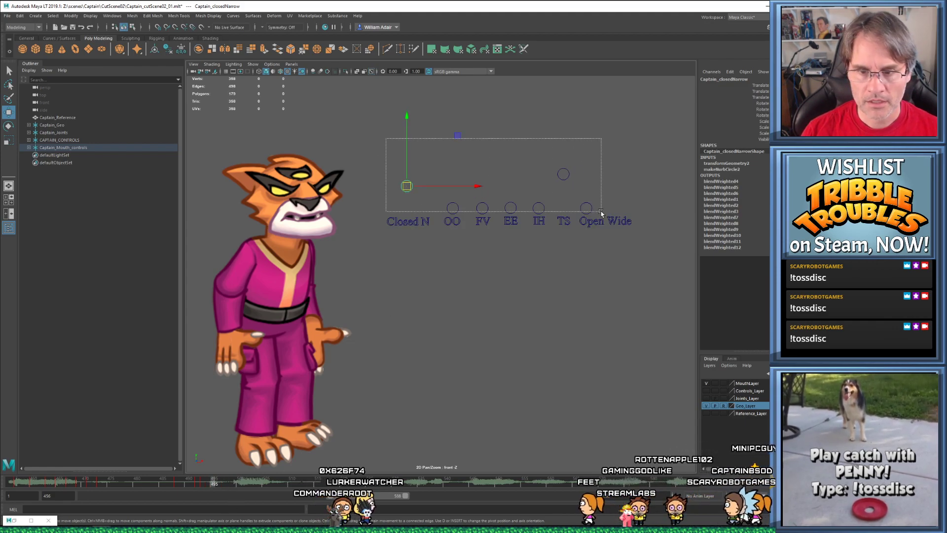
pyautogui.click(563, 174)
pyautogui.moveTo(562, 174); pyautogui.dragTo(595, 194)
pyautogui.click(586, 208)
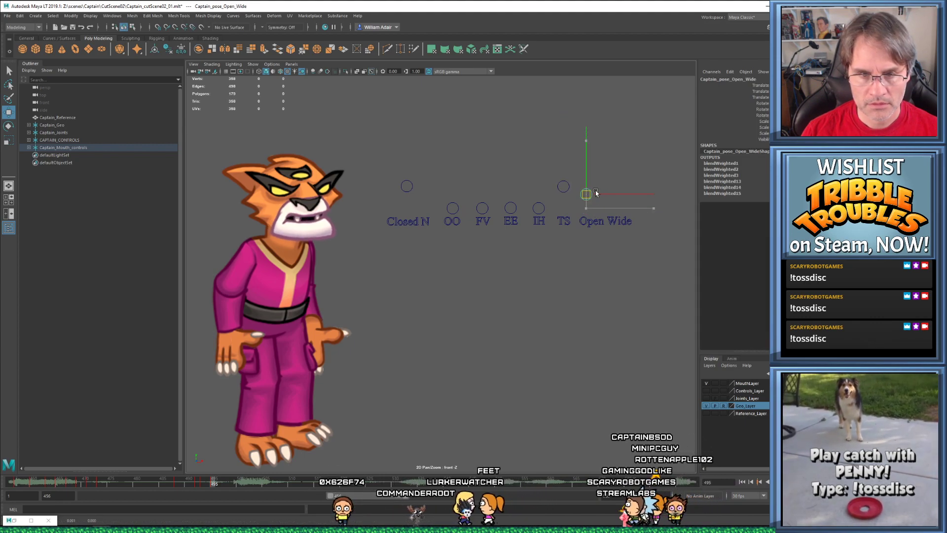
pyautogui.click(406, 186)
pyautogui.moveTo(408, 187); pyautogui.dragTo(410, 195)
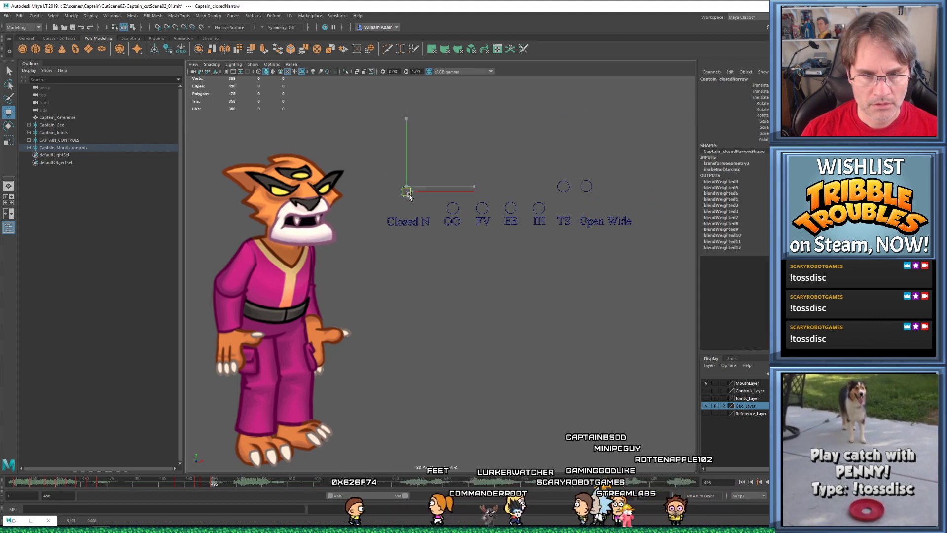
# Compare frame 495 with the neighbouring mouth key and raise the Closed N control slightly to refine the pose
pyautogui.press(',')
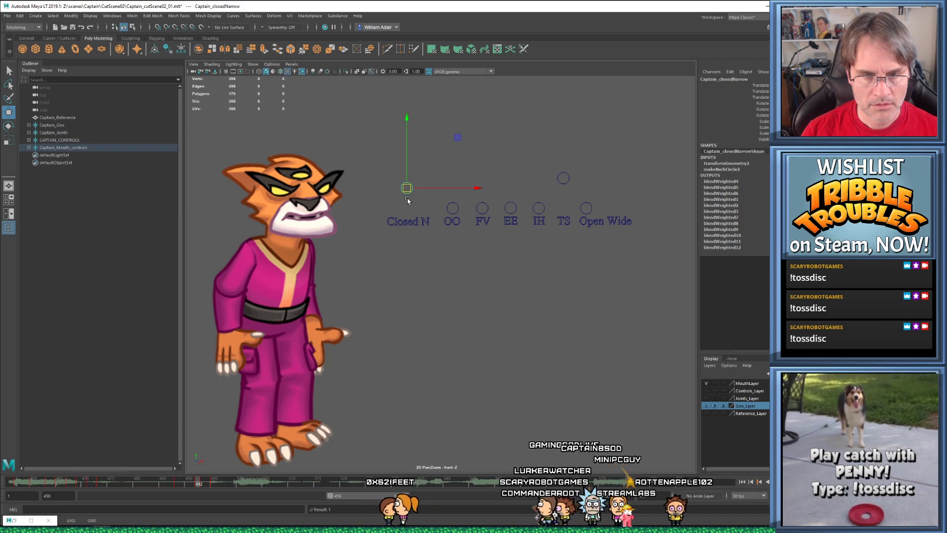
pyautogui.press('.')
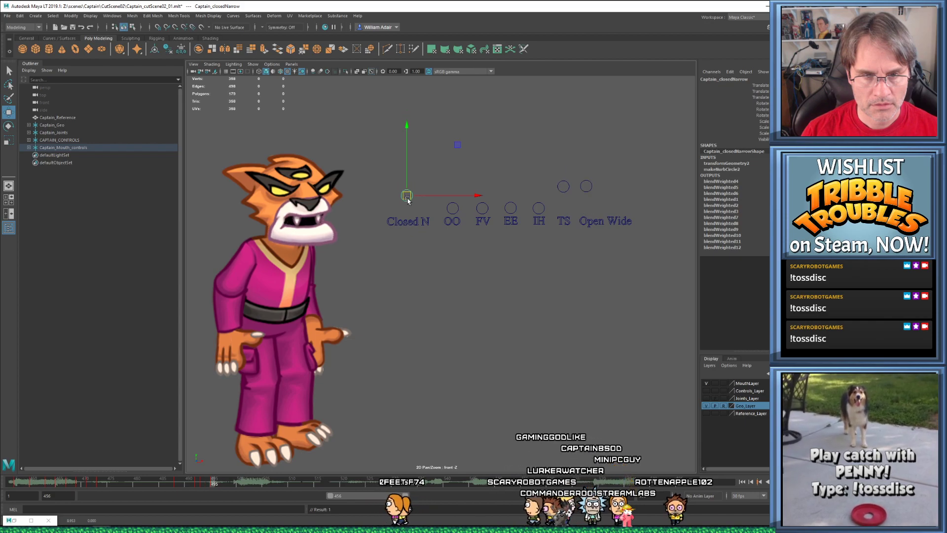
pyautogui.moveTo(408, 195); pyautogui.dragTo(407, 194)
pyautogui.press(',')
pyautogui.press('.')
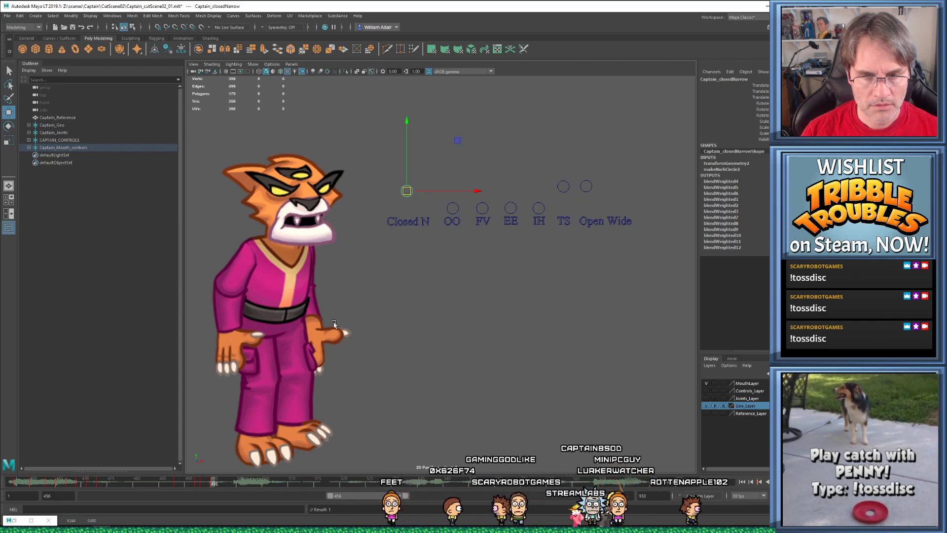
# Scrub the audio to frame 497 and key all the mouth controls there
pyautogui.moveTo(243, 486)
pyautogui.mouseDown()
pyautogui.moveTo(202, 486)
pyautogui.moveTo(212, 483)
pyautogui.mouseUp()
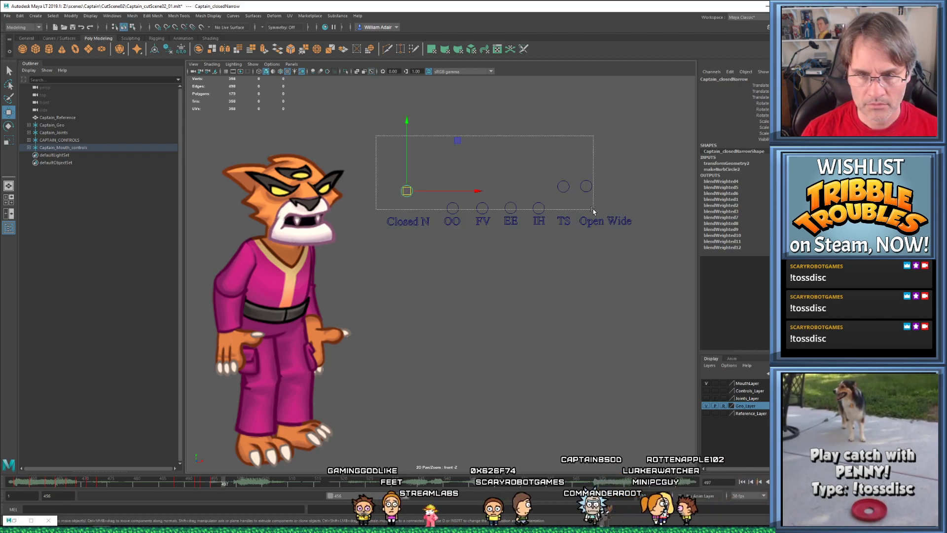
pyautogui.press(',')
pyautogui.press('.')
pyautogui.hotkey('alt', '.')
pyautogui.hotkey('alt', '.')
pyautogui.click(225, 487)
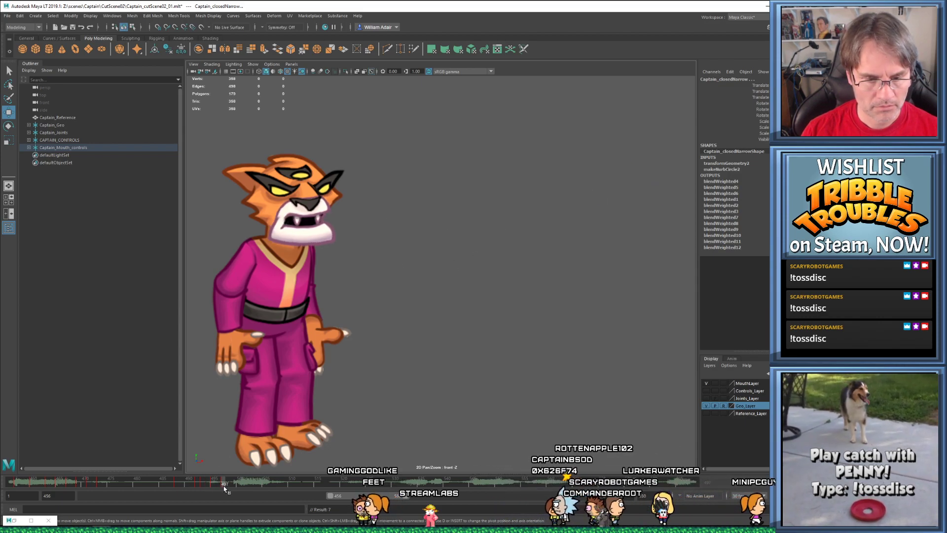
# Partly close the mouth at frame 497 by lowering the Open Wide control and raising the Closed N control
pyautogui.moveTo(408, 195); pyautogui.dragTo(409, 199)
pyautogui.hotkey('ctrl', 'z')
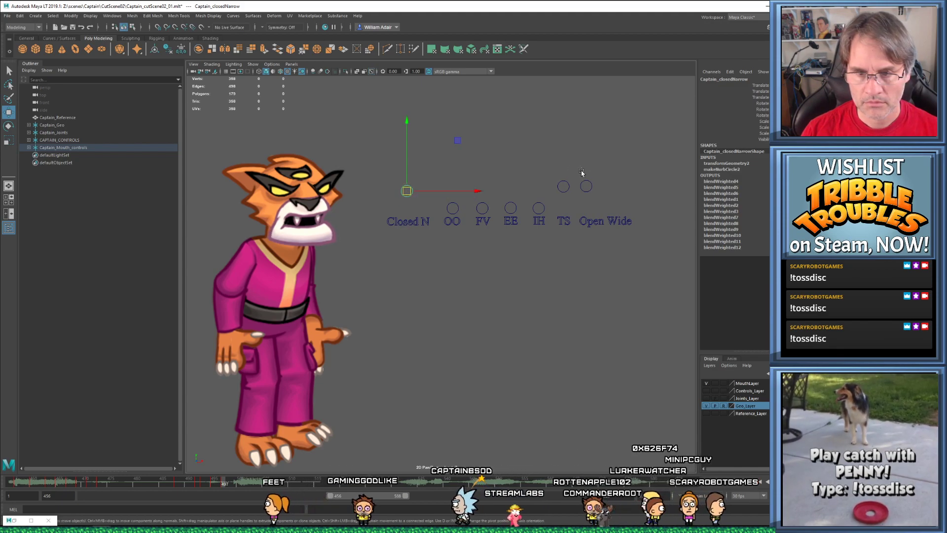
pyautogui.click(586, 186)
pyautogui.moveTo(585, 191); pyautogui.dragTo(585, 192)
pyautogui.press(',')
pyautogui.press(',')
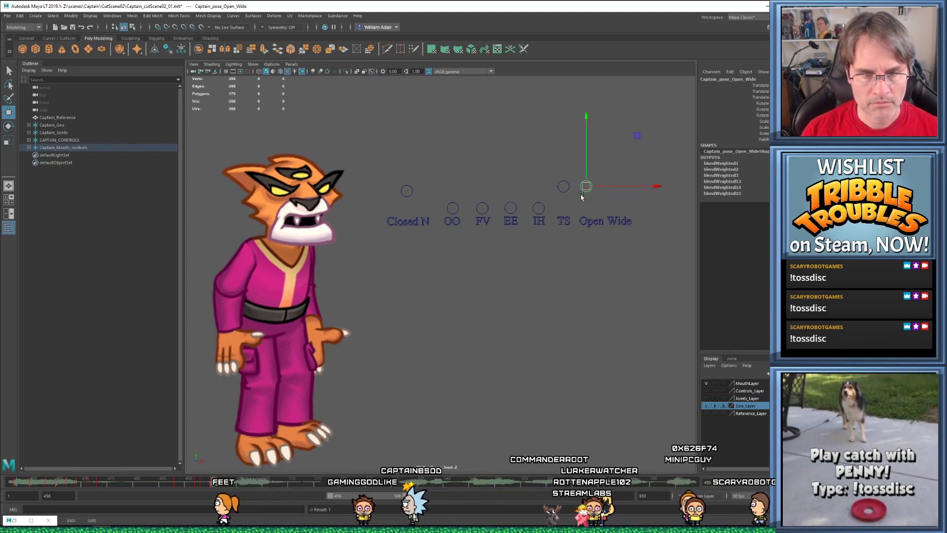
pyautogui.press('.')
pyautogui.press('.')
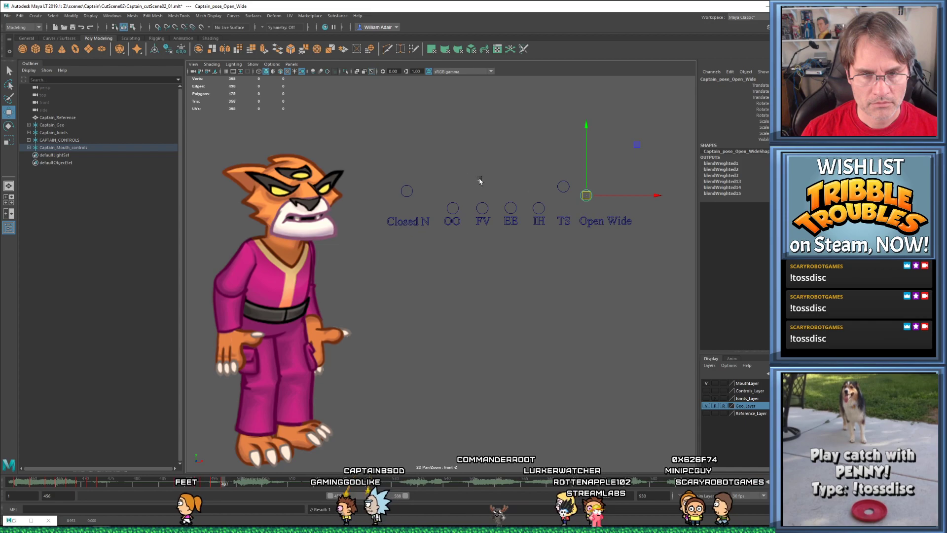
pyautogui.click(406, 190)
pyautogui.moveTo(406, 191); pyautogui.dragTo(406, 180)
# Play back the lip sync, shift the playback range to frames 473–605, and play it again
pyautogui.hotkey('alt', 'shift', 'v')
pyautogui.hotkey('alt', 'v')
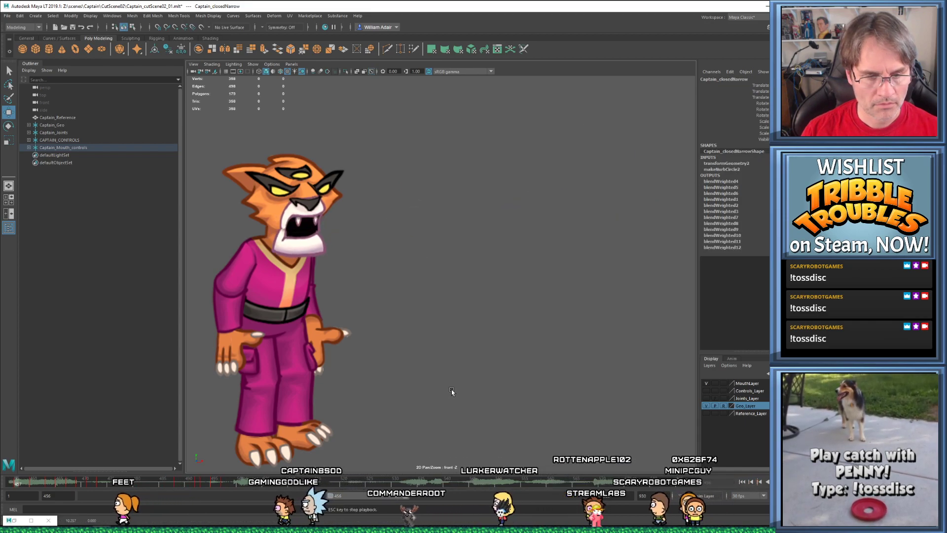
pyautogui.hotkey('alt', 'v')
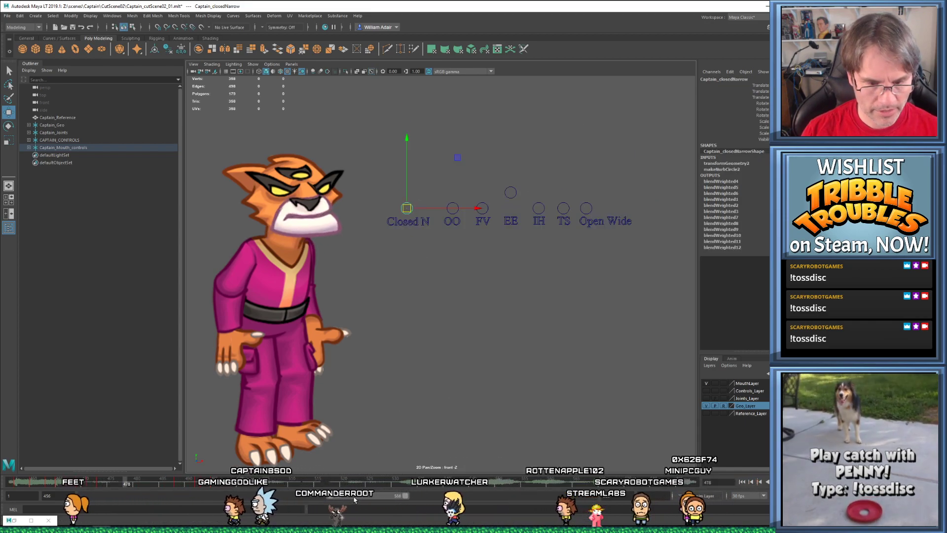
pyautogui.moveTo(354, 496); pyautogui.dragTo(361, 496)
pyautogui.moveTo(364, 501); pyautogui.dragTo(365, 501)
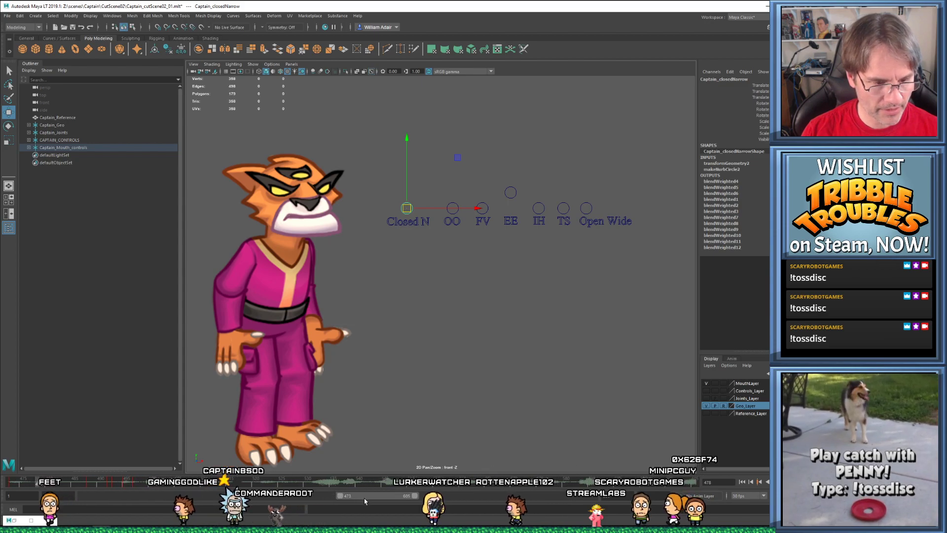
pyautogui.hotkey('alt', 'v')
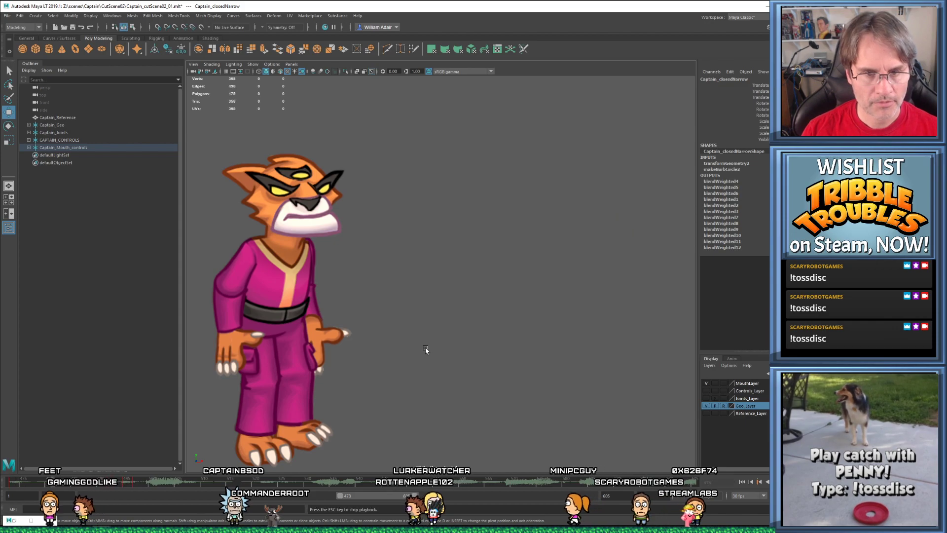
pyautogui.press('Escape')
# Scrub the audio to frame 499, key all the mouth controls there and raise the Closed N control
pyautogui.moveTo(95, 482); pyautogui.dragTo(138, 486)
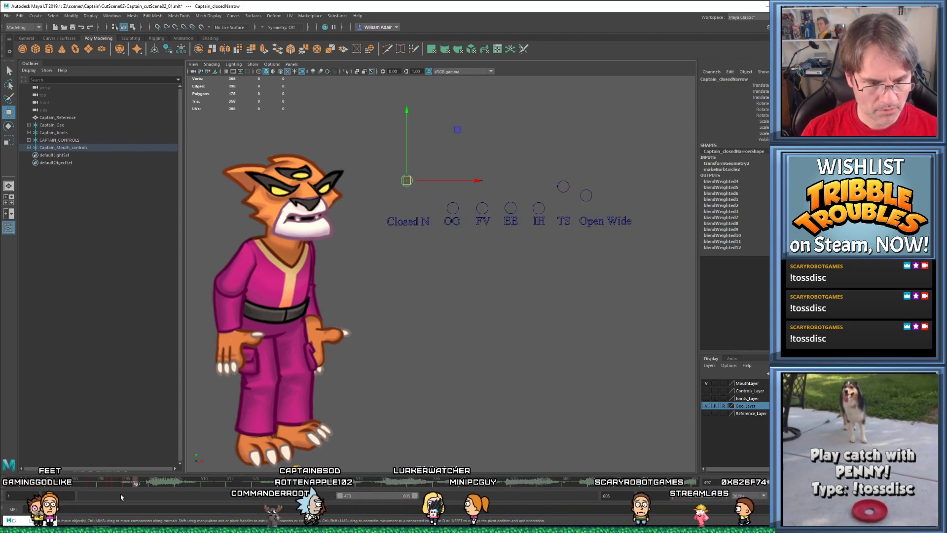
pyautogui.moveTo(135, 485); pyautogui.dragTo(148, 484)
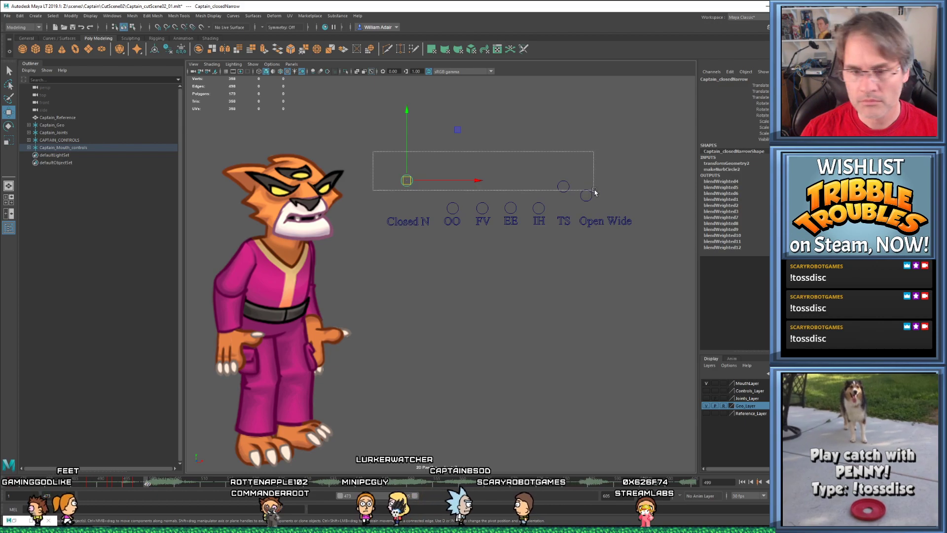
pyautogui.moveTo(611, 209); pyautogui.dragTo(611, 210)
pyautogui.moveTo(127, 485); pyautogui.dragTo(148, 487)
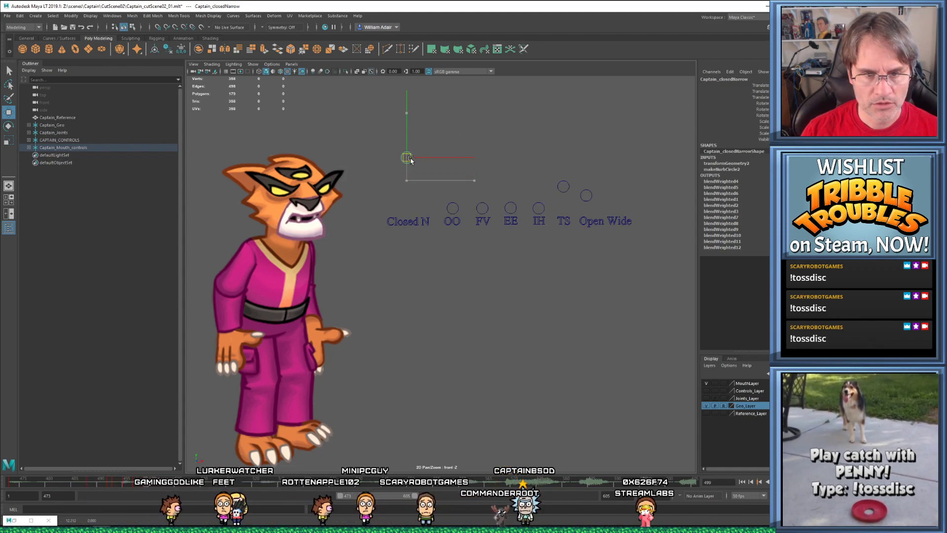
# Lower the TS control and adjust Open Wide slightly at frame 499, comparing the pose with the previous key
pyautogui.click(563, 189)
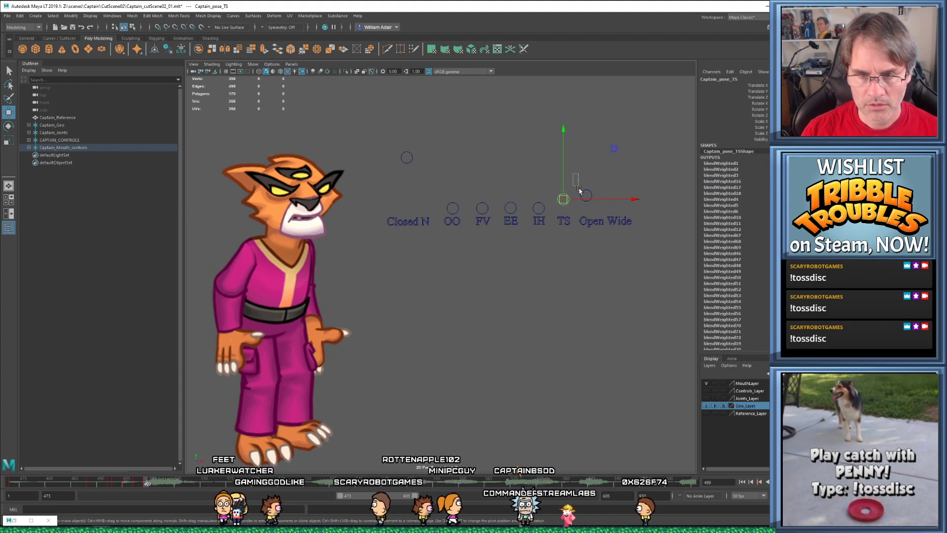
pyautogui.moveTo(586, 200); pyautogui.dragTo(586, 192)
pyautogui.hotkey('alt', ',')
pyautogui.hotkey('alt', ',')
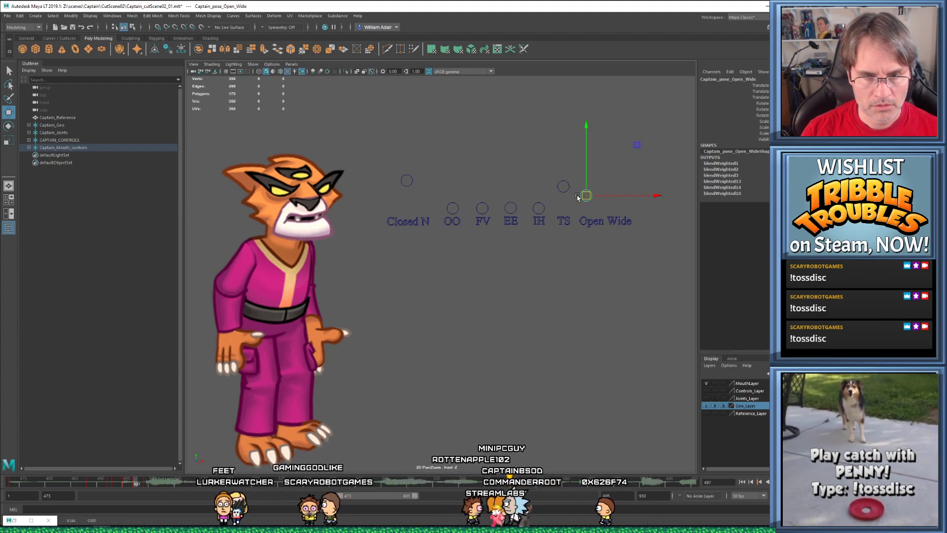
pyautogui.hotkey('alt', '.')
pyautogui.hotkey('alt', '.')
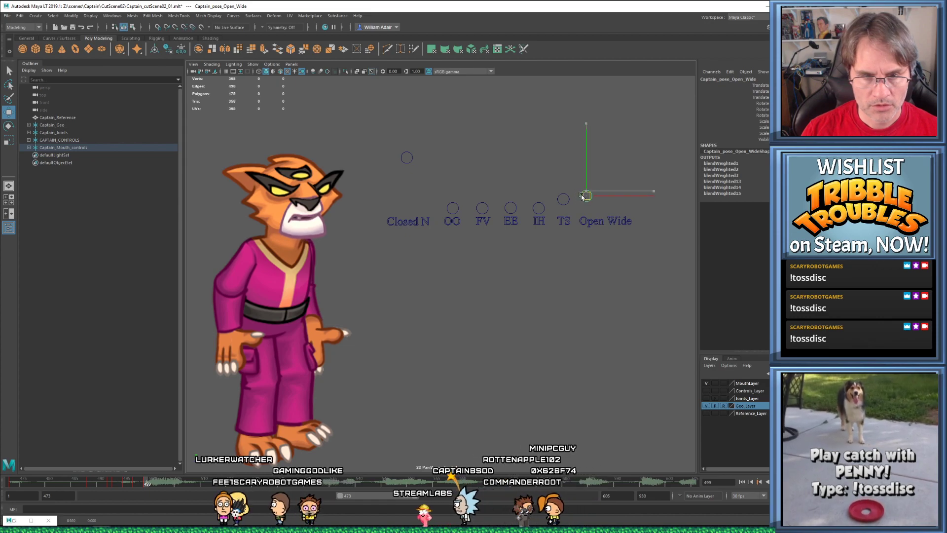
# Scrub the audio up to frame 499, recheck the neighbouring keys and return the TS control to rest
pyautogui.moveTo(94, 482); pyautogui.dragTo(147, 485)
pyautogui.hotkey('alt', ',')
pyautogui.hotkey('alt', '.')
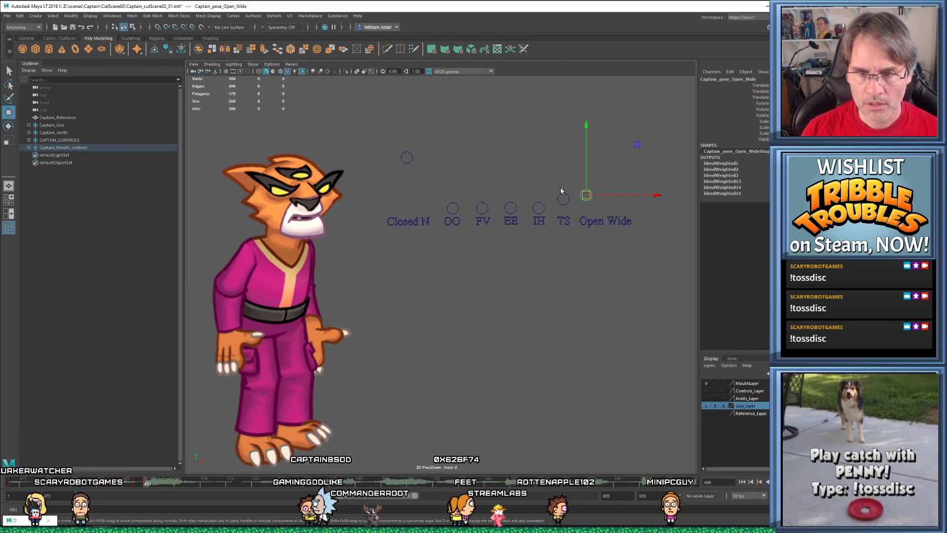
pyautogui.moveTo(559, 185); pyautogui.dragTo(561, 216)
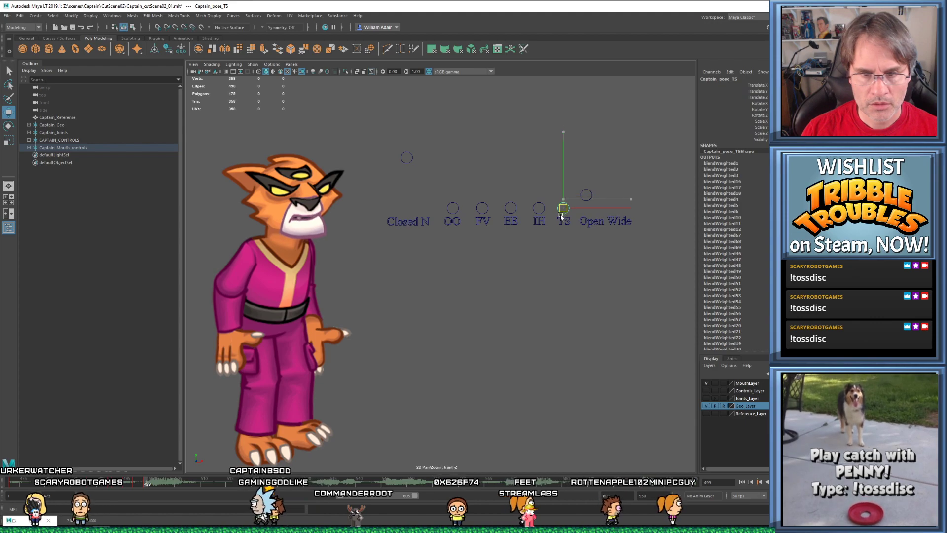
# Raise the OO control slightly at frame 499, lower Open Wide a little, key the pose and play it back
pyautogui.click(453, 209)
pyautogui.moveTo(455, 210); pyautogui.dragTo(454, 195)
pyautogui.moveTo(548, 189); pyautogui.dragTo(595, 202)
pyautogui.click(568, 183)
pyautogui.moveTo(588, 197); pyautogui.dragTo(591, 202)
pyautogui.press('s')
pyautogui.hotkey('alt', '.')
pyautogui.hotkey('alt', 'v')
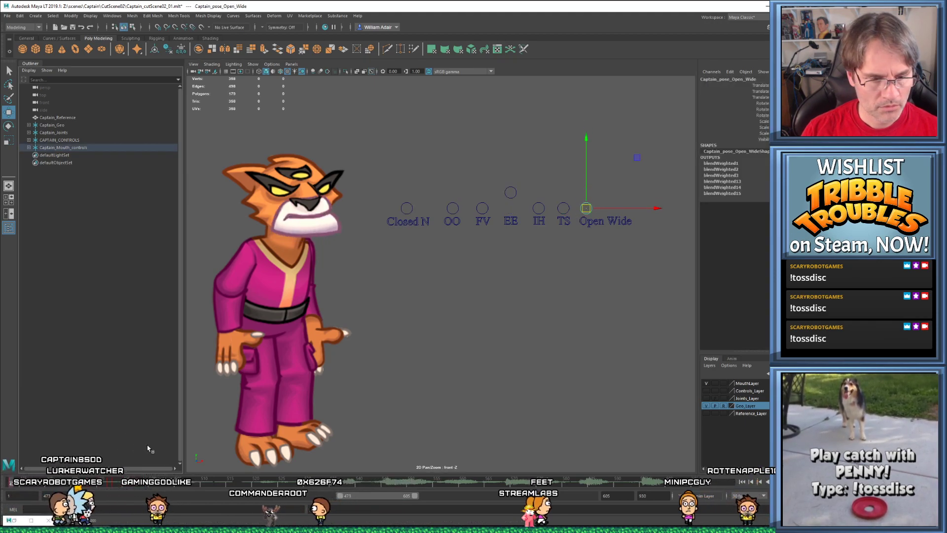
# Scrub the audio past frame 499, key all the mouth controls at frame 501 and move on to frame 502
pyautogui.hotkey('alt', 'v')
pyautogui.moveTo(170, 483); pyautogui.dragTo(162, 488)
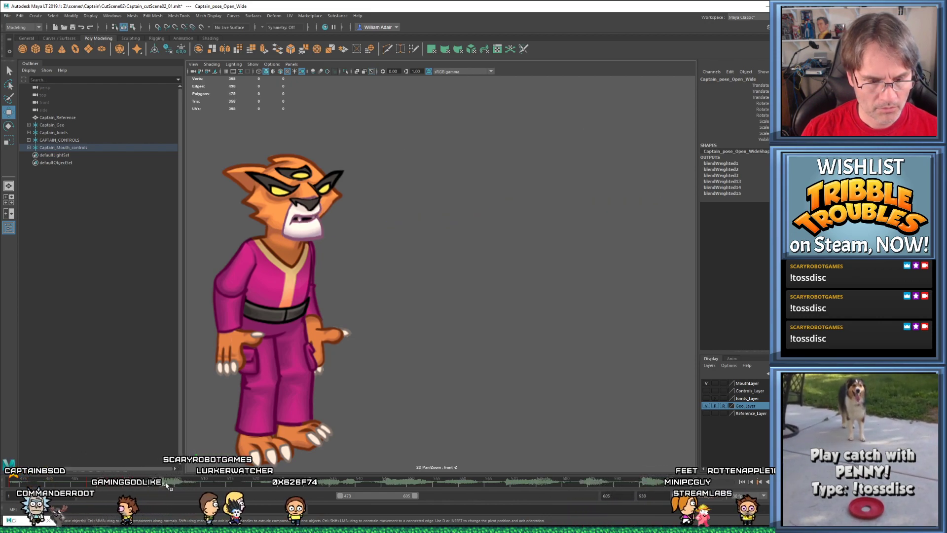
pyautogui.moveTo(171, 487); pyautogui.dragTo(134, 484)
pyautogui.hotkey('alt', 'v')
pyautogui.click(155, 482)
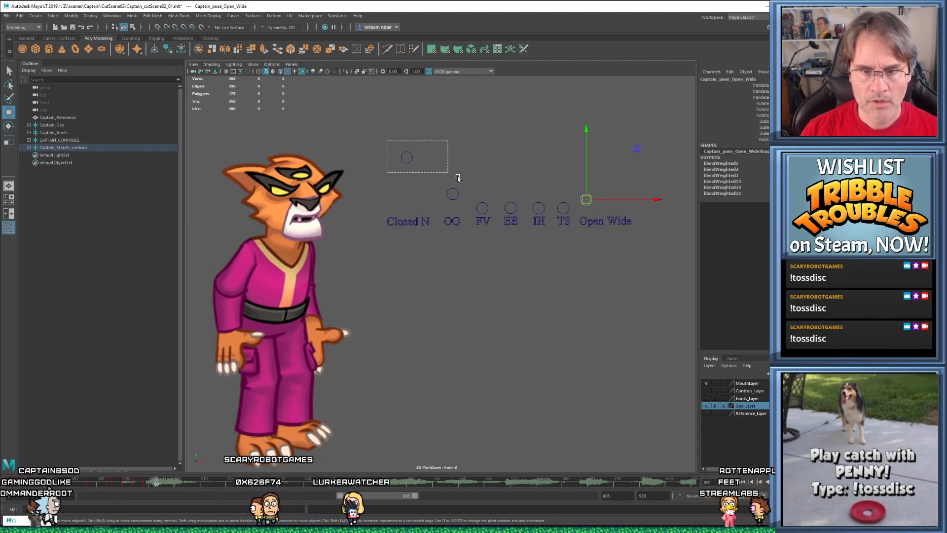
pyautogui.moveTo(584, 209); pyautogui.dragTo(592, 212)
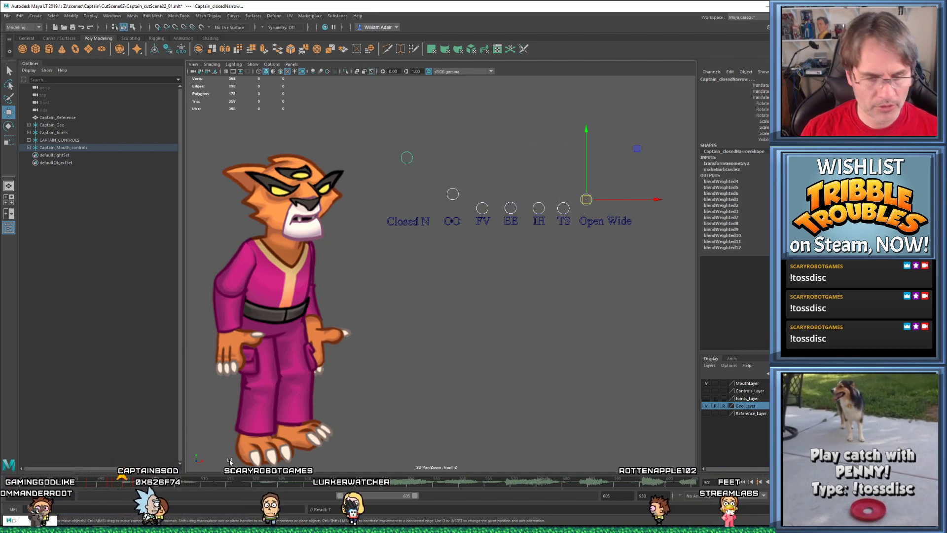
pyautogui.moveTo(158, 485); pyautogui.dragTo(205, 485)
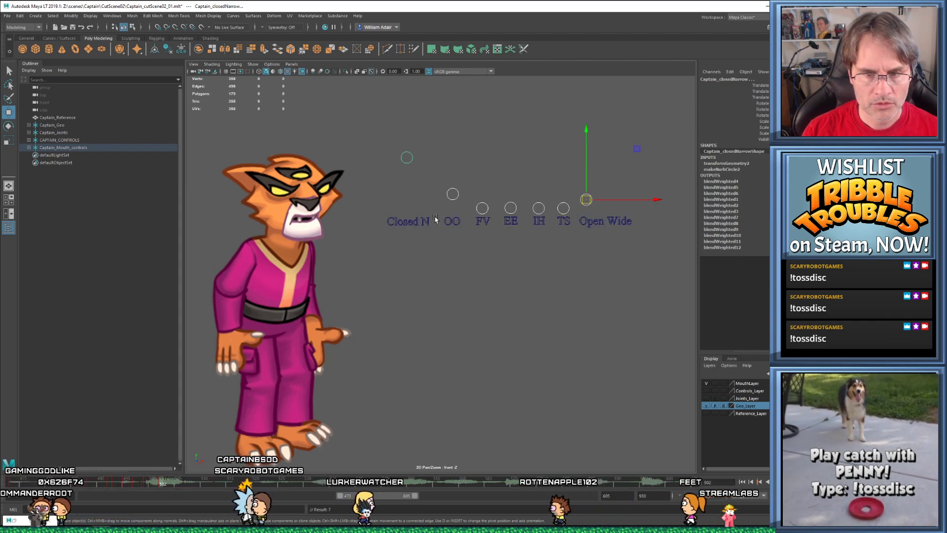
# Raise Open Wide and lower OO slightly at frame 502, key the pose and step back through the previous keys
pyautogui.click(573, 185)
pyautogui.click(591, 200)
pyautogui.moveTo(586, 200); pyautogui.dragTo(587, 187)
pyautogui.click(453, 194)
pyautogui.moveTo(452, 193); pyautogui.dragTo(452, 201)
pyautogui.click(586, 191)
pyautogui.moveTo(586, 191)
pyautogui.mouseDown()
pyautogui.moveTo(587, 180)
pyautogui.moveTo(587, 188)
pyautogui.mouseUp()
pyautogui.press('s')
pyautogui.press(',')
pyautogui.press(',')
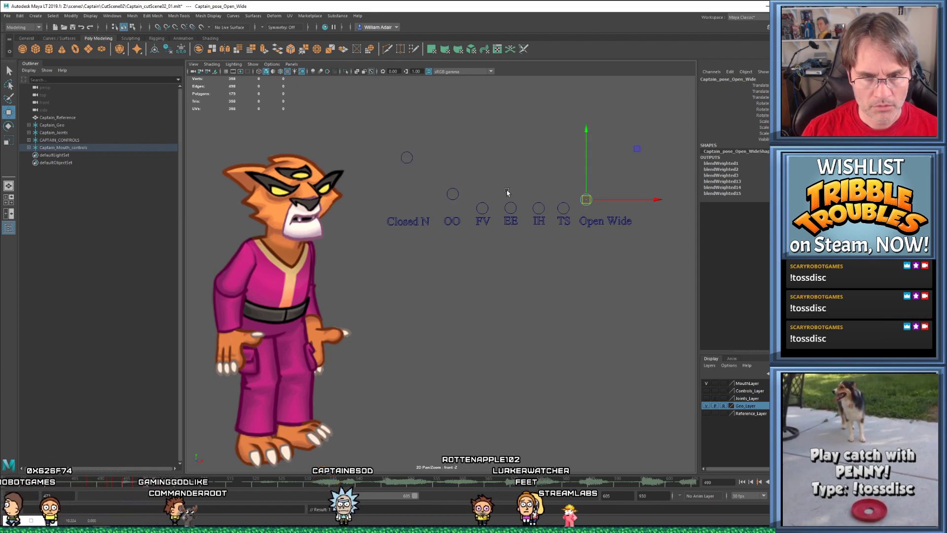
# Raise the Closed N control slightly at frame 502 and key it, comparing the pose with the neighbouring keys
pyautogui.click(406, 158)
pyautogui.press('.')
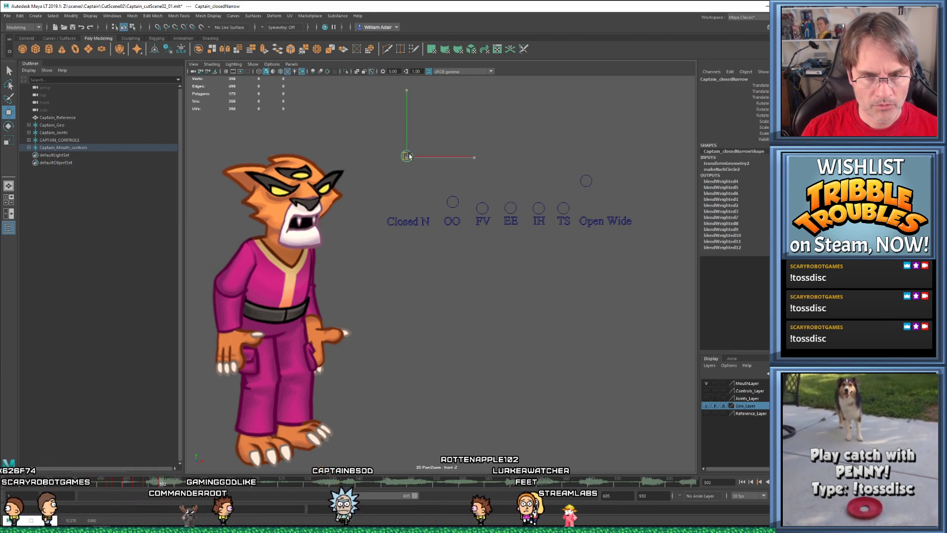
pyautogui.press(',')
pyautogui.press('s')
pyautogui.press(',')
pyautogui.moveTo(405, 162); pyautogui.dragTo(407, 171)
pyautogui.press('.')
pyautogui.press('.')
pyautogui.press(',')
pyautogui.press('s')
pyautogui.press('.')
pyautogui.press('.')
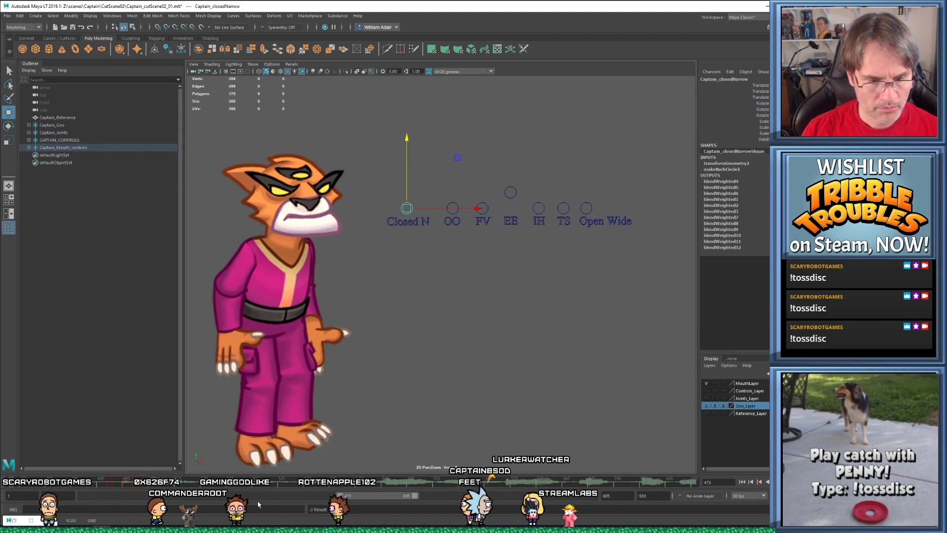
# Play back the line, scrub the audio to frame 505, key all the mouth controls there and check the neighbouring frames
pyautogui.hotkey('alt', 'v')
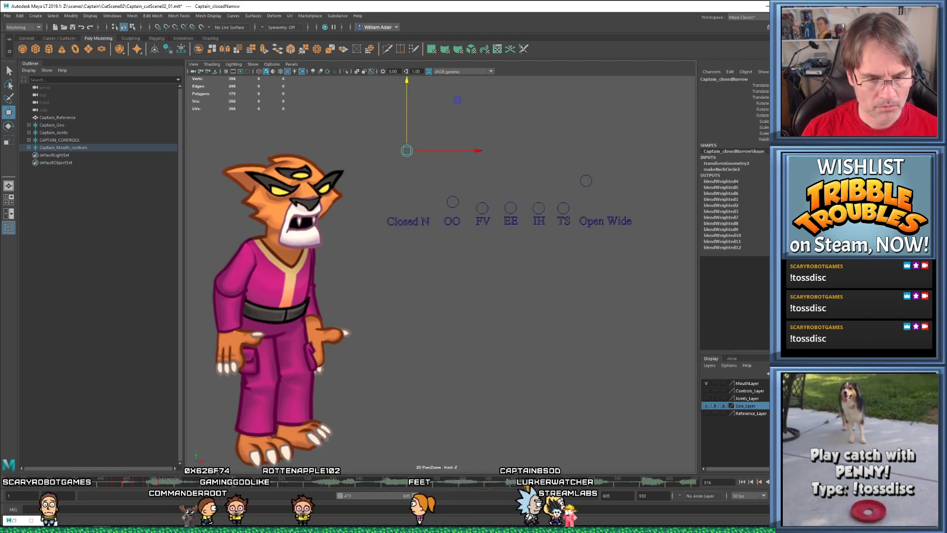
pyautogui.moveTo(107, 484); pyautogui.dragTo(174, 485)
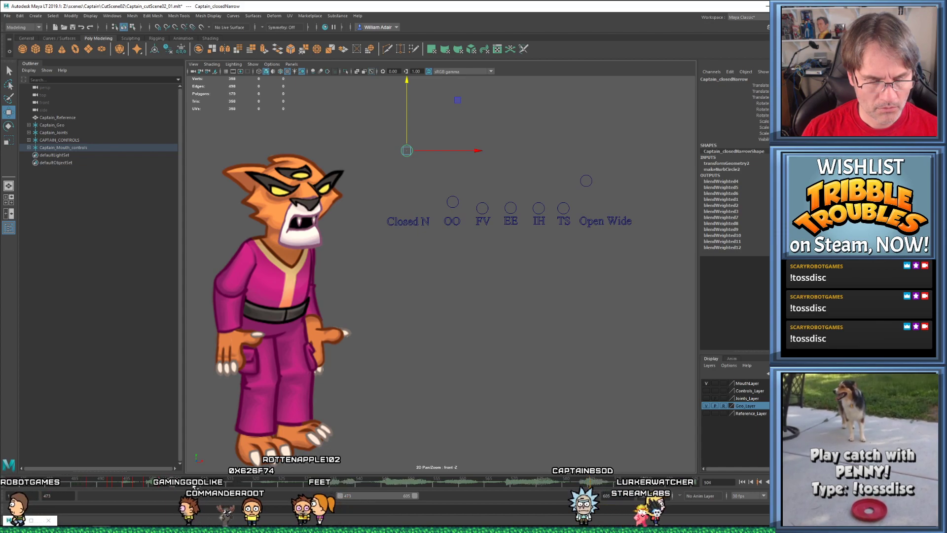
pyautogui.moveTo(385, 131); pyautogui.dragTo(606, 215)
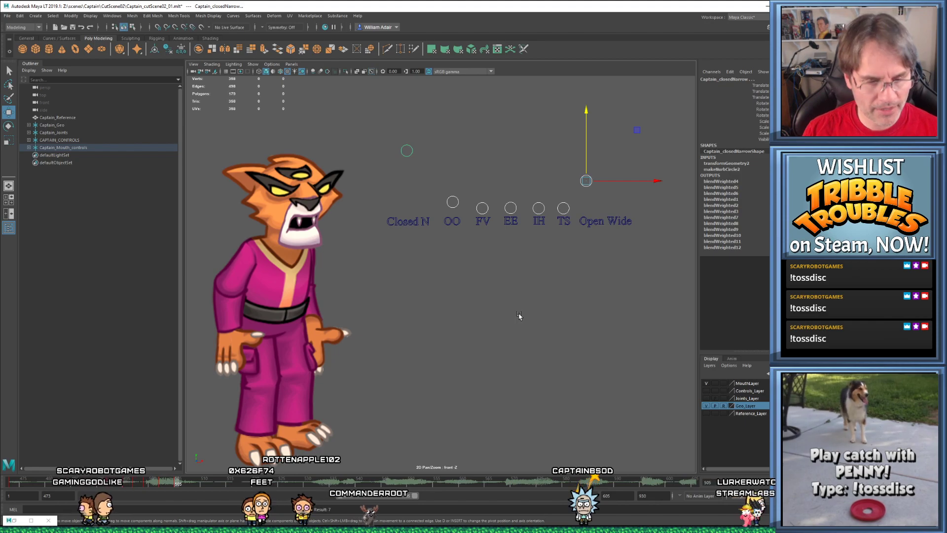
pyautogui.hotkey('alt', ',')
pyautogui.hotkey('alt', ',')
pyautogui.hotkey('alt', ',')
pyautogui.hotkey('alt', ',')
pyautogui.hotkey('alt', '.')
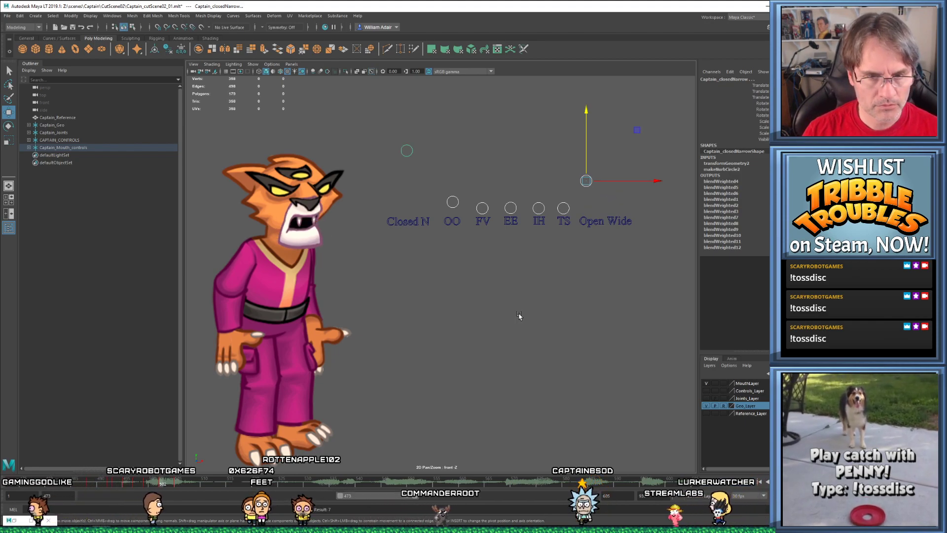
# Lower the Open Wide and Closed N controls and return the OO control to rest
pyautogui.click(411, 154)
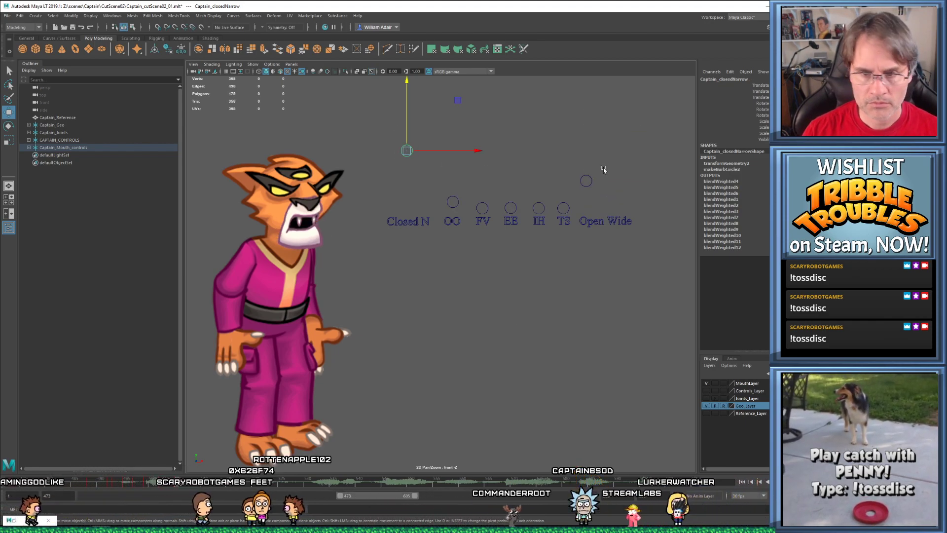
pyautogui.click(591, 177)
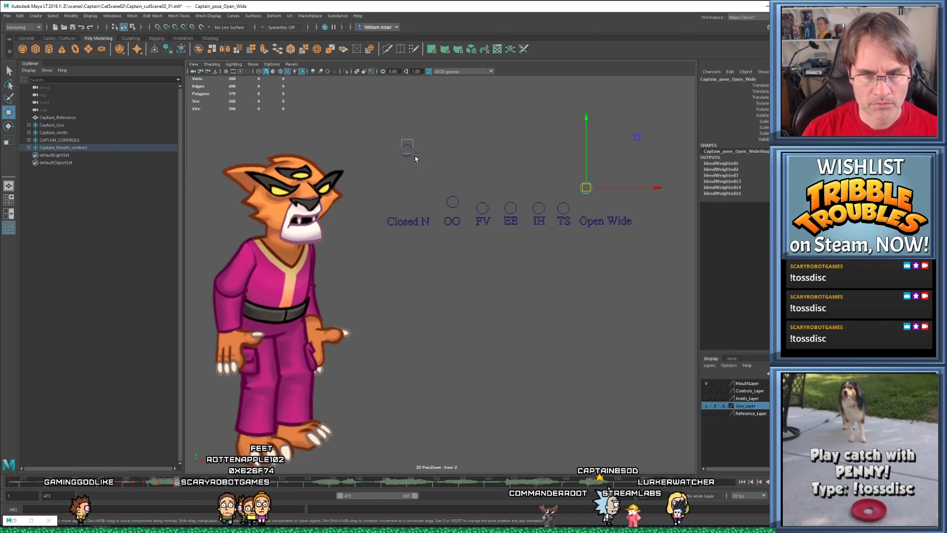
pyautogui.moveTo(413, 155); pyautogui.dragTo(406, 153)
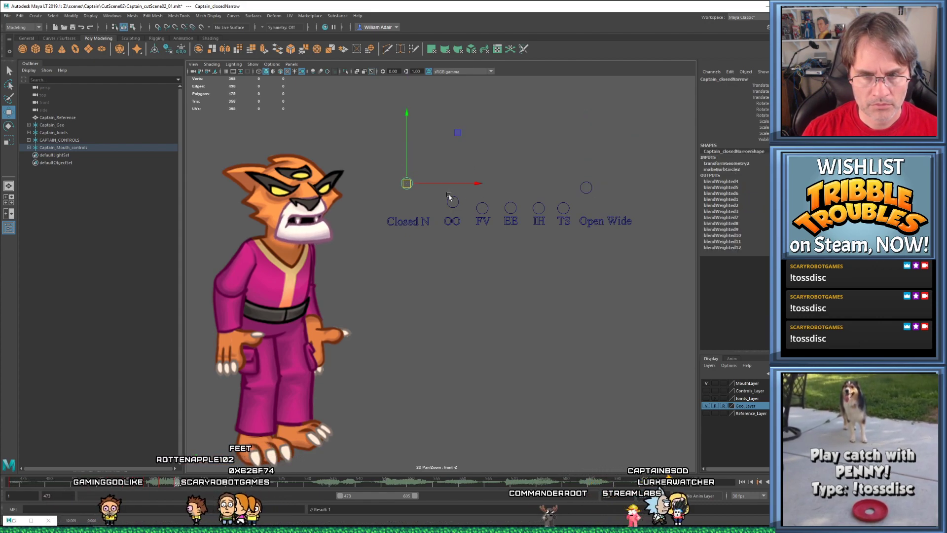
pyautogui.hotkey('alt', 'shift', 'v')
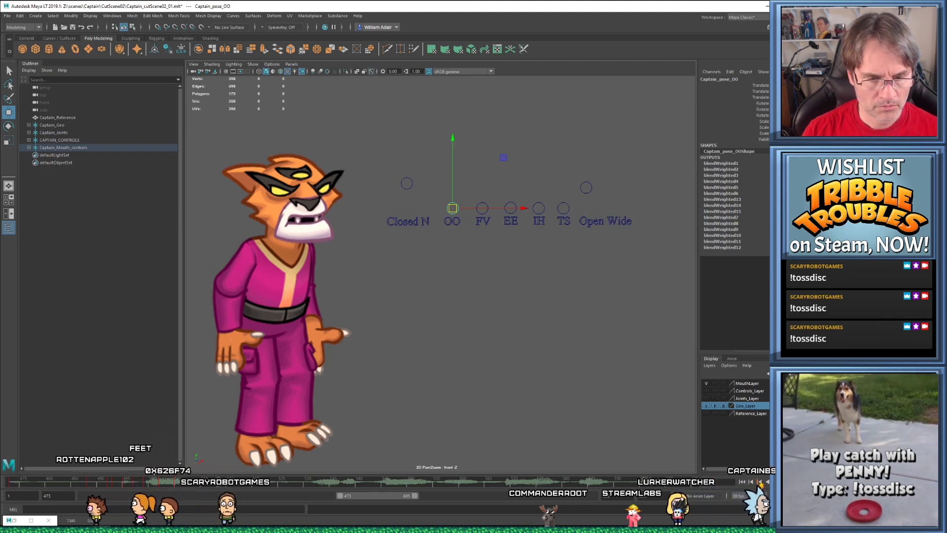
# Scrub the audio over the new pose, compare adjoining frames and raise the Closed N control partway
pyautogui.moveTo(127, 482); pyautogui.dragTo(178, 493)
pyautogui.hotkey('alt', '.')
pyautogui.hotkey('alt', ',')
pyautogui.click(411, 187)
pyautogui.moveTo(407, 184)
pyautogui.mouseDown()
pyautogui.moveTo(409, 161)
pyautogui.moveTo(406, 188)
pyautogui.mouseUp()
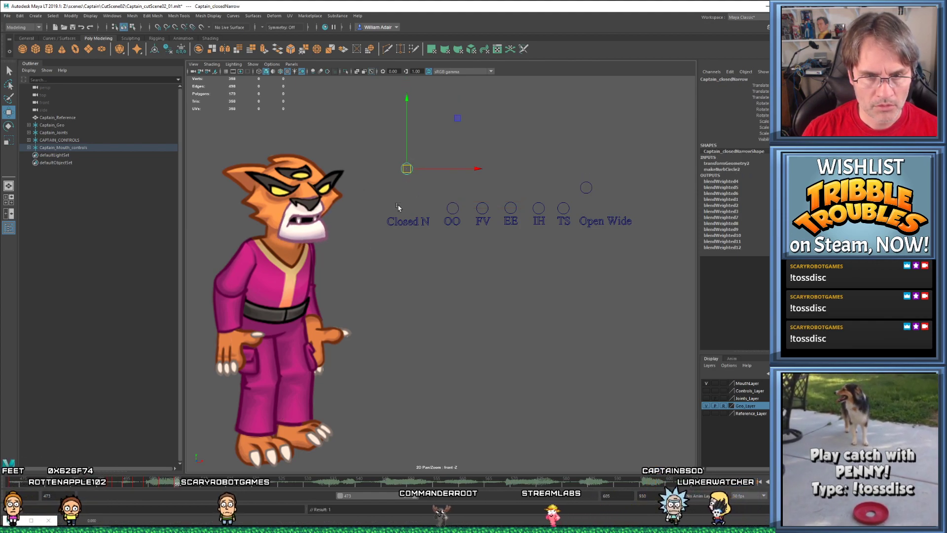
# Scrub to frame 507, key all the mouth controls there and lower Closed N and Open Wide
pyautogui.click(188, 483)
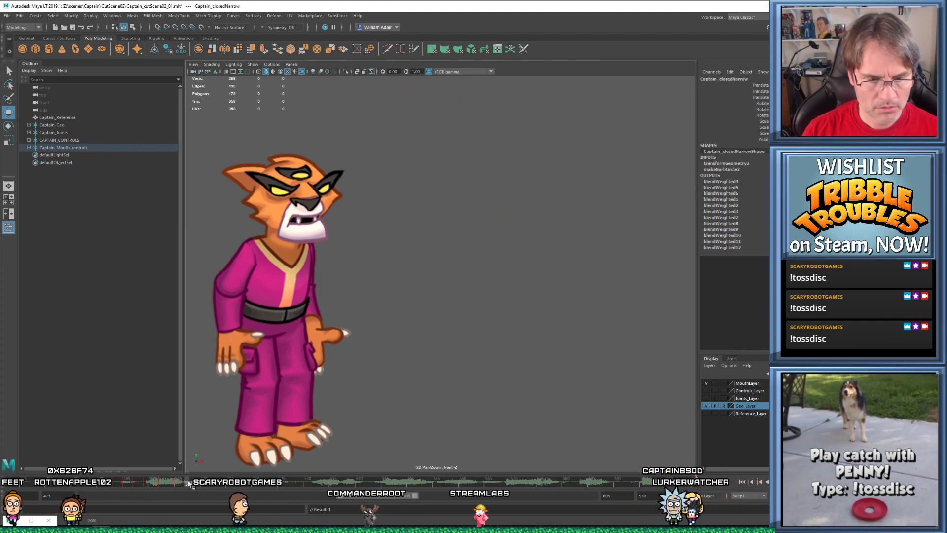
pyautogui.moveTo(188, 484); pyautogui.dragTo(179, 486)
pyautogui.moveTo(376, 131); pyautogui.dragTo(601, 211)
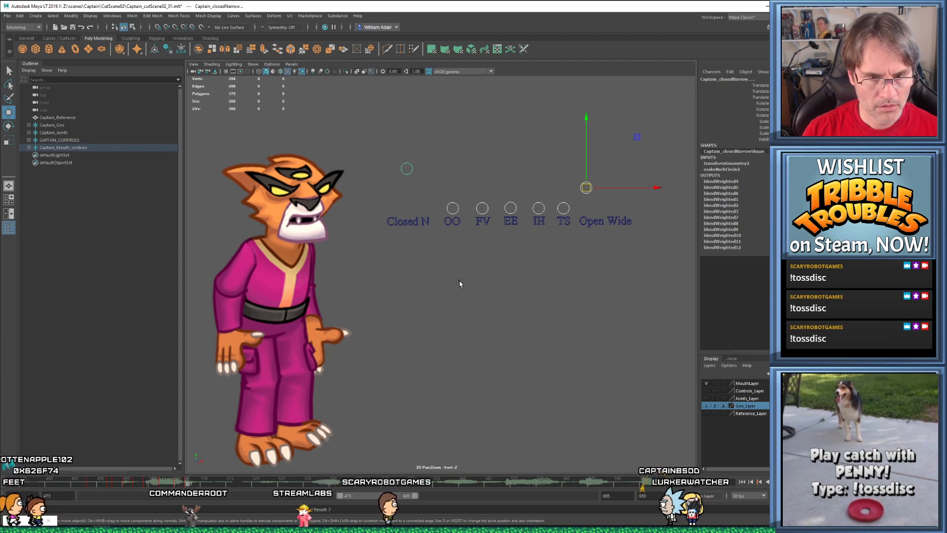
pyautogui.moveTo(393, 149); pyautogui.dragTo(407, 187)
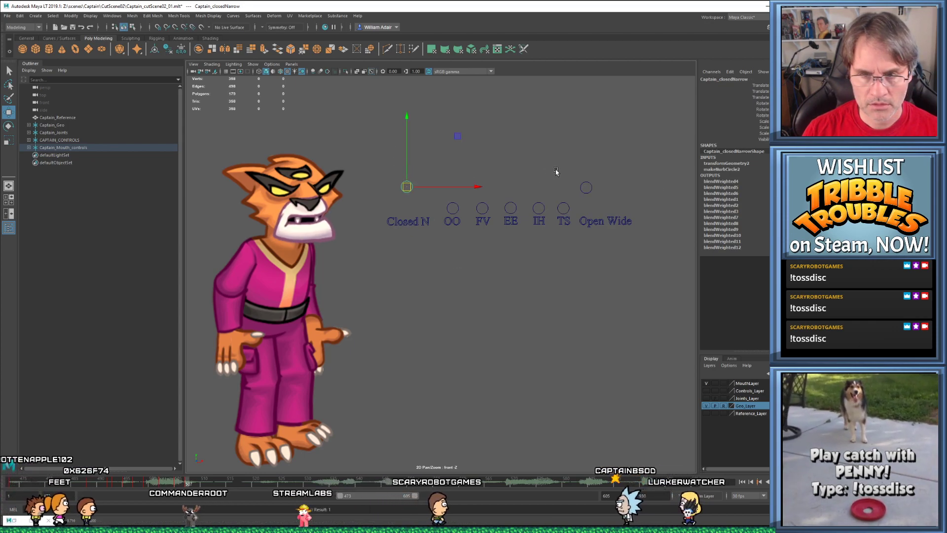
pyautogui.moveTo(567, 171); pyautogui.dragTo(598, 198)
# Play back and scrub up to frame 507, lower Open Wide slightly more and key all the mouth controls
pyautogui.hotkey('alt', 'v')
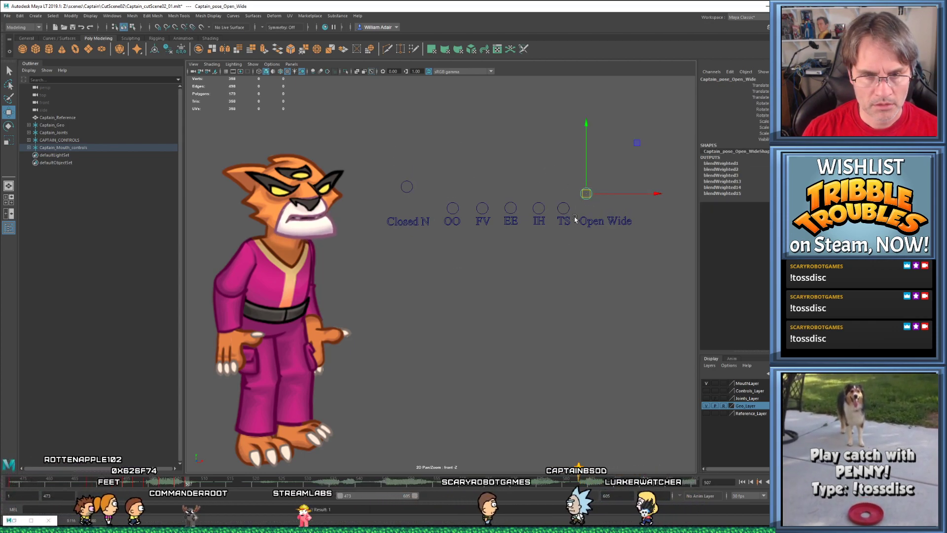
pyautogui.hotkey('alt', 'v')
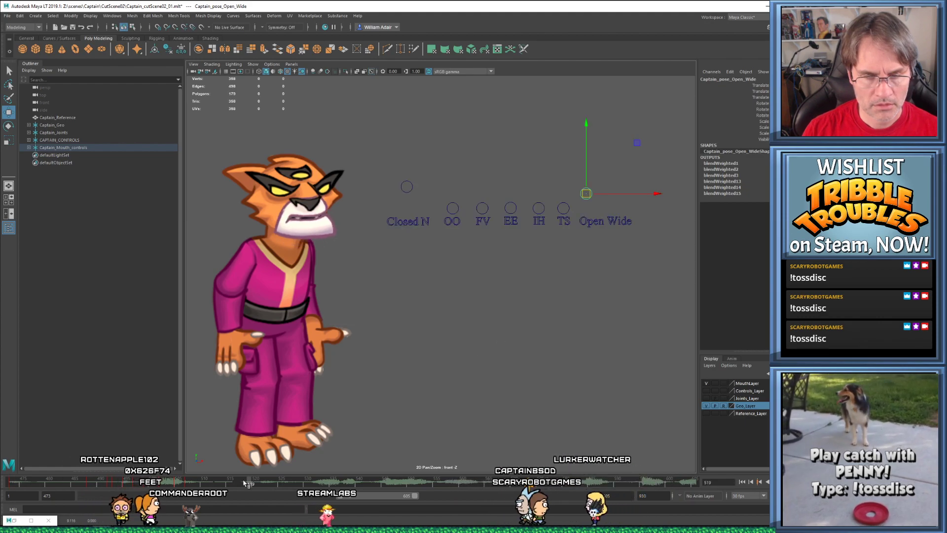
pyautogui.moveTo(156, 486); pyautogui.dragTo(193, 483)
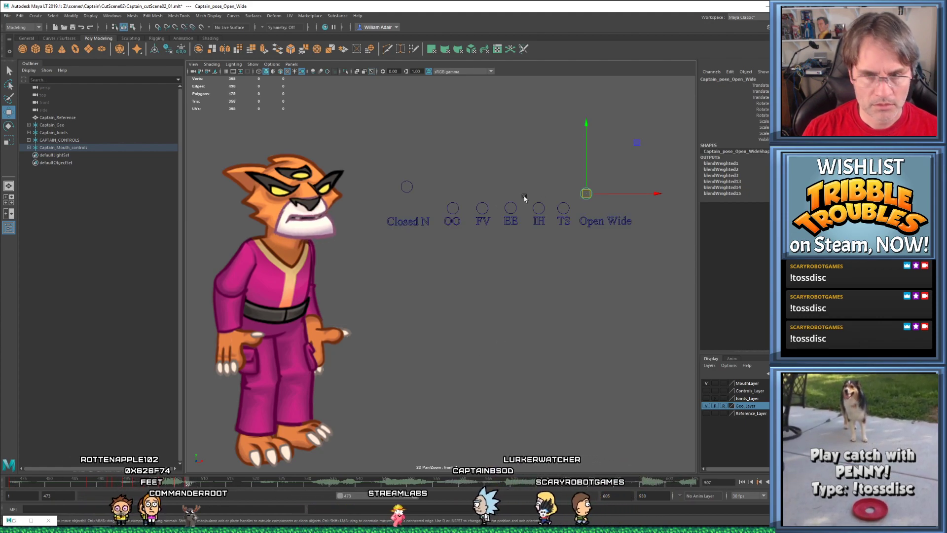
pyautogui.moveTo(583, 190); pyautogui.dragTo(586, 197)
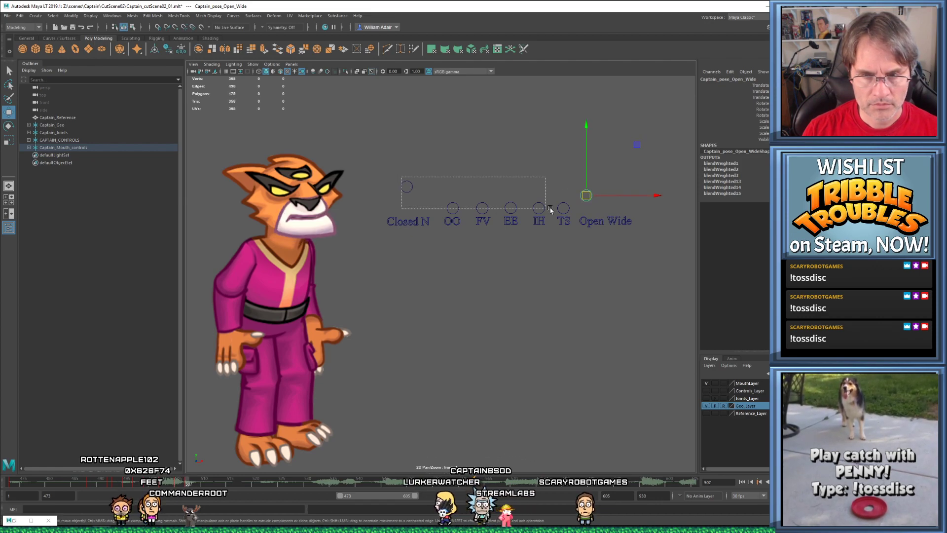
pyautogui.moveTo(593, 210); pyautogui.dragTo(593, 209)
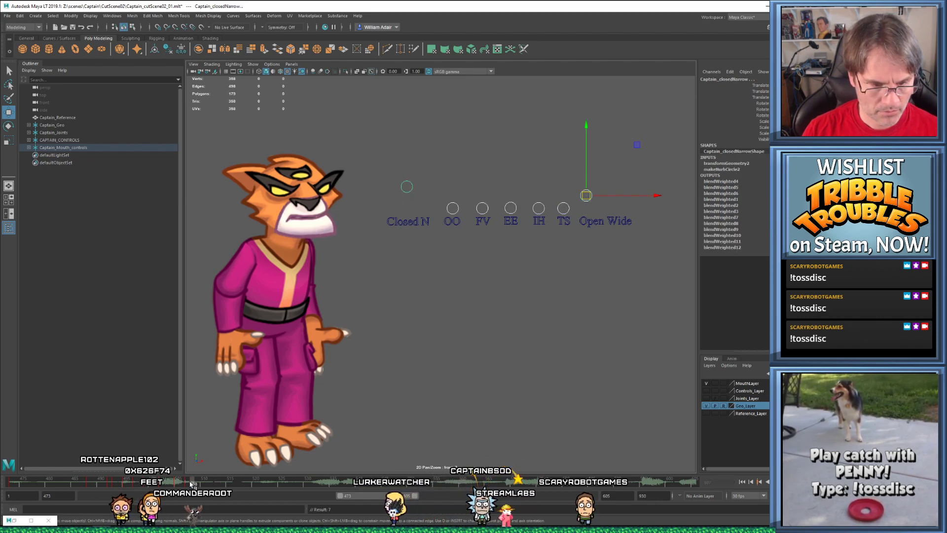
# Scrub the audio to frame 508 and delete the mouth controls' keys at that frame
pyautogui.moveTo(166, 483); pyautogui.dragTo(193, 483)
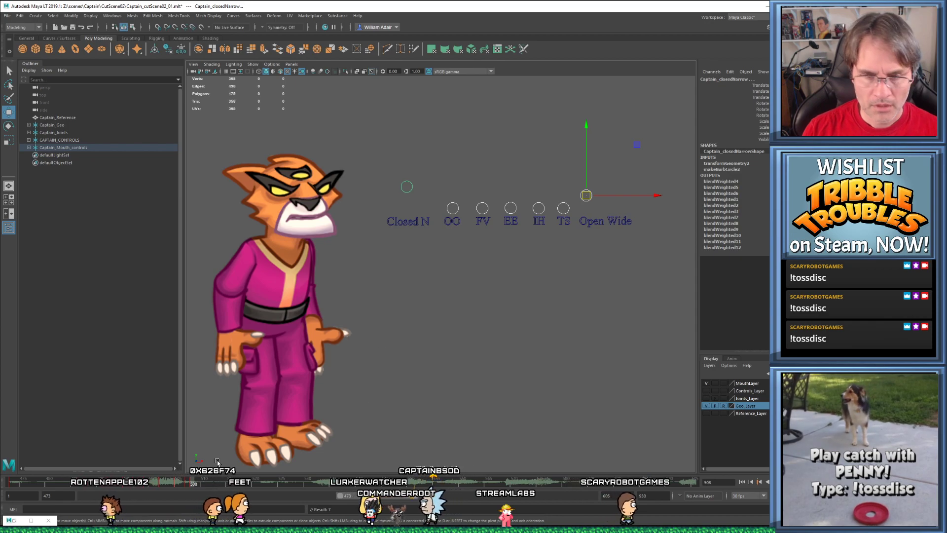
pyautogui.rightClick(198, 482)
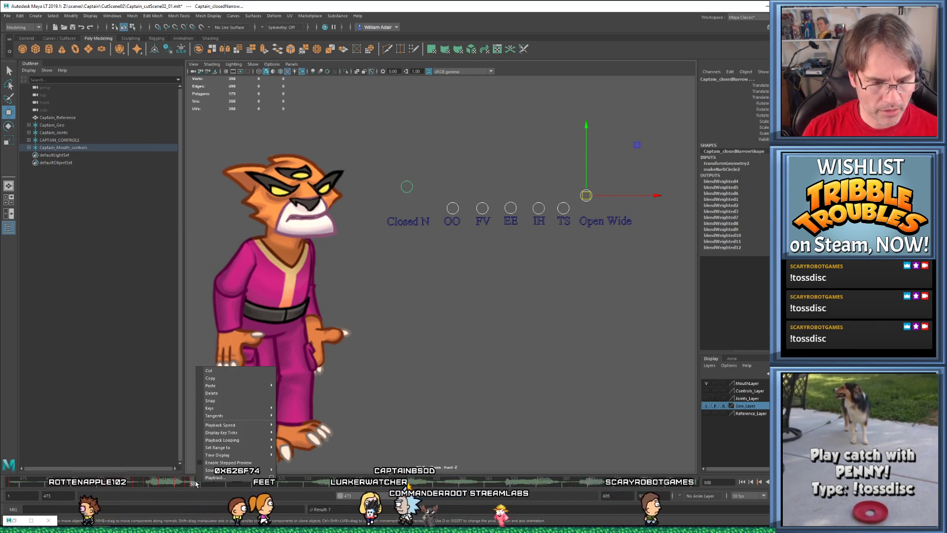
pyautogui.click(220, 393)
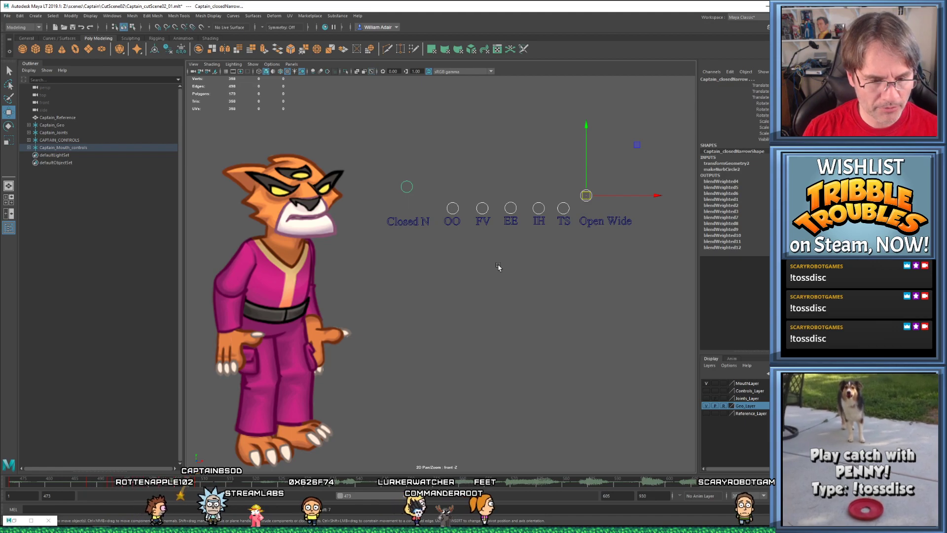
# Advance to frame 509 and raise the EE control about halfway
pyautogui.hotkey('alt', '.')
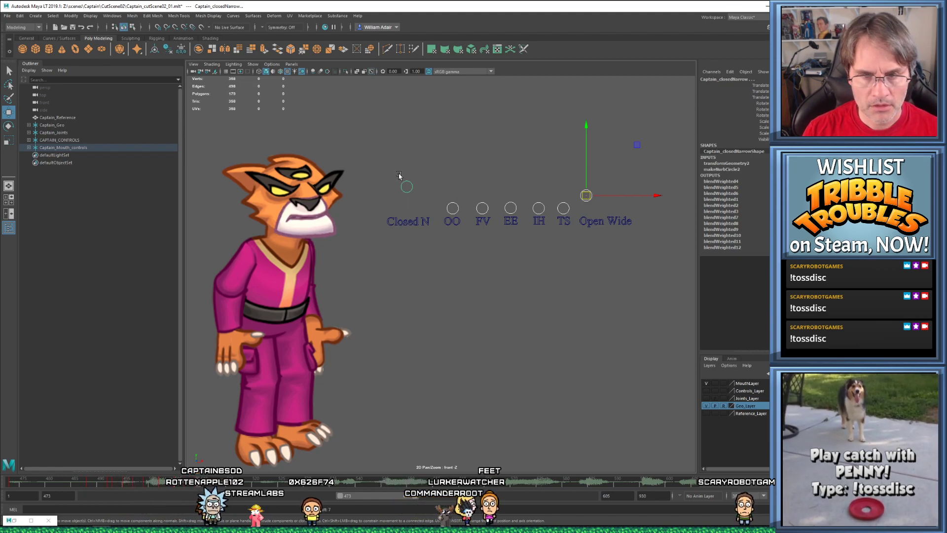
pyautogui.click(565, 181)
pyautogui.click(587, 195)
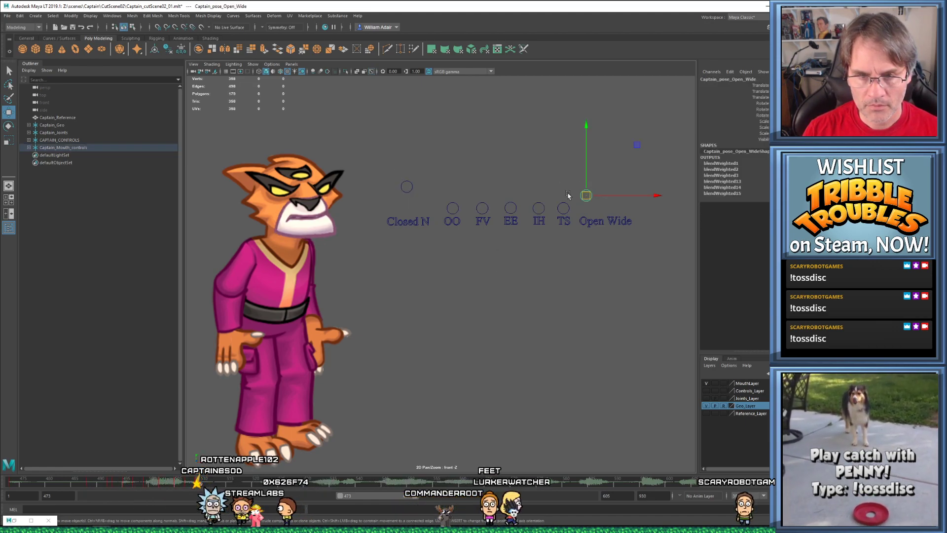
pyautogui.click(512, 207)
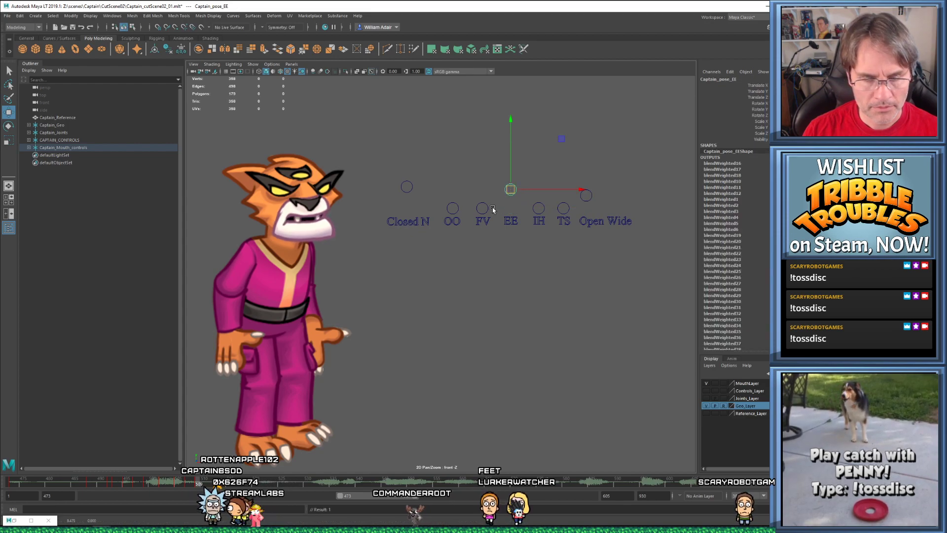
# Key all the mouth controls at frame 512, lower Open Wide nearly to rest, raise EE and lower Closed N slightly
pyautogui.moveTo(187, 485); pyautogui.dragTo(215, 486)
pyautogui.keyDown('shift'); pyautogui.moveTo(602, 207); pyautogui.dragTo(598, 202); pyautogui.keyUp('shift')
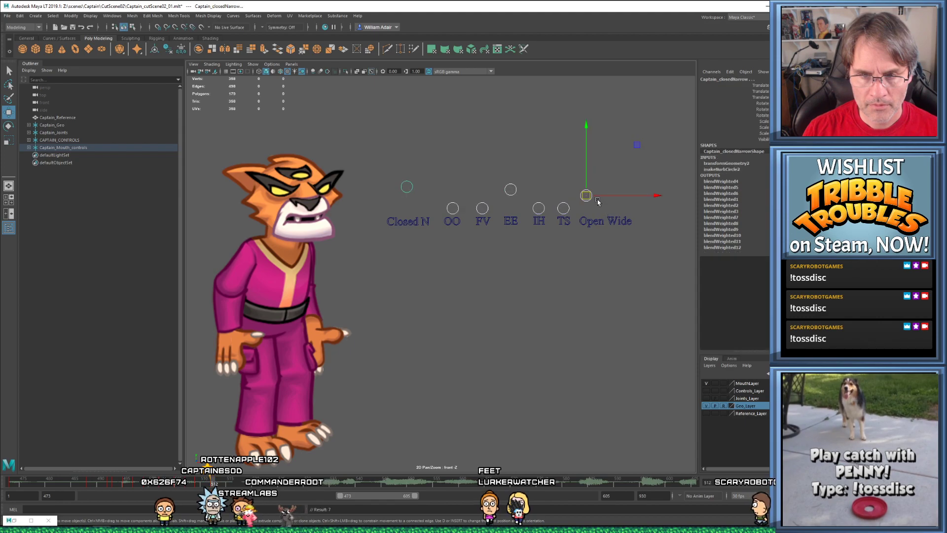
pyautogui.click(586, 198)
pyautogui.moveTo(517, 198); pyautogui.dragTo(512, 183)
pyautogui.press('s')
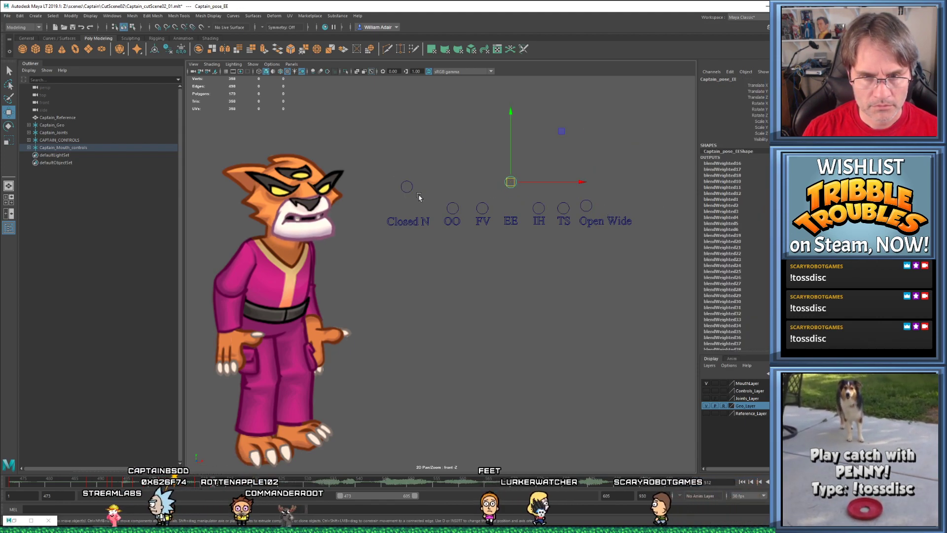
pyautogui.click(410, 191)
pyautogui.moveTo(410, 191); pyautogui.dragTo(410, 194)
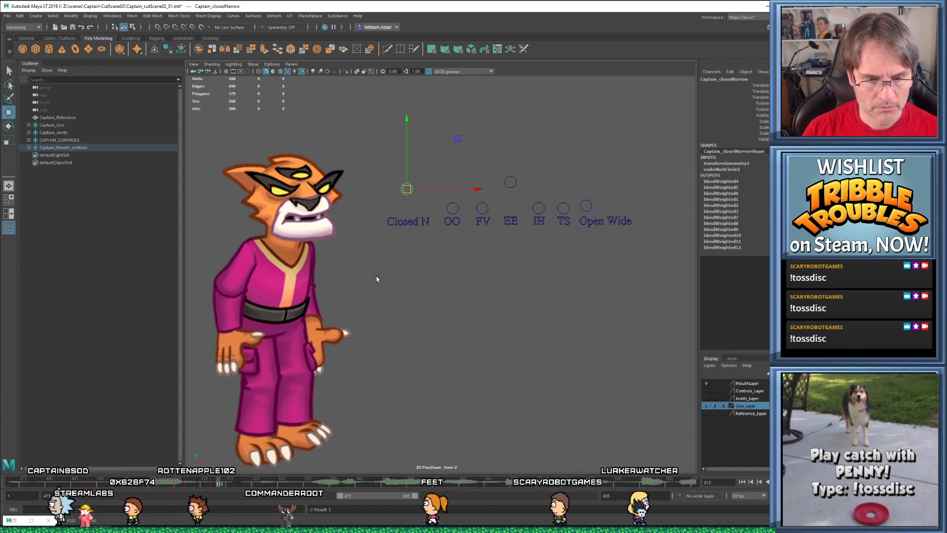
# Key all the mouth controls at frame 515, then lower the EE control partway from its raised position
pyautogui.moveTo(392, 165); pyautogui.dragTo(648, 209)
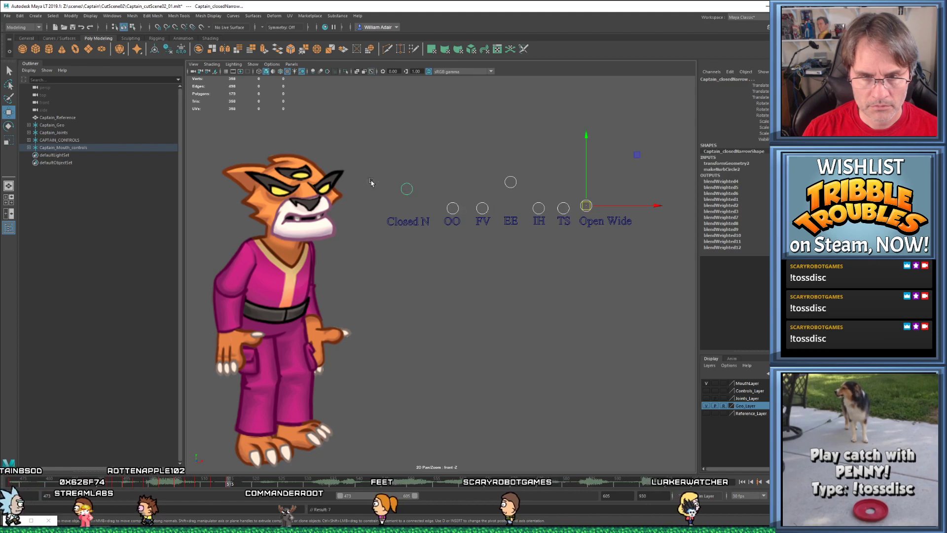
pyautogui.click(511, 183)
pyautogui.moveTo(510, 182); pyautogui.dragTo(519, 191)
pyautogui.hotkey('alt', 'v')
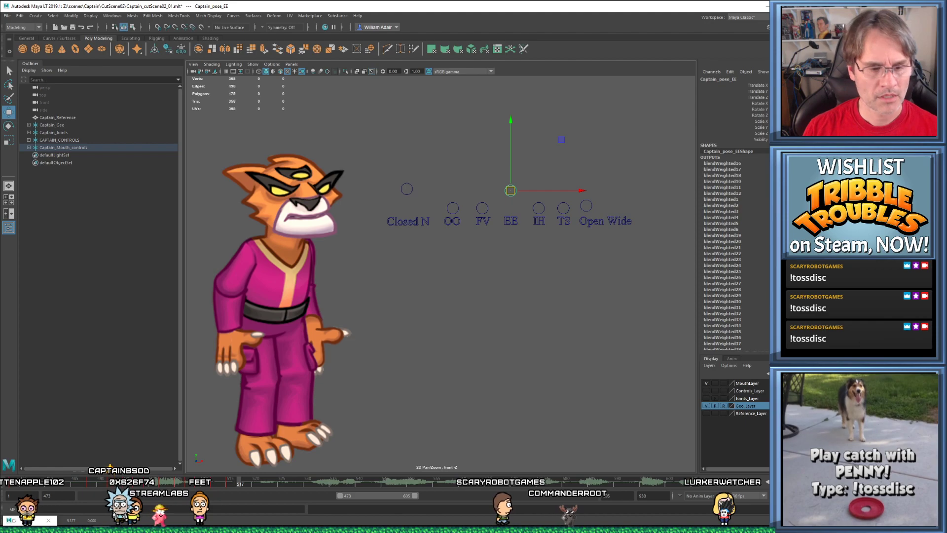
# Play back and scrub the dialogue up to frame 507, then fine-tune the Closed N and Open Wide controls there
pyautogui.moveTo(180, 486); pyautogui.dragTo(82, 479)
pyautogui.click(177, 486)
pyautogui.hotkey('alt', 'v')
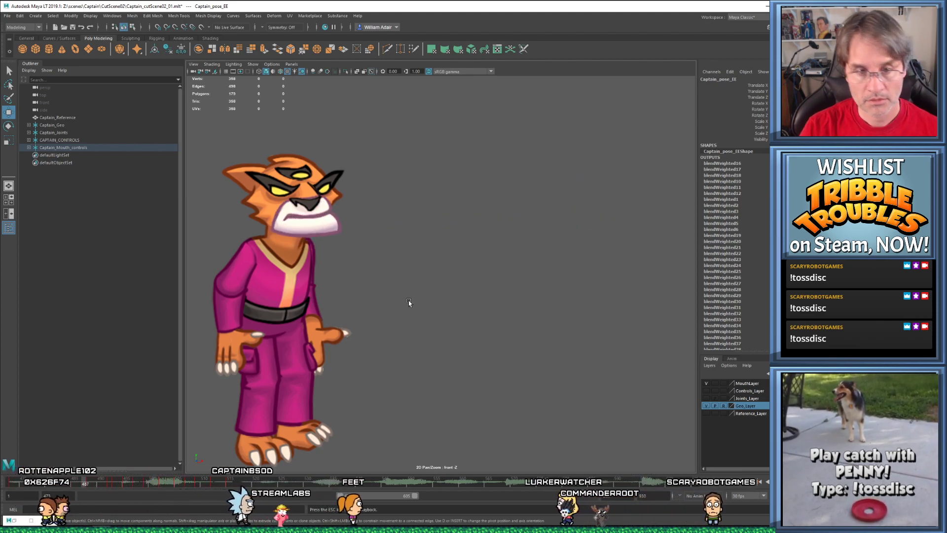
pyautogui.hotkey('alt', 'v')
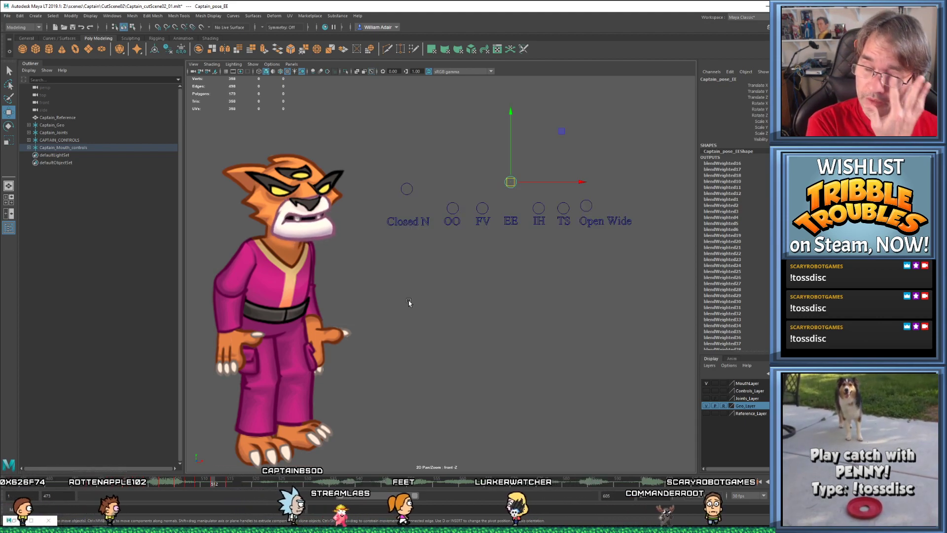
pyautogui.hotkey('alt', 'shift', 'v')
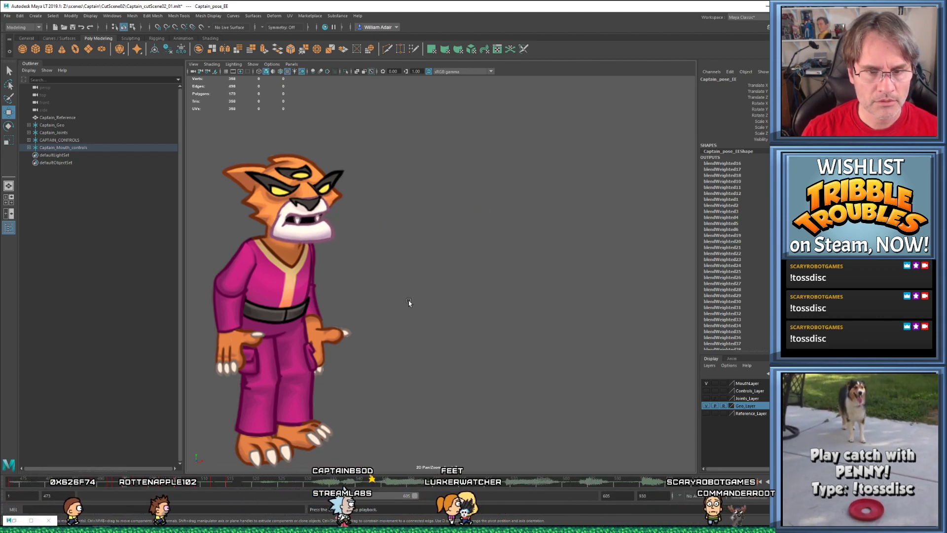
pyautogui.press('Escape')
pyautogui.moveTo(113, 486); pyautogui.dragTo(193, 486)
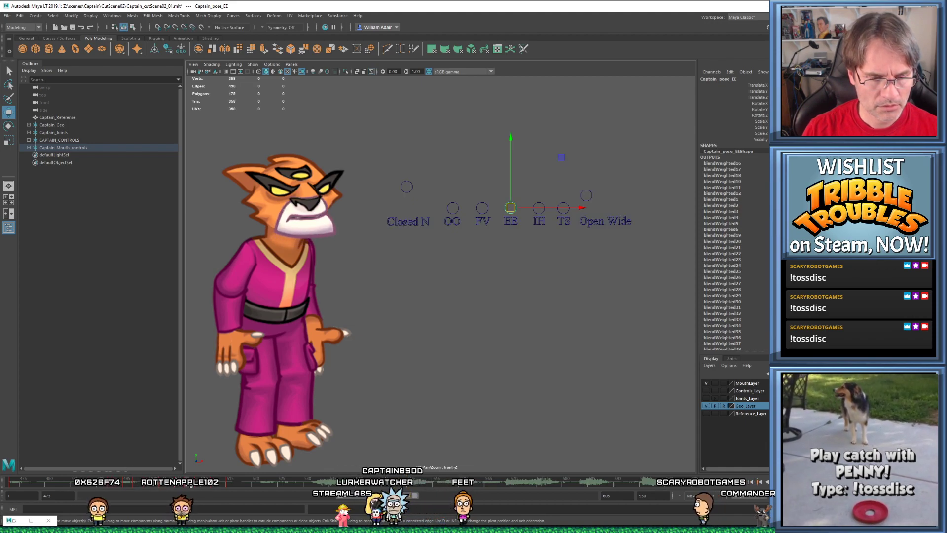
pyautogui.moveTo(408, 143); pyautogui.dragTo(587, 211)
pyautogui.moveTo(171, 485)
pyautogui.mouseDown()
pyautogui.moveTo(222, 492)
pyautogui.moveTo(189, 487)
pyautogui.mouseUp()
pyautogui.moveTo(393, 170); pyautogui.dragTo(423, 206)
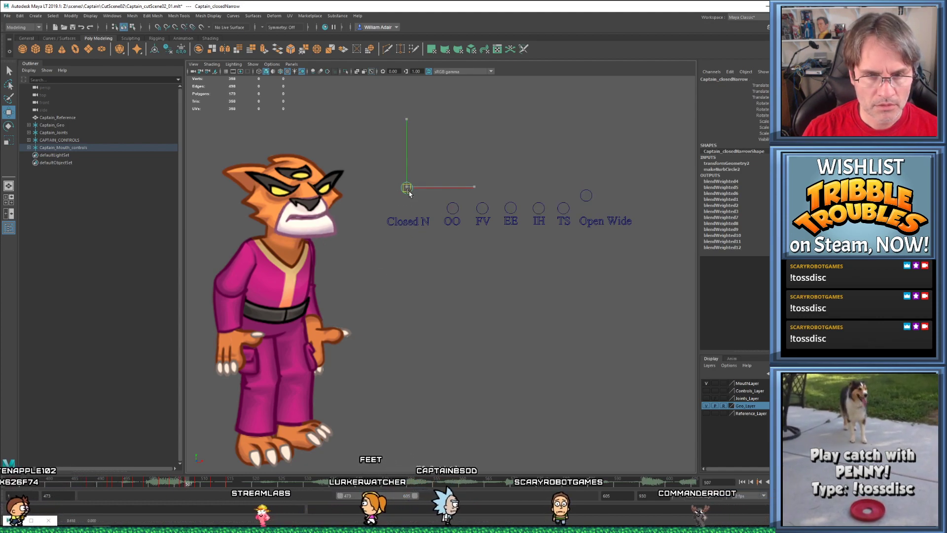
pyautogui.click(585, 196)
# Play back the lip sync, then shift all the mouth controls' keys around frames 503 to 507 slightly earlier
pyautogui.hotkey('alt', 'v')
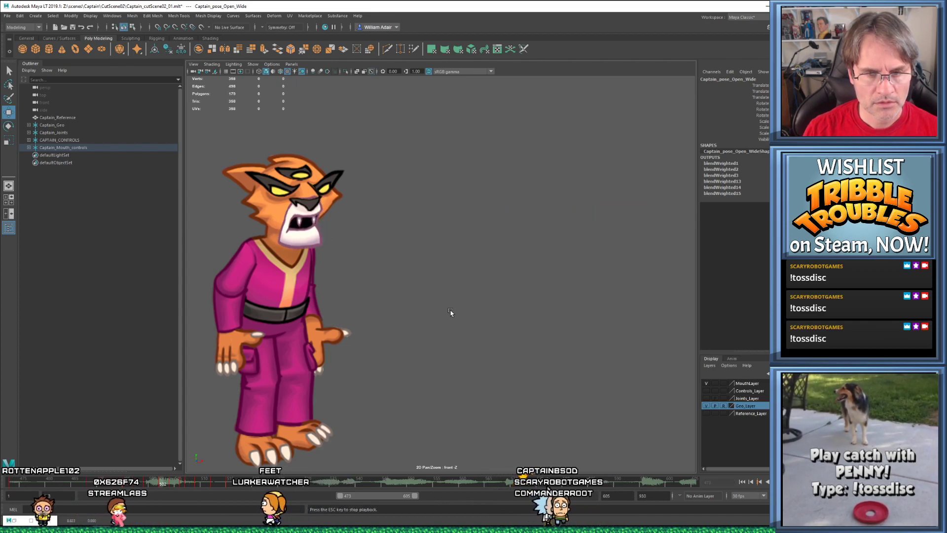
pyautogui.press('Escape')
pyautogui.hotkey('alt', 'v')
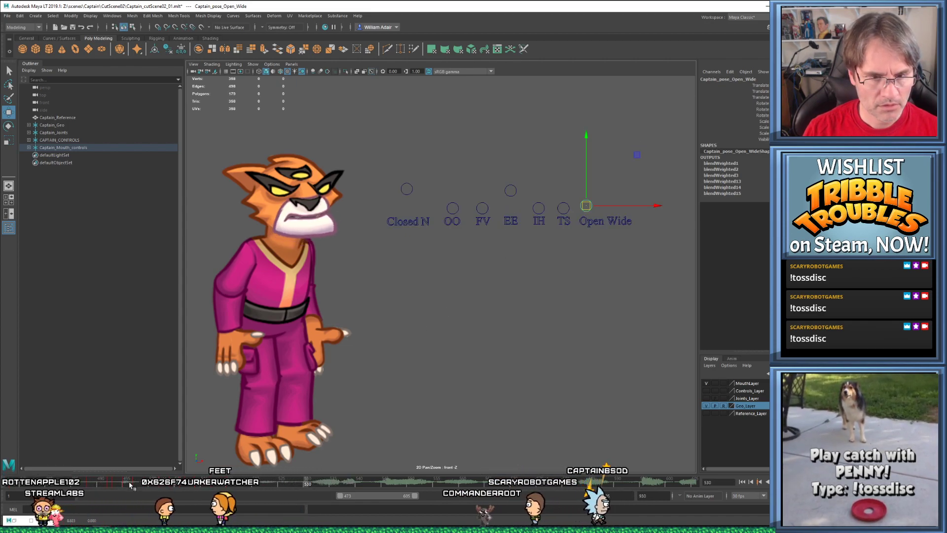
pyautogui.hotkey('alt', 'v')
pyautogui.moveTo(190, 482); pyautogui.dragTo(180, 481)
pyautogui.hotkey('alt', 'v')
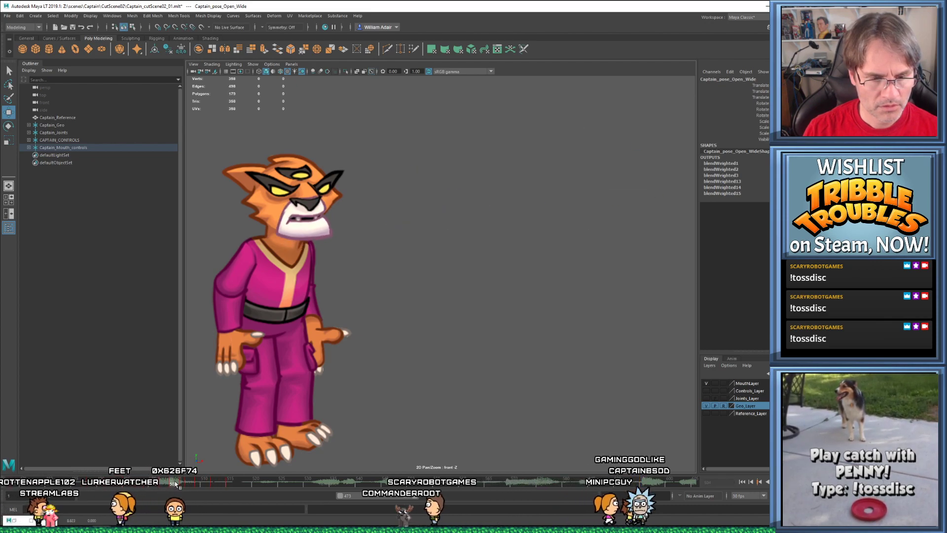
pyautogui.hotkey('alt', 'v')
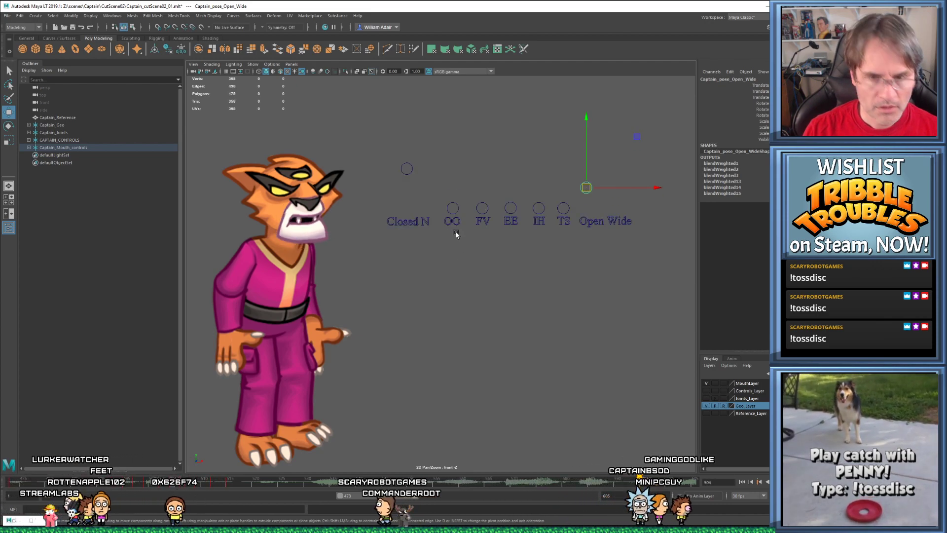
pyautogui.moveTo(394, 150); pyautogui.dragTo(600, 208)
pyautogui.click(167, 485)
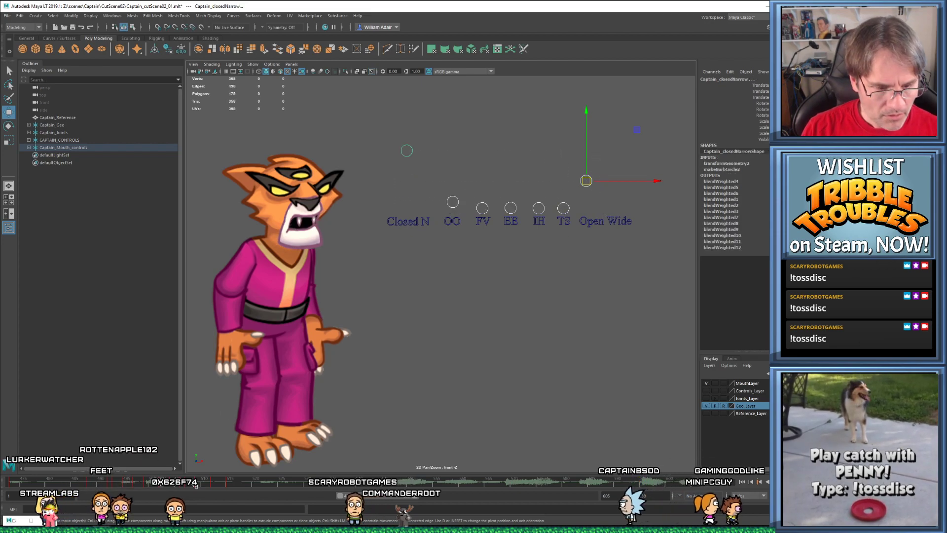
pyautogui.click(168, 486)
pyautogui.keyDown('shift'); pyautogui.moveTo(160, 485); pyautogui.dragTo(183, 486); pyautogui.keyUp('shift')
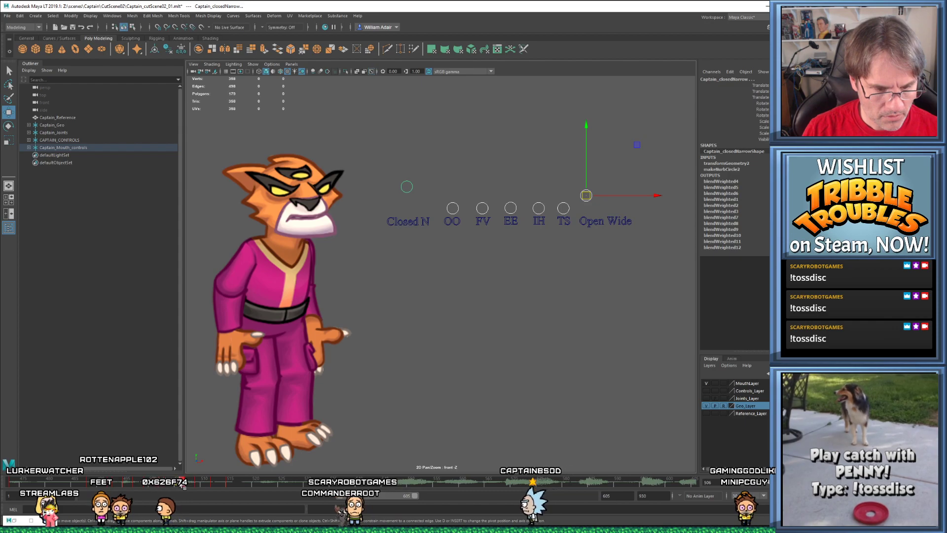
# Review the retimed playback and shift all the mouth controls' keys around frames 512 to 515 slightly earlier
pyautogui.click(211, 481)
pyautogui.hotkey('alt', 'shift', 'v')
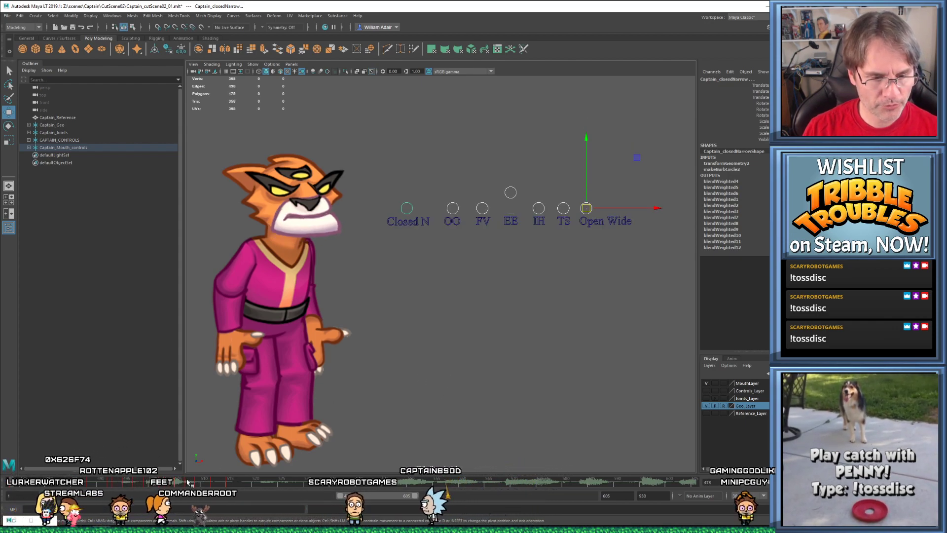
pyautogui.click(188, 482)
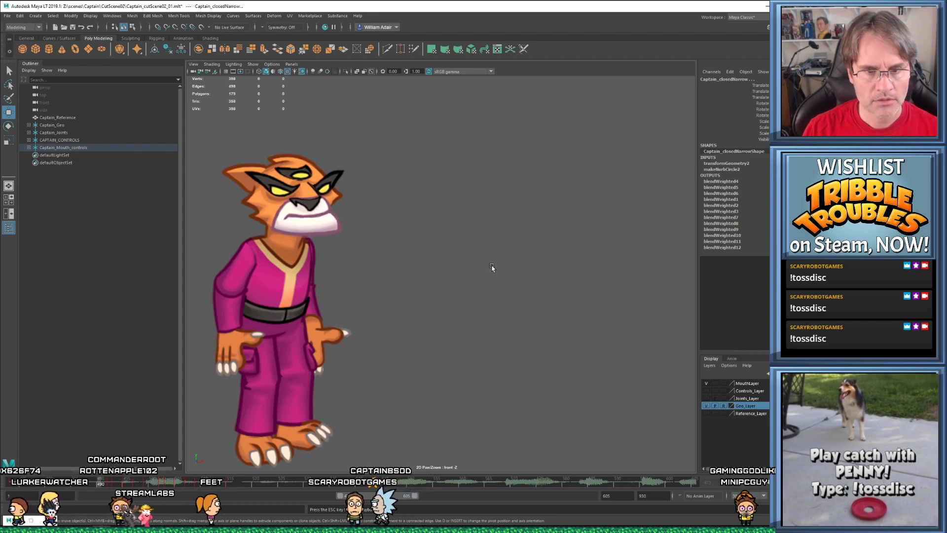
pyautogui.hotkey('alt', 'v')
pyautogui.moveTo(168, 486); pyautogui.dragTo(219, 490)
pyautogui.moveTo(396, 156); pyautogui.dragTo(586, 215)
pyautogui.moveTo(214, 484)
pyautogui.keyDown('shift'); pyautogui.mouseDown()
pyautogui.moveTo(240, 486)
pyautogui.moveTo(220, 487)
pyautogui.mouseUp(); pyautogui.keyUp('shift')
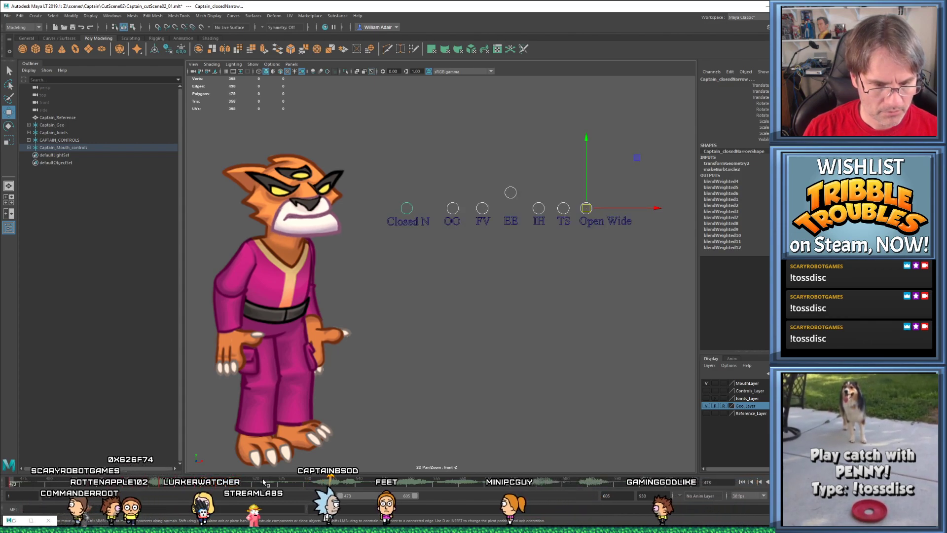
# Replay the dialogue, scrub to frame 505 and raise the Open Wide control slightly
pyautogui.hotkey('alt', 'shift', 'v')
pyautogui.hotkey('alt', 'v')
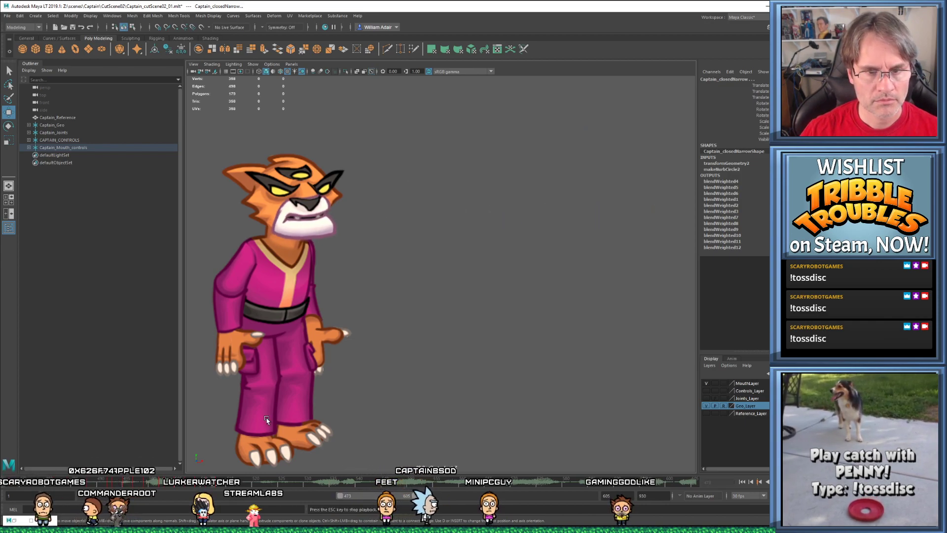
pyautogui.hotkey('alt', 'v')
pyautogui.click(149, 483)
pyautogui.moveTo(149, 483); pyautogui.dragTo(178, 483)
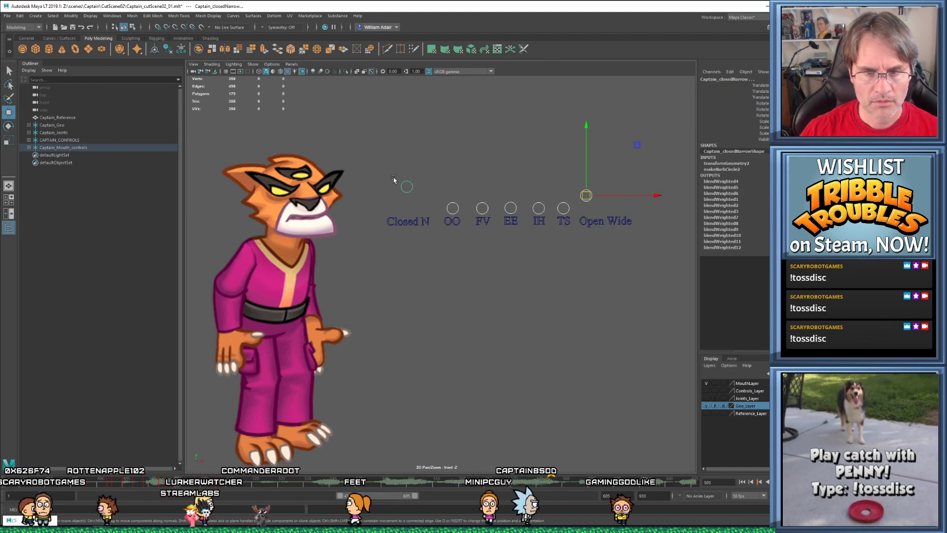
pyautogui.click(586, 195)
pyautogui.hotkey('alt', '.')
pyautogui.hotkey('alt', '.')
pyautogui.moveTo(588, 193); pyautogui.dragTo(589, 187)
# Play back and scrub around frame 505, then raise the EE control slightly at that frame and key it
pyautogui.hotkey('alt', '.')
pyautogui.hotkey('alt', '.')
pyautogui.press(',')
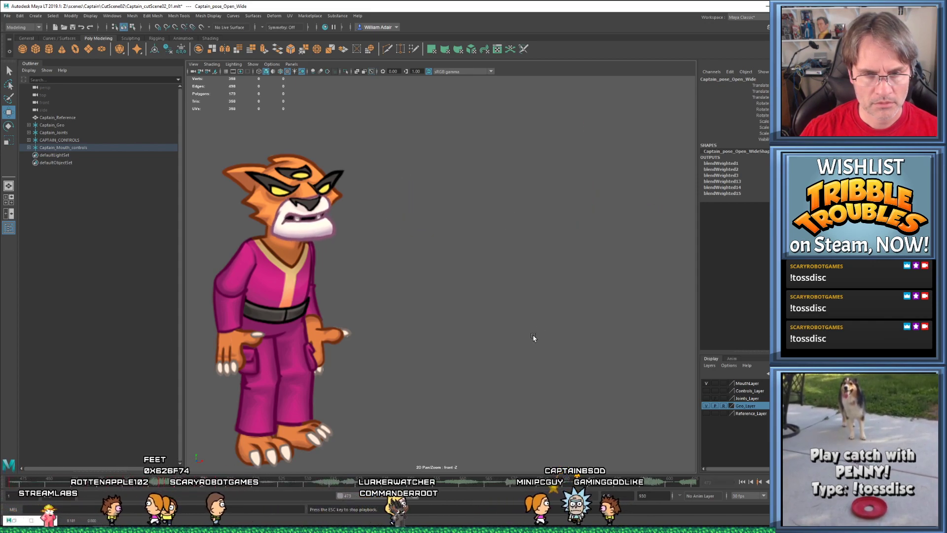
pyautogui.press('Escape')
pyautogui.press(',')
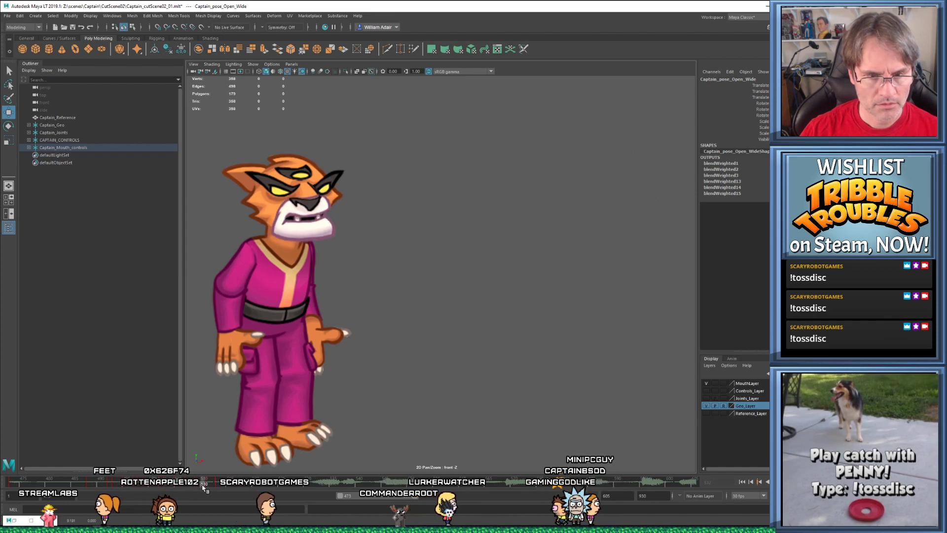
pyautogui.press(',')
pyautogui.moveTo(178, 486); pyautogui.dragTo(192, 486)
pyautogui.moveTo(530, 214); pyautogui.dragTo(513, 188)
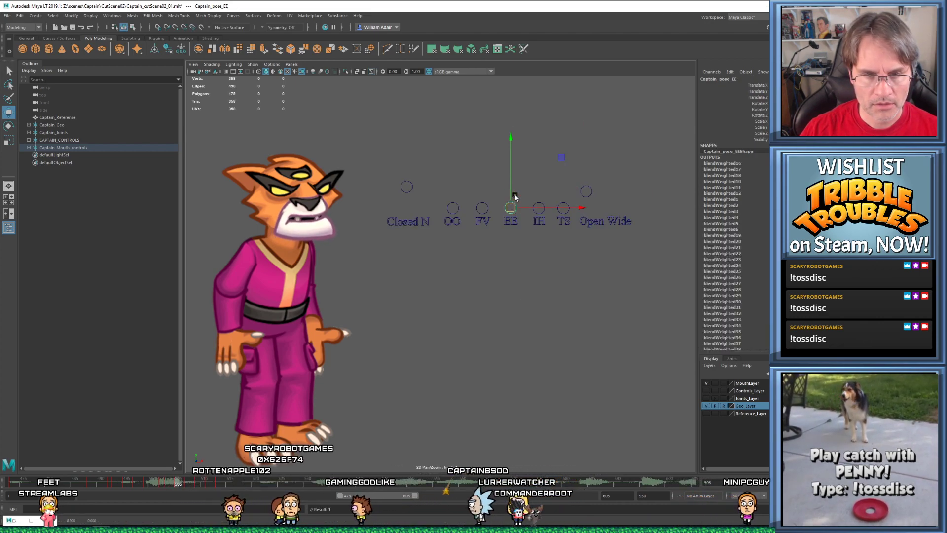
pyautogui.click(517, 193)
pyautogui.hotkey('ctrl', 'z')
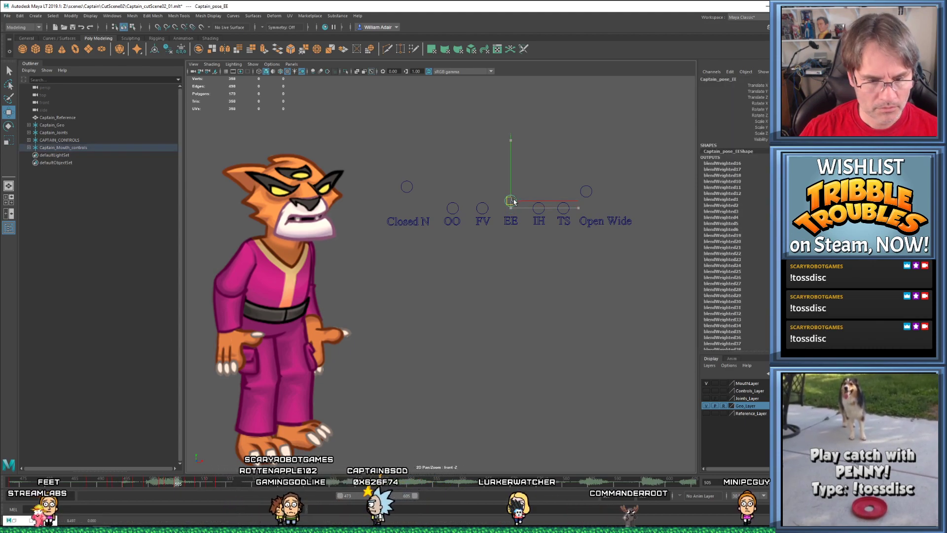
pyautogui.moveTo(513, 201); pyautogui.dragTo(513, 201)
pyautogui.press('s')
# Go through the poses from frame 505 to 513 and lower the EE control slightly at frames 511 and 513
pyautogui.press(',')
pyautogui.press('.')
pyautogui.press('.')
pyautogui.press('.')
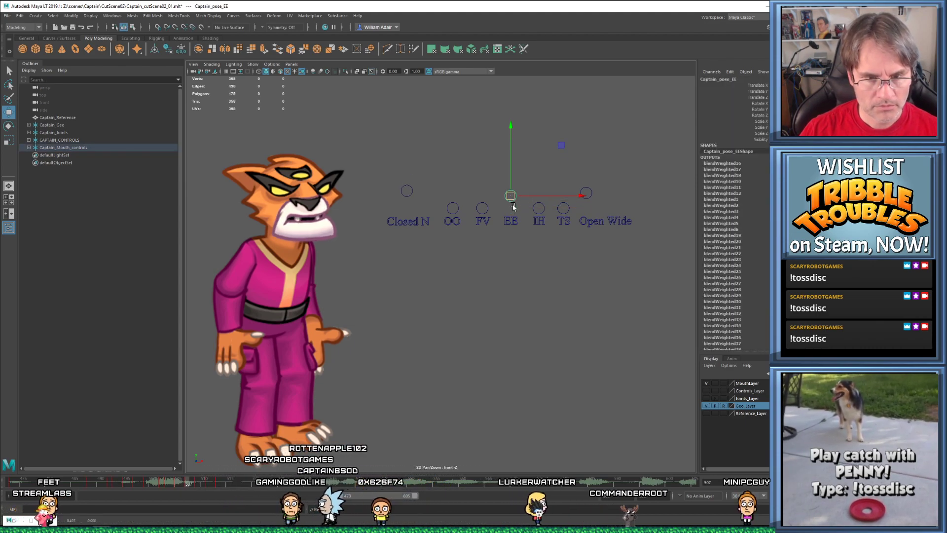
pyautogui.press('.')
pyautogui.press('.')
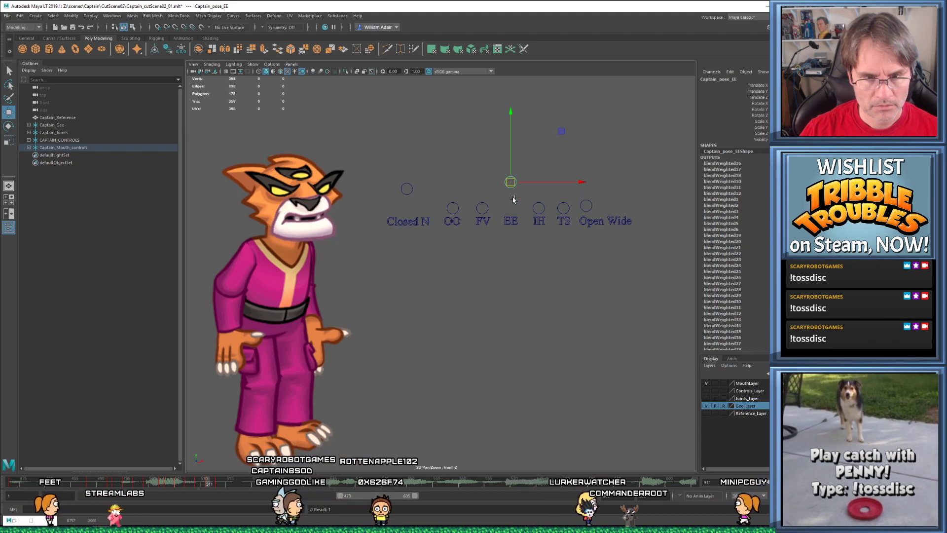
pyautogui.press('.')
pyautogui.press('.')
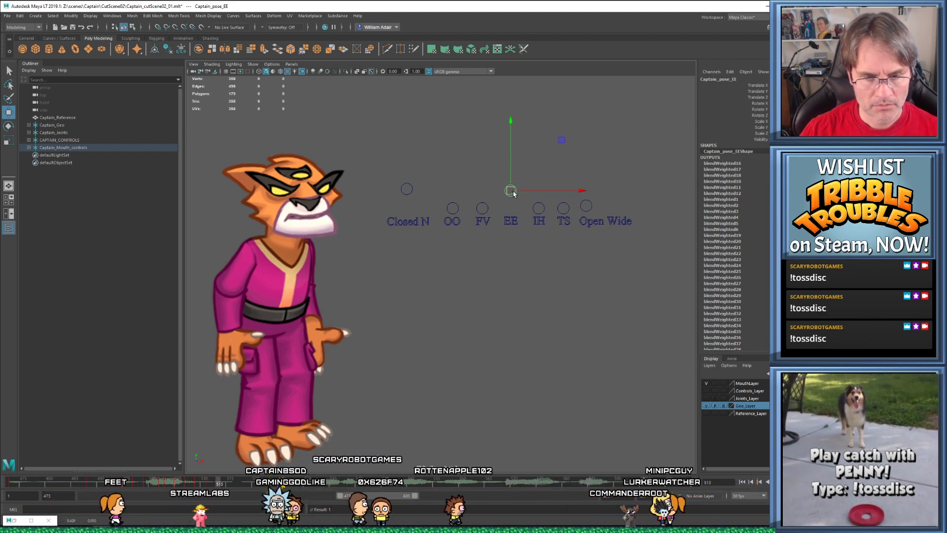
pyautogui.moveTo(513, 193); pyautogui.dragTo(512, 195)
# Play back the lip sync, compare the poses around frame 512 and lower EE a little more at frame 513
pyautogui.hotkey('alt', 'shift', 'v')
pyautogui.hotkey('alt', 'v')
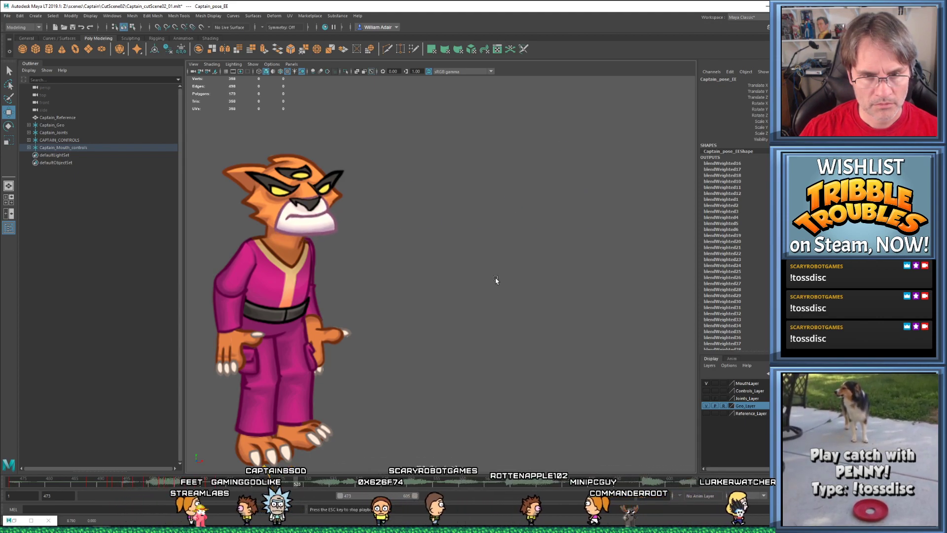
pyautogui.press('Escape')
pyautogui.moveTo(169, 482); pyautogui.dragTo(214, 480)
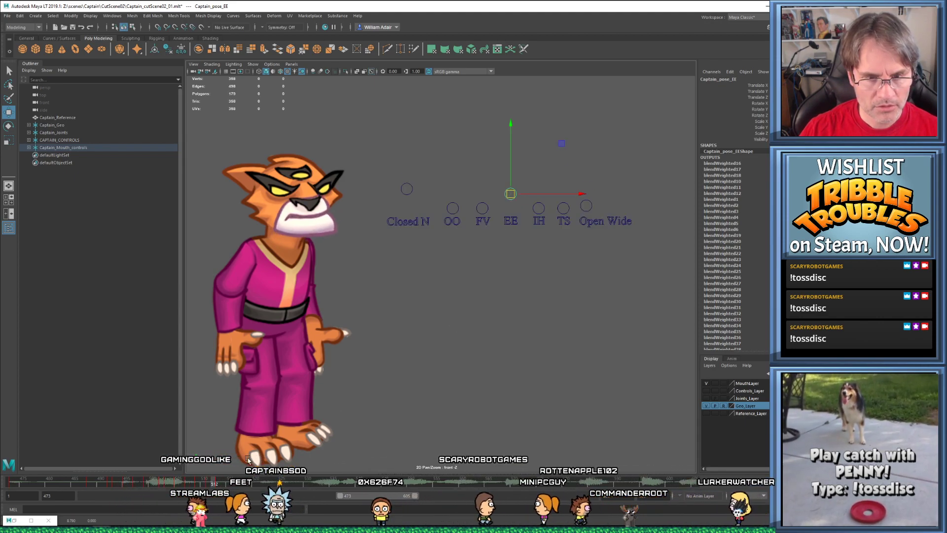
pyautogui.press(',')
pyautogui.press('.')
pyautogui.press('.')
pyautogui.press(',')
pyautogui.press(',')
pyautogui.press(',')
pyautogui.press('.')
pyautogui.press('.')
pyautogui.moveTo(511, 189); pyautogui.dragTo(512, 193)
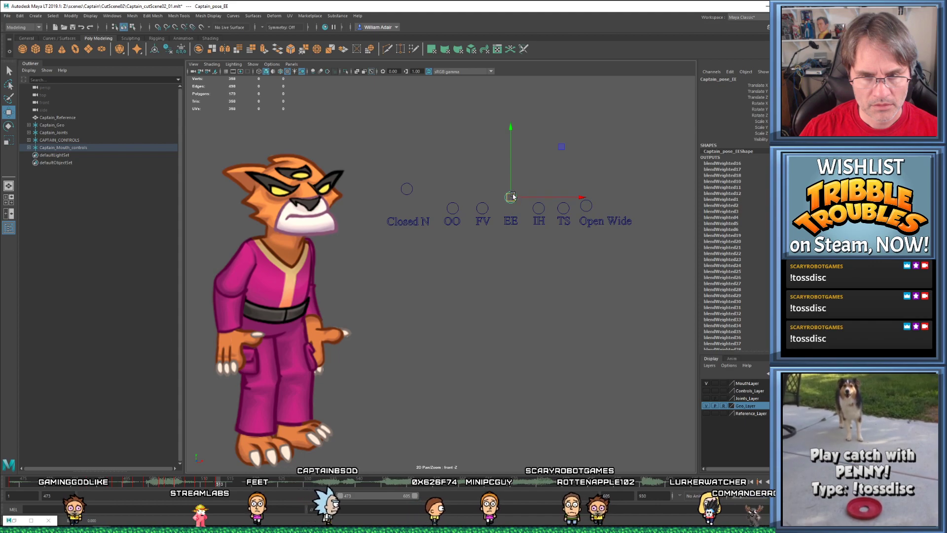
# Replay and scrub the dialogue, return to frame 505, and nudge and key the Closed N control
pyautogui.hotkey('alt', 'v')
pyautogui.press('Escape')
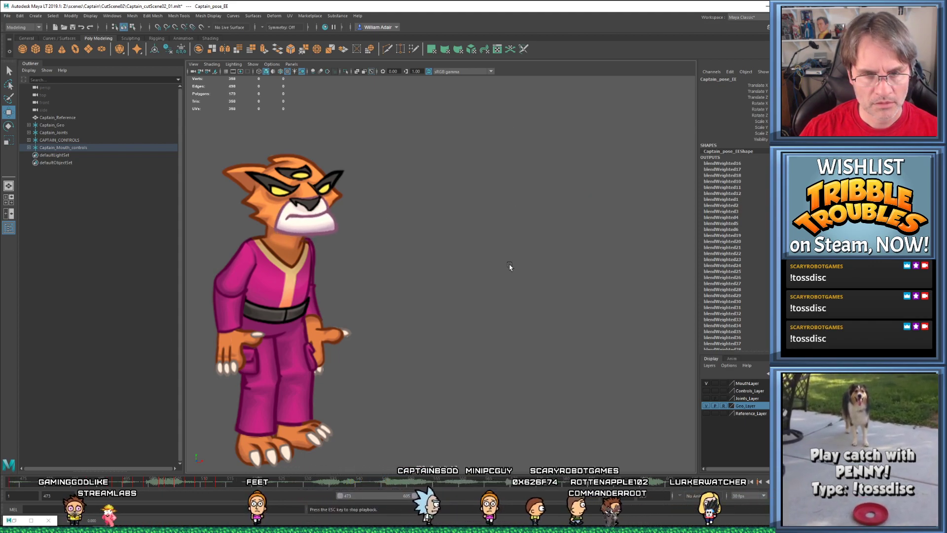
pyautogui.moveTo(122, 482); pyautogui.dragTo(210, 482)
pyautogui.press(',')
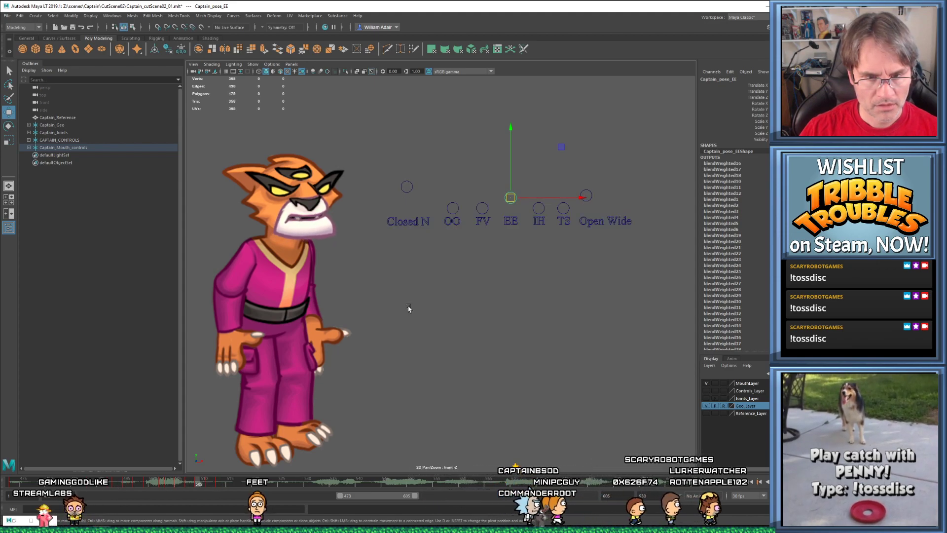
pyautogui.click(404, 183)
pyautogui.press(',')
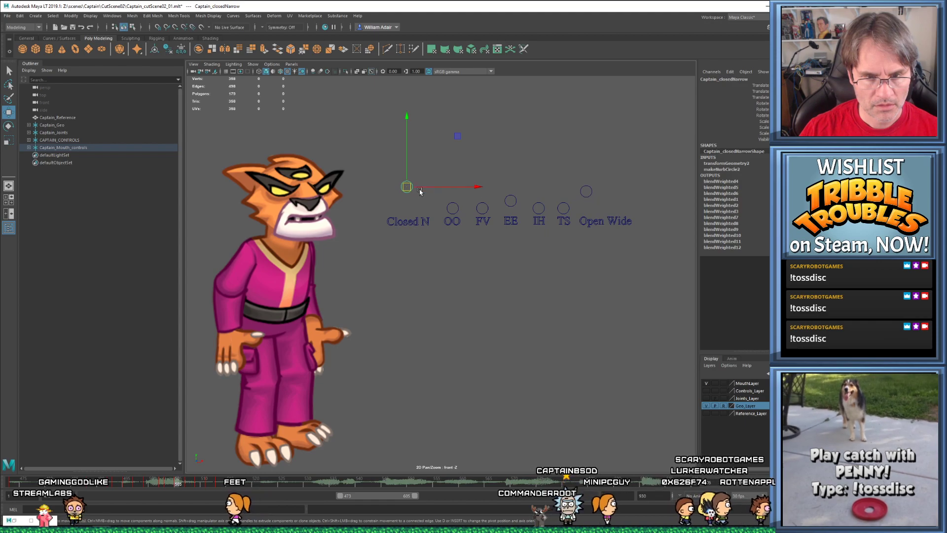
pyautogui.moveTo(408, 196); pyautogui.dragTo(408, 189)
pyautogui.press('s')
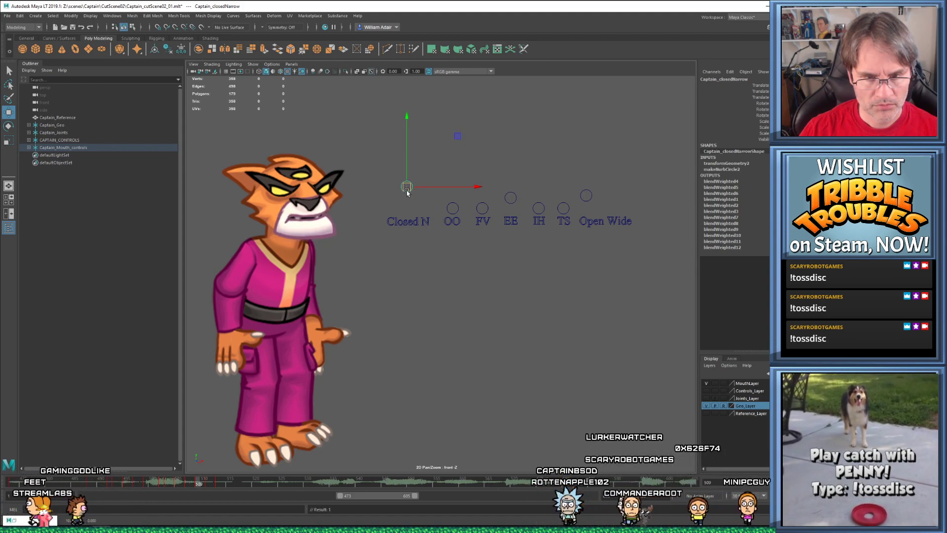
# Lower Closed N slightly at frame 509 and compare the mouth poses from frame 511 back to 503
pyautogui.press(',')
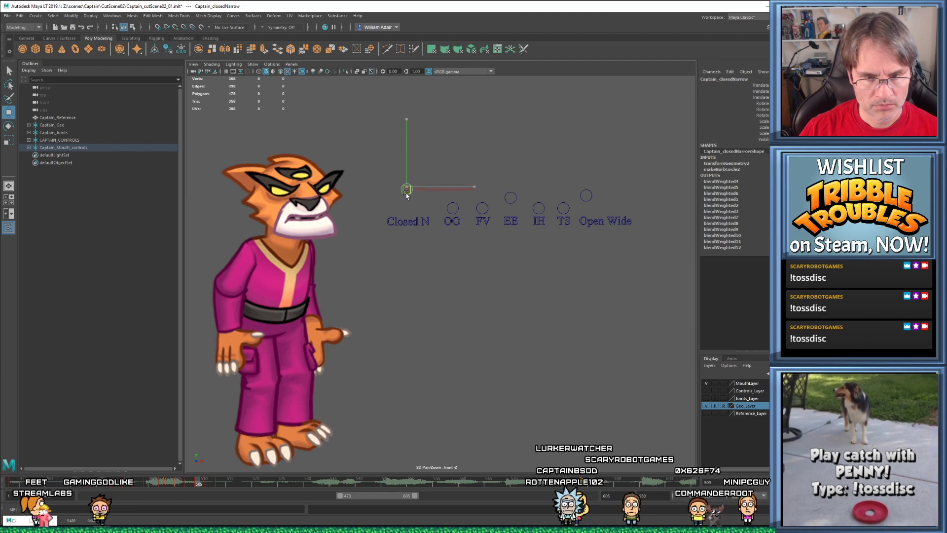
pyautogui.press('.')
pyautogui.press('.')
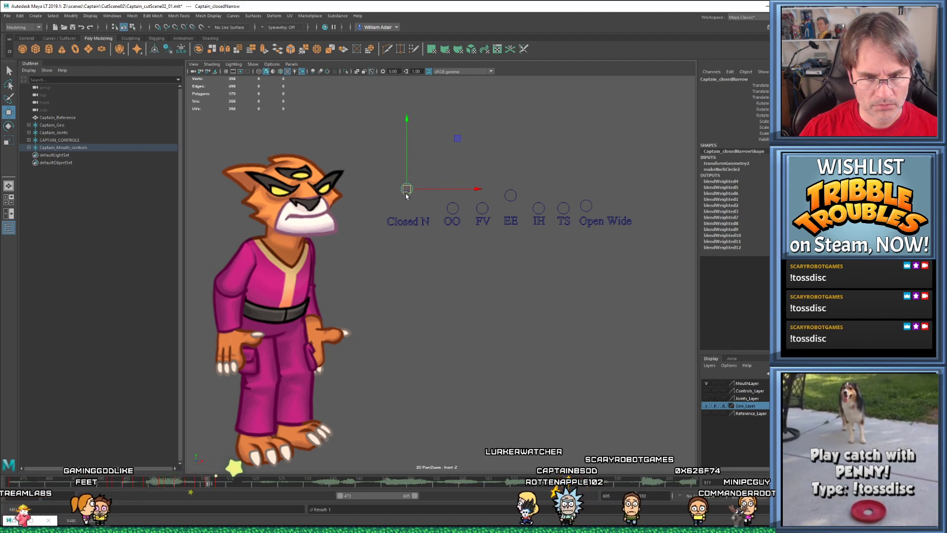
pyautogui.press(',')
pyautogui.press(',')
pyautogui.press(',')
pyautogui.press(',')
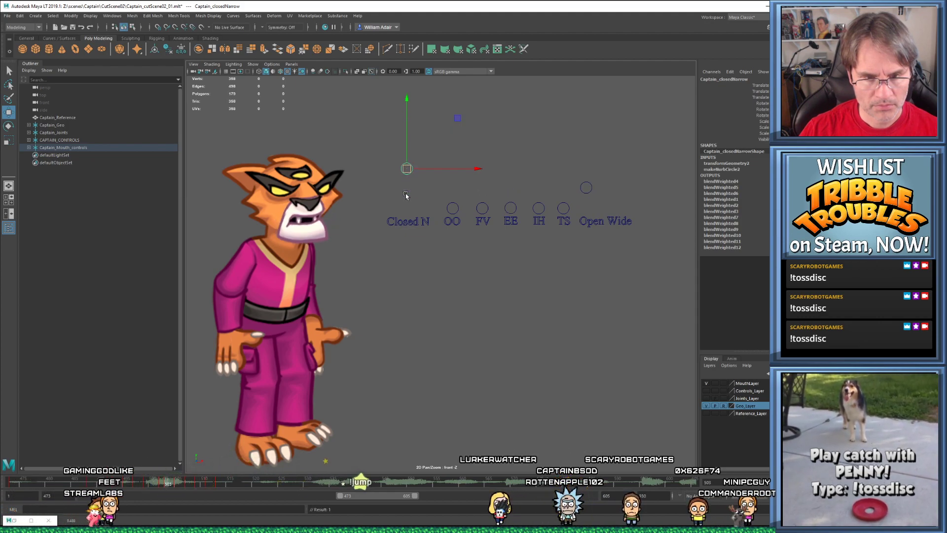
# Step forward through the mouth keys and play back the lip sync from the start of the range
pyautogui.press('.')
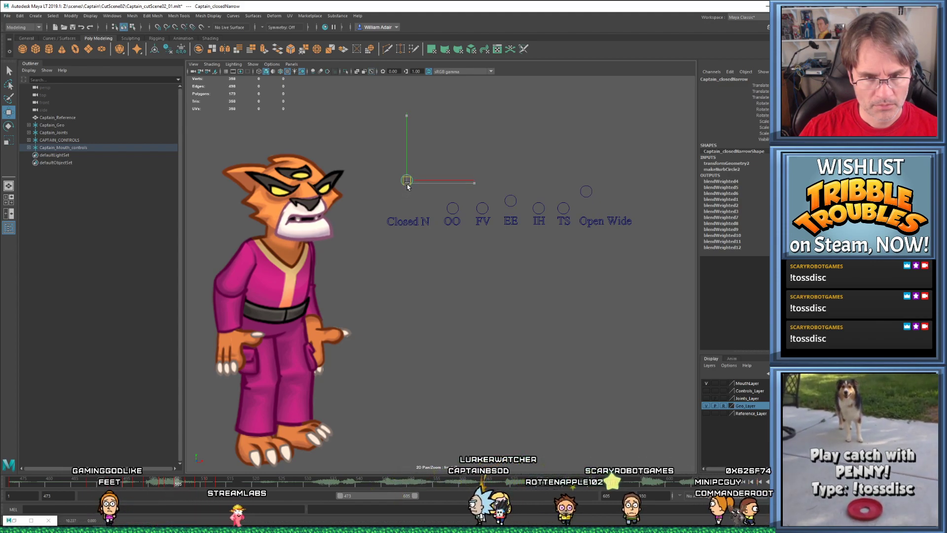
pyautogui.press('.')
pyautogui.hotkey('alt', 'v')
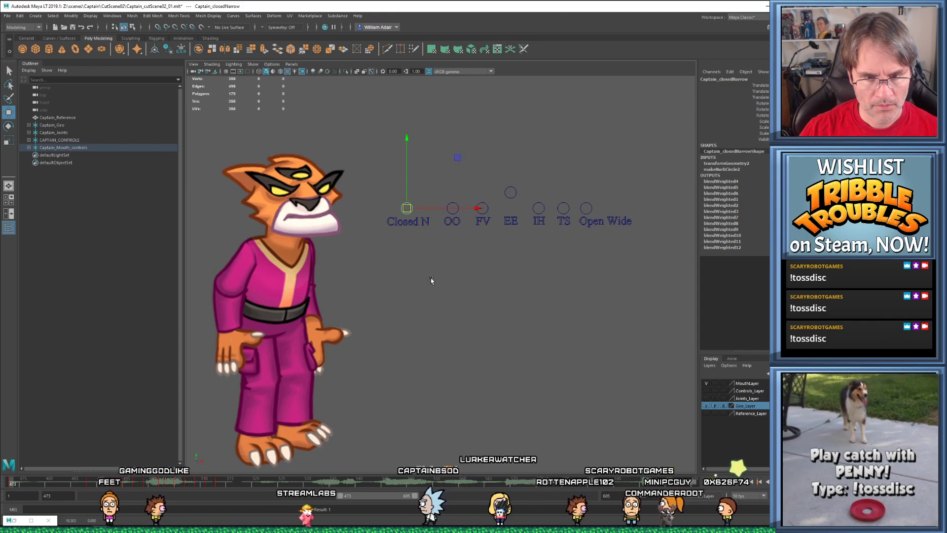
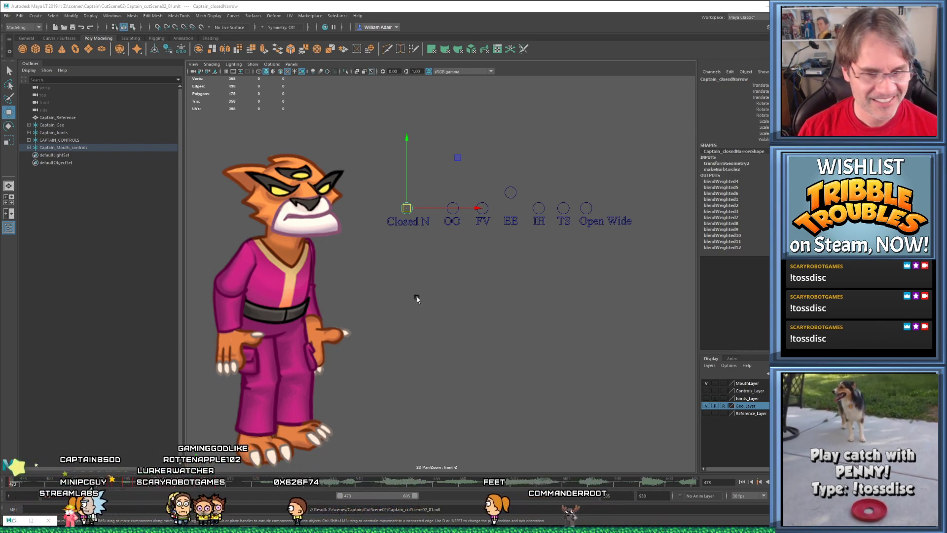
pyautogui.hotkey('alt', 'v')
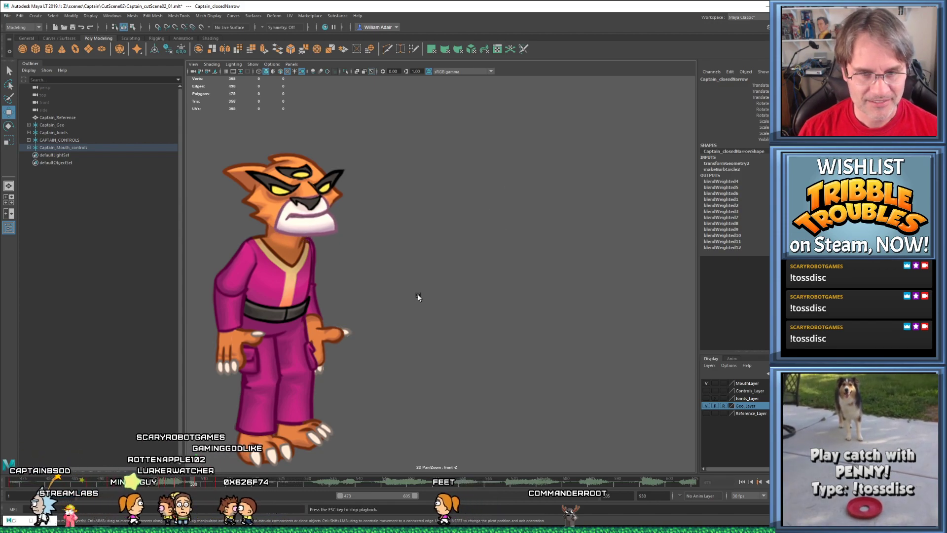
pyautogui.press('Escape')
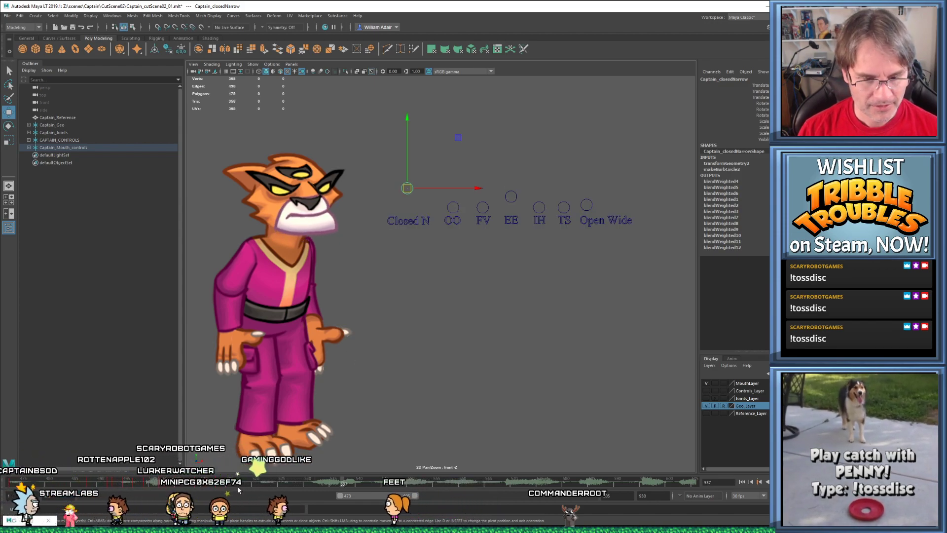
# Select and key all the mouth controls, and scrub the dialogue between frames 517 and 520, ending at frame 520
pyautogui.moveTo(243, 484); pyautogui.dragTo(255, 486)
pyautogui.moveTo(389, 157); pyautogui.dragTo(595, 209)
pyautogui.press('s')
pyautogui.hotkey('alt', ',')
pyautogui.hotkey('alt', ',')
pyautogui.hotkey('alt', ',')
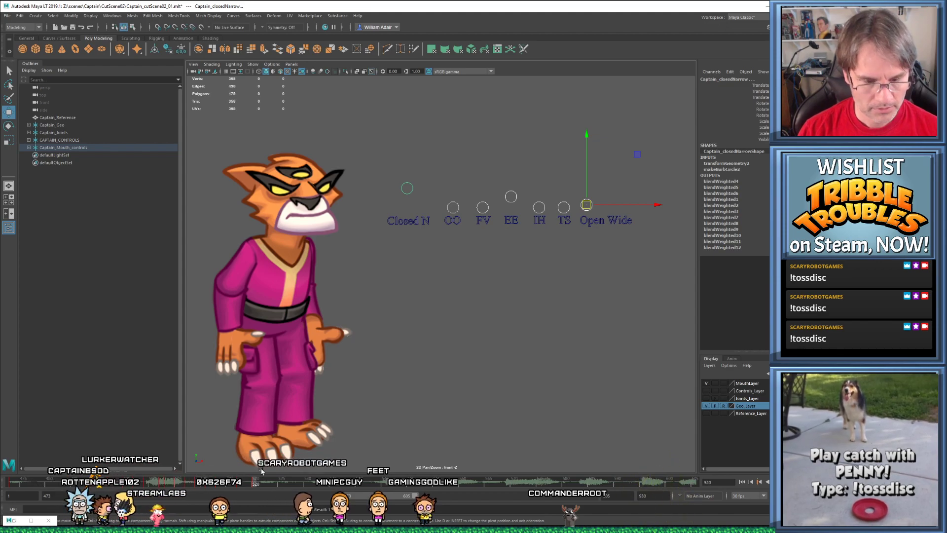
pyautogui.moveTo(260, 481); pyautogui.dragTo(241, 482)
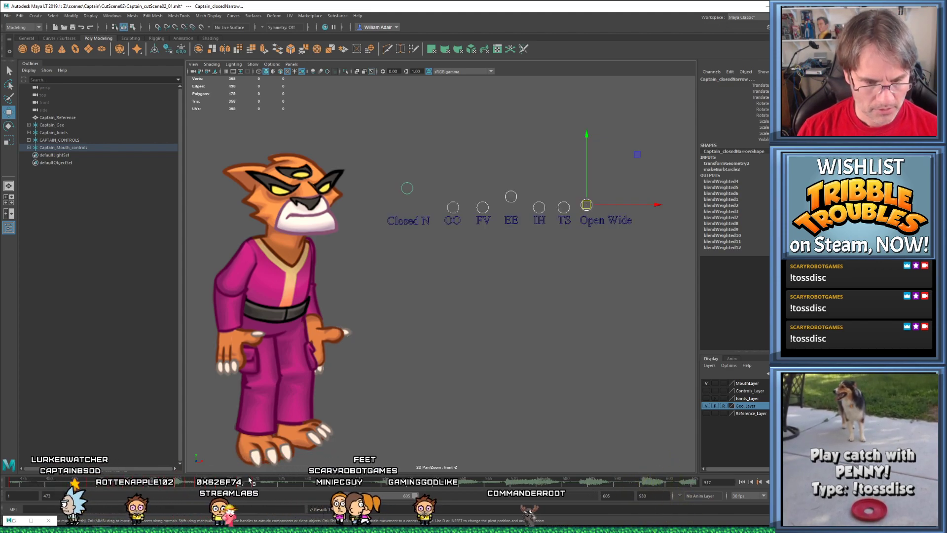
pyautogui.click(257, 482)
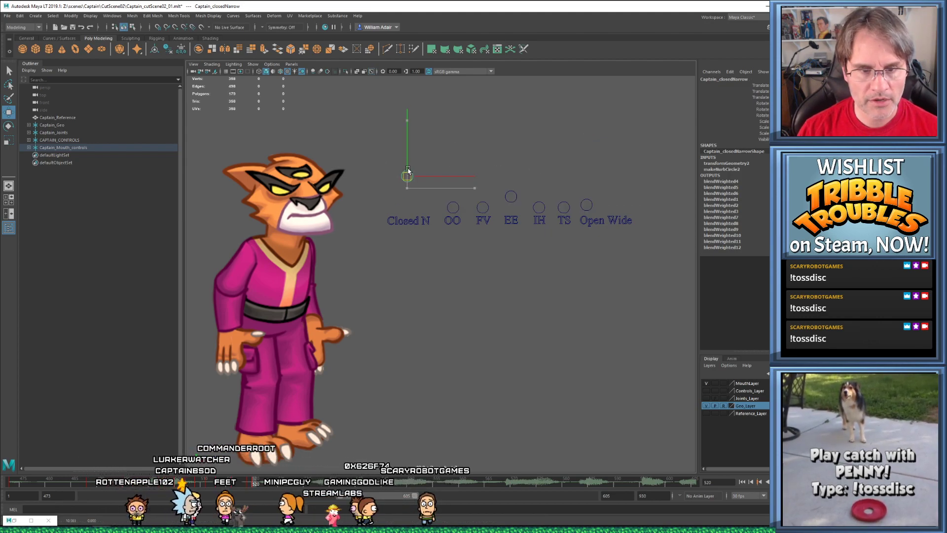
# At frame 520, return the EE and Open Wide controls to rest and raise the FV control
pyautogui.click(511, 197)
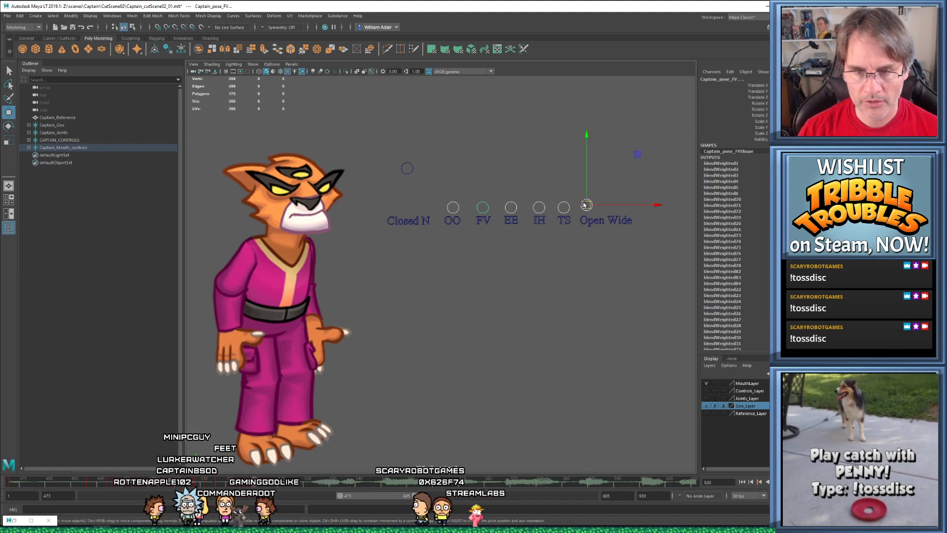
pyautogui.click(551, 260)
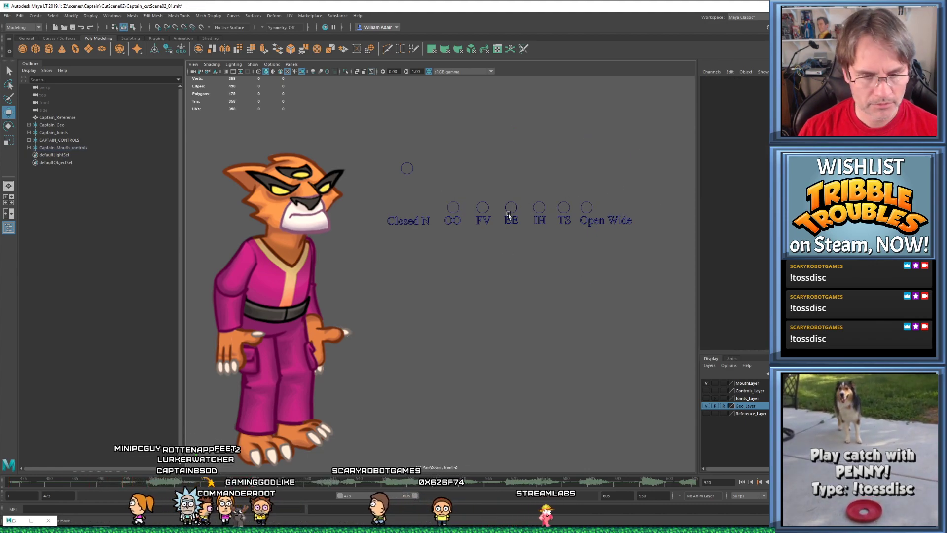
pyautogui.moveTo(411, 166); pyautogui.dragTo(416, 184)
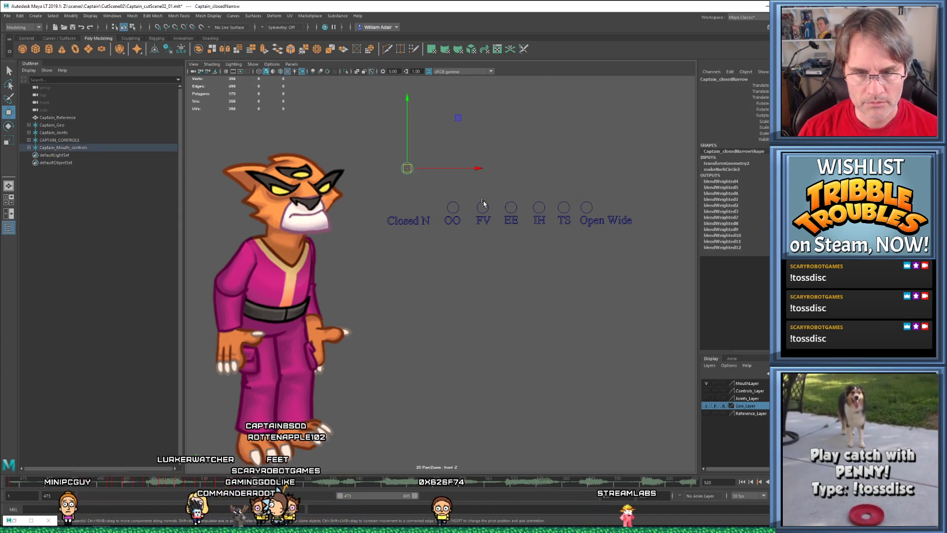
pyautogui.moveTo(484, 203); pyautogui.dragTo(483, 210)
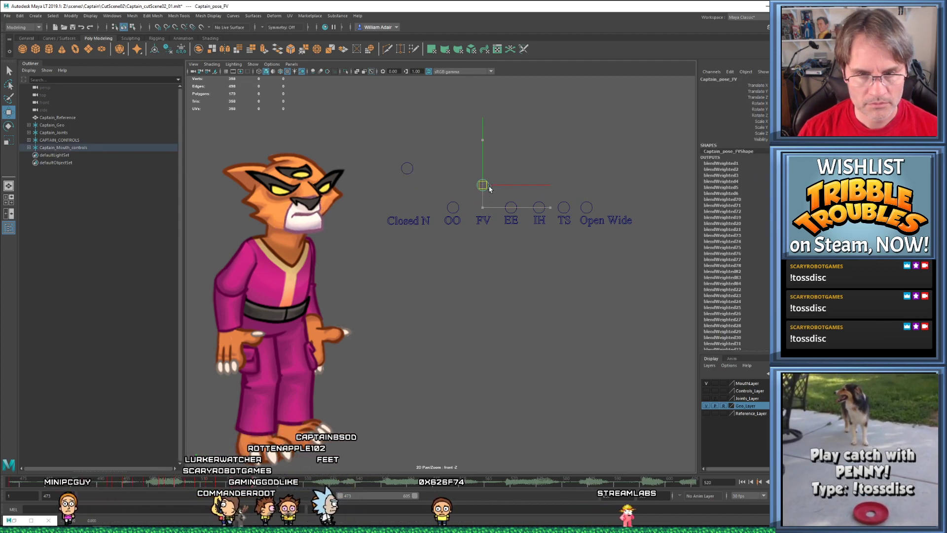
# Lower Closed N to its rest position and raise FV further at frame 520
pyautogui.click(409, 171)
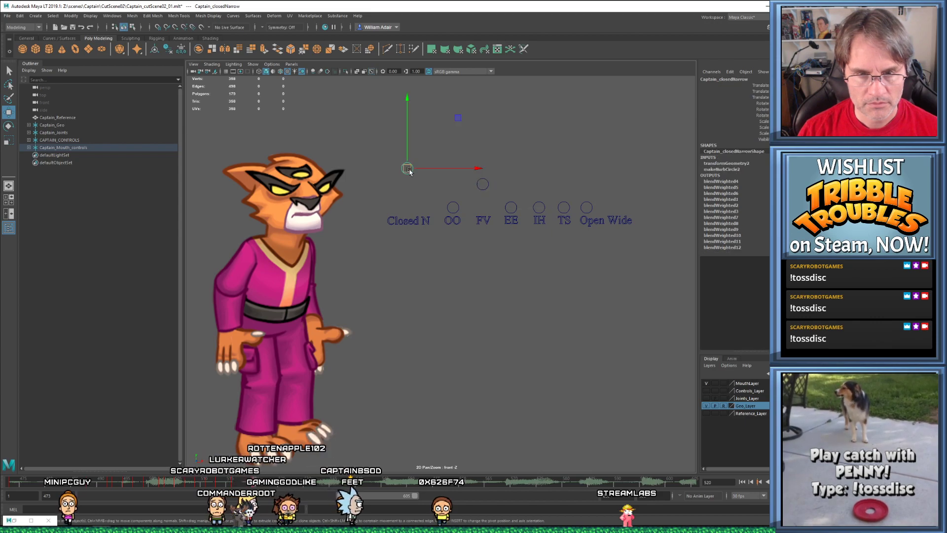
pyautogui.click(489, 190)
pyautogui.click(403, 191)
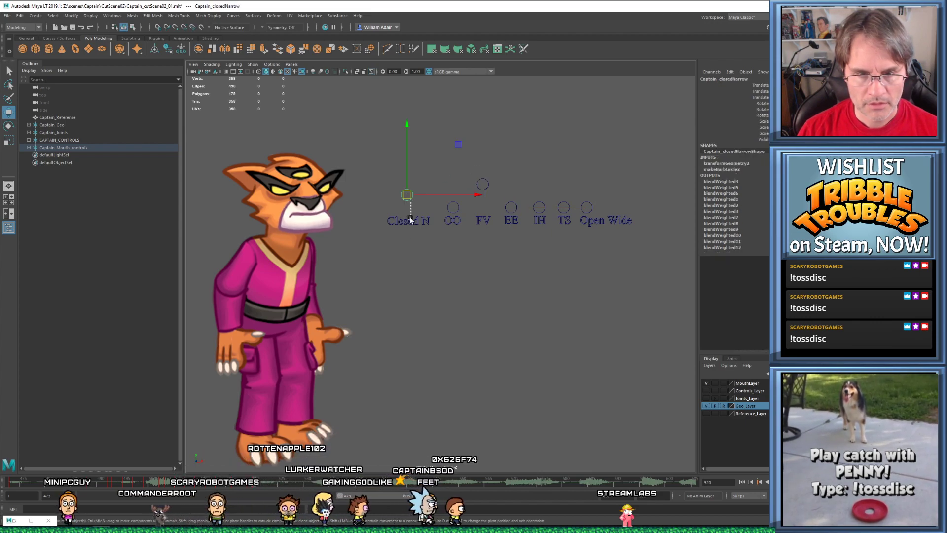
pyautogui.click(410, 220)
pyautogui.click(389, 184)
pyautogui.click(409, 197)
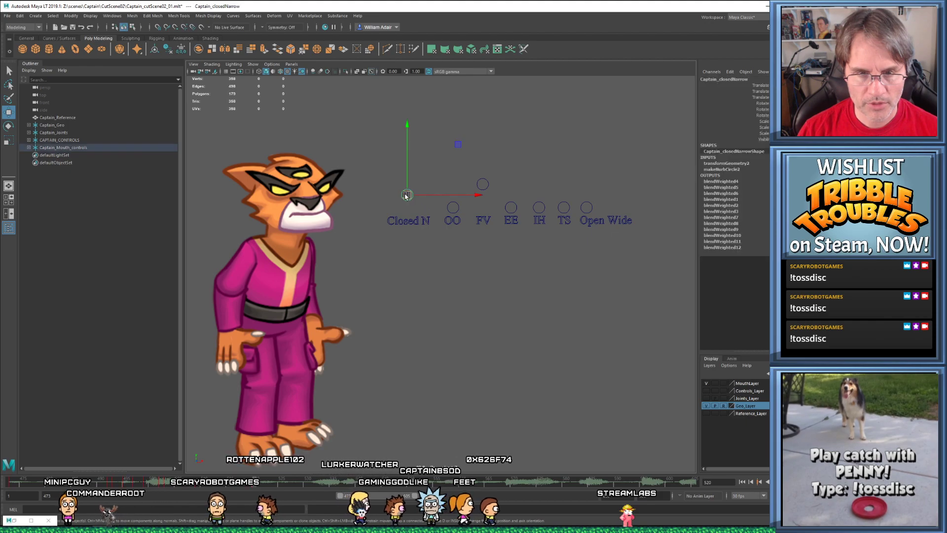
pyautogui.click(481, 178)
pyautogui.moveTo(482, 184); pyautogui.dragTo(482, 169)
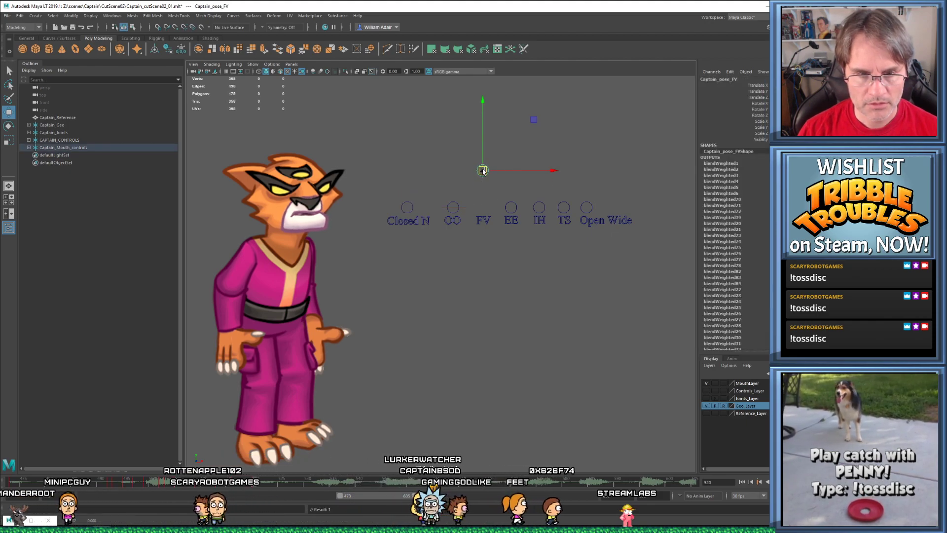
# Select all the mouth controls at frame 519 and compare the poses on the neighbouring frames
pyautogui.hotkey('alt', ',')
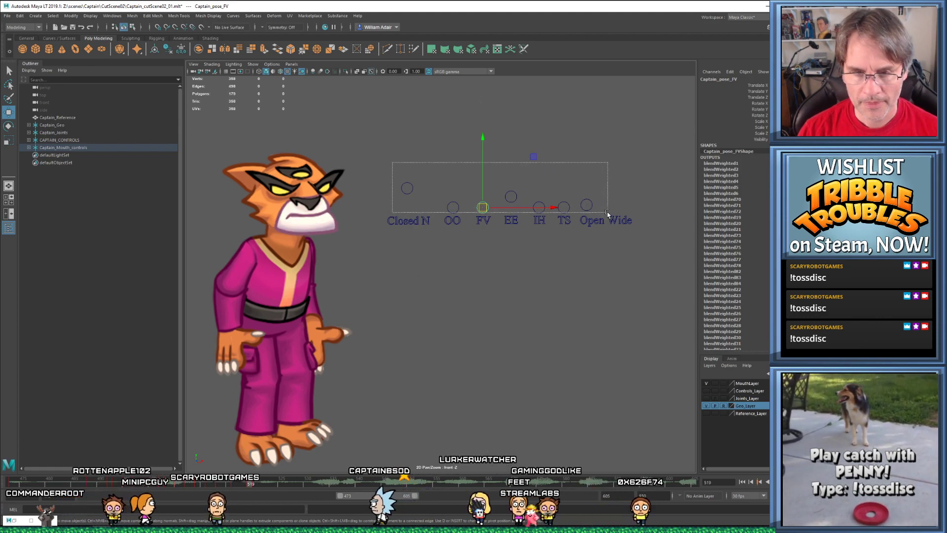
pyautogui.moveTo(608, 214); pyautogui.dragTo(608, 213)
pyautogui.click(253, 483)
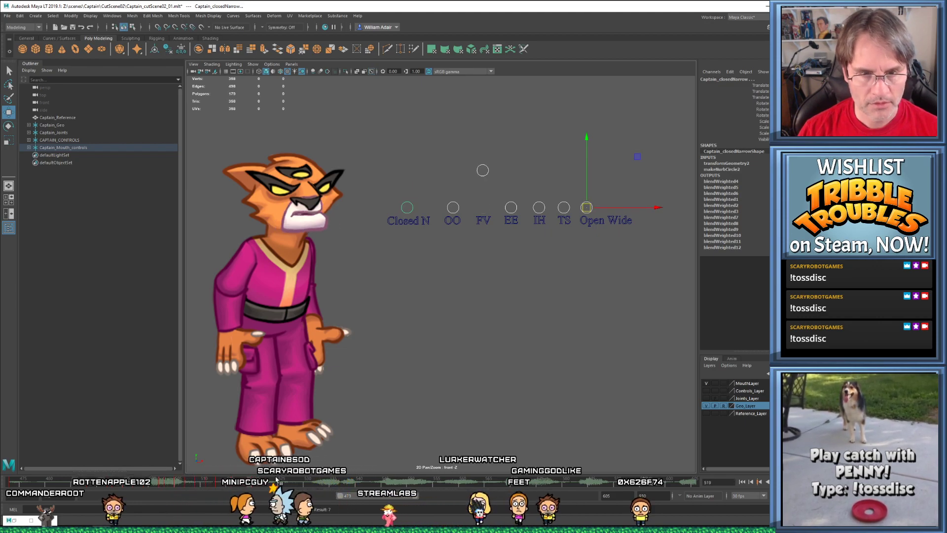
pyautogui.hotkey('alt', ',')
# Try lowering the FV control slightly, and undo the move
pyautogui.click(485, 175)
pyautogui.moveTo(484, 174); pyautogui.dragTo(485, 179)
pyautogui.hotkey('ctrl', 'z')
# Play back the dialogue from the start of the range to check the new FV pose
pyautogui.click(23, 481)
pyautogui.hotkey('alt', 'v')
pyautogui.hotkey('alt', 'v')
# At frame 522, return FV to rest and raise OO, and compare the pose with the previous key
pyautogui.click(267, 482)
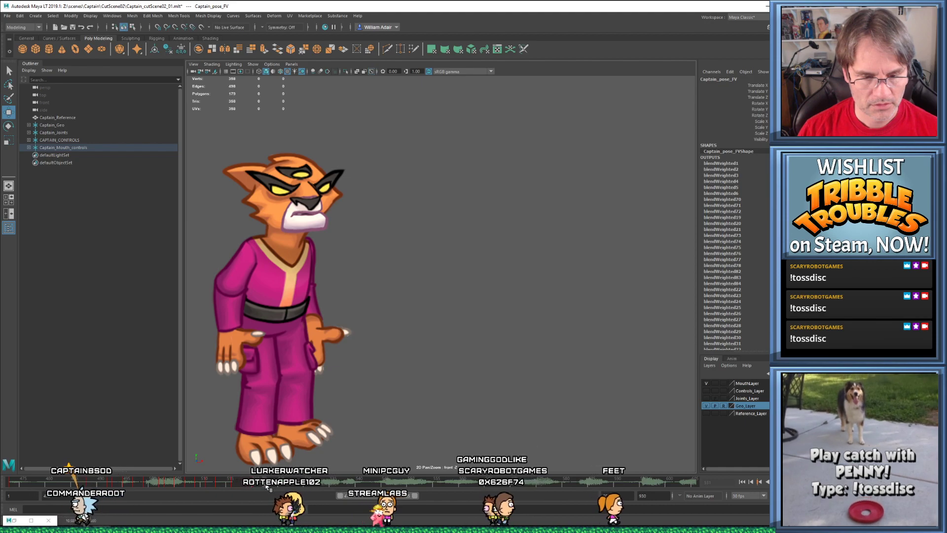
pyautogui.moveTo(389, 145); pyautogui.dragTo(591, 217)
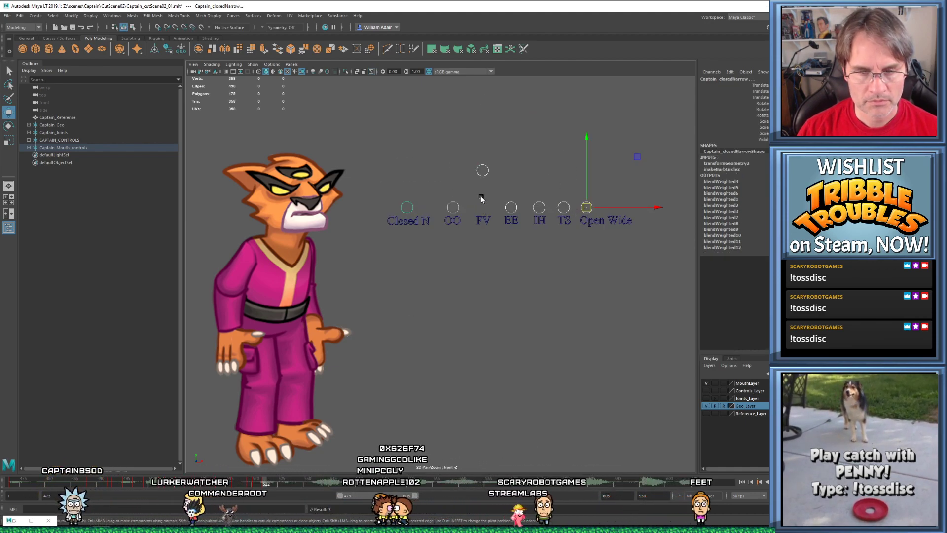
pyautogui.click(482, 170)
pyautogui.click(453, 207)
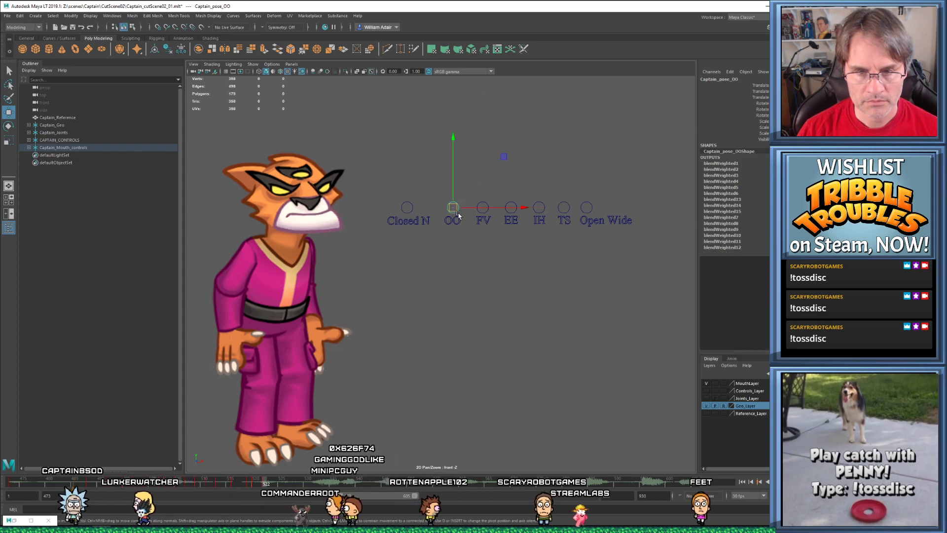
pyautogui.moveTo(452, 209); pyautogui.dragTo(454, 178)
pyautogui.press(',')
pyautogui.press('.')
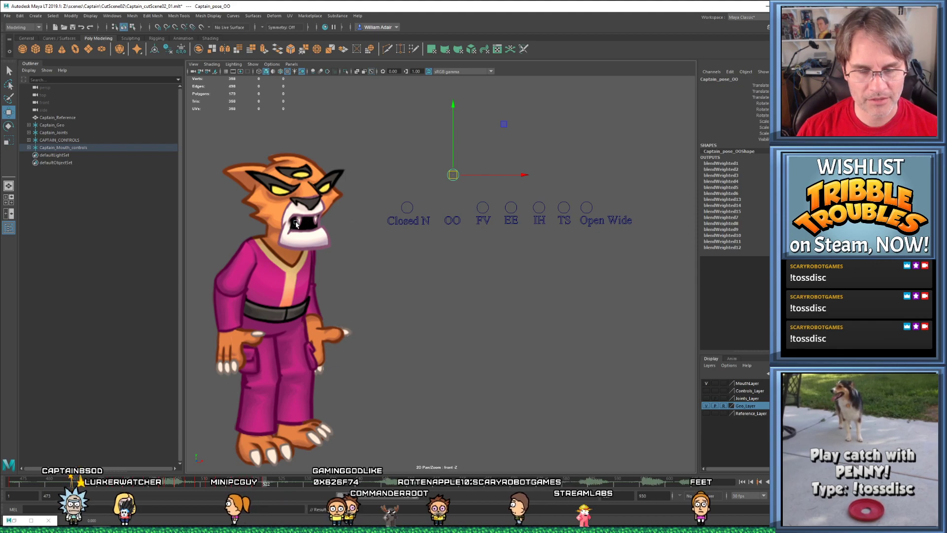
pyautogui.press(',')
pyautogui.press('.')
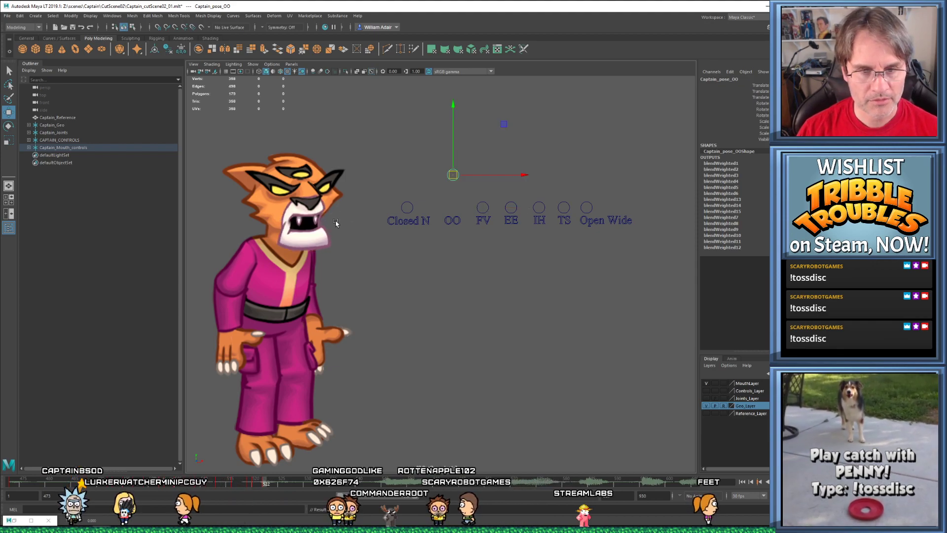
# At frame 524, lower OO slightly and raise Closed N, and compare the poses on the preceding keys
pyautogui.moveTo(232, 482); pyautogui.dragTo(275, 485)
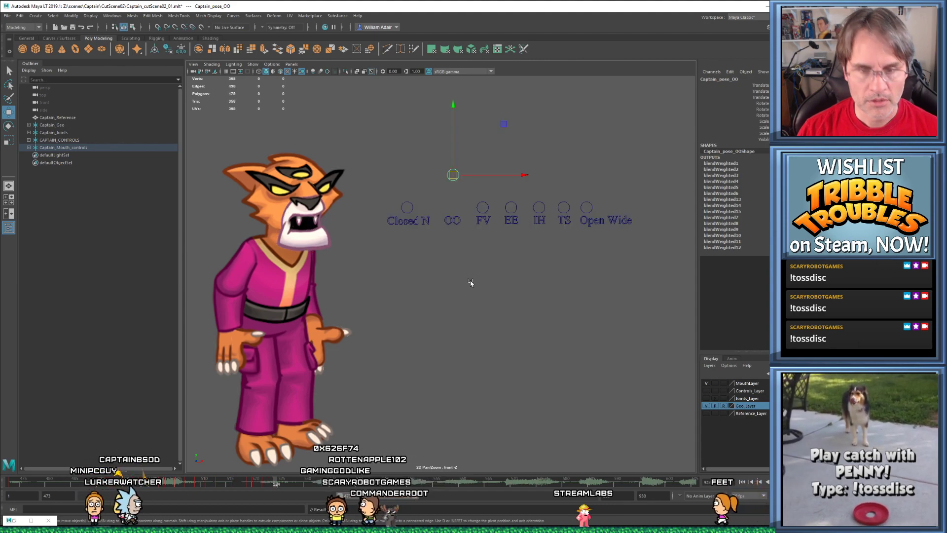
pyautogui.moveTo(418, 176); pyautogui.dragTo(636, 223)
pyautogui.moveTo(476, 188); pyautogui.dragTo(453, 187)
pyautogui.click(407, 207)
pyautogui.moveTo(408, 207); pyautogui.dragTo(412, 180)
pyautogui.press(',')
pyautogui.press(',')
pyautogui.press('.')
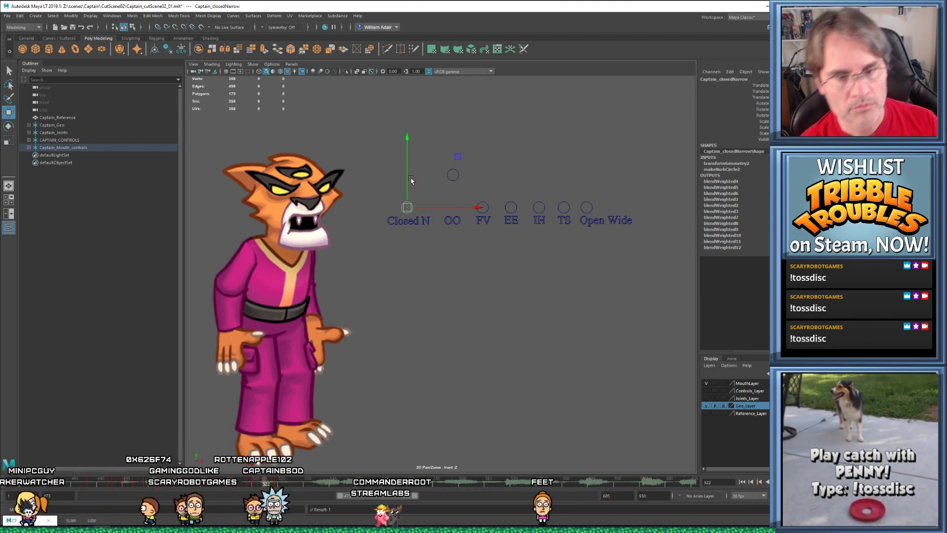
pyautogui.press('.')
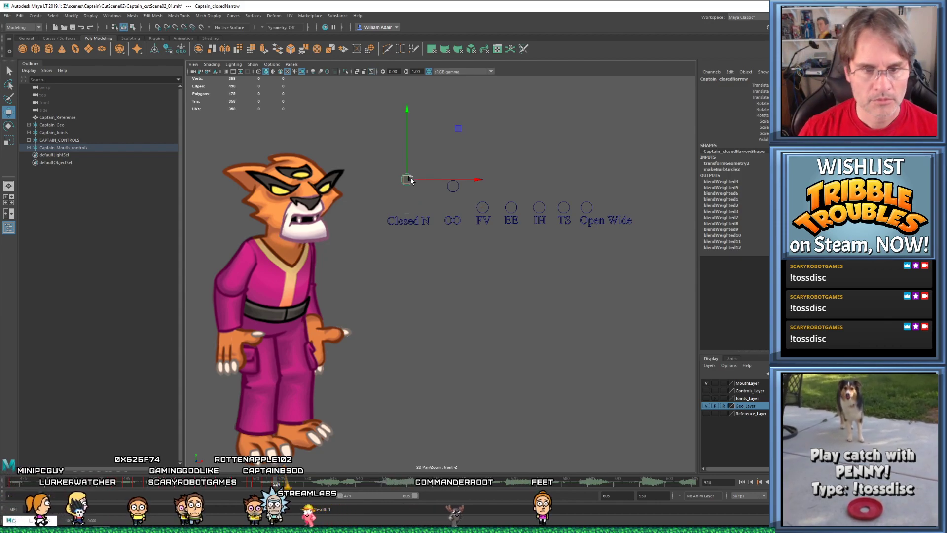
# Try raising Closed N further and moving the TS control at frame 524, undoing both changes
pyautogui.moveTo(407, 180); pyautogui.dragTo(407, 170)
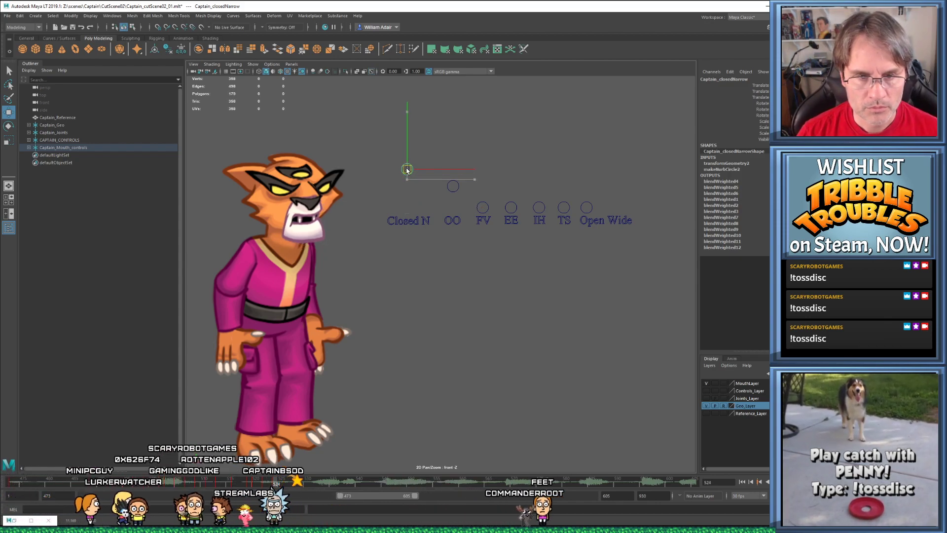
pyautogui.hotkey('ctrl', 'z')
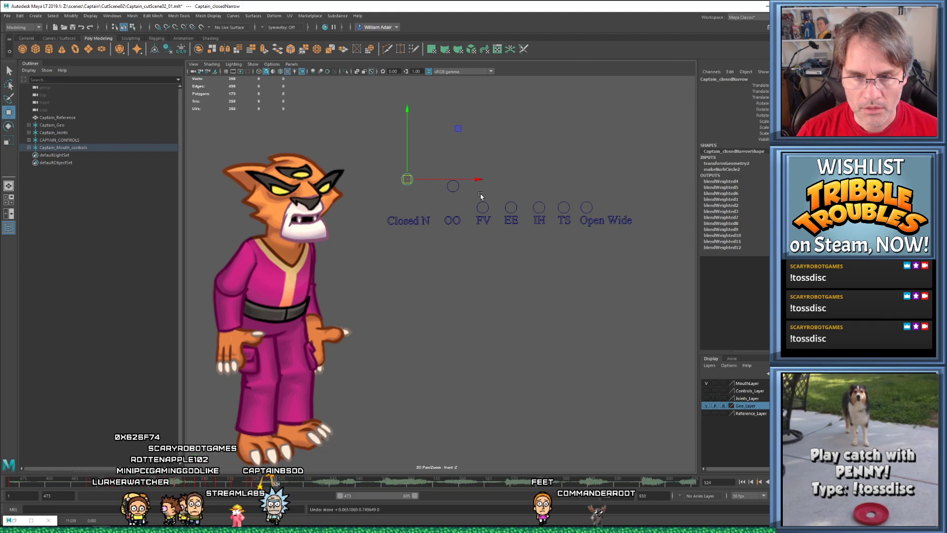
pyautogui.click(563, 207)
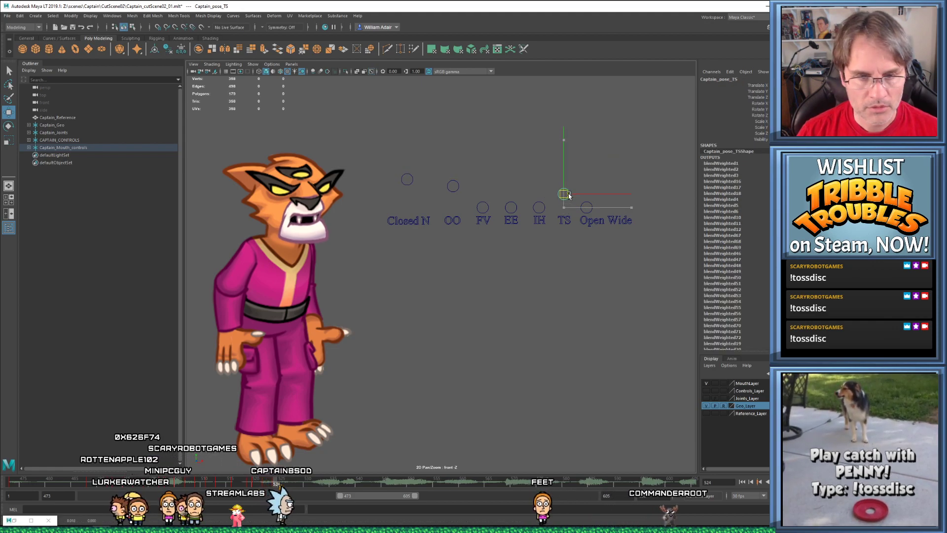
pyautogui.moveTo(533, 197)
pyautogui.mouseDown()
pyautogui.moveTo(545, 211)
pyautogui.moveTo(542, 195)
pyautogui.mouseUp()
pyautogui.hotkey('ctrl', 'z')
# Raise Closed N slightly at frame 524, key it and step back to frame 520
pyautogui.moveTo(401, 172)
pyautogui.mouseDown()
pyautogui.moveTo(411, 191)
pyautogui.moveTo(408, 175)
pyautogui.mouseUp()
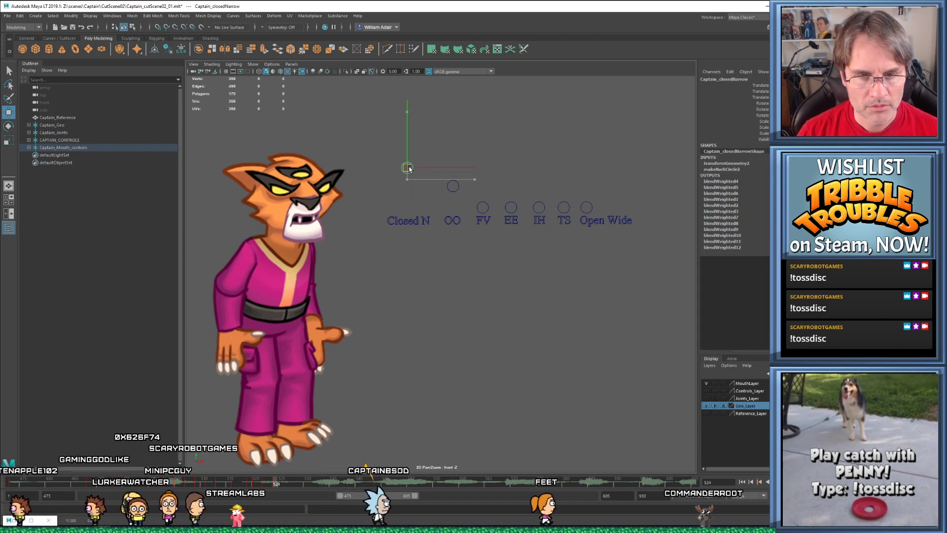
pyautogui.press('s')
pyautogui.press(',')
pyautogui.press(',')
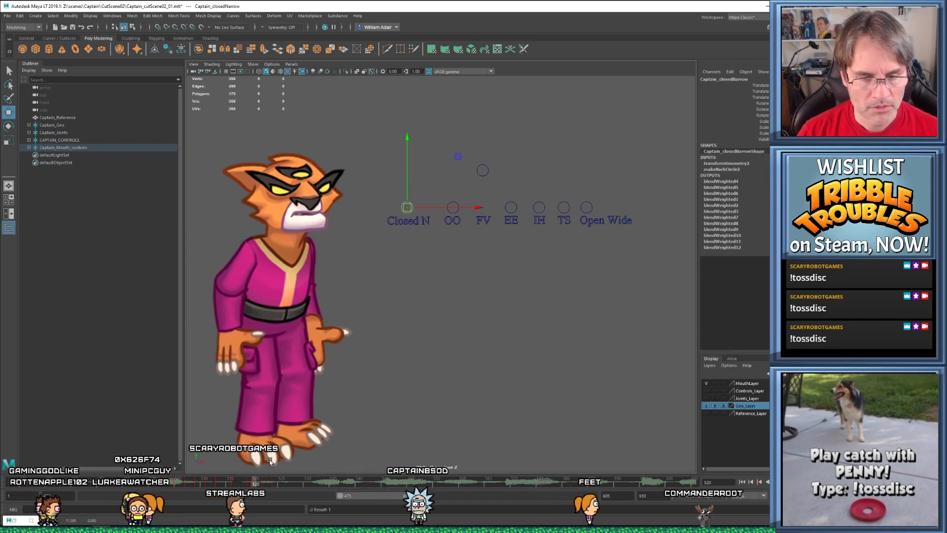
# Shift the playback range to start at frame 501 and replay the lip sync several times
pyautogui.click(199, 483)
pyautogui.moveTo(364, 496); pyautogui.dragTo(378, 496)
pyautogui.hotkey('alt', 'shift', 'v')
pyautogui.hotkey('alt', 'v')
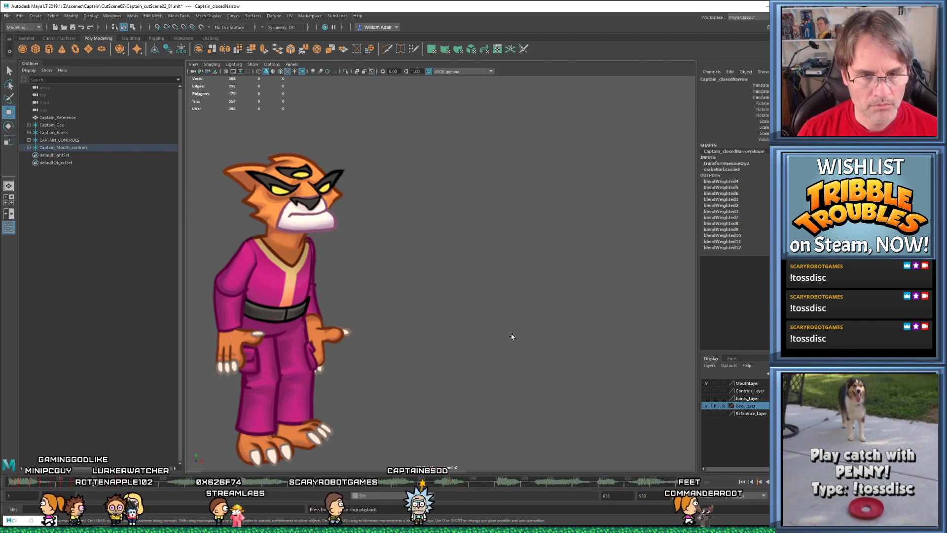
pyautogui.hotkey('alt', 'v')
pyautogui.hotkey('alt', 'v')
pyautogui.hotkey('alt', 'v')
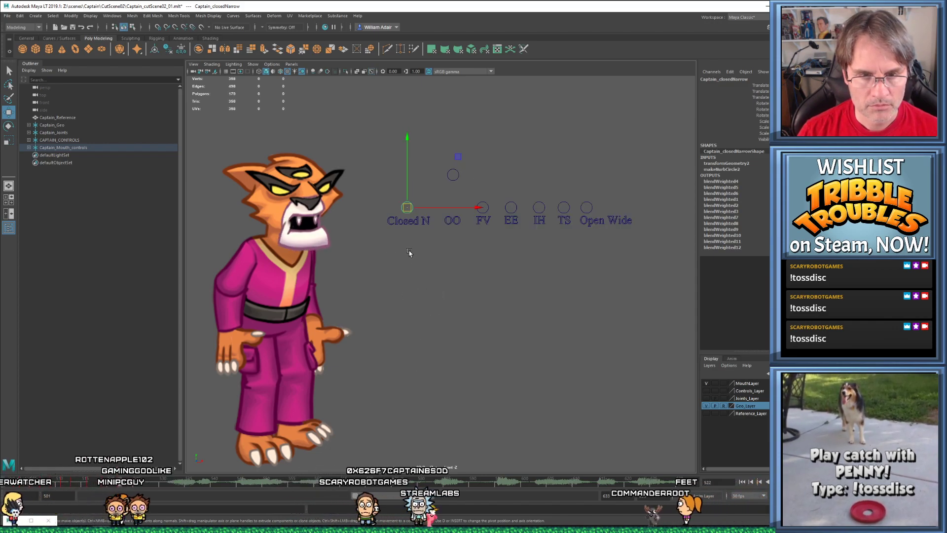
# Inspect the OO and Closed N controls at frame 524 and replay the dialogue
pyautogui.click(450, 180)
pyautogui.hotkey('alt', '.')
pyautogui.hotkey('alt', '.')
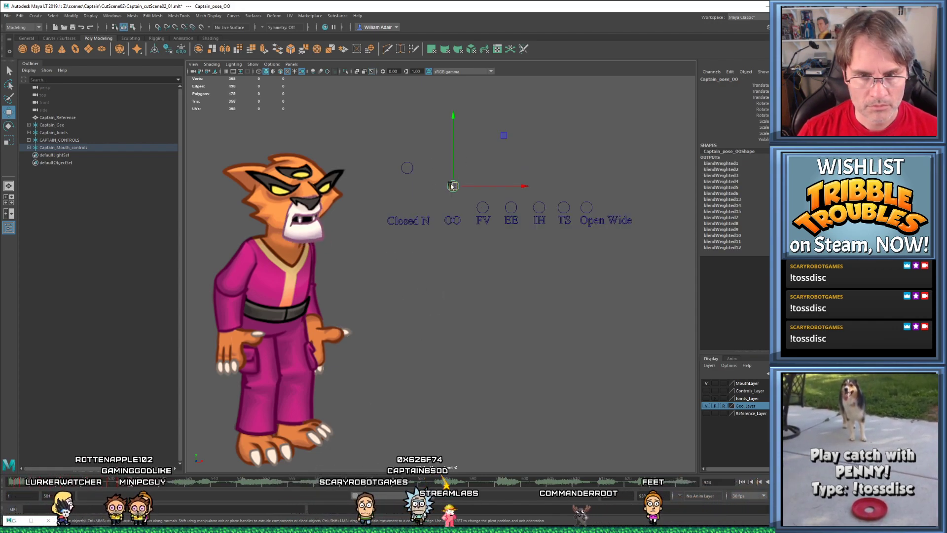
pyautogui.click(407, 174)
pyautogui.hotkey('alt', 'v')
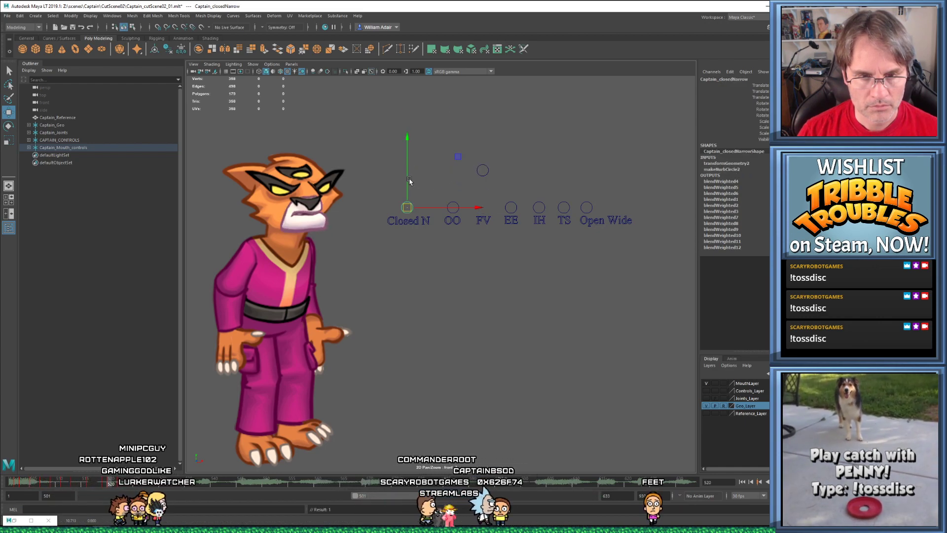
# Replay the dialogue and lower all the Captain's mouth controls to their rest positions at frame 526
pyautogui.hotkey('alt', 'v')
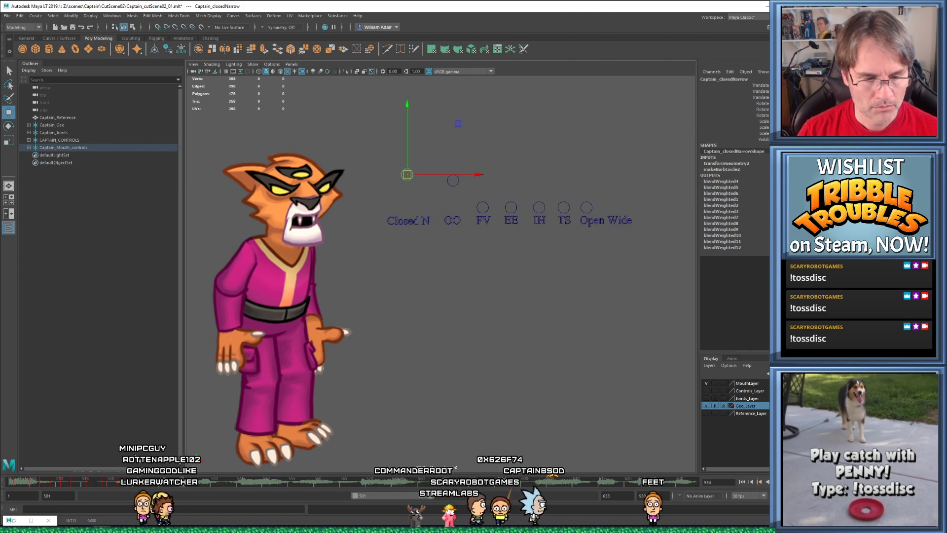
pyautogui.hotkey('alt', 'v')
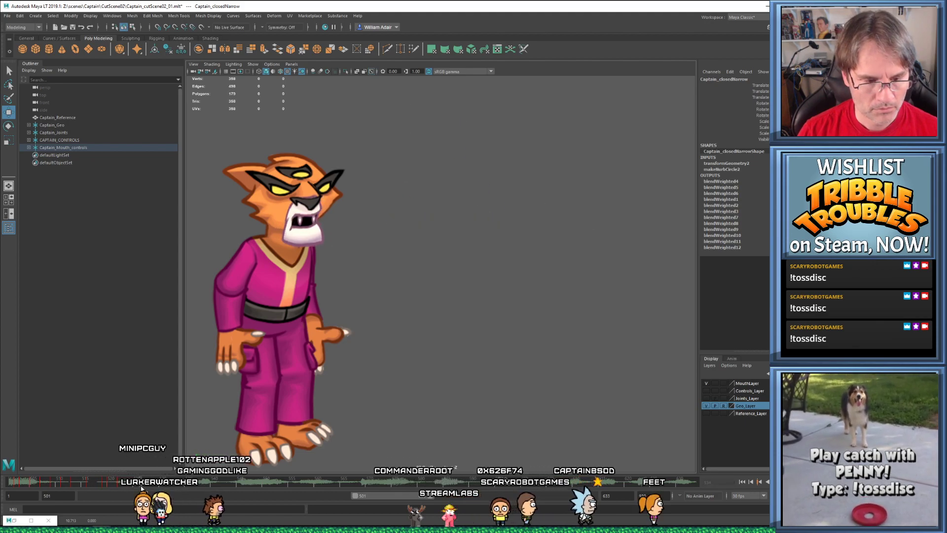
pyautogui.hotkey('alt', 'v')
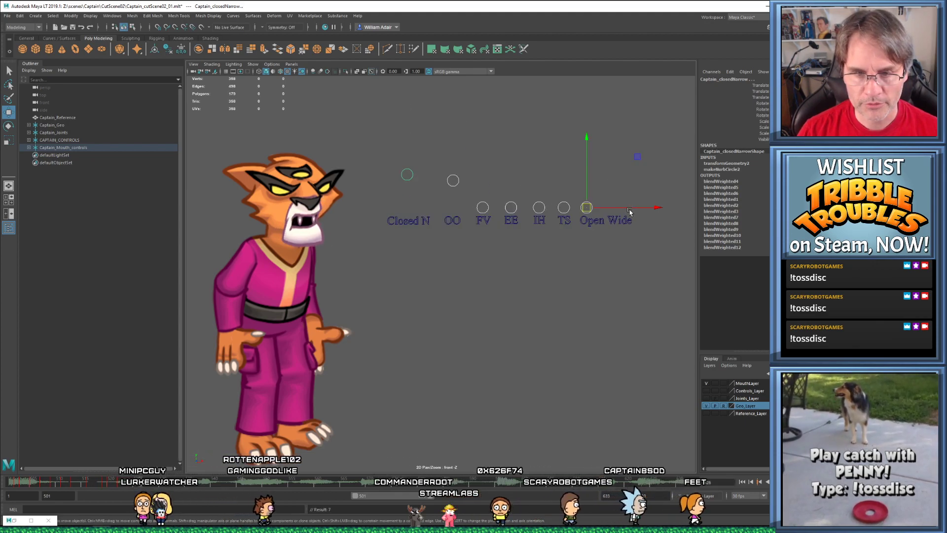
pyautogui.moveTo(587, 188); pyautogui.dragTo(583, 250)
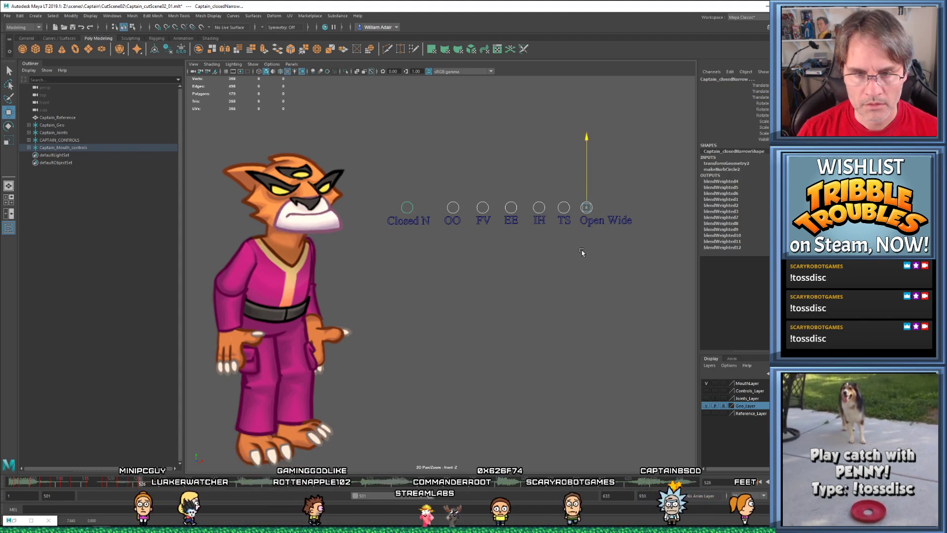
# Raise the FV mouth control well above its rest position at frame 526, key it and check the neighbouring frames
pyautogui.click(483, 207)
pyautogui.moveTo(497, 209); pyautogui.dragTo(497, 165)
pyautogui.press('s')
pyautogui.press(',')
pyautogui.press('.')
pyautogui.hotkey('alt', '.')
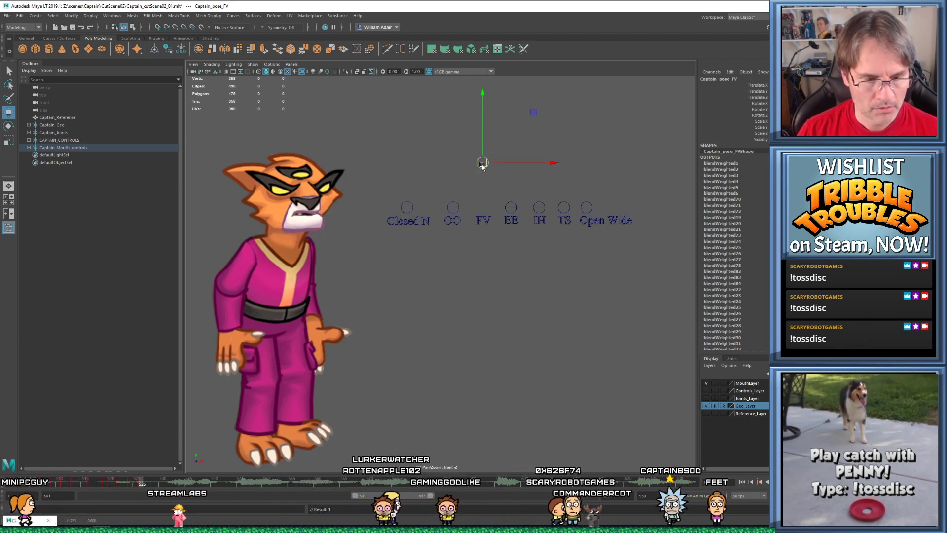
# Select all the mouth controls and scrub through the dialogue between frames 524 and 531 to locate the next sound
pyautogui.moveTo(398, 140); pyautogui.dragTo(629, 211)
pyautogui.press(',')
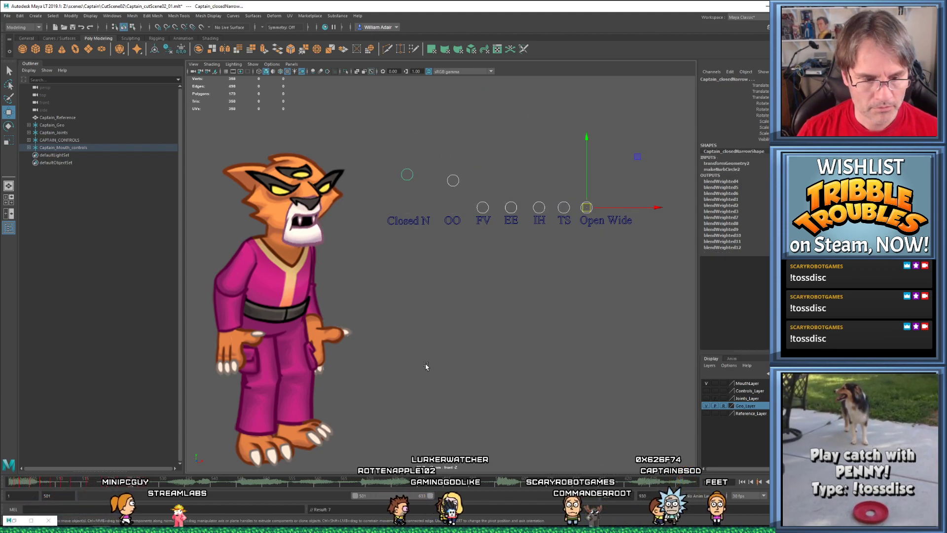
pyautogui.press(',')
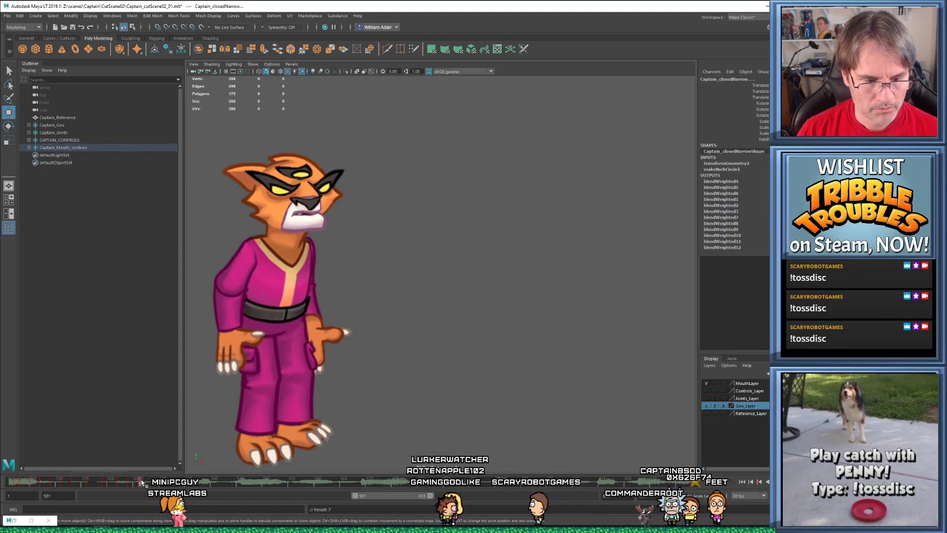
pyautogui.click(147, 483)
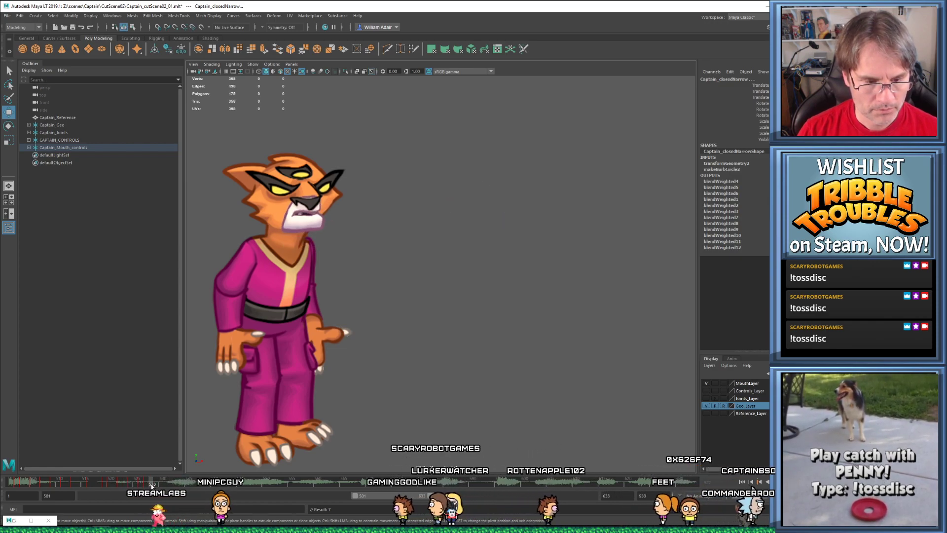
pyautogui.moveTo(393, 154); pyautogui.dragTo(597, 213)
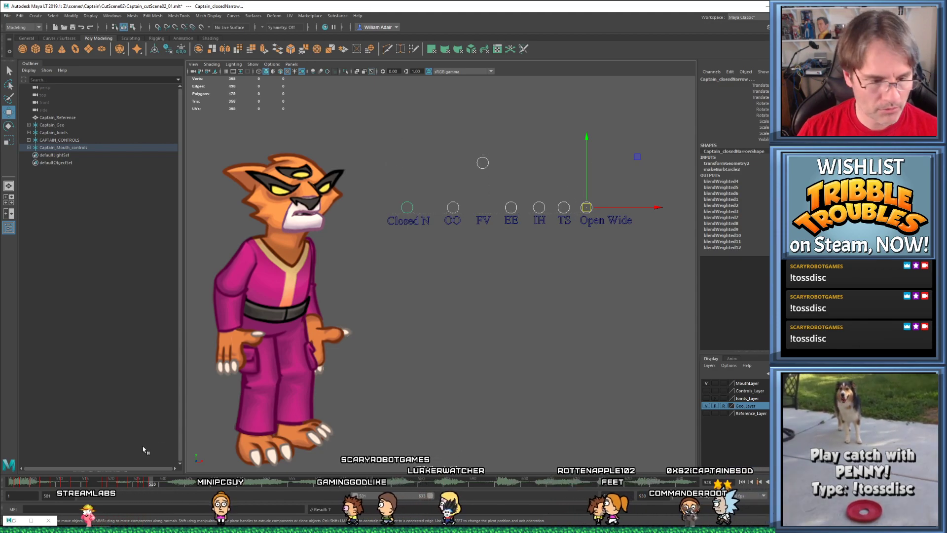
pyautogui.click(157, 484)
pyautogui.moveTo(158, 487); pyautogui.dragTo(150, 486)
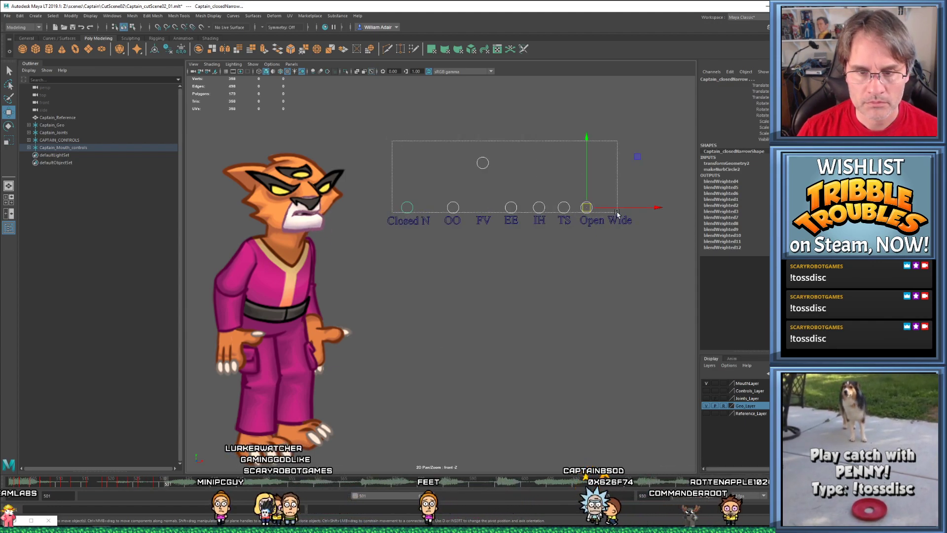
# Pose the mouth after the FV sound, around frame 531, by raising the OO and Closed N controls
pyautogui.click(483, 165)
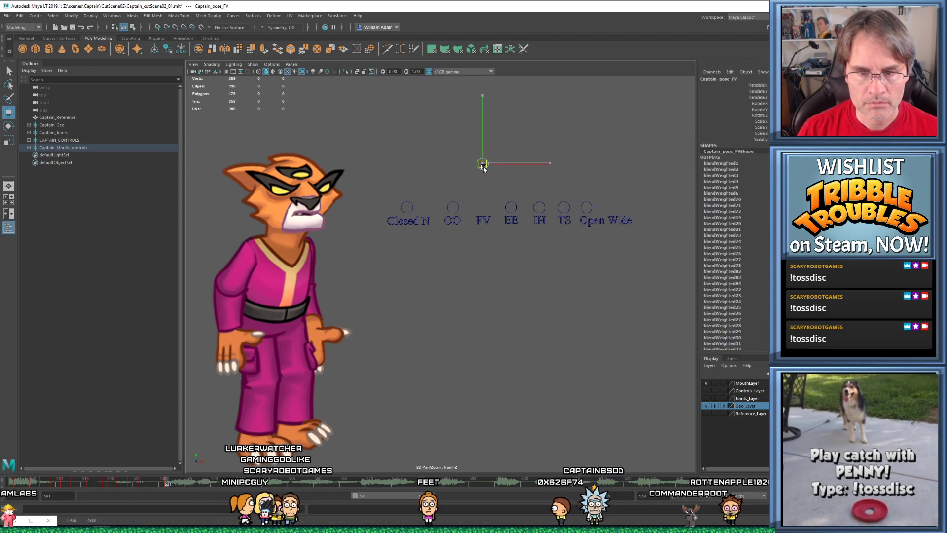
pyautogui.moveTo(446, 211); pyautogui.dragTo(460, 175)
pyautogui.hotkey('ctrl', 'z')
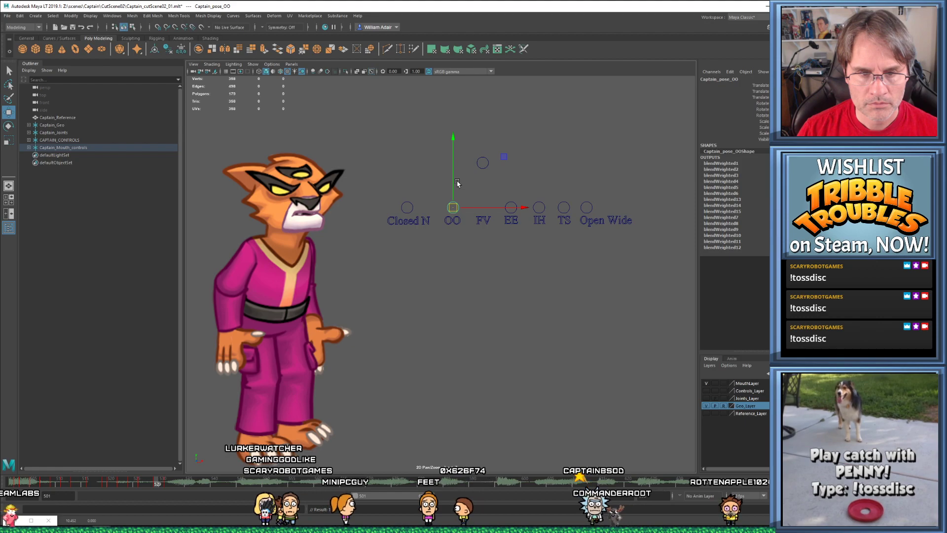
pyautogui.hotkey('shift', 'z')
pyautogui.click(407, 207)
pyautogui.moveTo(419, 211); pyautogui.dragTo(419, 190)
# Replay the lip sync, lower the OO control slightly at frame 522 and key it
pyautogui.hotkey('alt', 'v')
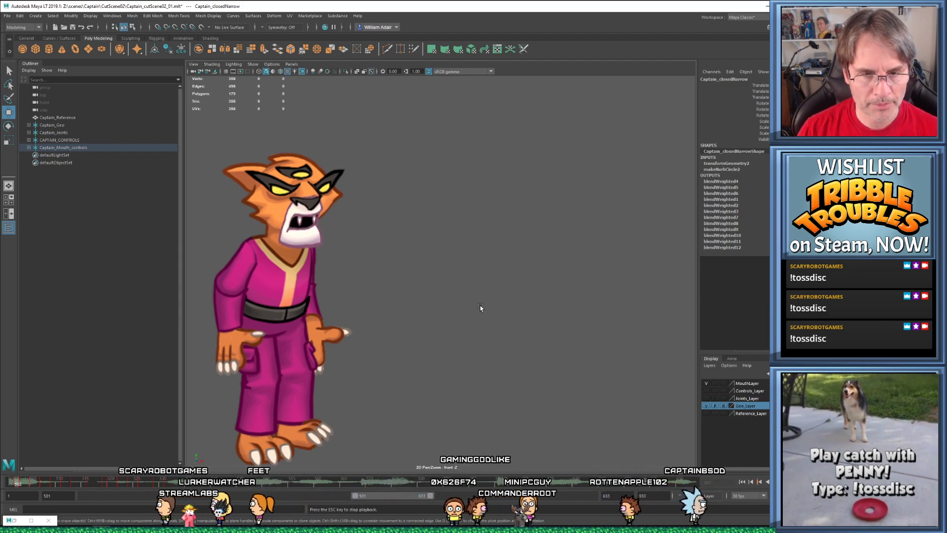
pyautogui.hotkey('alt', 'v')
pyautogui.moveTo(68, 483); pyautogui.dragTo(101, 484)
pyautogui.hotkey('alt', '.')
pyautogui.hotkey('alt', '.')
pyautogui.hotkey('alt', '.')
pyautogui.hotkey('alt', '.')
pyautogui.click(452, 174)
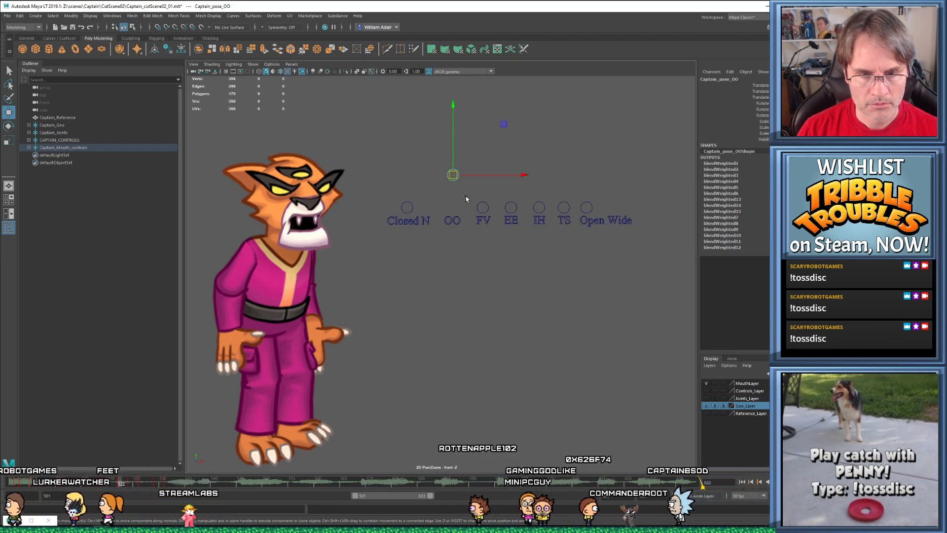
pyautogui.moveTo(454, 175); pyautogui.dragTo(453, 181)
pyautogui.press('s')
# Review the mouth shapes through frame 526 by replaying and stepping, returning to frame 522
pyautogui.hotkey('alt', '.')
pyautogui.hotkey('alt', '.')
pyautogui.hotkey('alt', '.')
pyautogui.hotkey('alt', '.')
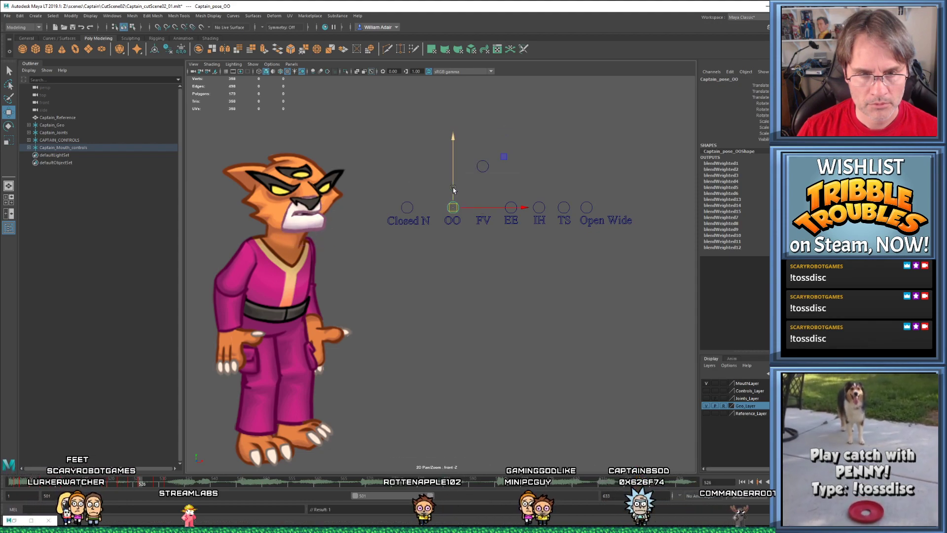
pyautogui.hotkey('alt', 'v')
pyautogui.hotkey('alt', 'v')
pyautogui.moveTo(118, 482); pyautogui.dragTo(132, 482)
pyautogui.hotkey('alt', ',')
pyautogui.hotkey('alt', ',')
pyautogui.hotkey('alt', ',')
pyautogui.hotkey('alt', ',')
pyautogui.hotkey('alt', '.')
pyautogui.hotkey('alt', '.')
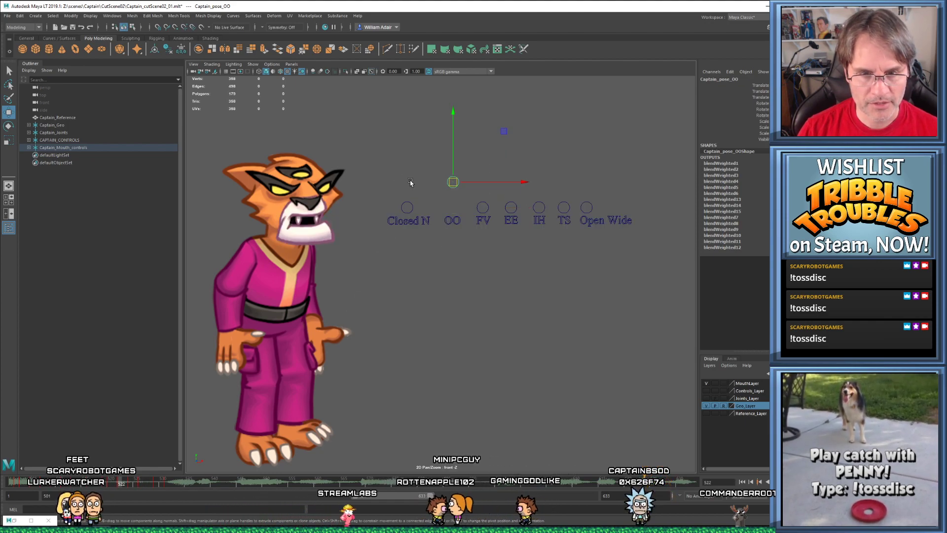
# Try a lower Closed N position at frame 524 and a slightly raised one at frame 526
pyautogui.click(407, 176)
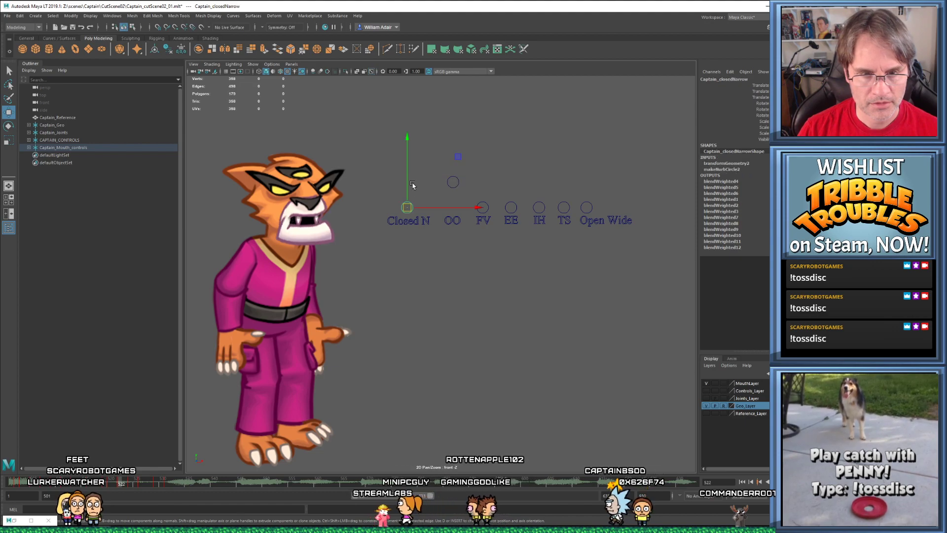
pyautogui.moveTo(410, 178); pyautogui.dragTo(408, 187)
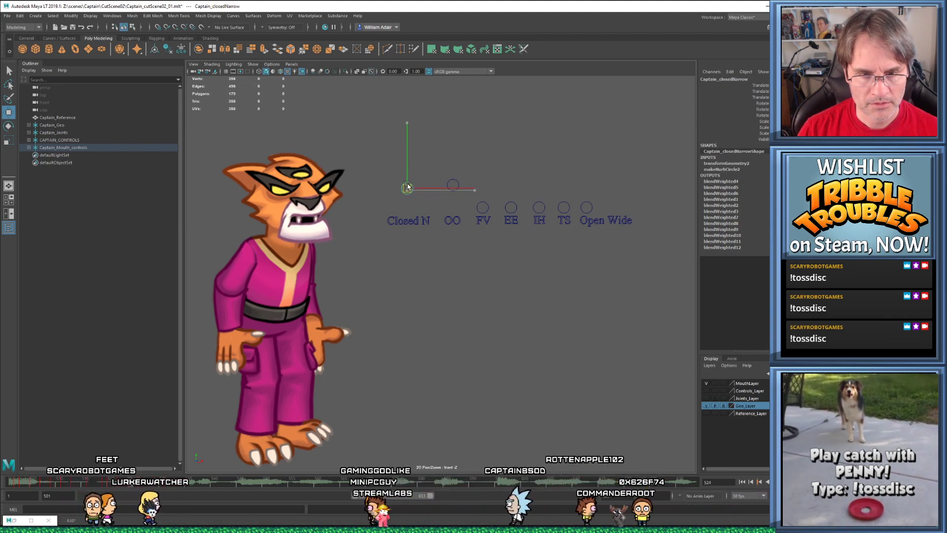
pyautogui.hotkey('alt', '.')
pyautogui.hotkey('alt', '.')
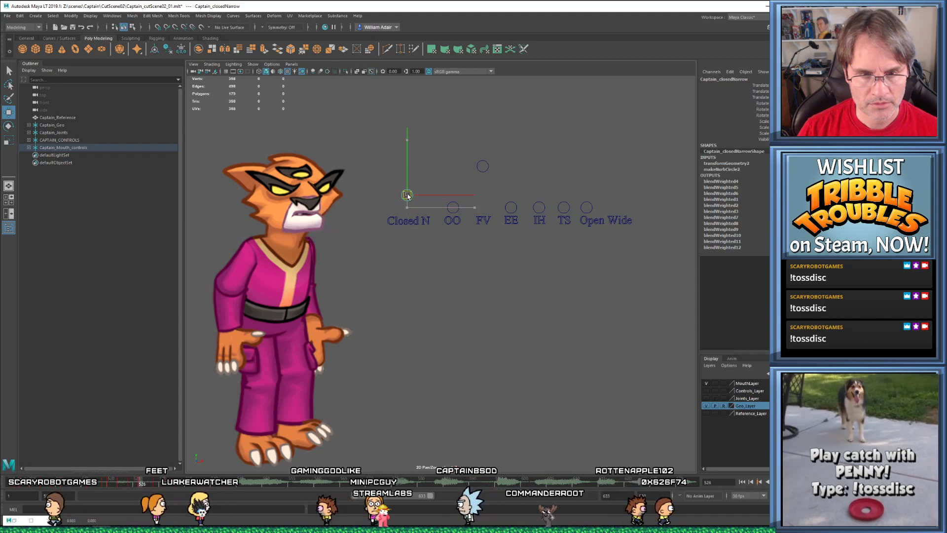
# Step back and forth through the mouth keys around frame 522 and replay the dialogue to judge the Closed N motion
pyautogui.hotkey('alt', ',')
pyautogui.hotkey('alt', ',')
pyautogui.hotkey('alt', ',')
pyautogui.hotkey('alt', ',')
pyautogui.hotkey('alt', ',')
pyautogui.hotkey('alt', ',')
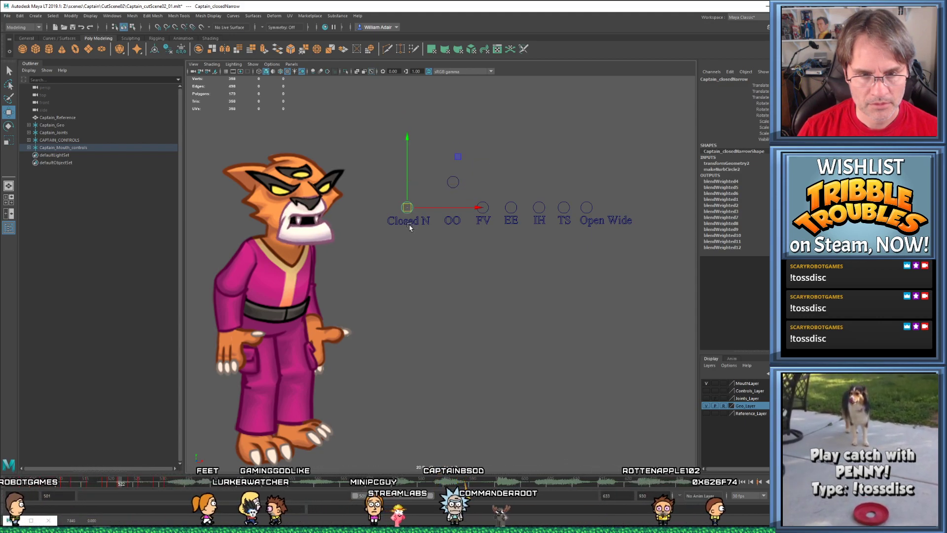
pyautogui.hotkey('alt', '.')
pyautogui.hotkey('alt', '.')
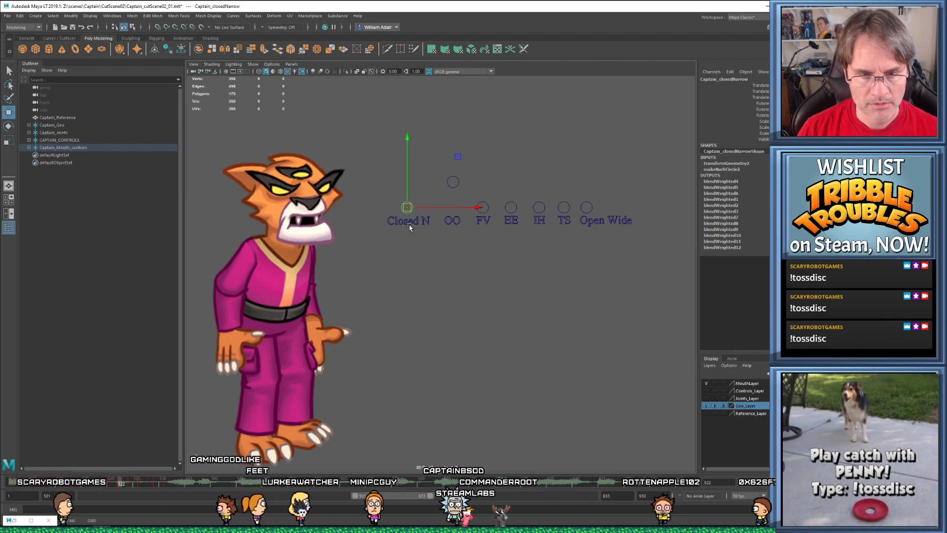
pyautogui.hotkey('alt', '.')
pyautogui.hotkey('alt', '.')
pyautogui.hotkey('alt', '.')
pyautogui.hotkey('alt', '.')
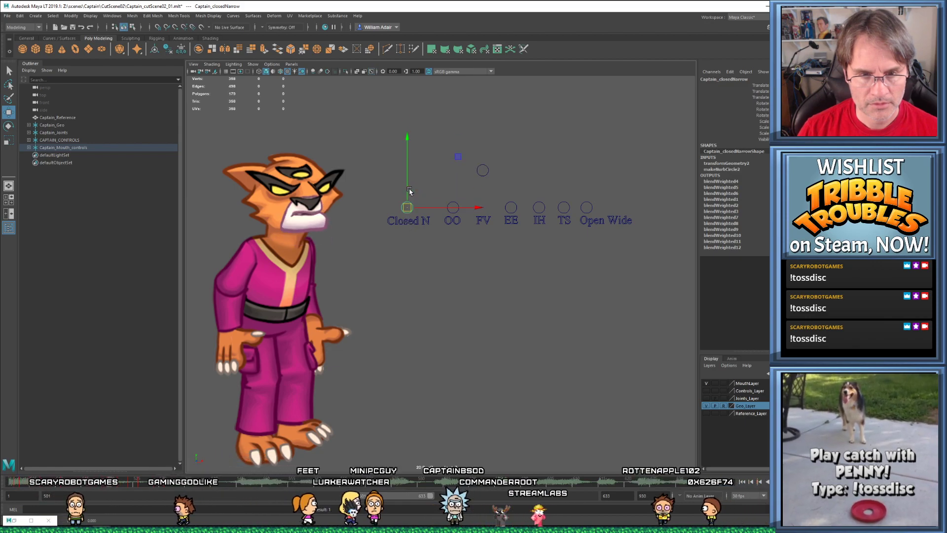
pyautogui.hotkey('alt', 'v')
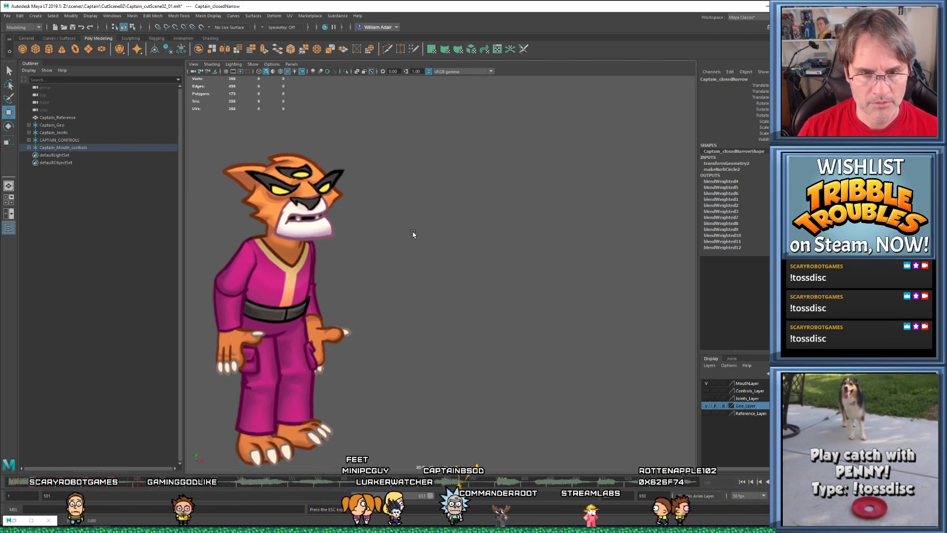
pyautogui.hotkey('alt', 'v')
# Raise the Closed N control again at frame 524 and compare the mouth shape with the frames up to 526
pyautogui.moveTo(117, 484)
pyautogui.mouseDown()
pyautogui.moveTo(129, 484)
pyautogui.moveTo(121, 484)
pyautogui.mouseUp()
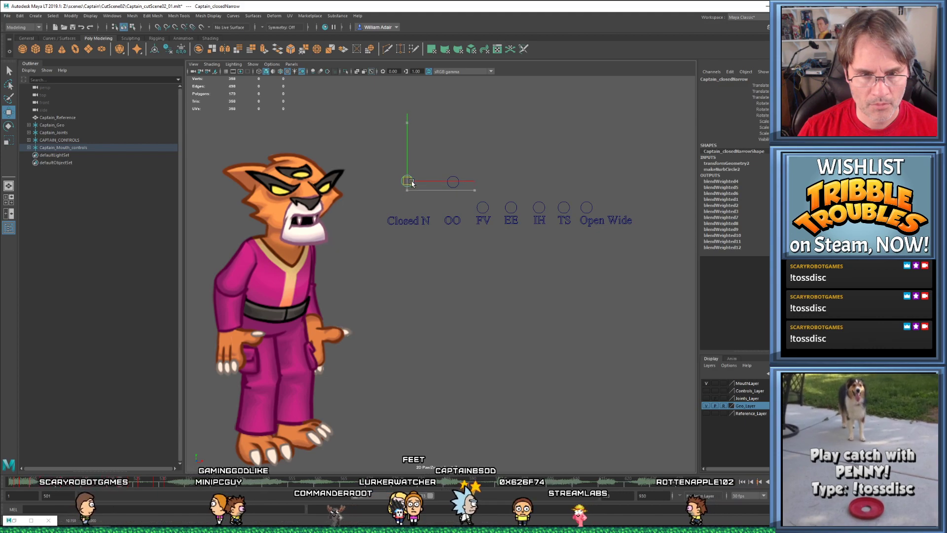
pyautogui.press('.')
pyautogui.press(',')
pyautogui.press('.')
pyautogui.press('.')
pyautogui.press(',')
pyautogui.press('.')
pyautogui.press('.')
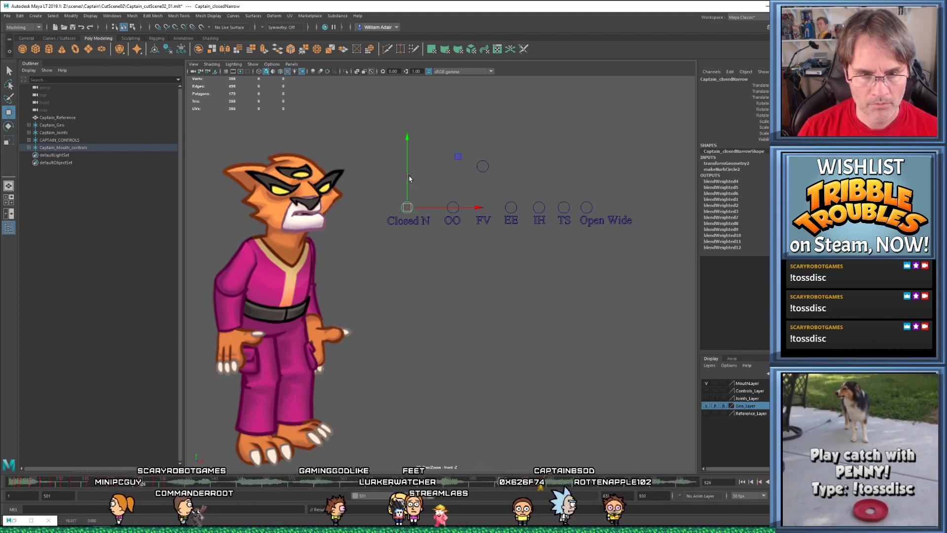
# Replay the lip sync, check frame 524 and raise the Closed N control slightly at frame 525
pyautogui.hotkey('alt', 'v')
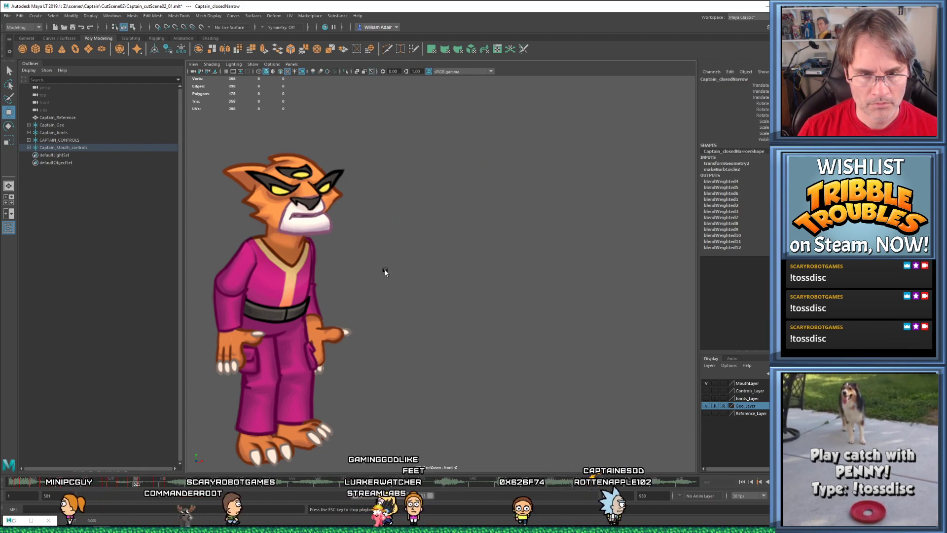
pyautogui.press('Escape')
pyautogui.moveTo(96, 484); pyautogui.dragTo(131, 485)
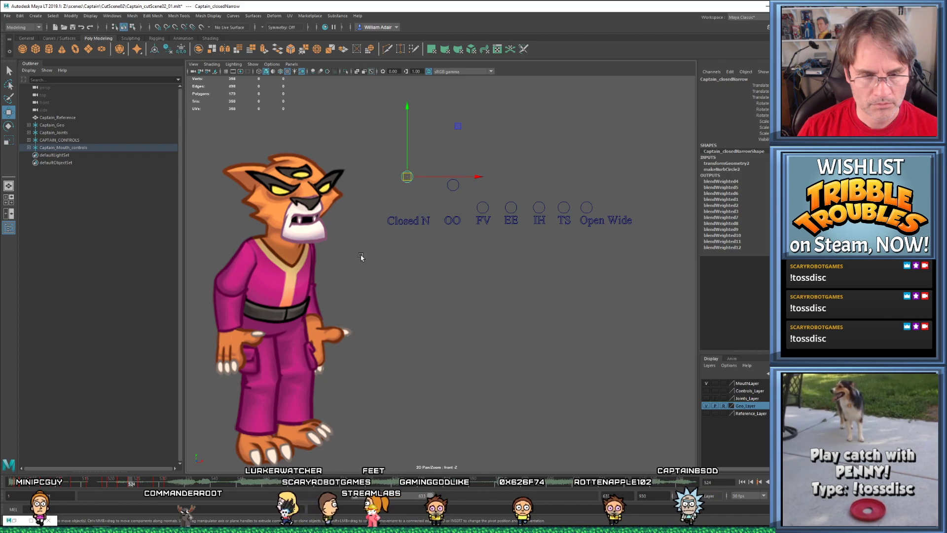
pyautogui.hotkey('alt', '.')
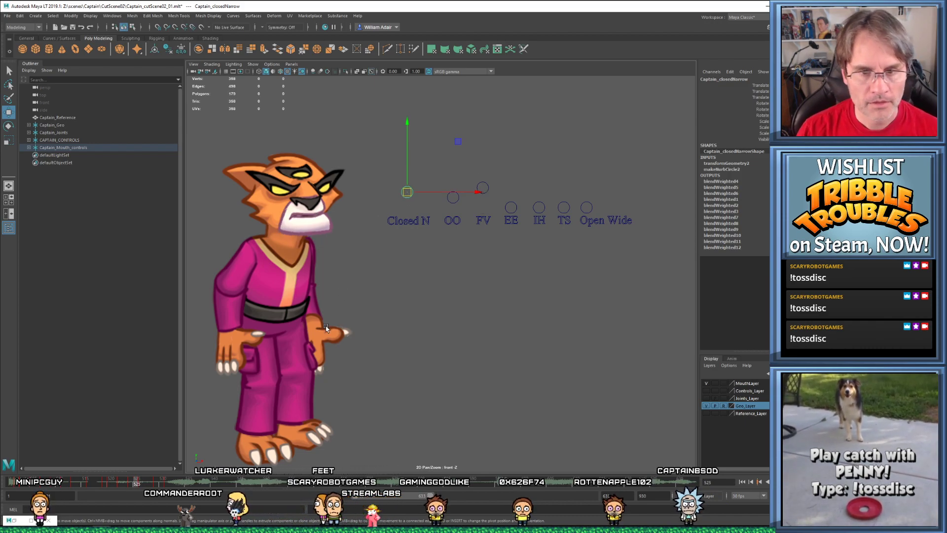
pyautogui.moveTo(408, 195); pyautogui.dragTo(409, 185)
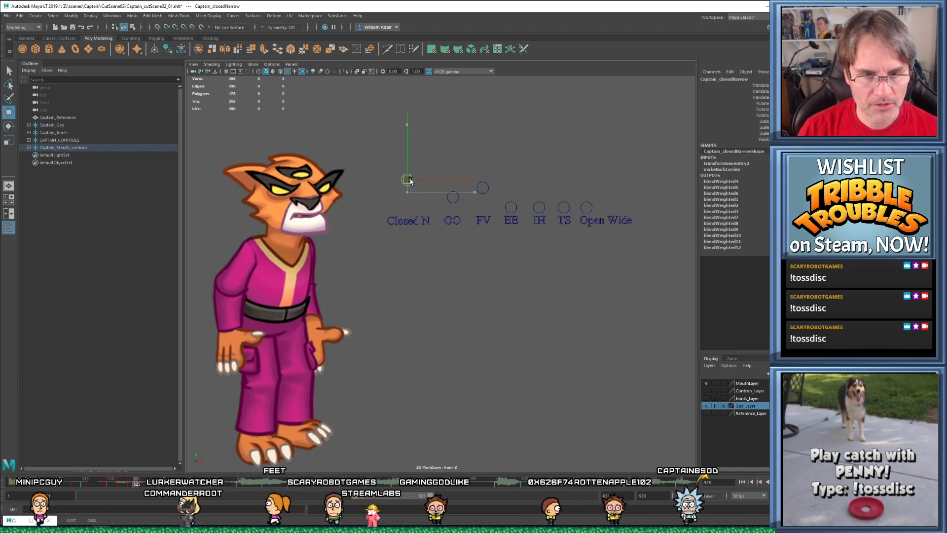
pyautogui.hotkey('alt', '.')
# Replay the dialogue several times to judge the mouth motion leading up to frame 534
pyautogui.hotkey('alt', 'v')
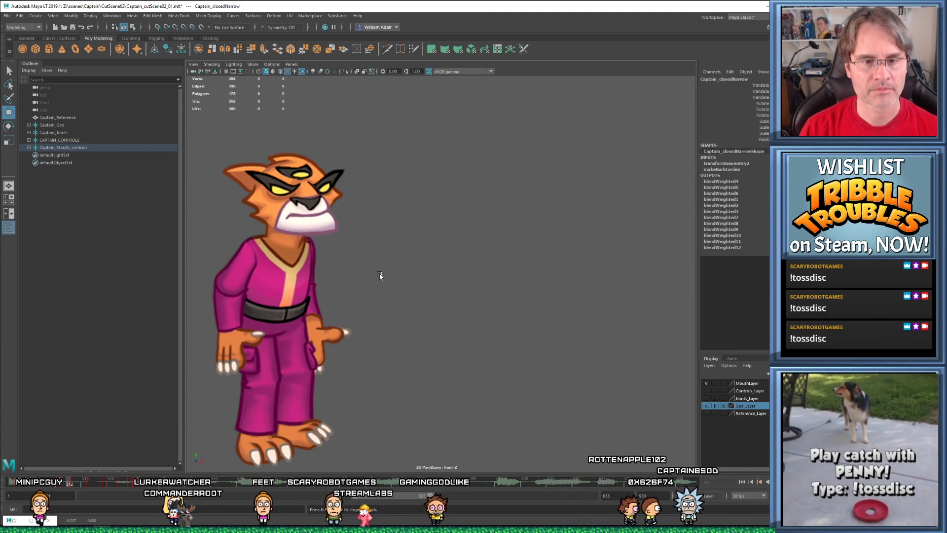
pyautogui.hotkey('alt', 'v')
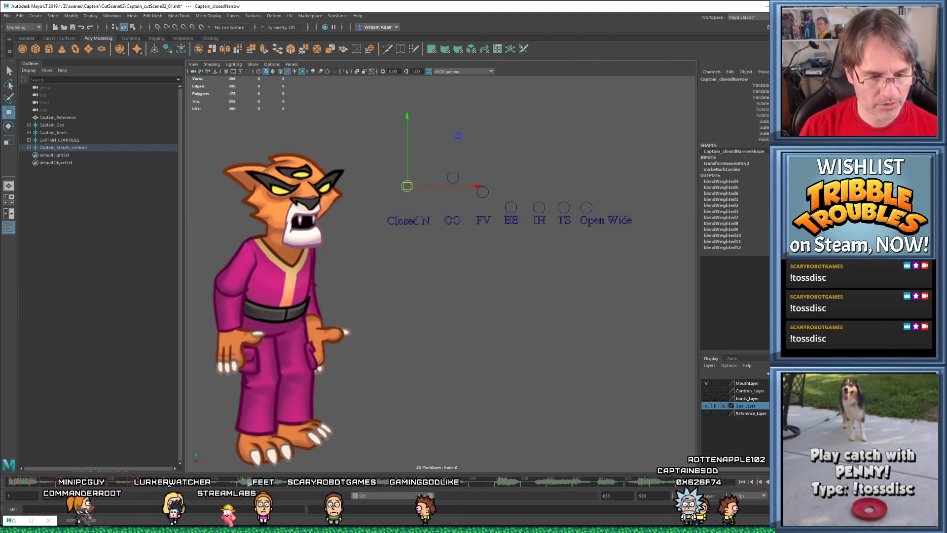
pyautogui.hotkey('alt', 'v')
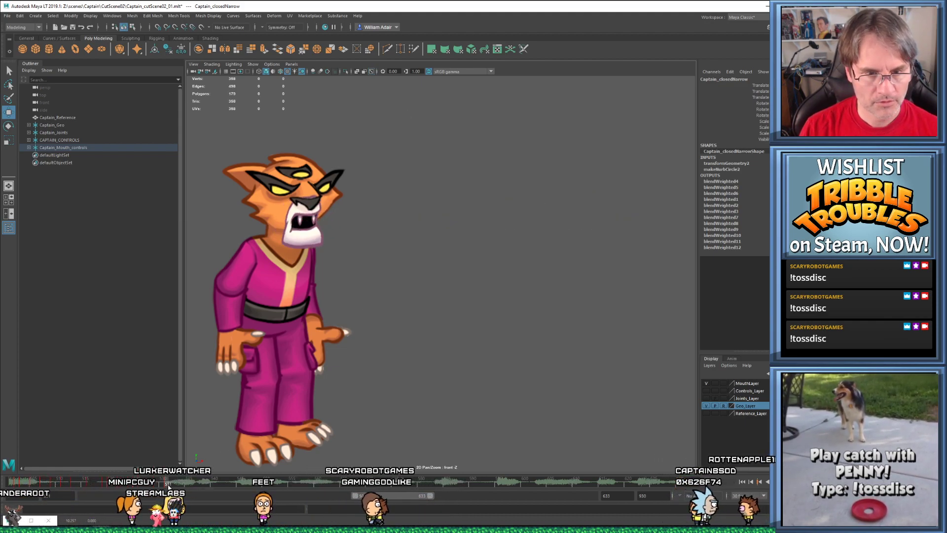
pyautogui.hotkey('alt', 'v')
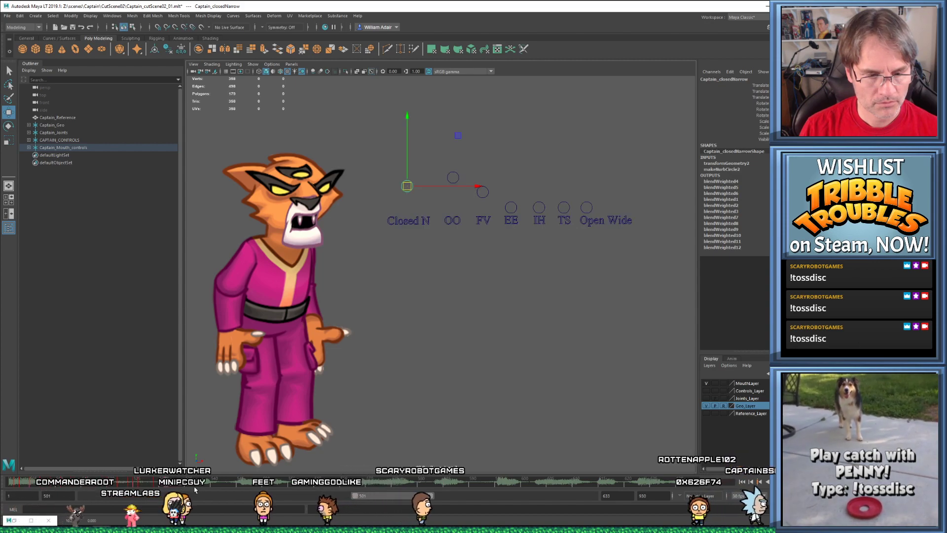
pyautogui.hotkey('alt', 'v')
# Raise the OO control slightly and lower the Closed N control at frame 534, checking the pose against neighbouring keys
pyautogui.moveTo(181, 482); pyautogui.dragTo(182, 483)
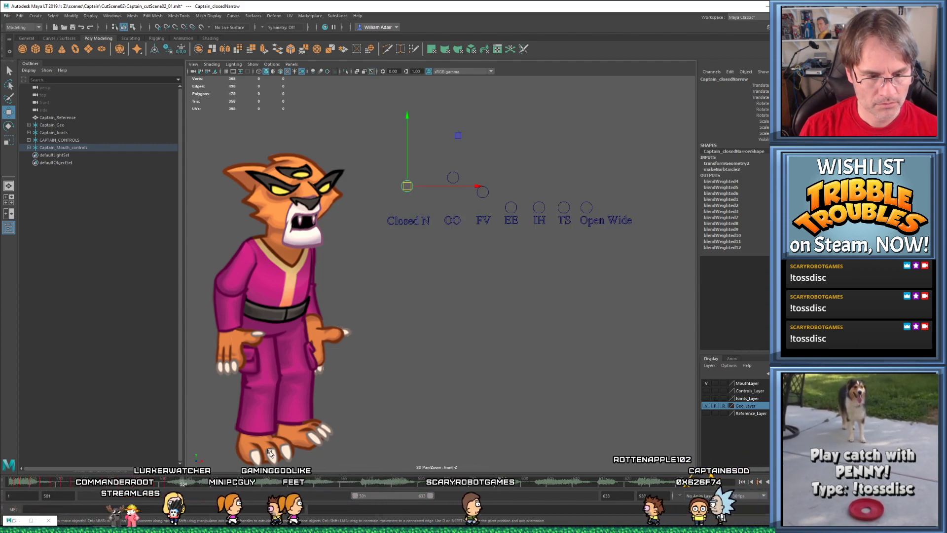
pyautogui.moveTo(393, 155); pyautogui.dragTo(601, 209)
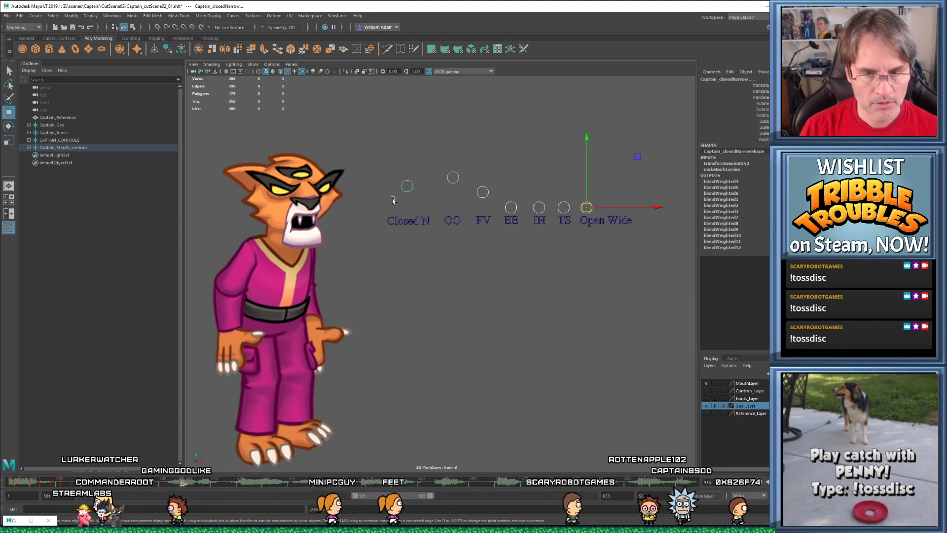
pyautogui.click(454, 179)
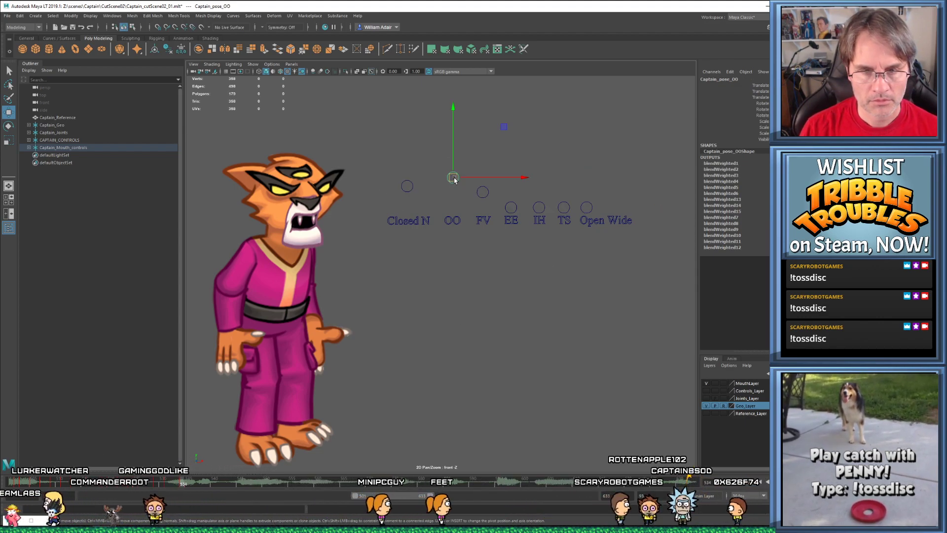
pyautogui.moveTo(454, 173); pyautogui.dragTo(457, 166)
pyautogui.click(407, 186)
pyautogui.moveTo(407, 186)
pyautogui.mouseDown()
pyautogui.moveTo(400, 195)
pyautogui.moveTo(409, 197)
pyautogui.mouseUp()
pyautogui.press(',')
pyautogui.press(',')
pyautogui.press('.')
pyautogui.press('.')
# Key all the mouth controls at frame 536 and lower the OO control there, comparing with the preceding poses
pyautogui.moveTo(192, 481); pyautogui.dragTo(188, 486)
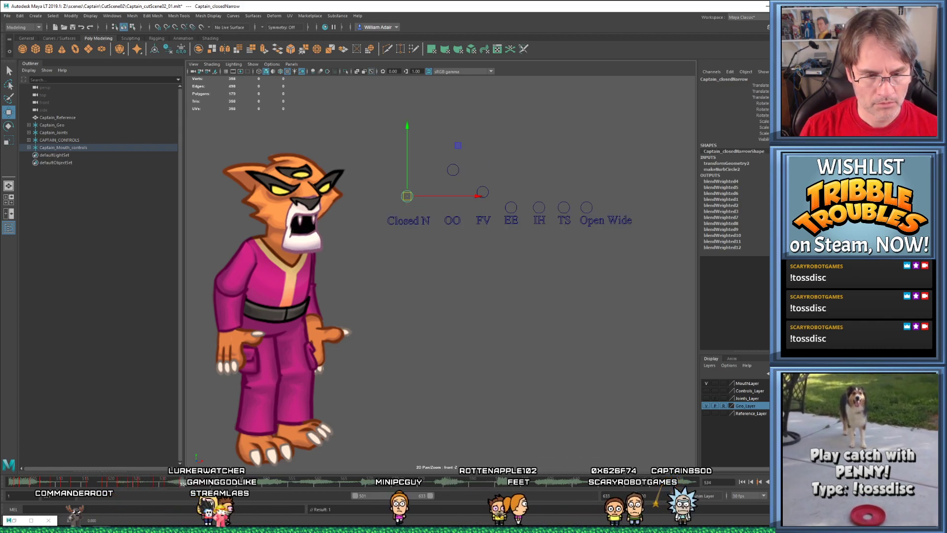
pyautogui.moveTo(383, 157); pyautogui.dragTo(582, 216)
pyautogui.hotkey('alt', '.')
pyautogui.hotkey('alt', '.')
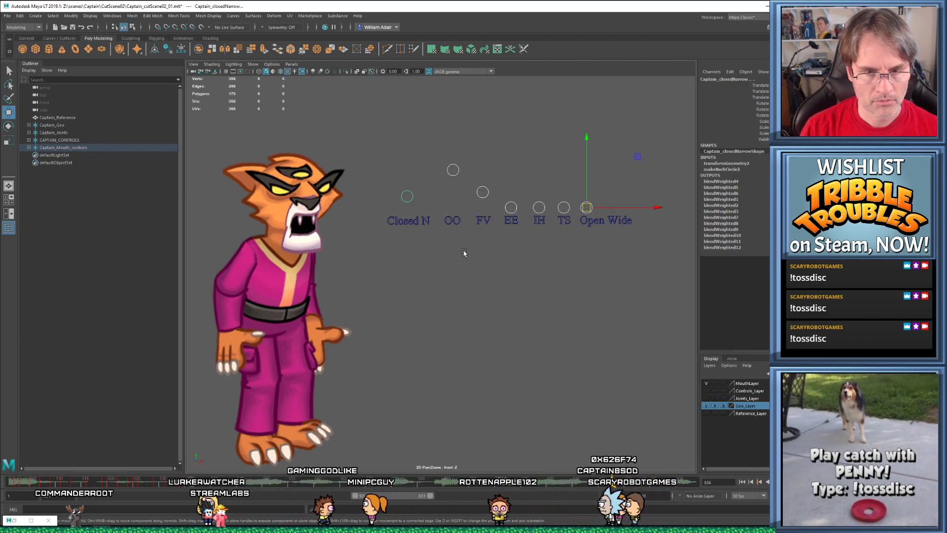
pyautogui.hotkey('alt', ',')
pyautogui.hotkey('alt', ',')
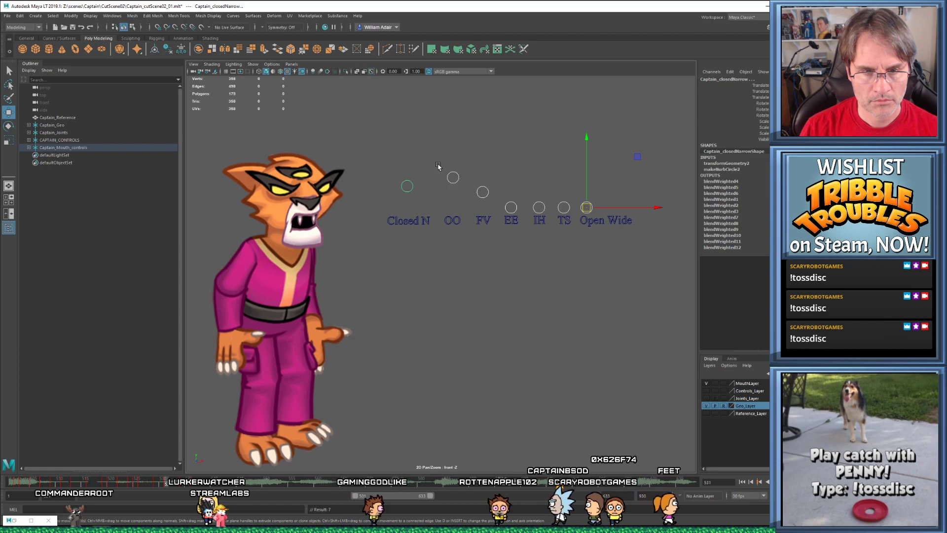
pyautogui.hotkey('alt', '.')
pyautogui.hotkey('alt', '.')
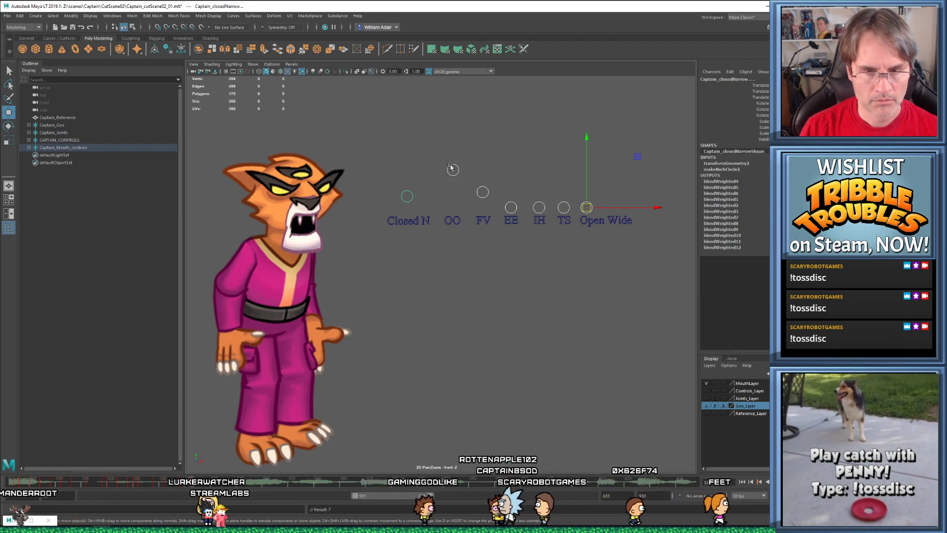
pyautogui.click(453, 169)
pyautogui.moveTo(452, 170); pyautogui.dragTo(454, 190)
# Replay the lip sync and scrub through the mouth keys up to frame 538 to check the lowered OO pose
pyautogui.hotkey('alt', 'v')
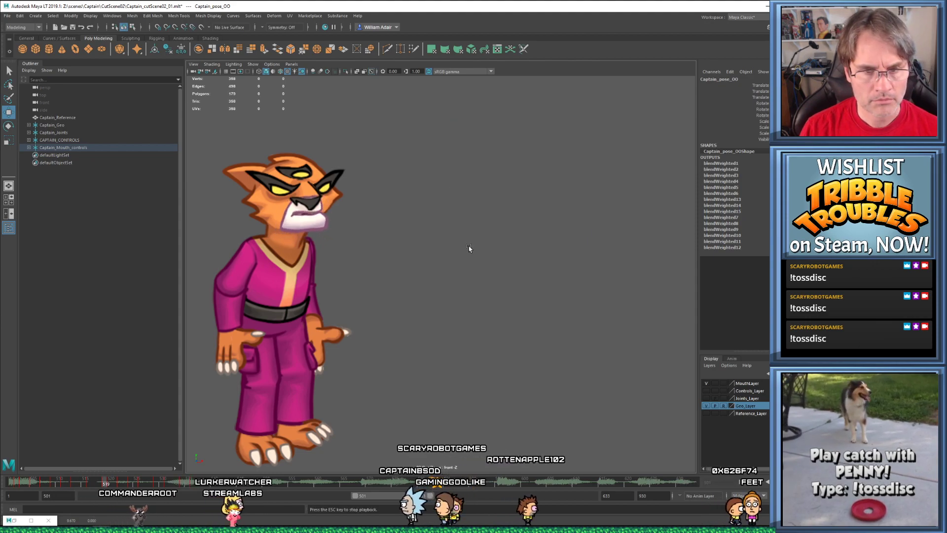
pyautogui.hotkey('alt', 'v')
pyautogui.moveTo(174, 482); pyautogui.dragTo(195, 484)
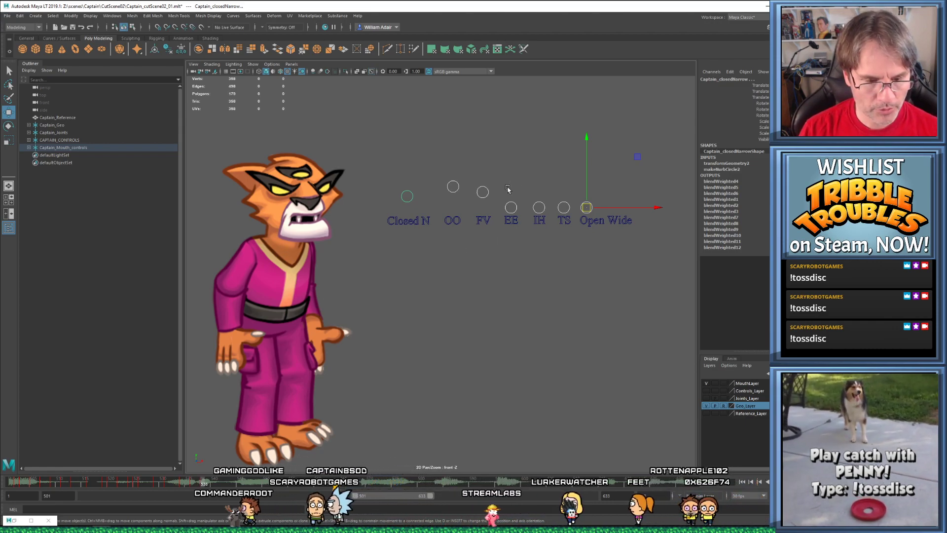
pyautogui.moveTo(204, 485); pyautogui.dragTo(159, 486)
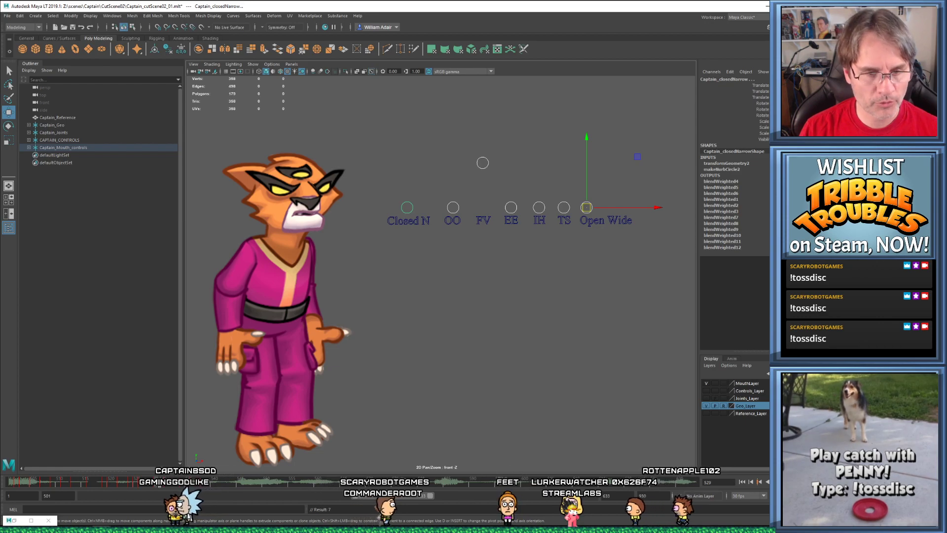
pyautogui.moveTo(93, 486); pyautogui.dragTo(87, 486)
pyautogui.hotkey('alt', 'v')
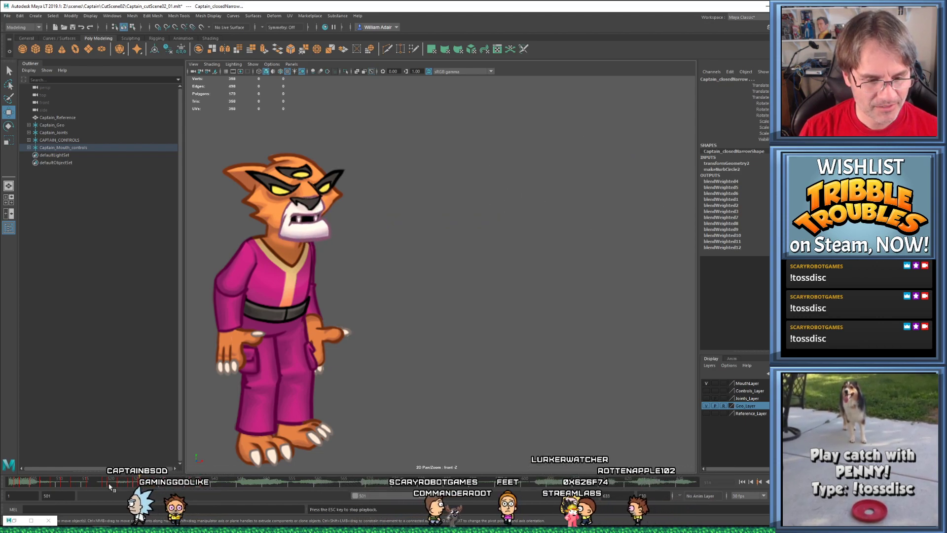
pyautogui.hotkey('alt', 'v')
# Scrub the frames around 536, replay the dialogue from an earlier frame and move to frame 538
pyautogui.moveTo(161, 488); pyautogui.dragTo(192, 486)
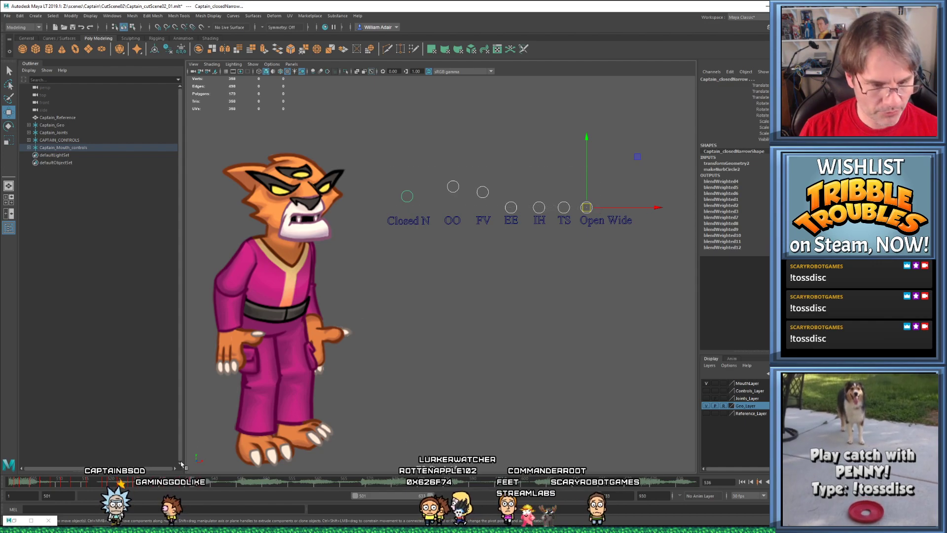
pyautogui.moveTo(174, 487)
pyautogui.keyDown('shift'); pyautogui.mouseDown()
pyautogui.moveTo(201, 487)
pyautogui.moveTo(187, 486)
pyautogui.mouseUp(); pyautogui.keyUp('shift')
pyautogui.click(131, 486)
pyautogui.hotkey('alt', 'v')
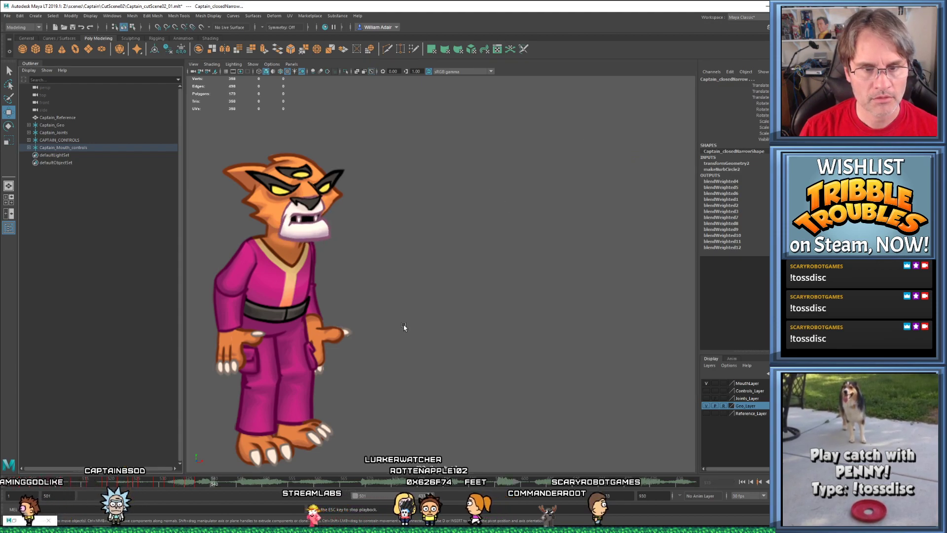
pyautogui.click(198, 486)
pyautogui.moveTo(198, 486); pyautogui.dragTo(203, 486)
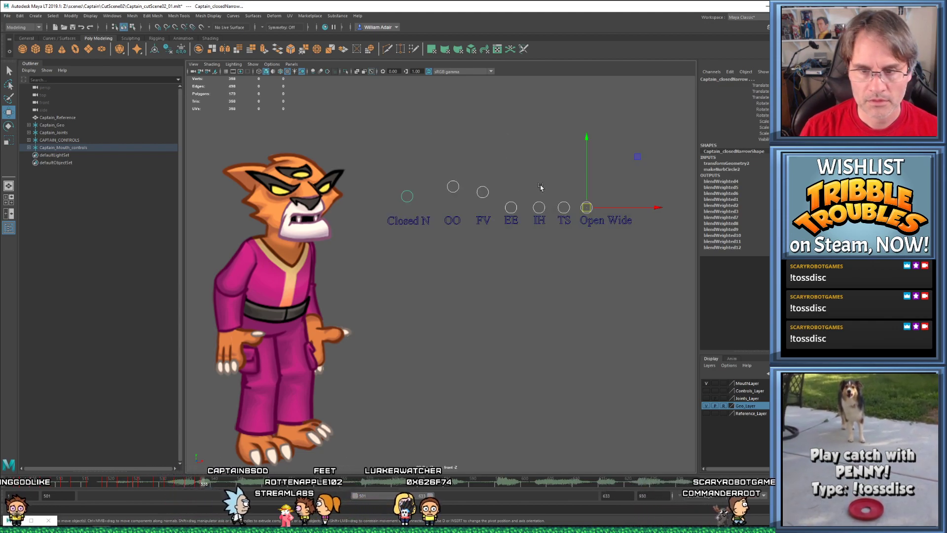
pyautogui.moveTo(587, 190); pyautogui.dragTo(588, 215)
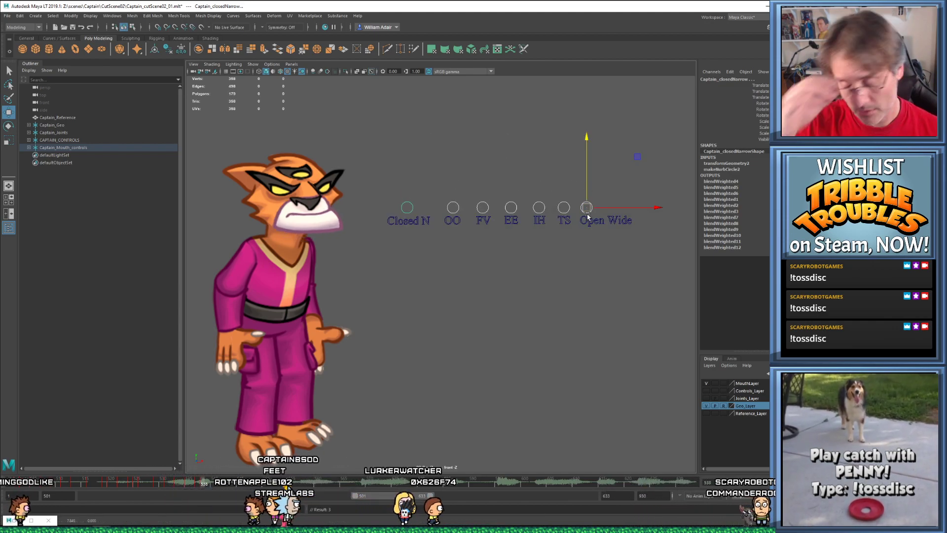
pyautogui.hotkey('ctrl', 'z')
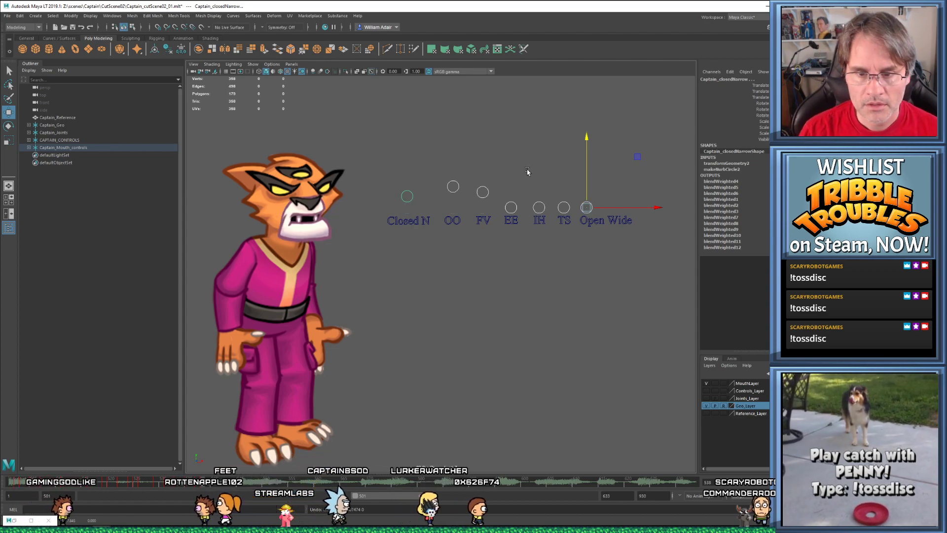
pyautogui.click(527, 171)
pyautogui.moveTo(399, 180); pyautogui.dragTo(596, 213)
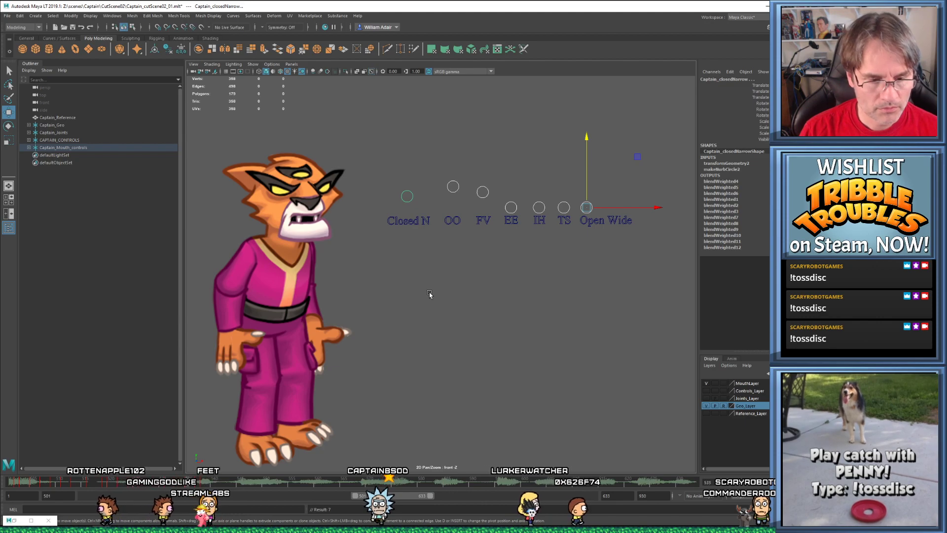
pyautogui.press(',')
pyautogui.hotkey('ctrl', 'z')
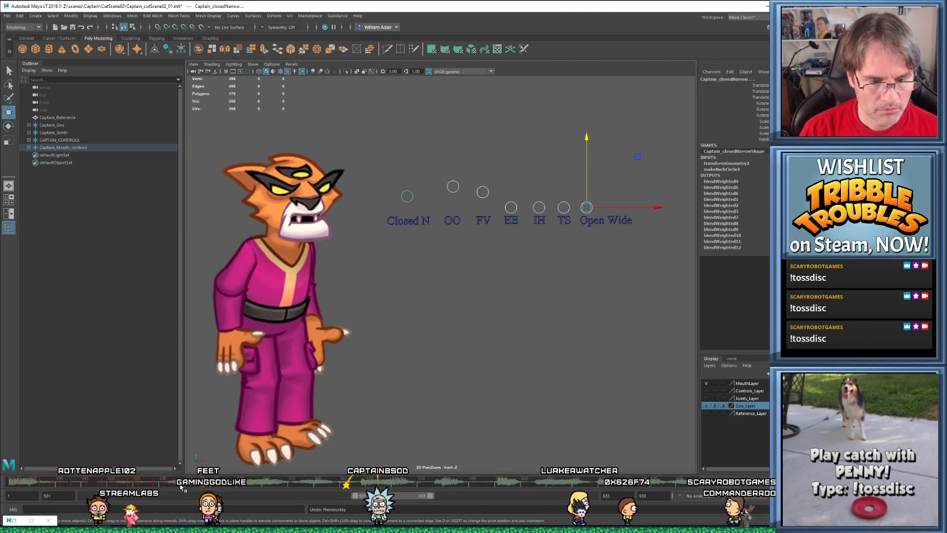
pyautogui.hotkey('ctrl', 'z')
pyautogui.hotkey('ctrl', 'z')
pyautogui.hotkey('ctrl', 'z')
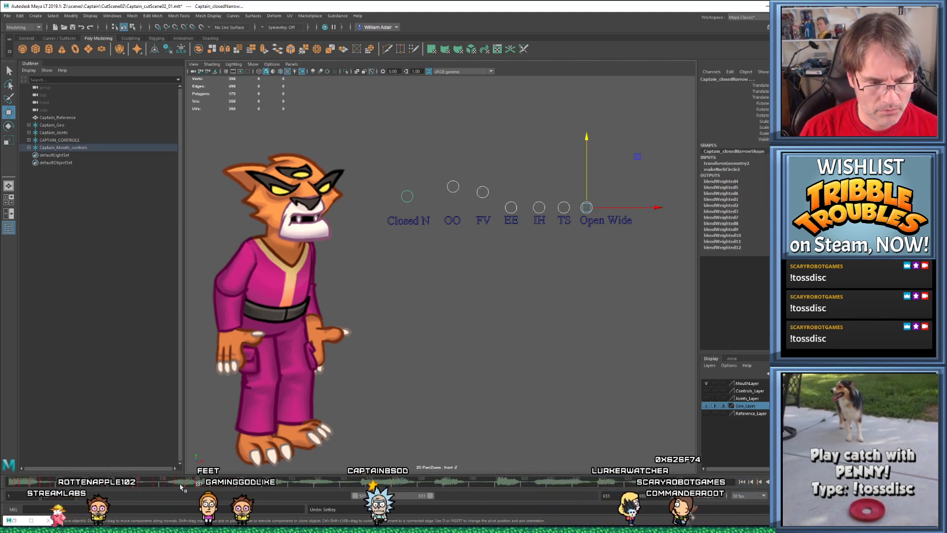
# Lower the OO control slightly and raise the FV control at frame 537, comparing the pose with the neighbouring frames
pyautogui.moveTo(181, 486); pyautogui.dragTo(199, 484)
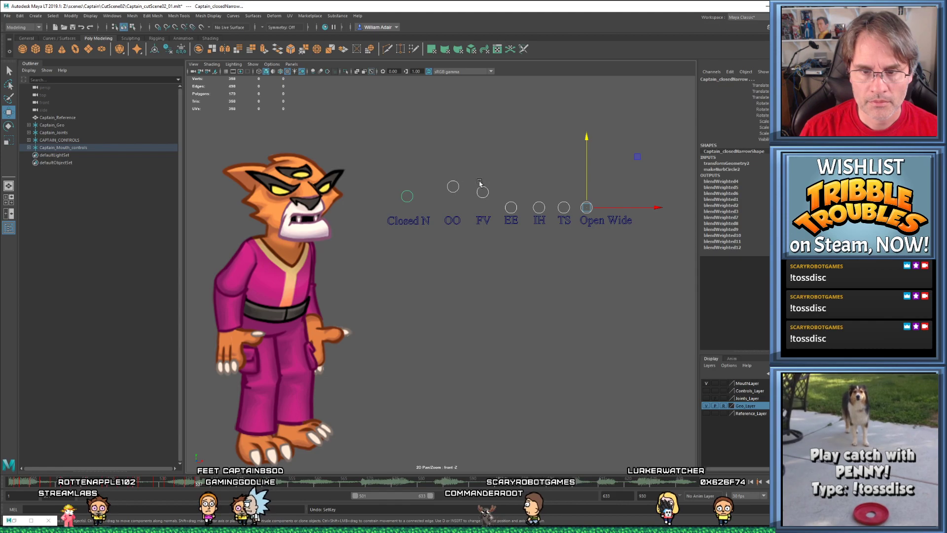
pyautogui.click(453, 188)
pyautogui.moveTo(453, 190); pyautogui.dragTo(487, 176)
pyautogui.click(483, 192)
pyautogui.hotkey('alt', ',')
pyautogui.hotkey('alt', ',')
pyautogui.hotkey('alt', '.')
pyautogui.hotkey('alt', '.')
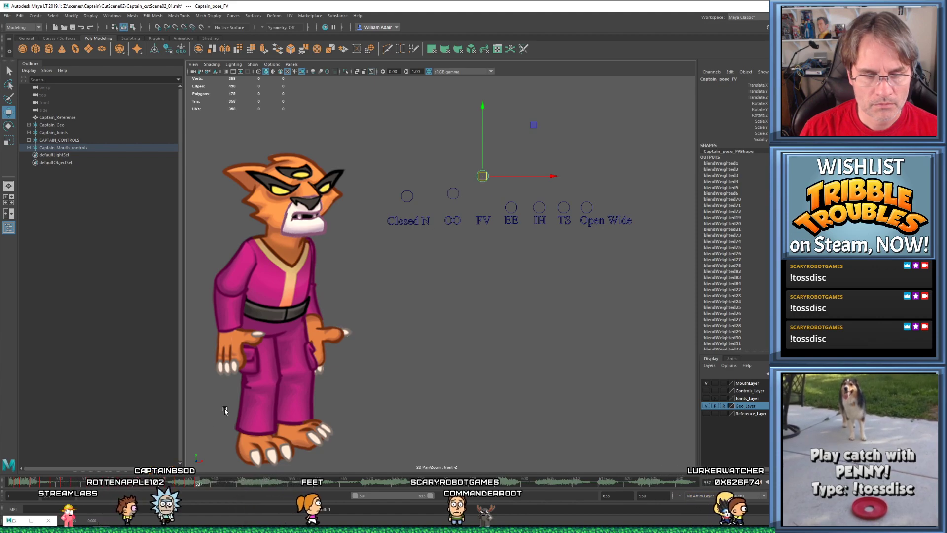
# Undo the FV change at frame 537 and key all the mouth controls there
pyautogui.click(199, 484)
pyautogui.moveTo(199, 485)
pyautogui.mouseDown()
pyautogui.moveTo(224, 486)
pyautogui.moveTo(180, 486)
pyautogui.moveTo(199, 484)
pyautogui.mouseUp()
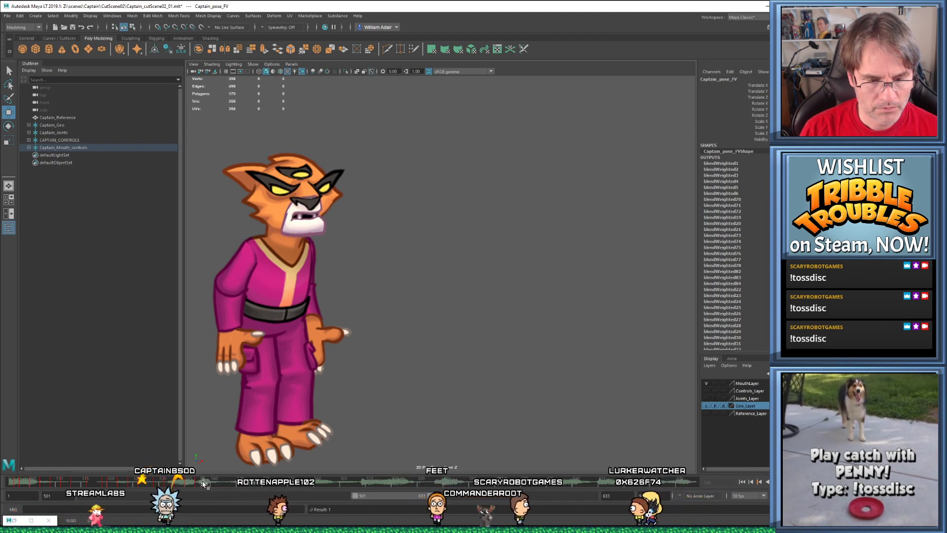
pyautogui.hotkey('ctrl', 'z')
pyautogui.moveTo(197, 485); pyautogui.dragTo(199, 484)
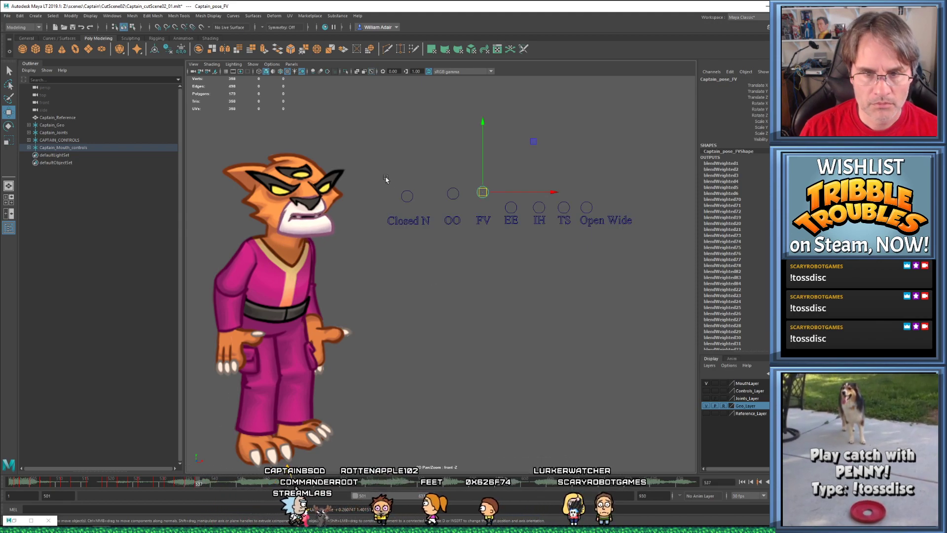
pyautogui.moveTo(600, 206); pyautogui.dragTo(600, 211)
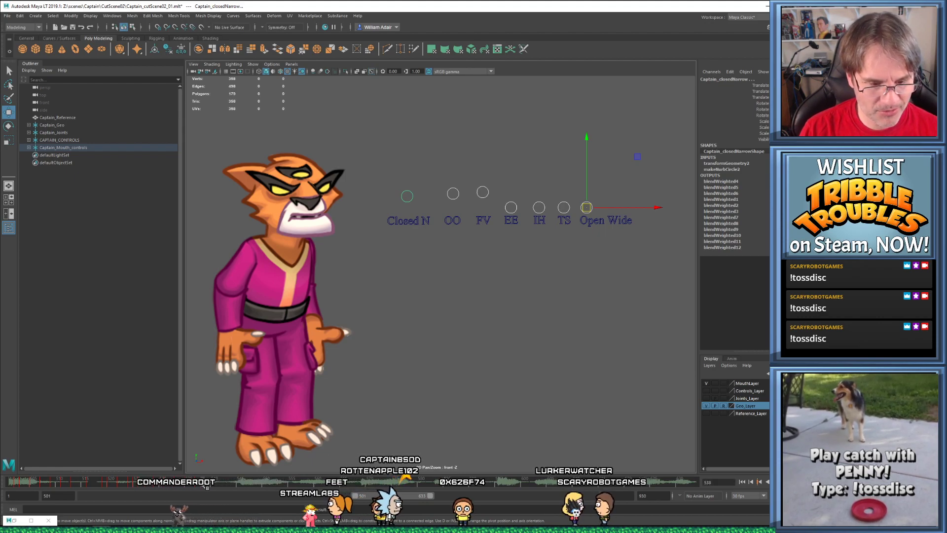
pyautogui.click(194, 485)
pyautogui.click(199, 485)
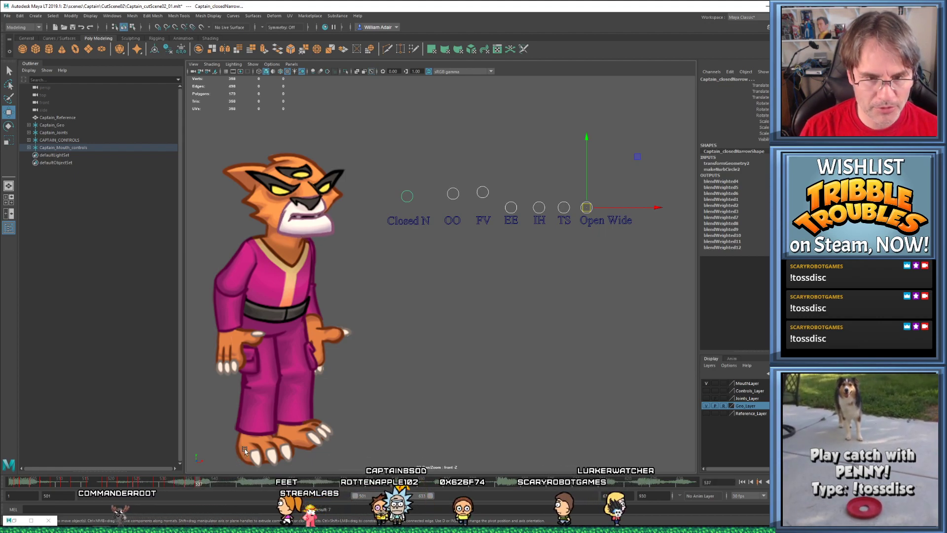
# Key a new mouth pose at frame 540 with Closed N at rest, OO slightly lower and FV raised
pyautogui.click(452, 200)
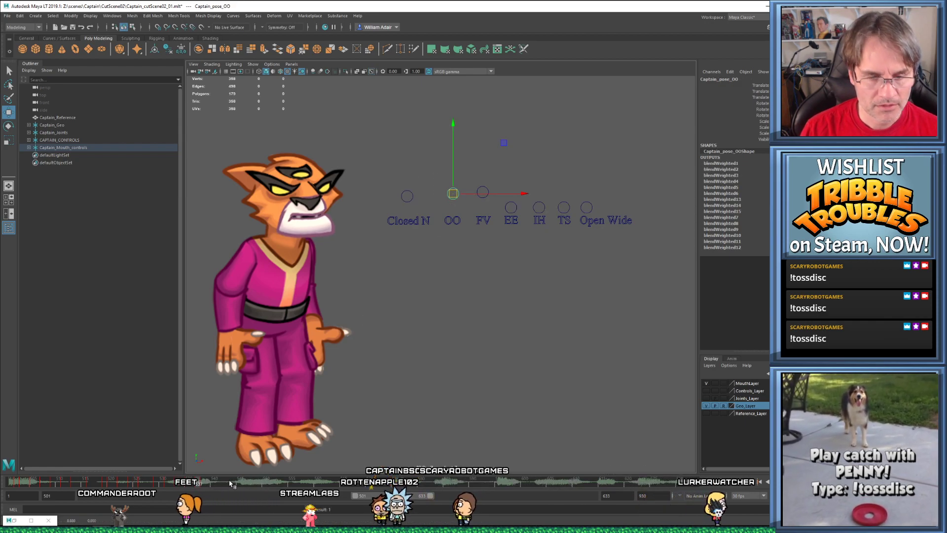
pyautogui.moveTo(201, 482); pyautogui.dragTo(214, 482)
pyautogui.moveTo(392, 175); pyautogui.dragTo(600, 215)
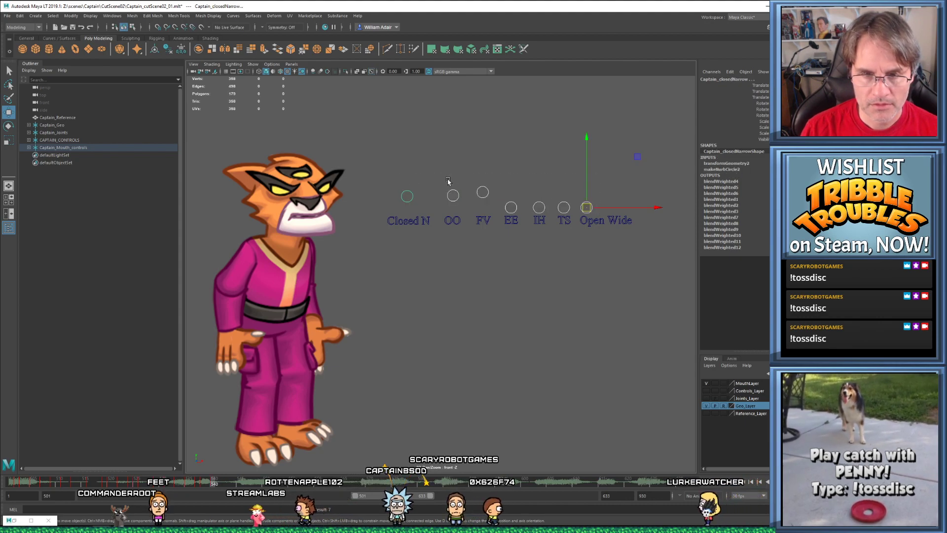
pyautogui.click(399, 186)
pyautogui.moveTo(467, 178); pyautogui.dragTo(487, 178)
pyautogui.moveTo(391, 190); pyautogui.dragTo(410, 226)
pyautogui.moveTo(438, 181); pyautogui.dragTo(459, 208)
pyautogui.press('s')
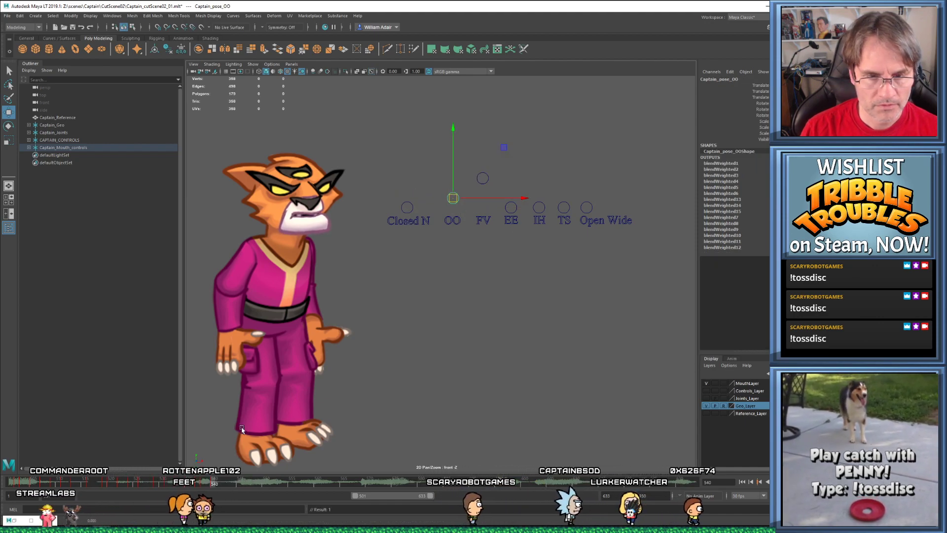
# Key the mouth controls at frame 541 with the FV control raised slightly more, and scrub ahead along the timeline
pyautogui.moveTo(214, 485)
pyautogui.mouseDown()
pyautogui.moveTo(201, 487)
pyautogui.moveTo(220, 491)
pyautogui.mouseUp()
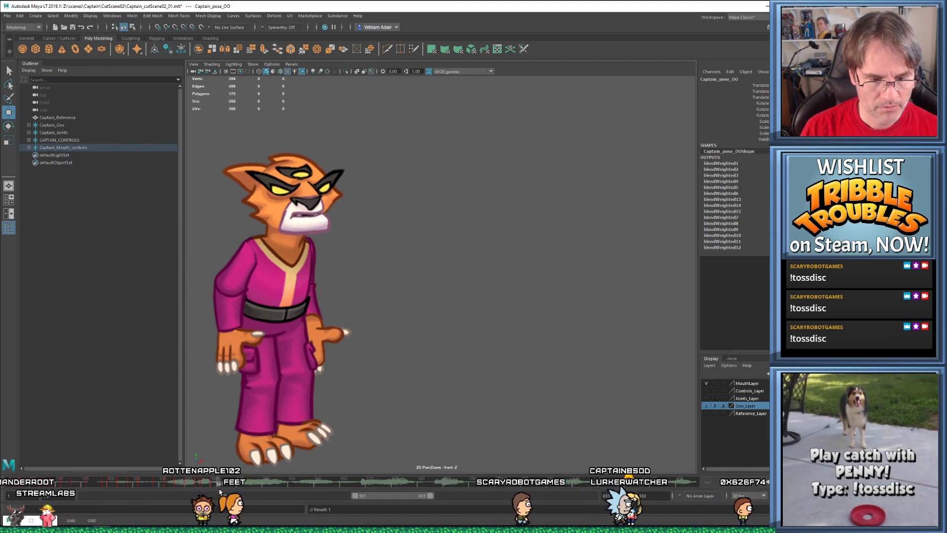
pyautogui.moveTo(389, 161); pyautogui.dragTo(596, 211)
pyautogui.moveTo(456, 201); pyautogui.dragTo(456, 203)
pyautogui.moveTo(453, 199); pyautogui.dragTo(483, 173)
pyautogui.click(481, 176)
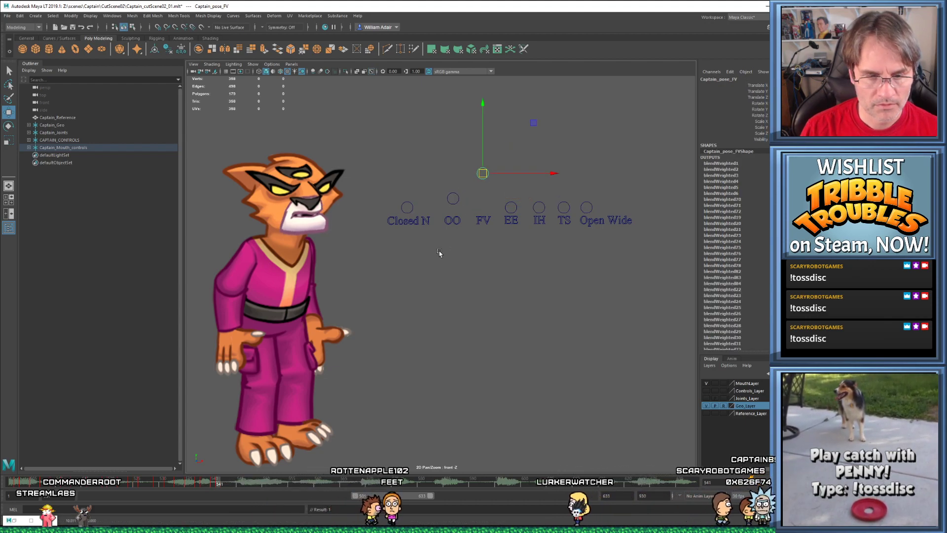
pyautogui.moveTo(220, 485)
pyautogui.mouseDown()
pyautogui.moveTo(232, 486)
pyautogui.moveTo(193, 488)
pyautogui.moveTo(236, 487)
pyautogui.mouseUp()
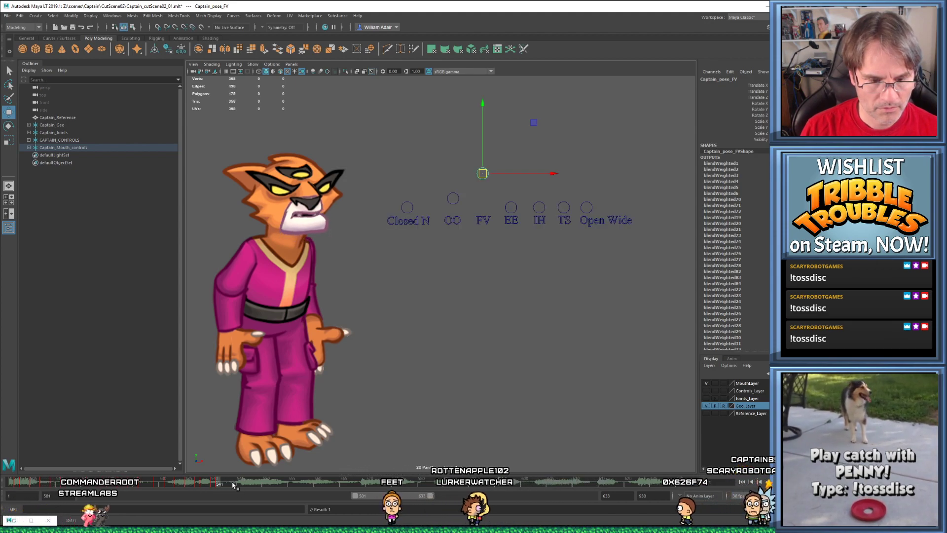
# At frame 543, lower the OO control slightly, lower FV partway, and raise Open Wide slightly
pyautogui.moveTo(236, 485)
pyautogui.mouseDown()
pyautogui.moveTo(261, 486)
pyautogui.moveTo(176, 484)
pyautogui.moveTo(225, 487)
pyautogui.mouseUp()
pyautogui.moveTo(438, 175); pyautogui.dragTo(592, 211)
pyautogui.press('e')
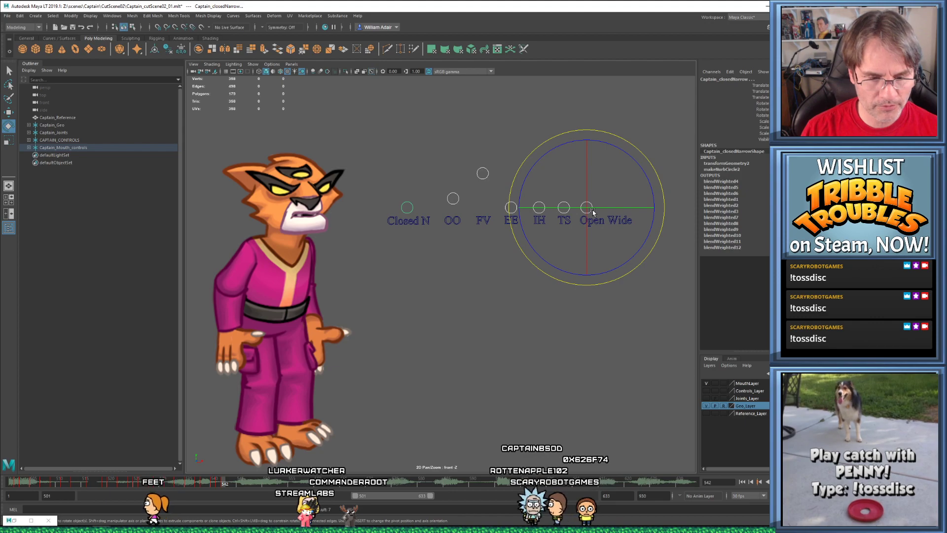
pyautogui.press('w')
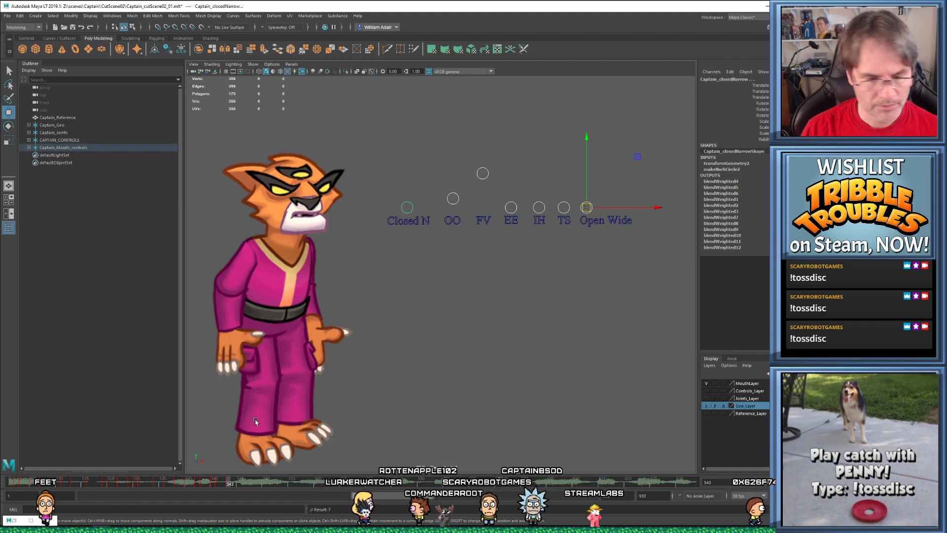
pyautogui.moveTo(188, 484); pyautogui.dragTo(231, 484)
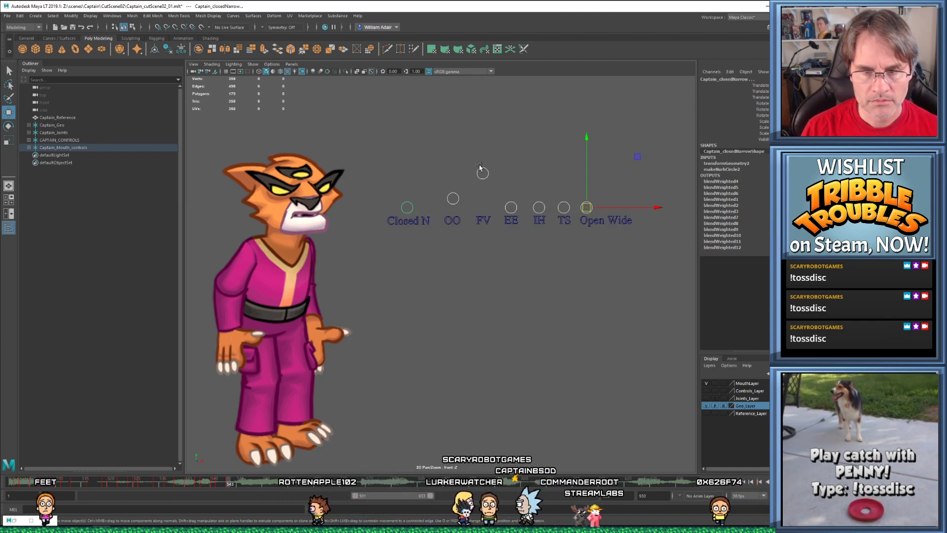
pyautogui.click(483, 173)
pyautogui.click(453, 198)
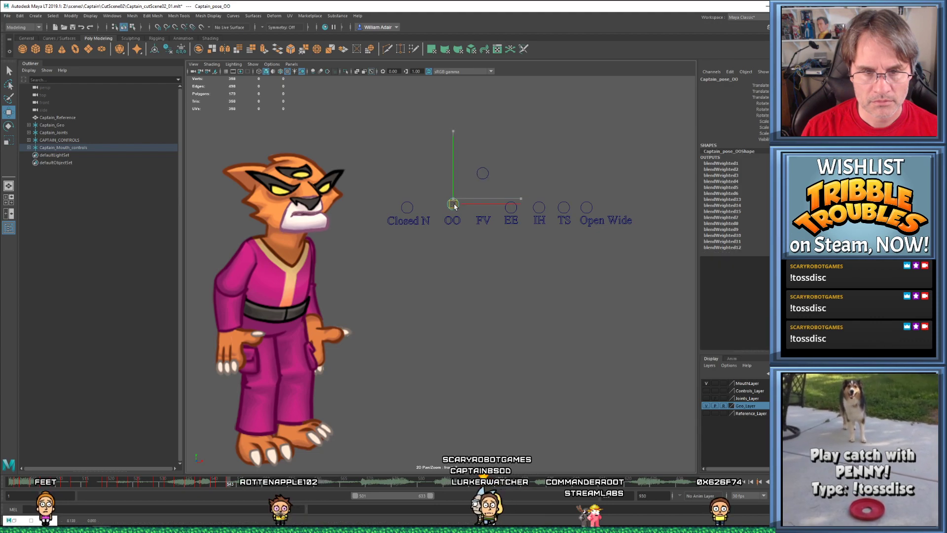
pyautogui.click(483, 174)
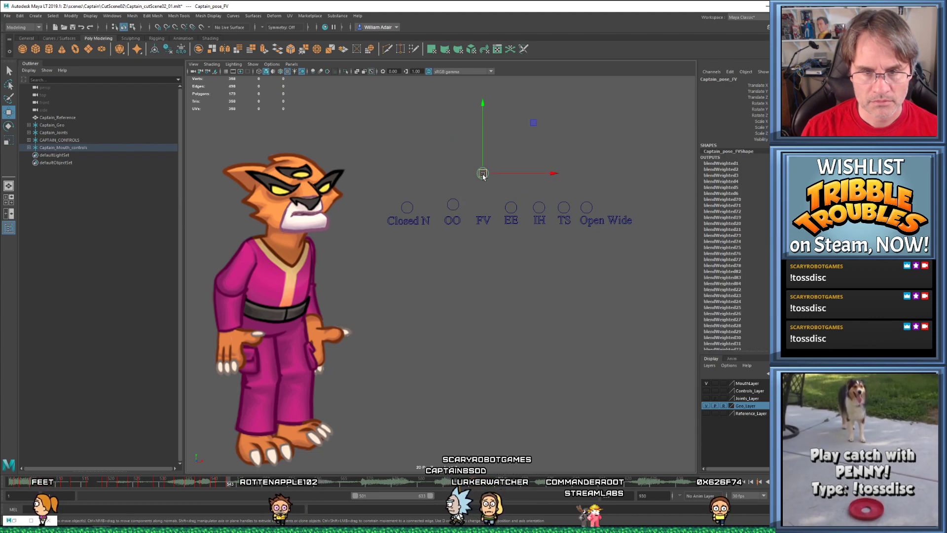
pyautogui.click(586, 207)
pyautogui.hotkey('ctrl', 'z')
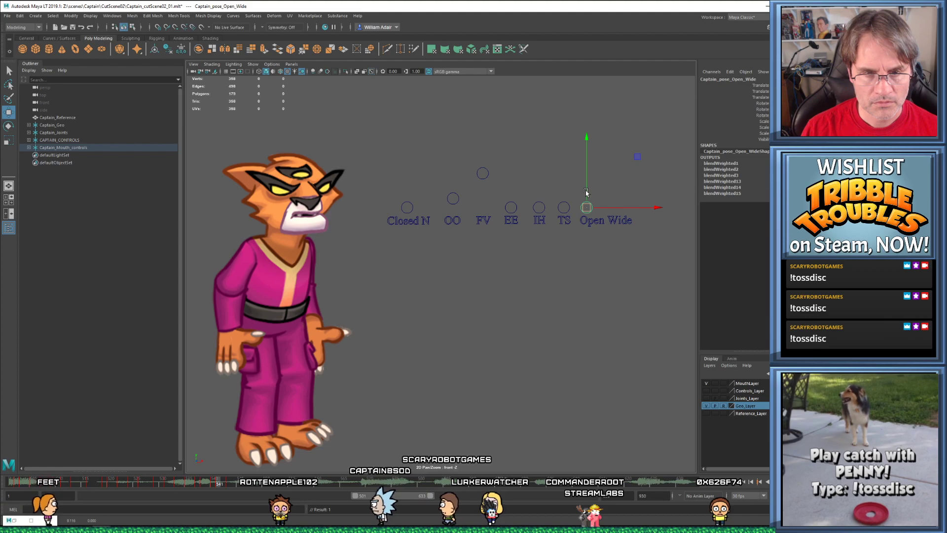
pyautogui.click(235, 482)
pyautogui.click(245, 482)
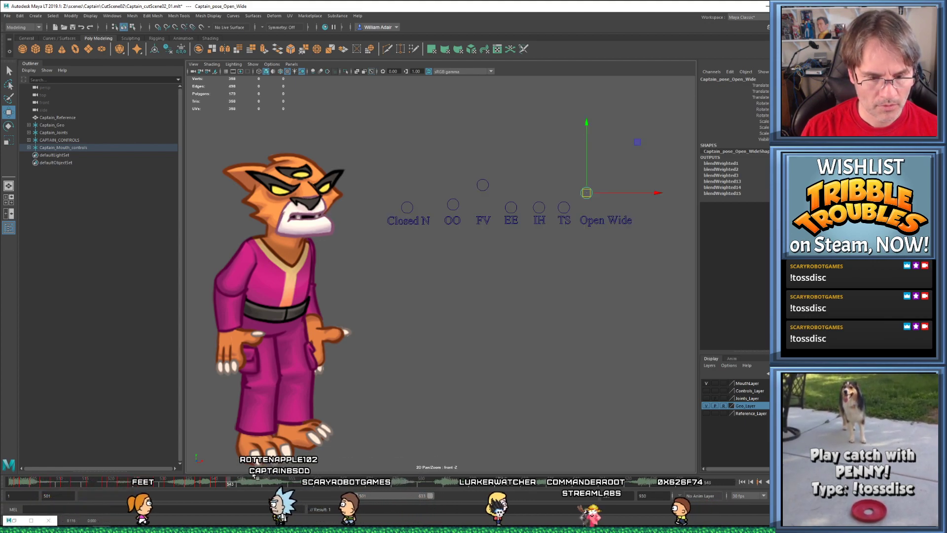
# Key all the mouth controls at frame 543 and compare the pose with the neighbouring frames
pyautogui.moveTo(544, 204); pyautogui.dragTo(590, 210)
pyautogui.press('s')
pyautogui.press(',')
pyautogui.press('.')
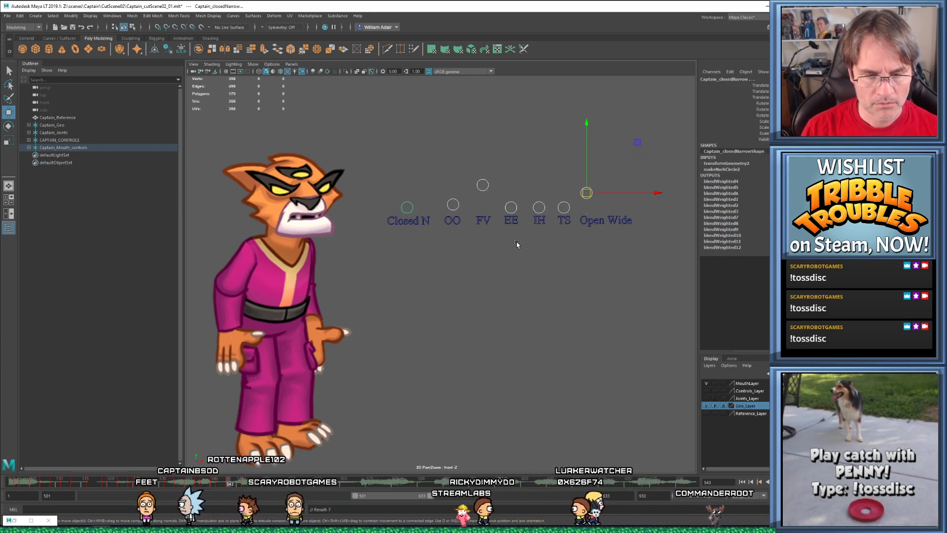
# Pose the mouth at frame 546 with FV at rest, Open Wide raised further and Closed N raised
pyautogui.click(547, 173)
pyautogui.moveTo(454, 171); pyautogui.dragTo(484, 209)
pyautogui.moveTo(592, 178); pyautogui.dragTo(596, 201)
pyautogui.moveTo(587, 193); pyautogui.dragTo(588, 175)
pyautogui.click(411, 202)
pyautogui.moveTo(398, 196); pyautogui.dragTo(411, 174)
# Compare the new mouth pose with its neighbouring keys and raise the Closed N control slightly at frame 543
pyautogui.press(',')
pyautogui.press('.')
pyautogui.press('.')
pyautogui.press(',')
pyautogui.press(',')
pyautogui.press('.')
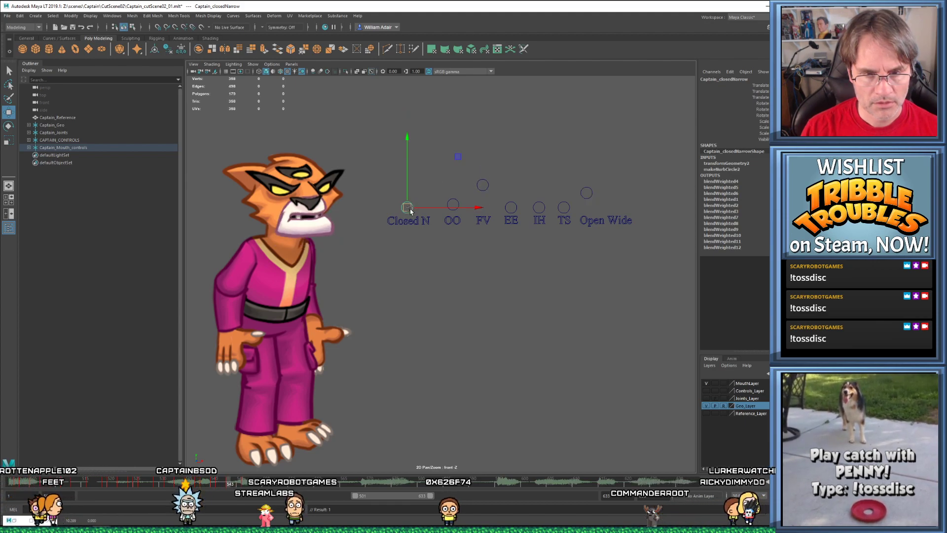
pyautogui.moveTo(408, 211); pyautogui.dragTo(410, 198)
pyautogui.press('.')
pyautogui.press('.')
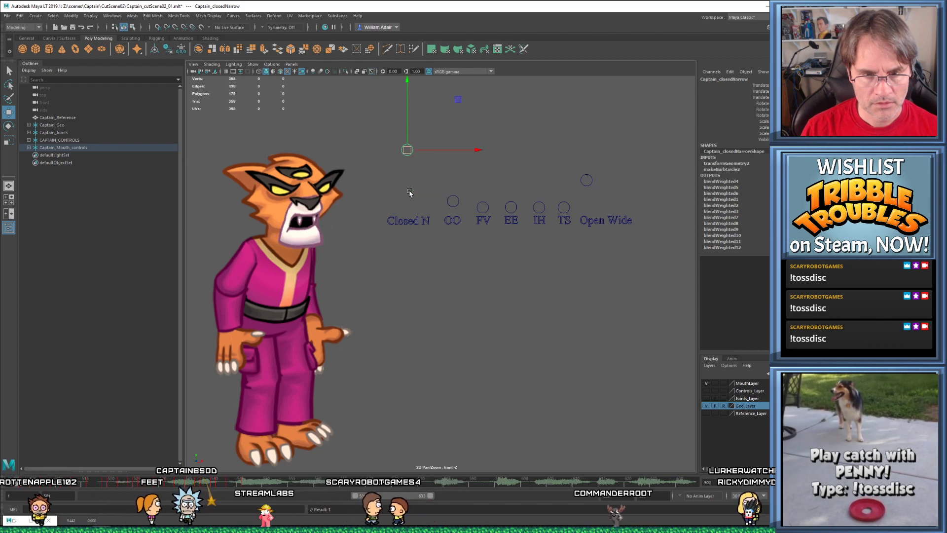
# Play back the animation to check the lip sync against the dialogue audio
pyautogui.hotkey('alt', 'v')
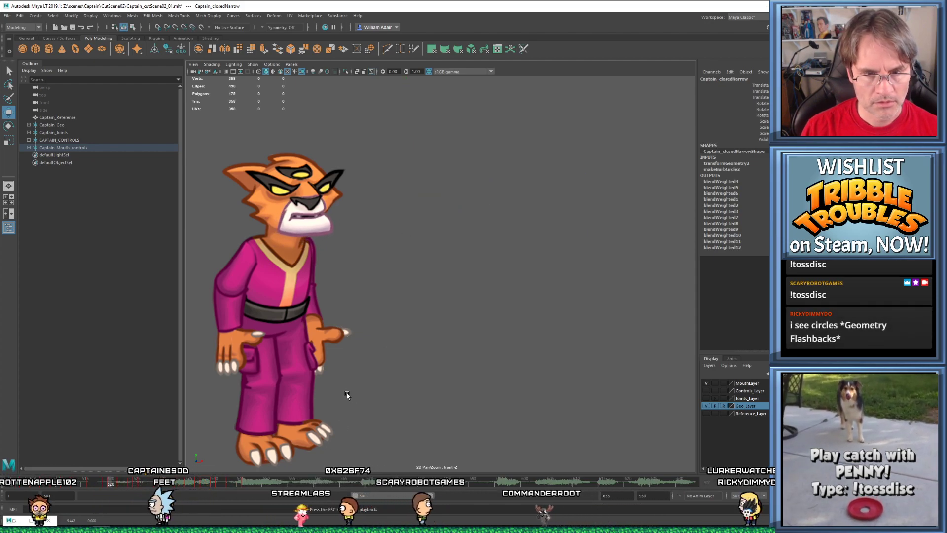
pyautogui.hotkey('alt', 'v')
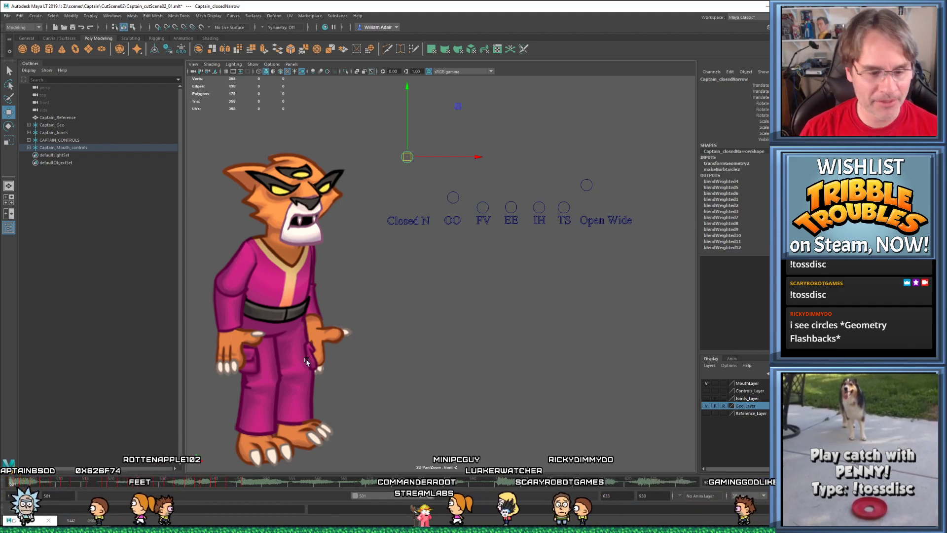
pyautogui.hotkey('alt', 'v')
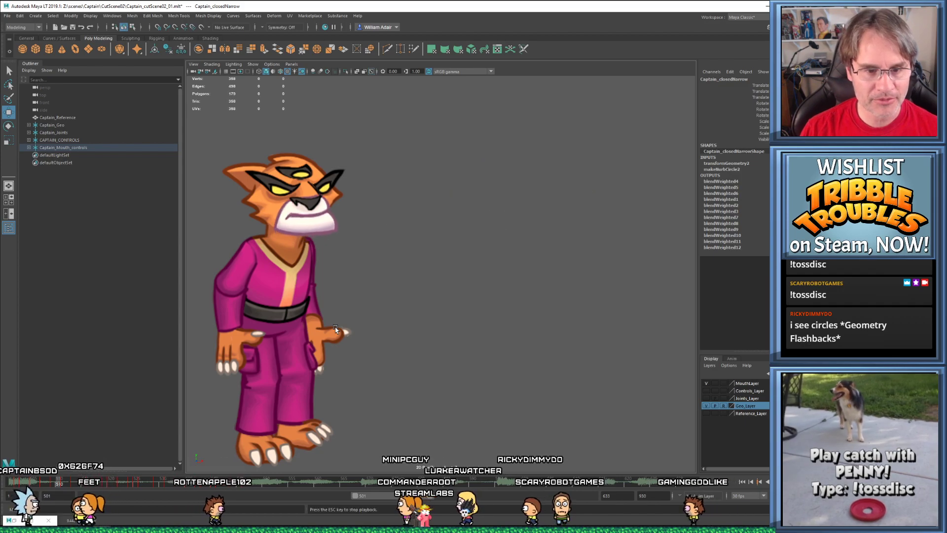
# Raise the Closed N control slightly at frame 537 and step ahead through the following mouth keys
pyautogui.moveTo(148, 481); pyautogui.dragTo(203, 484)
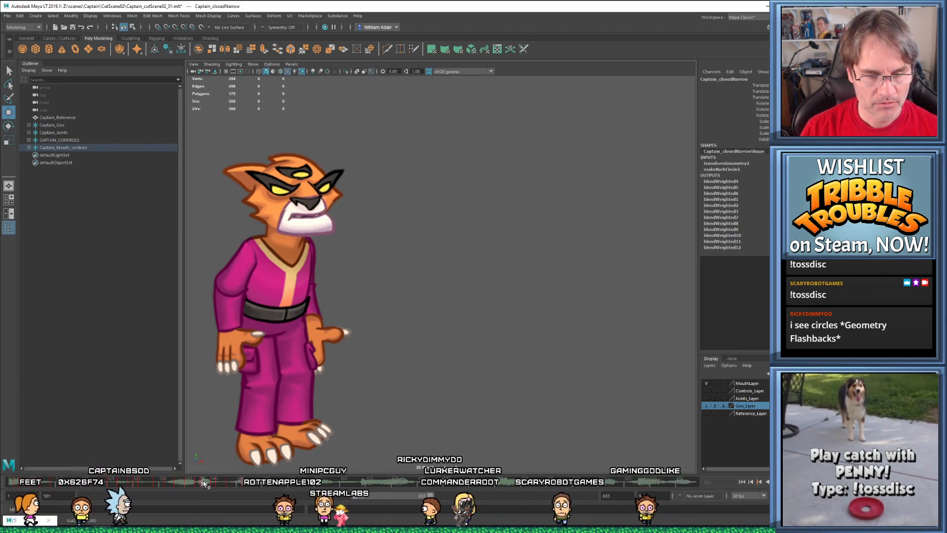
pyautogui.hotkey('alt', ',')
pyautogui.moveTo(409, 176); pyautogui.dragTo(409, 169)
pyautogui.hotkey('alt', '.')
pyautogui.hotkey('alt', '.')
pyautogui.hotkey('alt', '.')
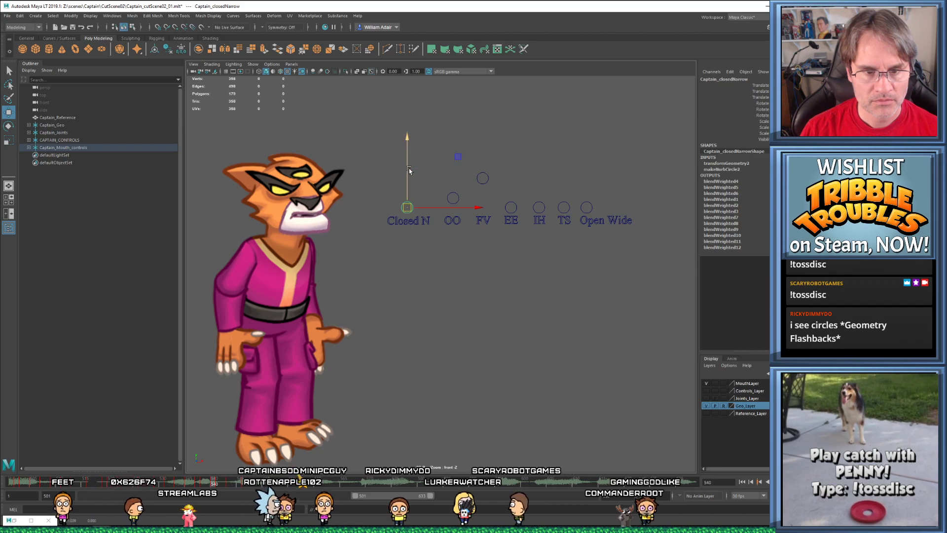
# Examine the keyed mouth poses between frames 537 and 546 by stepping back and forth through them
pyautogui.hotkey('alt', ',')
pyautogui.hotkey('alt', '.')
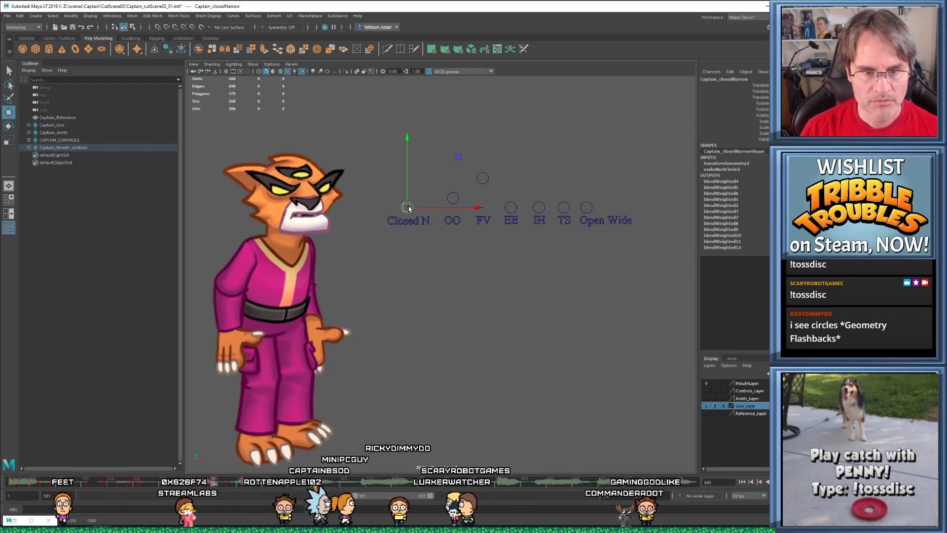
pyautogui.hotkey('alt', ',')
pyautogui.hotkey('alt', ',')
pyautogui.hotkey('alt', ',')
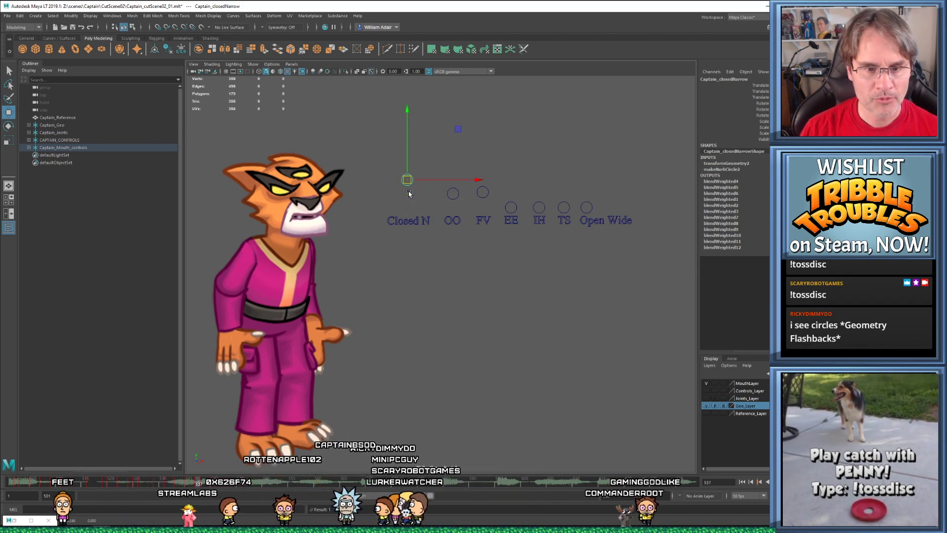
pyautogui.hotkey('alt', '.')
pyautogui.hotkey('alt', '.')
pyautogui.hotkey('alt', '.')
pyautogui.hotkey('alt', '.')
# Play the lip sync twice to judge the transitions between the mouth poses
pyautogui.hotkey('alt', 'v')
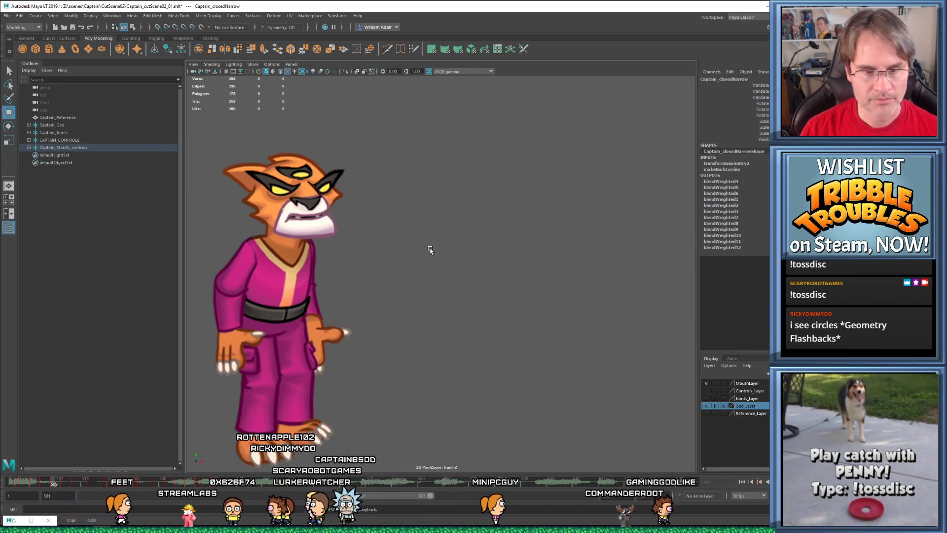
pyautogui.hotkey('alt', 'v')
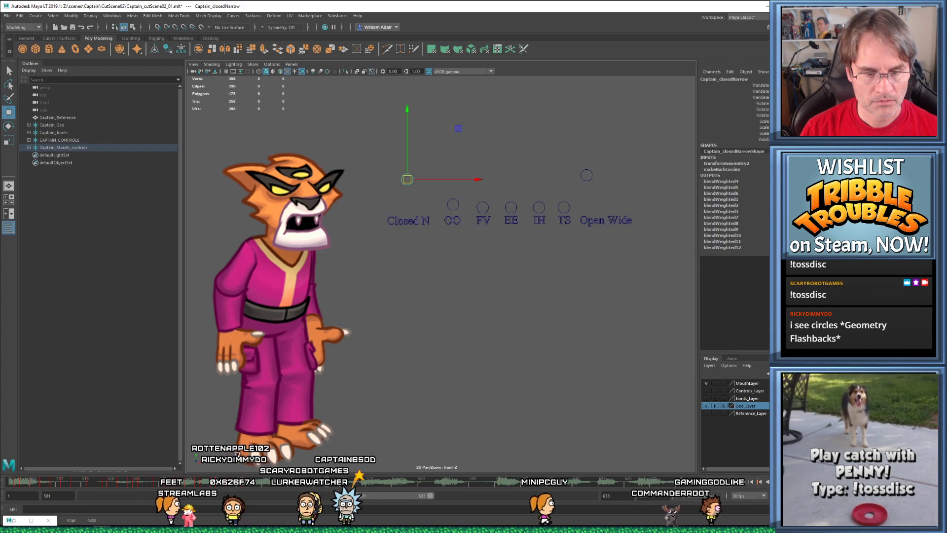
pyautogui.hotkey('alt', 'v')
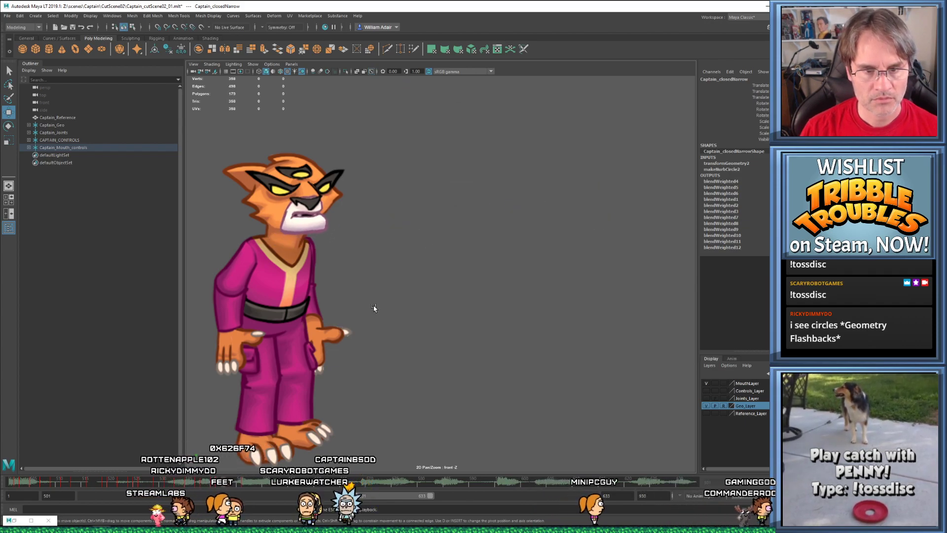
pyautogui.hotkey('alt', 'v')
# Select all the mouth controls at frame 546 and replay the animation from the start of the playback range
pyautogui.moveTo(196, 486); pyautogui.dragTo(287, 461)
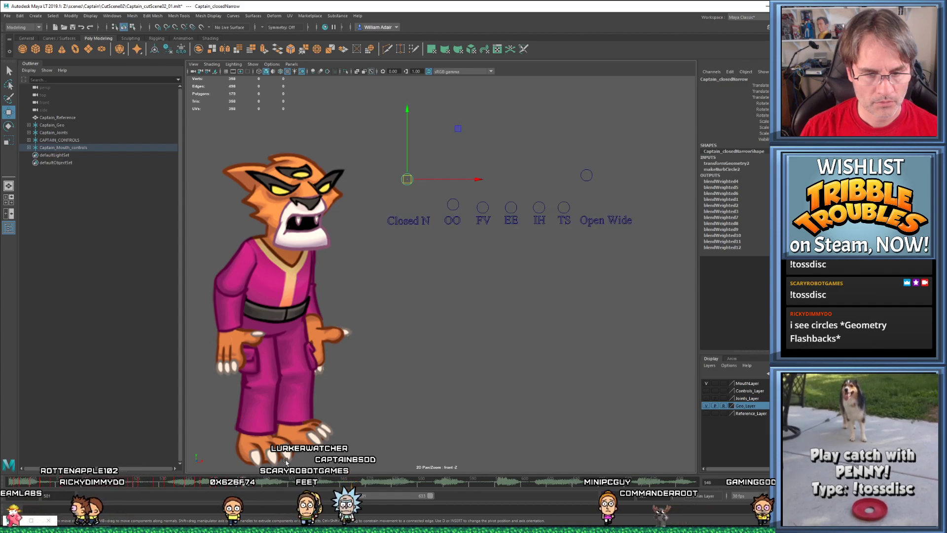
pyautogui.moveTo(394, 154); pyautogui.dragTo(631, 188)
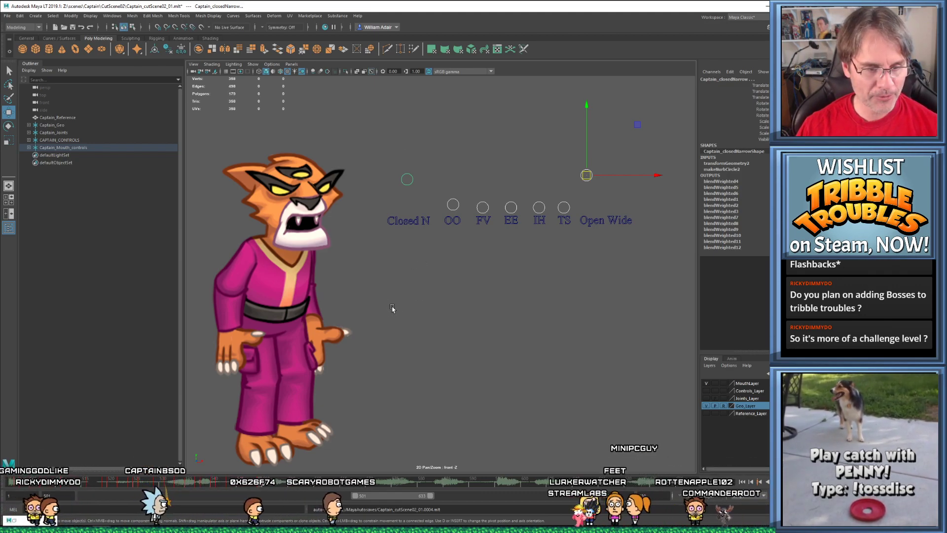
pyautogui.hotkey('alt', 'shift', 'v')
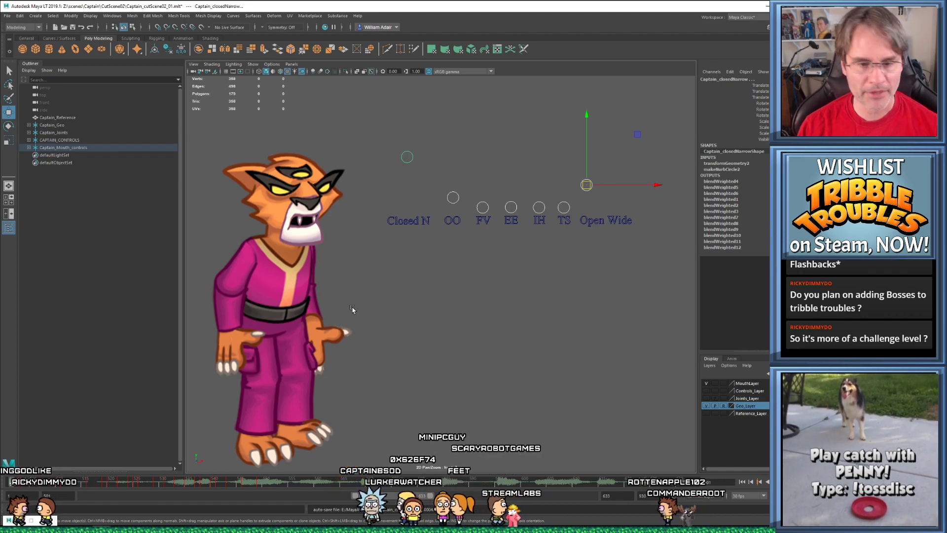
pyautogui.hotkey('alt', 'v')
pyautogui.press('Escape')
# Step through the mouth keys from frame 536 and raise the Closed N control slightly at frame 540
pyautogui.moveTo(163, 480); pyautogui.dragTo(194, 482)
pyautogui.click(412, 193)
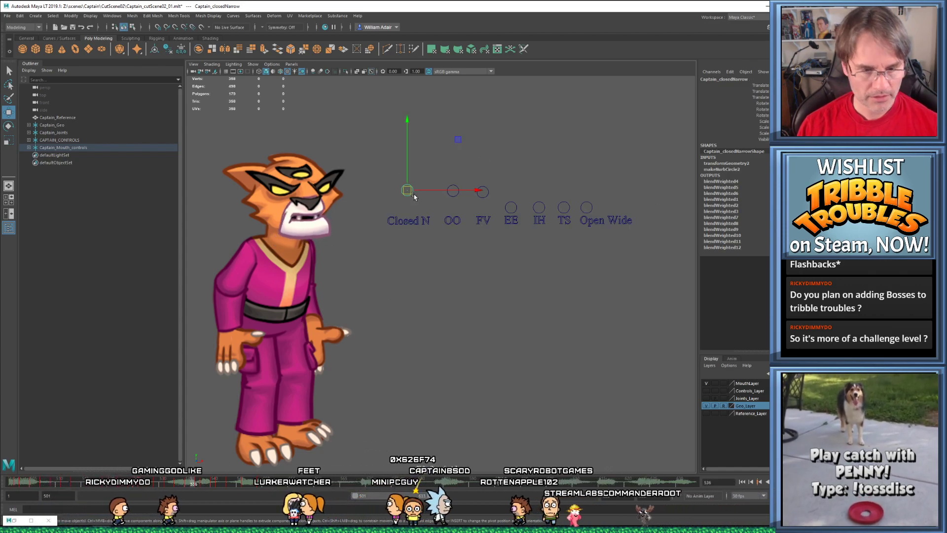
pyautogui.hotkey('alt', ',')
pyautogui.hotkey('alt', ',')
pyautogui.hotkey('alt', '.')
pyautogui.moveTo(413, 196); pyautogui.dragTo(411, 212)
pyautogui.hotkey('alt', '.')
pyautogui.hotkey('alt', '.')
pyautogui.hotkey('alt', '.')
pyautogui.hotkey('alt', ',')
pyautogui.hotkey('alt', '.')
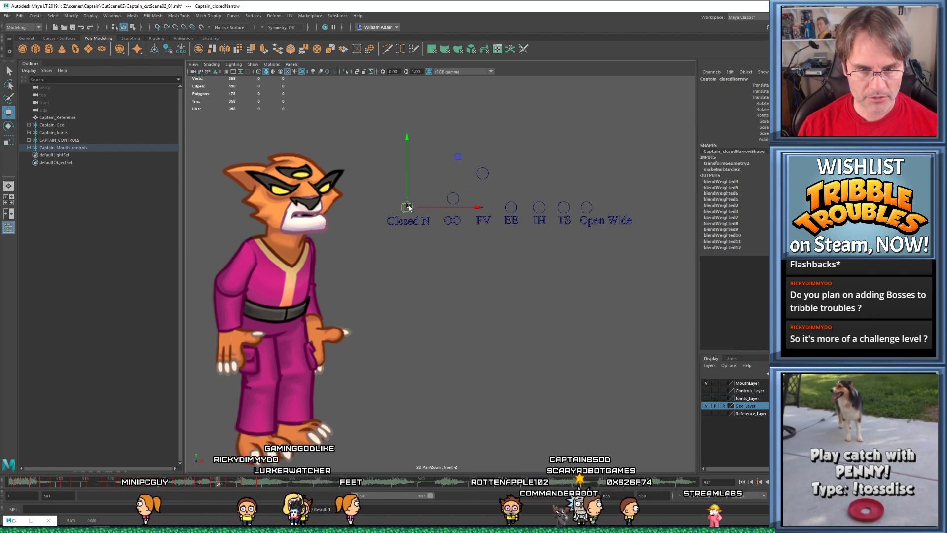
# Play back and scrub the lip sync to check the Closed N timing around frame 540
pyautogui.hotkey('alt', 'v')
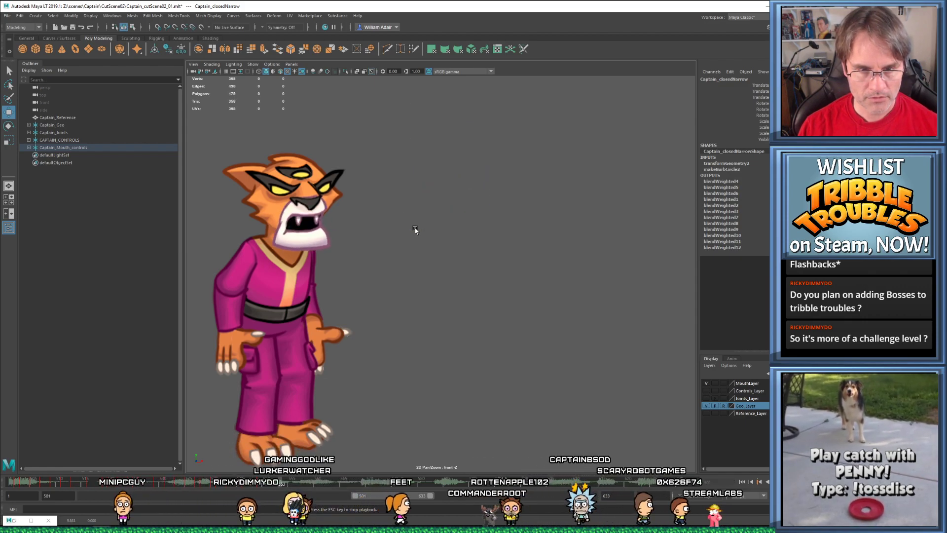
pyautogui.press('Escape')
pyautogui.moveTo(156, 481); pyautogui.dragTo(231, 481)
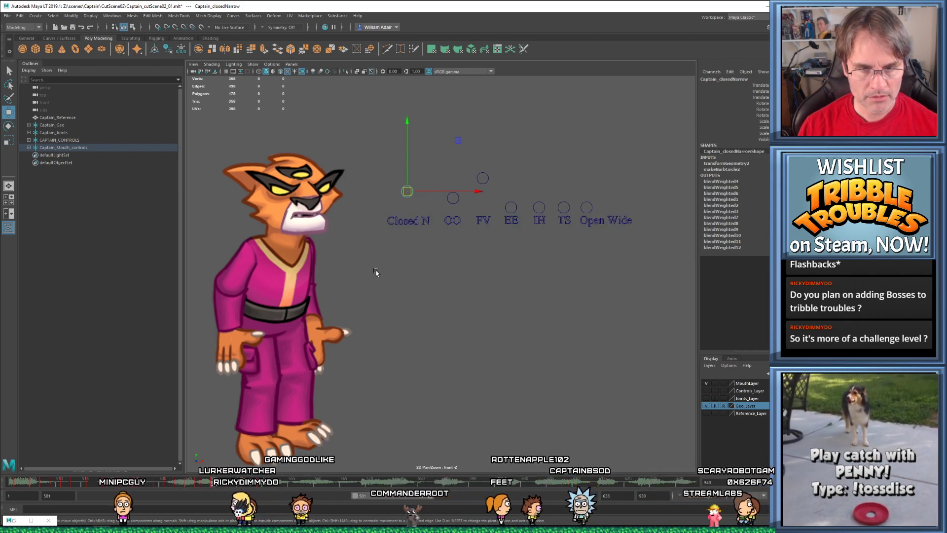
pyautogui.hotkey('alt', ',')
pyautogui.hotkey('alt', ',')
pyautogui.hotkey('alt', 'v')
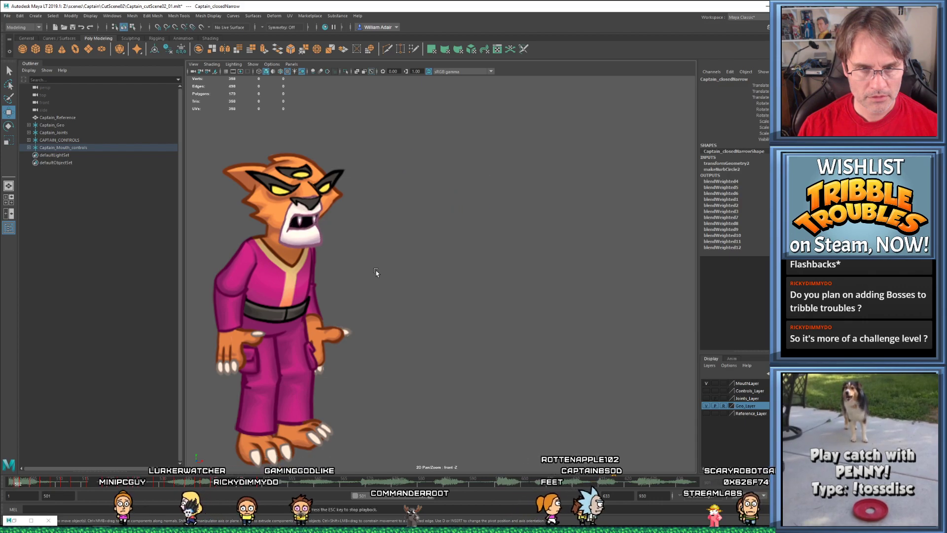
pyautogui.press('Escape')
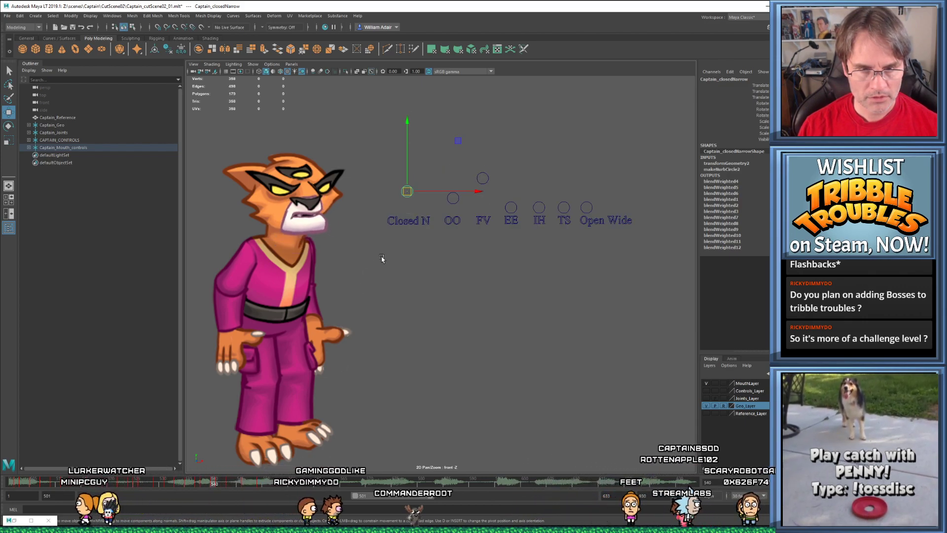
# Raise the Closed N control slightly at frame 541, key it, and advance to the key at frame 543
pyautogui.moveTo(409, 206); pyautogui.dragTo(413, 191)
pyautogui.press('s')
pyautogui.hotkey('alt', '.')
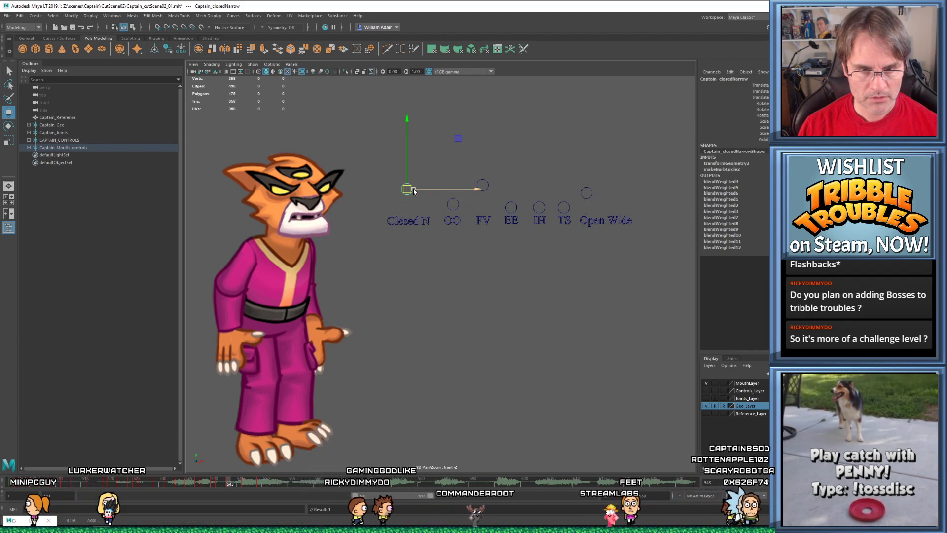
# Compare the keyed mouth poses around frame 543, raise the Closed N control slightly more, and key it
pyautogui.hotkey('alt', '.')
pyautogui.hotkey('alt', ',')
pyautogui.hotkey('alt', ',')
pyautogui.hotkey('alt', '.')
pyautogui.hotkey('alt', '.')
pyautogui.moveTo(408, 195); pyautogui.dragTo(410, 181)
pyautogui.press('s')
pyautogui.hotkey('alt', '.')
pyautogui.hotkey('alt', '.')
pyautogui.hotkey('alt', '.')
# Replay the lip sync and scrub the dialogue audio ahead to about frame 549 to locate the next mouth shape
pyautogui.hotkey('alt', 'v')
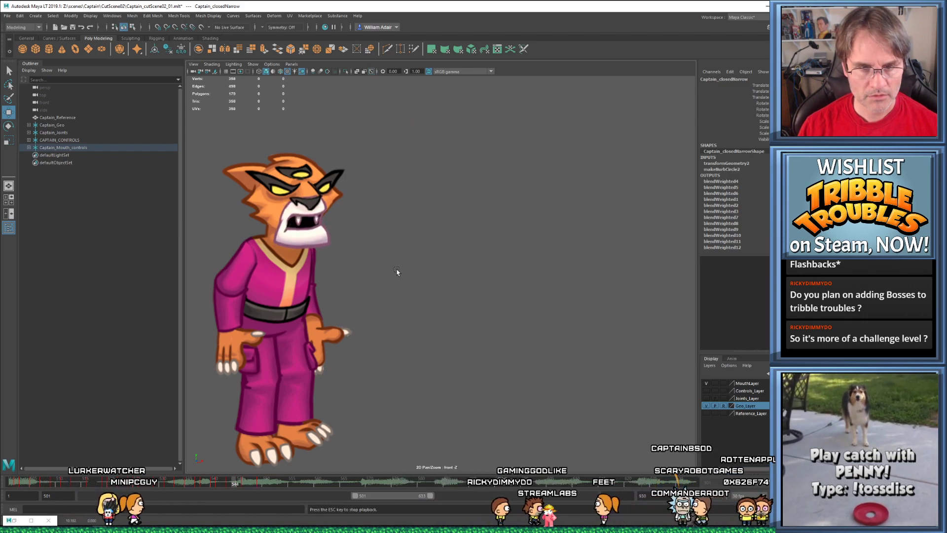
pyautogui.press('Escape')
pyautogui.click(235, 484)
pyautogui.moveTo(235, 485); pyautogui.dragTo(257, 485)
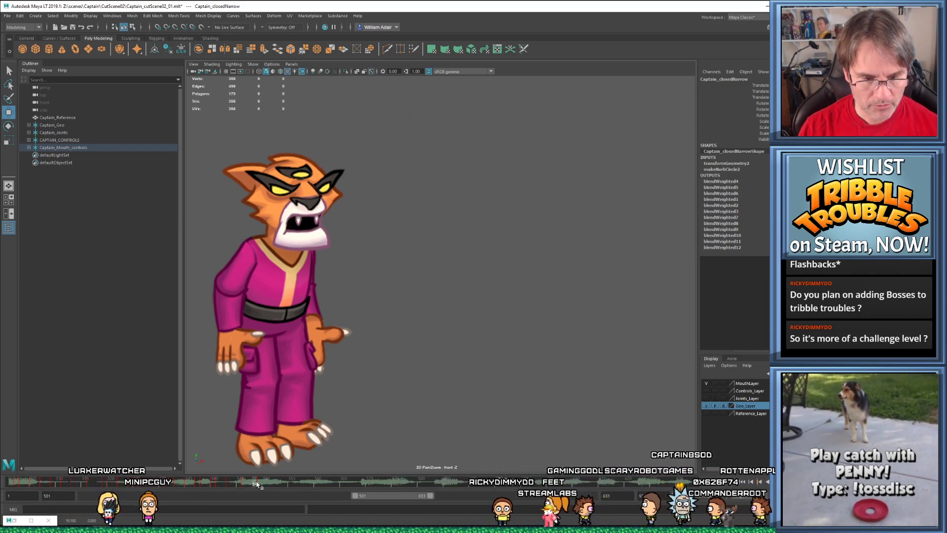
pyautogui.press(',')
pyautogui.click(260, 485)
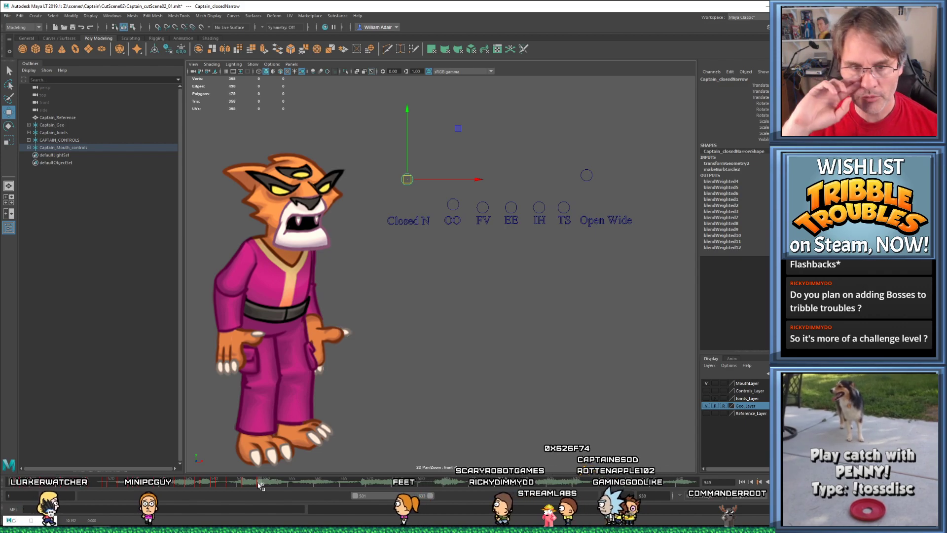
pyautogui.hotkey('alt', 'v')
pyautogui.hotkey('alt', 'shift', 'v')
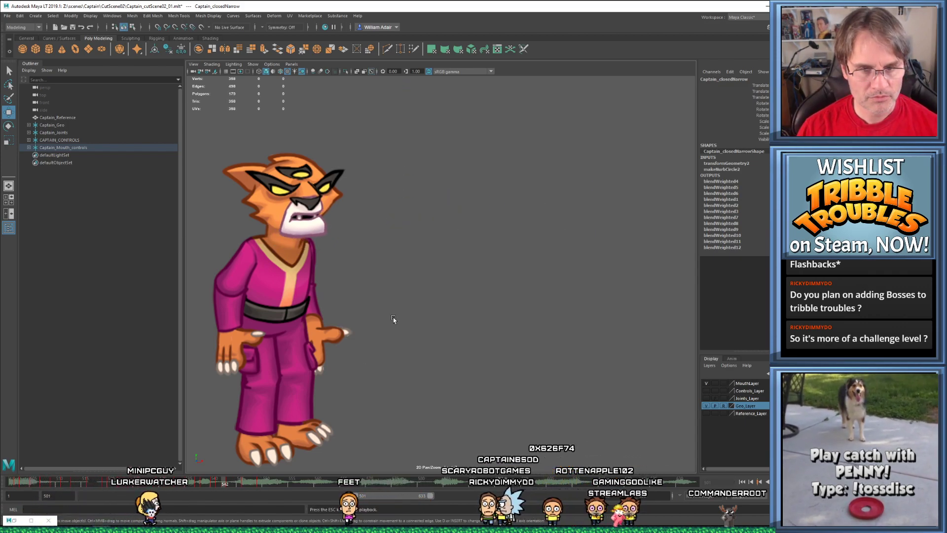
# Lower the Open Wide and Closed N mouth controls slightly at frame 551, then return to the preceding mouth pose
pyautogui.click(272, 484)
pyautogui.moveTo(384, 158); pyautogui.dragTo(613, 198)
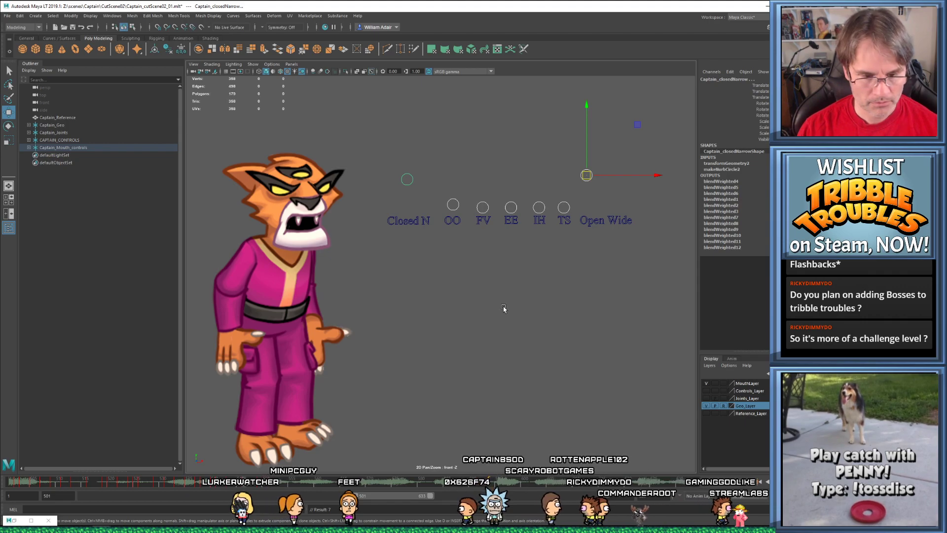
pyautogui.moveTo(567, 159); pyautogui.dragTo(596, 187)
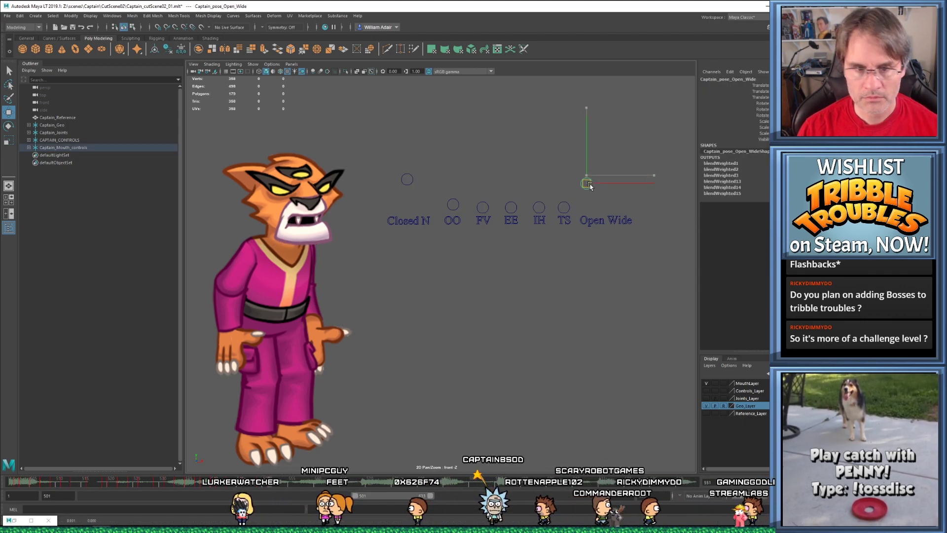
pyautogui.click(408, 185)
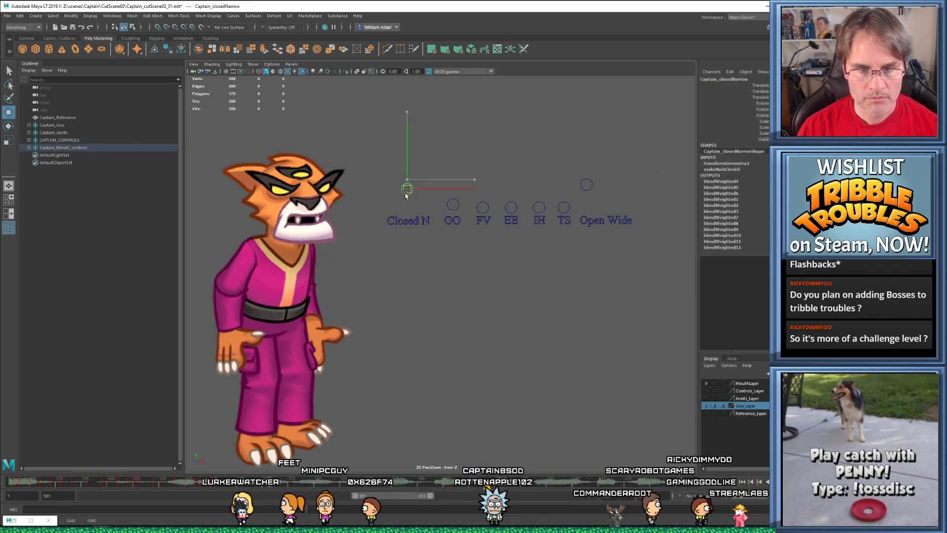
pyautogui.moveTo(507, 217); pyautogui.dragTo(504, 199, button='middle')
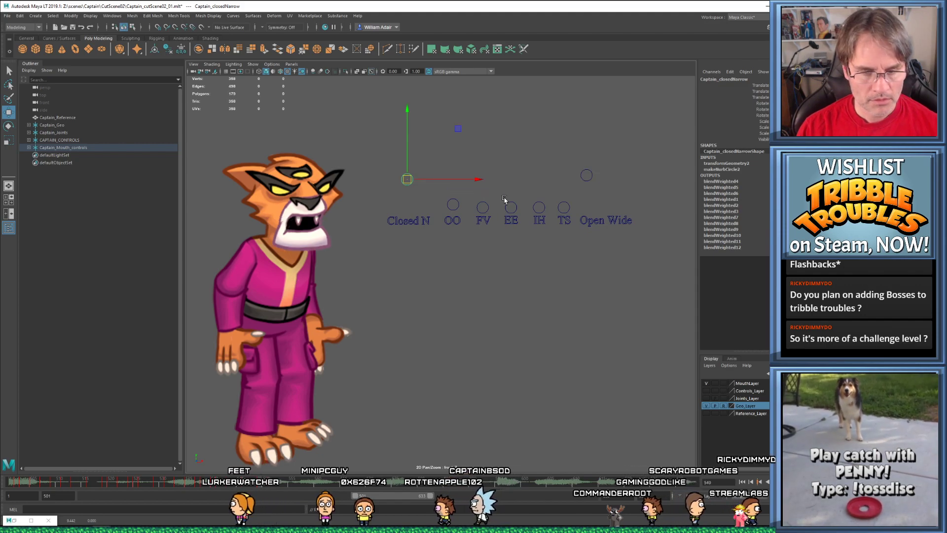
# Step through the mouth keys and review how the recent lip sync poses flow into each other
pyautogui.keyDown('alt'); pyautogui.moveTo(450, 294); pyautogui.dragTo(449, 283, button='middle'); pyautogui.keyUp('alt')
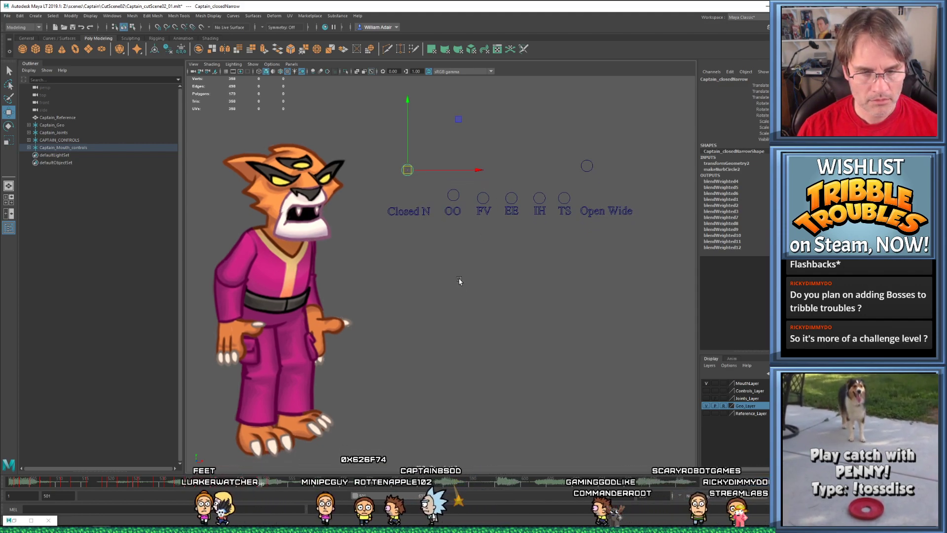
pyautogui.hotkey('alt', '.')
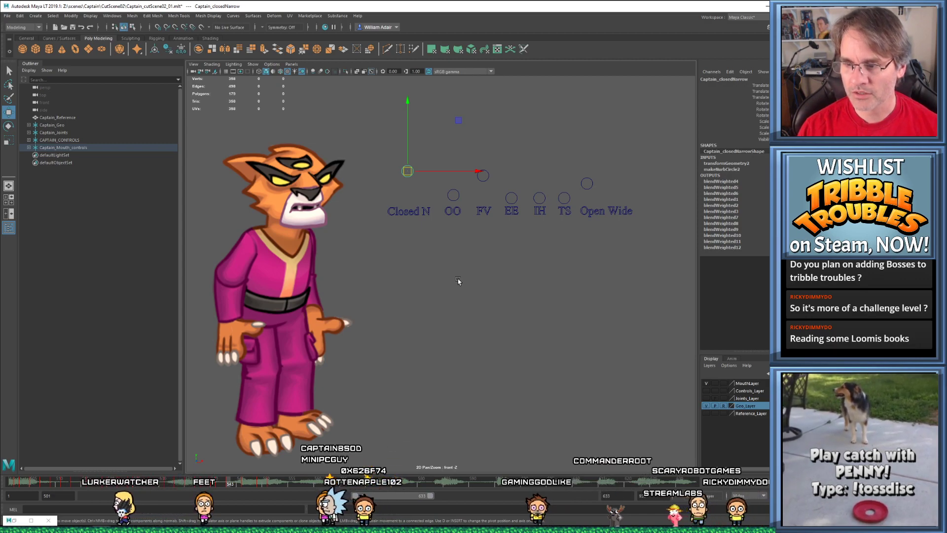
pyautogui.hotkey('alt', '.')
pyautogui.hotkey('alt', '.')
pyautogui.hotkey('alt', '.')
pyautogui.hotkey('alt', '.')
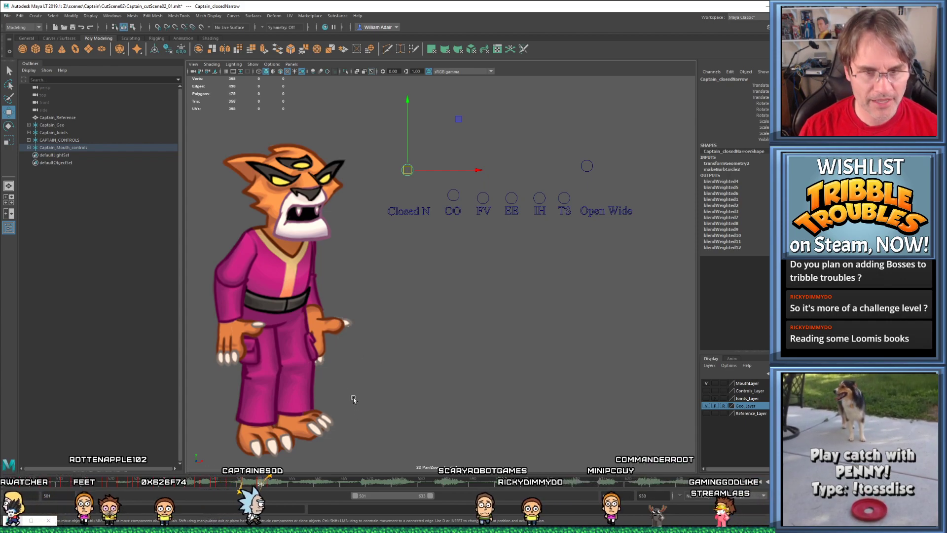
# Extend the end of the playback range to frame 676 and replay the lip sync
pyautogui.click(271, 484)
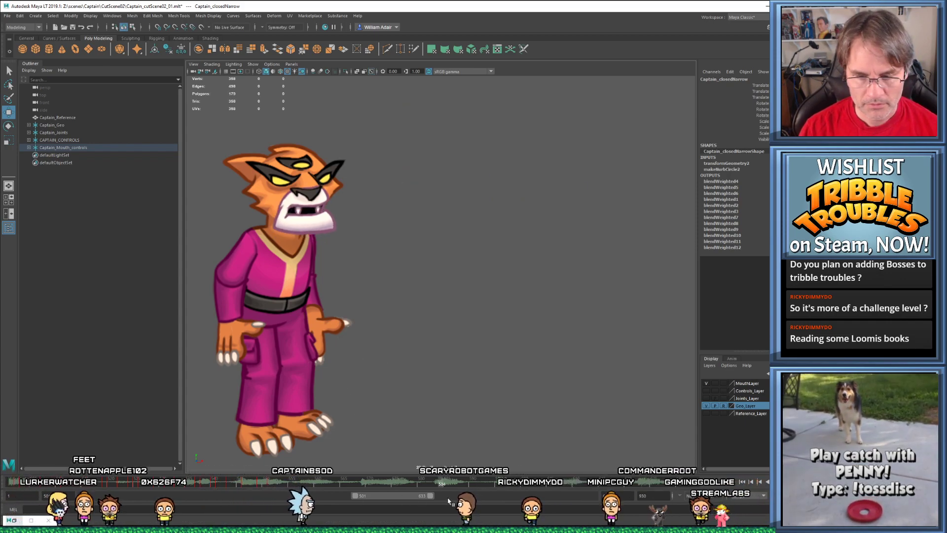
pyautogui.moveTo(428, 495); pyautogui.dragTo(454, 498)
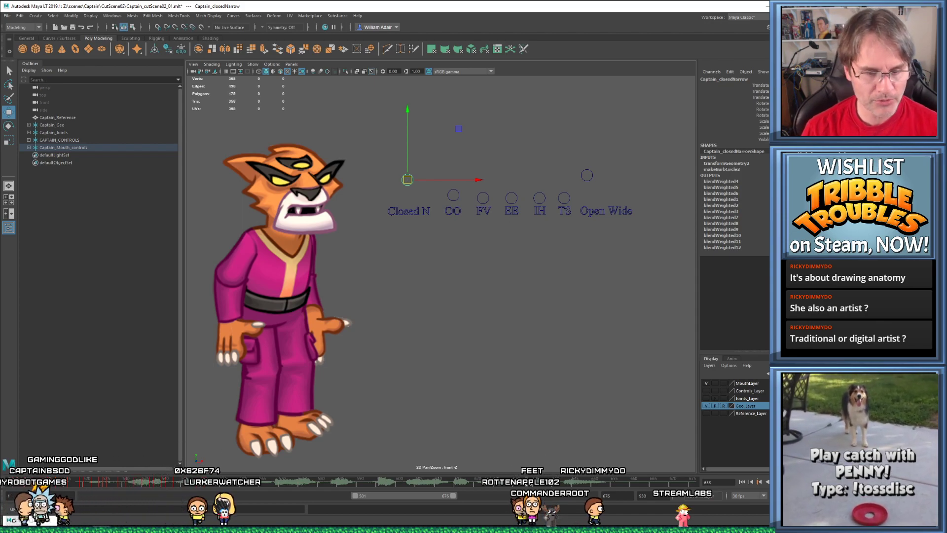
pyautogui.hotkey('alt', 'v')
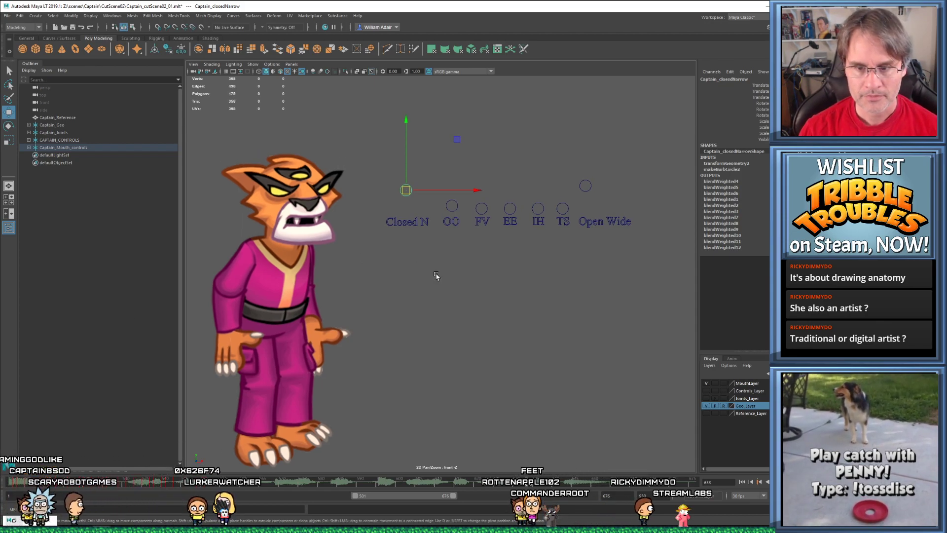
pyautogui.hotkey('alt', 'v')
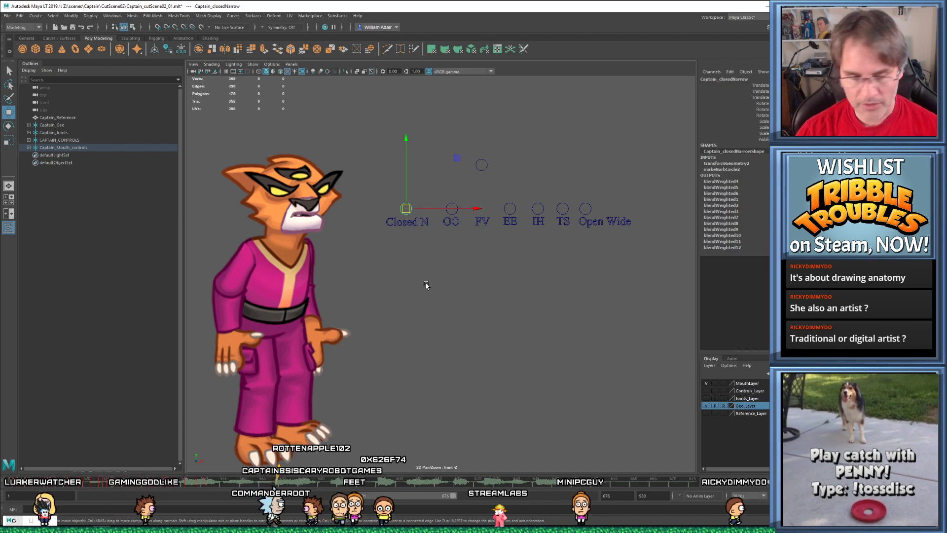
pyautogui.hotkey('alt', 'v')
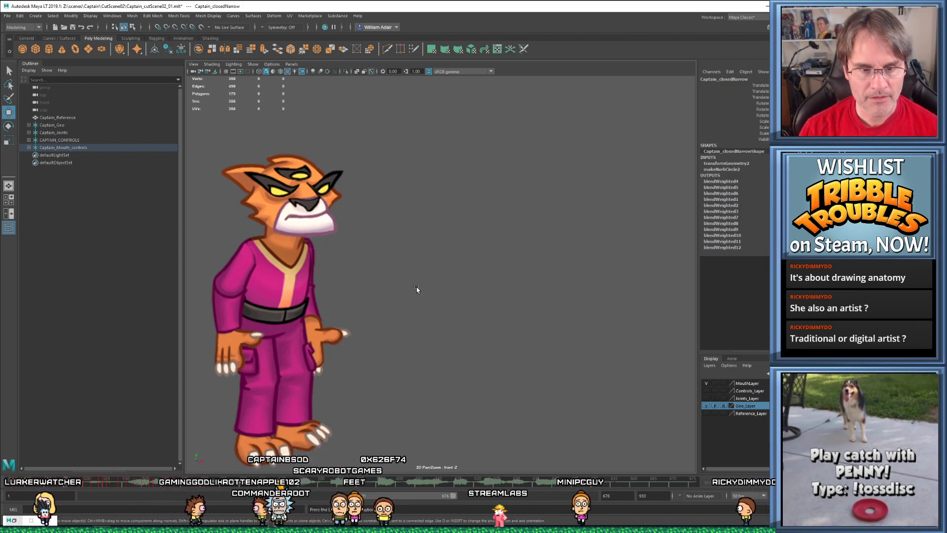
pyautogui.hotkey('alt', 'v')
# Scrub to frame 551, replay the lip sync from the start of the range, and scrub back over the Open Wide pose
pyautogui.moveTo(166, 486); pyautogui.dragTo(206, 485)
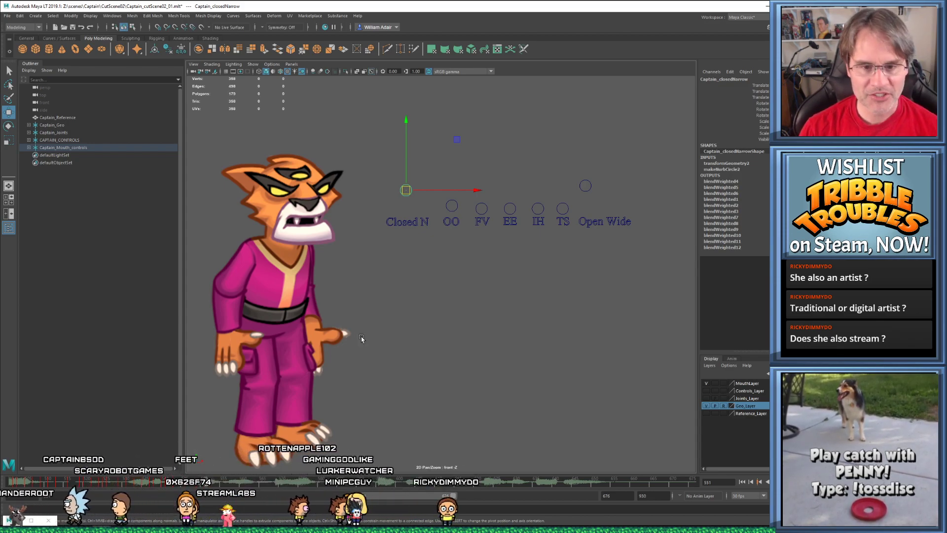
pyautogui.hotkey('alt', 'shift', 'v')
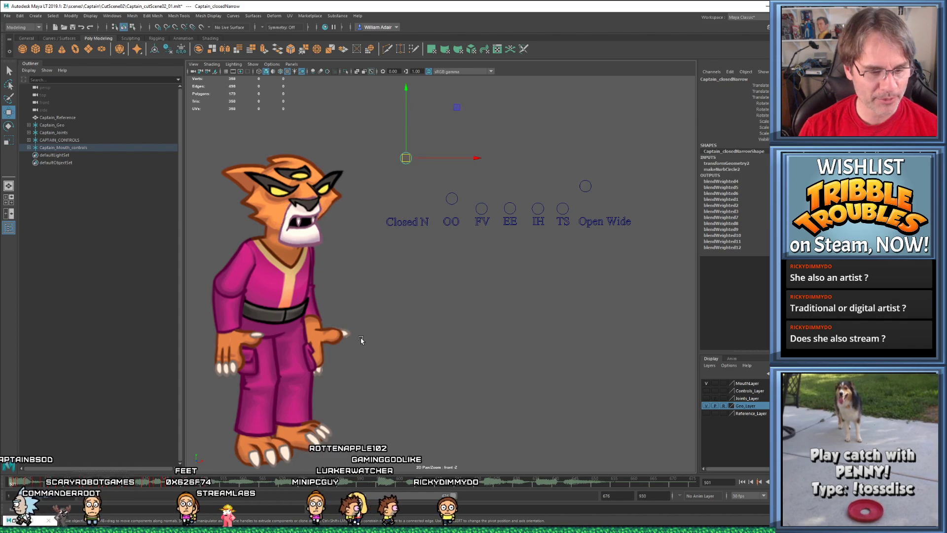
pyautogui.hotkey('alt', 'v')
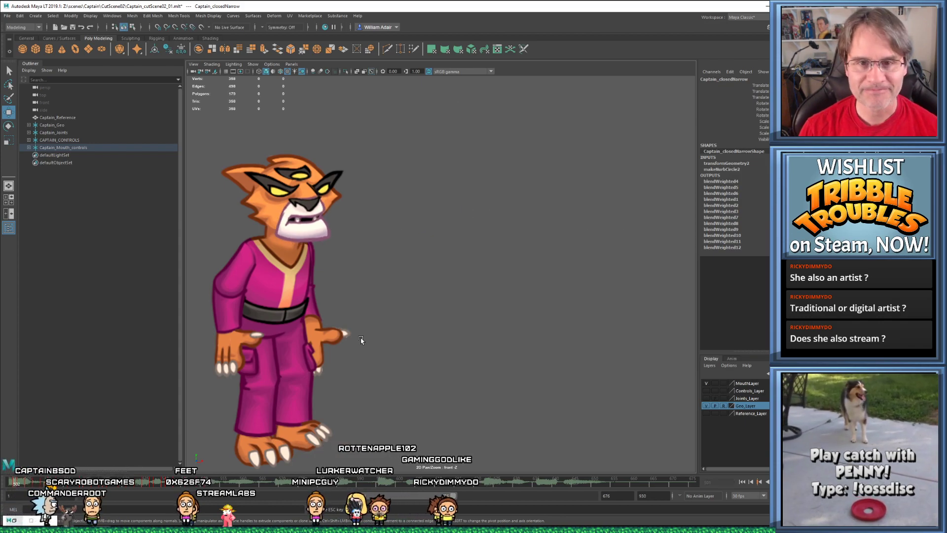
pyautogui.hotkey('alt', 'v')
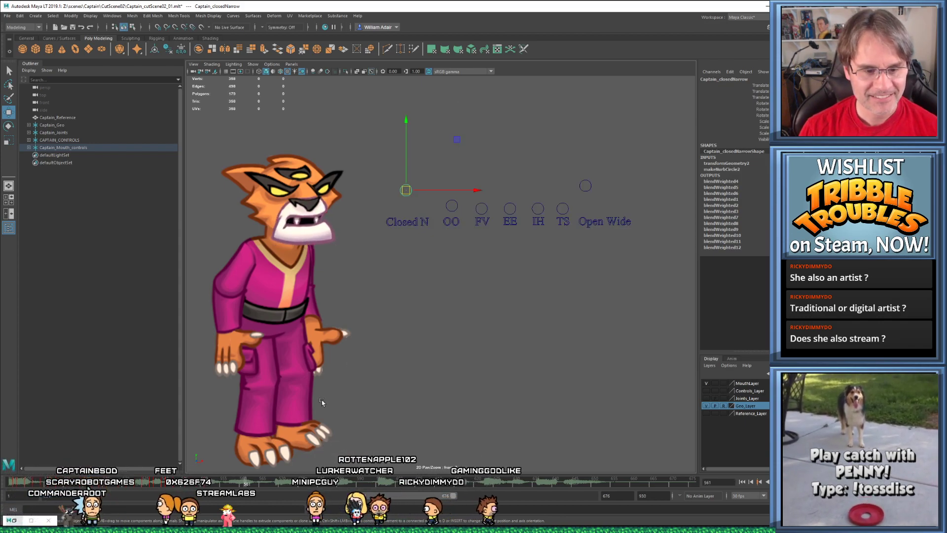
pyautogui.moveTo(247, 481); pyautogui.dragTo(200, 481)
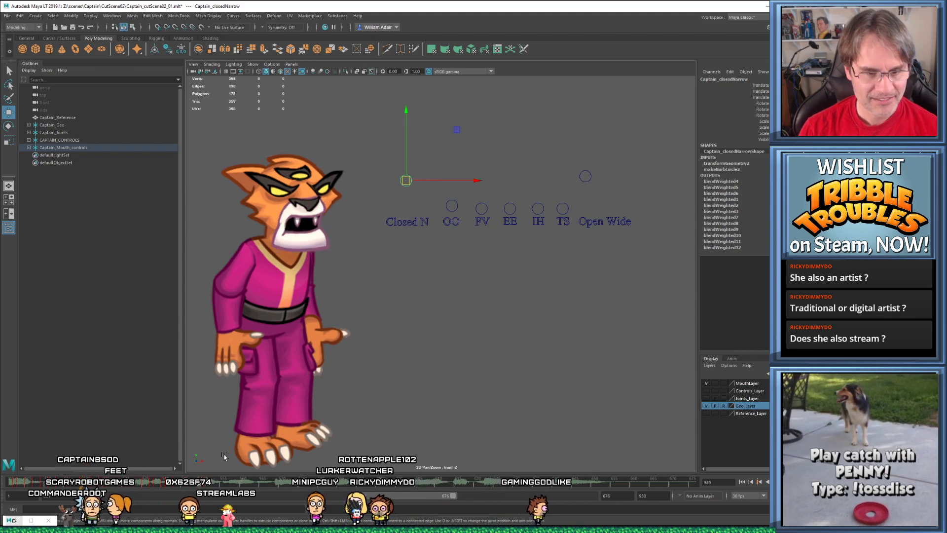
# Step through the frames leading up to 551, set a key on the Closed N control, and replay the lip sync
pyautogui.press('.')
pyautogui.press('.')
pyautogui.press('.')
pyautogui.hotkey('alt', ',')
pyautogui.press('s')
pyautogui.hotkey('alt', '.')
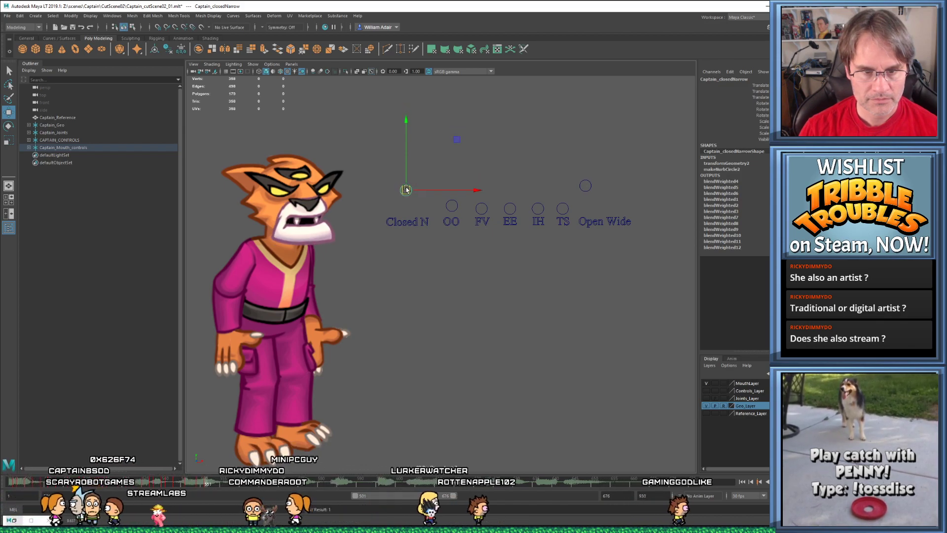
pyautogui.hotkey('alt', 'v')
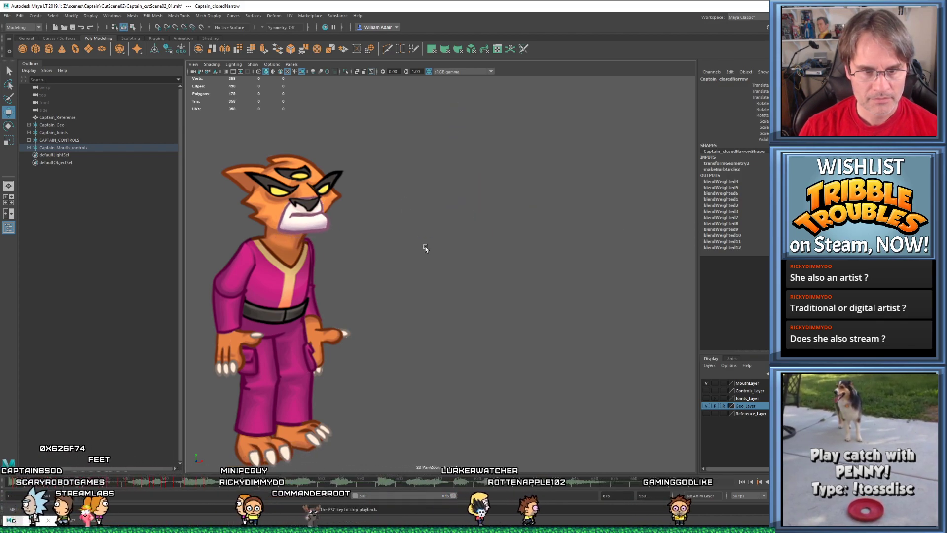
pyautogui.hotkey('alt', 'v')
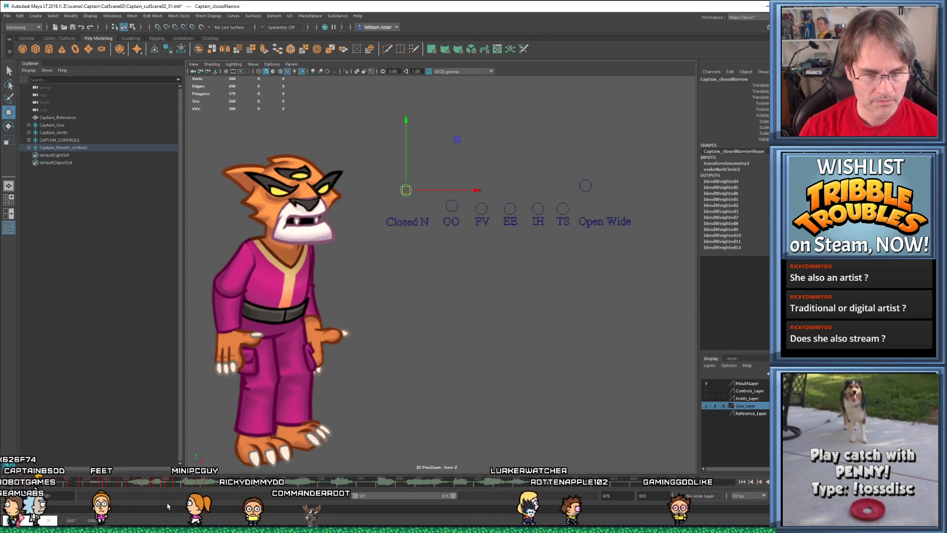
# Lower the Closed N and Open Wide controls slightly more at frame 551 and play back the result
pyautogui.moveTo(171, 488); pyautogui.dragTo(205, 486)
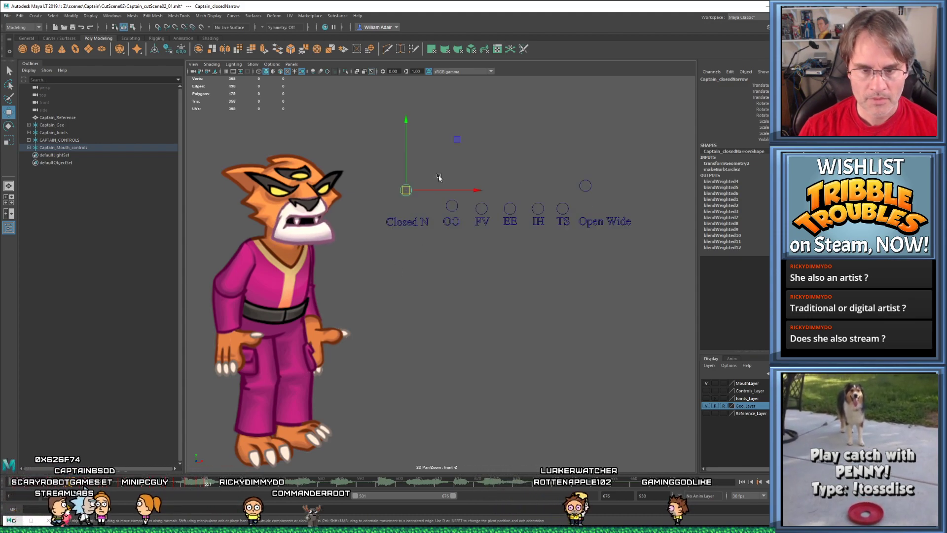
pyautogui.moveTo(404, 191); pyautogui.dragTo(405, 201)
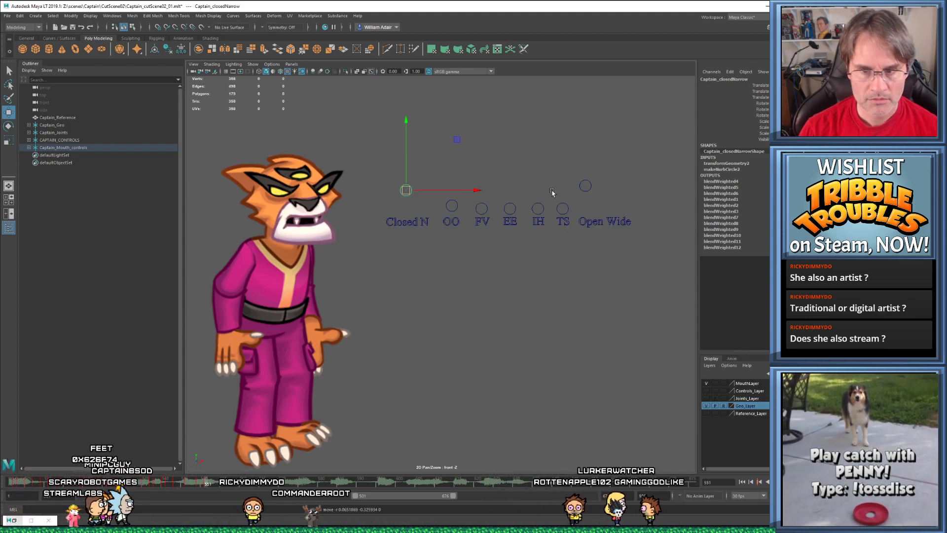
pyautogui.click(590, 188)
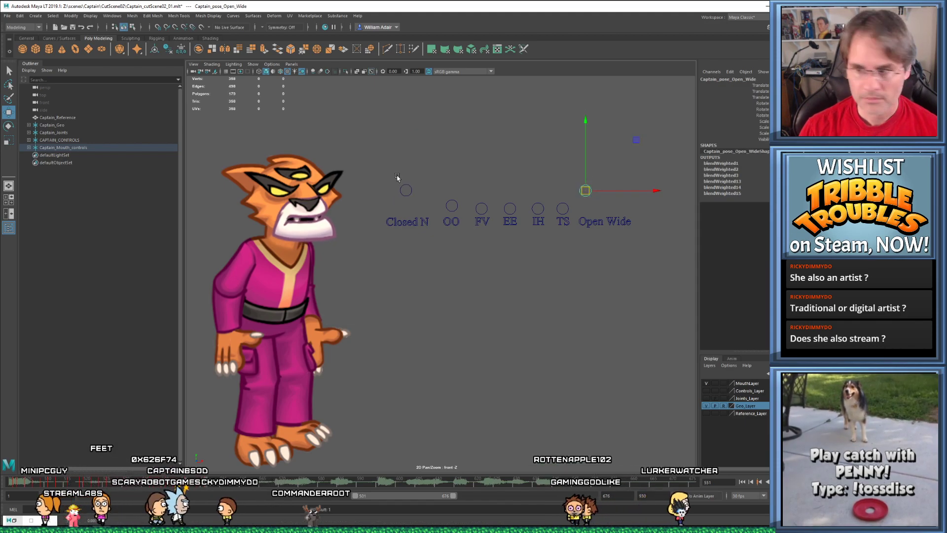
pyautogui.click(410, 193)
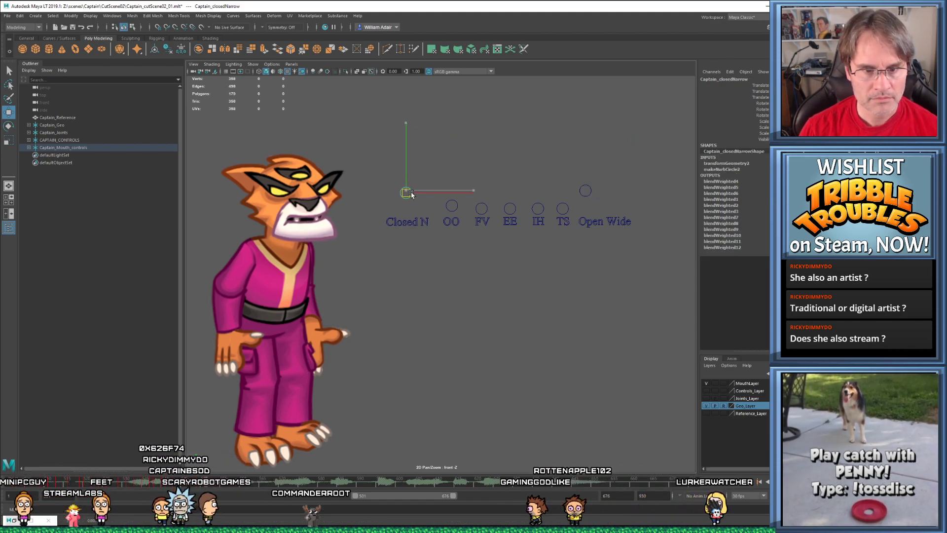
pyautogui.hotkey('alt', 'v')
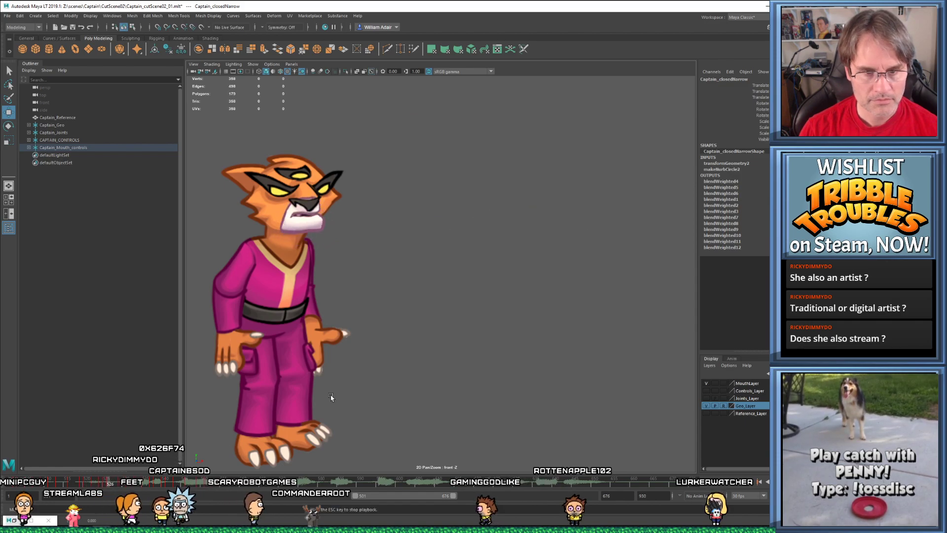
pyautogui.press('Escape')
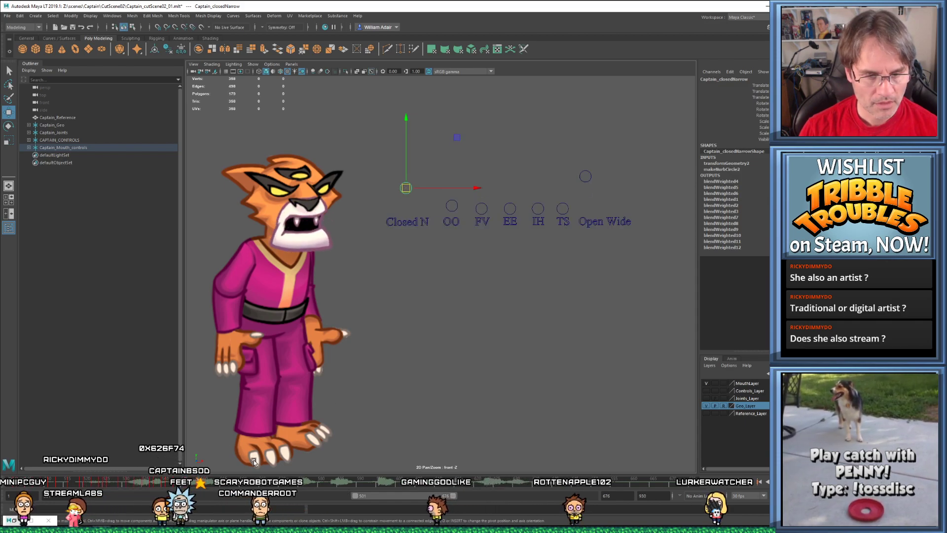
# Compare the mouth poses on the keys and frames around 549 and select all the mouth controls
pyautogui.hotkey('alt', ',')
pyautogui.hotkey('alt', '.')
pyautogui.hotkey('alt', '.')
pyautogui.press('.')
pyautogui.press(',')
pyautogui.press('.')
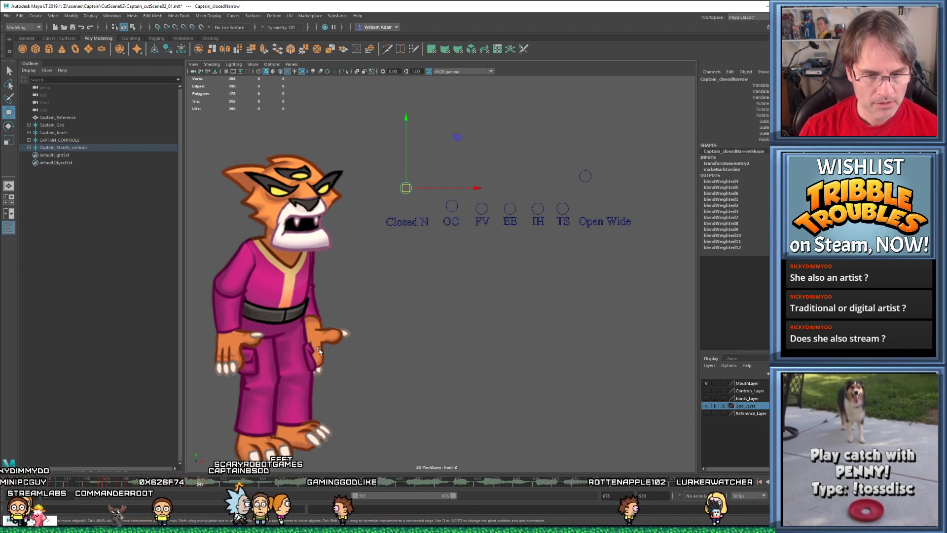
pyautogui.moveTo(376, 153); pyautogui.dragTo(615, 221)
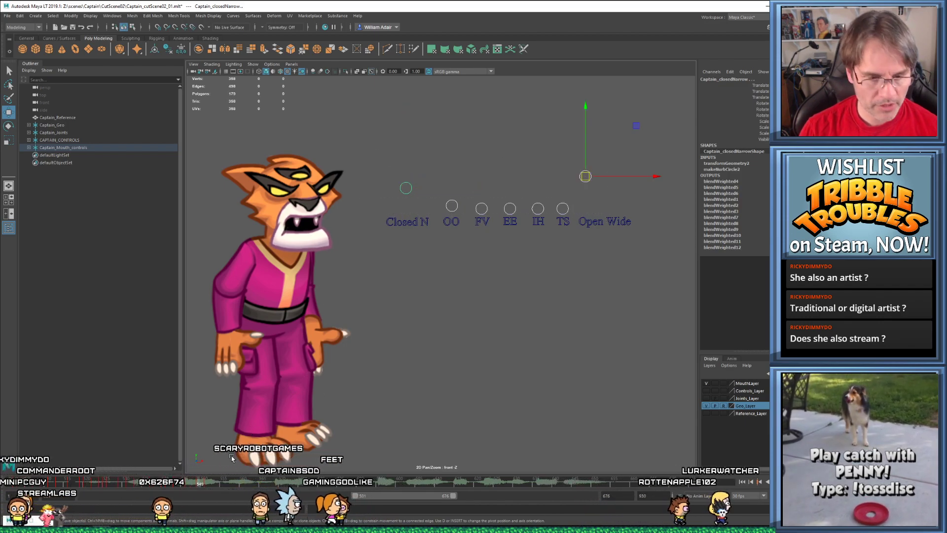
# Replay the lip sync from the start of the range and scrub the dialogue audio back to frame 551
pyautogui.click(235, 485)
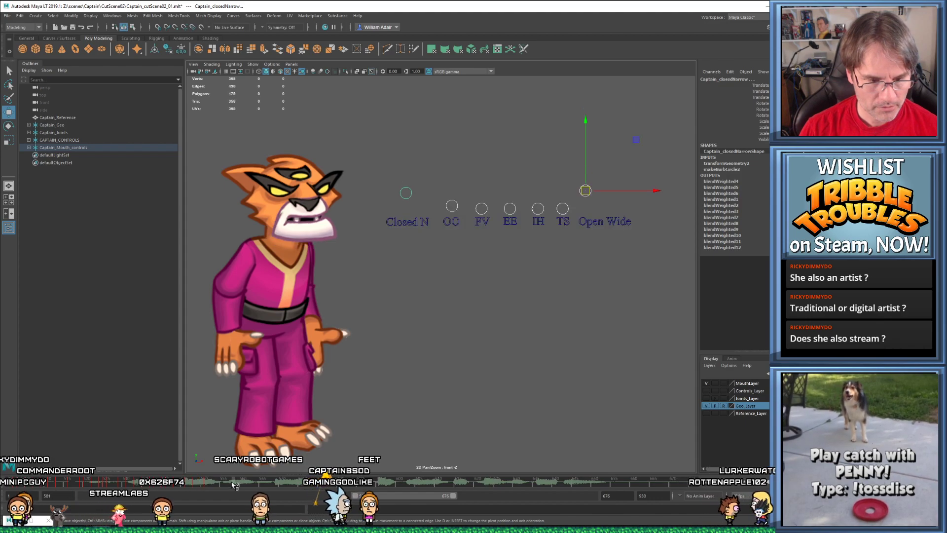
pyautogui.hotkey('alt', 'shift', 'v')
pyautogui.hotkey('alt', 'v')
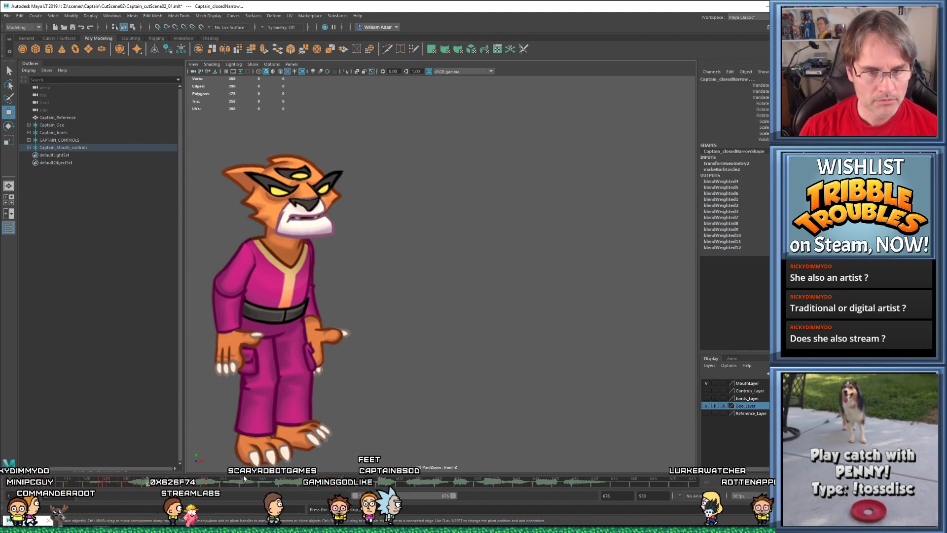
pyautogui.hotkey('alt', 'v')
pyautogui.moveTo(231, 485); pyautogui.dragTo(208, 486)
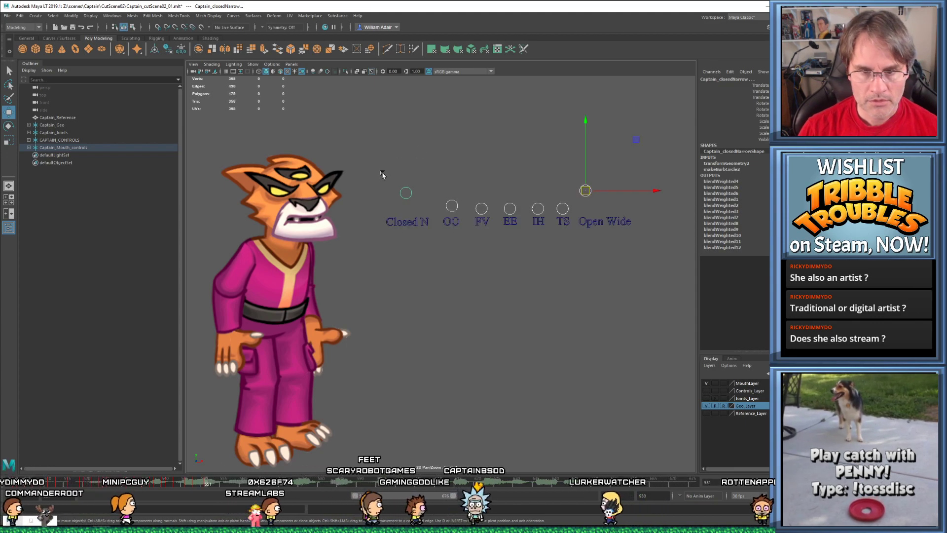
# Lower Open Wide and Closed N further at frame 551 to close the mouth more, and compare with the earlier pose
pyautogui.click(585, 196)
pyautogui.moveTo(586, 195); pyautogui.dragTo(586, 193)
pyautogui.click(408, 192)
pyautogui.press(',')
pyautogui.press(',')
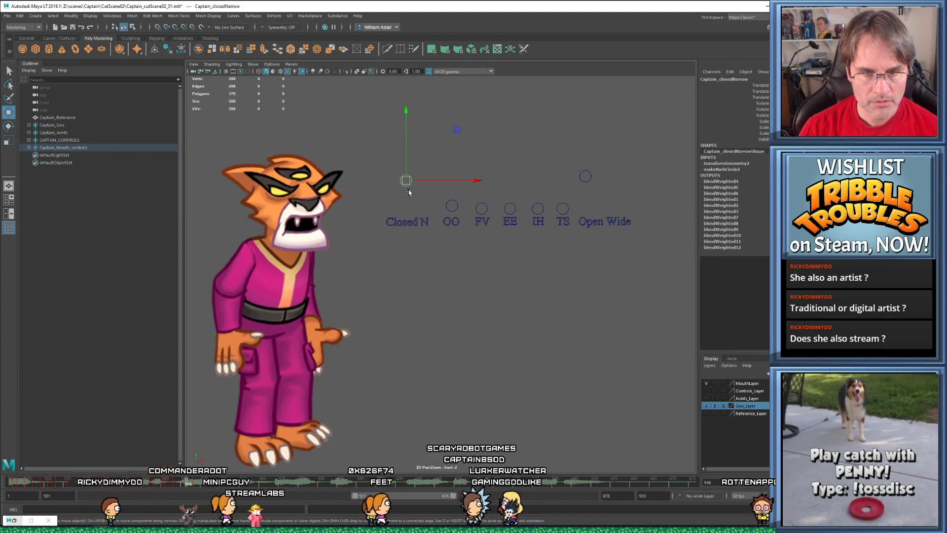
pyautogui.press('.')
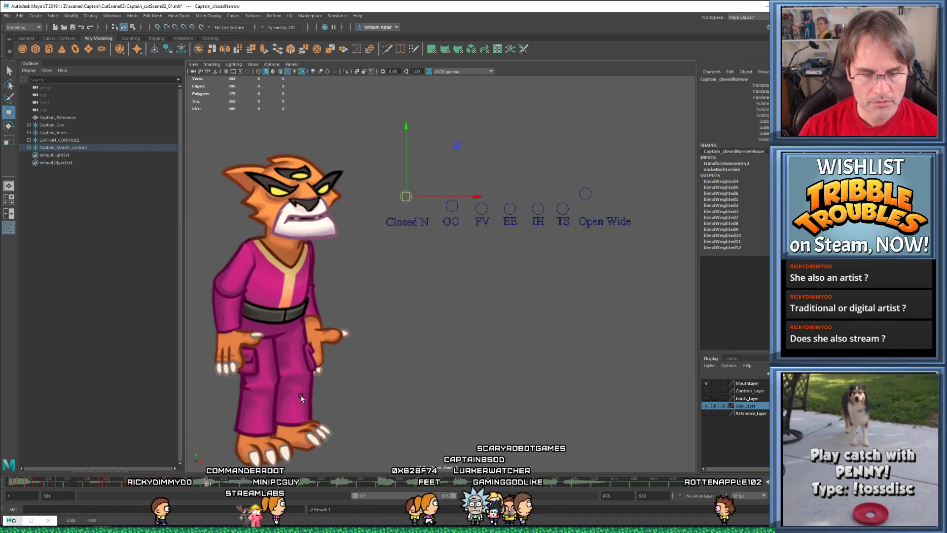
# At frame 553, raise the IH control, lower Open Wide to its base and lower Closed N slightly
pyautogui.moveTo(209, 486); pyautogui.dragTo(222, 487)
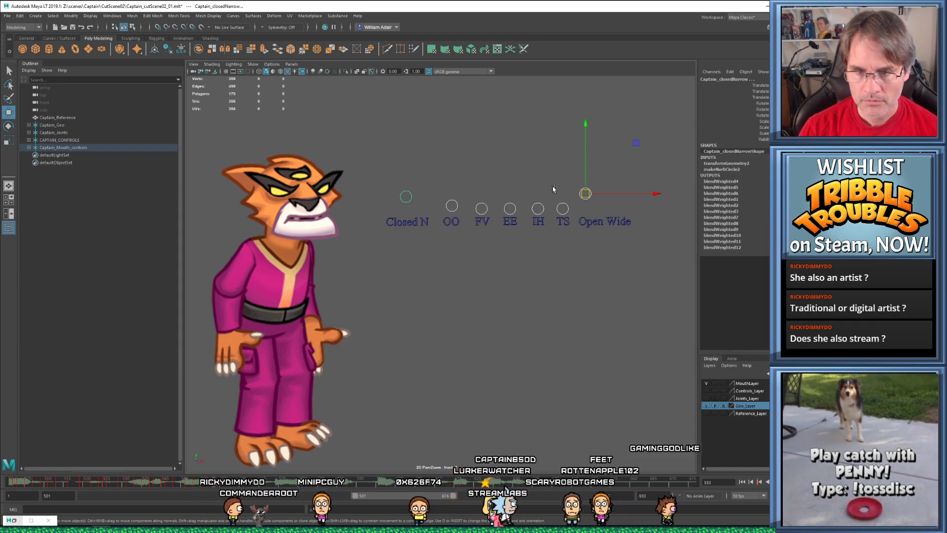
pyautogui.moveTo(567, 169); pyautogui.dragTo(570, 211)
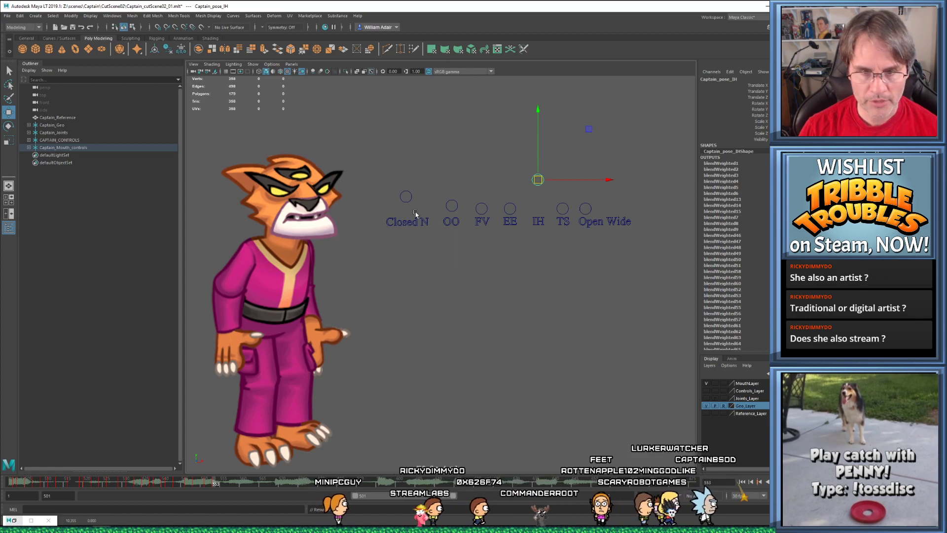
pyautogui.moveTo(406, 197); pyautogui.dragTo(404, 203)
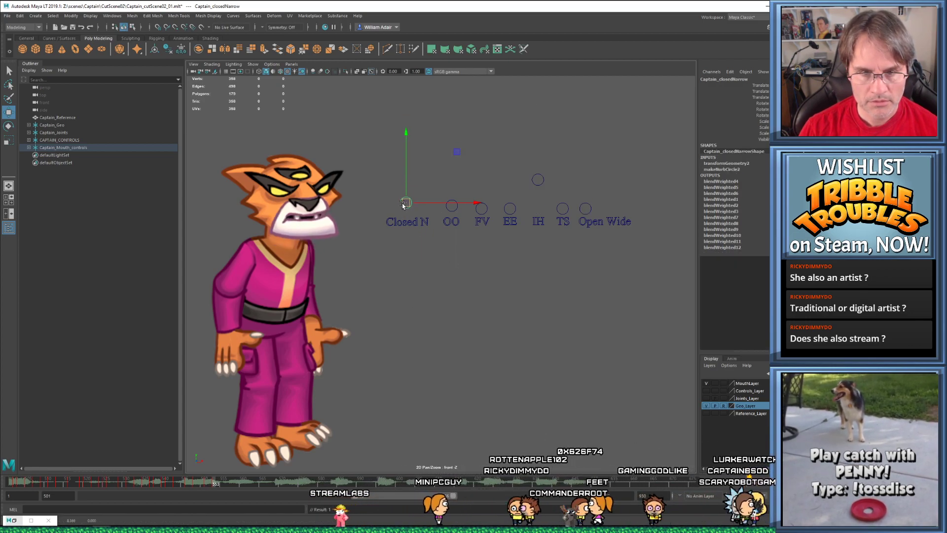
pyautogui.click(585, 194)
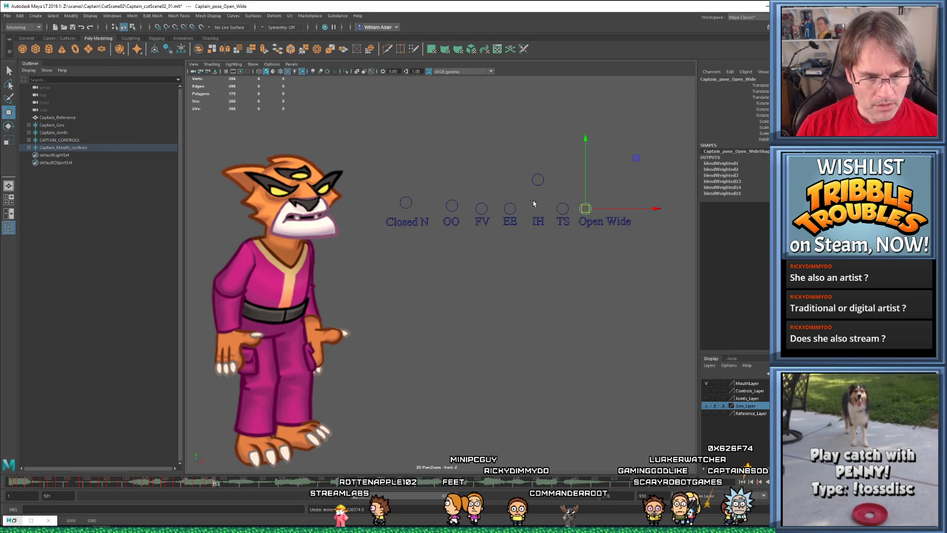
pyautogui.moveTo(592, 211); pyautogui.dragTo(592, 212)
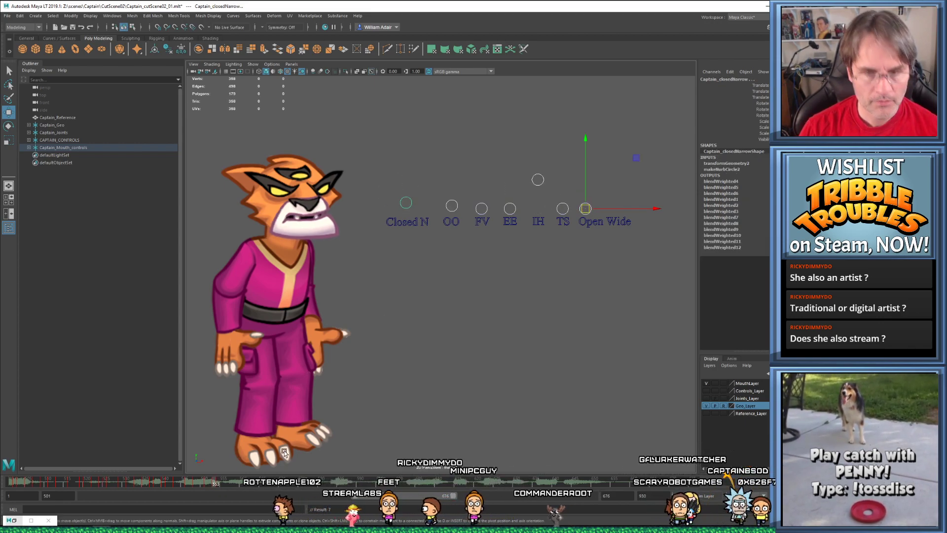
# Raise the IH control further and play back the lip sync from the start of the range
pyautogui.moveTo(541, 193); pyautogui.dragTo(541, 176)
pyautogui.click(24, 481)
pyautogui.hotkey('alt', 'v')
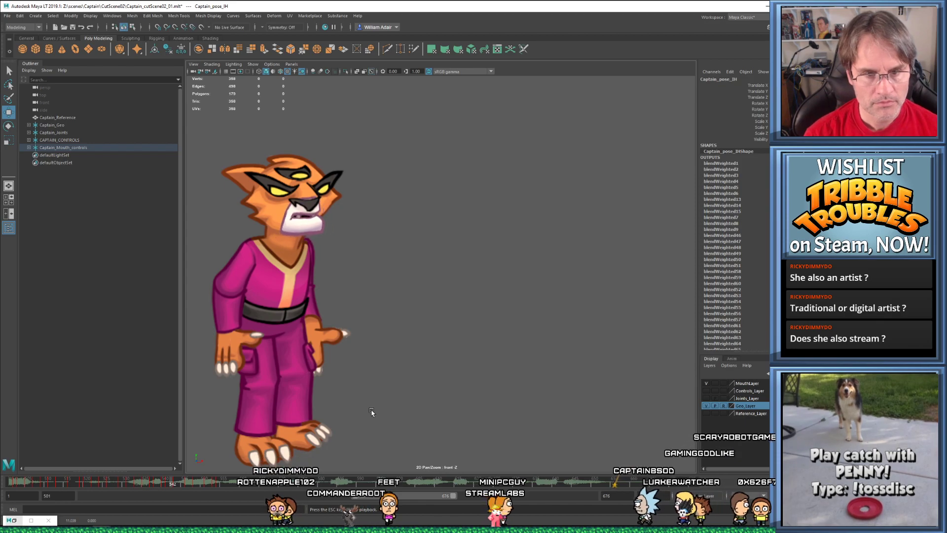
pyautogui.click(215, 484)
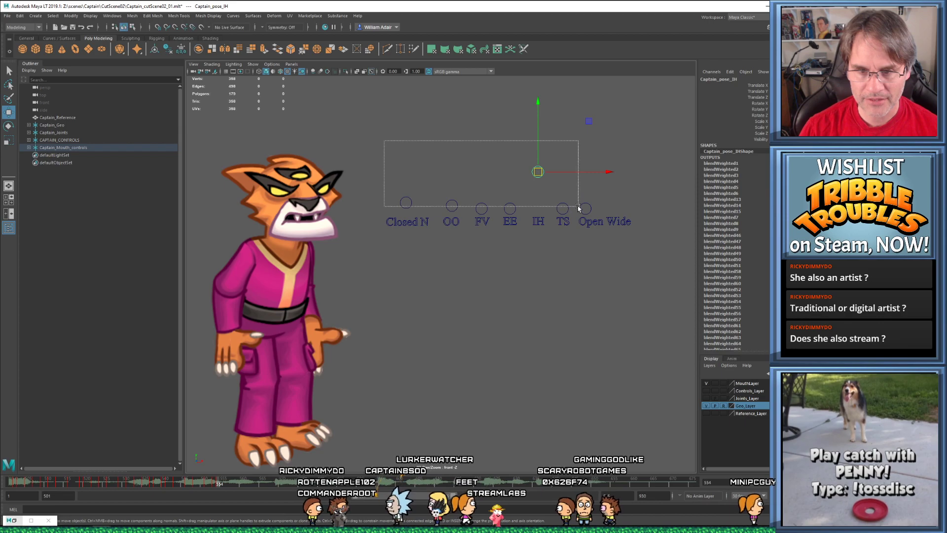
# At frame 556, lower the IH control to its base and raise TS, matching the mouth against the previous key
pyautogui.moveTo(578, 208); pyautogui.dragTo(578, 213)
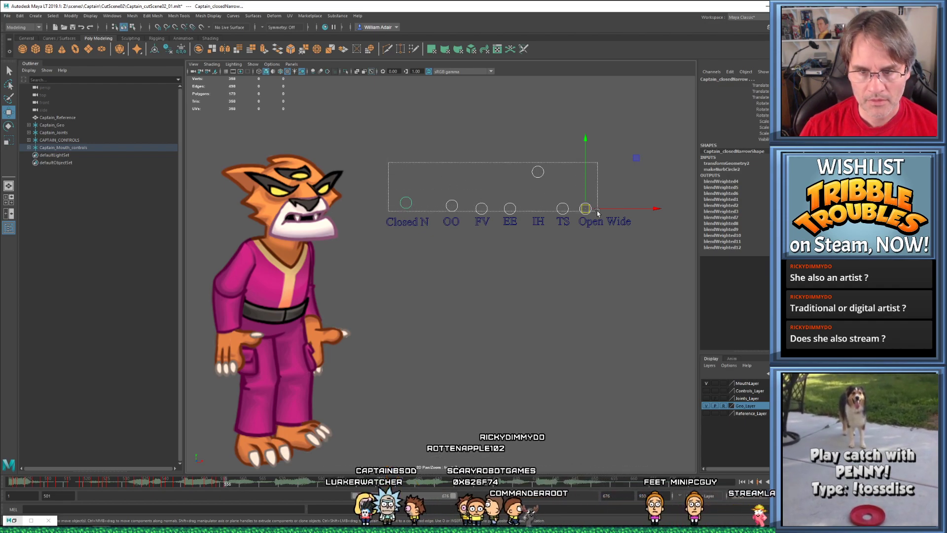
pyautogui.moveTo(534, 162); pyautogui.dragTo(541, 181)
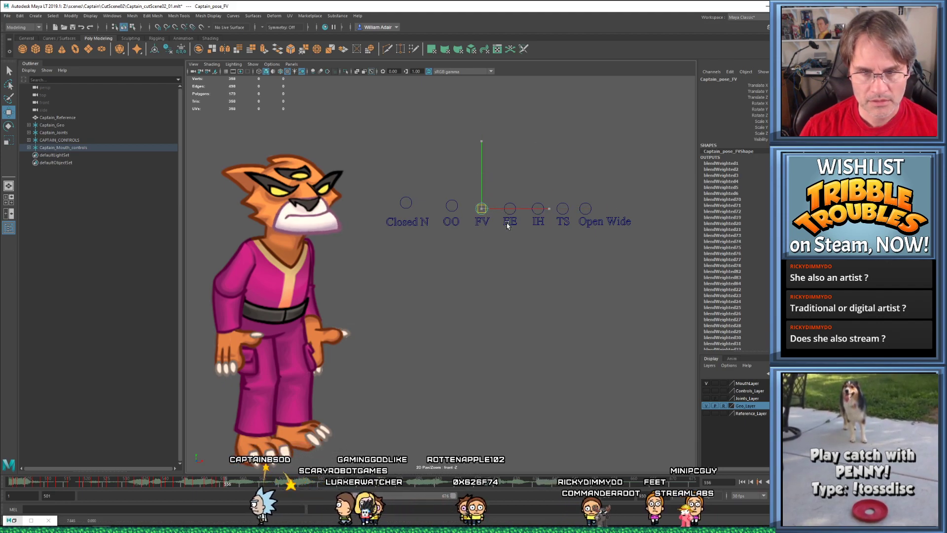
pyautogui.click(519, 192)
pyautogui.click(556, 201)
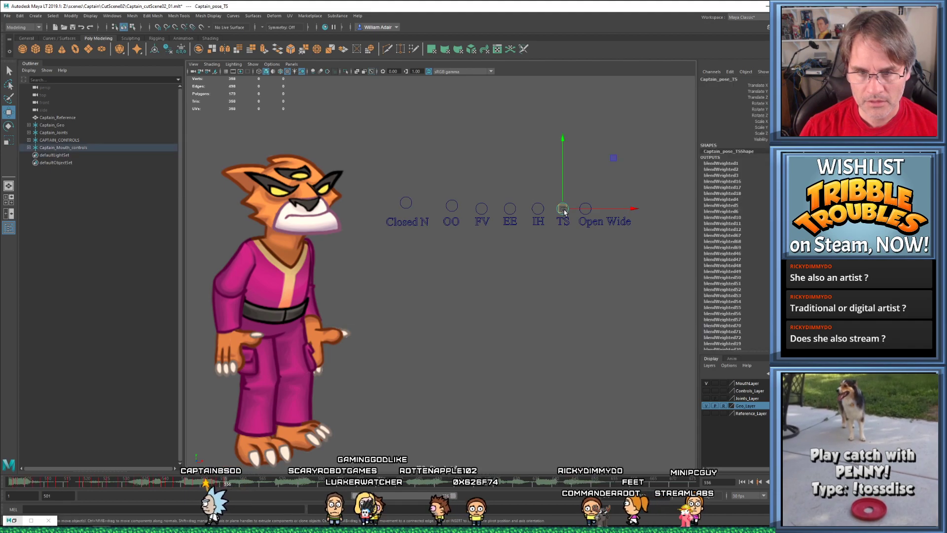
pyautogui.press('.')
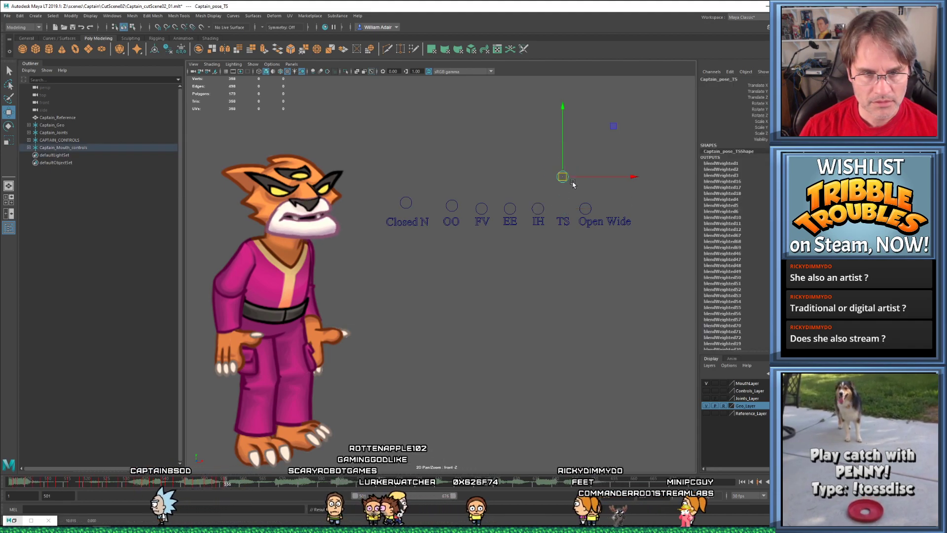
pyautogui.press(',')
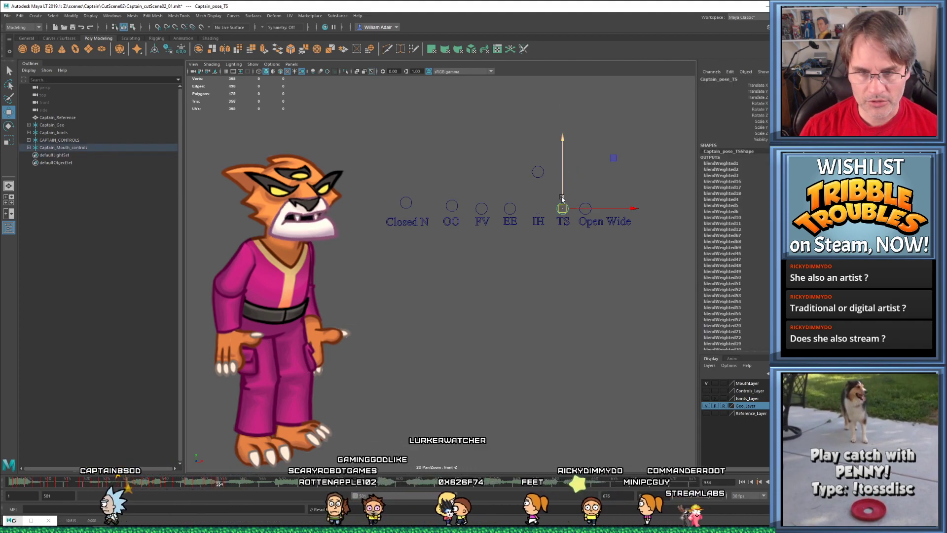
pyautogui.press('.')
pyautogui.moveTo(563, 176); pyautogui.dragTo(566, 183)
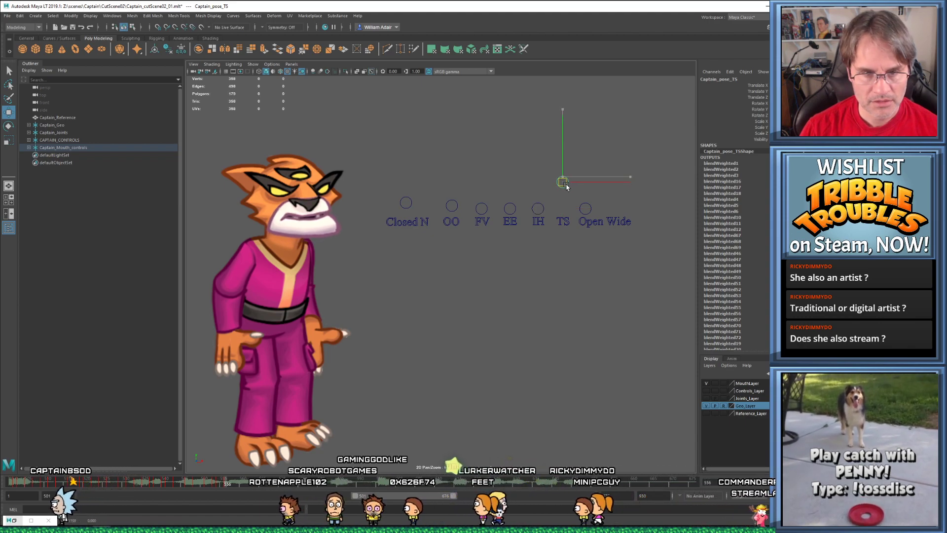
# Compare the TS pose at frame 556 with the previous key and play back the lip sync repeatedly
pyautogui.press(',')
pyautogui.press('.')
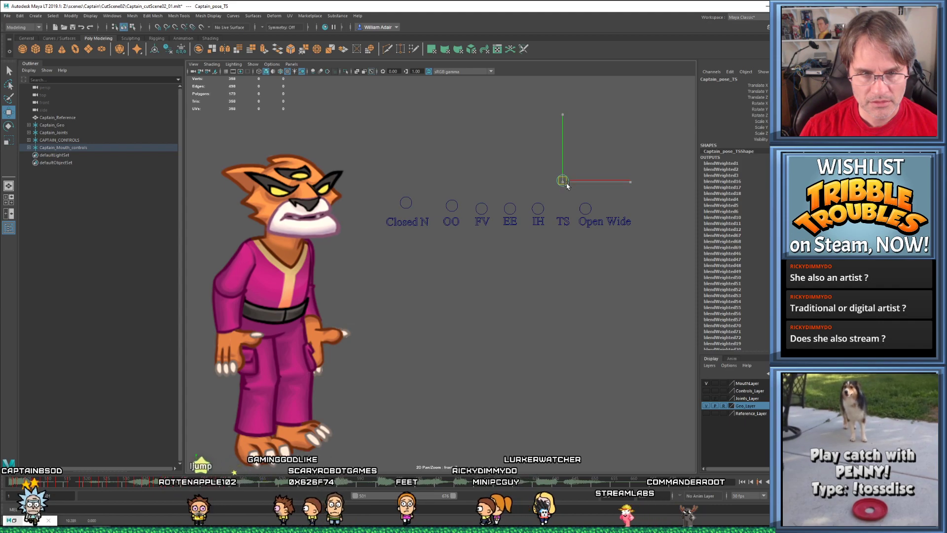
pyautogui.hotkey('alt', 'v')
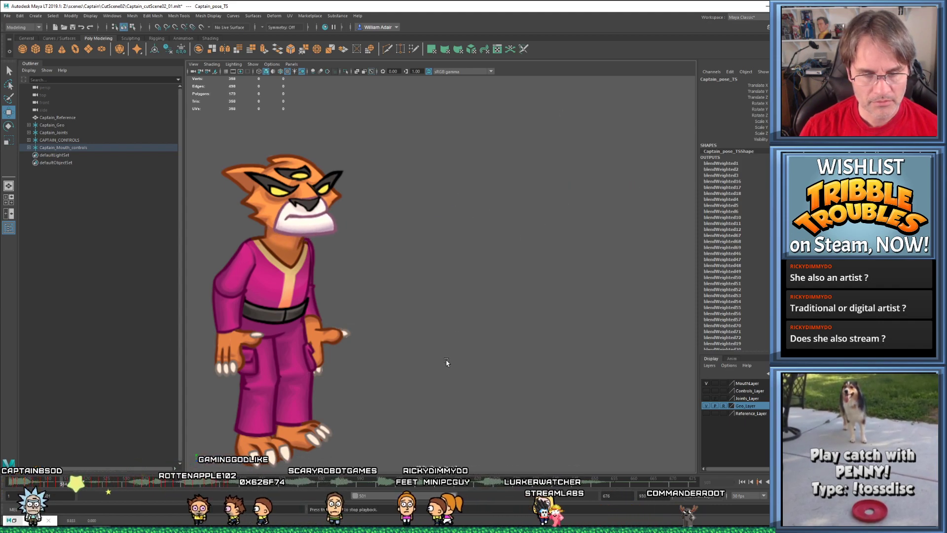
pyautogui.hotkey('alt', 'v')
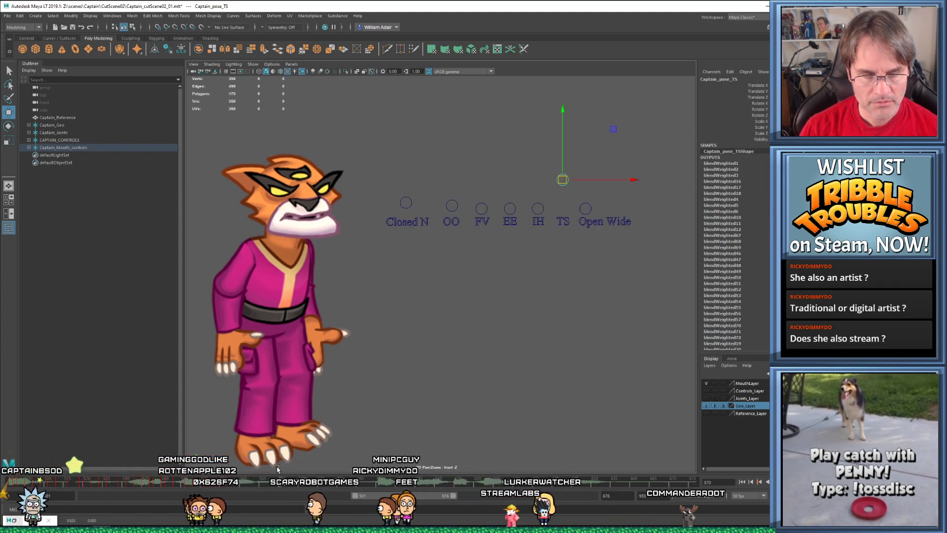
pyautogui.hotkey('alt', 'v')
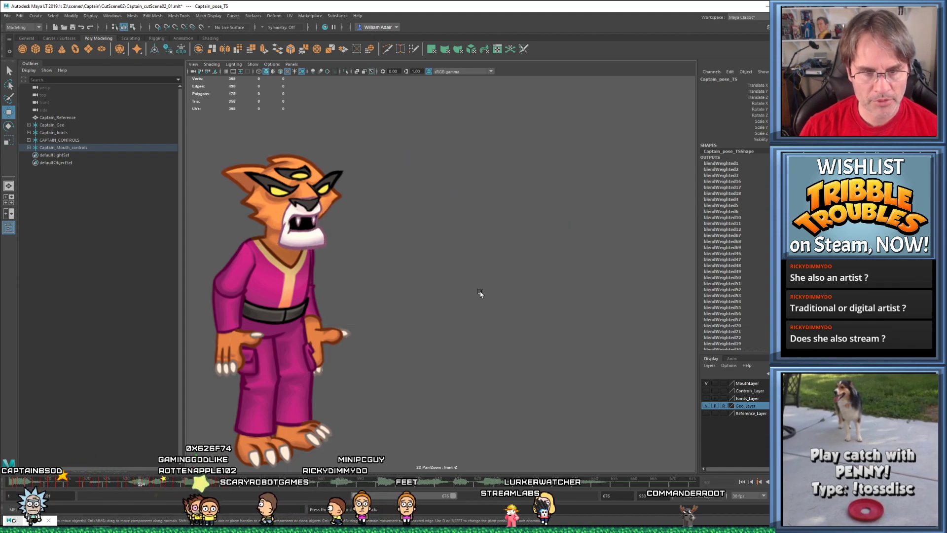
pyautogui.hotkey('alt', 'v')
pyautogui.hotkey('alt', 'v')
pyautogui.hotkey('alt', 'v')
# Select all the mouth controls at frame 559, check the dialogue audio there and lower the TS control slightly
pyautogui.moveTo(406, 162); pyautogui.dragTo(572, 210)
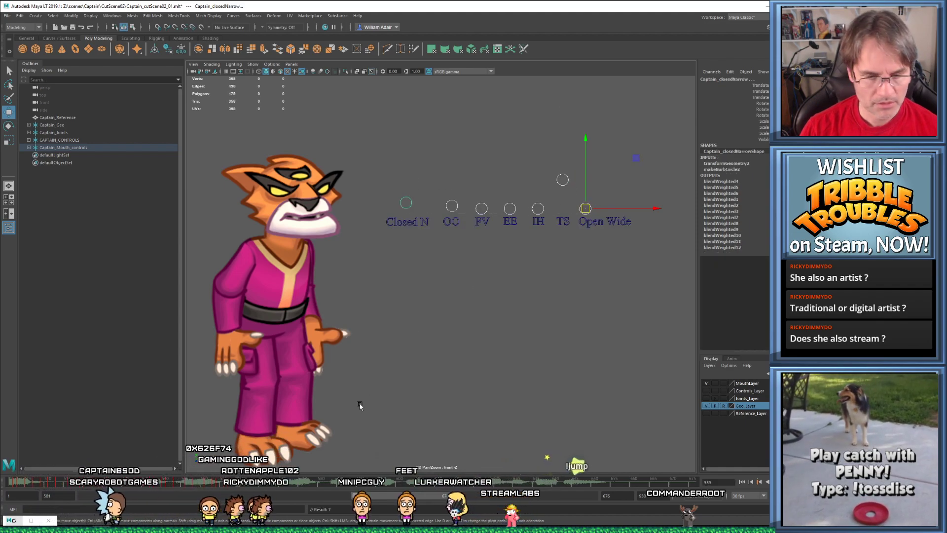
pyautogui.moveTo(235, 487)
pyautogui.mouseDown()
pyautogui.moveTo(251, 488)
pyautogui.moveTo(241, 488)
pyautogui.mouseUp()
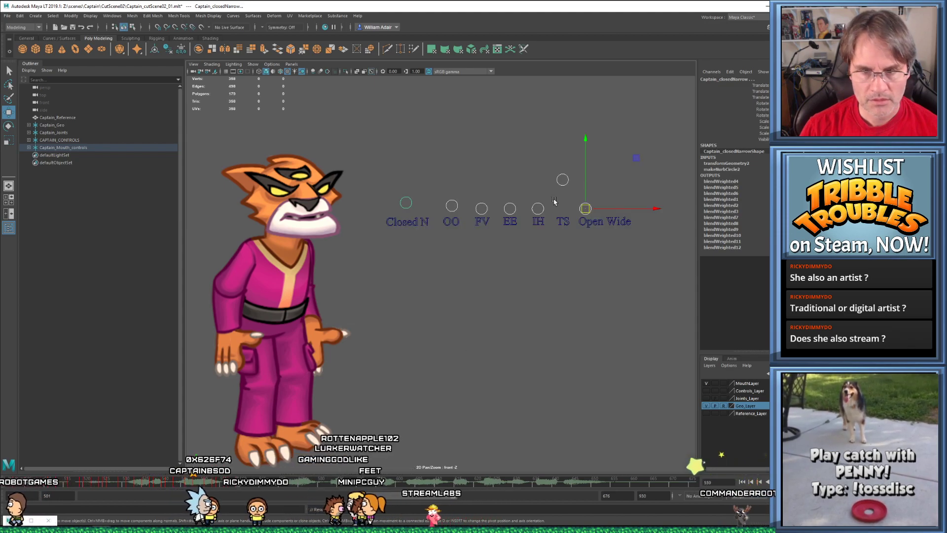
pyautogui.click(562, 177)
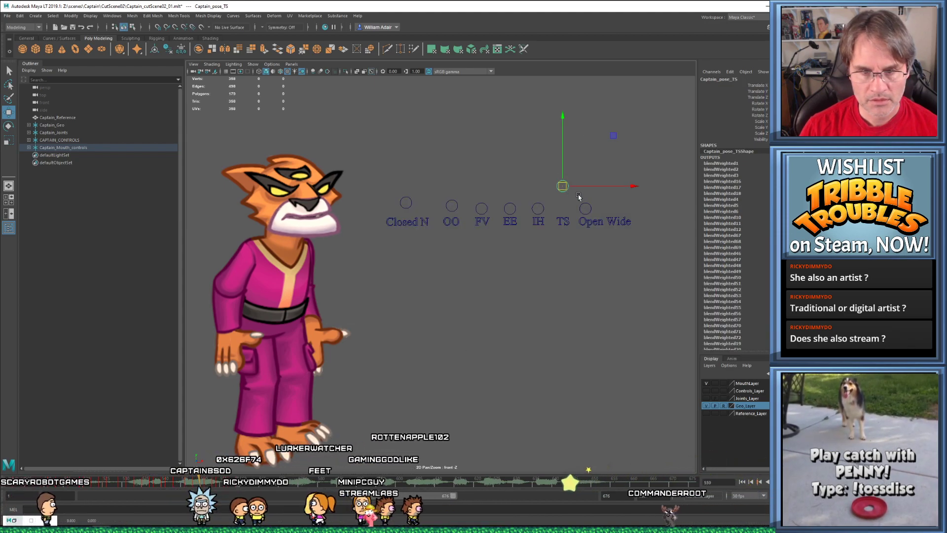
# Try raising the Open Wide control at frame 559, compare it with the key at 556, and undo the last changes
pyautogui.click(589, 209)
pyautogui.moveTo(588, 207); pyautogui.dragTo(587, 193)
pyautogui.press(',')
pyautogui.press(',')
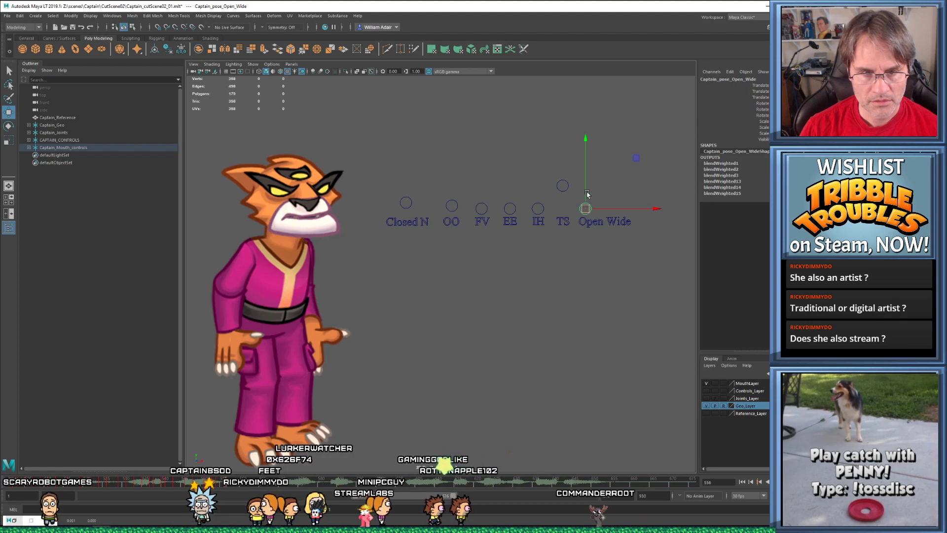
pyautogui.press('.')
pyautogui.press(',')
pyautogui.press(',')
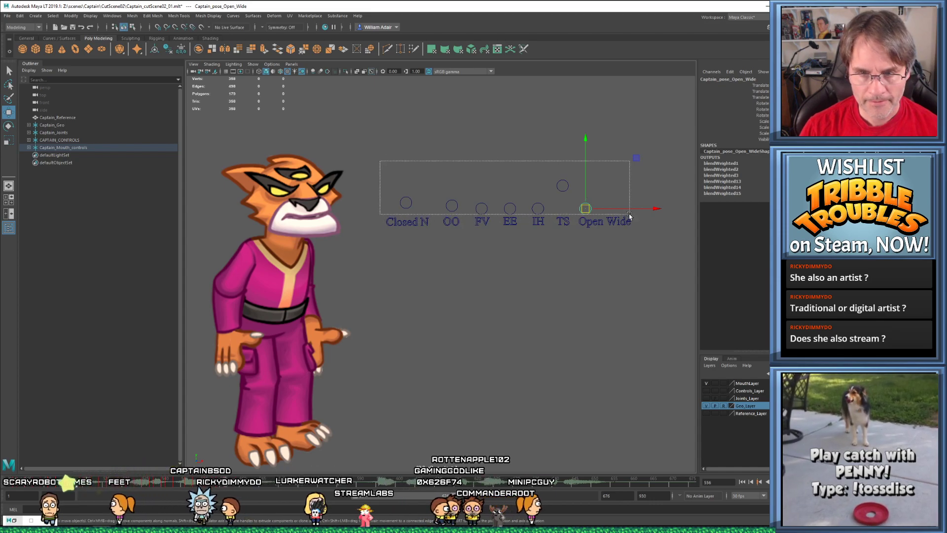
pyautogui.moveTo(630, 216); pyautogui.dragTo(630, 215)
pyautogui.hotkey('ctrl', 'z')
pyautogui.hotkey('ctrl', 'z')
pyautogui.hotkey('ctrl', 'z')
pyautogui.hotkey('ctrl', 'z')
# Step through the keys and frames around 559 and scrub the dialogue audio to examine the mouth timing
pyautogui.press('.')
pyautogui.hotkey('alt', ',')
pyautogui.hotkey('alt', '.')
pyautogui.hotkey('alt', '.')
pyautogui.hotkey('alt', '.')
pyautogui.hotkey('alt', ',')
pyautogui.hotkey('alt', ',')
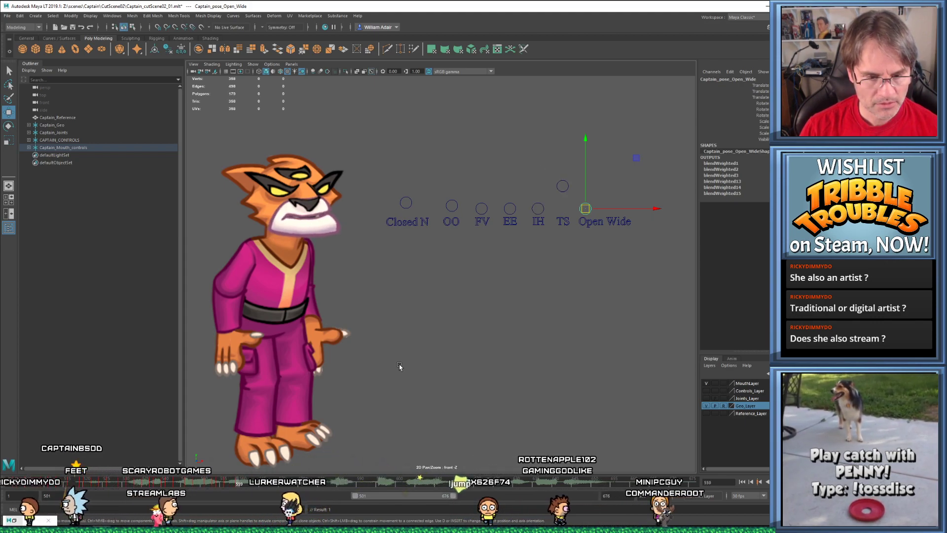
pyautogui.moveTo(180, 487); pyautogui.dragTo(214, 487)
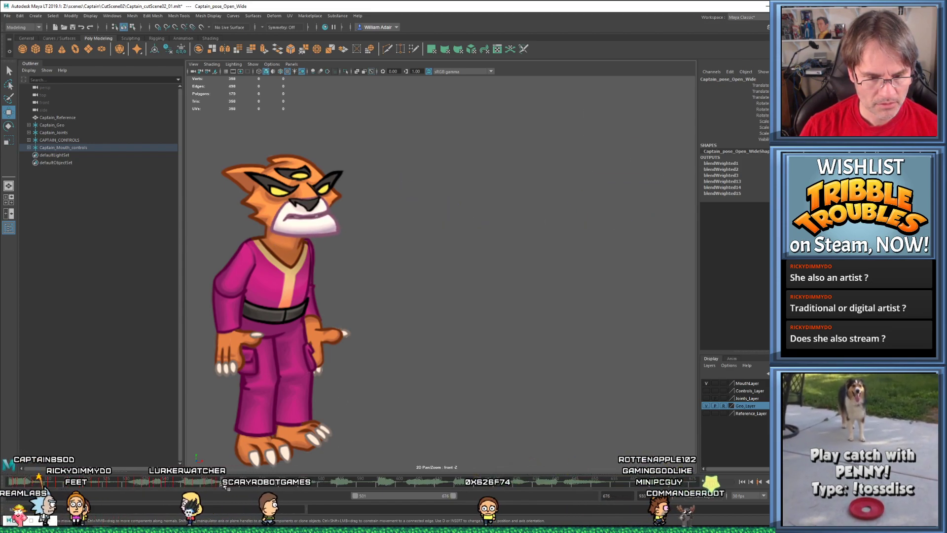
pyautogui.hotkey('alt', ',')
pyautogui.hotkey('alt', '.')
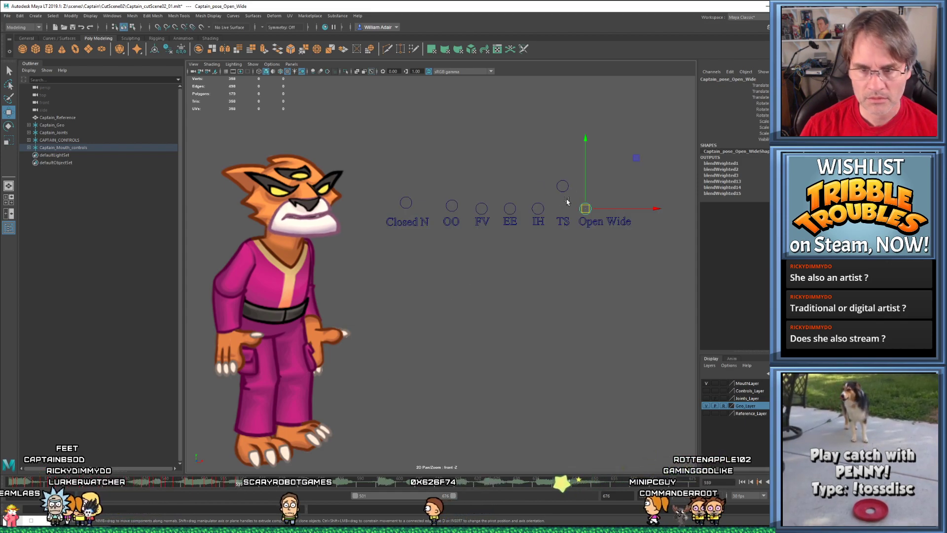
# Raise the Open Wide control at frame 559, compare with the key at 556, and key the TS control slightly lower
pyautogui.click(594, 198)
pyautogui.click(586, 208)
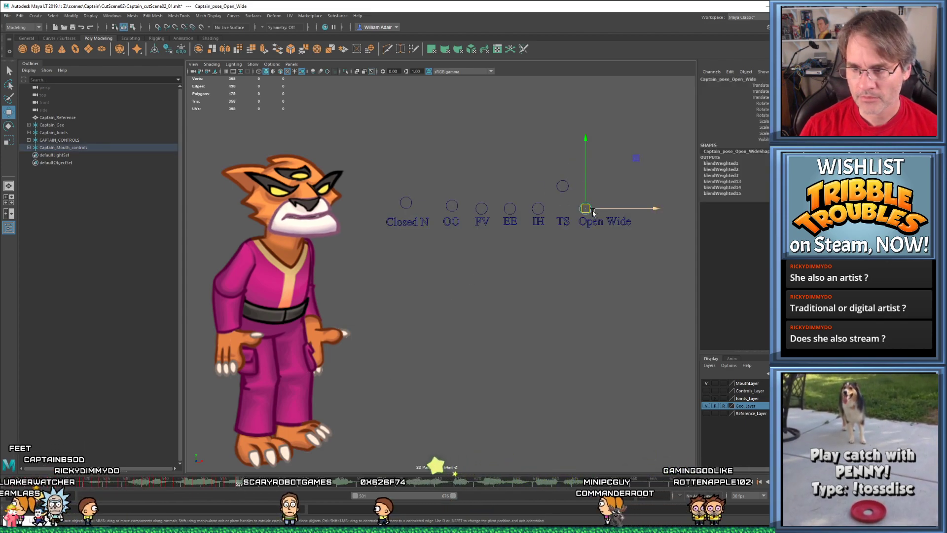
pyautogui.moveTo(590, 212); pyautogui.dragTo(590, 196)
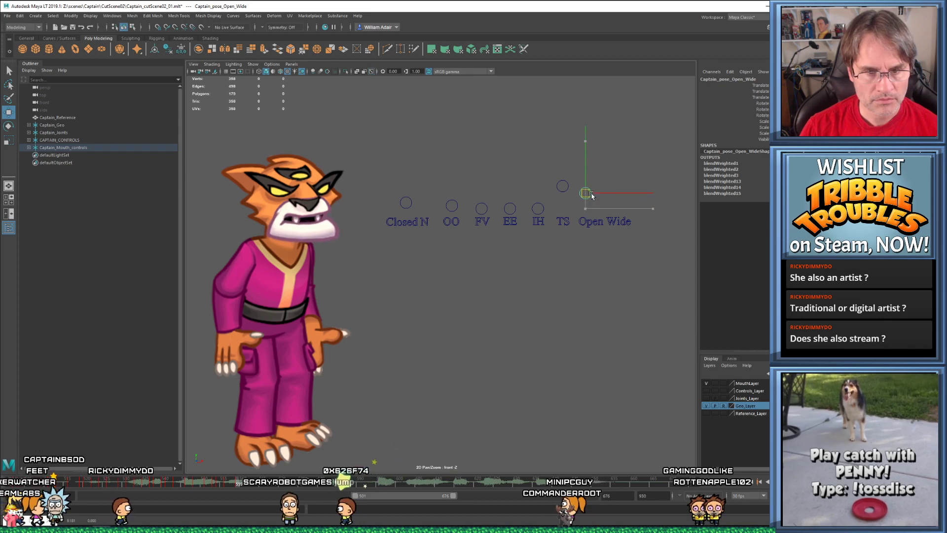
pyautogui.press(',')
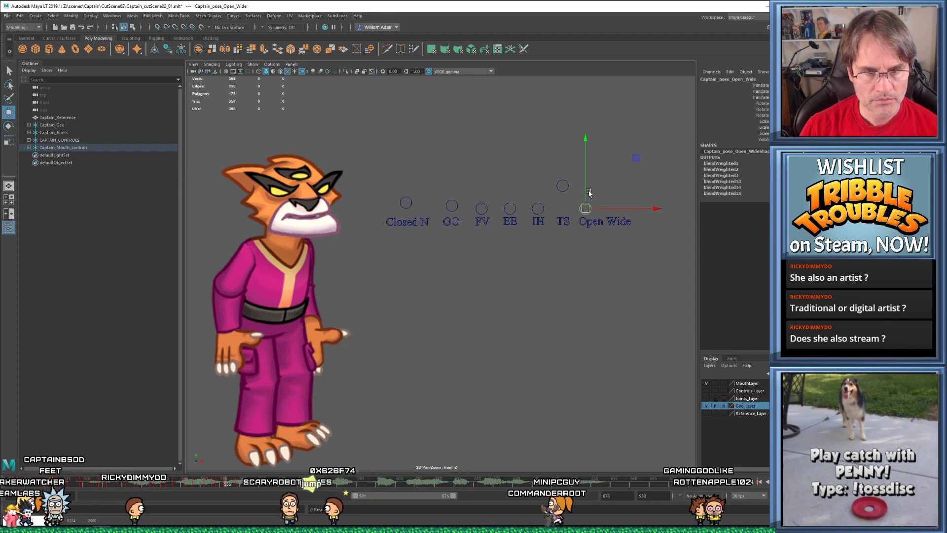
pyautogui.press(',')
pyautogui.click(562, 187)
pyautogui.moveTo(565, 190); pyautogui.dragTo(565, 191)
pyautogui.press('s')
# Scrub the dialogue to frame 562, lower the TS control to its base and compare the pose with neighbouring keys
pyautogui.click(204, 482)
pyautogui.moveTo(204, 482); pyautogui.dragTo(250, 483)
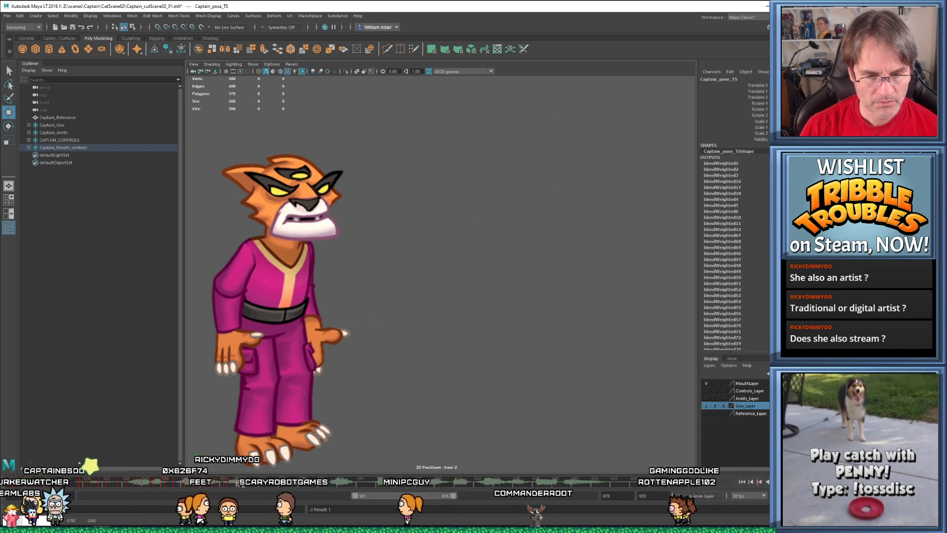
pyautogui.moveTo(564, 198); pyautogui.dragTo(565, 213)
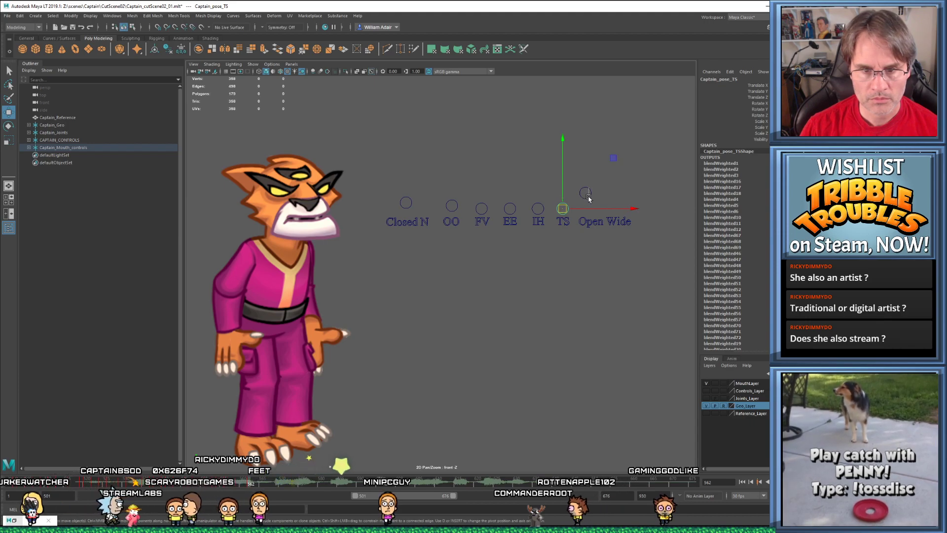
pyautogui.click(586, 194)
pyautogui.click(406, 203)
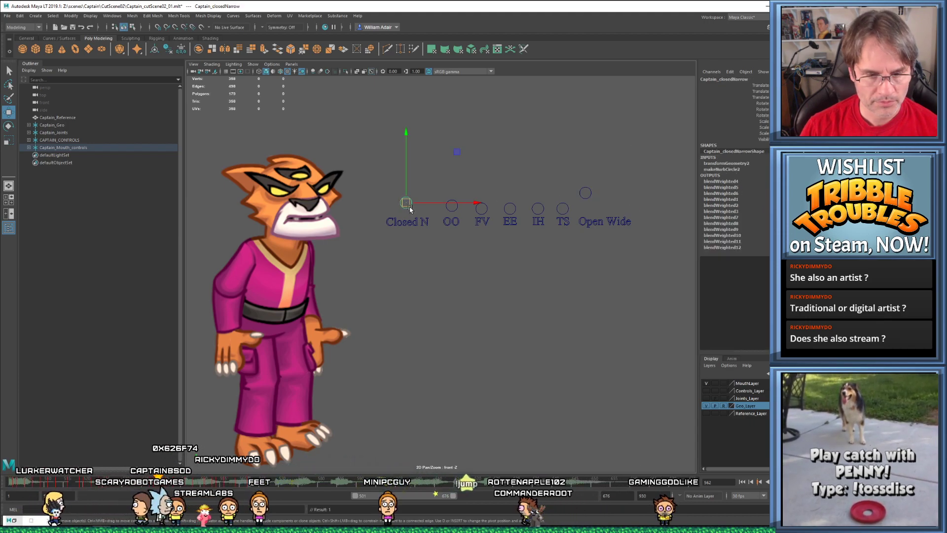
pyautogui.moveTo(371, 158); pyautogui.dragTo(590, 218)
pyautogui.press(',')
pyautogui.press('.')
pyautogui.press('.')
# Raise the Closed N control and lower Open Wide slightly at frame 562
pyautogui.click(405, 201)
pyautogui.press('.')
pyautogui.press('.')
pyautogui.press('.')
pyautogui.press('.')
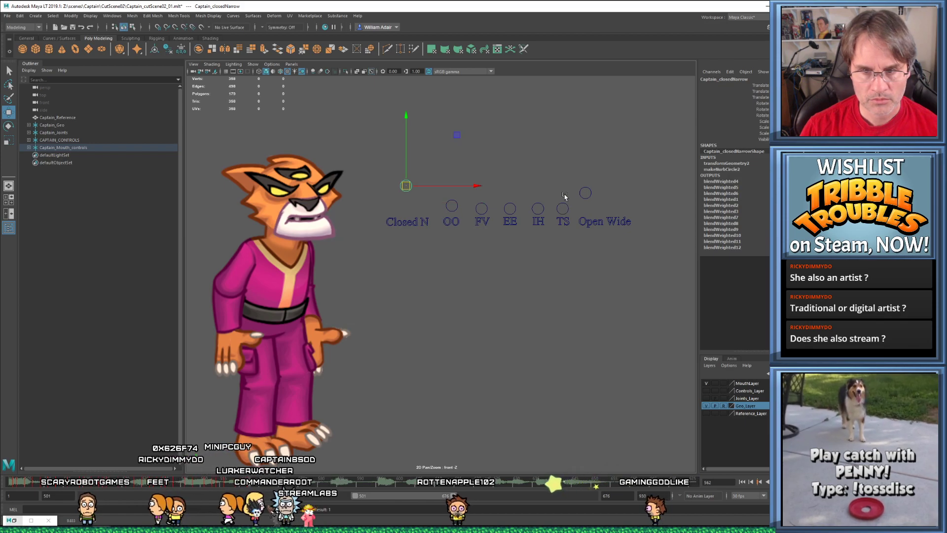
pyautogui.click(585, 193)
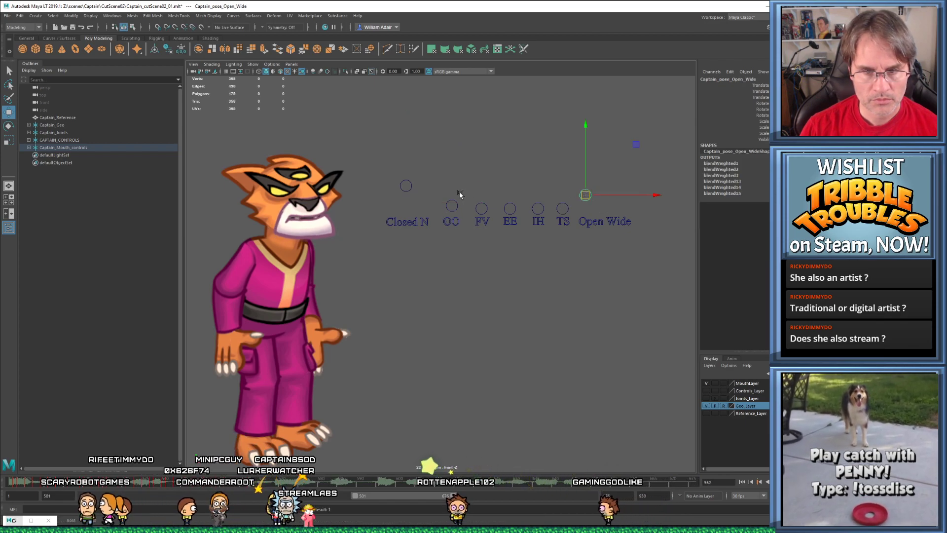
pyautogui.click(409, 192)
# Play back the lip sync from before frame 553 and recheck the audio around frame 562
pyautogui.click(169, 482)
pyautogui.hotkey('alt', 'v')
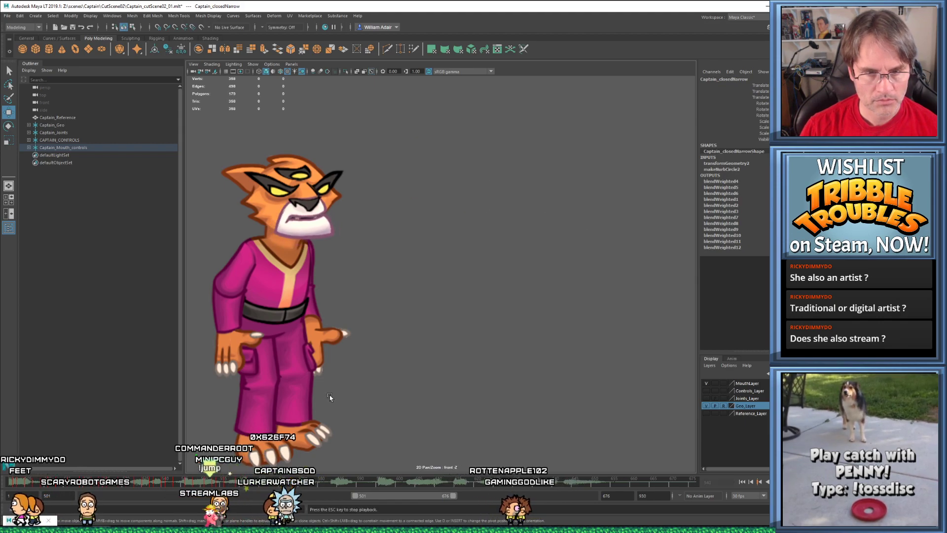
pyautogui.hotkey('alt', 'v')
pyautogui.click(233, 484)
pyautogui.hotkey('alt', 'v')
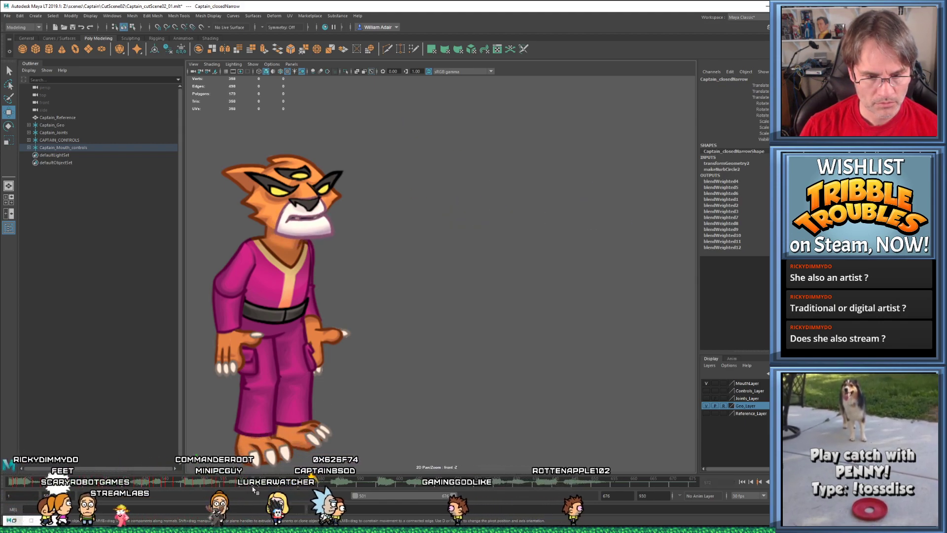
# At frame 562, raise the Closed N control and lower the OO control to its base
pyautogui.click(254, 484)
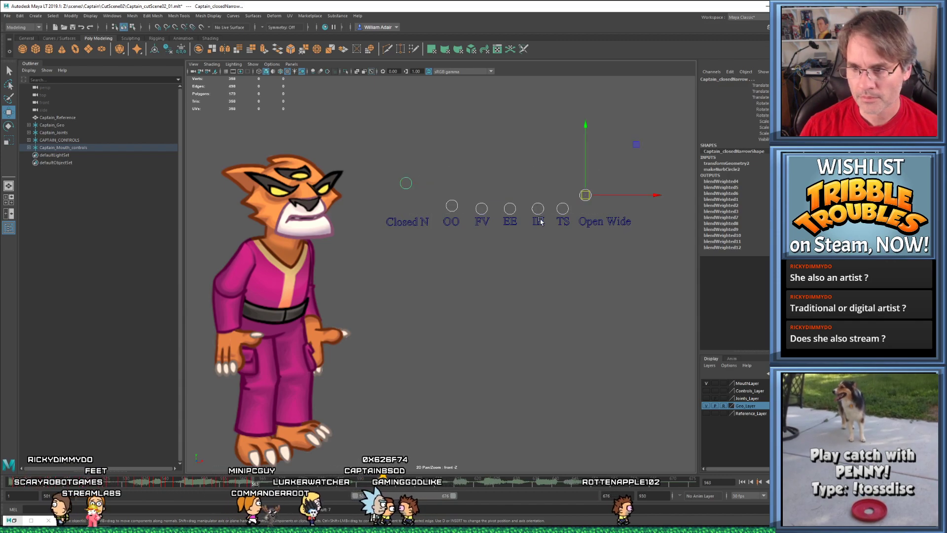
pyautogui.click(406, 184)
pyautogui.moveTo(408, 185); pyautogui.dragTo(408, 176)
pyautogui.moveTo(574, 185); pyautogui.dragTo(596, 200)
pyautogui.moveTo(455, 195); pyautogui.dragTo(453, 207)
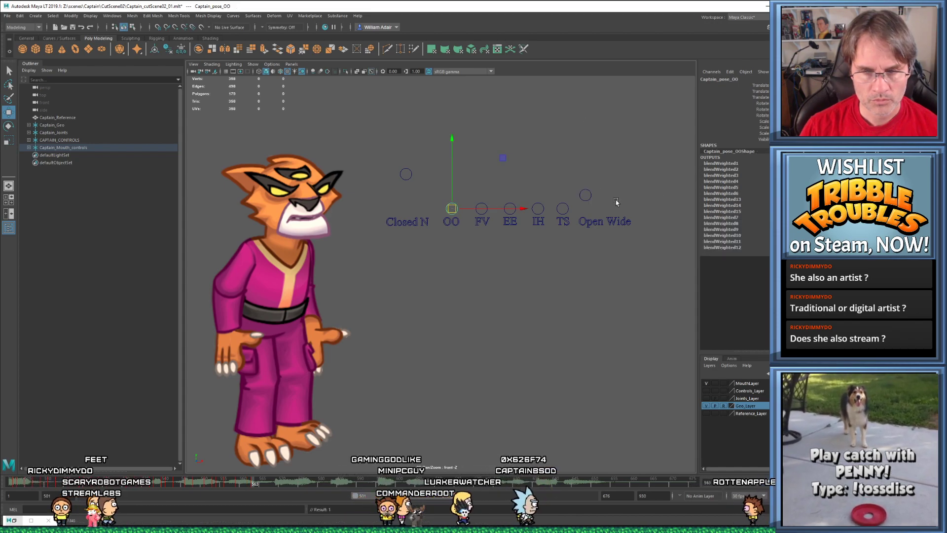
pyautogui.click(585, 196)
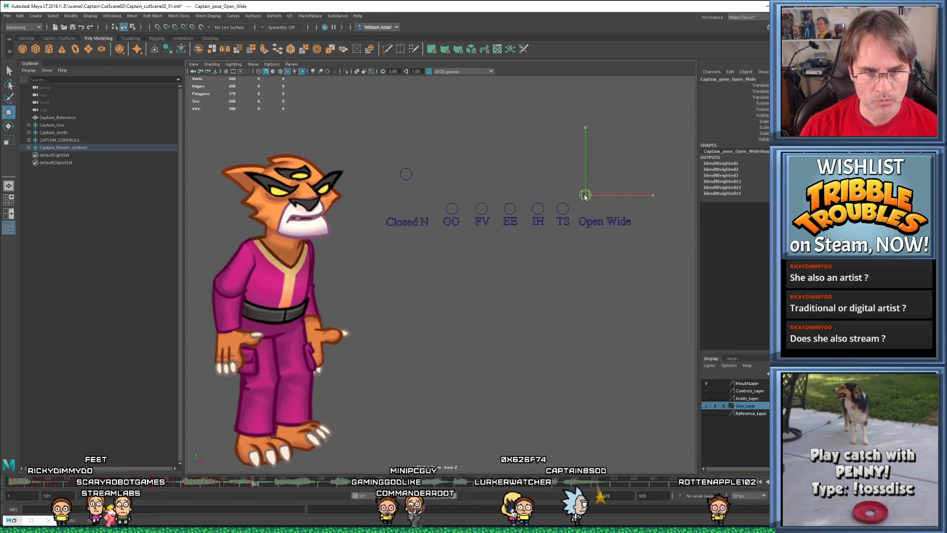
pyautogui.moveTo(408, 176); pyautogui.dragTo(409, 167)
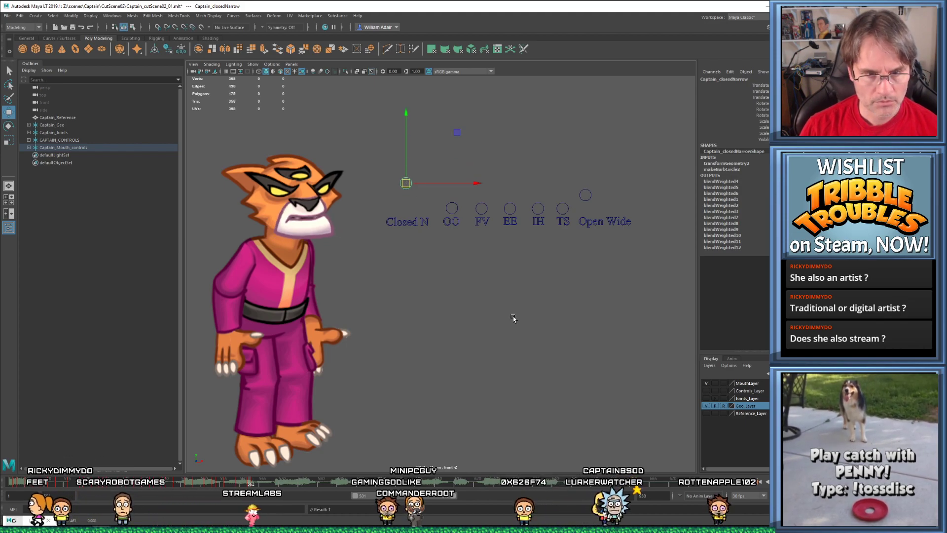
# Compare the raised Closed N pose with the neighbouring frame and undo the last action
pyautogui.moveTo(421, 179); pyautogui.dragTo(421, 196, button='middle')
pyautogui.press(',')
pyautogui.press('.')
pyautogui.hotkey('ctrl', 'z')
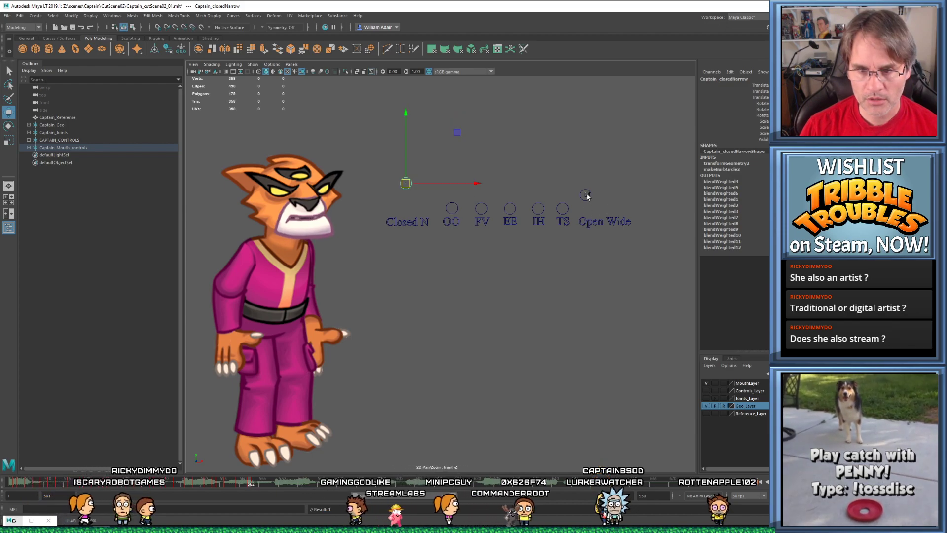
# Raise the Open Wide control slightly at frame 562, compare with the neighbouring keys and recheck the Closed N height
pyautogui.click(585, 196)
pyautogui.hotkey('alt', ',')
pyautogui.hotkey('alt', '.')
pyautogui.hotkey('alt', '.')
pyautogui.click(410, 170)
pyautogui.moveTo(409, 166)
pyautogui.mouseDown()
pyautogui.moveTo(409, 184)
pyautogui.moveTo(410, 177)
pyautogui.mouseUp()
pyautogui.click(409, 191)
pyautogui.click(408, 190)
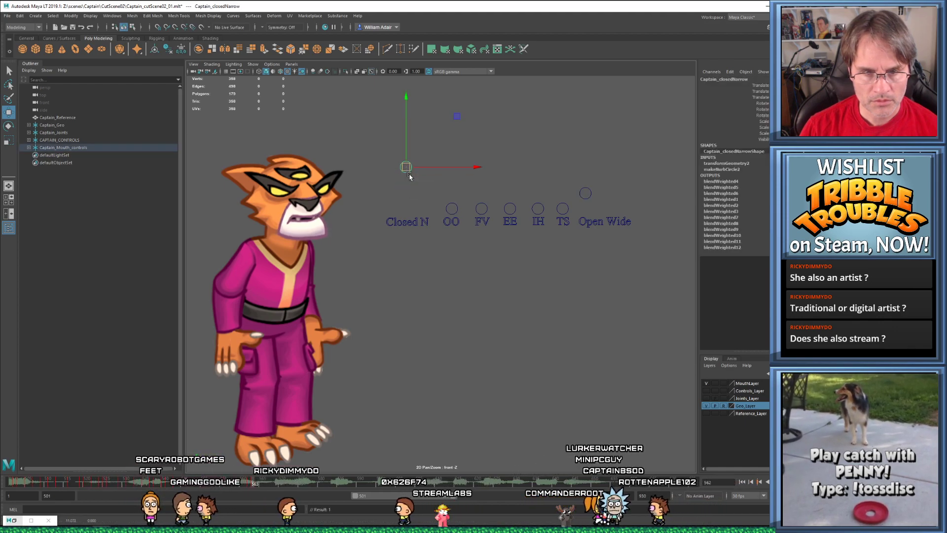
# Play back the lip sync, scrub the dialogue around and past frame 562, and save the scene
pyautogui.hotkey('alt', 'v')
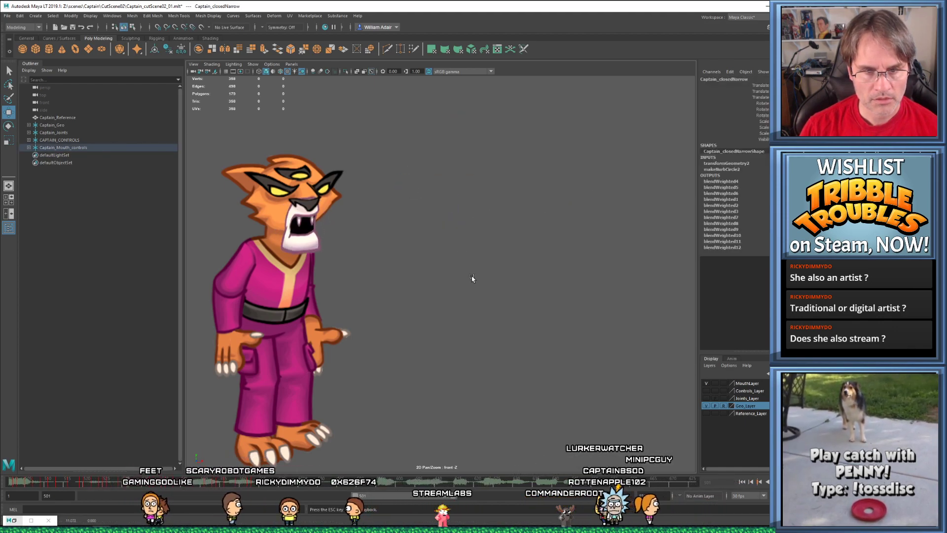
pyautogui.press('Escape')
pyautogui.click(246, 482)
pyautogui.moveTo(247, 482); pyautogui.dragTo(277, 486)
pyautogui.hotkey('ctrl', 's')
# Play back the lip sync from the start of the current playback range to review the mouth poses
pyautogui.moveTo(605, 503); pyautogui.dragTo(614, 499)
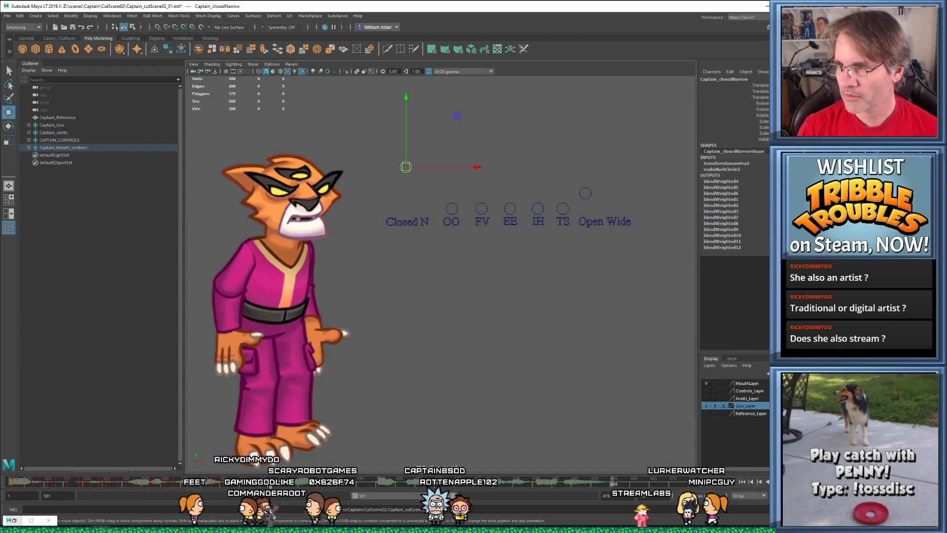
pyautogui.hotkey('alt', 'shift', 'v')
pyautogui.hotkey('alt', 'v')
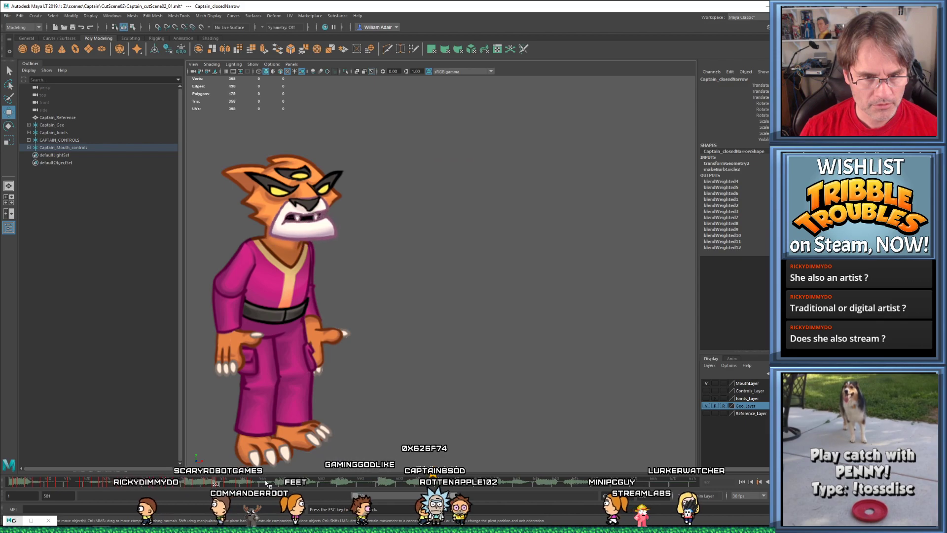
pyautogui.press('Escape')
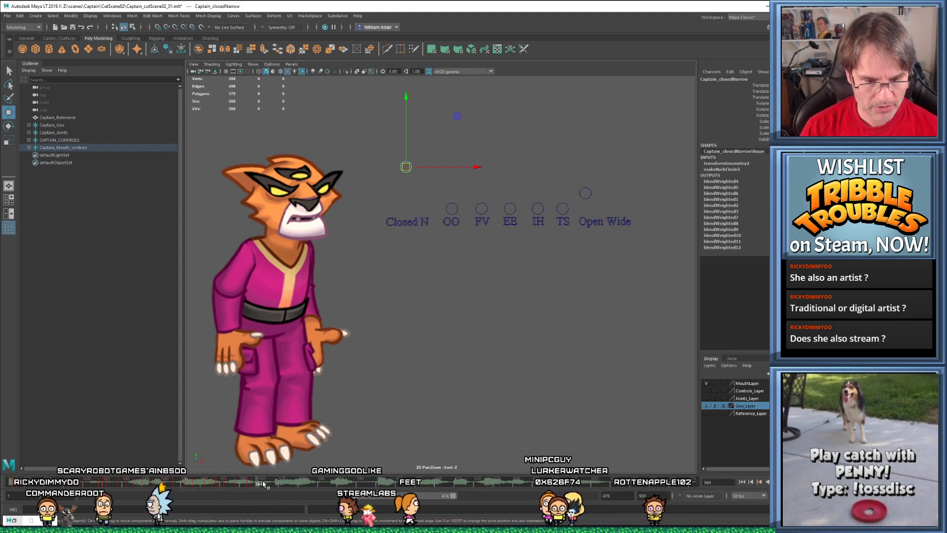
# Set the playback range to frames 1 to 564, play the animation from near the start, and save the scene
pyautogui.moveTo(394, 497); pyautogui.dragTo(79, 496)
pyautogui.click(30, 482)
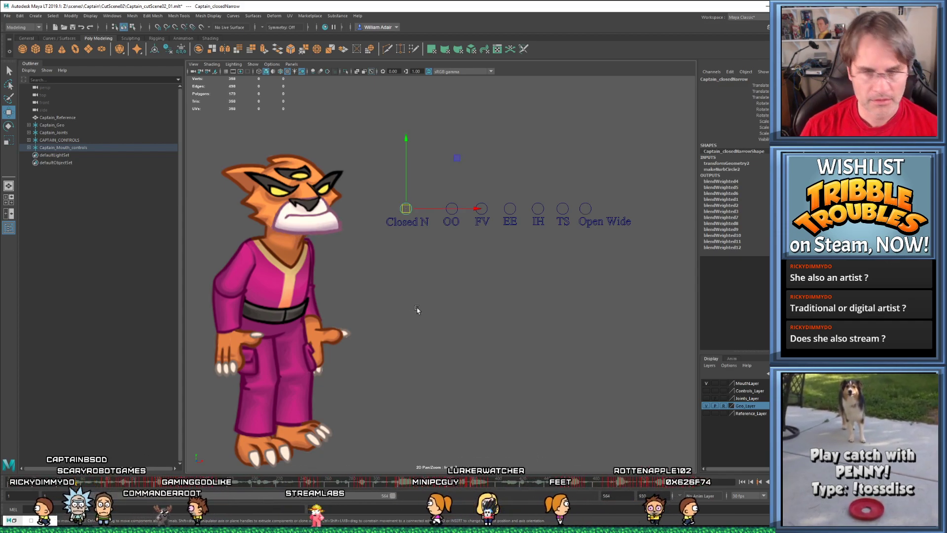
pyautogui.hotkey('ctrl', 's')
pyautogui.hotkey('alt', 'v')
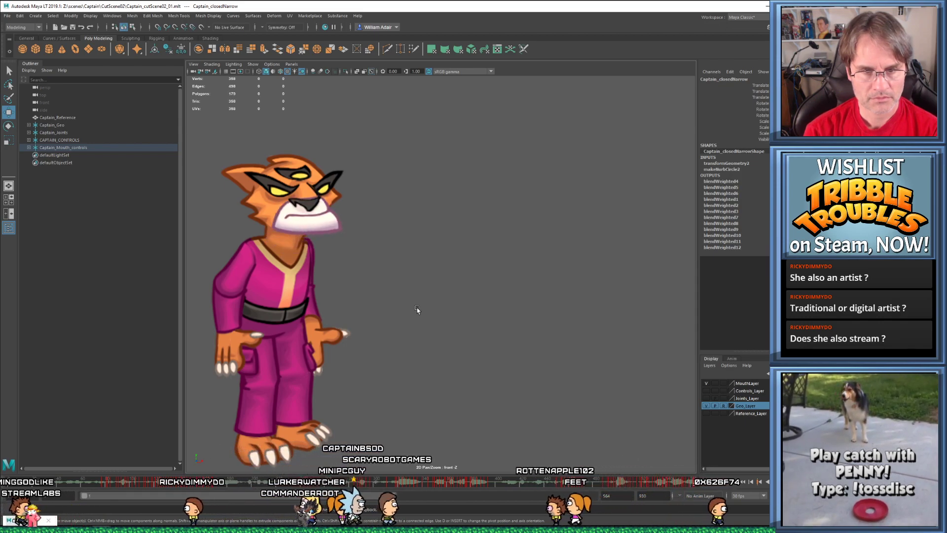
pyautogui.press('Escape')
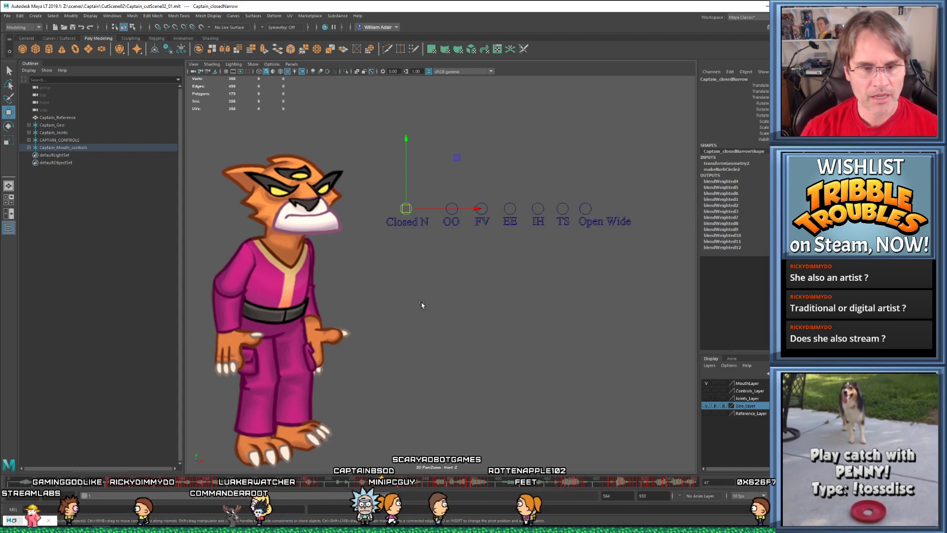
pyautogui.hotkey('ctrl', 's')
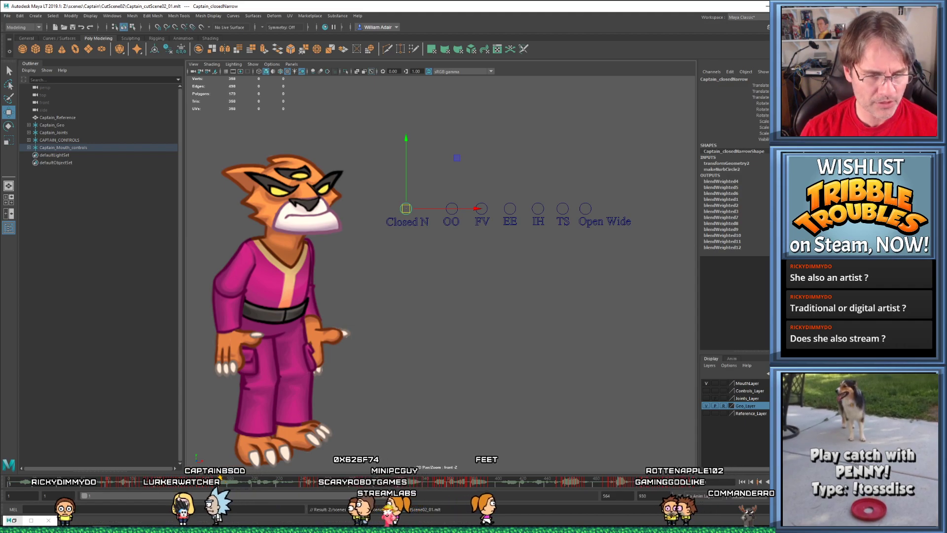
# Open a File Explorer window
pyautogui.press('super+e')
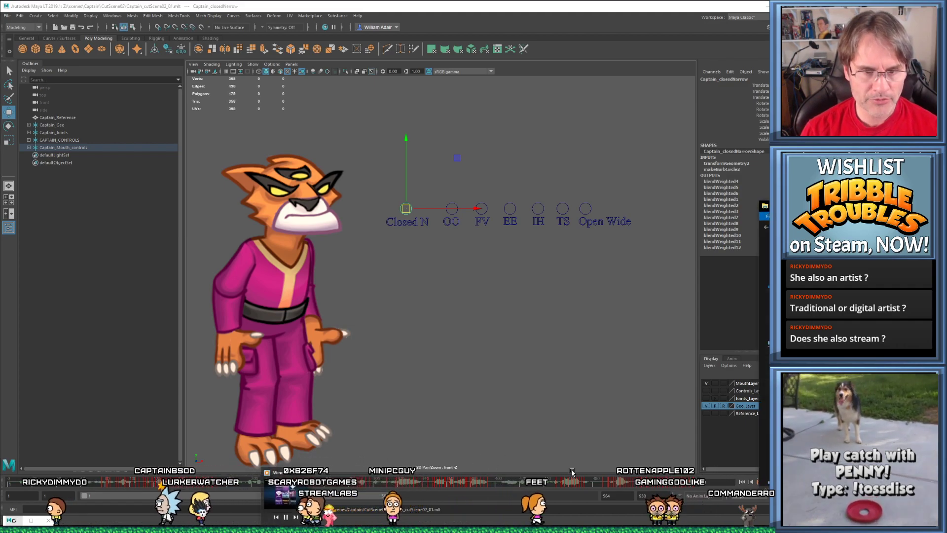